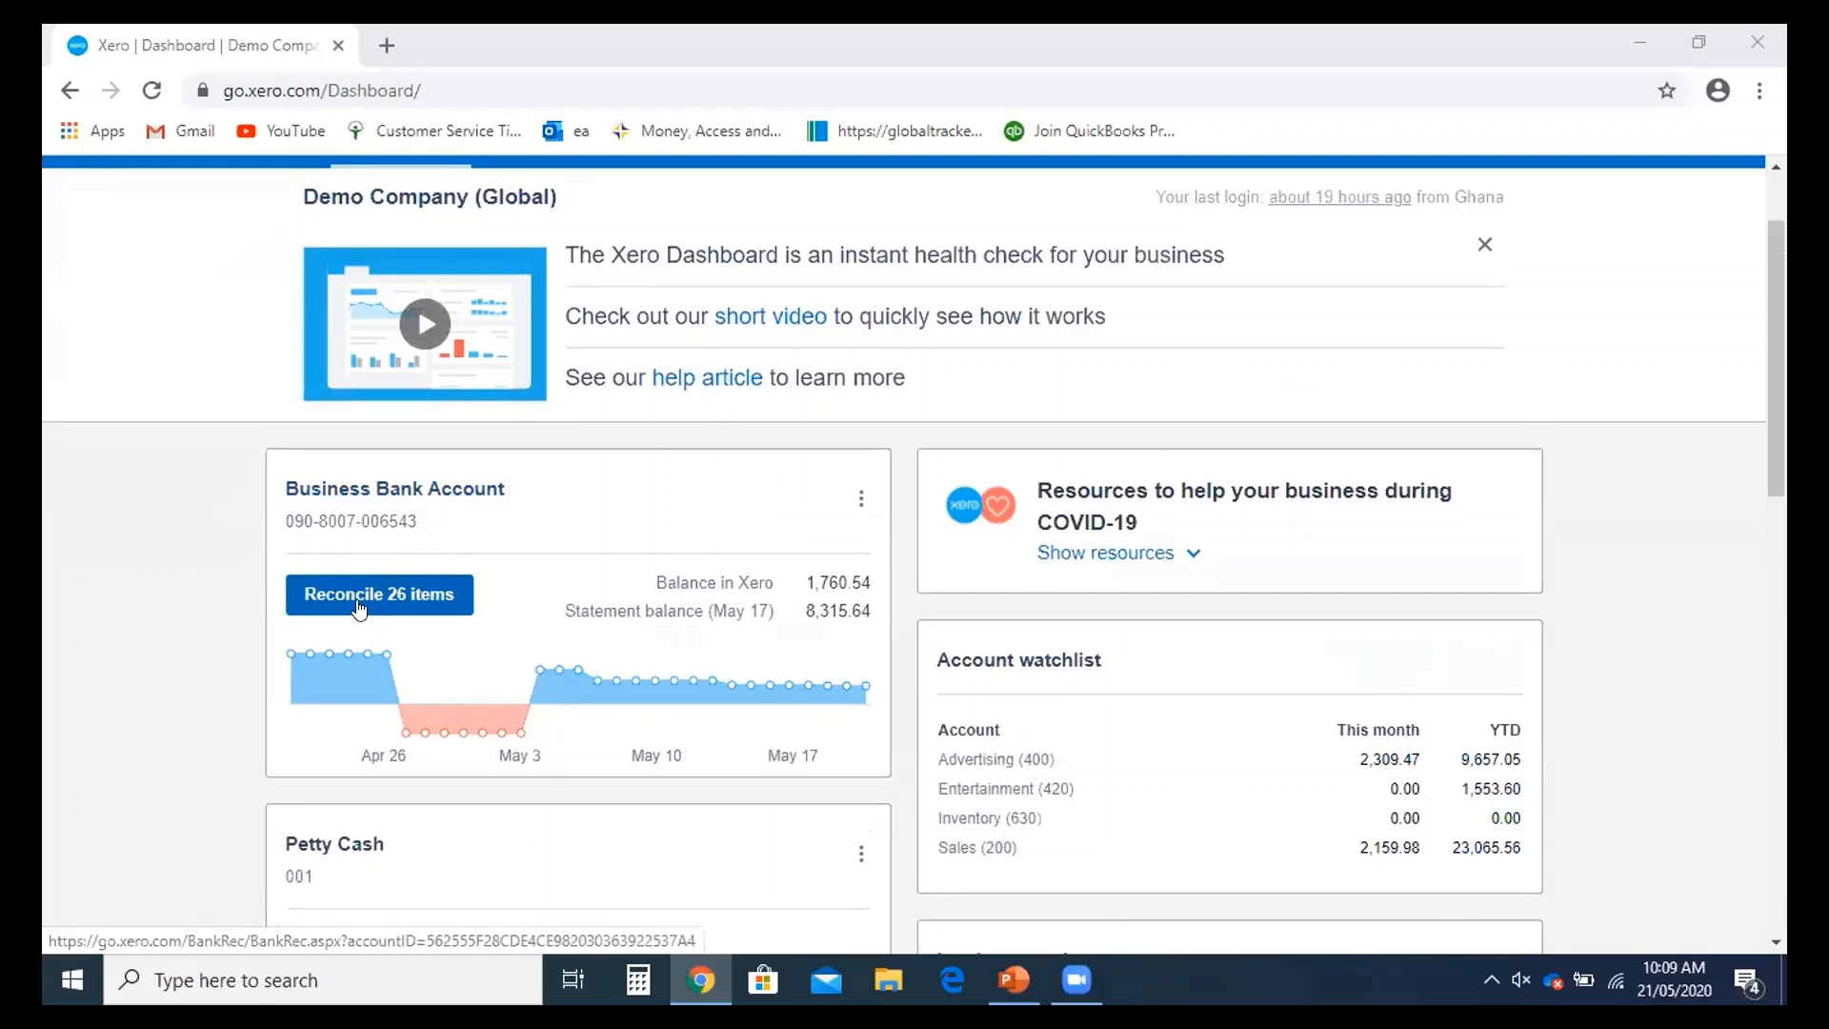
# - Open the Business Bank Account's reconciliation from its Dashboard card, with 26 items waiting
pyautogui.click(369, 606)
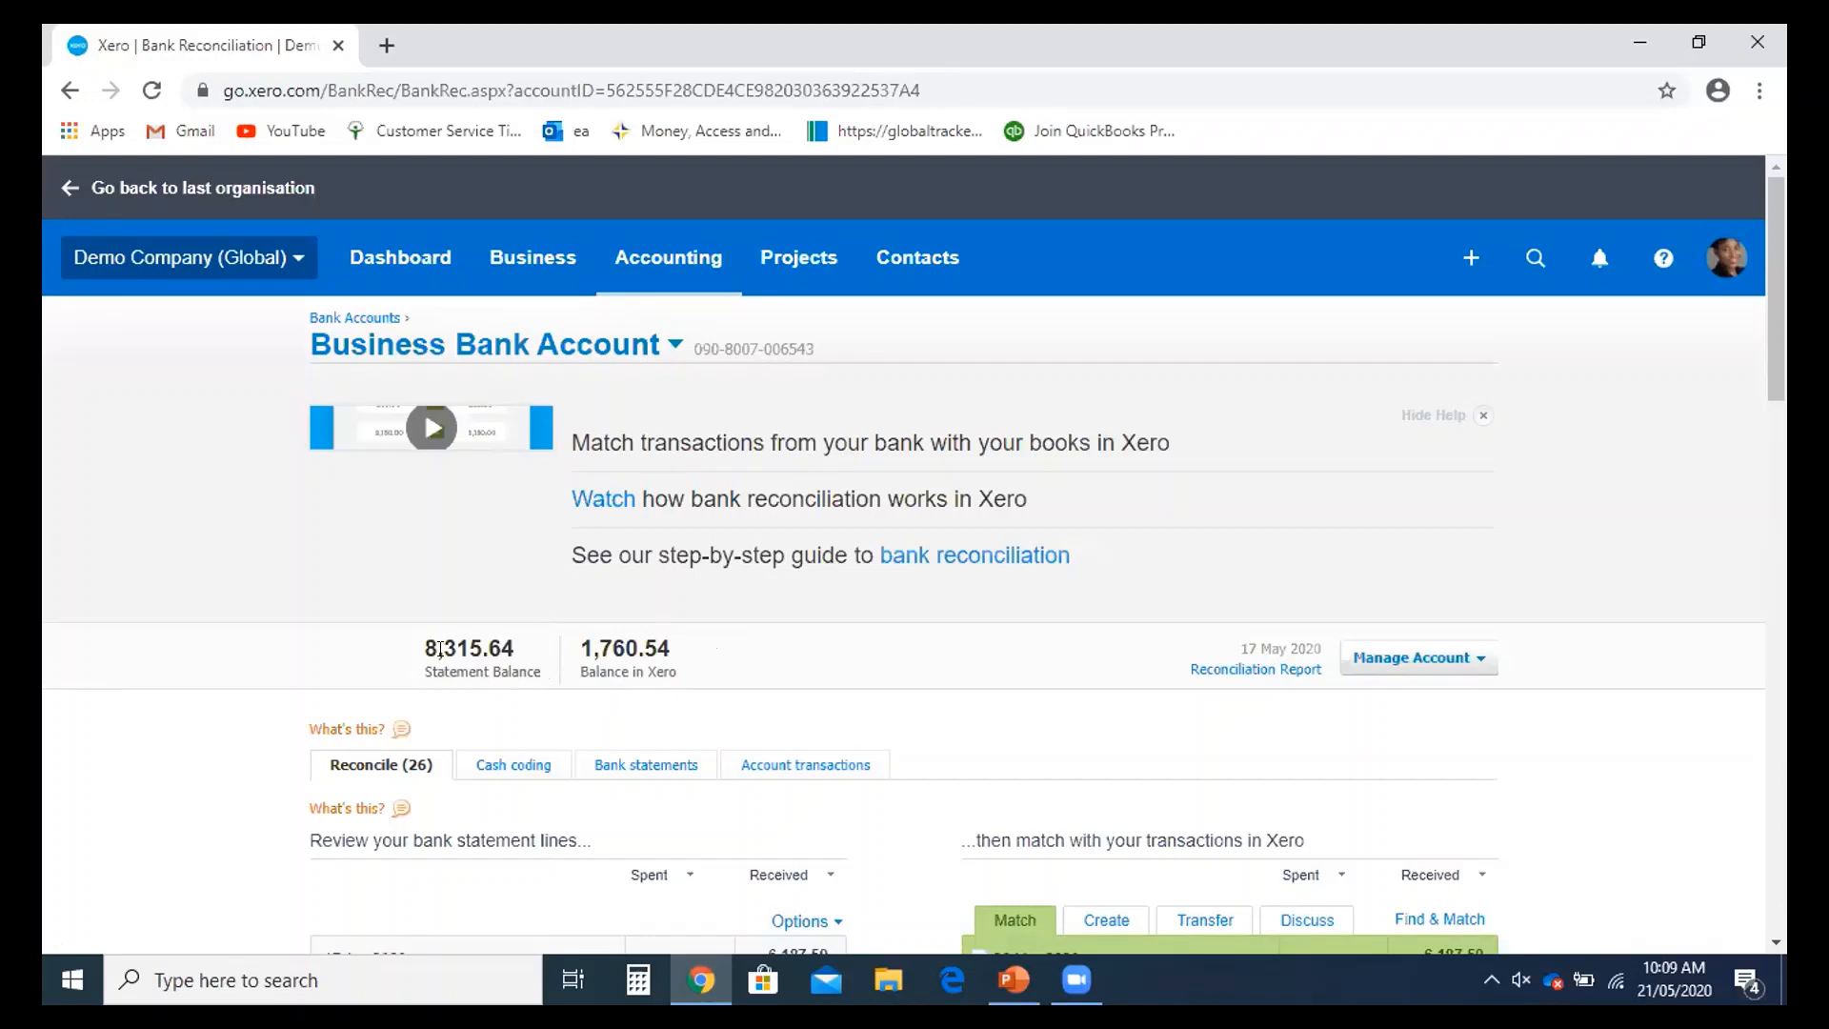
pyautogui.scroll(-1, 440, 649)
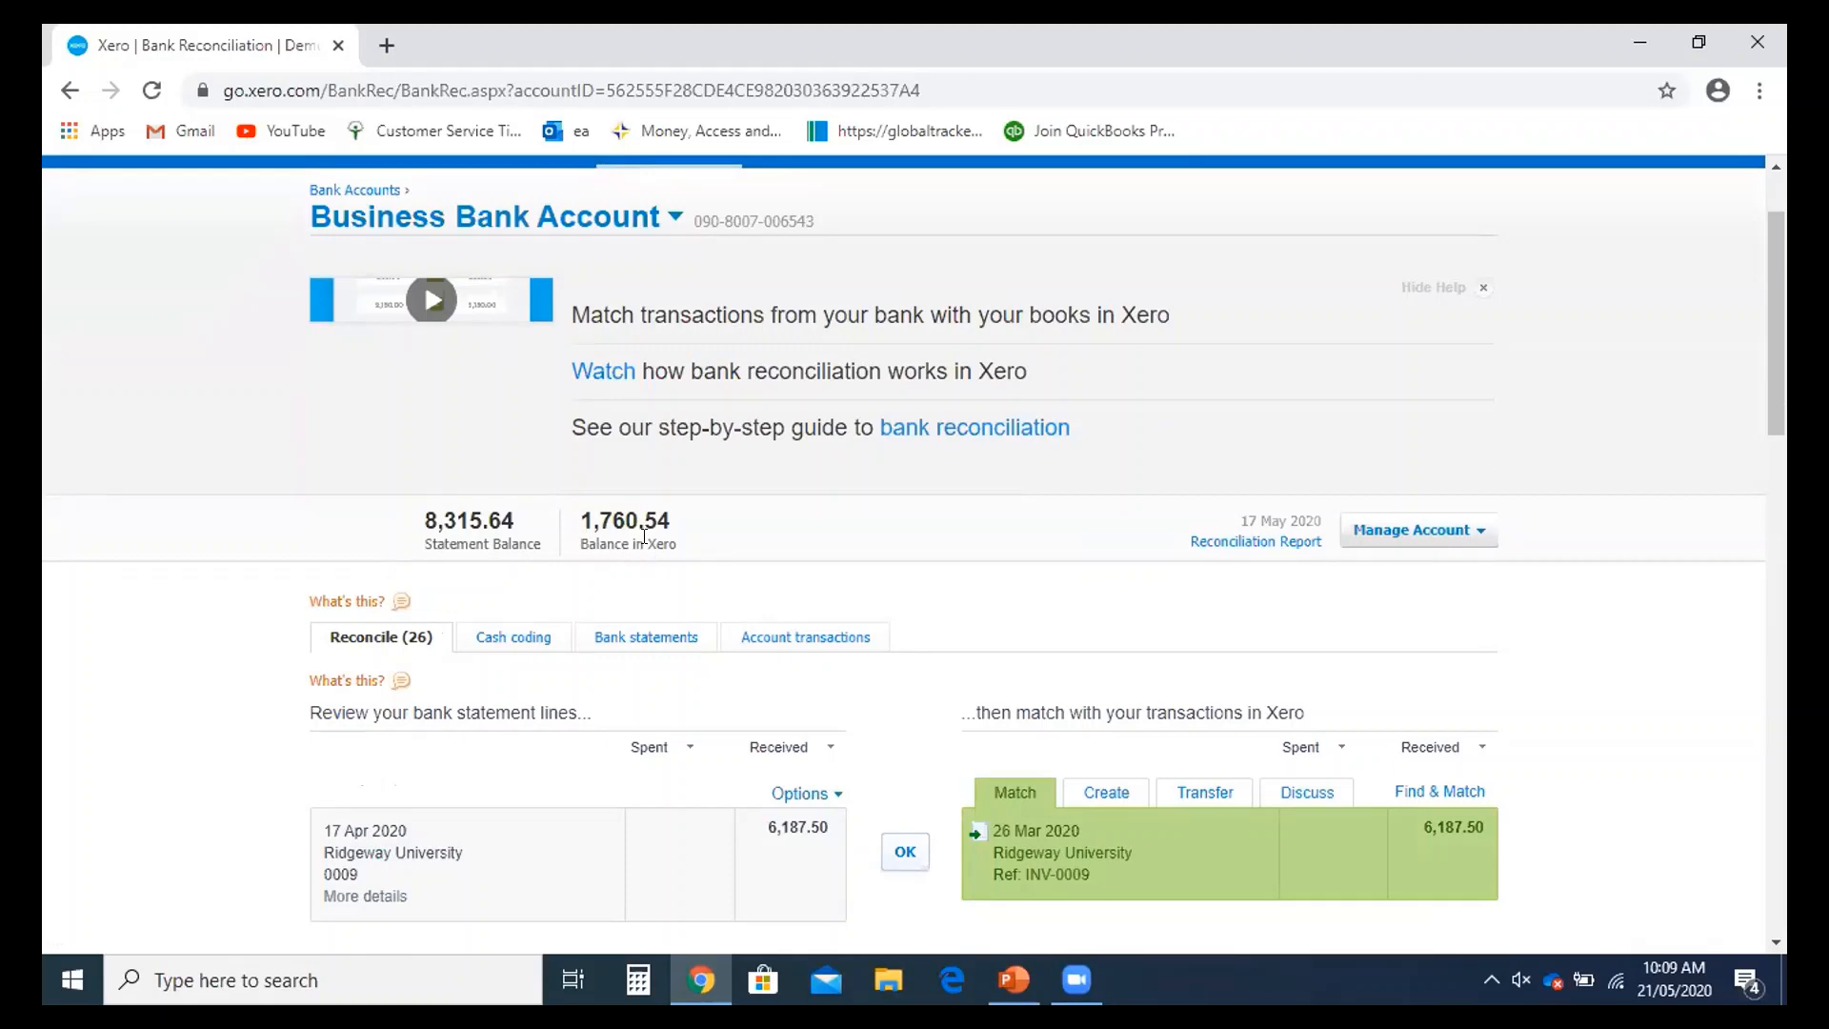
pyautogui.scroll(2, 644, 536)
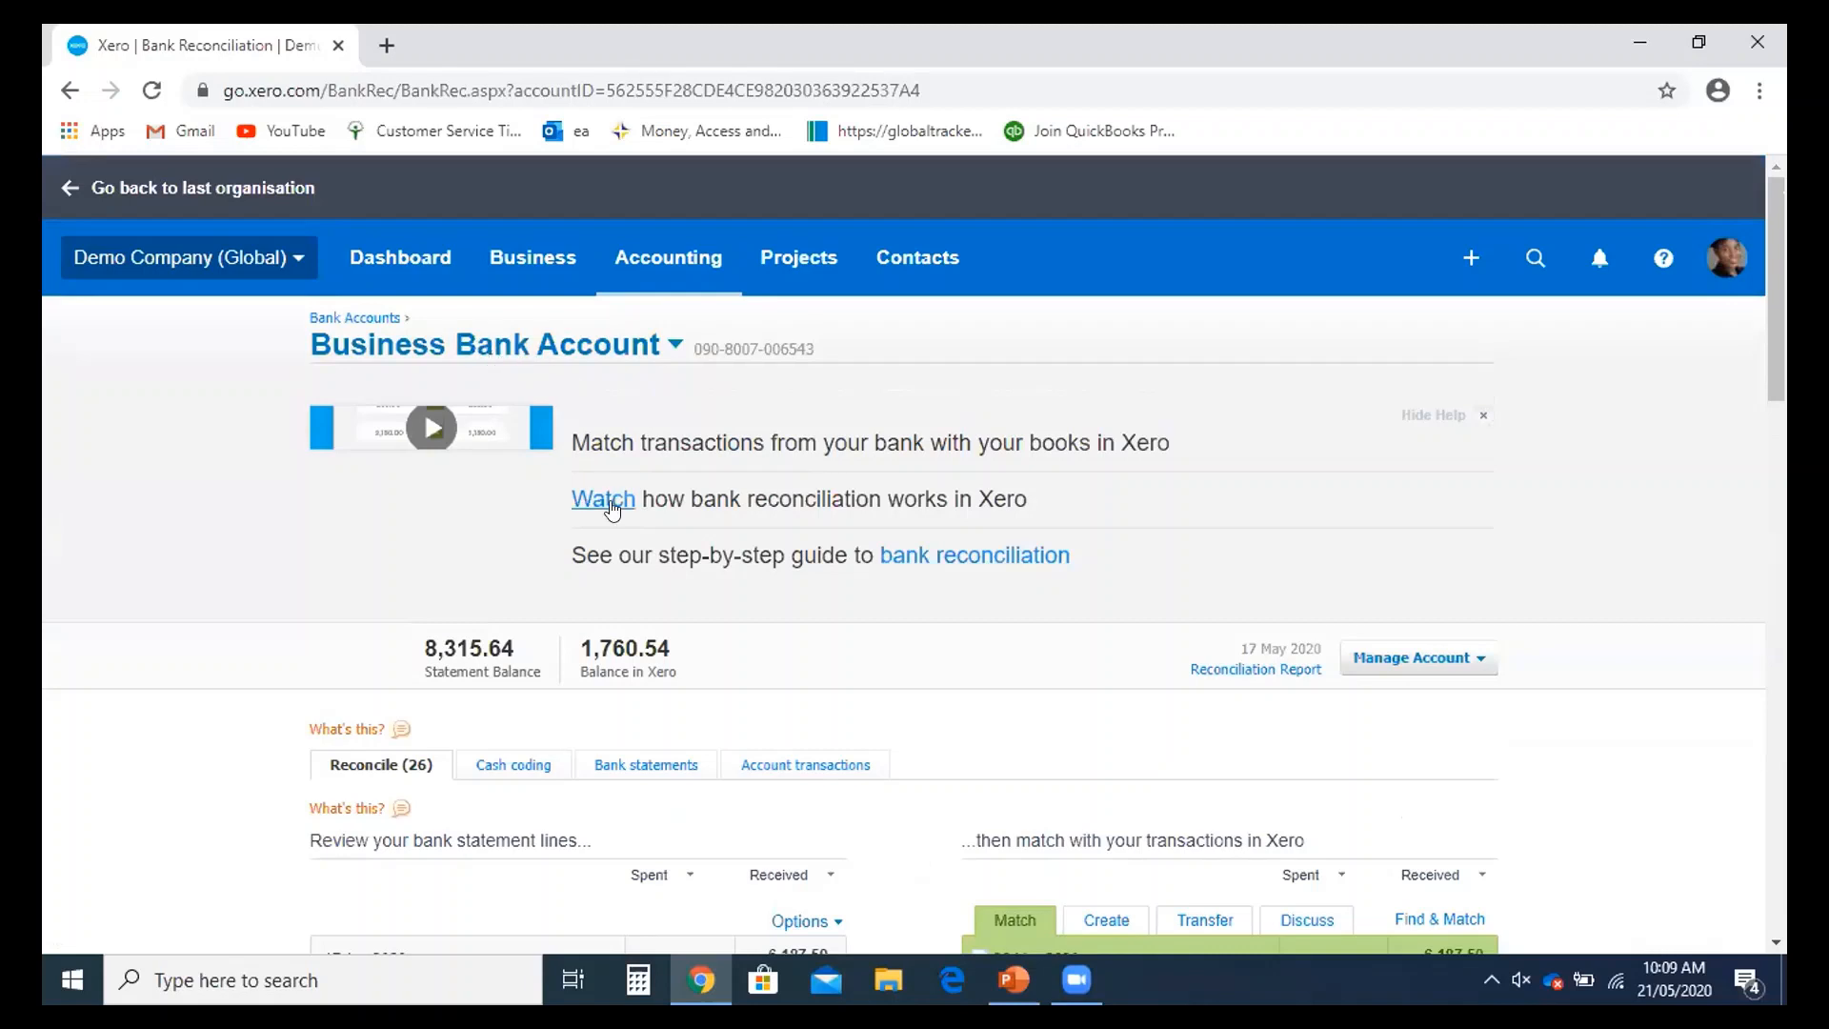
pyautogui.scroll(-2, 612, 510)
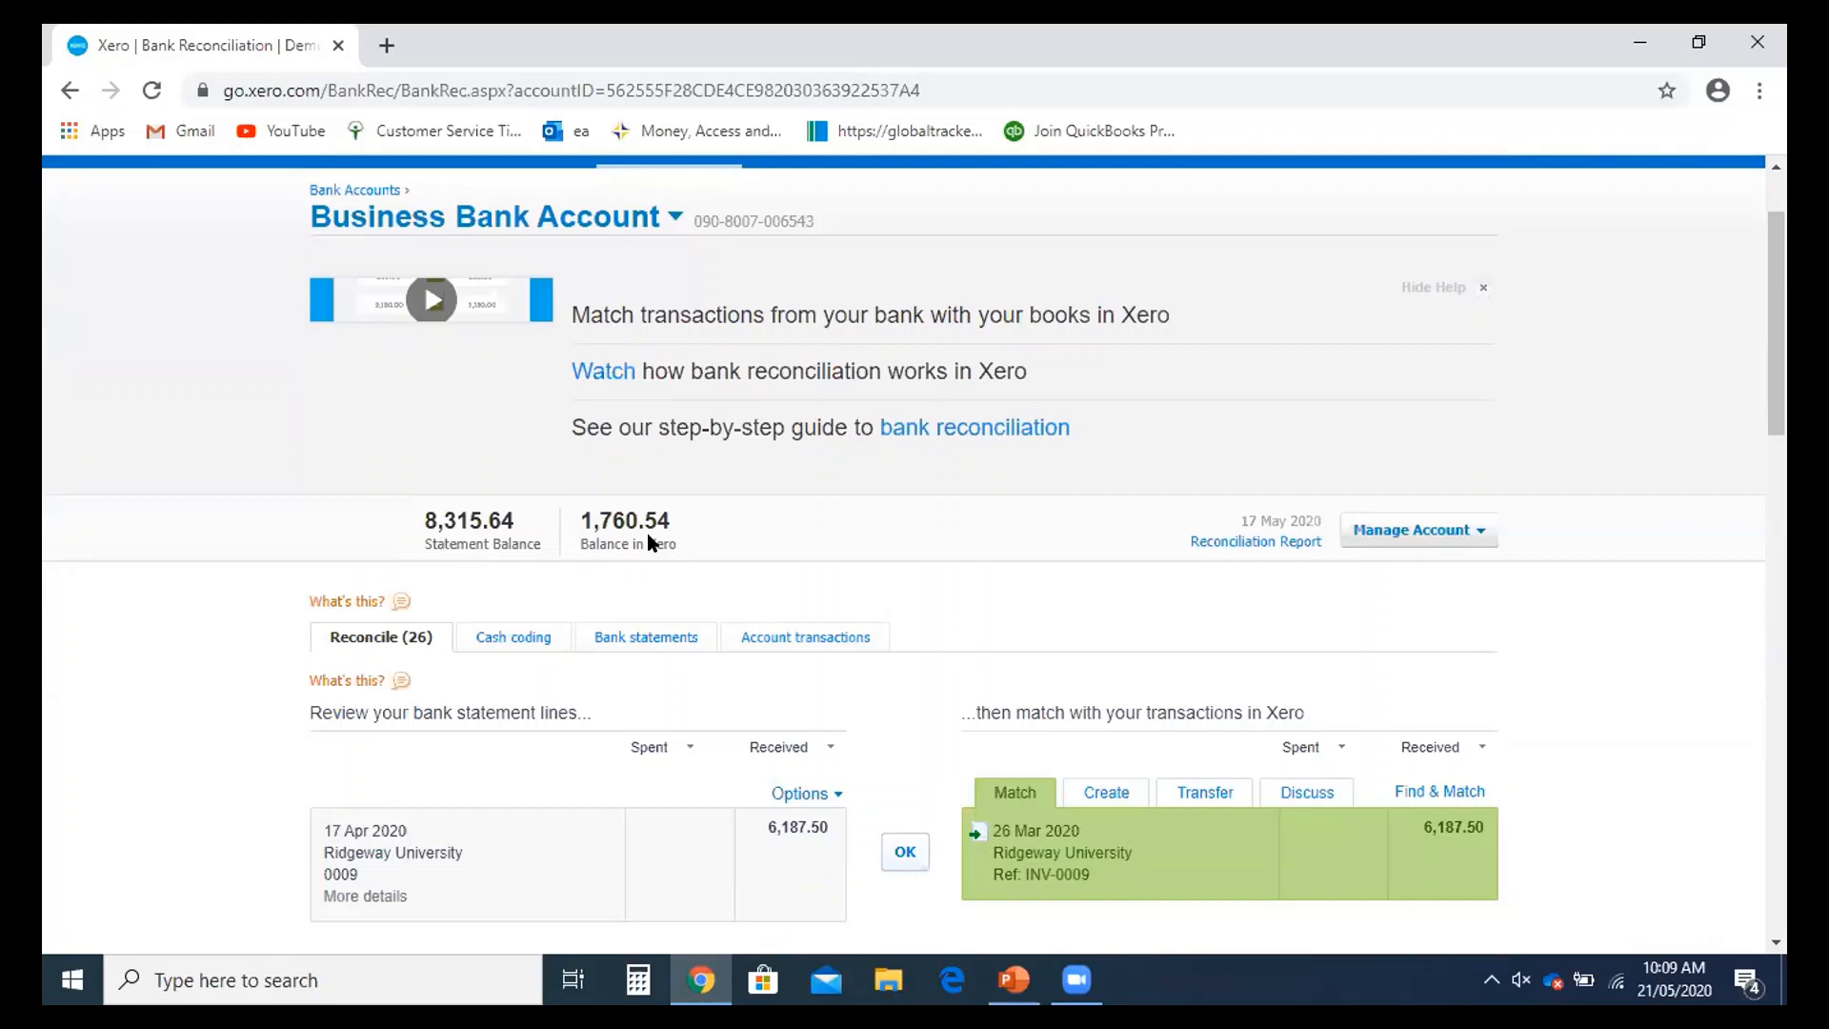
pyautogui.scroll(-2, 671, 568)
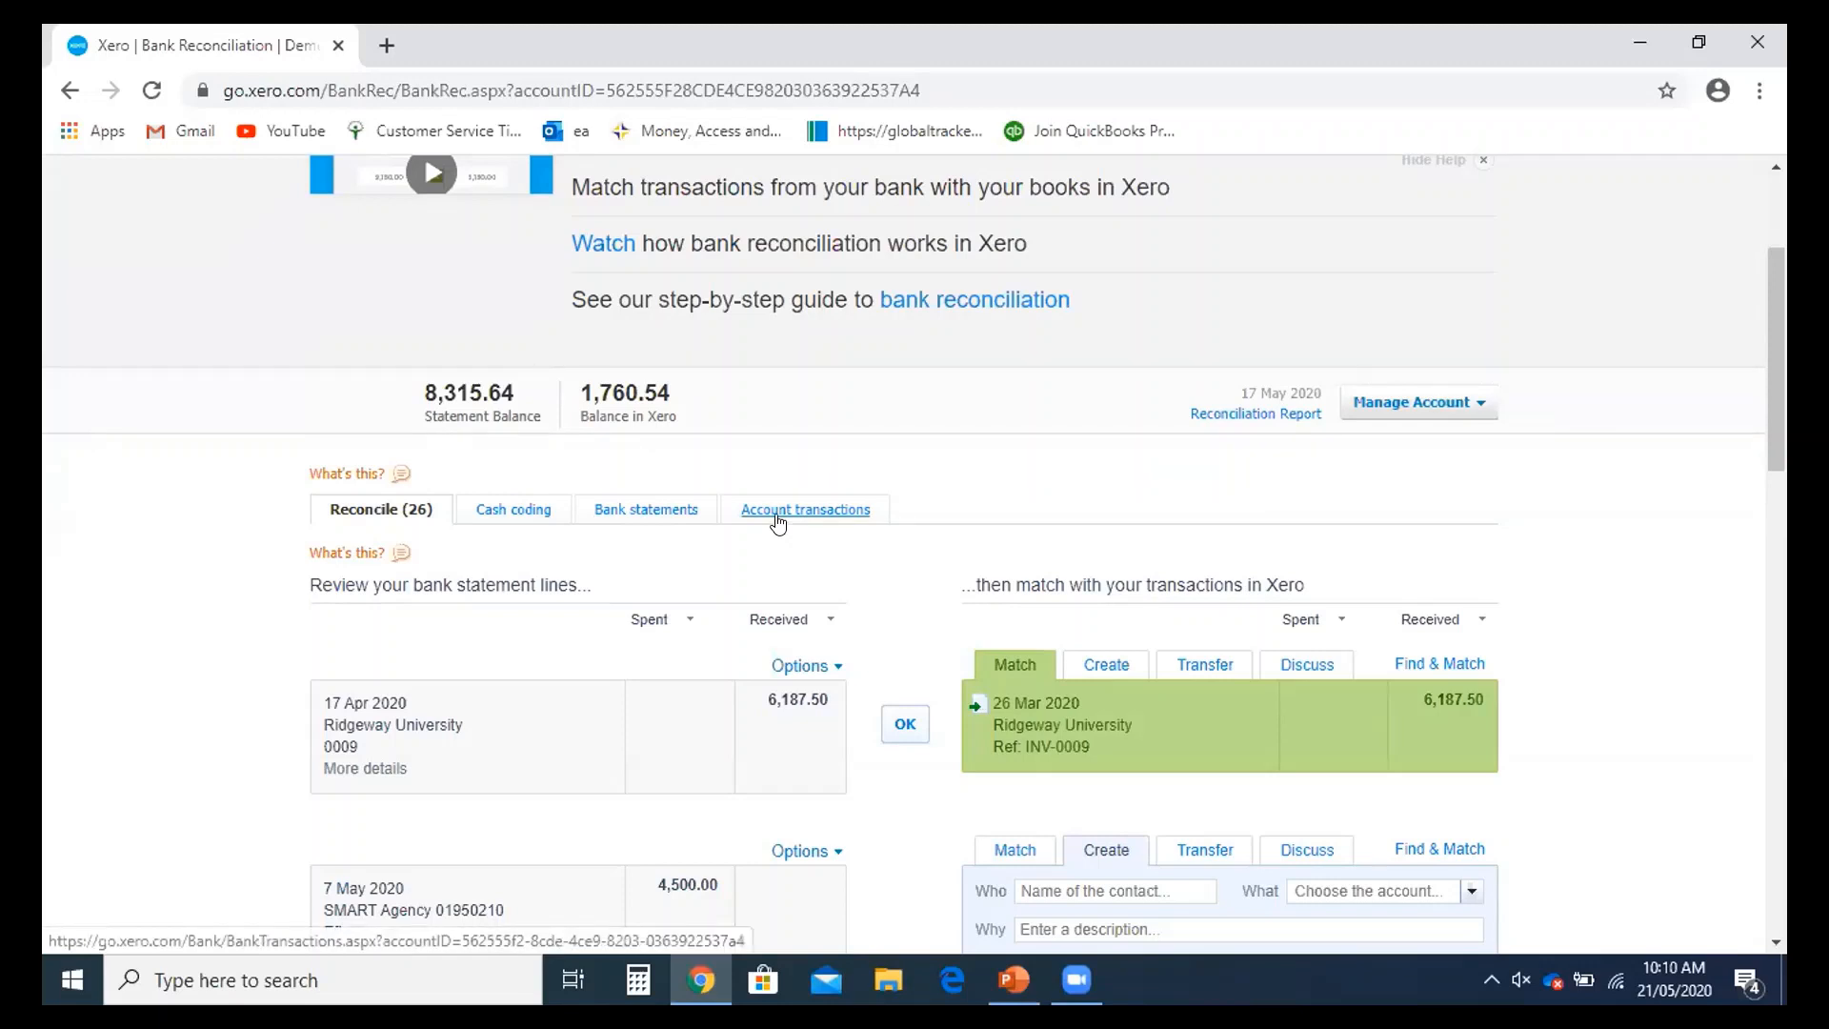
pyautogui.scroll(-1, 779, 521)
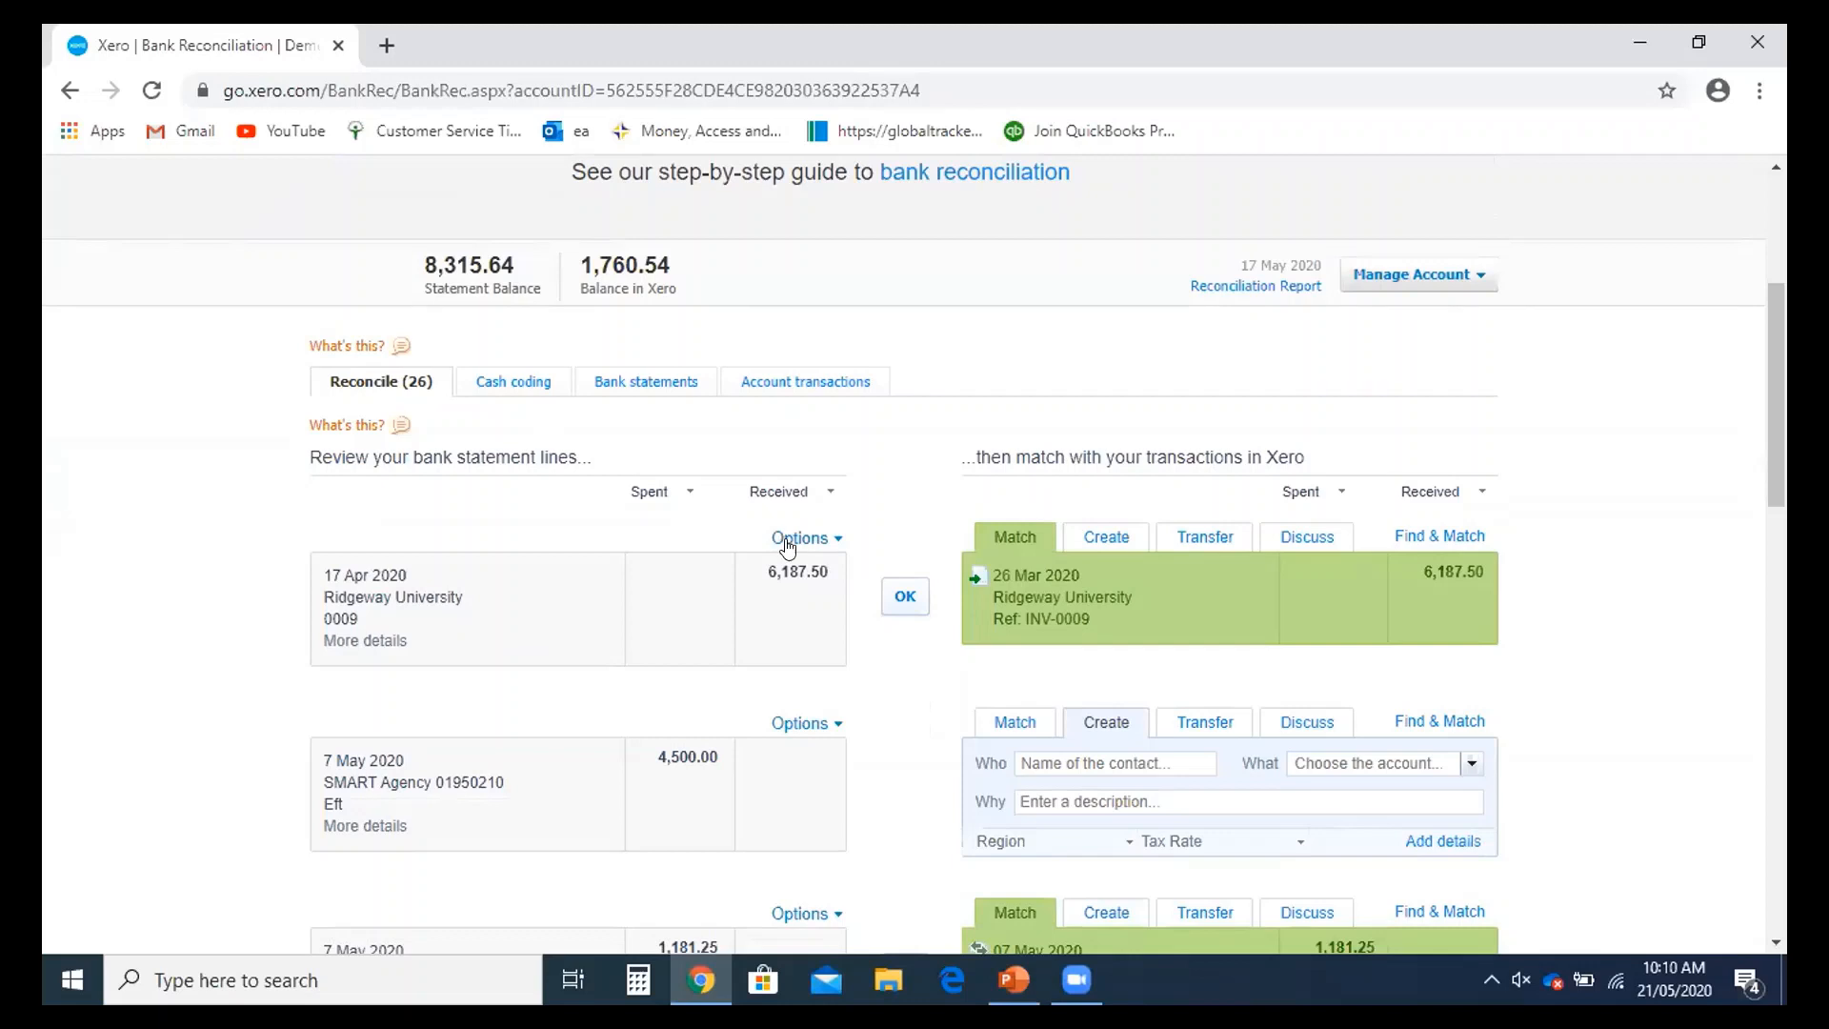
pyautogui.scroll(1, 787, 543)
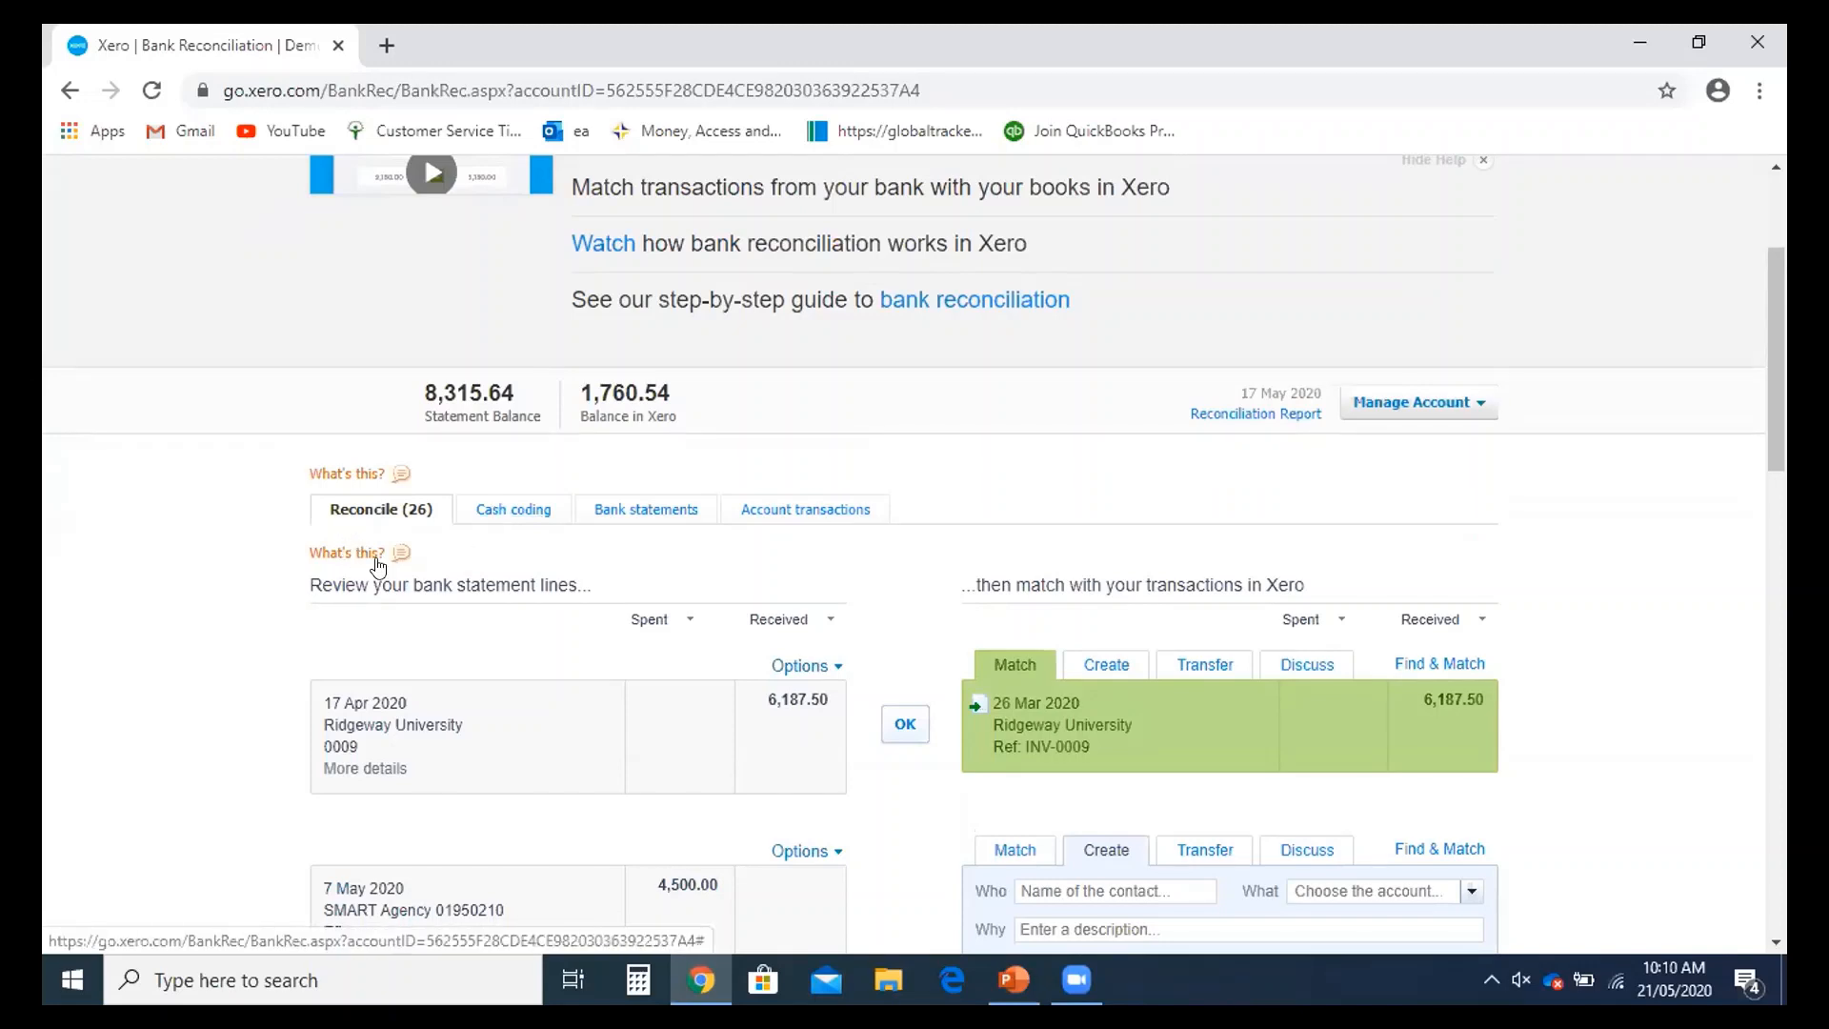
pyautogui.scroll(-1, 857, 560)
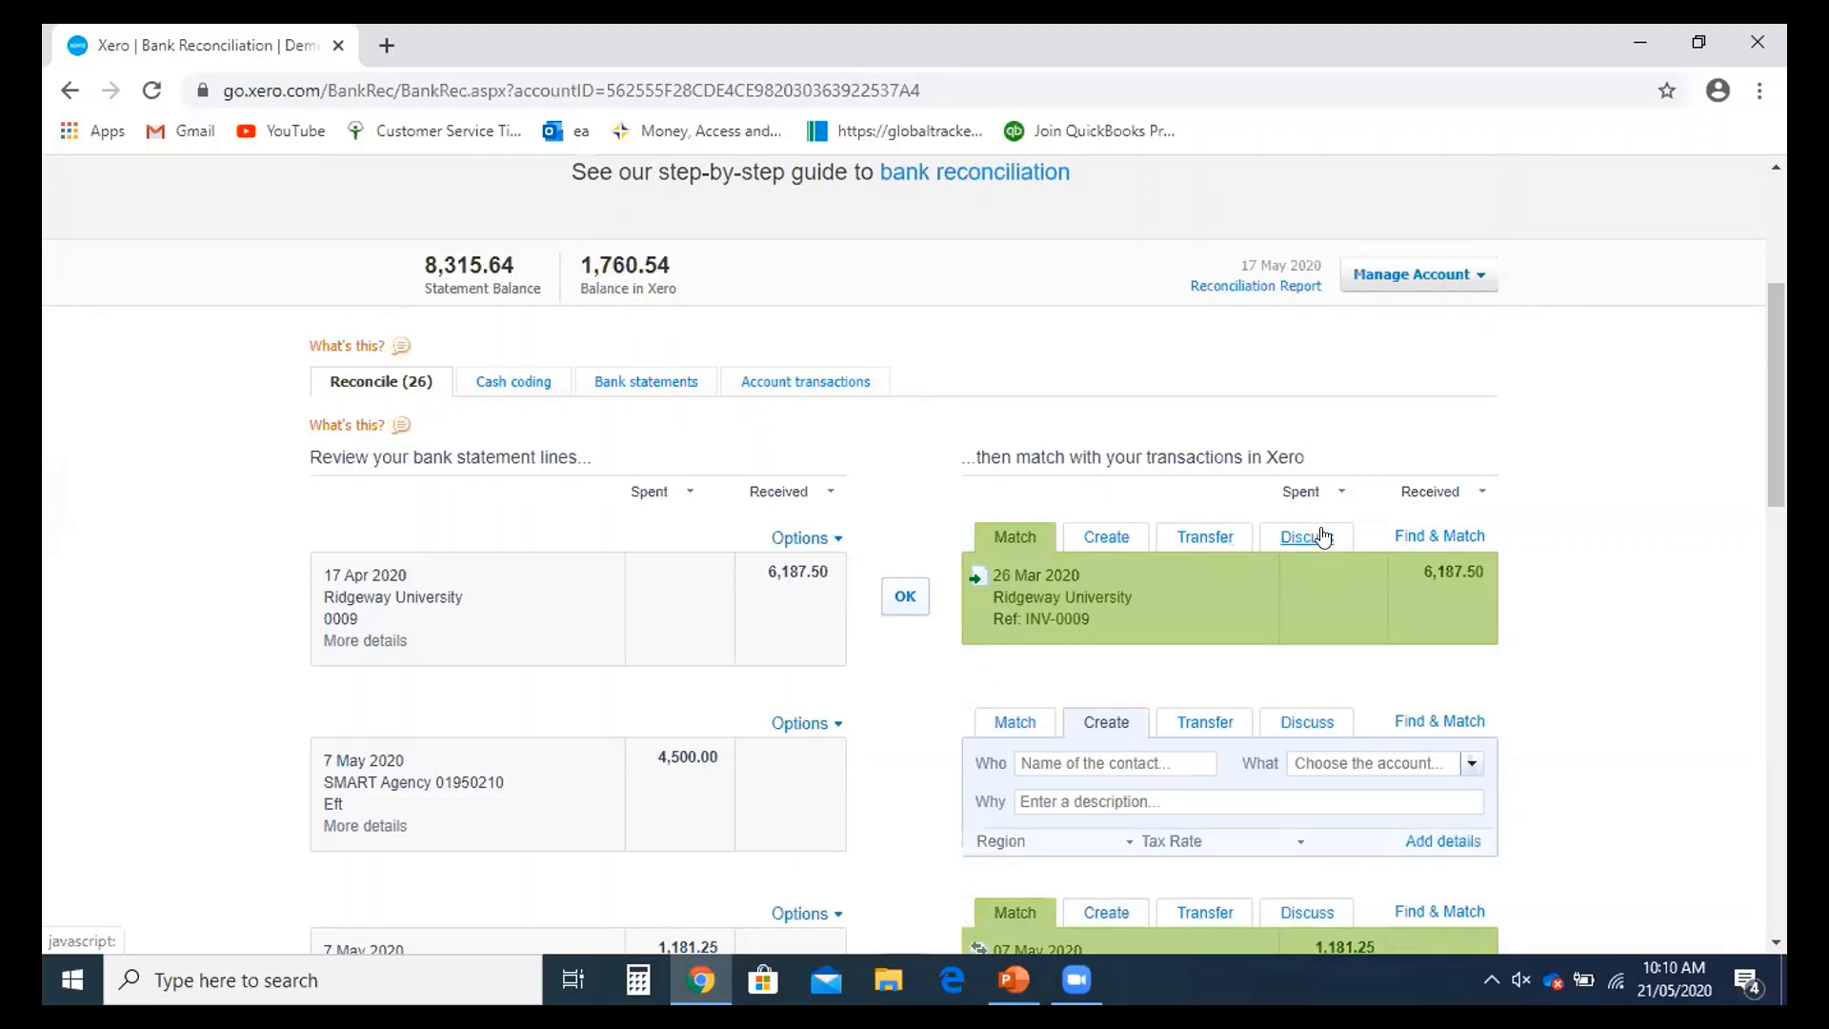
# - On Cash coding, set the SMART Agency 4,500.00 line to 200 - Sales with Consulting (8.25%) tax
pyautogui.click(494, 387)
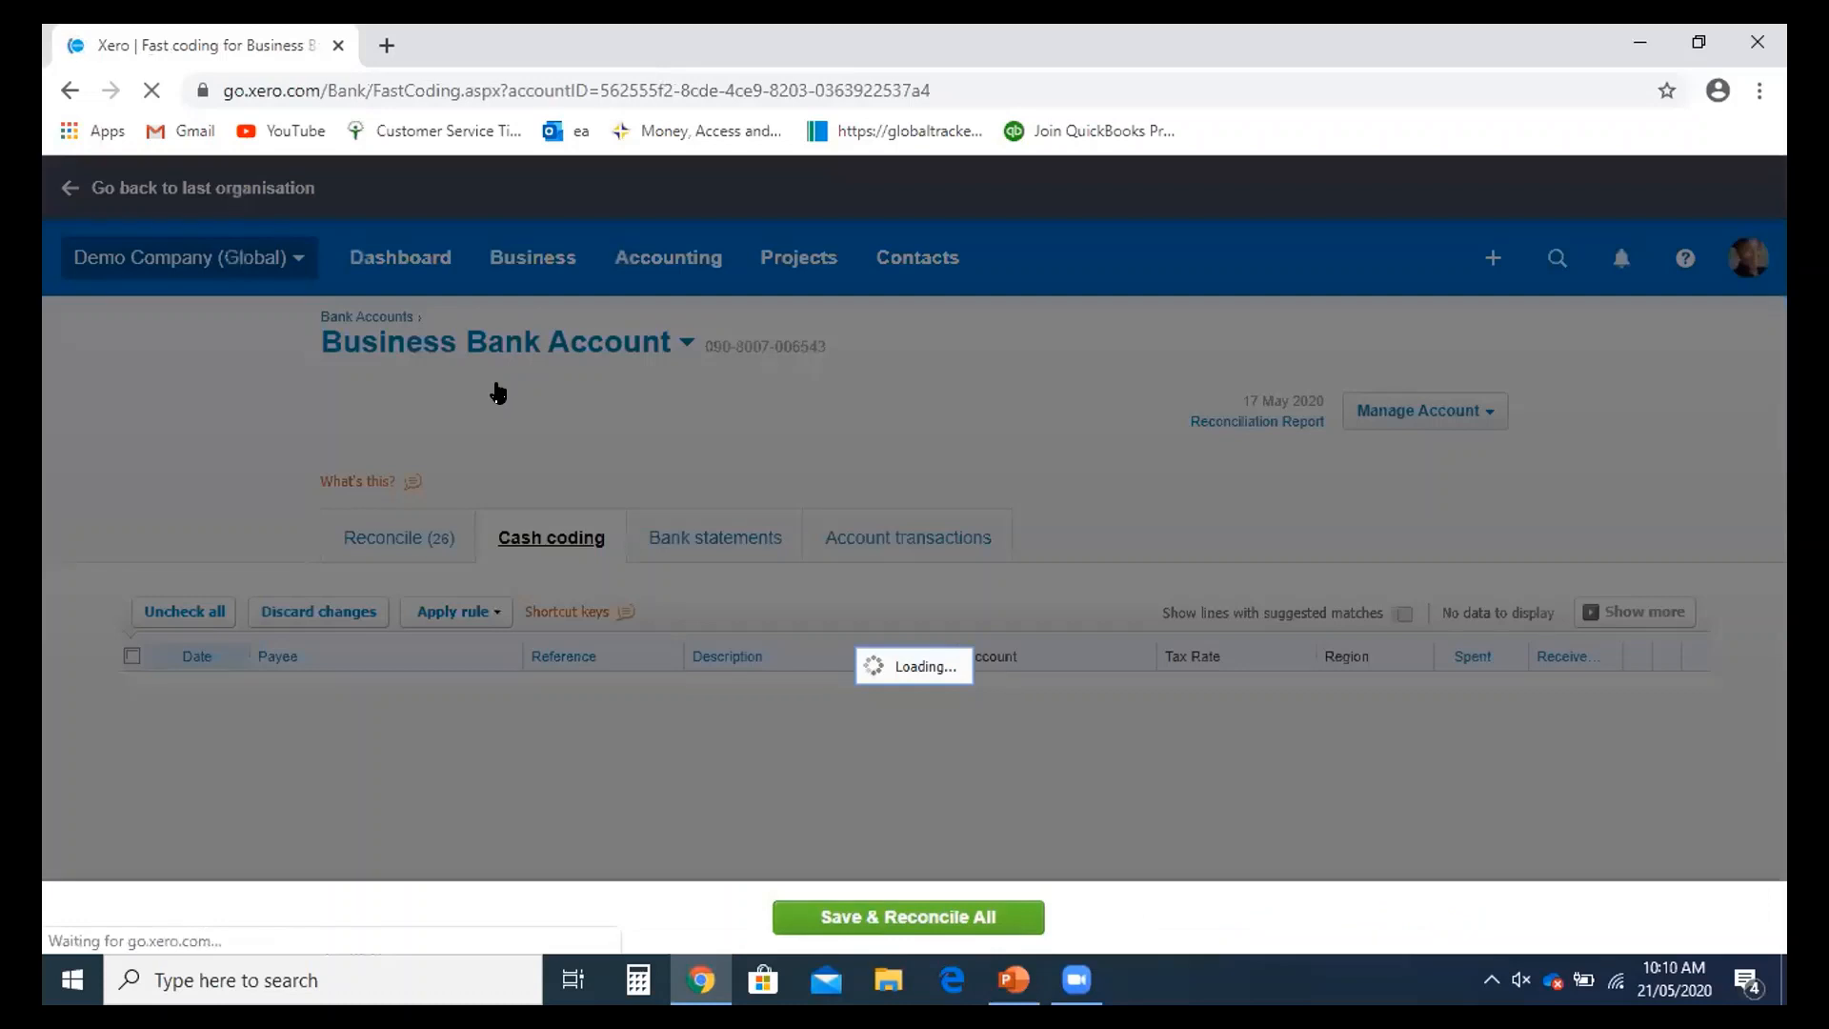
pyautogui.scroll(-1, 682, 467)
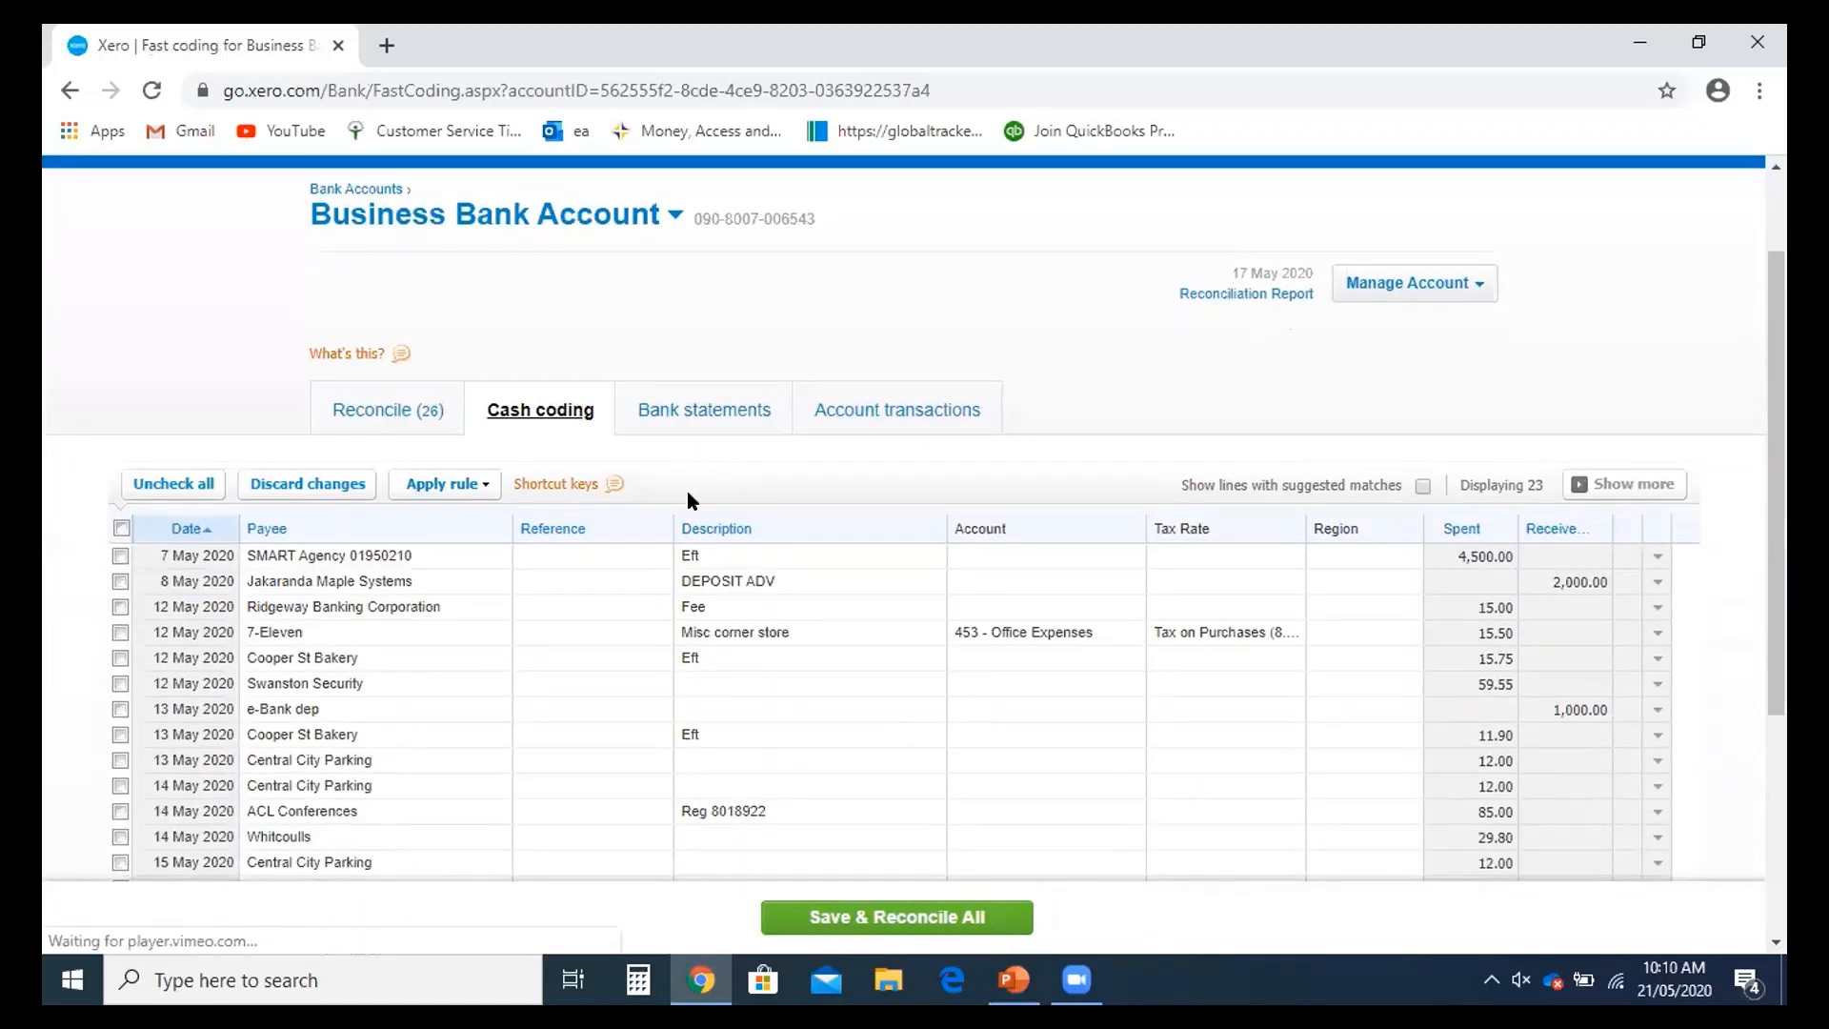
pyautogui.scroll(-1, 682, 523)
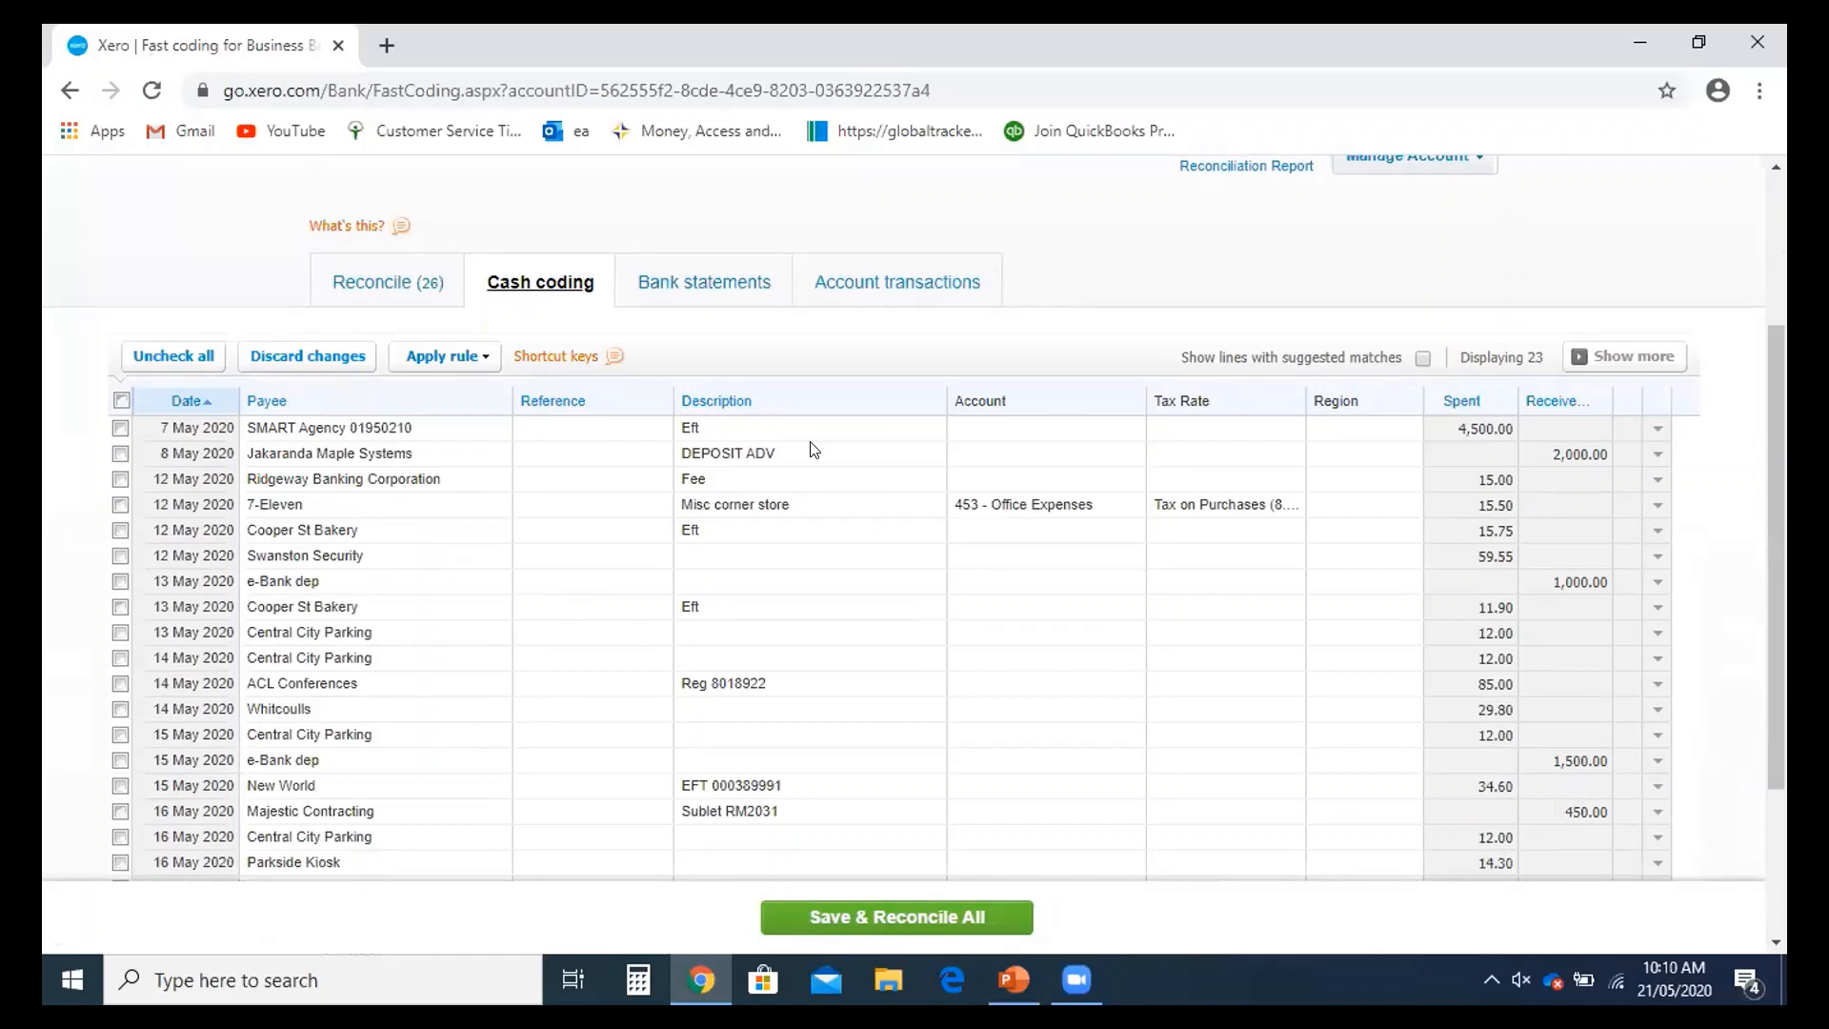
pyautogui.click(1085, 430)
pyautogui.write('sa')
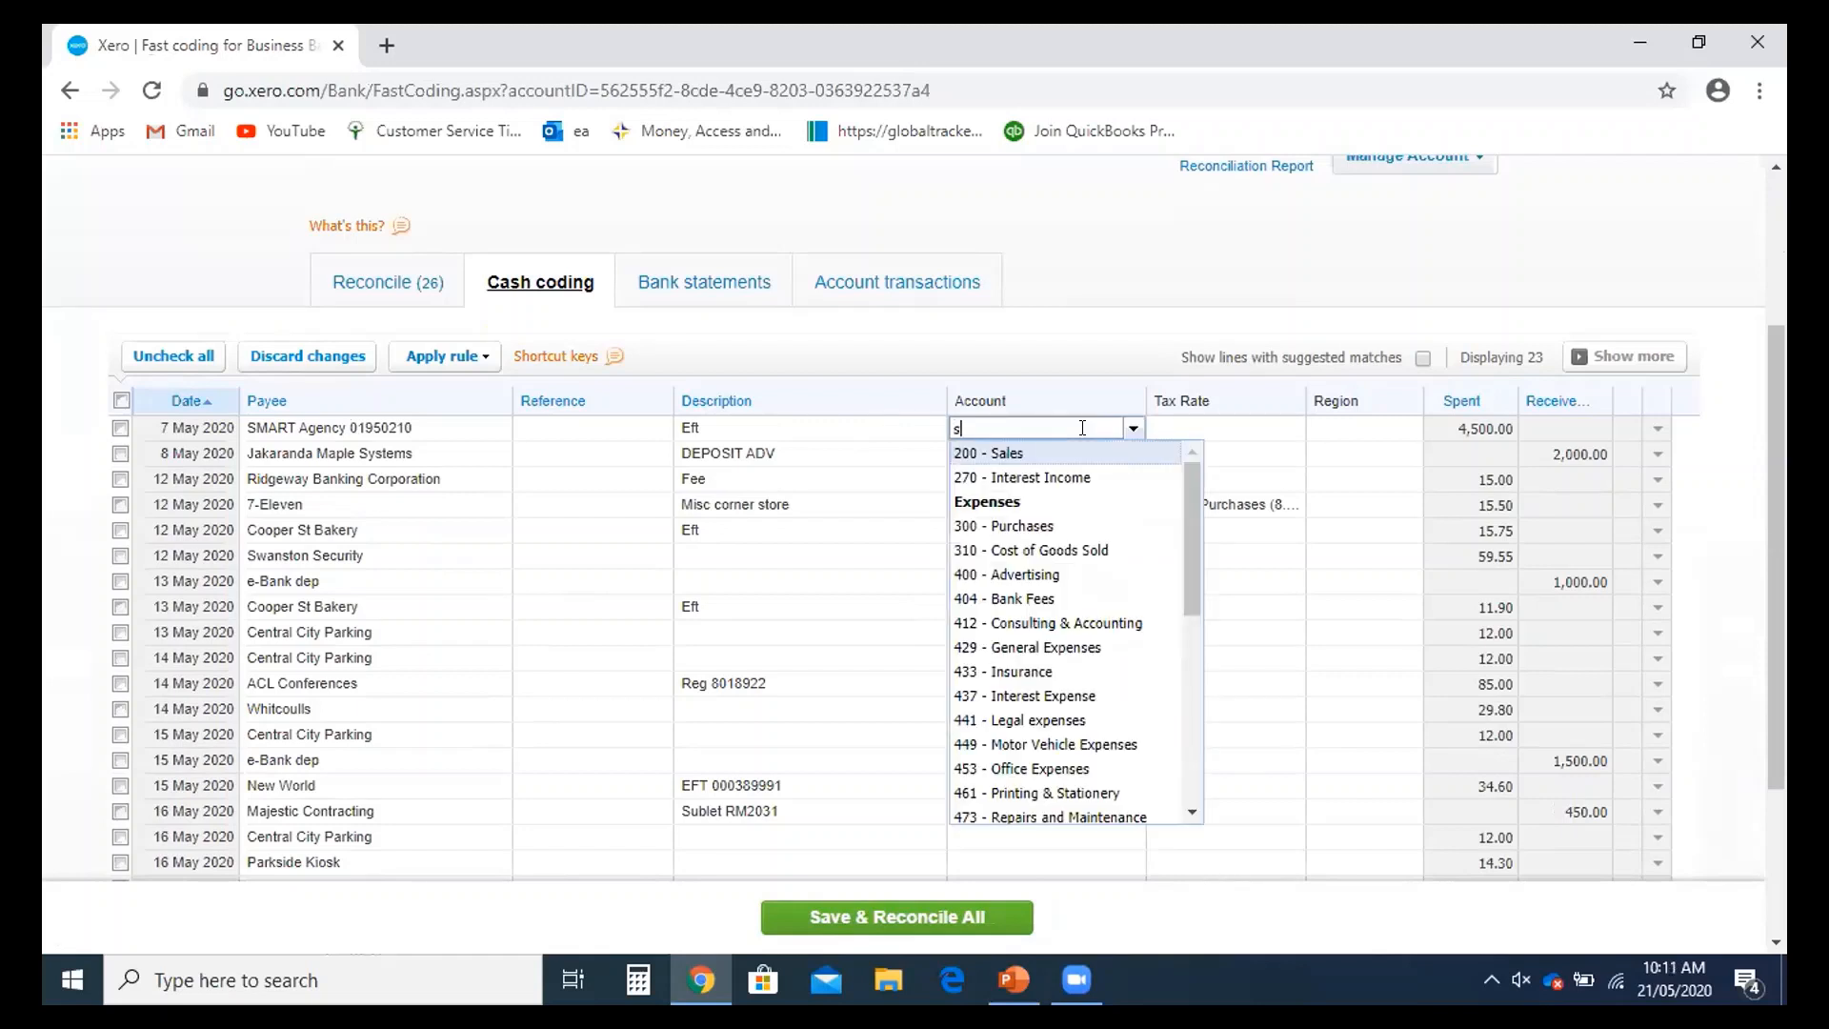
pyautogui.click(1039, 461)
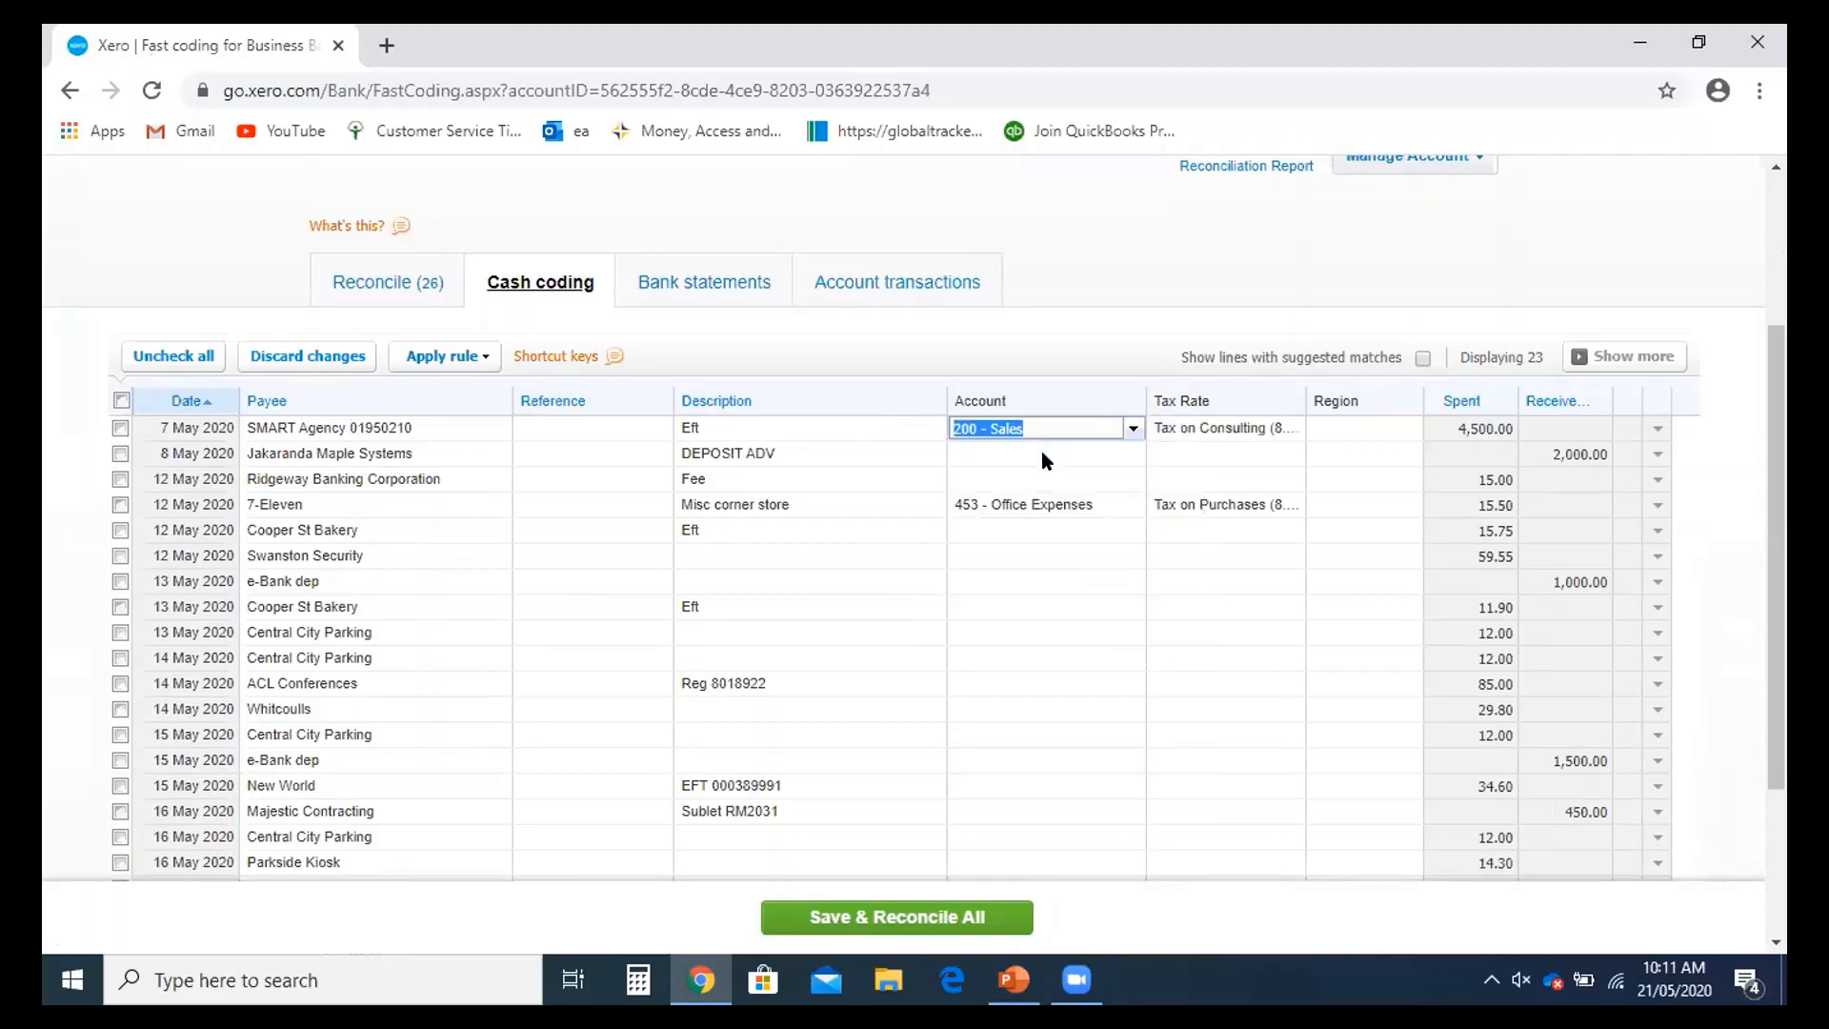
pyautogui.click(1255, 431)
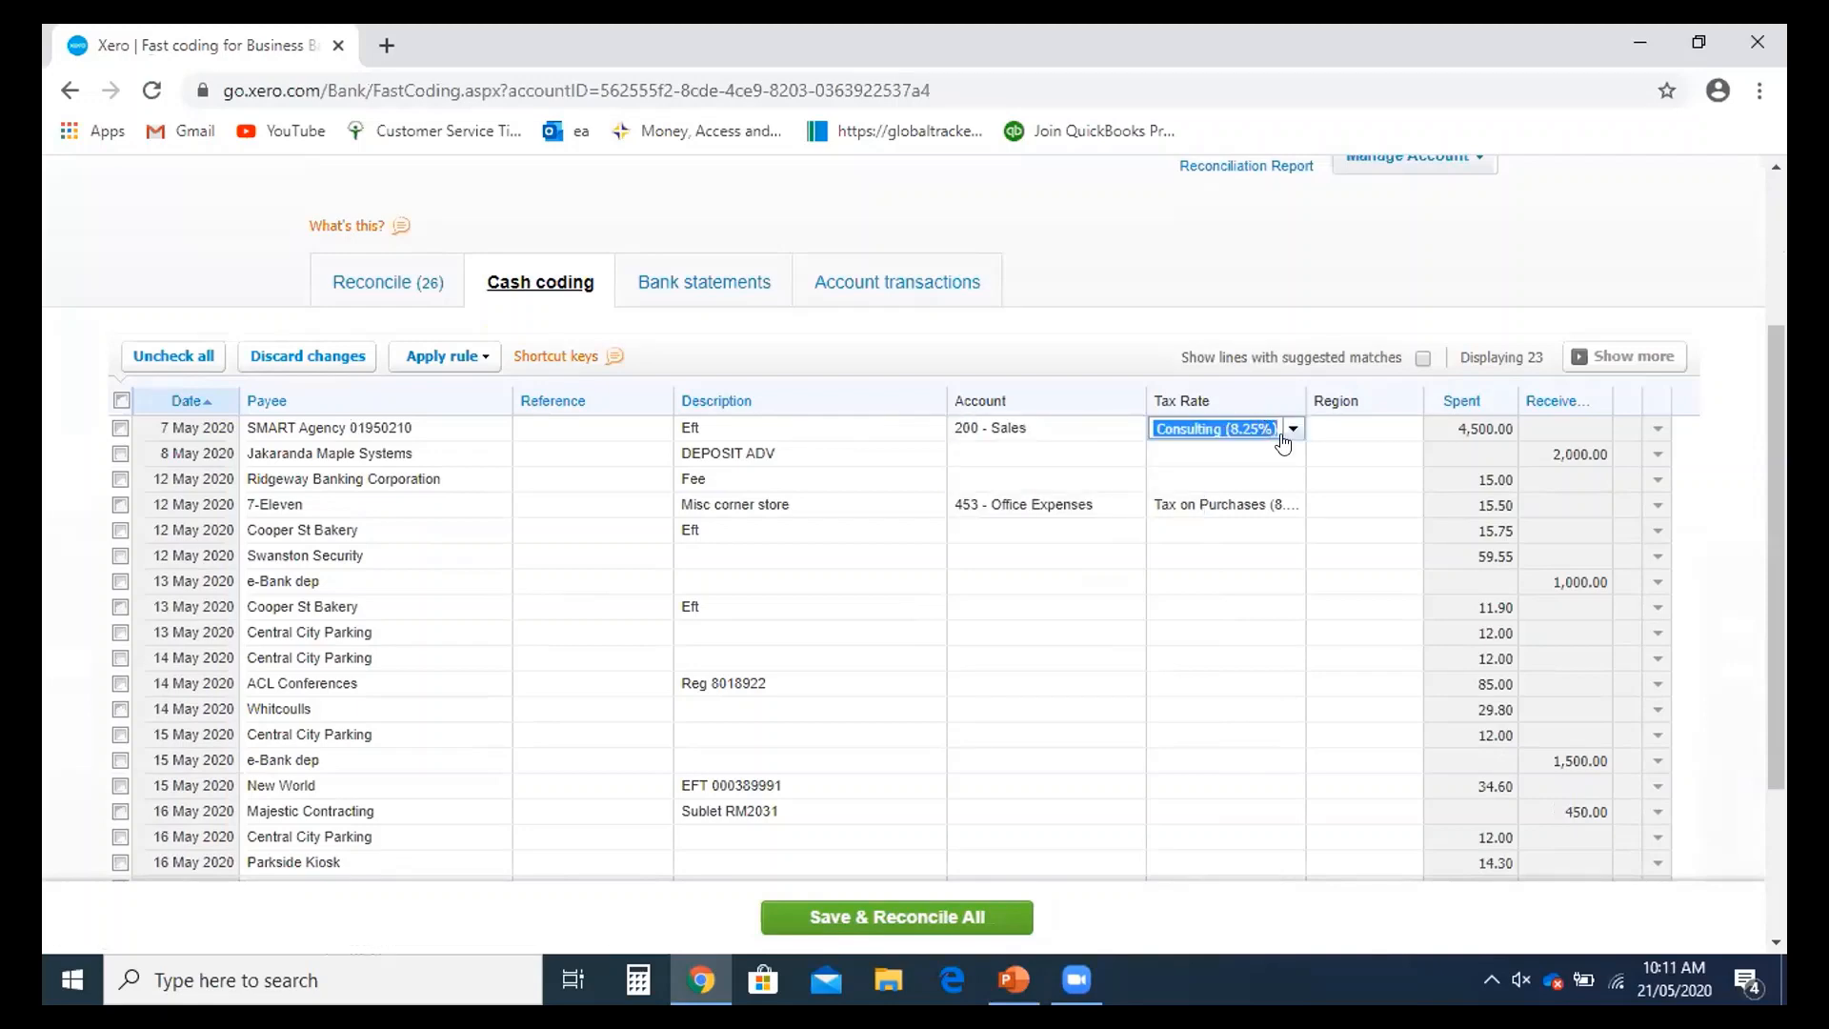
pyautogui.scroll(-3, 1074, 776)
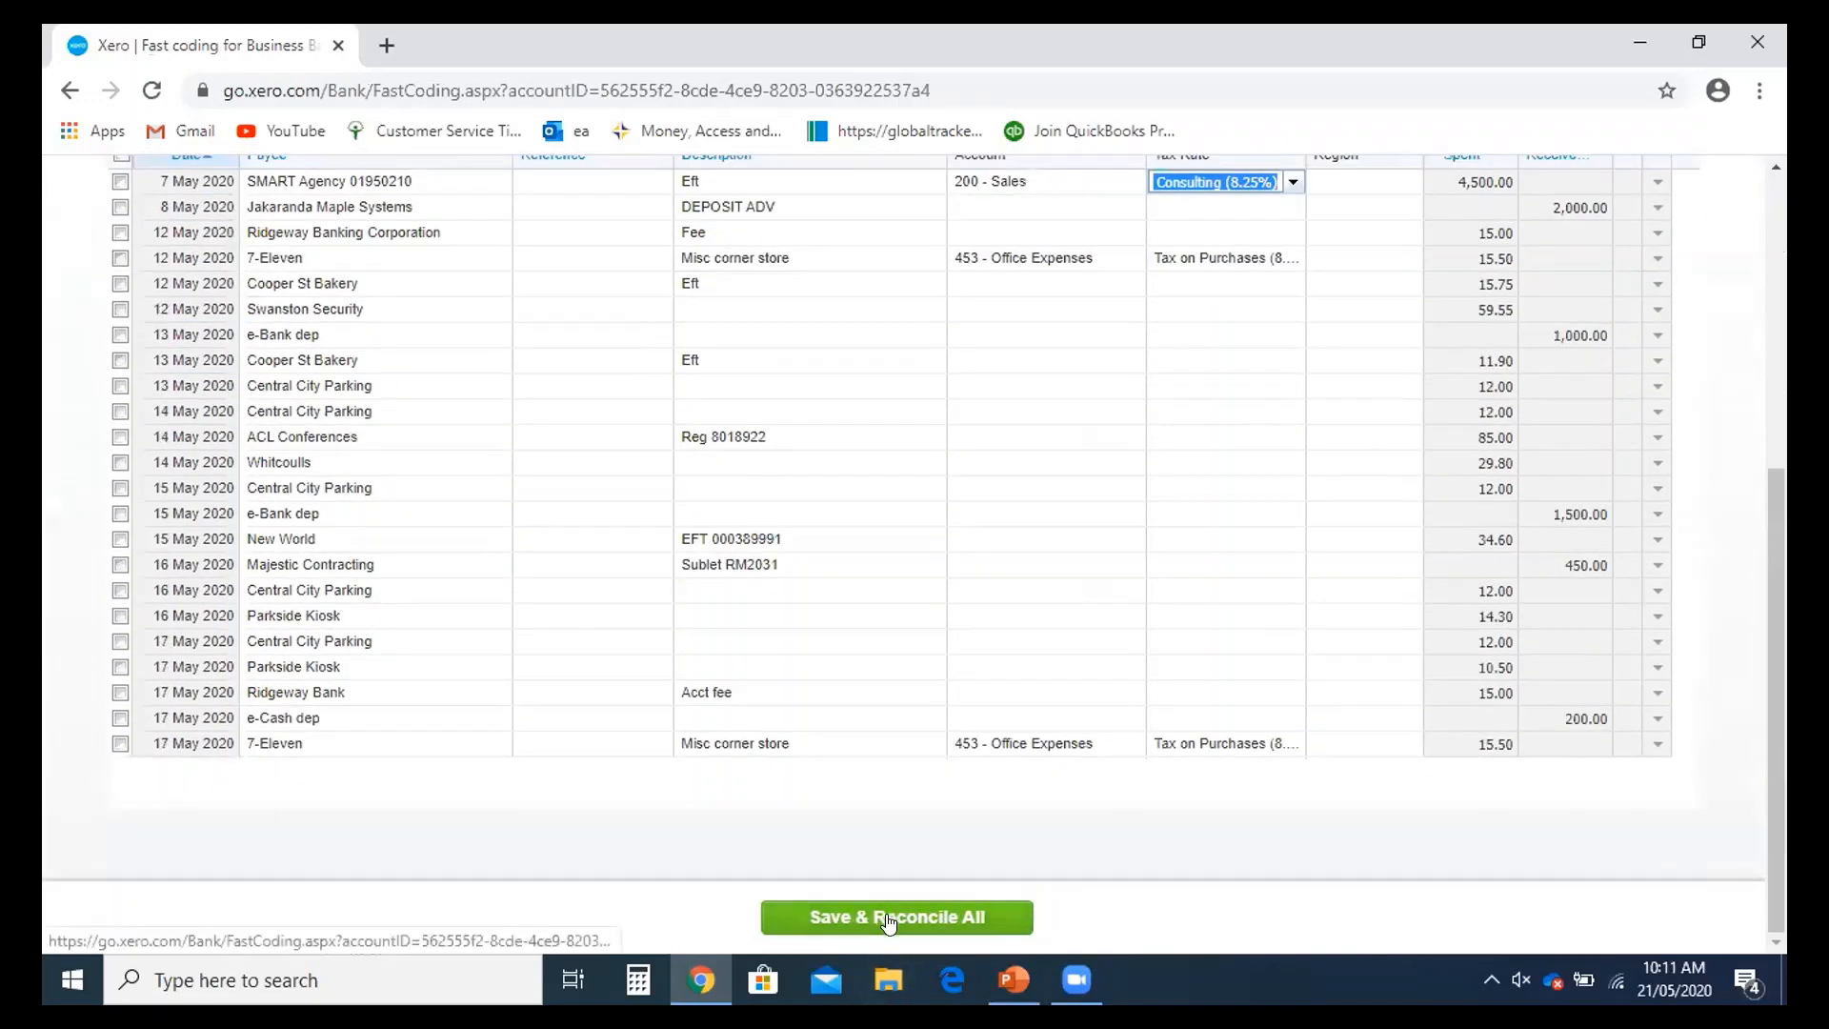
pyautogui.scroll(2, 889, 931)
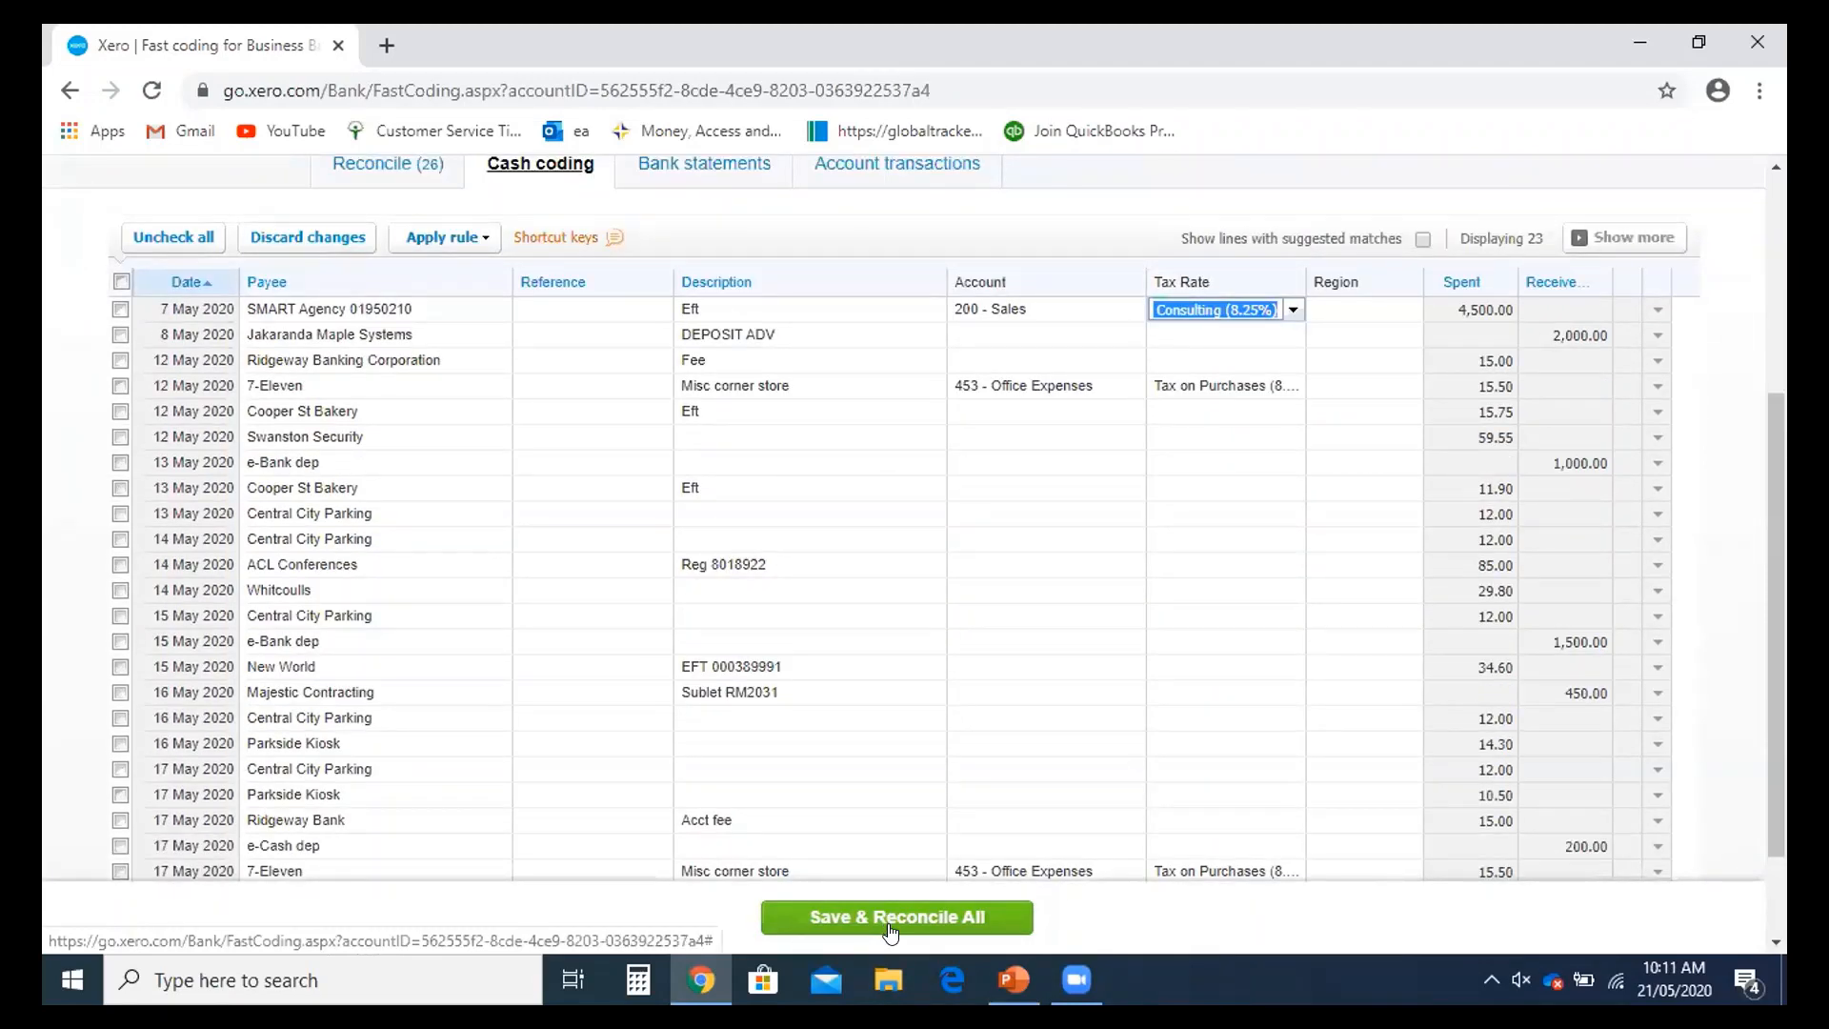
pyautogui.scroll(4, 889, 932)
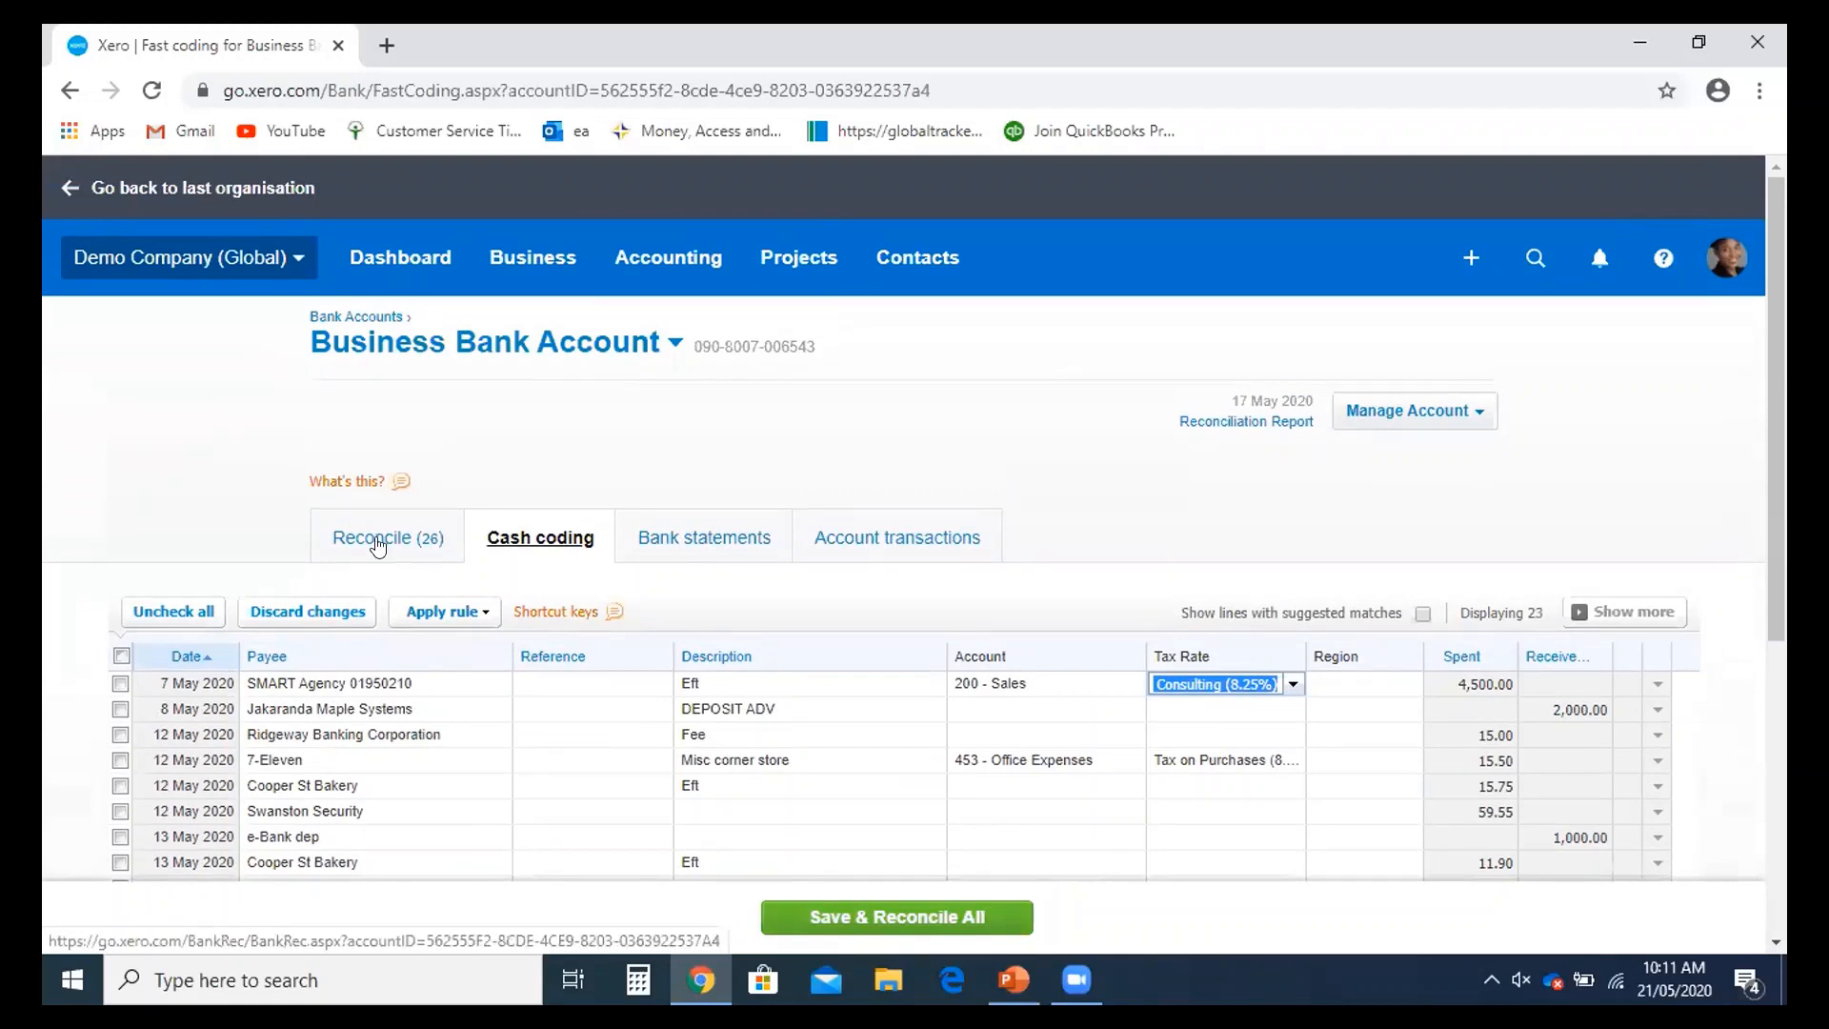
# - Create a transaction for the Ridgeway University 6,187.50 receipt on the Reconcile tab and open its full details
pyautogui.click(376, 543)
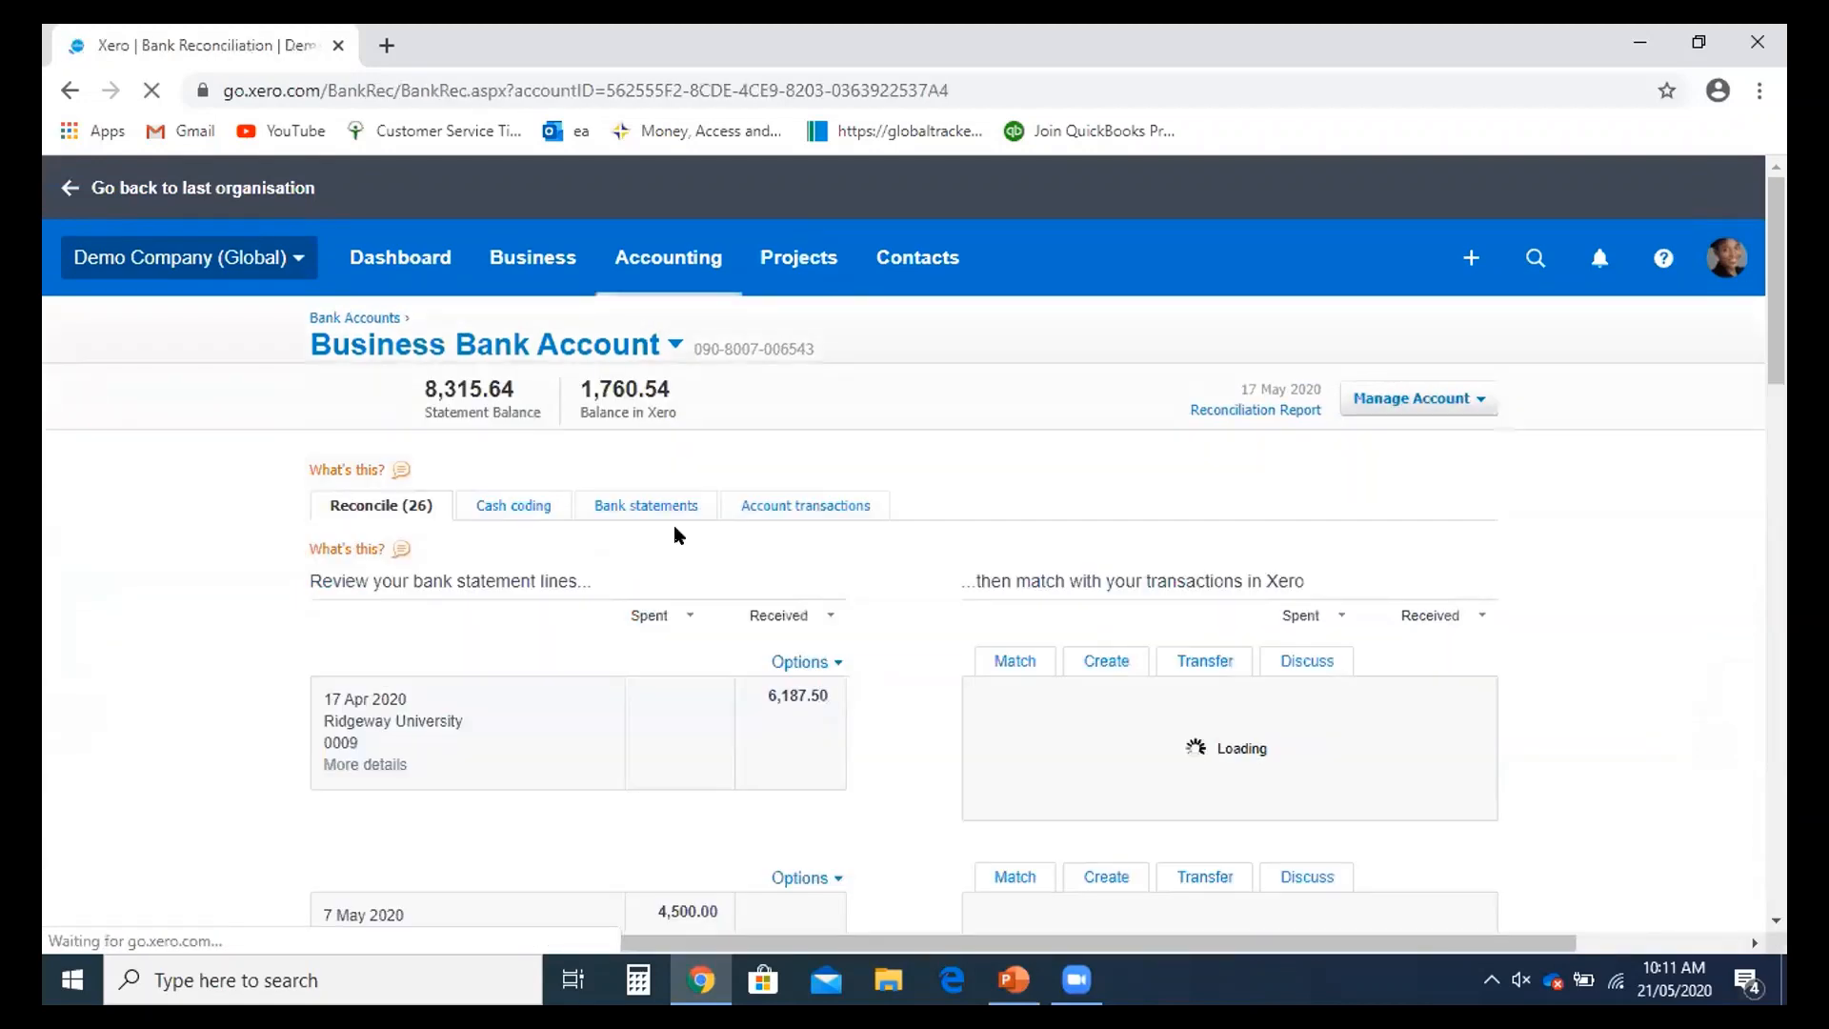
pyautogui.scroll(-2, 1130, 557)
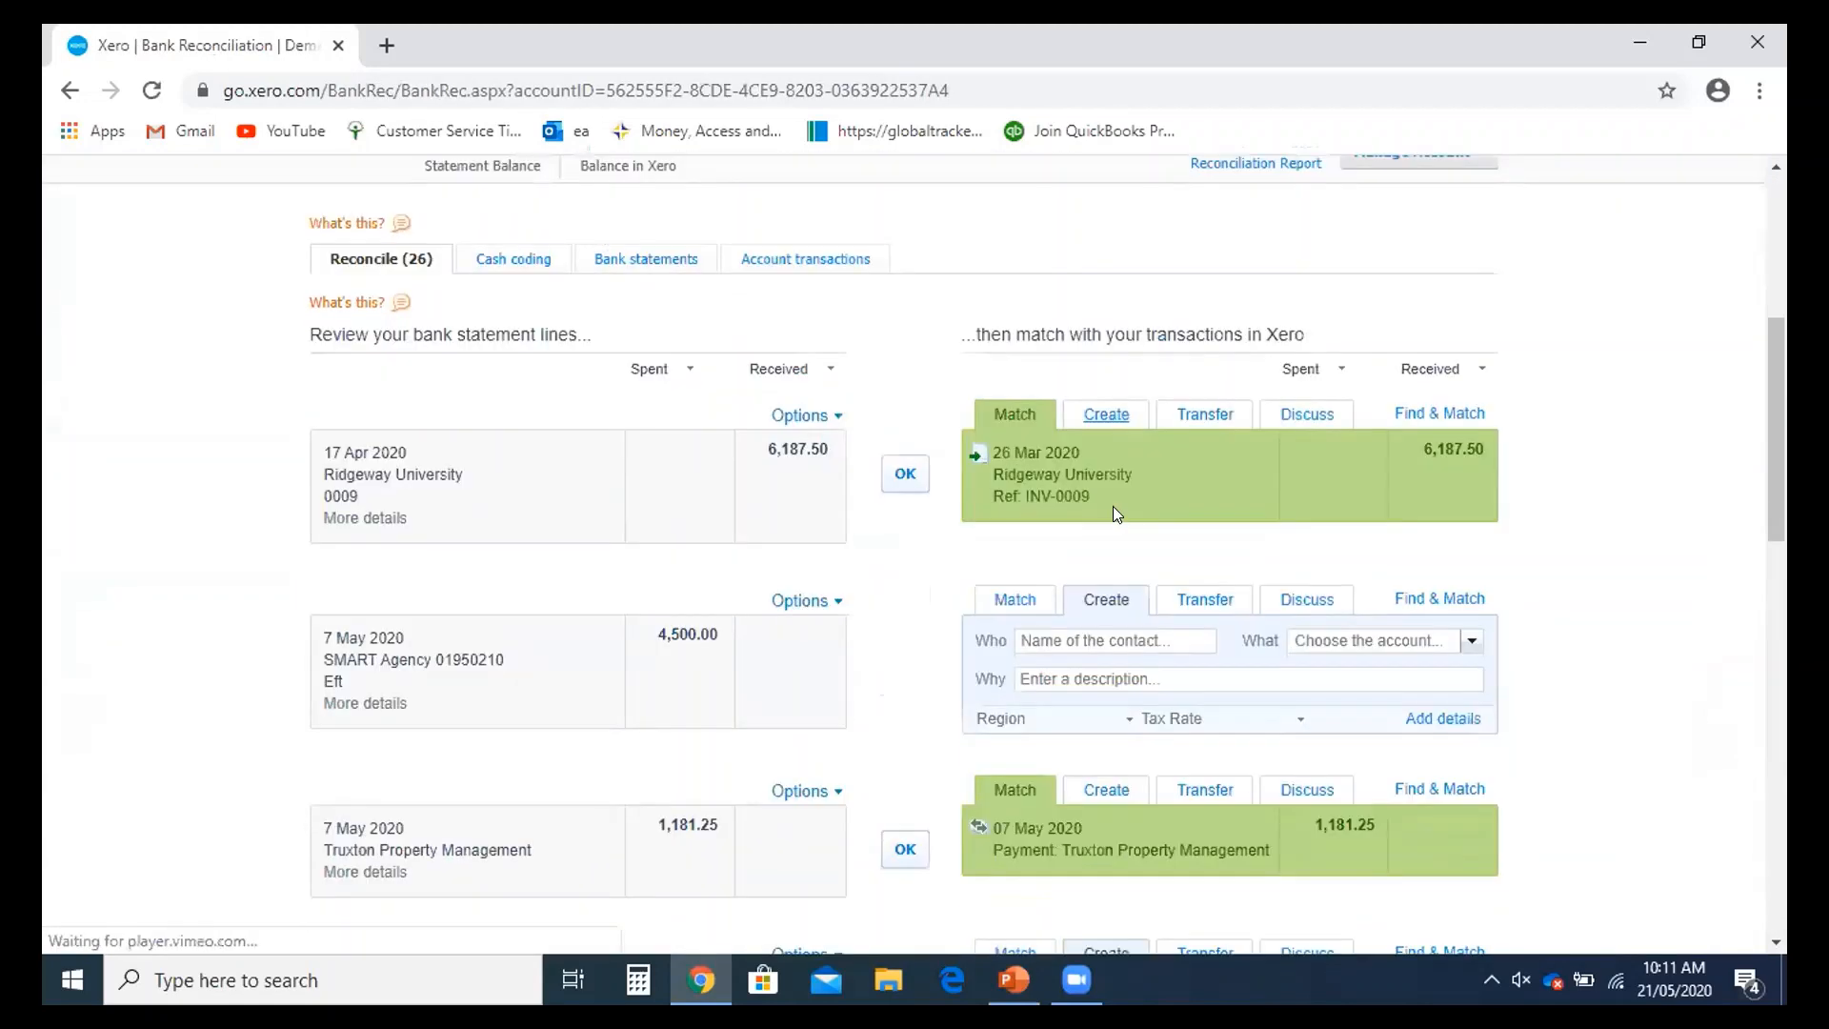
pyautogui.click(1095, 412)
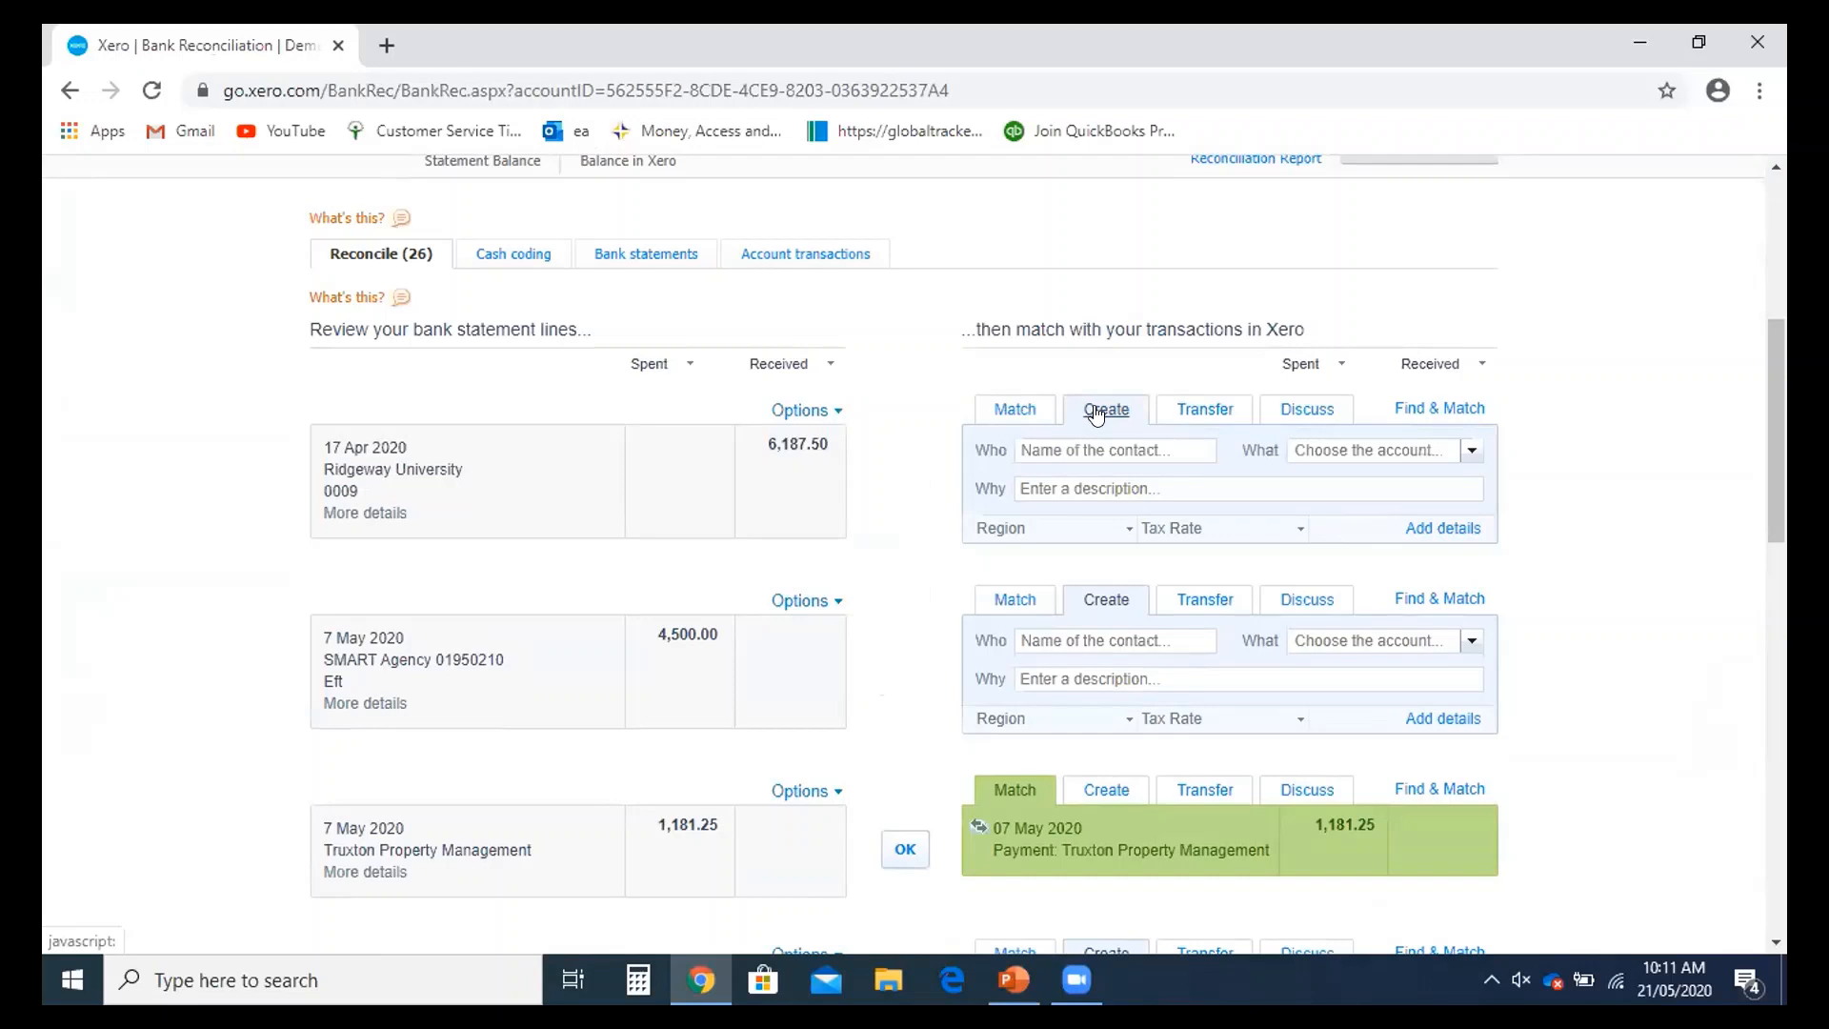
pyautogui.click(1061, 443)
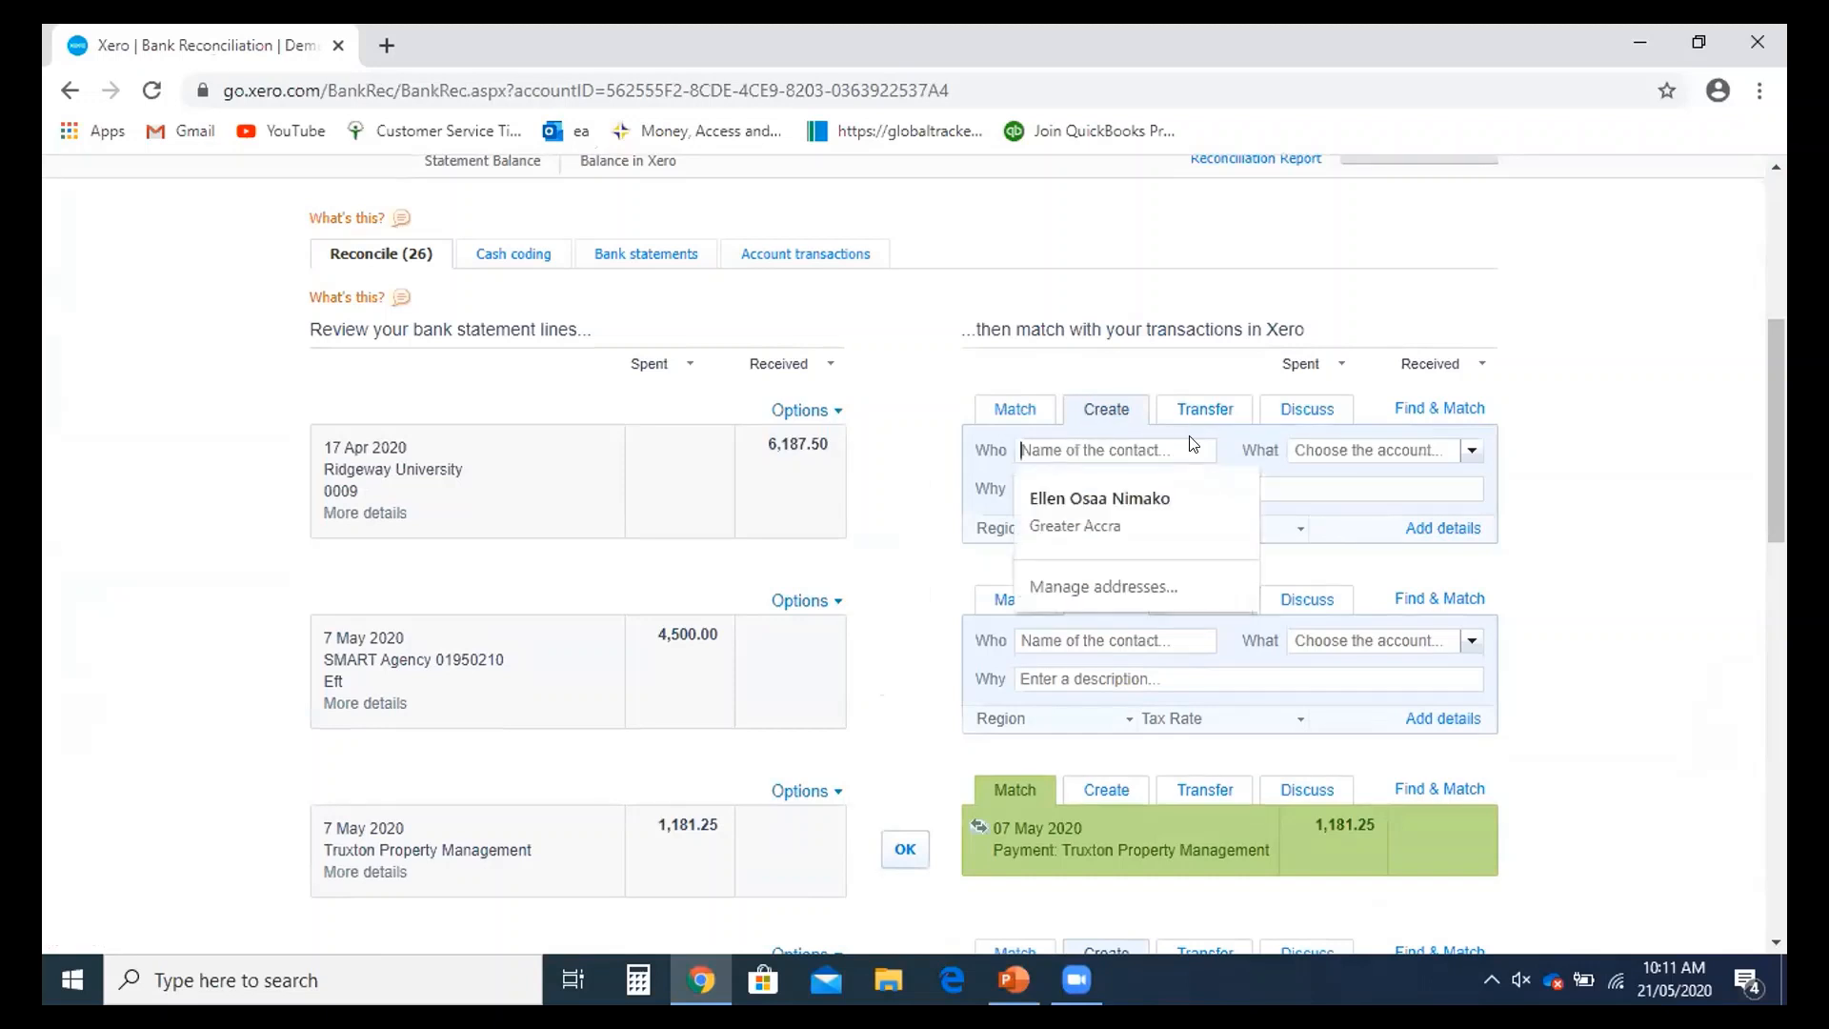
pyautogui.click(1329, 449)
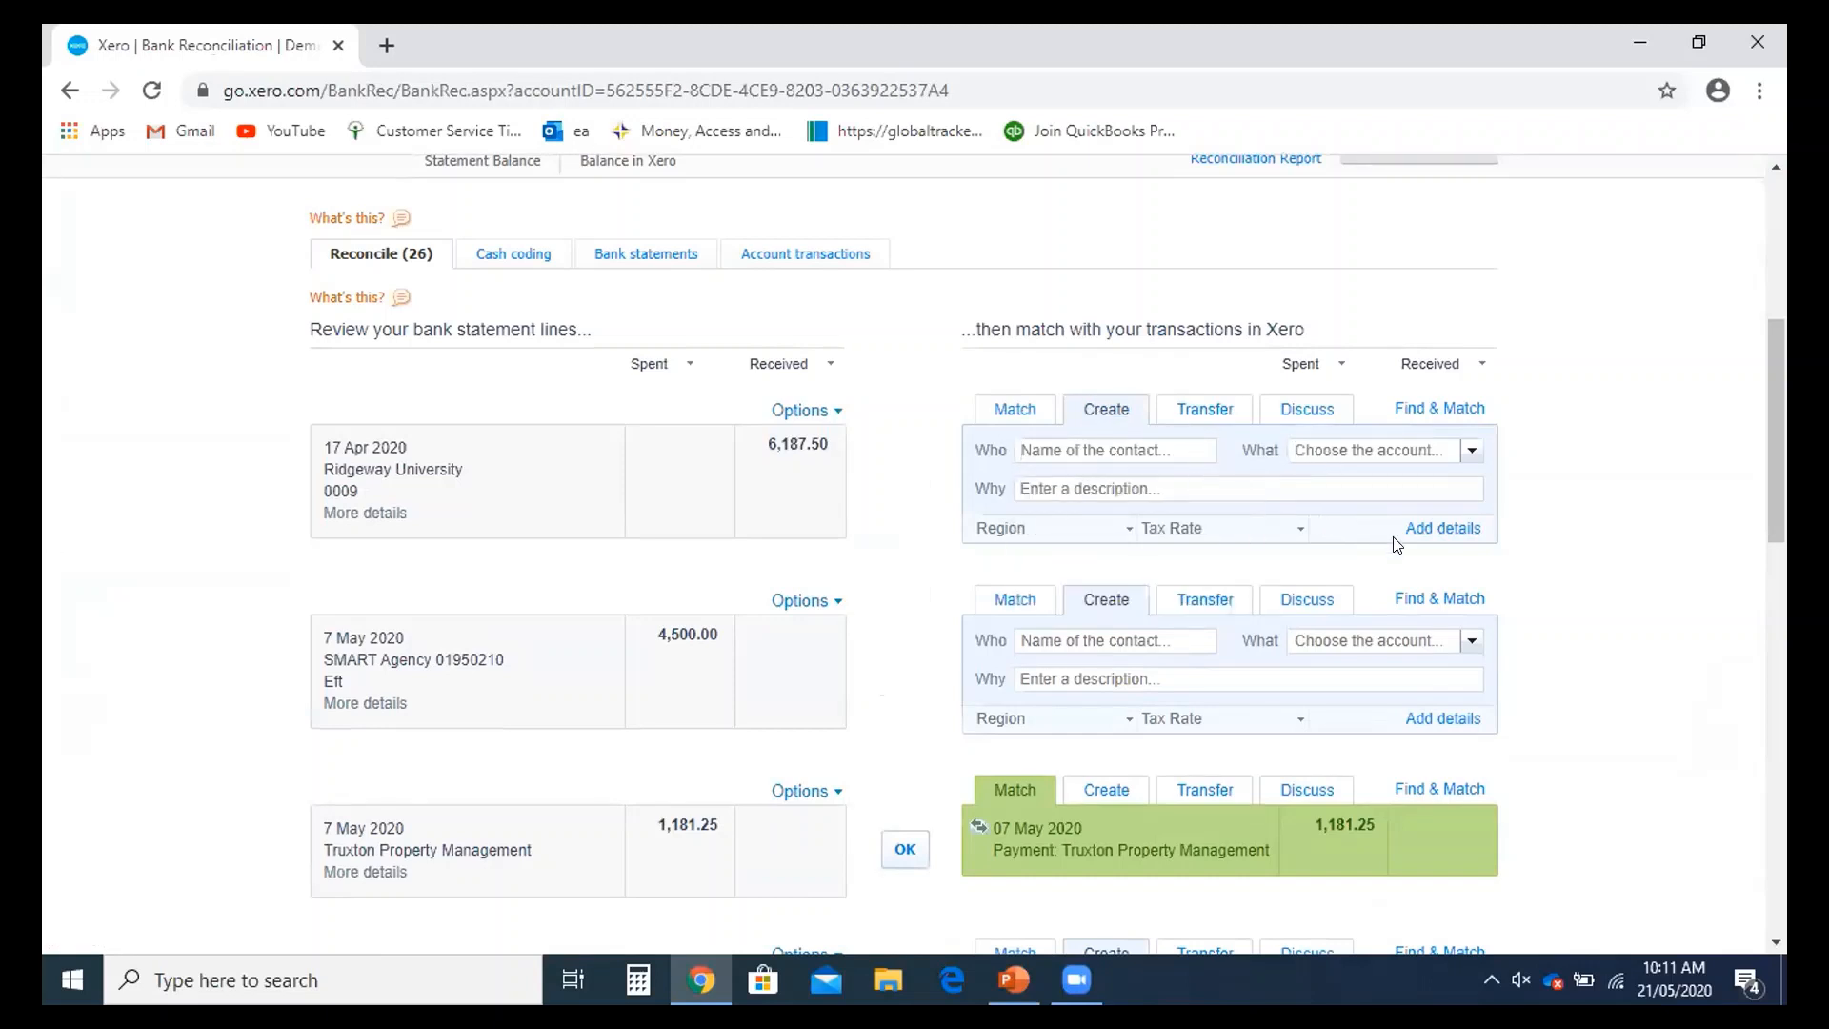
pyautogui.click(1442, 529)
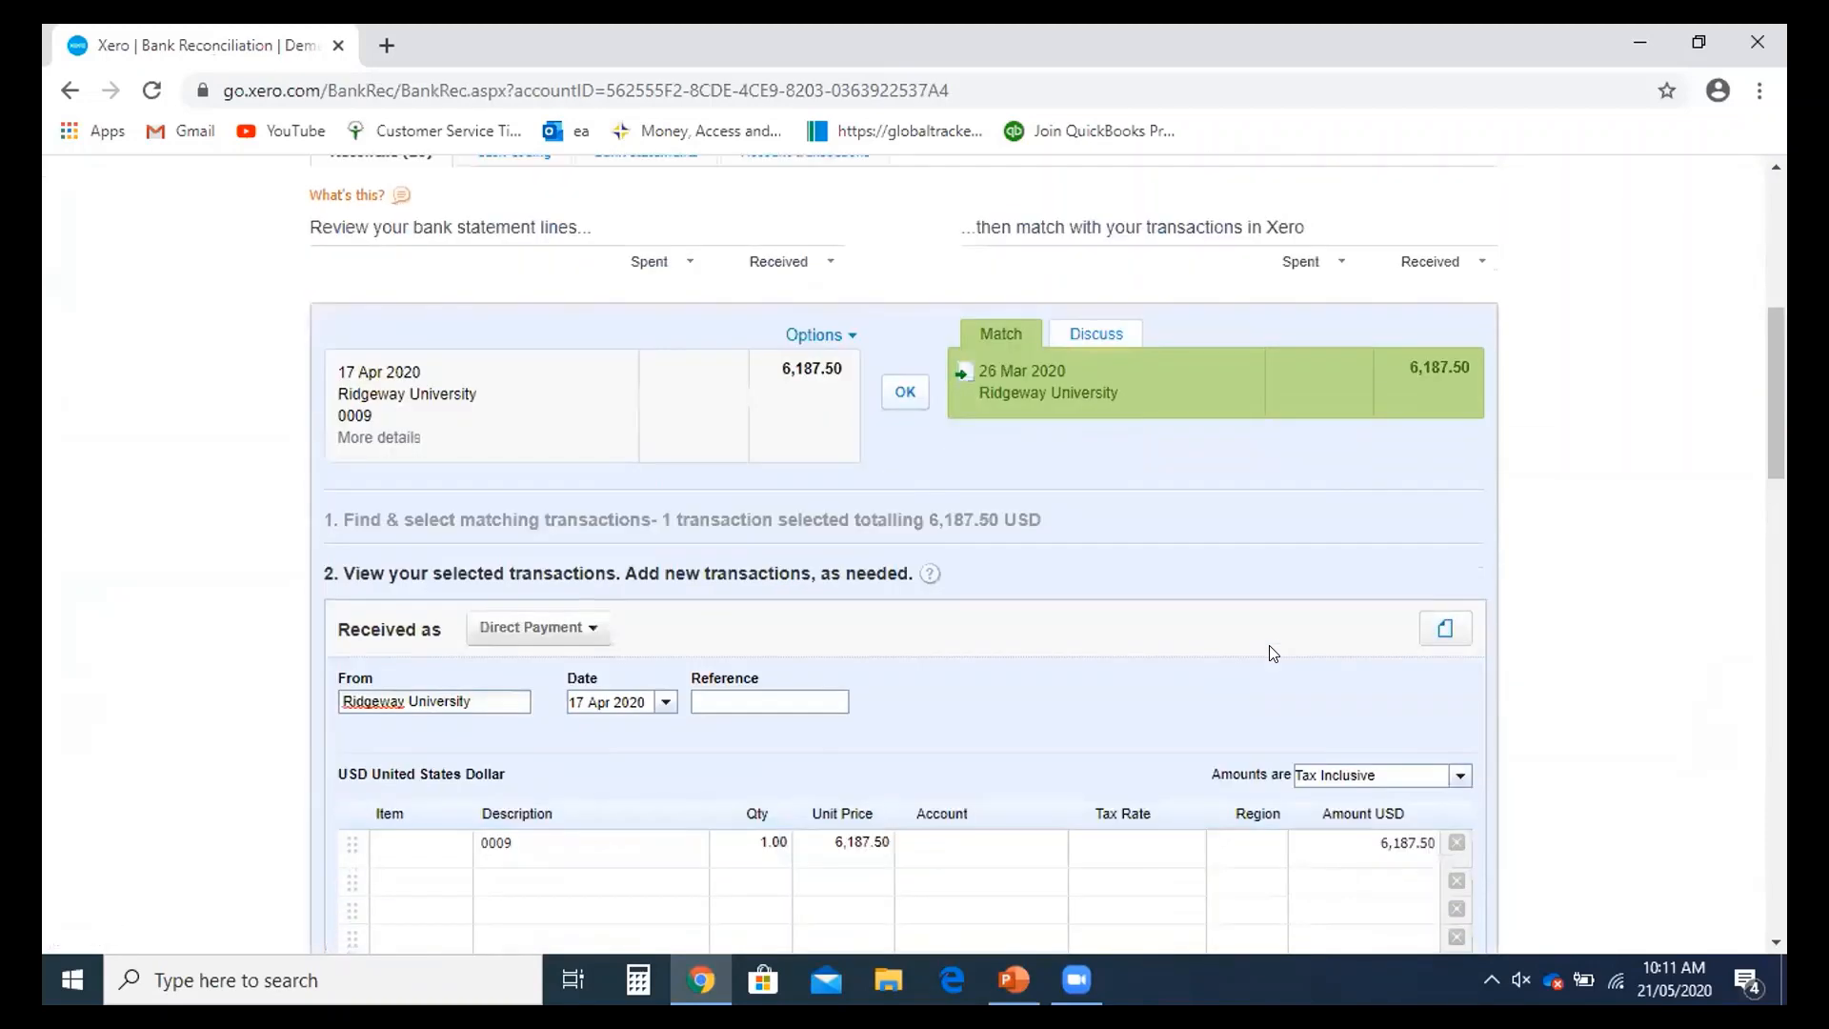
pyautogui.scroll(3, 1267, 654)
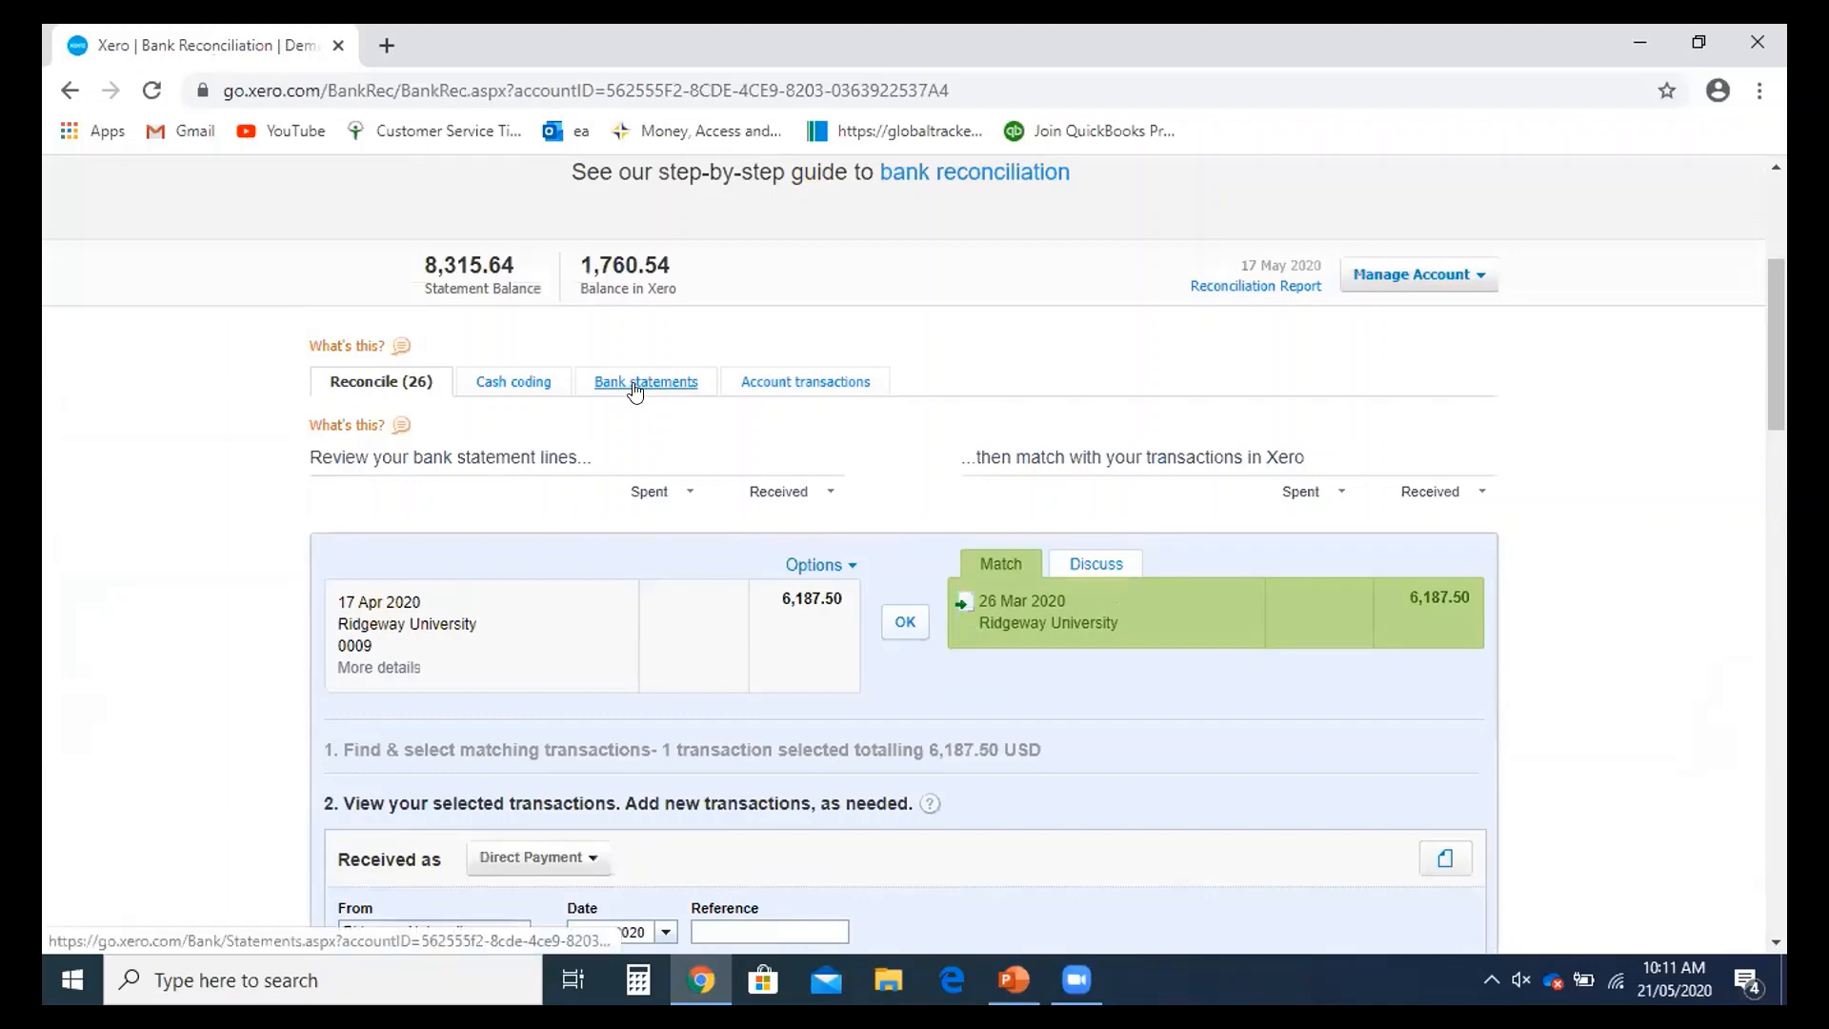
# - Switch the Bank statements view from Statements to individual Statement lines
pyautogui.click(634, 389)
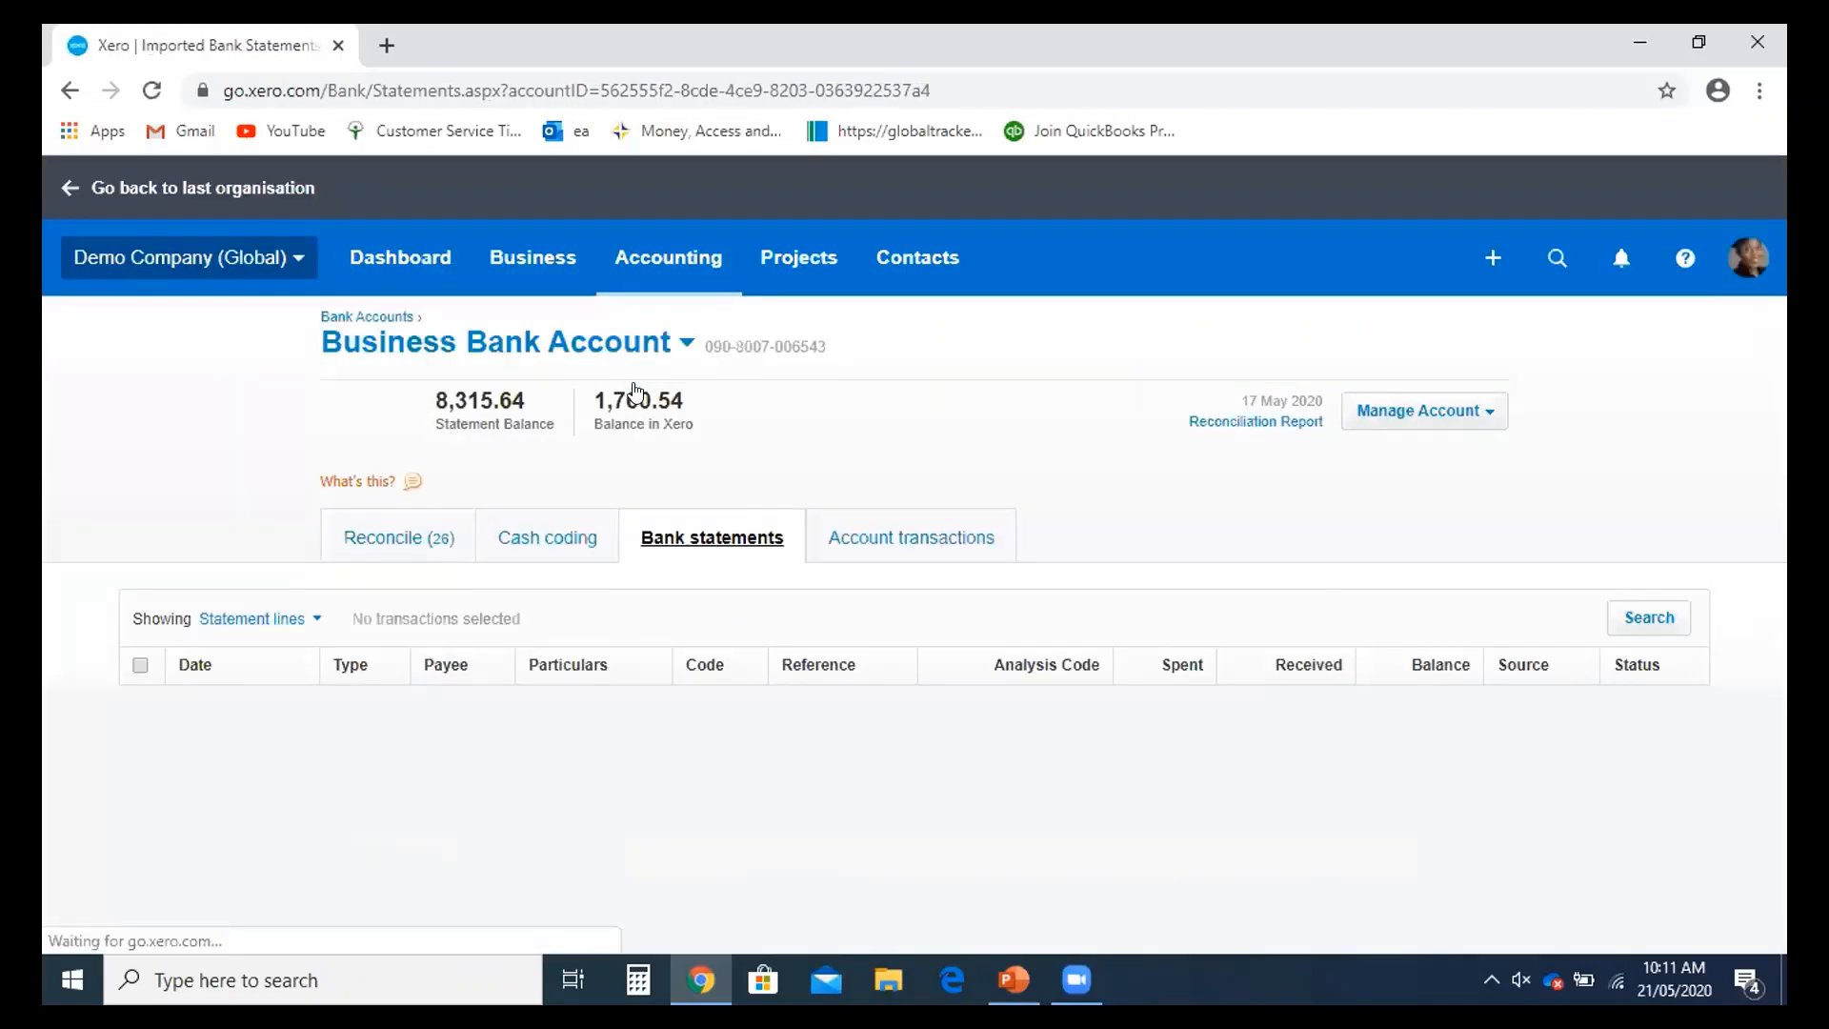
pyautogui.scroll(-3, 724, 534)
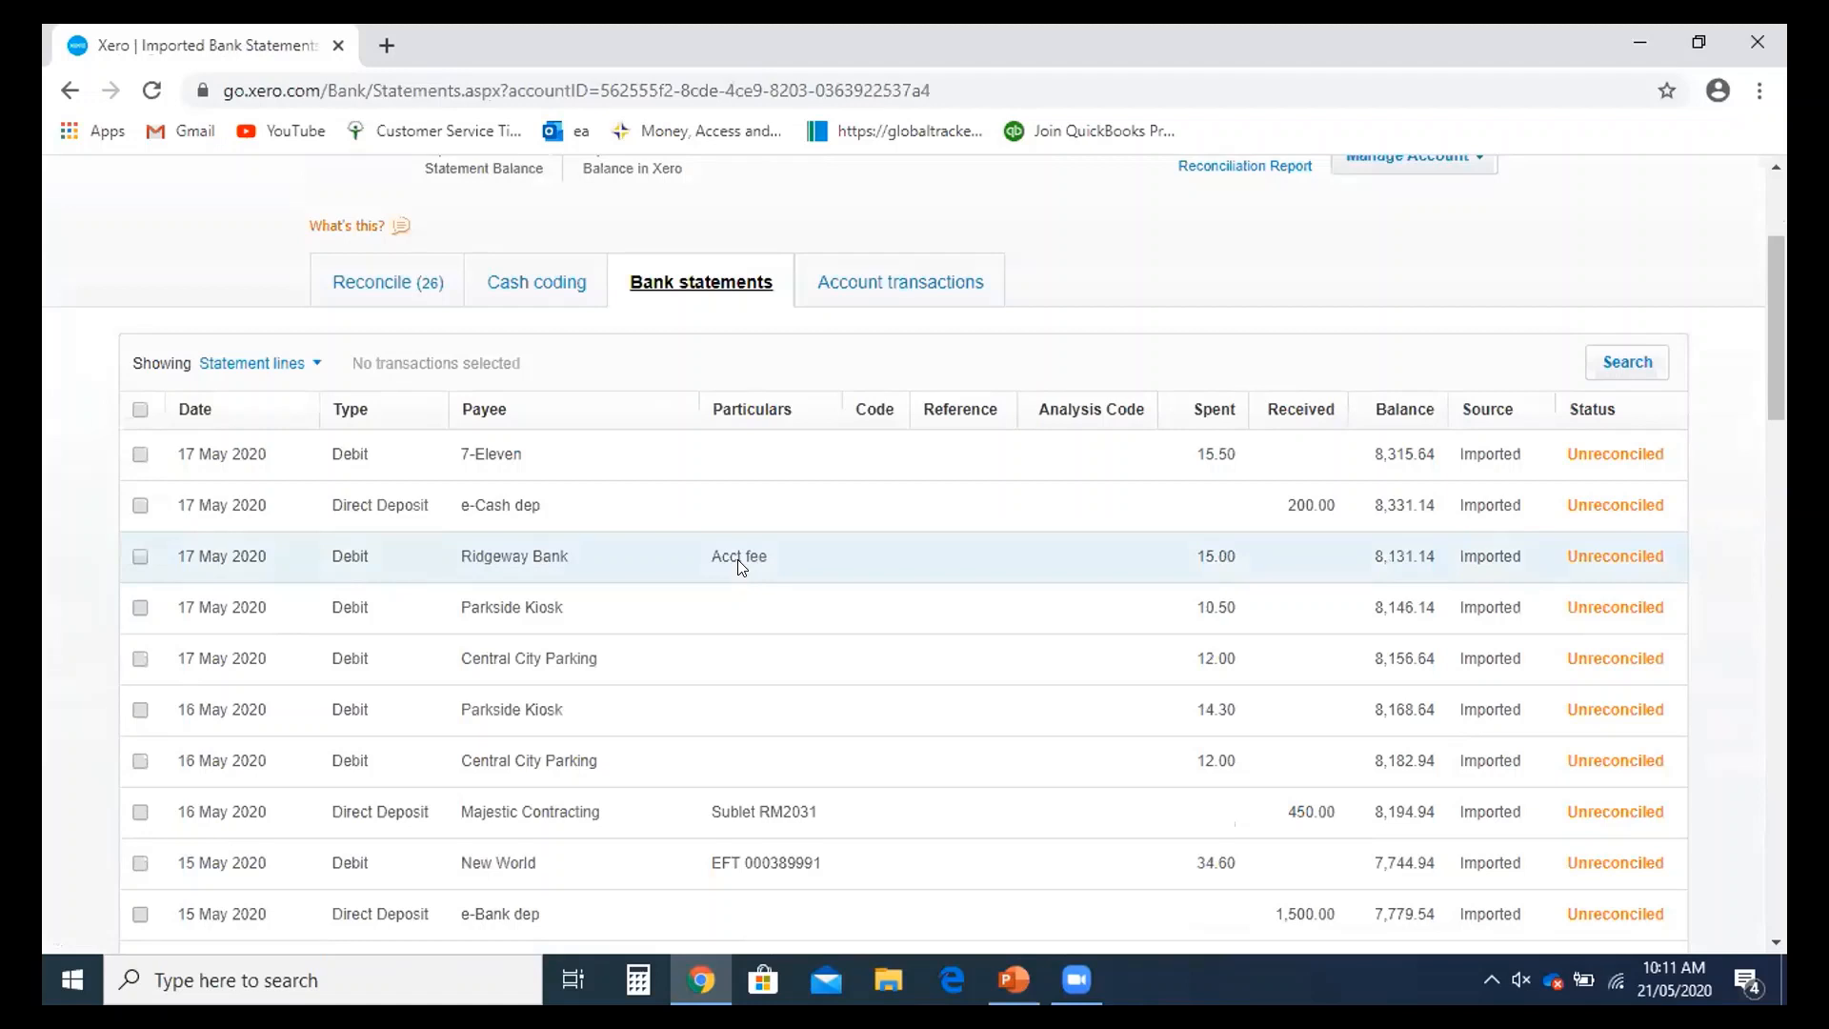
pyautogui.scroll(2, 739, 566)
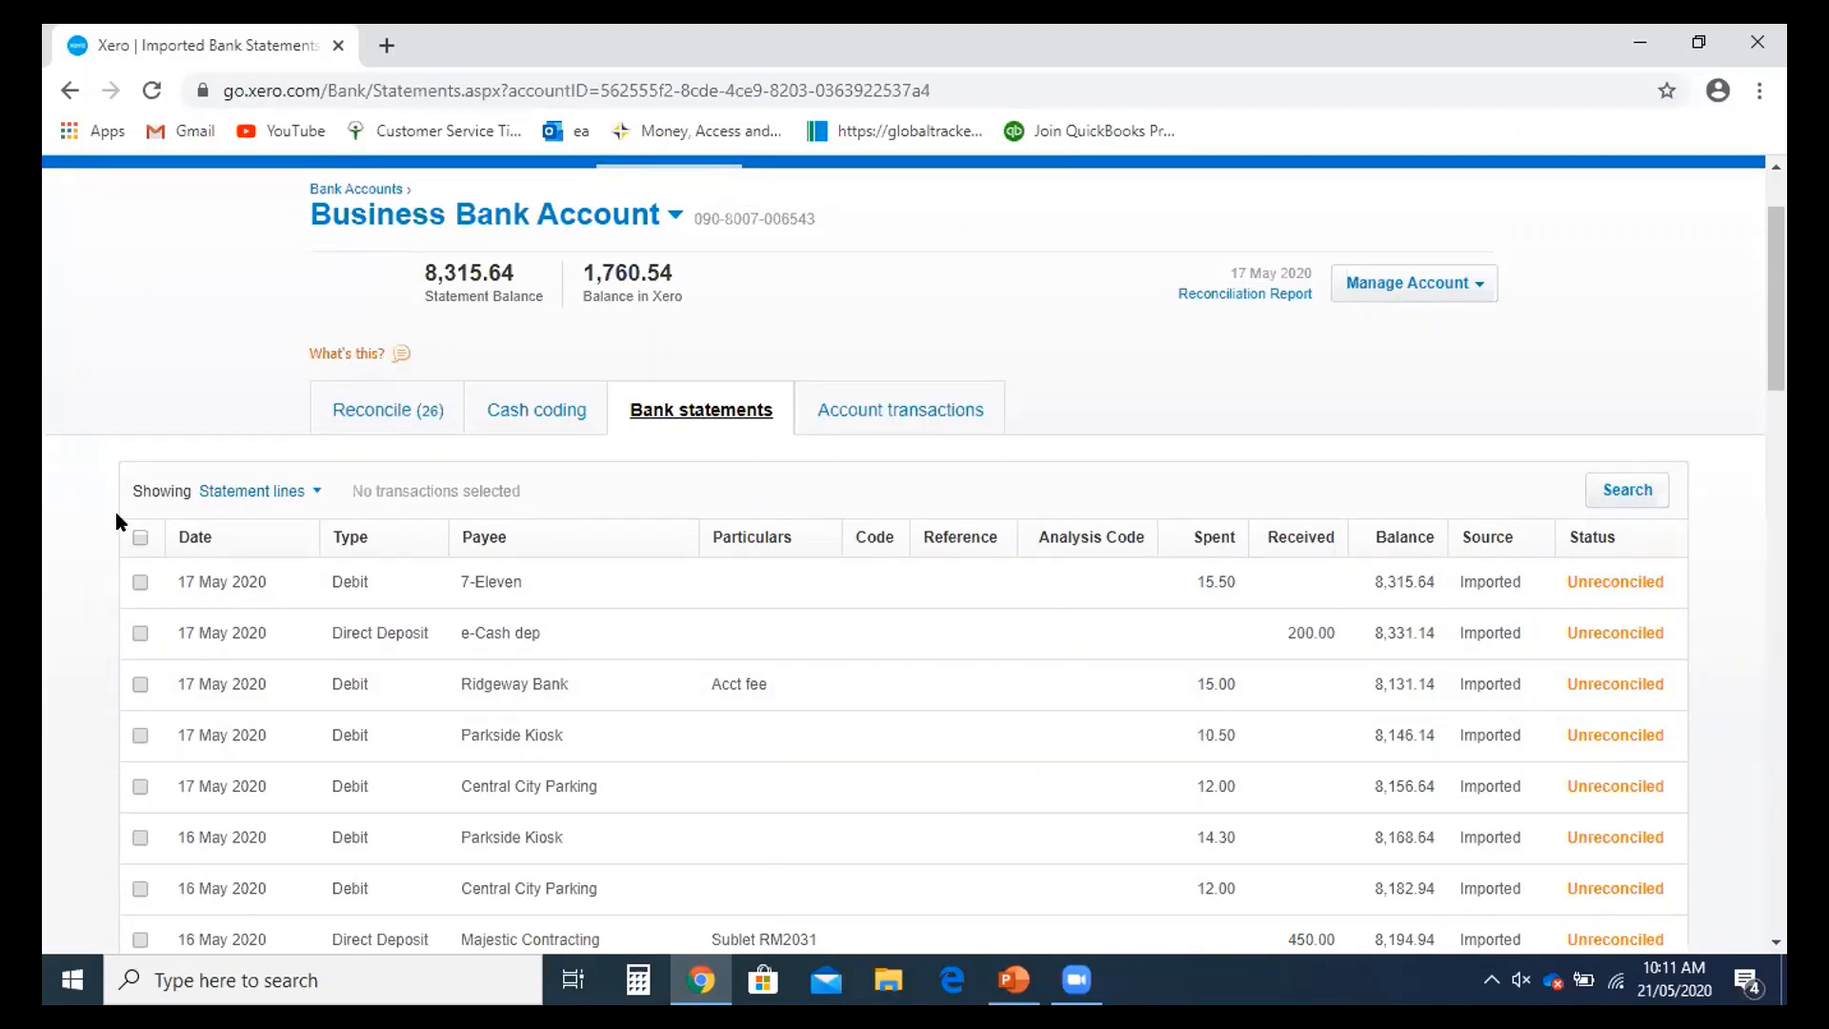
pyautogui.scroll(-1, 219, 505)
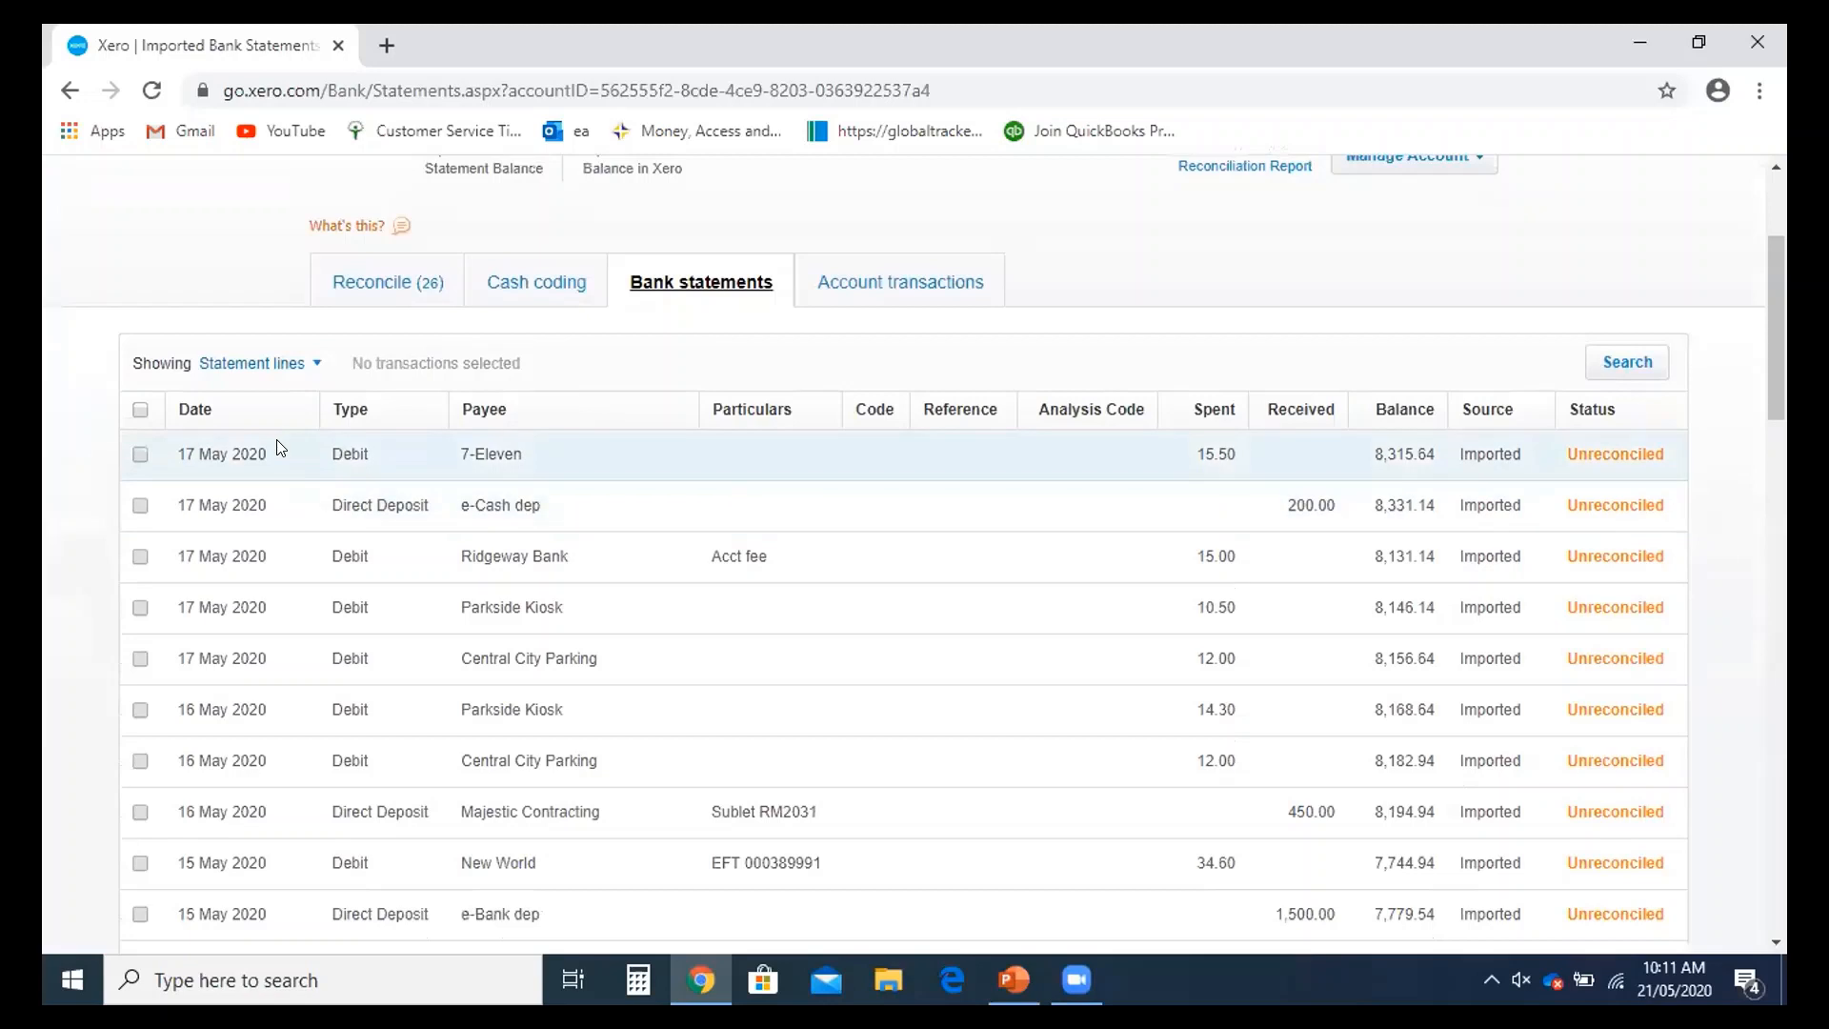
pyautogui.click(306, 365)
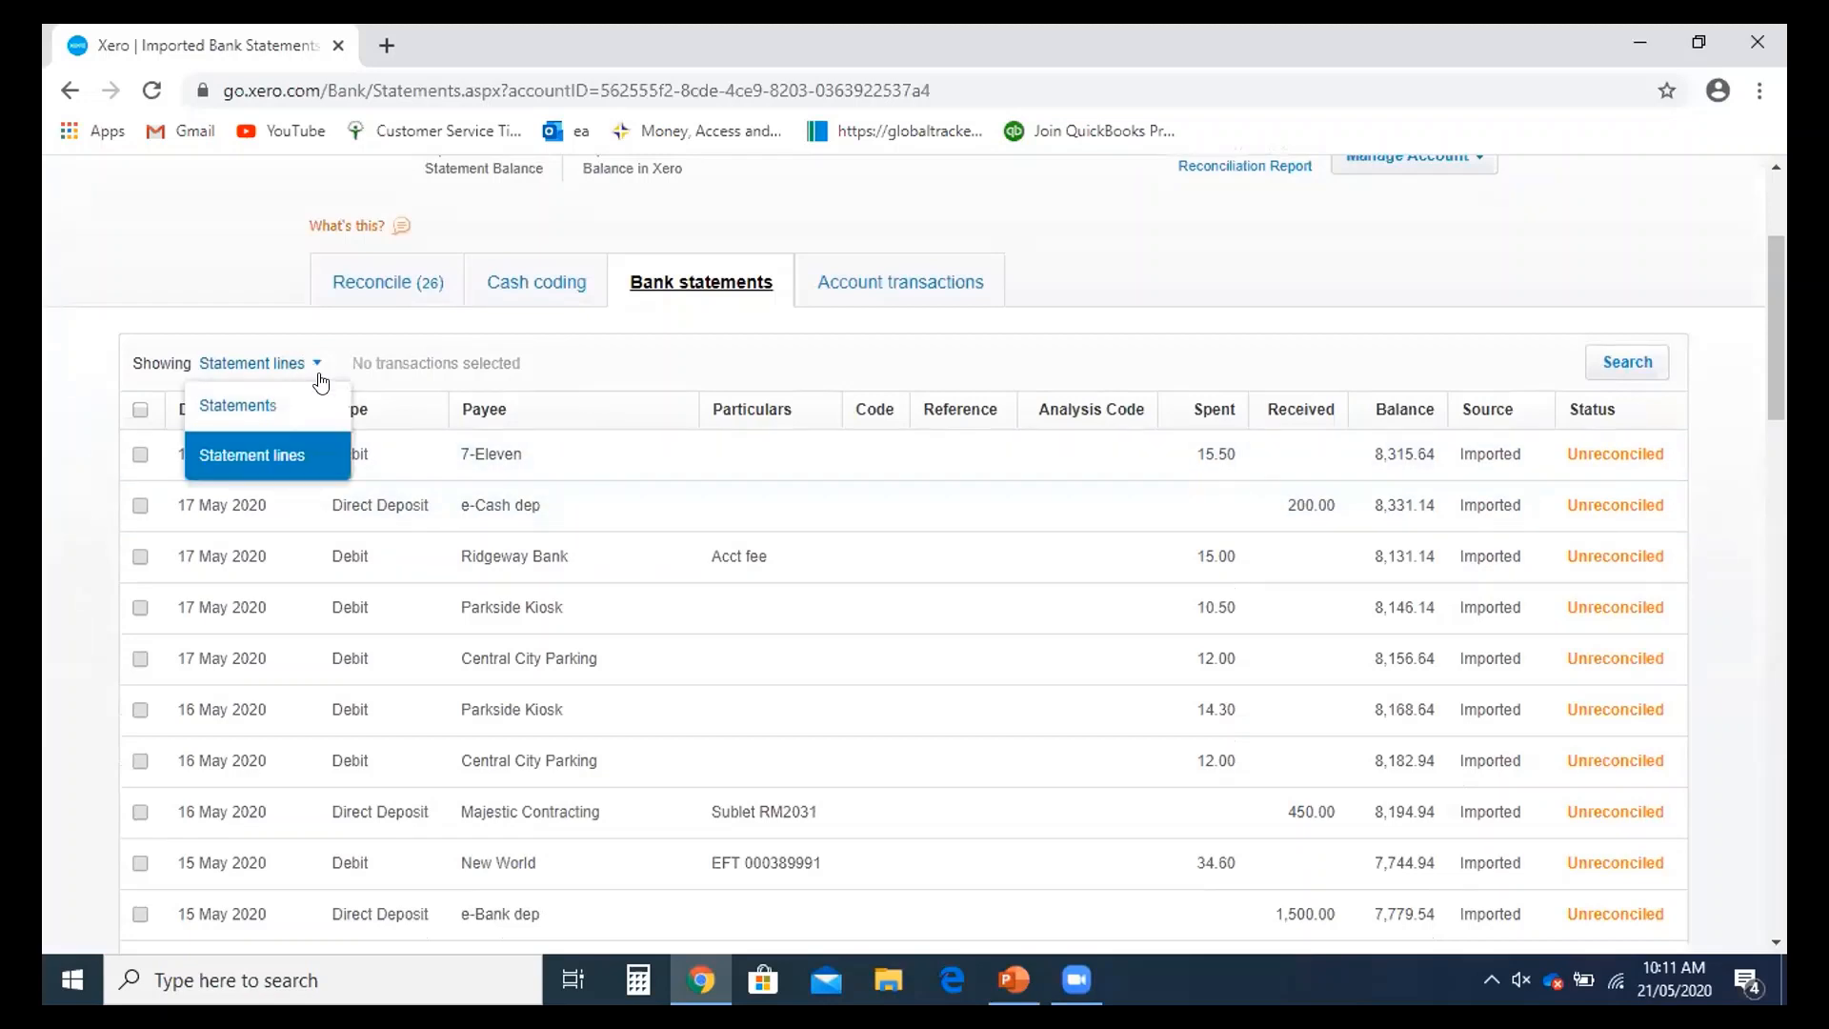
pyautogui.click(238, 408)
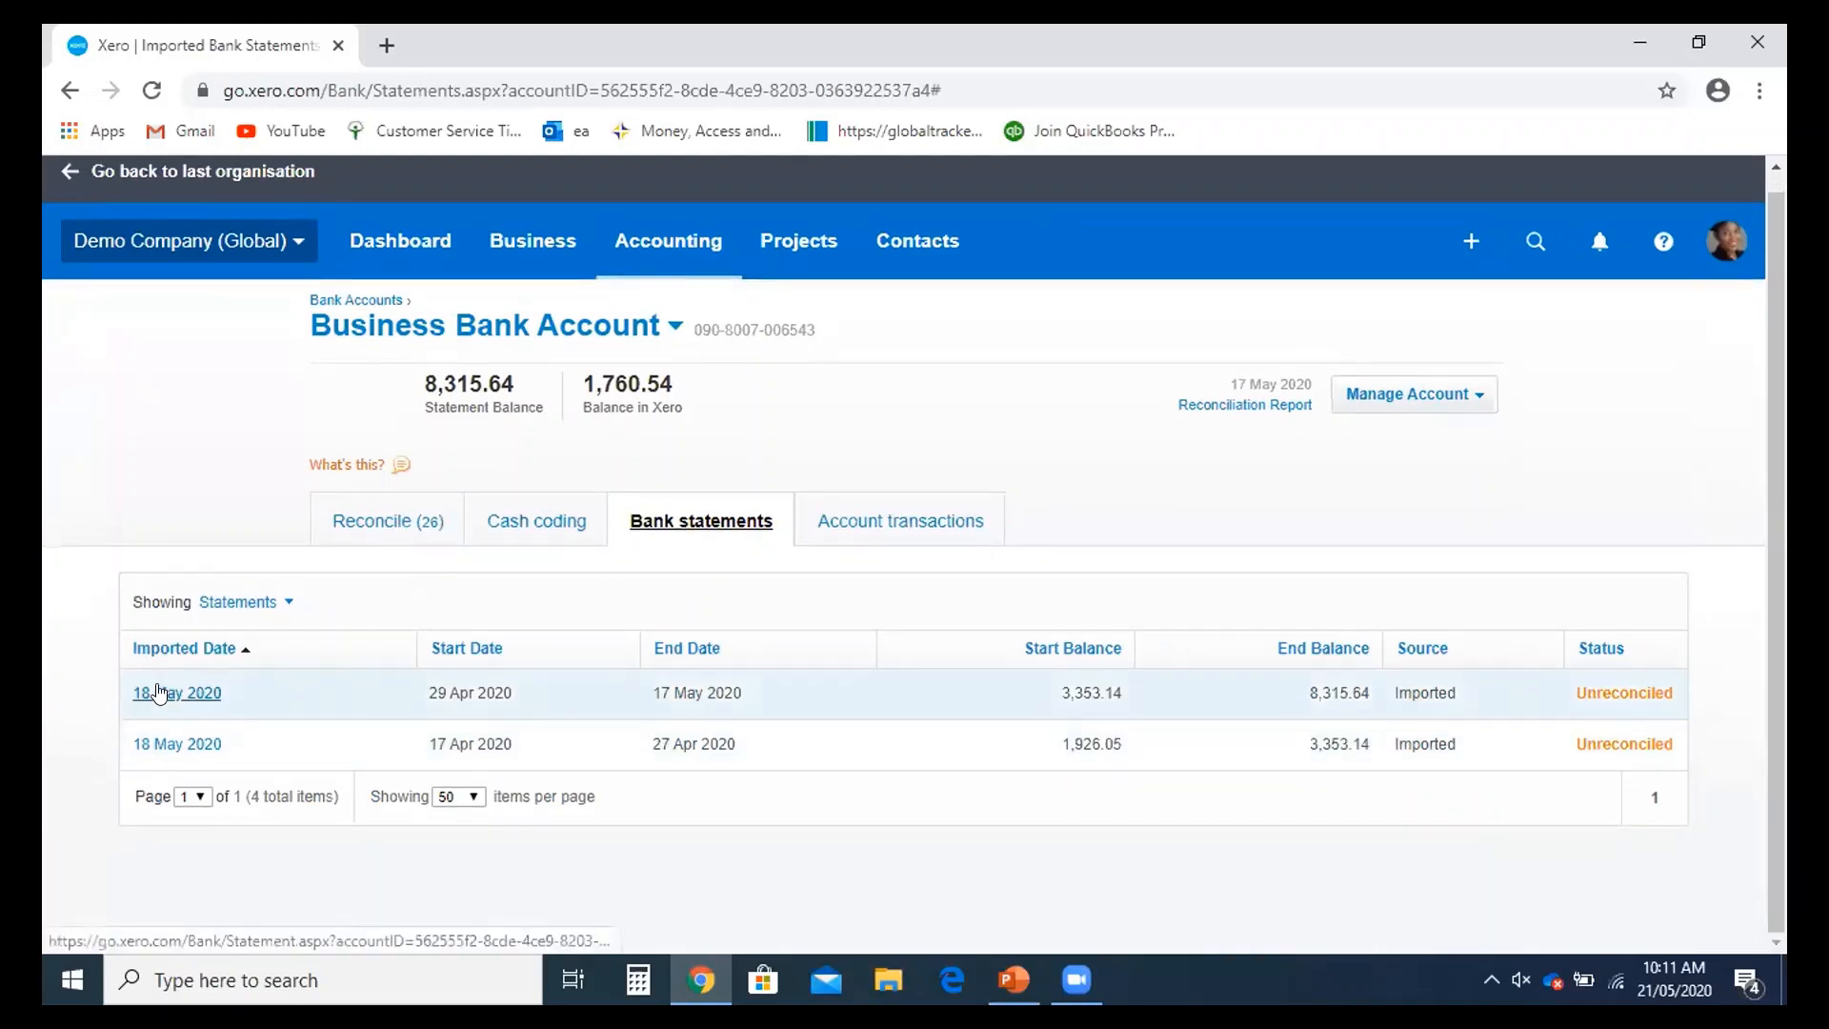
pyautogui.click(286, 604)
pyautogui.click(276, 696)
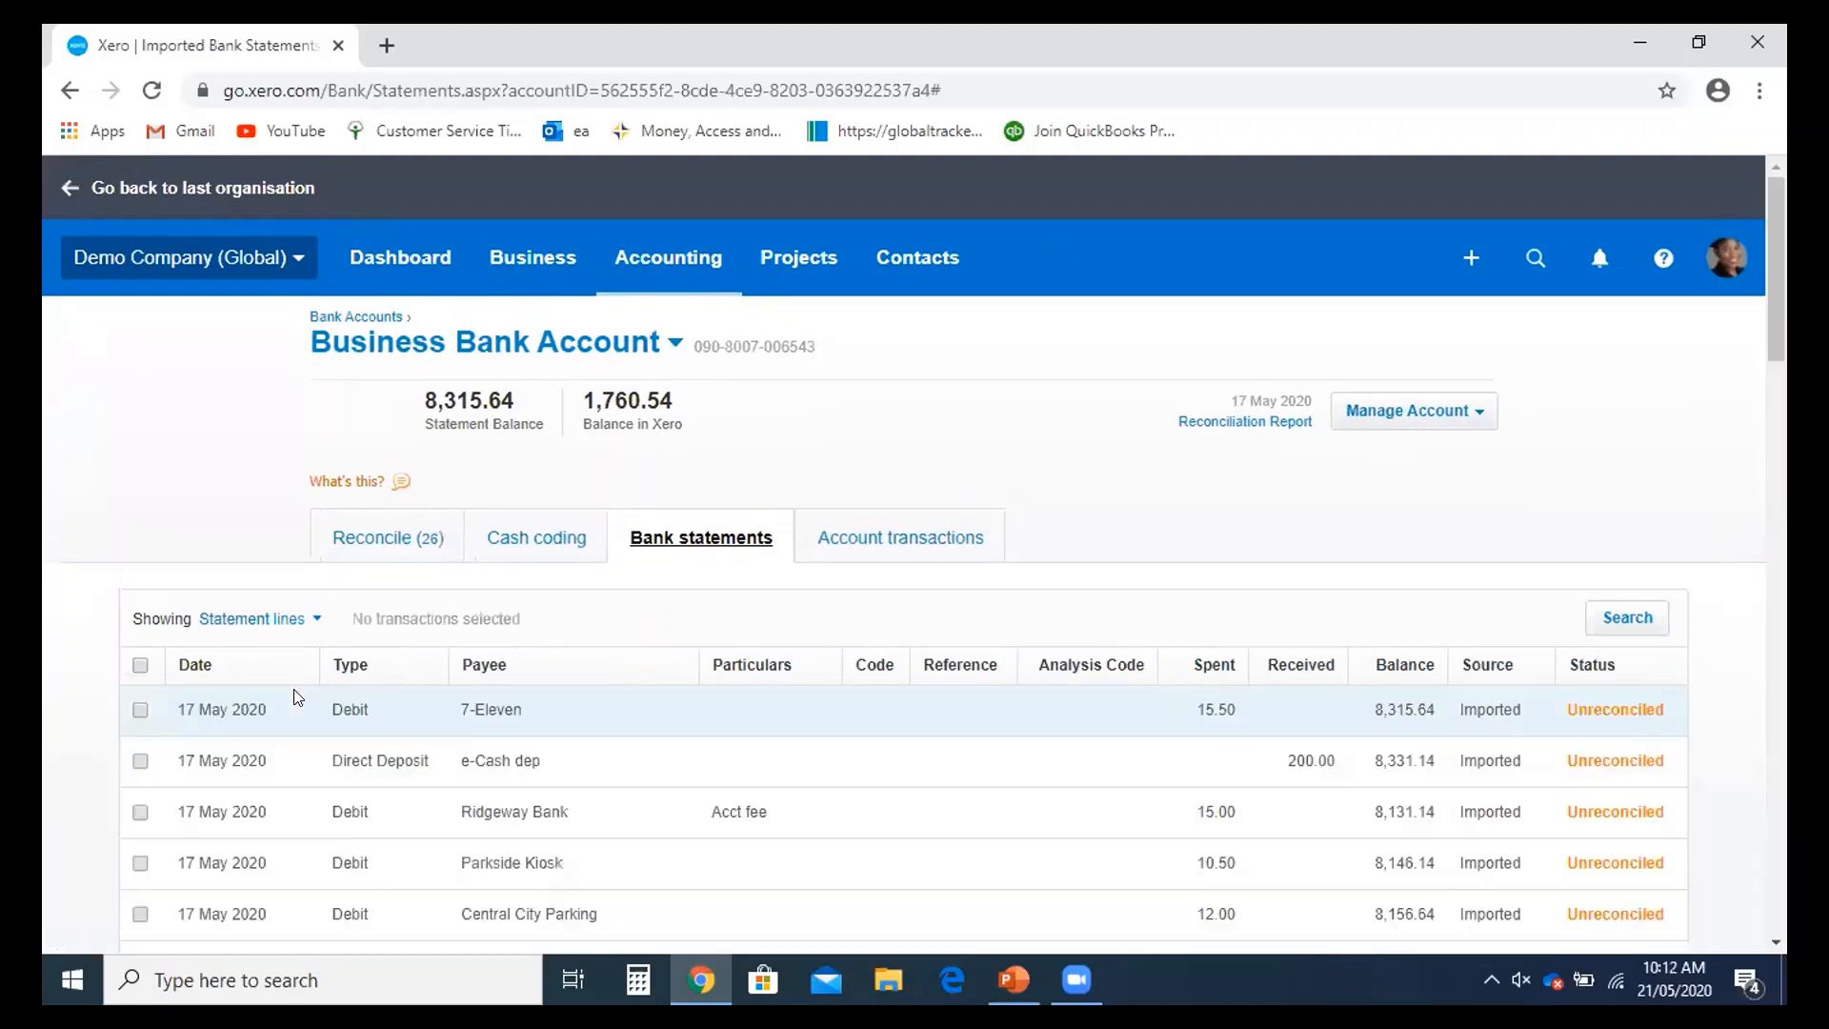
pyautogui.scroll(-3, 296, 697)
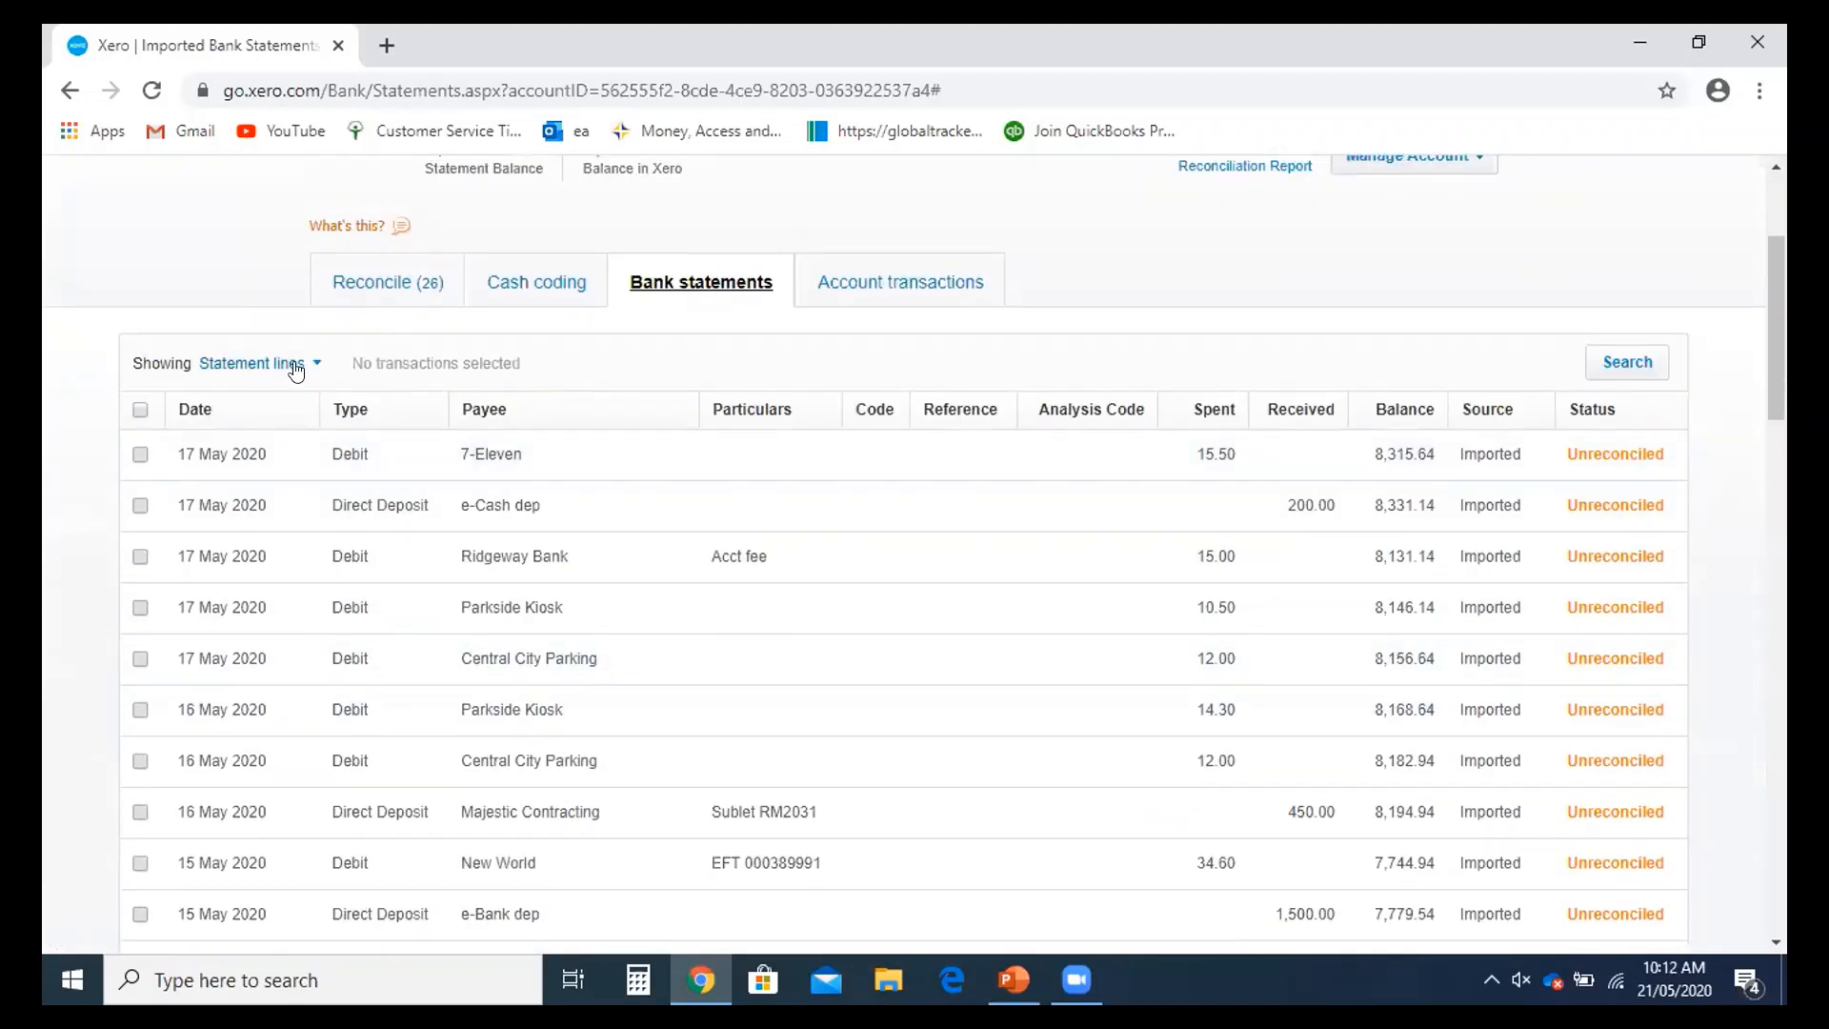
# - Tick the e-Cash dep, Ridgeway Bank and Parkside Kiosk lines, then untick all three
pyautogui.click(140, 505)
pyautogui.click(140, 556)
pyautogui.click(140, 607)
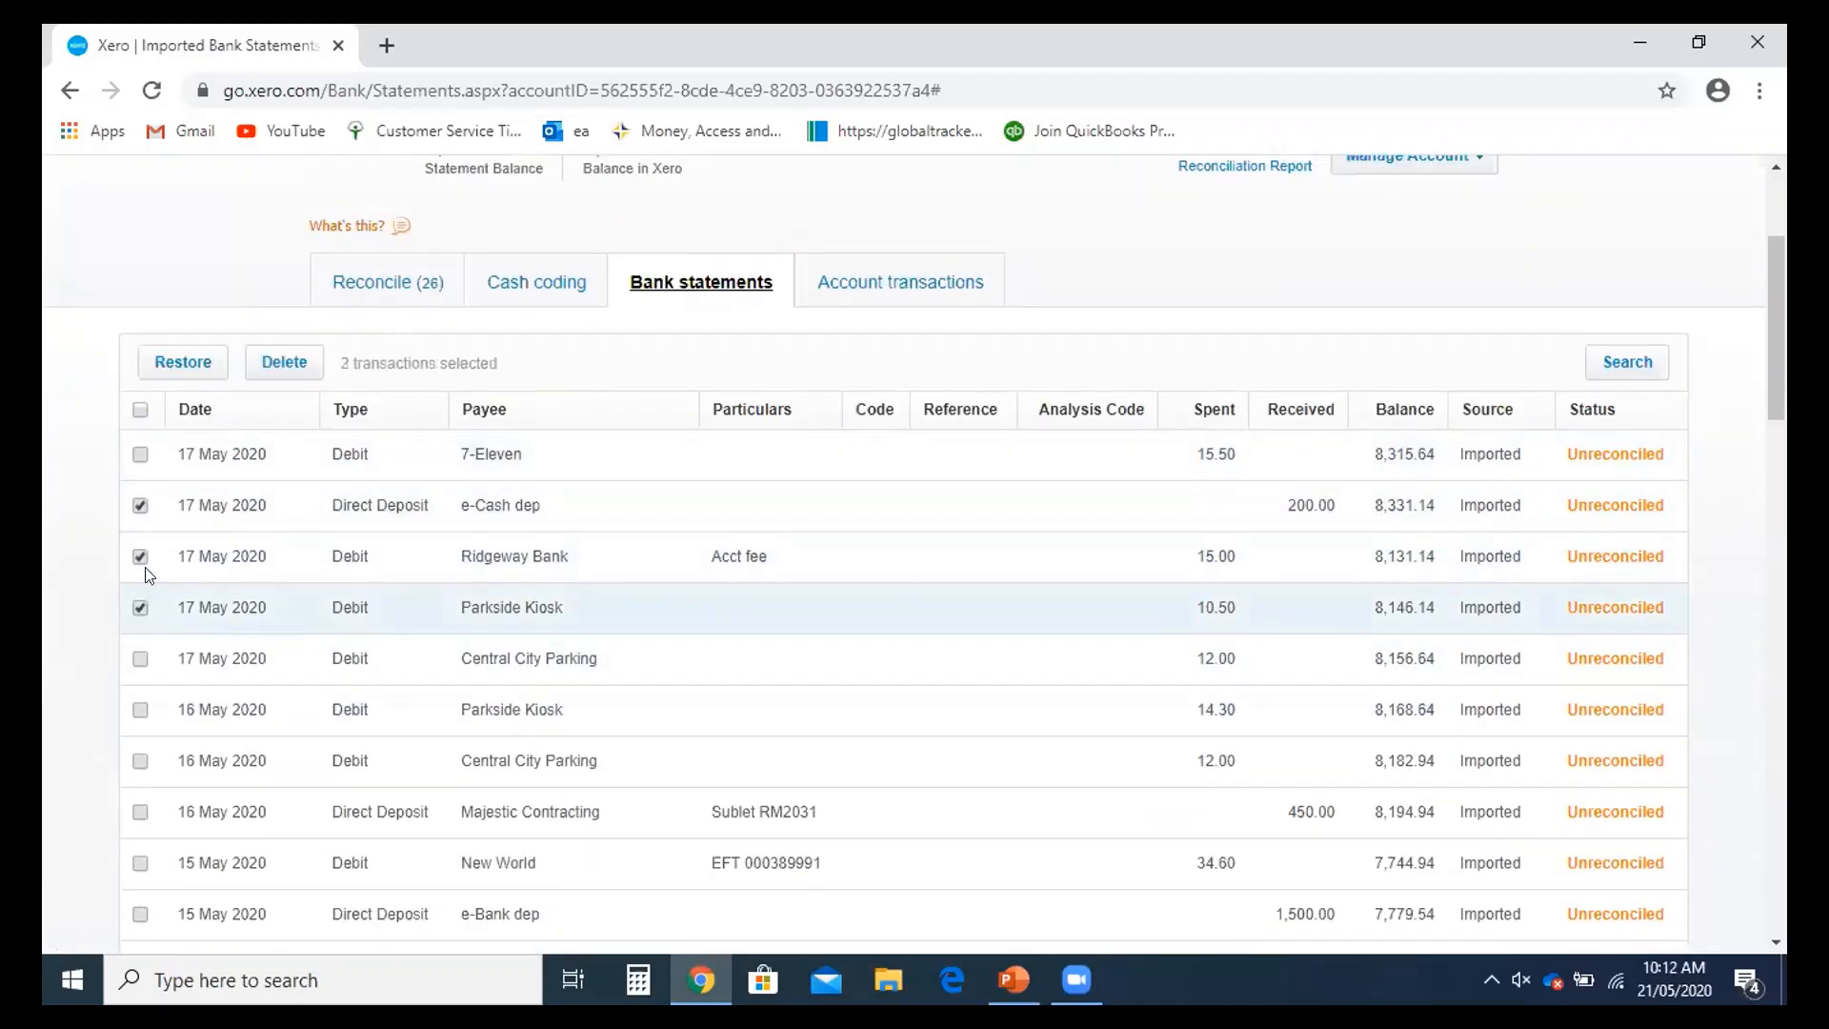
pyautogui.click(140, 556)
pyautogui.click(140, 505)
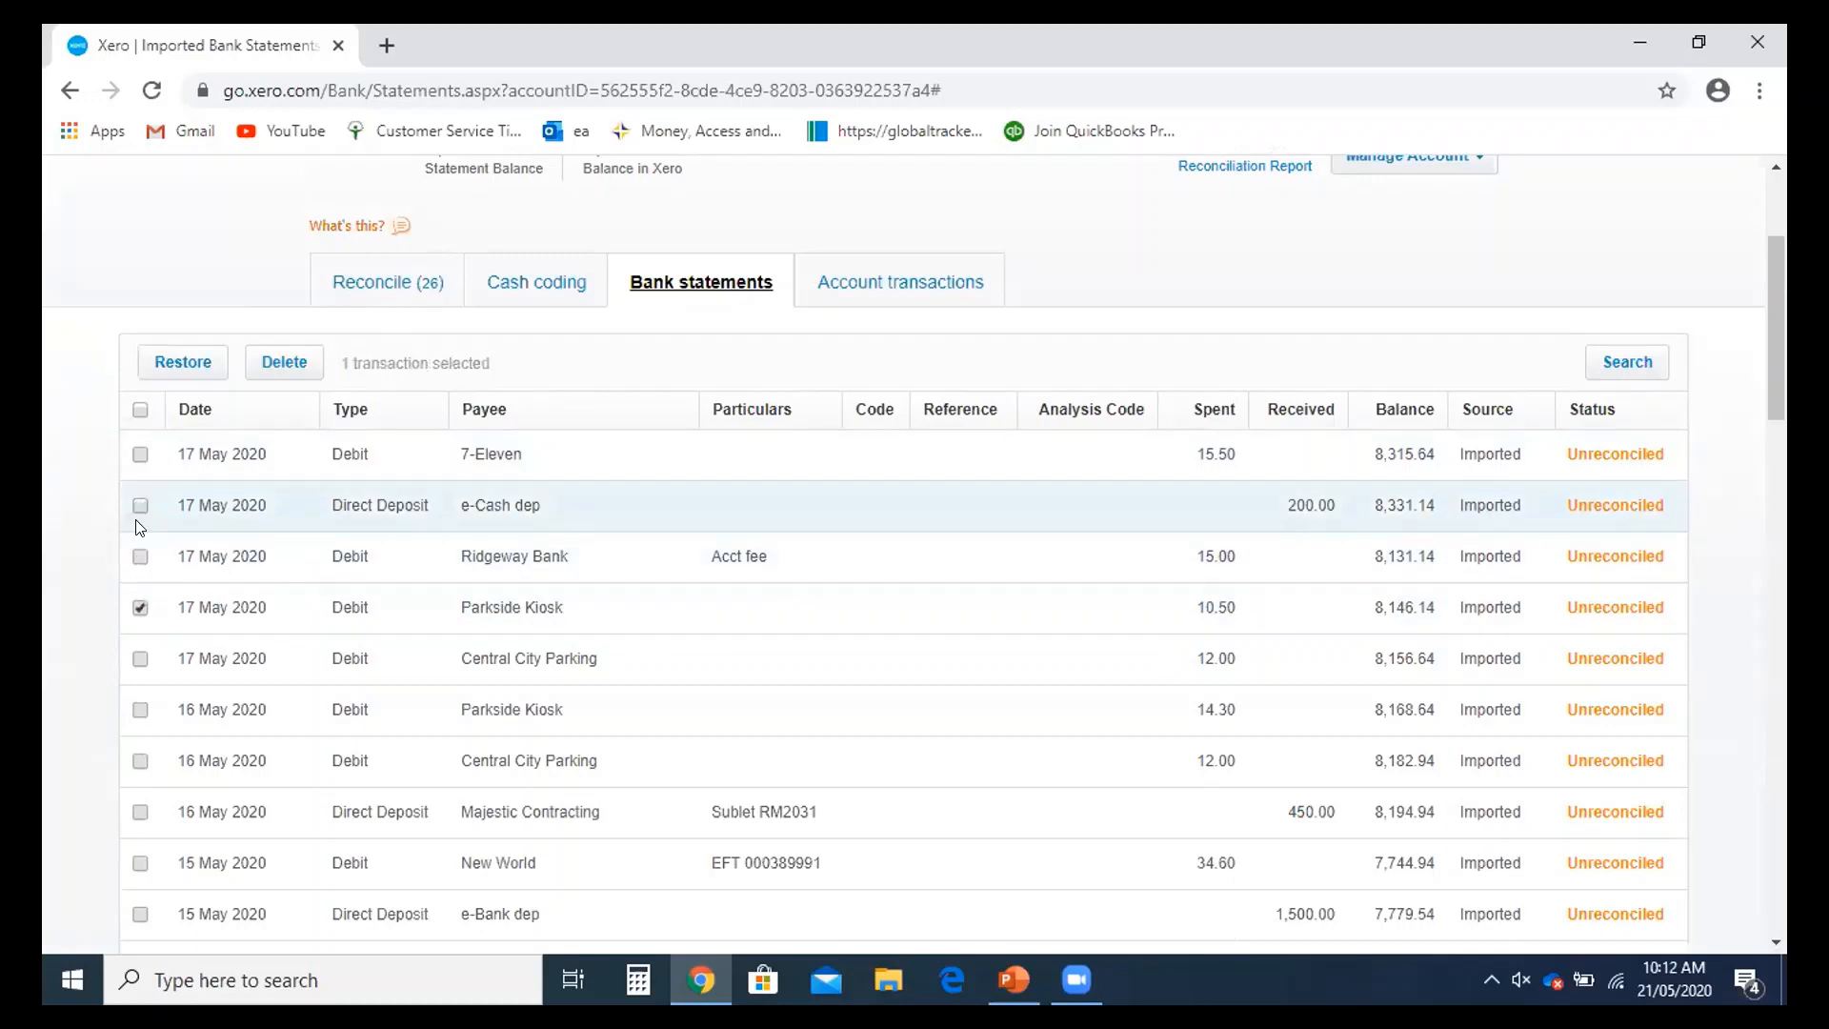
pyautogui.click(139, 608)
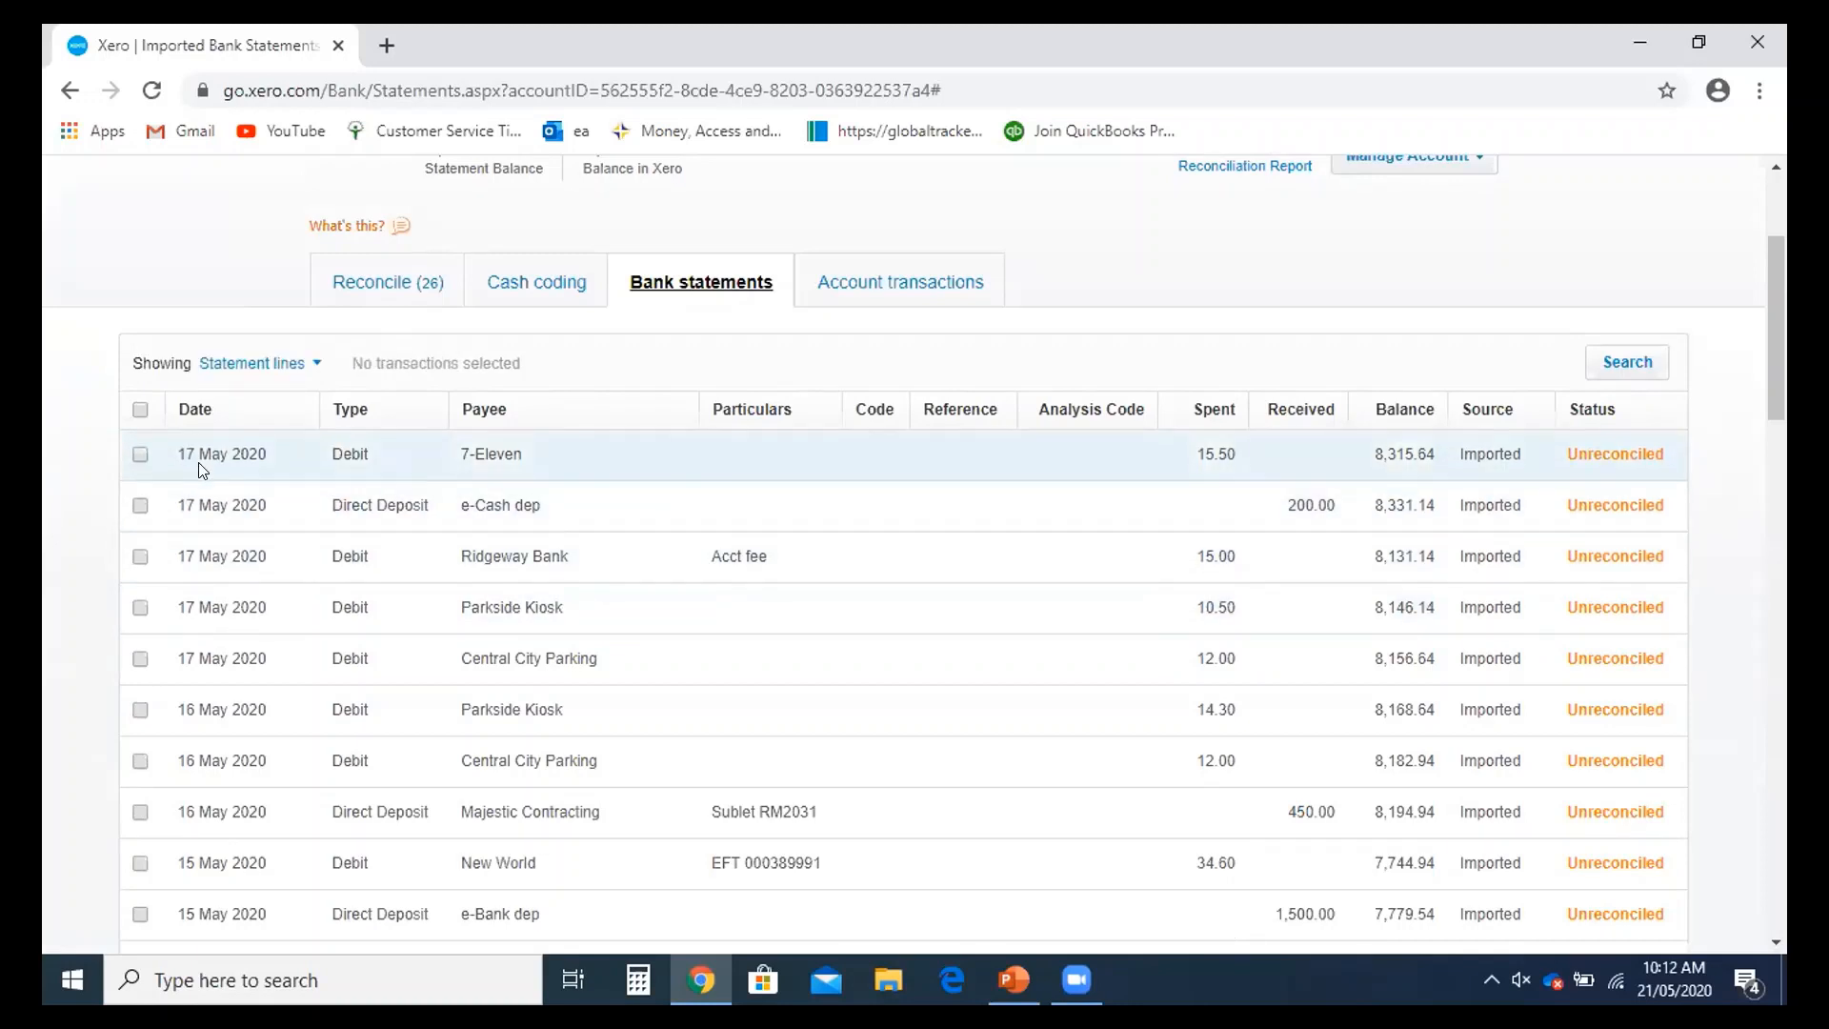
pyautogui.scroll(3, 299, 470)
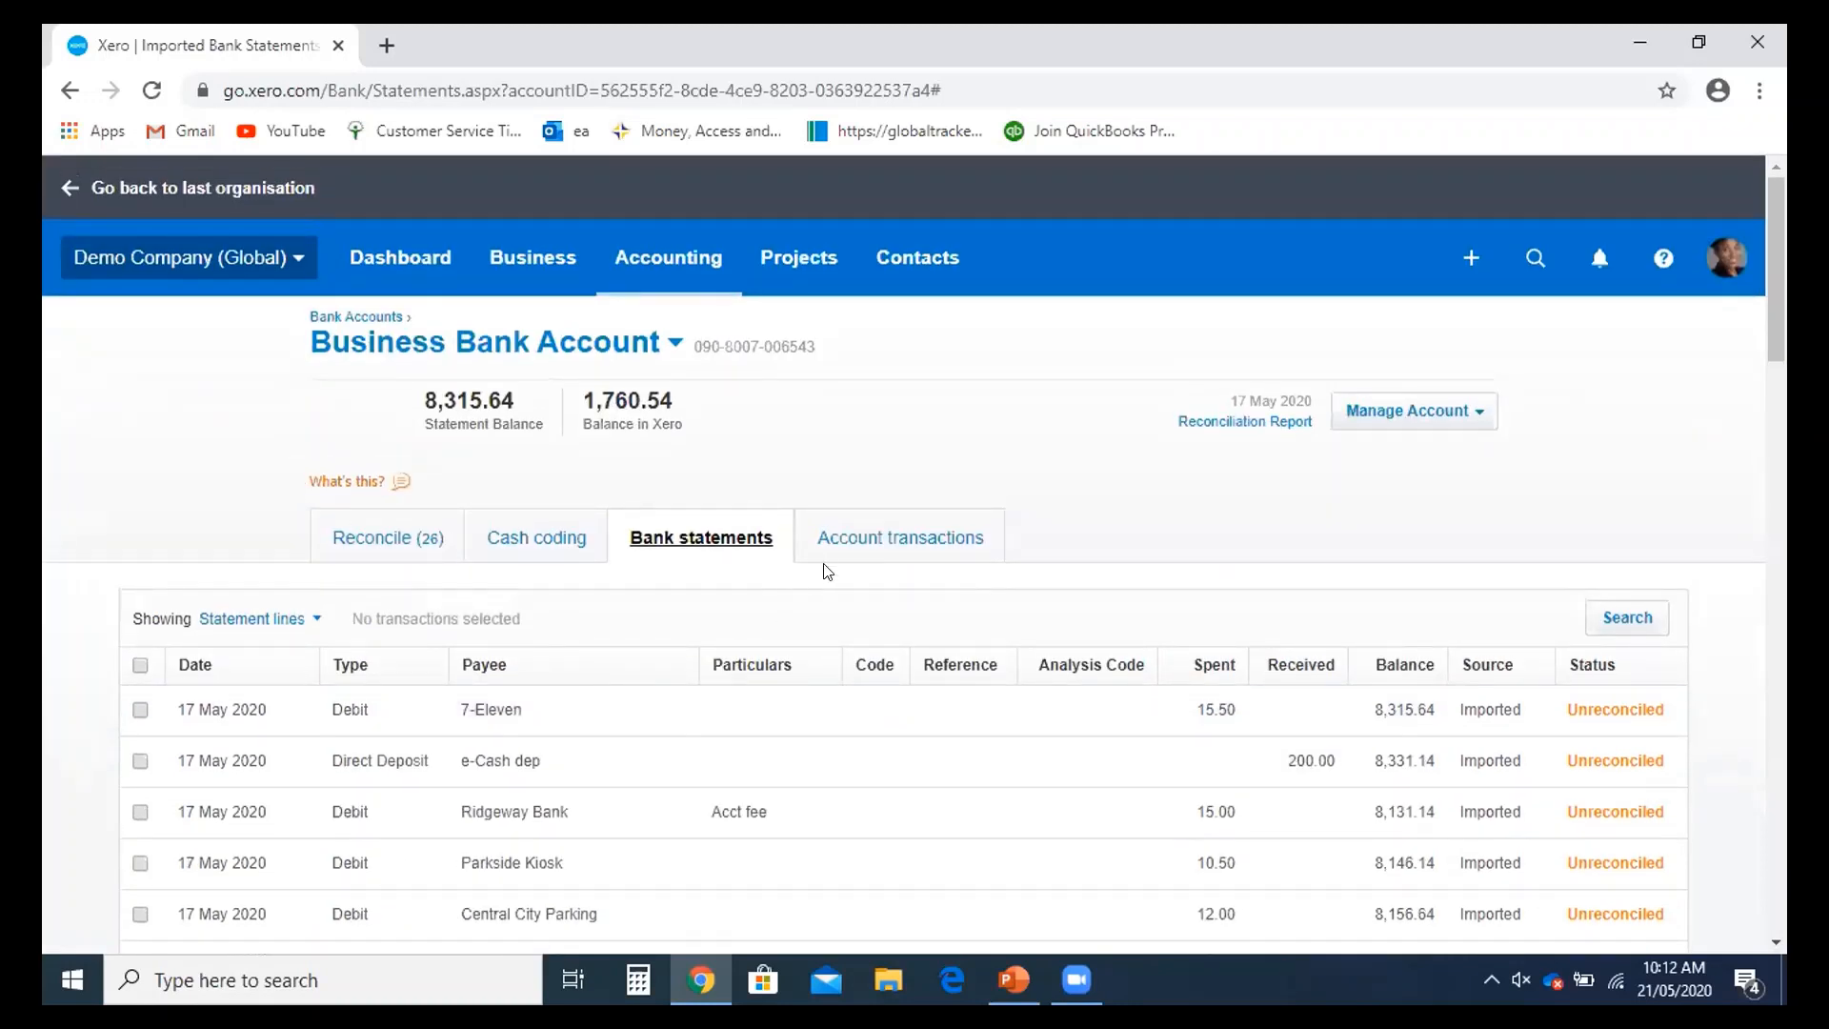
# - Scroll through the Account transactions list, with Balance in Xero at 1,760.54, then bring up the Business menu
pyautogui.click(861, 545)
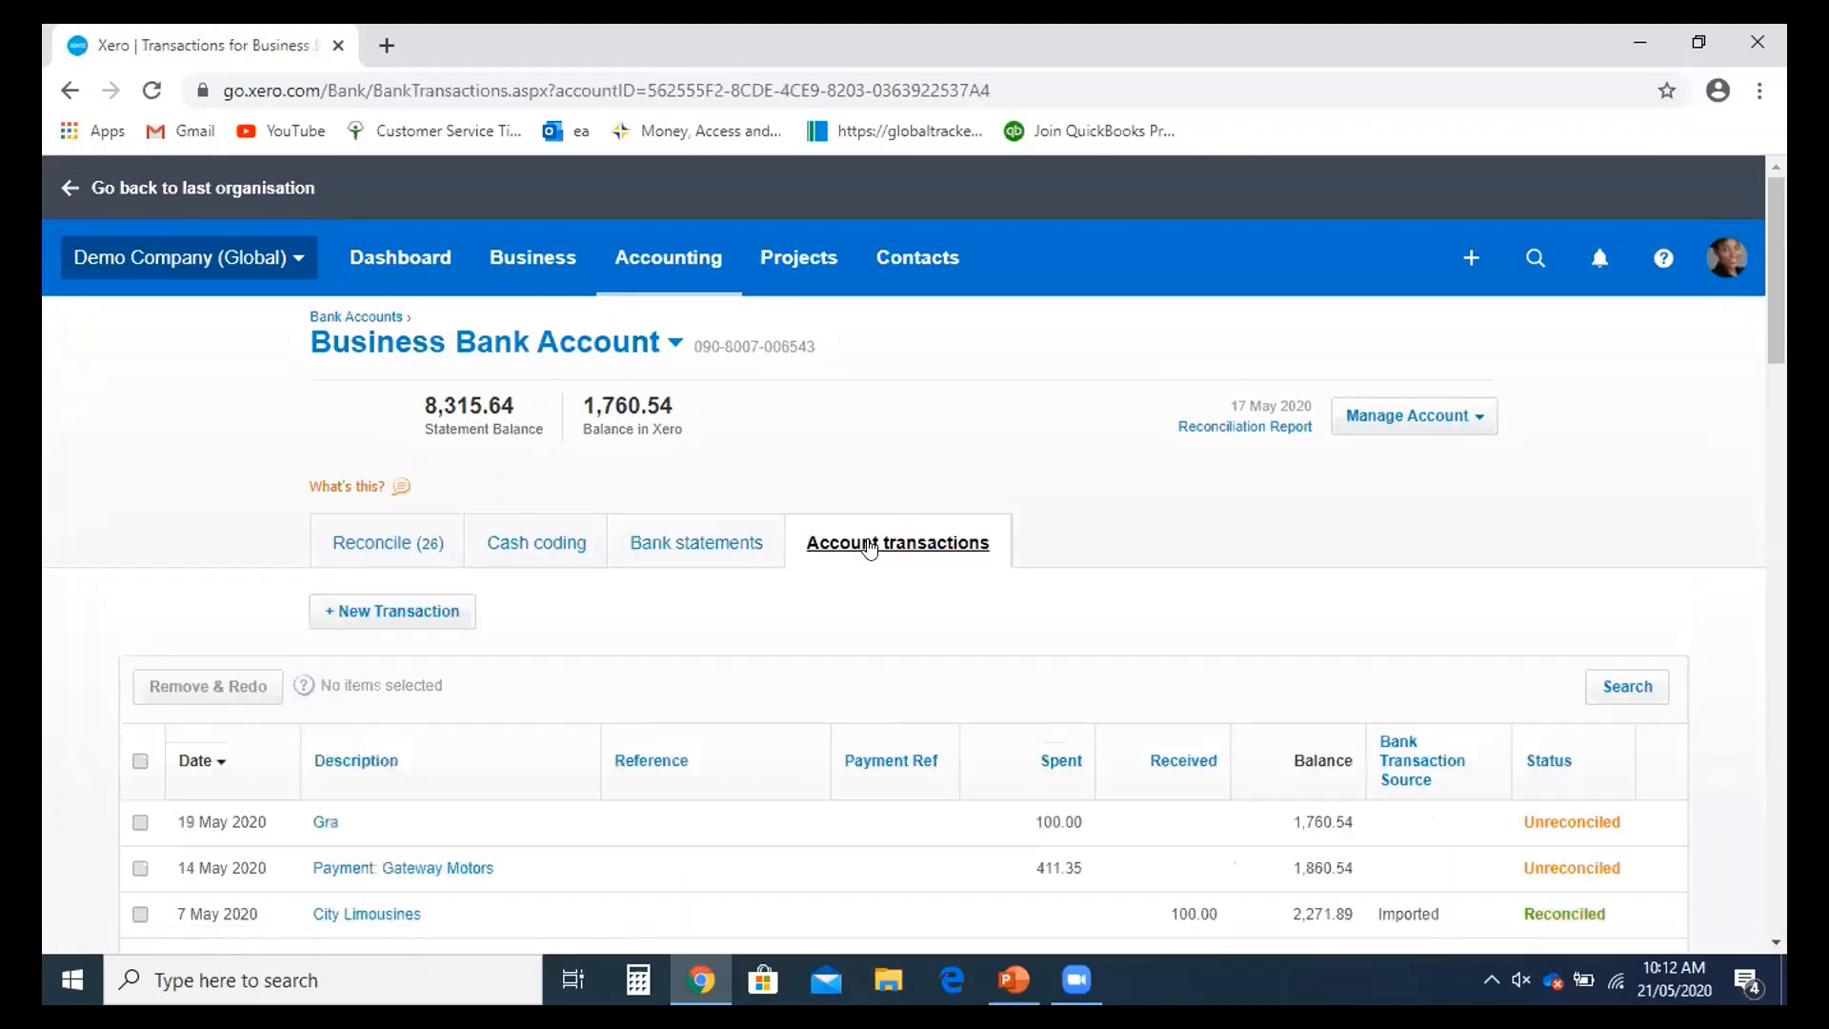
pyautogui.scroll(-1, 870, 548)
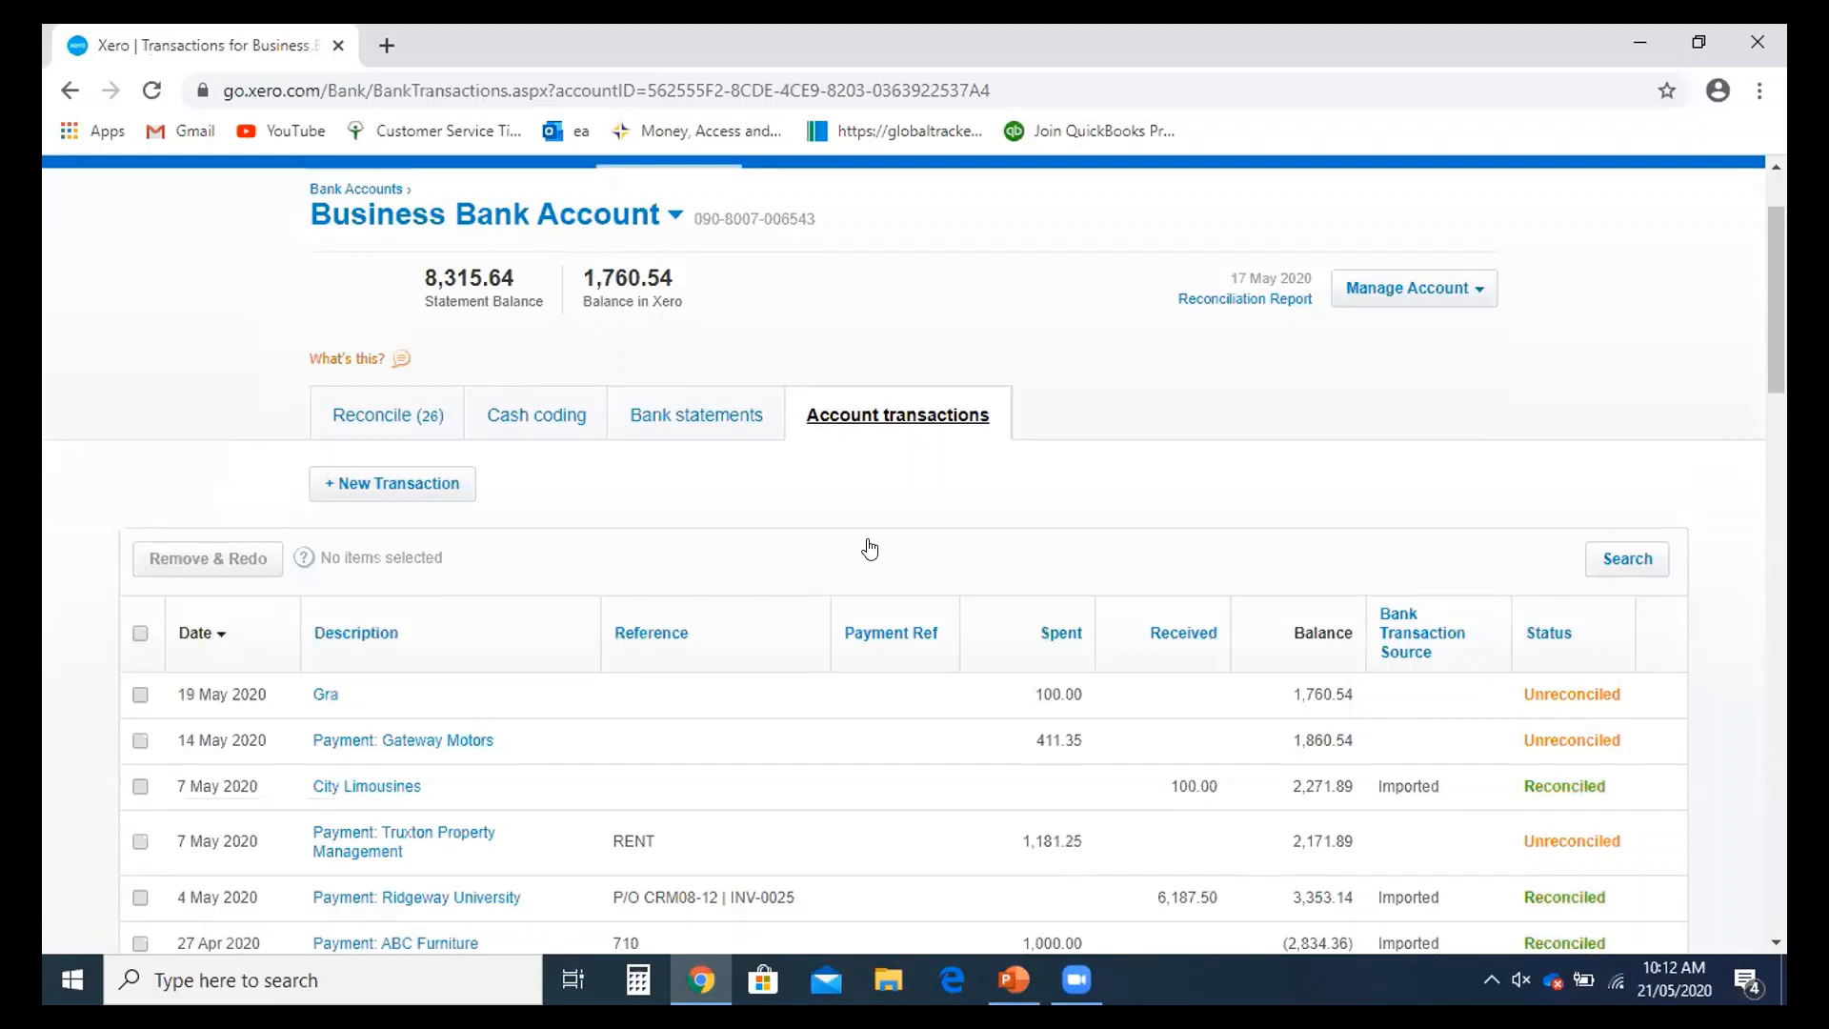
pyautogui.scroll(1, 869, 549)
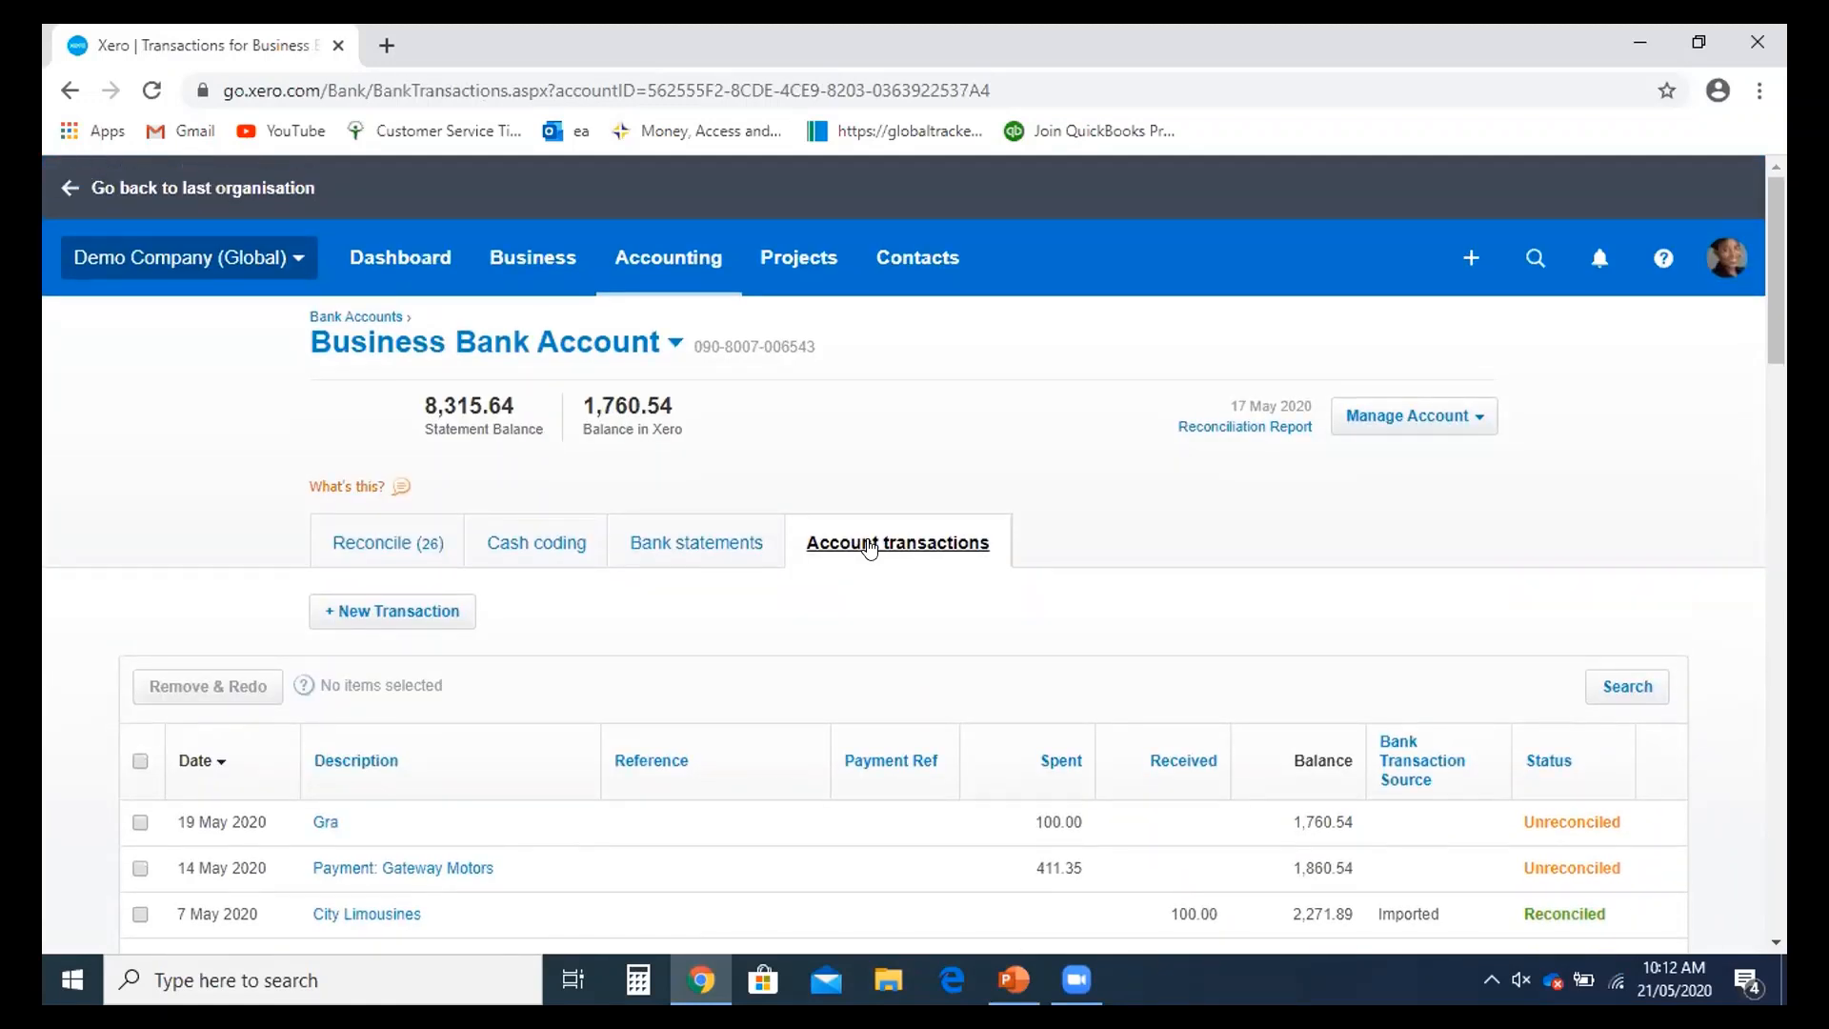
pyautogui.scroll(-1, 872, 550)
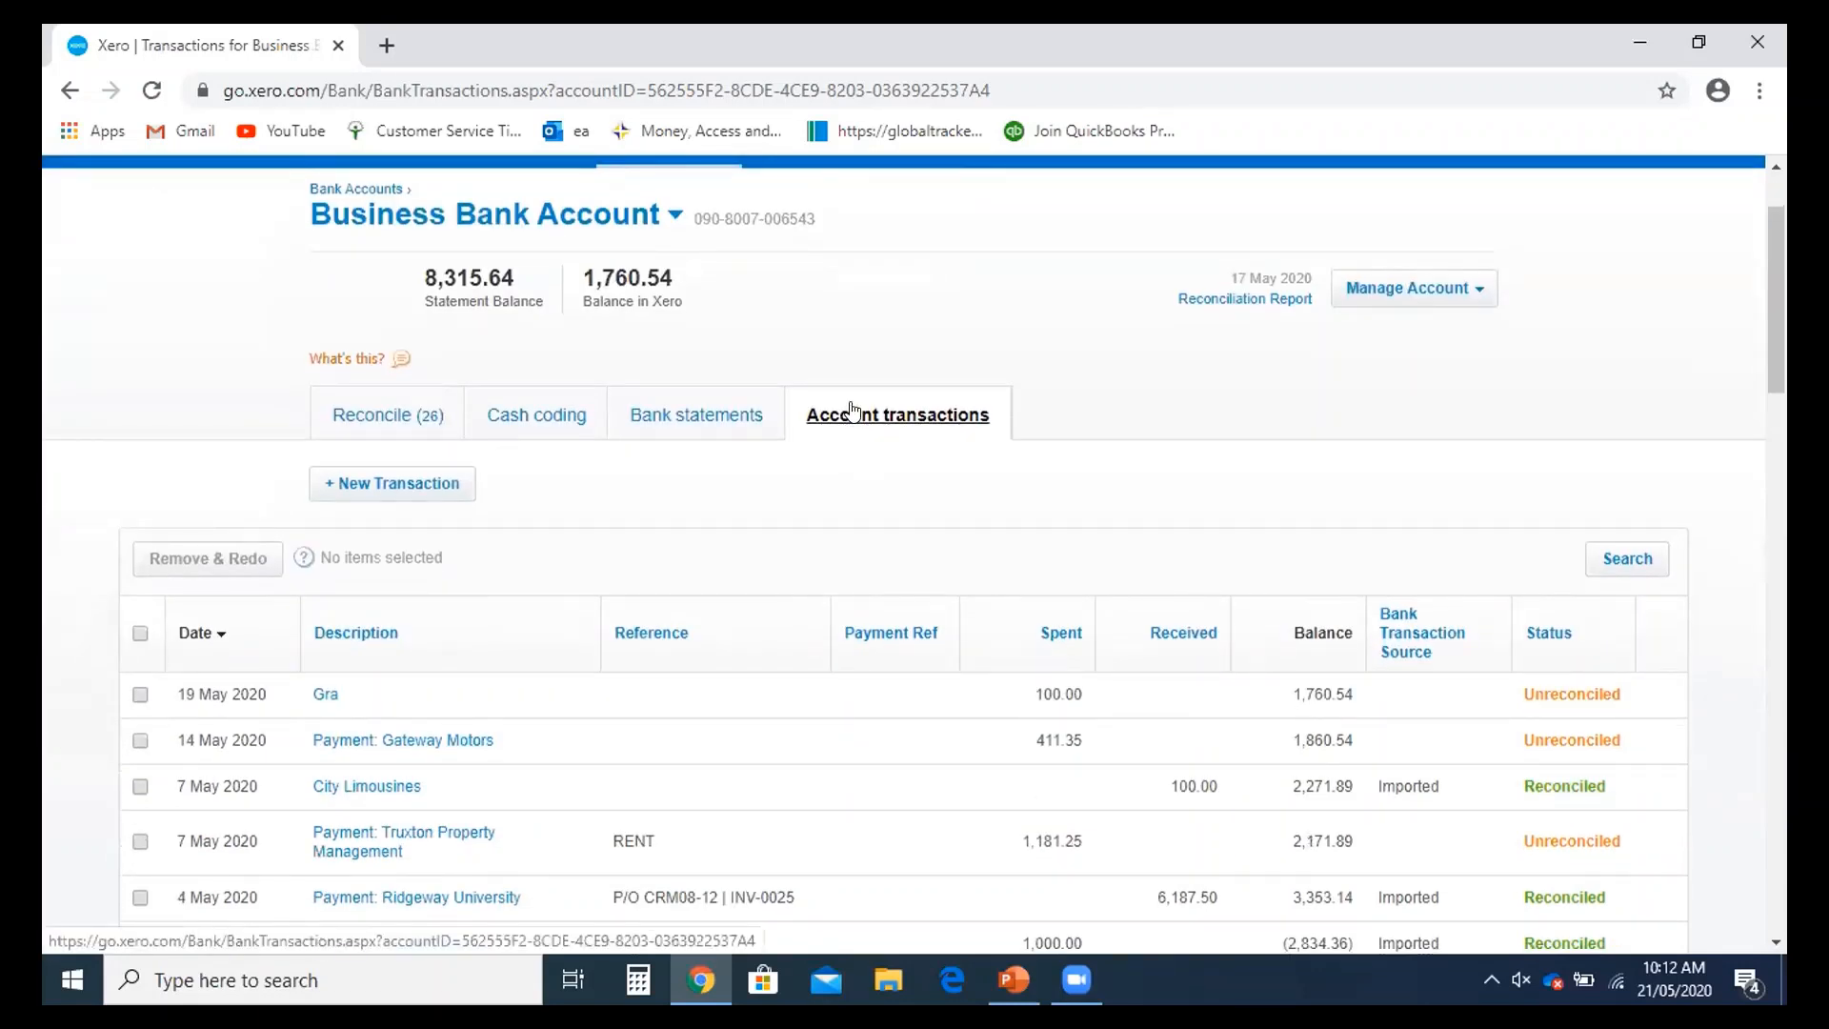
pyautogui.scroll(-3, 857, 411)
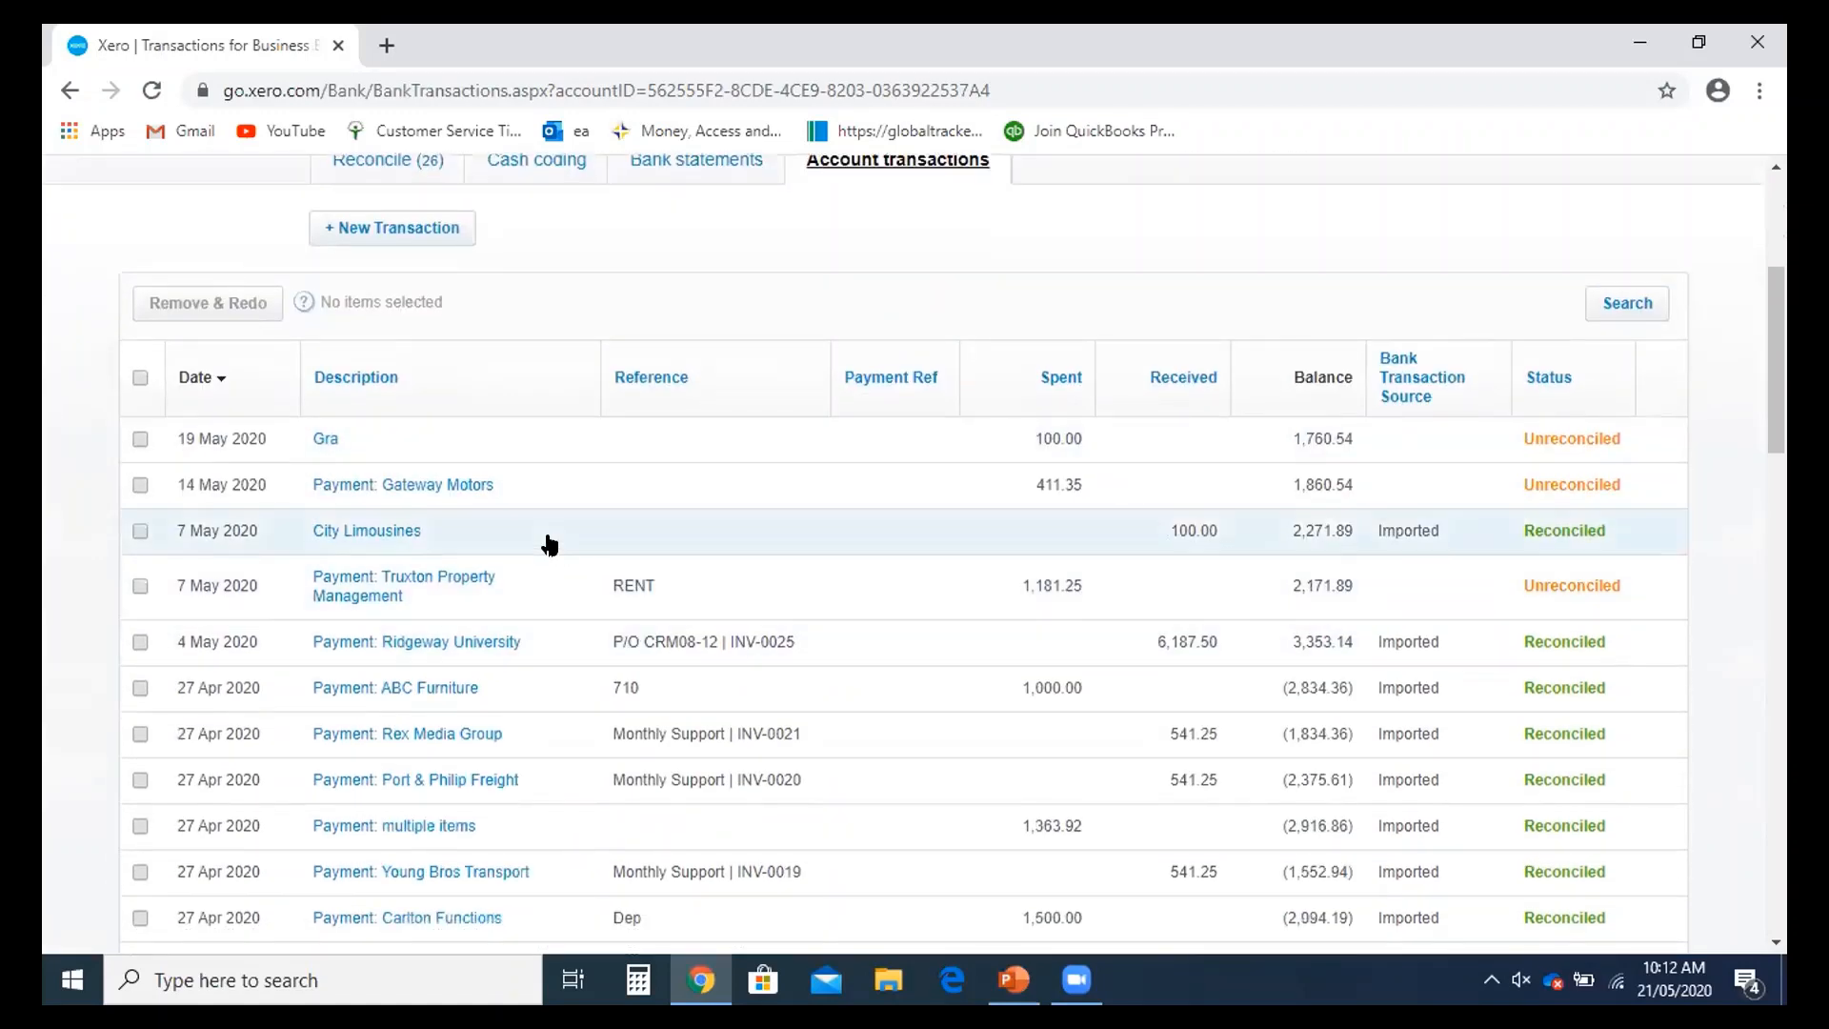
pyautogui.scroll(-1, 549, 543)
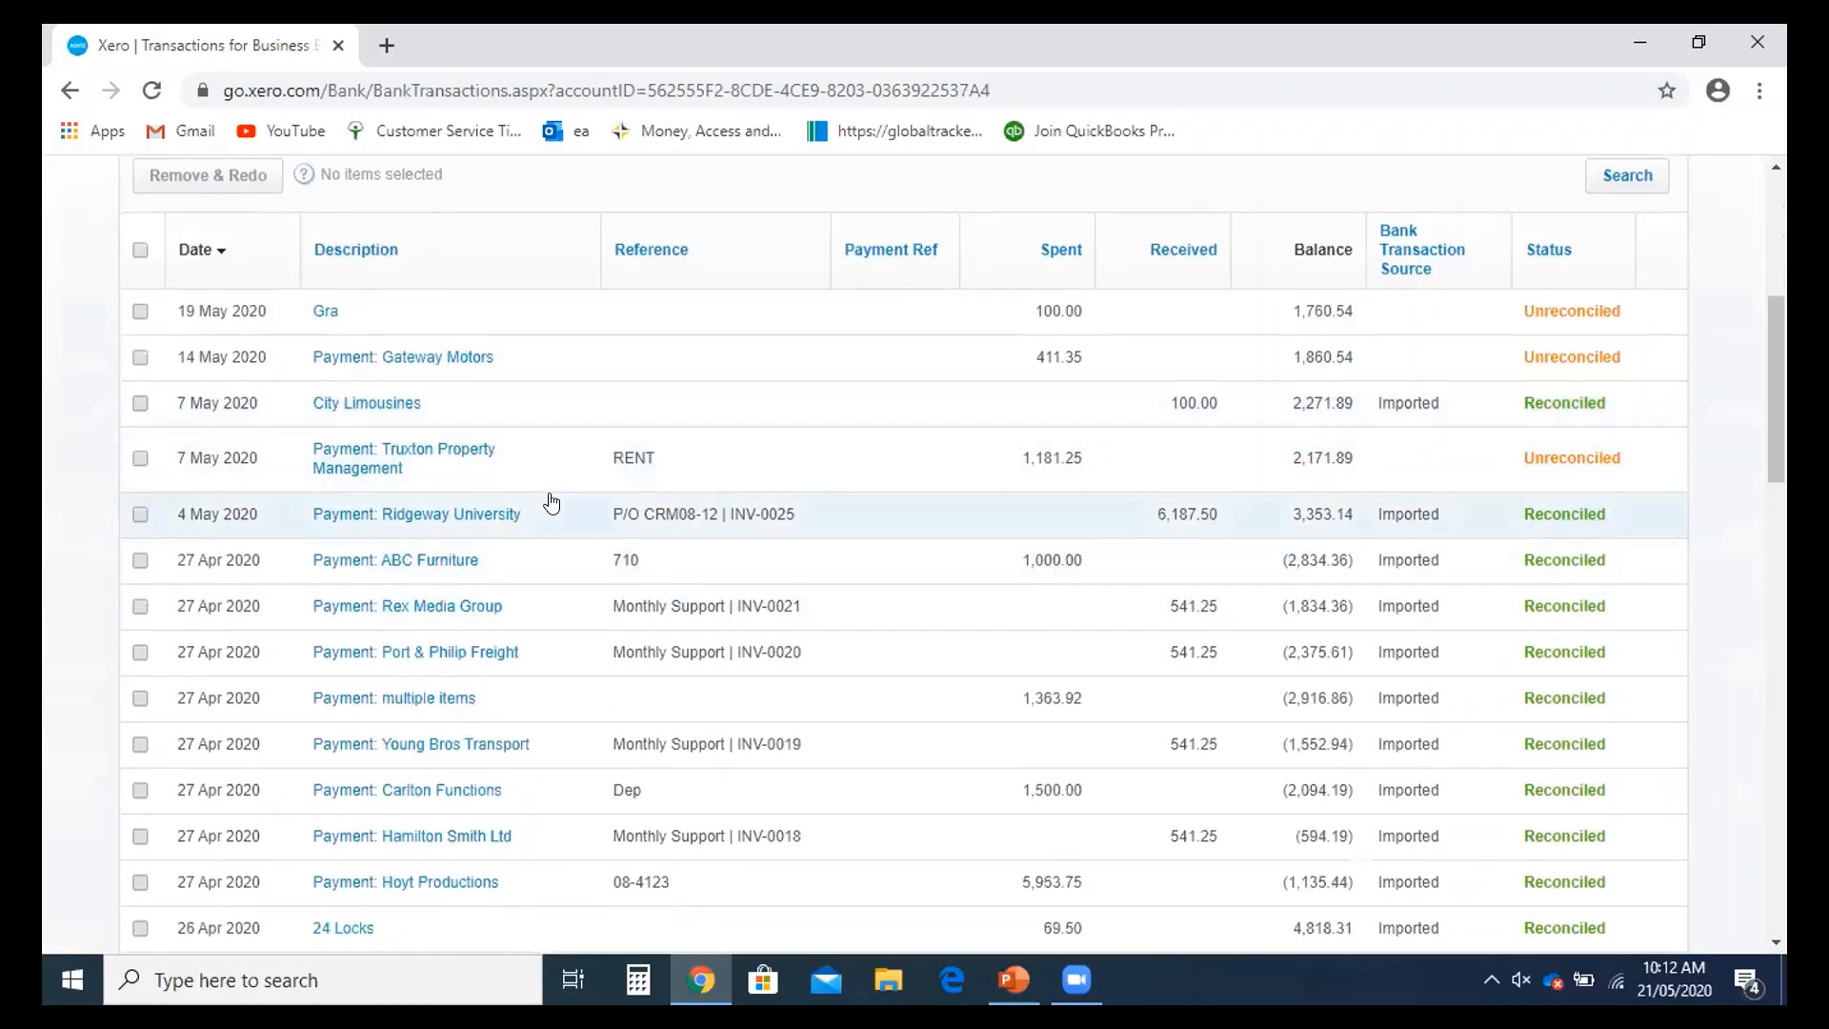
pyautogui.scroll(4, 563, 514)
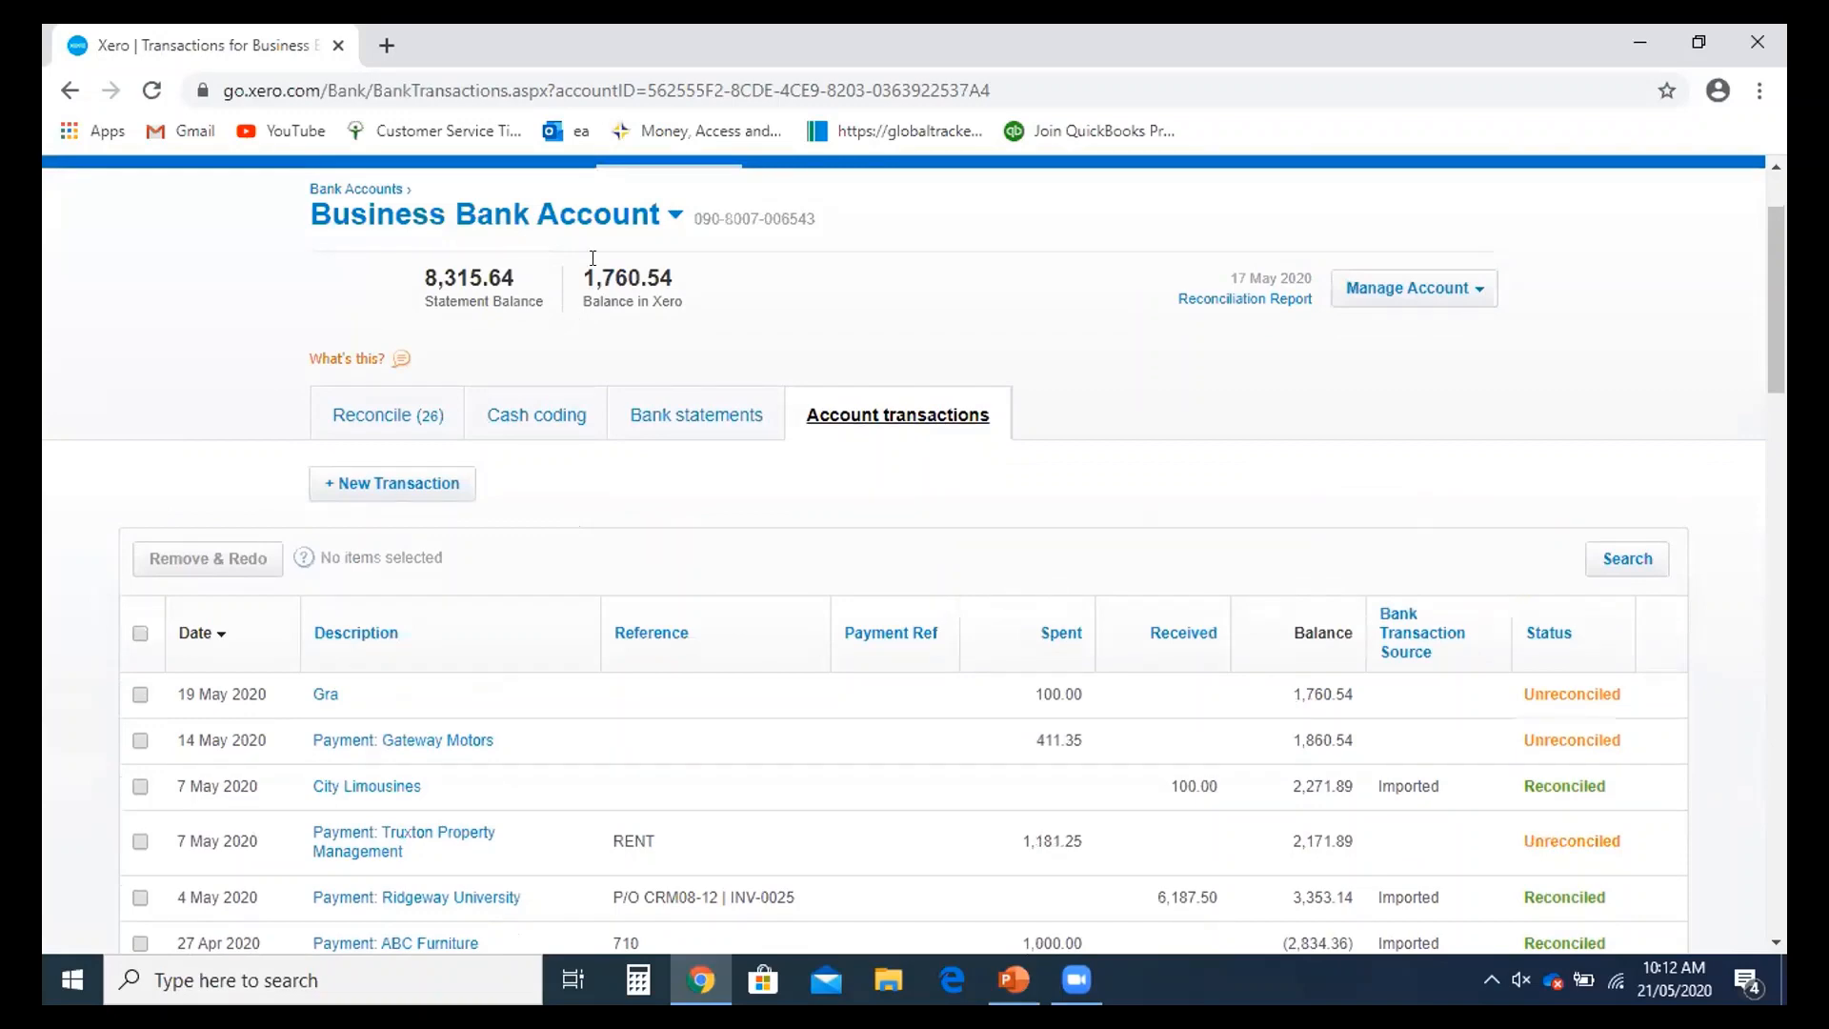
pyautogui.scroll(-1, 710, 555)
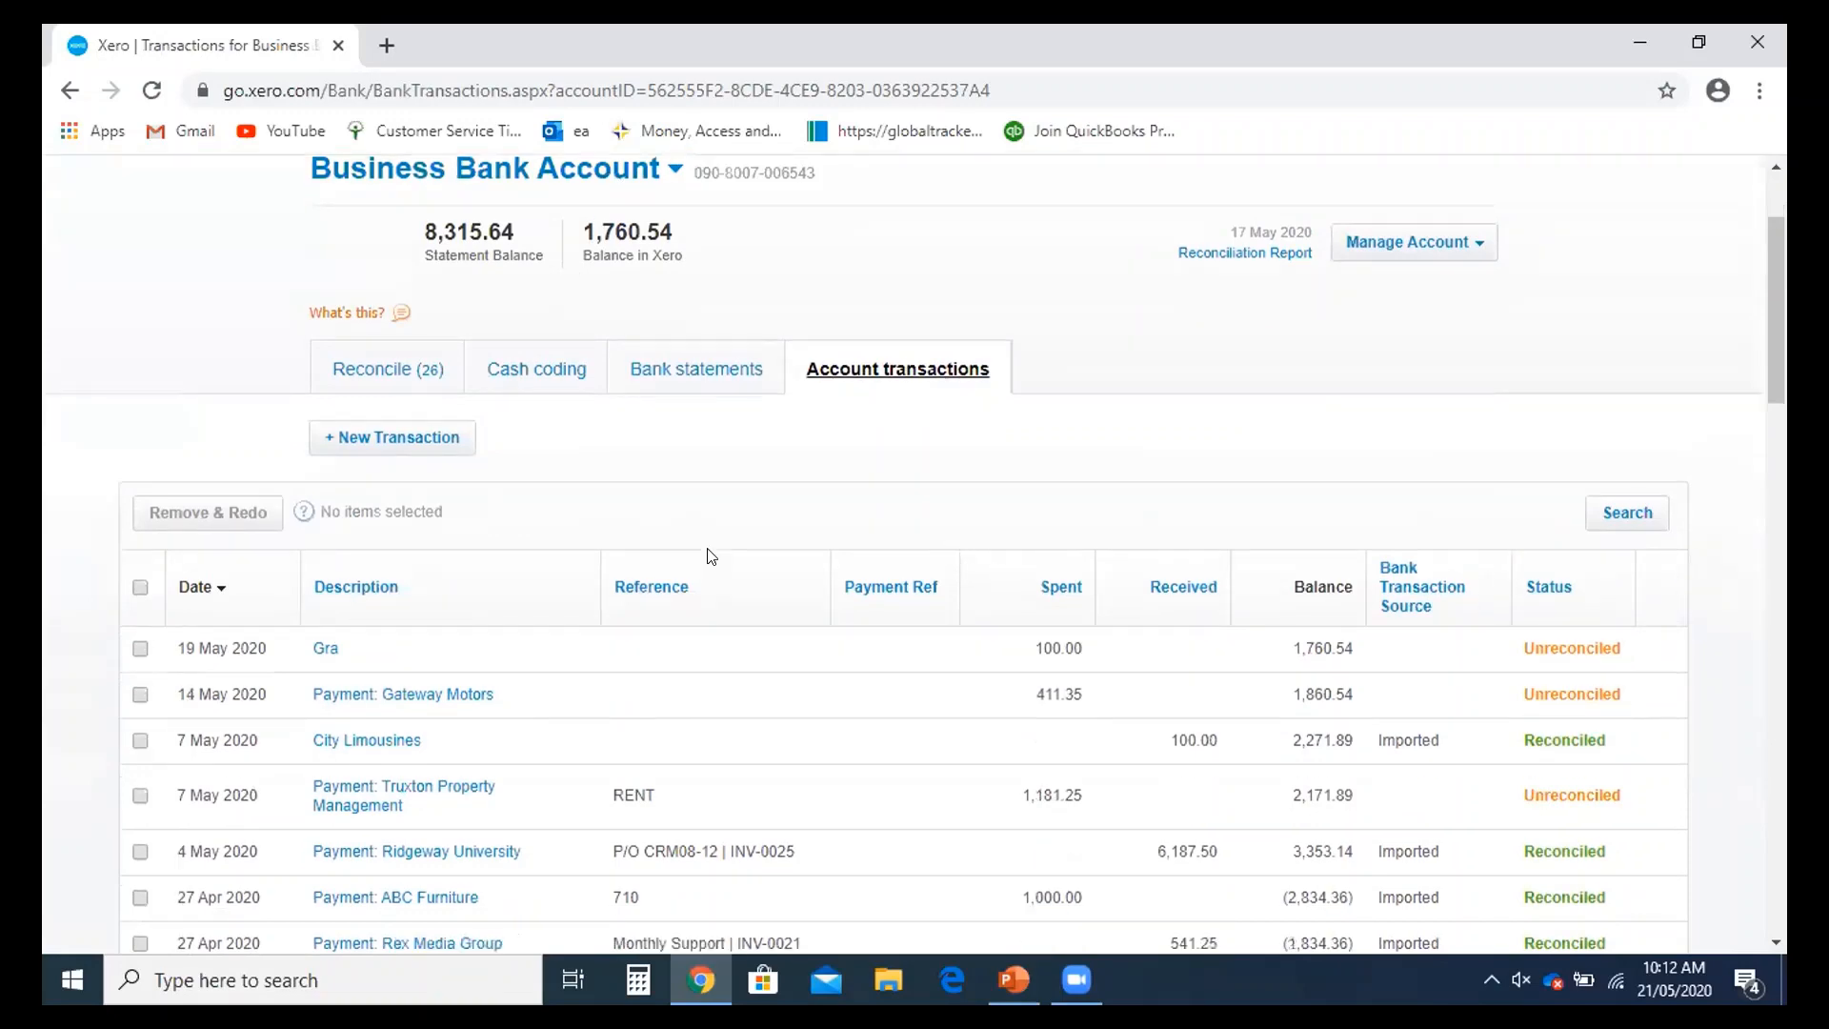
pyautogui.scroll(-5, 710, 556)
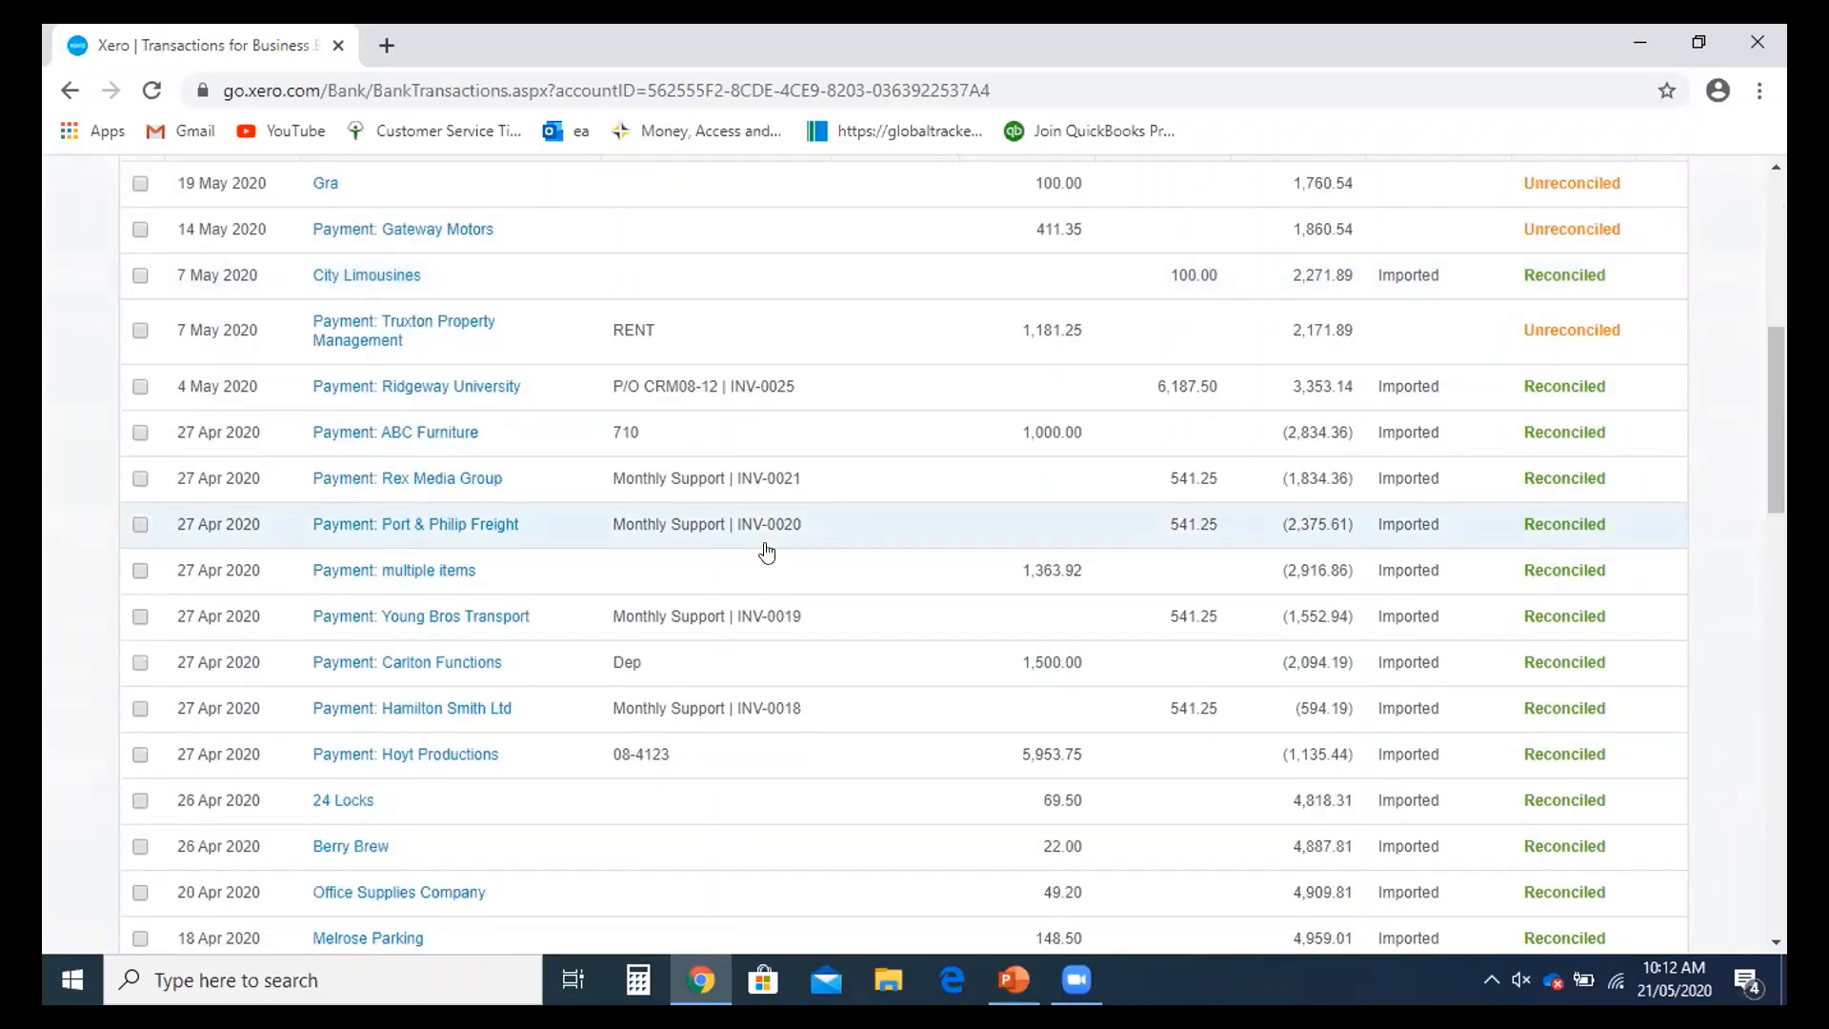
pyautogui.scroll(-1, 1408, 674)
pyautogui.scroll(3, 1601, 661)
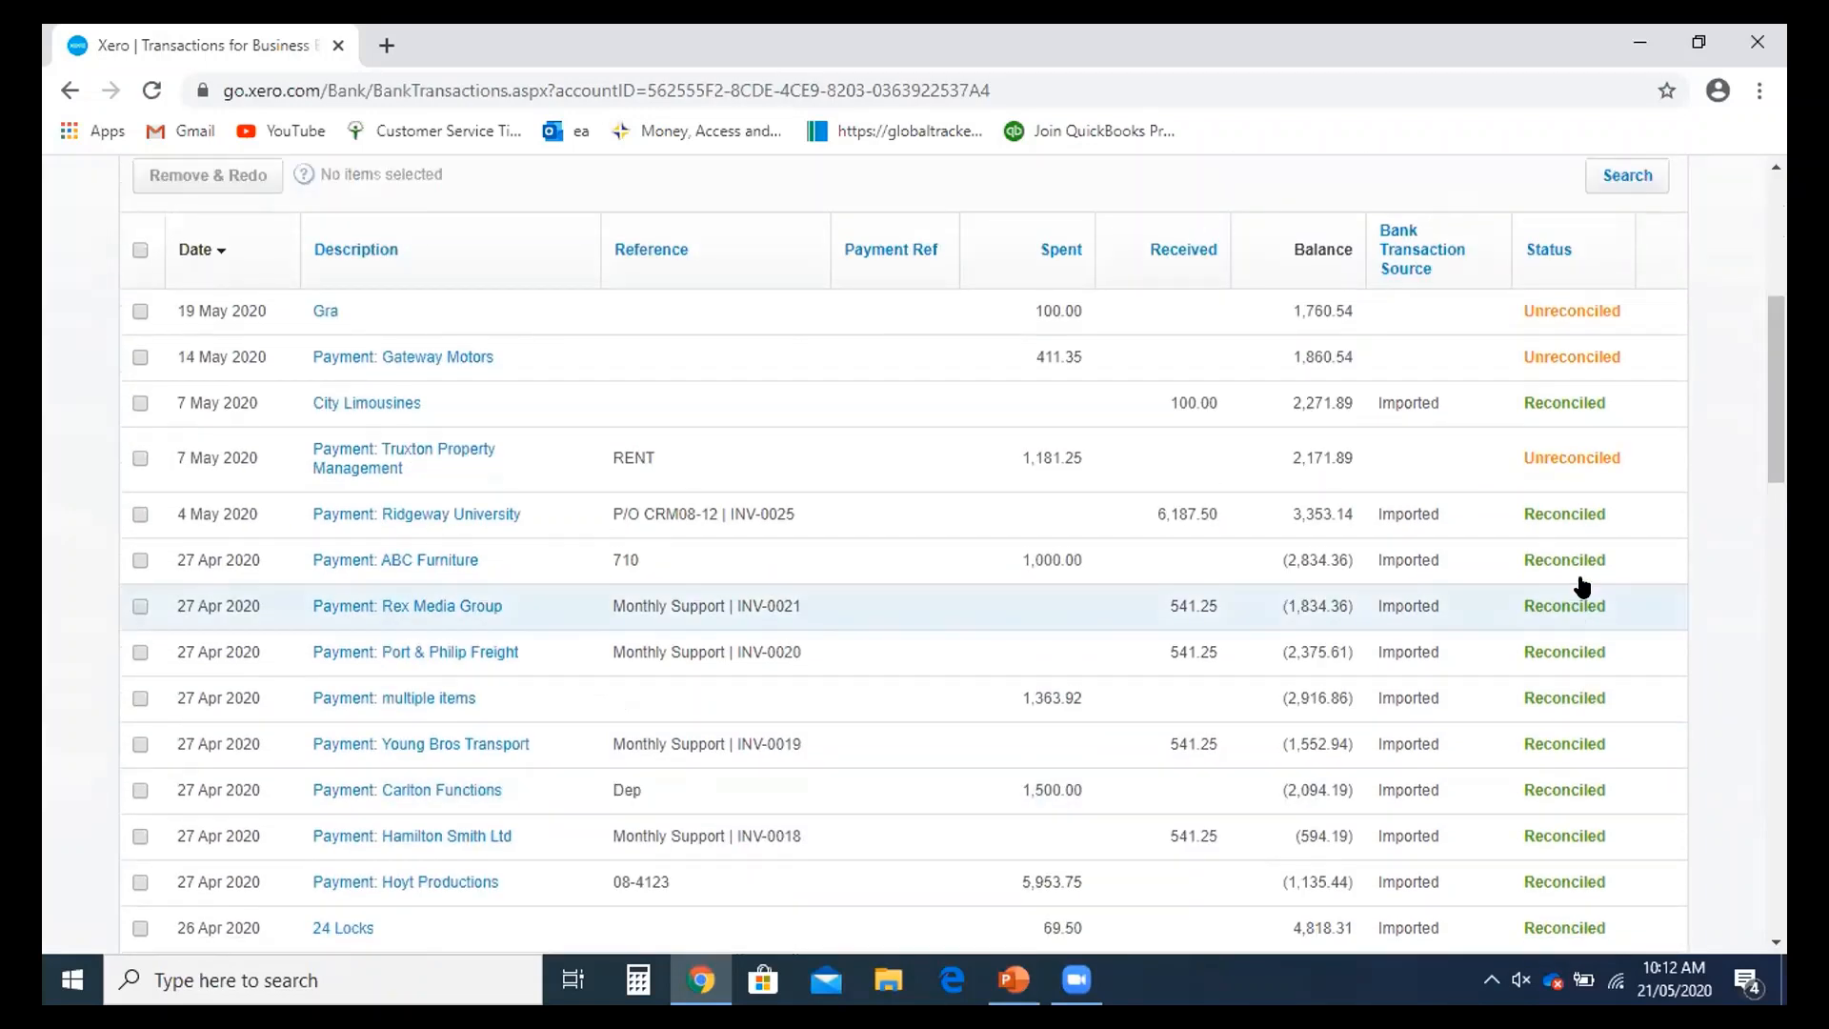
pyautogui.scroll(1, 1555, 433)
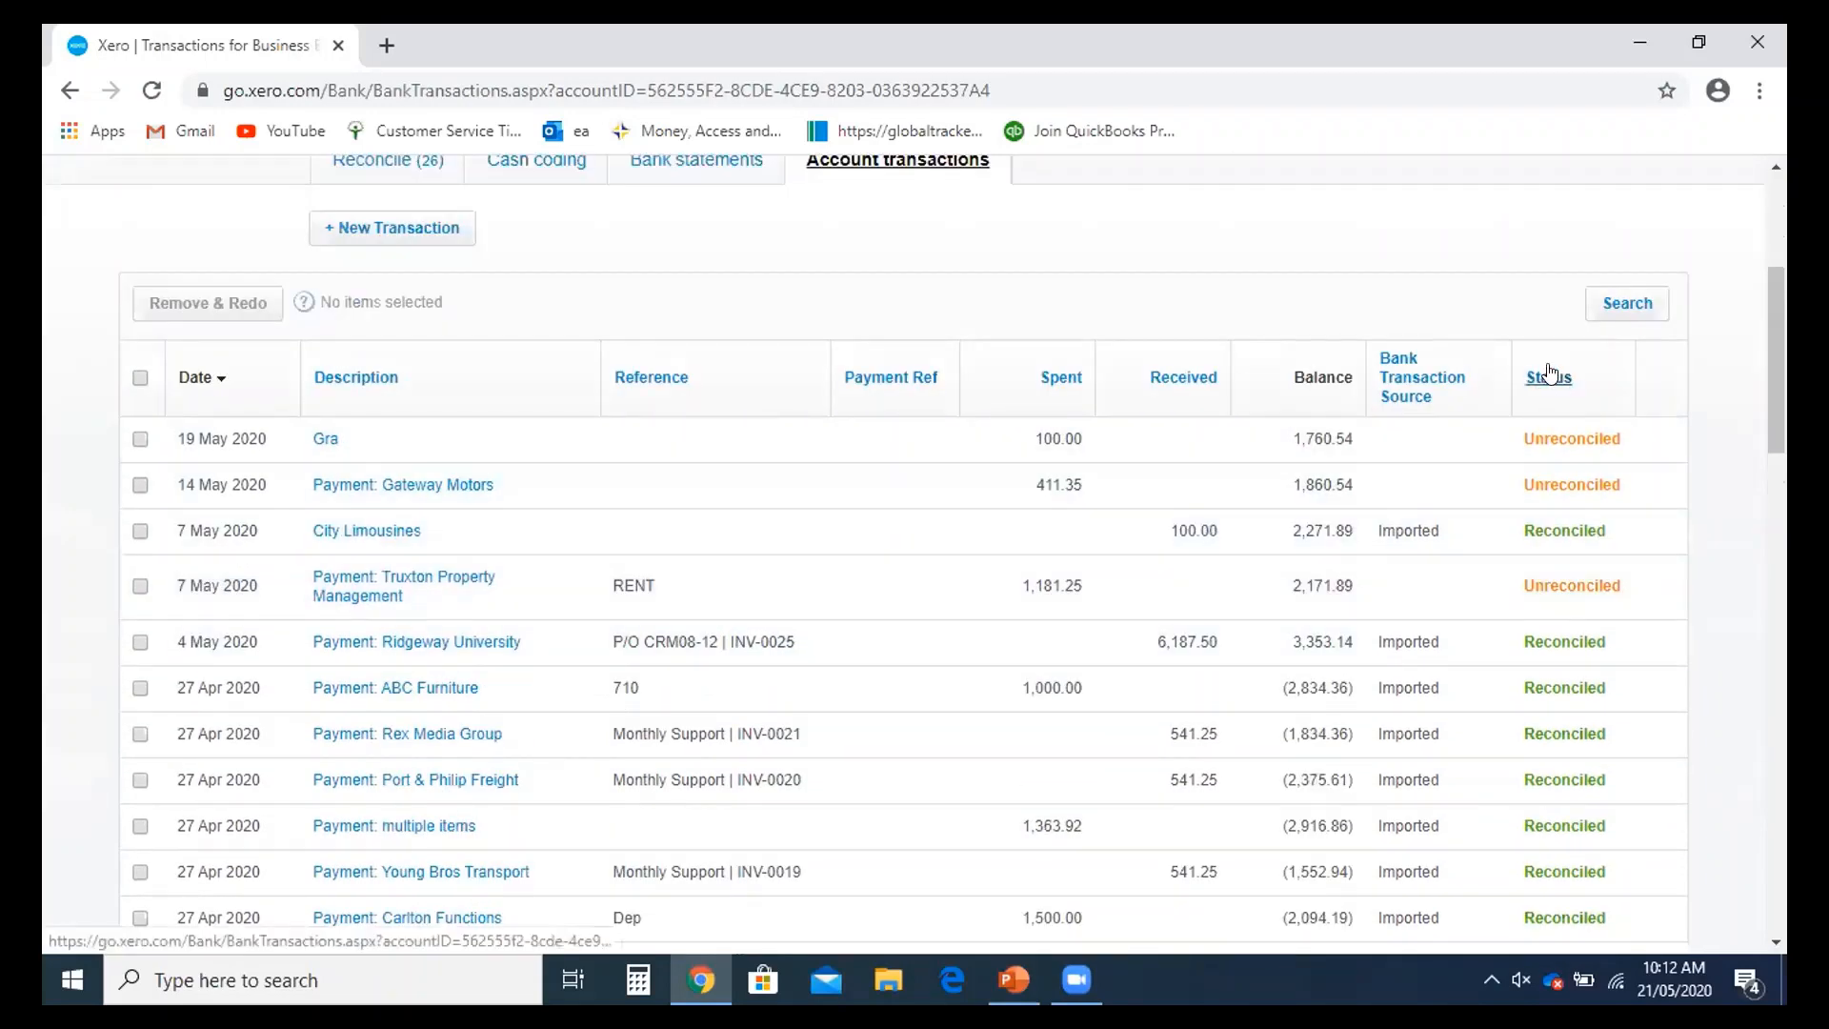
pyautogui.scroll(1, 1333, 534)
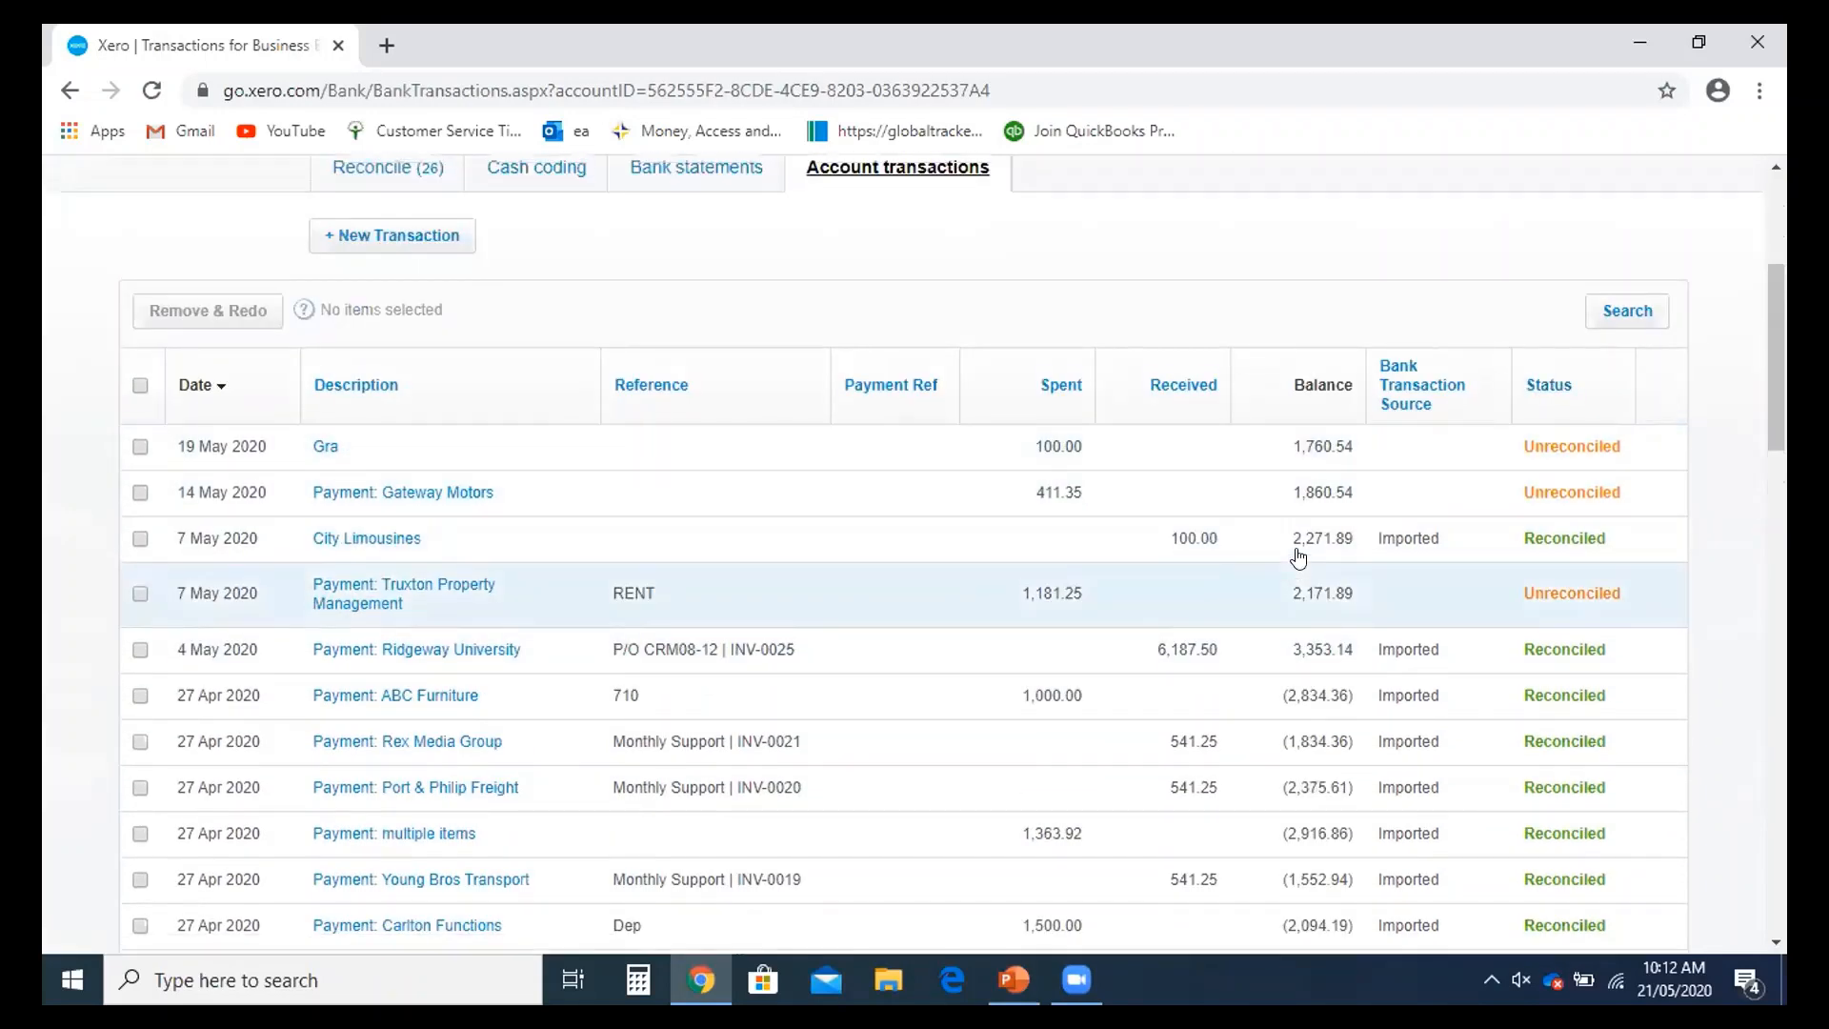
pyautogui.scroll(1, 1298, 557)
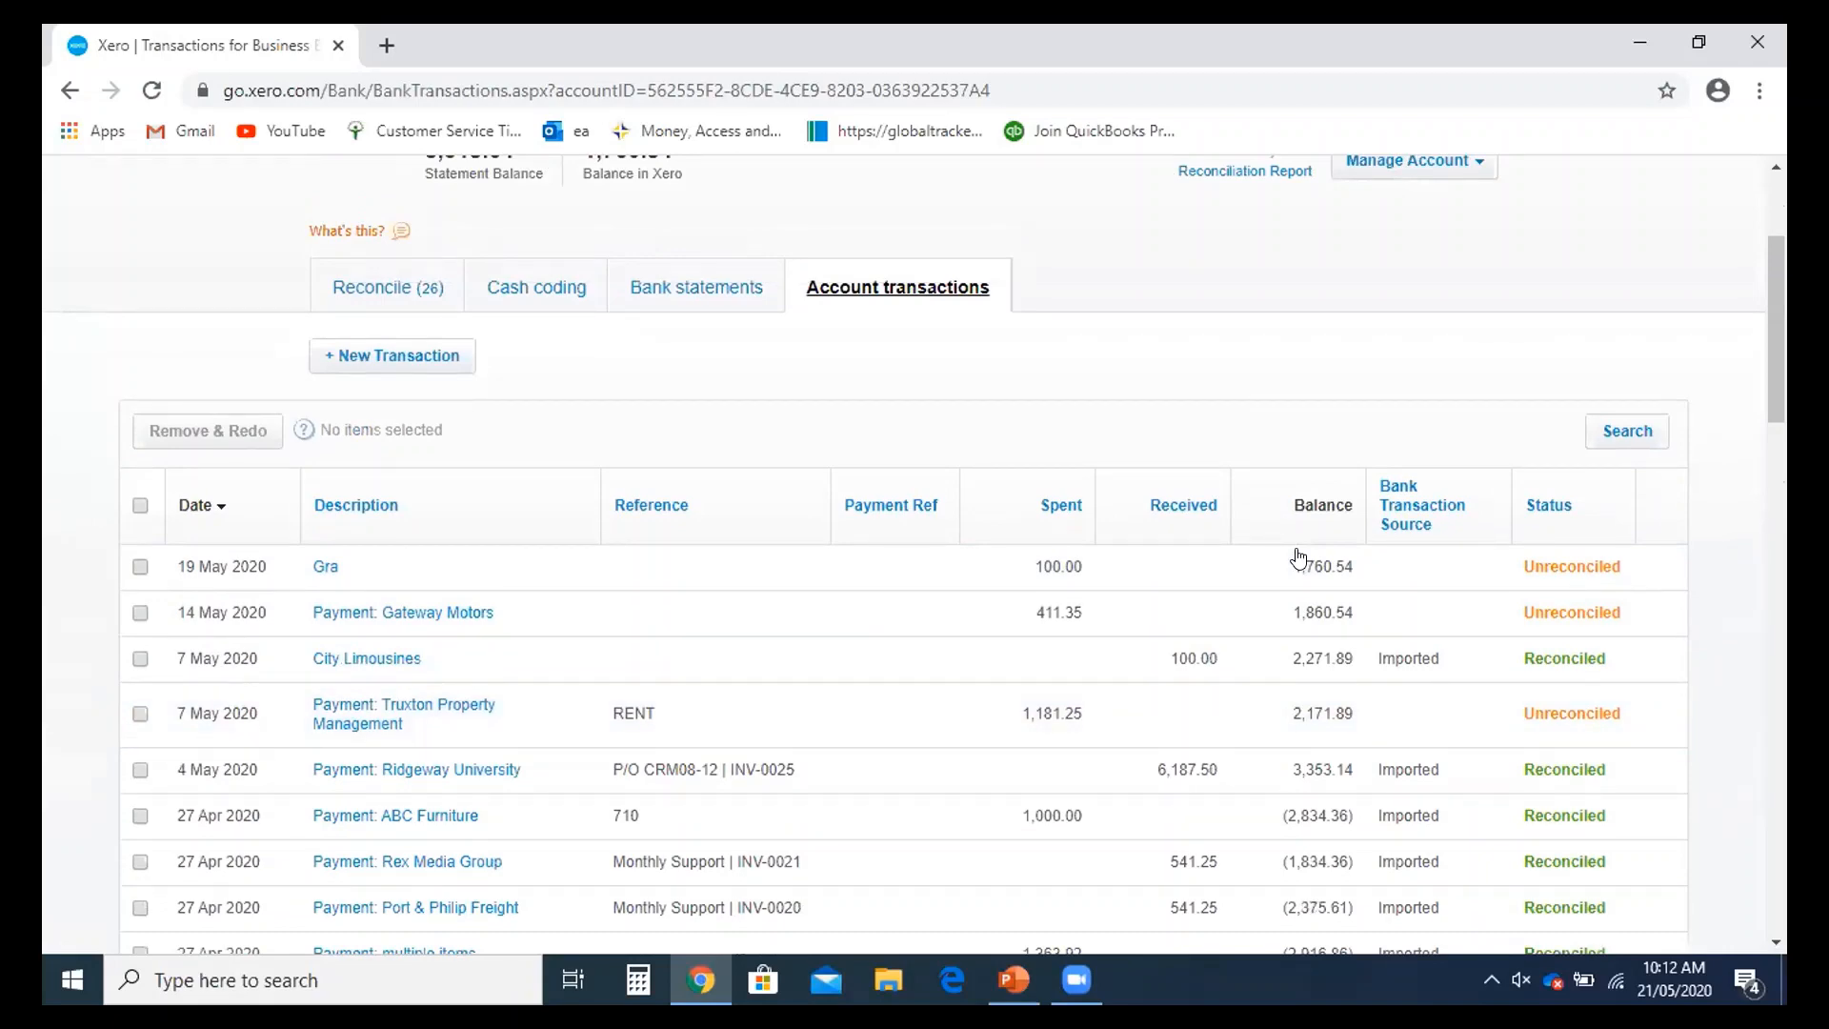
pyautogui.scroll(2, 1299, 559)
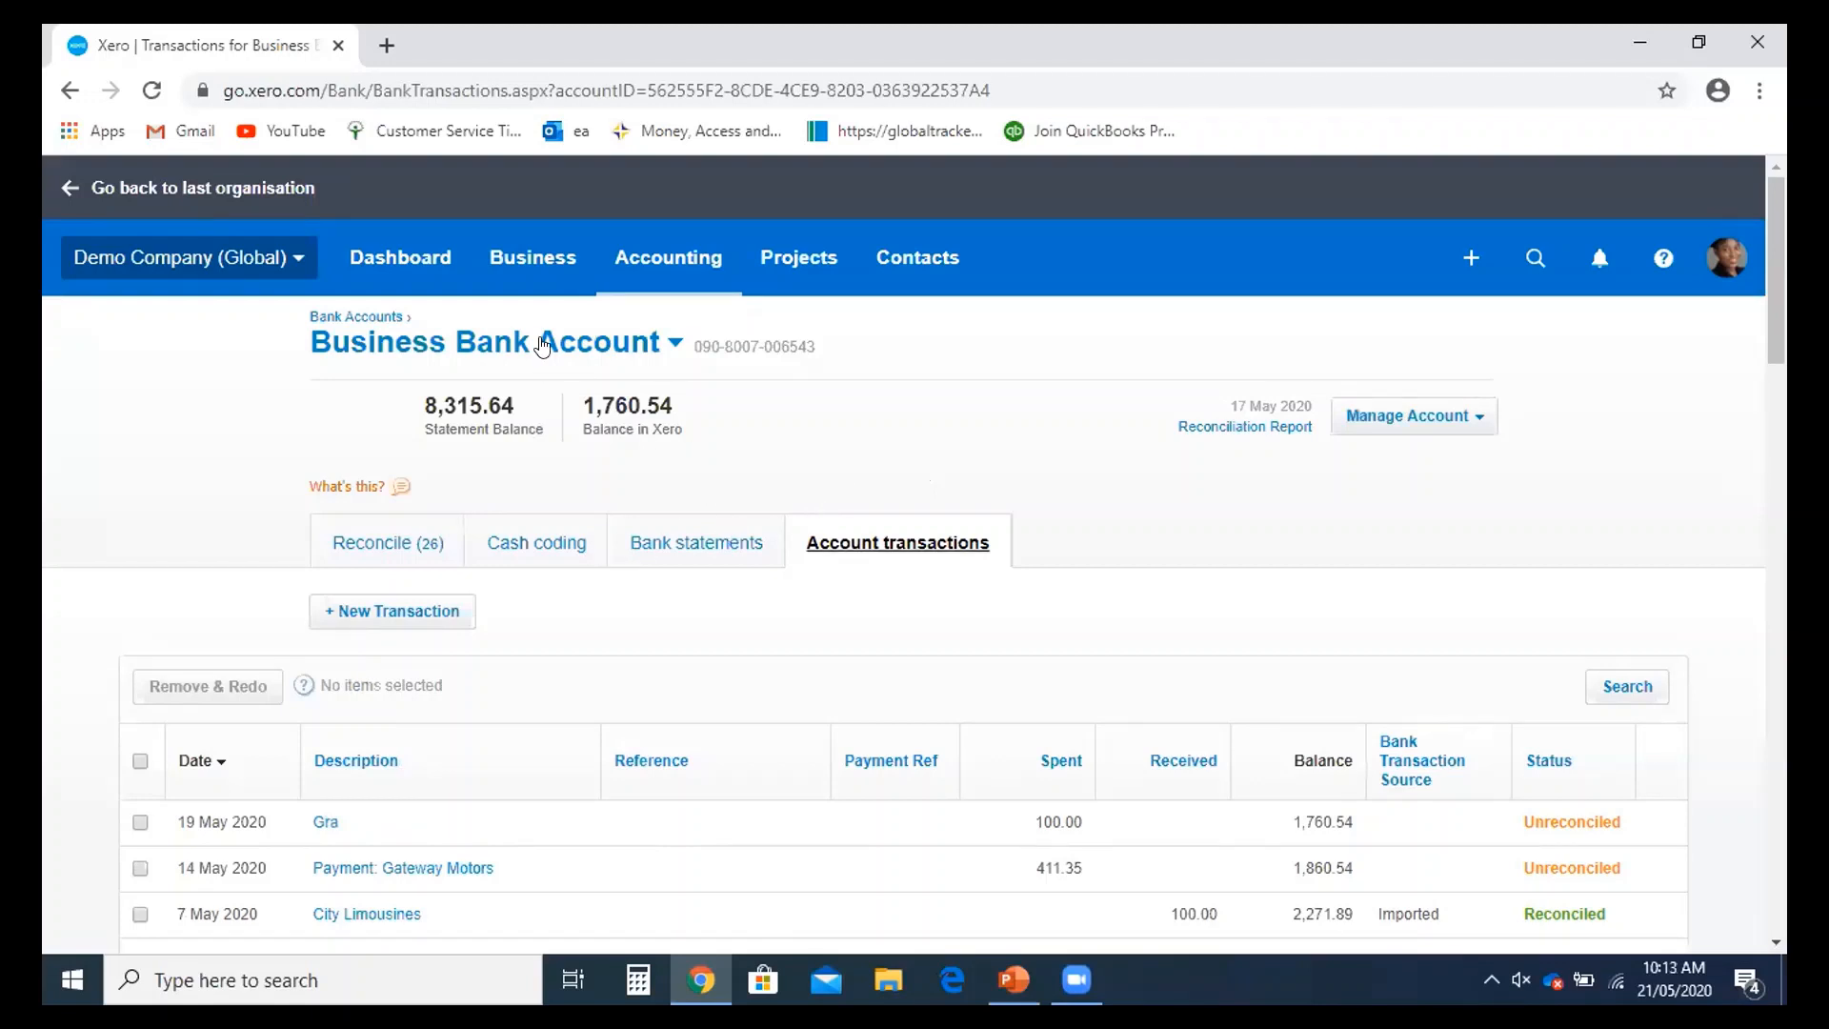
pyautogui.click(522, 275)
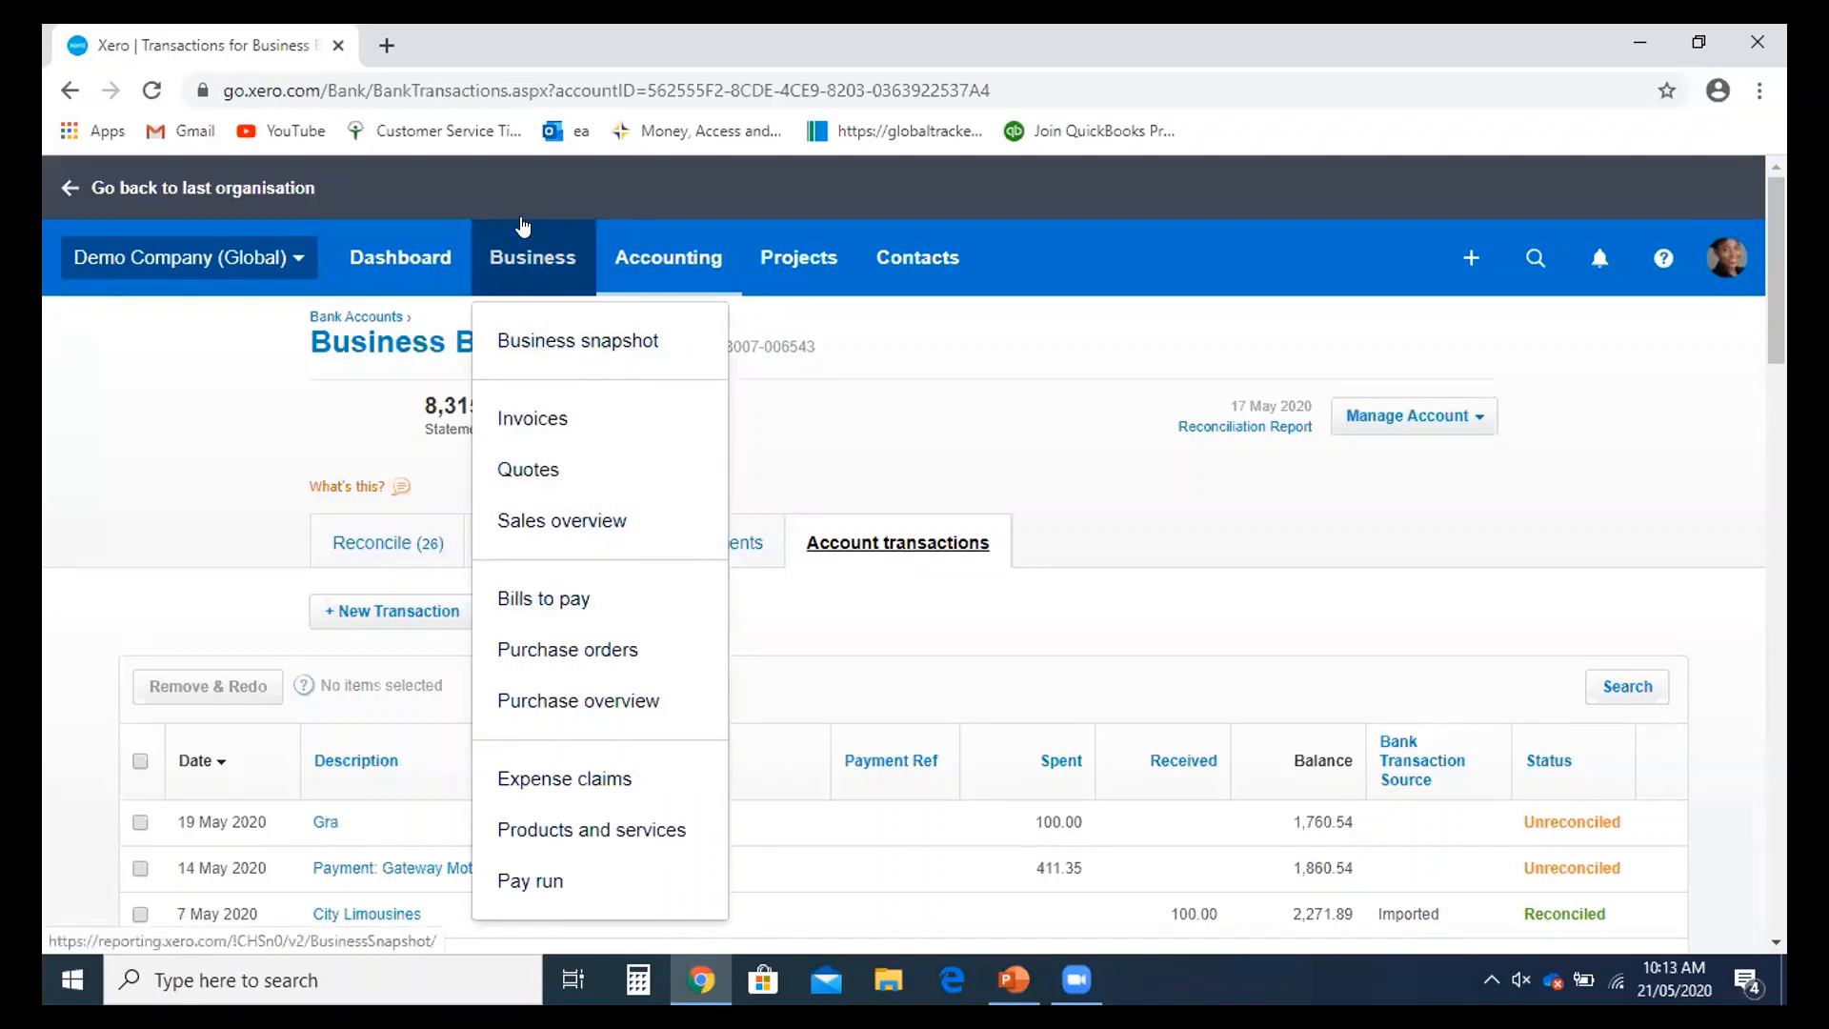
# - Open Ridgeway University invoice INV-0025 from Invoices and confirm 6,187.50 was paid on 4 May 2020, leaving 0.00 due
pyautogui.click(576, 416)
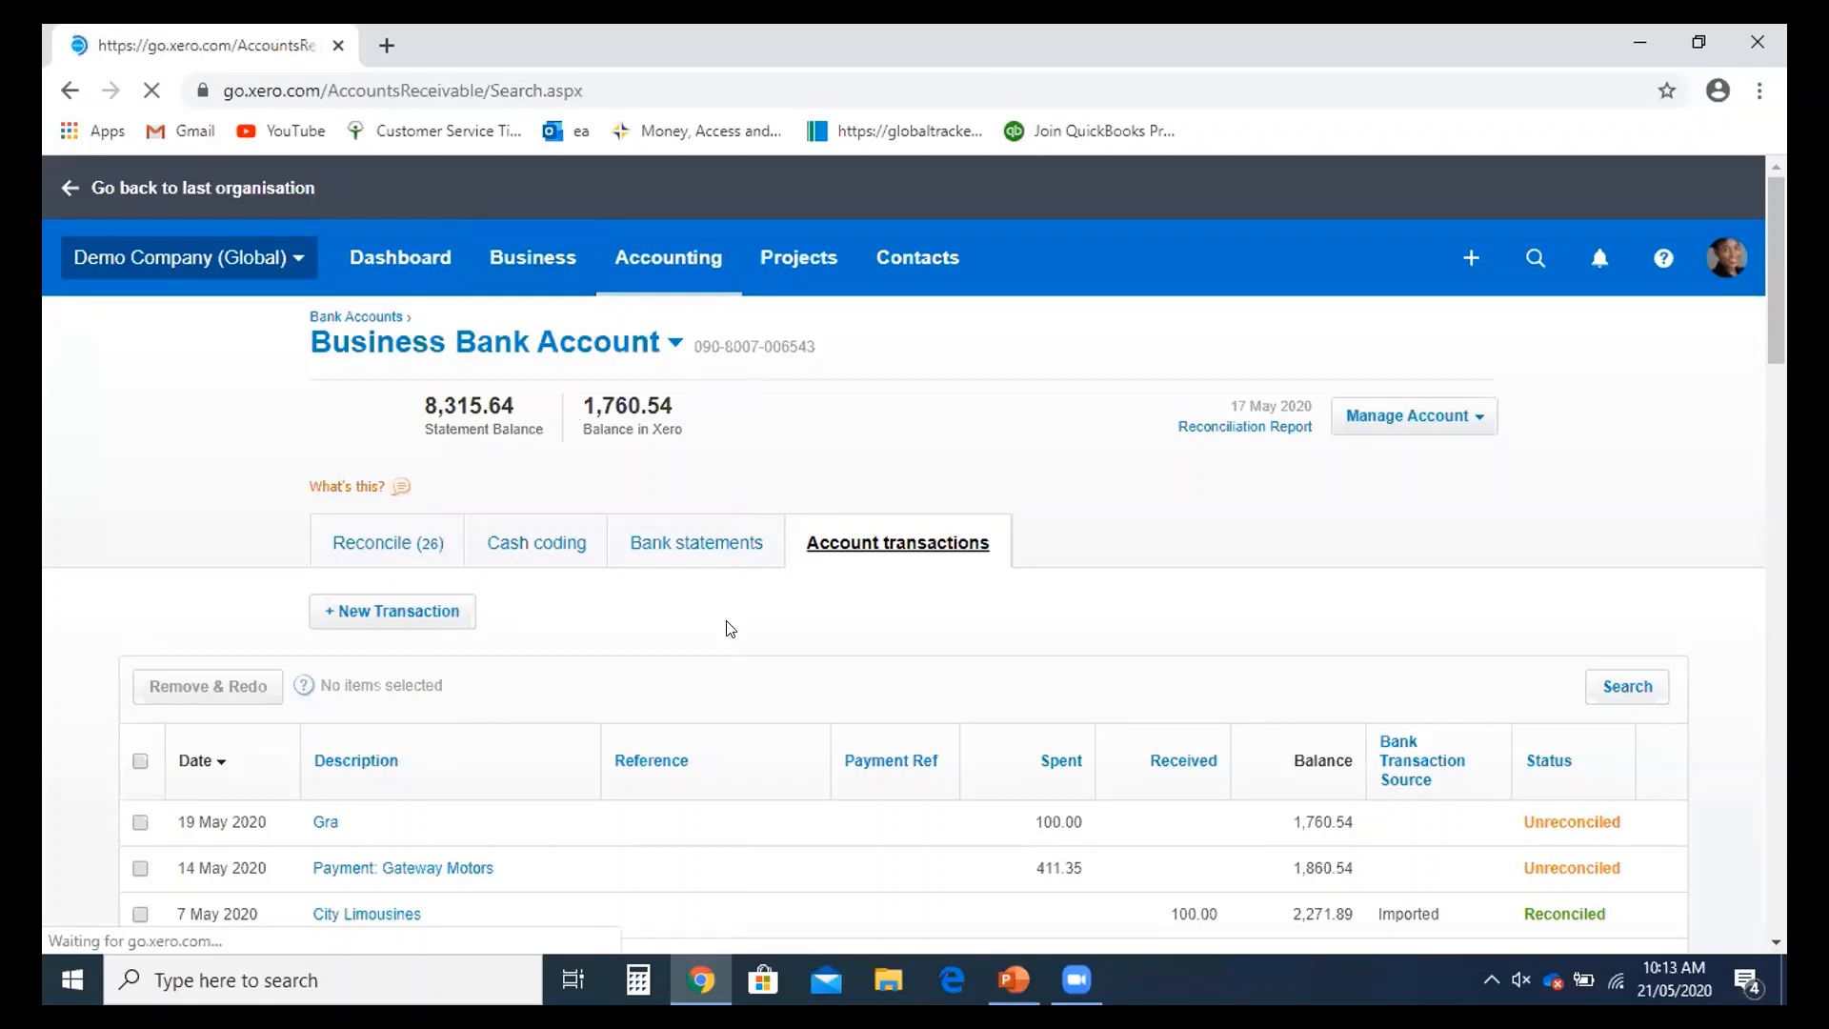
pyautogui.scroll(-1, 737, 619)
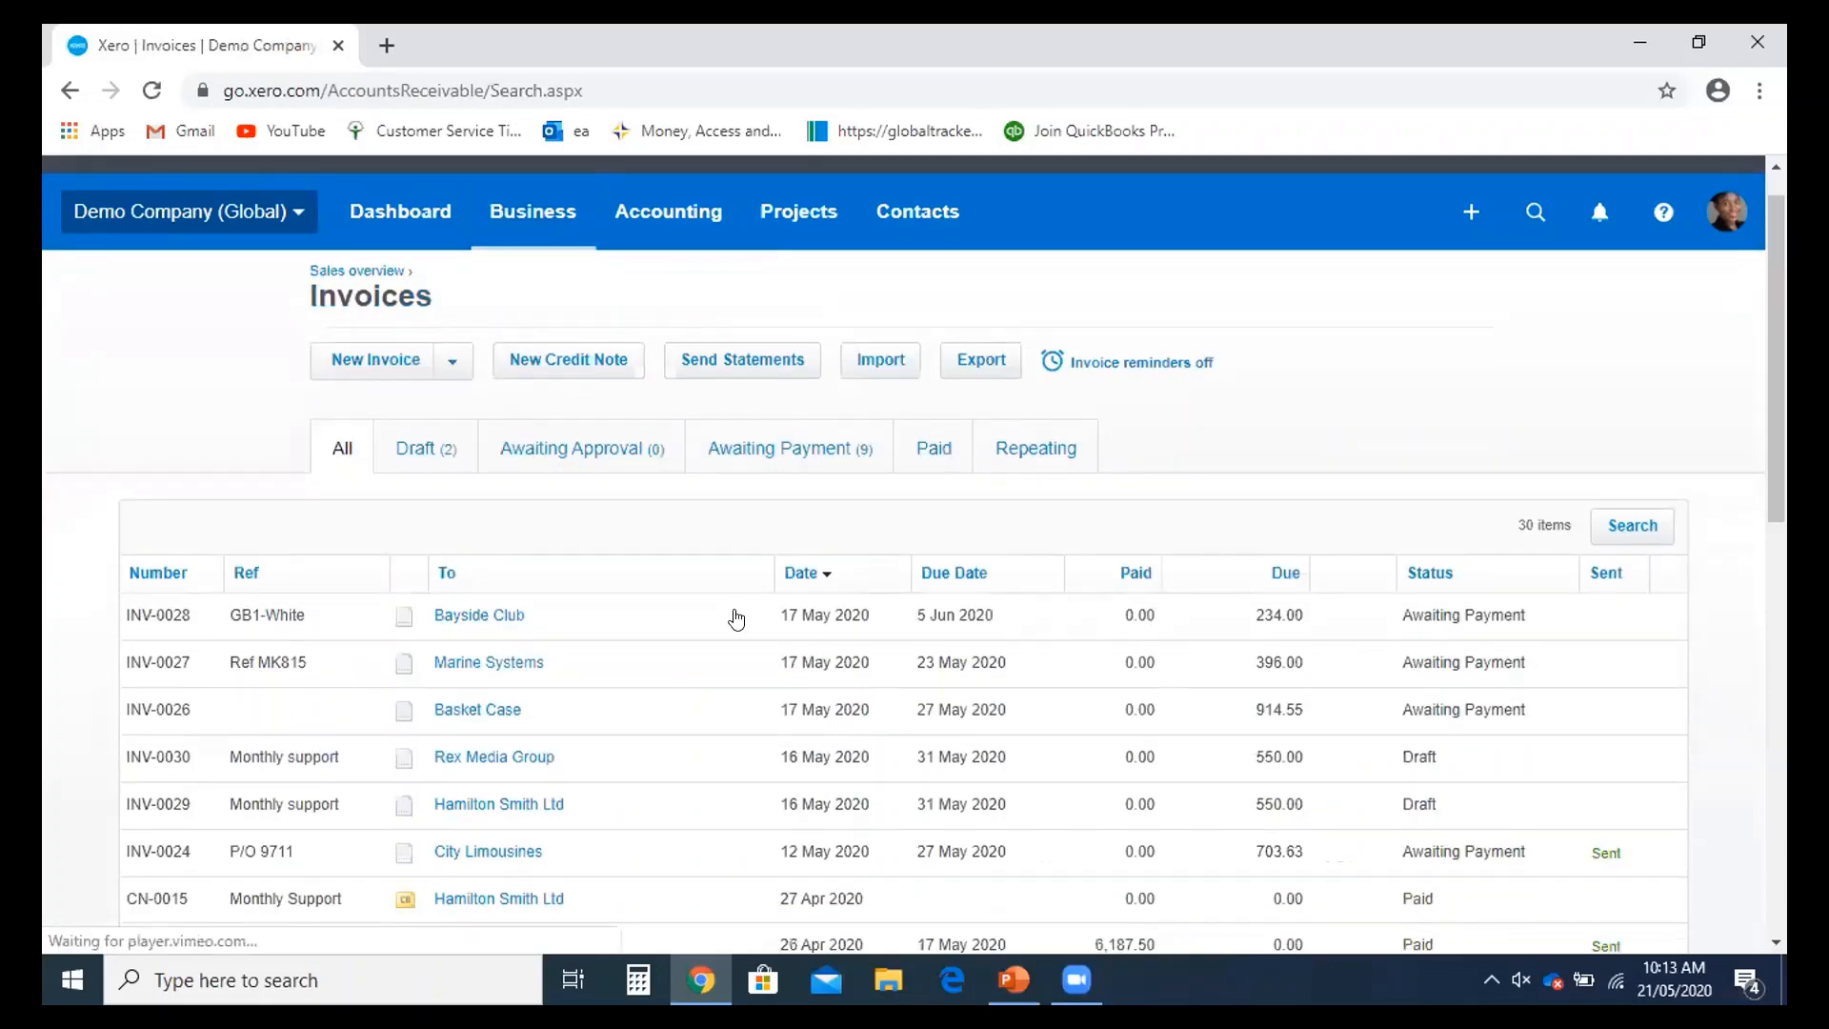
pyautogui.scroll(-2, 736, 619)
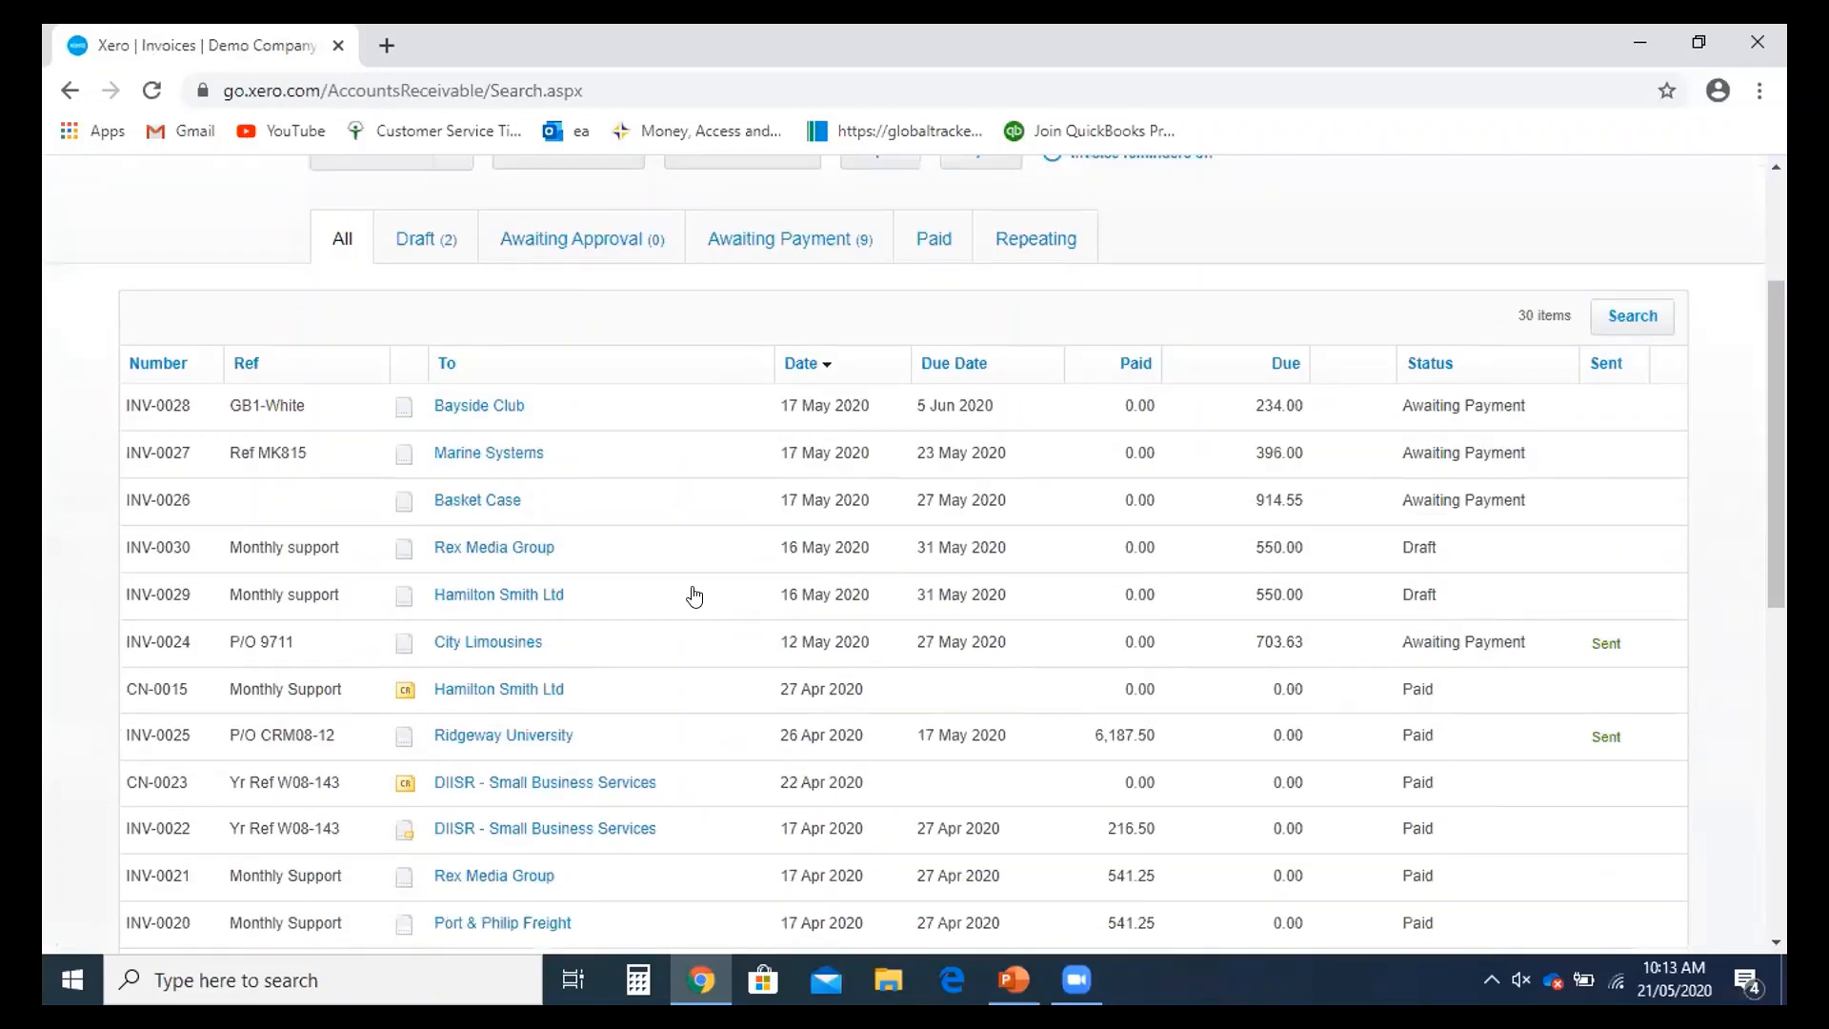
pyautogui.click(521, 749)
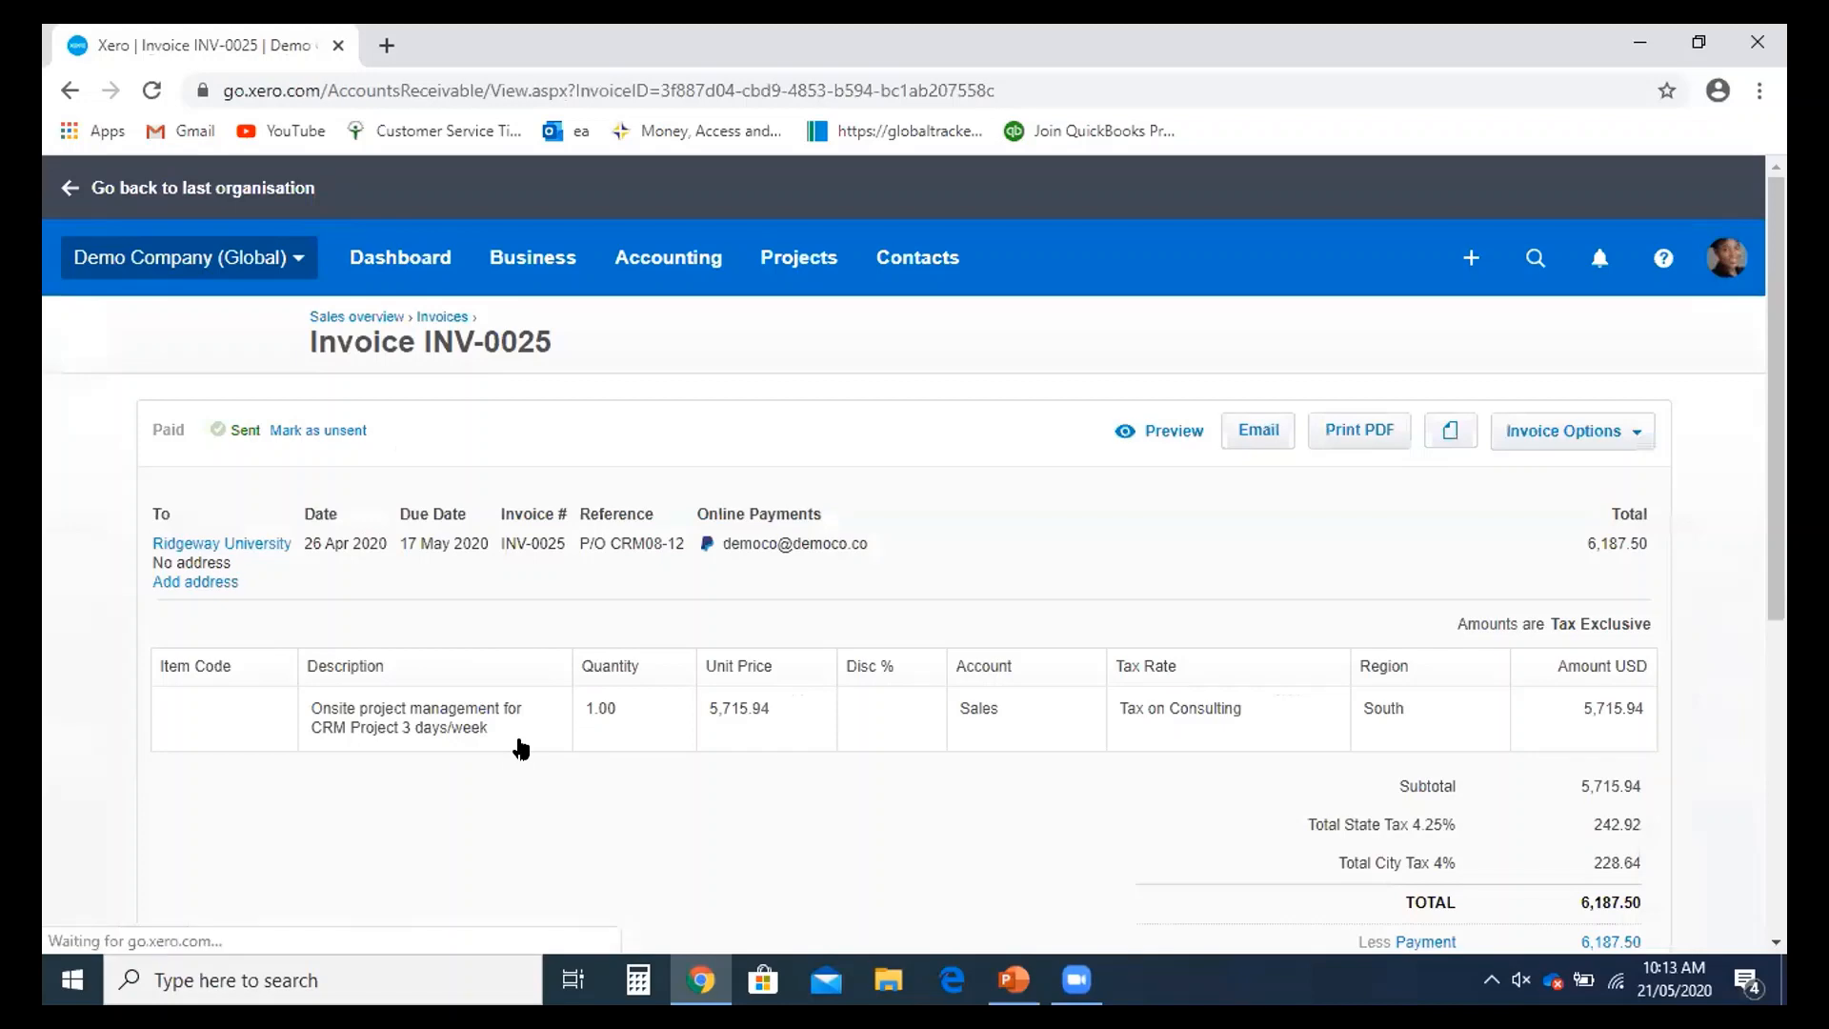
pyautogui.scroll(-4, 905, 747)
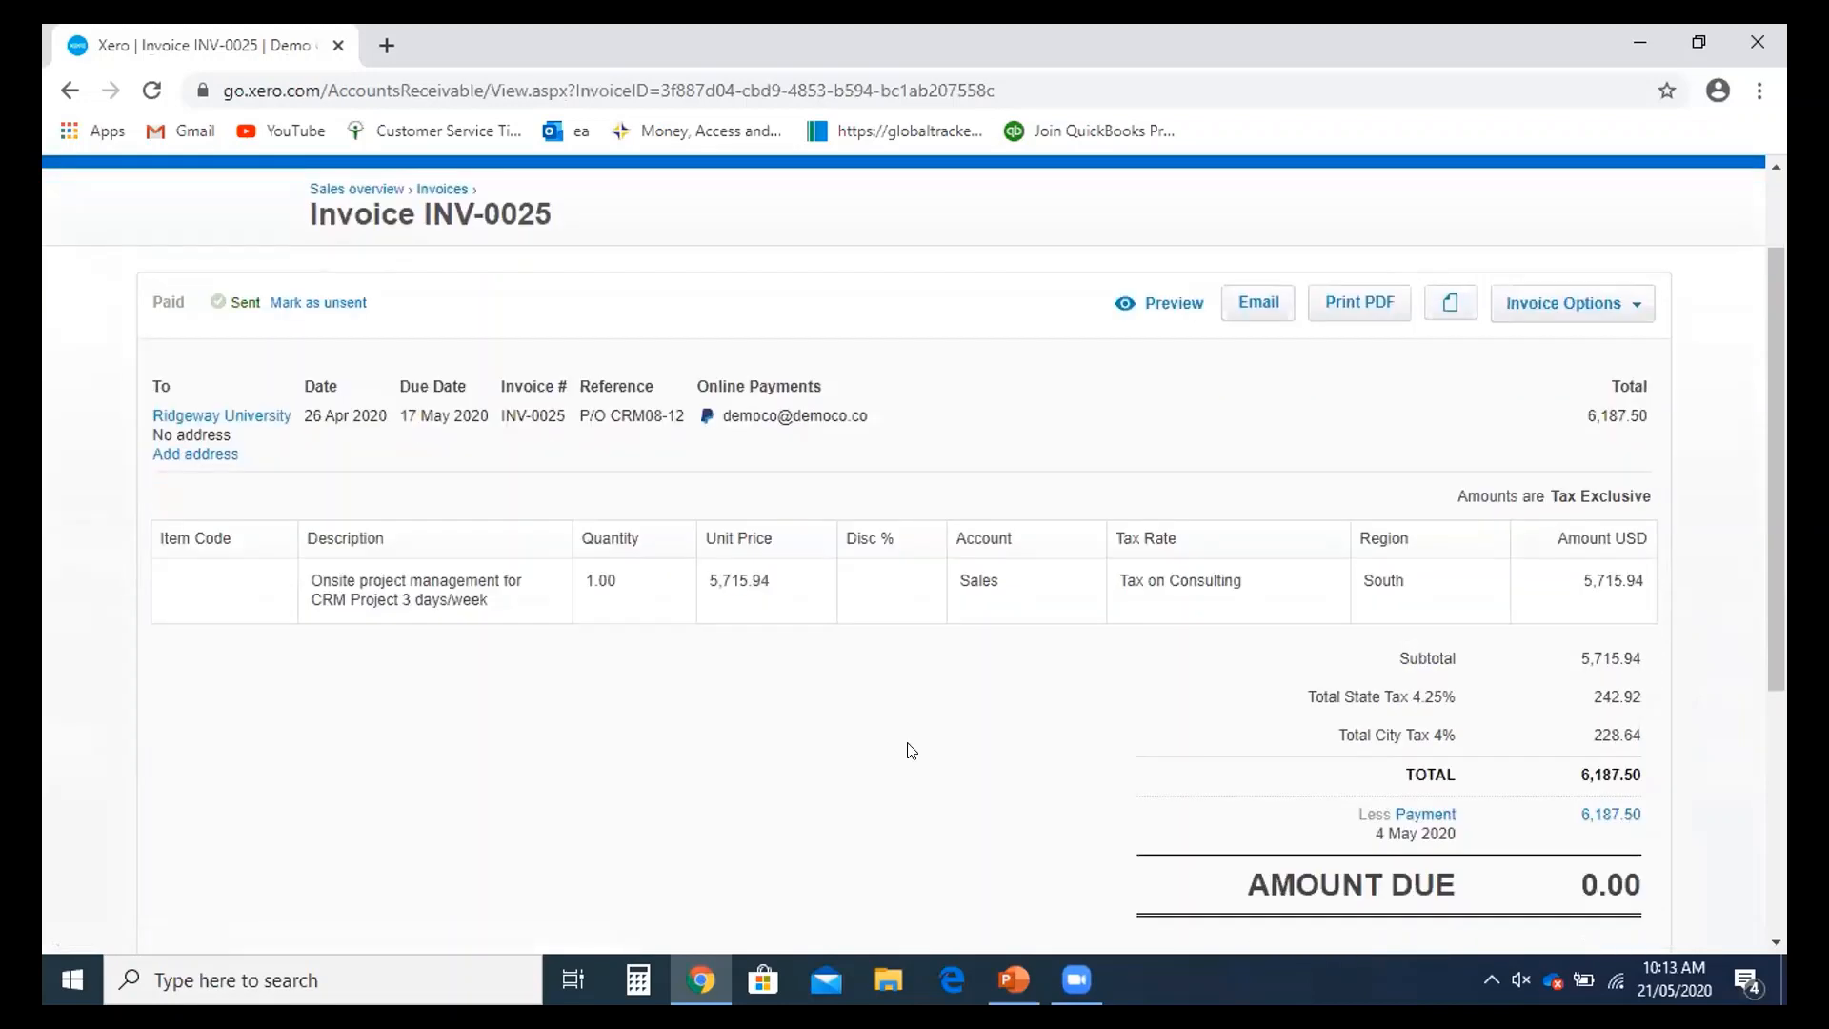
pyautogui.scroll(-1, 912, 750)
pyautogui.scroll(1, 912, 750)
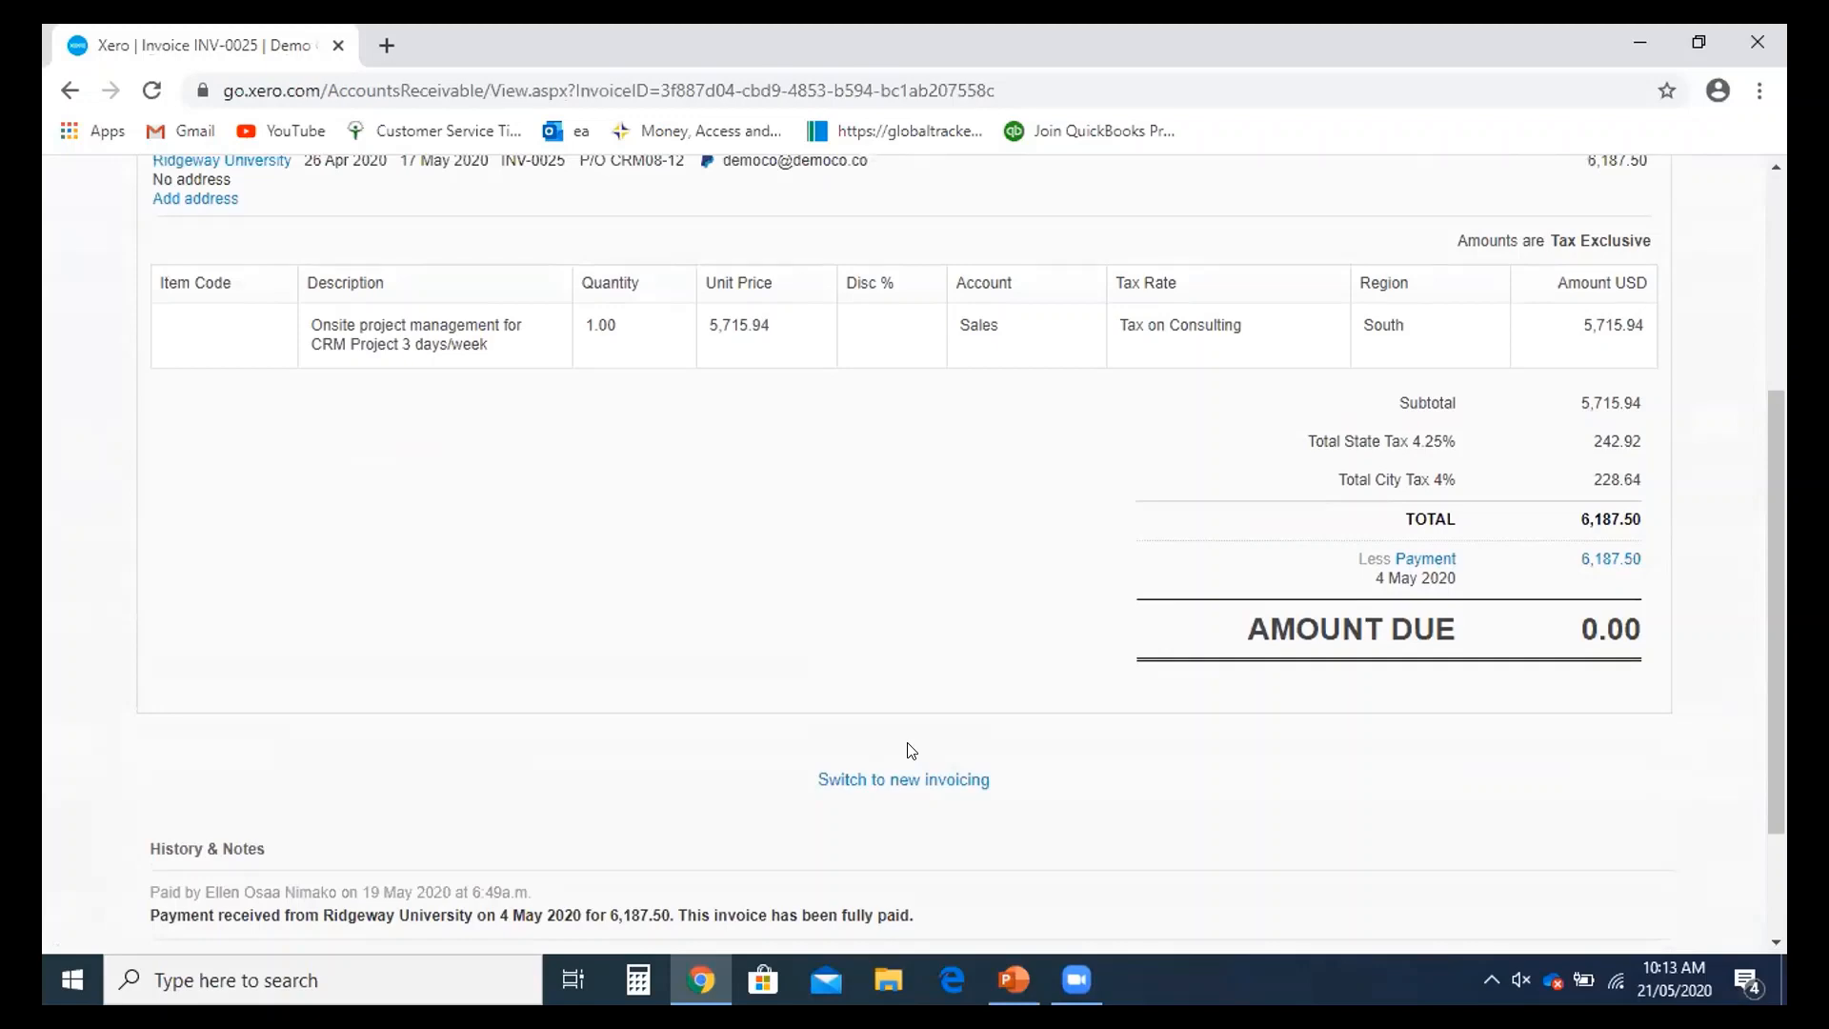
pyautogui.scroll(4, 912, 751)
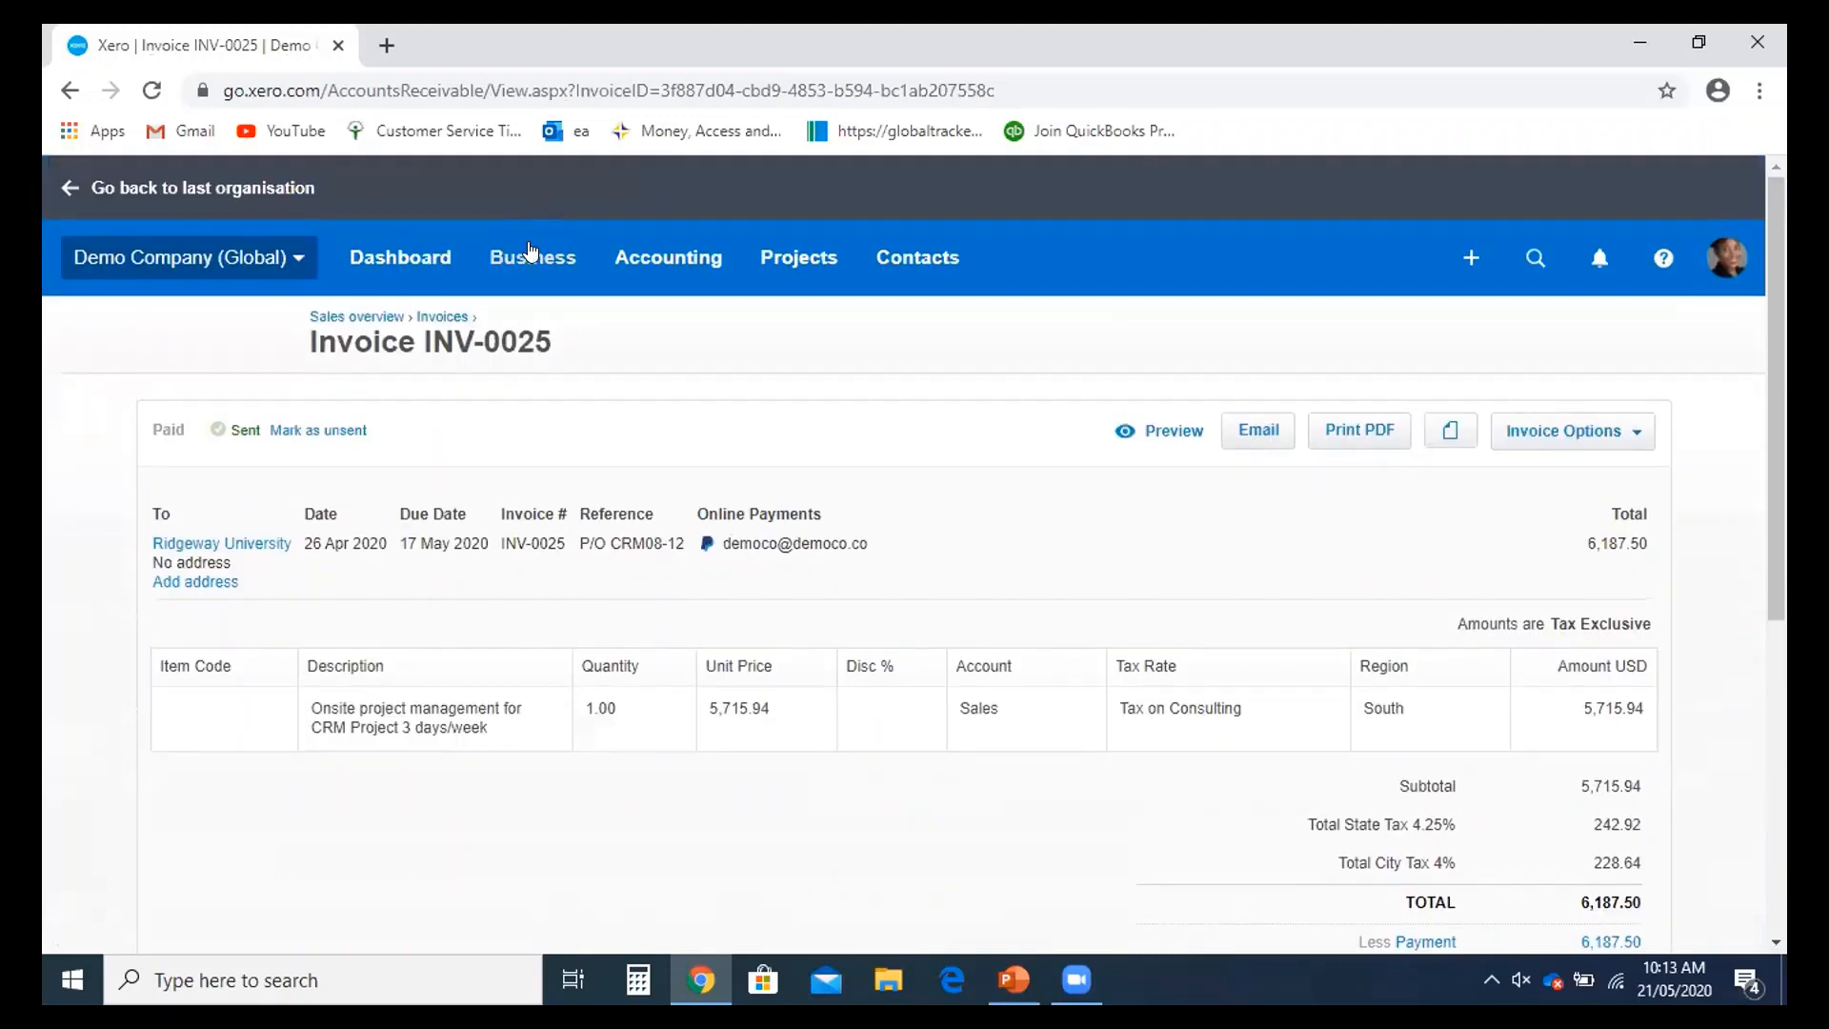
pyautogui.scroll(-4, 628, 477)
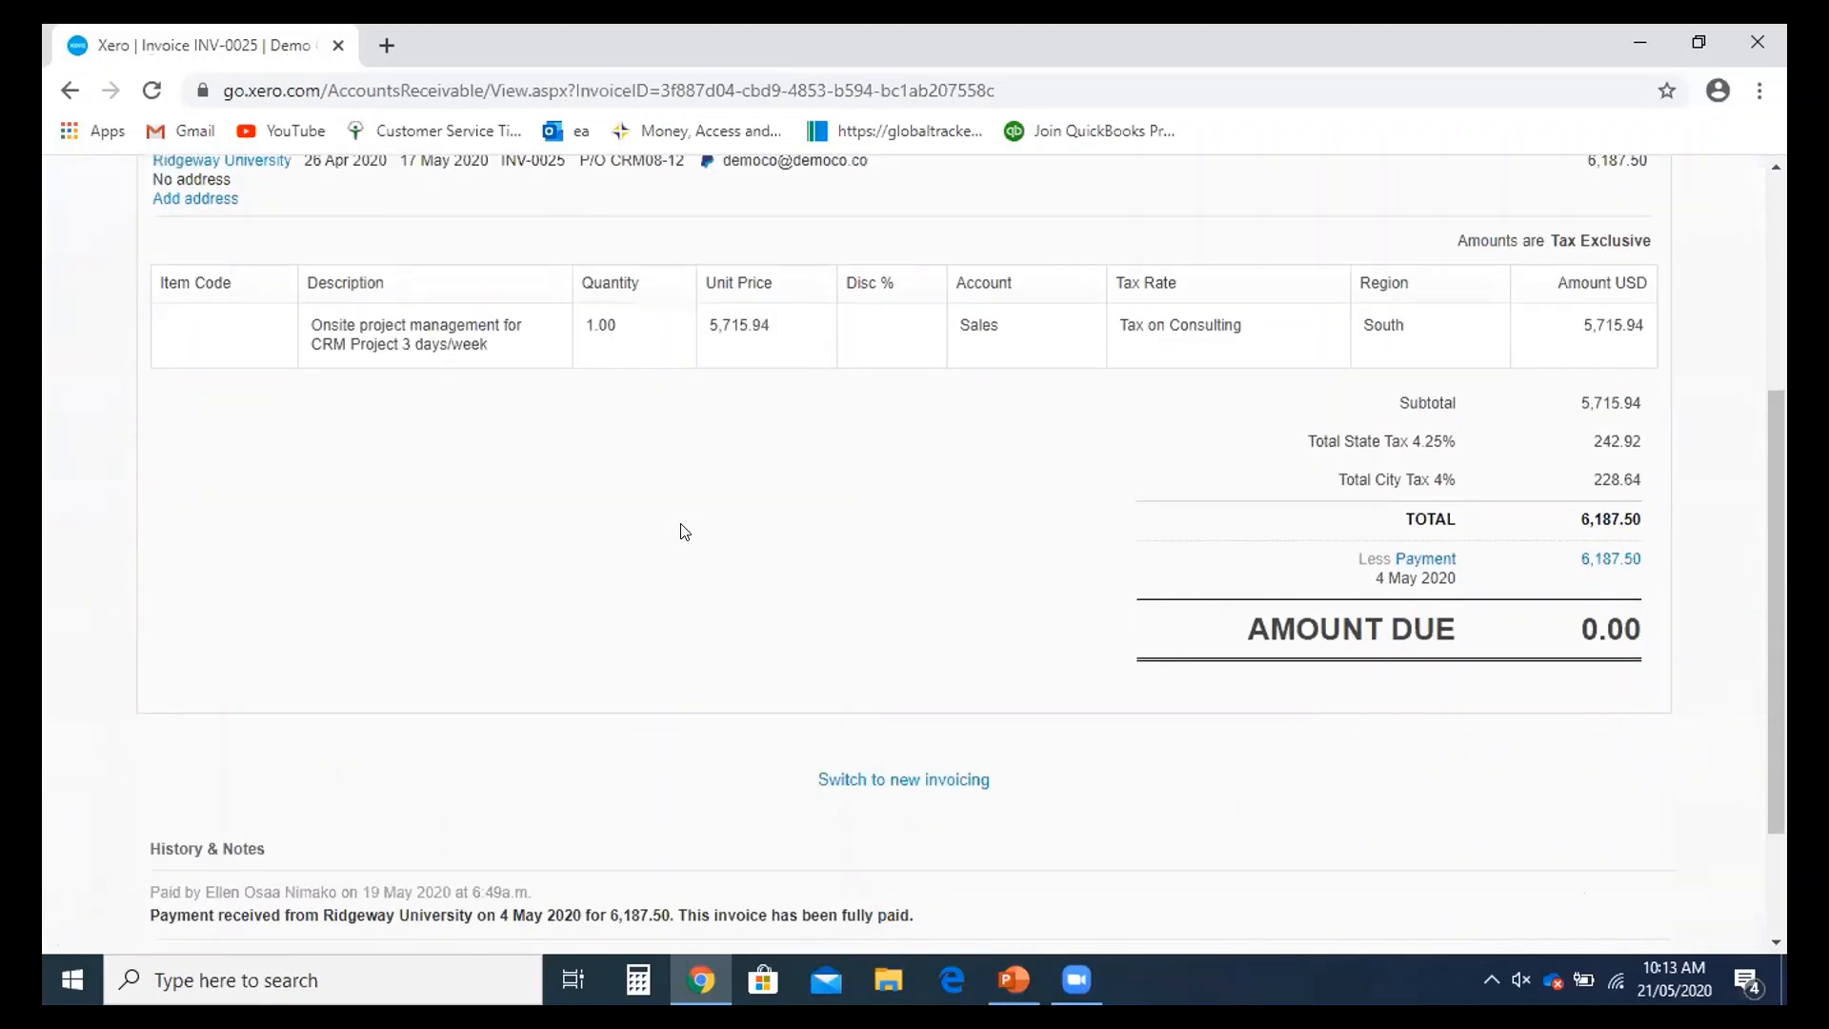
pyautogui.scroll(1, 1176, 604)
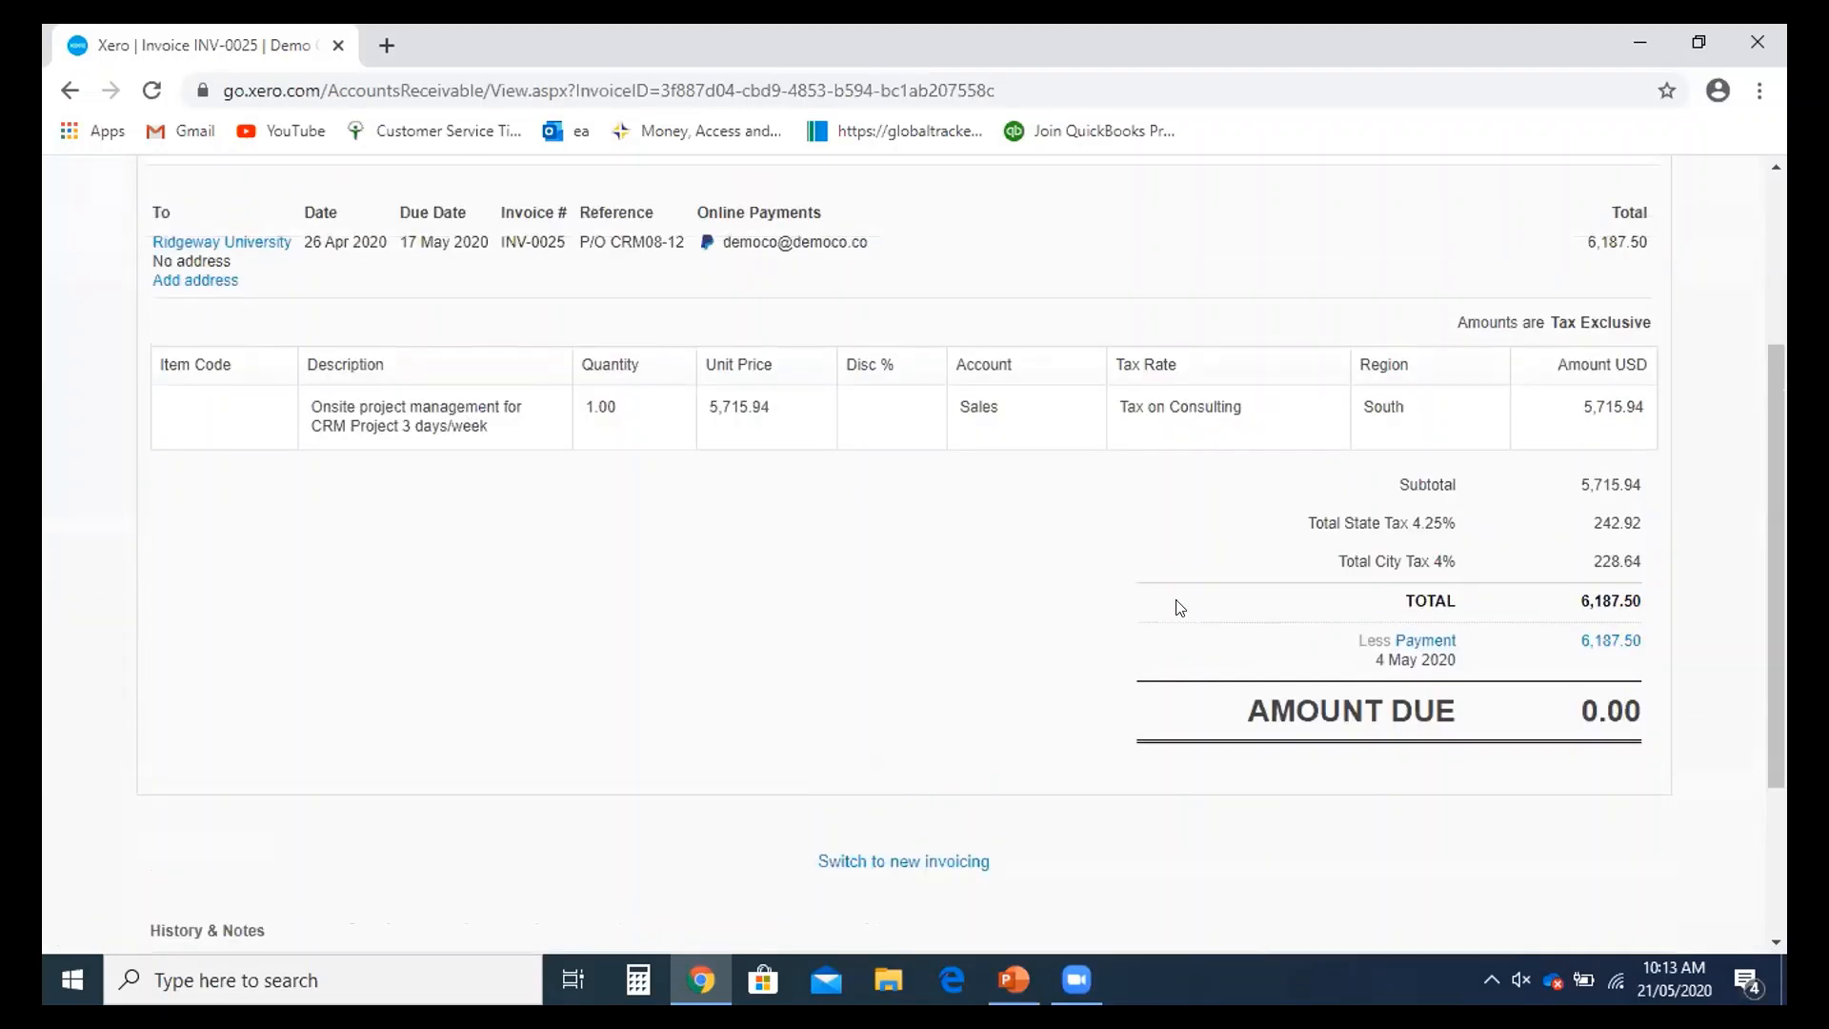
# - Reverse INV-0025's 6,187.50 payment with Remove & Redo and reload the invoice to show Awaiting Payment
pyautogui.rightClick(1426, 686)
pyautogui.click(1492, 698)
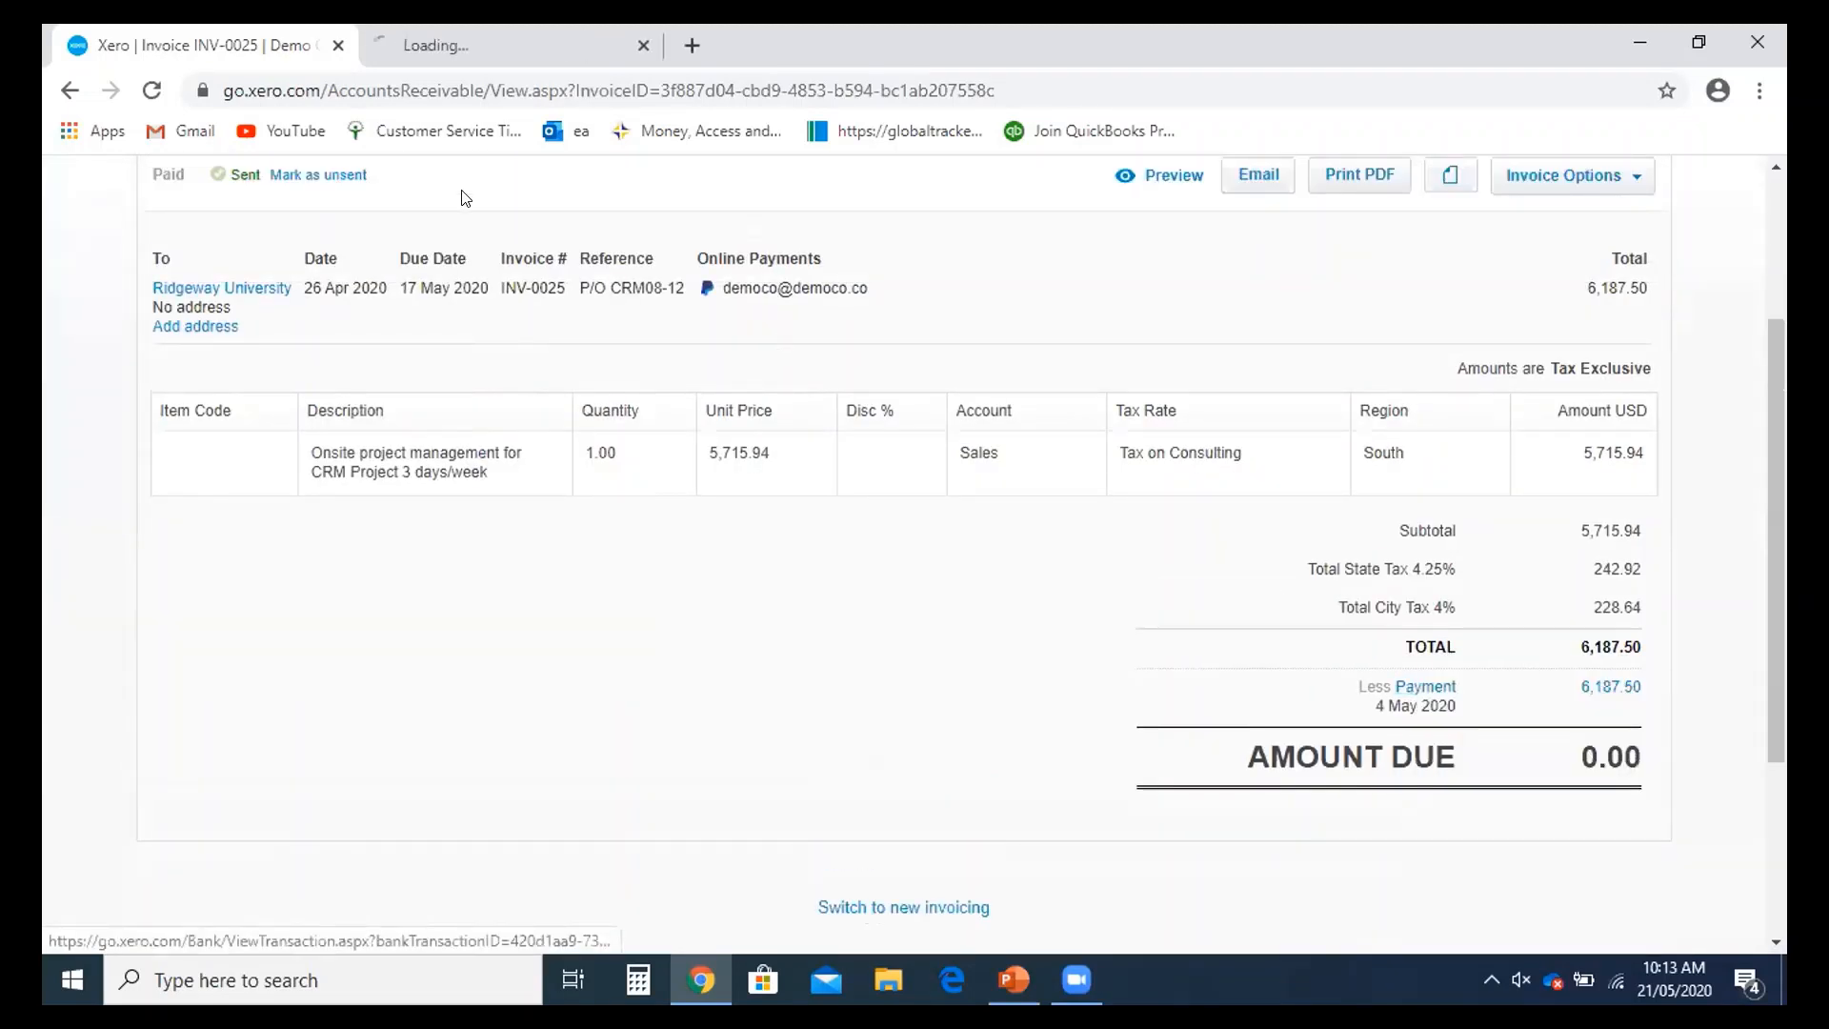
pyautogui.hotkey('ctrl', 'Tab')
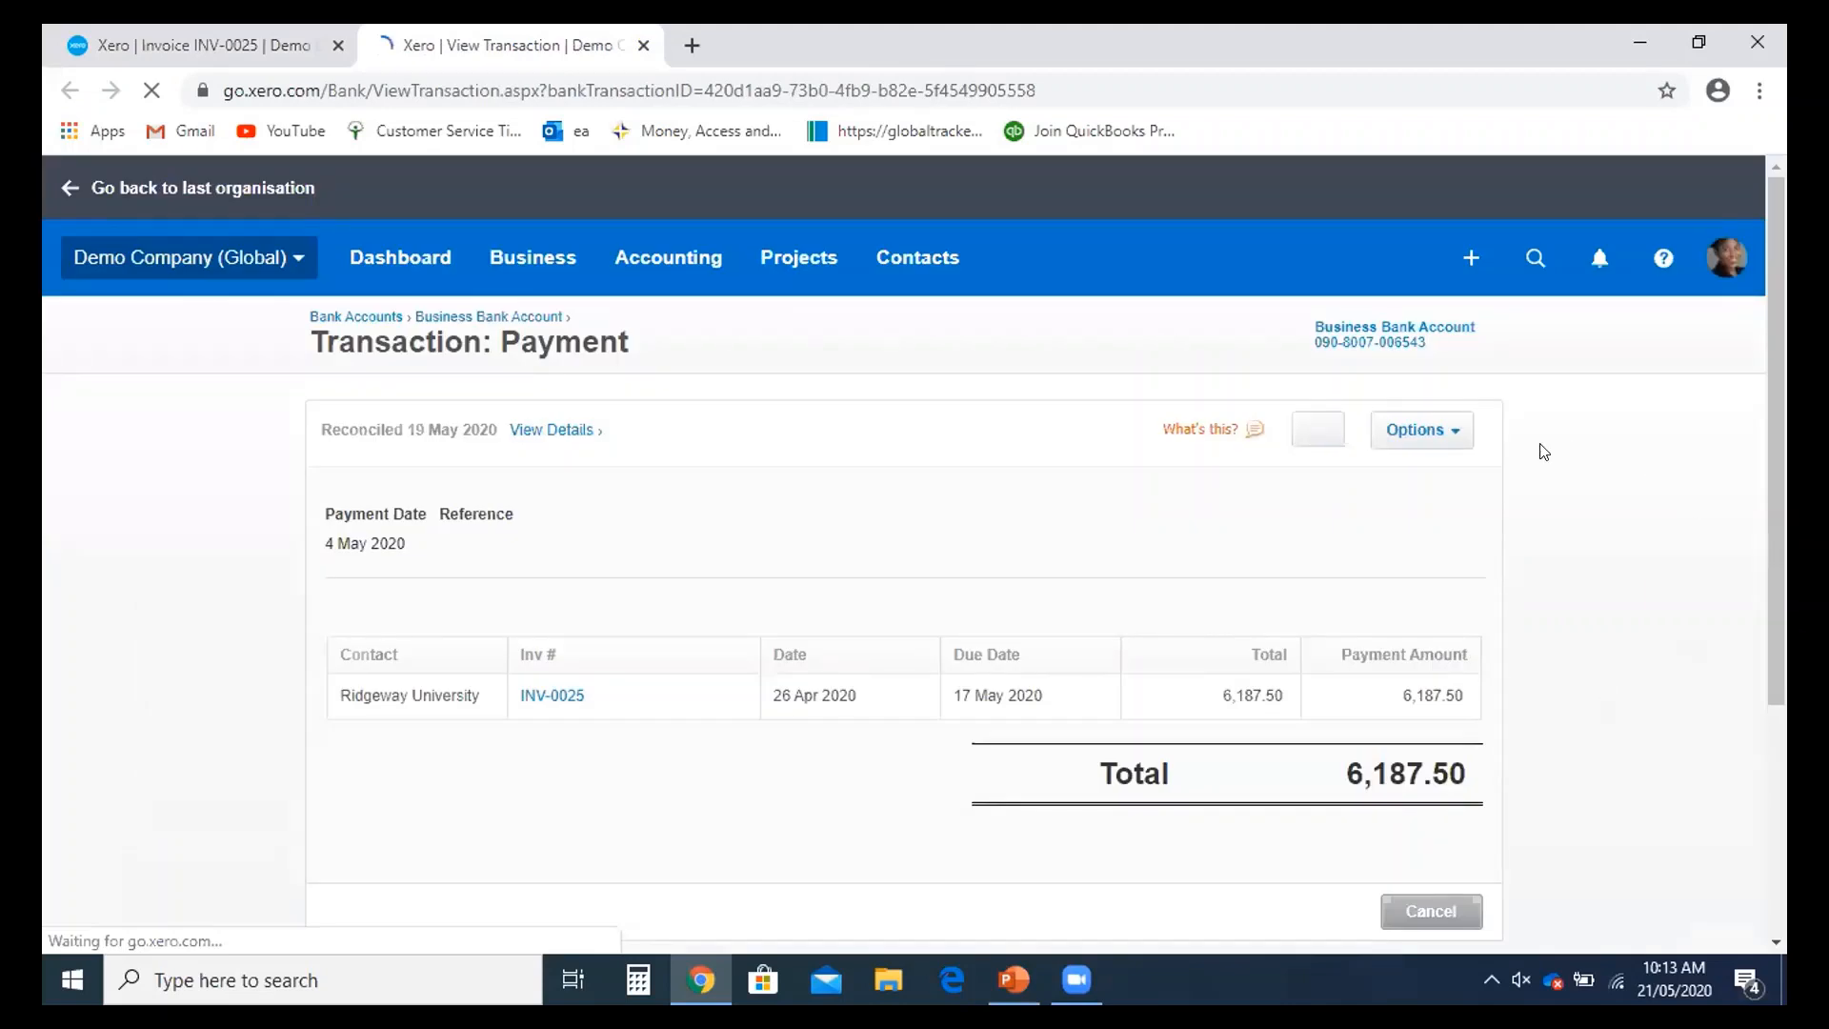
pyautogui.click(1448, 429)
pyautogui.click(1448, 629)
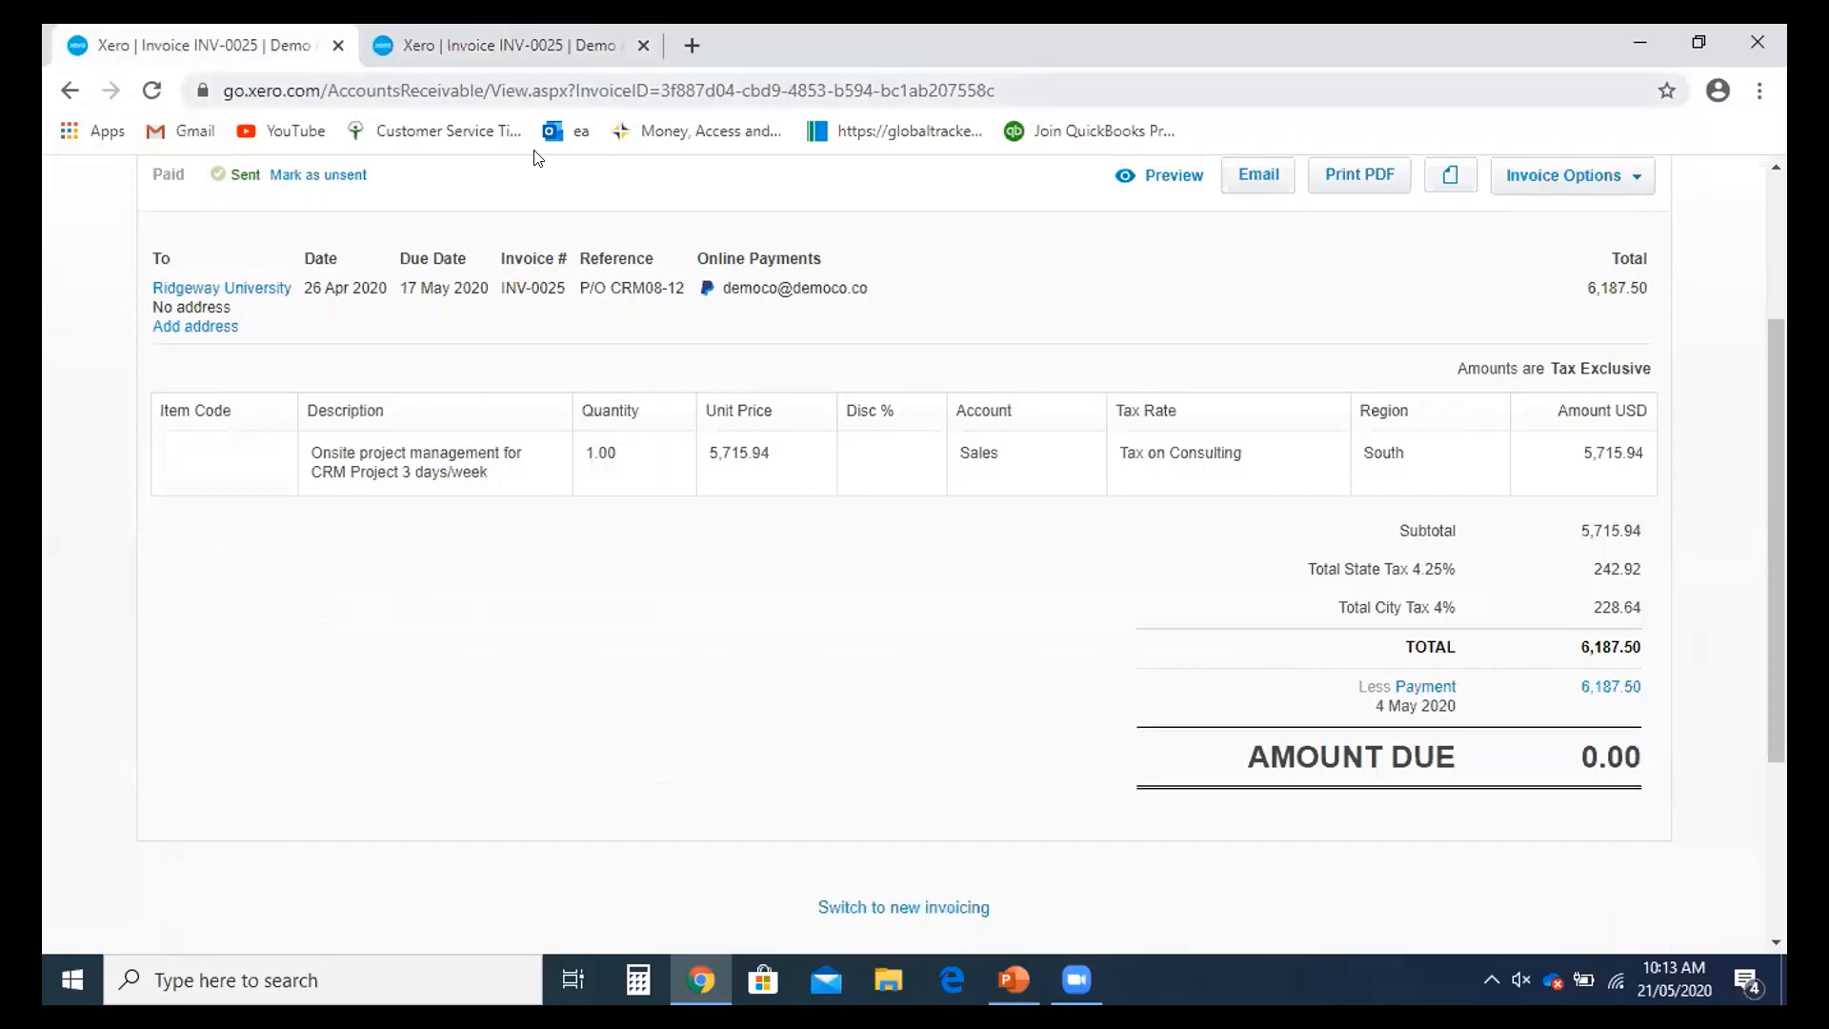
pyautogui.hotkey('ctrl', 'l')
pyautogui.press('Return')
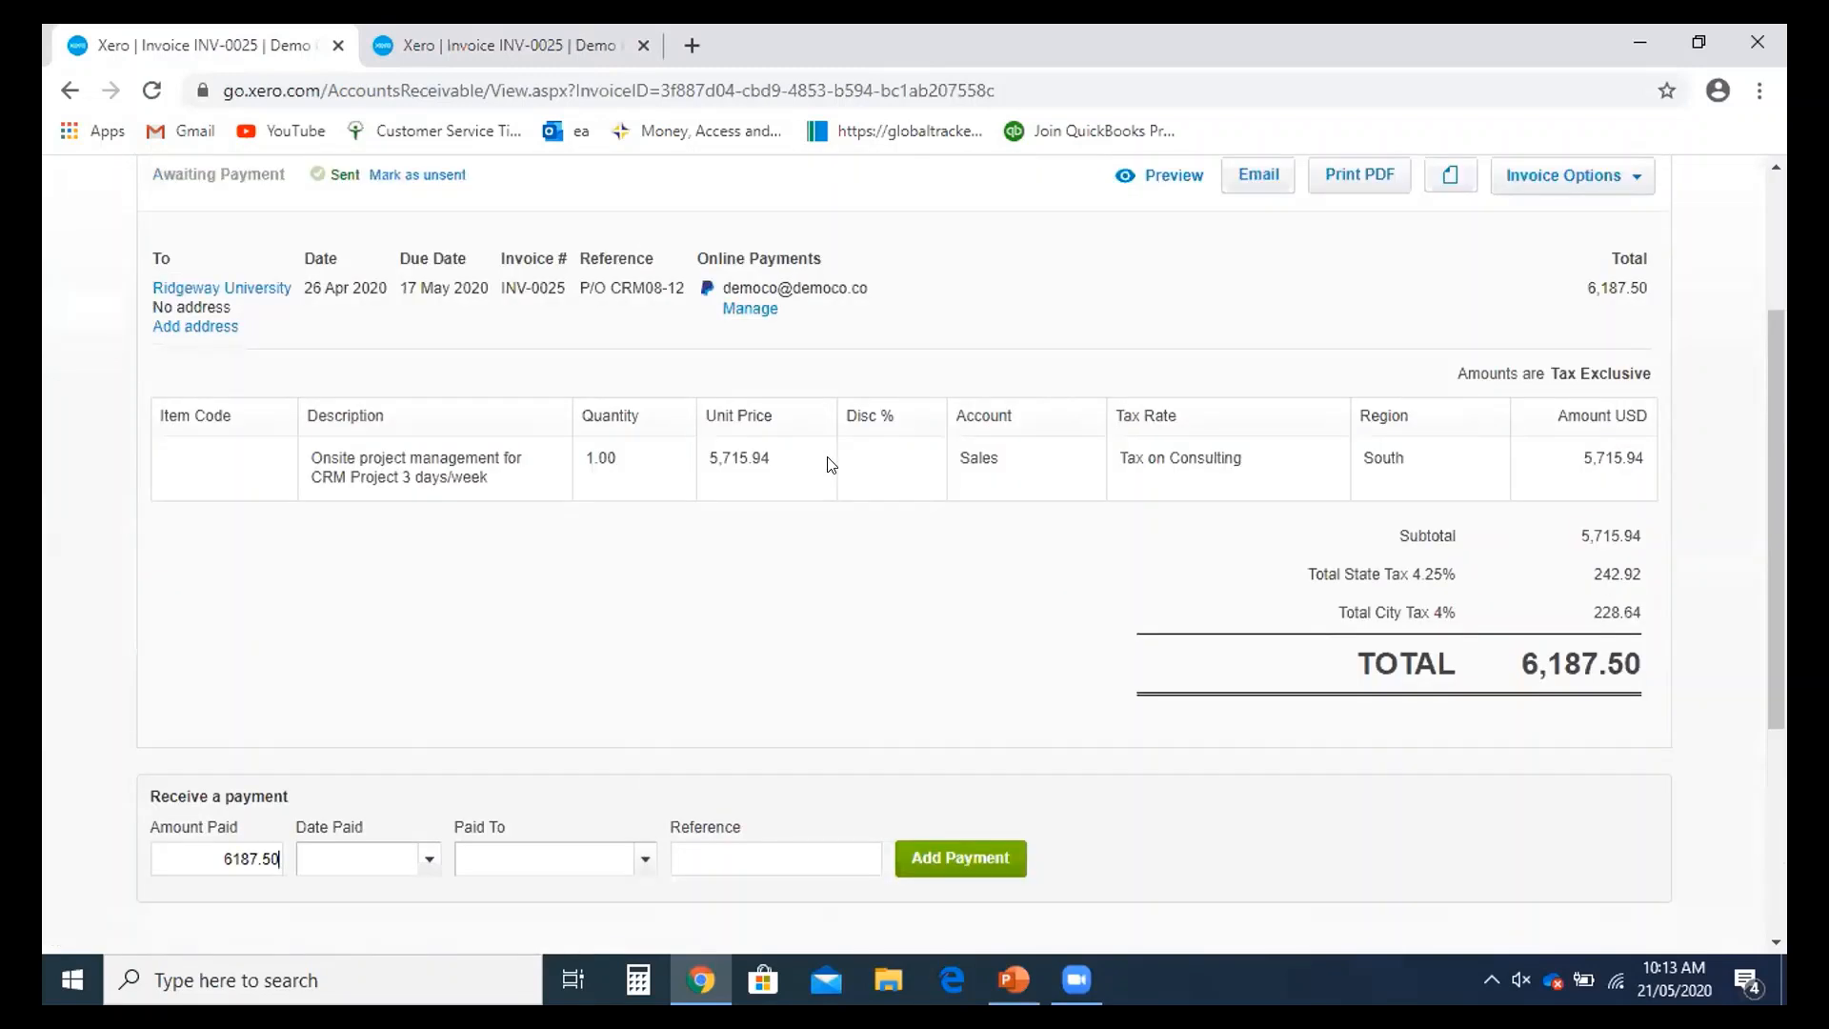
pyautogui.scroll(-3, 1602, 444)
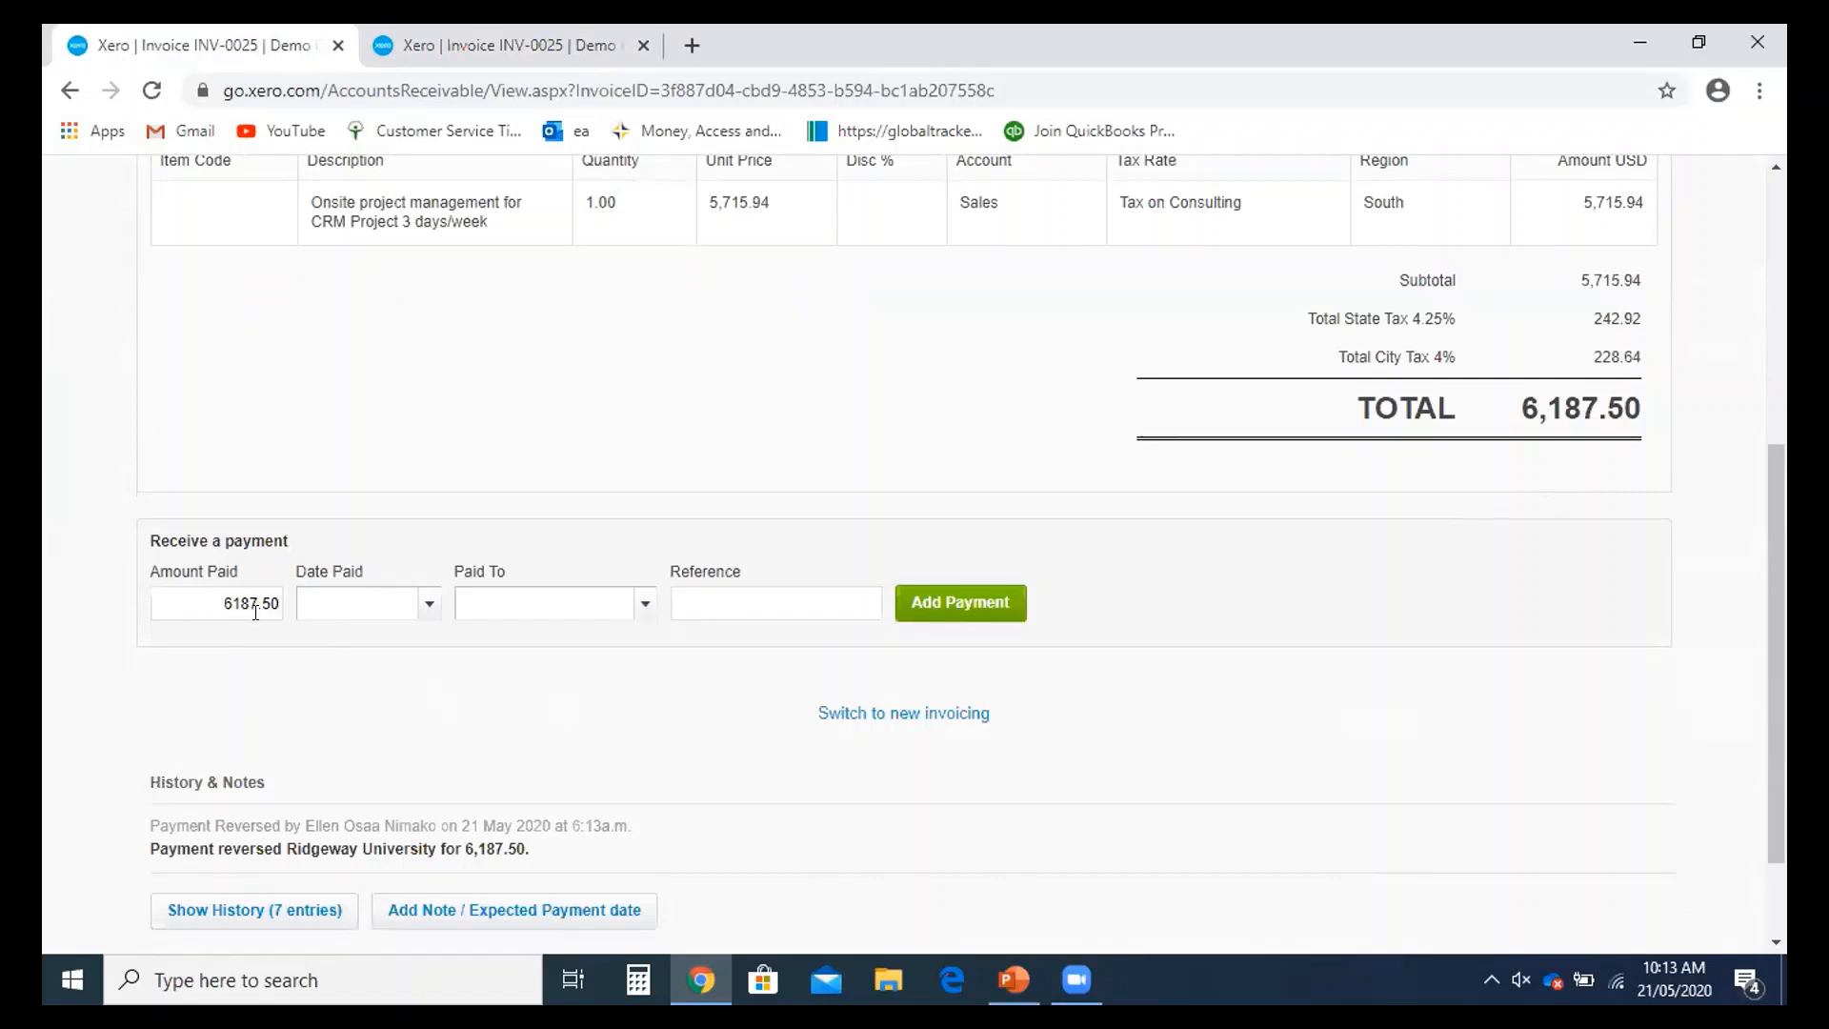
pyautogui.scroll(2, 256, 613)
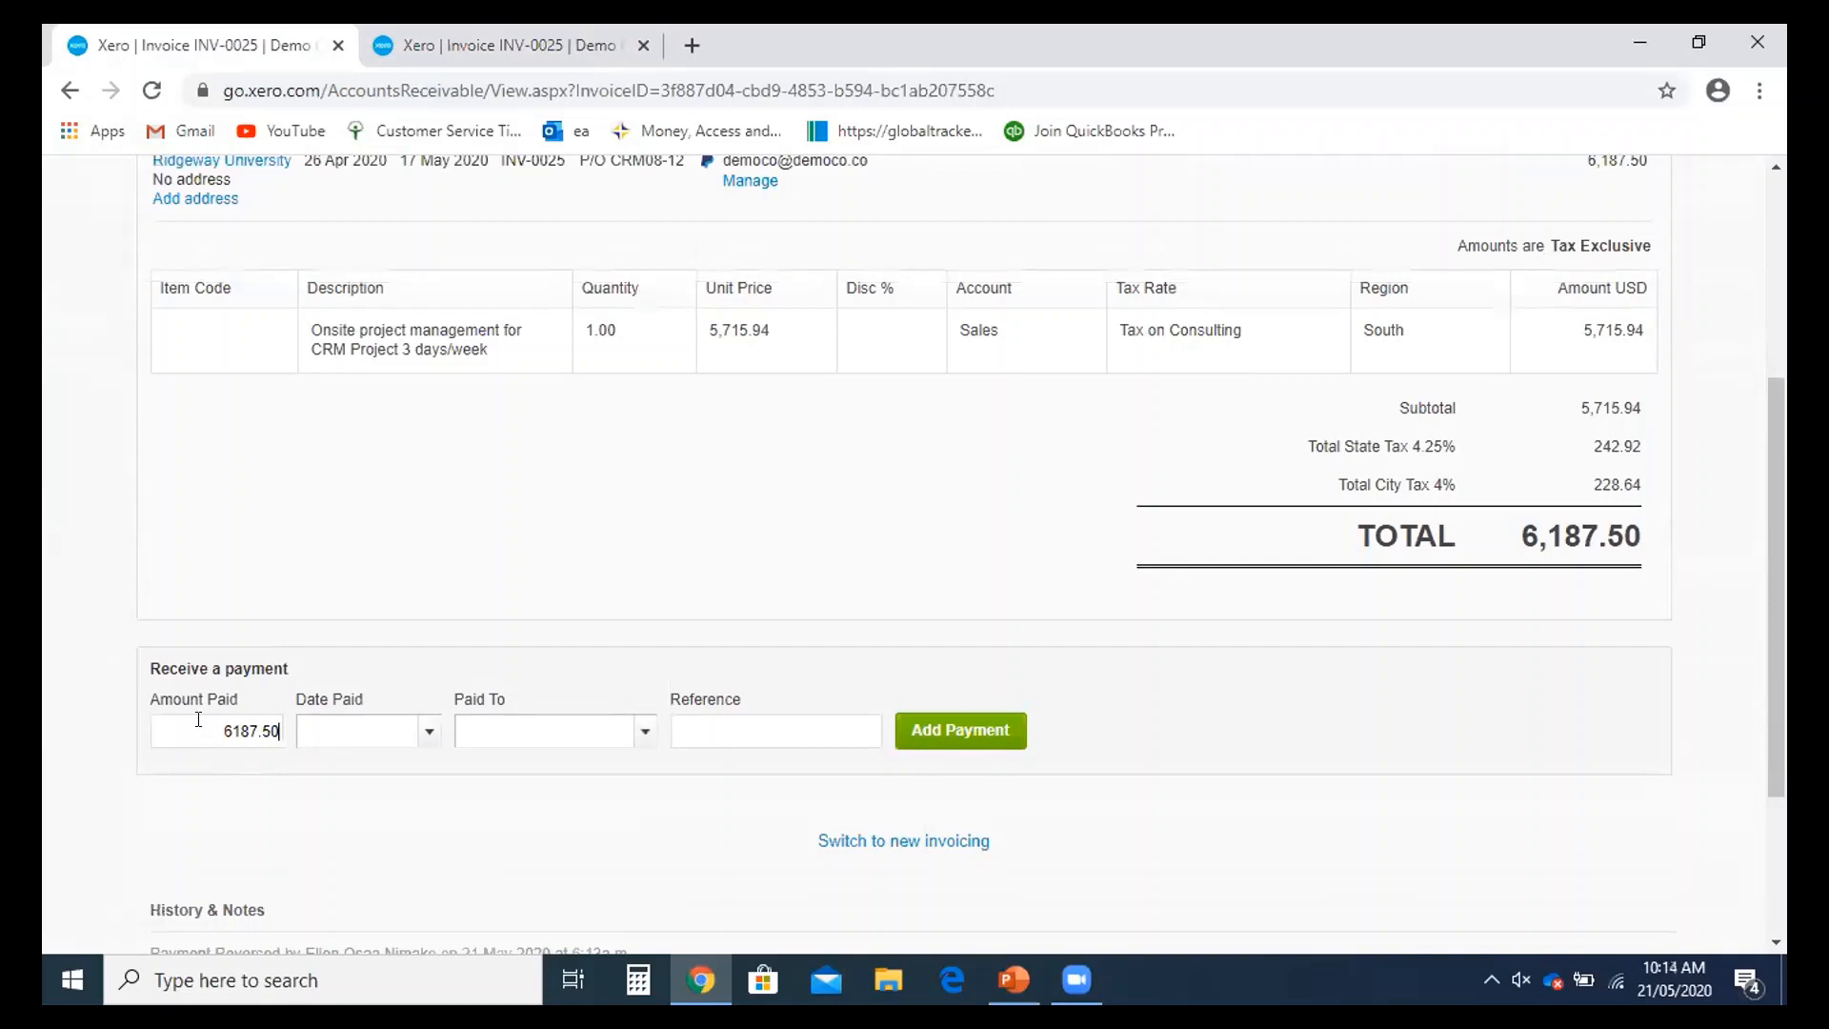
# - Set Date Paid to 5 May 2020 and the paid-to account to 090 Business Bank Account
pyautogui.click(348, 740)
pyautogui.click(427, 733)
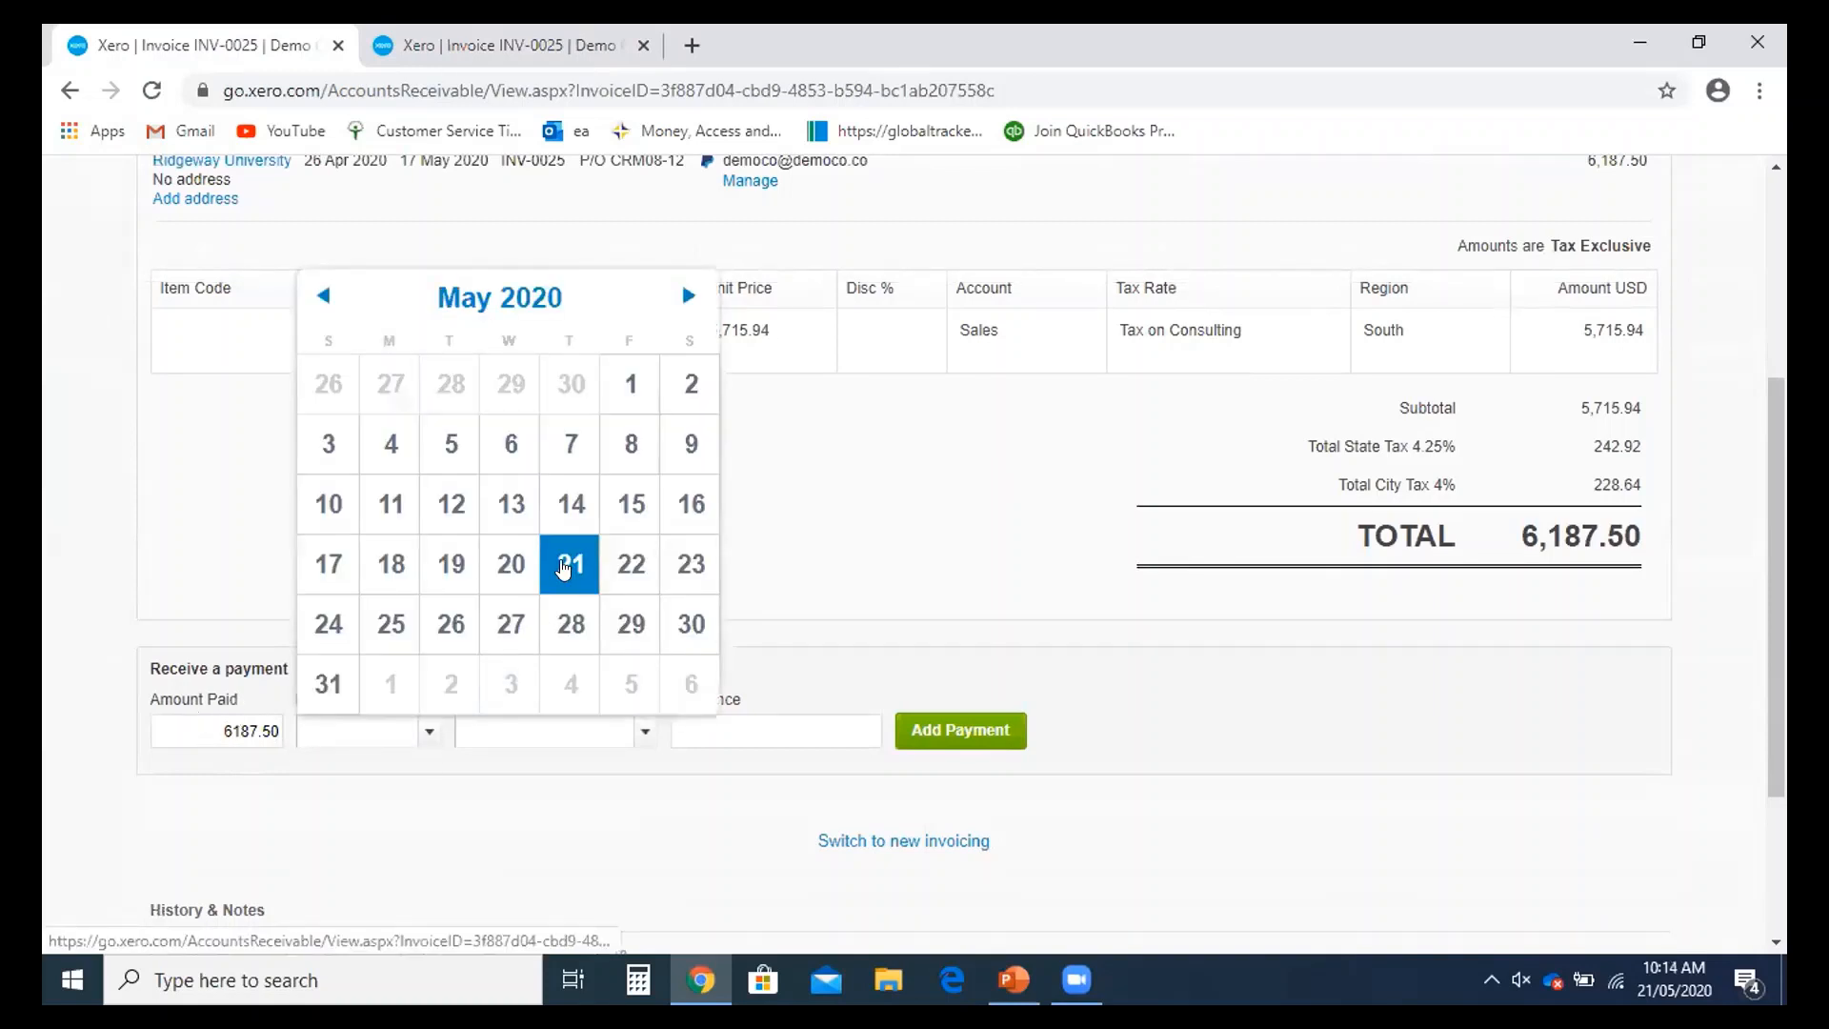
pyautogui.click(461, 448)
pyautogui.scroll(-1, 521, 688)
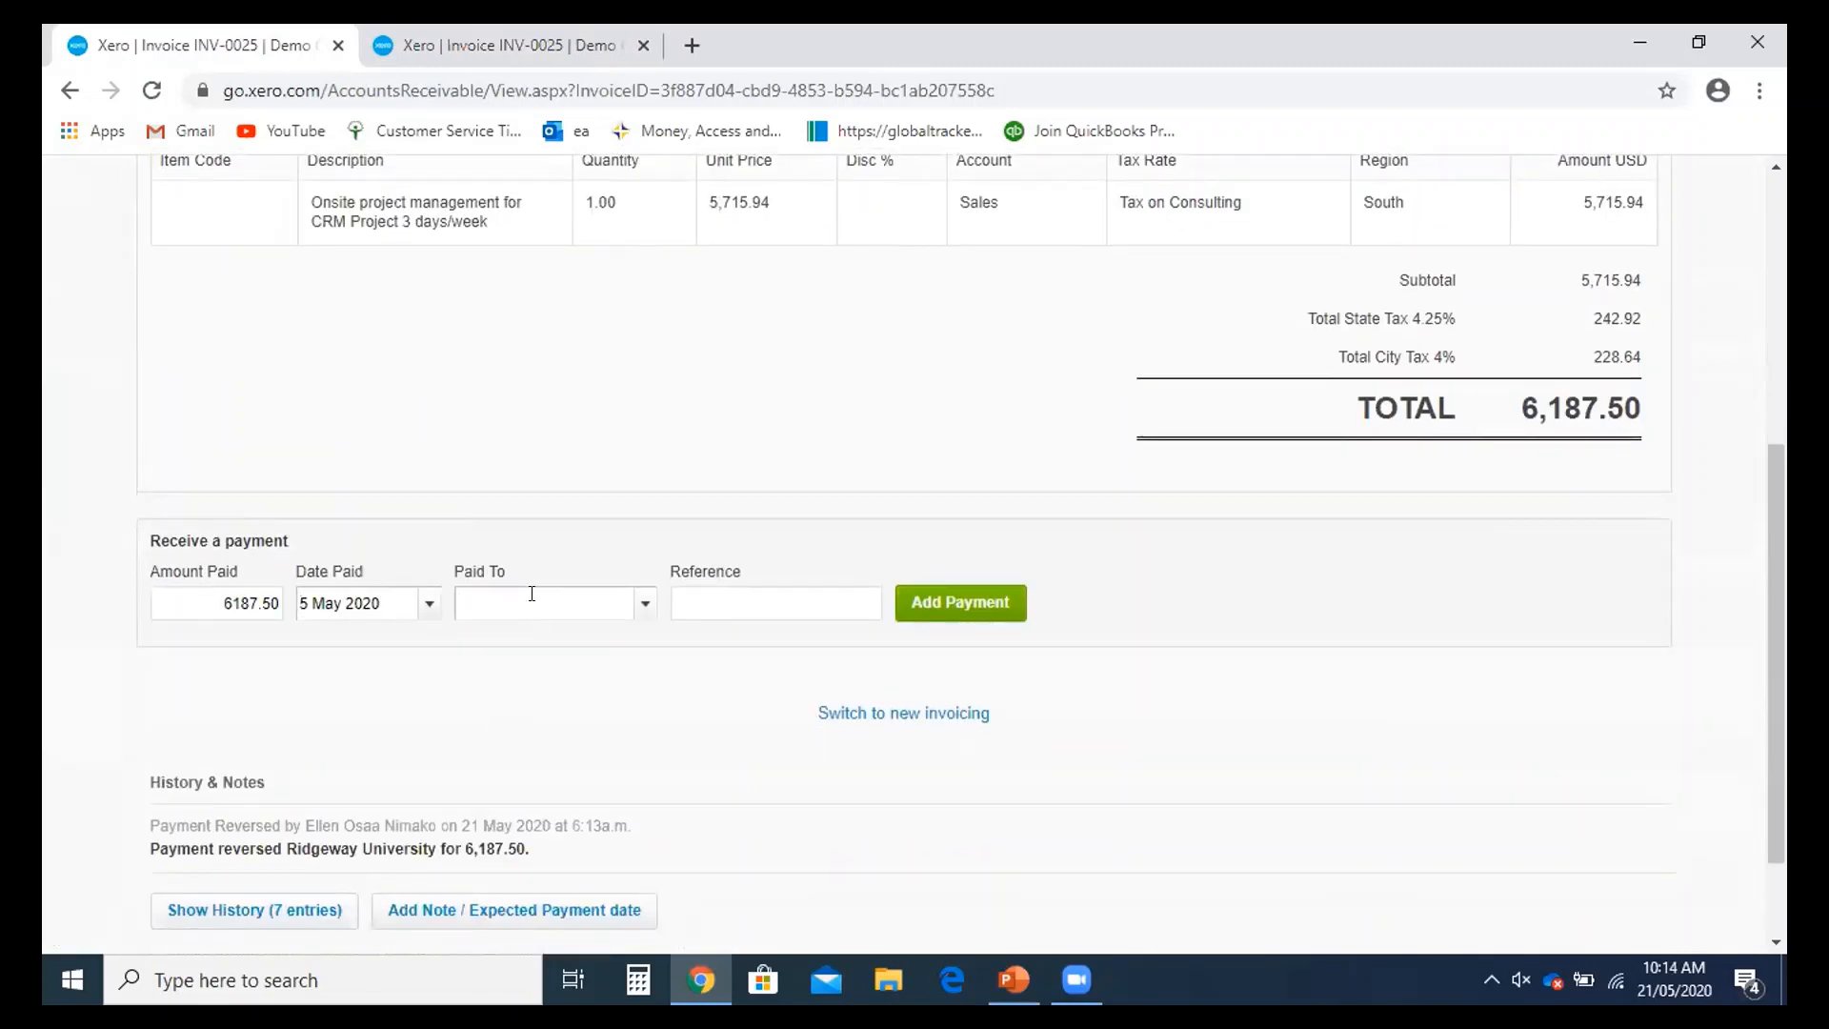
pyautogui.write('bu')
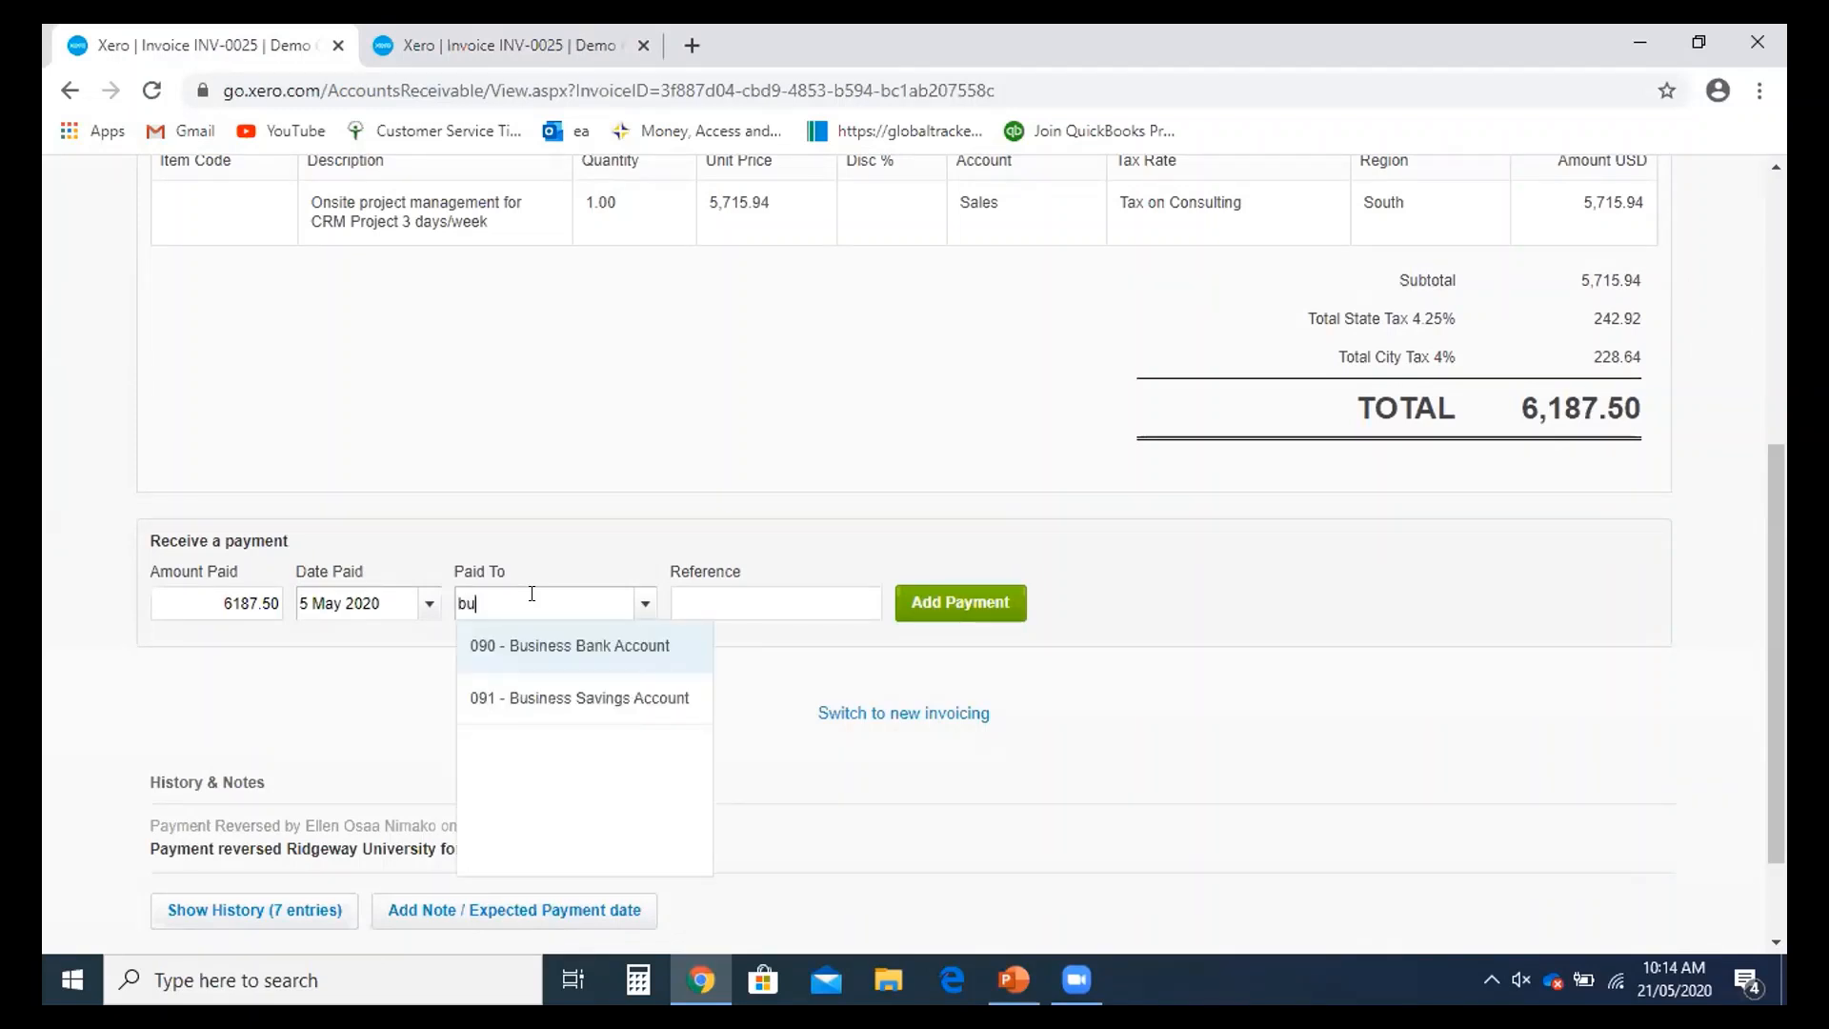
pyautogui.click(570, 645)
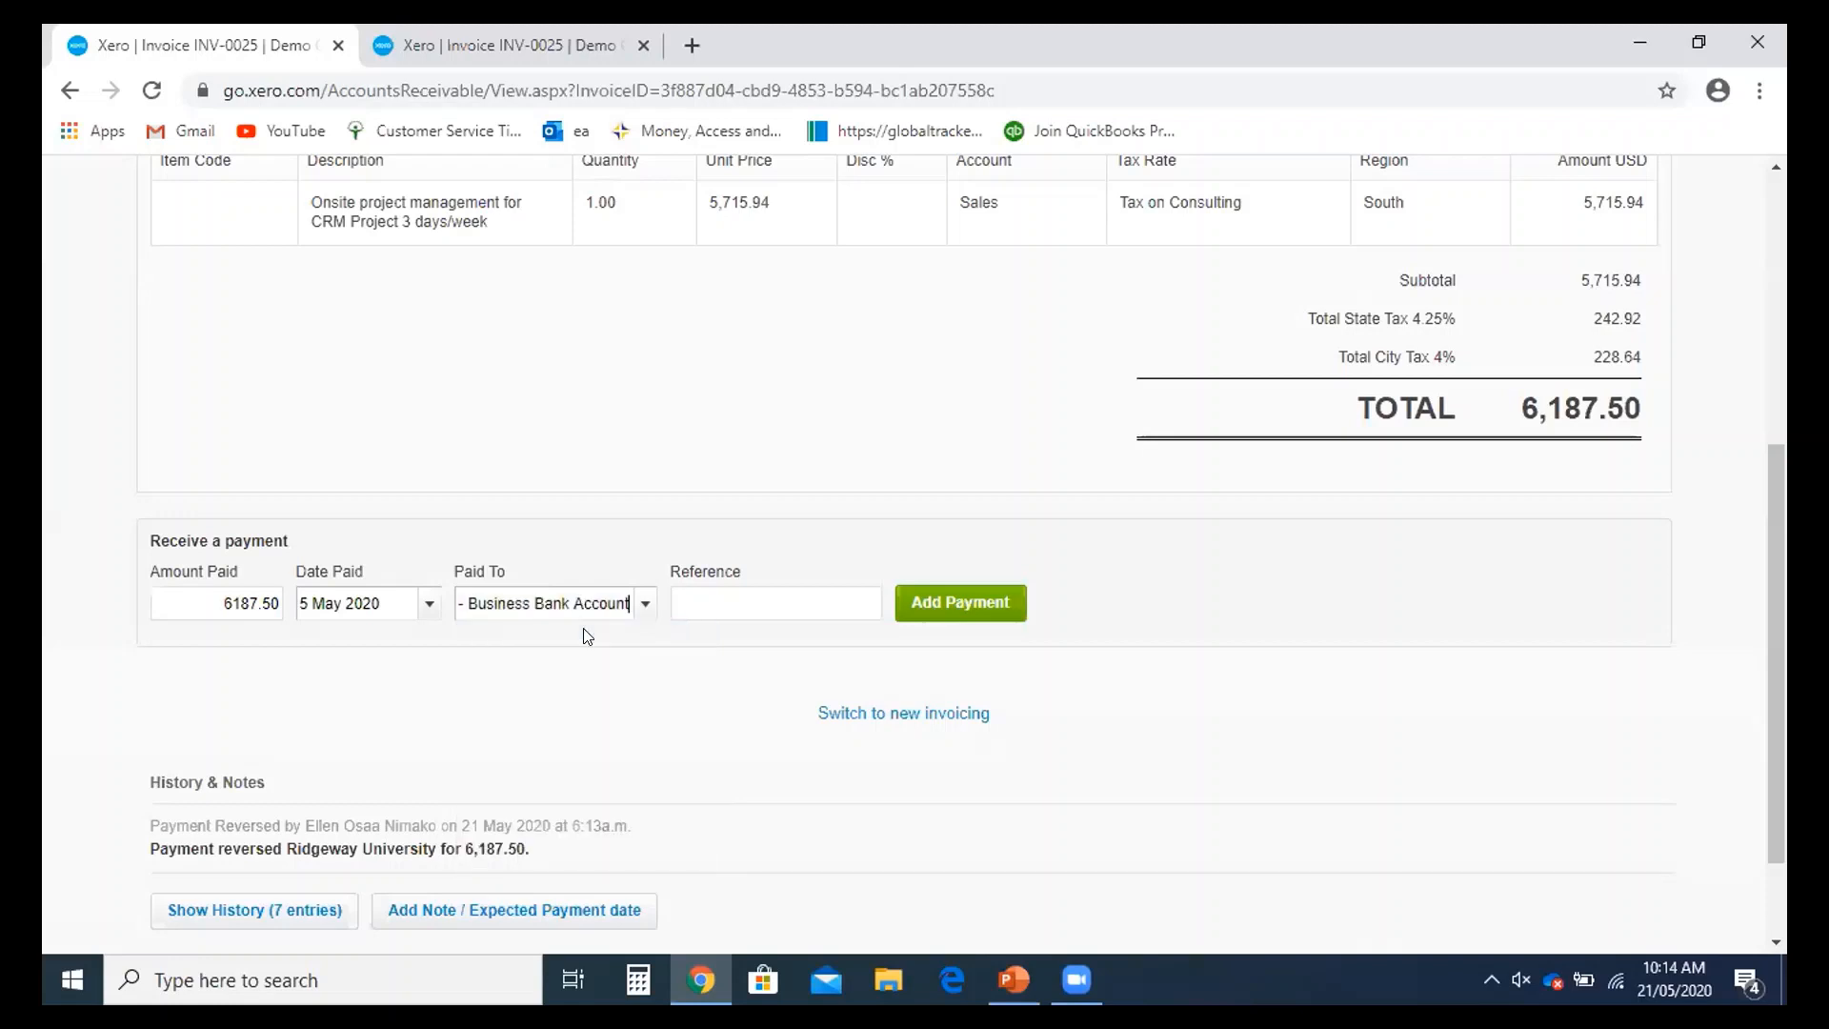
# - Enter INV-0025 as the payment reference and add the 6,187.50 payment to the invoice
pyautogui.click(746, 604)
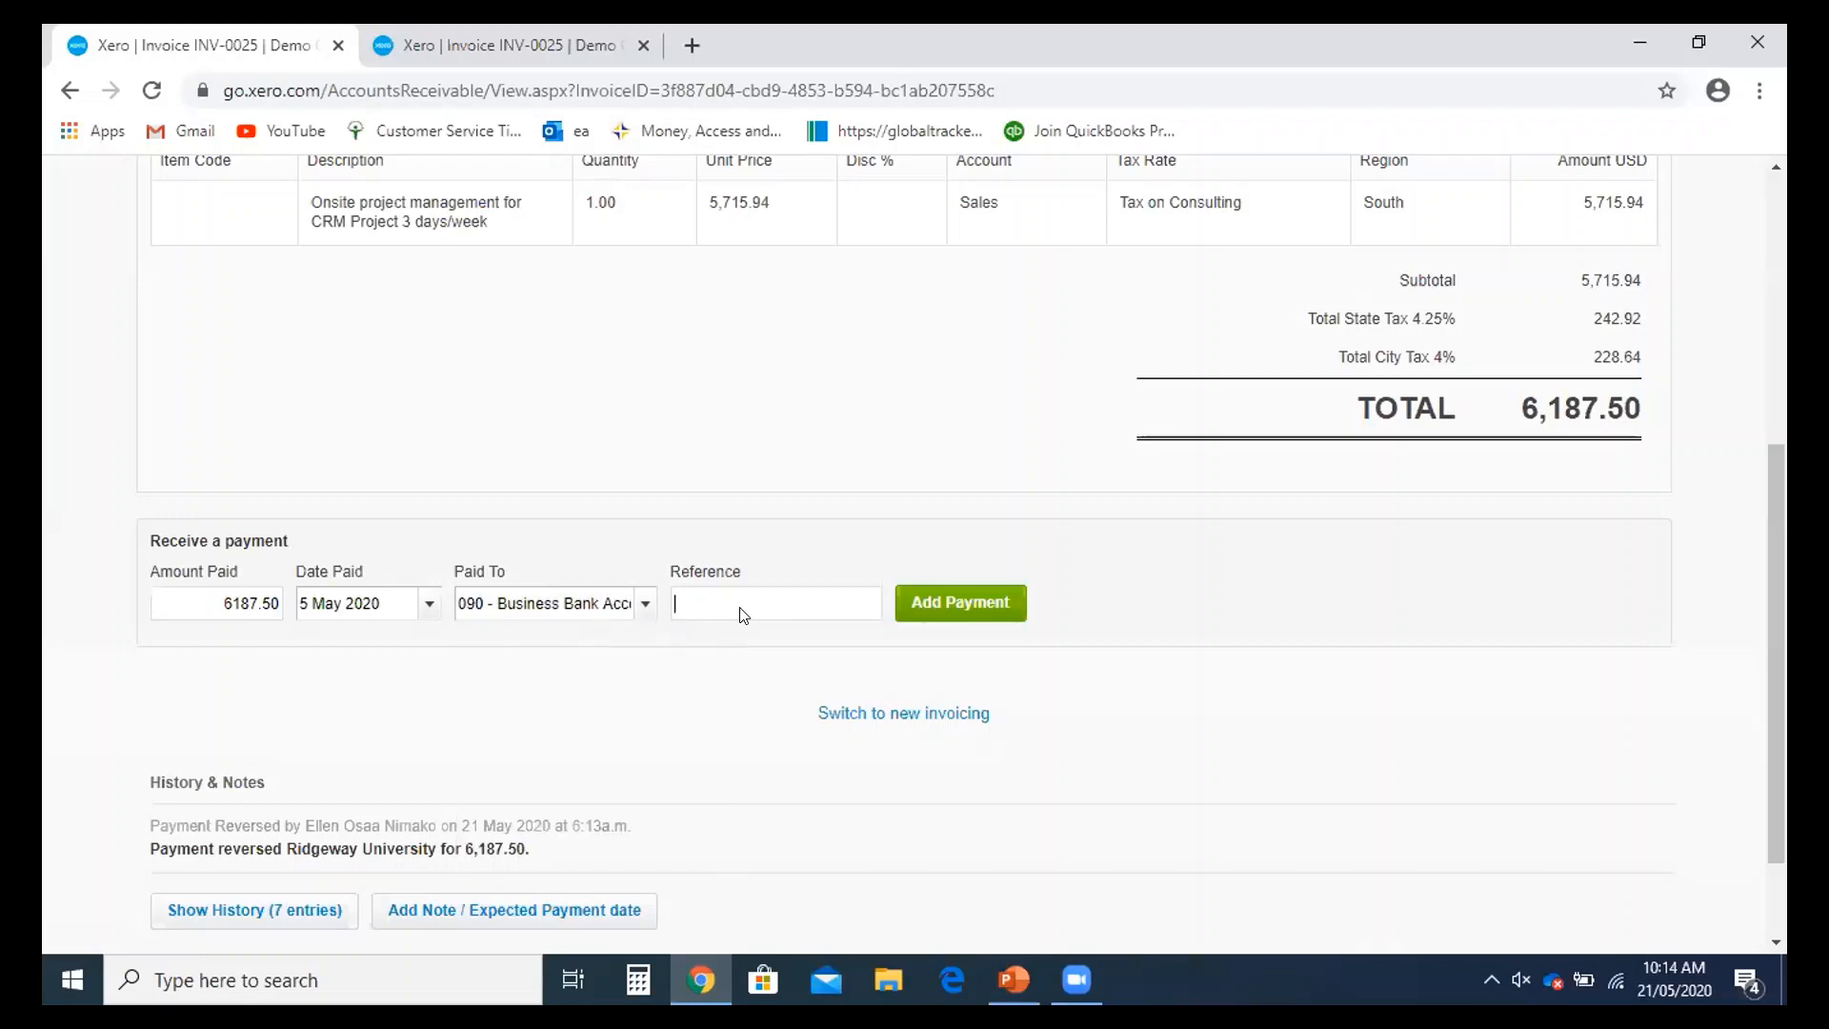
pyautogui.scroll(3, 731, 633)
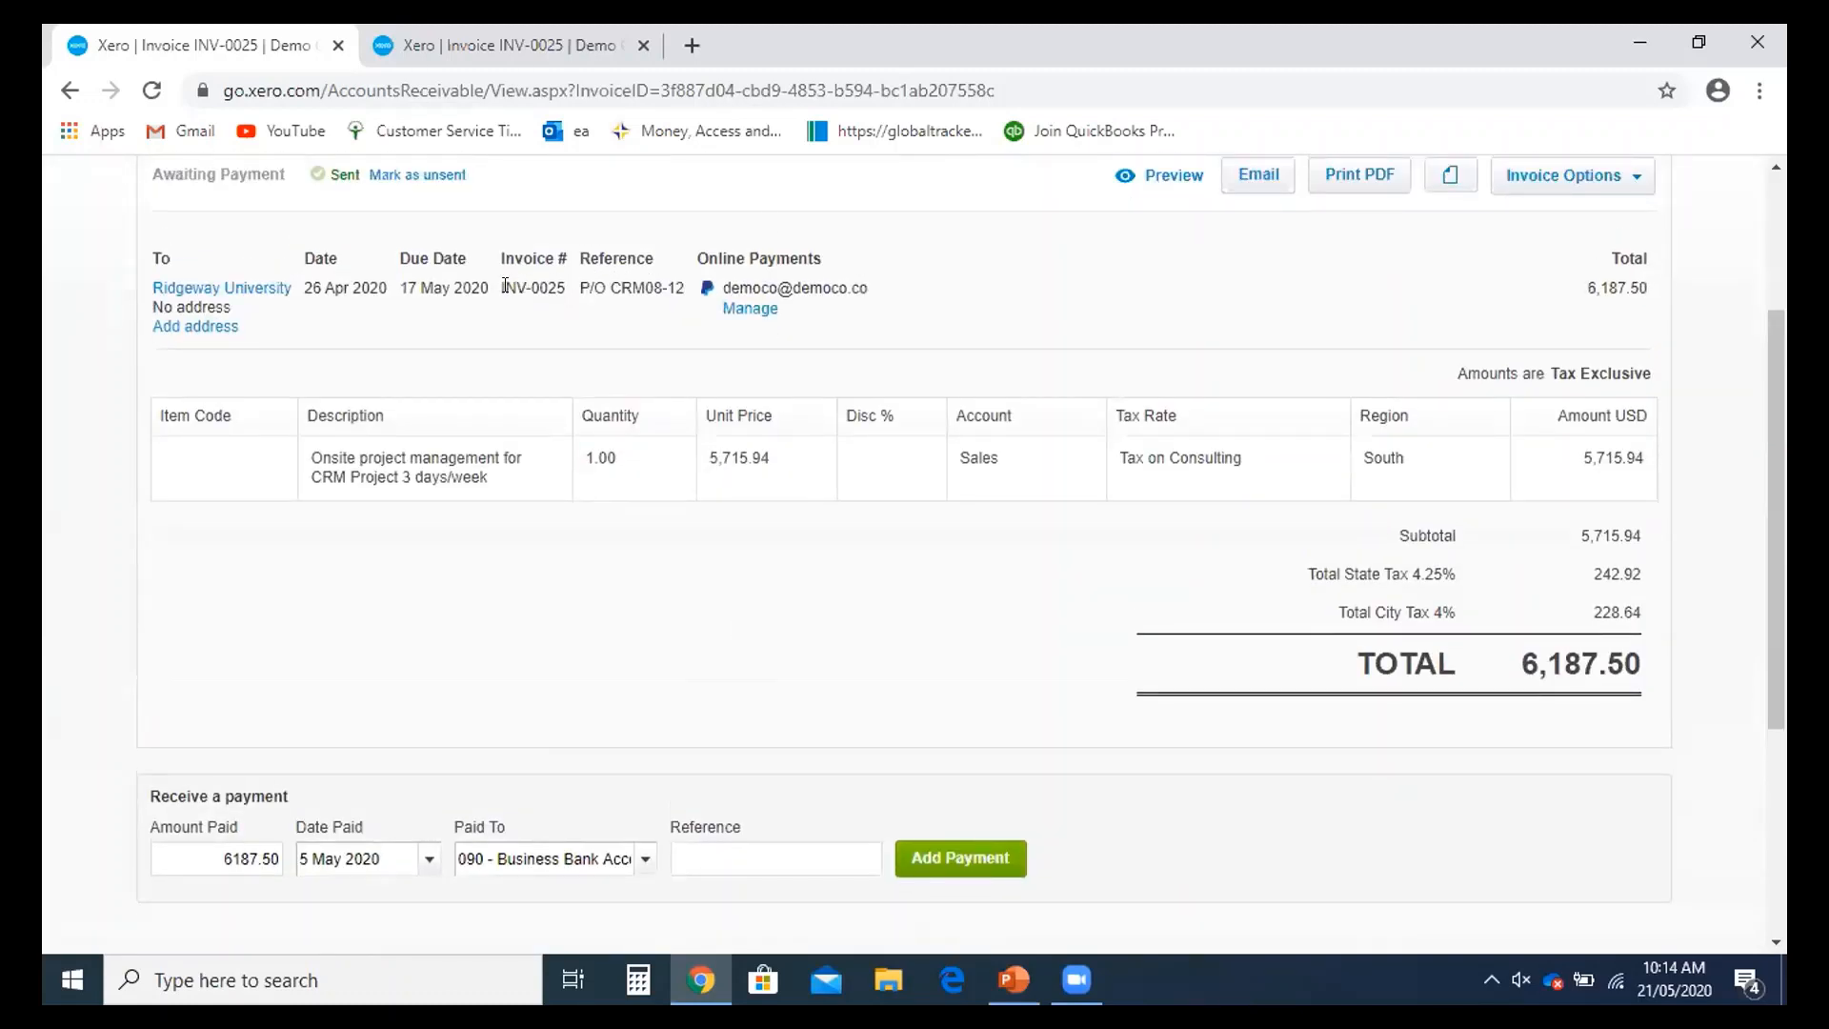
pyautogui.moveTo(505, 286)
pyautogui.mouseDown()
pyautogui.moveTo(608, 294)
pyautogui.moveTo(490, 286)
pyautogui.moveTo(505, 285)
pyautogui.mouseUp()
pyautogui.hotkey('ctrl', 'c')
pyautogui.click(529, 282)
pyautogui.click(554, 287)
pyautogui.click(692, 858)
pyautogui.hotkey('ctrl', 'v')
pyautogui.click(673, 858)
pyautogui.write('I')
pyautogui.scroll(-1, 948, 891)
pyautogui.click(951, 748)
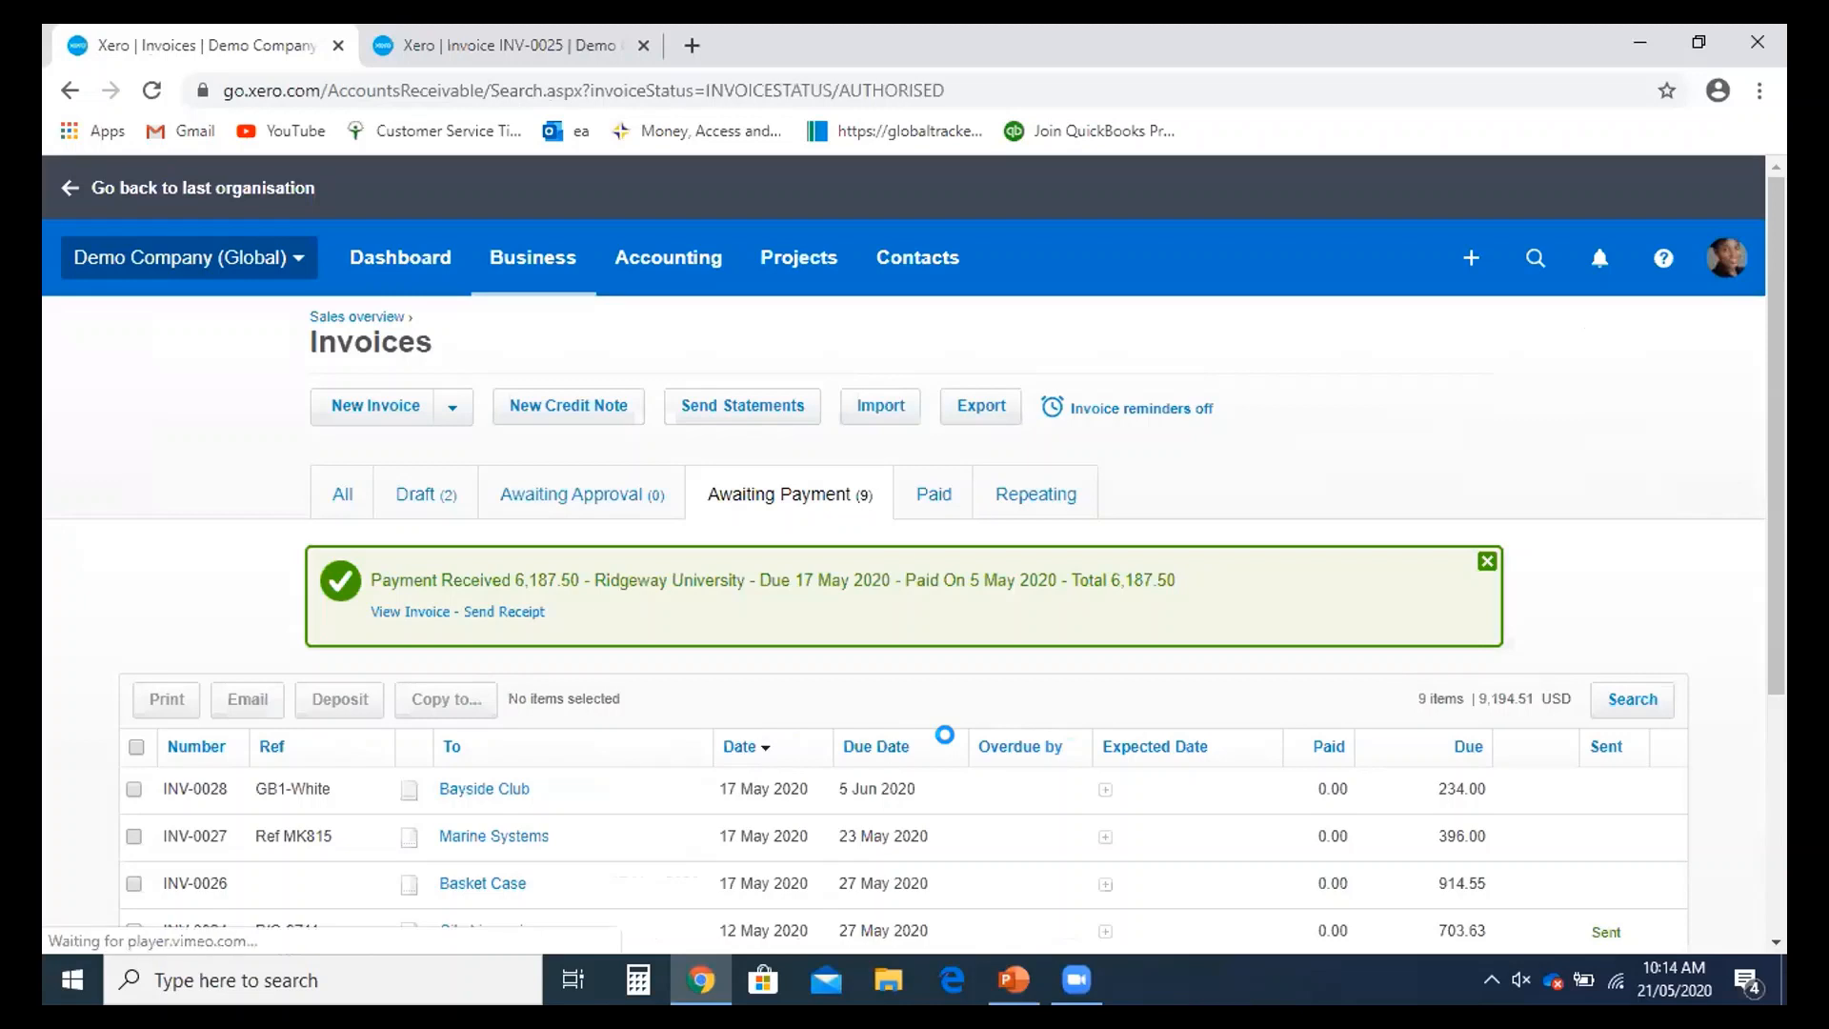
# - Navigate from Invoices to the Demo Company (Global) Dashboard, now showing 27 items to reconcile
pyautogui.scroll(-1, 955, 769)
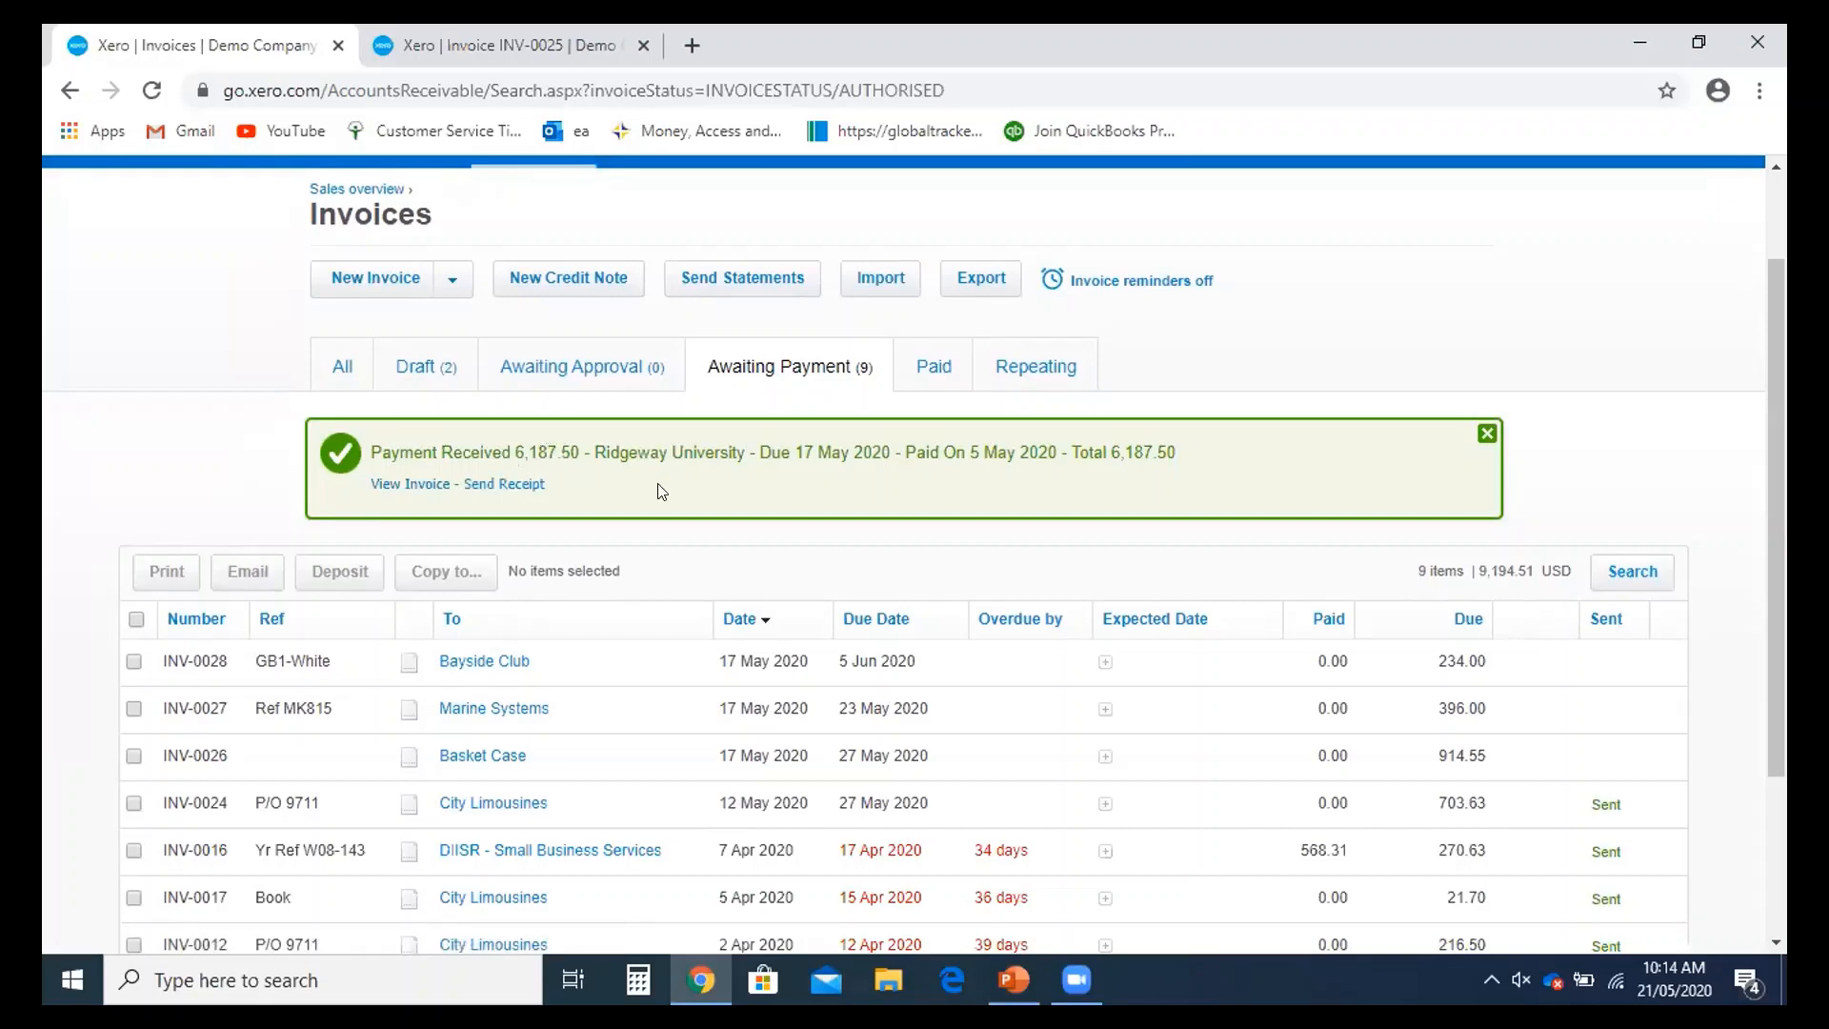
pyautogui.scroll(2, 662, 491)
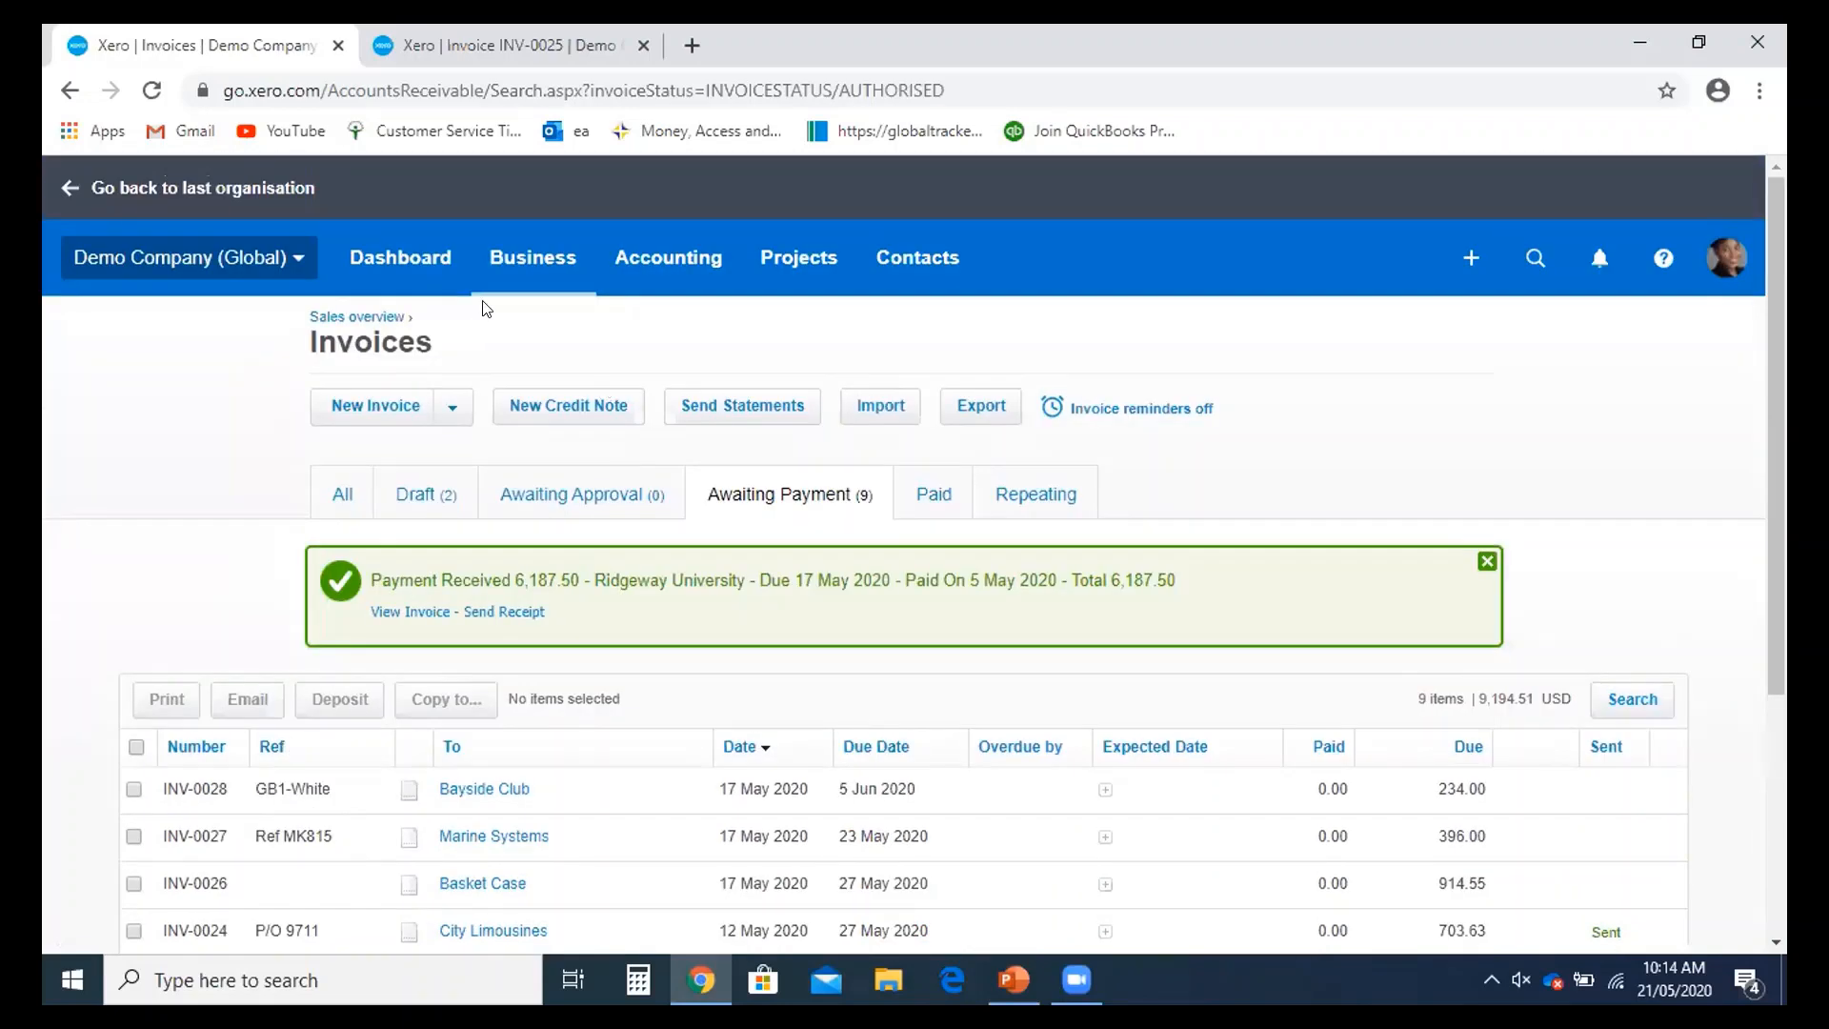
pyautogui.click(364, 284)
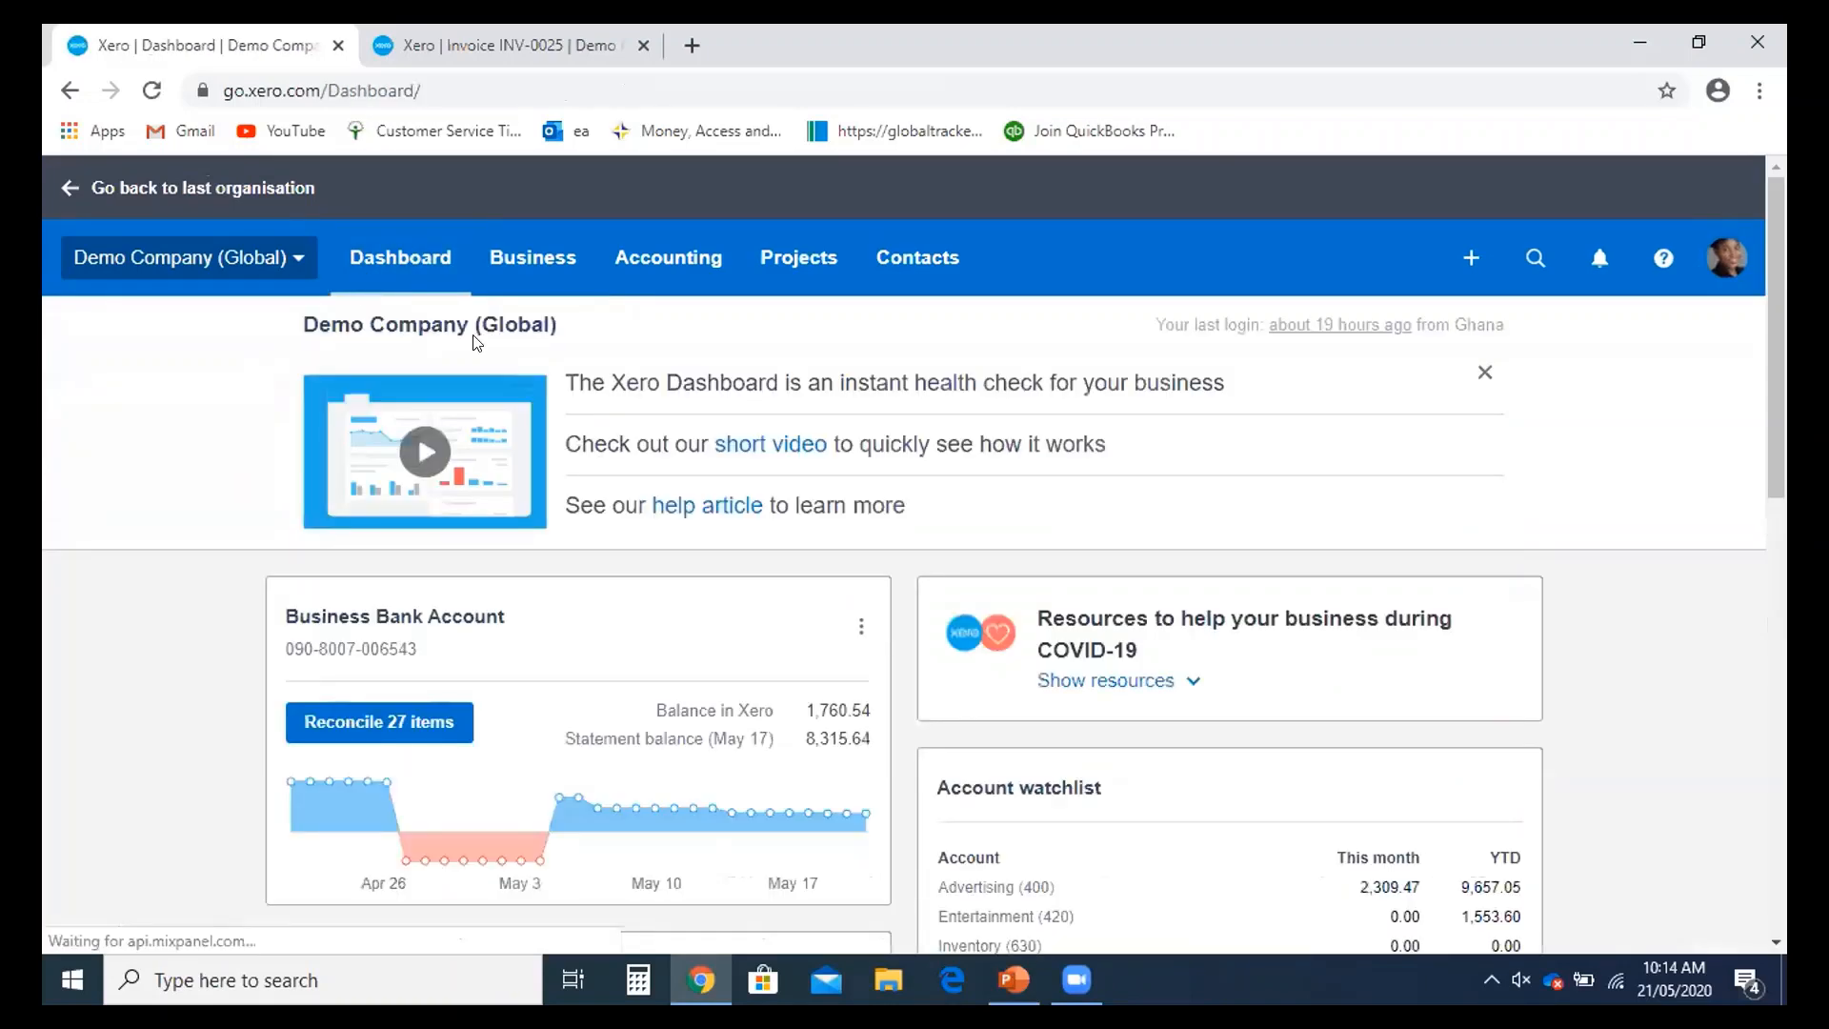
pyautogui.scroll(-4, 471, 338)
# - Open the 27-item reconciliation and confirm the Ridgeway University 6,187.50 line against its suggested match
pyautogui.click(385, 342)
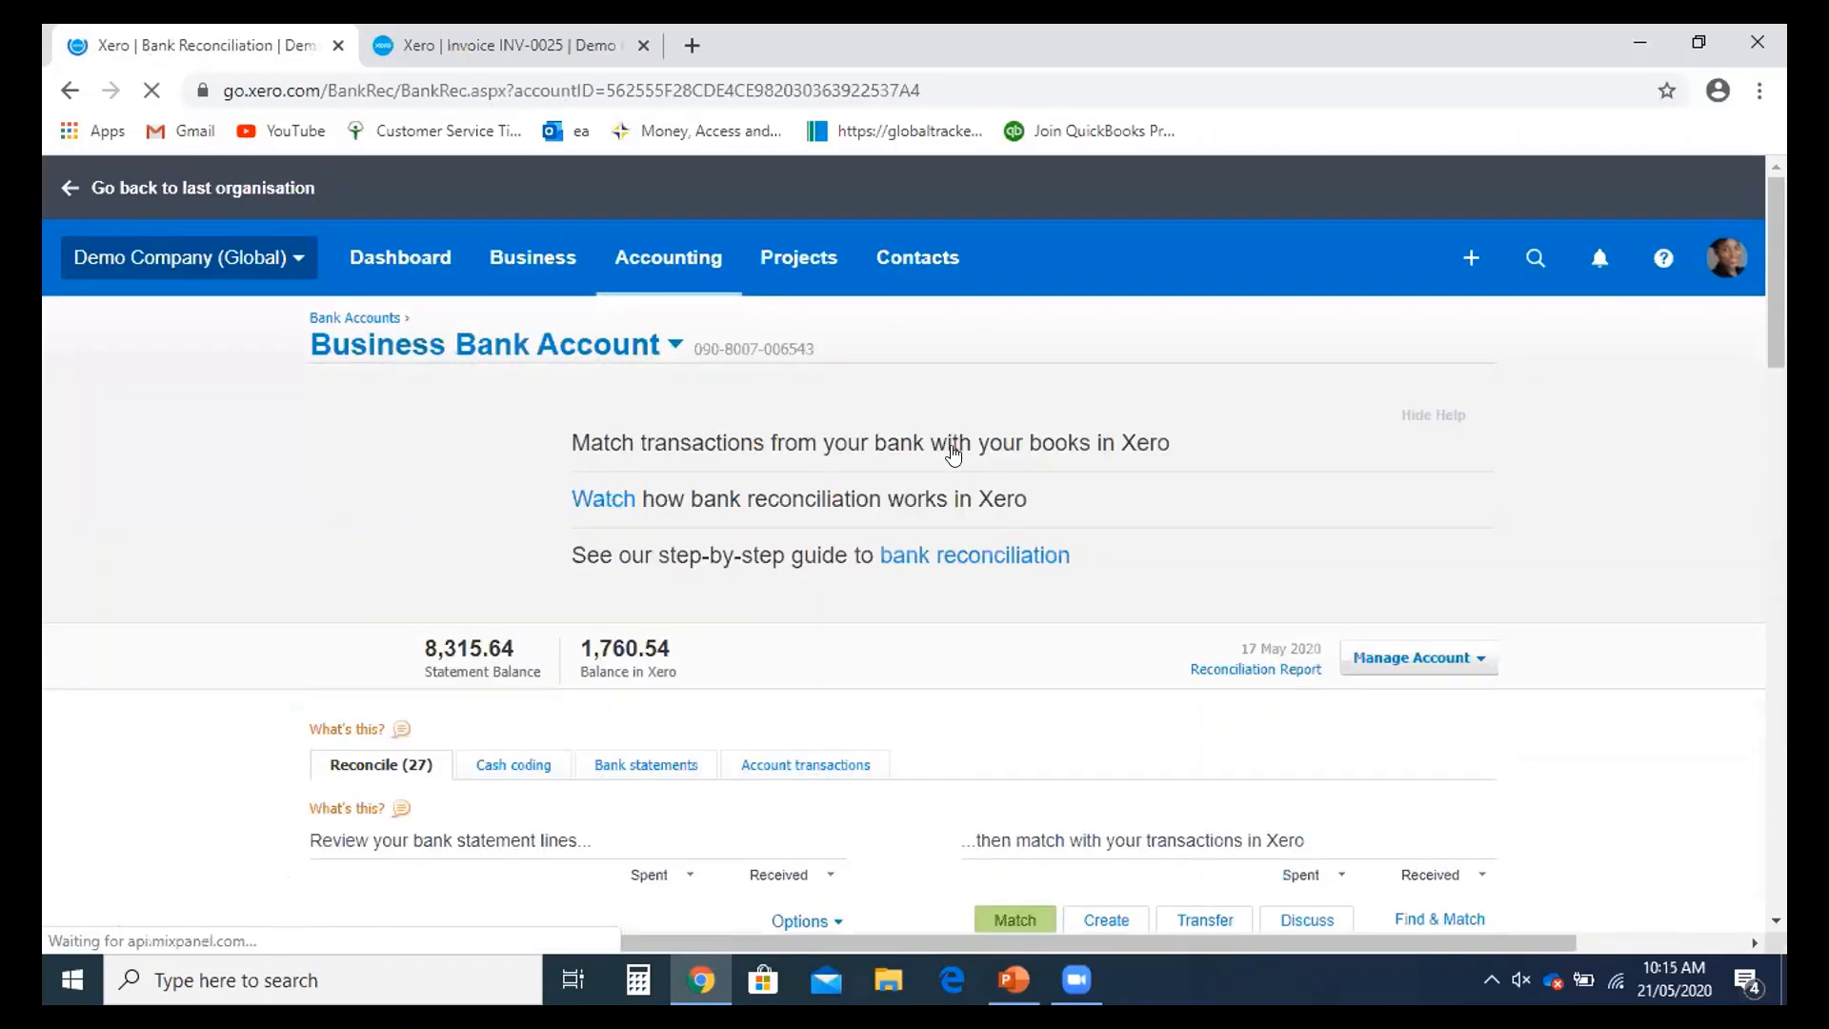
pyautogui.scroll(-4, 1262, 493)
pyautogui.scroll(-1, 1262, 492)
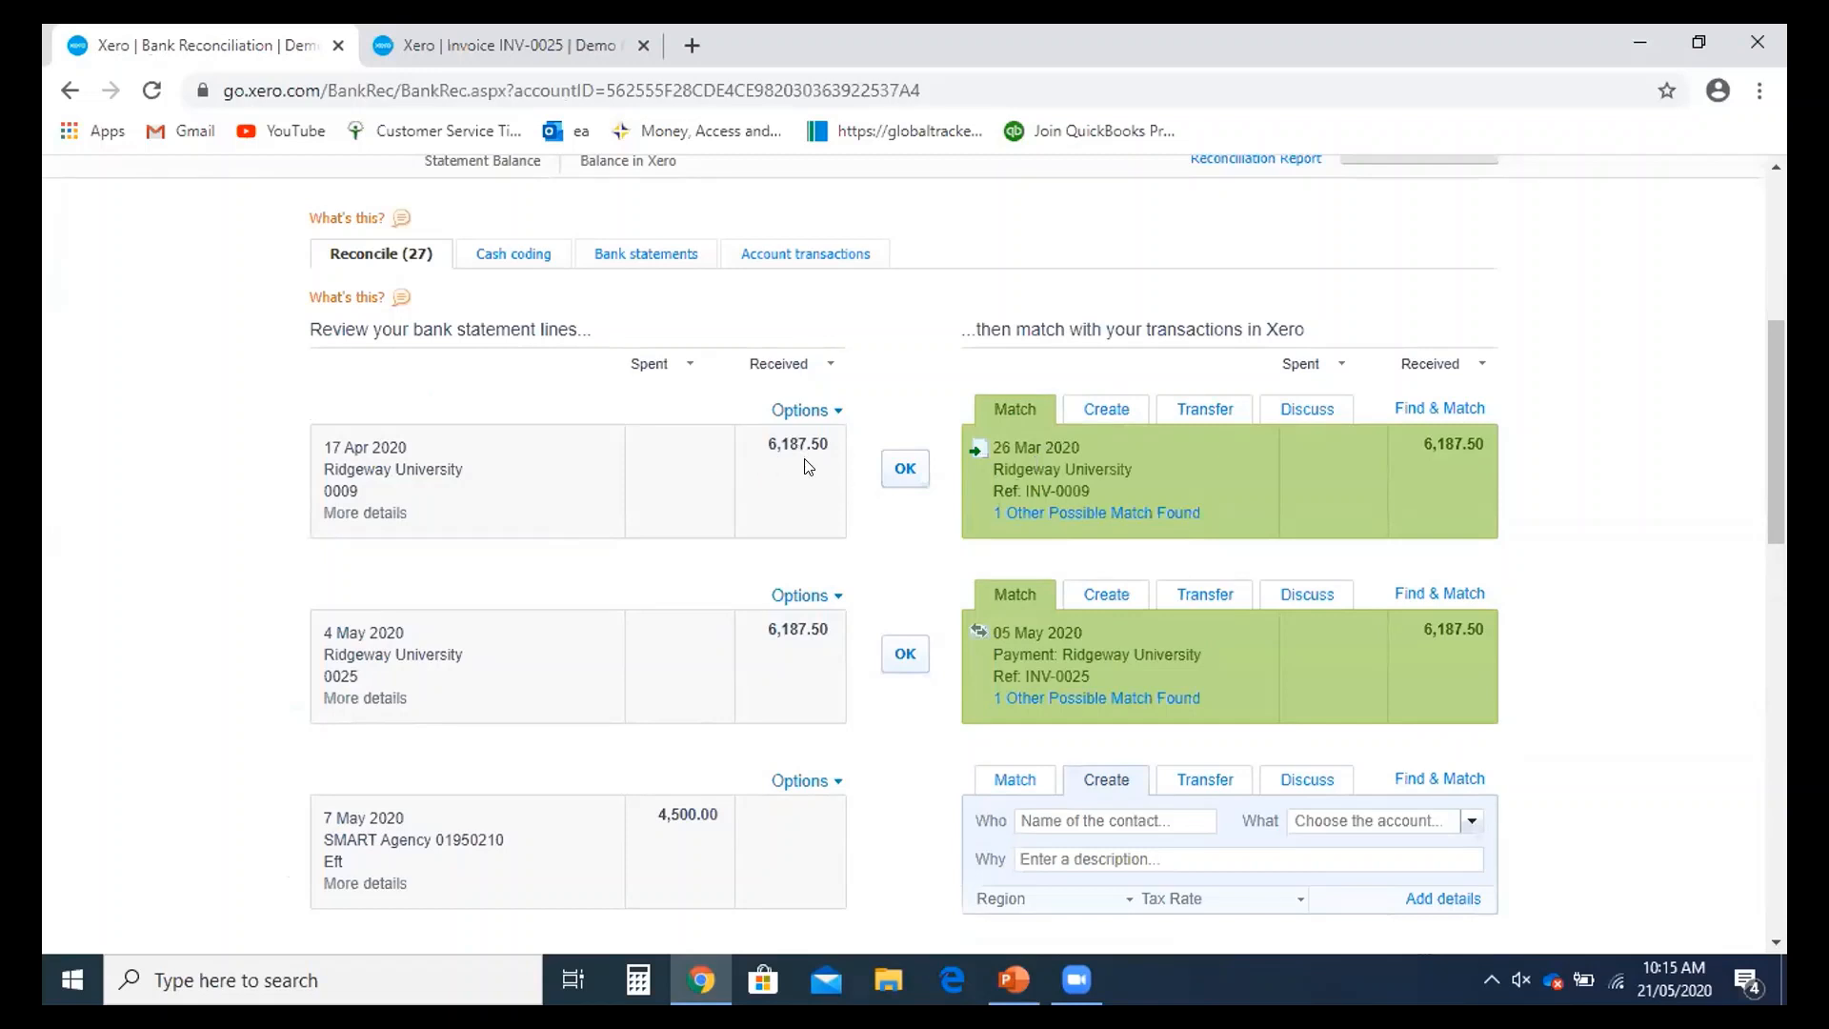
pyautogui.scroll(1, 839, 479)
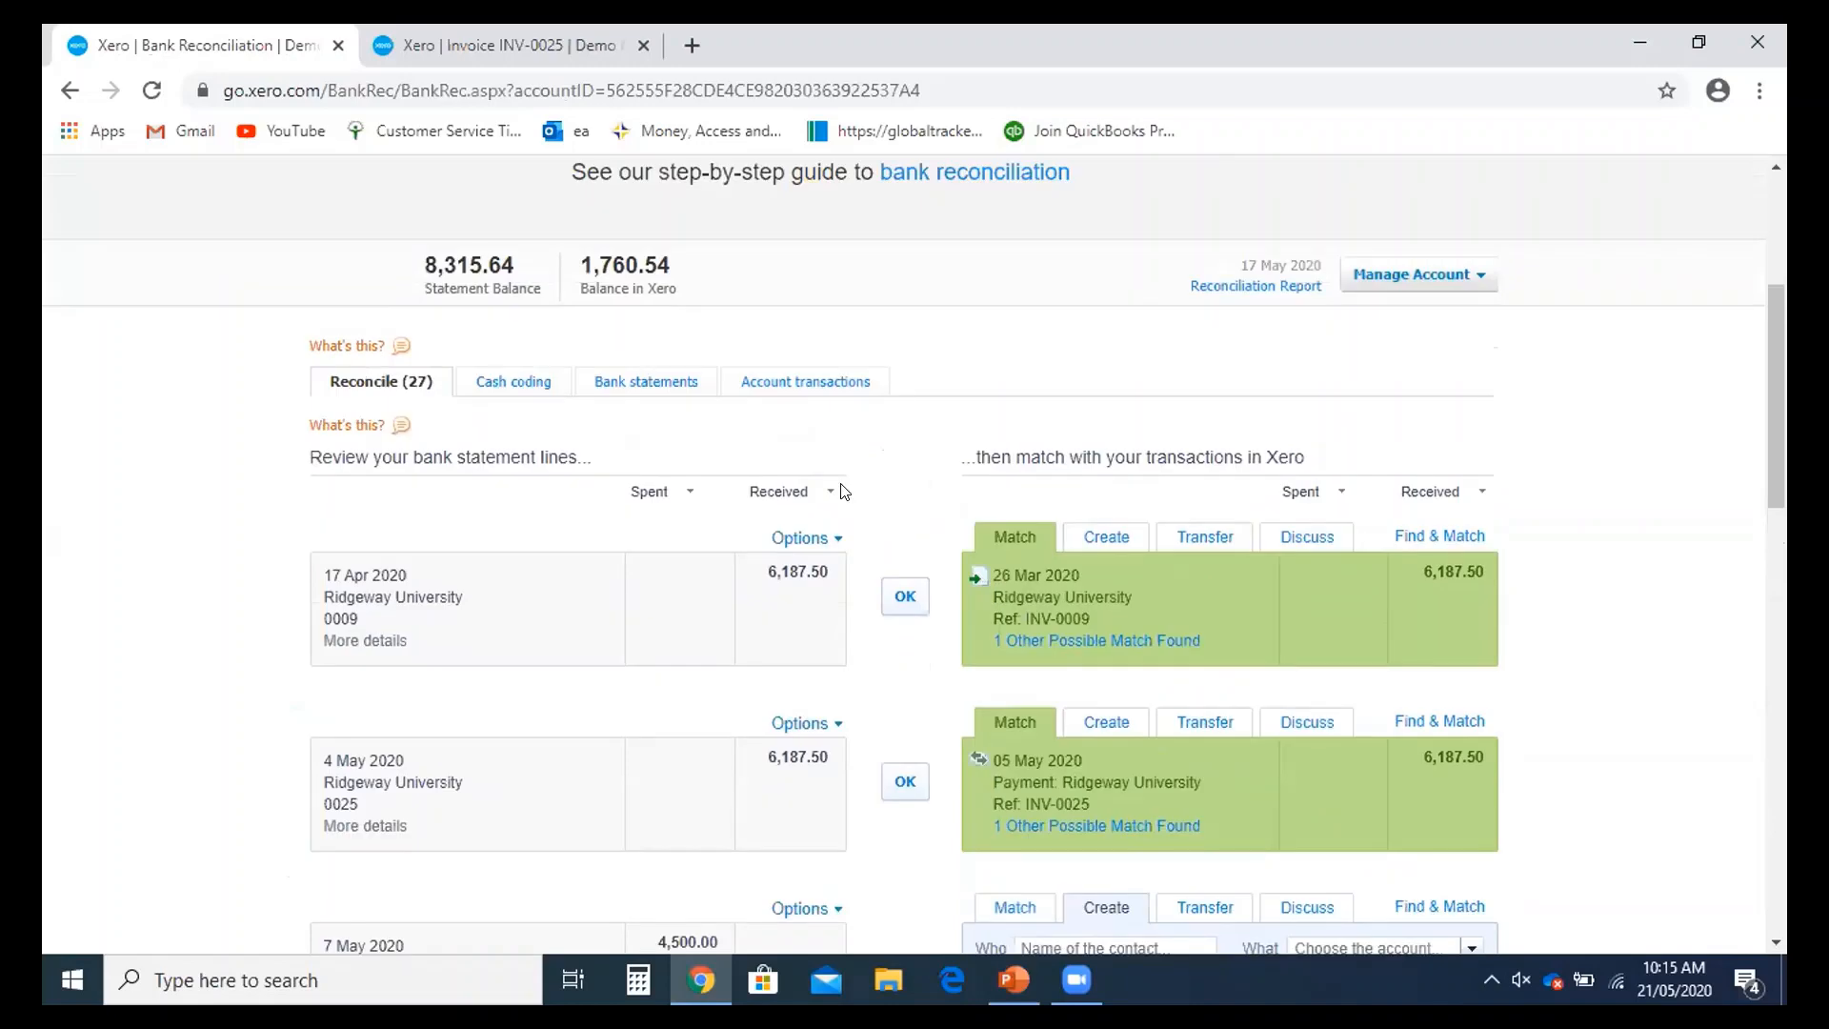
pyautogui.scroll(-1, 851, 526)
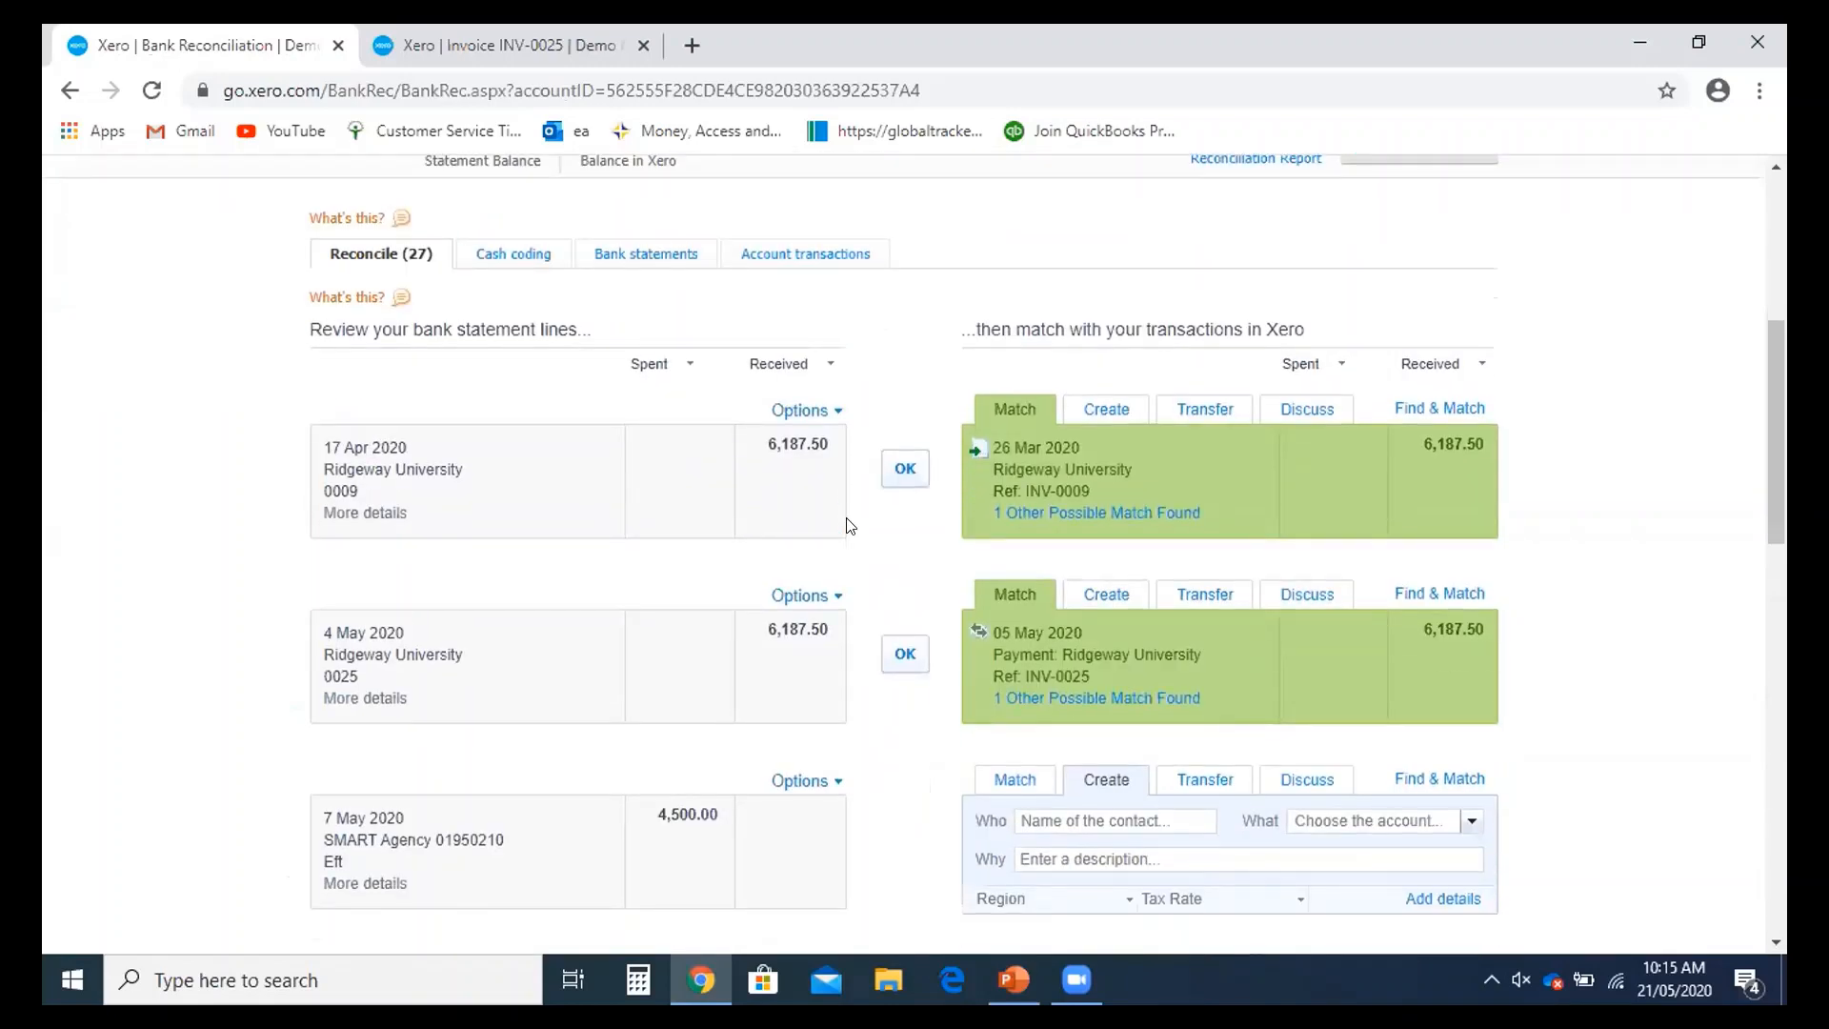
pyautogui.scroll(1, 853, 529)
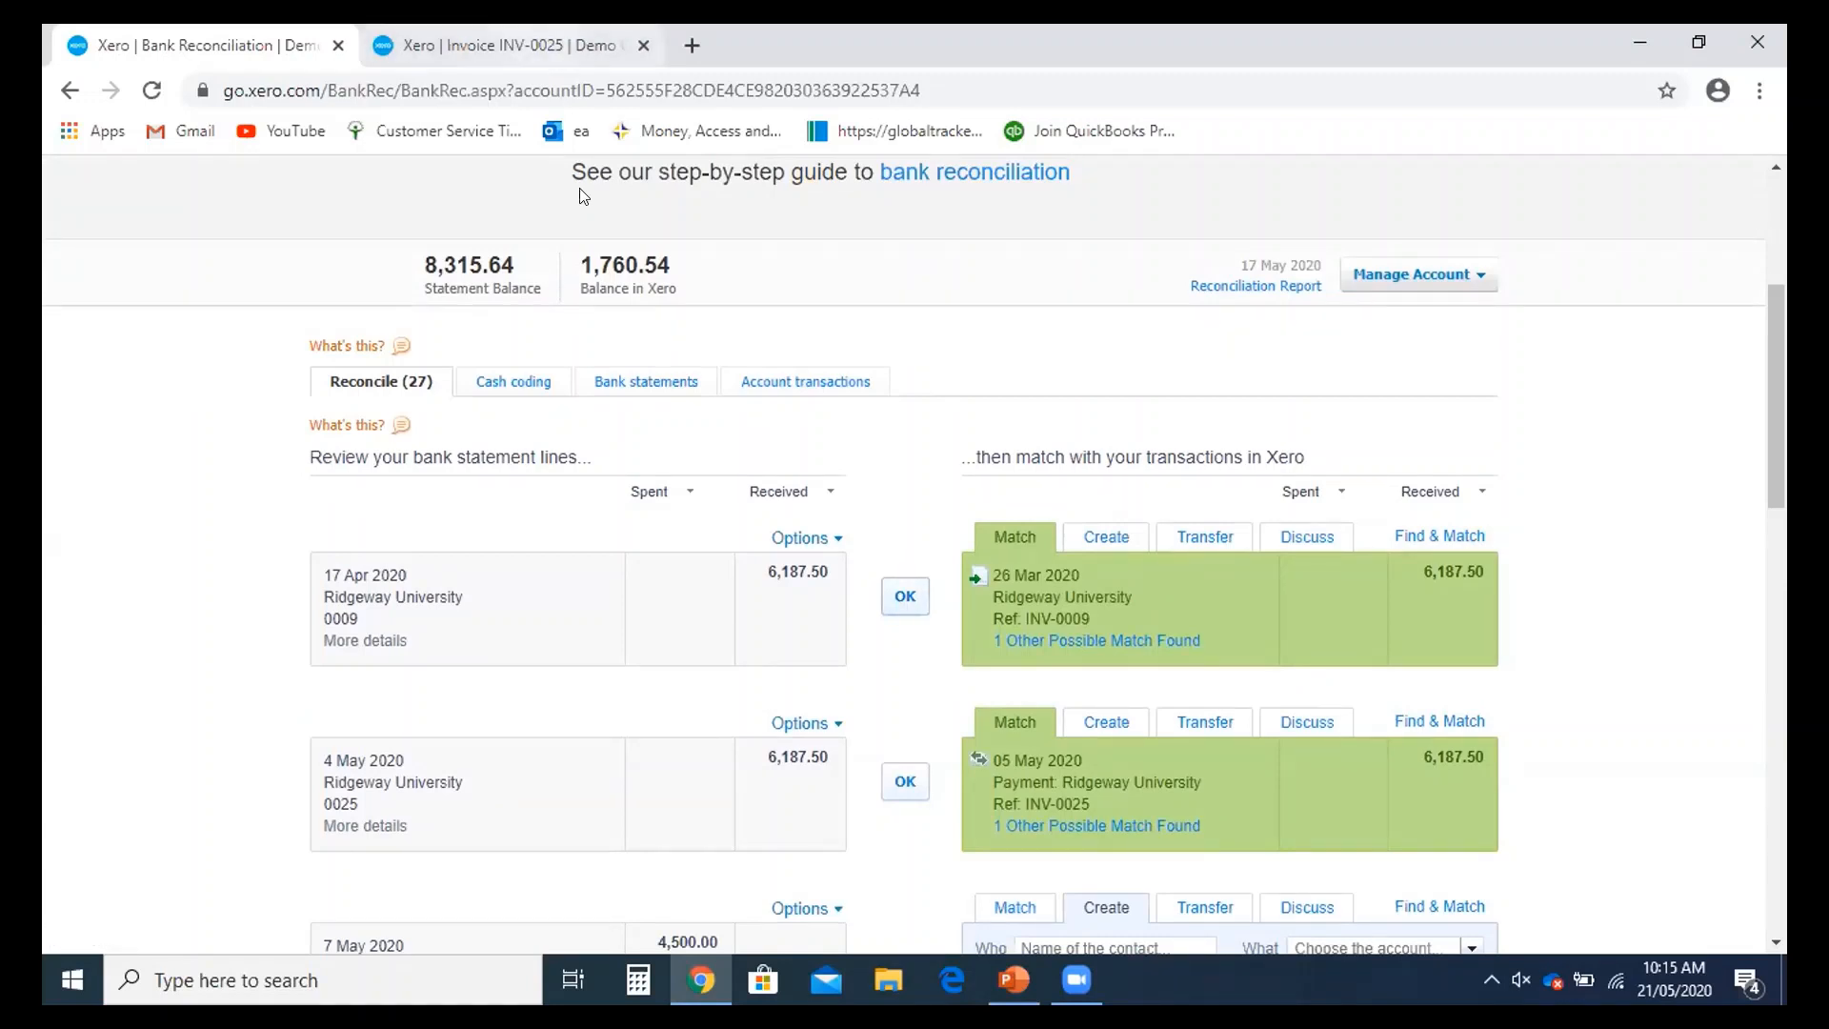
pyautogui.click(903, 598)
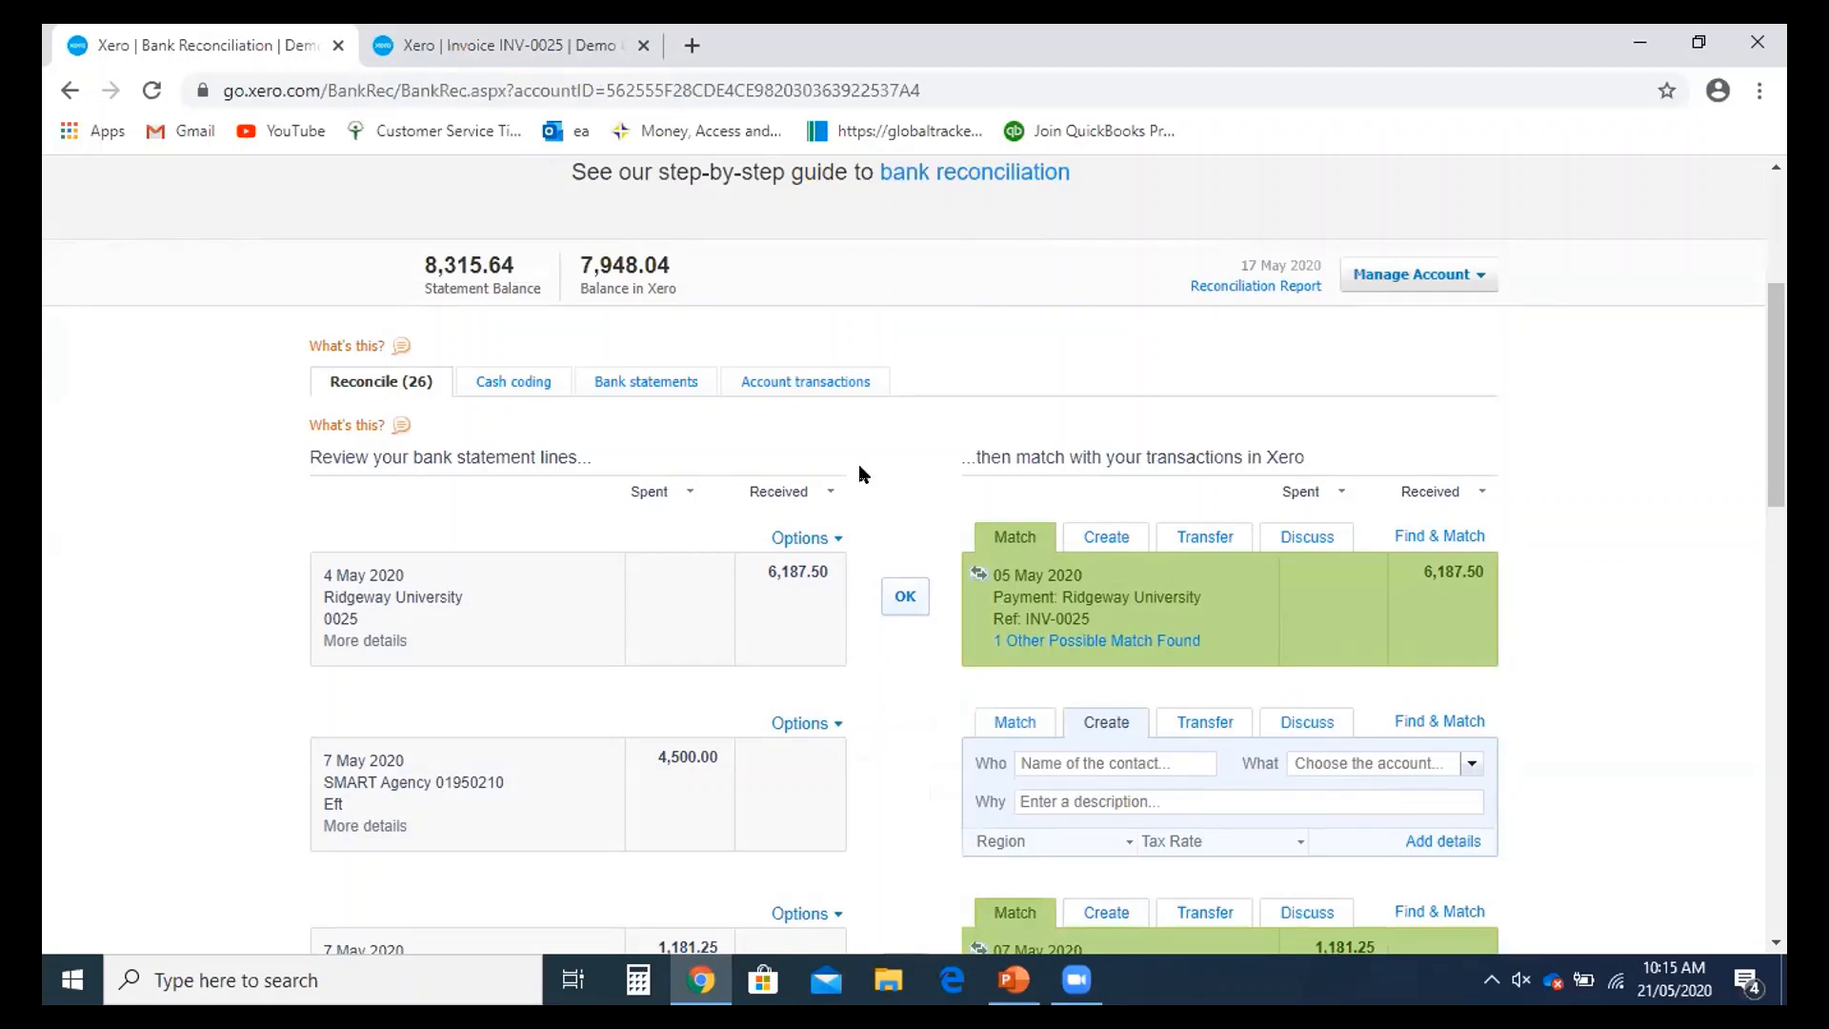
# - Reload invoice INV-0025 and open its 5 May payment record in a new tab
pyautogui.click(510, 46)
pyautogui.scroll(-1, 740, 363)
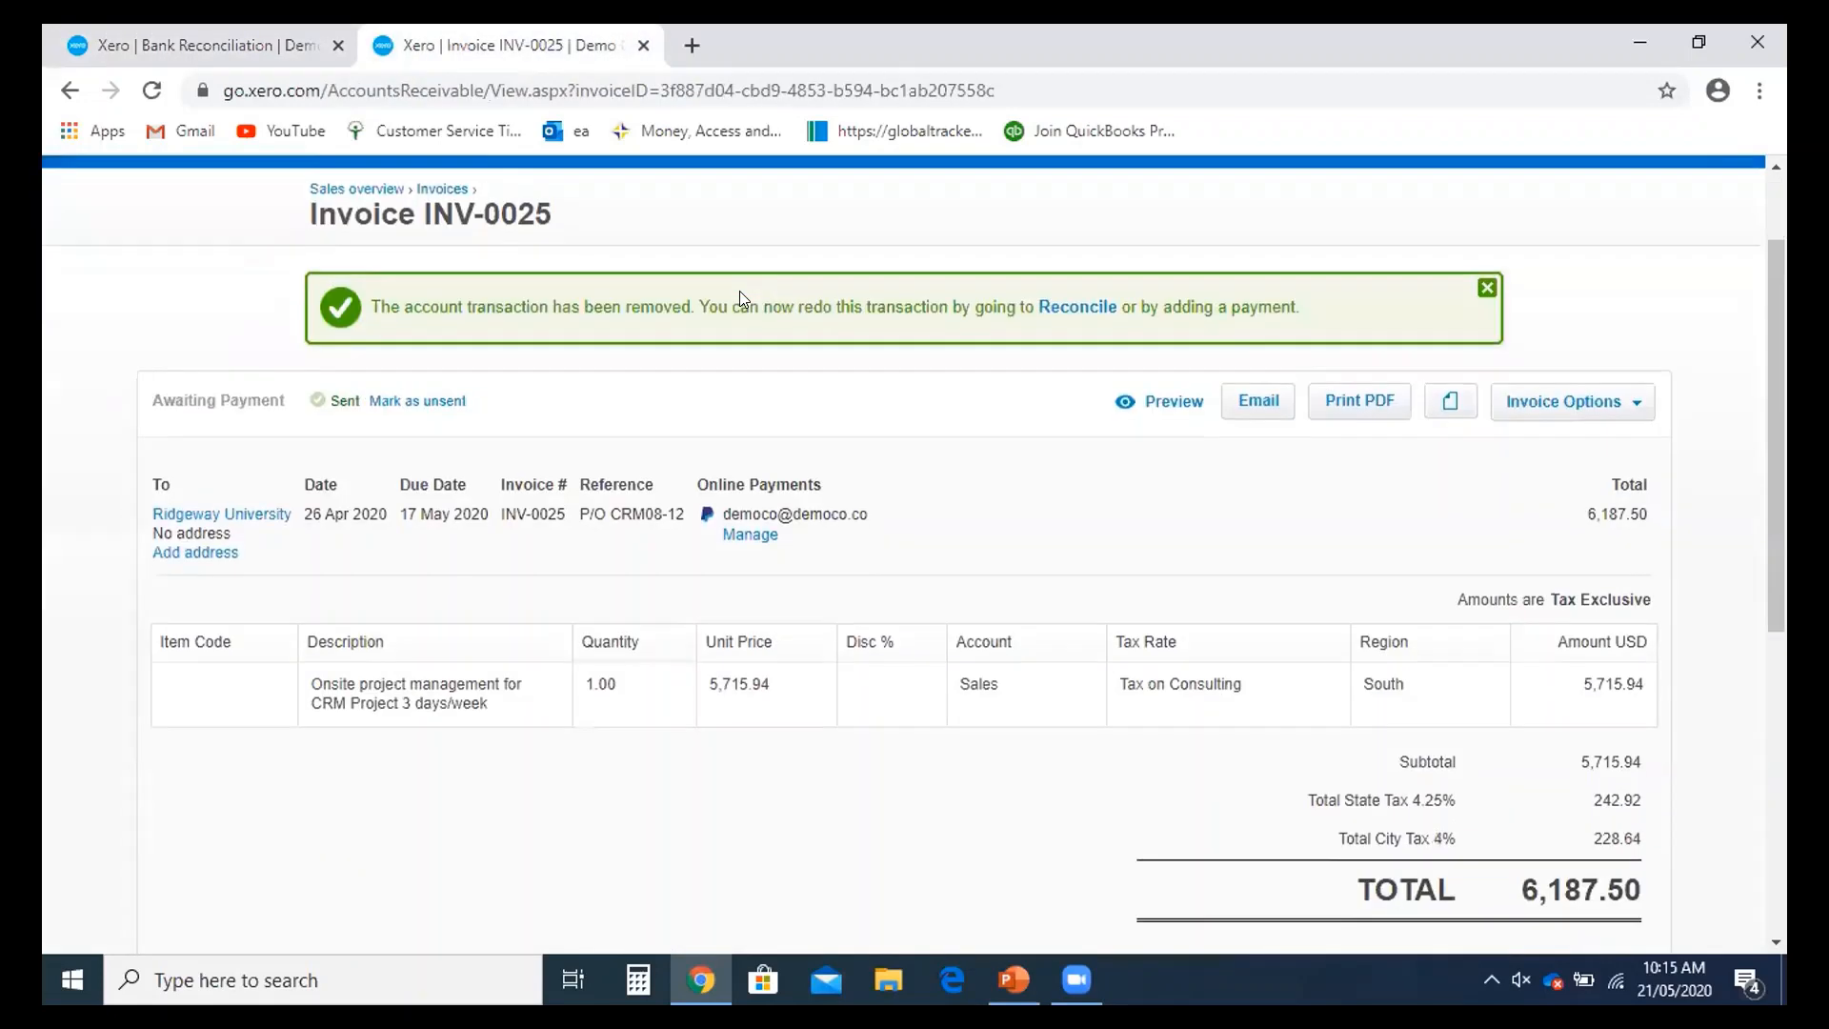
pyautogui.click(544, 90)
pyautogui.press('Return')
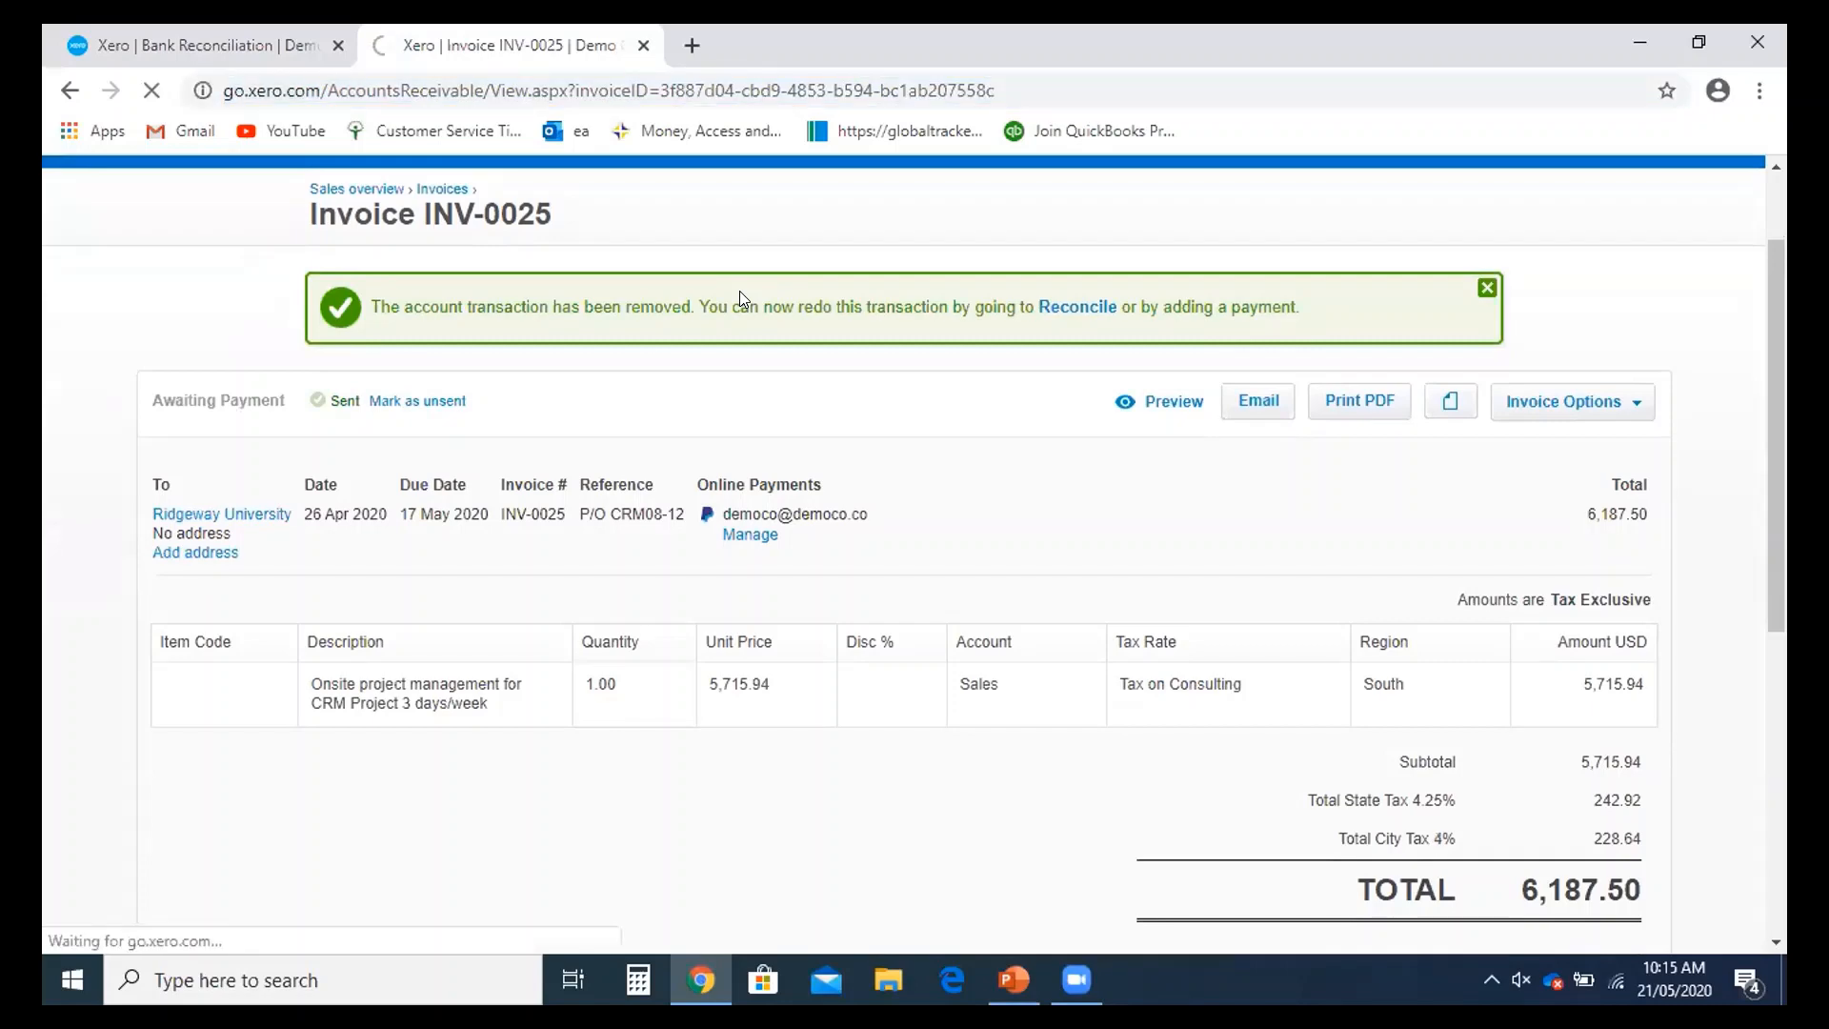
pyautogui.scroll(-3, 689, 368)
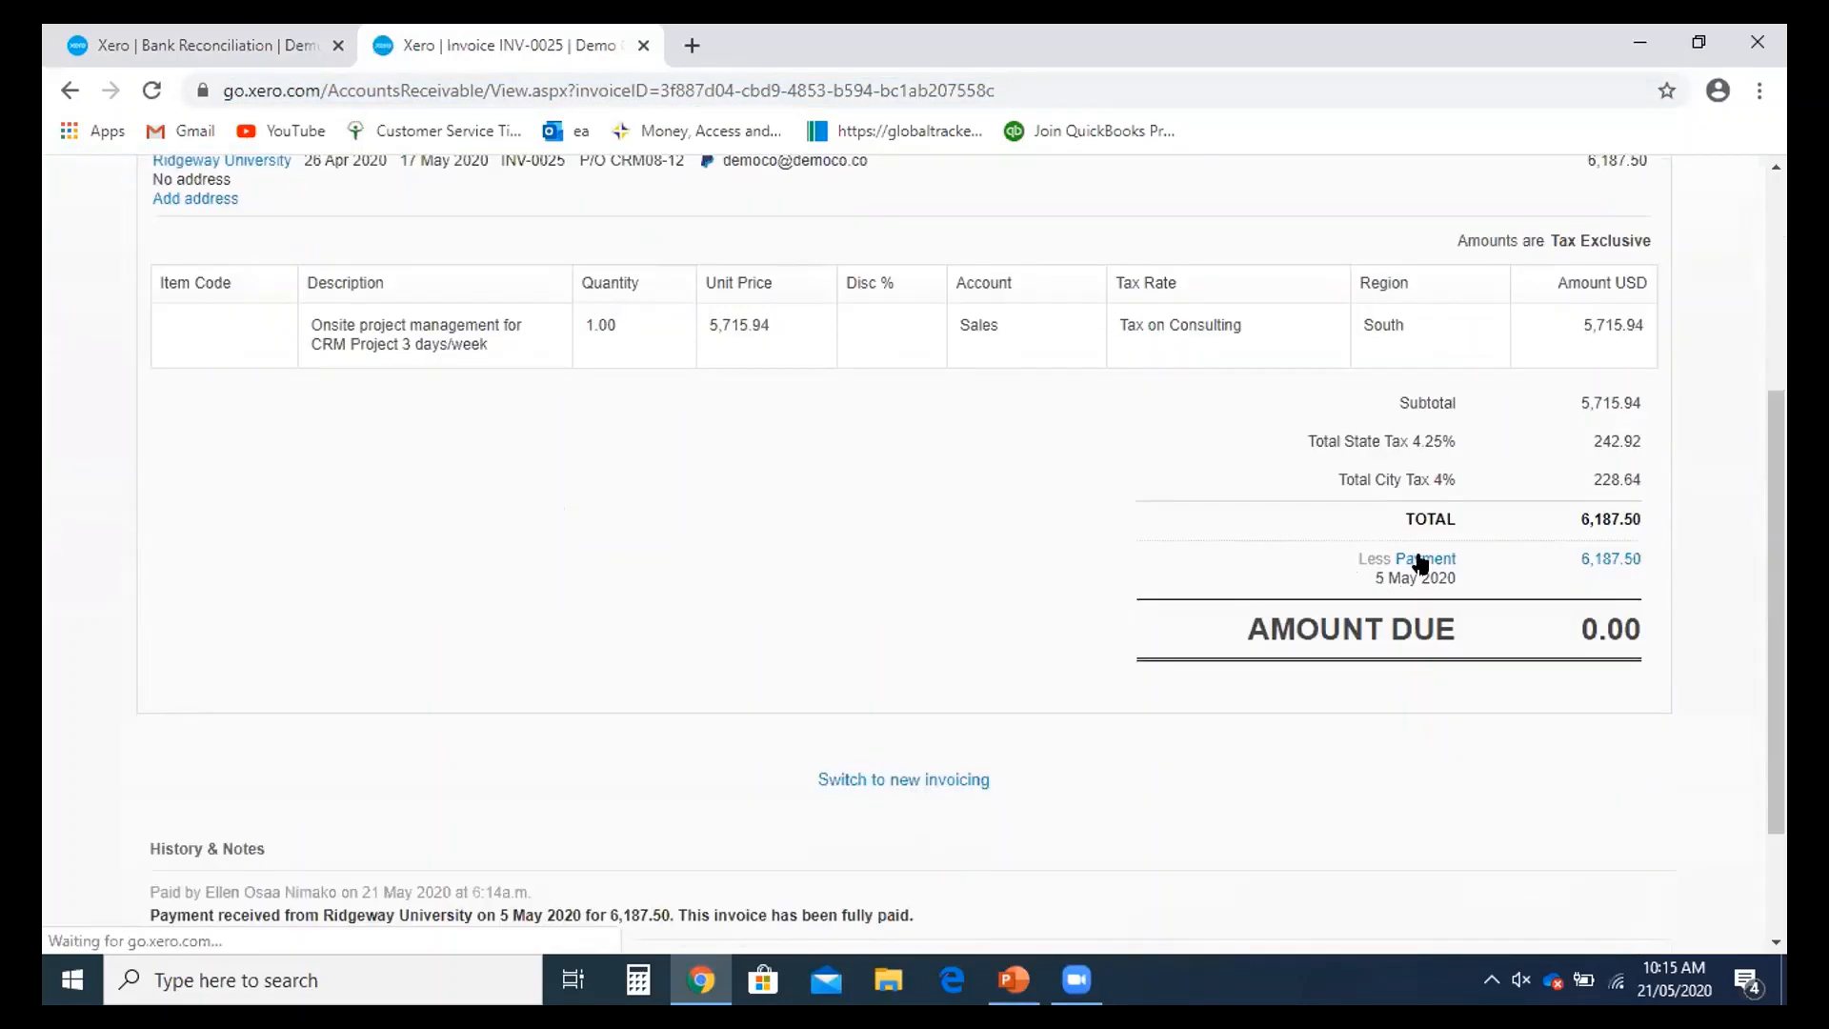
pyautogui.rightClick(1417, 561)
pyautogui.click(1467, 578)
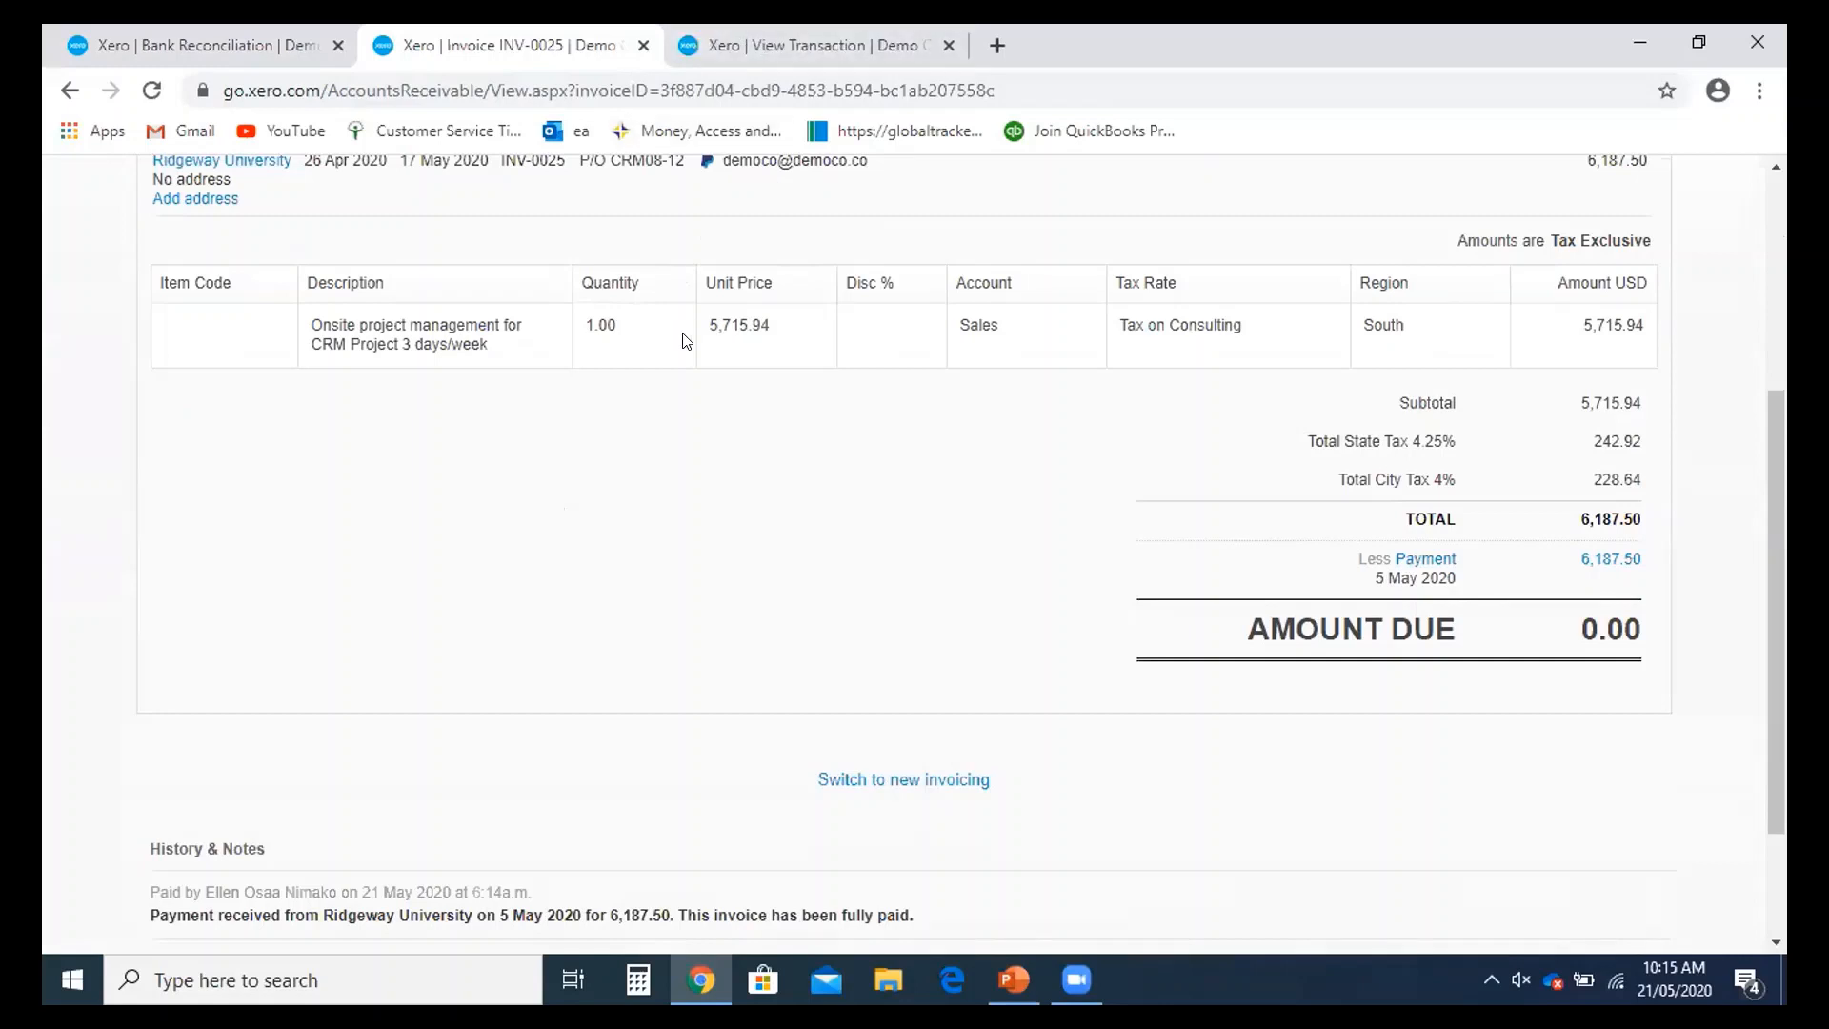
# - Remove the 5 May payment with Remove & Redo and return to the Dashboard
pyautogui.hotkey('ctrl', 'Tab')
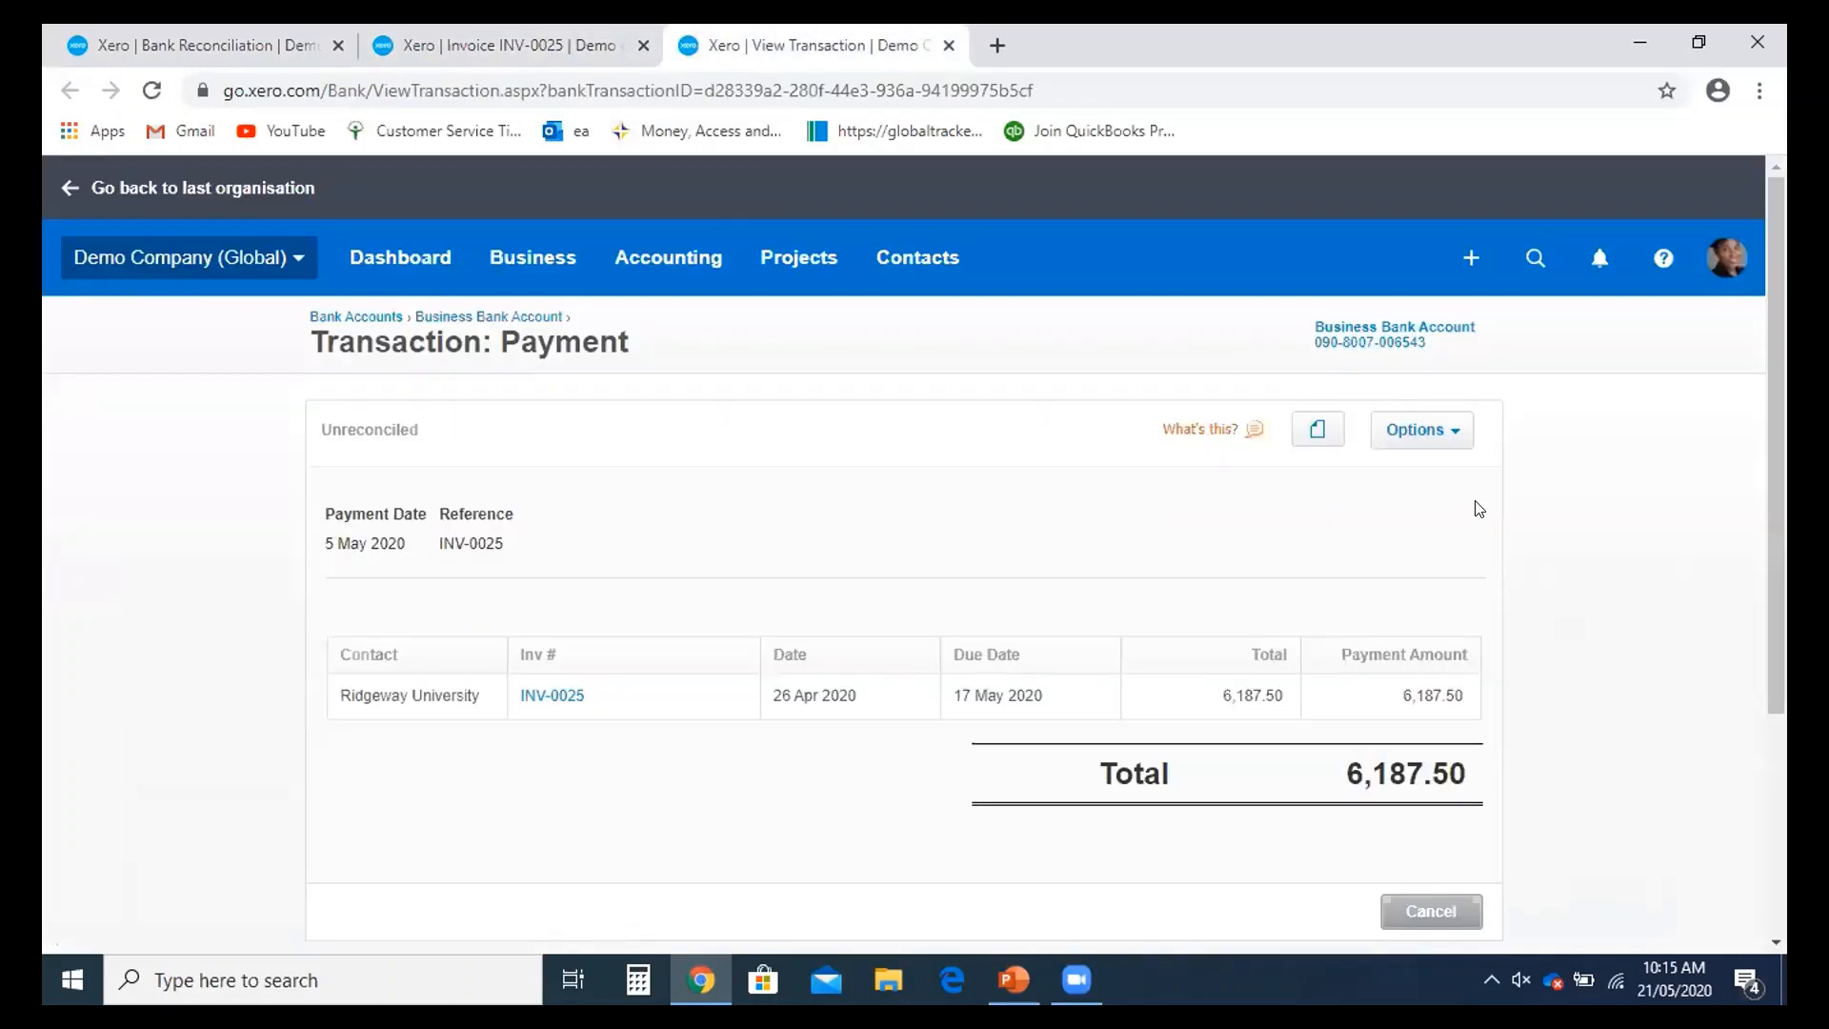
pyautogui.click(1465, 449)
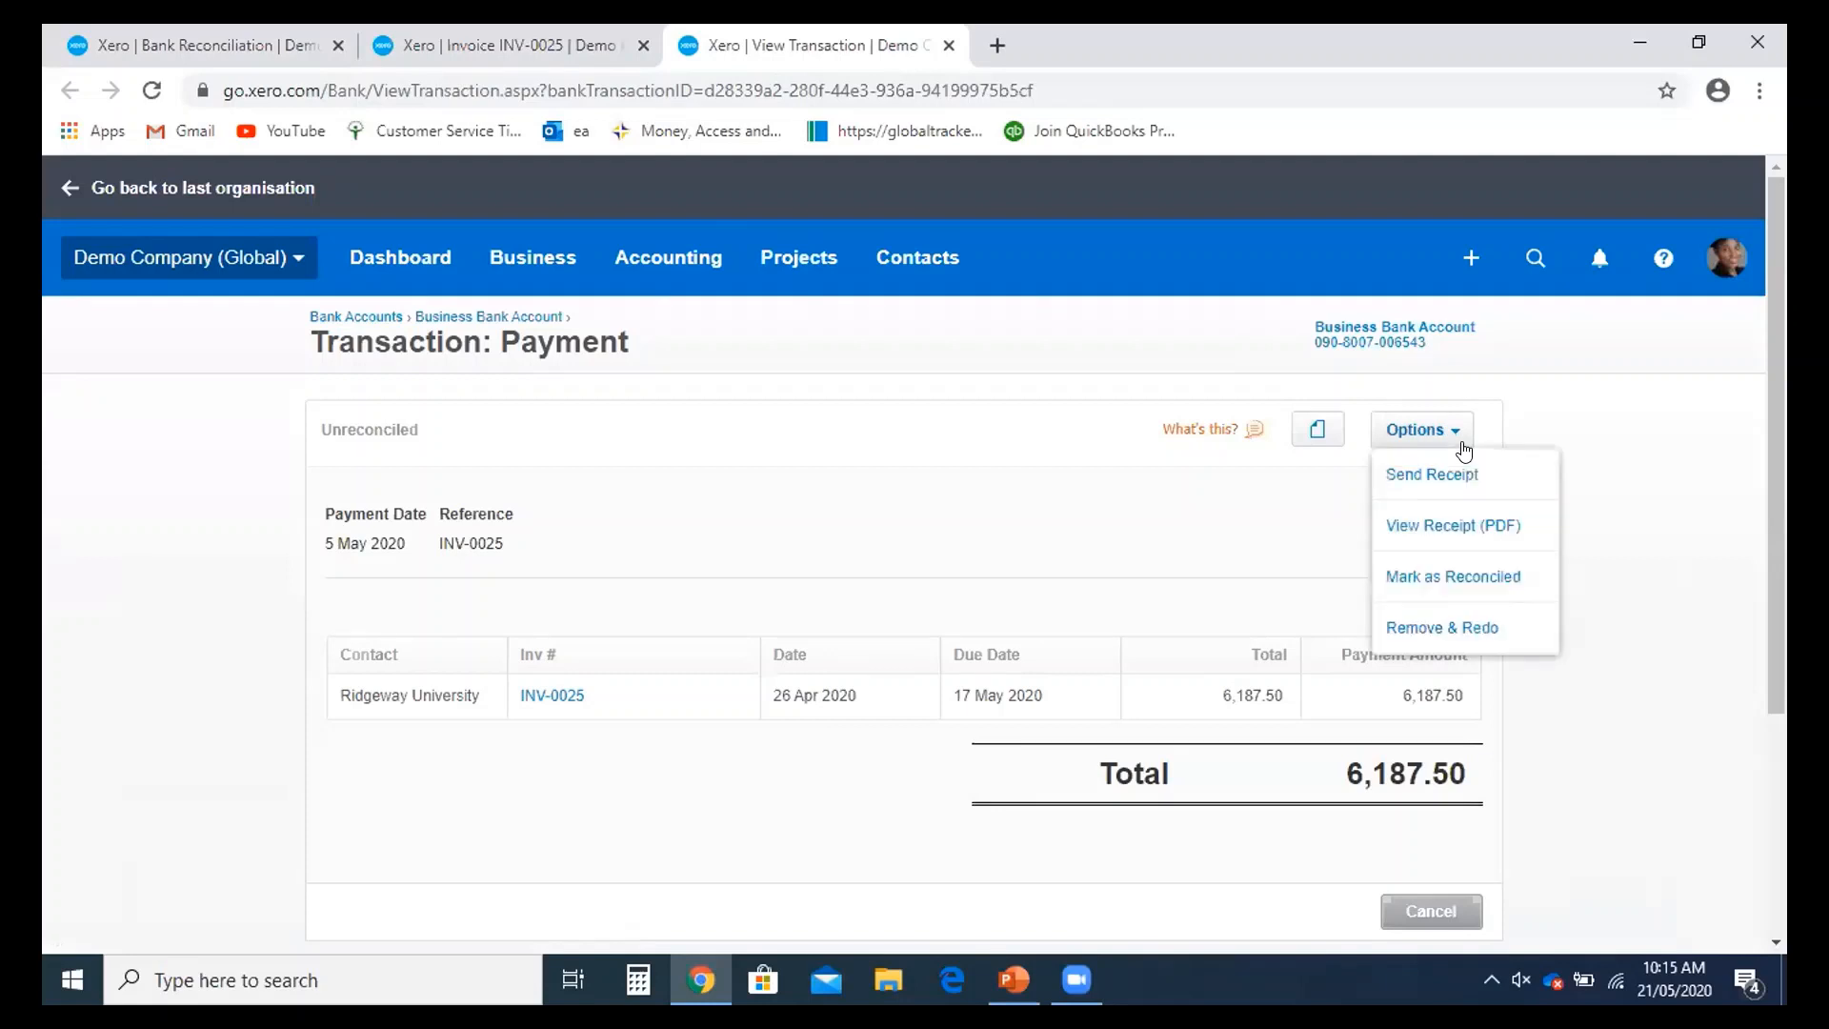
pyautogui.click(1448, 629)
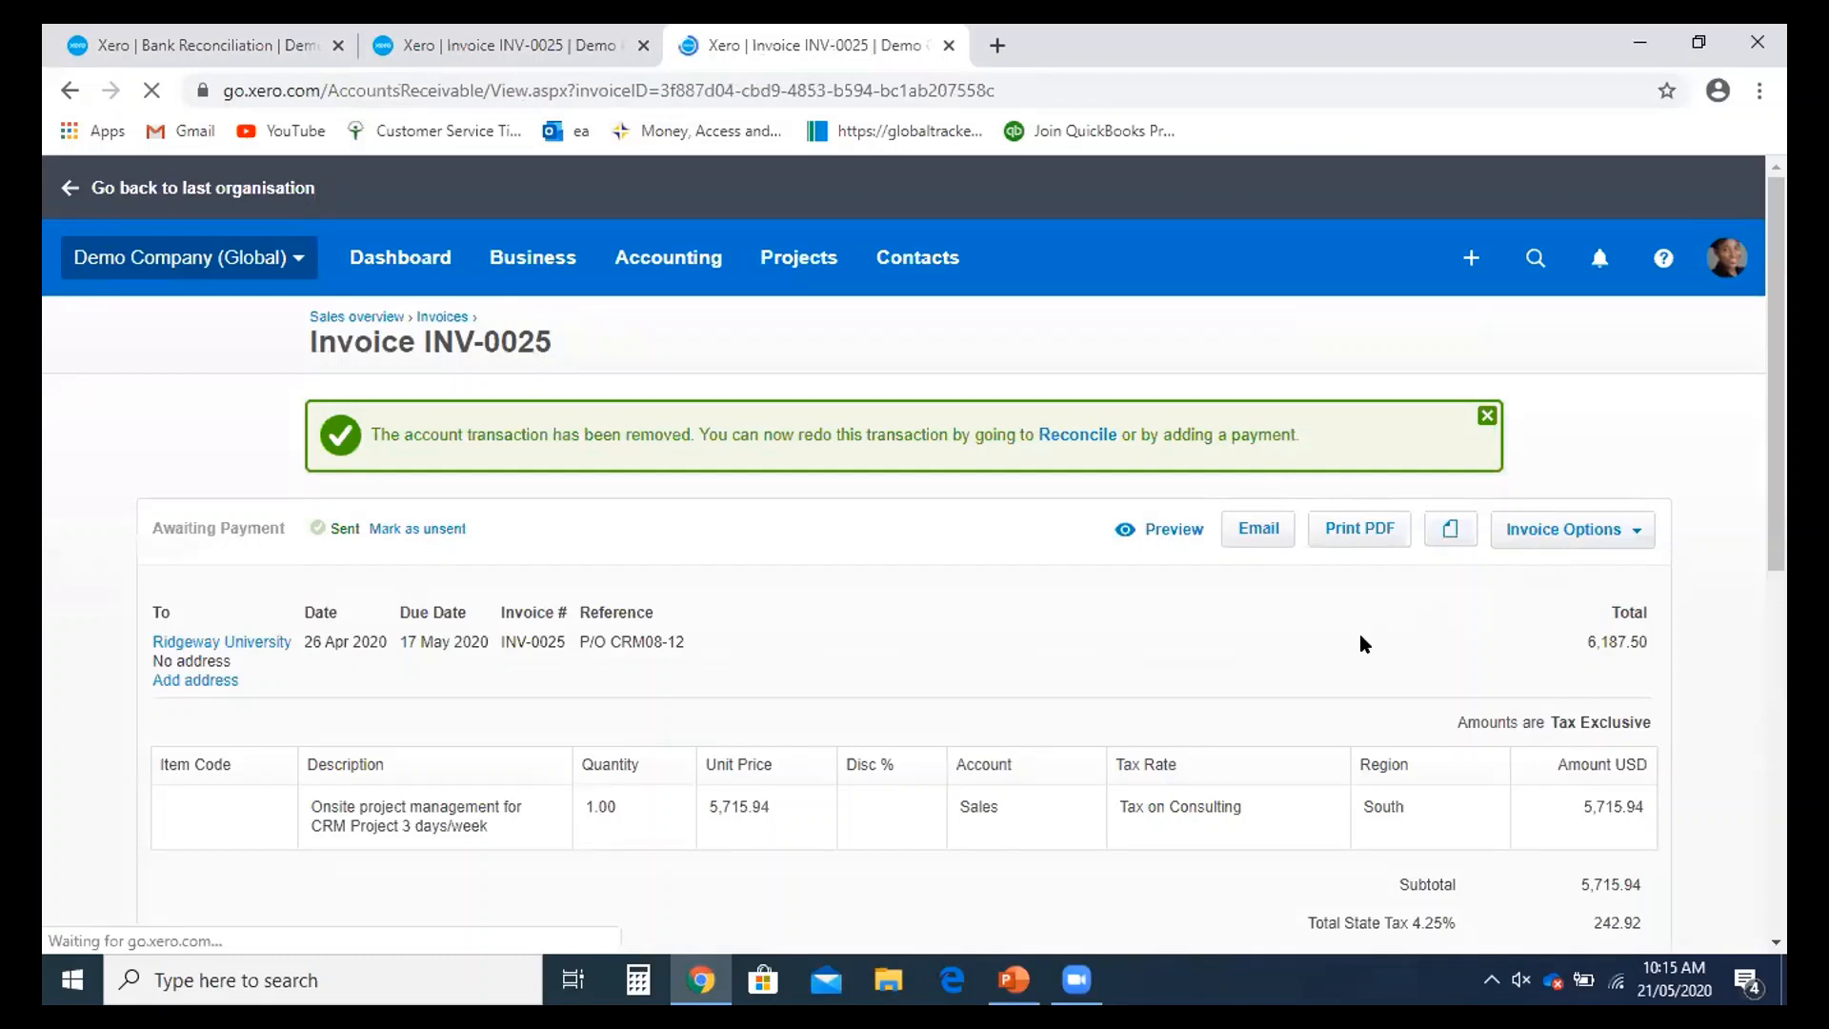
pyautogui.click(390, 266)
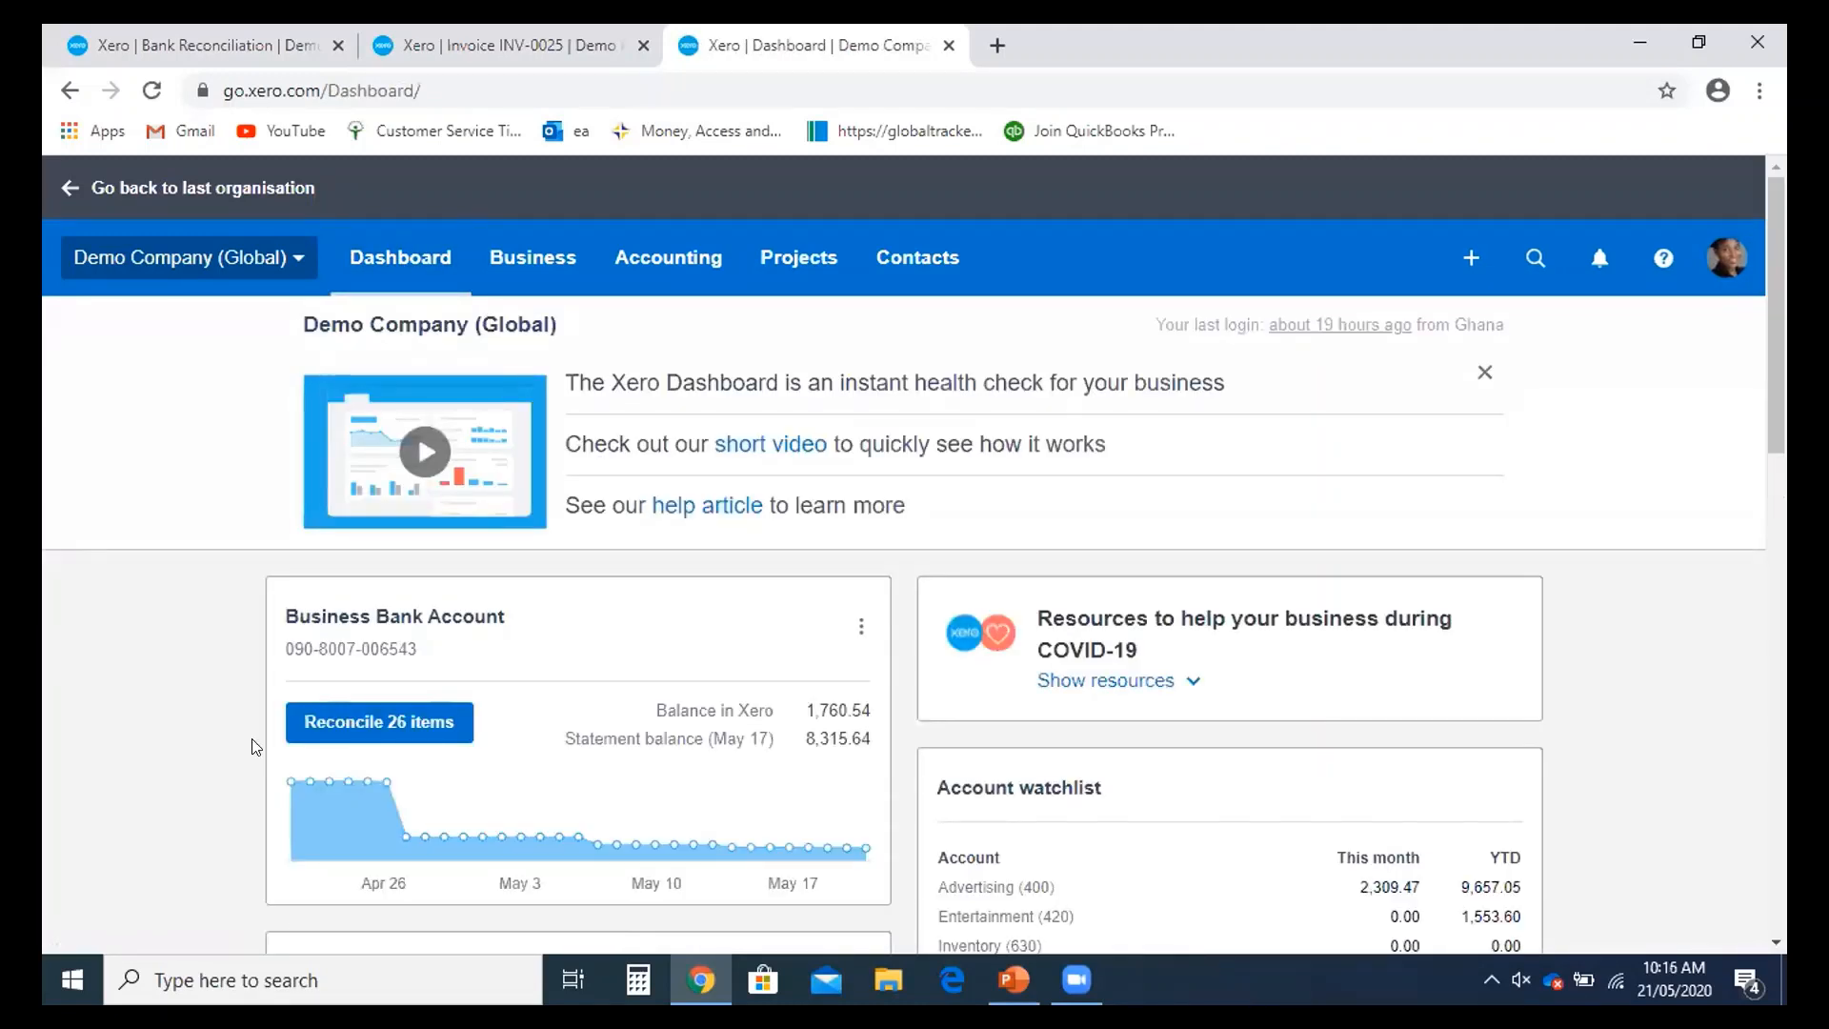
# - Accept the INV-0025 match for the 4 May 6,187.50 Ridgeway University line, then view the invoice
pyautogui.click(380, 626)
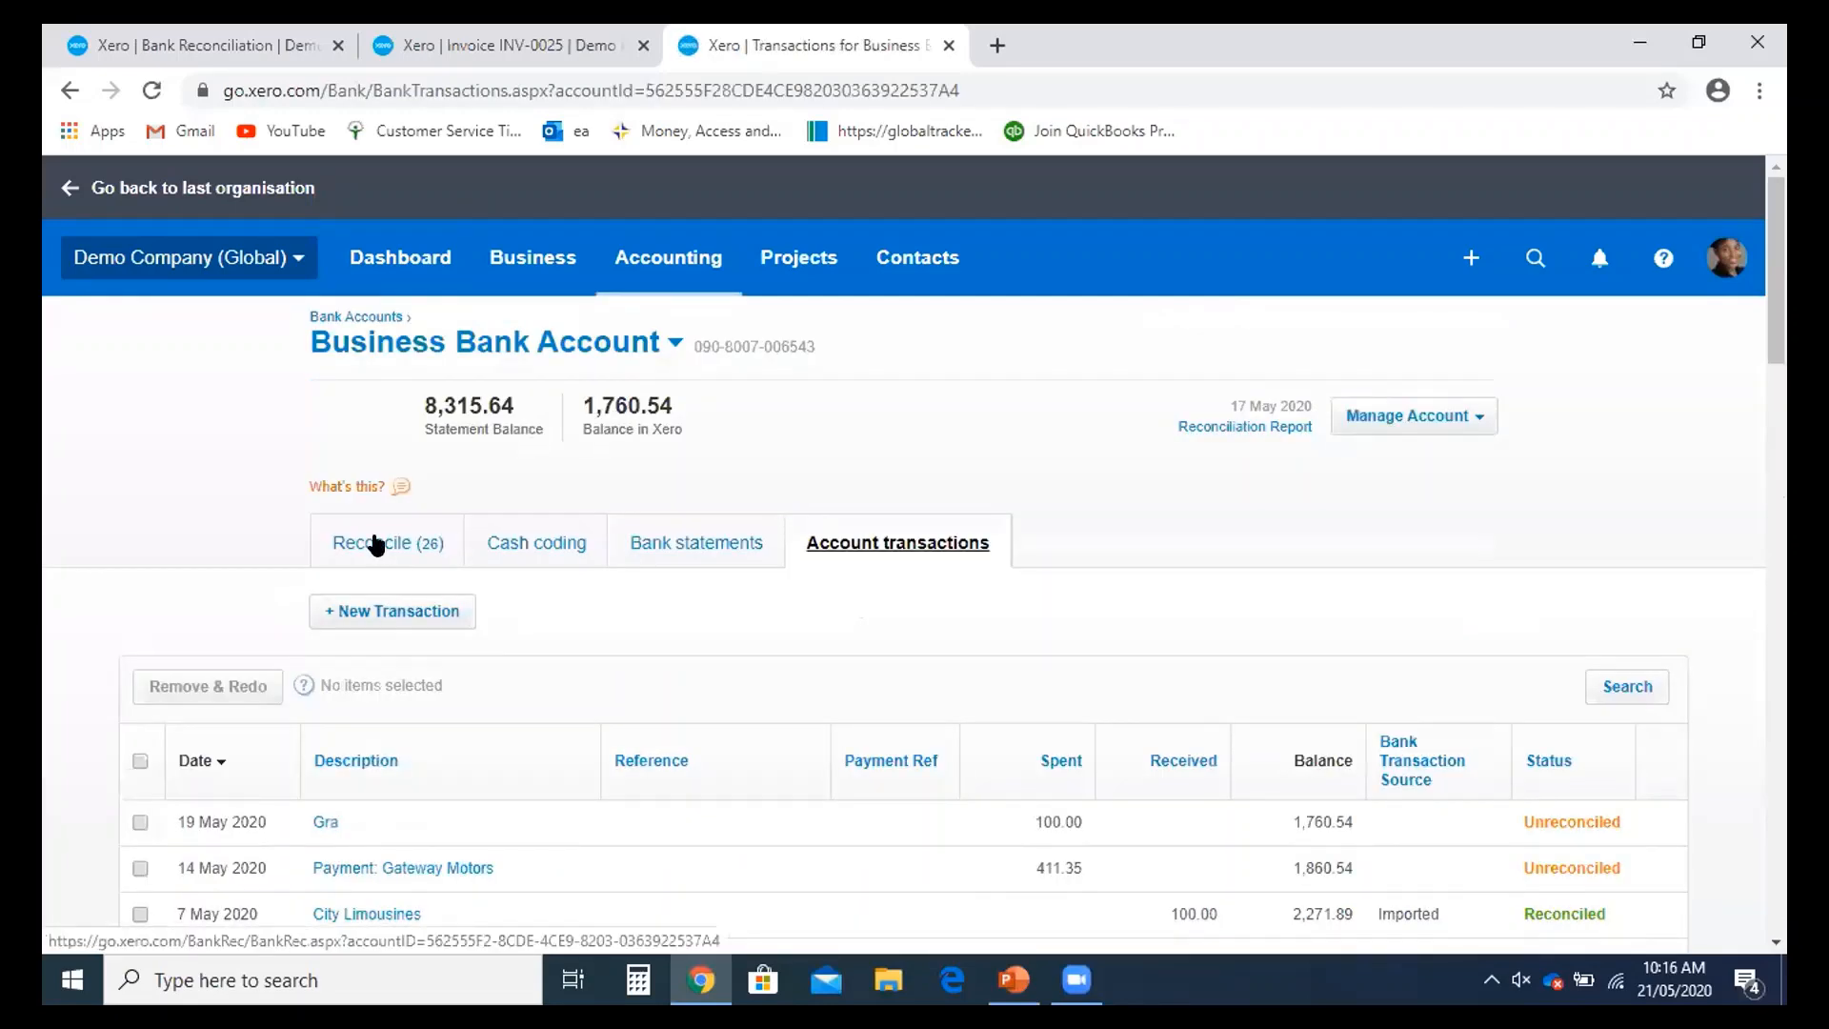
pyautogui.click(371, 542)
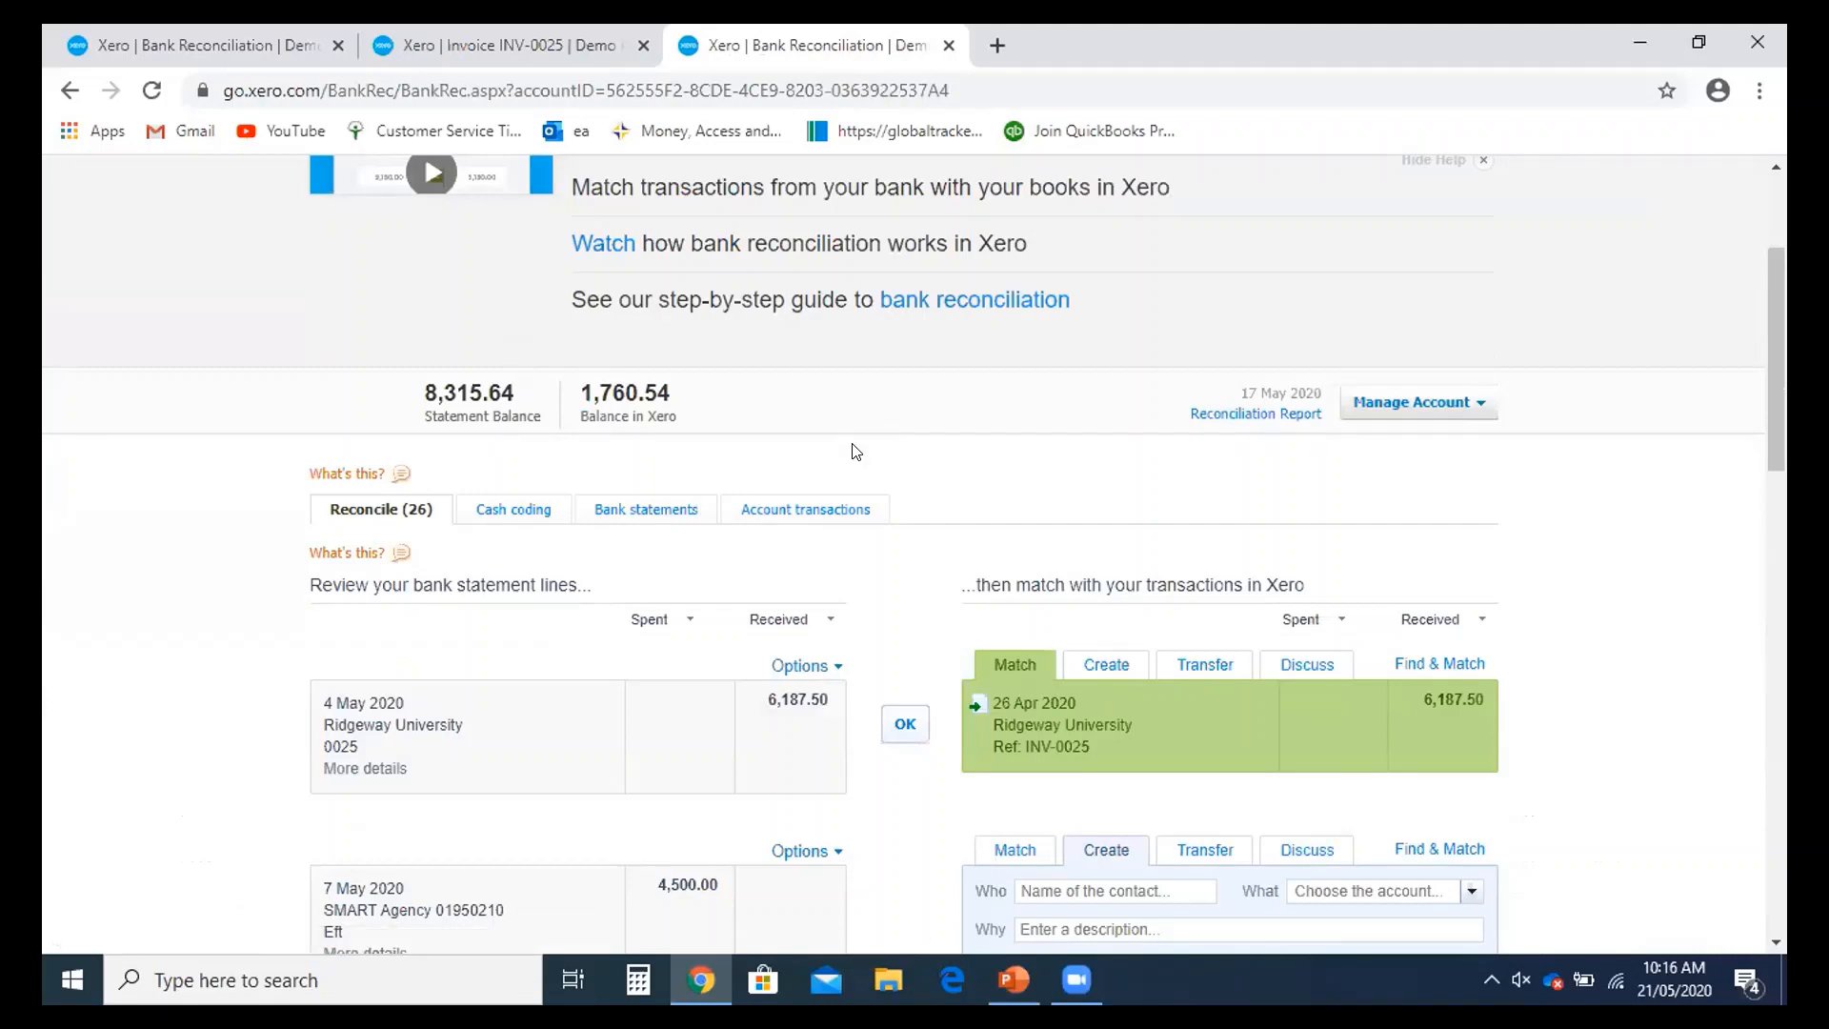
pyautogui.scroll(-1, 851, 450)
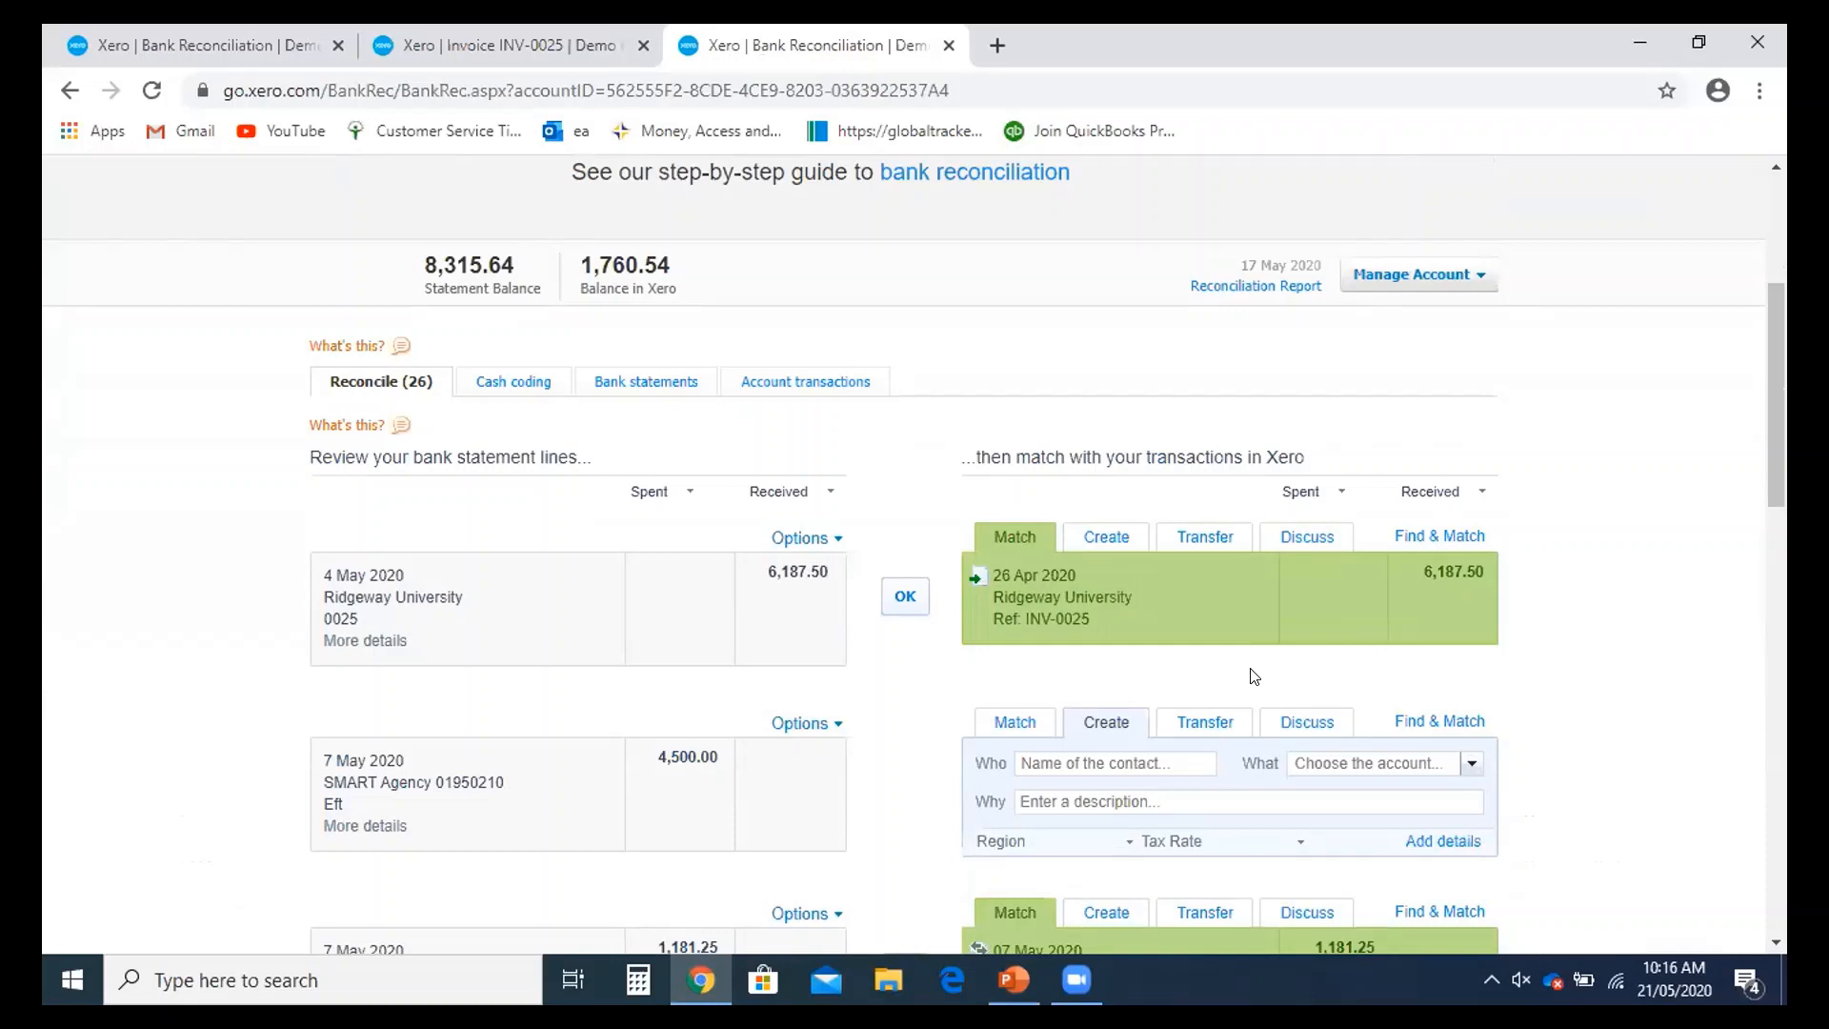
pyautogui.scroll(-1, 1191, 675)
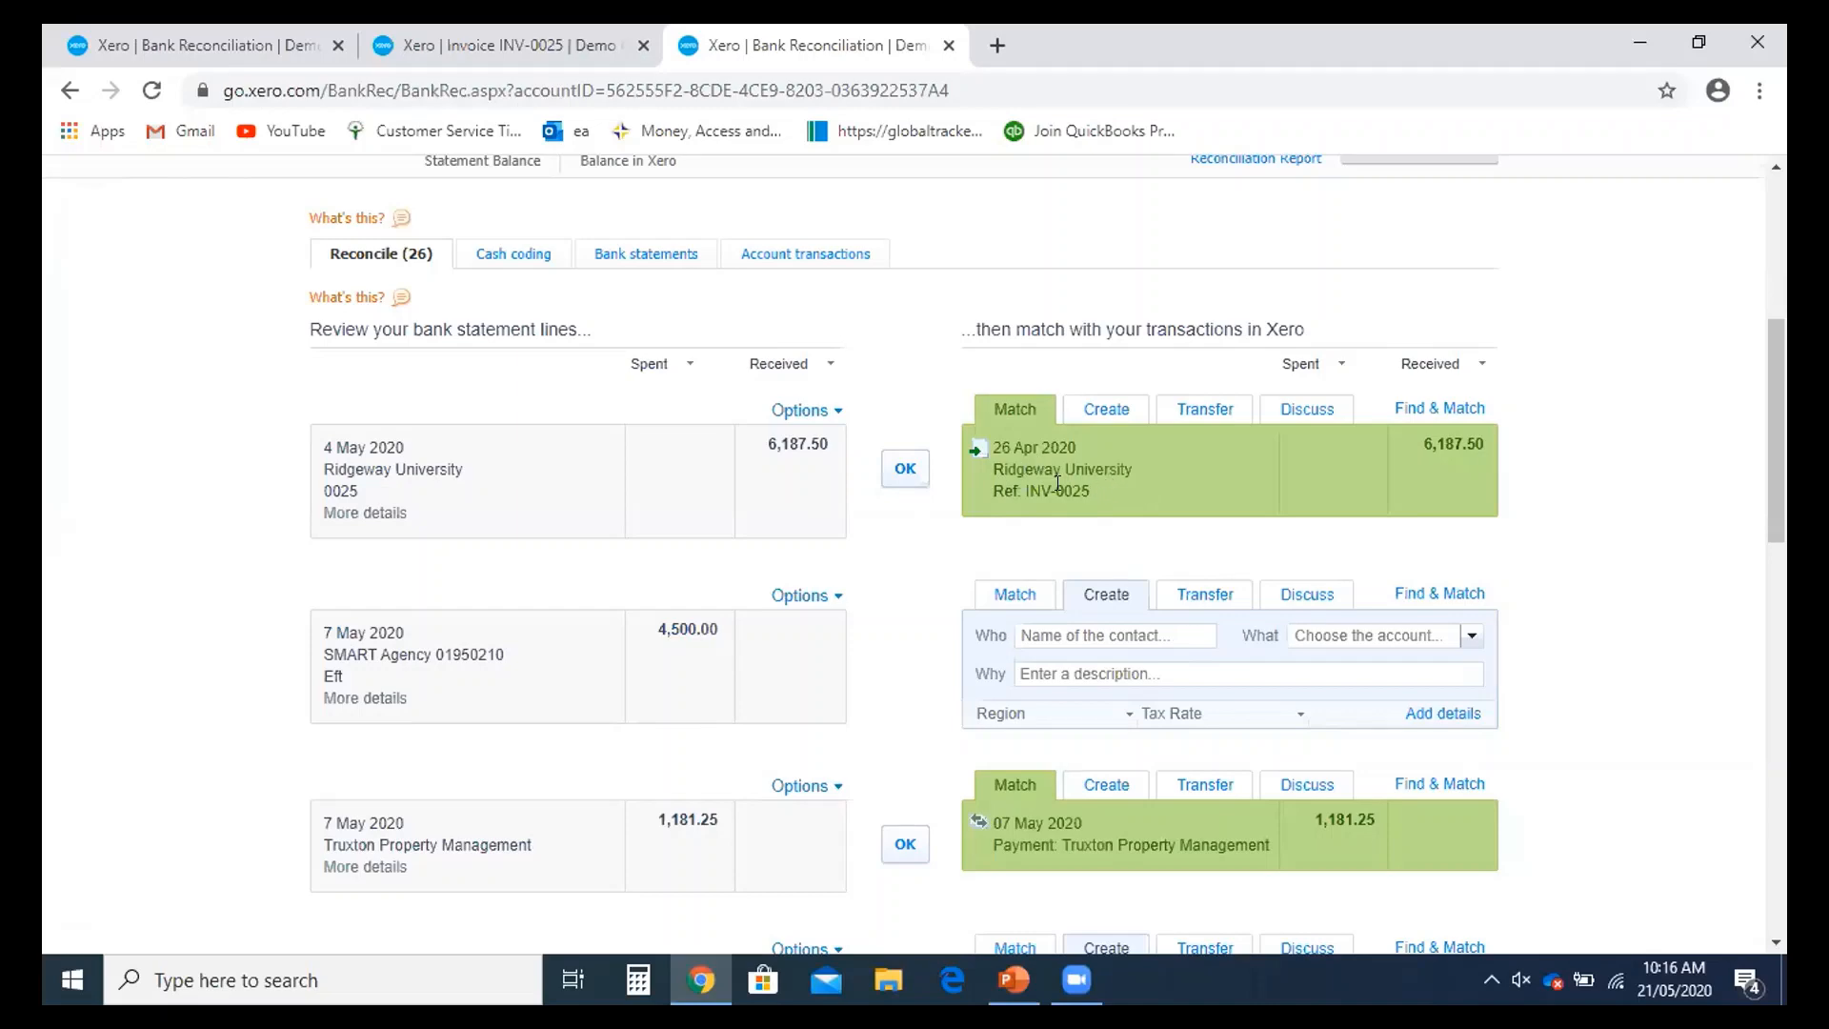
pyautogui.scroll(-1, 1052, 486)
pyautogui.scroll(1, 1037, 494)
pyautogui.click(903, 469)
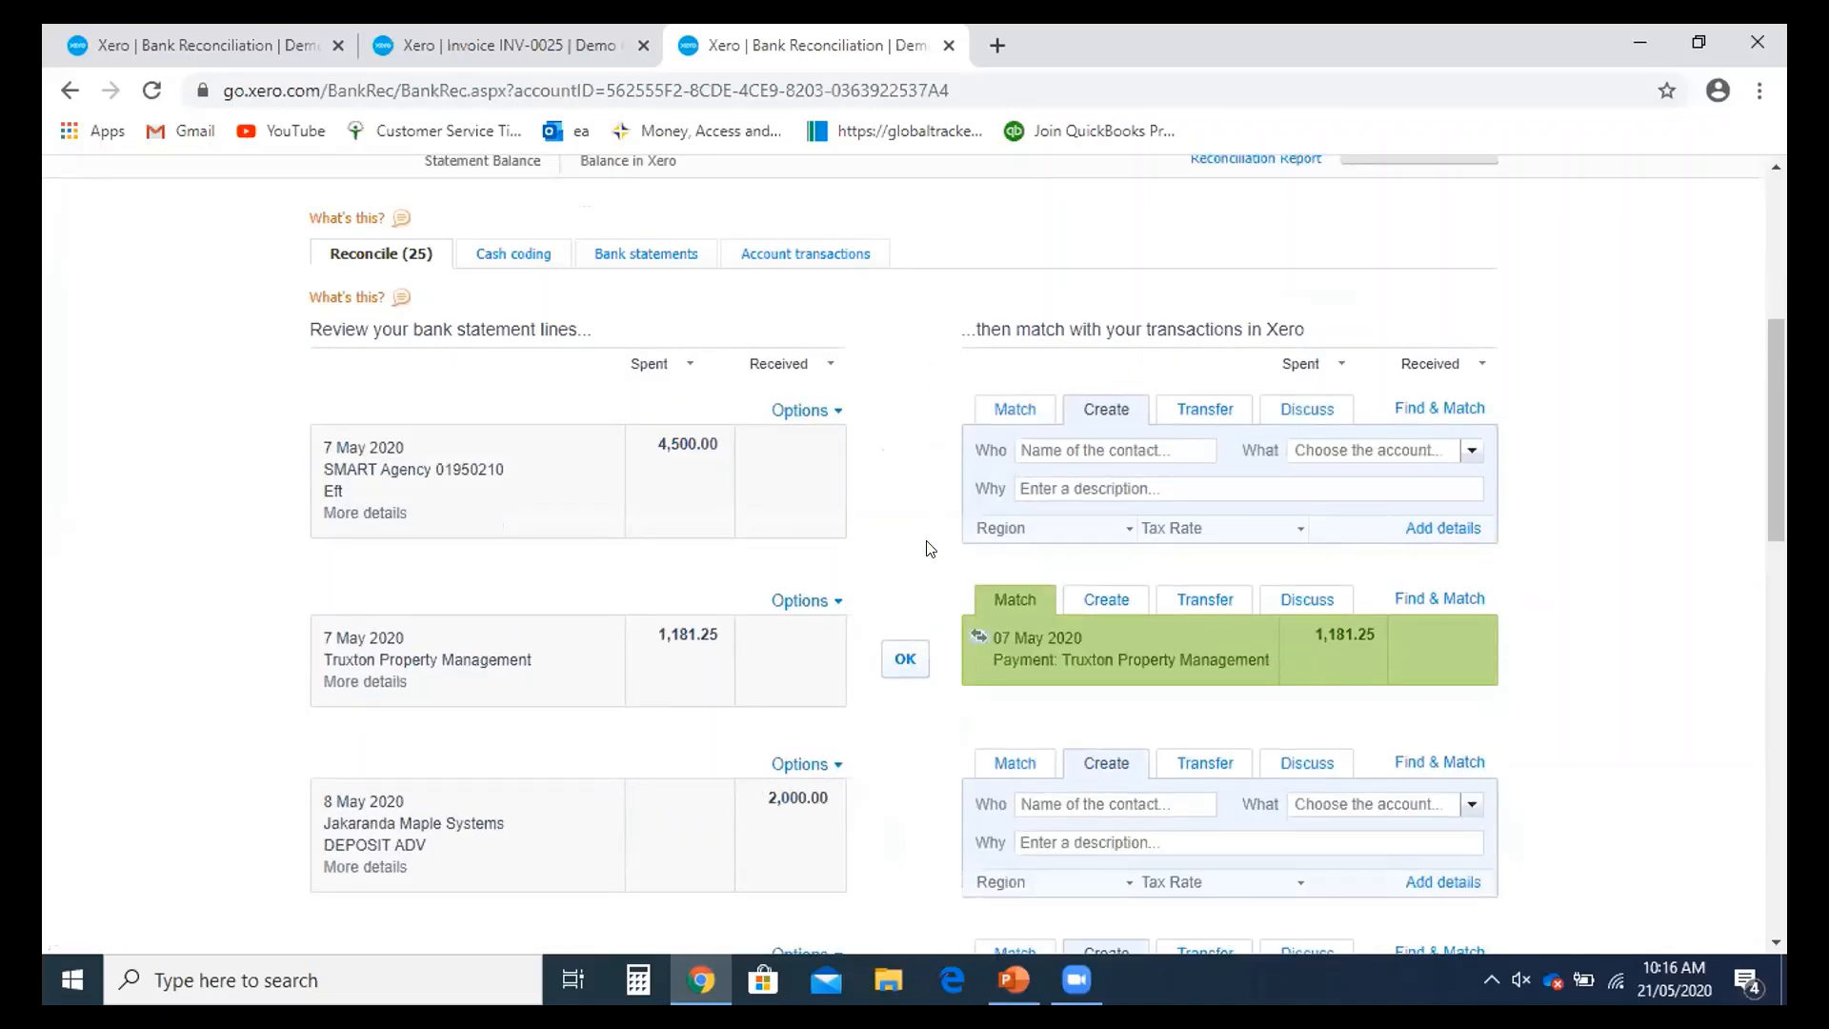
pyautogui.scroll(1, 930, 549)
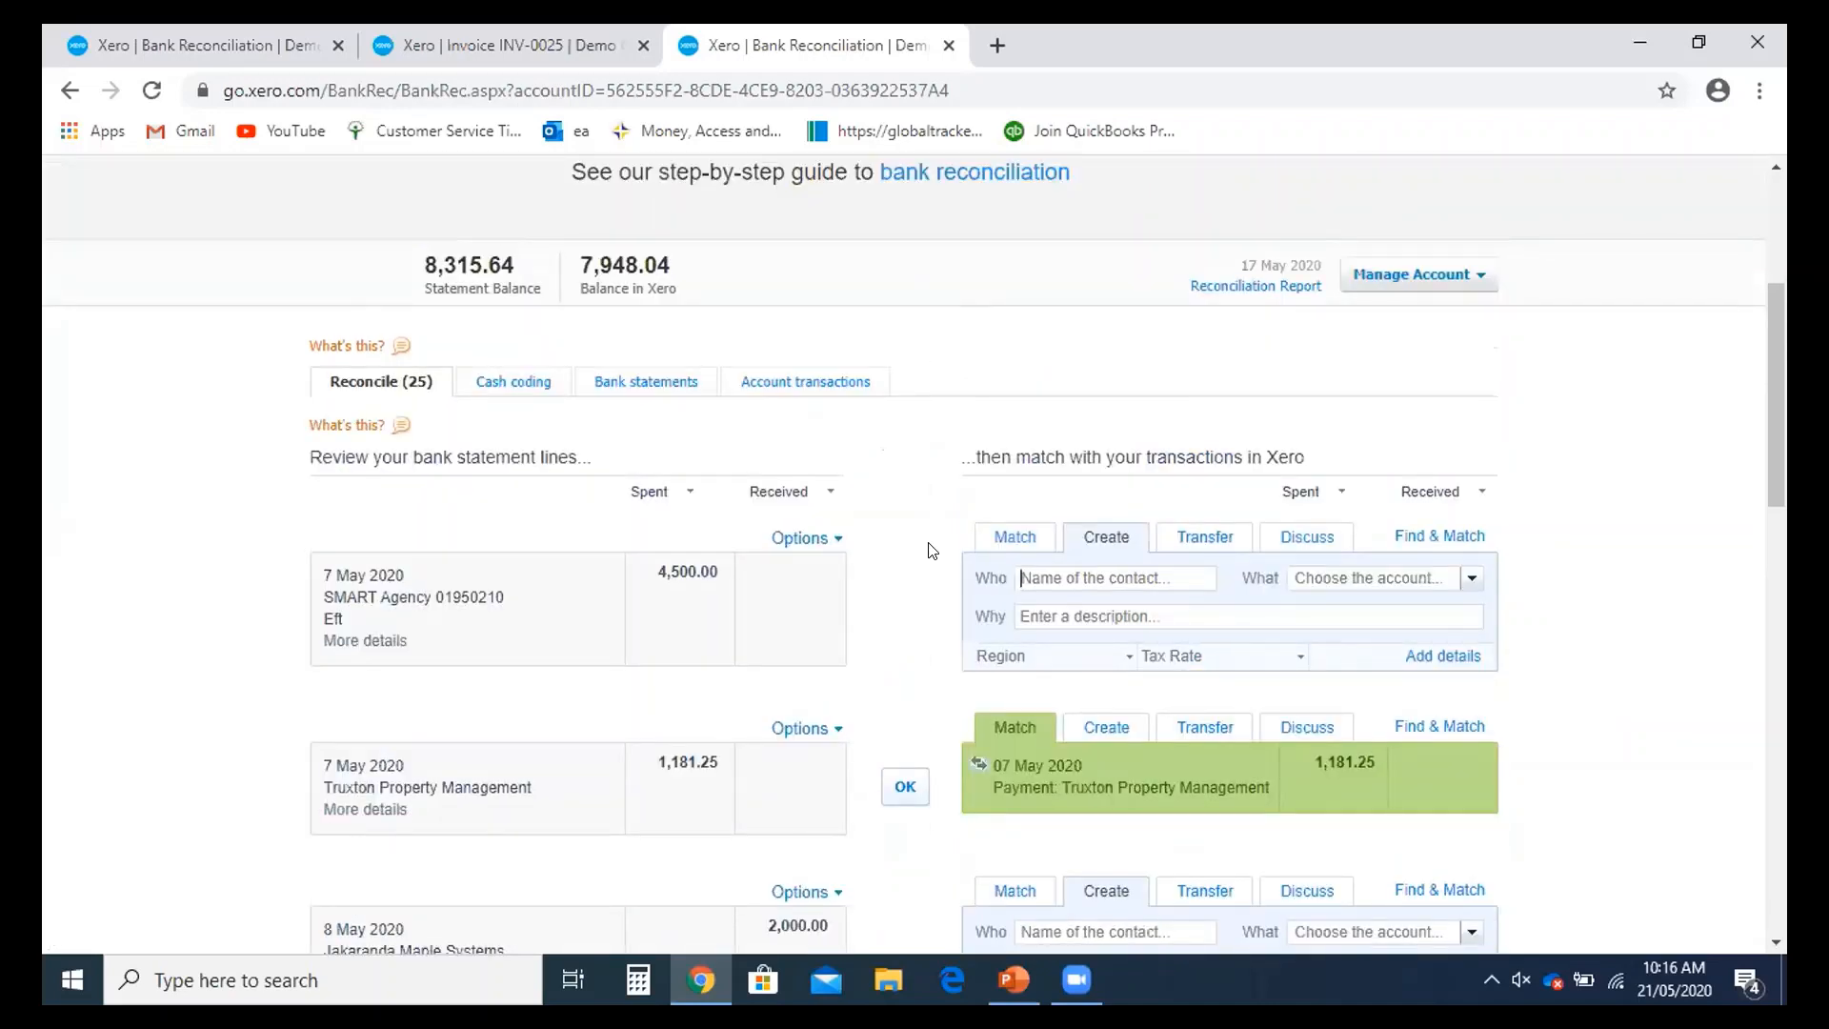
pyautogui.hotkey('ctrl', 'shift', 'Tab')
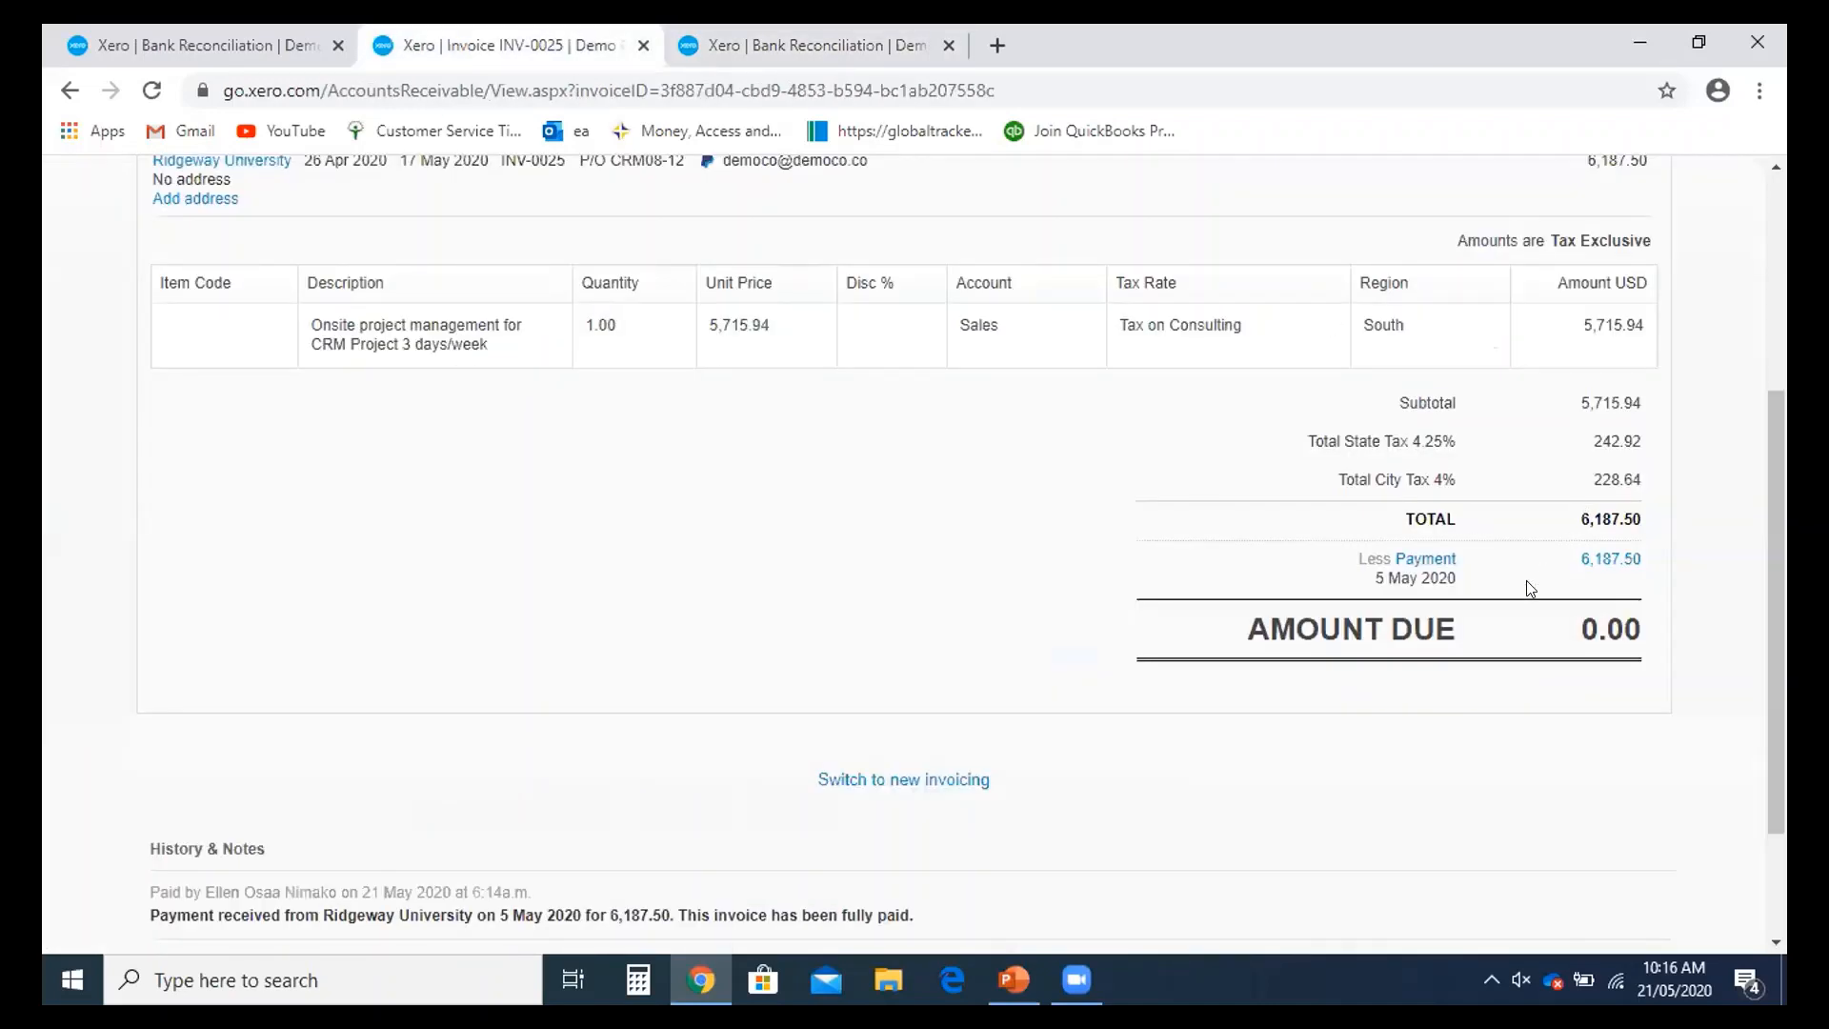
# - Open the invoice's payment record in a new tab and close the duplicate reconciliation page
pyautogui.rightClick(1426, 559)
pyautogui.click(1524, 581)
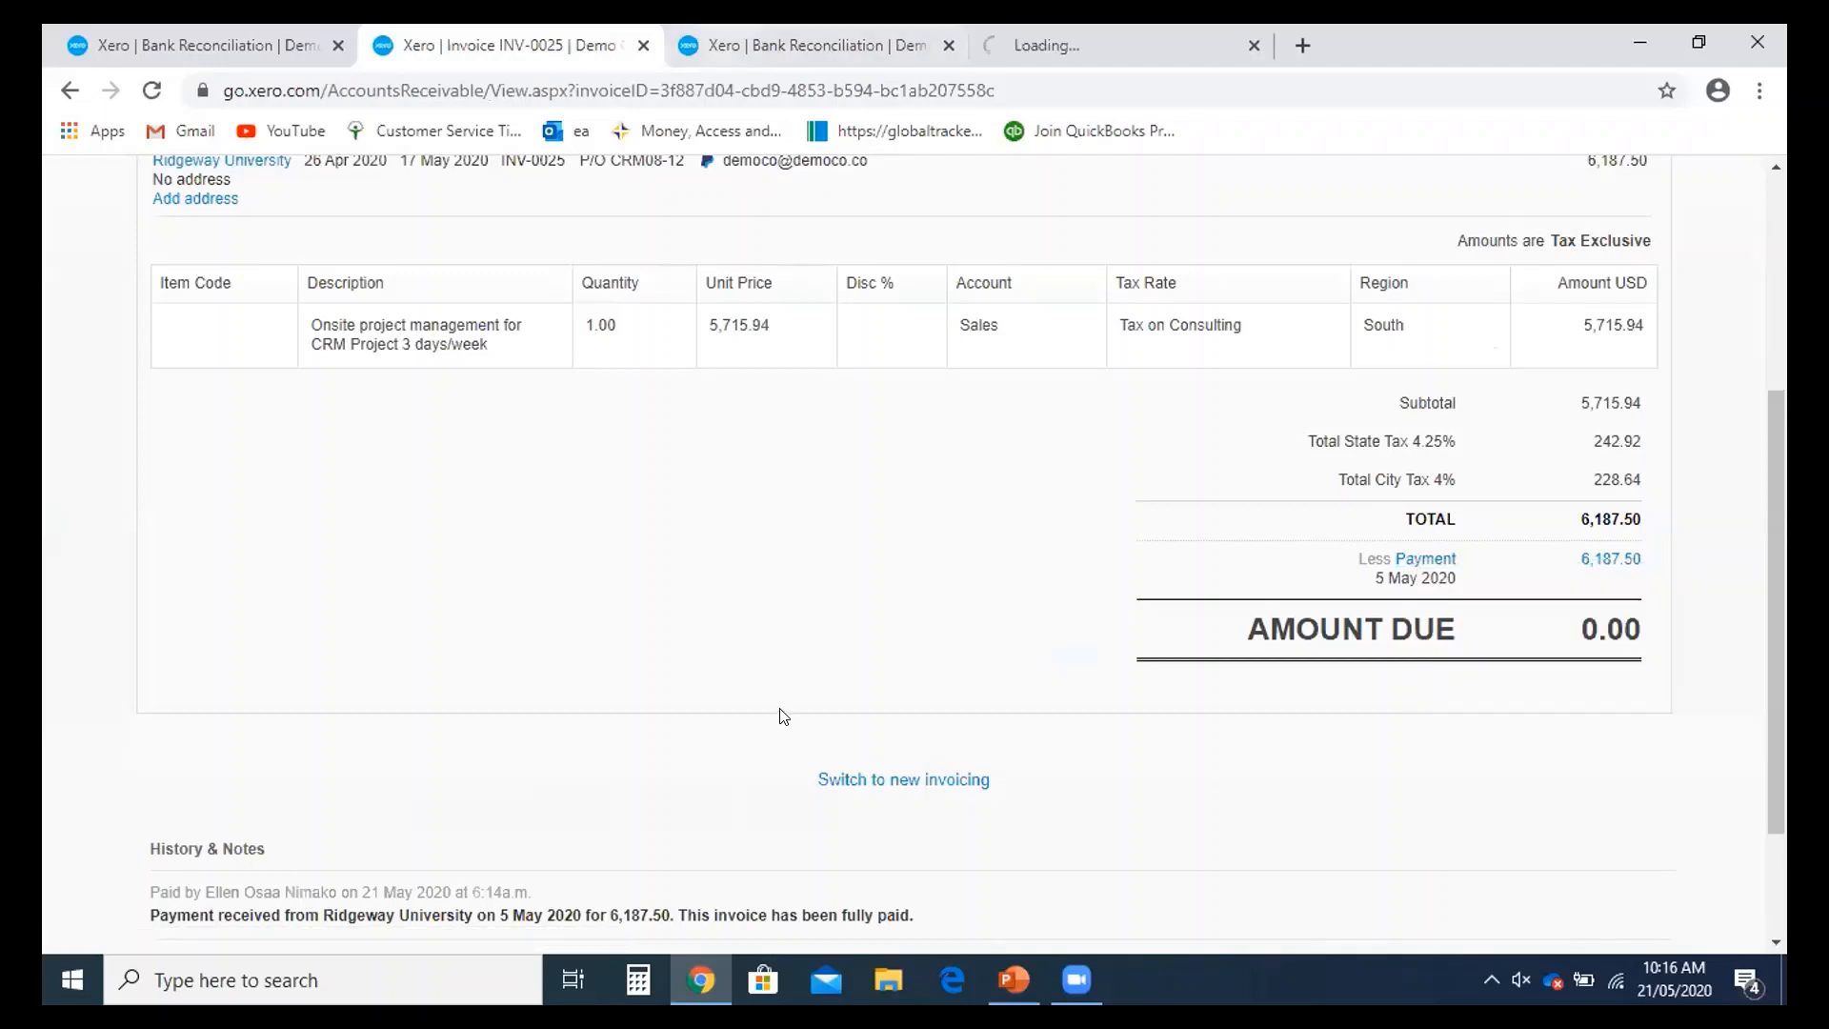
pyautogui.hotkey('ctrl', 'Tab')
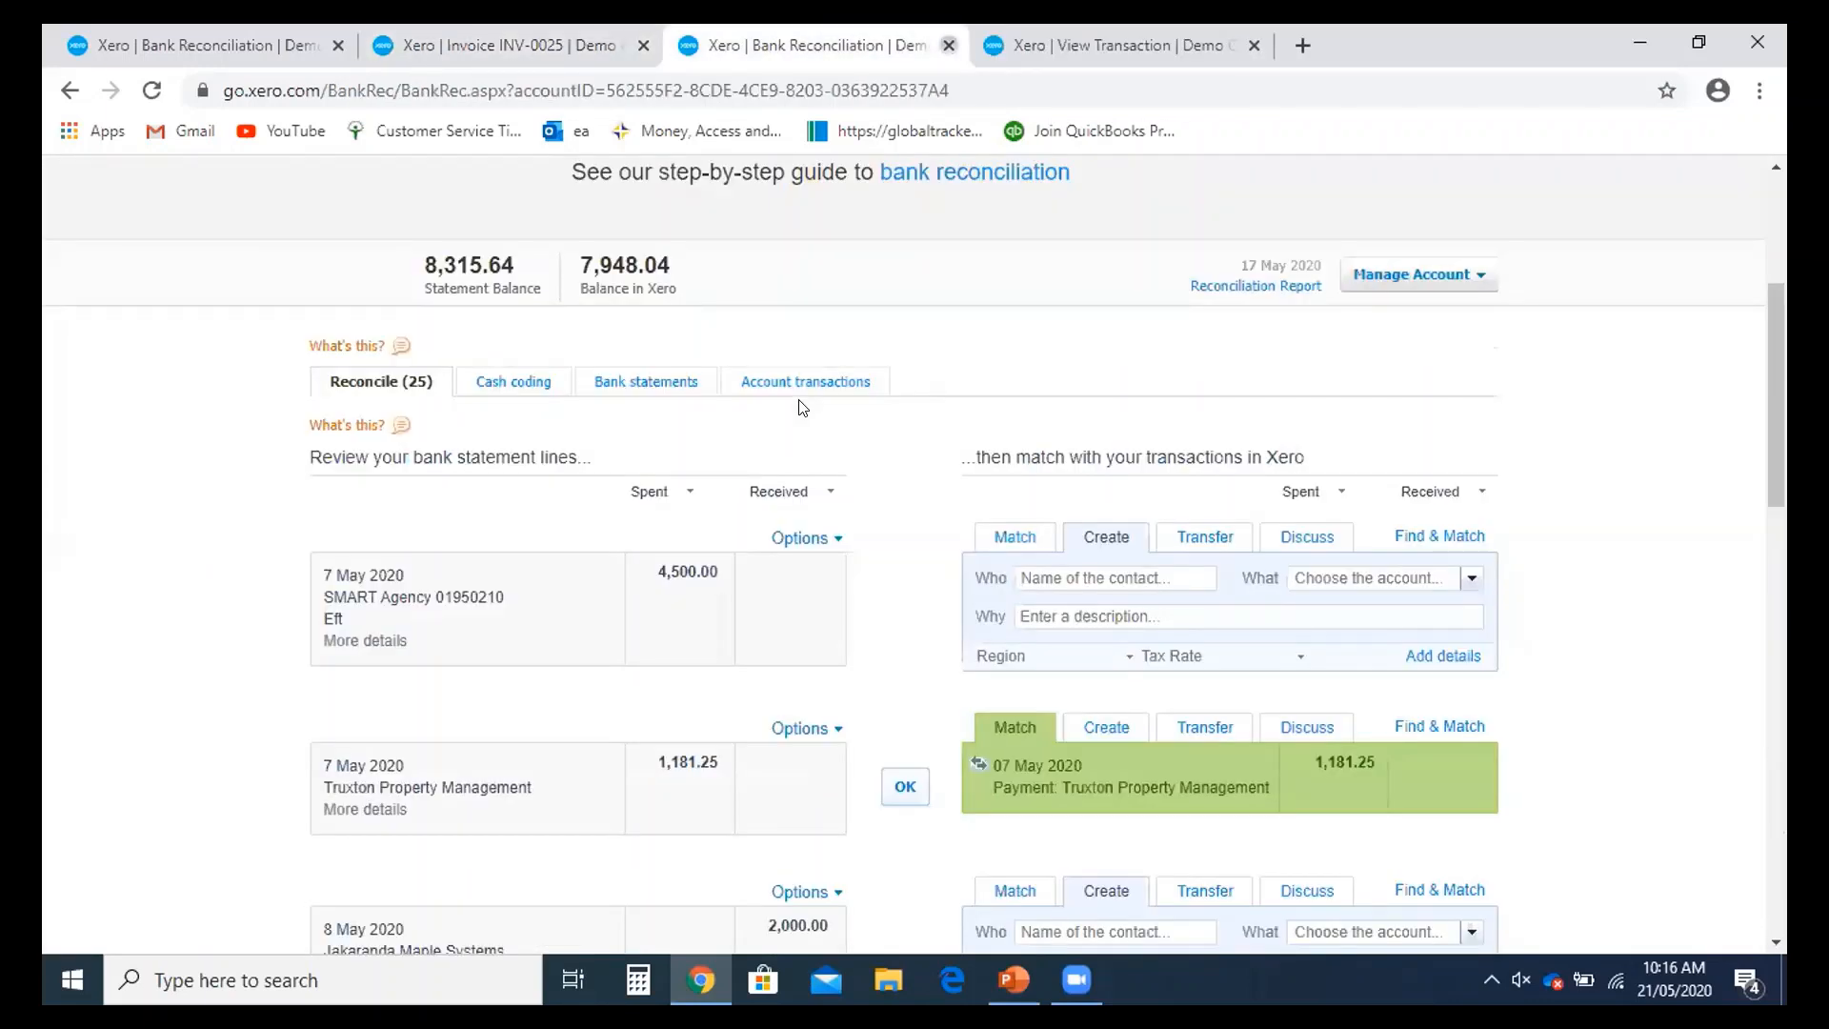
pyautogui.click(949, 46)
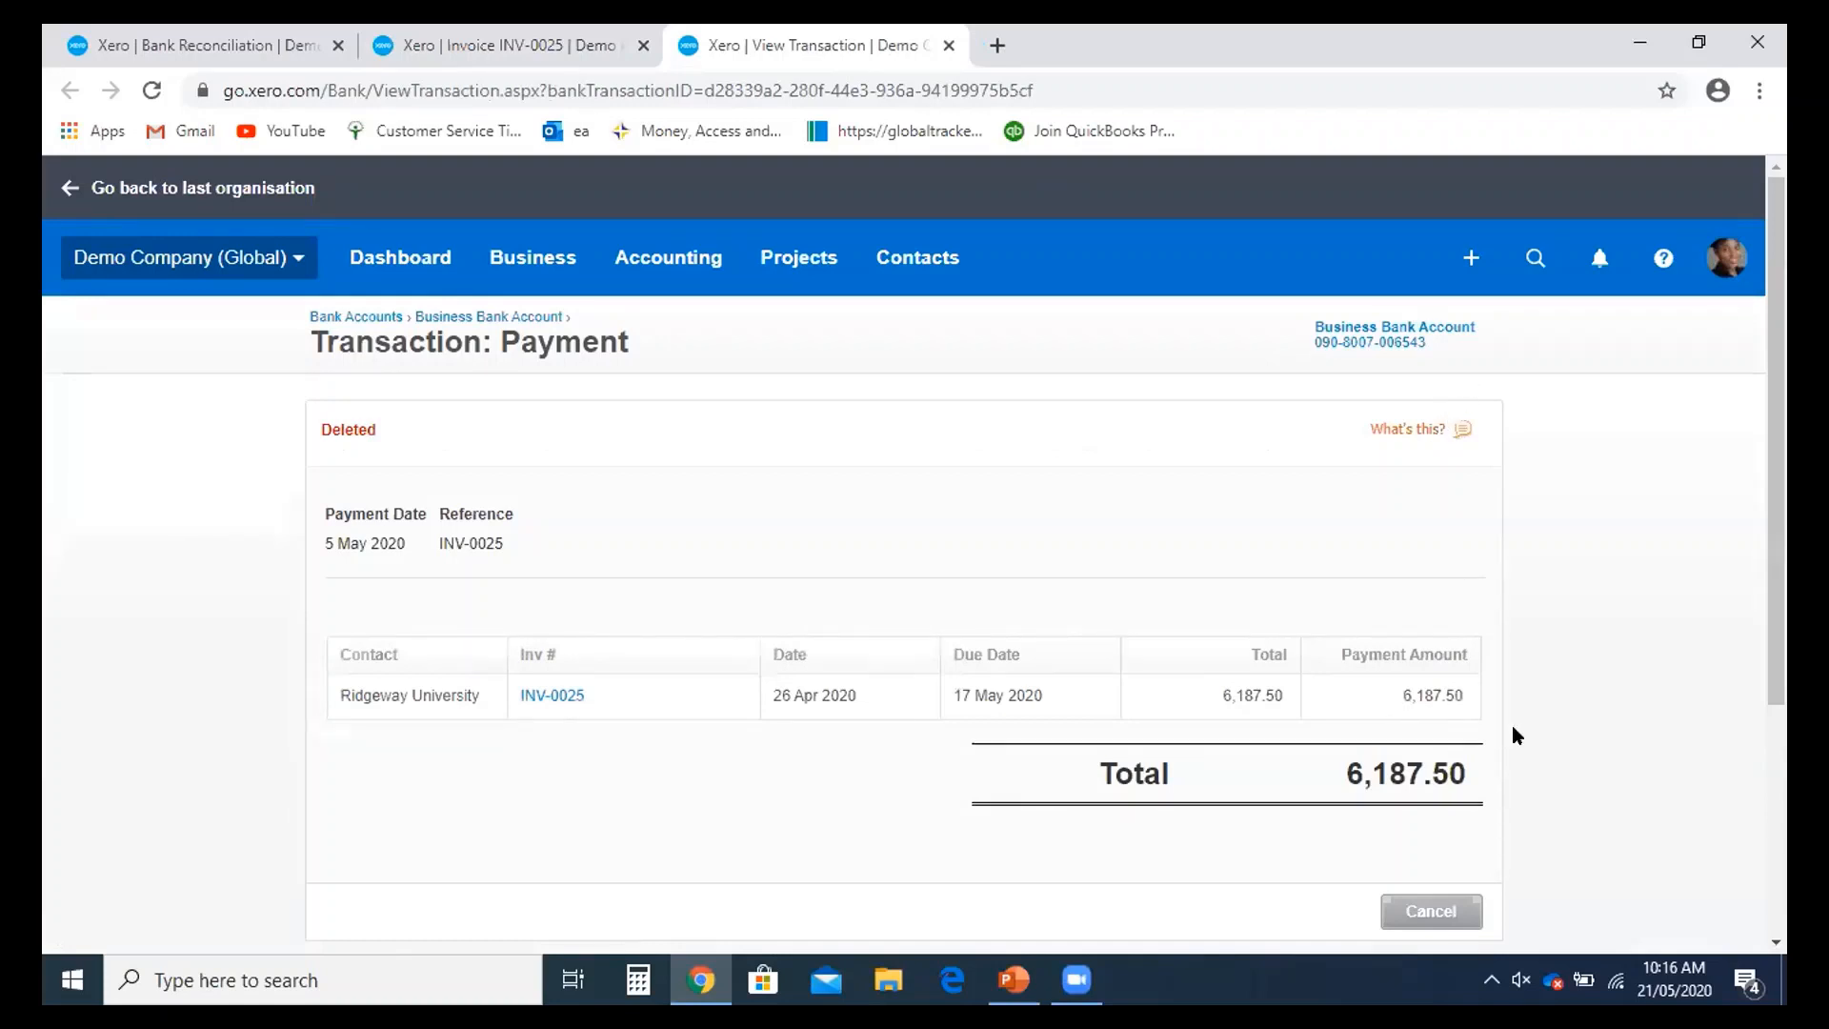
pyautogui.scroll(-1, 1512, 726)
pyautogui.scroll(1, 1503, 736)
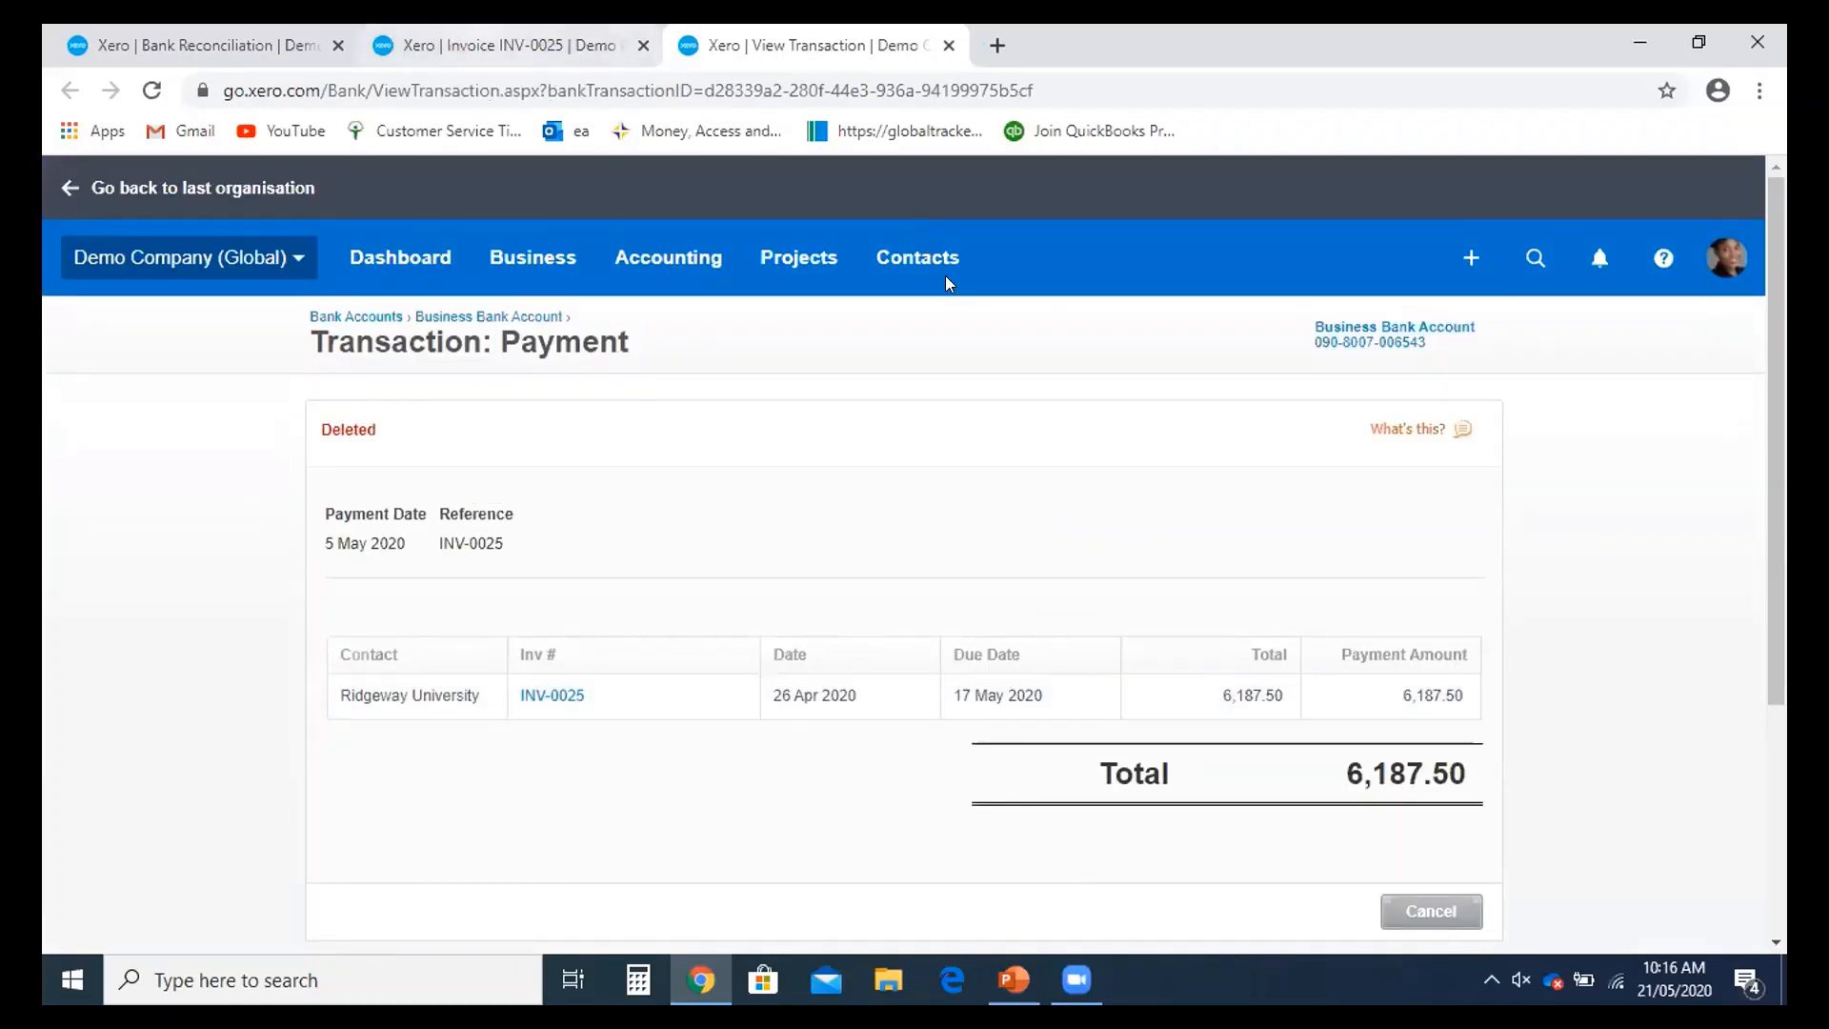
pyautogui.click(377, 50)
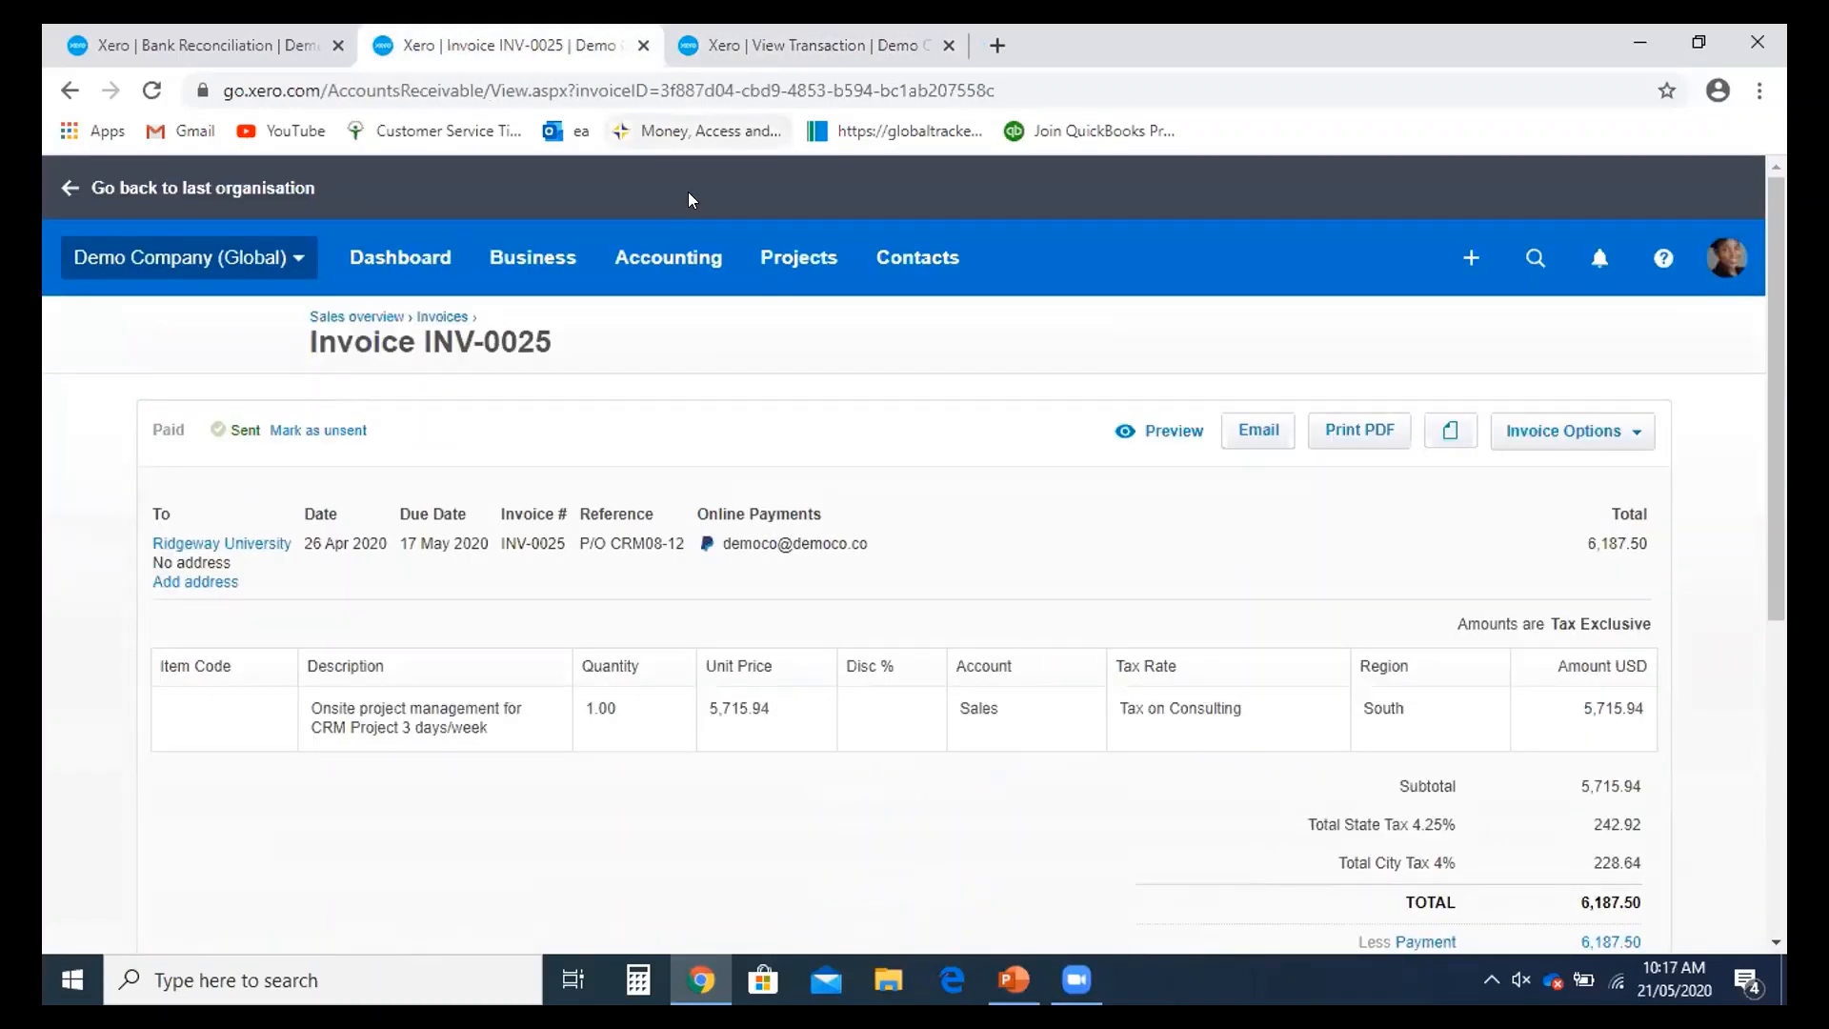
# - Reload INV-0025, open its 4 May 6,187.50 payment and remove it with Remove & Redo
pyautogui.hotkey('ctrl', 'l')
pyautogui.press('Return')
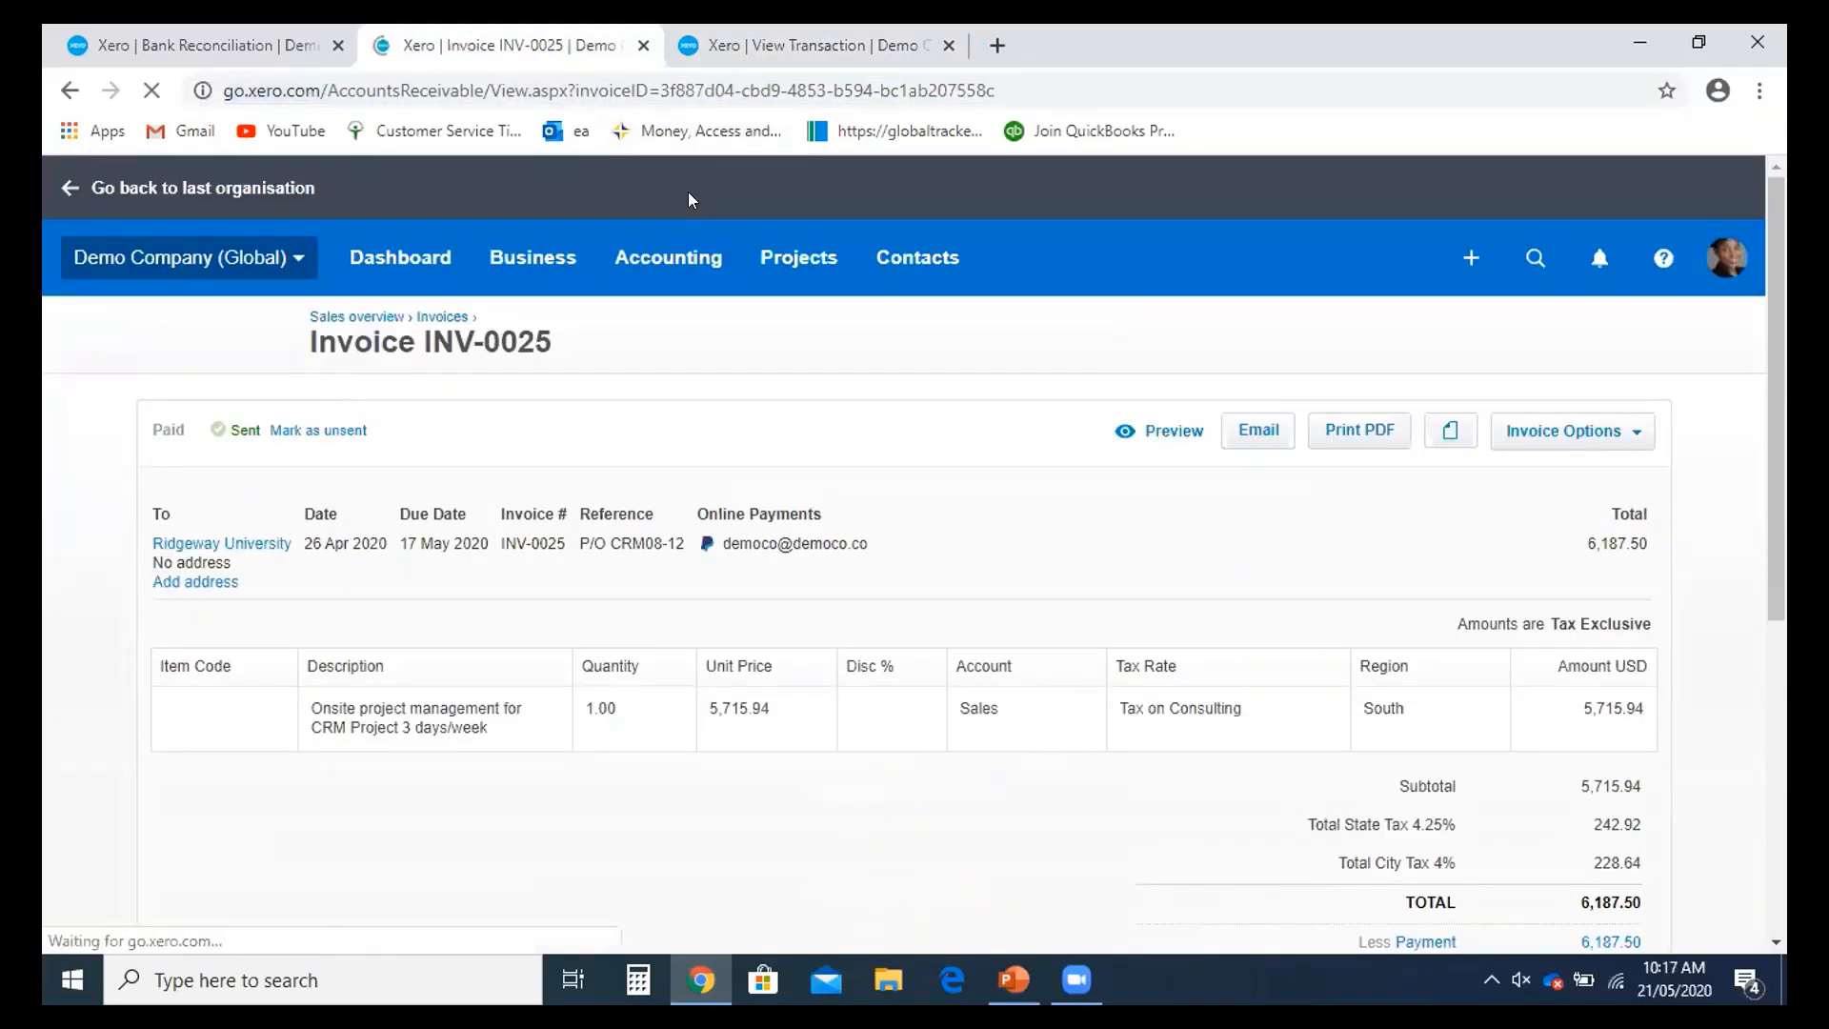
pyautogui.scroll(-3, 1095, 491)
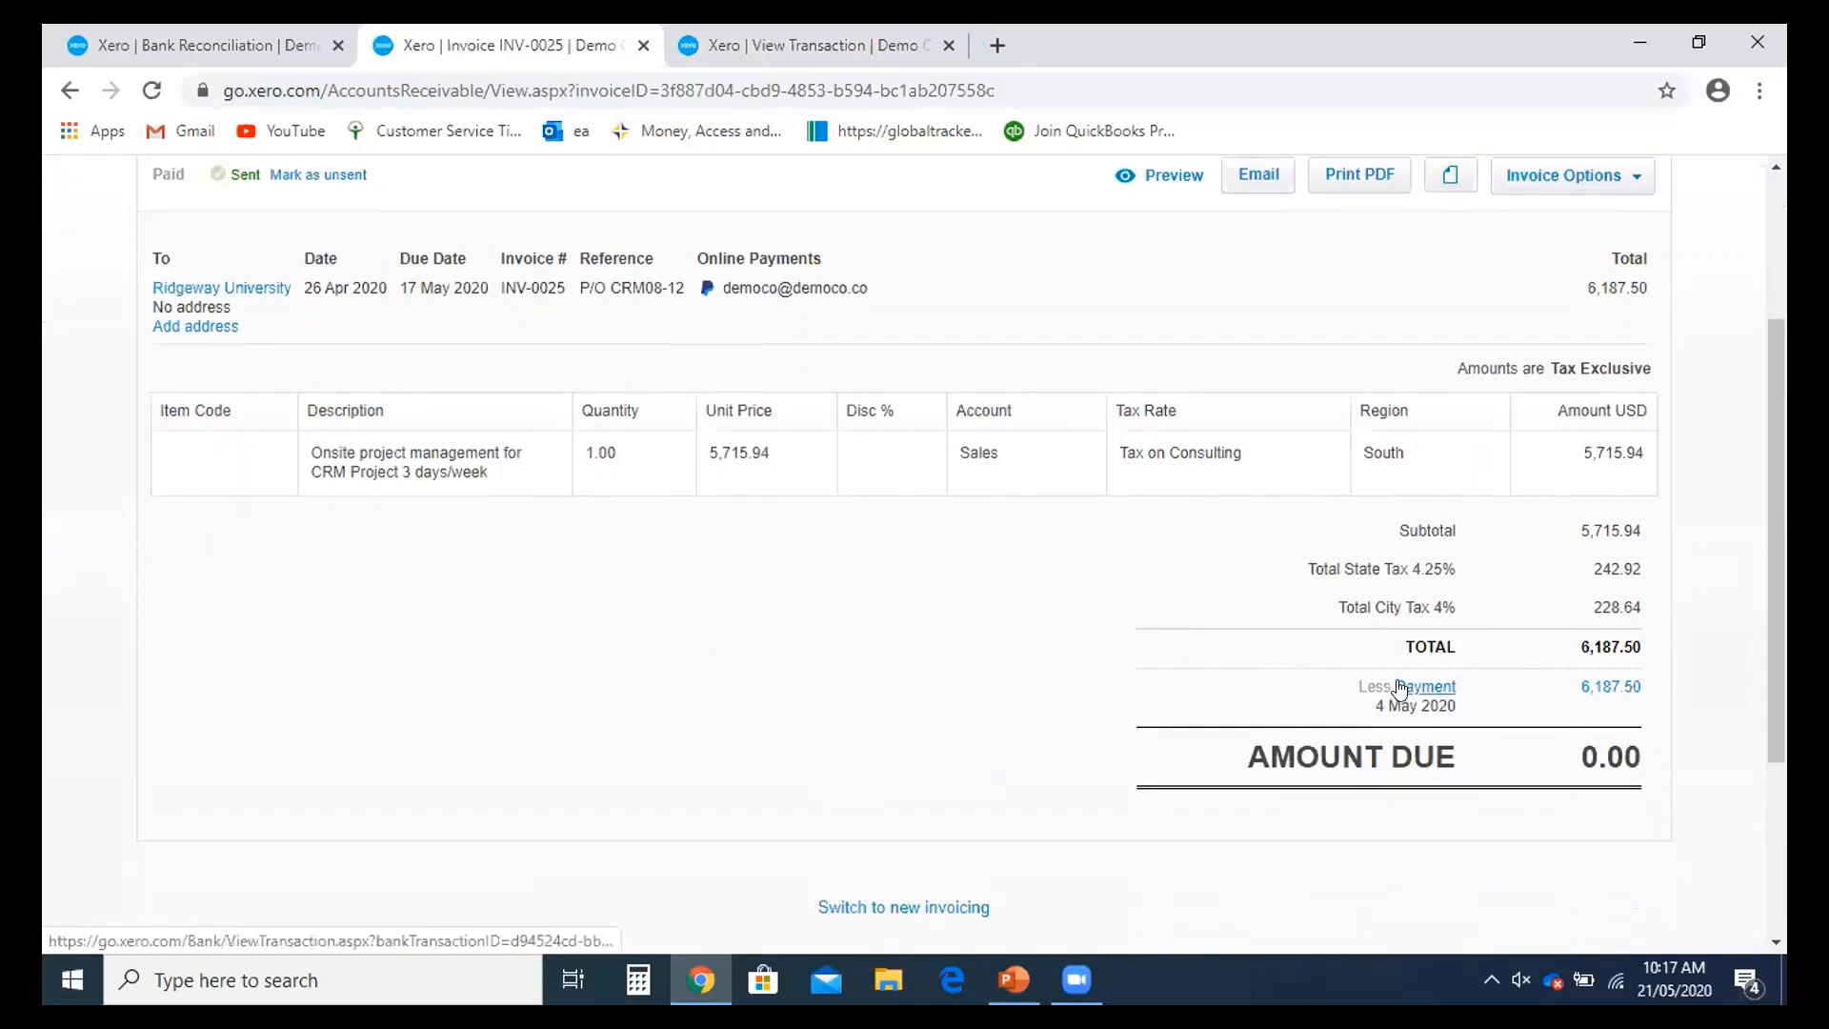
pyautogui.rightClick(1401, 687)
pyautogui.click(1429, 699)
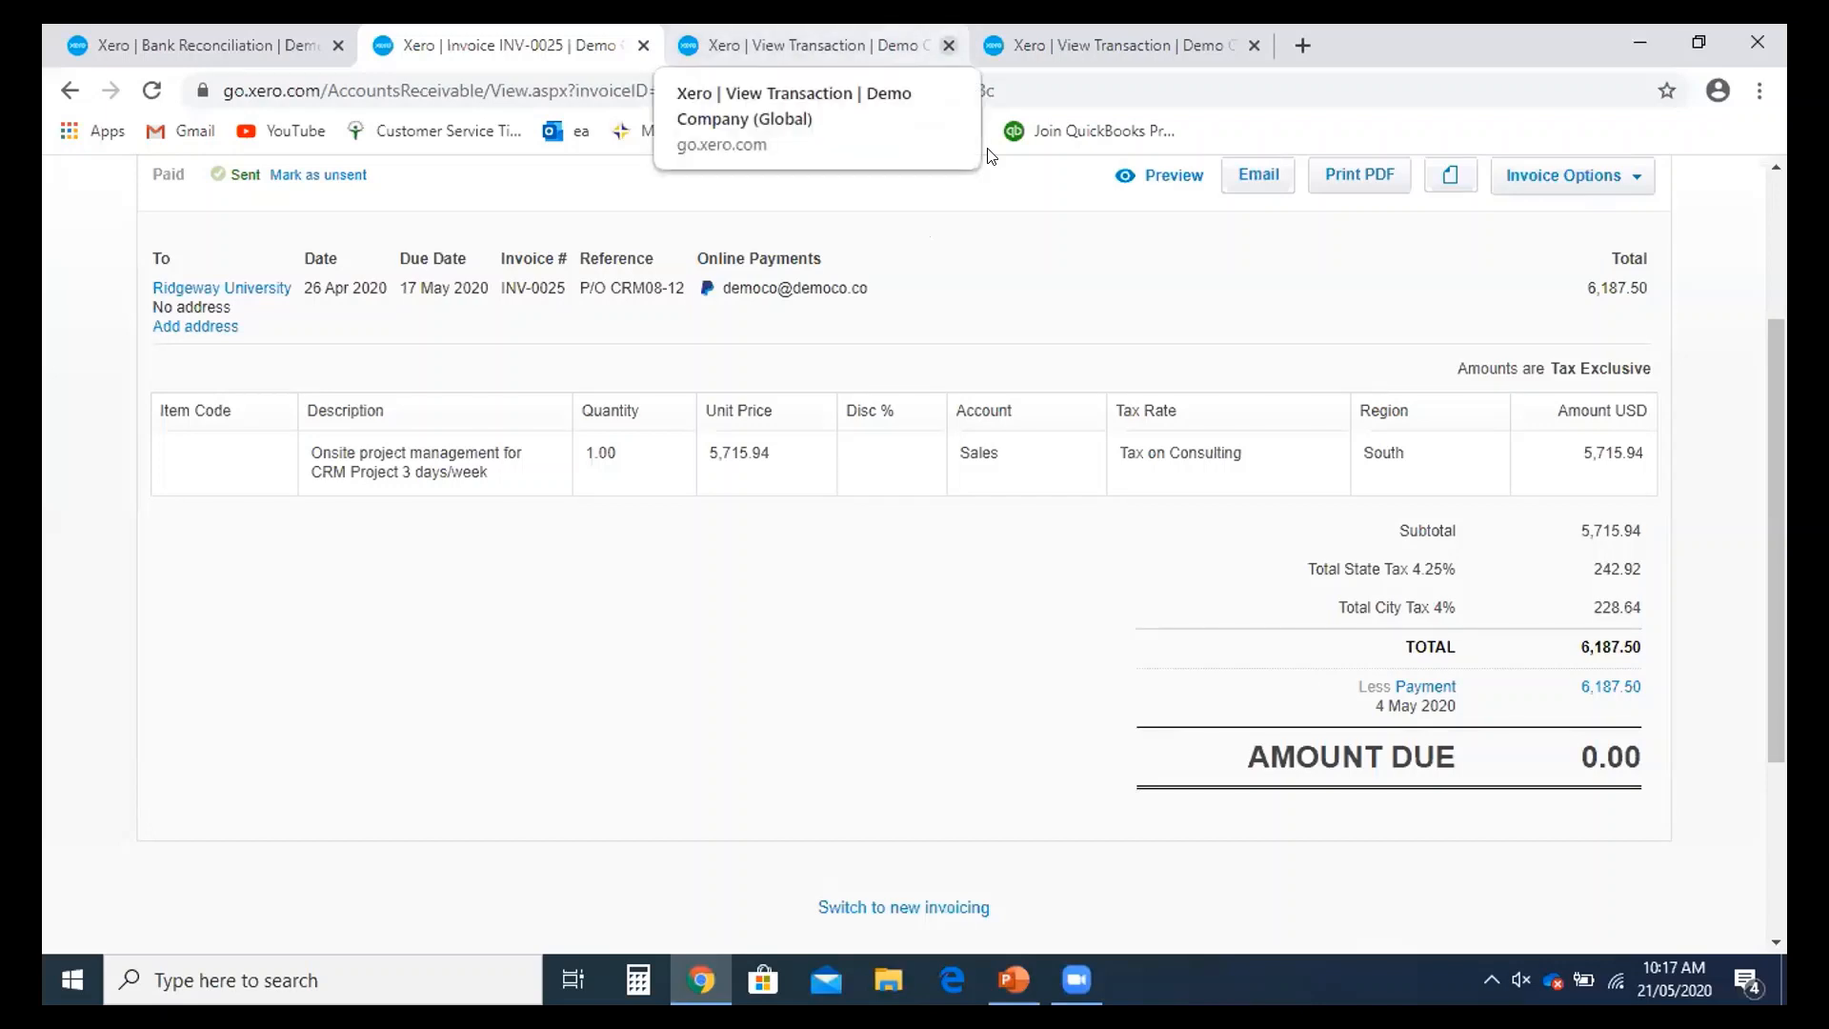
pyautogui.click(949, 46)
pyautogui.click(858, 46)
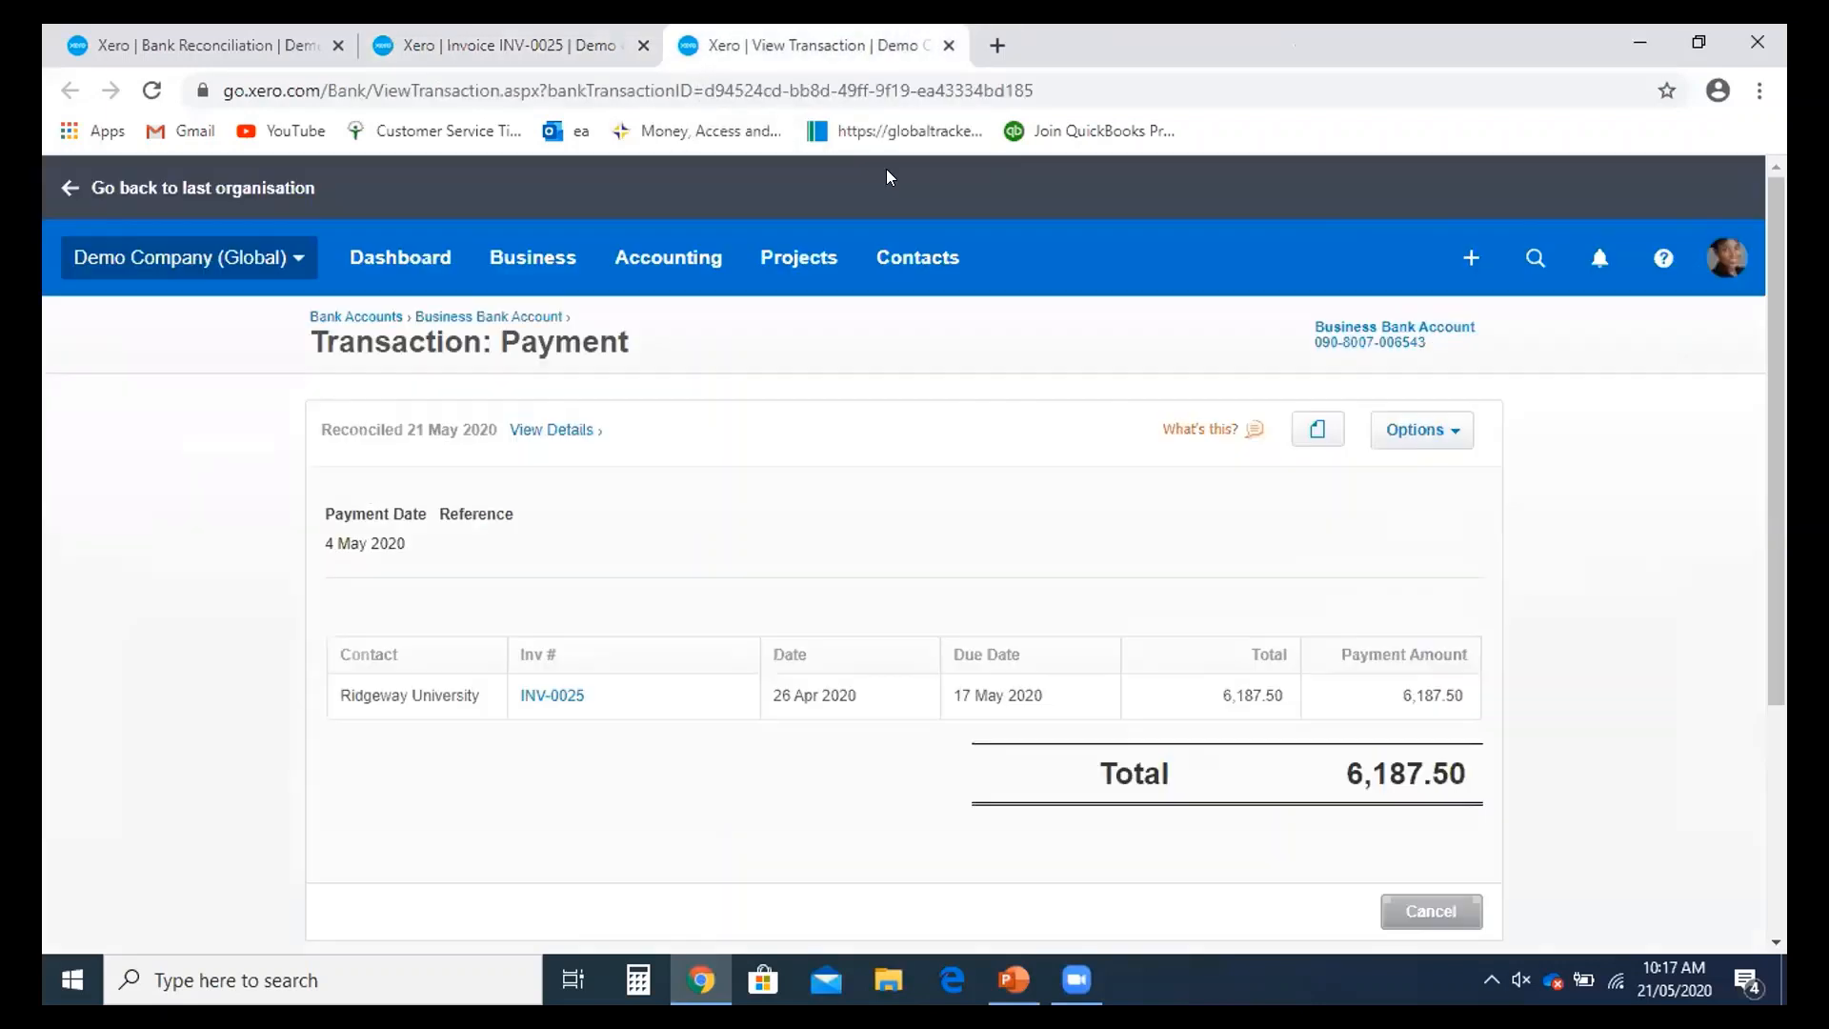
pyautogui.click(1428, 429)
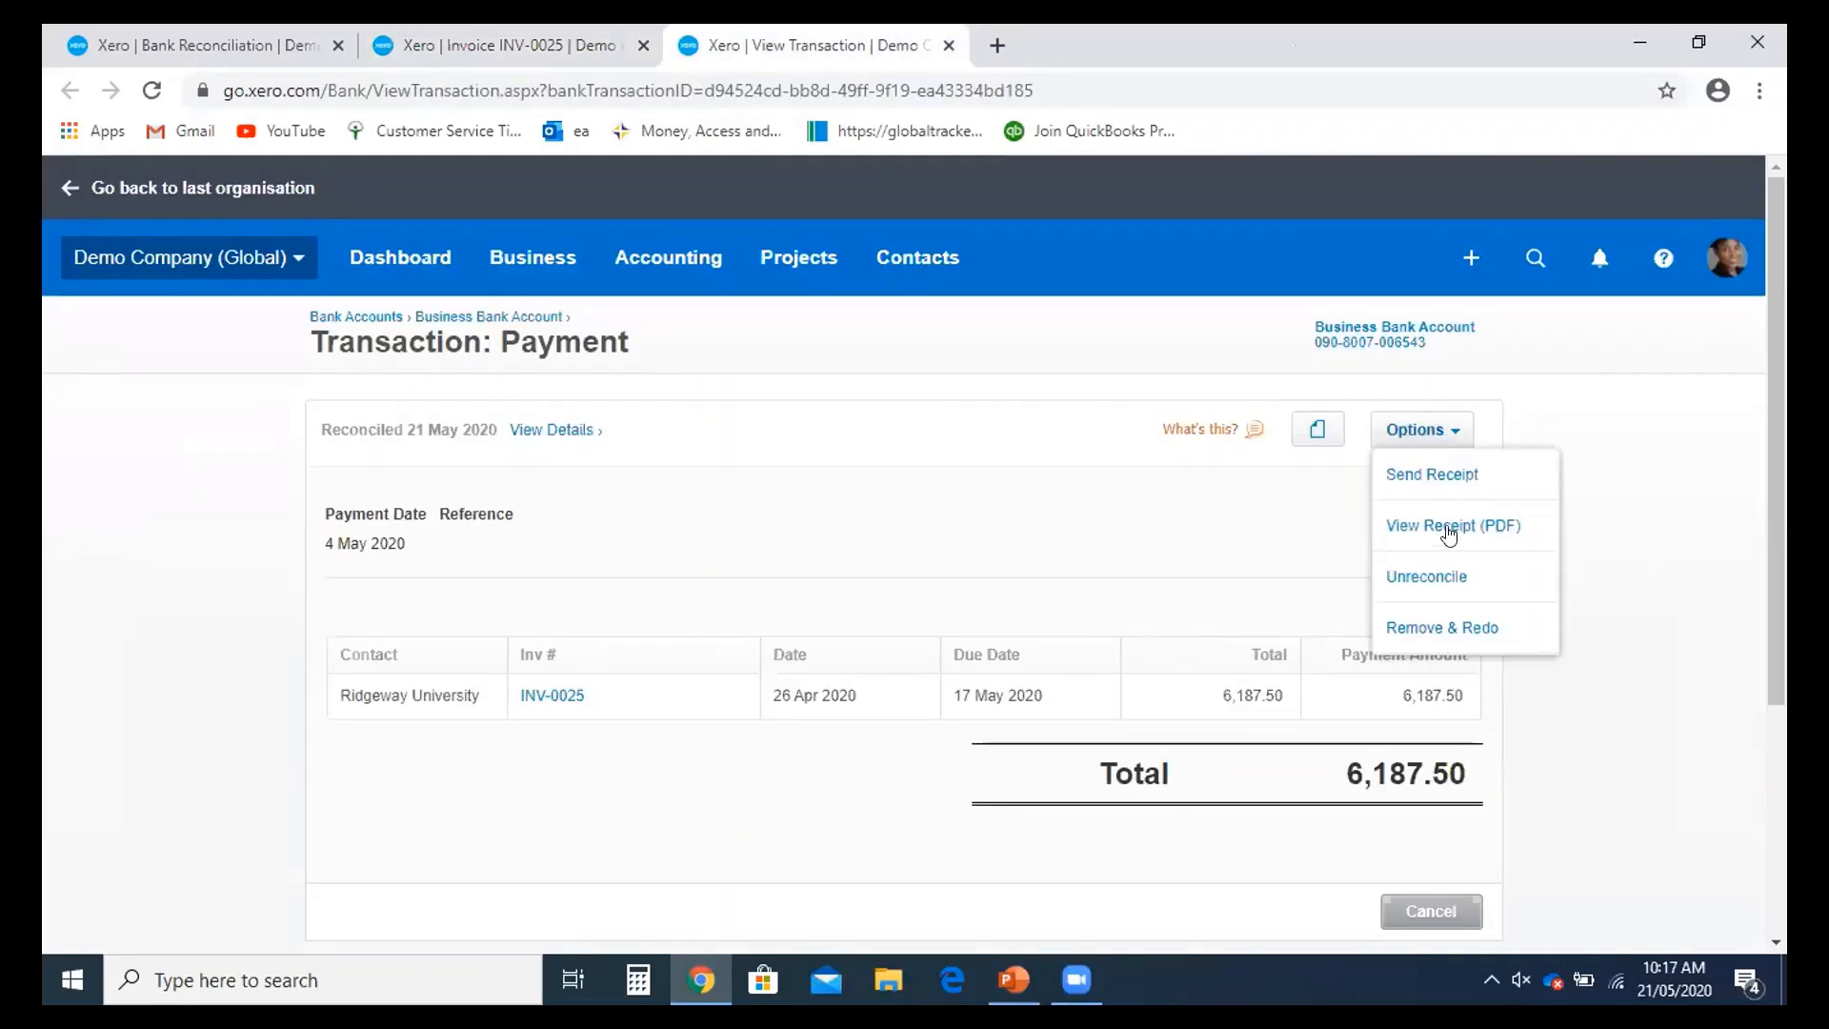
pyautogui.click(1438, 626)
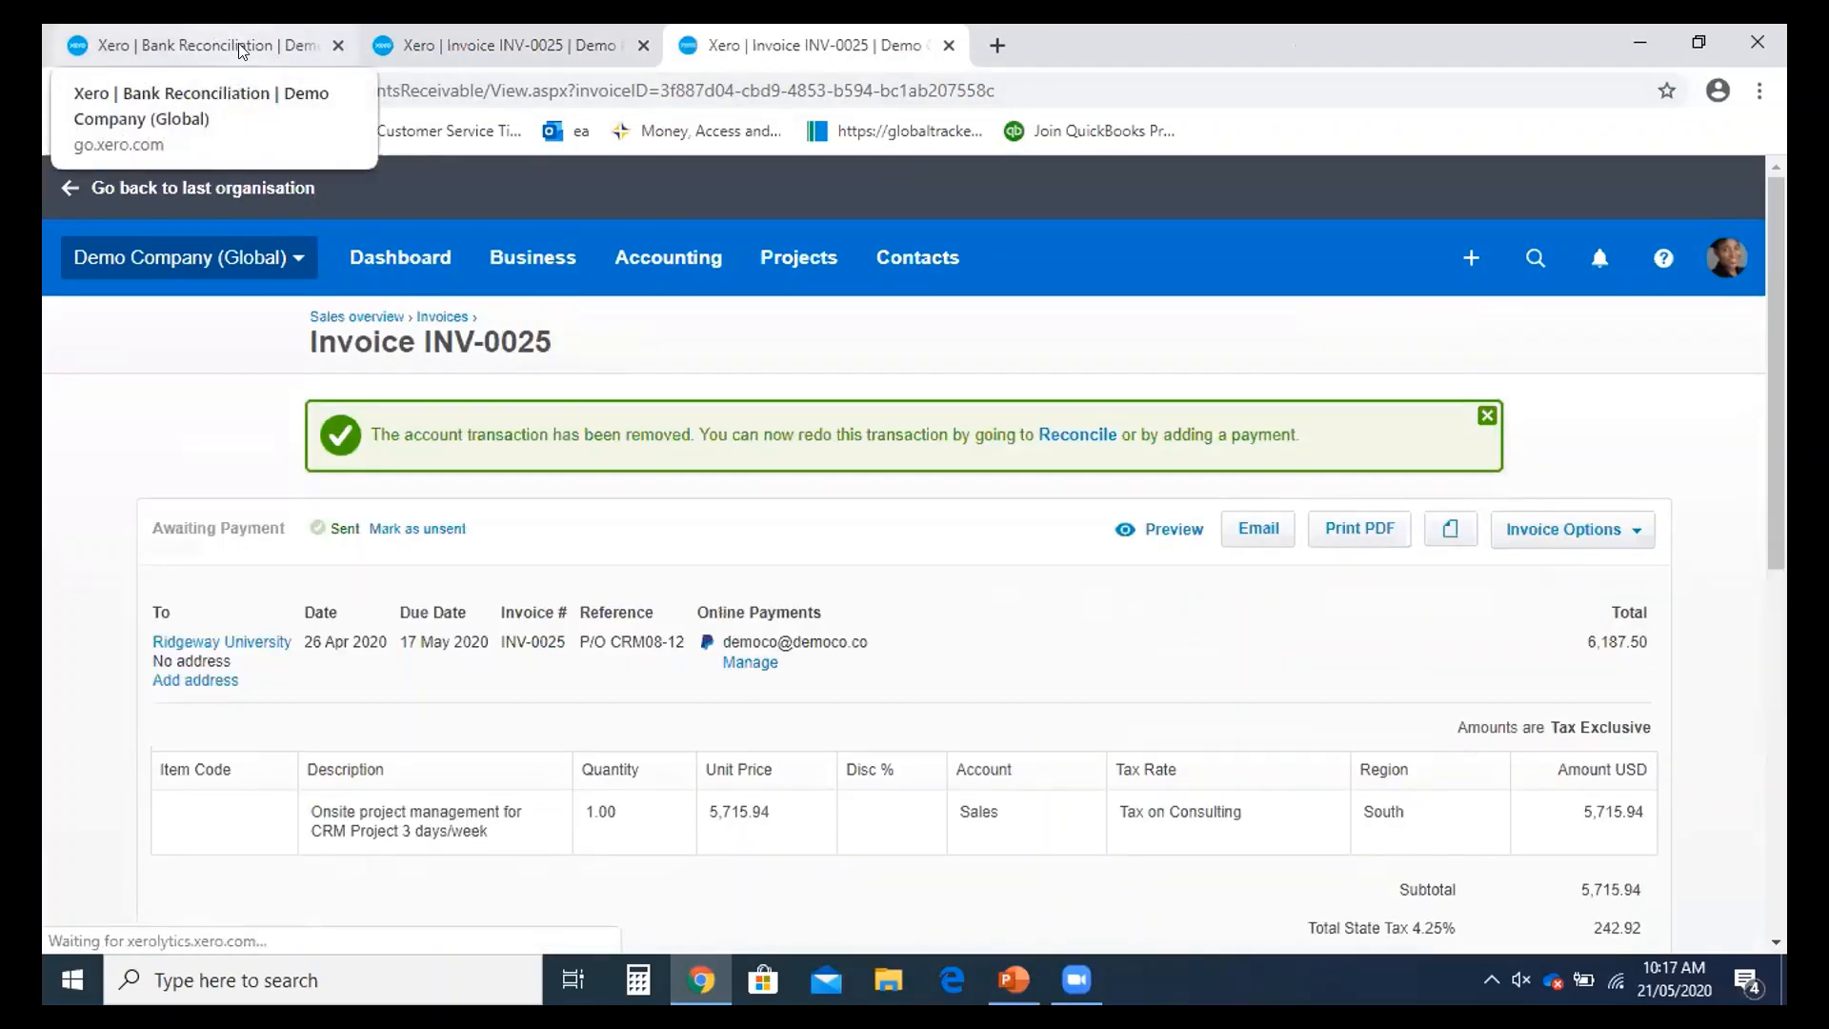
# - Reload the Bank Reconciliation page to pick up the removed payment
pyautogui.click(235, 57)
pyautogui.scroll(2, 812, 406)
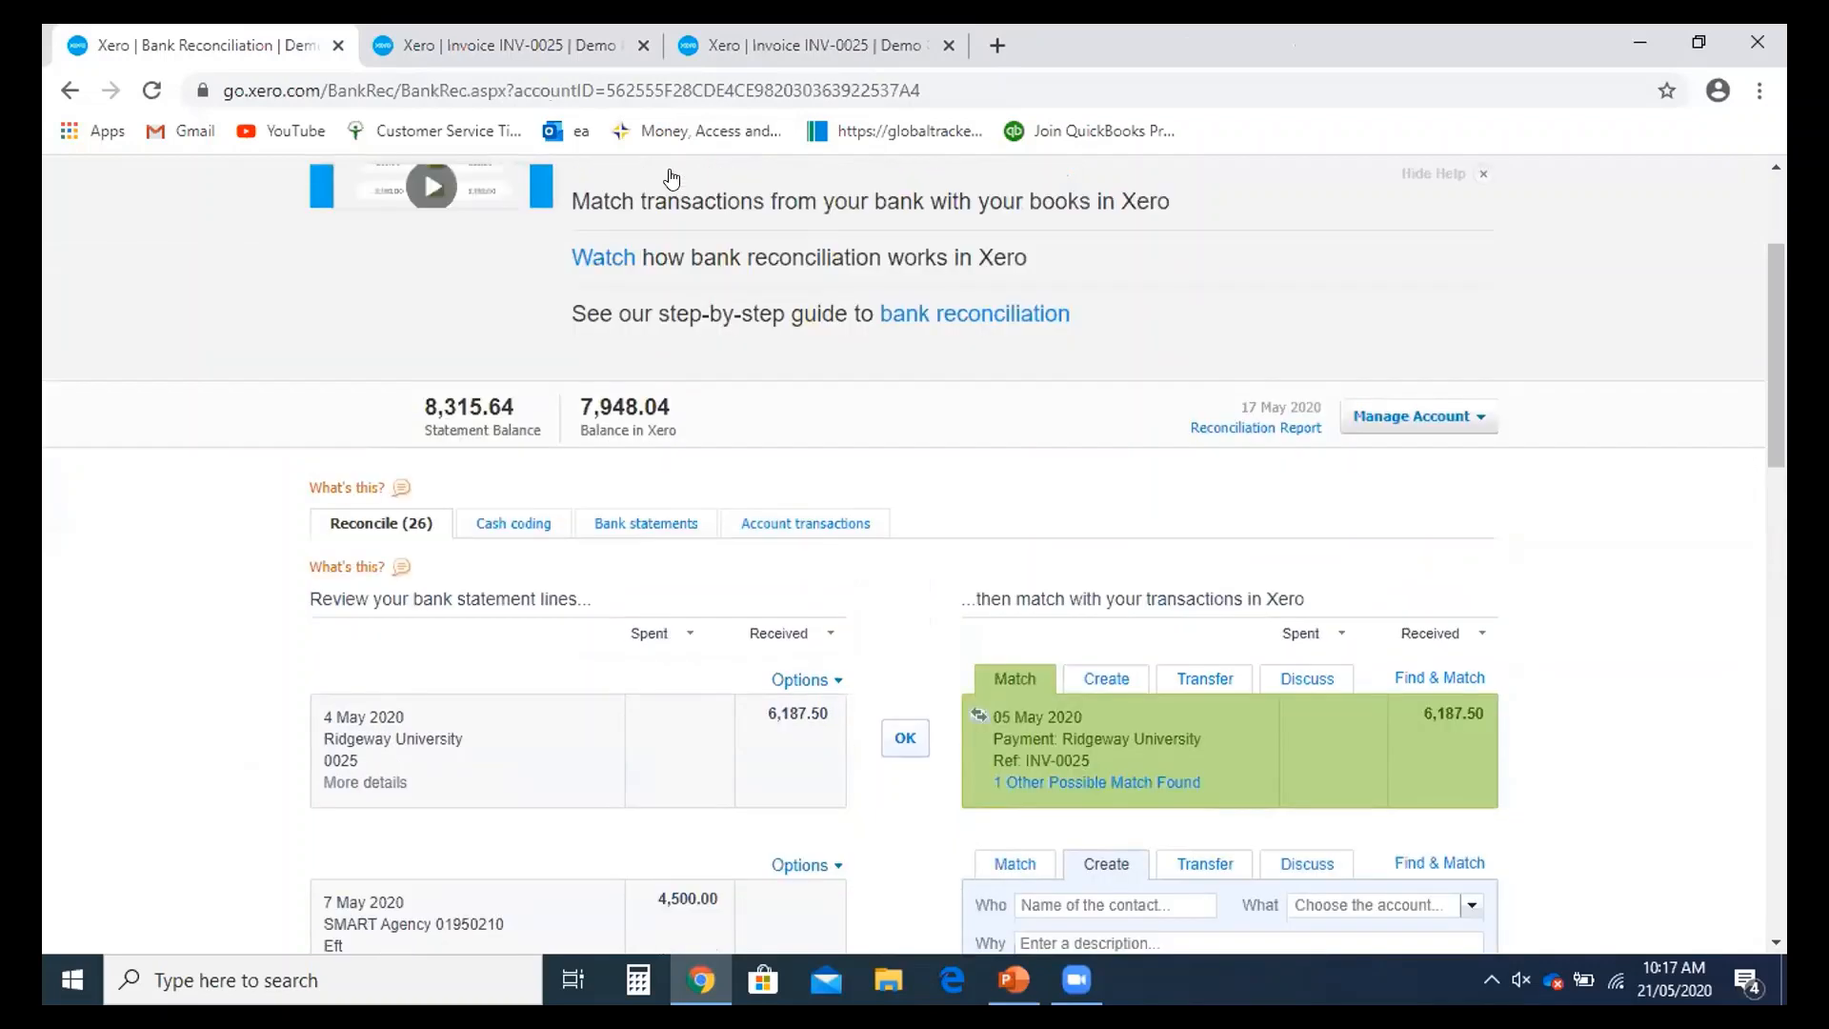
pyautogui.click(744, 95)
pyautogui.press('Return')
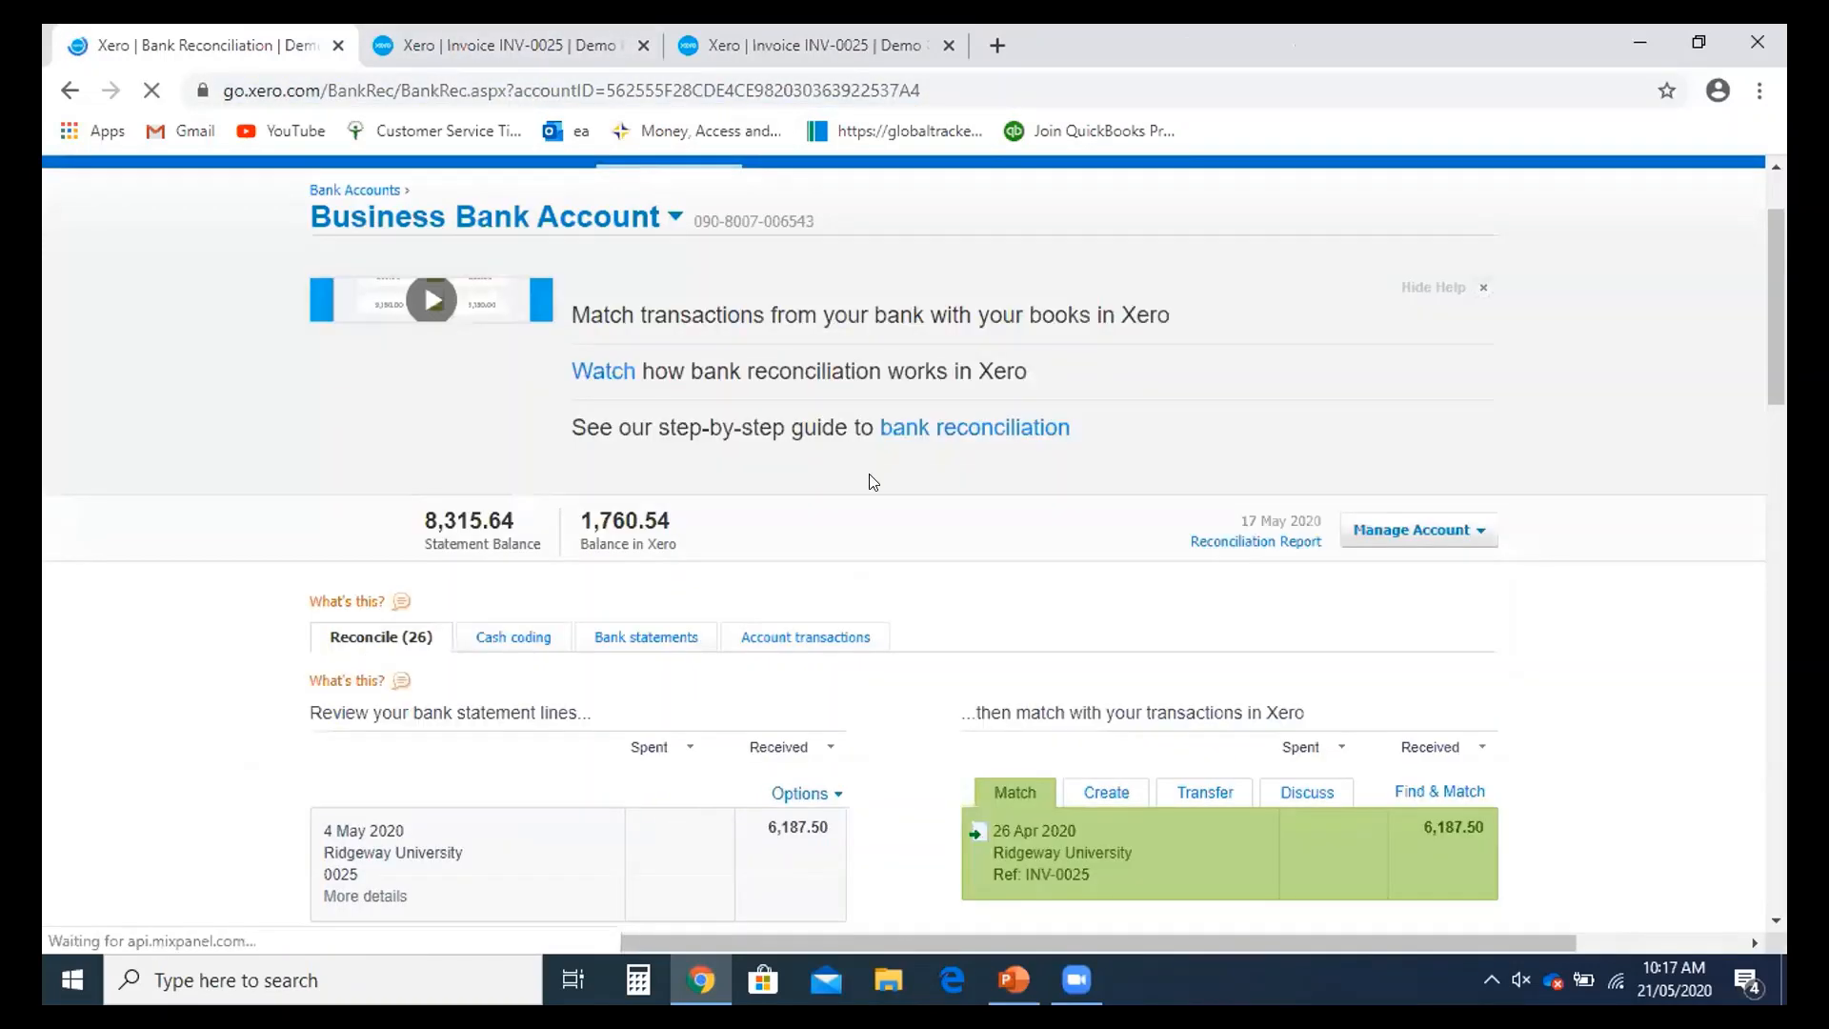
pyautogui.scroll(-3, 870, 474)
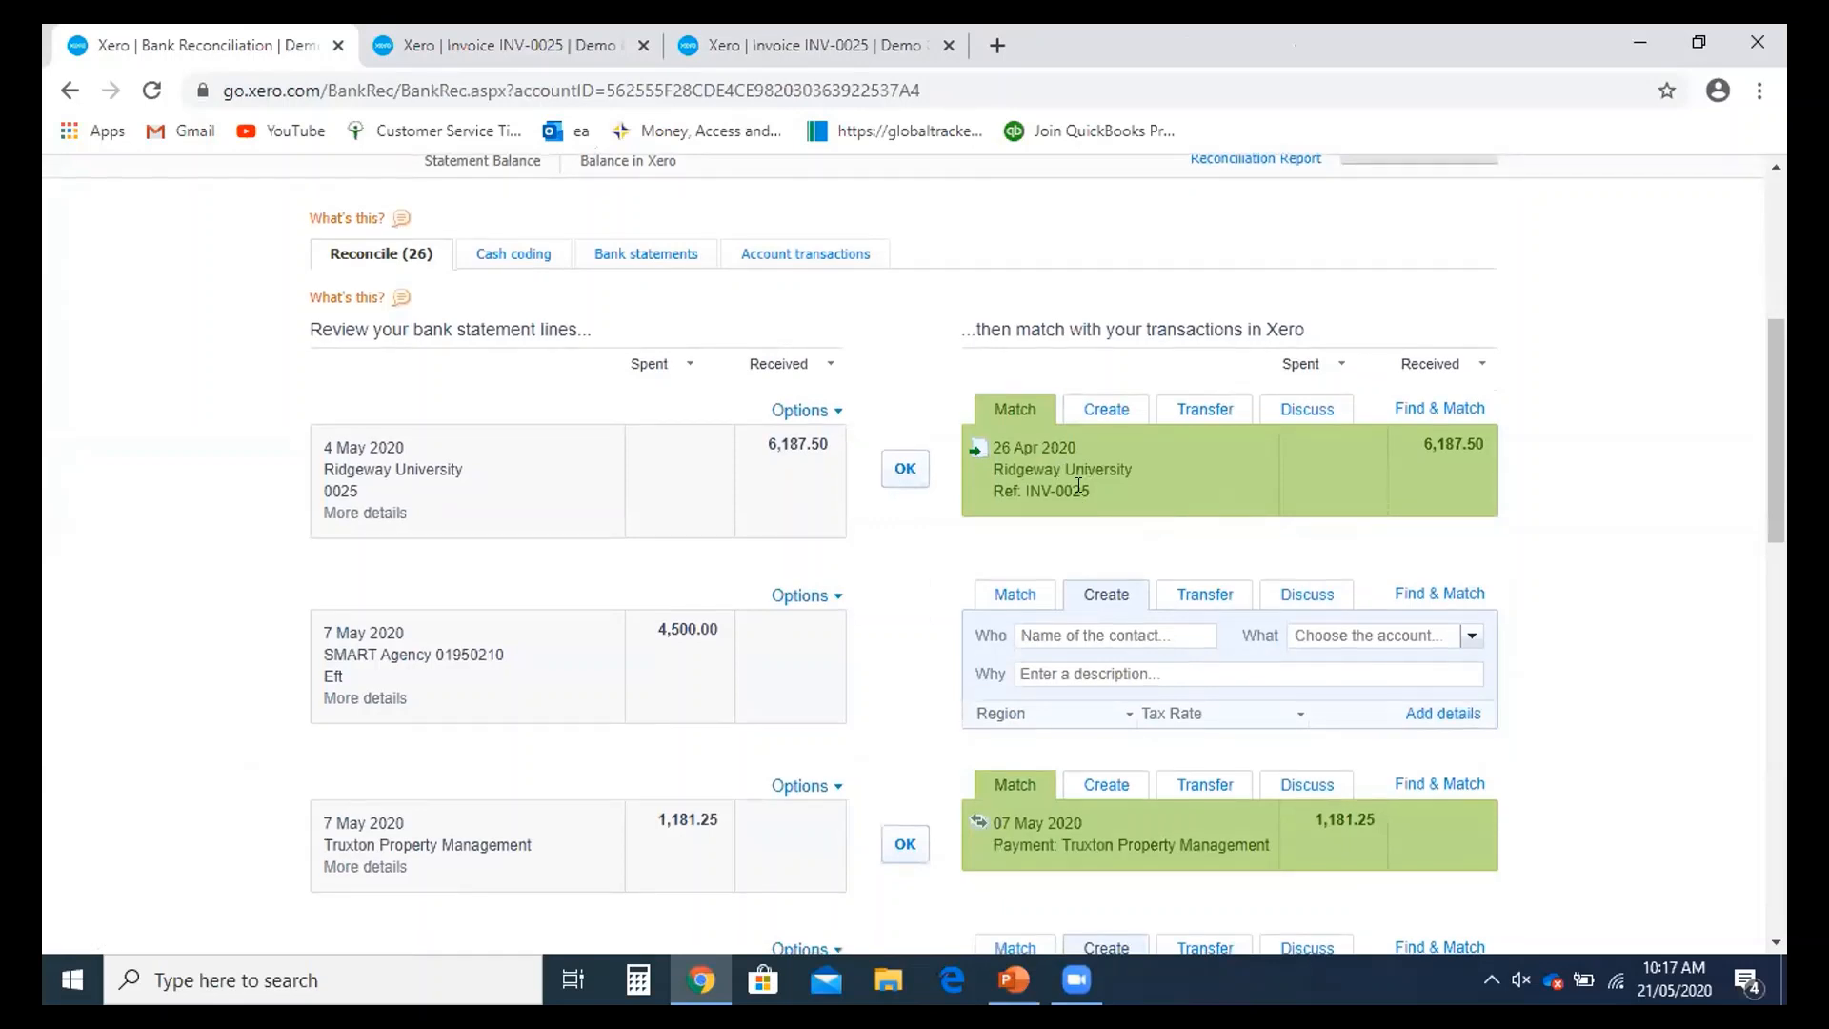
# - Use Find & Match on the 4 May 6,187.50 Ridgeway line and tick INV-0025
pyautogui.click(1441, 411)
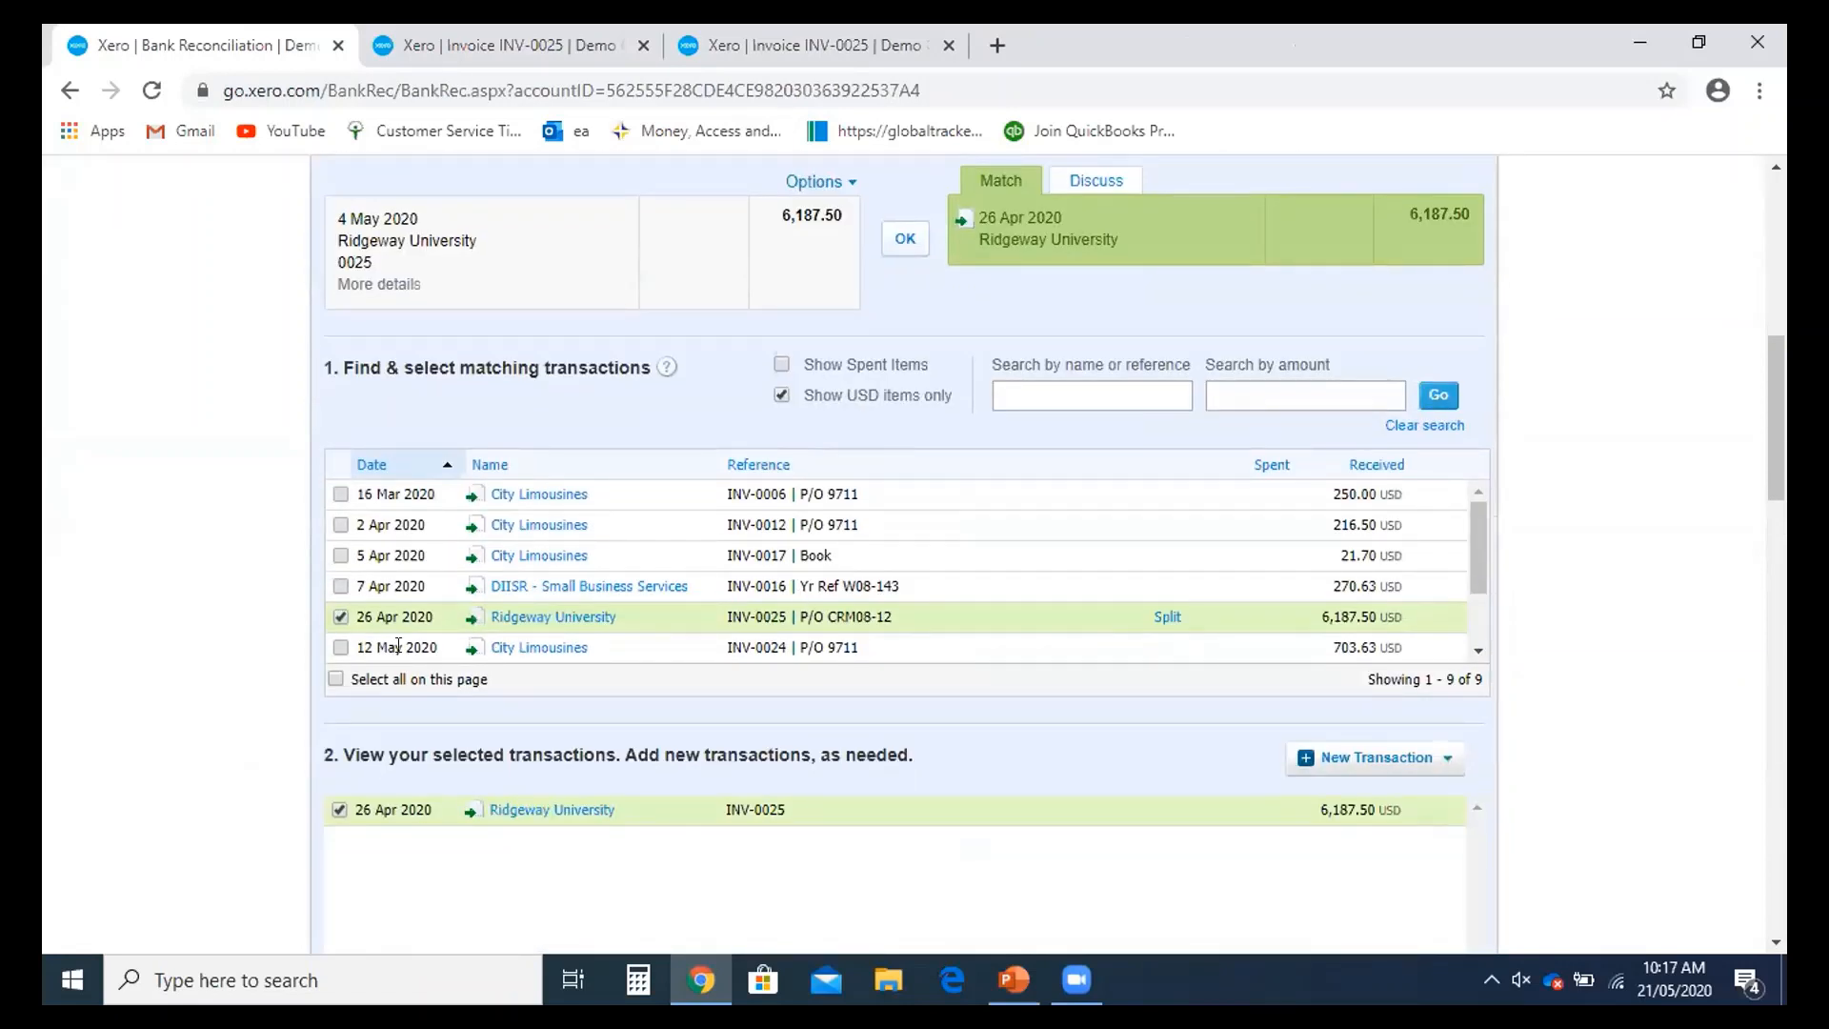
pyautogui.scroll(-3, 457, 581)
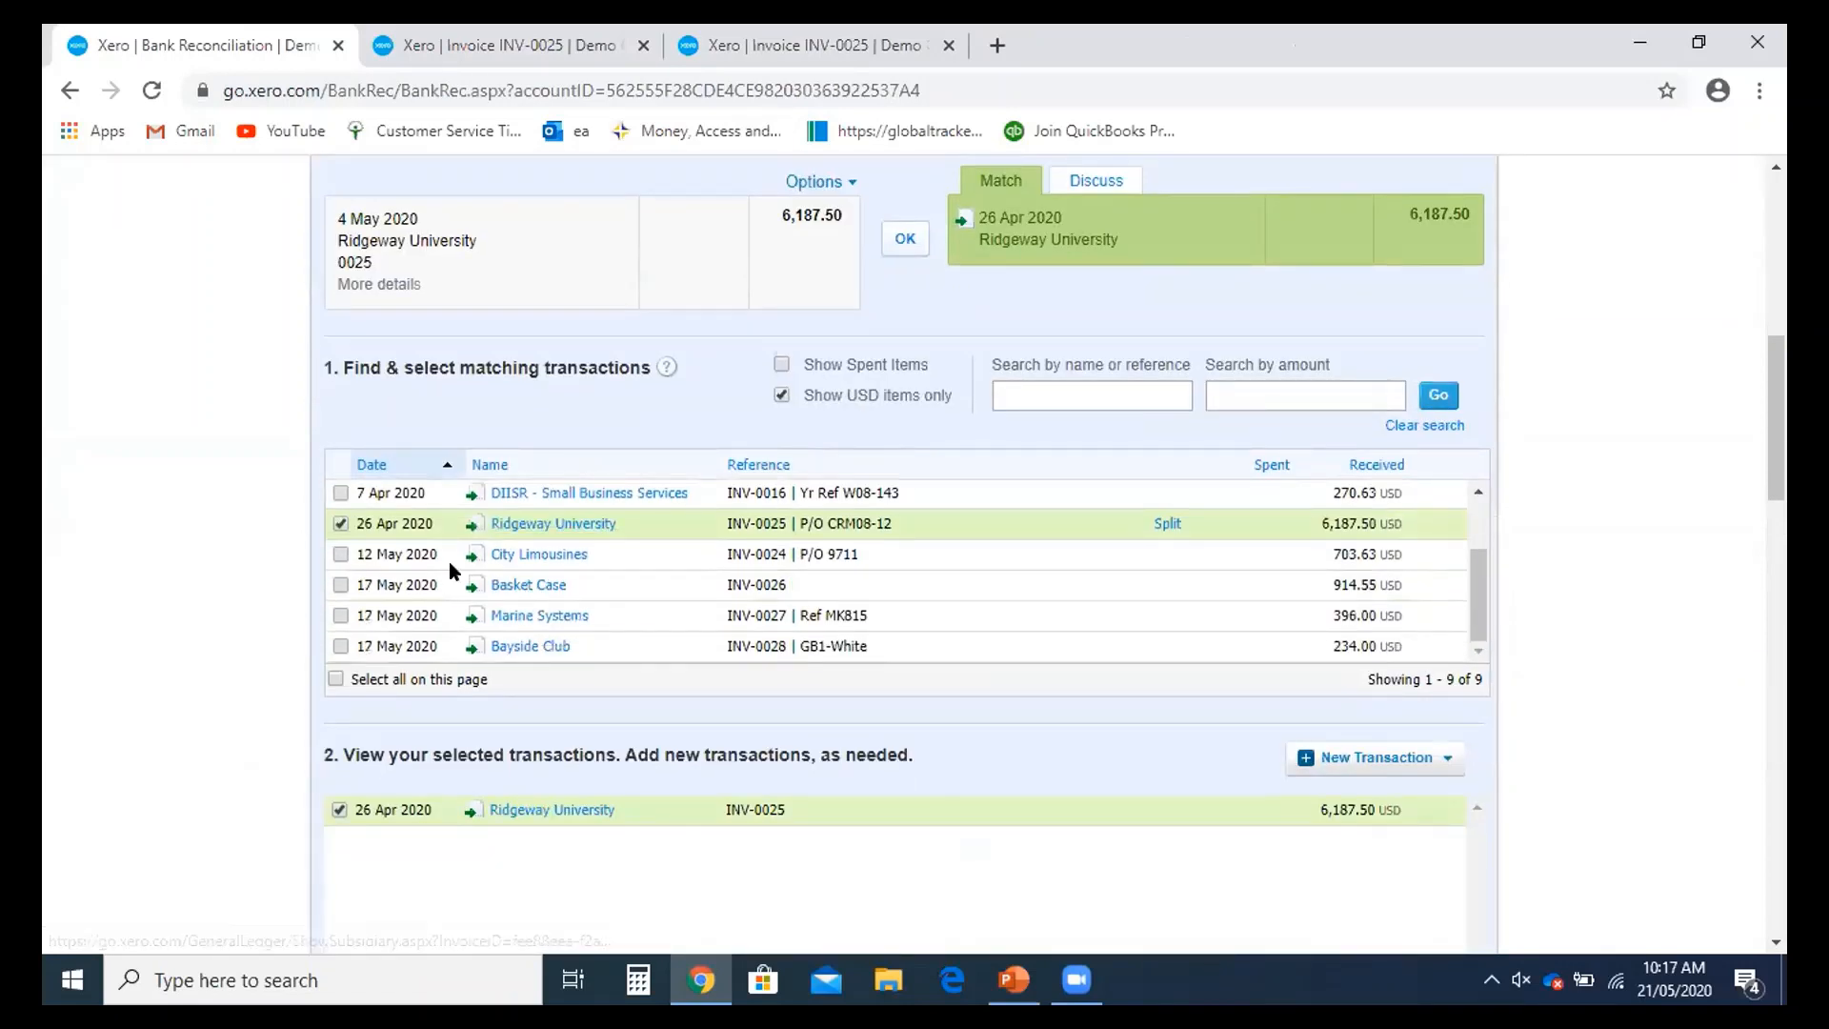
pyautogui.scroll(3, 449, 562)
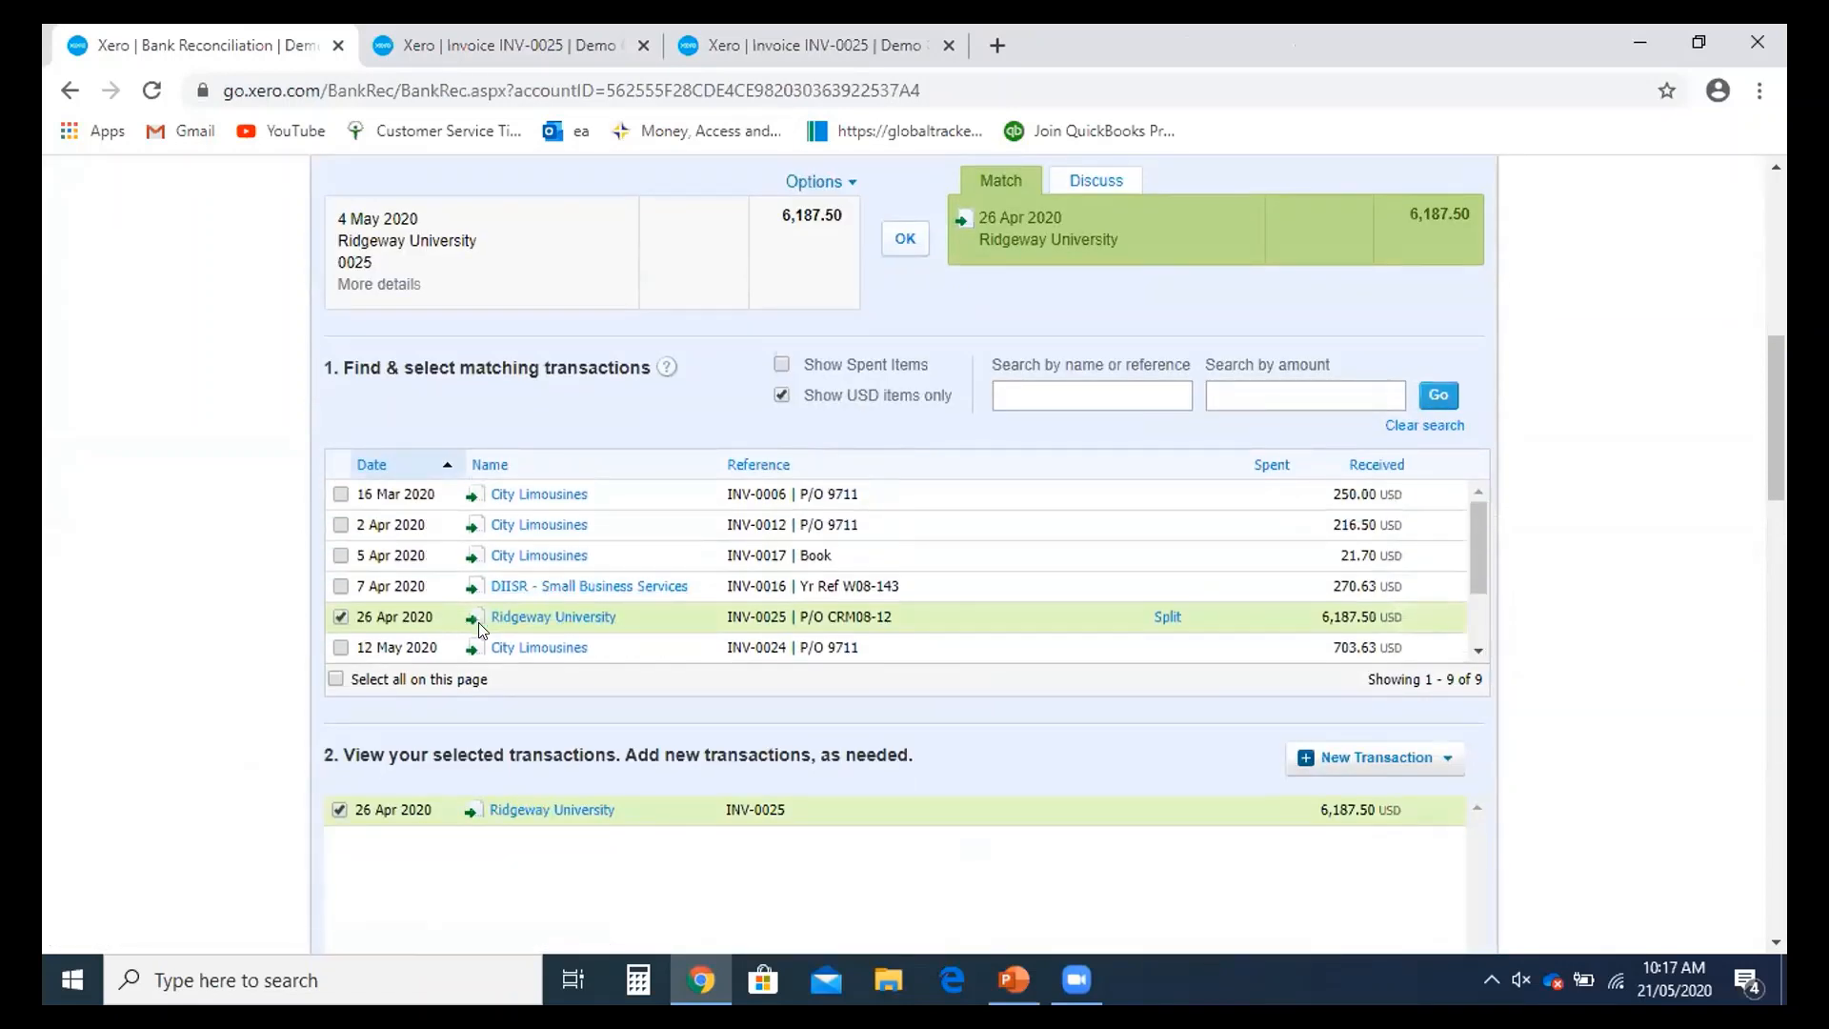
pyautogui.click(341, 619)
pyautogui.click(341, 619)
pyautogui.scroll(-5, 1509, 751)
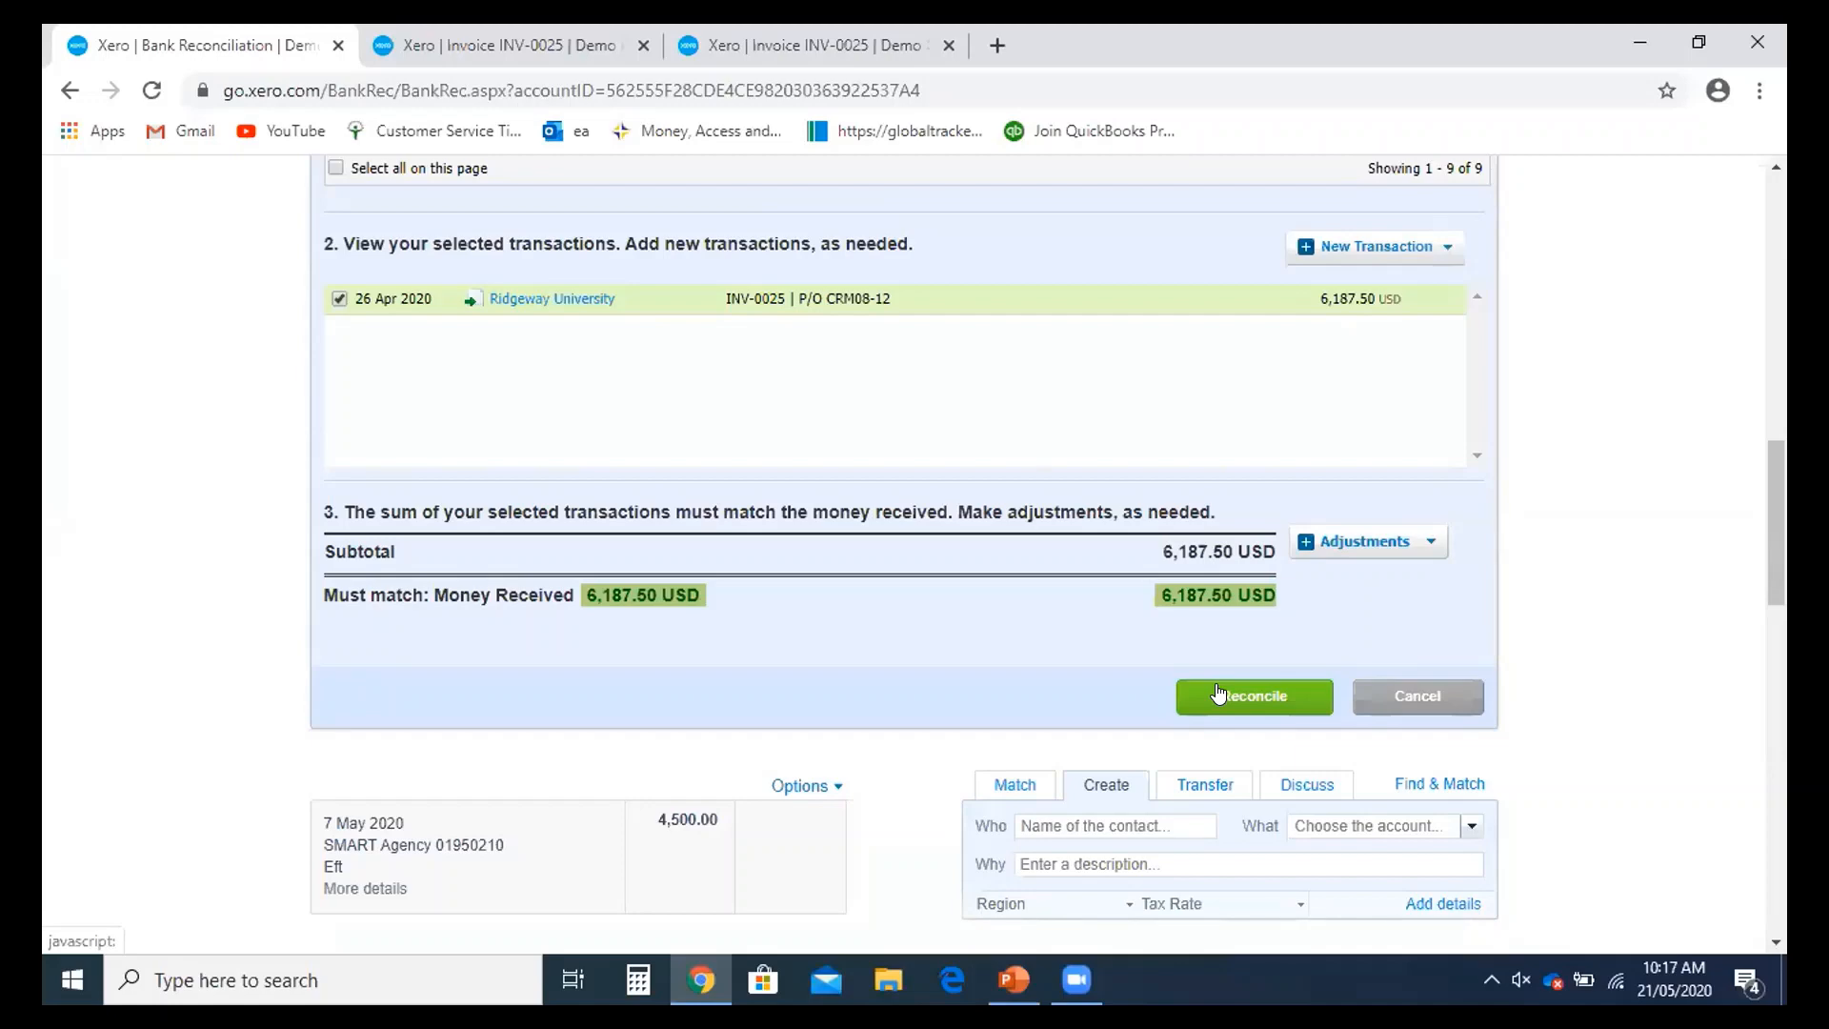
pyautogui.scroll(7, 1218, 694)
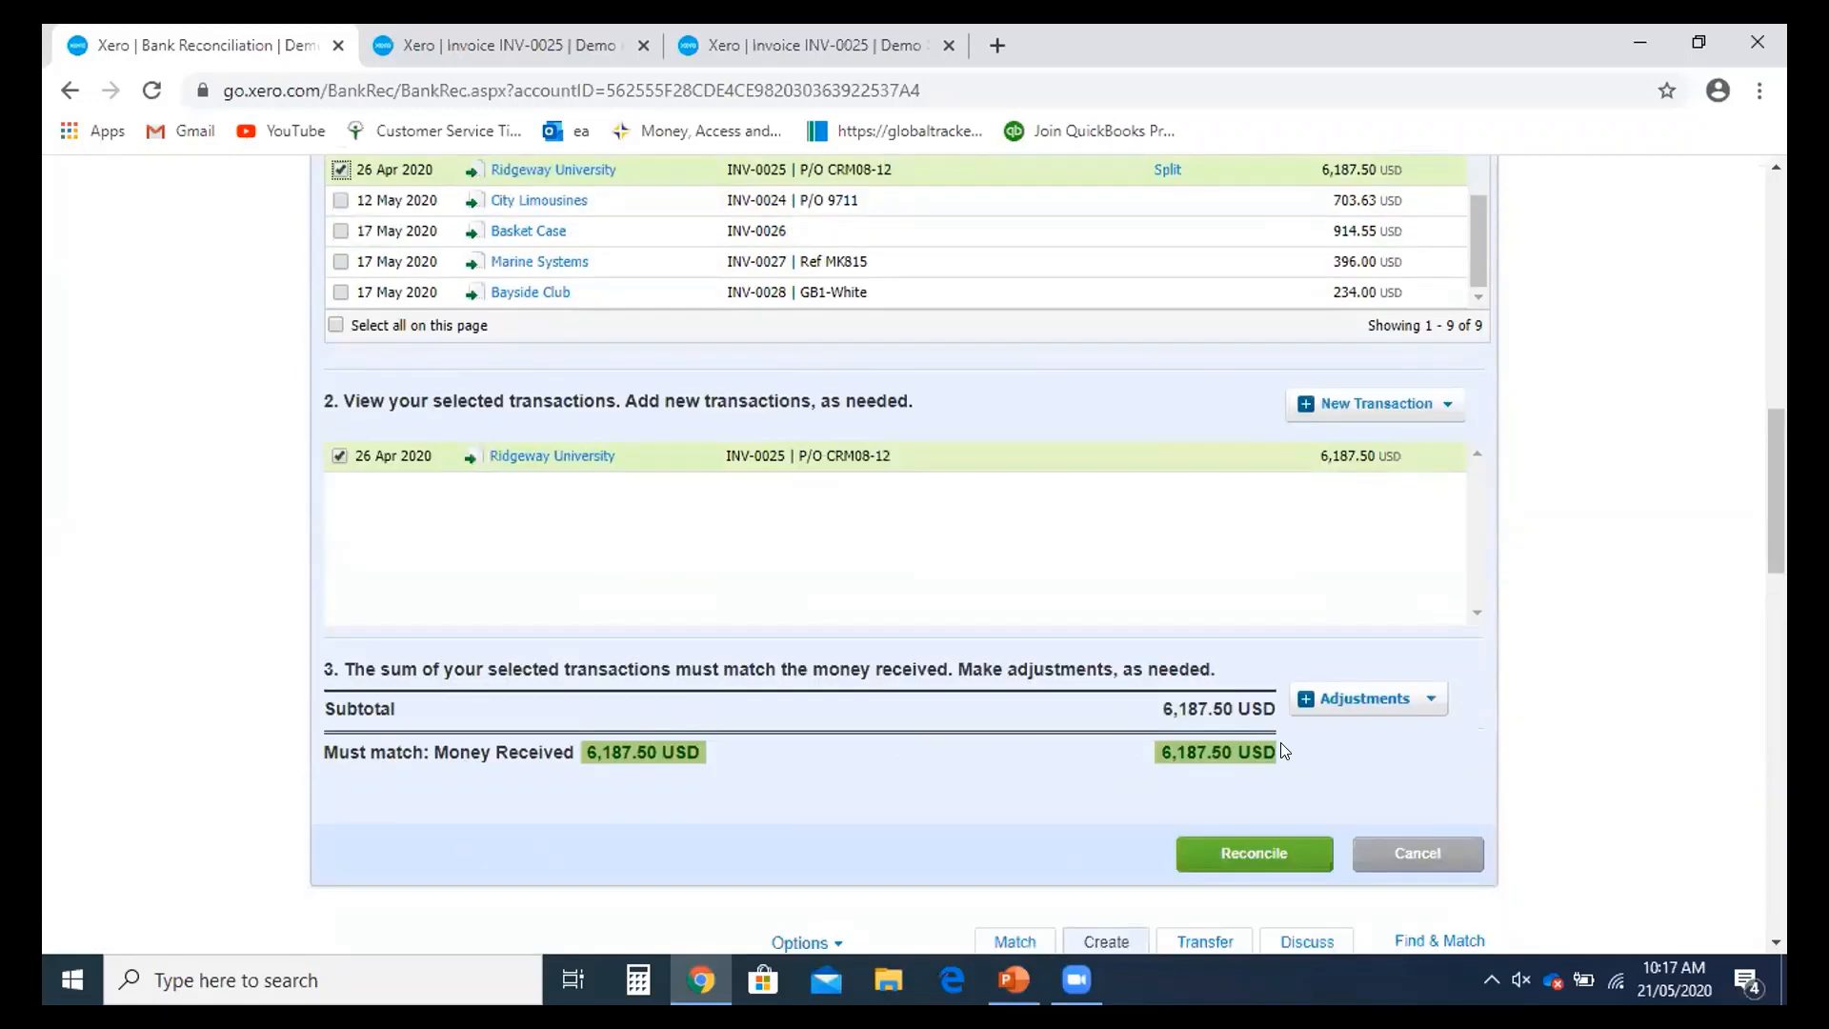
pyautogui.scroll(8, 1168, 689)
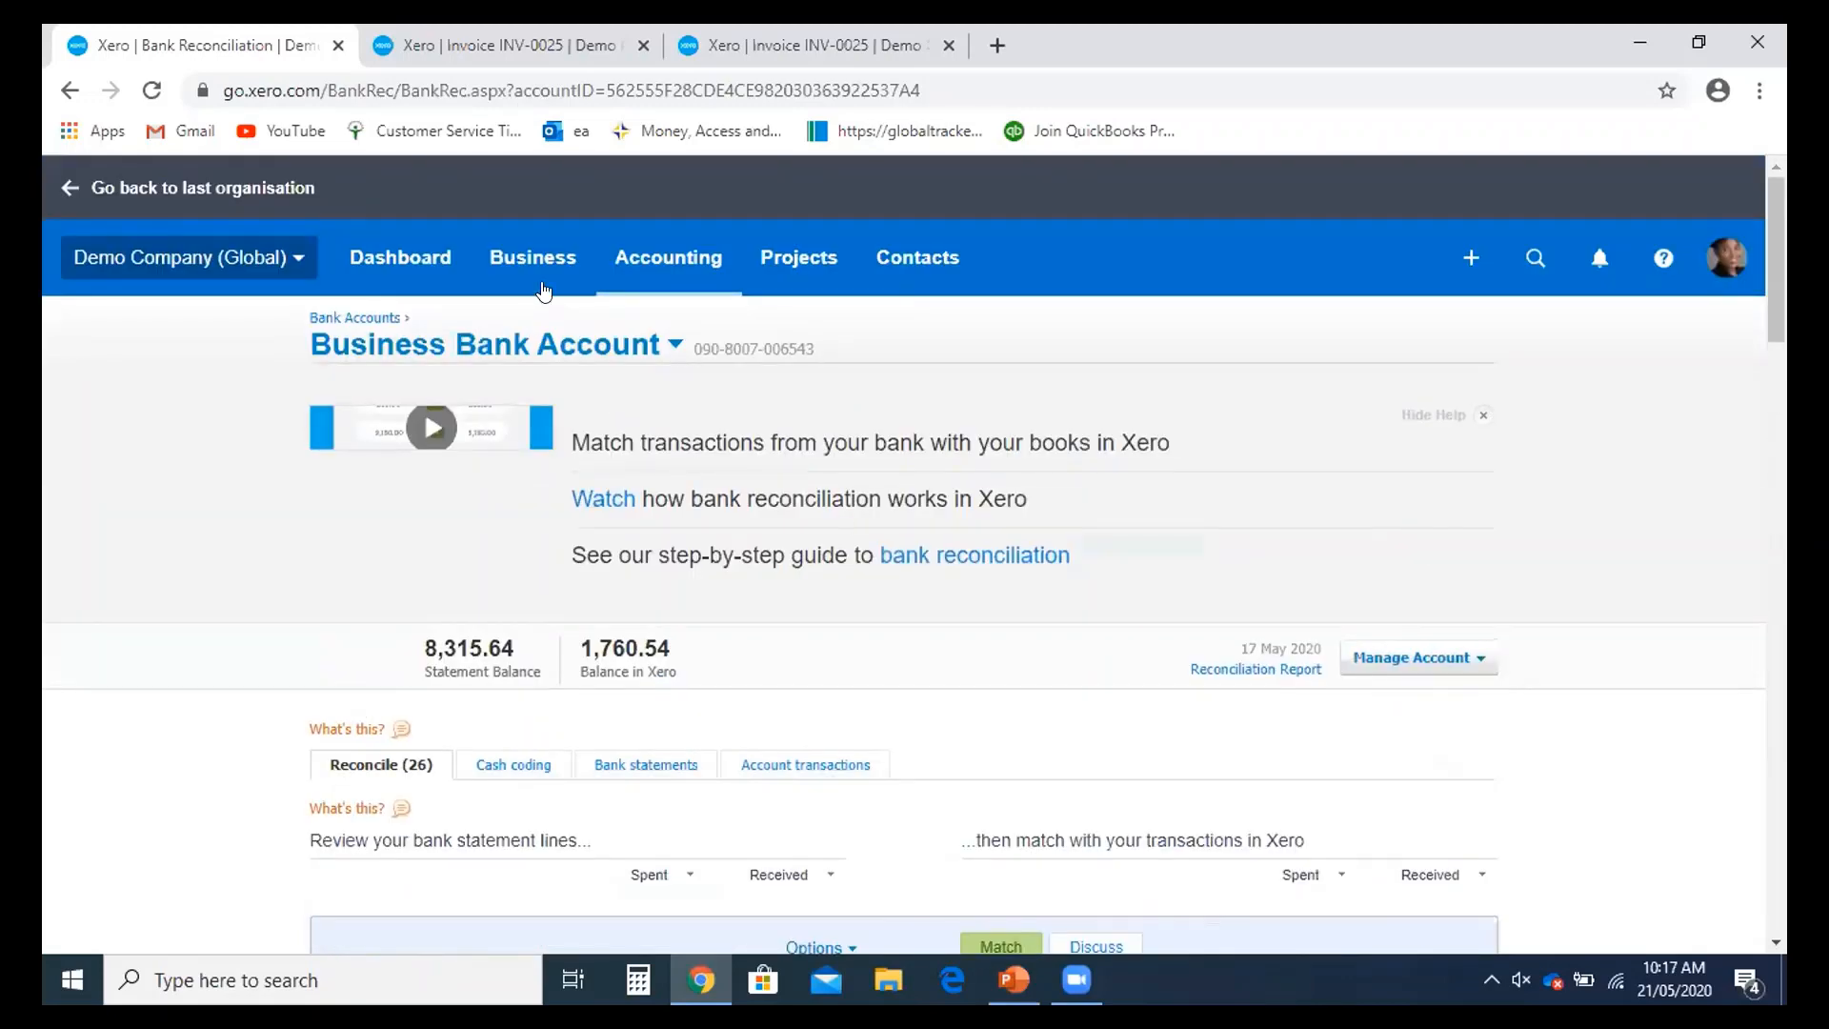
# - Browse the Bills to pay list, then go back to the Dashboard
pyautogui.click(523, 278)
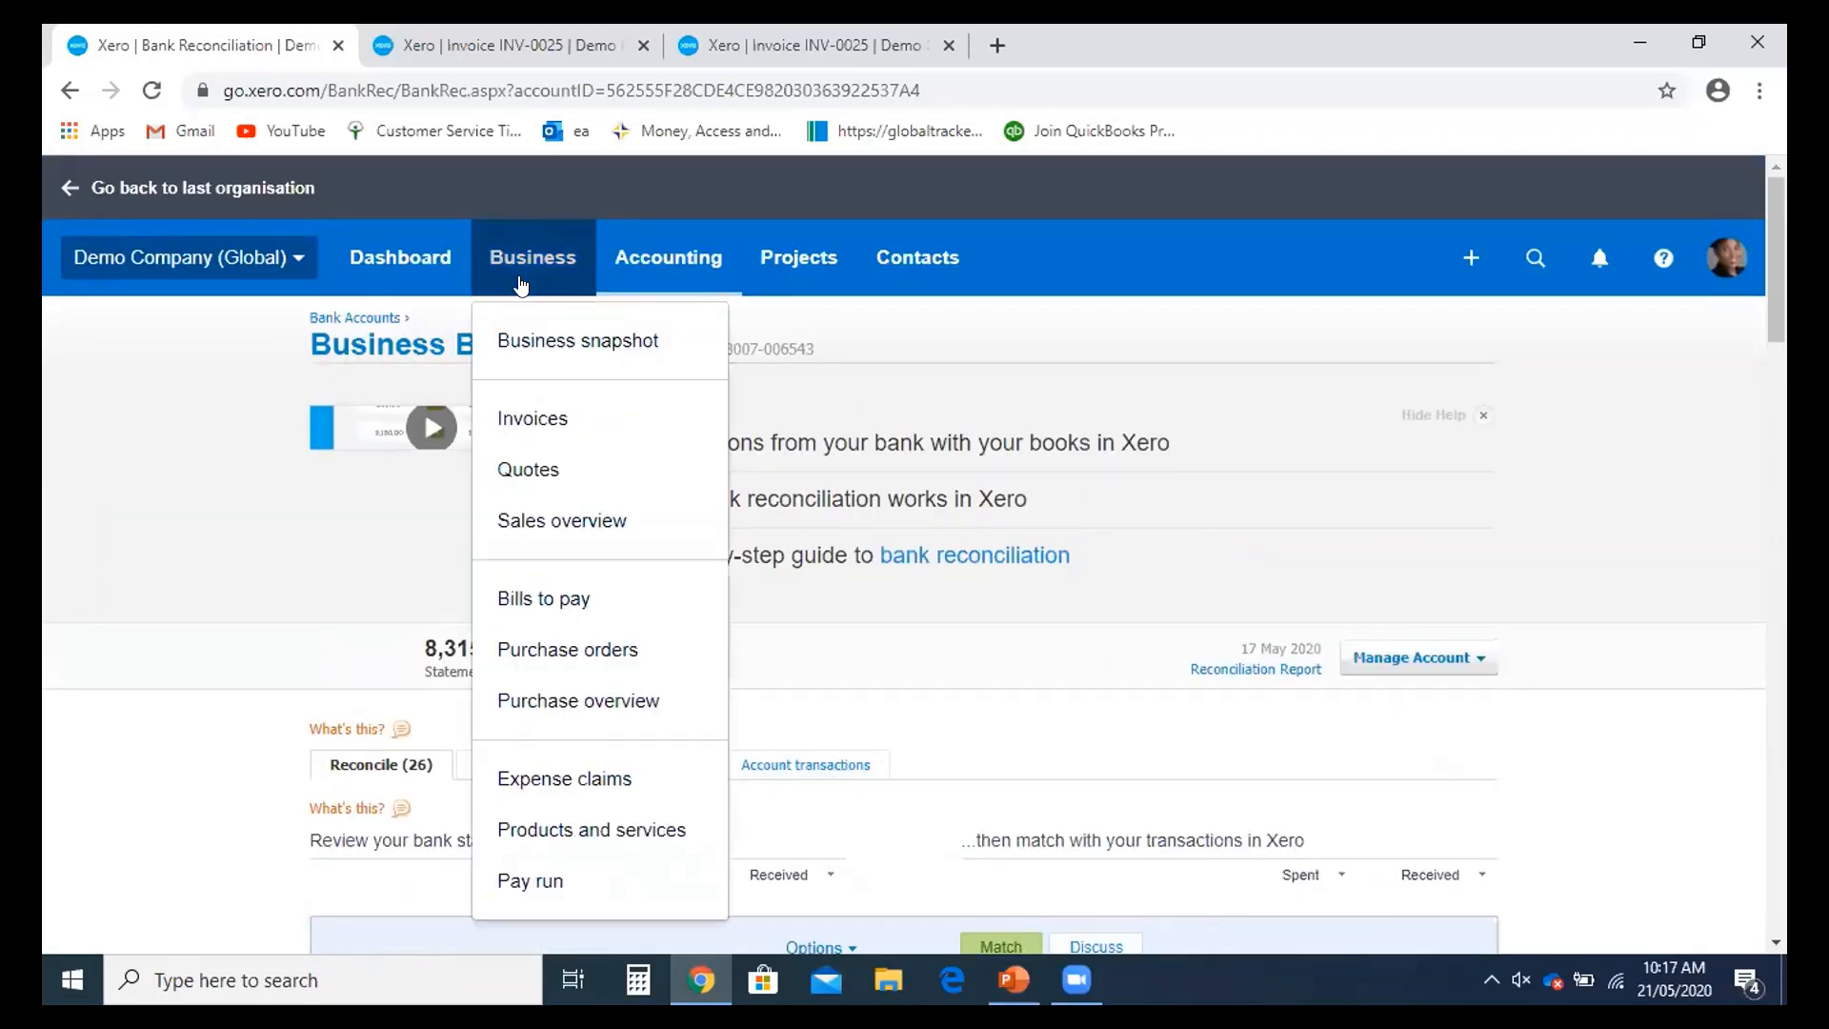
pyautogui.click(575, 598)
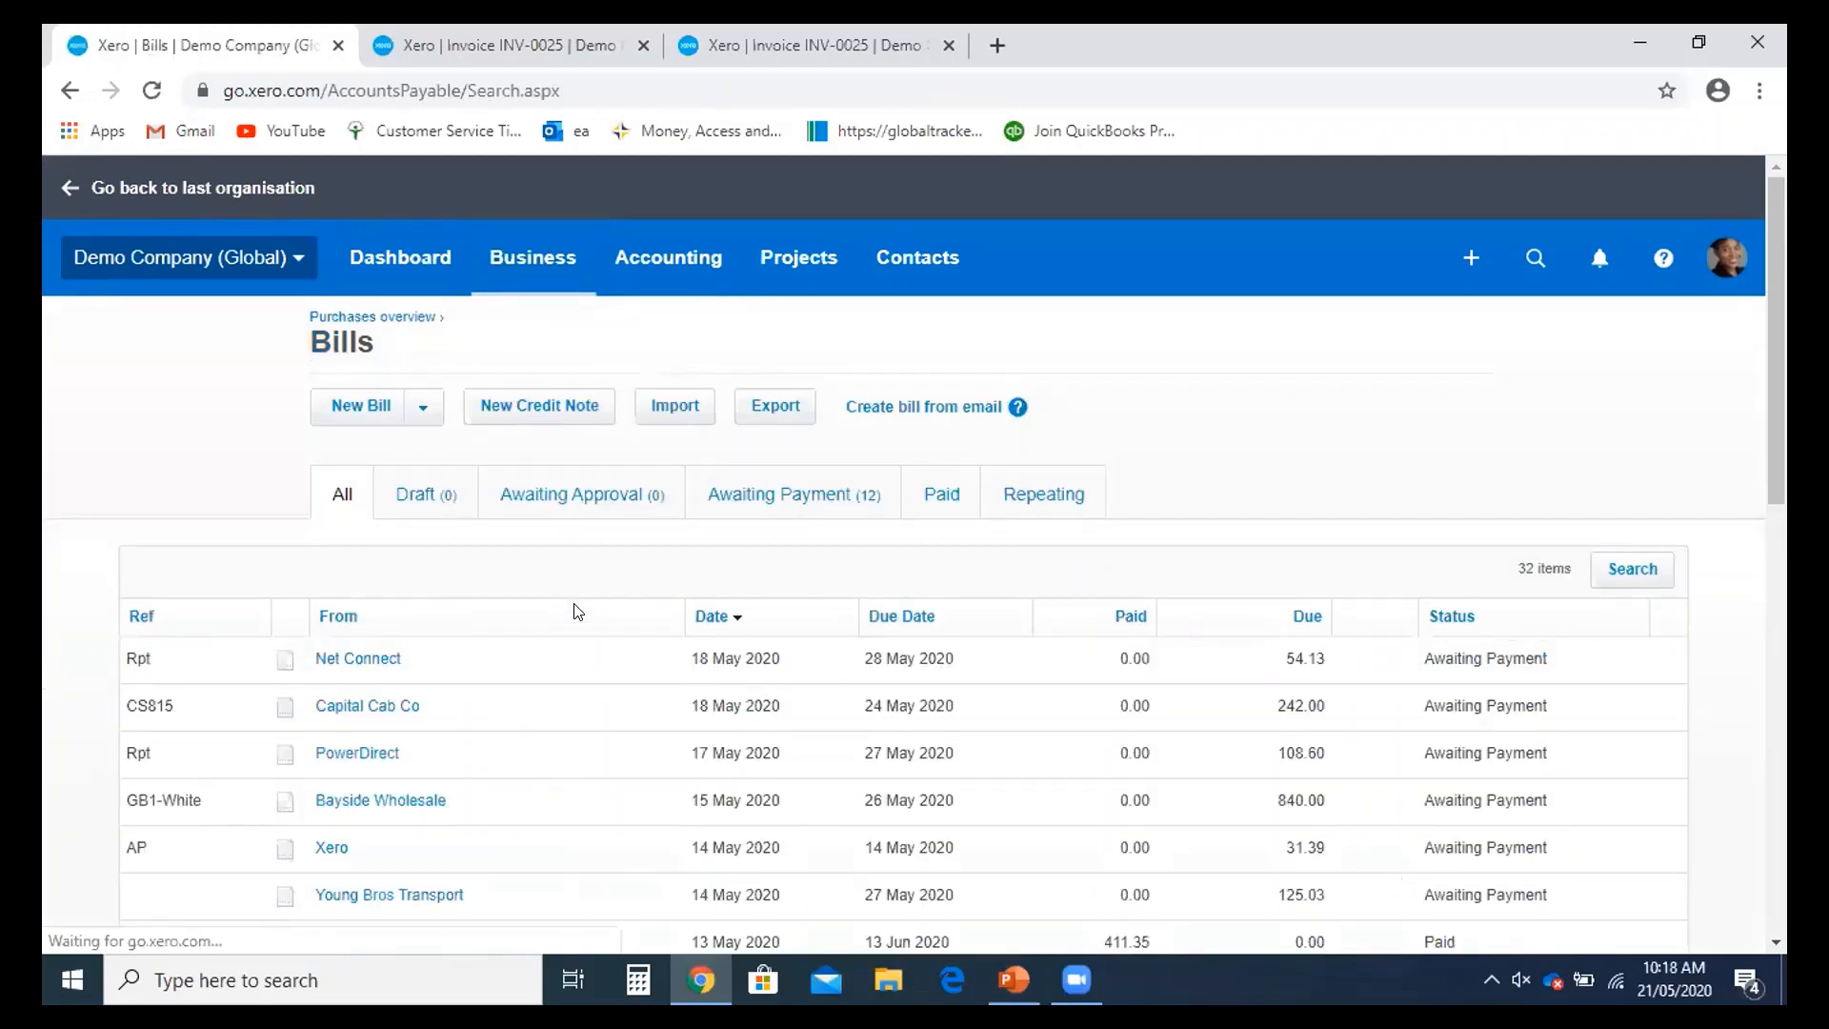
pyautogui.scroll(-1, 582, 648)
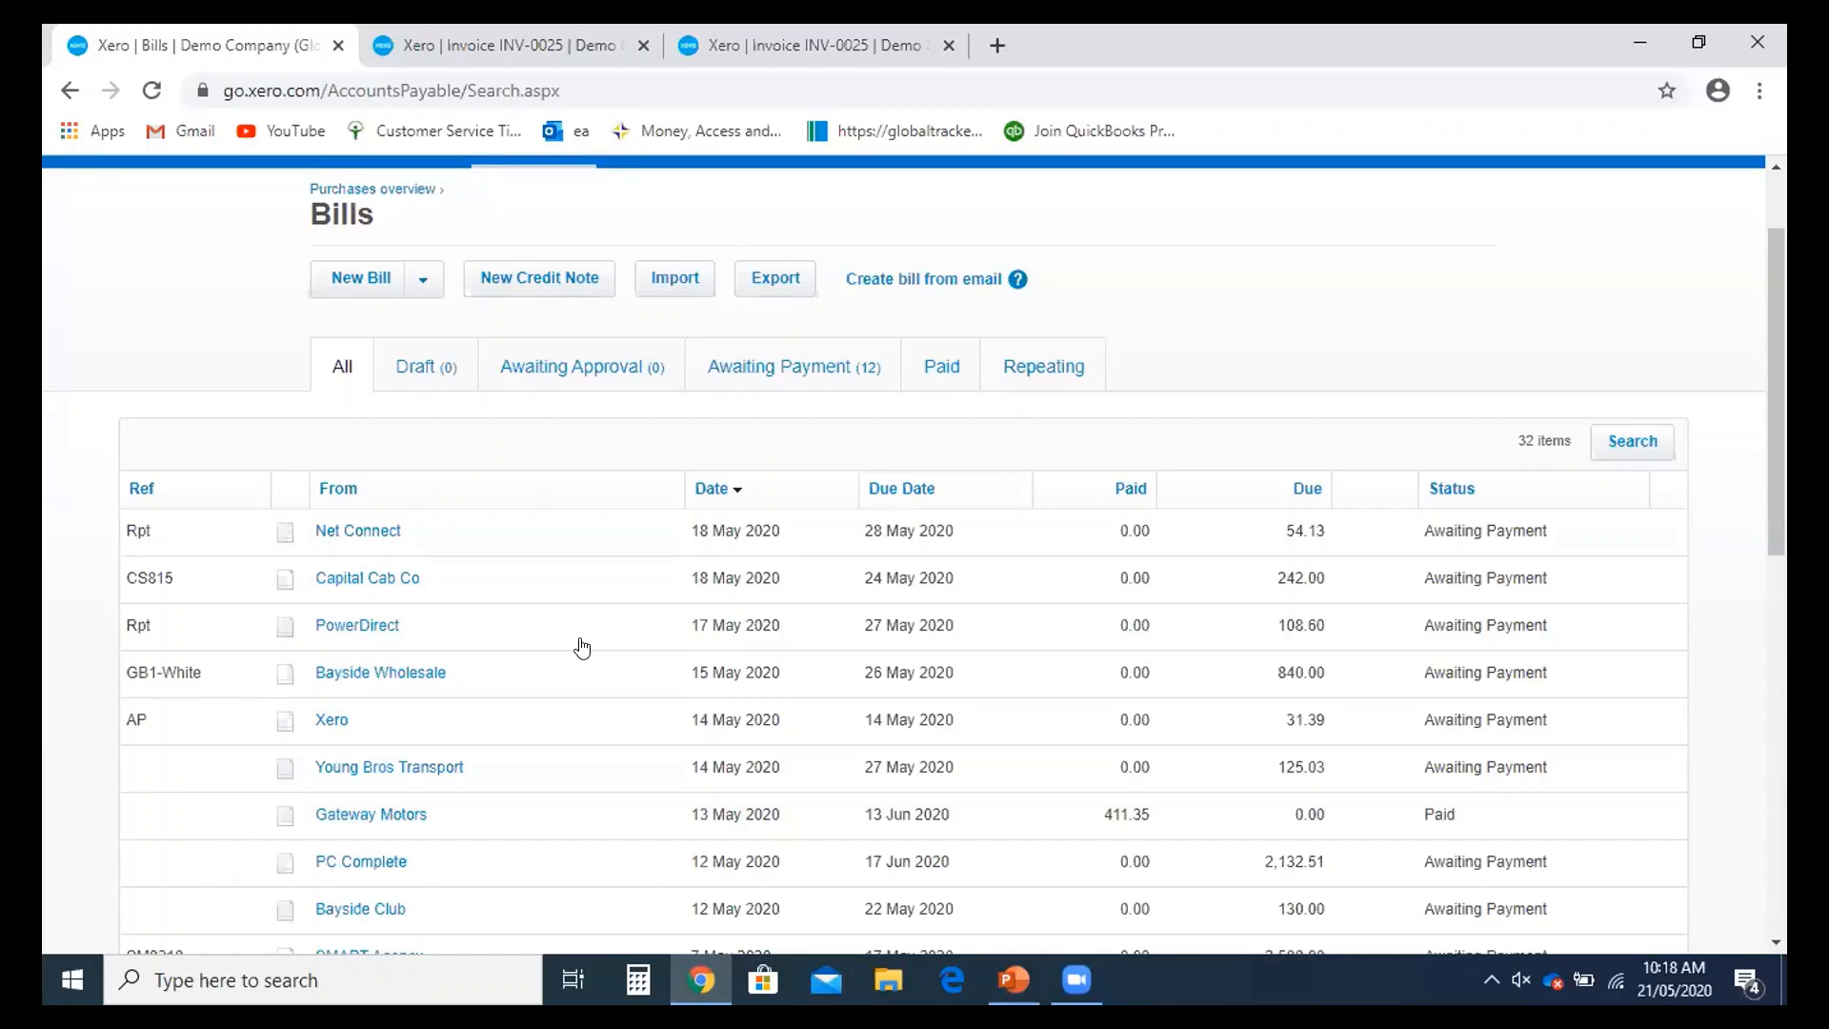
pyautogui.scroll(2, 582, 647)
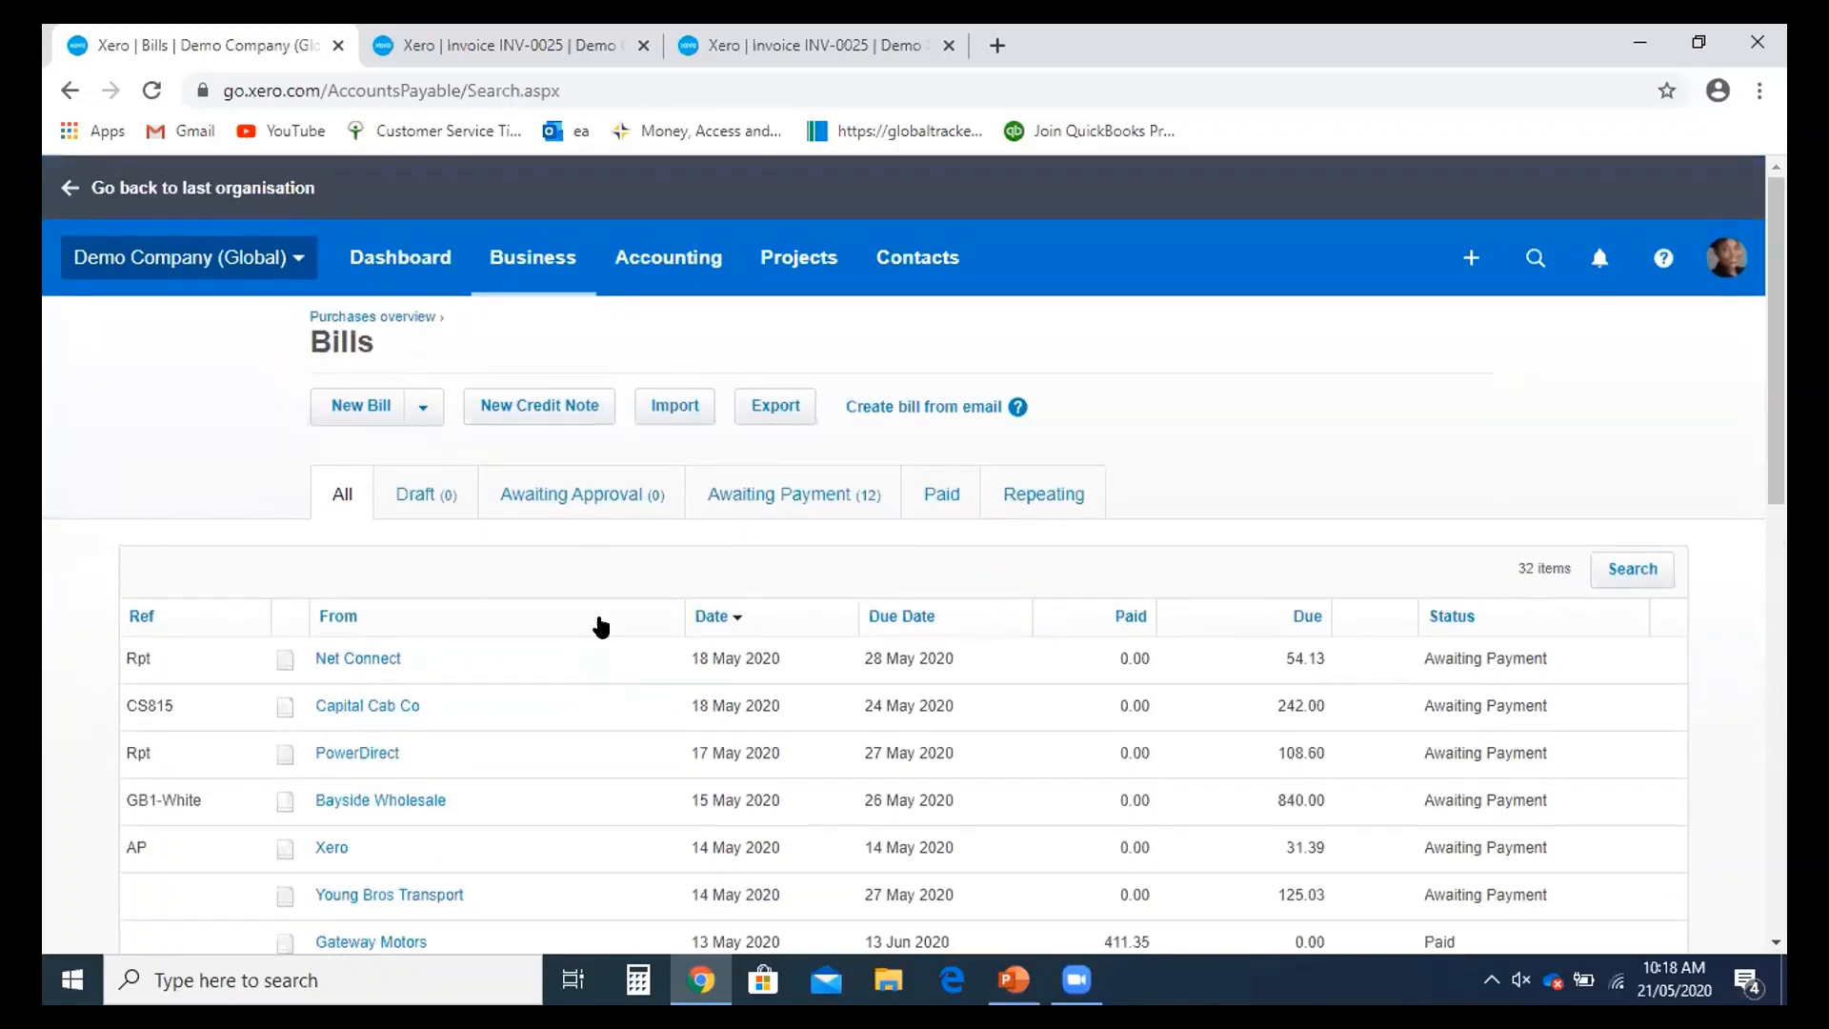
pyautogui.click(389, 269)
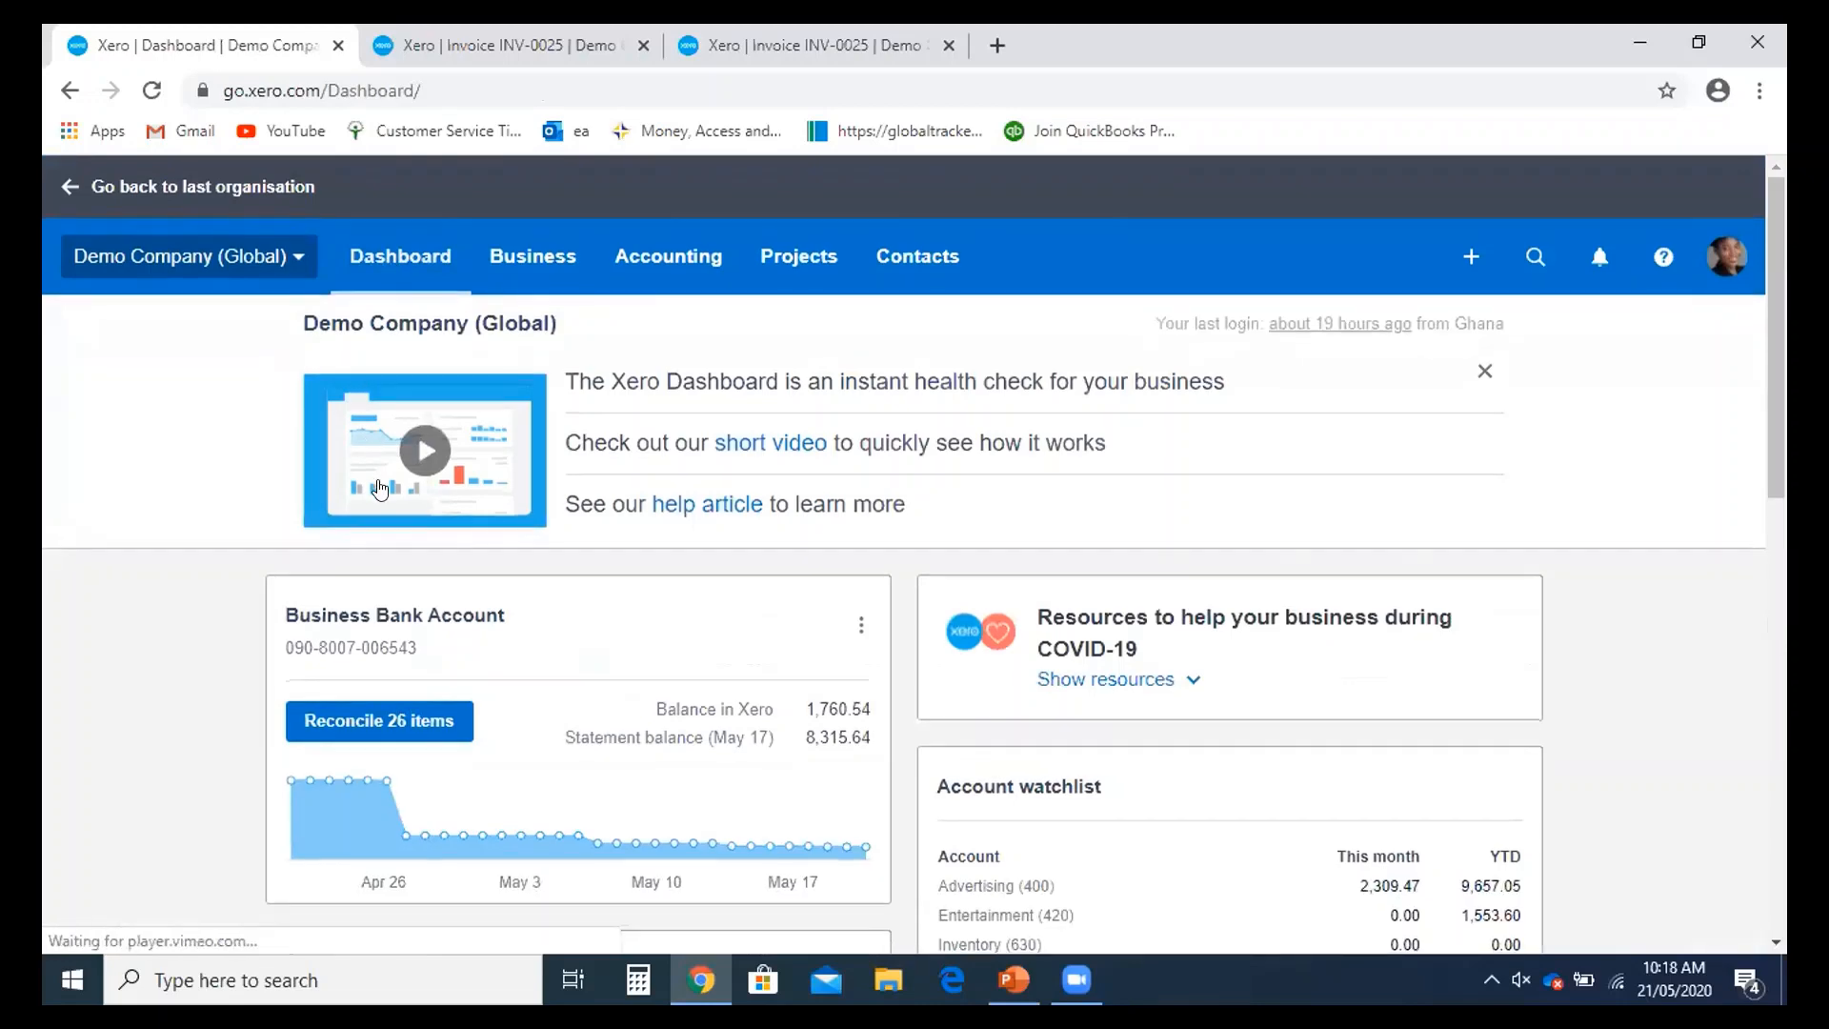
pyautogui.scroll(-1, 379, 488)
# - Start a new Spend Money transaction from the Business Bank Account
pyautogui.click(432, 492)
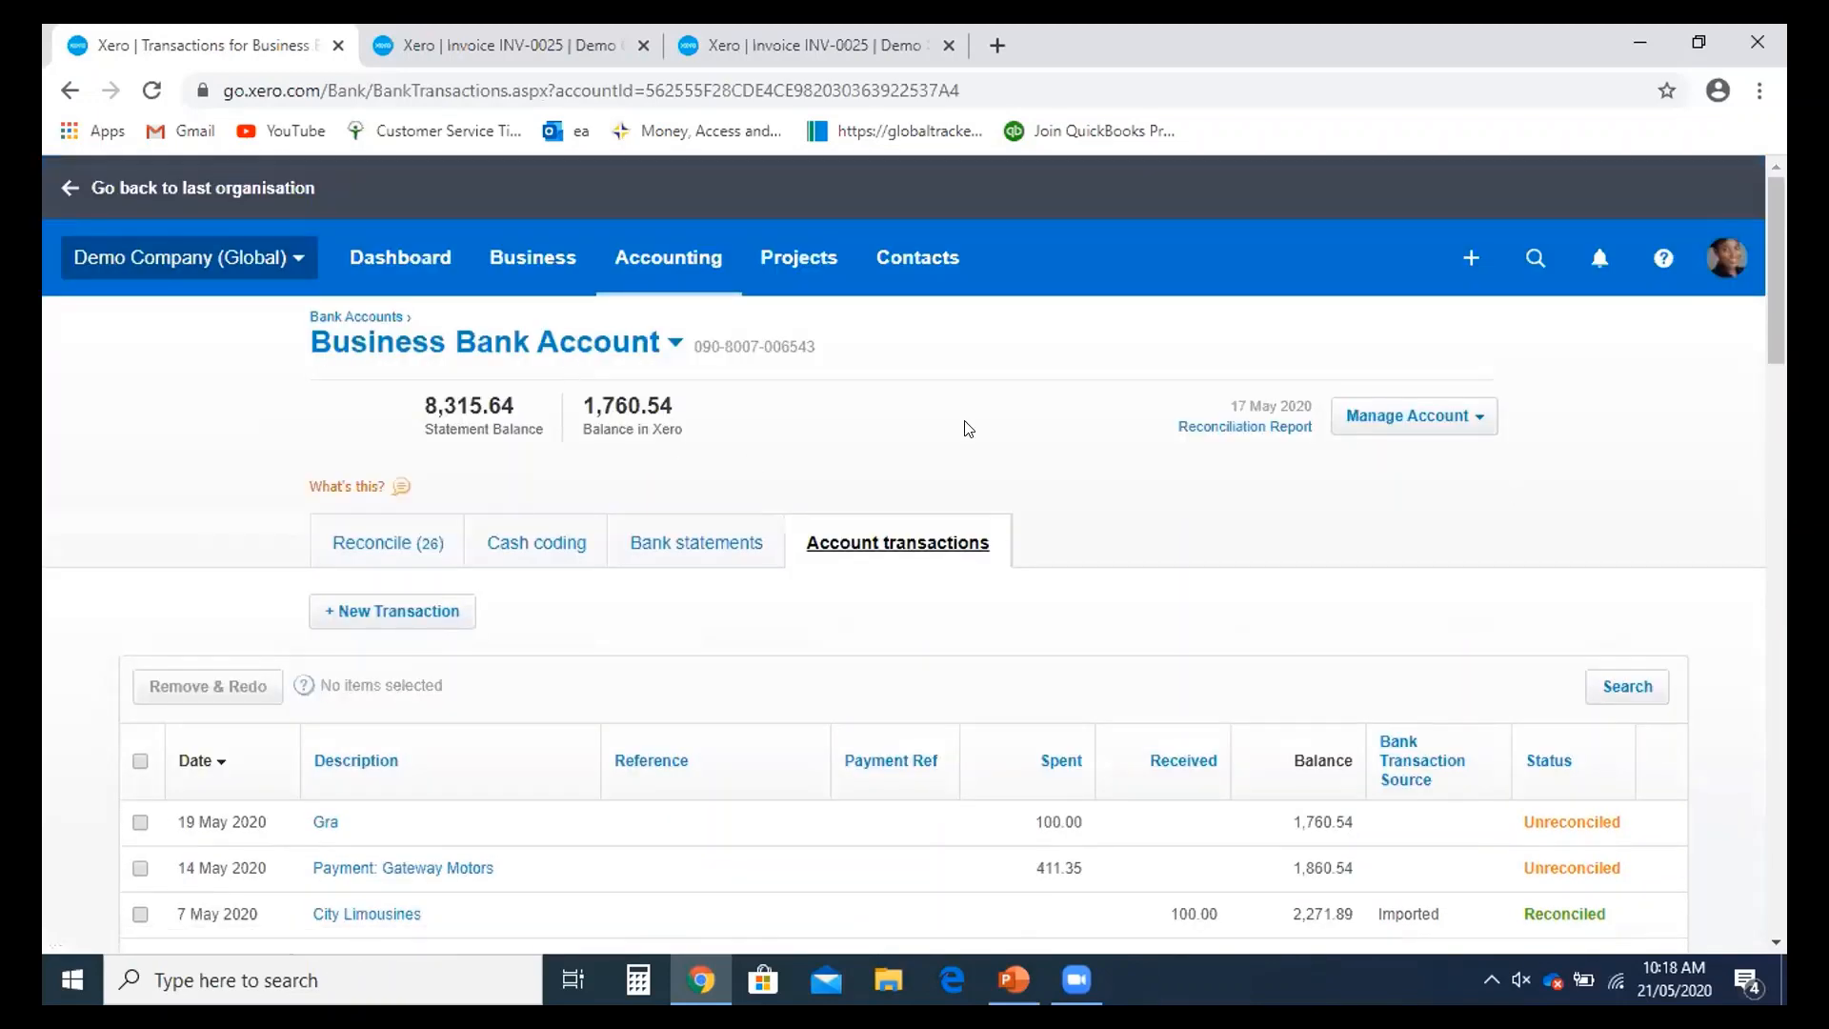
pyautogui.click(1473, 417)
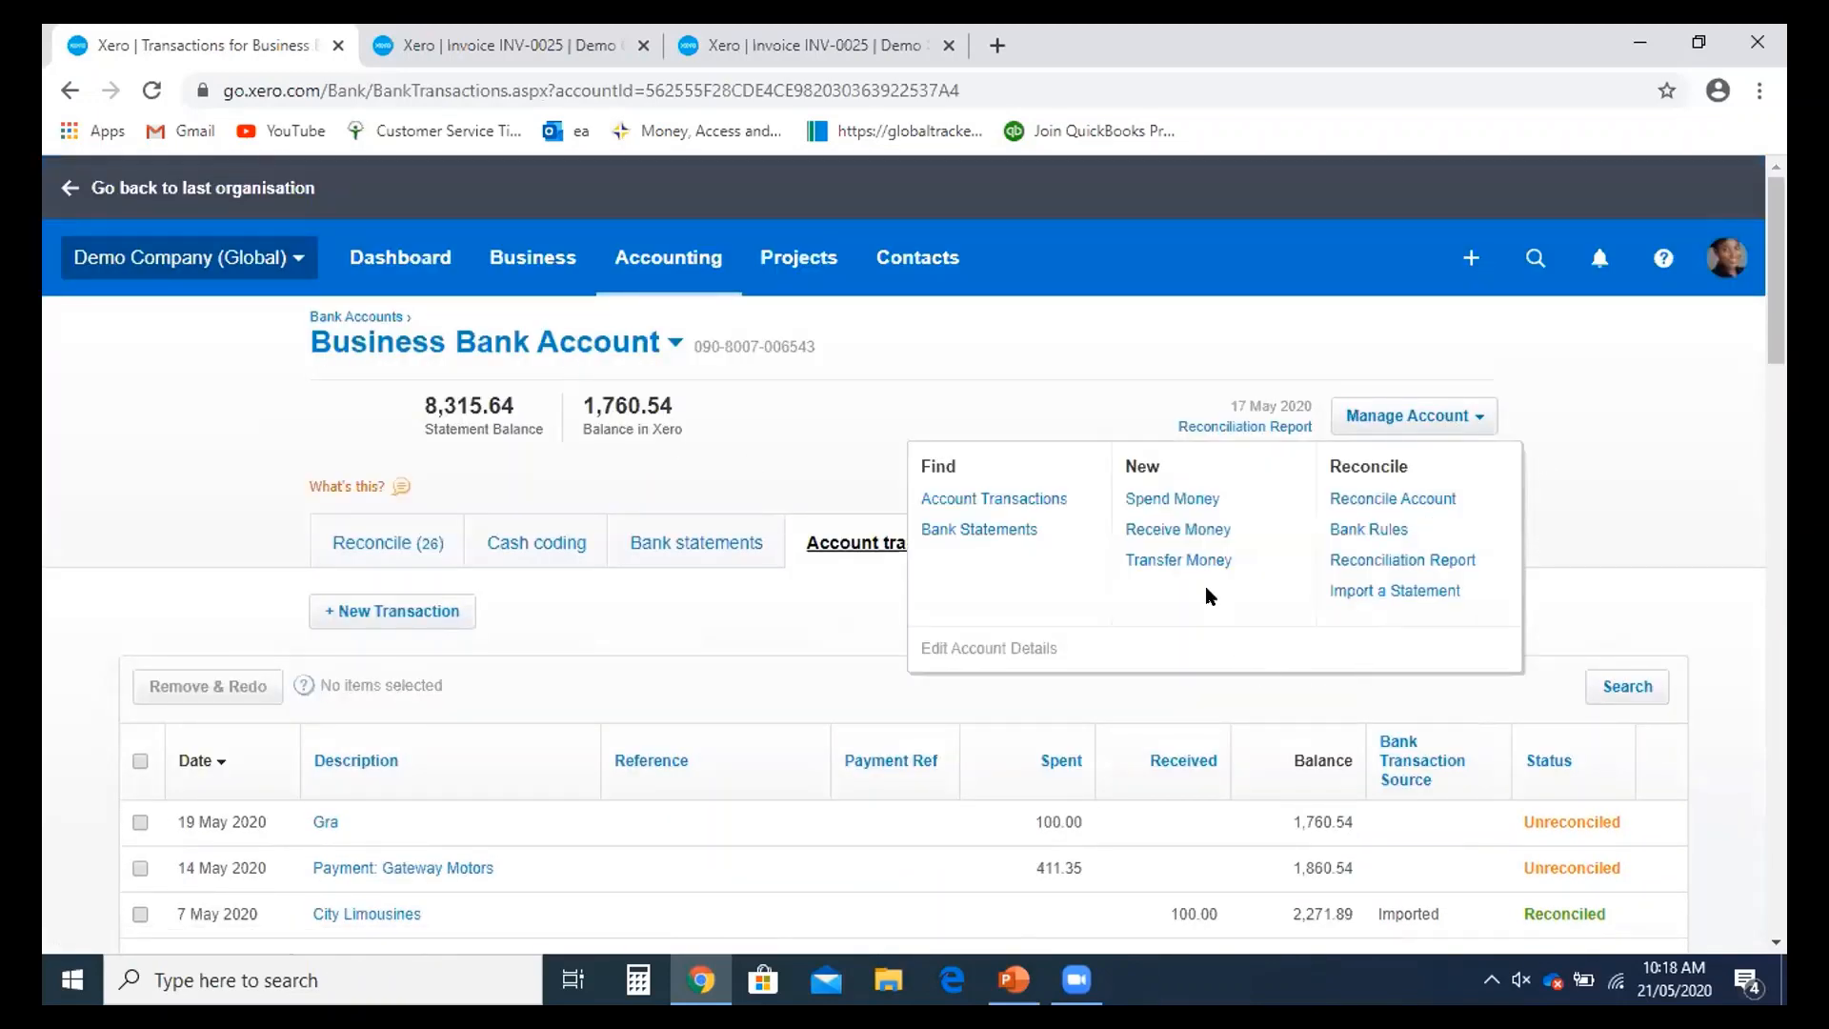
pyautogui.click(1176, 499)
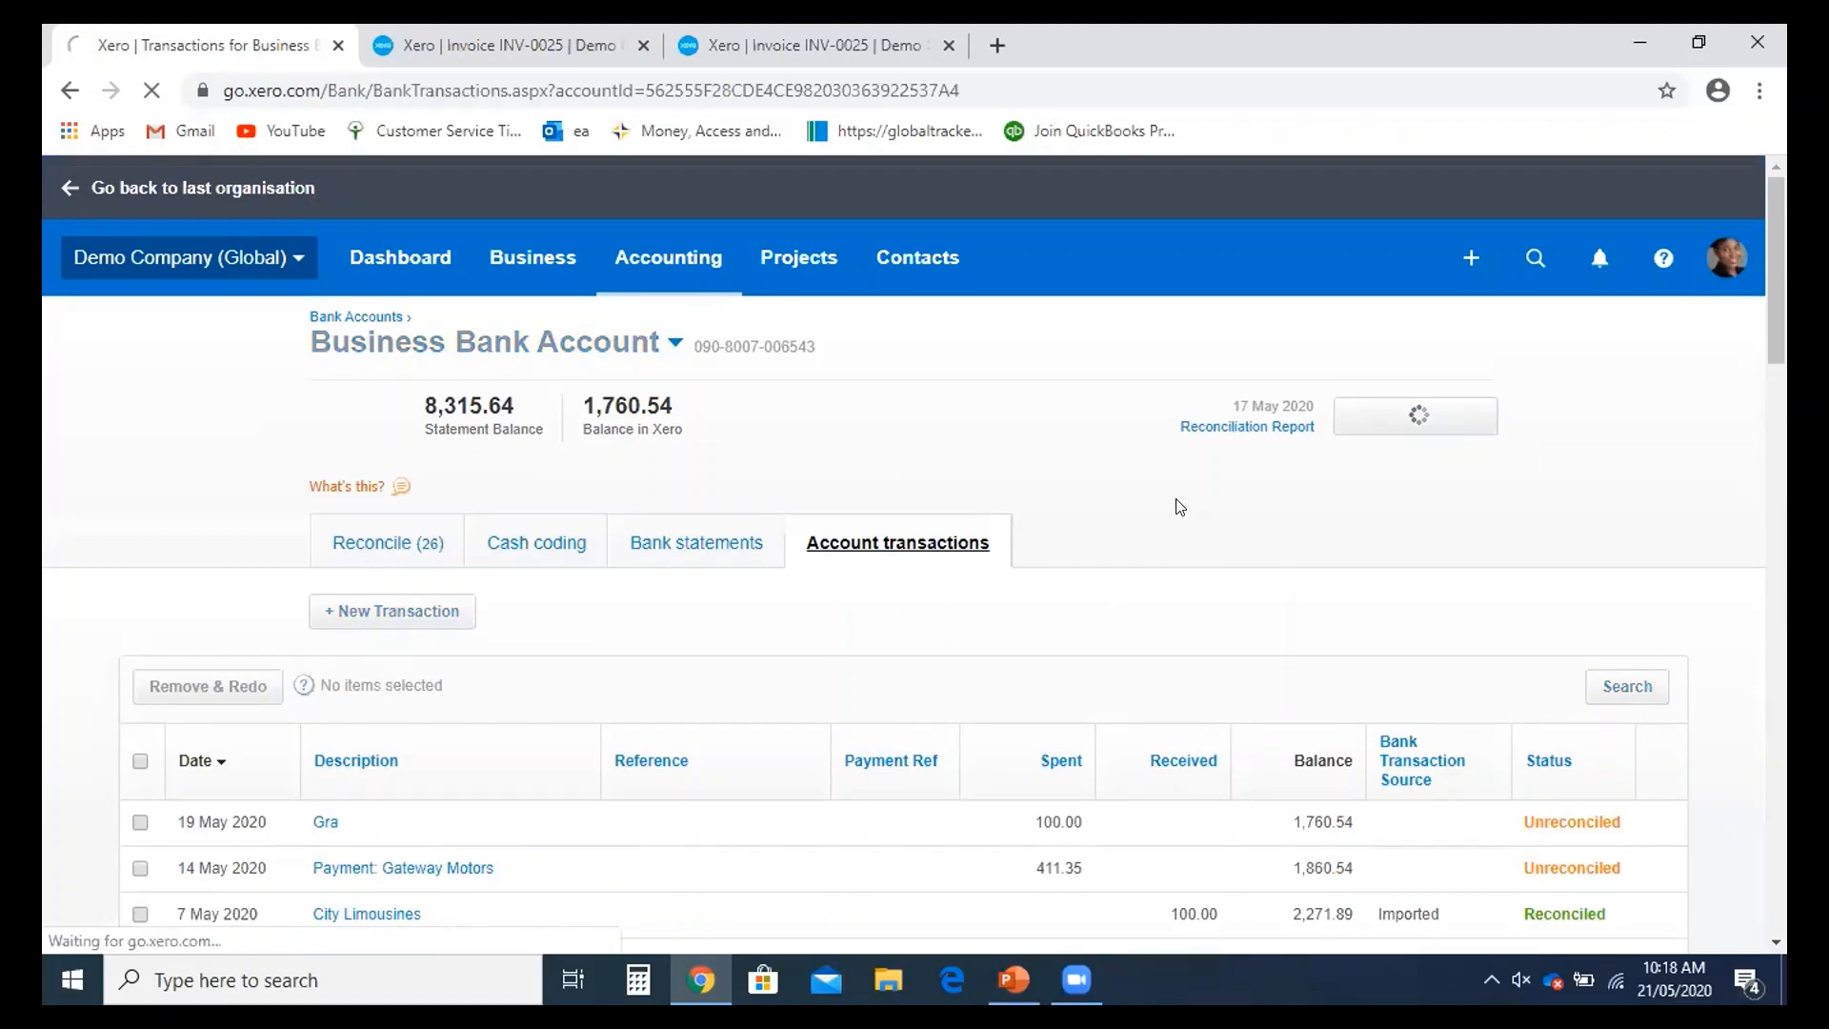
pyautogui.scroll(-2, 1164, 530)
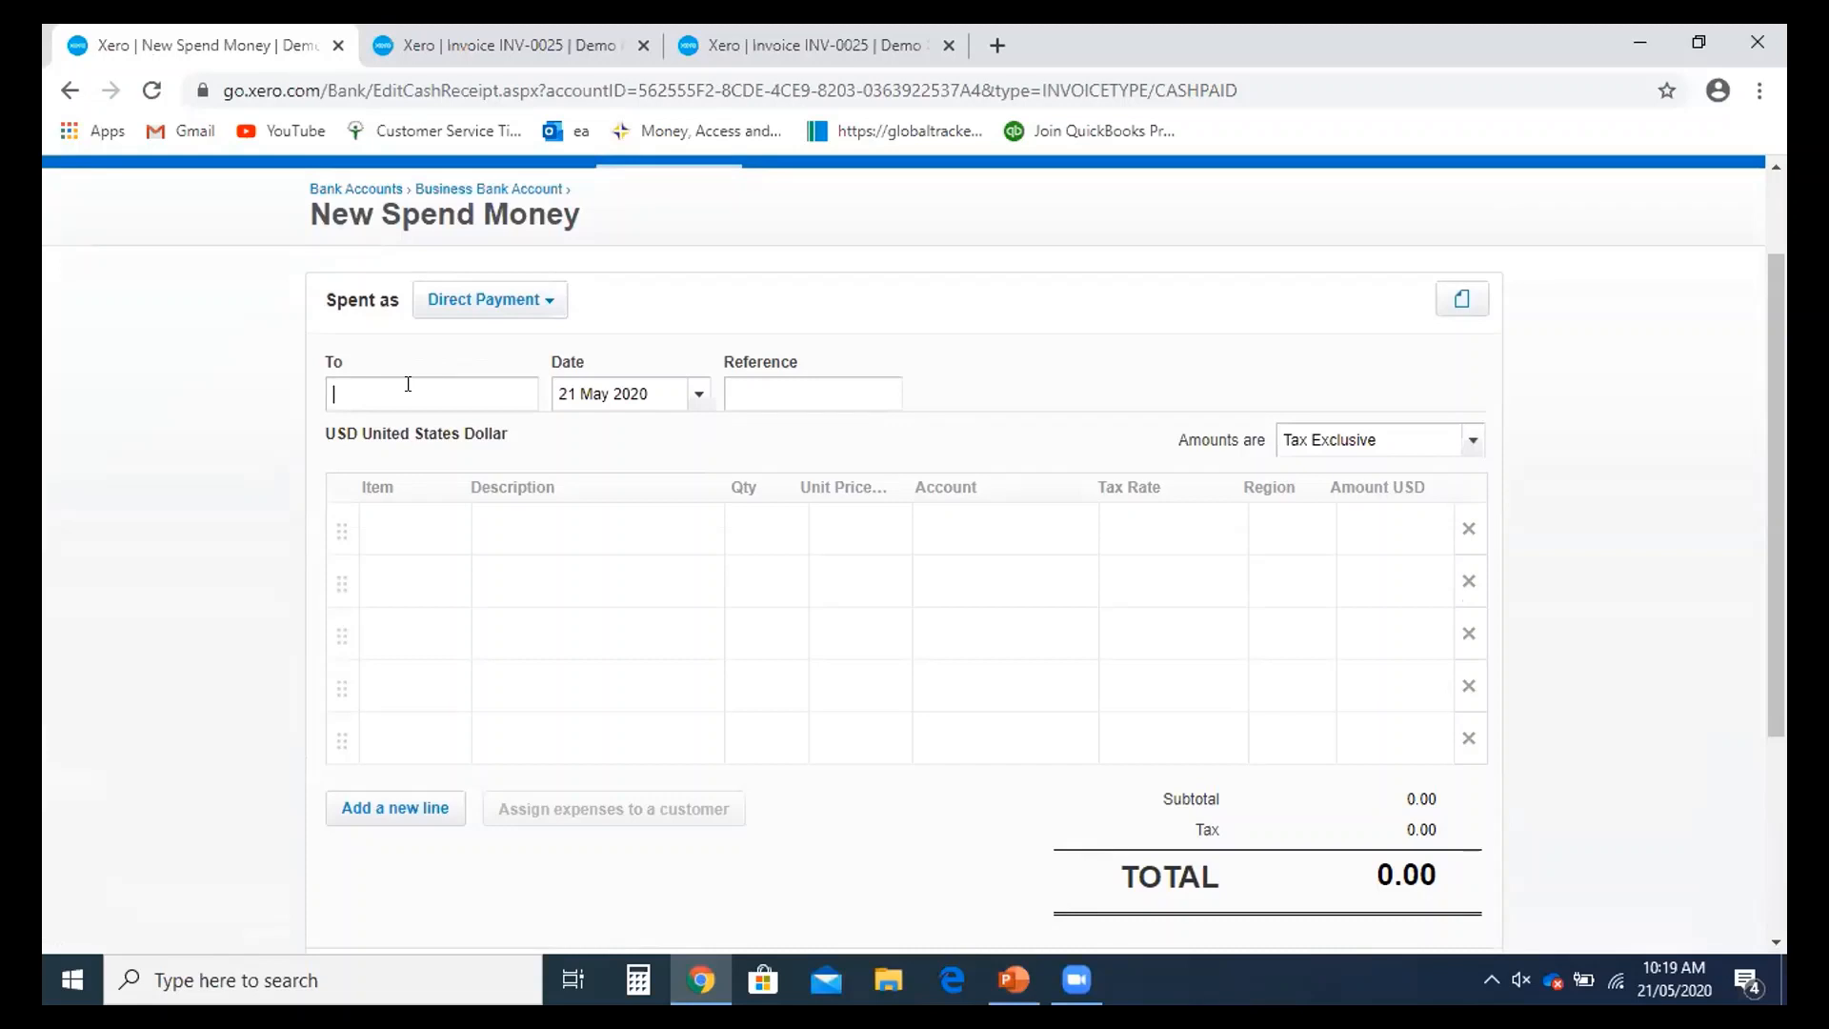
# - Pay to Gra with a line described 'PAYE for March 2020', quantity 1
pyautogui.write('r')
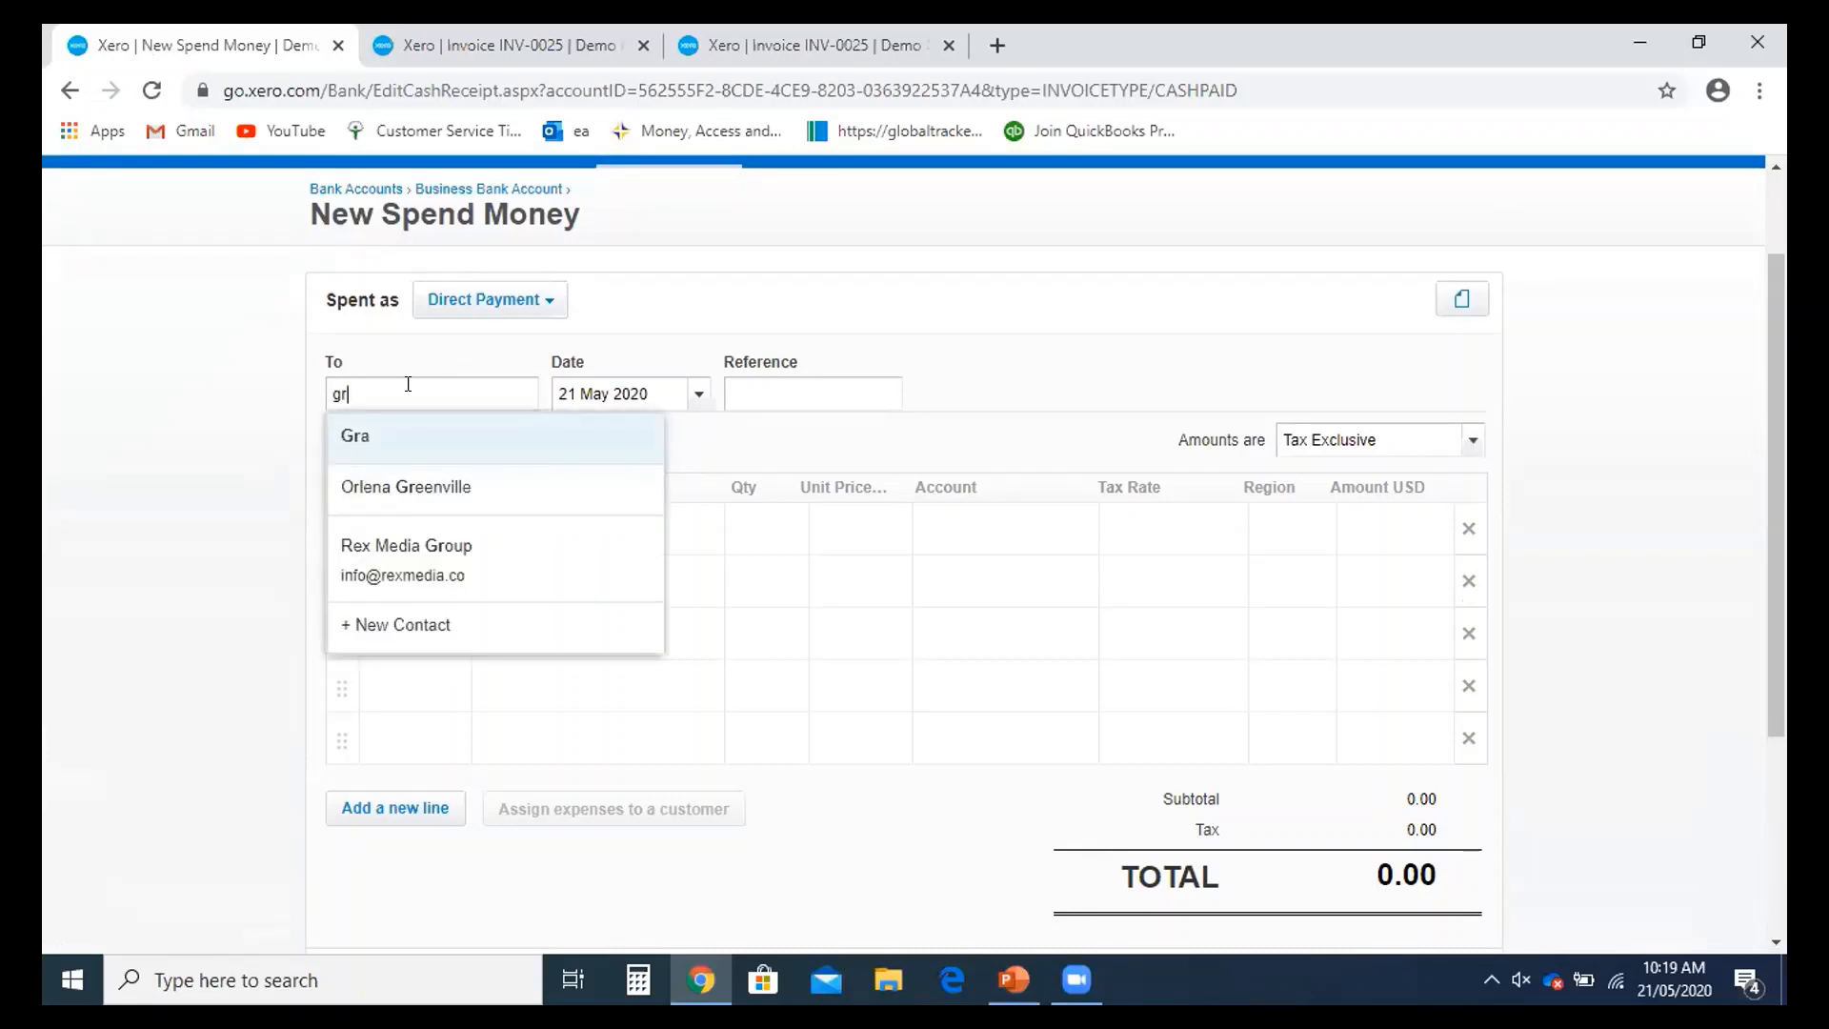
pyautogui.click(401, 438)
pyautogui.click(768, 380)
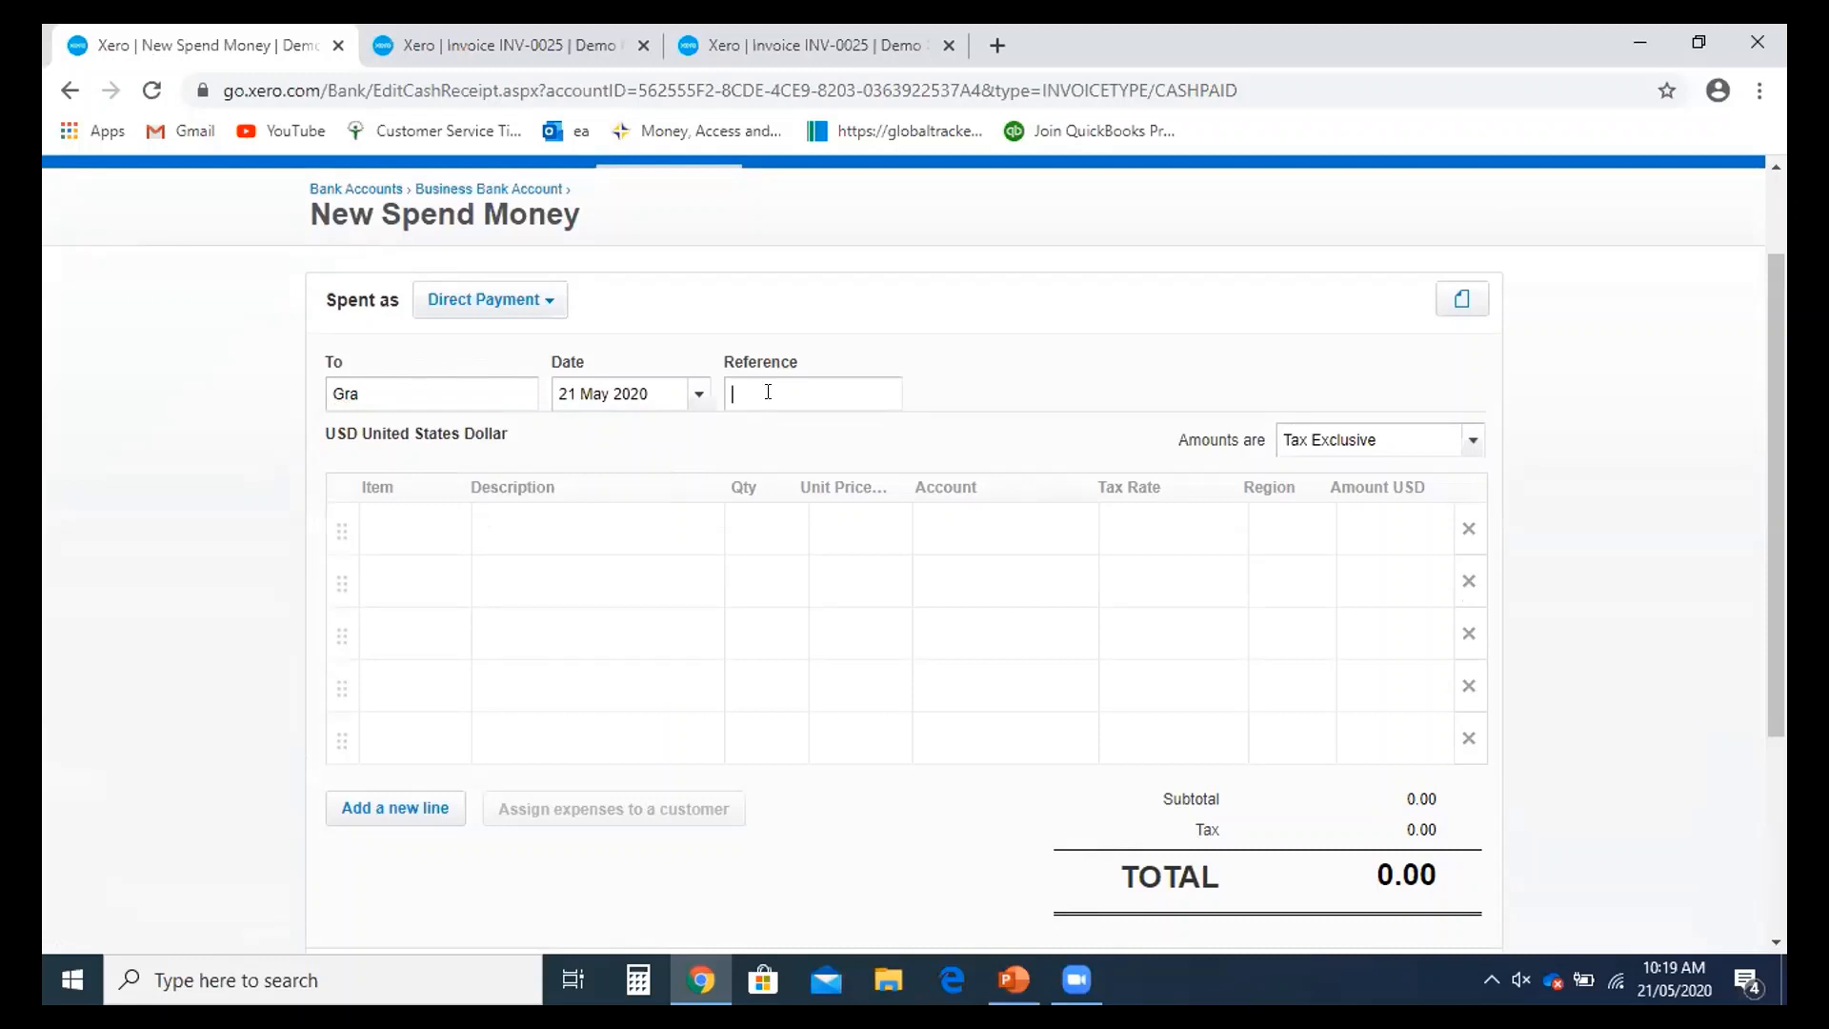
pyautogui.click(505, 525)
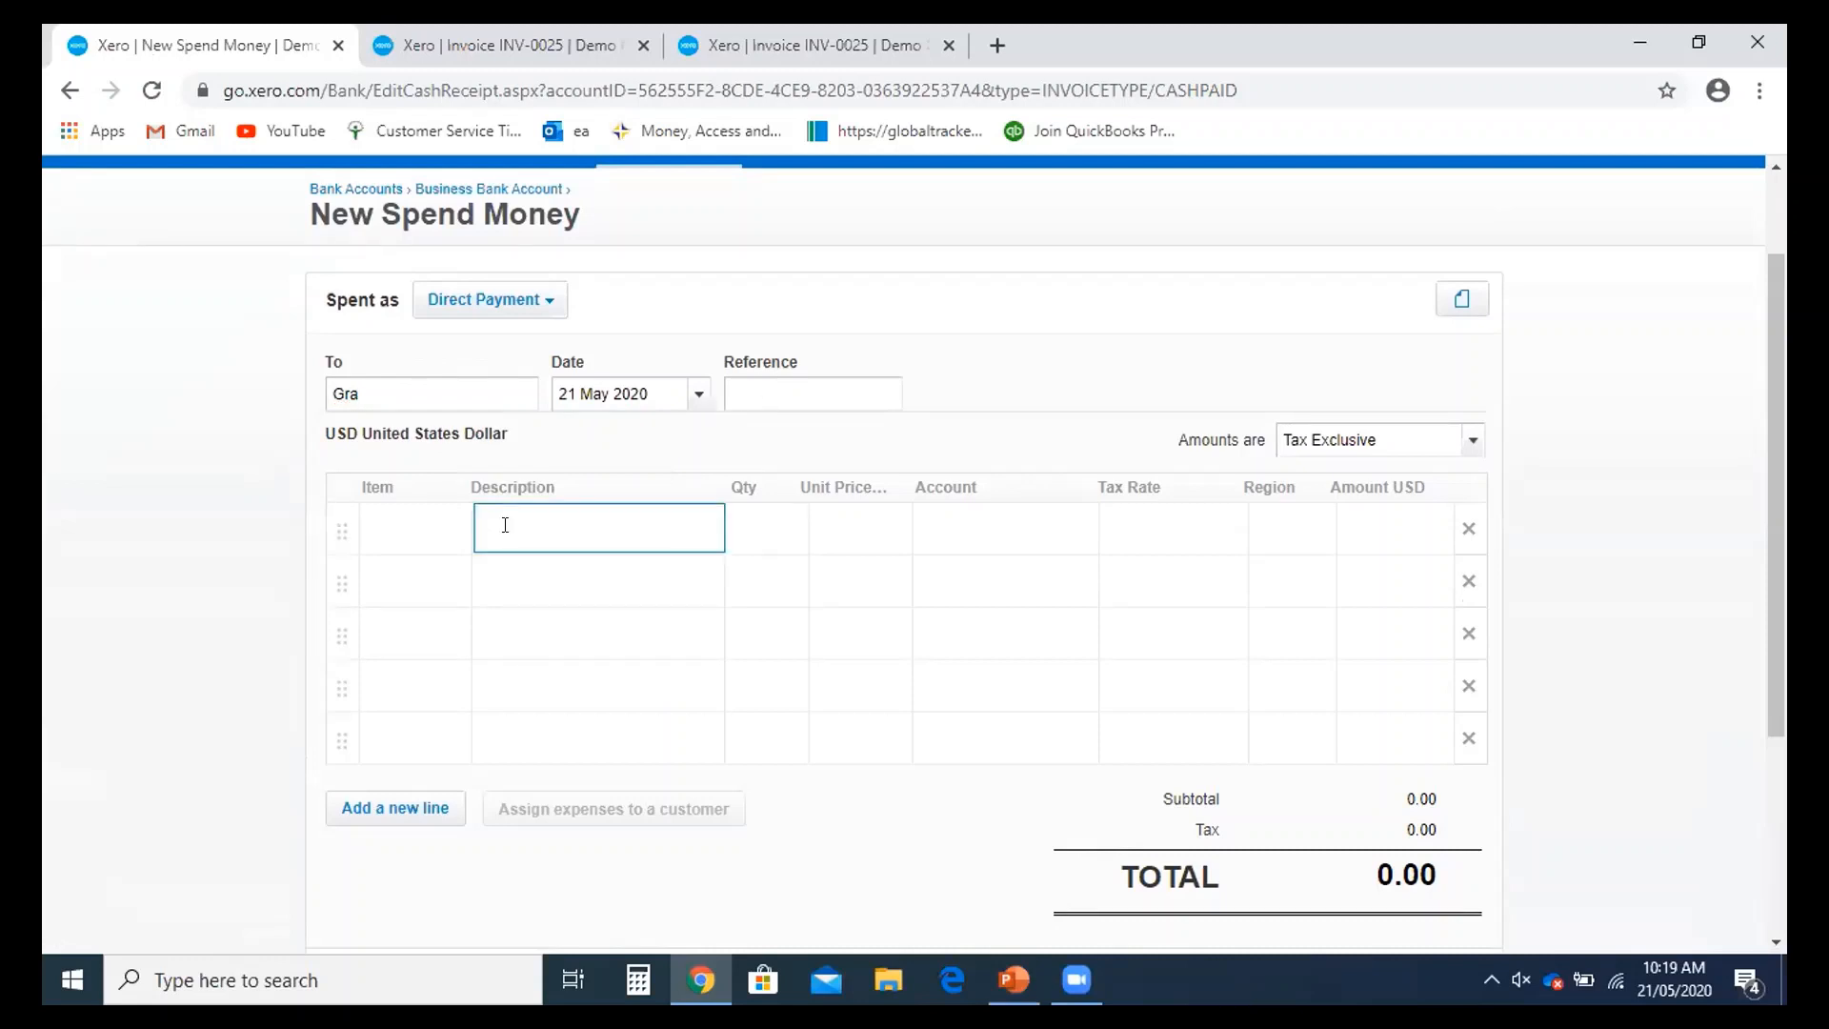
pyautogui.write('PAYE for March 2020')
pyautogui.click(737, 556)
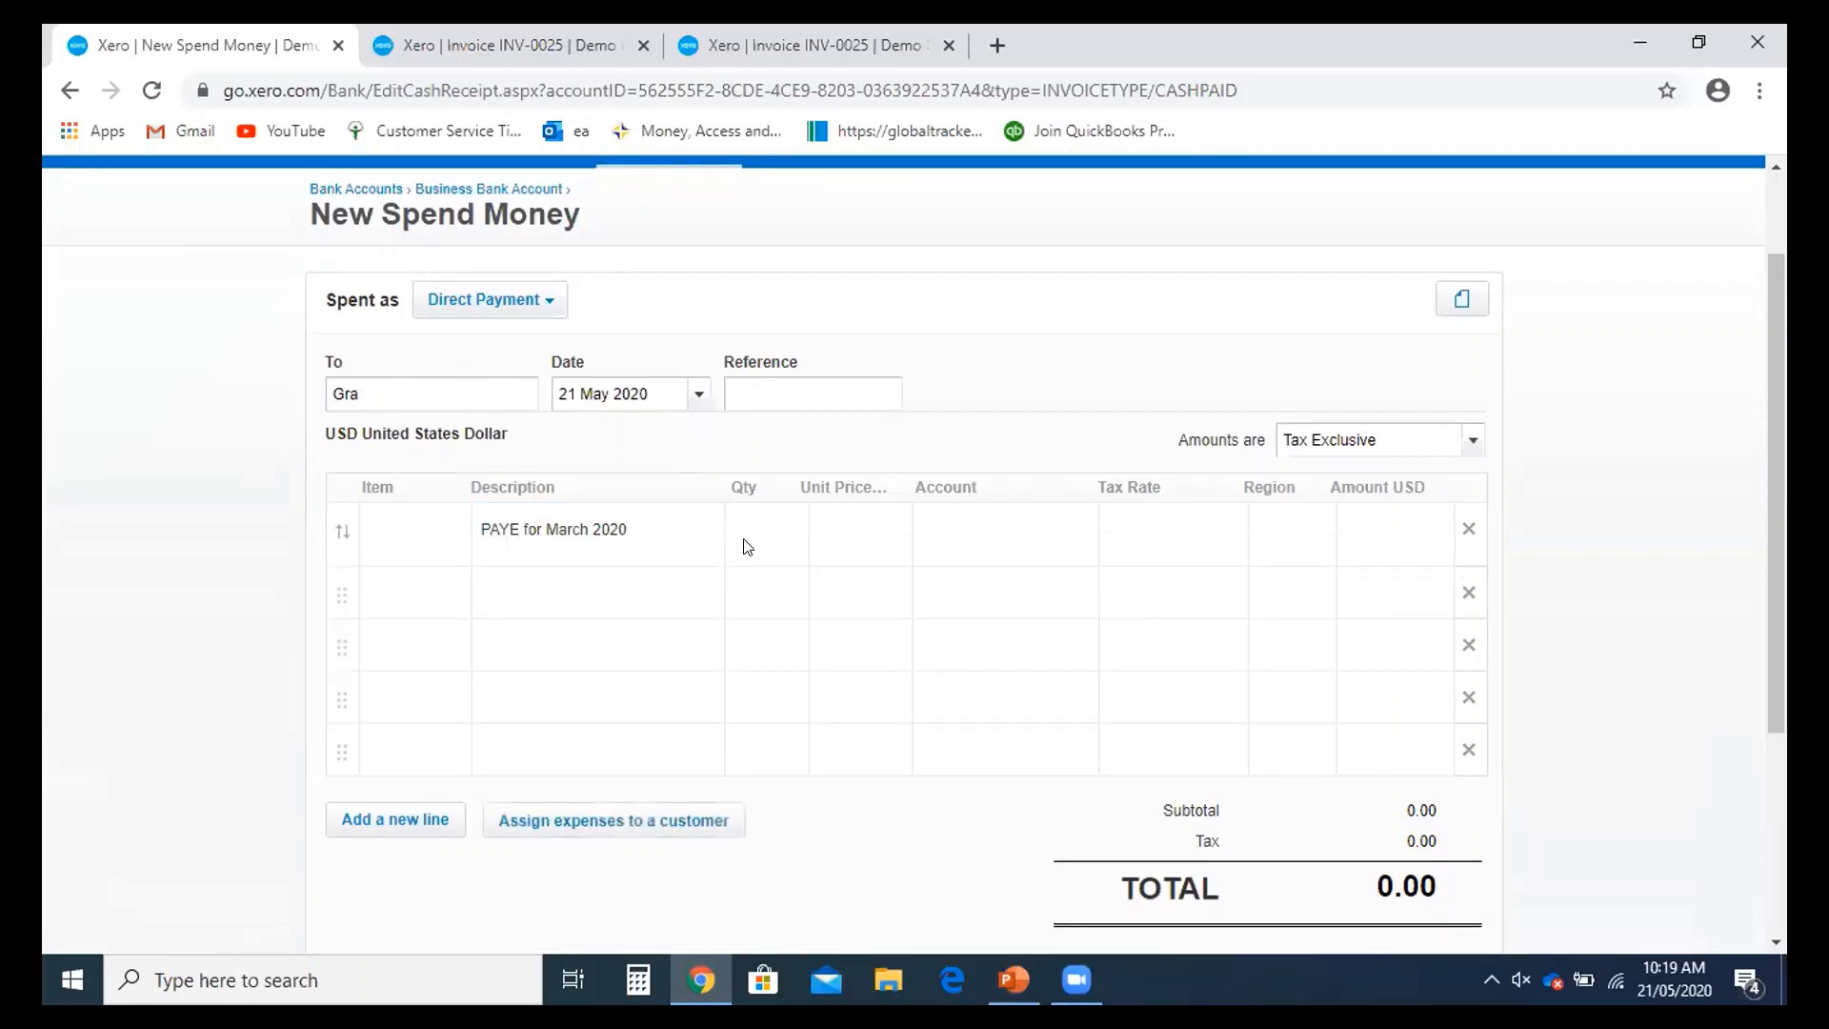
pyautogui.write('1')
pyautogui.click(854, 550)
# - Set the line's unit price to 1000 and account to 820 - Sales Tax
pyautogui.click(859, 536)
pyautogui.write('10000')
pyautogui.press('BackSpace')
pyautogui.click(958, 536)
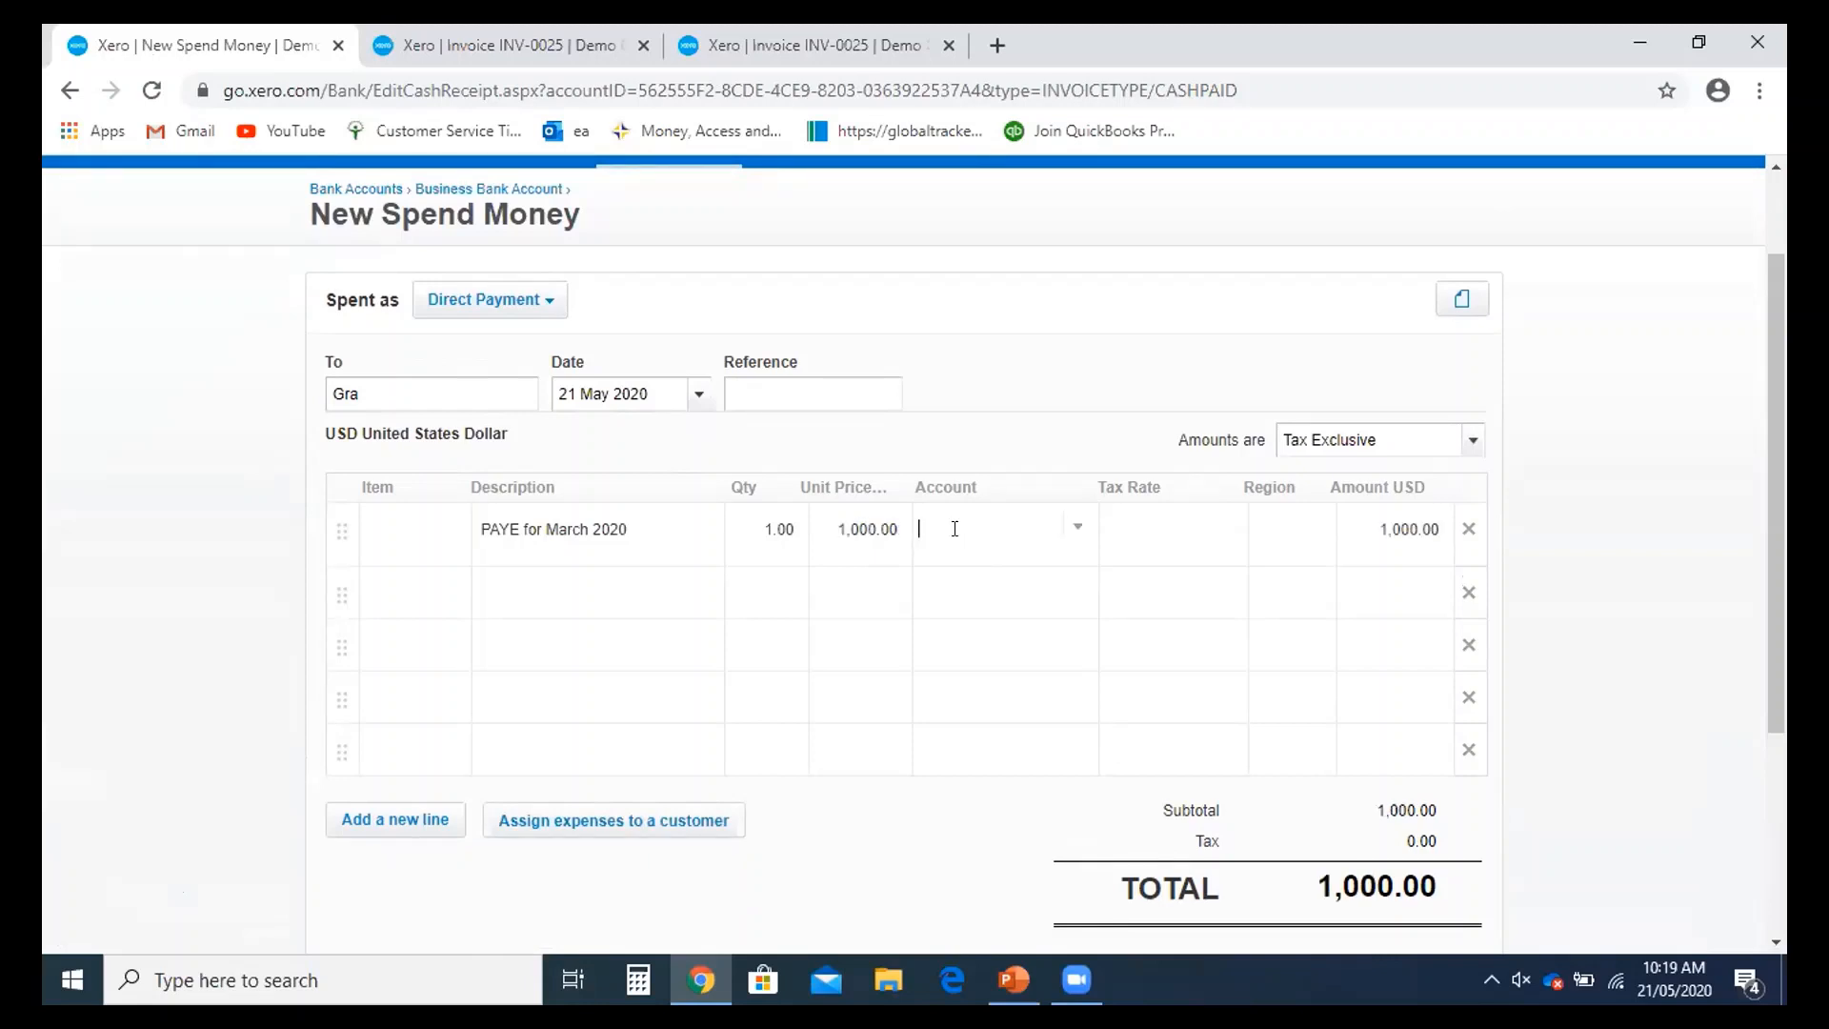
pyautogui.write('lia')
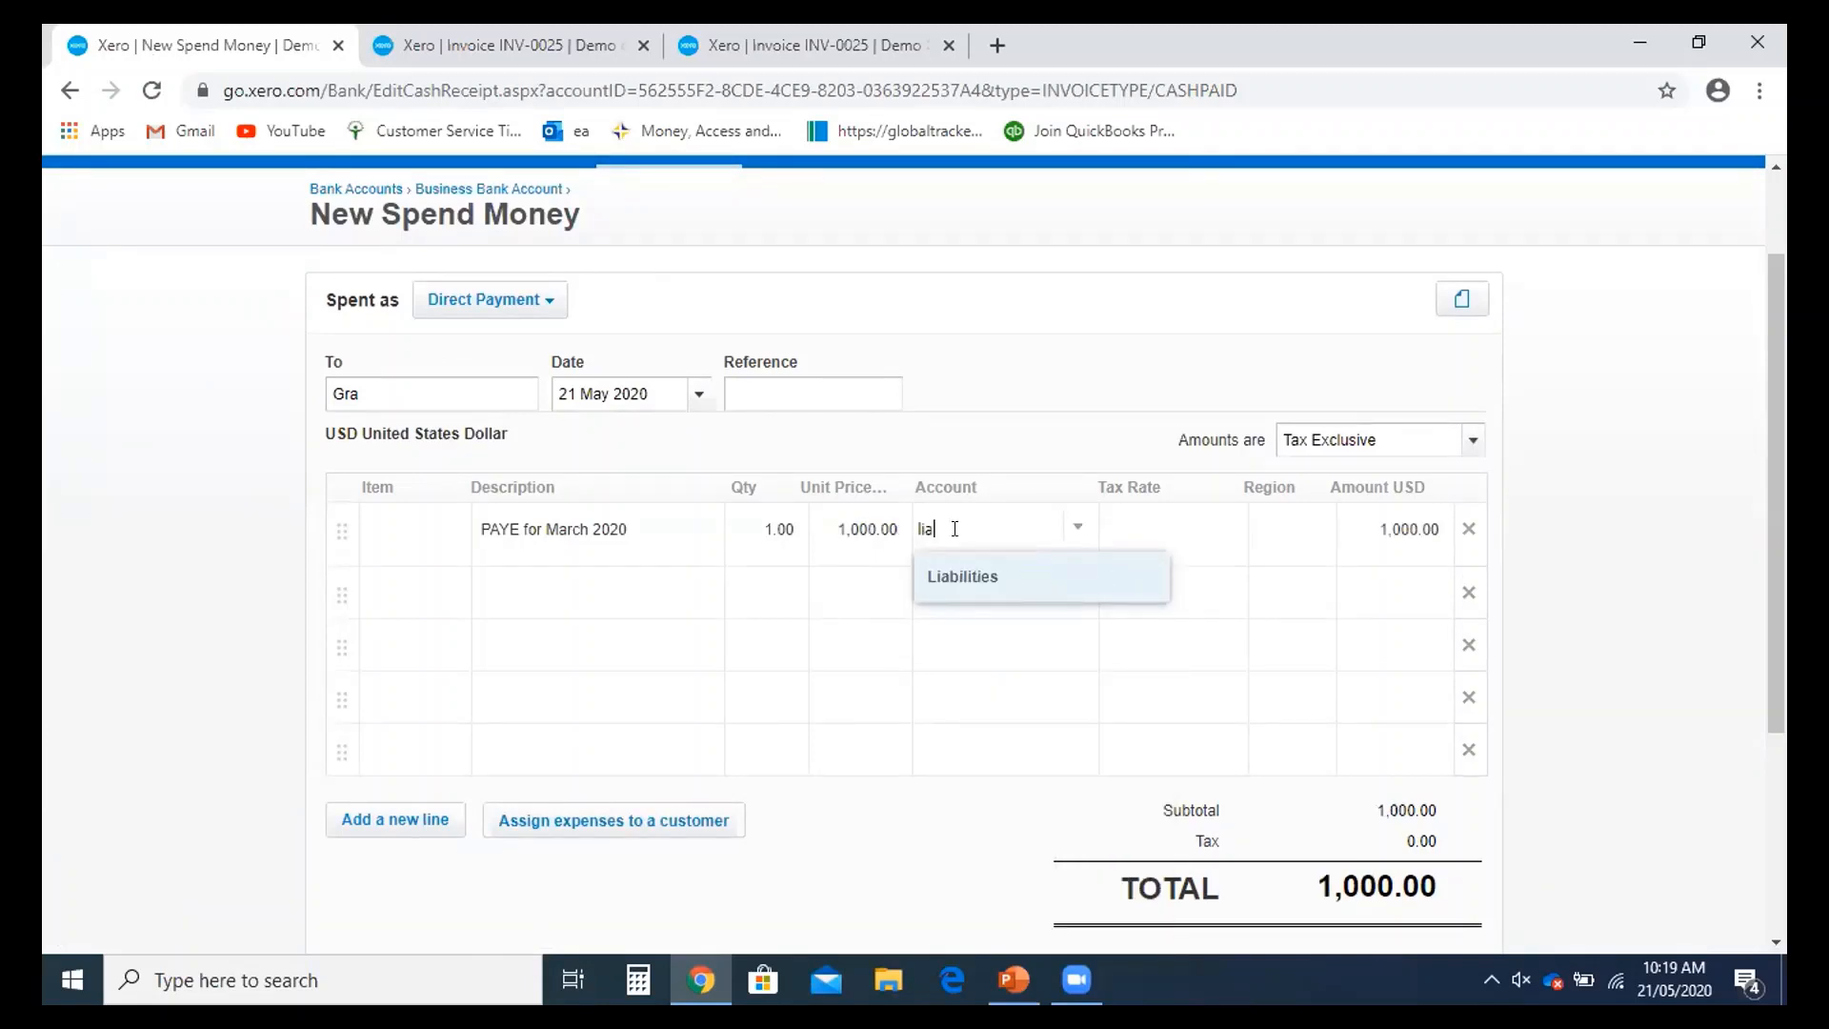
pyautogui.press('BackSpace')
pyautogui.press('BackSpace')
pyautogui.press('BackSpace')
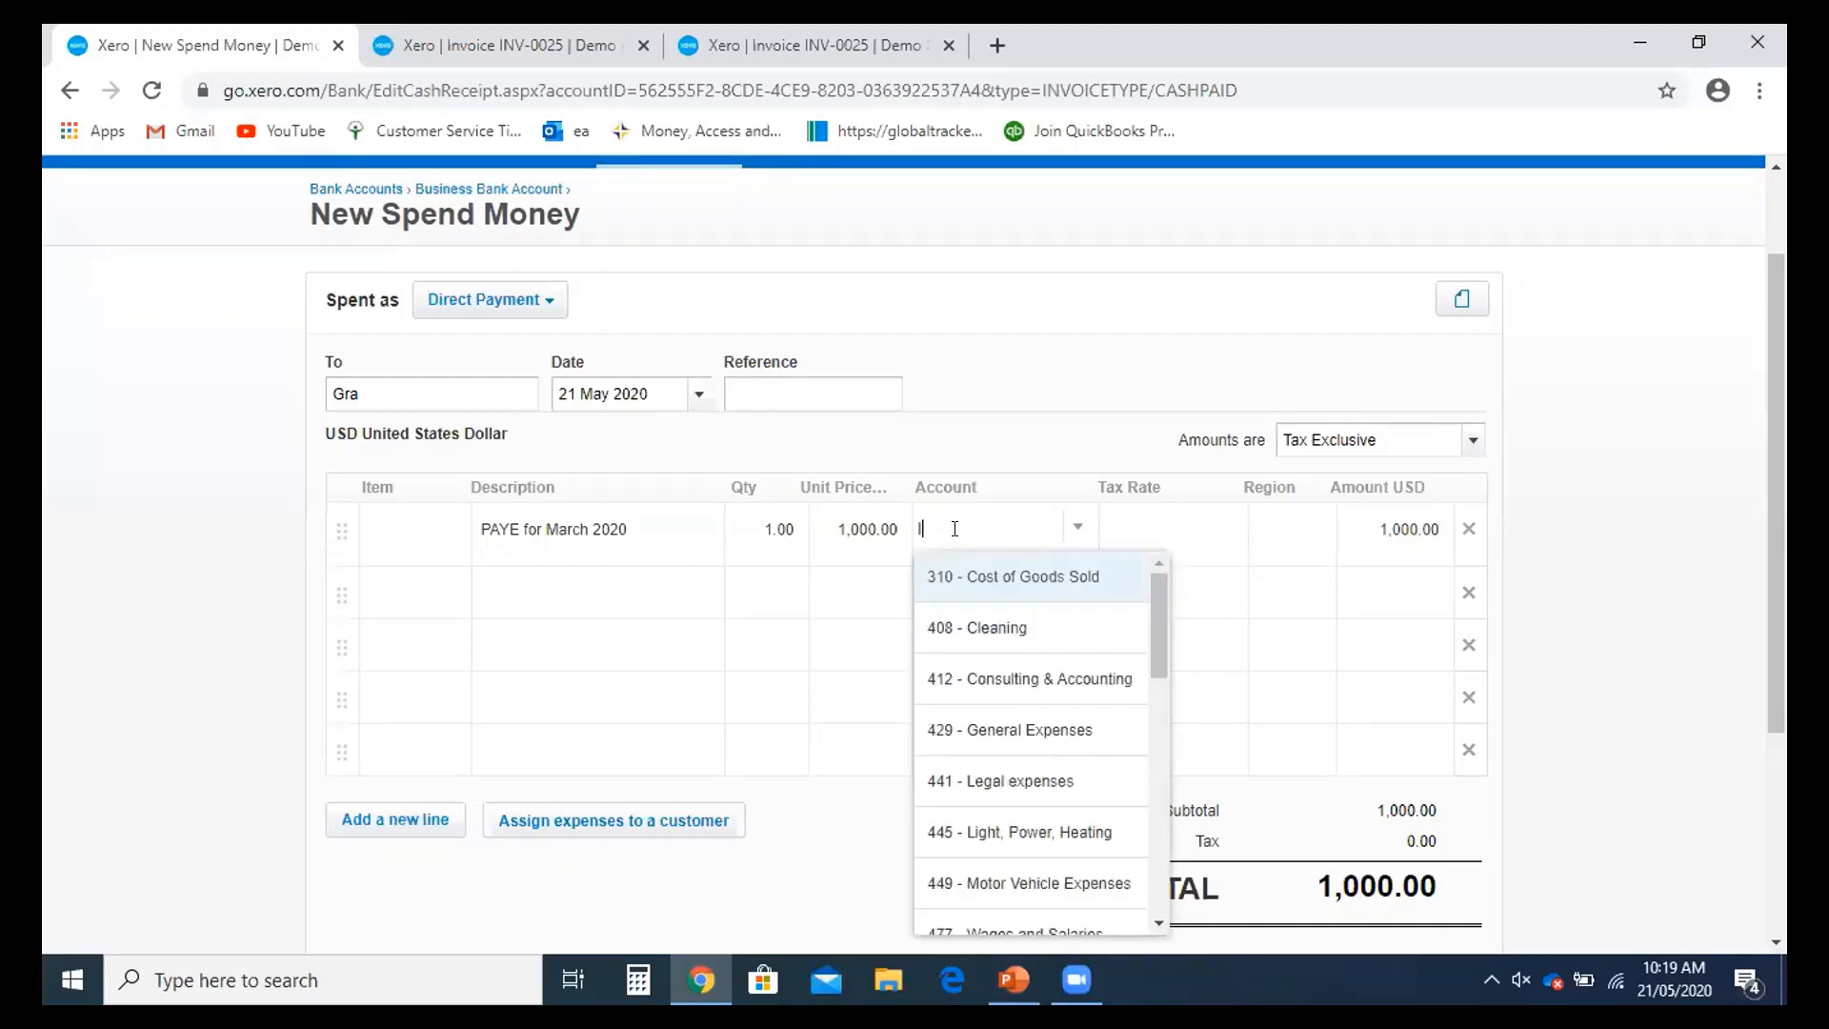
pyautogui.write('sale')
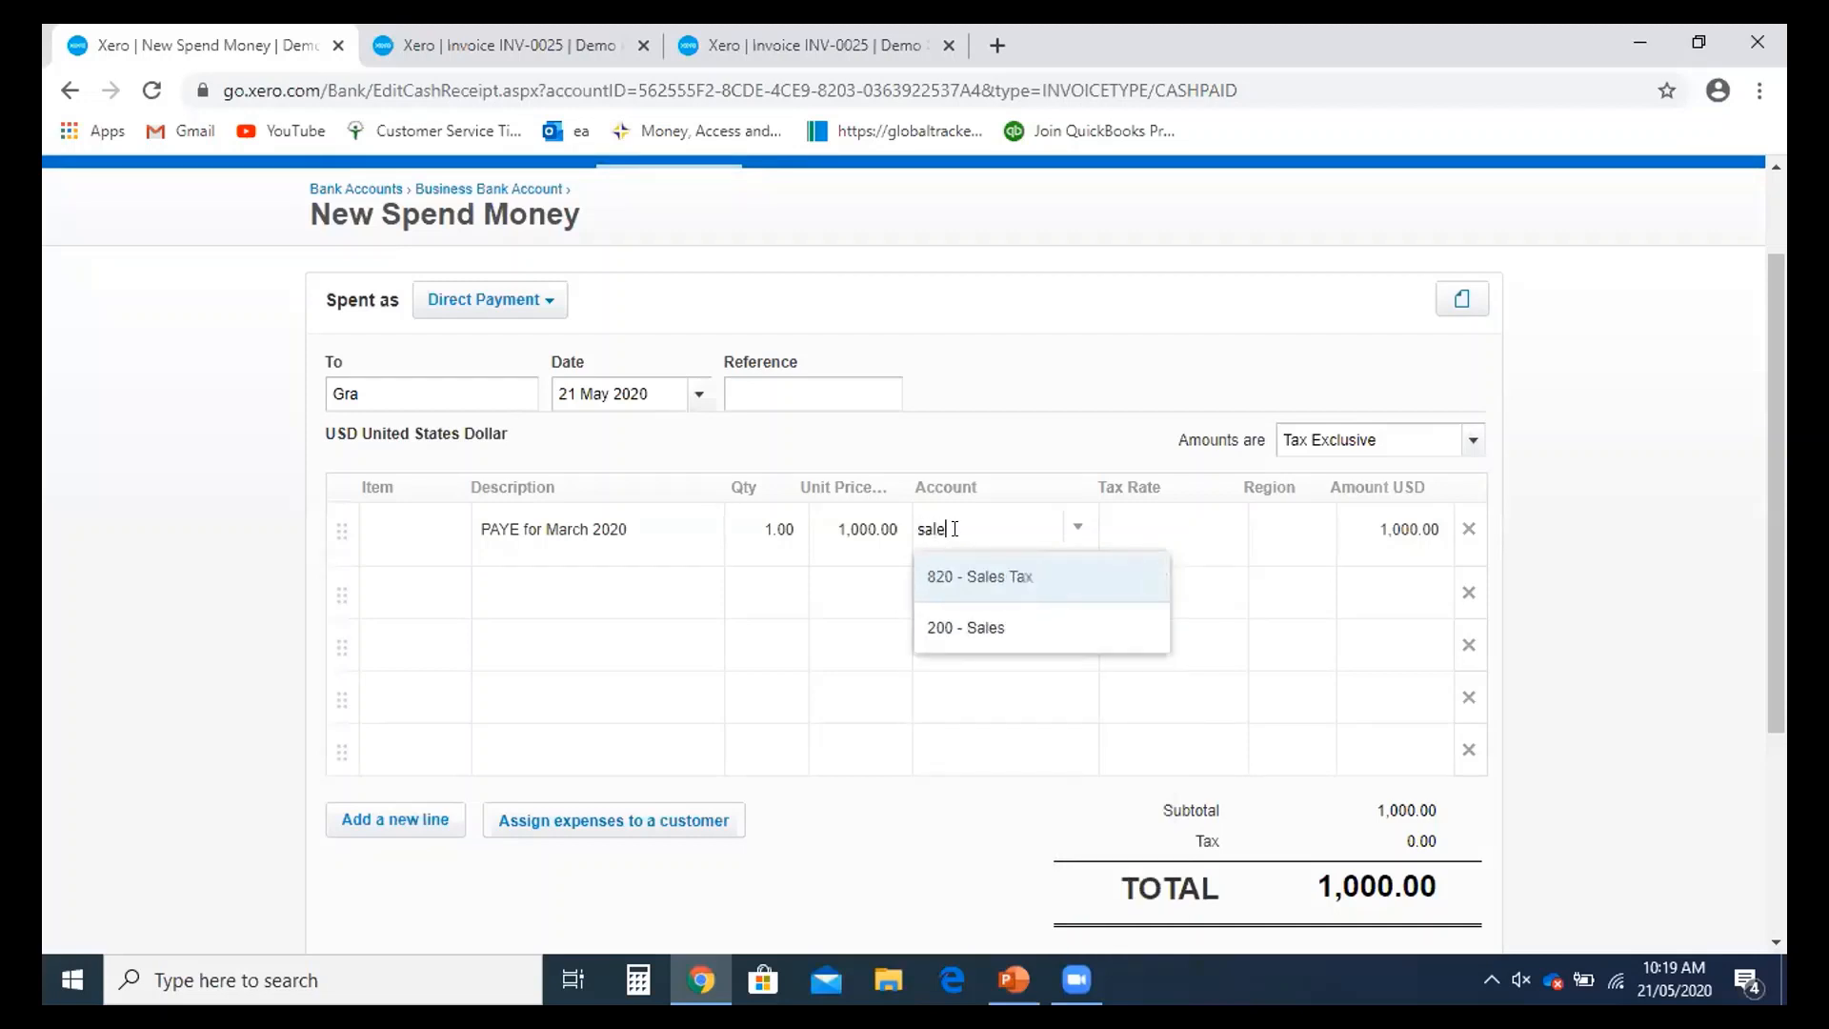
pyautogui.click(995, 575)
# - Correct the description to 'VAT for March 2020' and save the spend money transaction
pyautogui.click(522, 513)
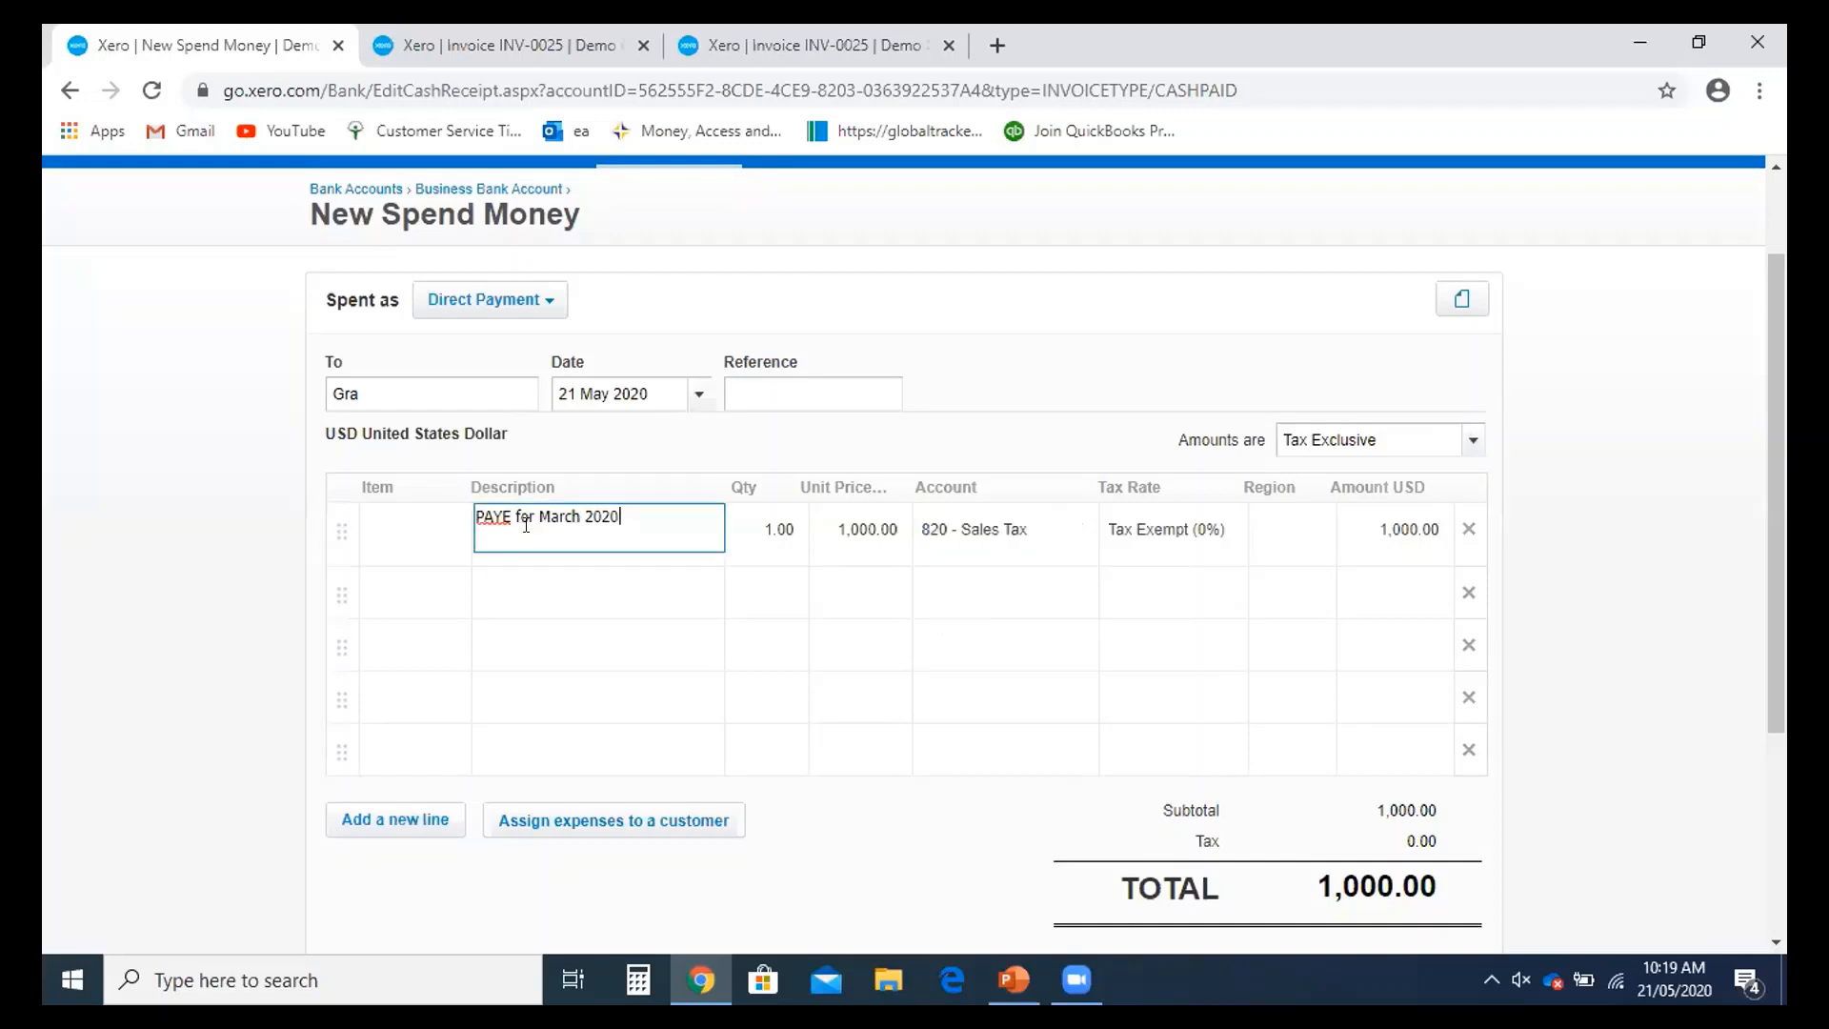
pyautogui.click(508, 516)
pyautogui.press('BackSpace')
pyautogui.press('BackSpace')
pyautogui.press('BackSpace')
pyautogui.press('BackSpace')
pyautogui.press('BackSpace')
pyautogui.write('VAT')
pyautogui.click(1037, 422)
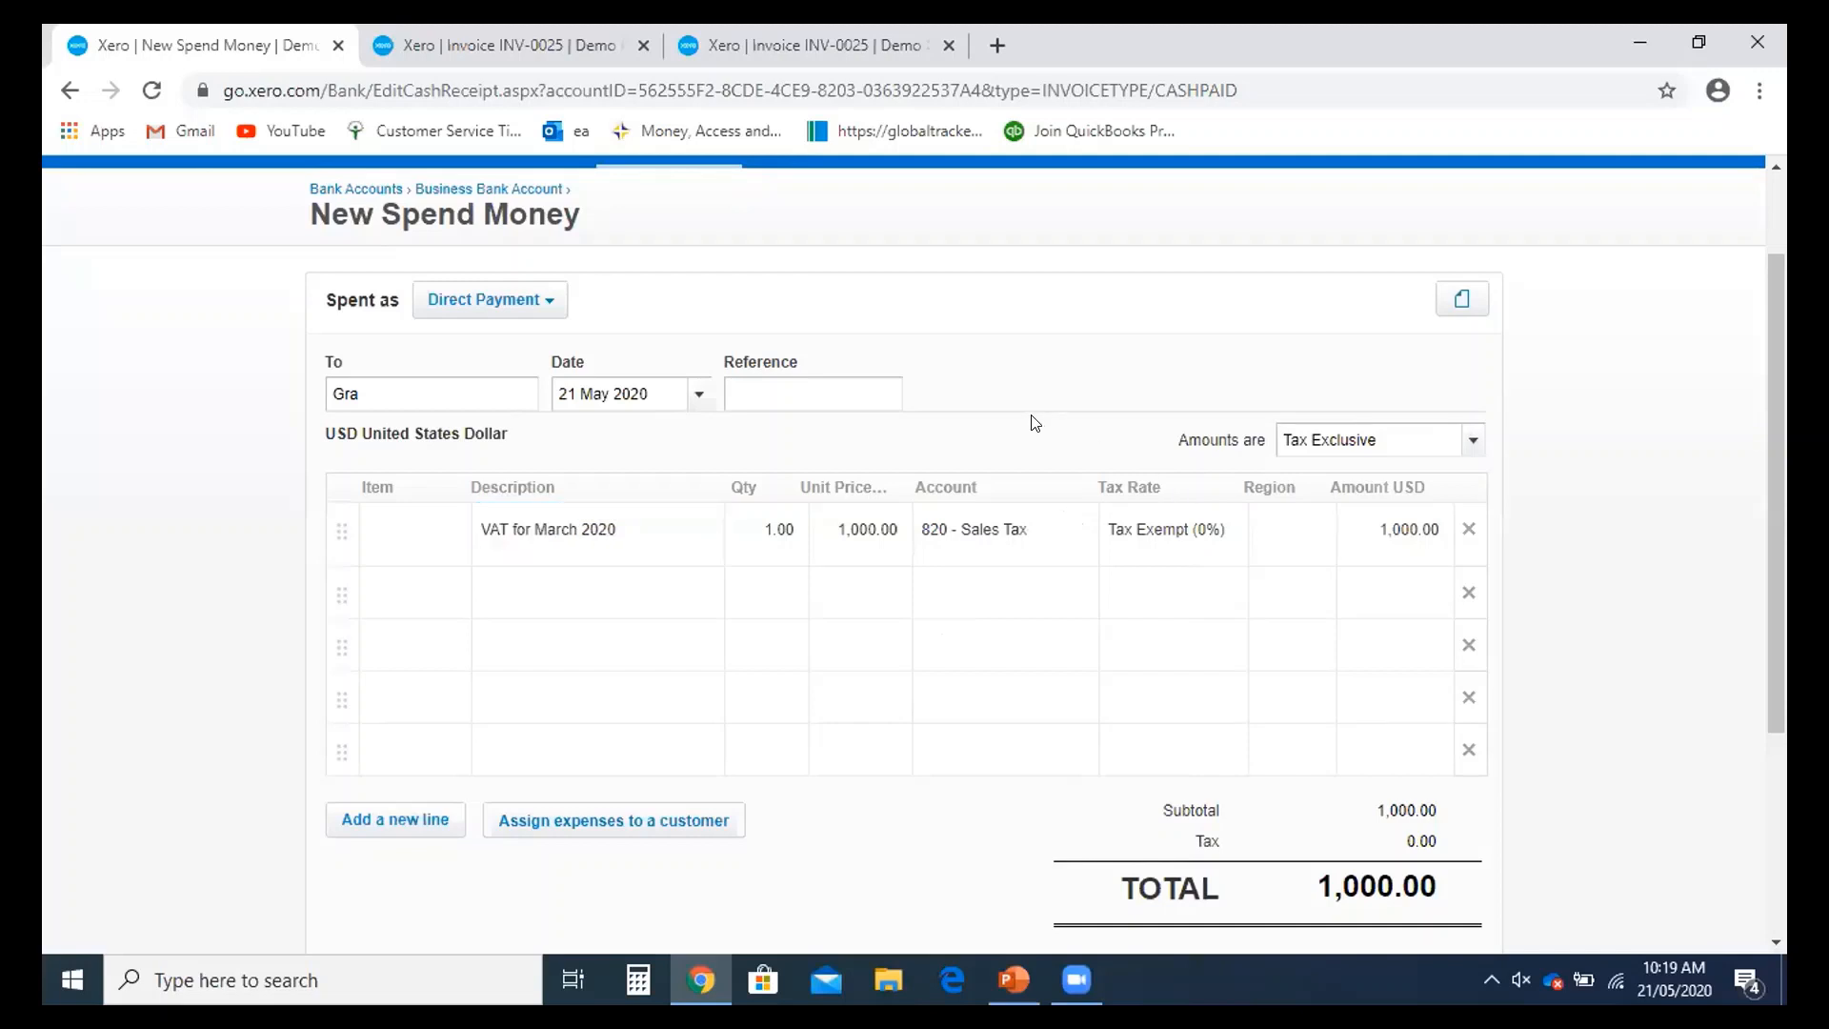
pyautogui.scroll(-1, 1038, 424)
pyautogui.scroll(-1, 1384, 488)
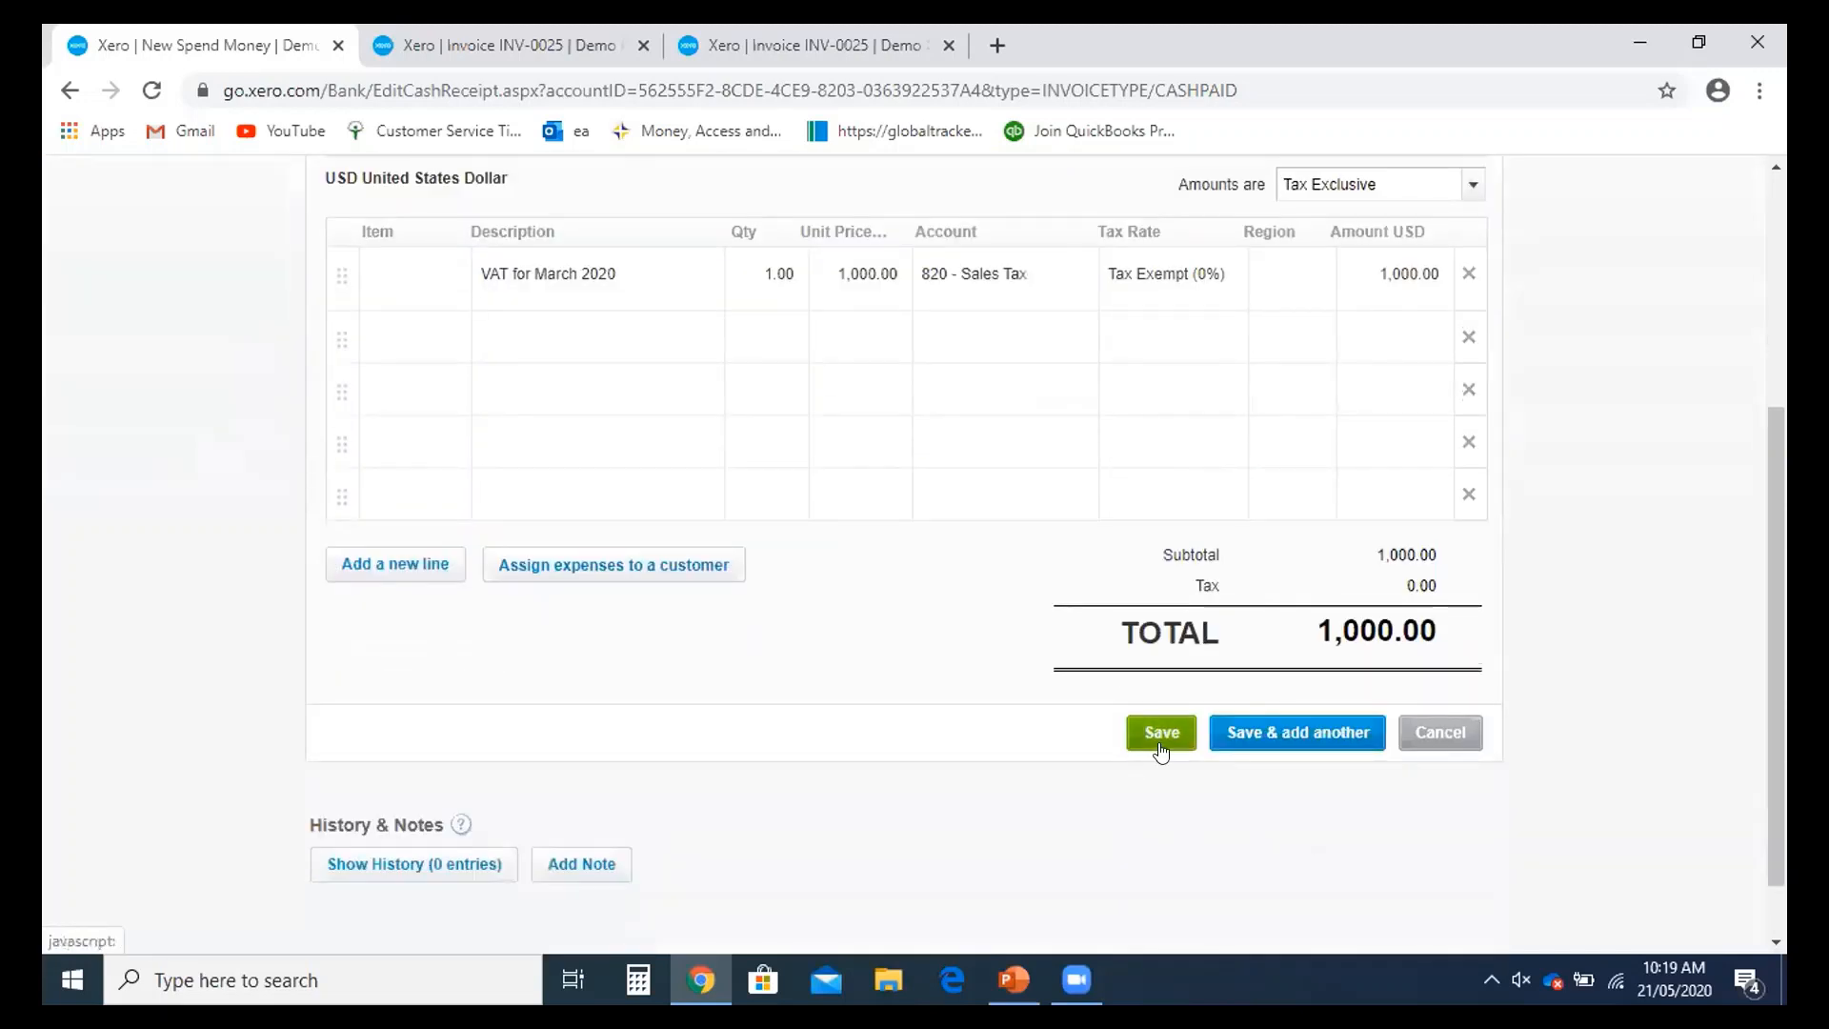
pyautogui.click(1159, 738)
pyautogui.scroll(1, 1161, 768)
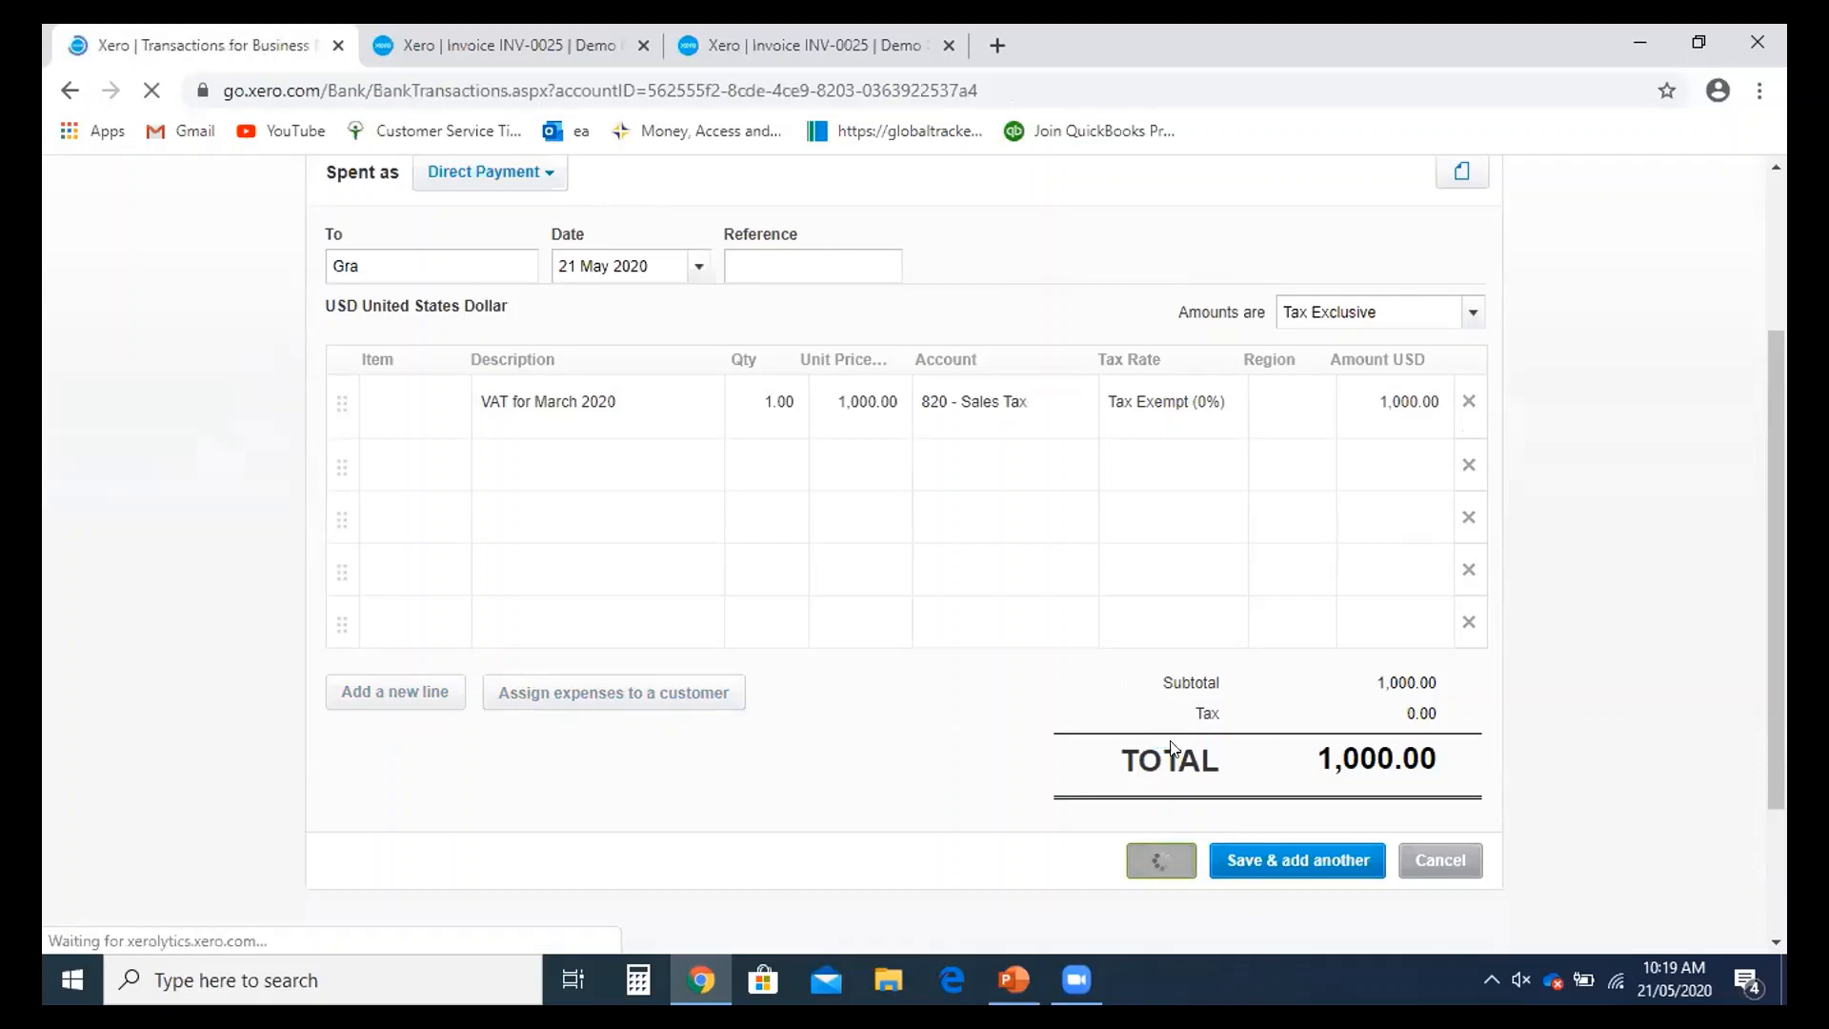
pyautogui.scroll(-1, 1210, 684)
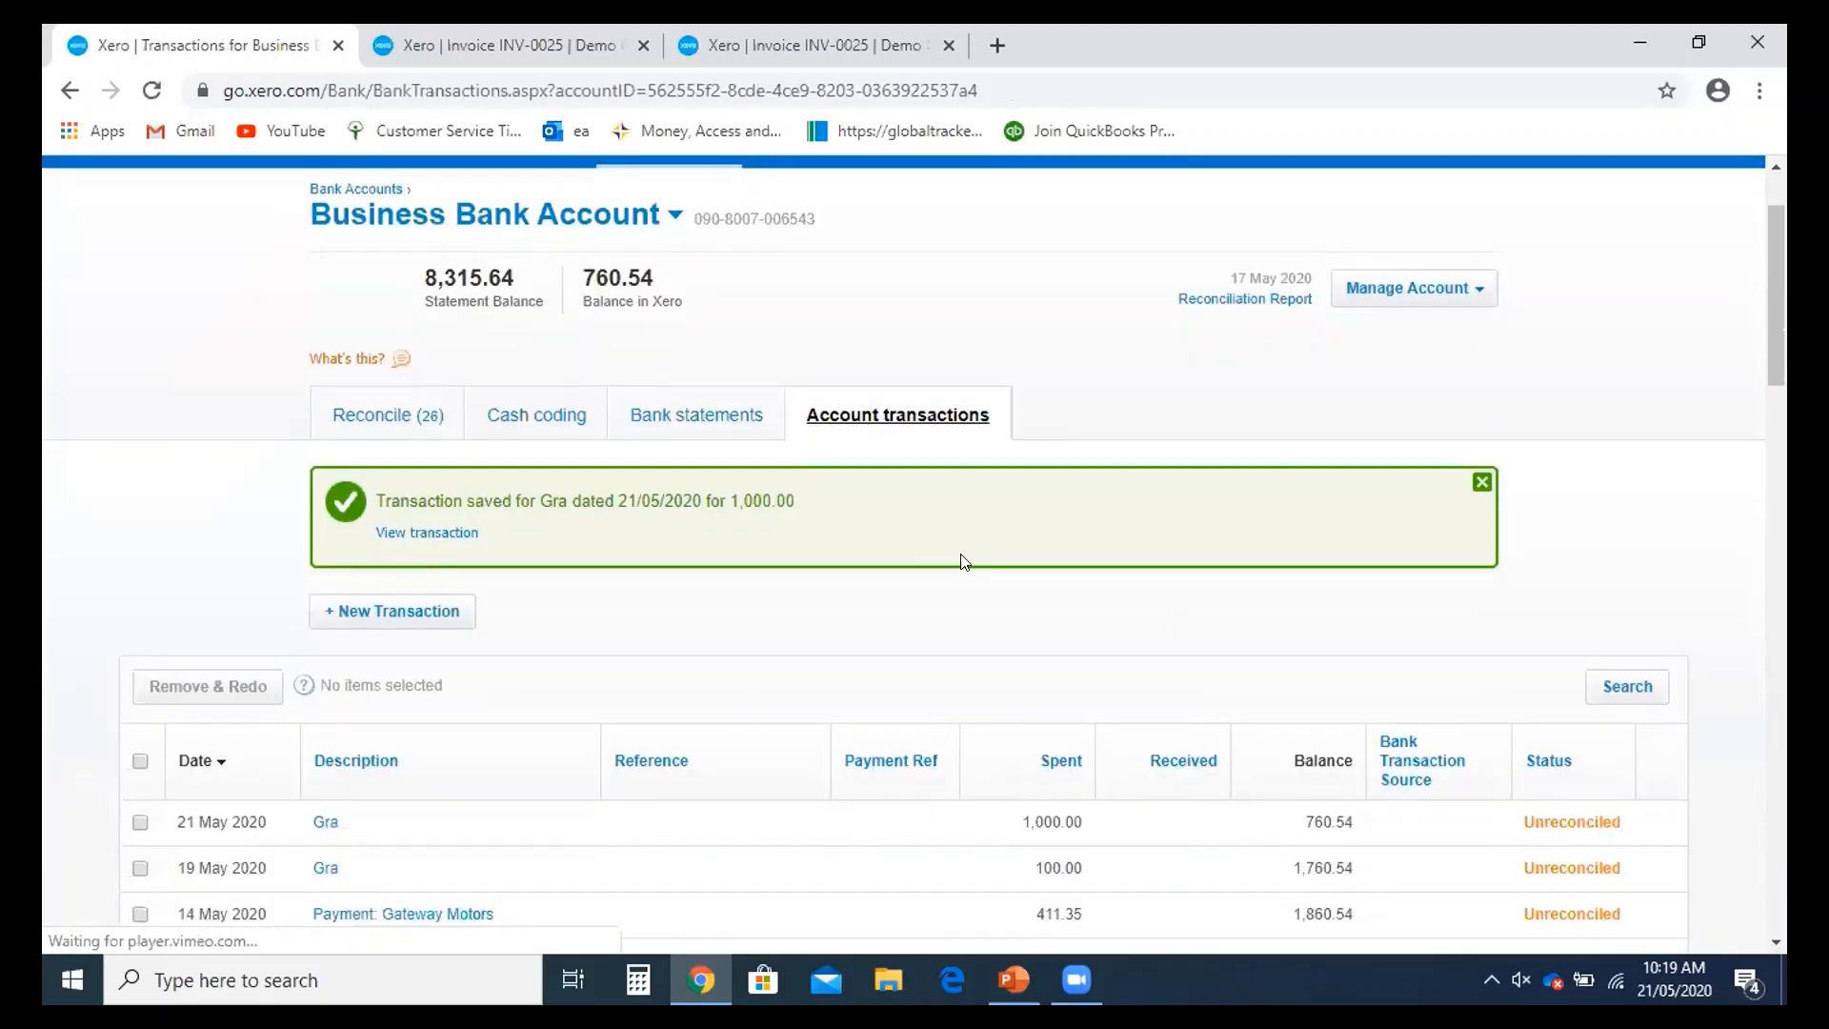
# - Open the Reconcile (26) list and scroll through the statement lines
pyautogui.click(363, 410)
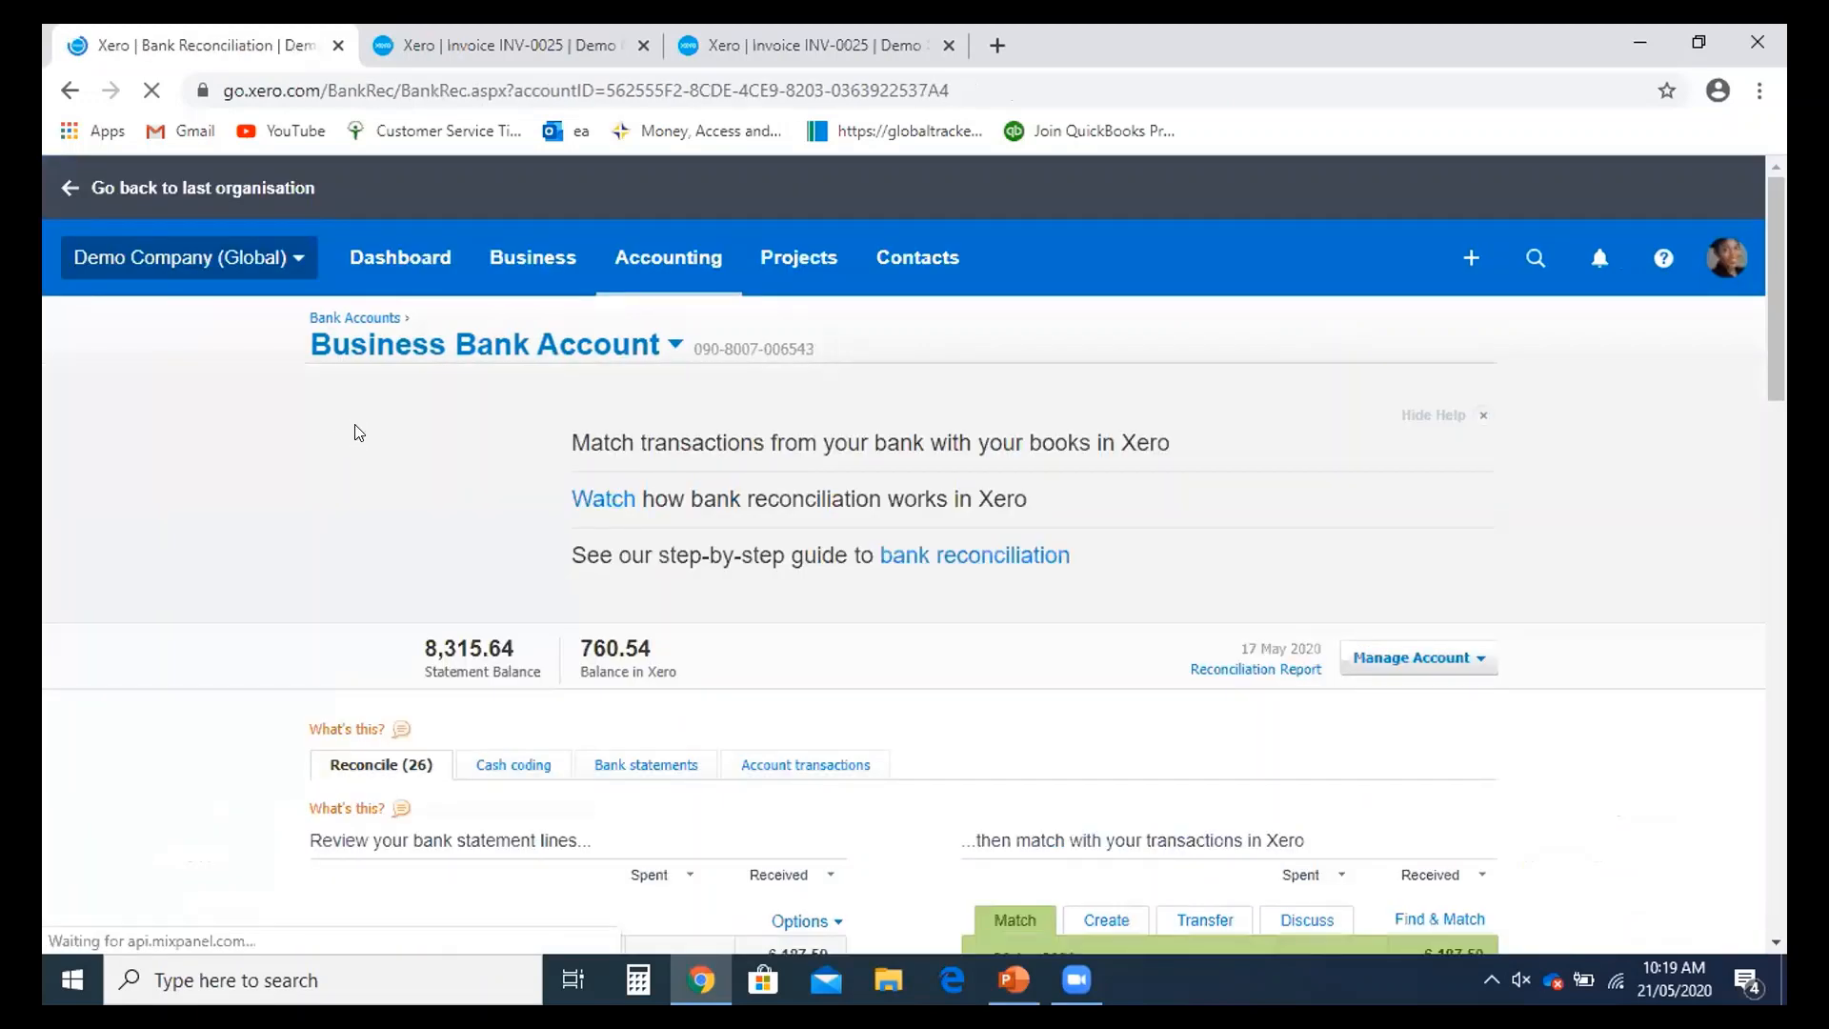
pyautogui.scroll(-4, 1100, 528)
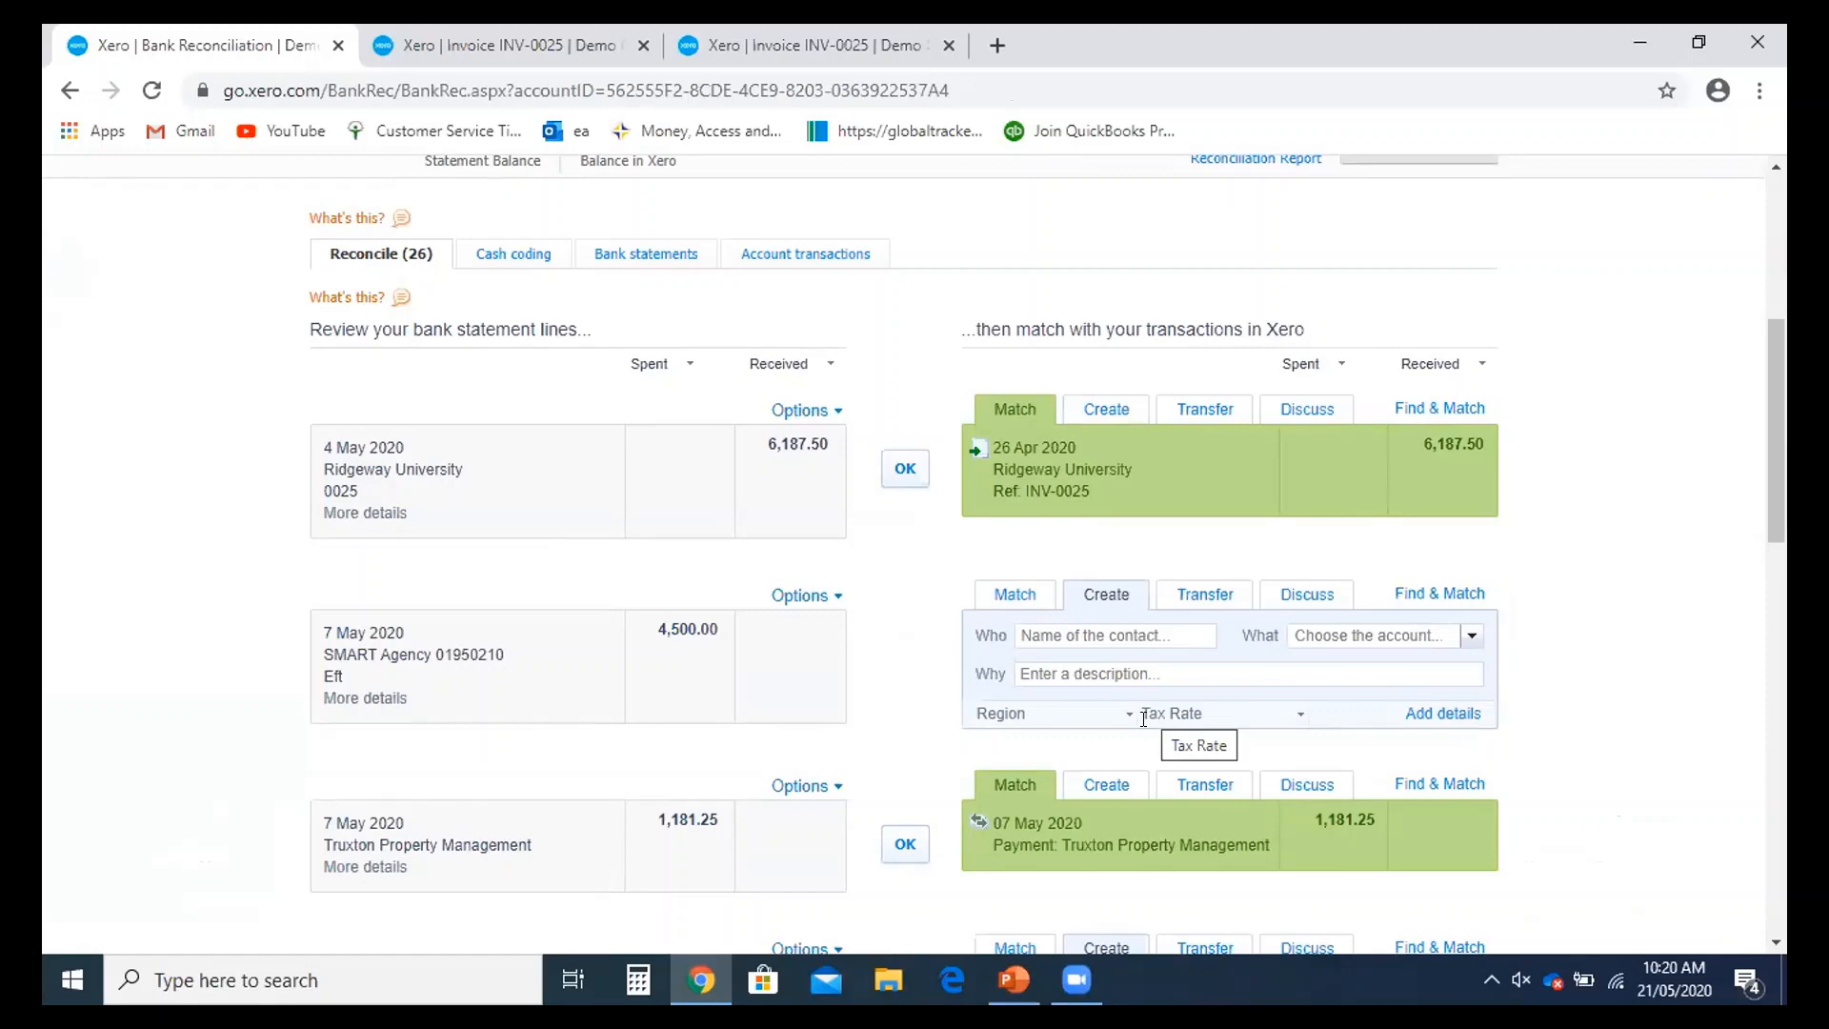
pyautogui.scroll(-1, 1145, 728)
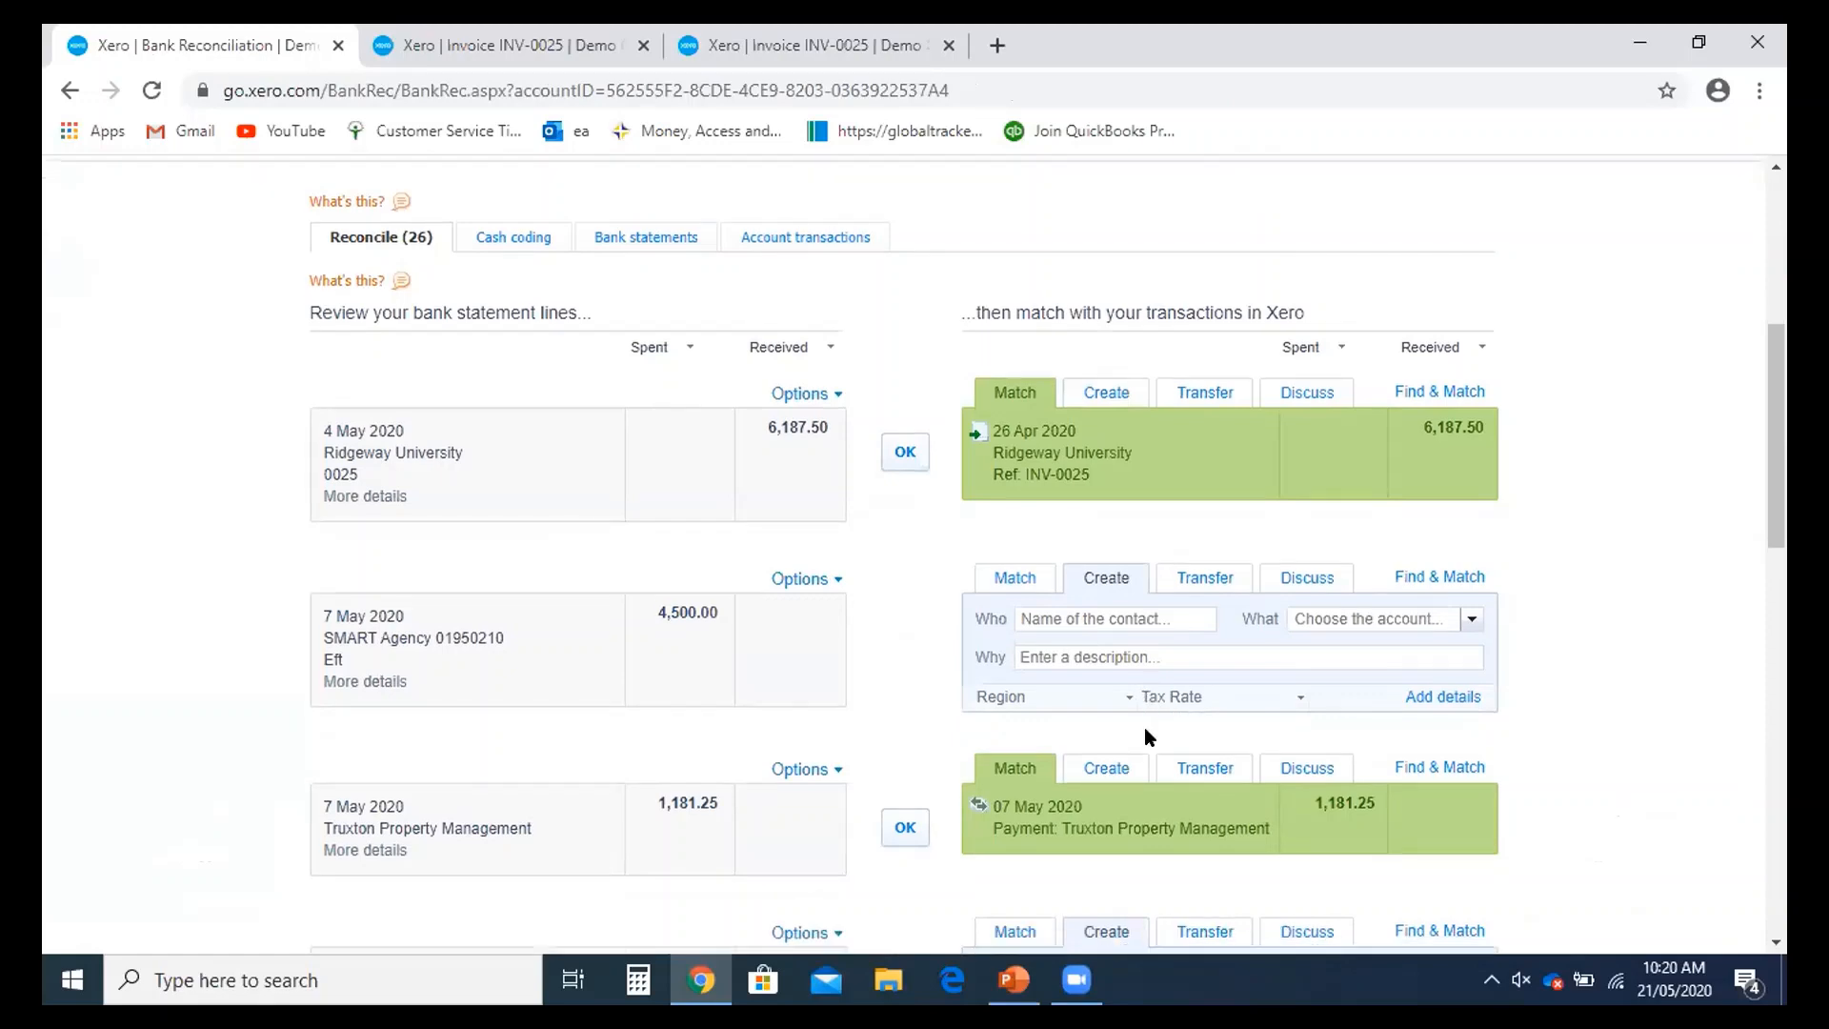
pyautogui.scroll(-1, 604, 763)
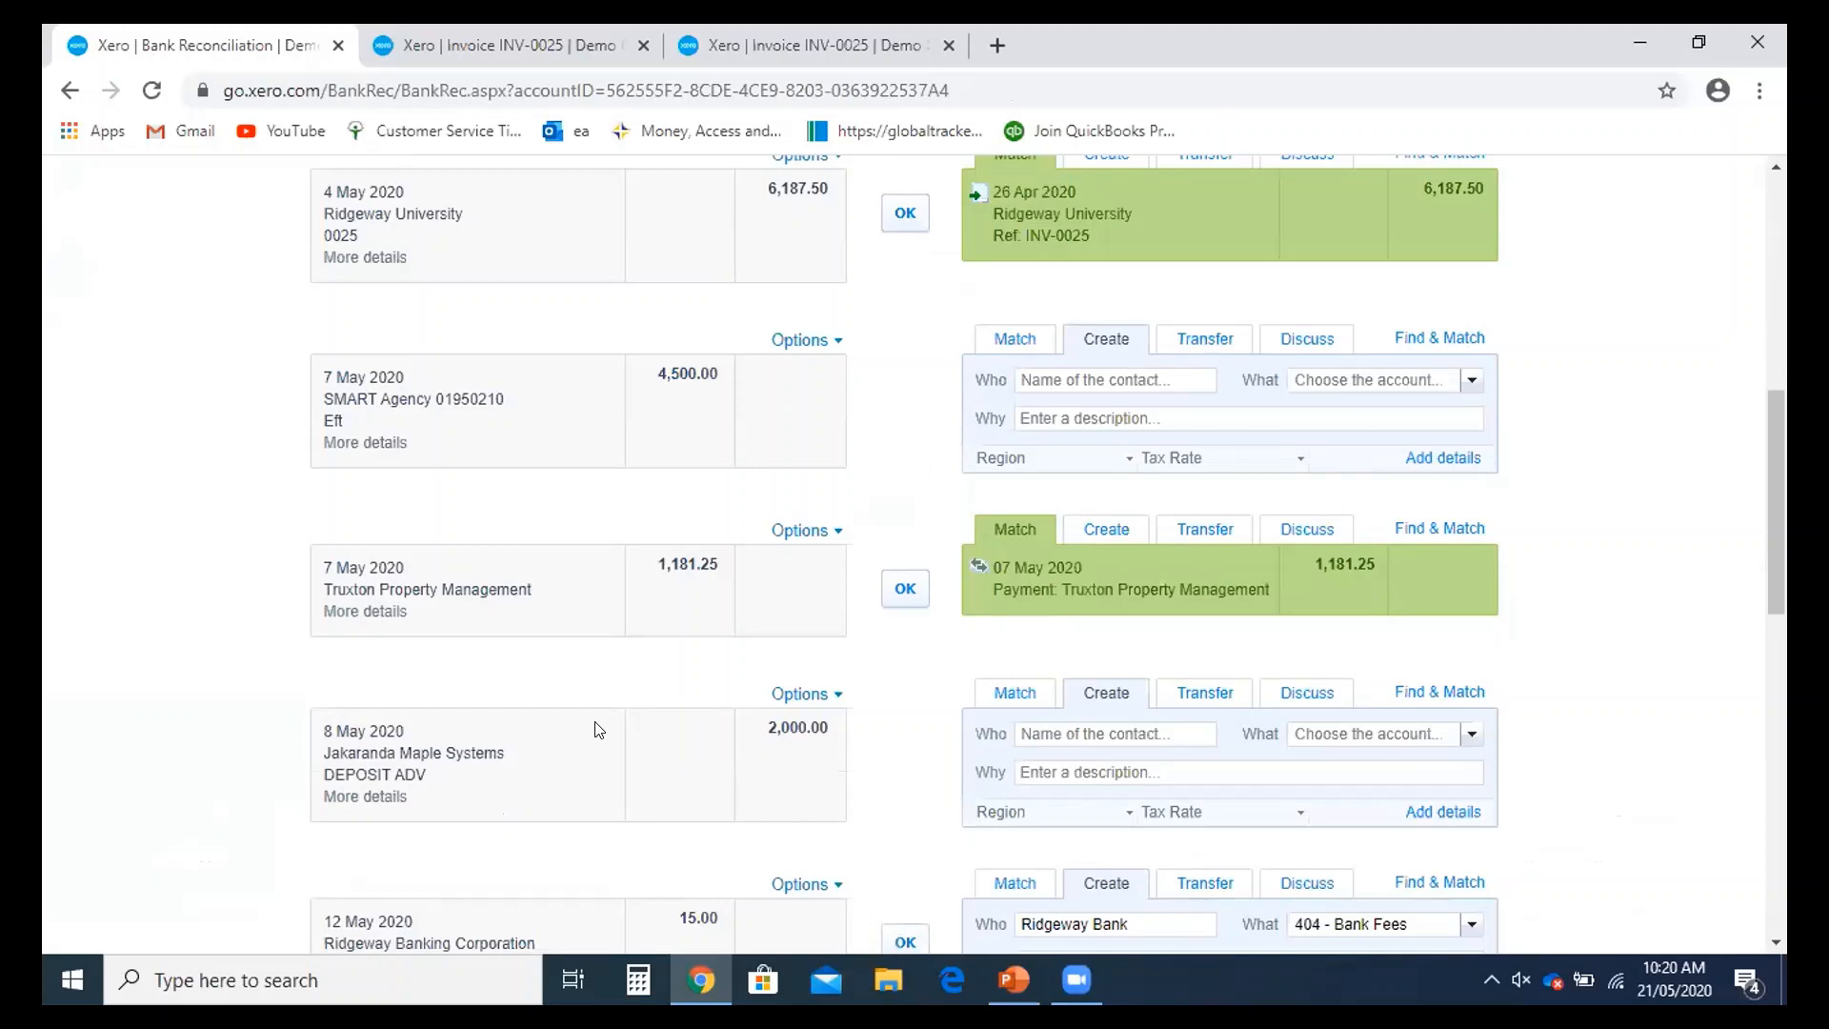
pyautogui.scroll(2, 596, 731)
pyautogui.scroll(2, 625, 735)
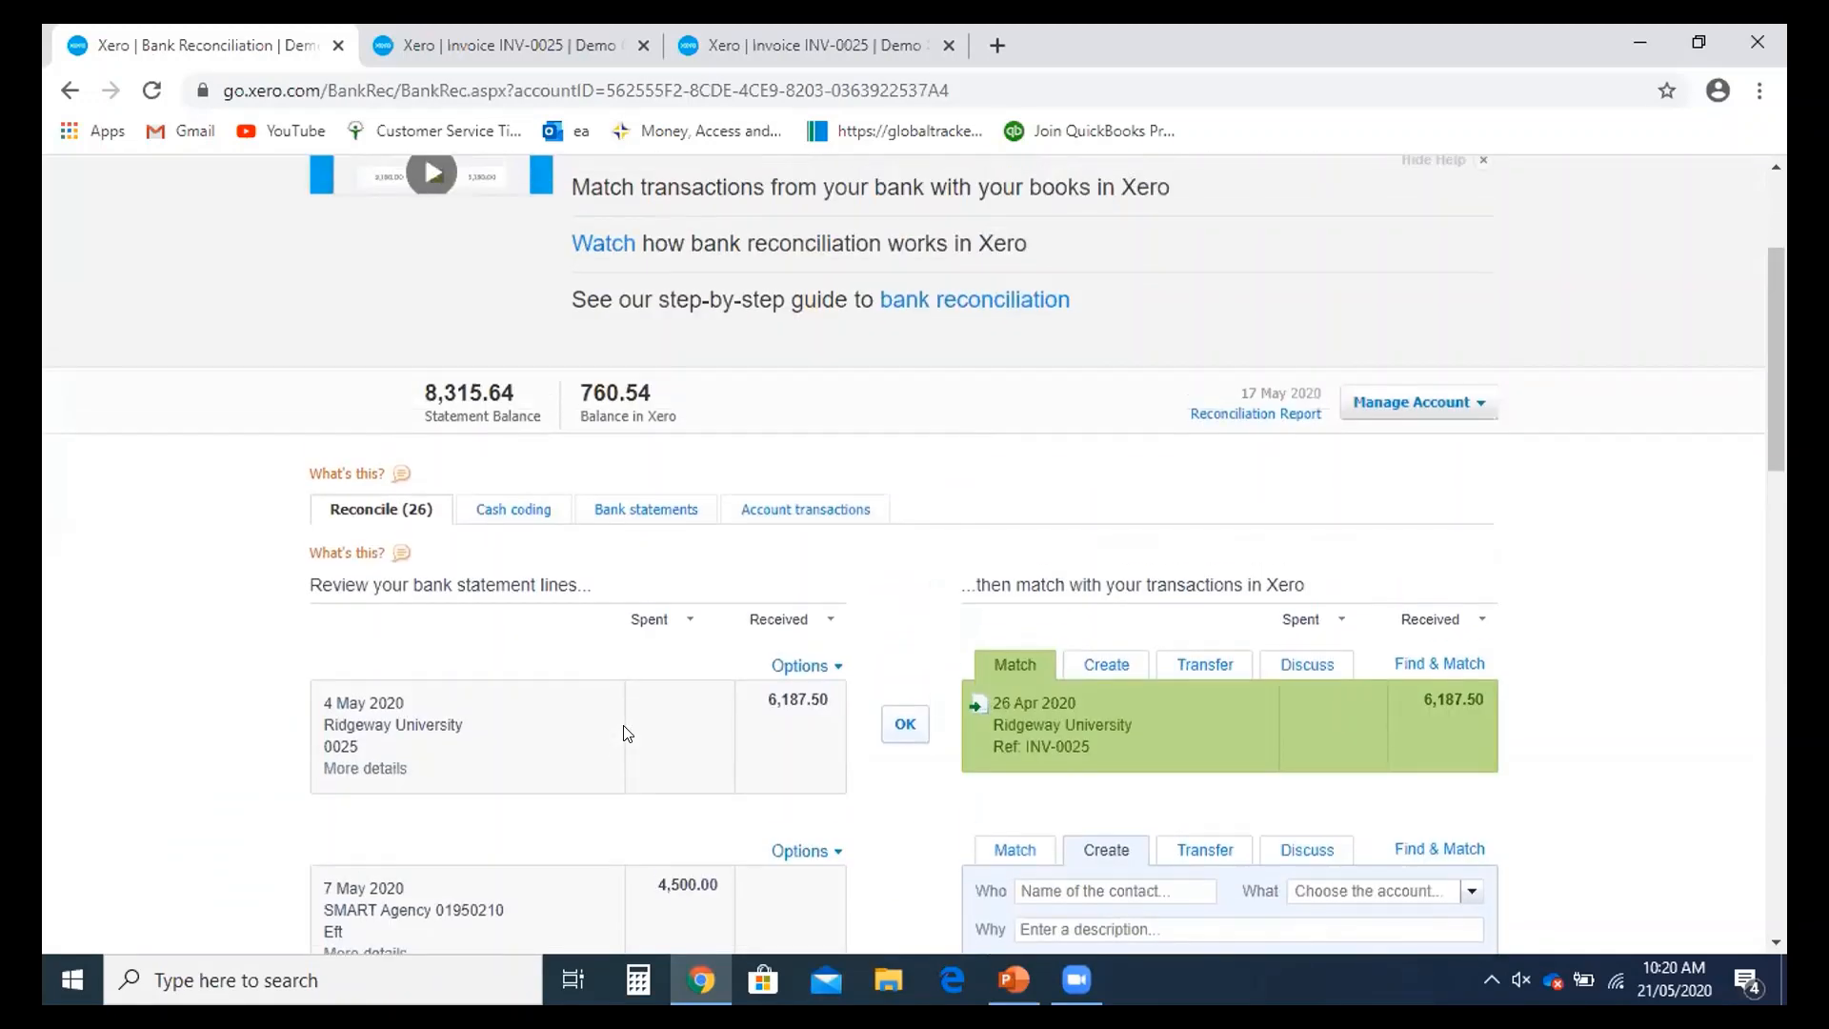
pyautogui.scroll(-2, 628, 734)
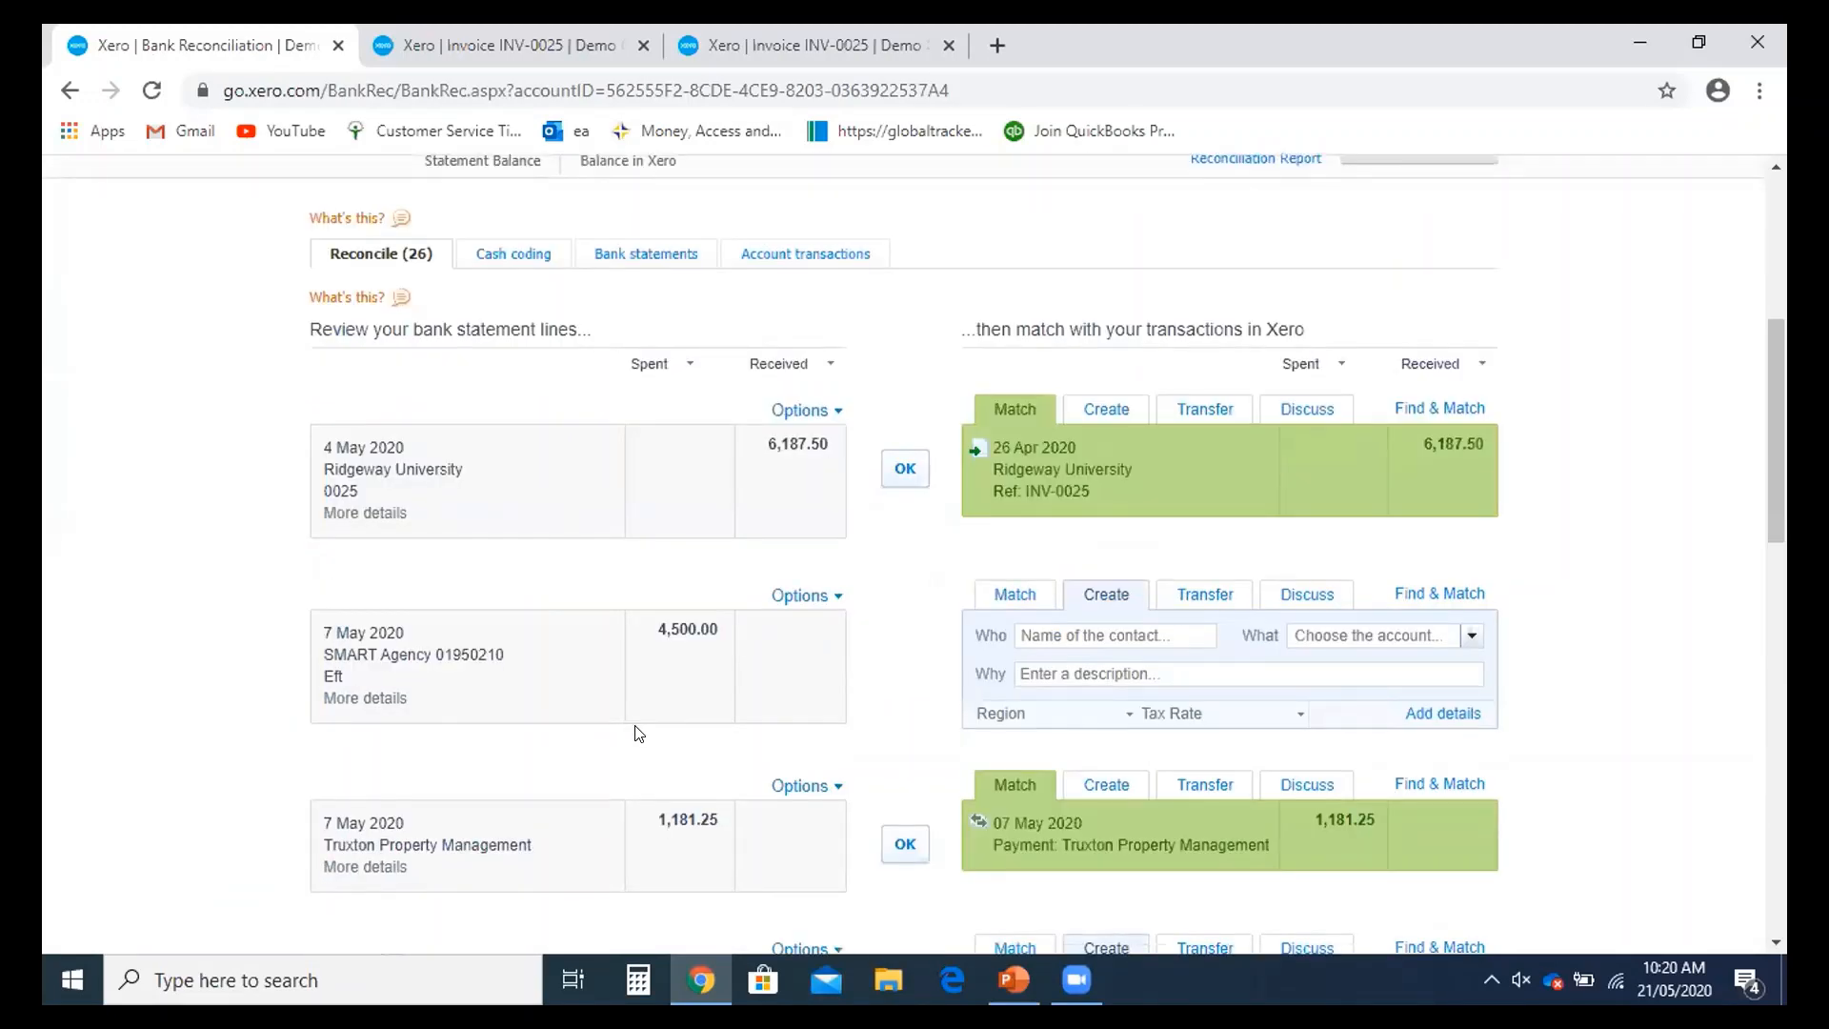
pyautogui.scroll(-1, 638, 733)
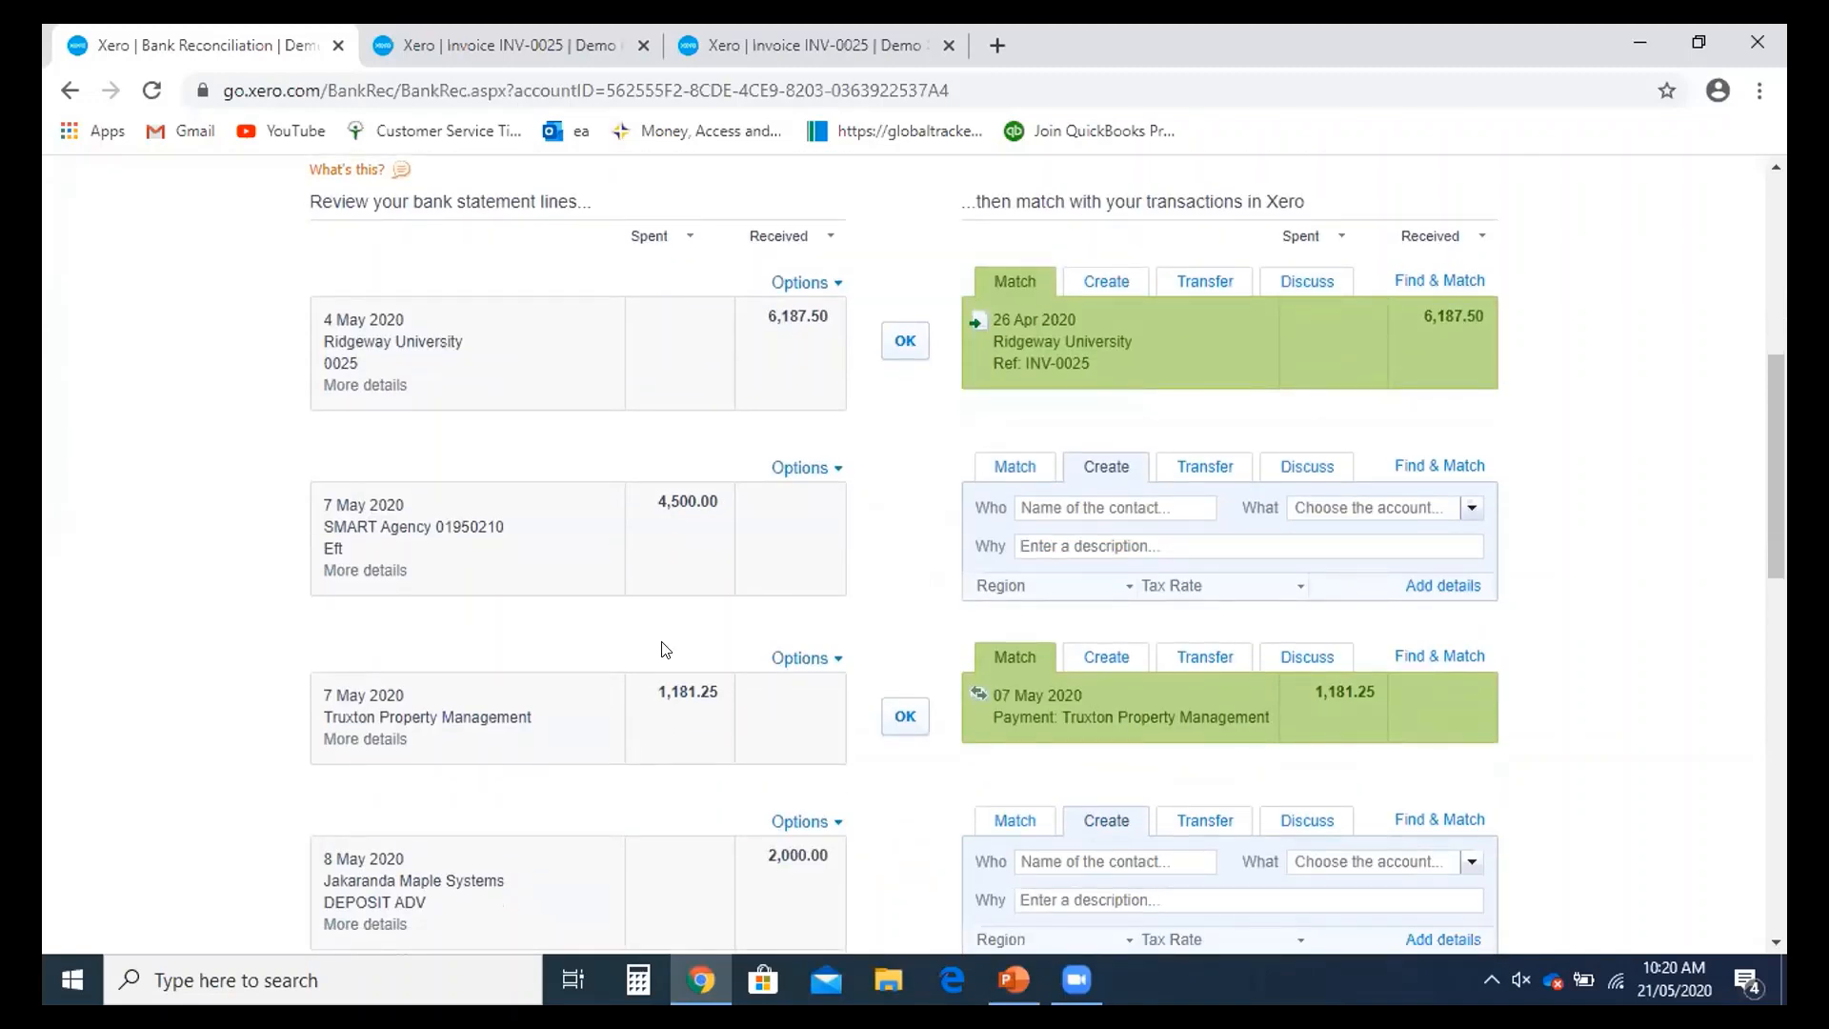
pyautogui.scroll(-1, 667, 640)
pyautogui.scroll(1, 672, 639)
# - Set Gra as the contact on the 7 May SMART Agency 4,500.00 line
pyautogui.click(1077, 509)
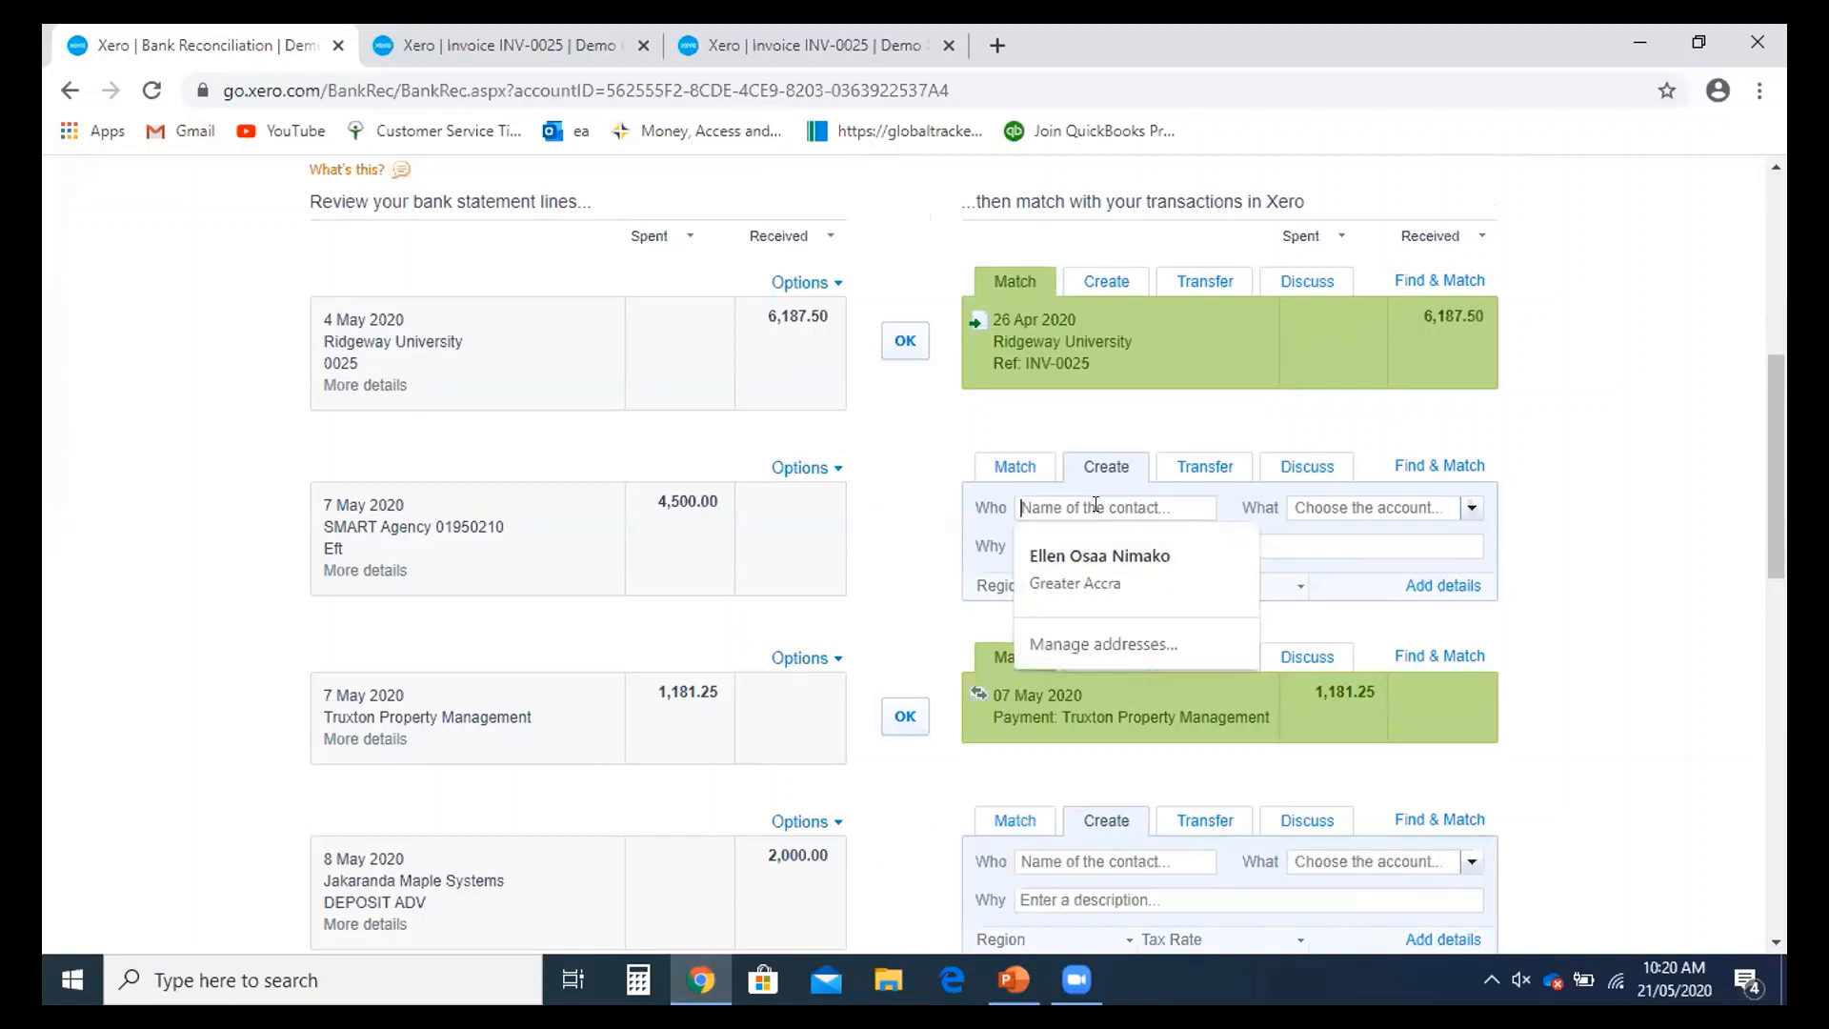
pyautogui.click(1096, 505)
pyautogui.write('Gra')
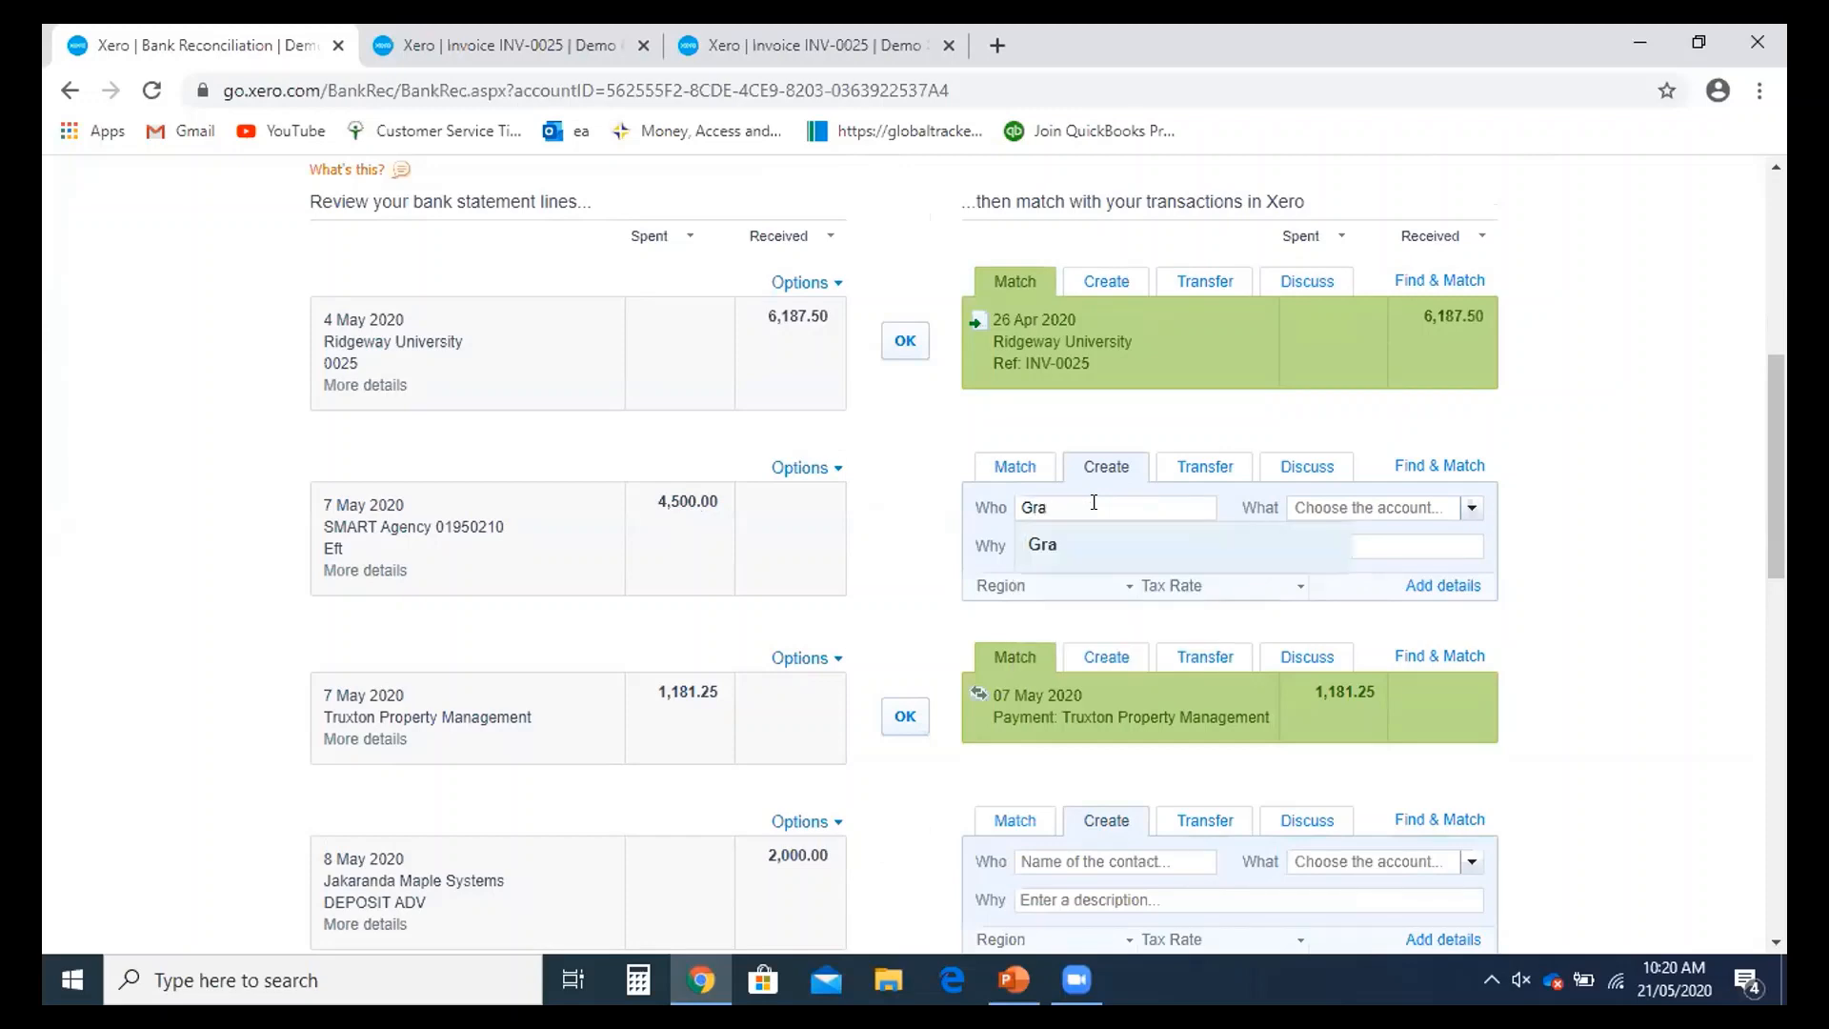
pyautogui.click(1103, 552)
pyautogui.scroll(3, 1108, 556)
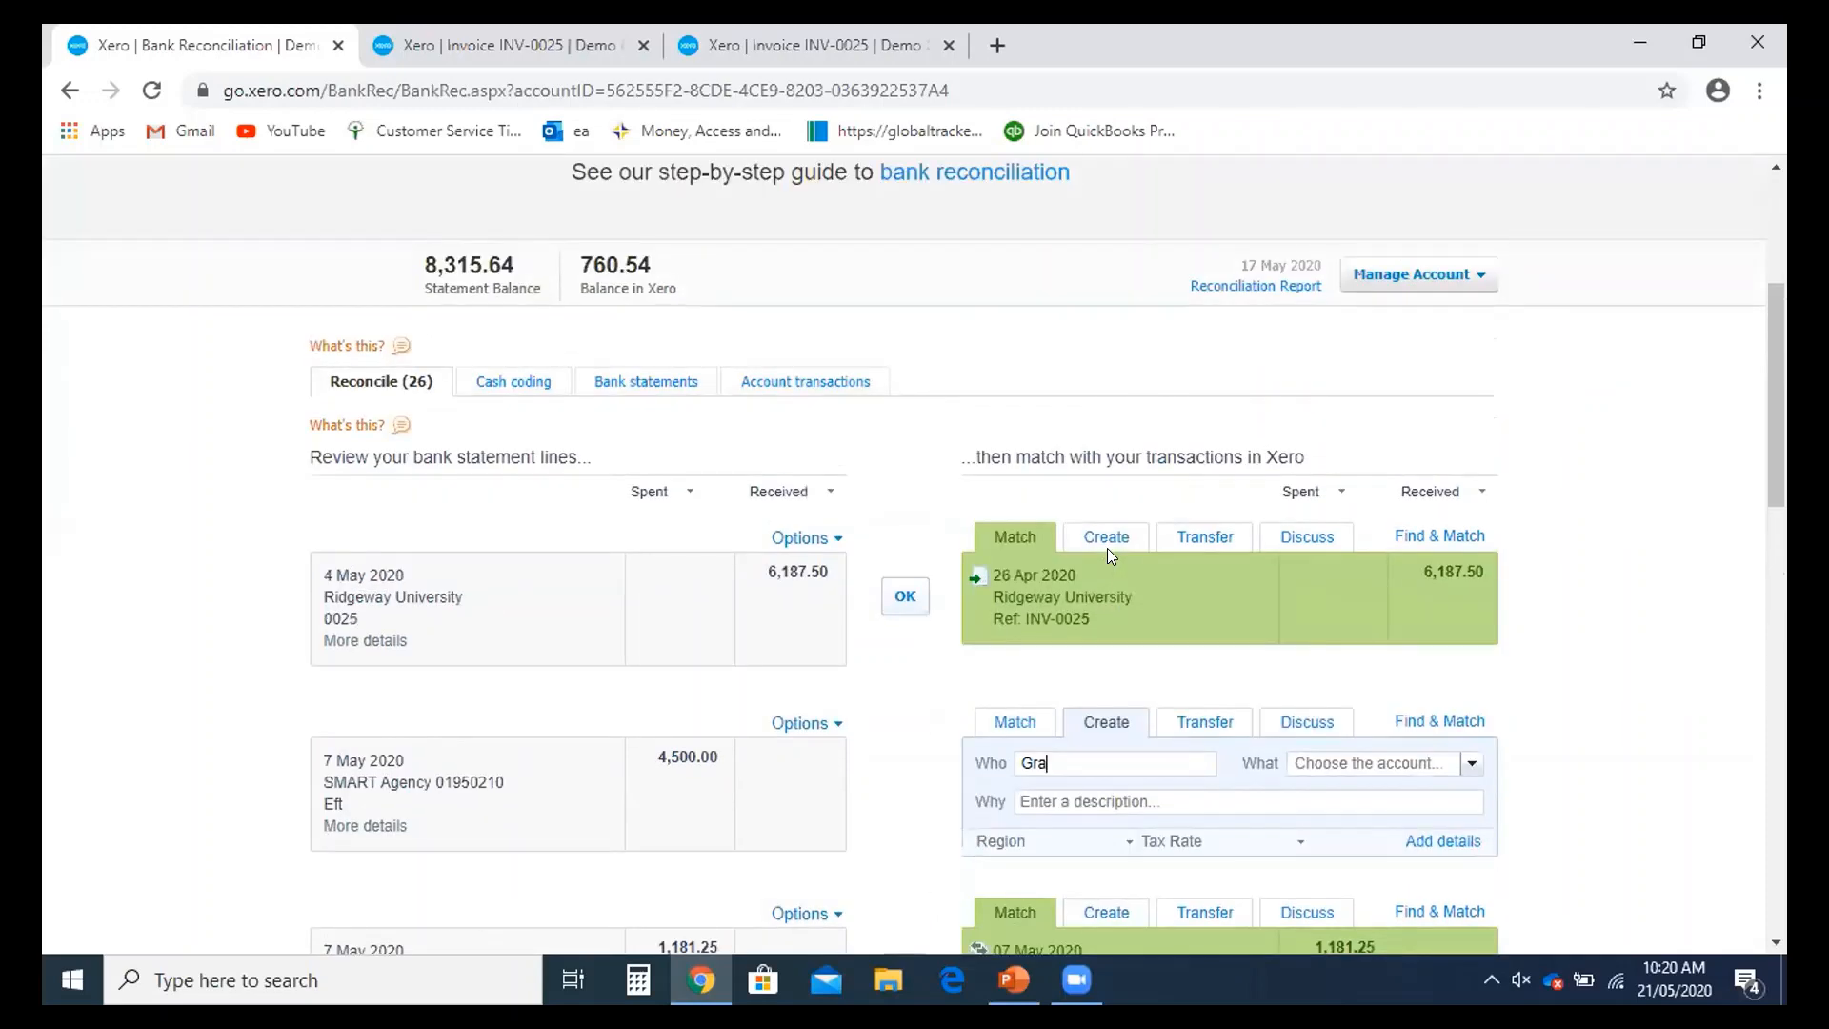
pyautogui.scroll(-3, 1110, 545)
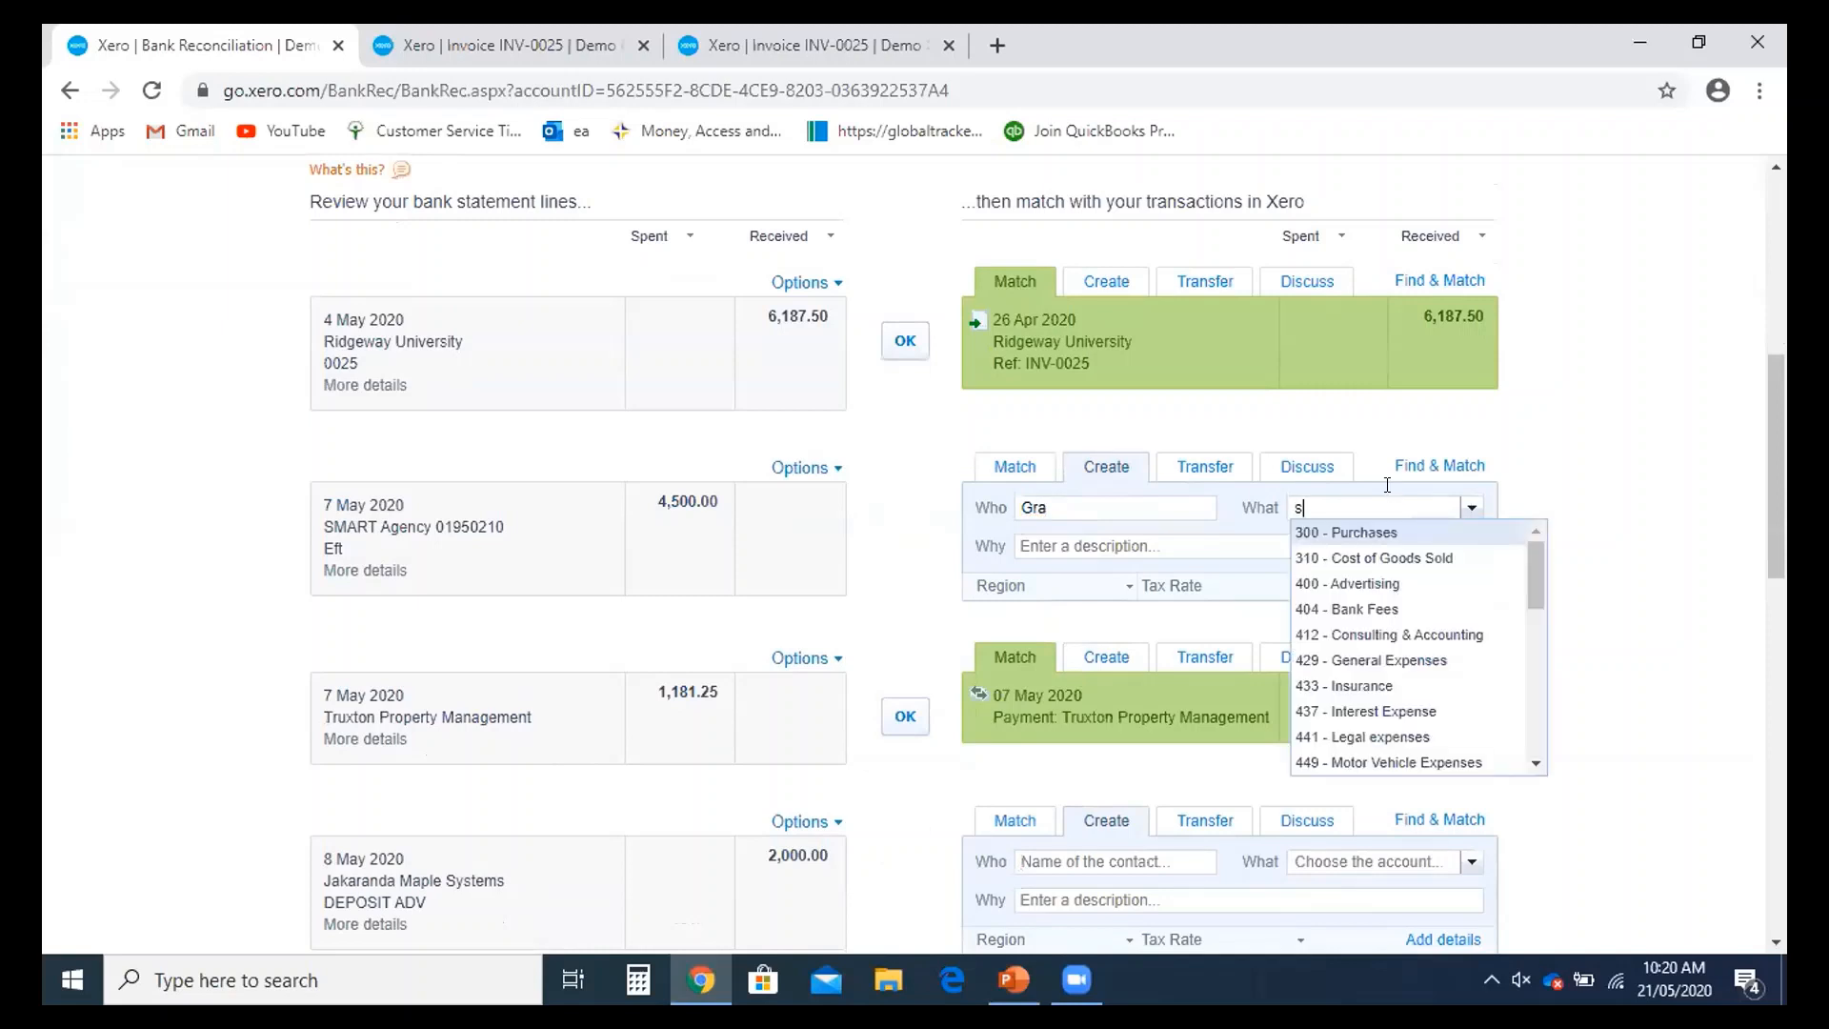
# - Code it to 820 - Sales Tax with why 'VAT for March 2020' and reconcile
pyautogui.write('sa')
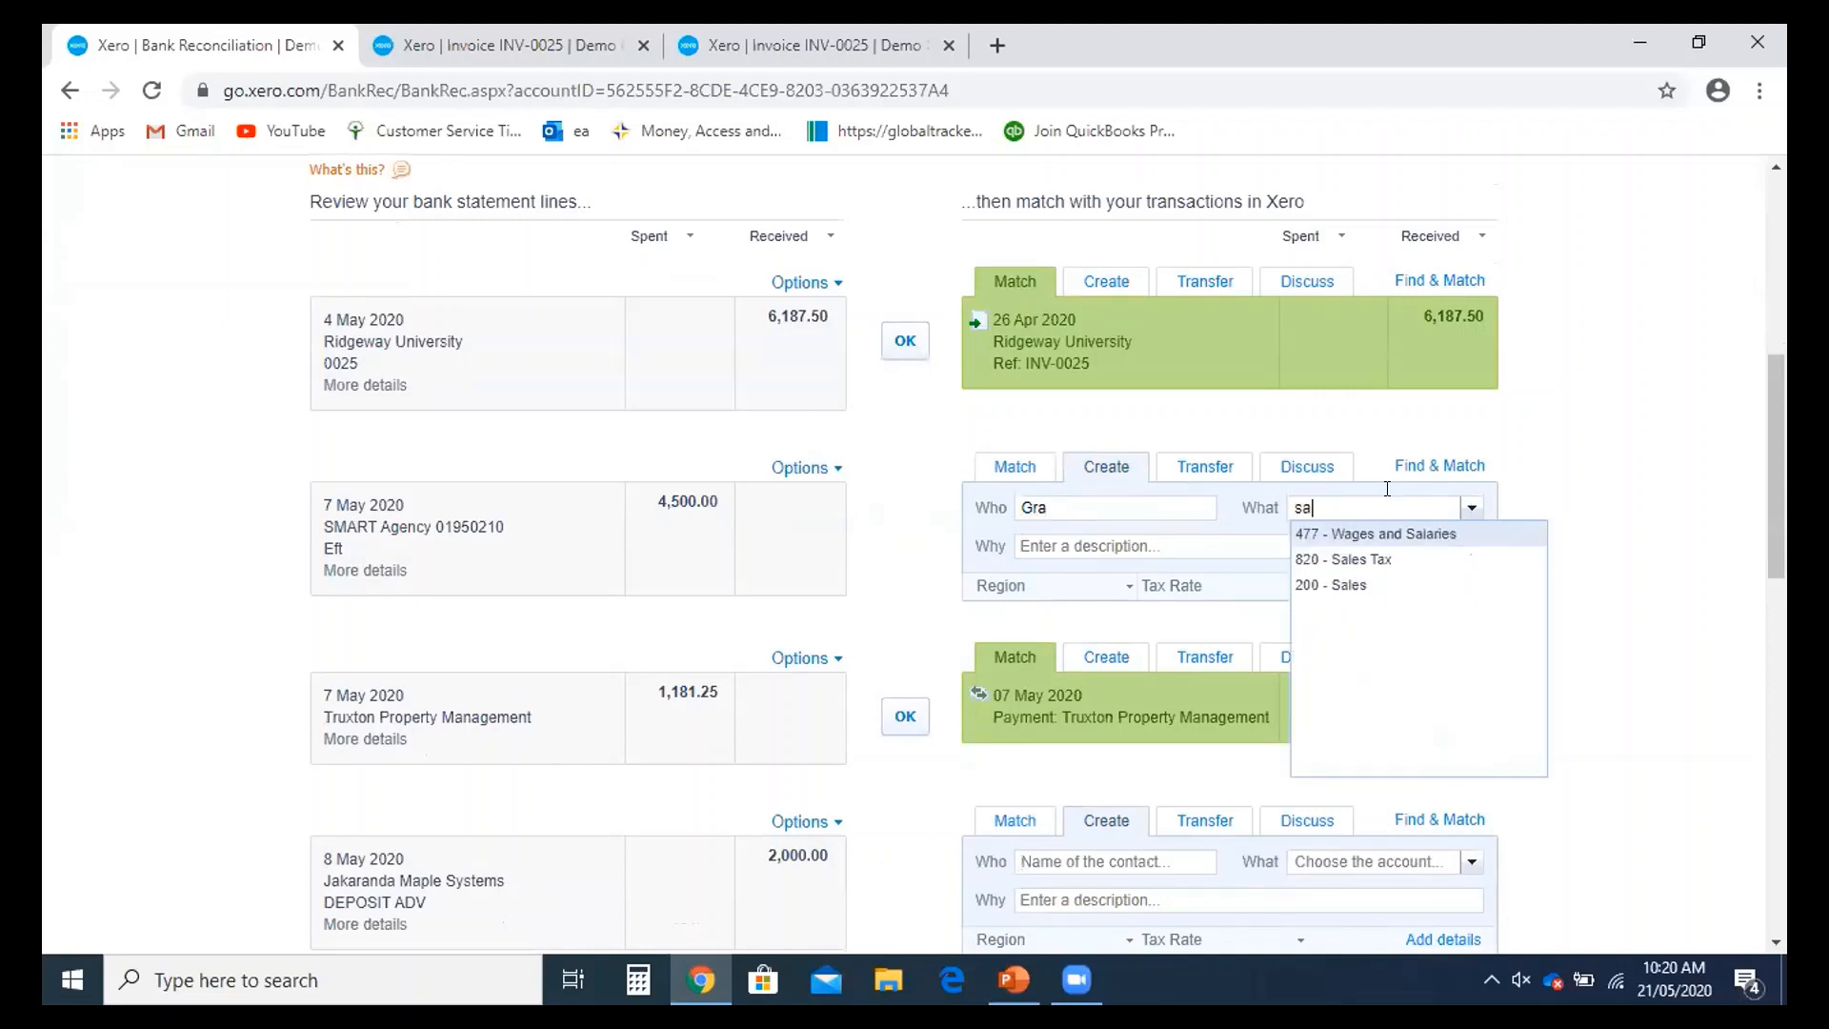
pyautogui.click(1386, 559)
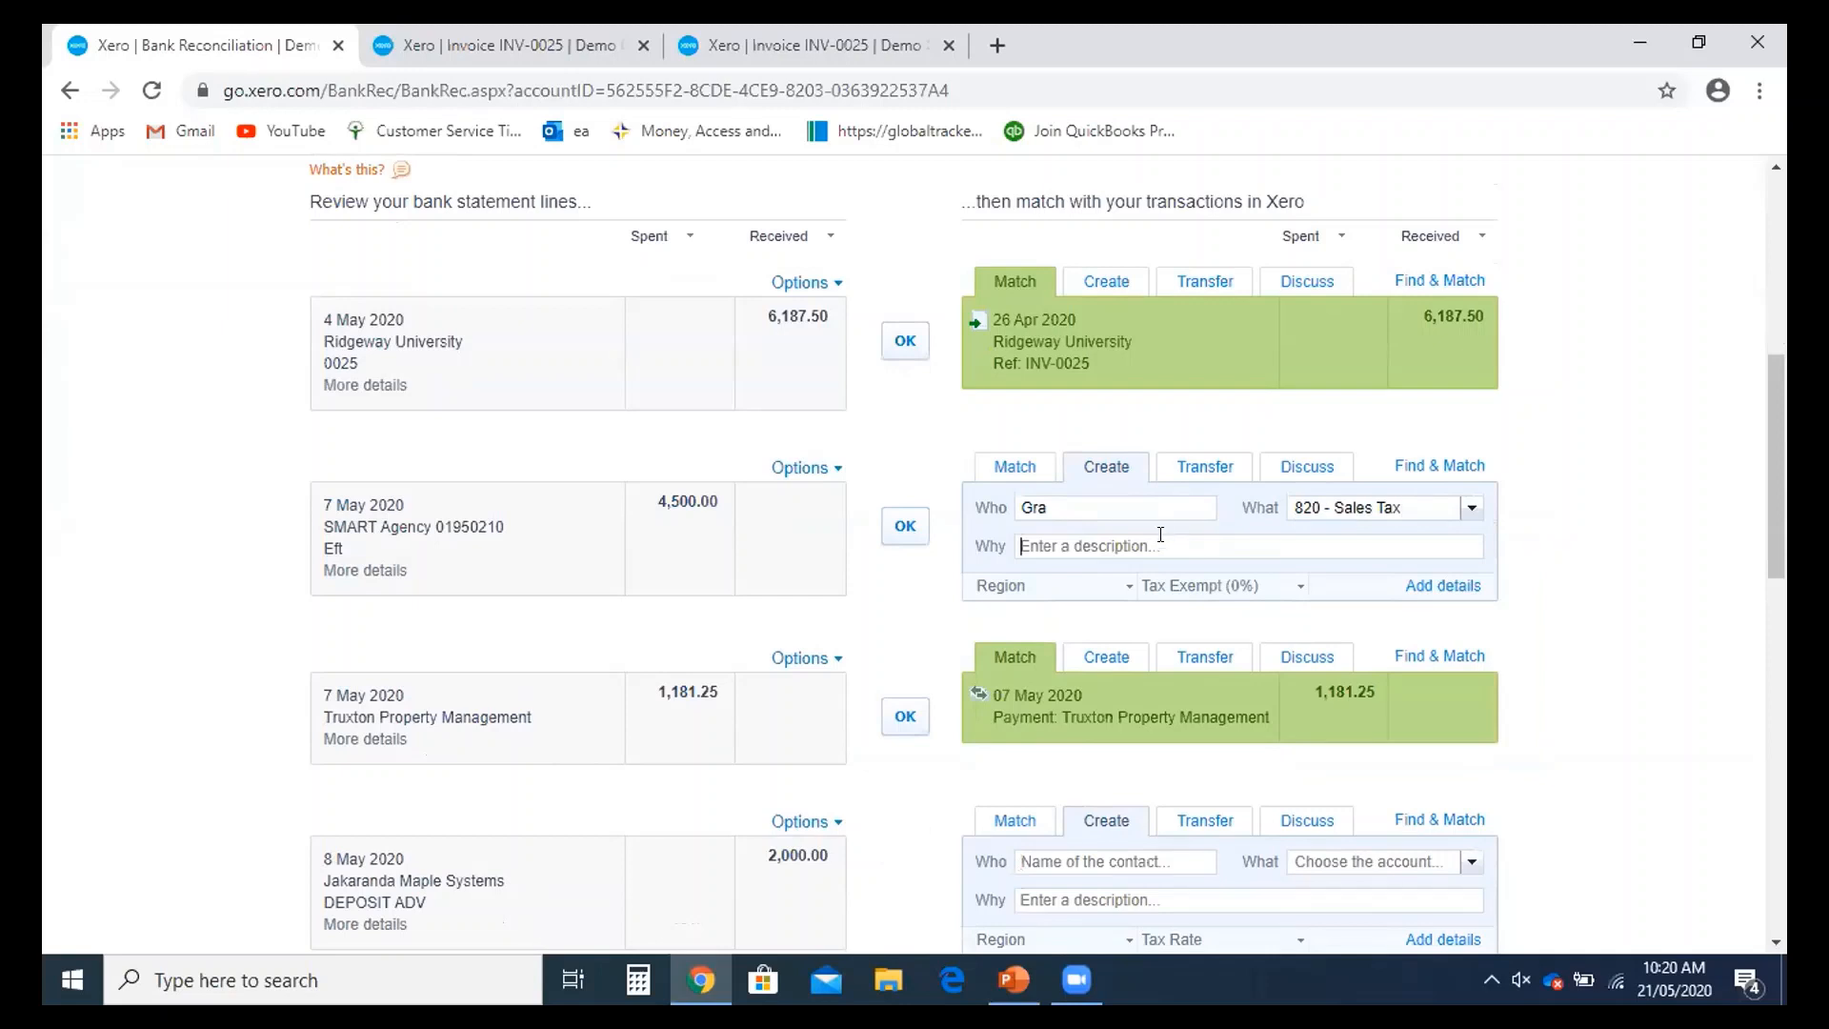
pyautogui.write('VAT for March 2020')
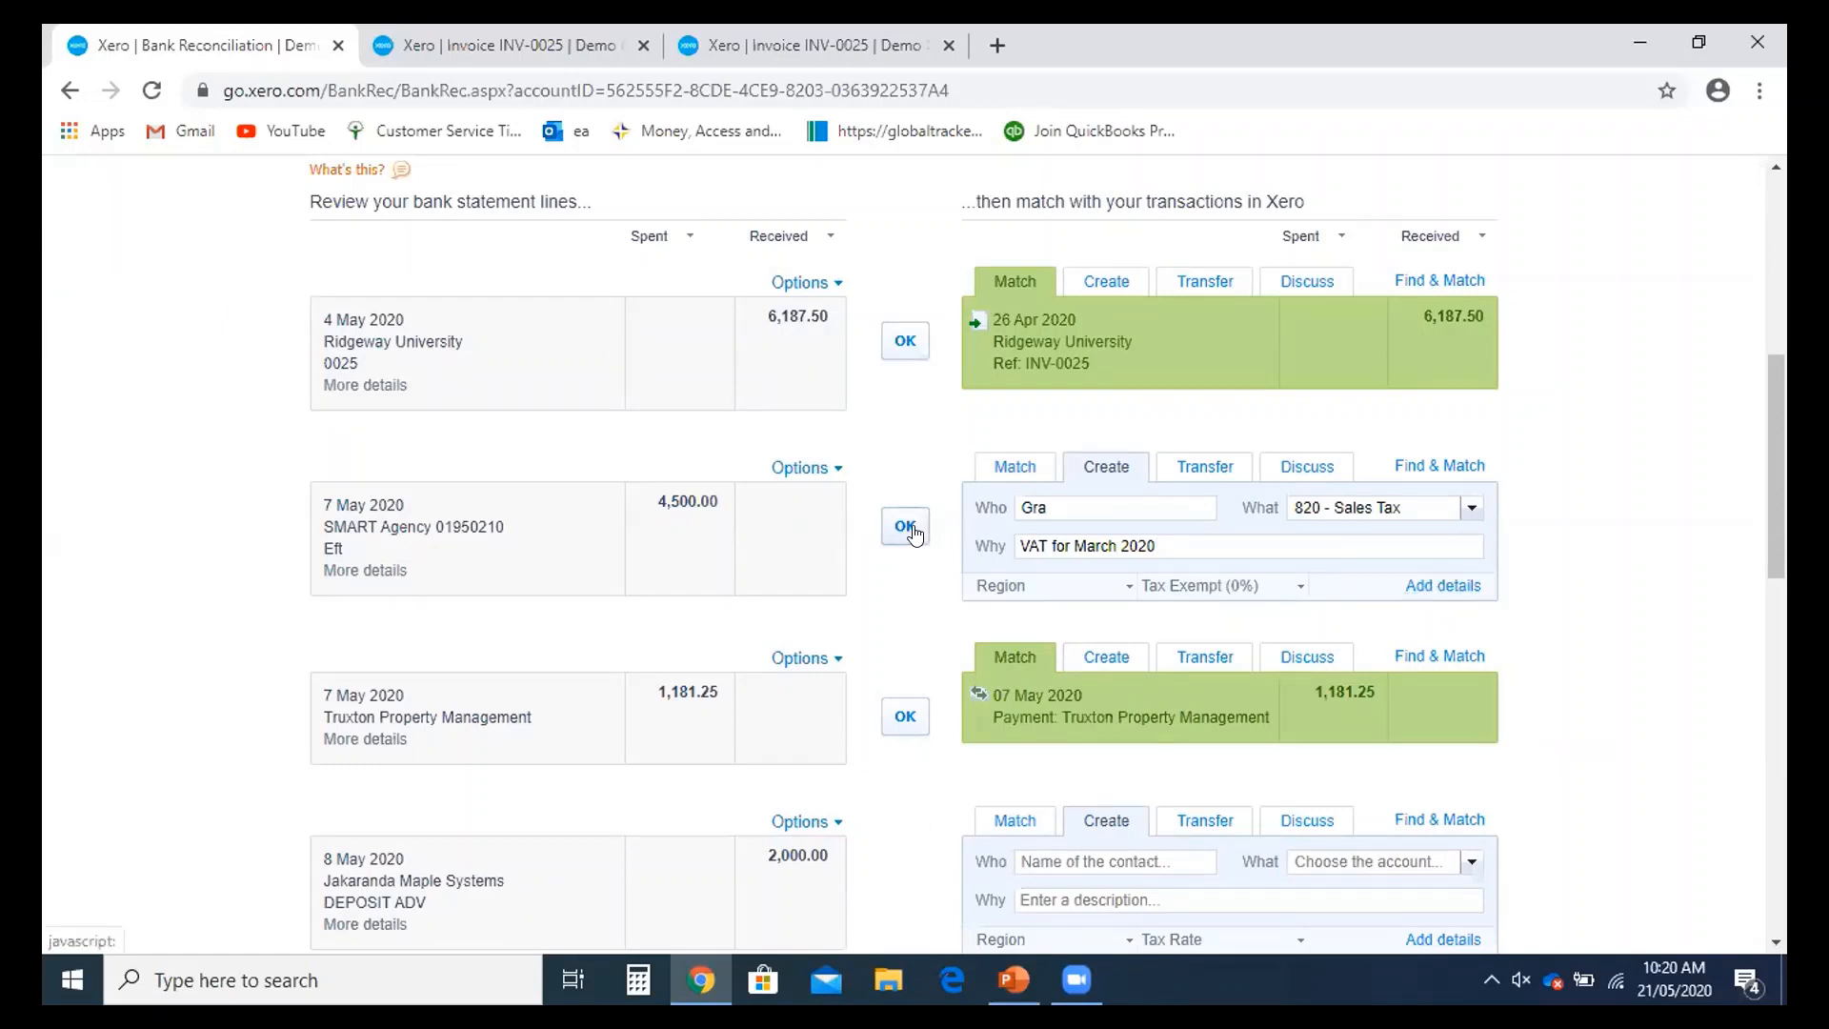
pyautogui.click(905, 527)
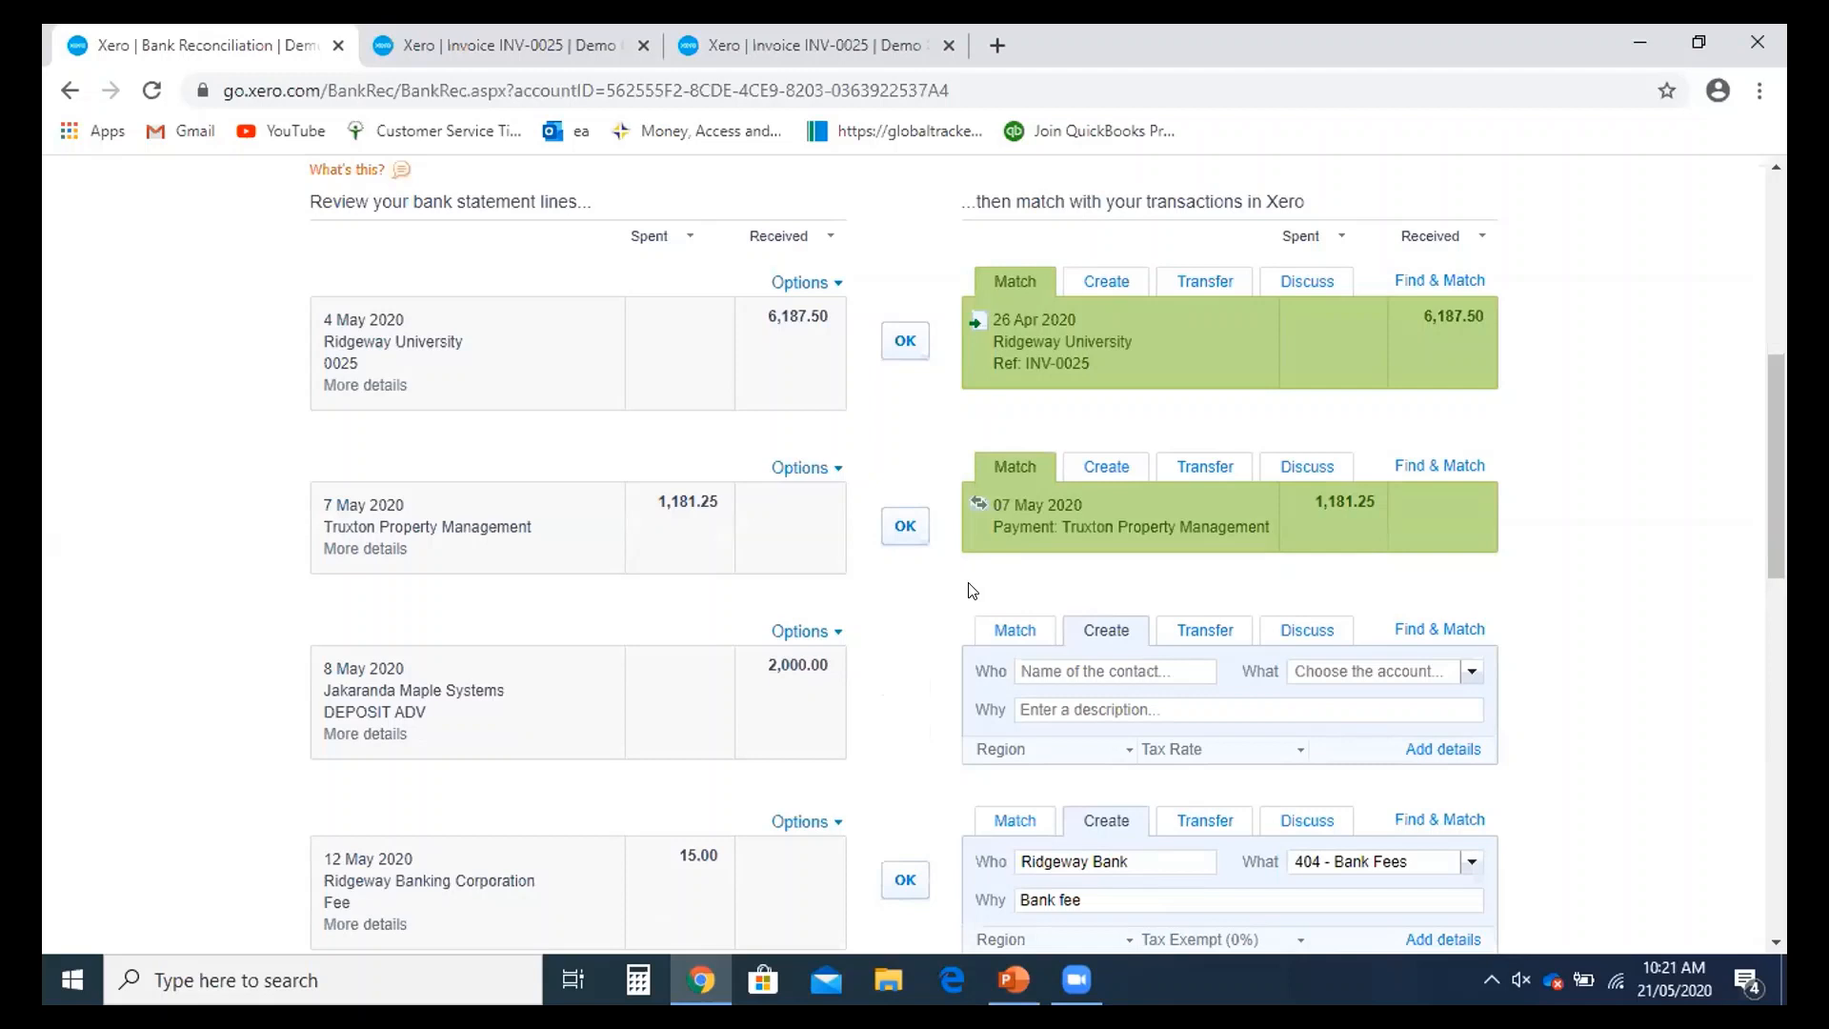
pyautogui.scroll(2, 963, 586)
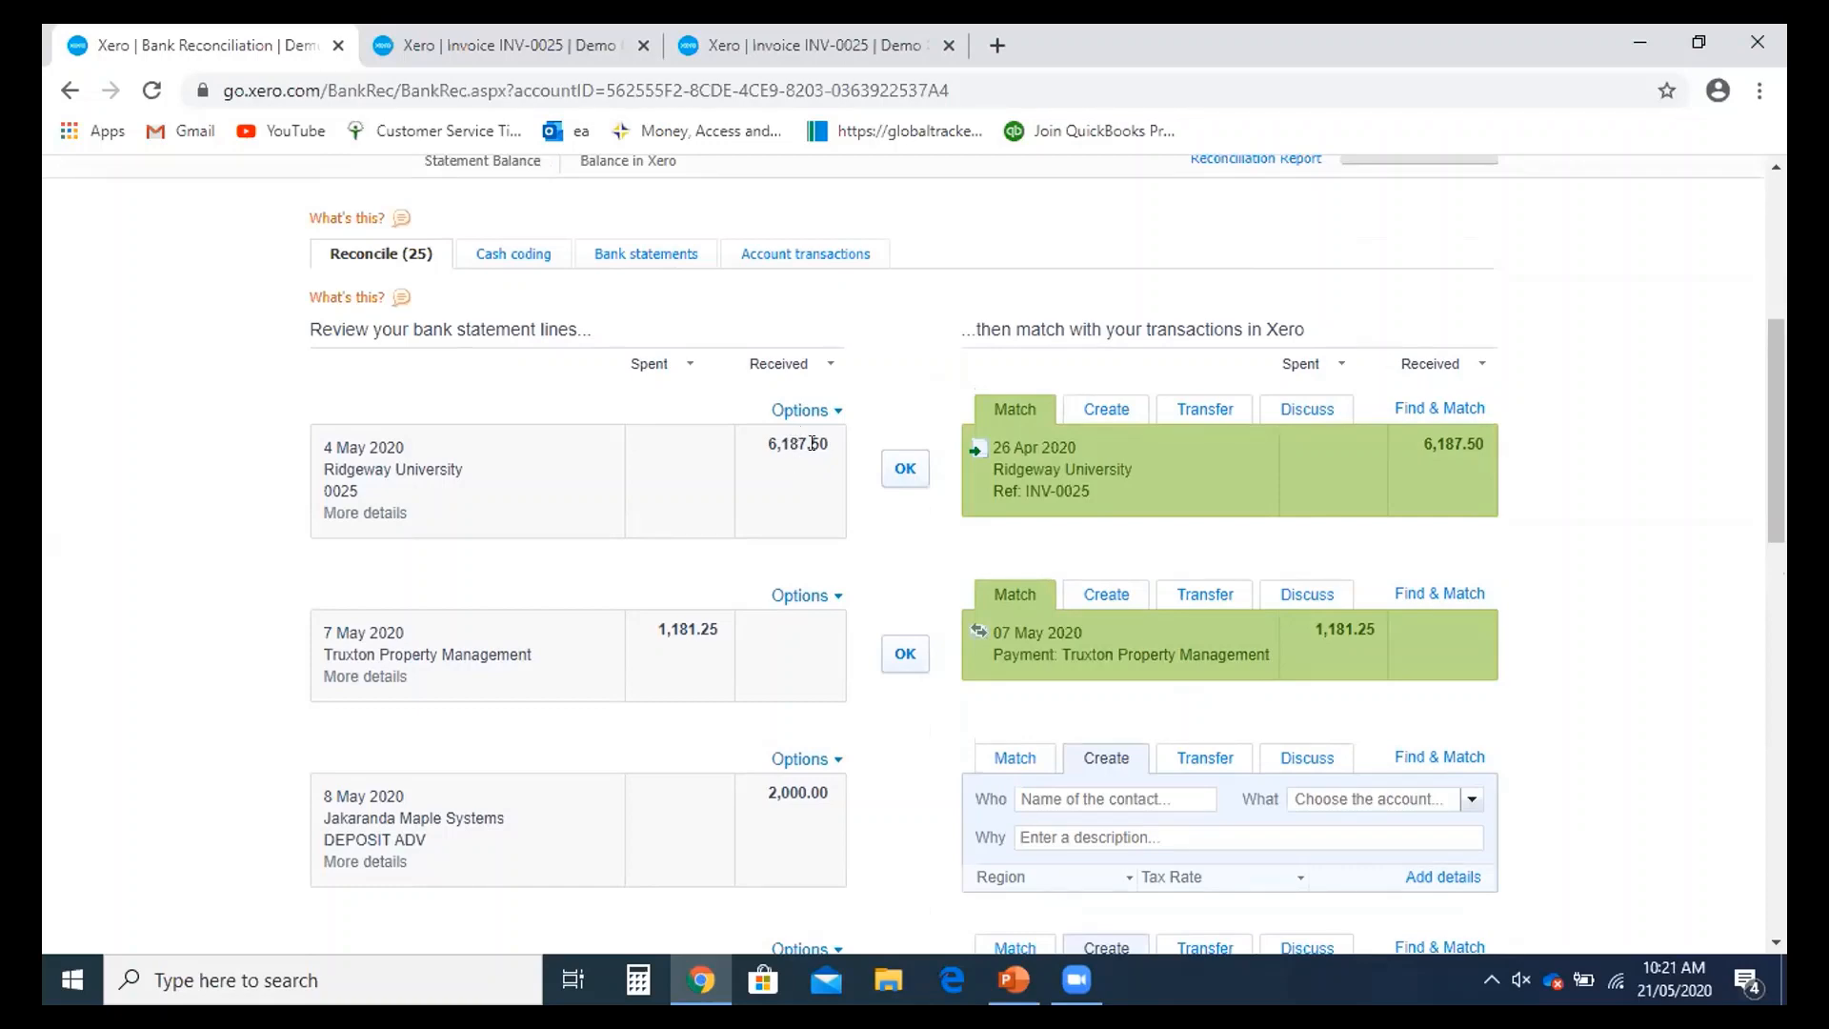
pyautogui.scroll(2, 812, 444)
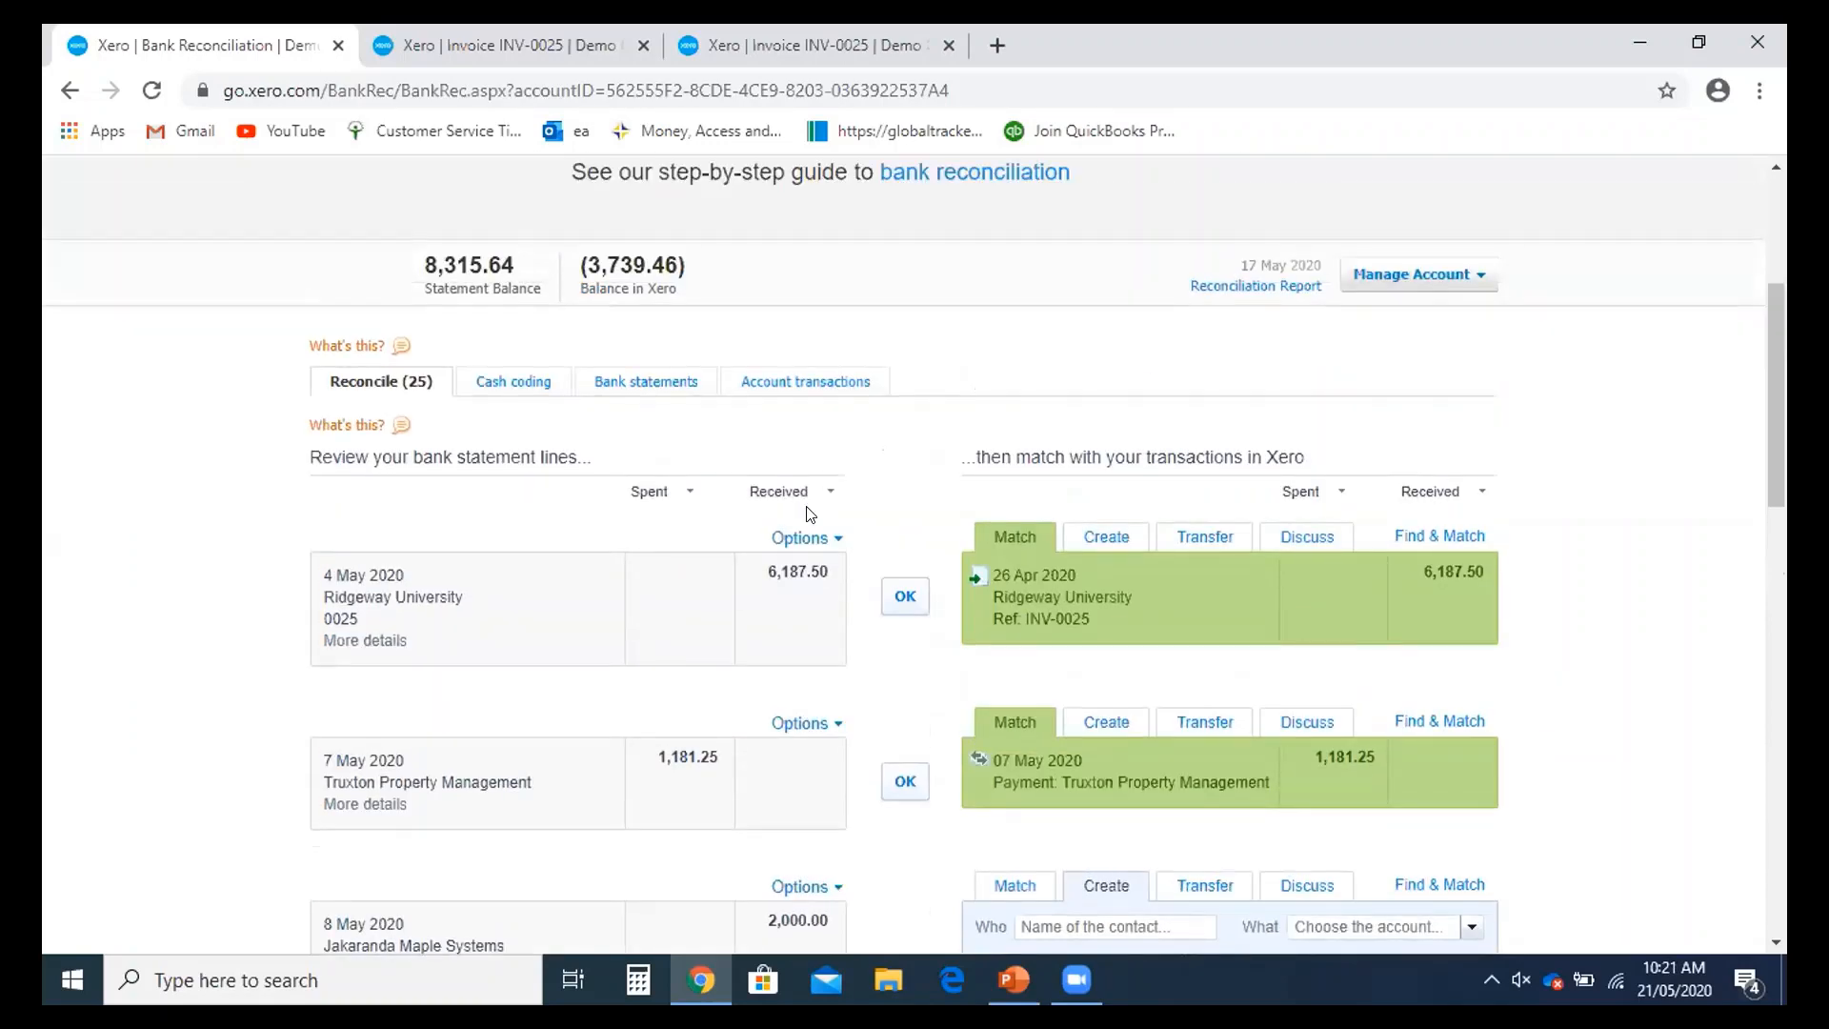
pyautogui.scroll(-2, 810, 515)
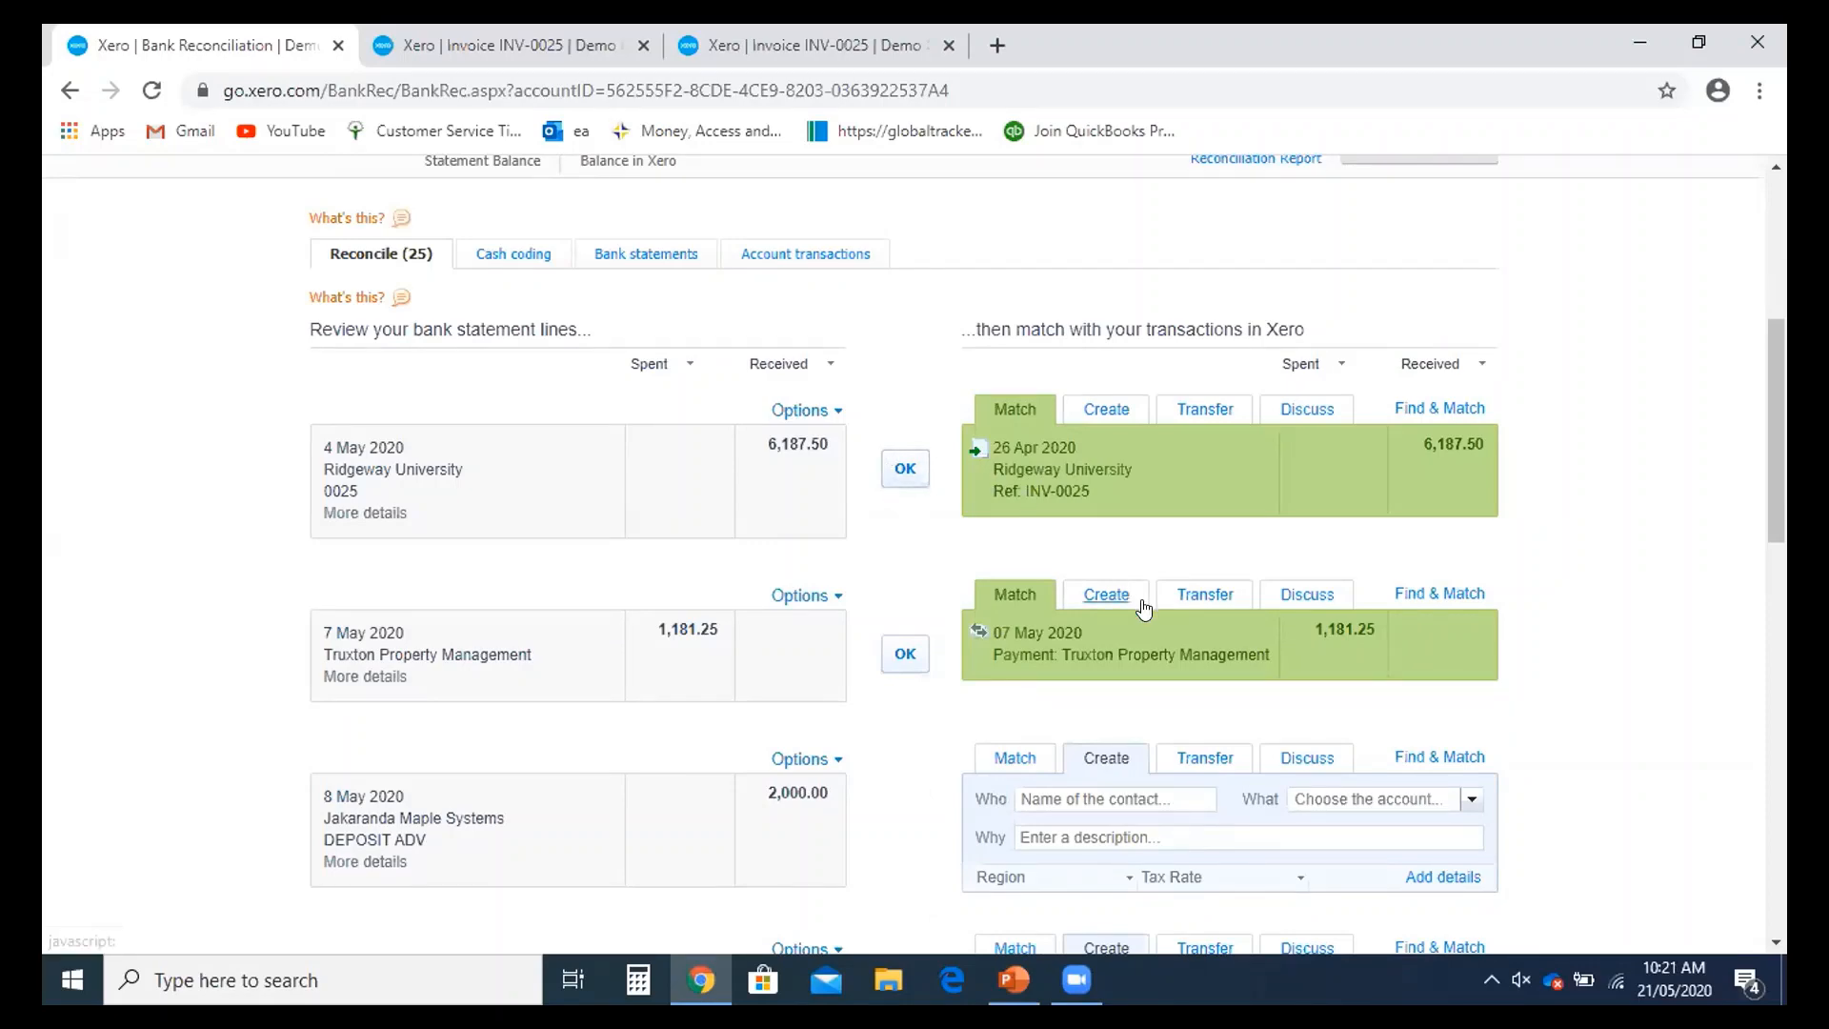
pyautogui.scroll(-1, 1142, 610)
pyautogui.scroll(2, 1136, 610)
pyautogui.scroll(-1, 1133, 610)
pyautogui.scroll(-3, 1123, 621)
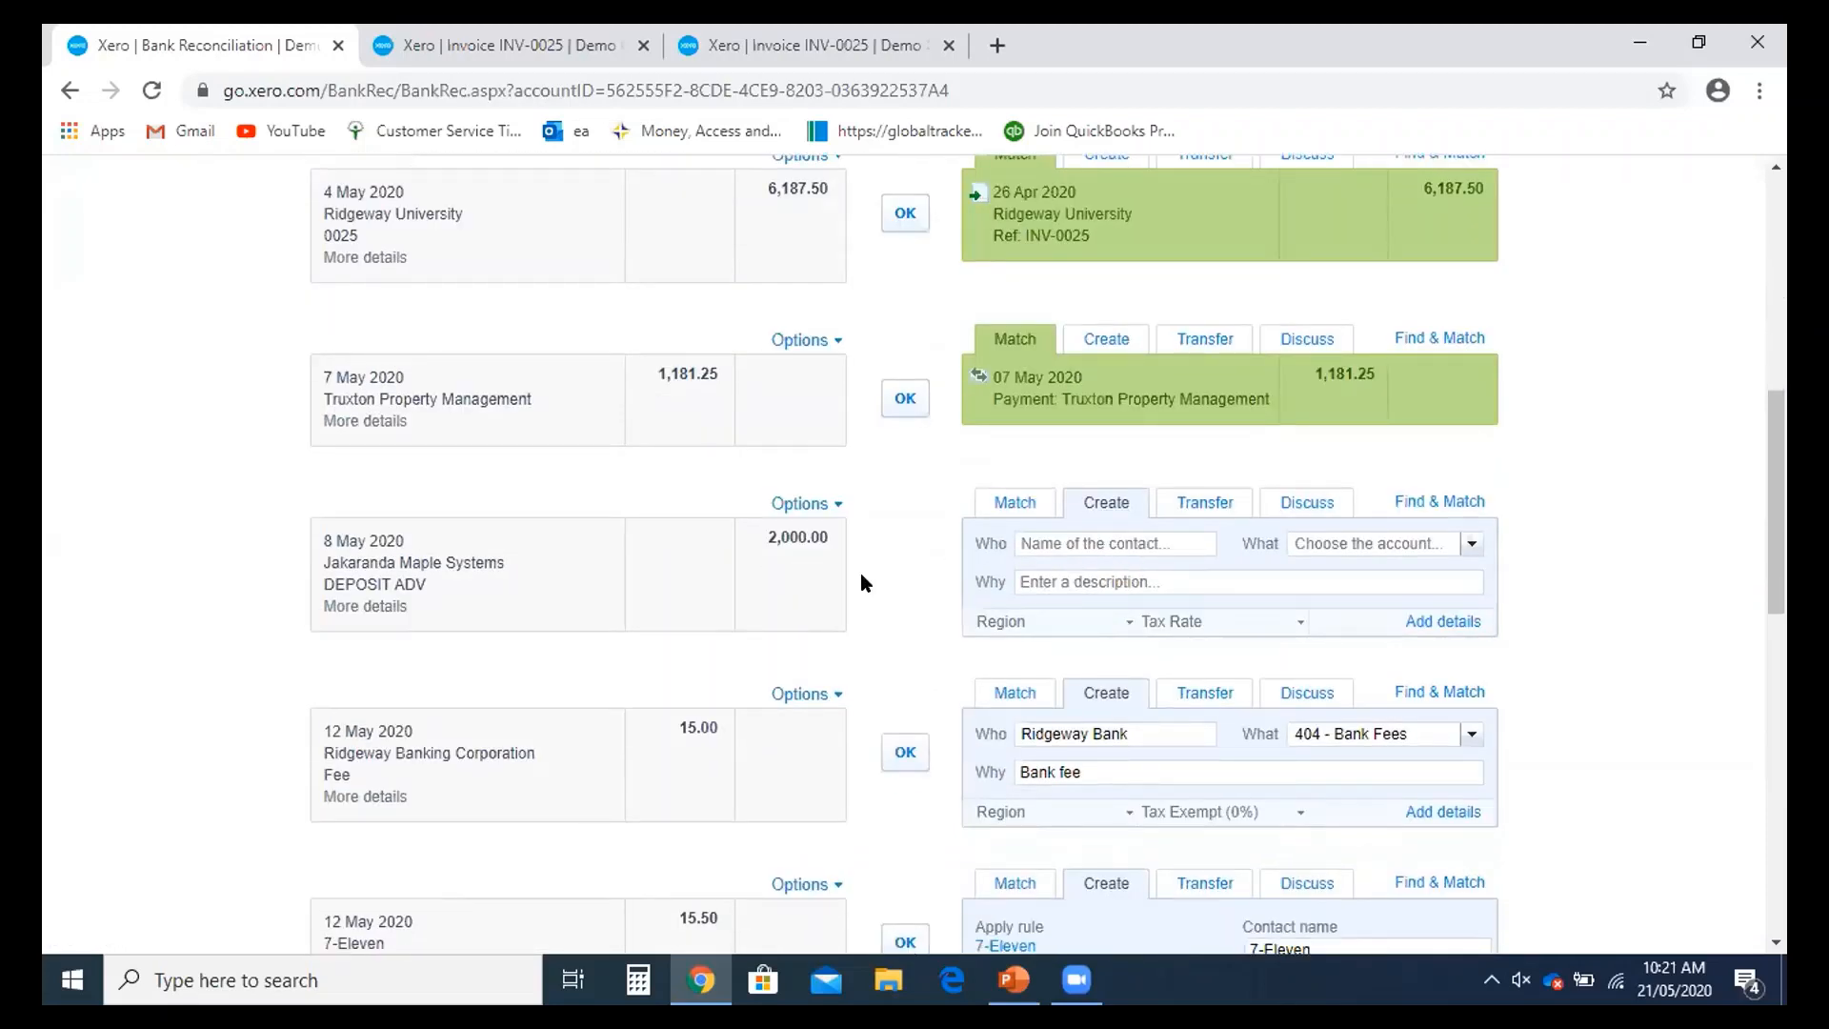
pyautogui.scroll(-3, 1157, 664)
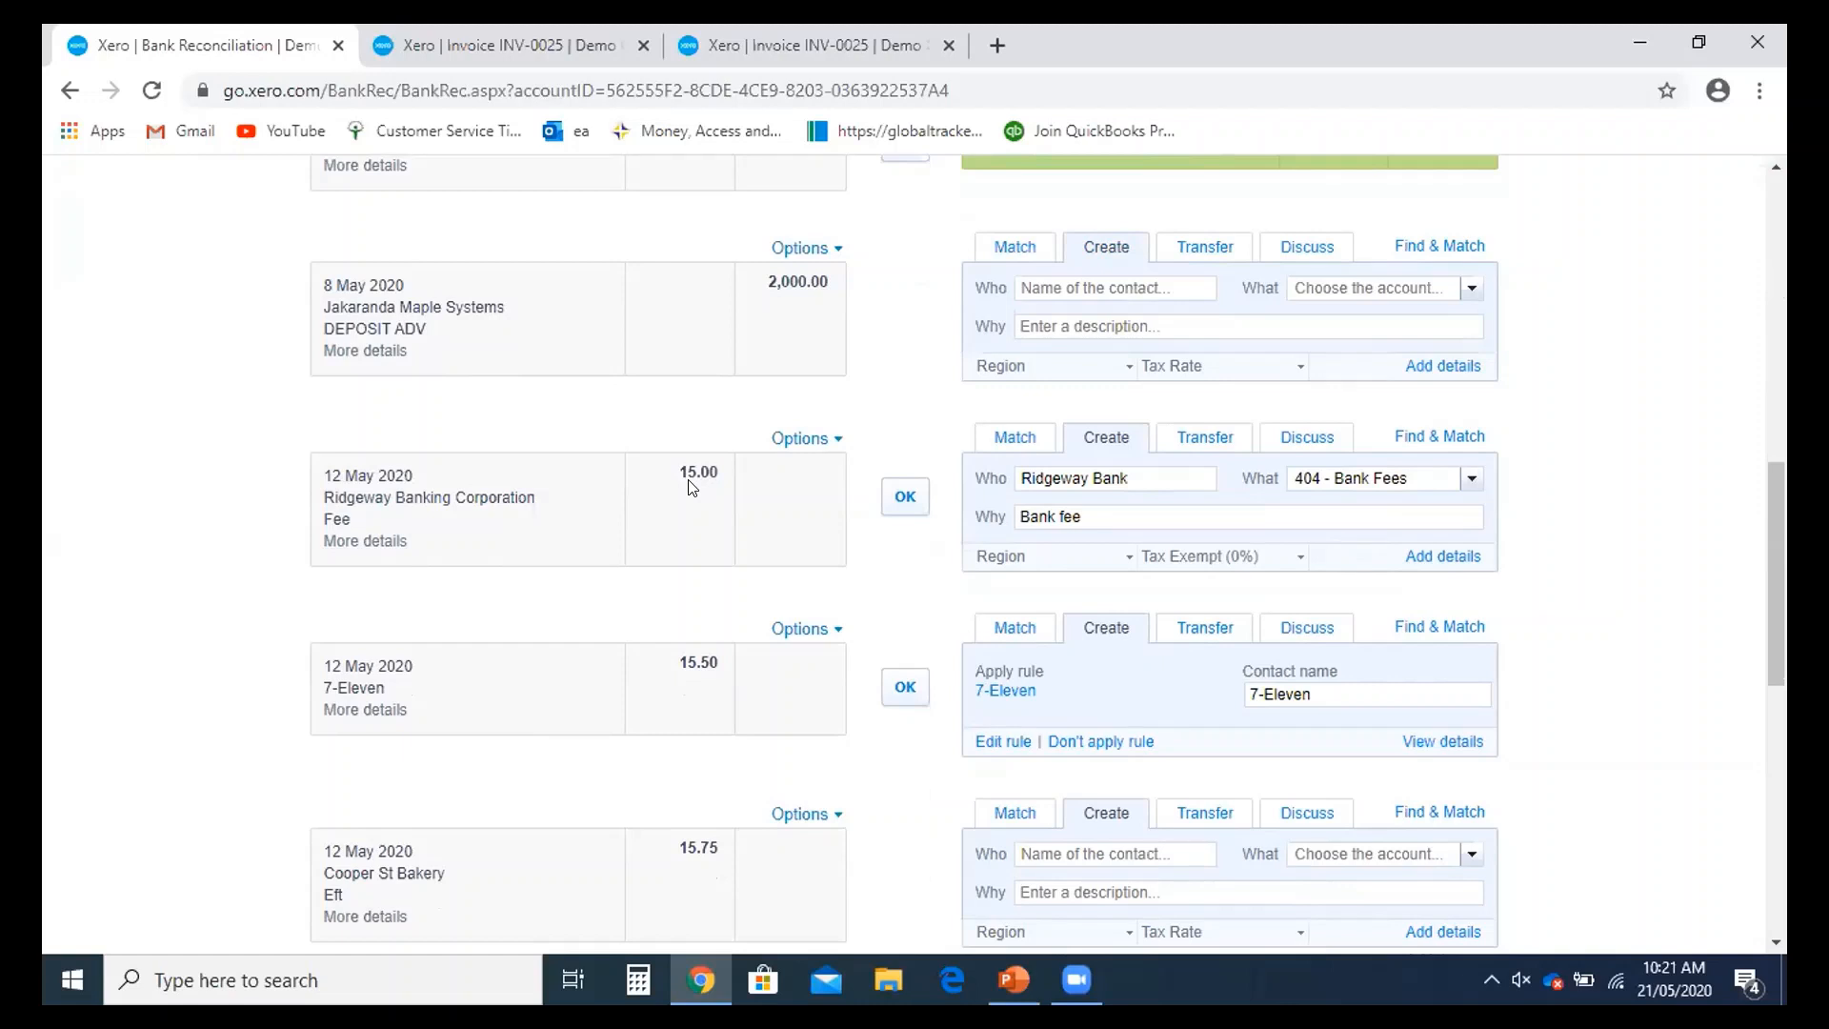
# - Replace the fee line's account with 404 - Bank Fees
pyautogui.doubleClick(1421, 485)
pyautogui.tripleClick(1400, 481)
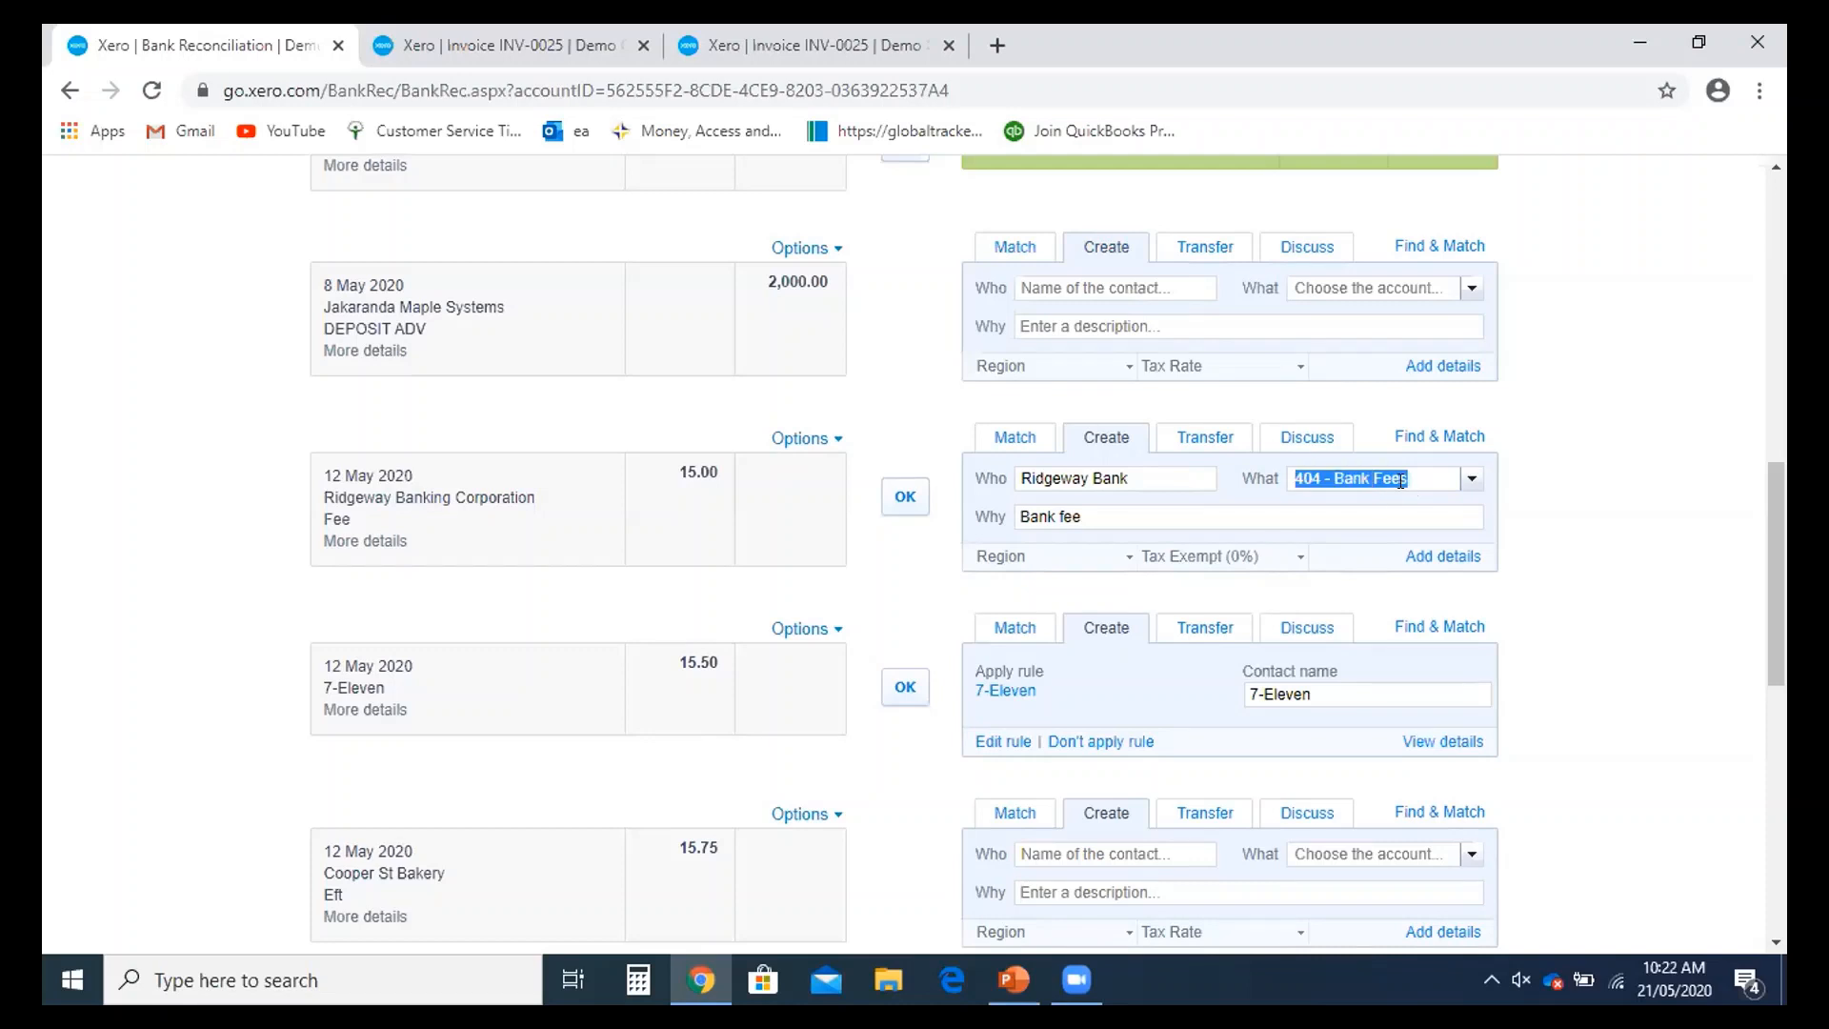
pyautogui.press('BackSpace')
pyautogui.write('bsn')
pyautogui.press('BackSpace')
pyautogui.press('BackSpace')
pyautogui.write('nk')
pyautogui.scroll(1, 1403, 481)
pyautogui.press('BackSpace')
pyautogui.press('BackSpace')
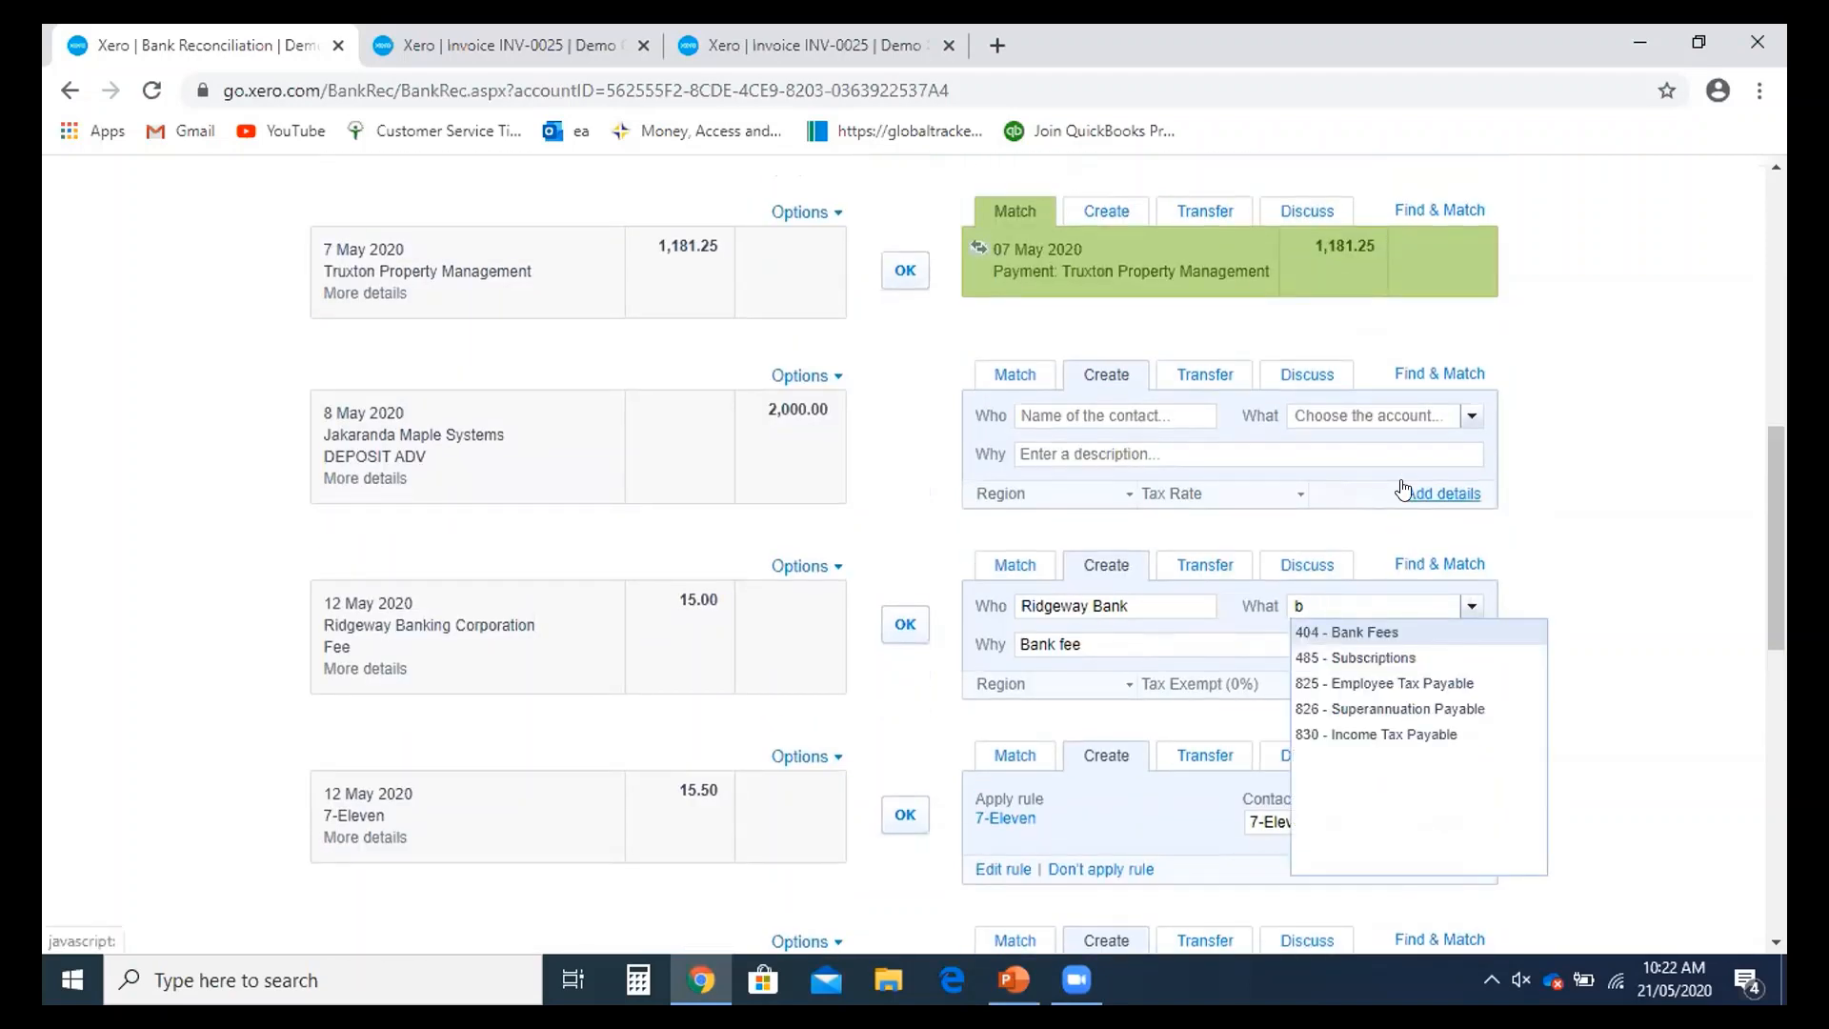
pyautogui.click(1344, 634)
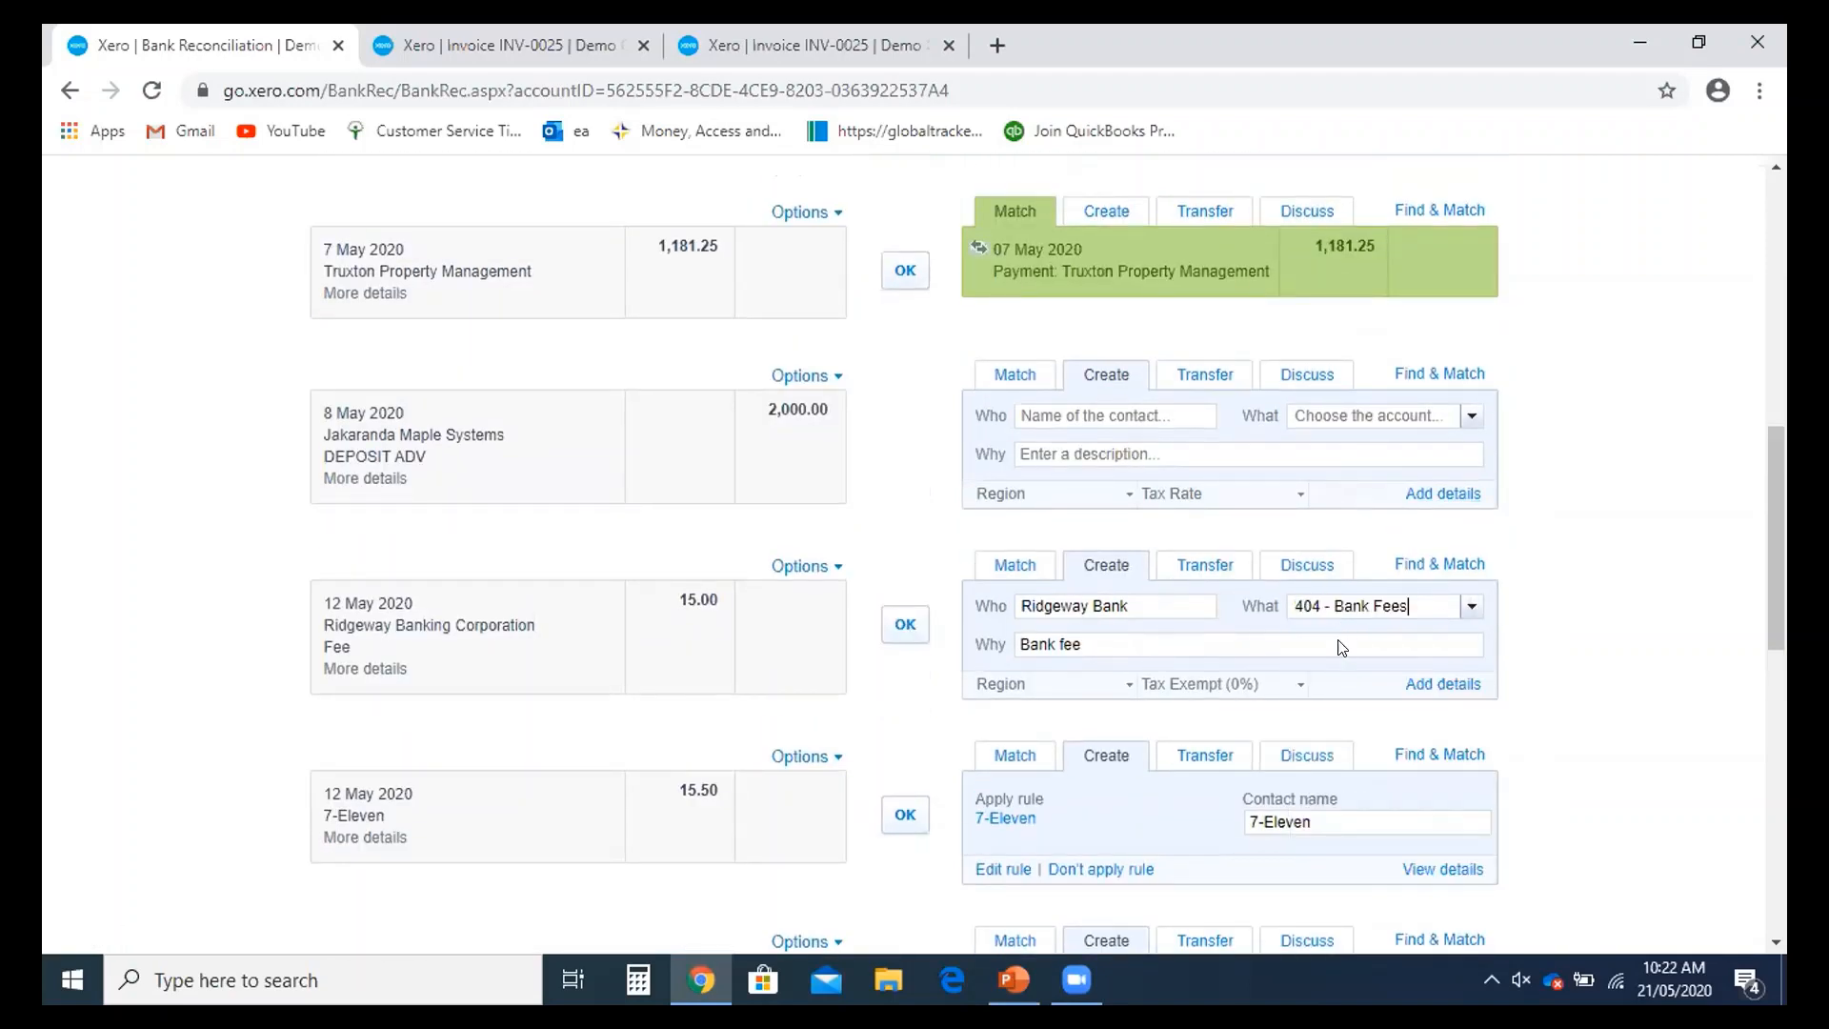
# - Reconcile the 12 May 15.00 Ridgeway Banking fee line
pyautogui.scroll(-1, 1342, 648)
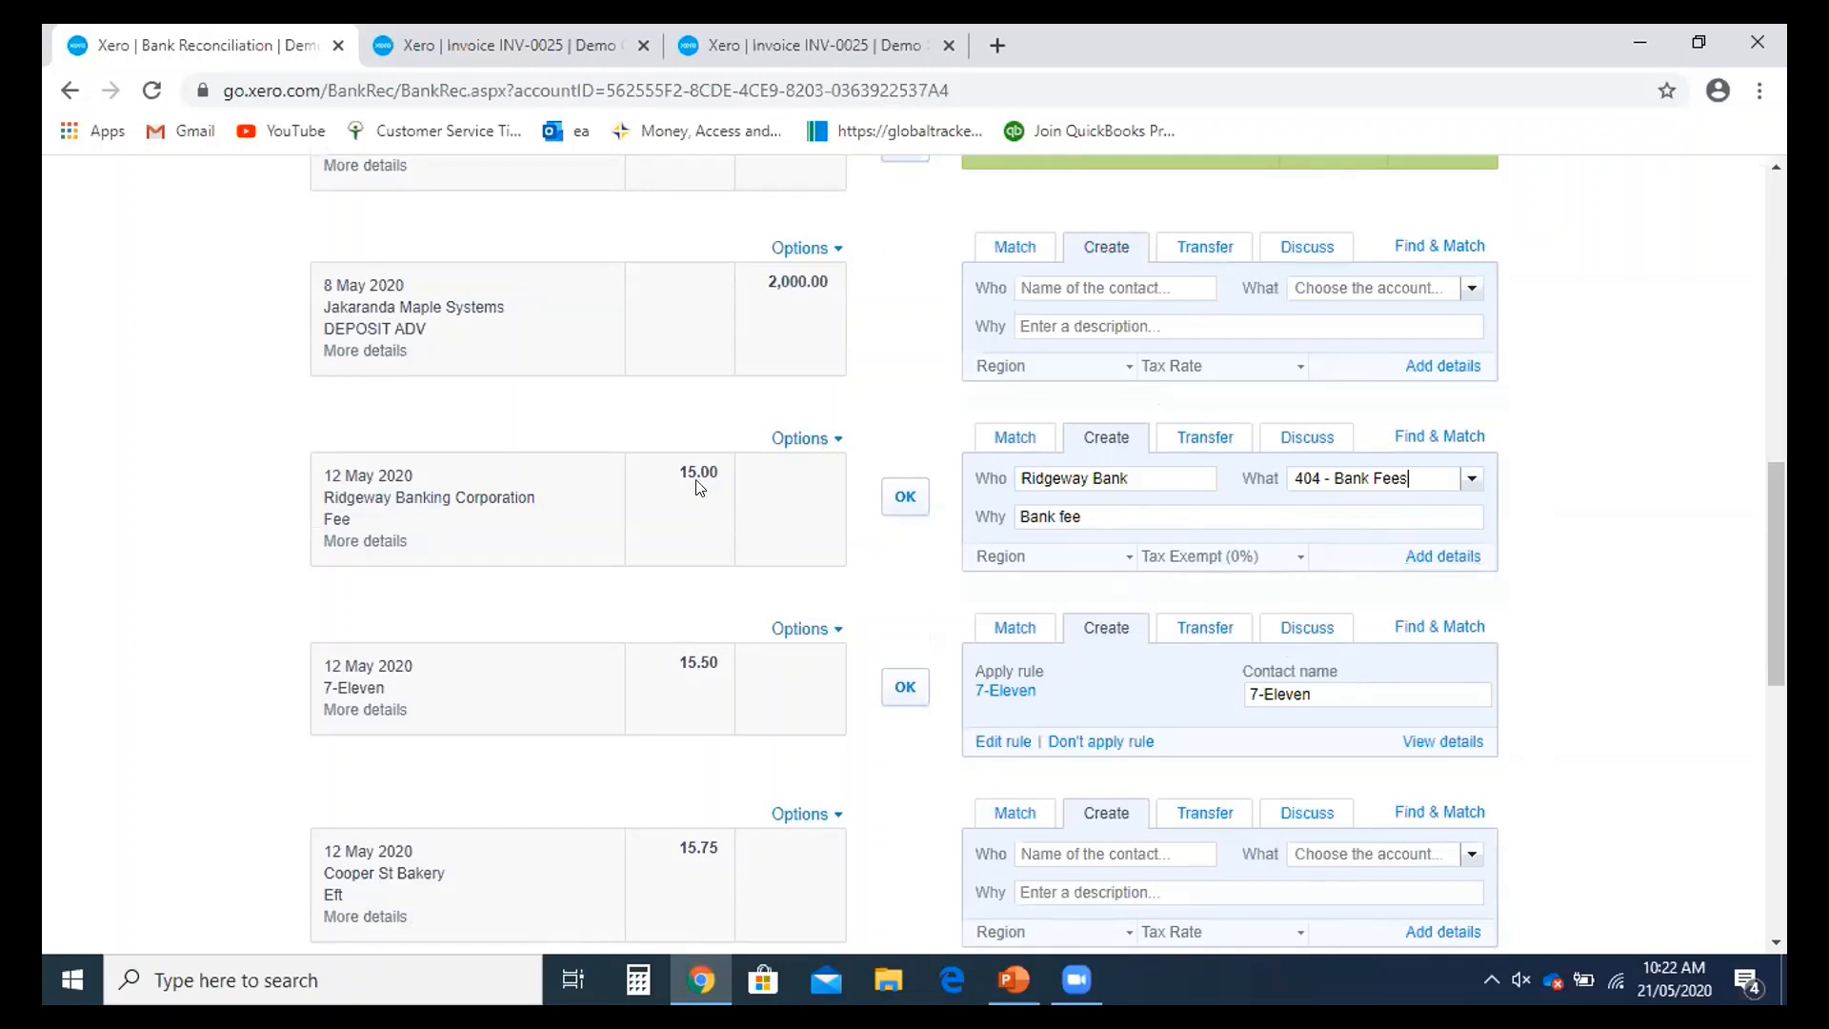
pyautogui.scroll(5, 696, 495)
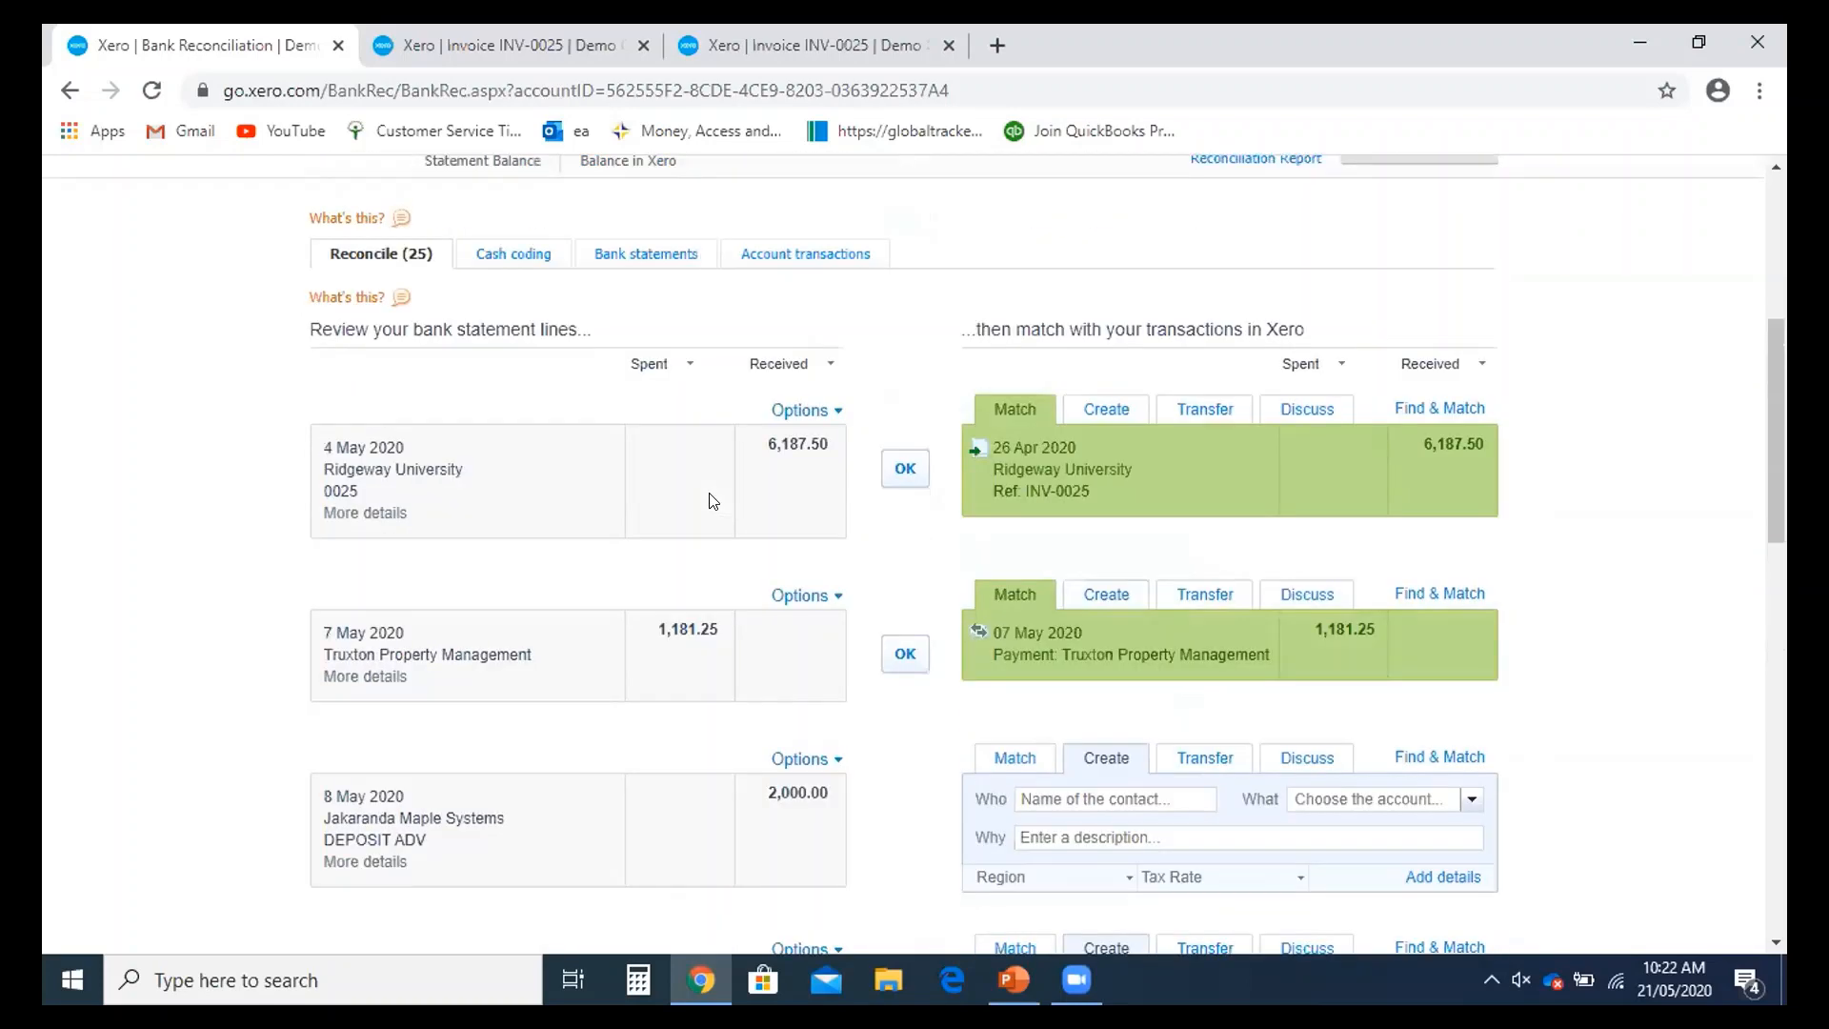
pyautogui.scroll(-3, 703, 486)
pyautogui.scroll(2, 705, 481)
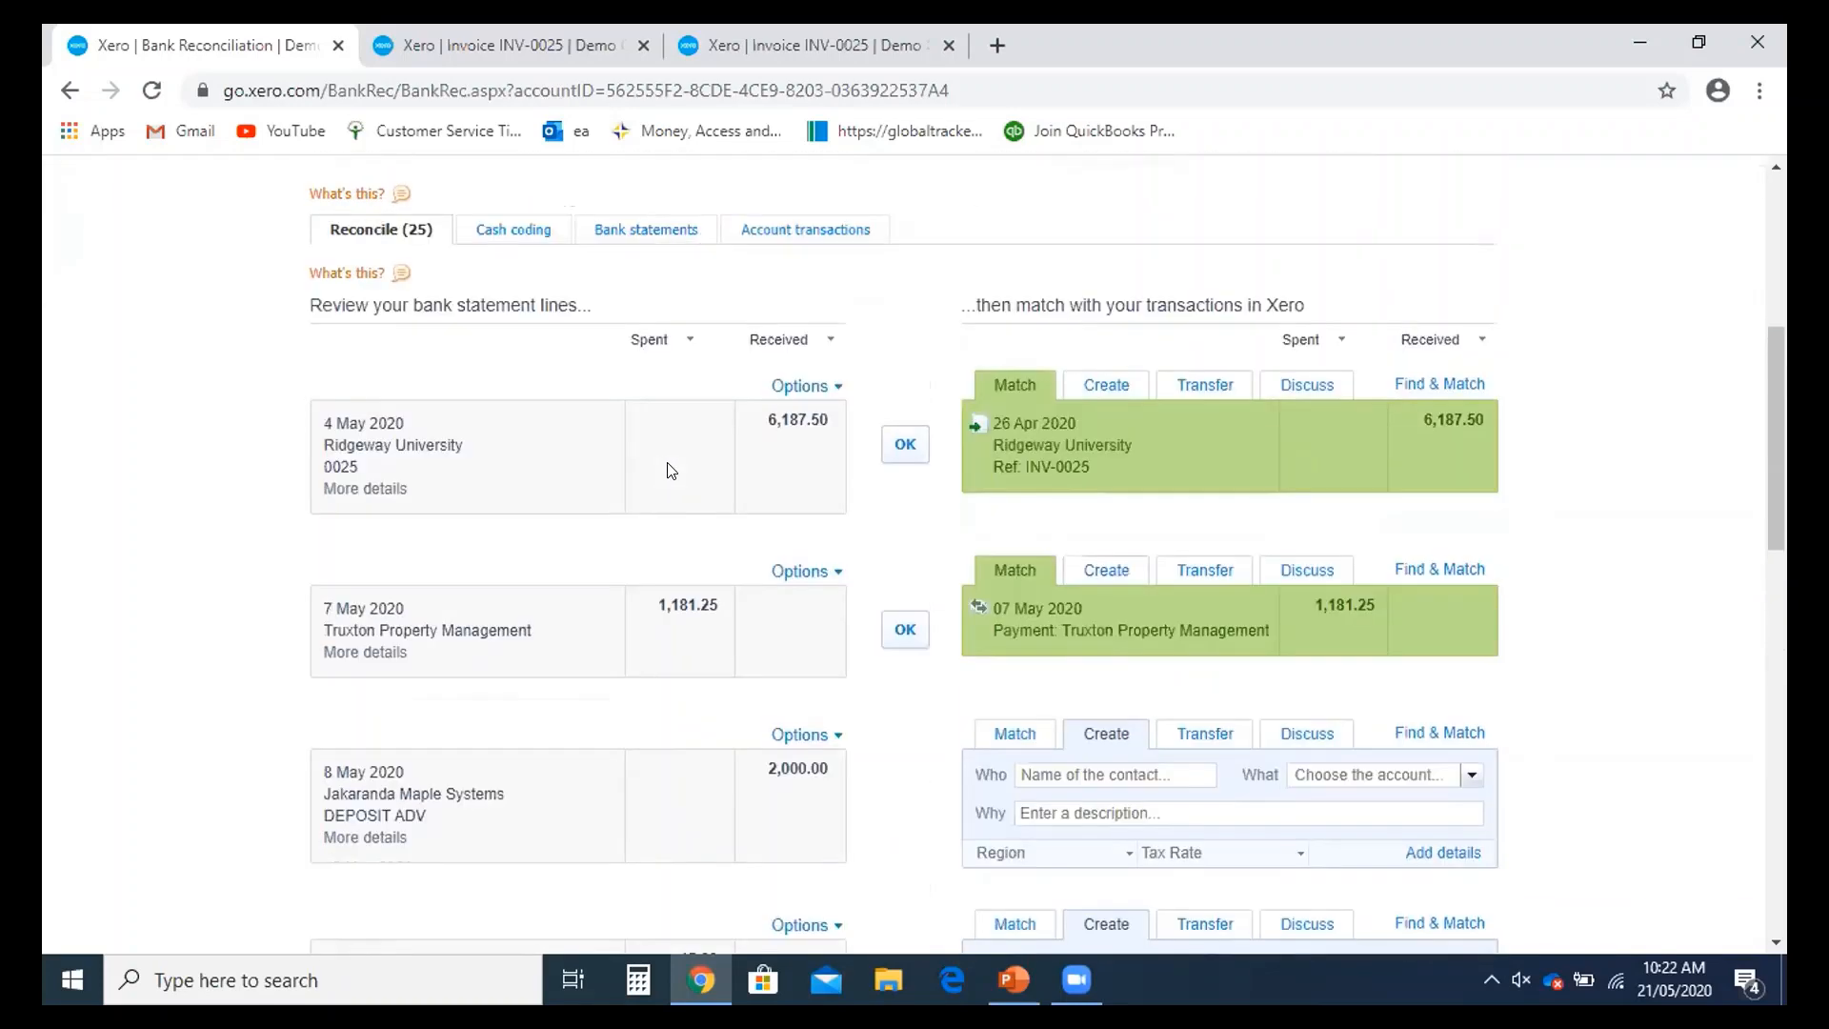
pyautogui.scroll(1, 670, 469)
pyautogui.scroll(-7, 670, 470)
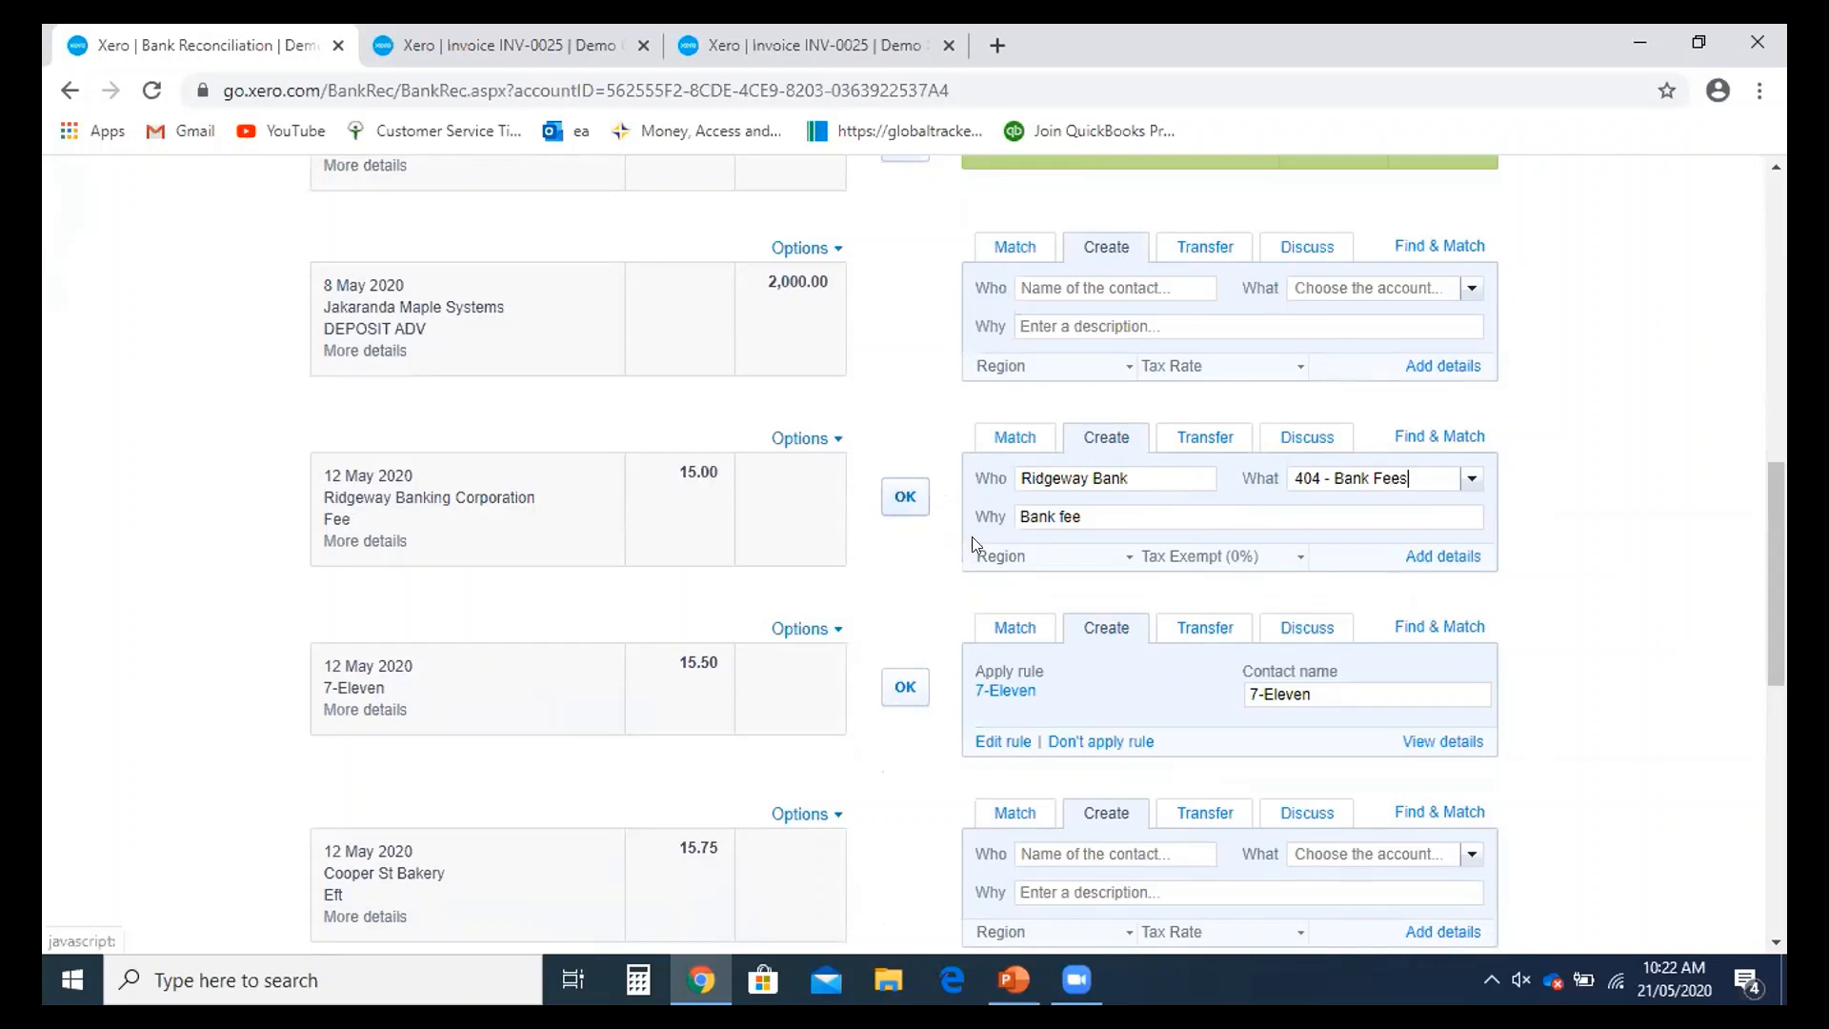
pyautogui.click(905, 497)
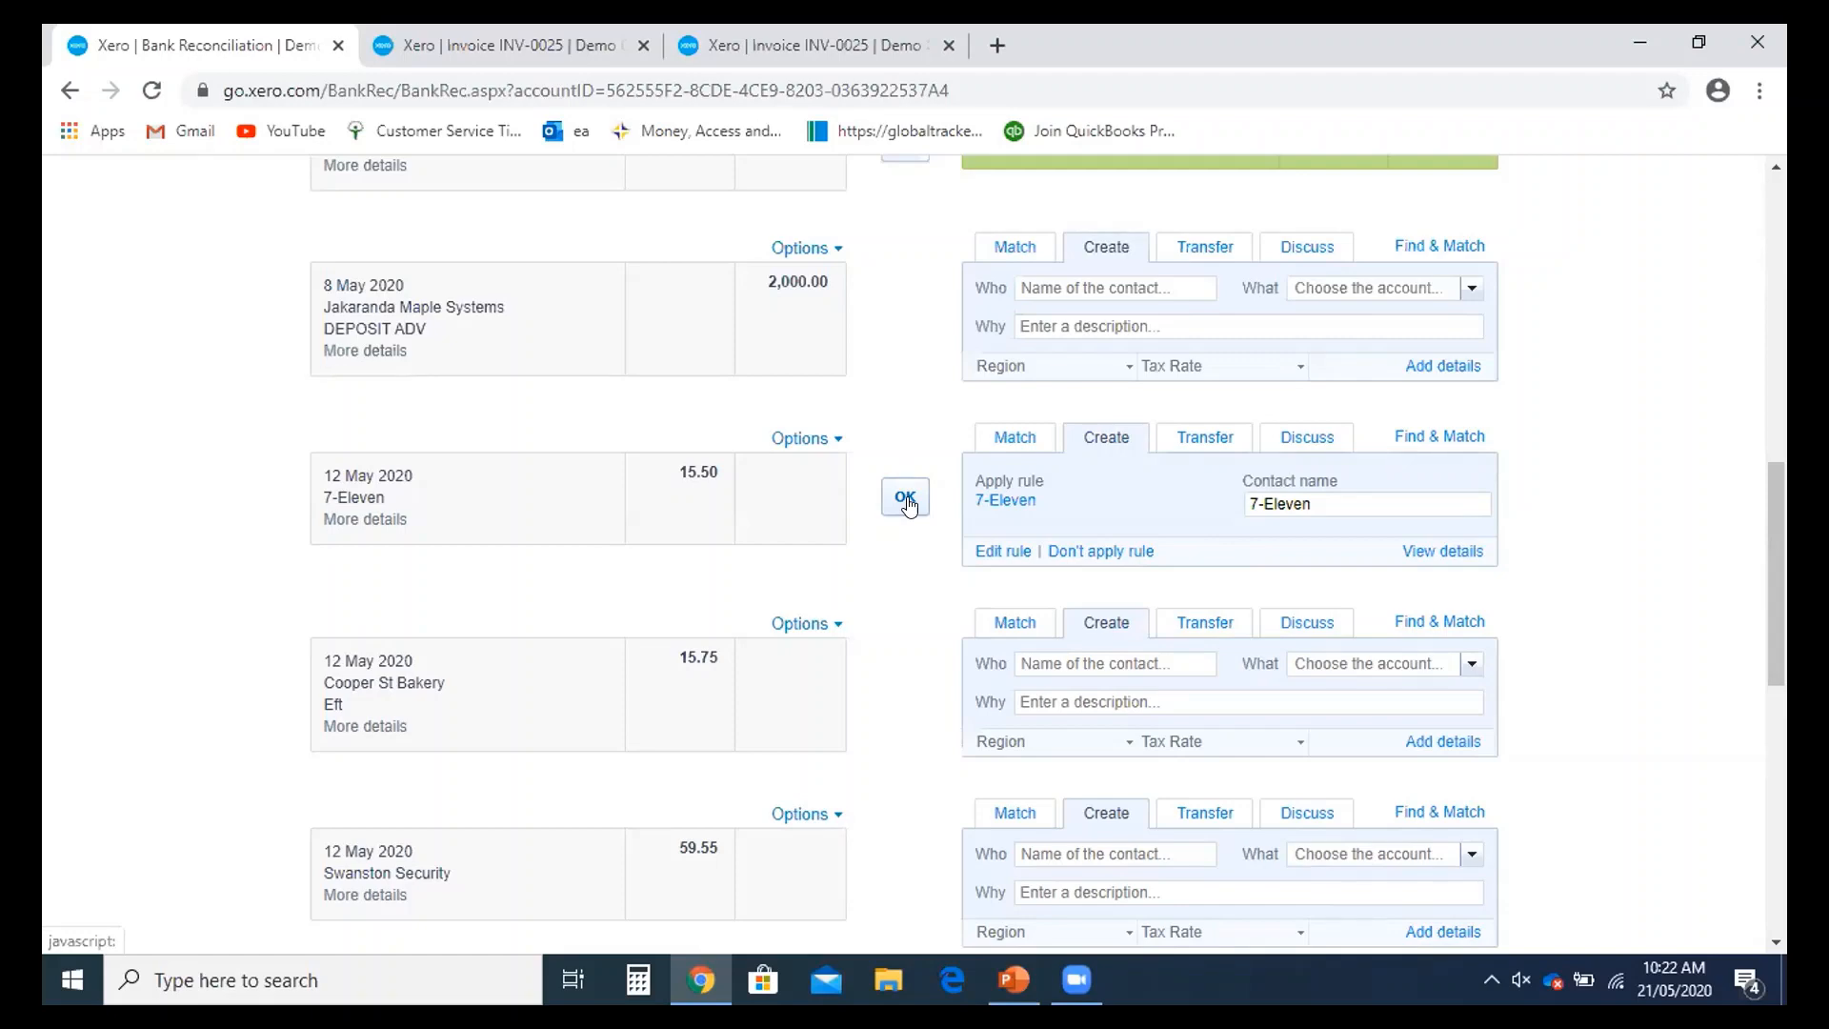
pyautogui.scroll(3, 933, 549)
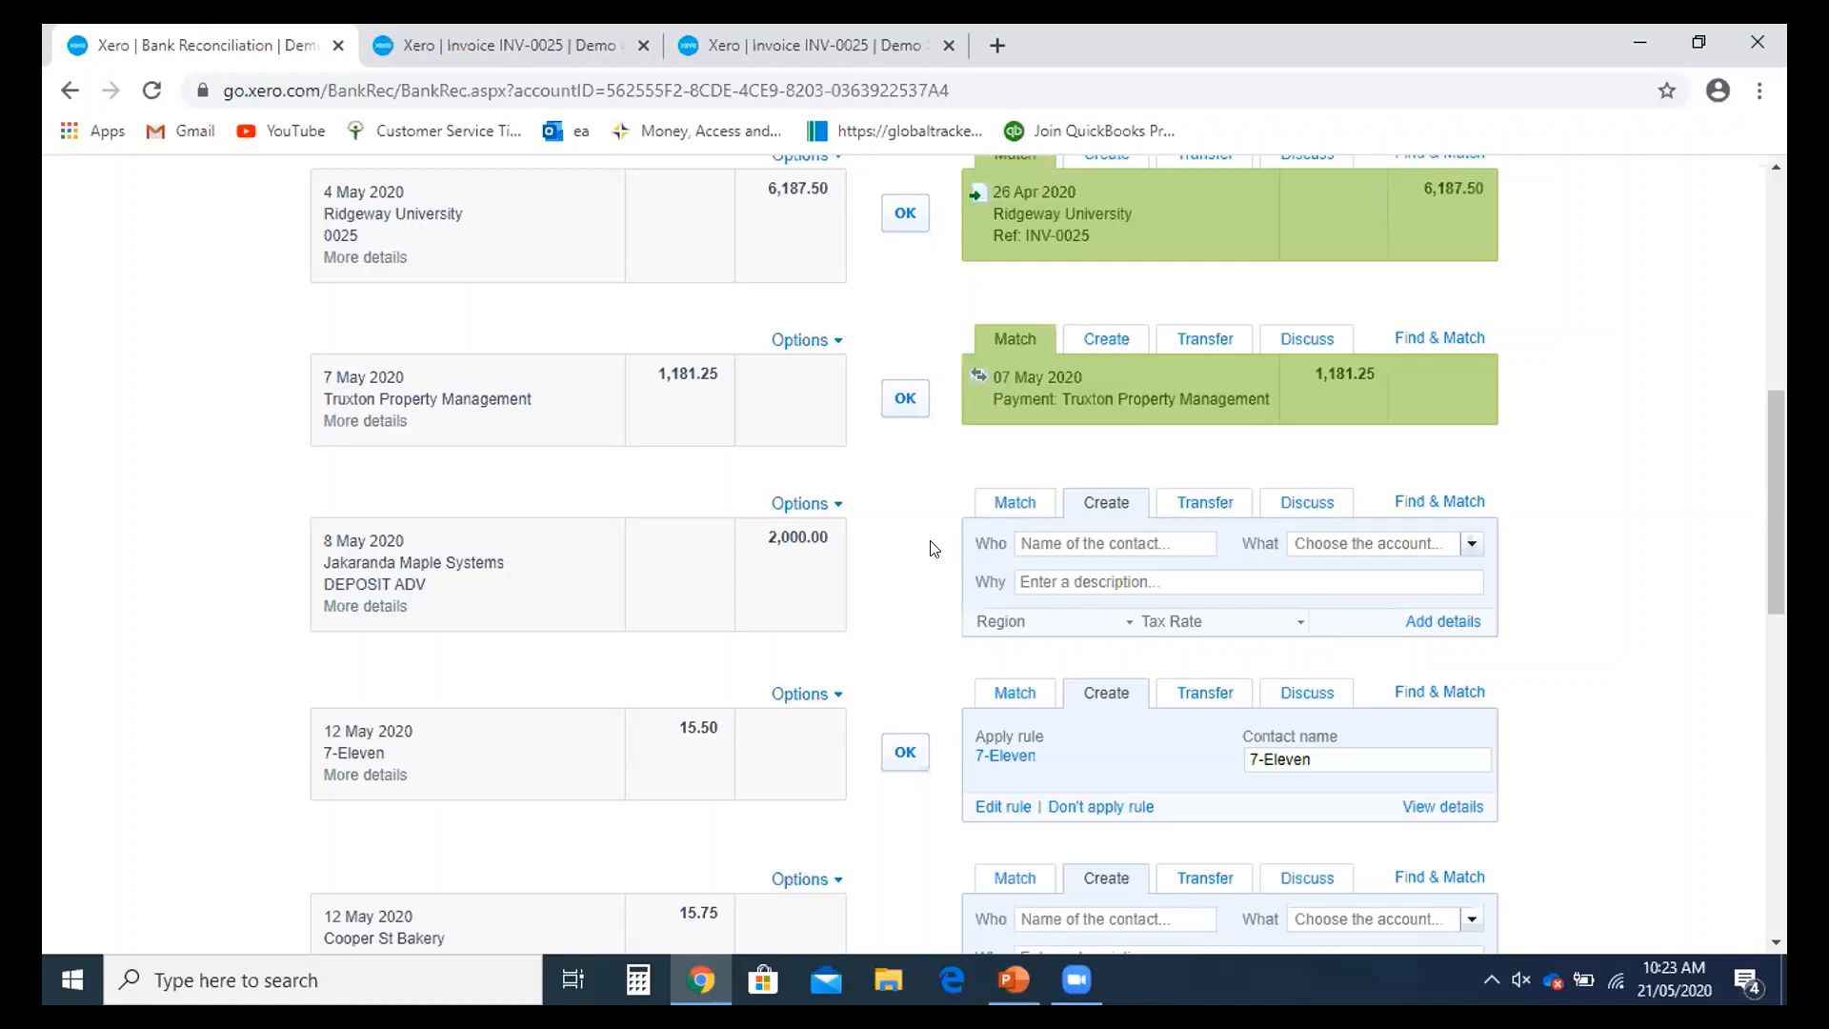
pyautogui.scroll(2, 991, 648)
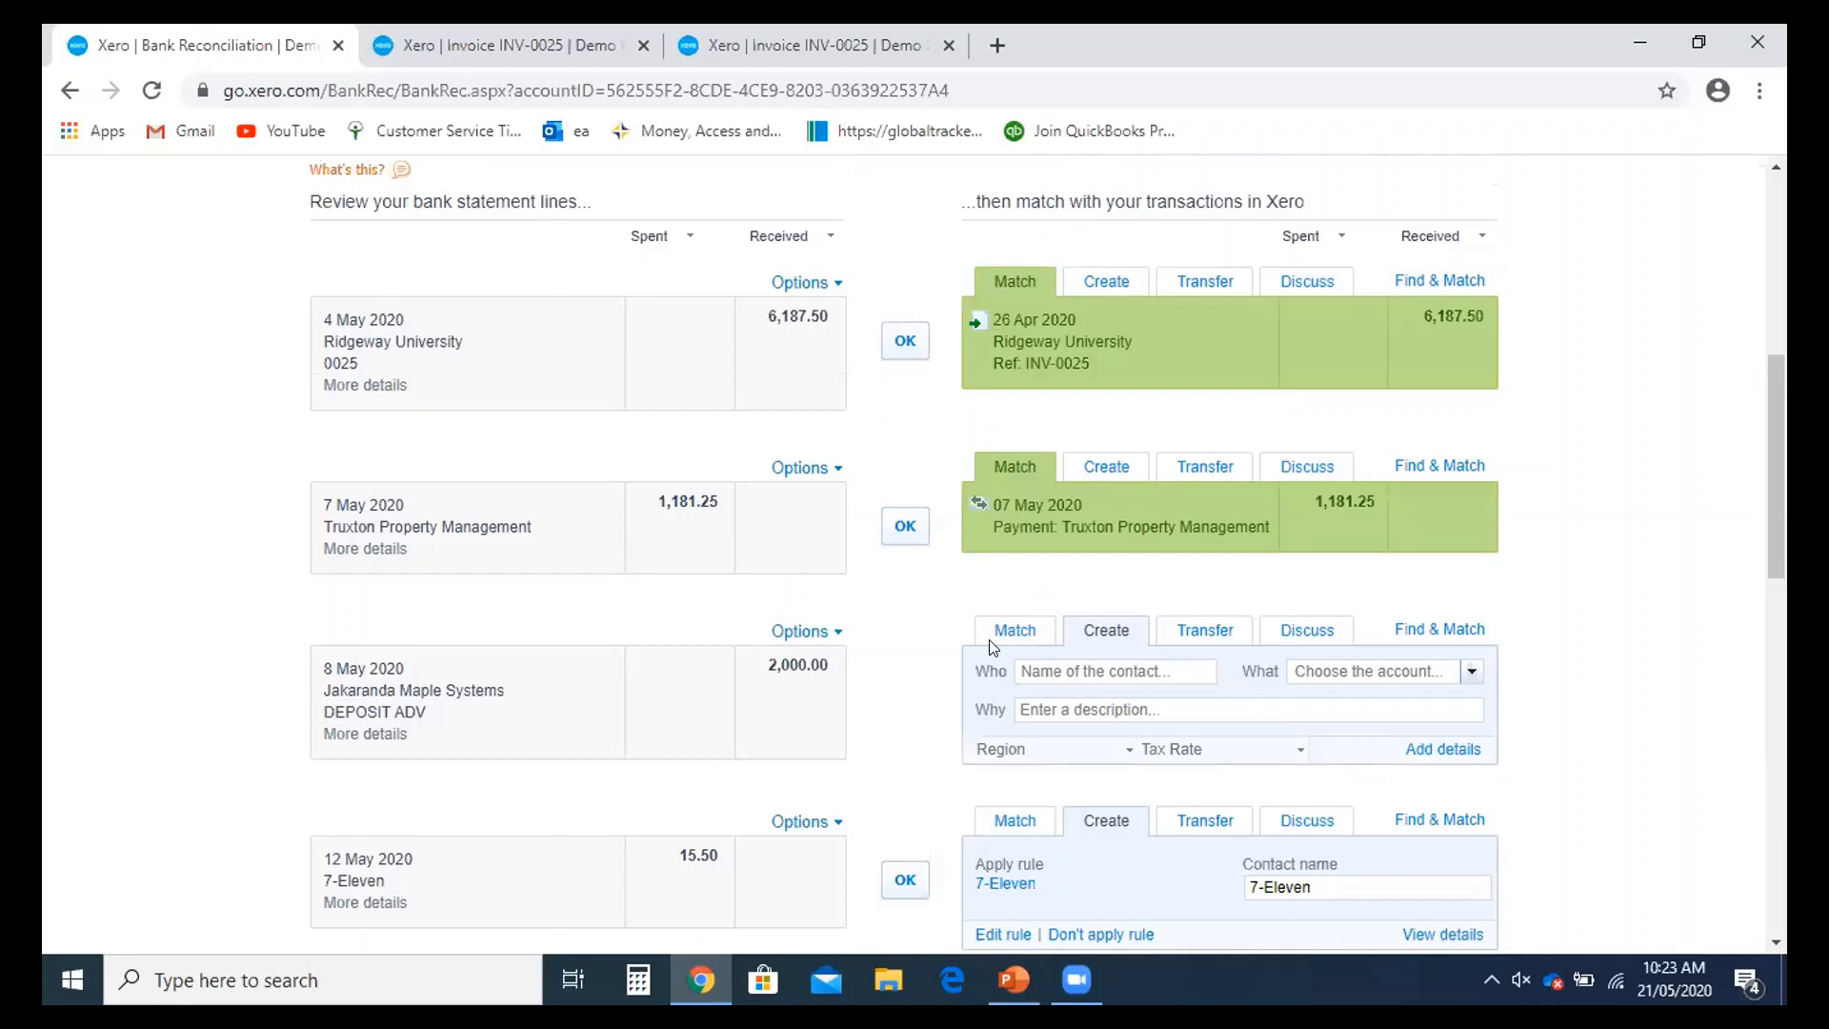
pyautogui.scroll(4, 991, 648)
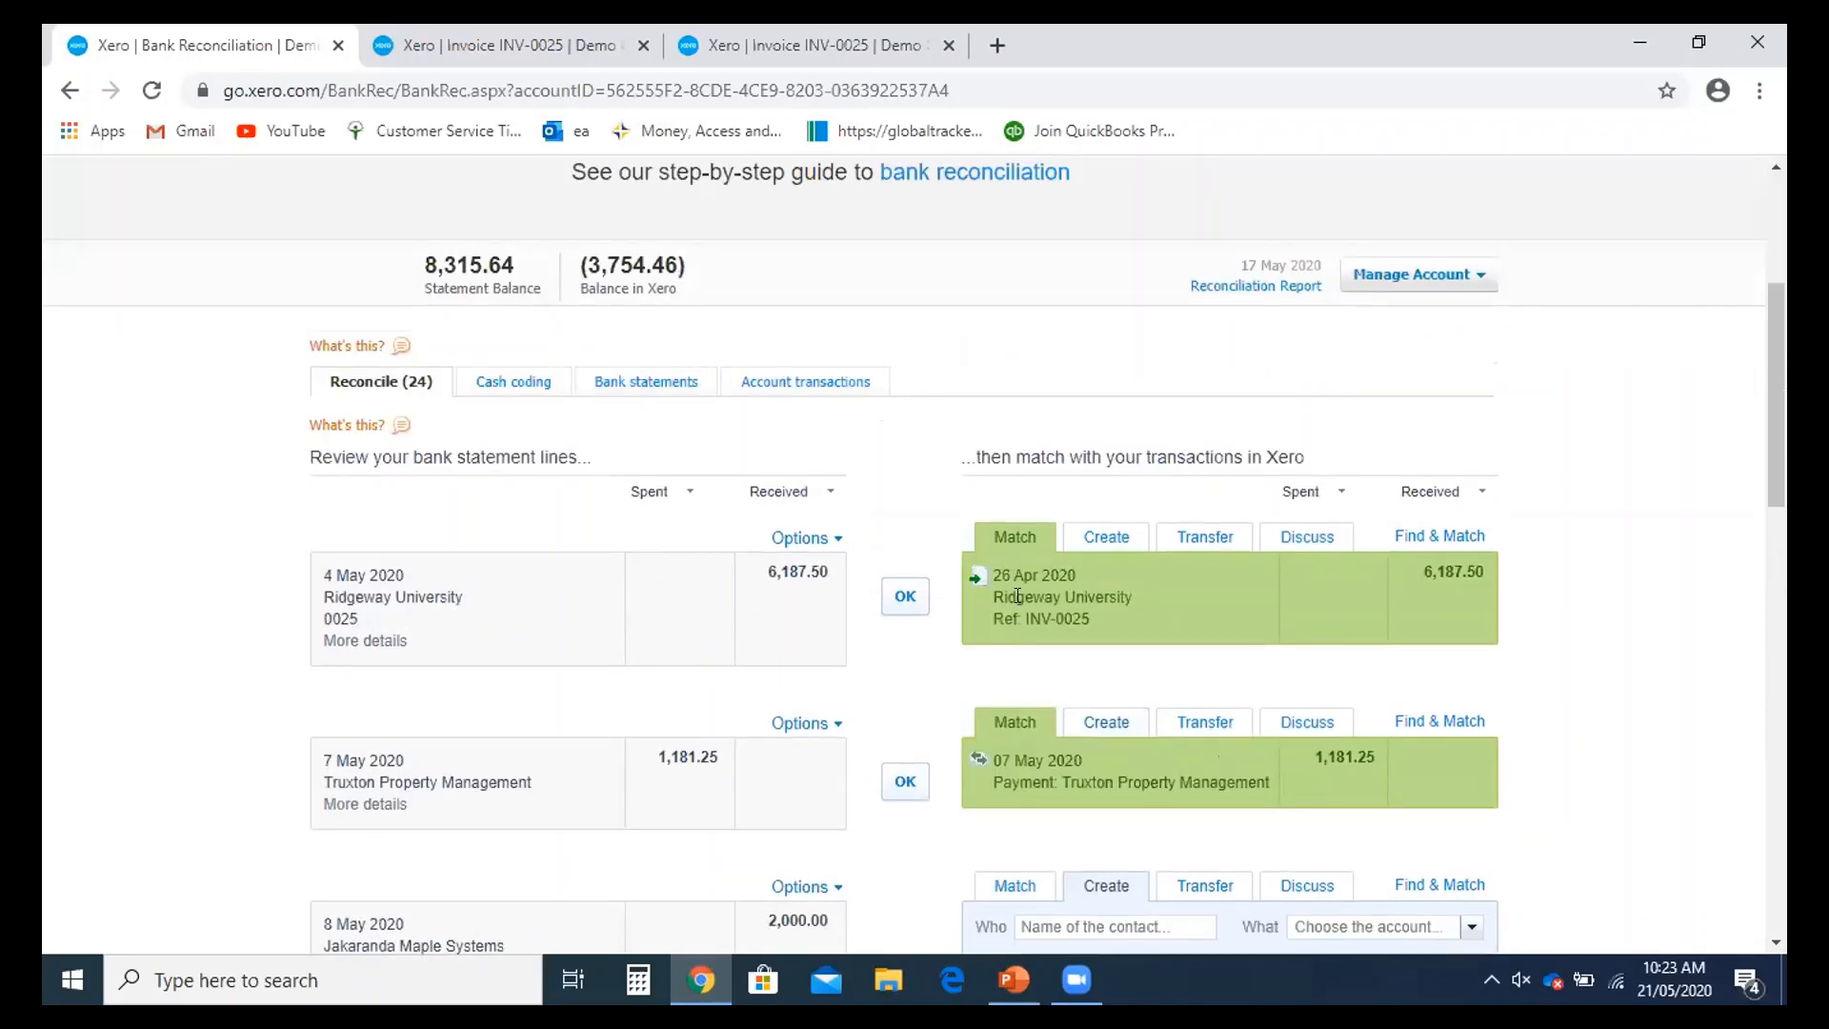
pyautogui.scroll(2, 1381, 428)
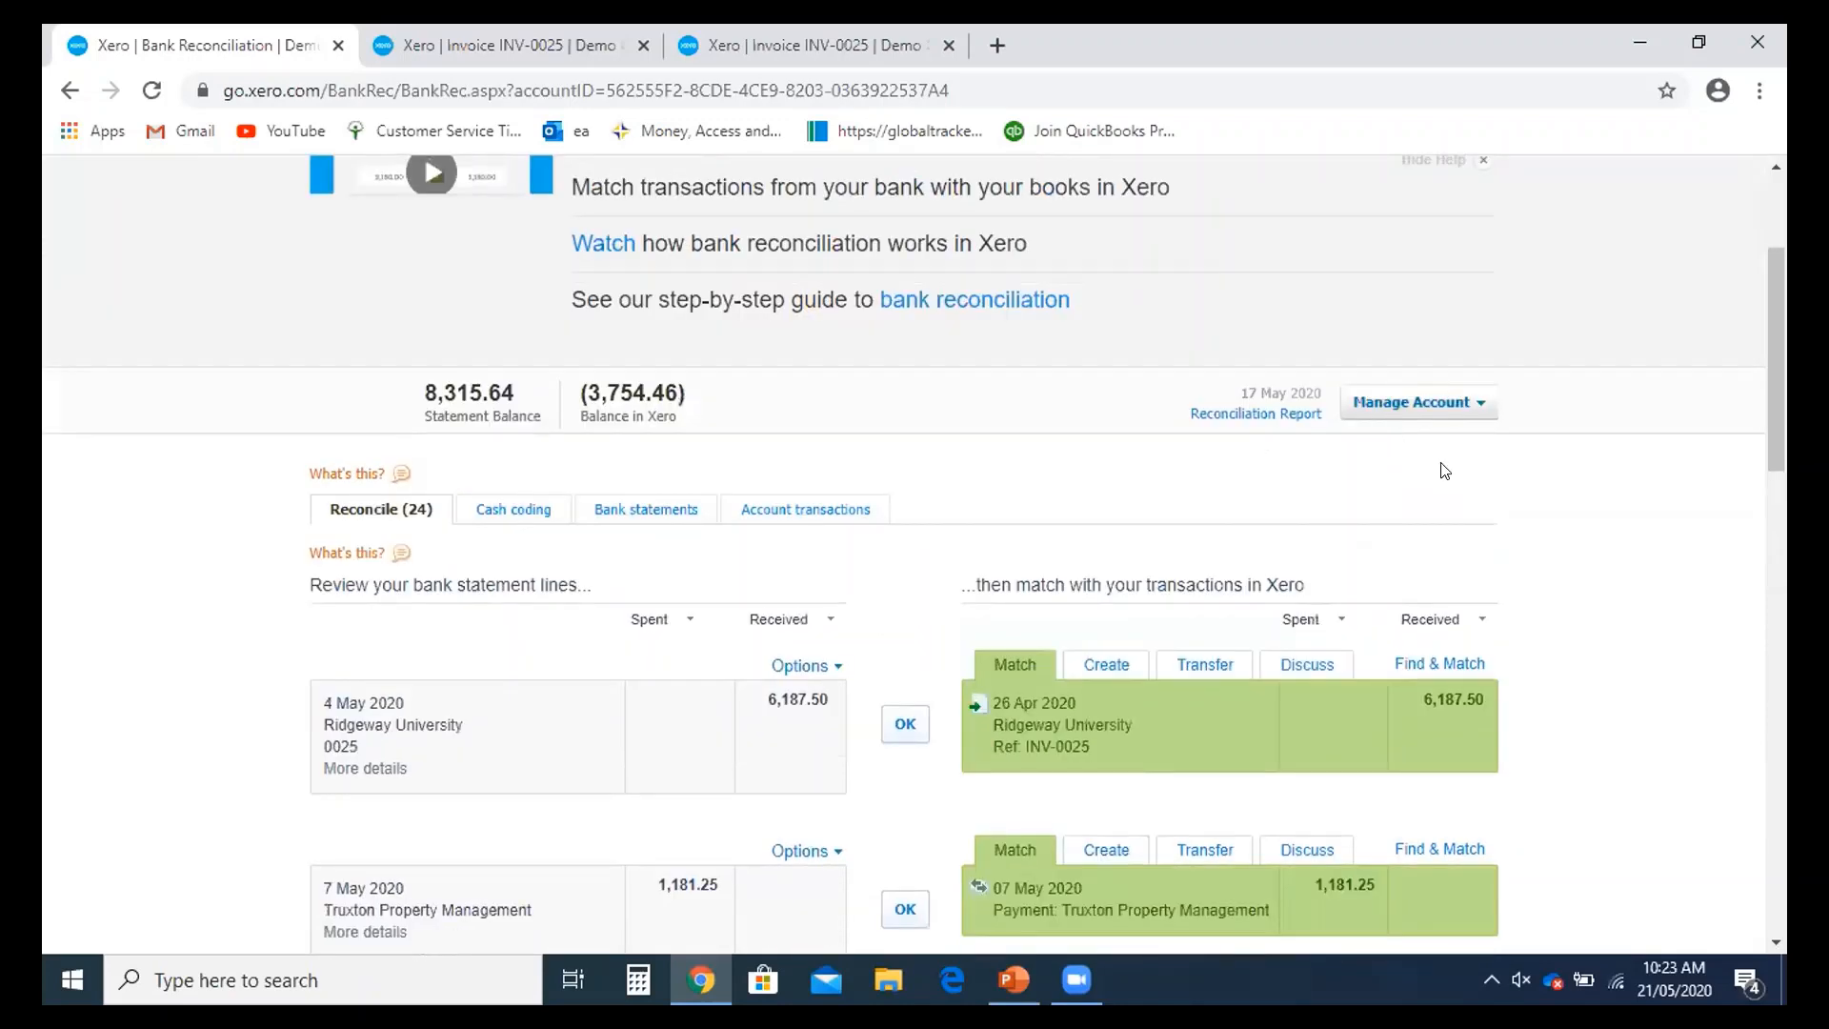
# - Open the Reconciliation Report from Manage Account and update it as at 21 May 2020
pyautogui.click(1458, 405)
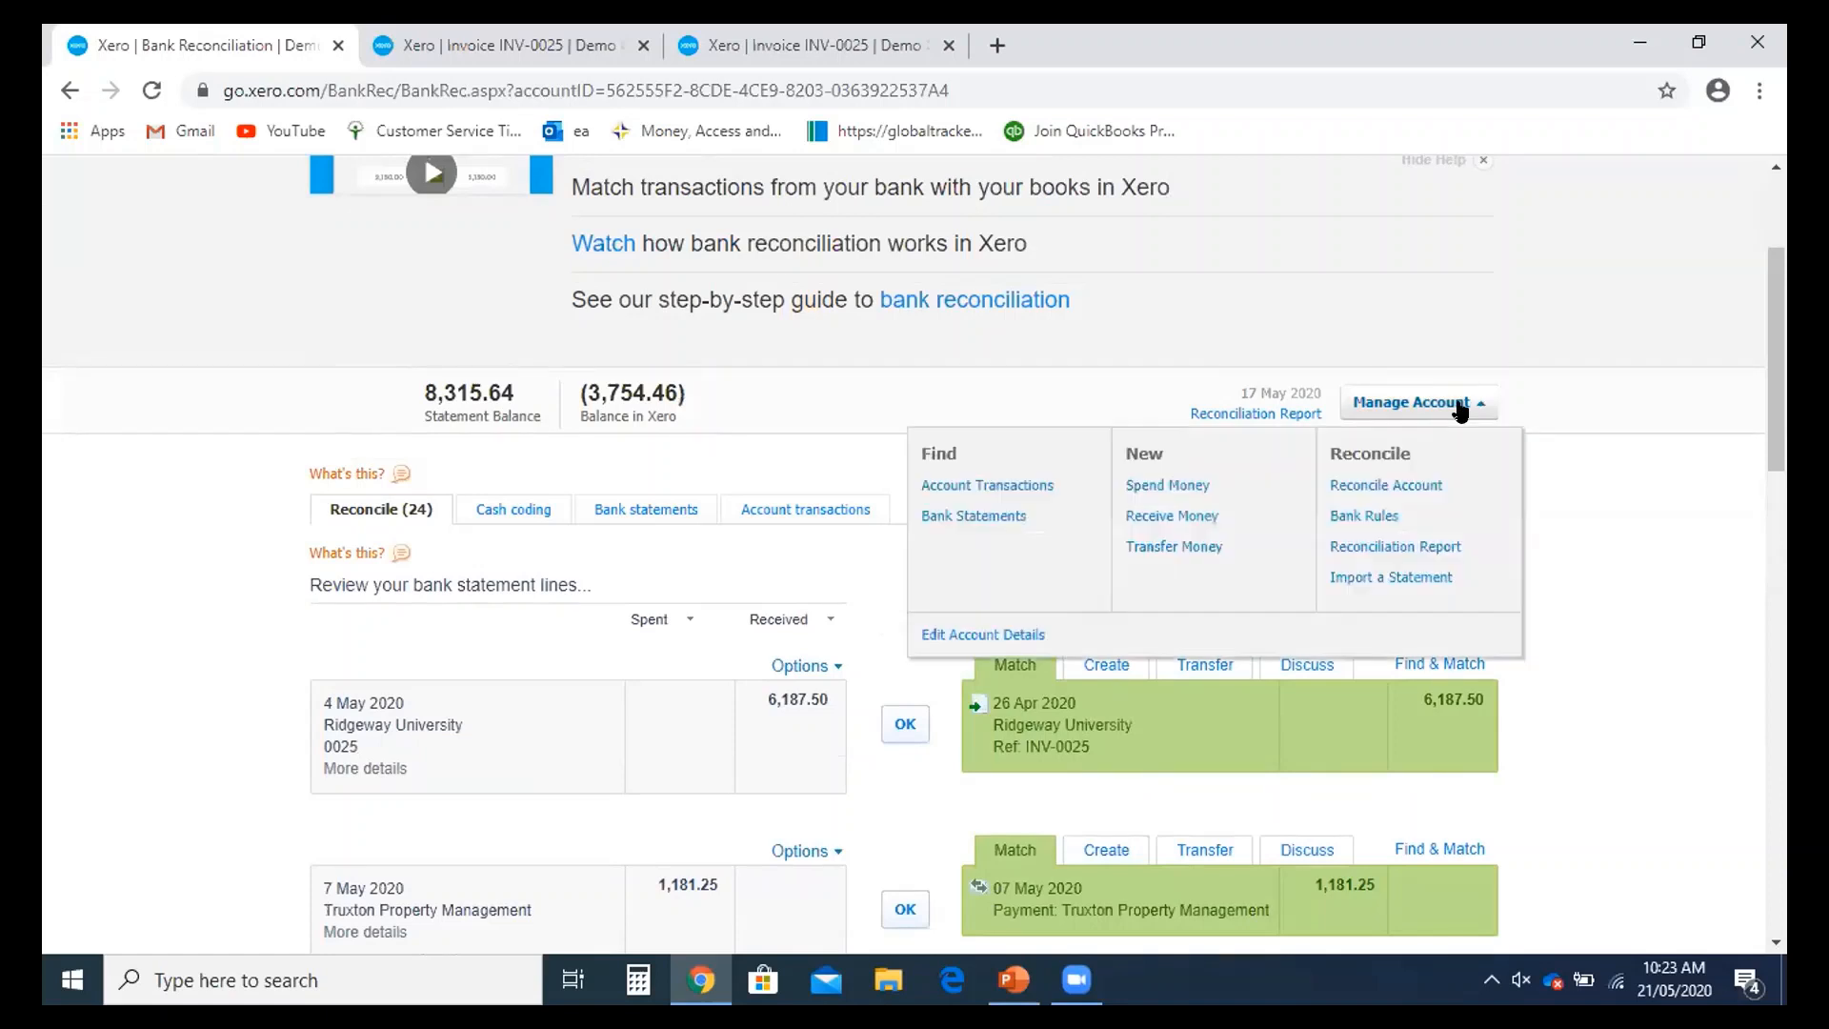
pyautogui.click(1389, 550)
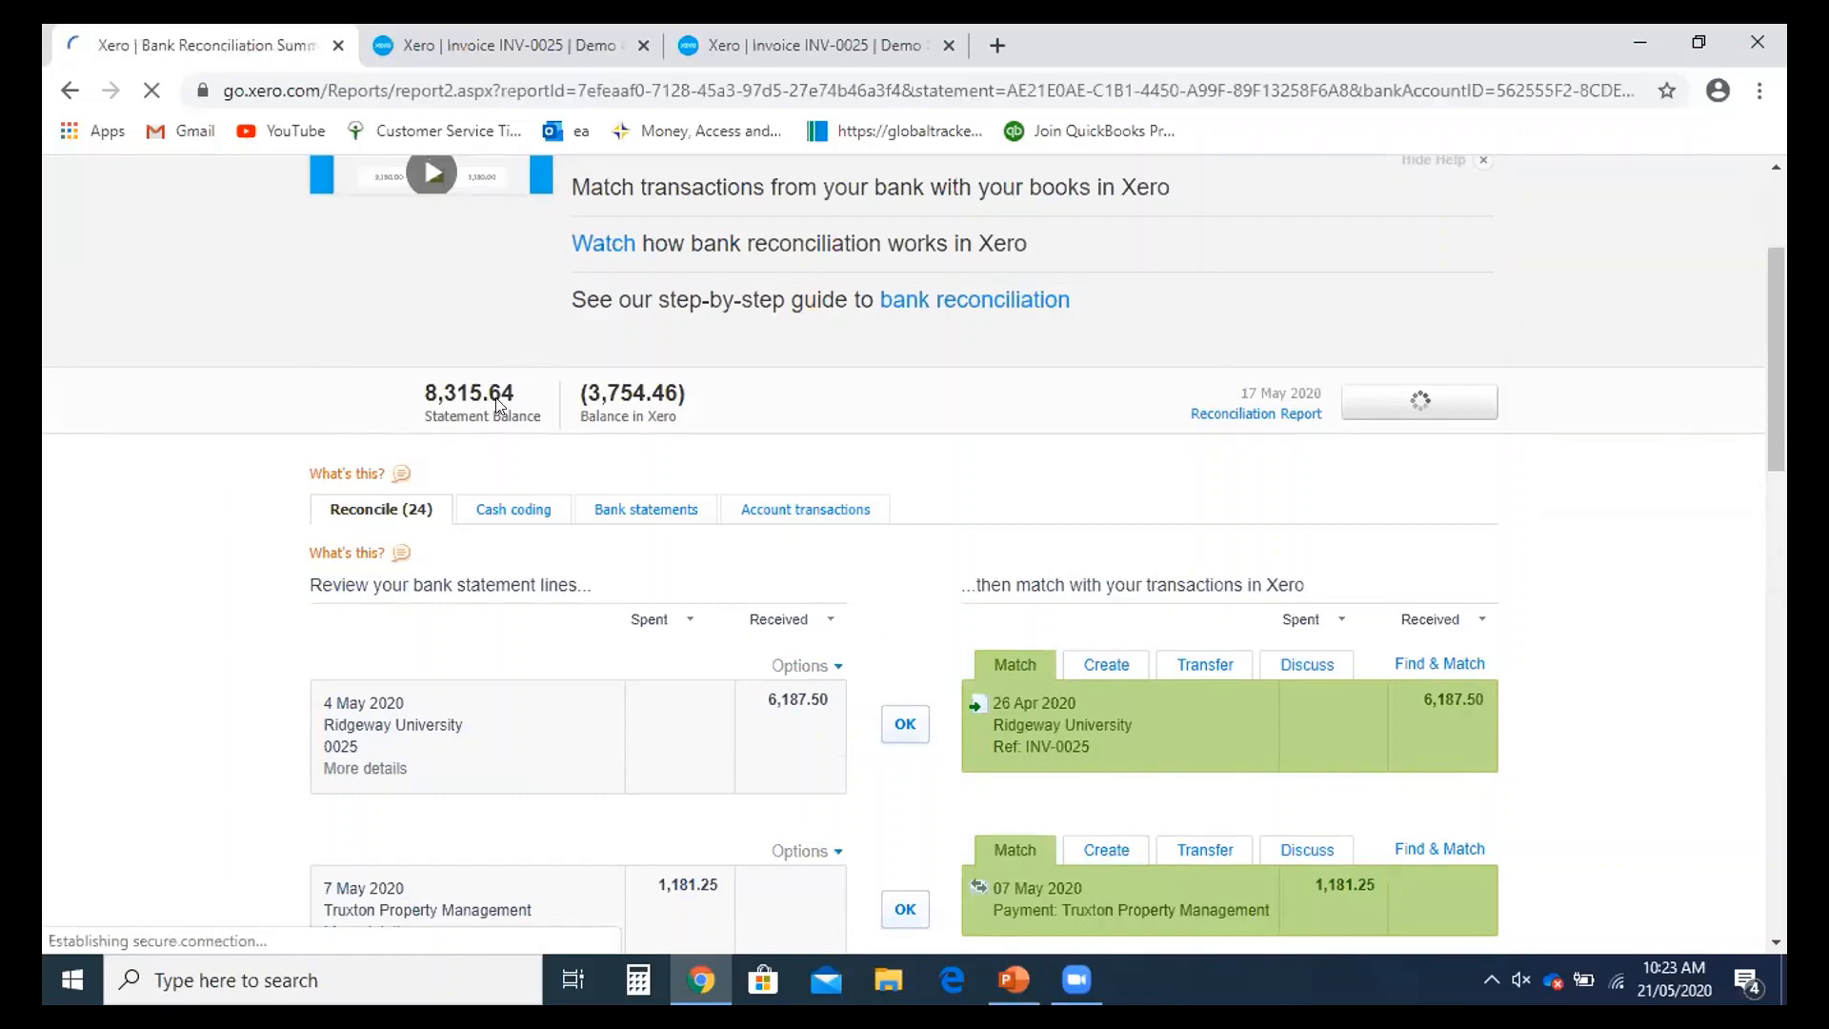
pyautogui.scroll(-6, 520, 393)
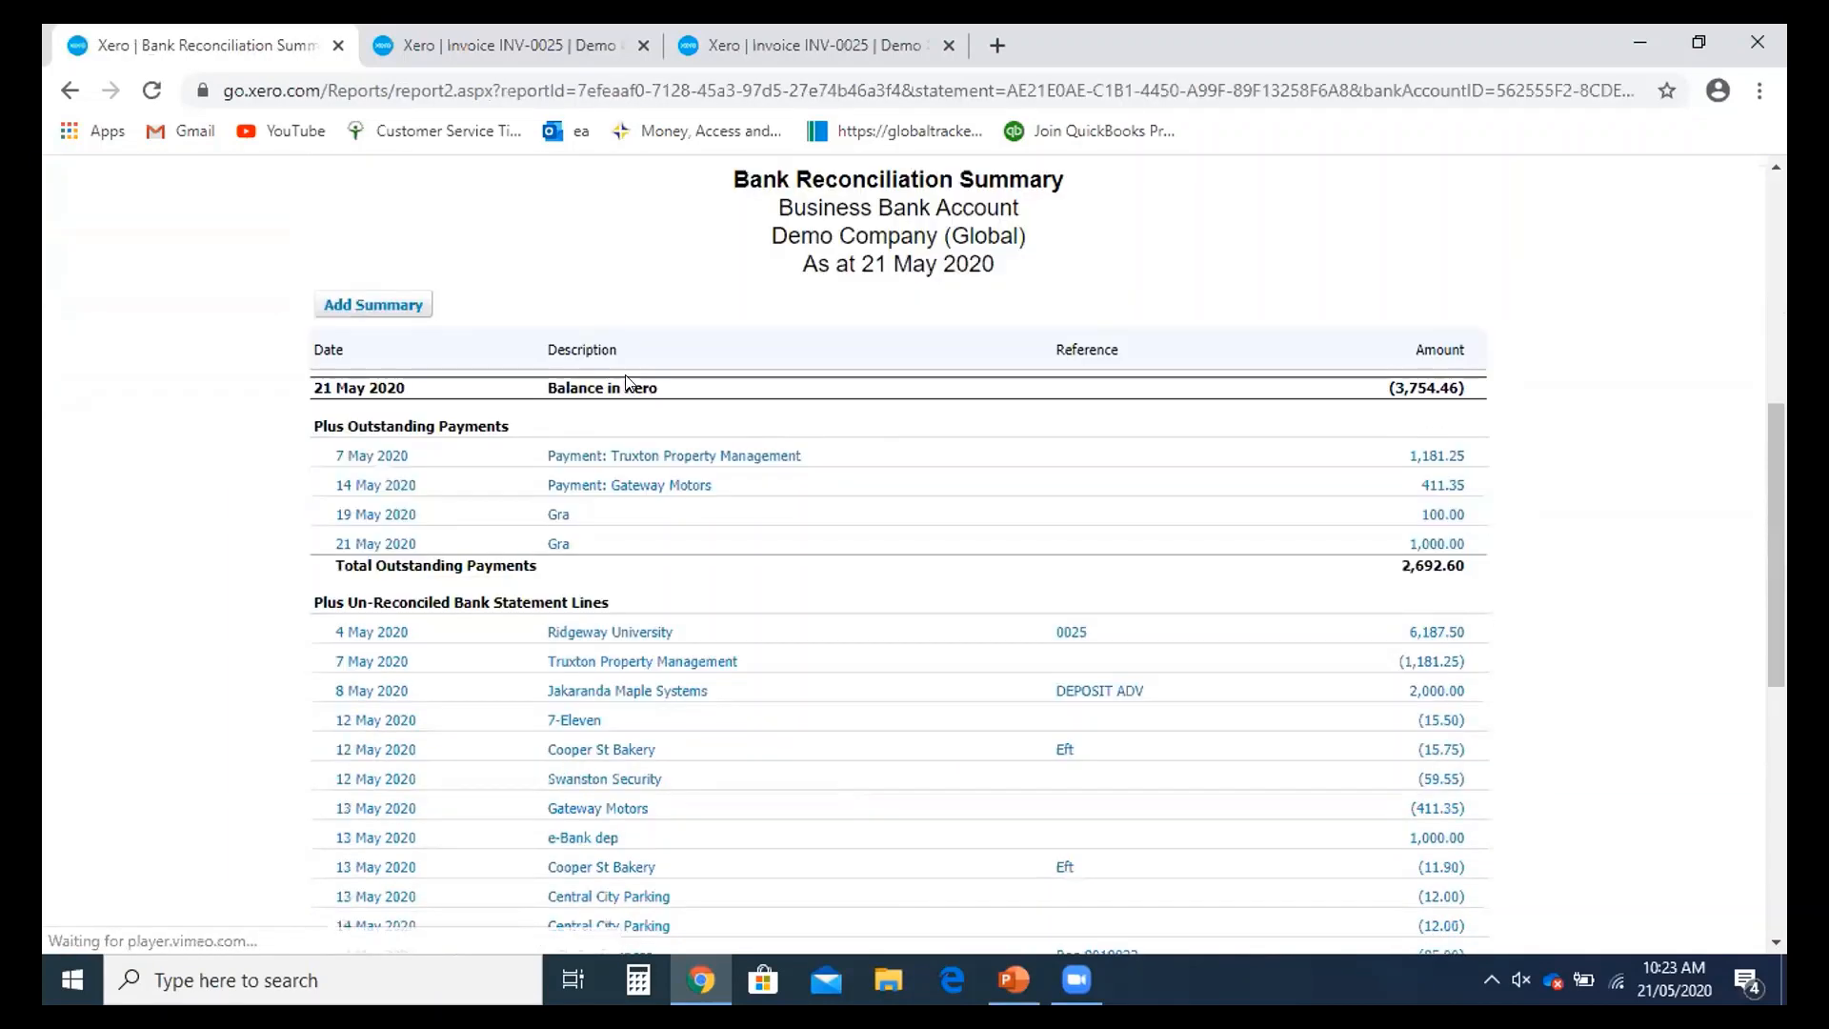
pyautogui.scroll(1, 631, 197)
pyautogui.click(634, 194)
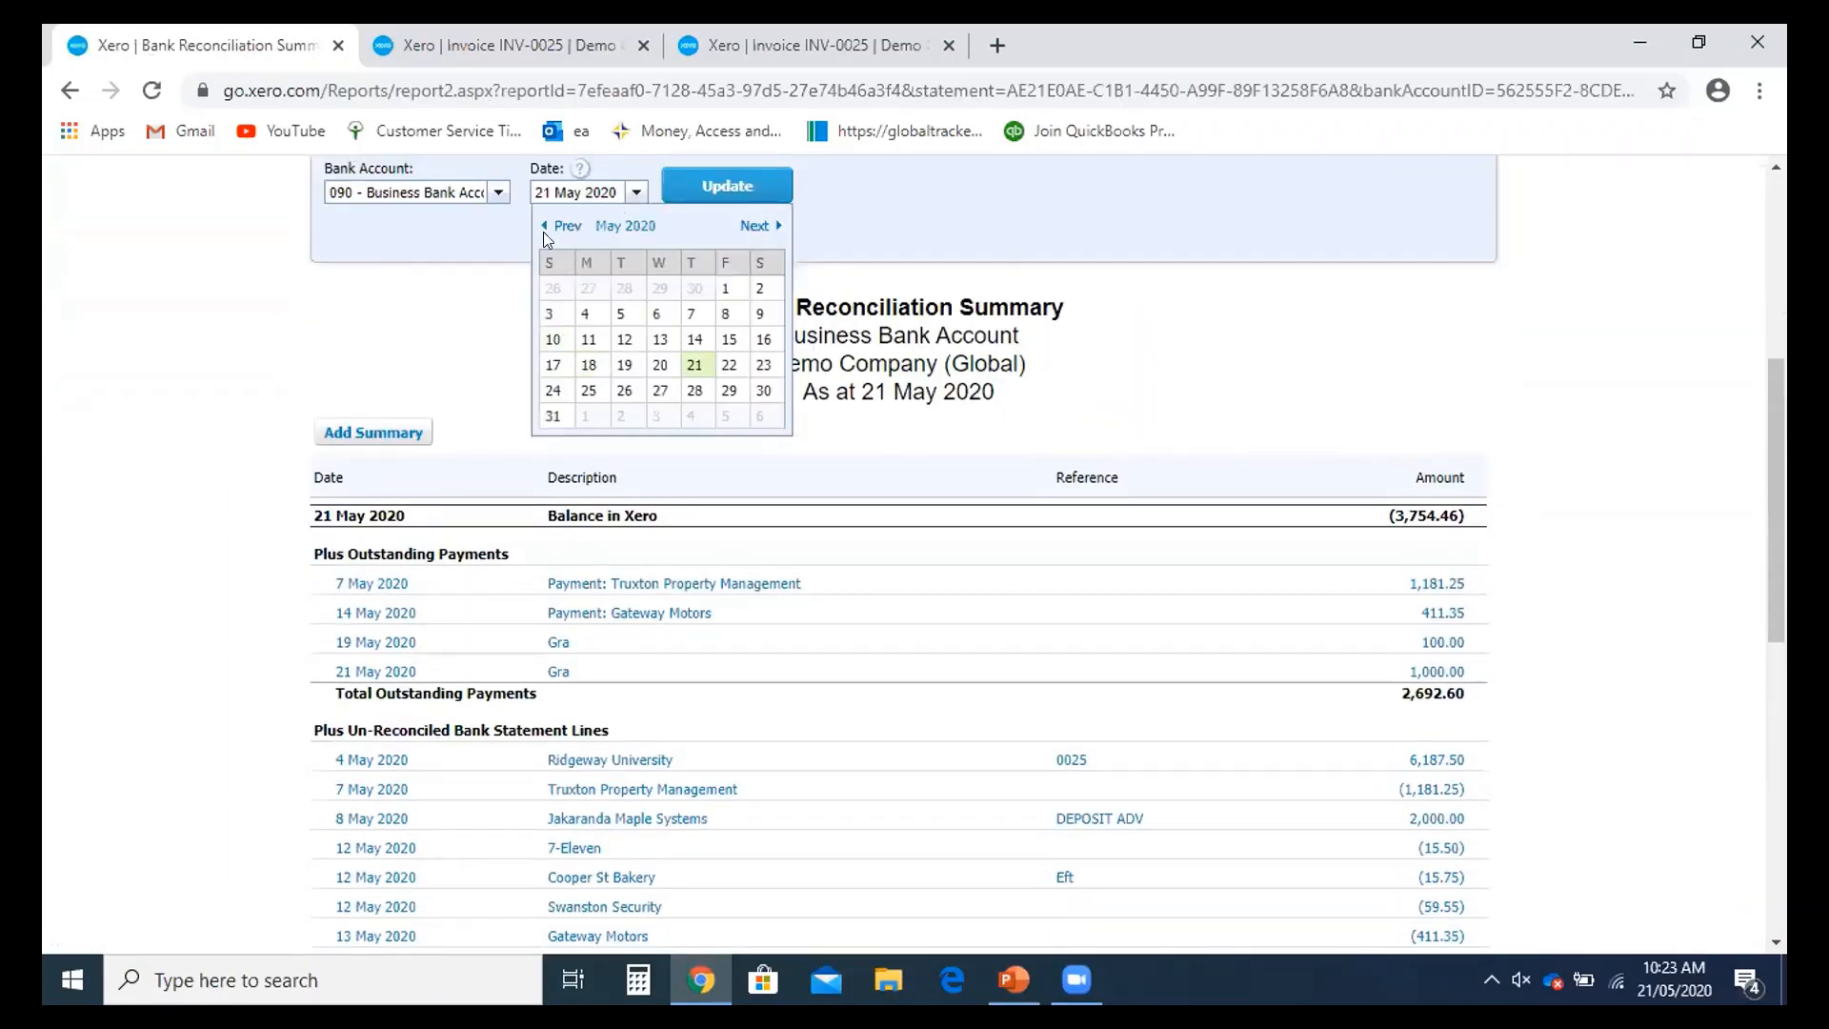
pyautogui.click(694, 339)
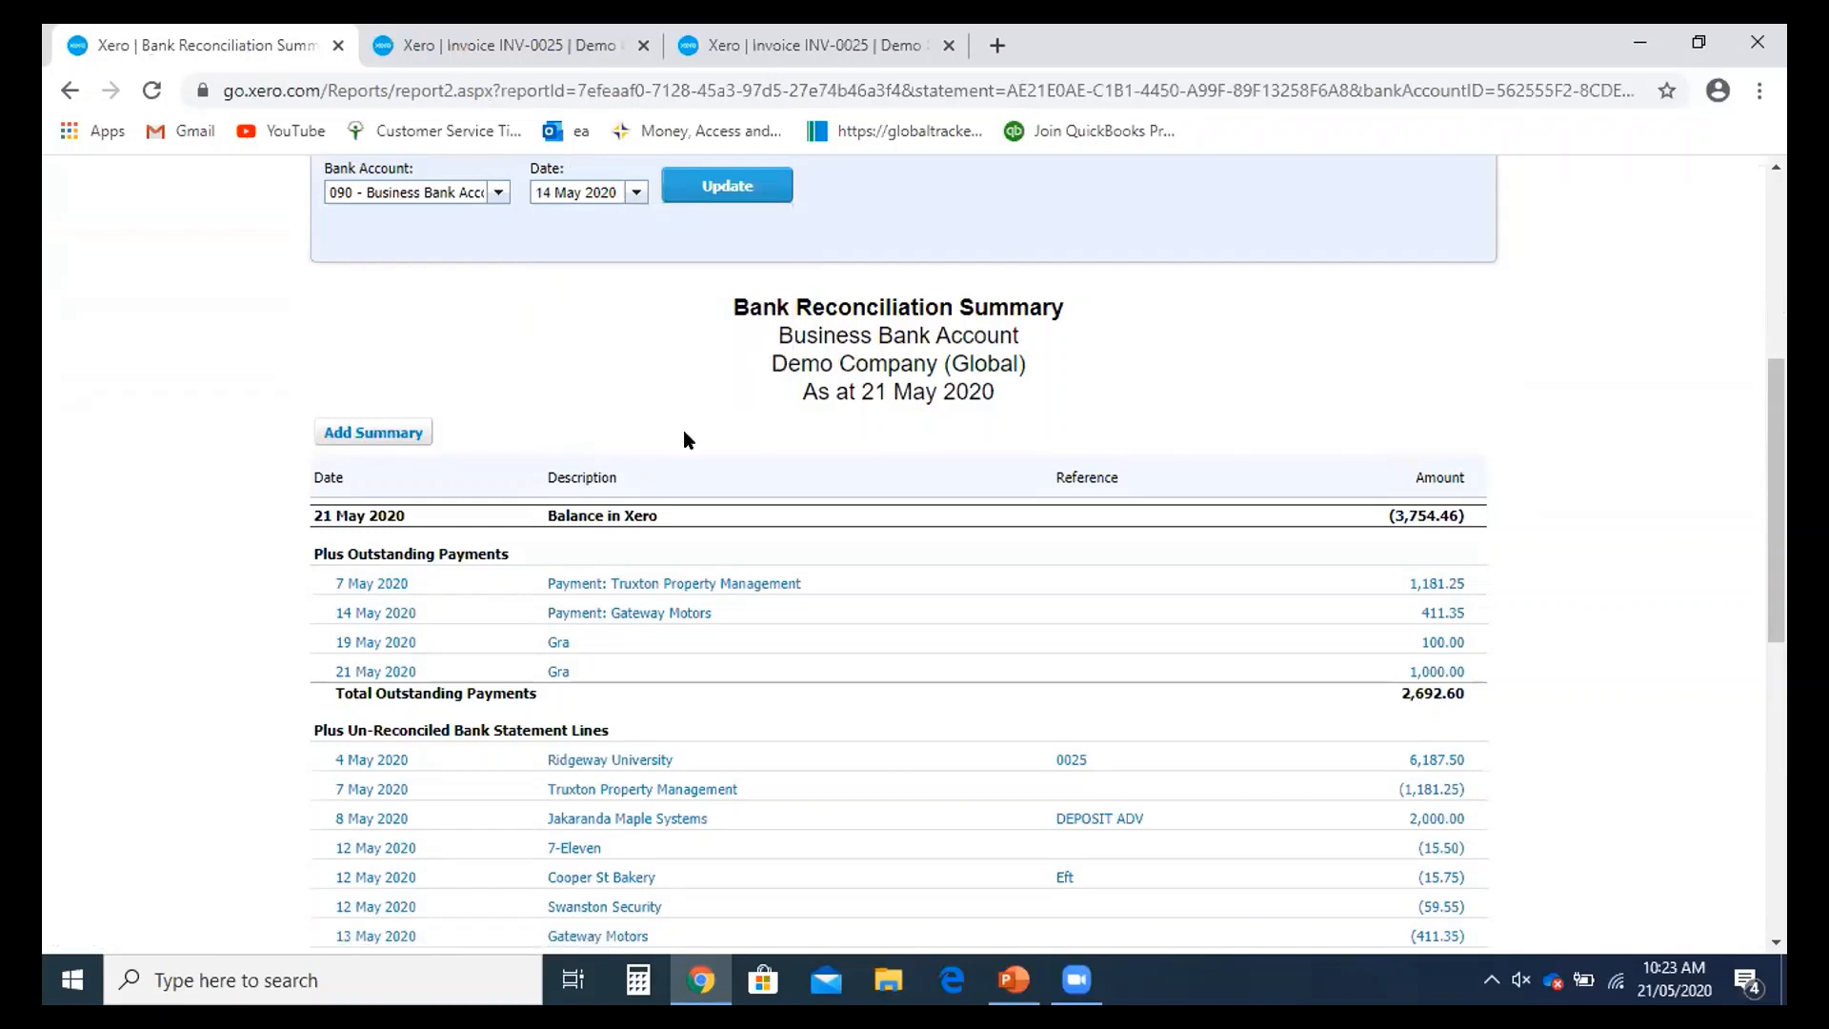
pyautogui.click(635, 194)
pyautogui.click(695, 365)
pyautogui.click(752, 195)
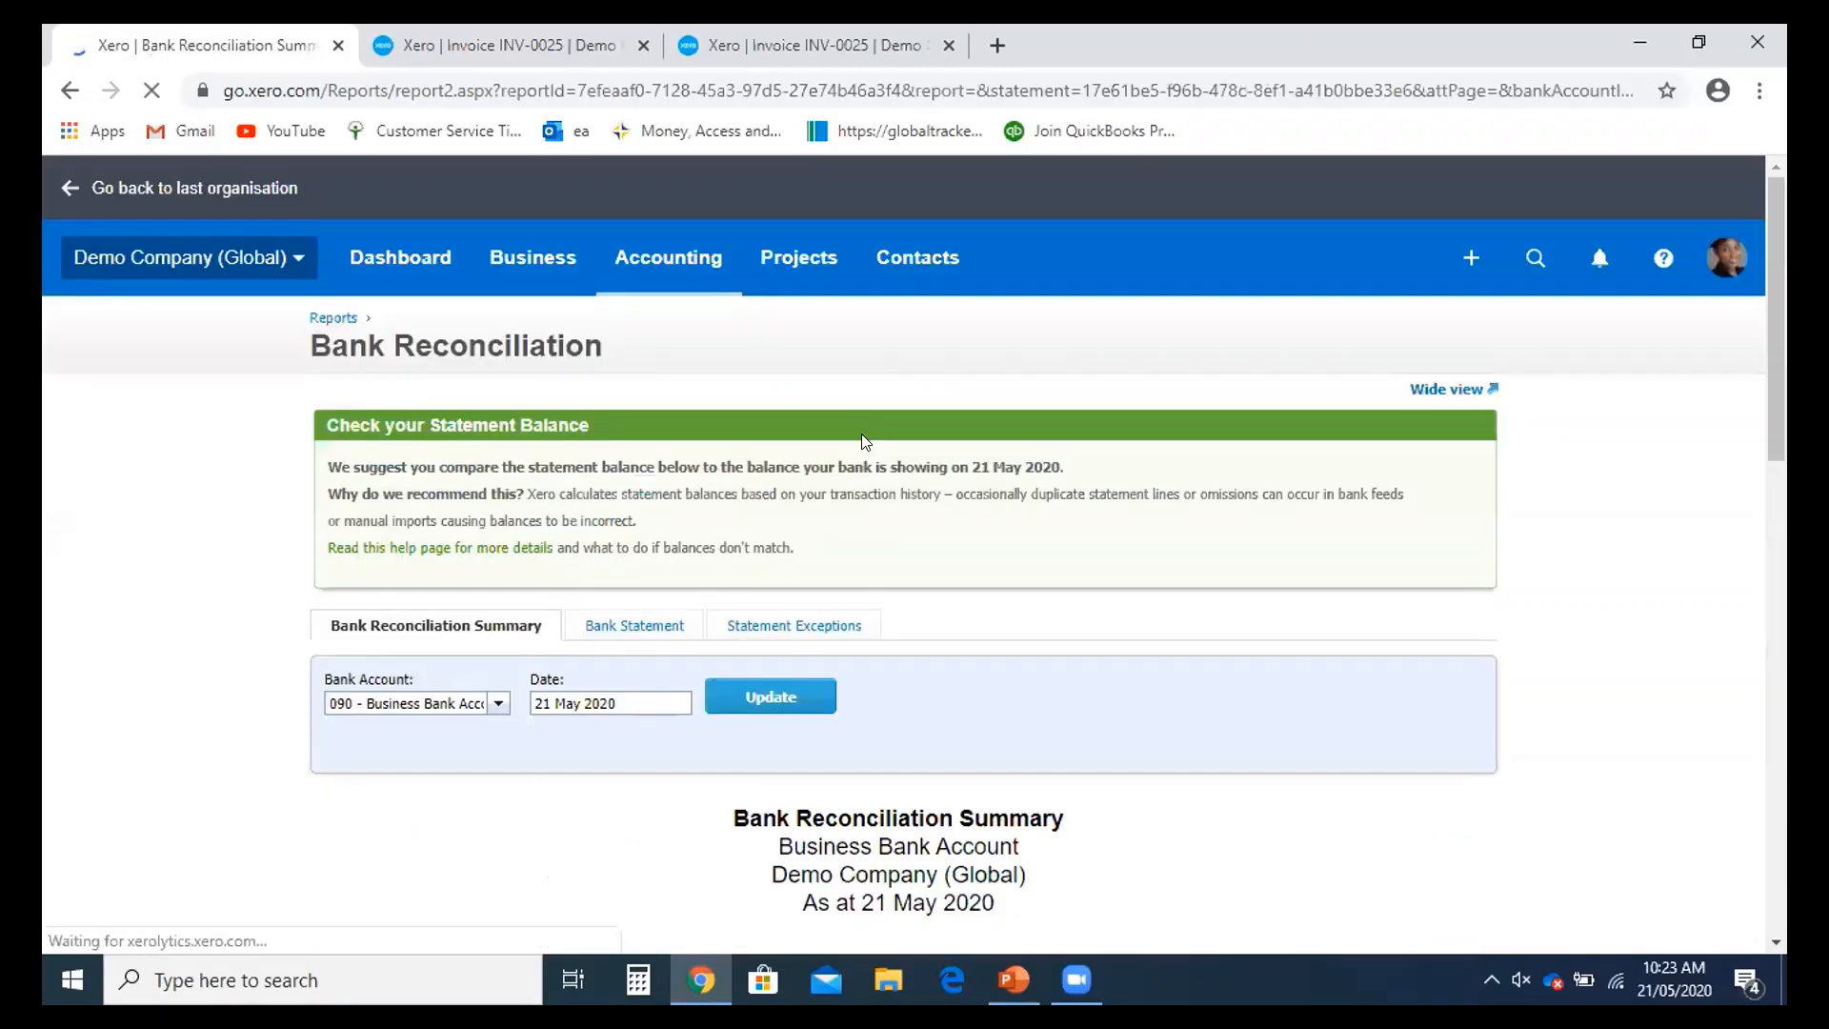
# - Review the Business Bank Account reconciliation summary as at 21 May 2020, then bring up the Contacts menu
pyautogui.scroll(-1, 926, 464)
pyautogui.scroll(-4, 1086, 562)
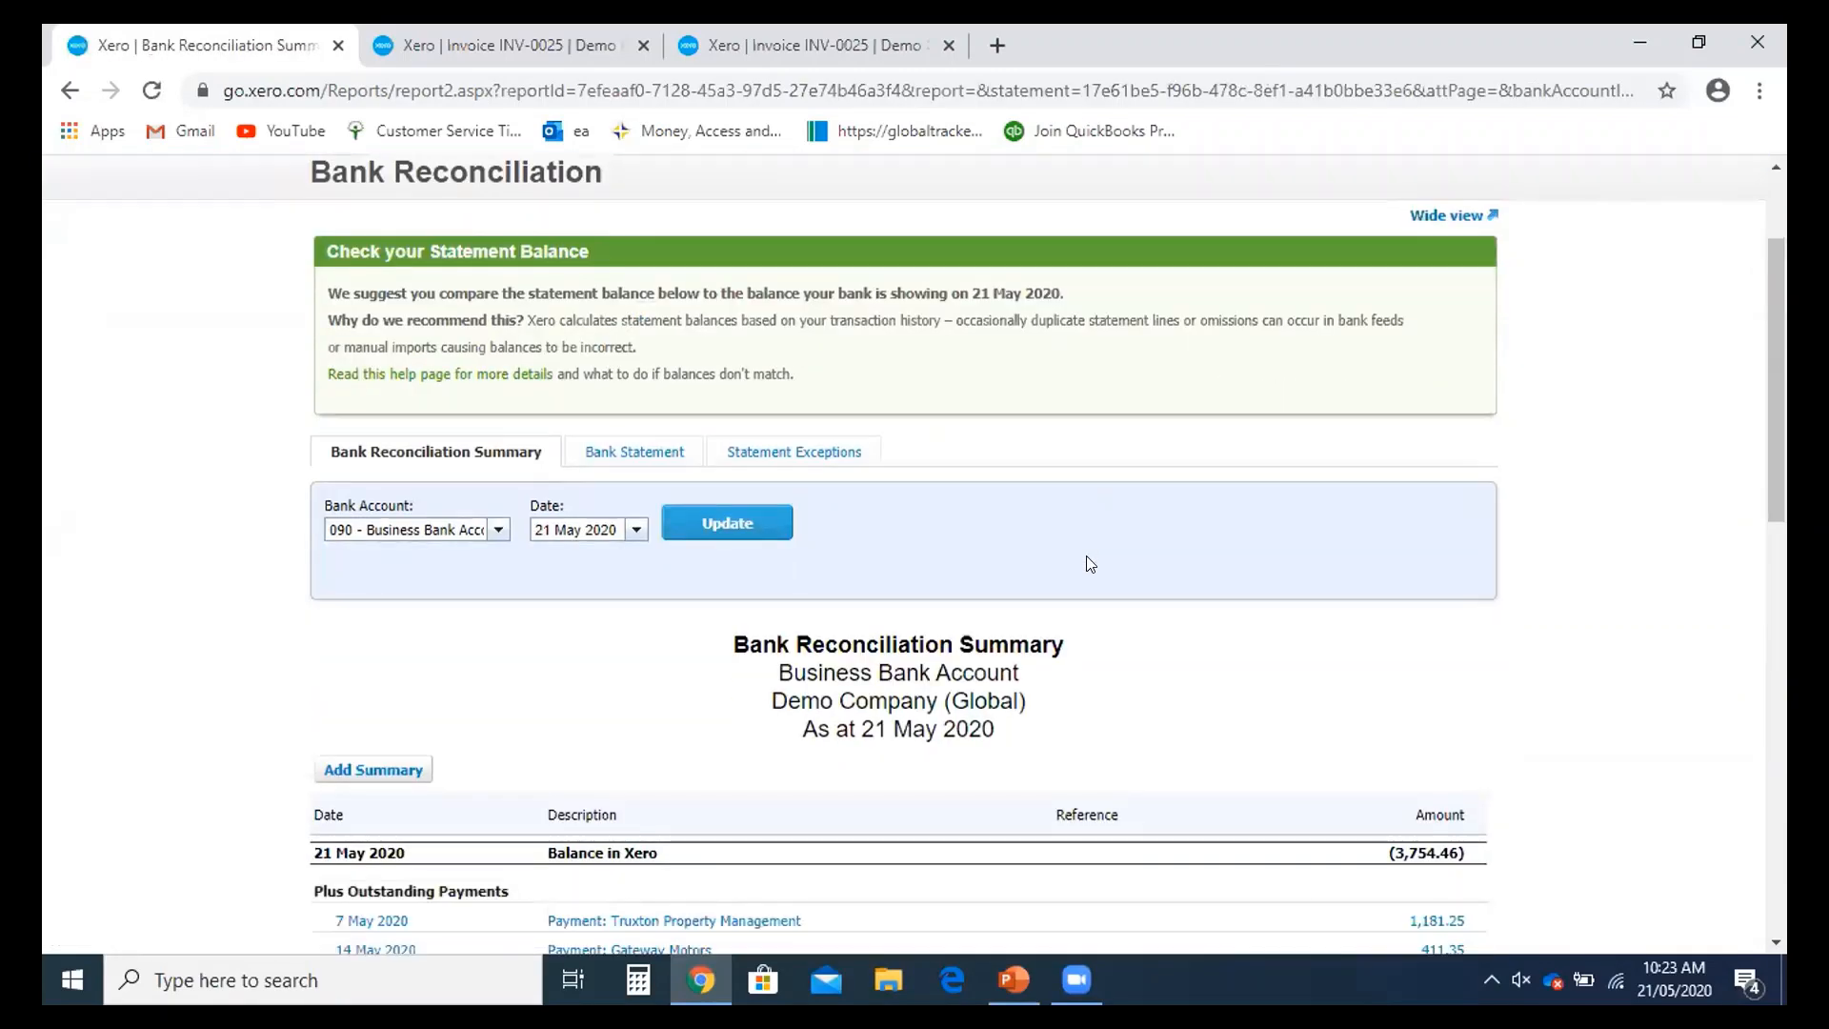
pyautogui.scroll(-3, 1156, 617)
pyautogui.scroll(1, 1434, 535)
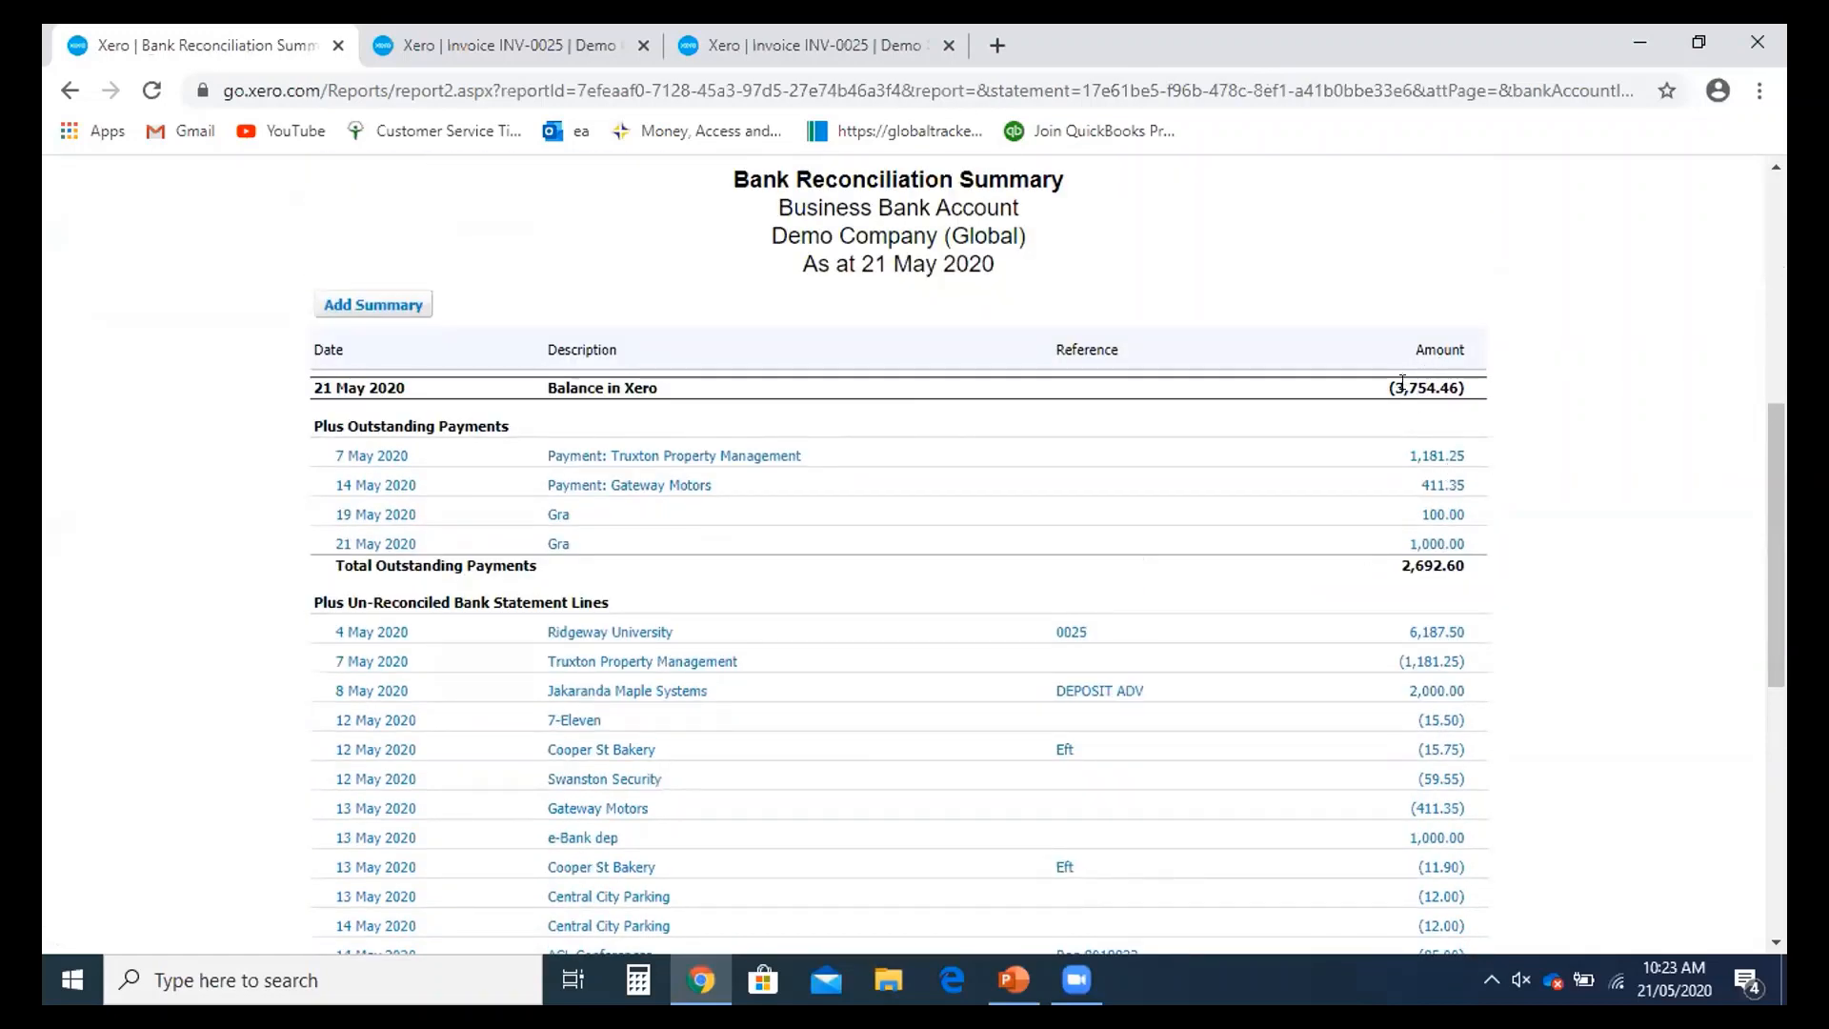
pyautogui.scroll(-3, 1402, 381)
pyautogui.scroll(2, 1400, 368)
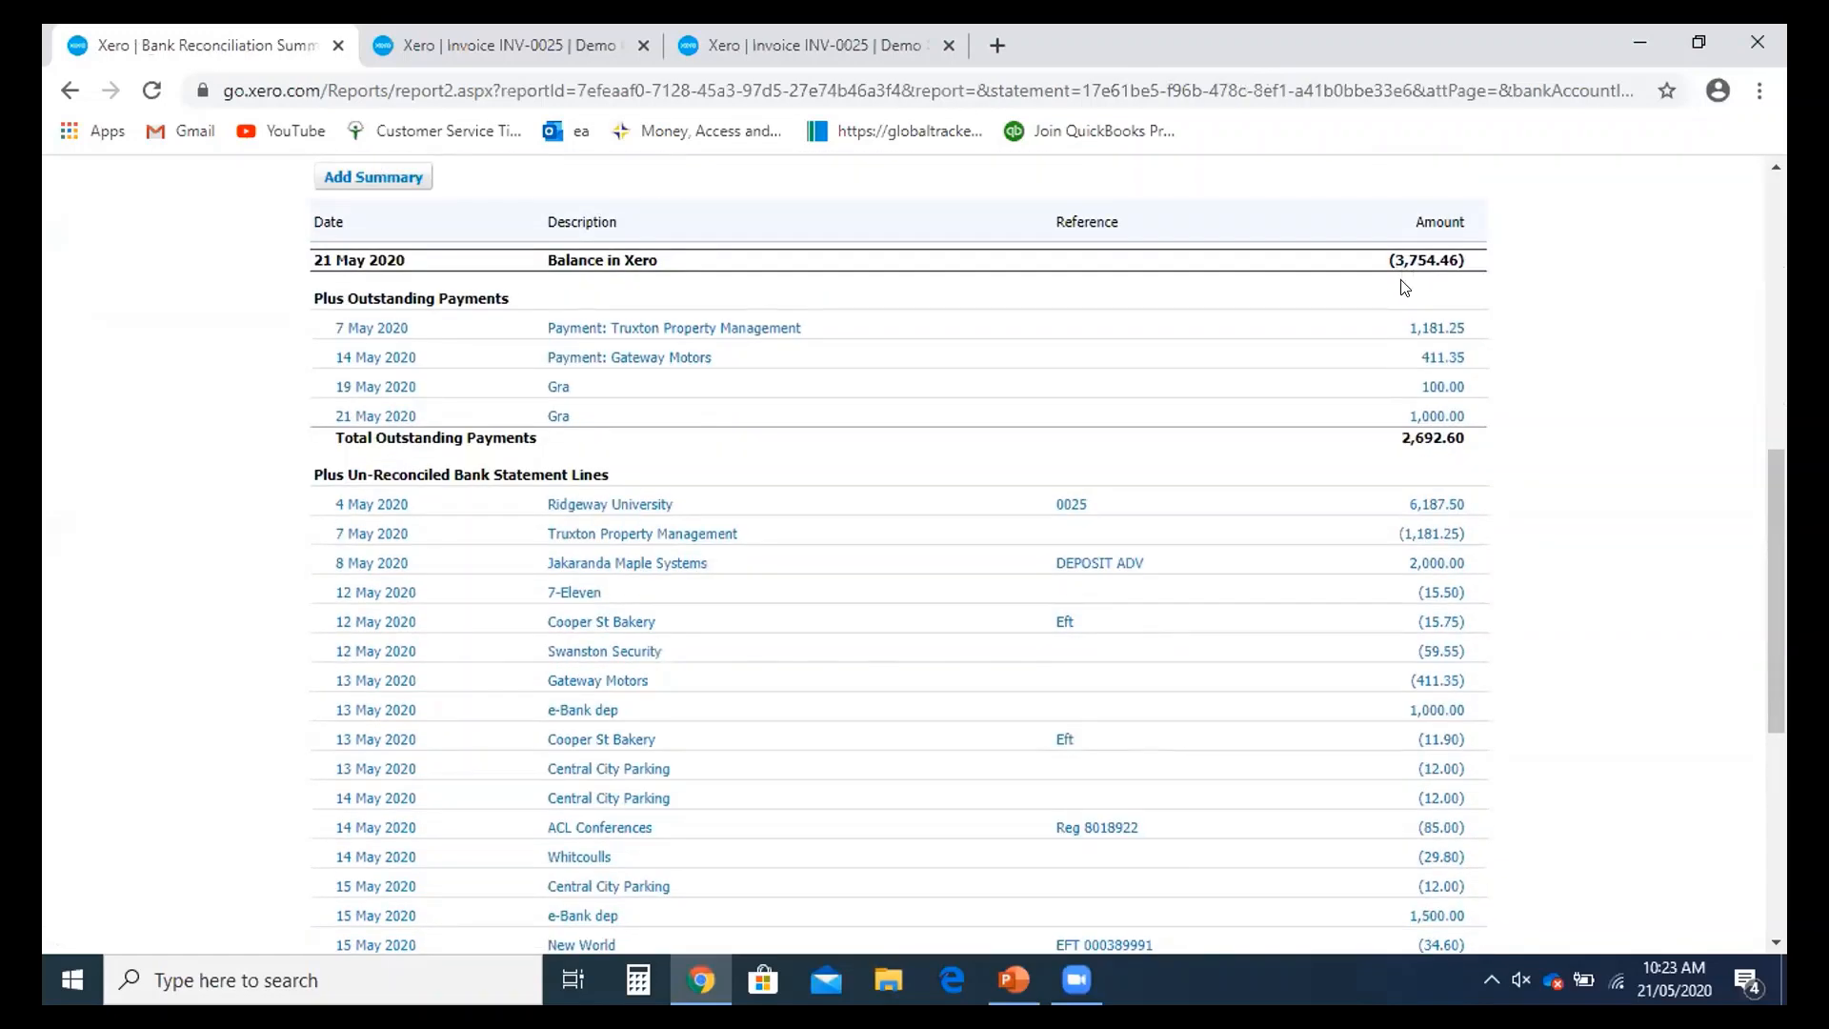
pyautogui.scroll(-1, 1429, 298)
pyautogui.scroll(-4, 1429, 362)
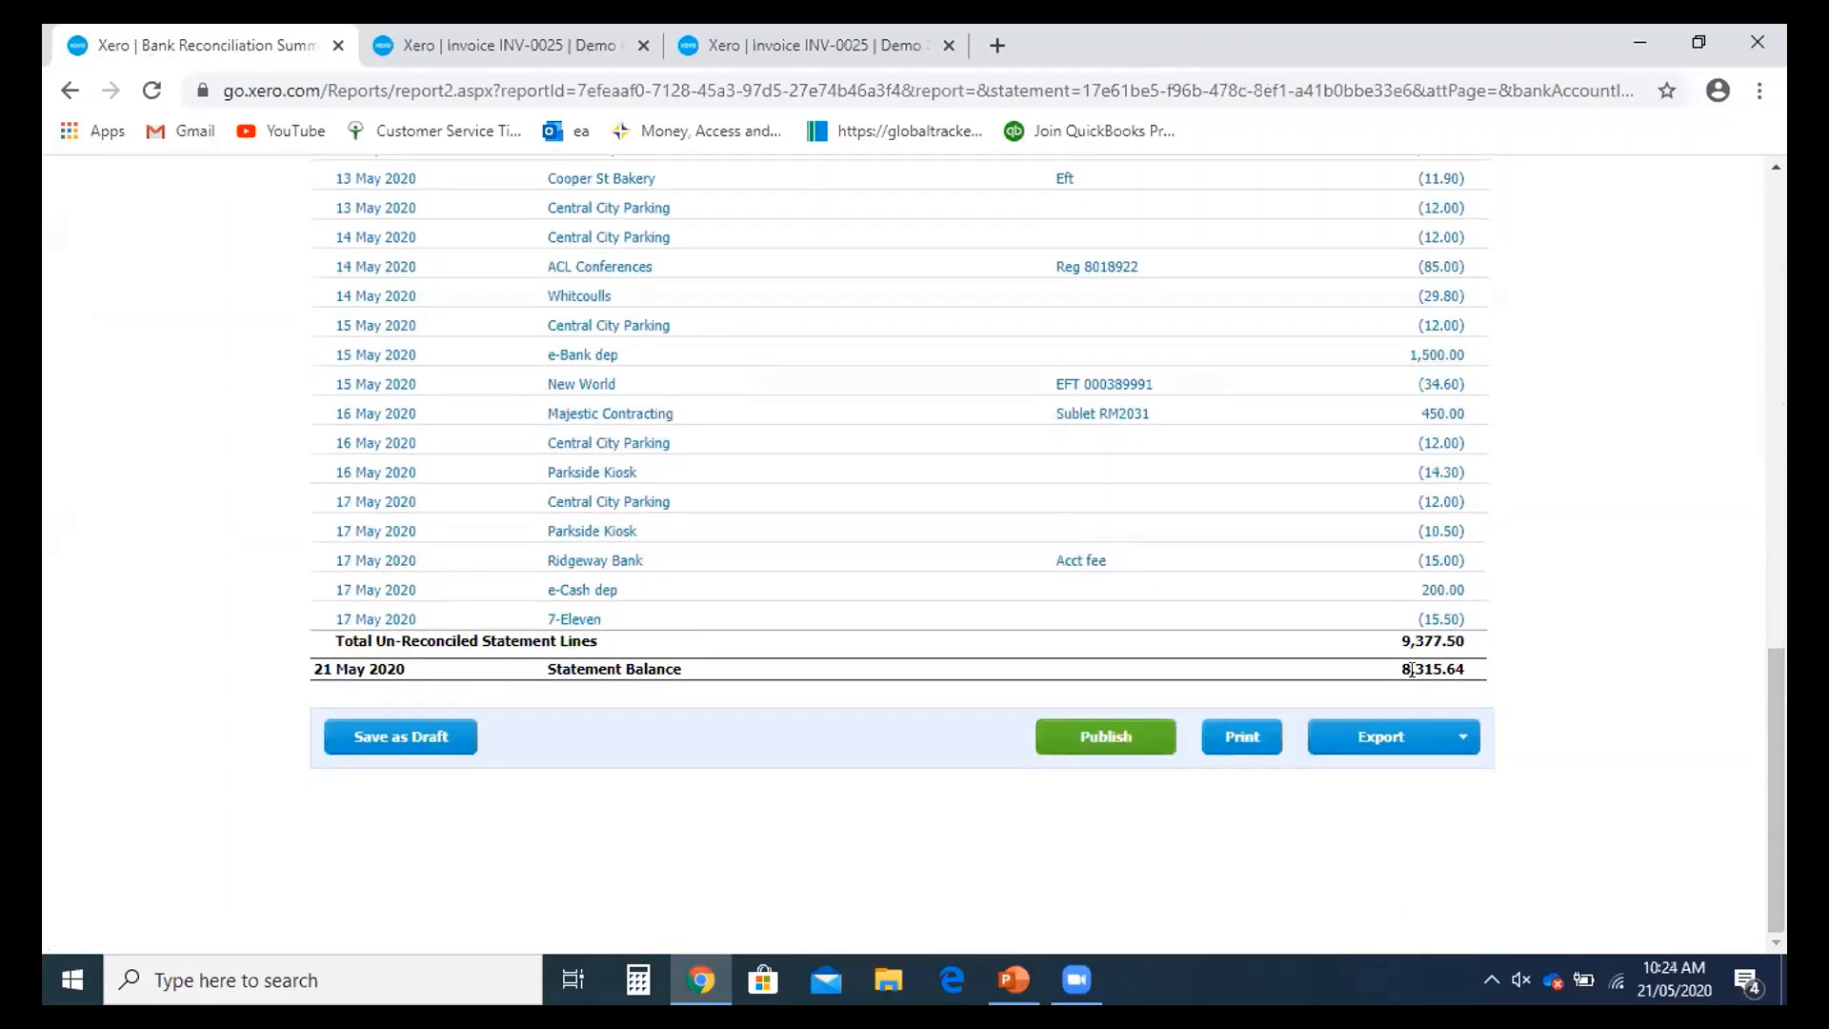
pyautogui.scroll(5, 1387, 700)
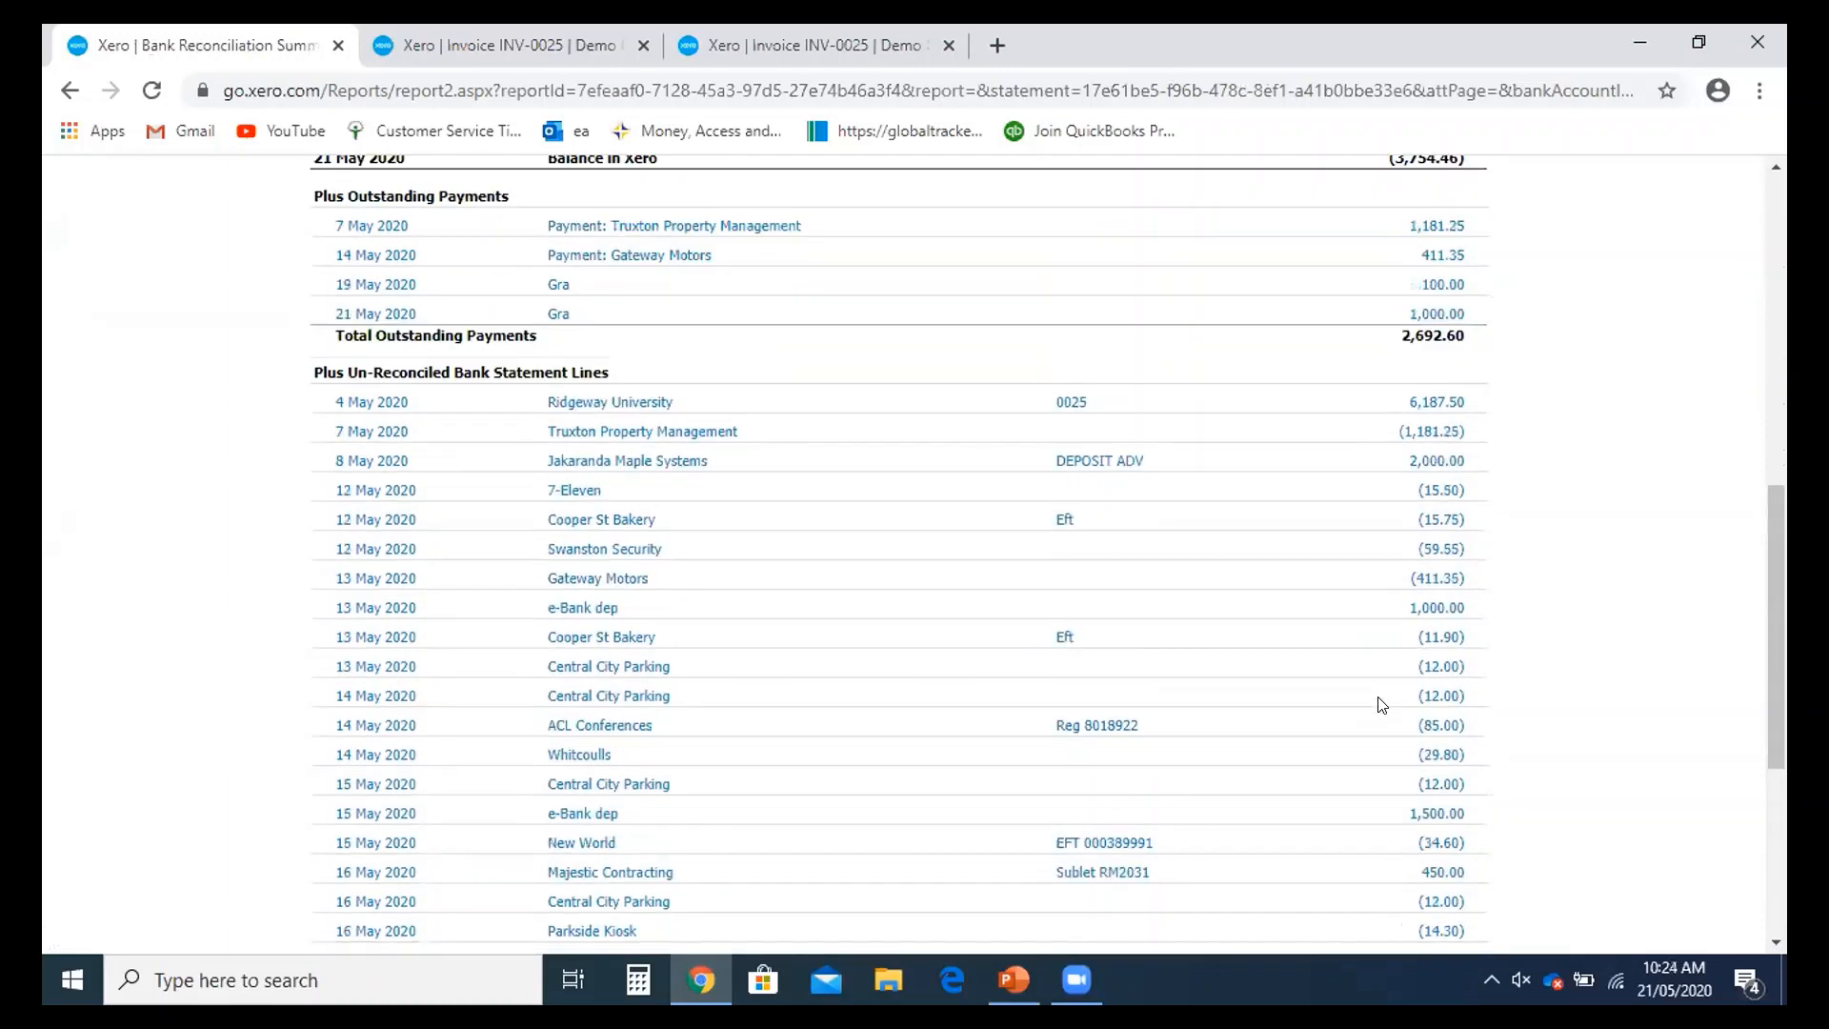
pyautogui.scroll(3, 1382, 705)
pyautogui.scroll(-1, 1159, 591)
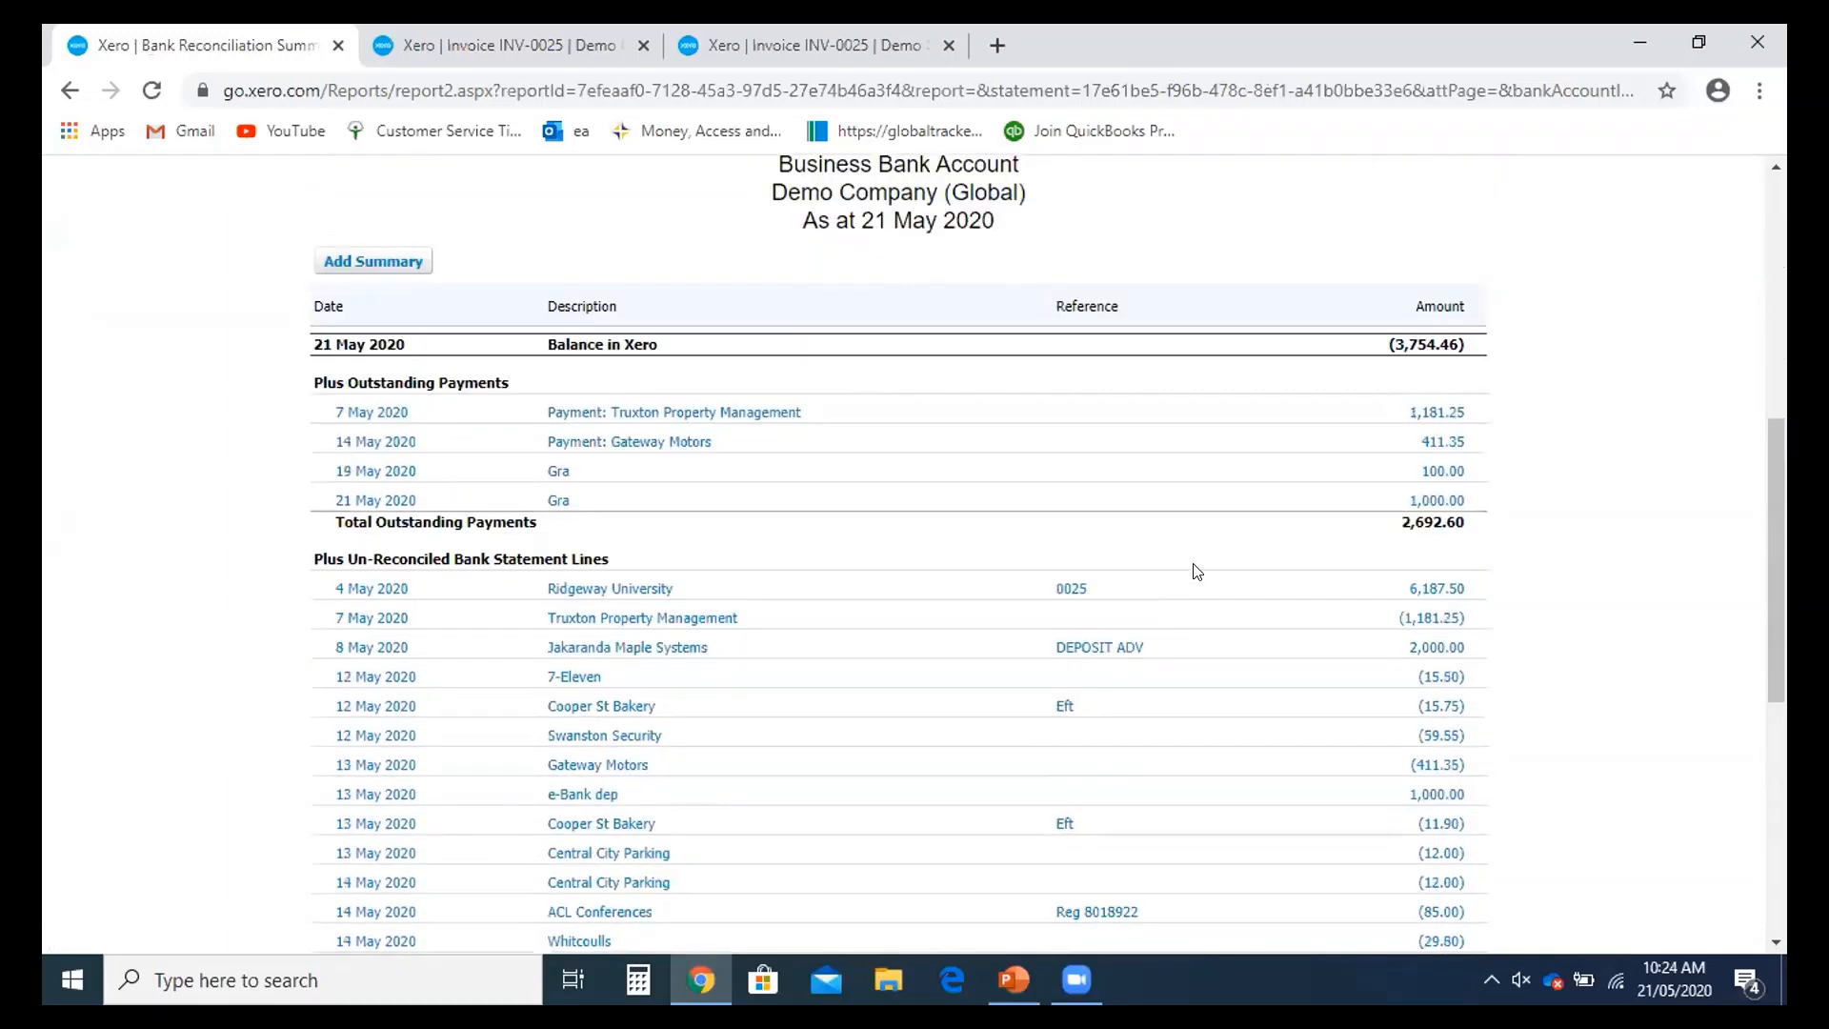
pyautogui.scroll(-7, 1198, 571)
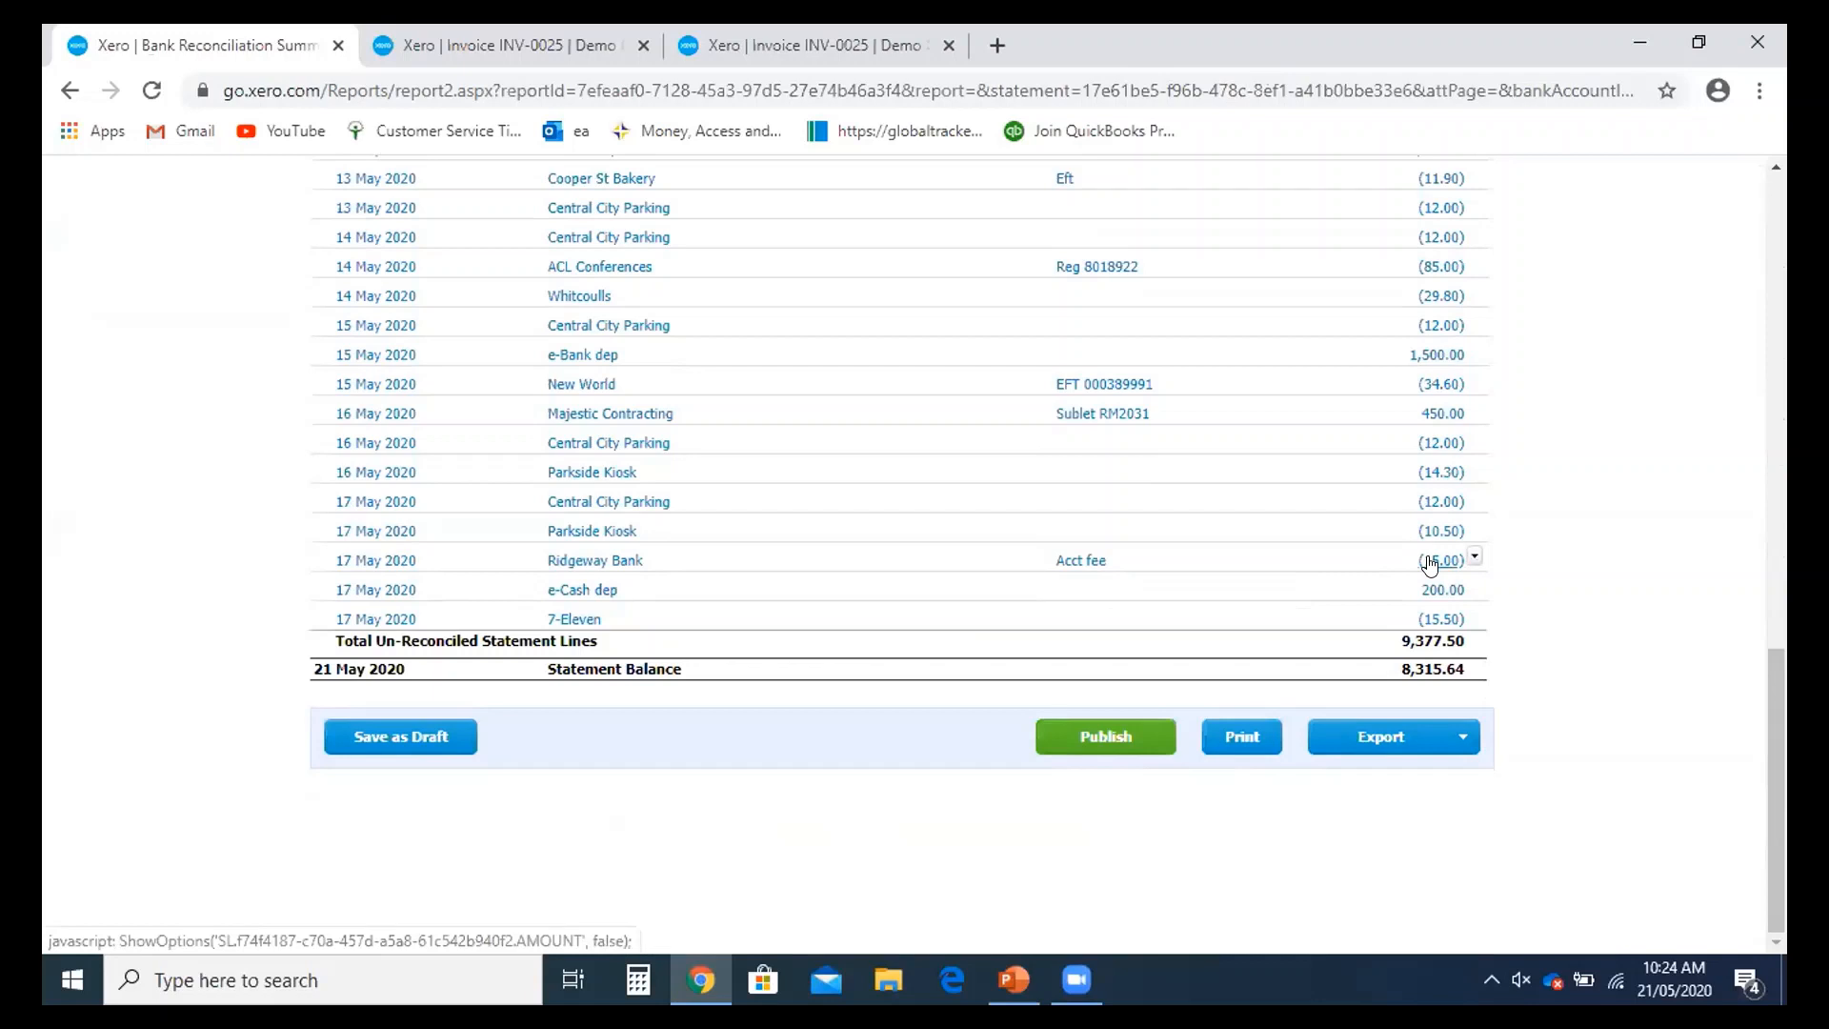
pyautogui.scroll(1, 1430, 565)
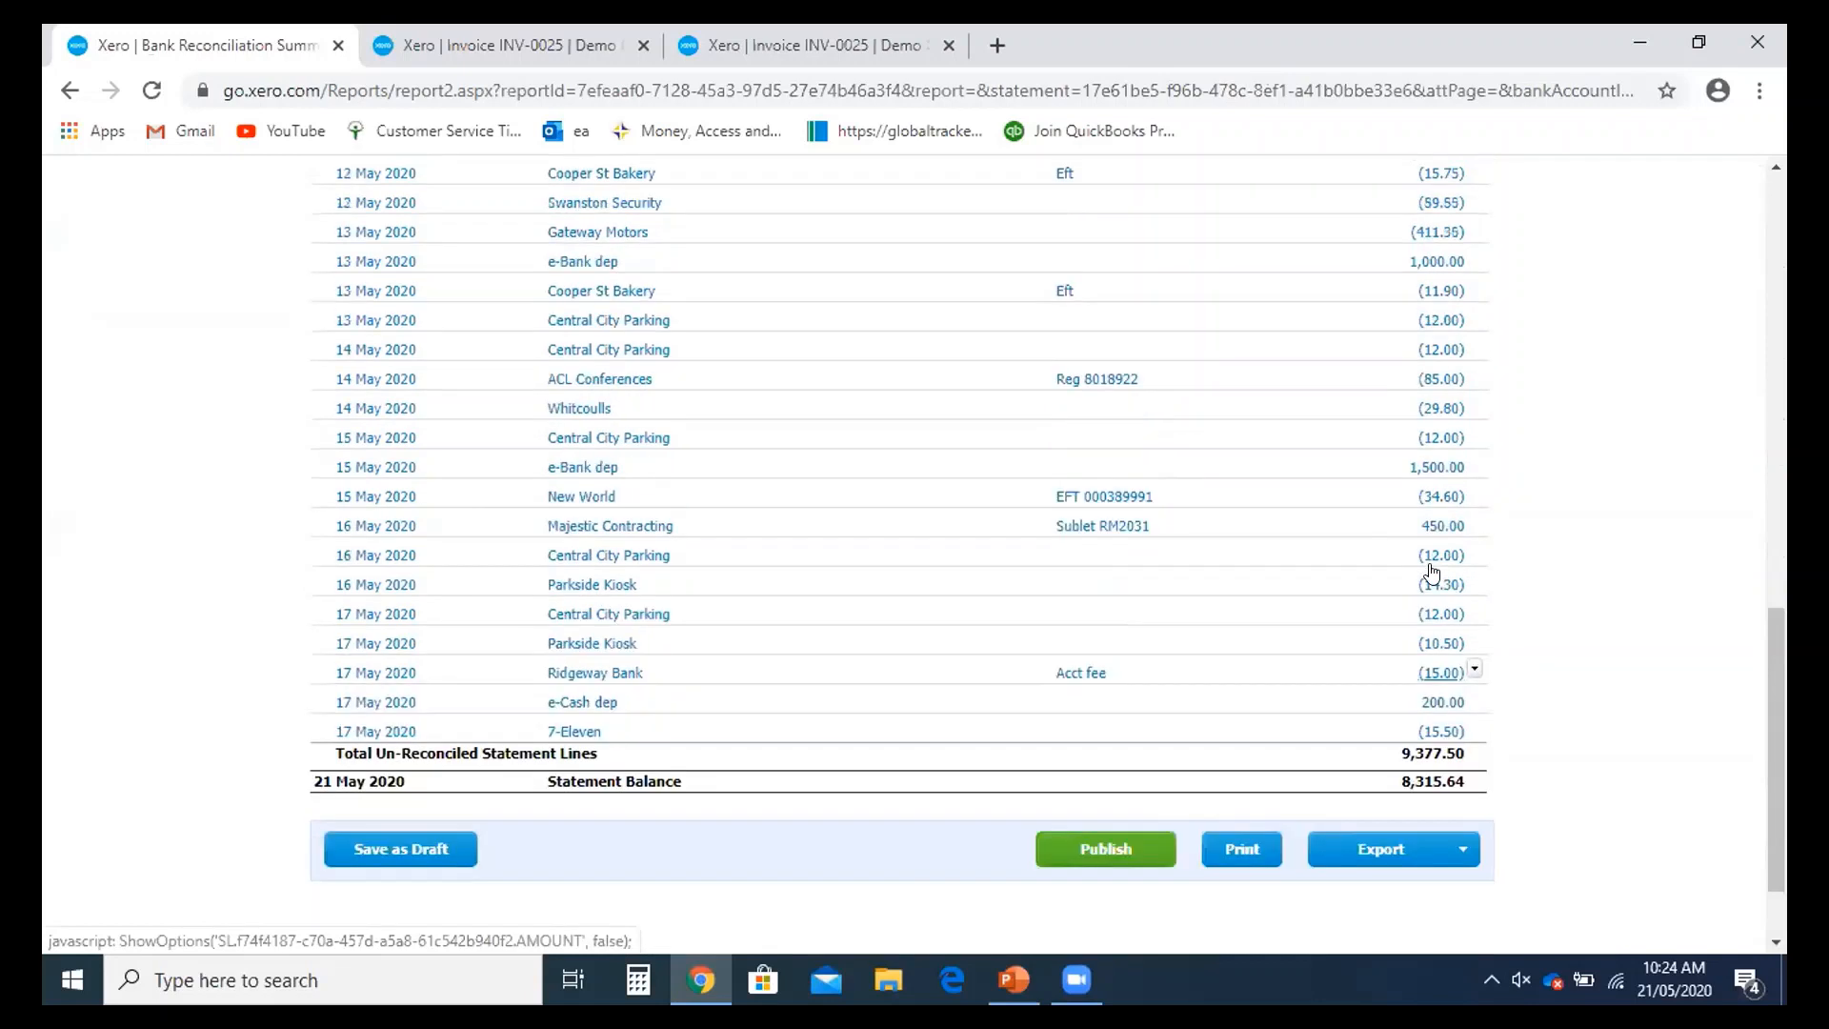
pyautogui.scroll(5, 1432, 575)
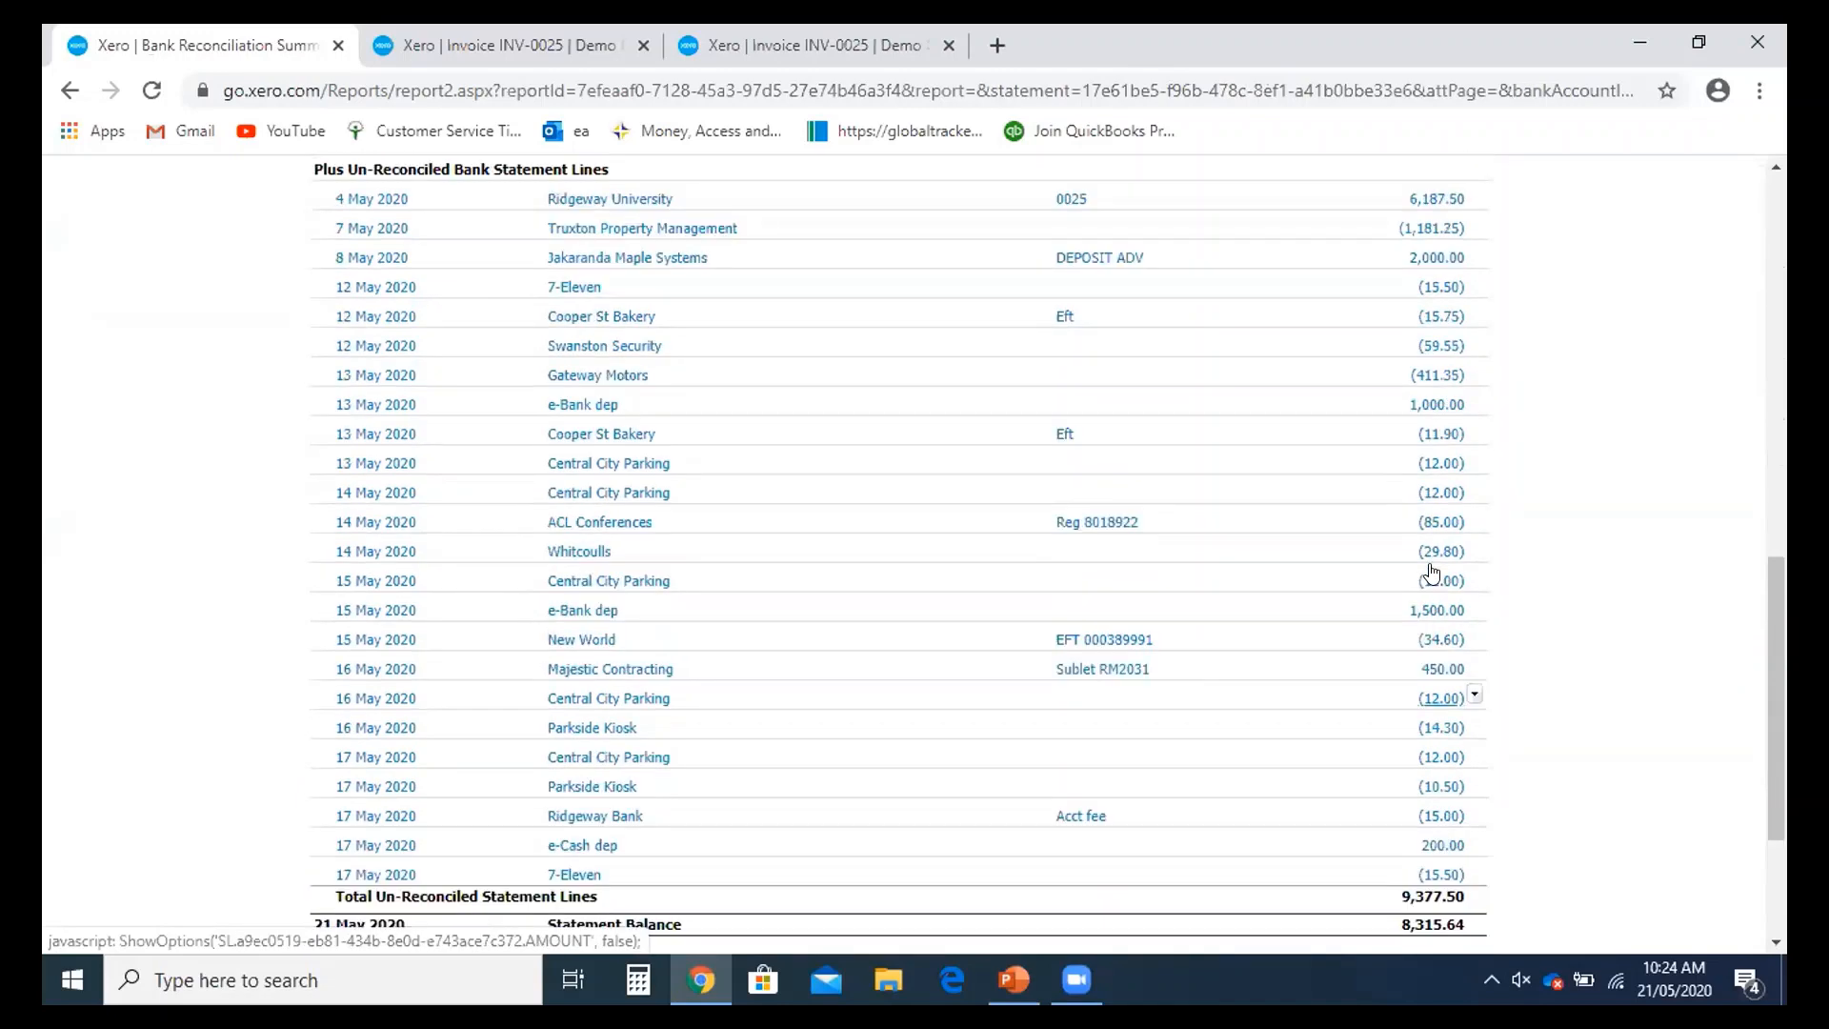
pyautogui.scroll(2, 1426, 586)
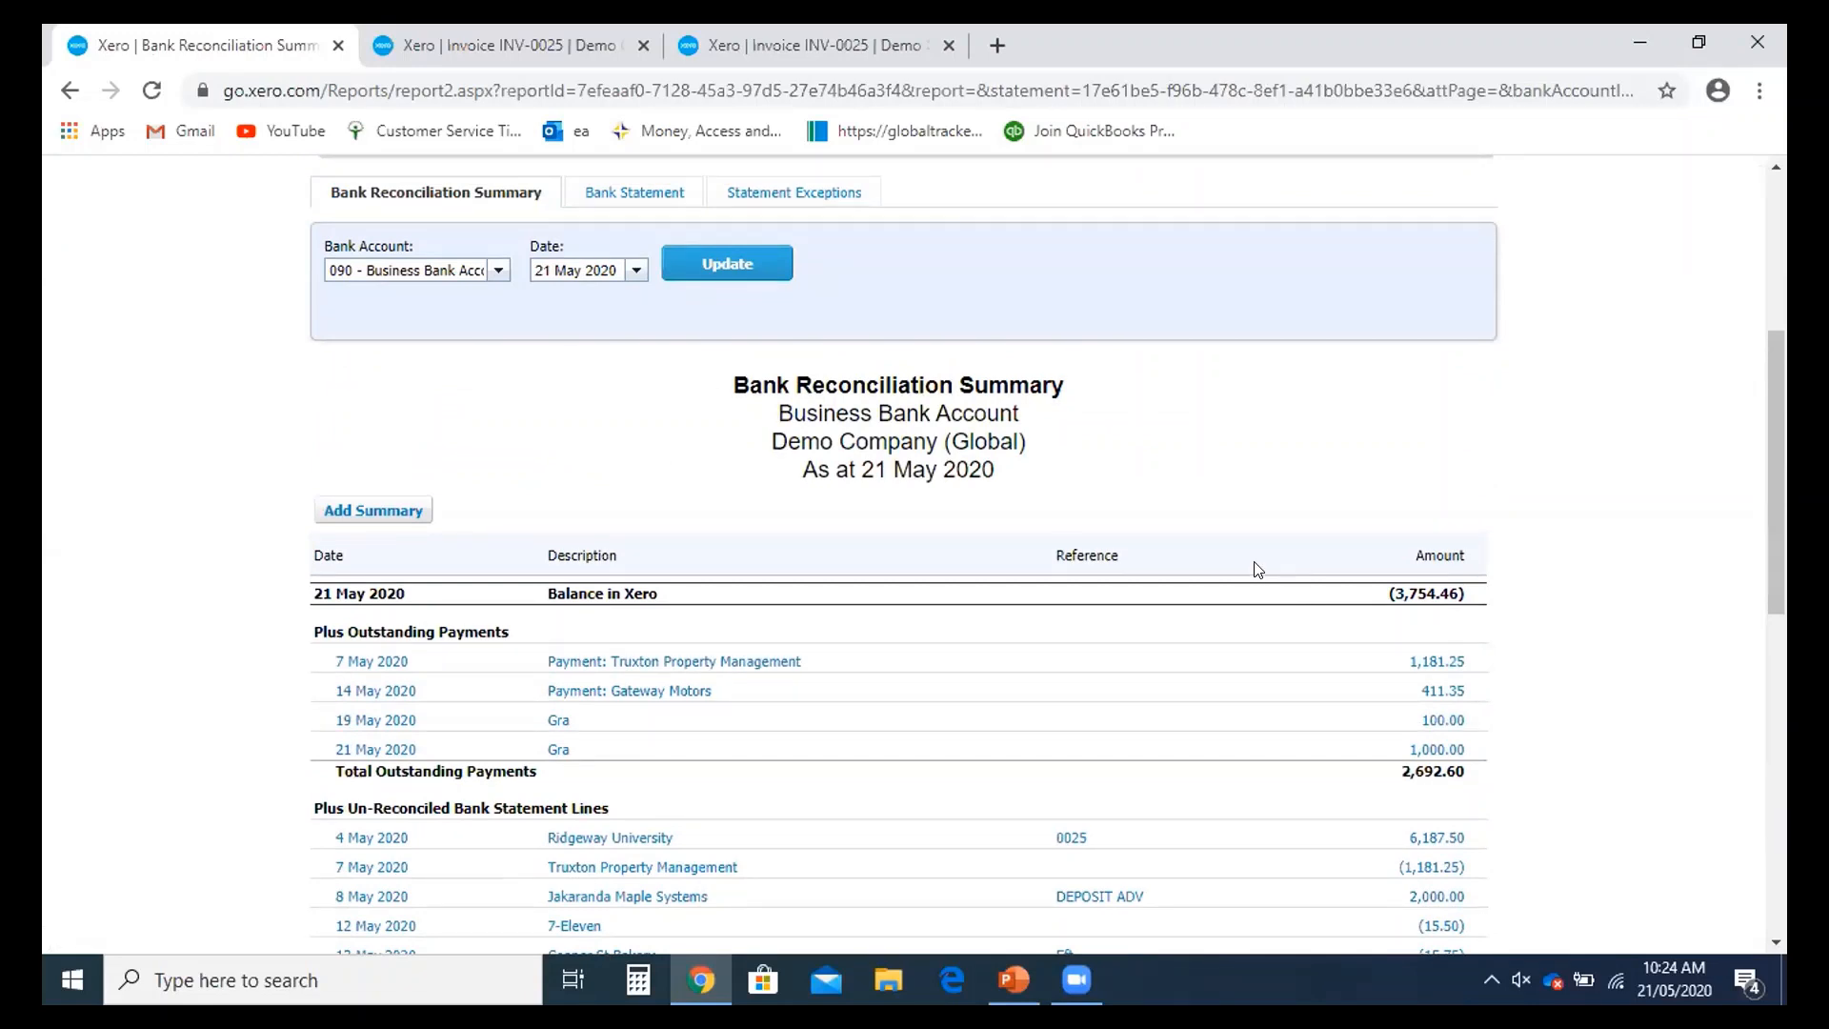
pyautogui.scroll(1, 1274, 589)
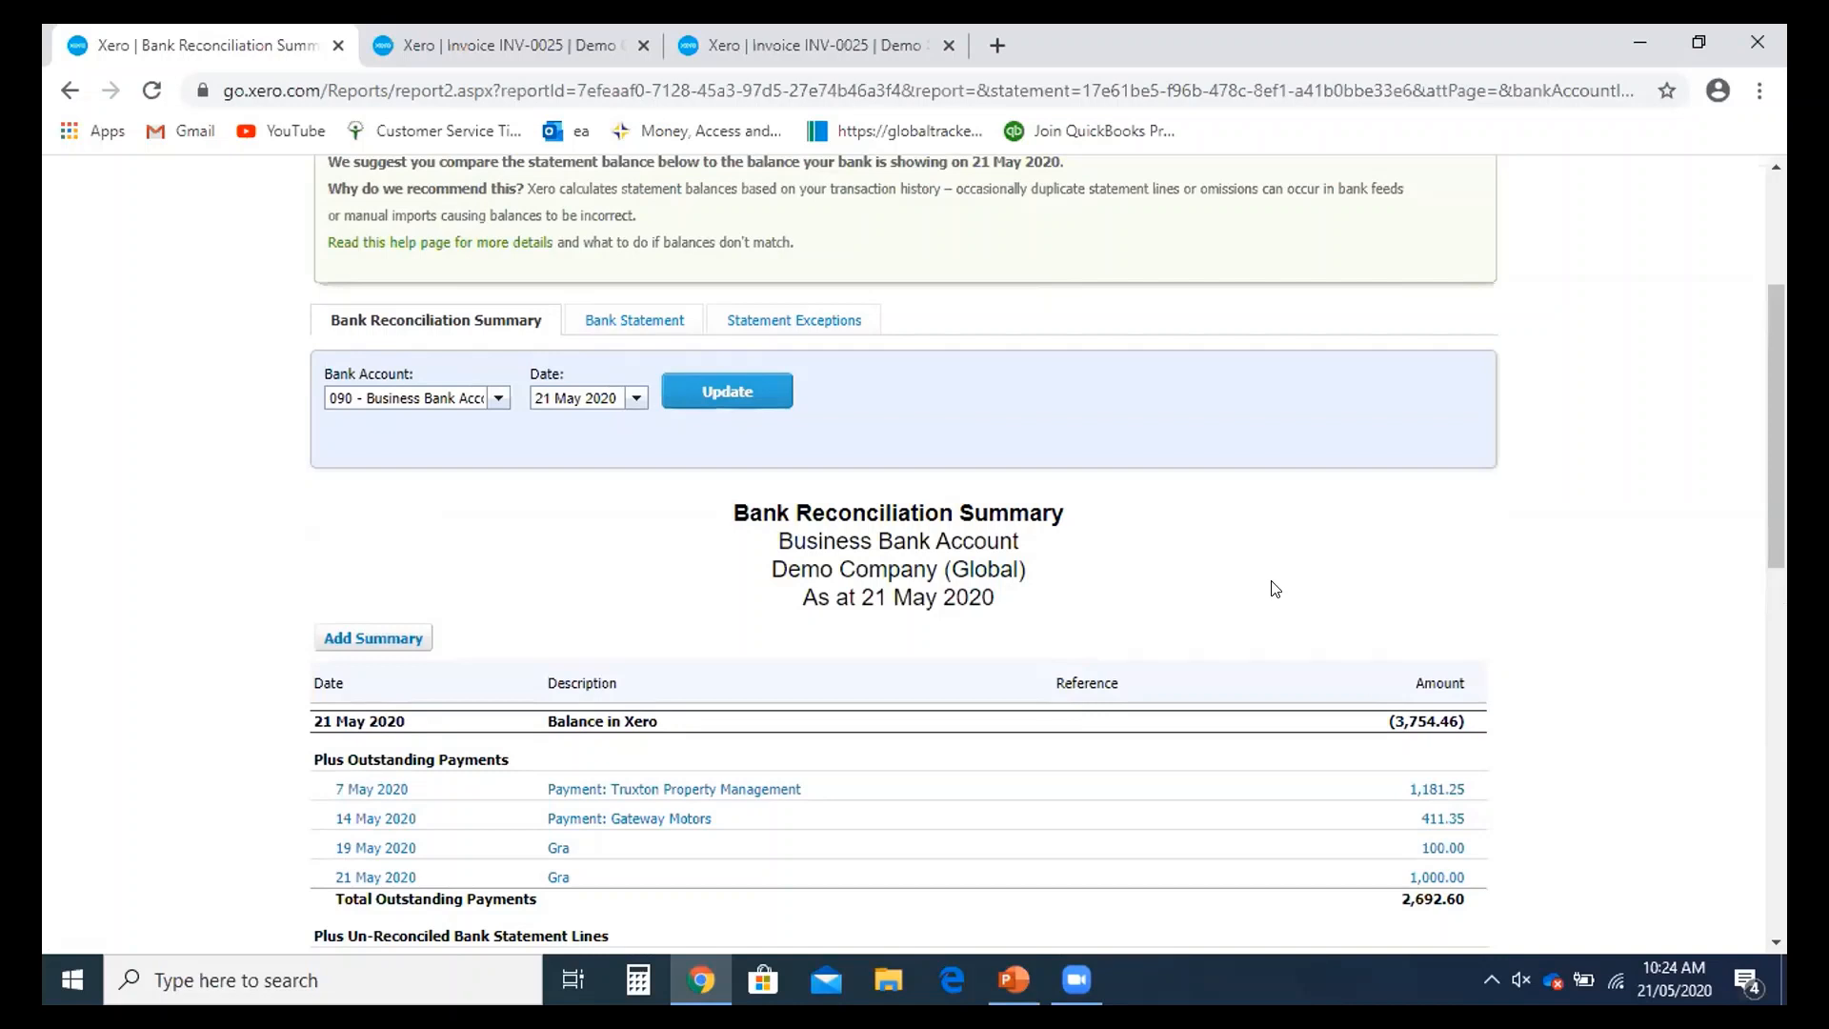
pyautogui.scroll(-1, 1271, 587)
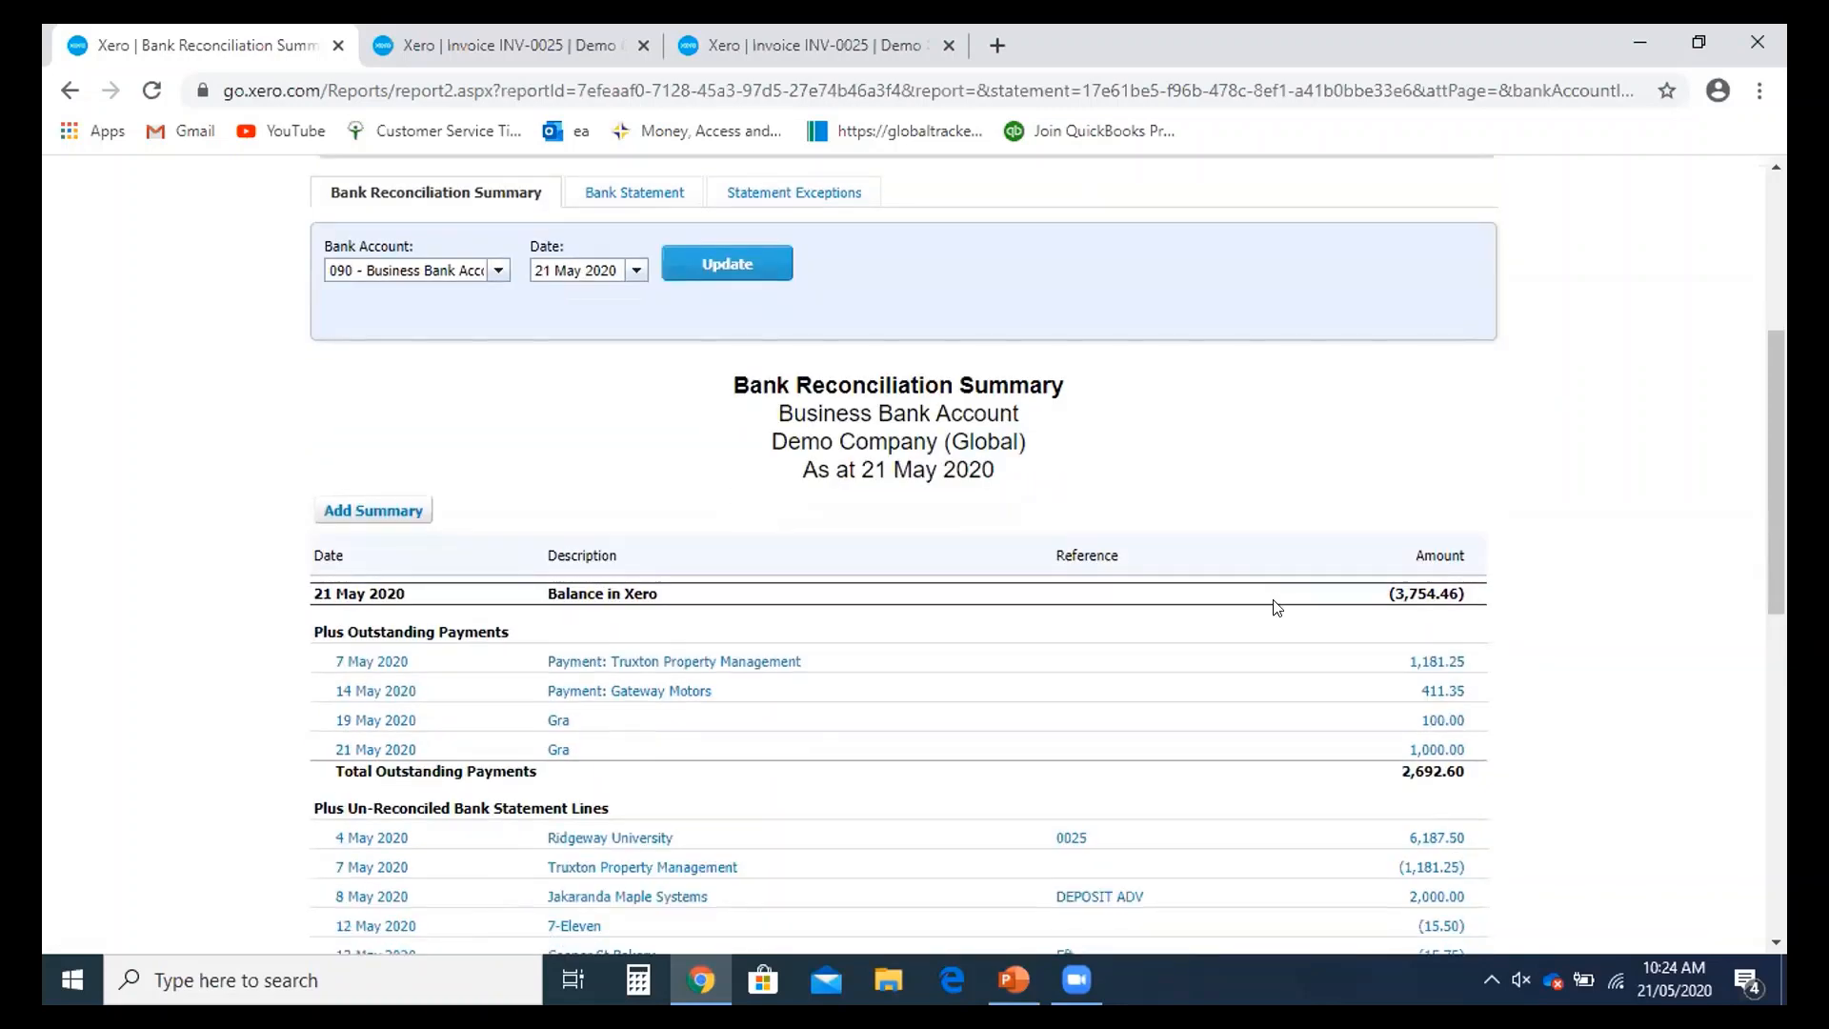
pyautogui.scroll(1, 1274, 604)
pyautogui.scroll(2, 630, 404)
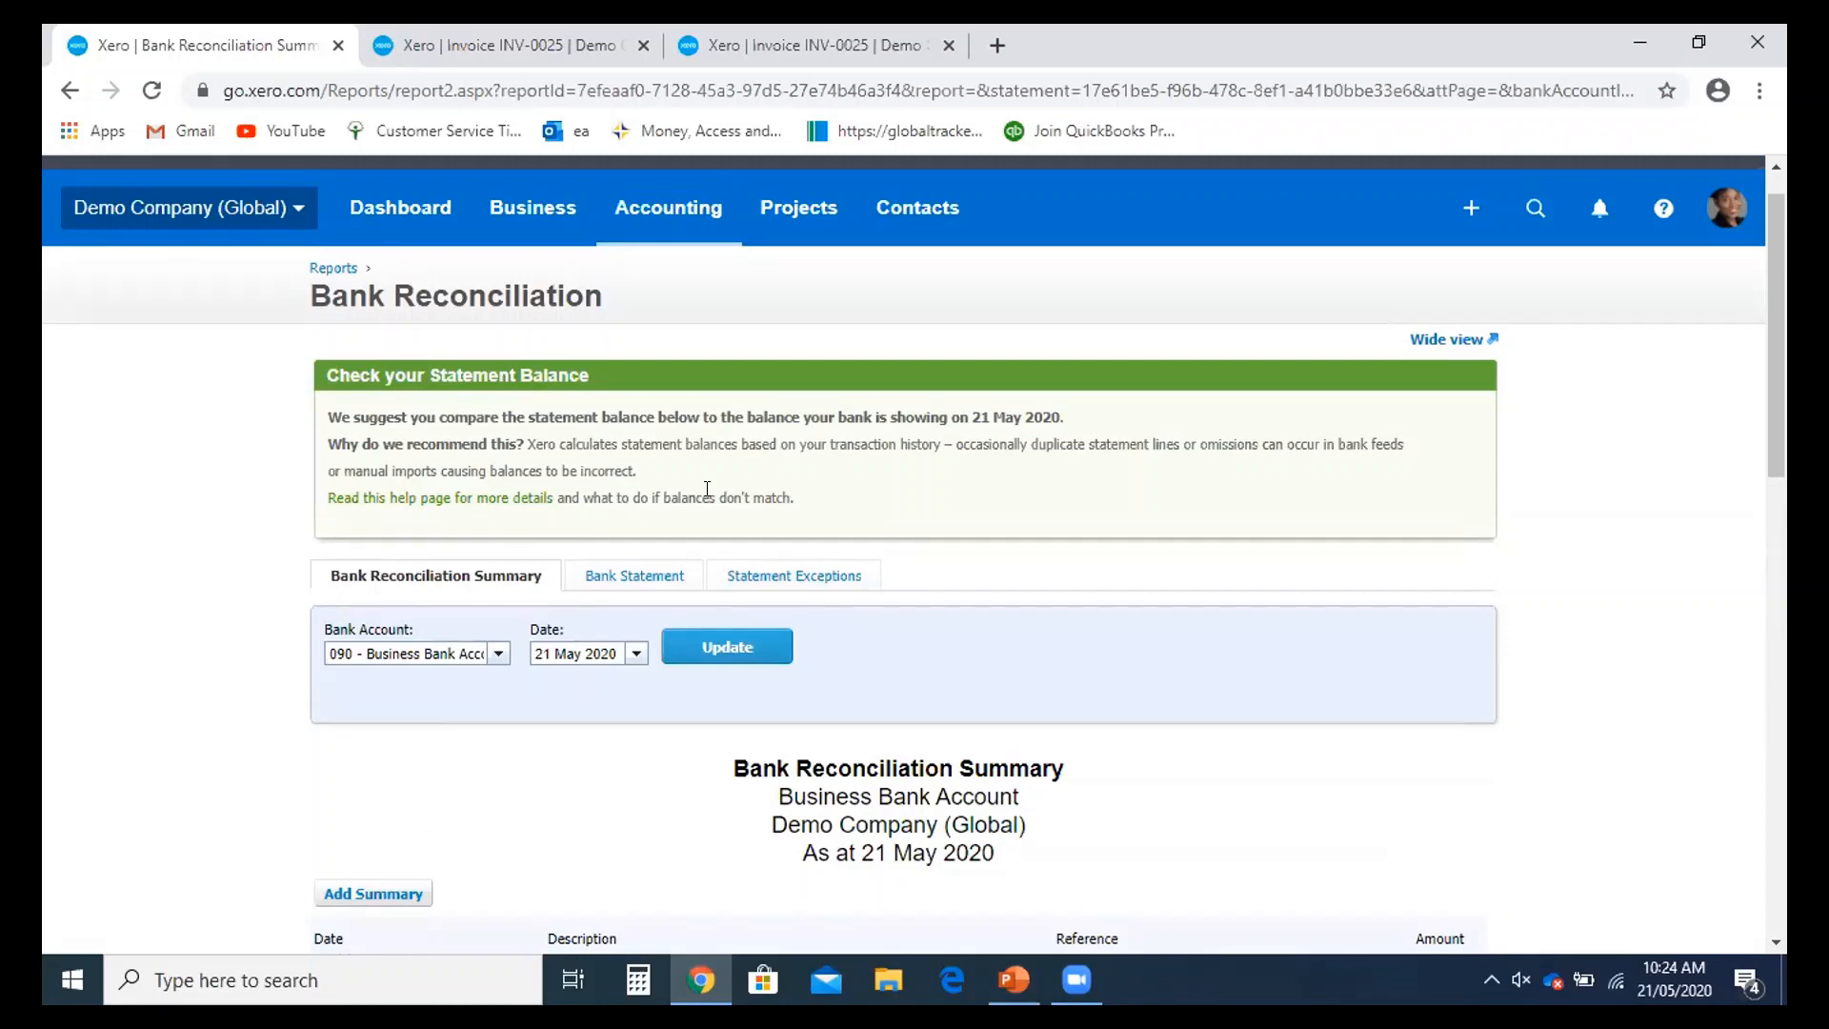
pyautogui.scroll(1, 724, 495)
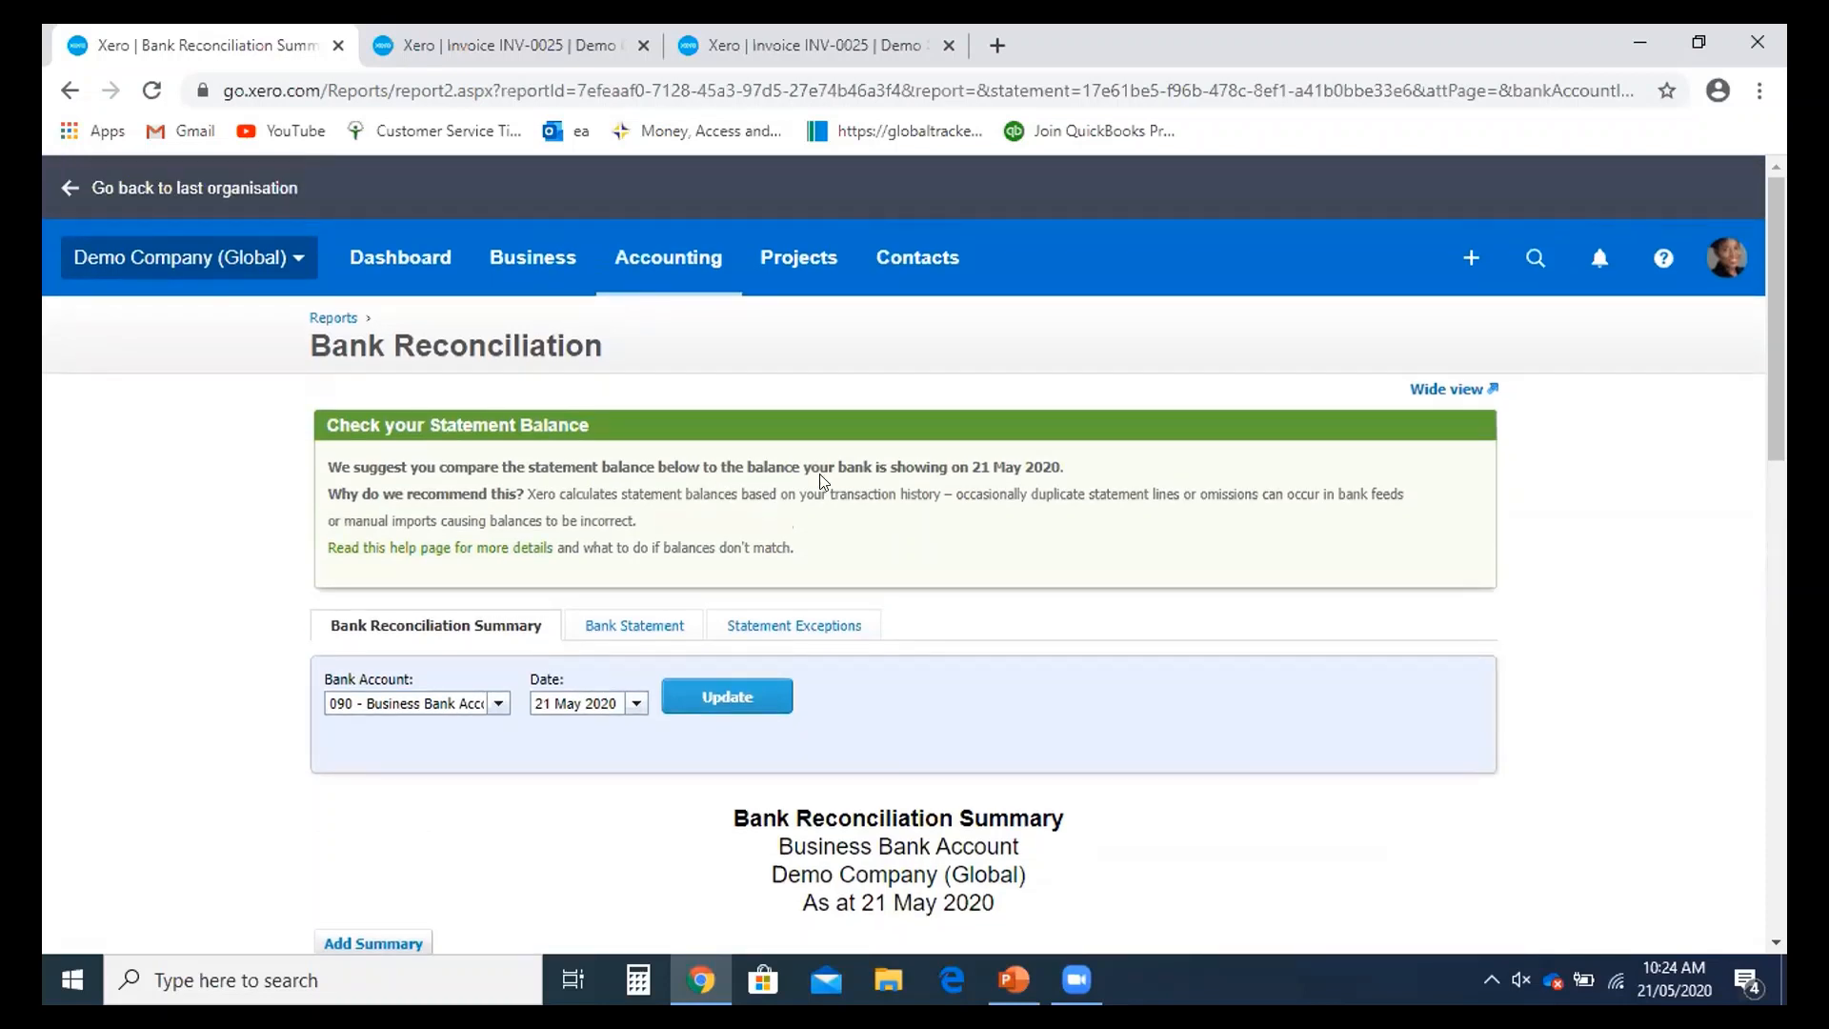
pyautogui.click(891, 275)
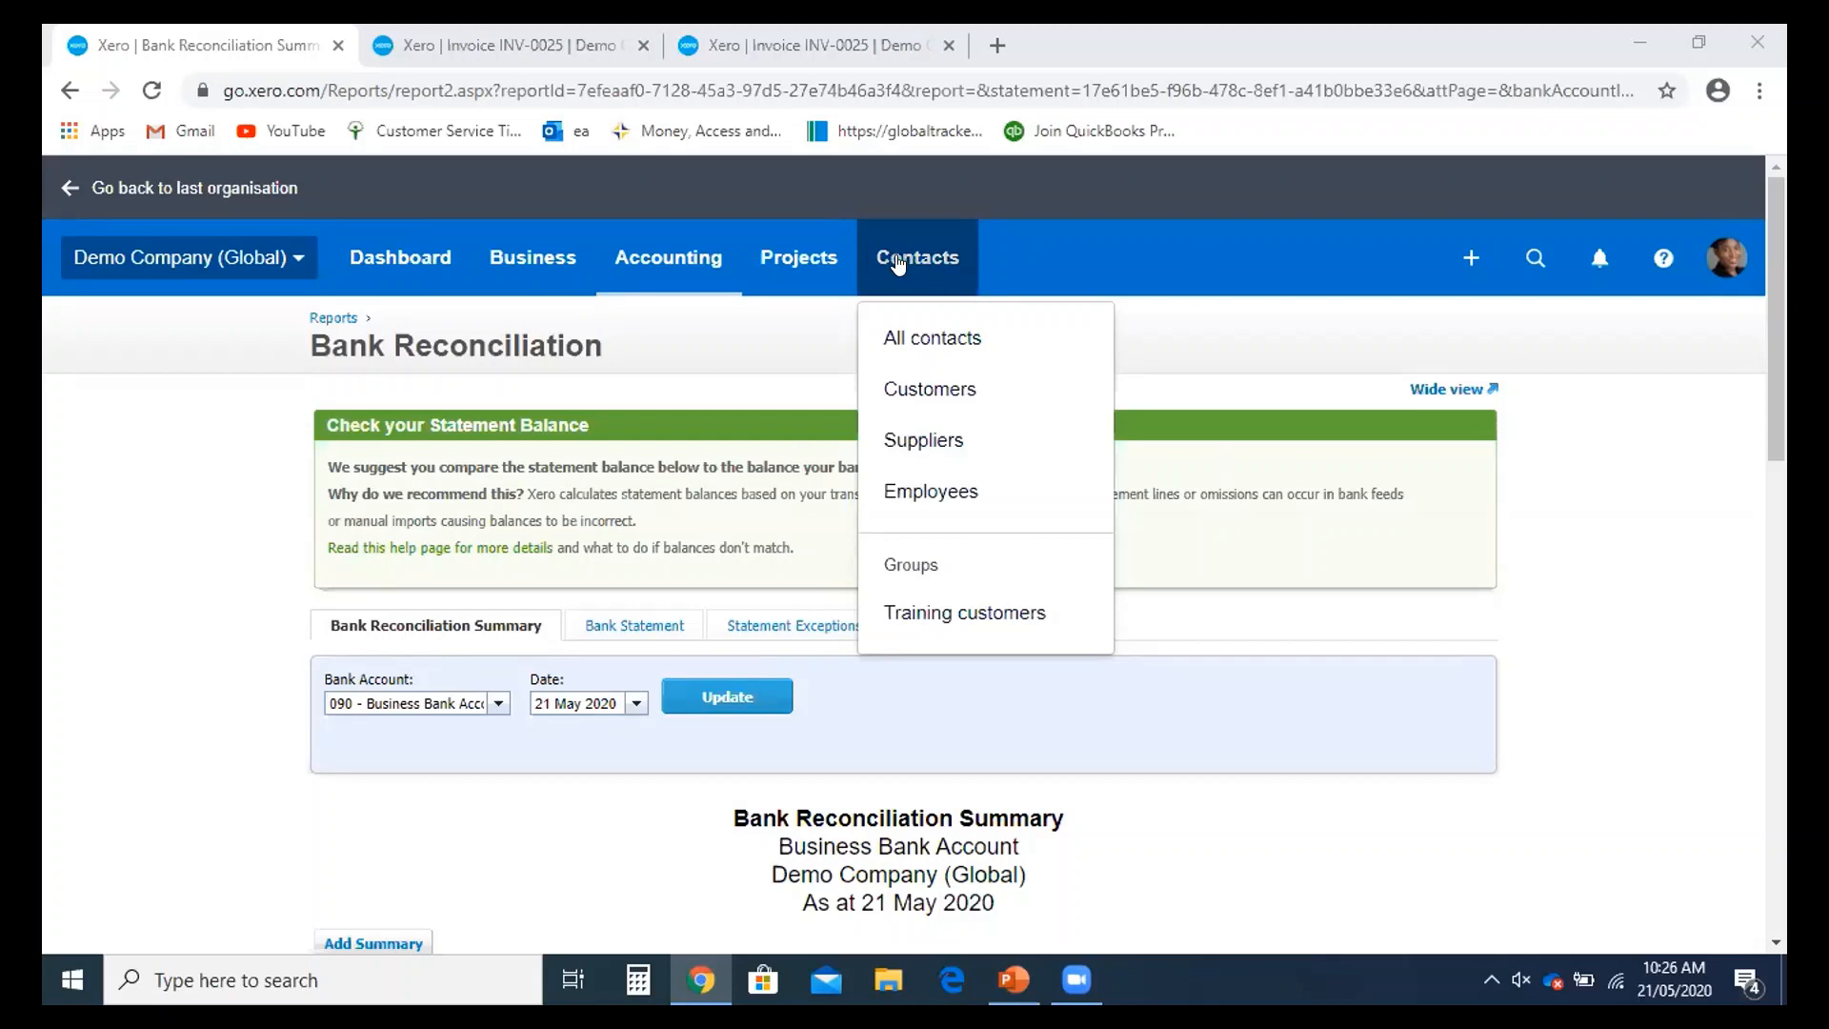
# - Open the All contacts list of 47 contacts and start adding a new contact
pyautogui.click(939, 364)
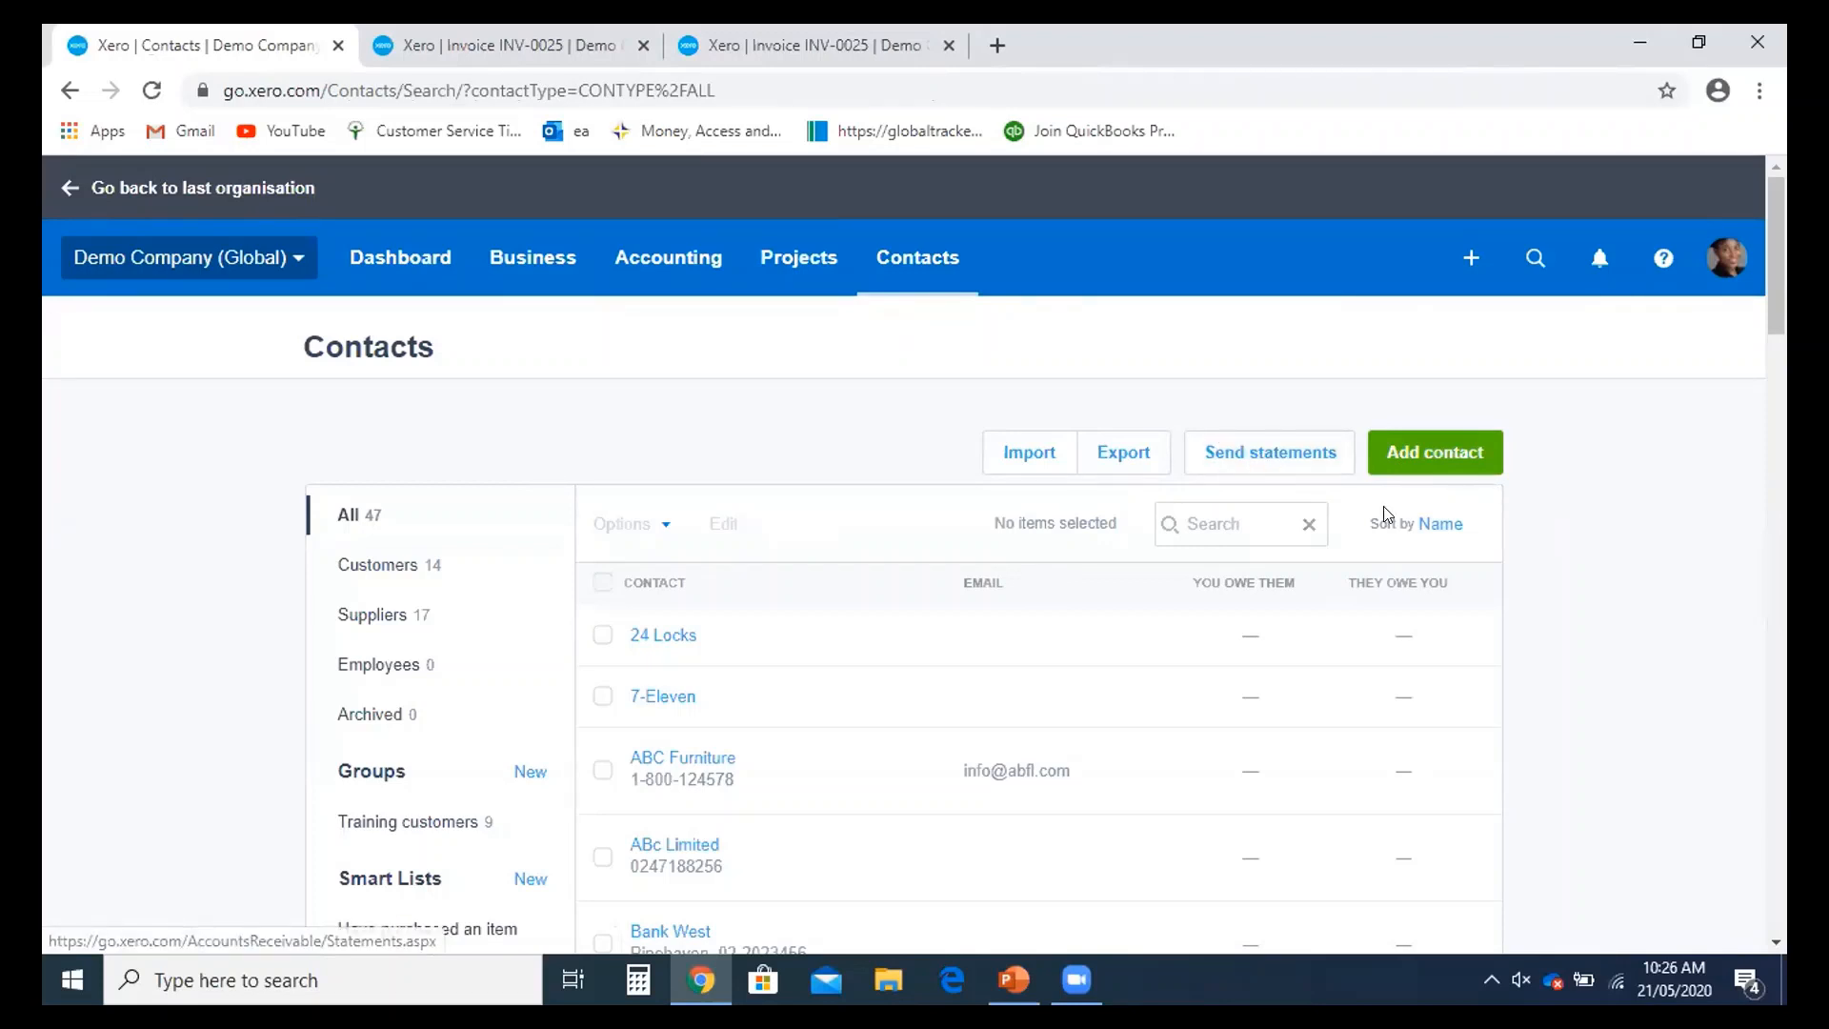
pyautogui.click(1412, 465)
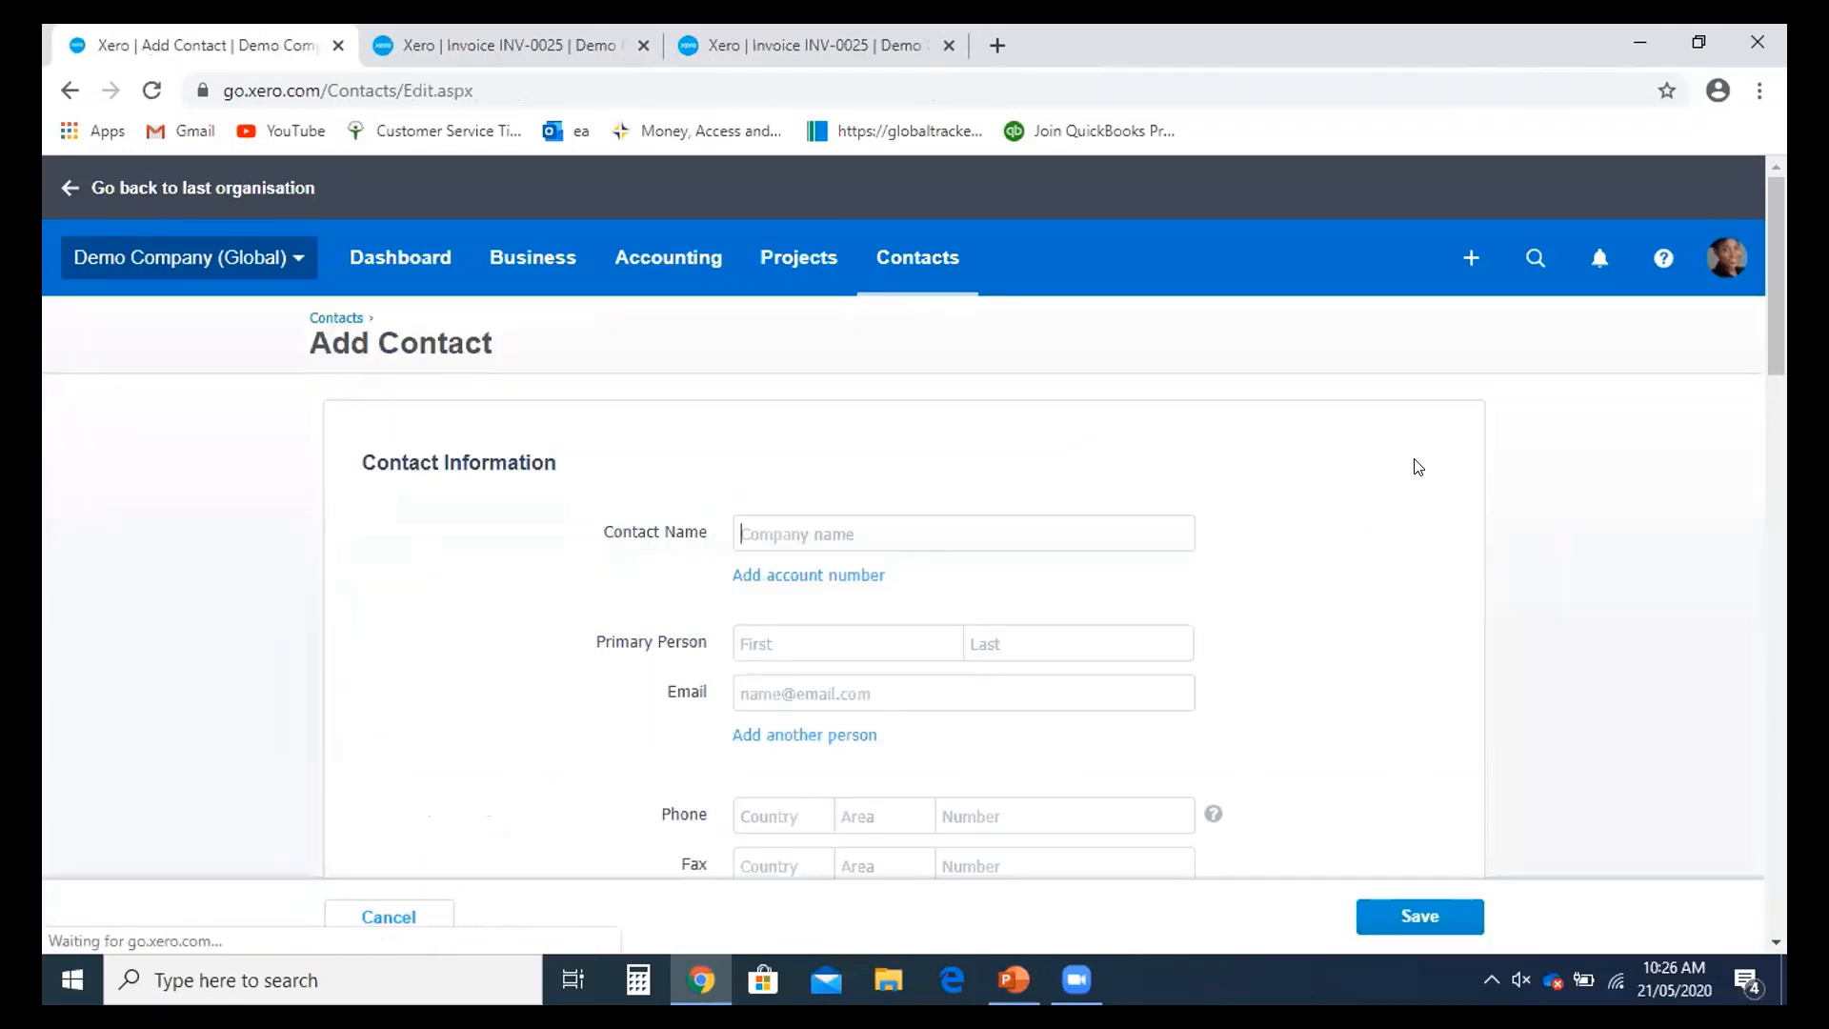
# - Name the contact AOC Limited and enter the primary person's first and last names
pyautogui.scroll(-1, 1391, 505)
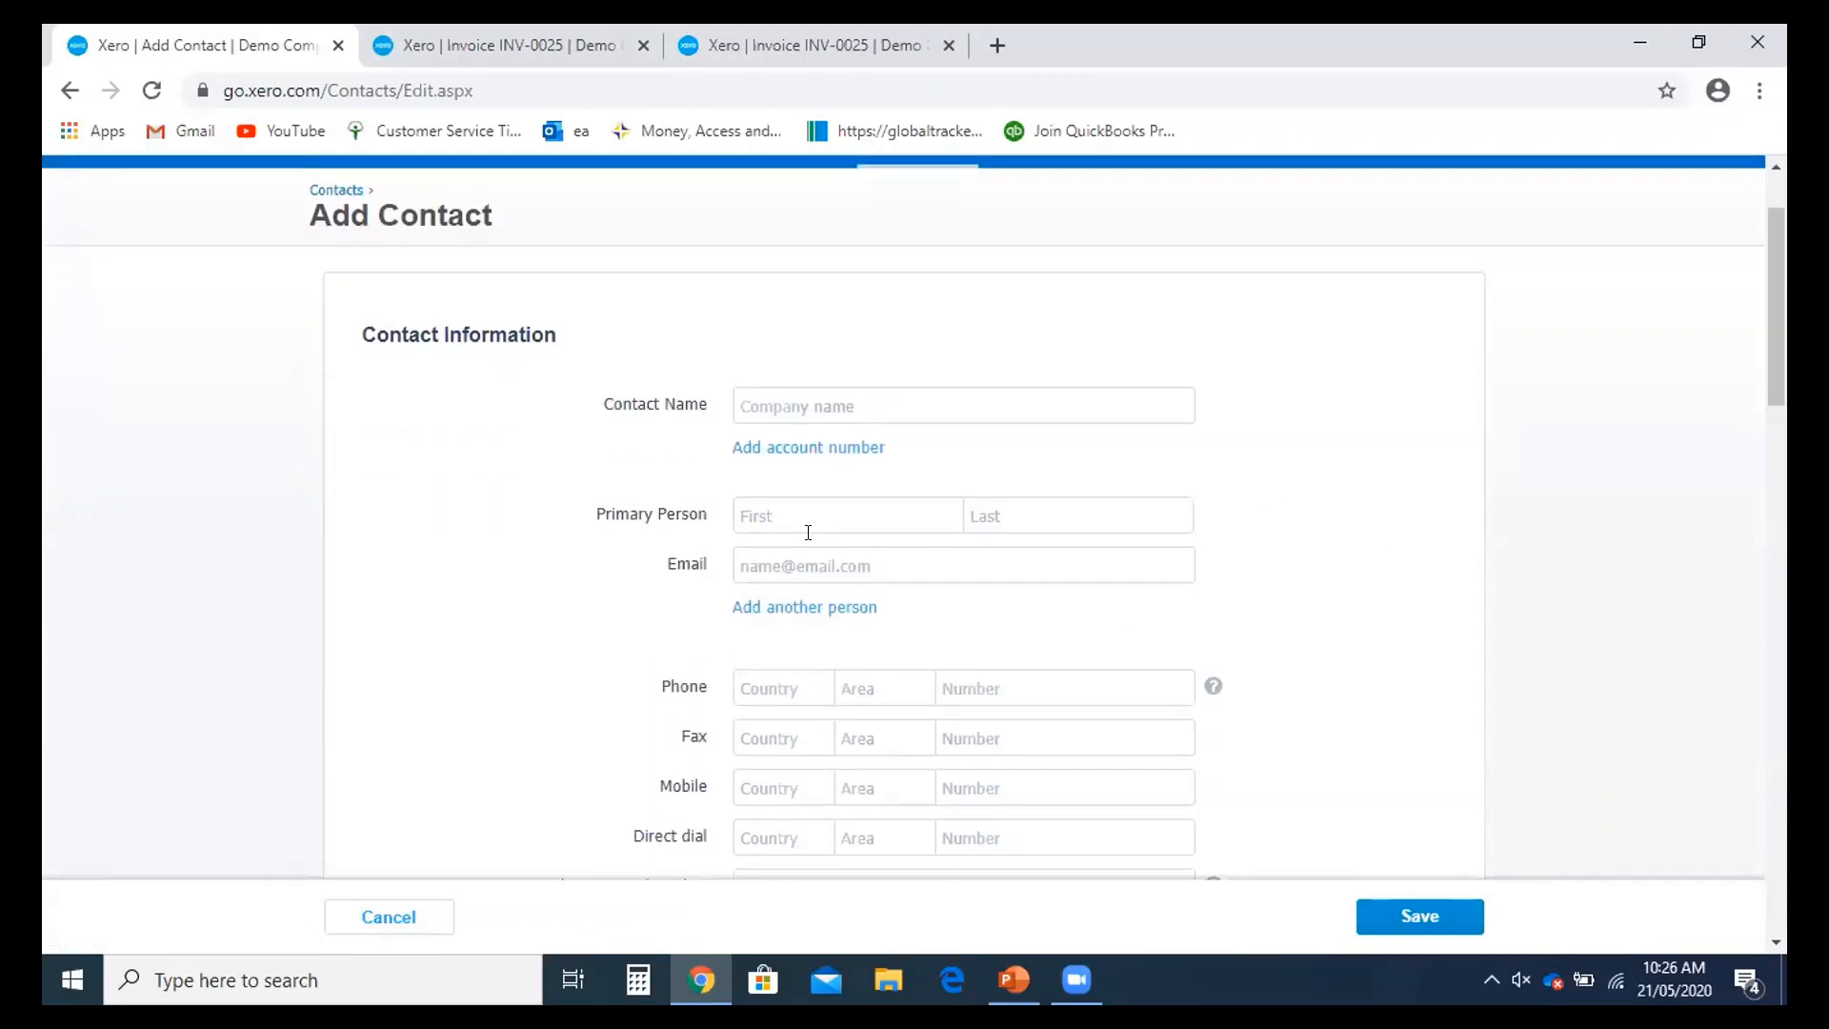
pyautogui.write('AOC Limited')
pyautogui.click(853, 524)
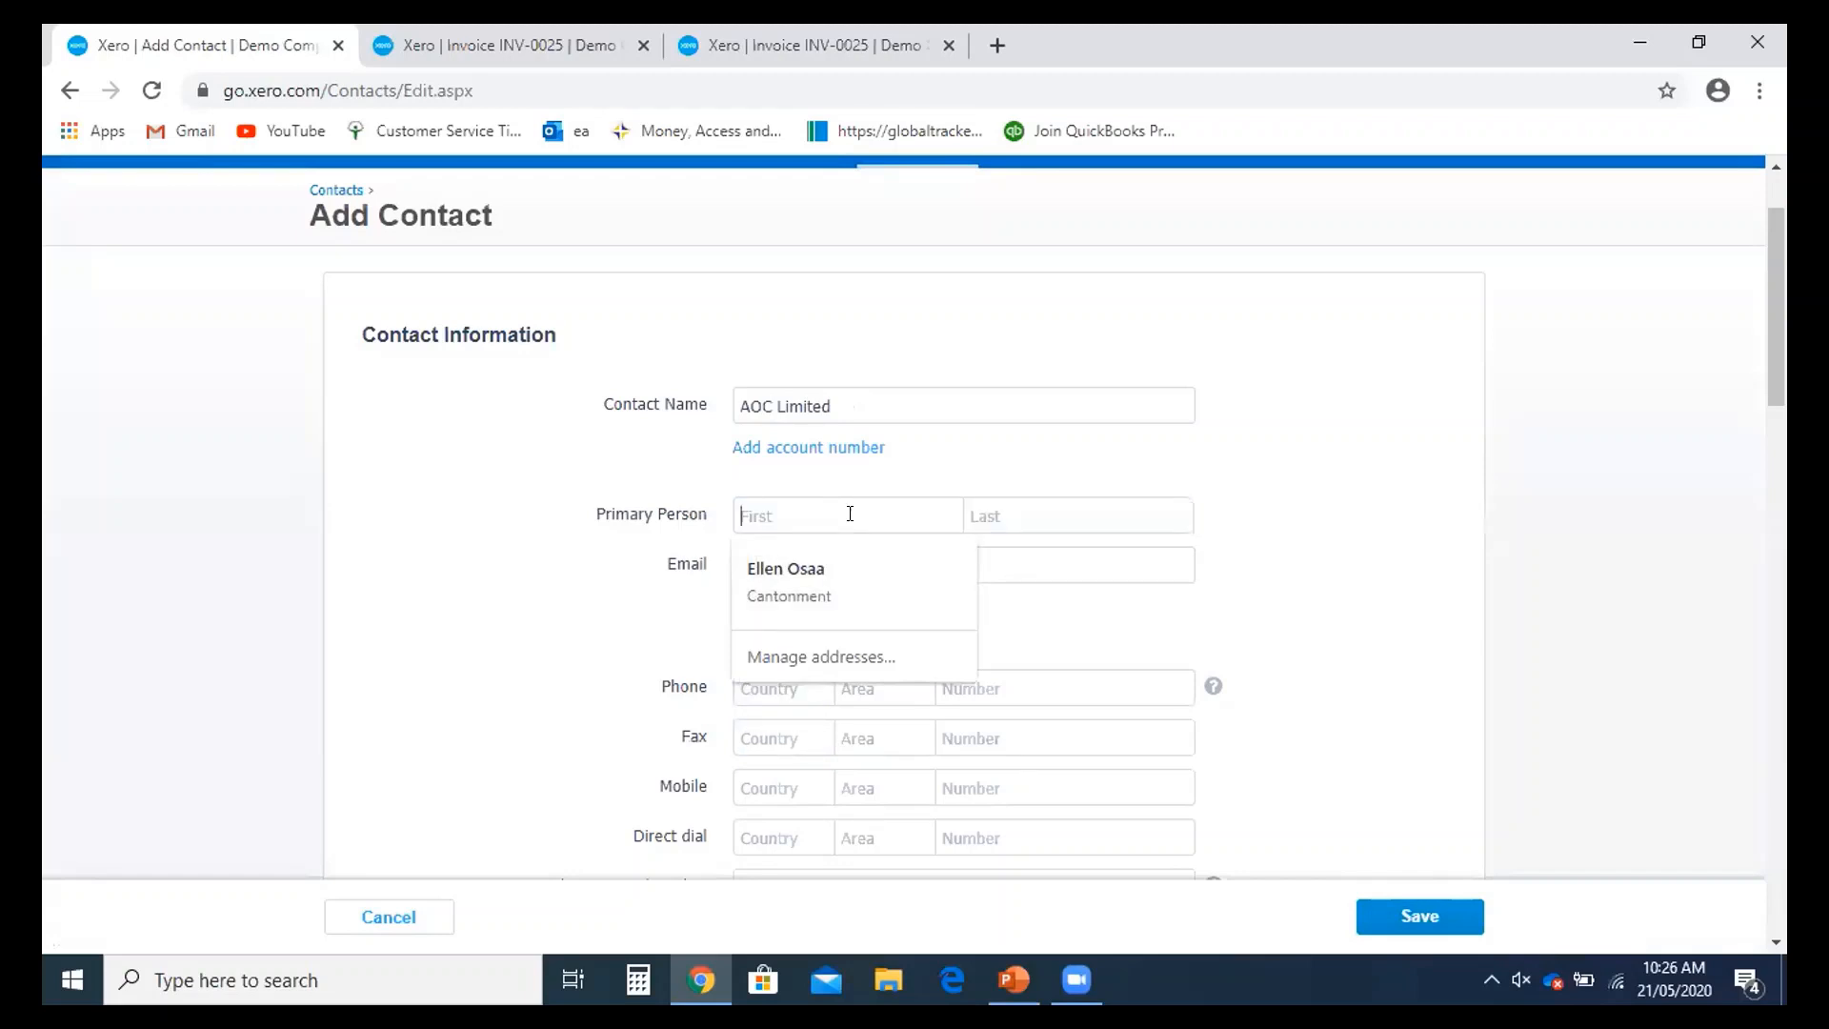
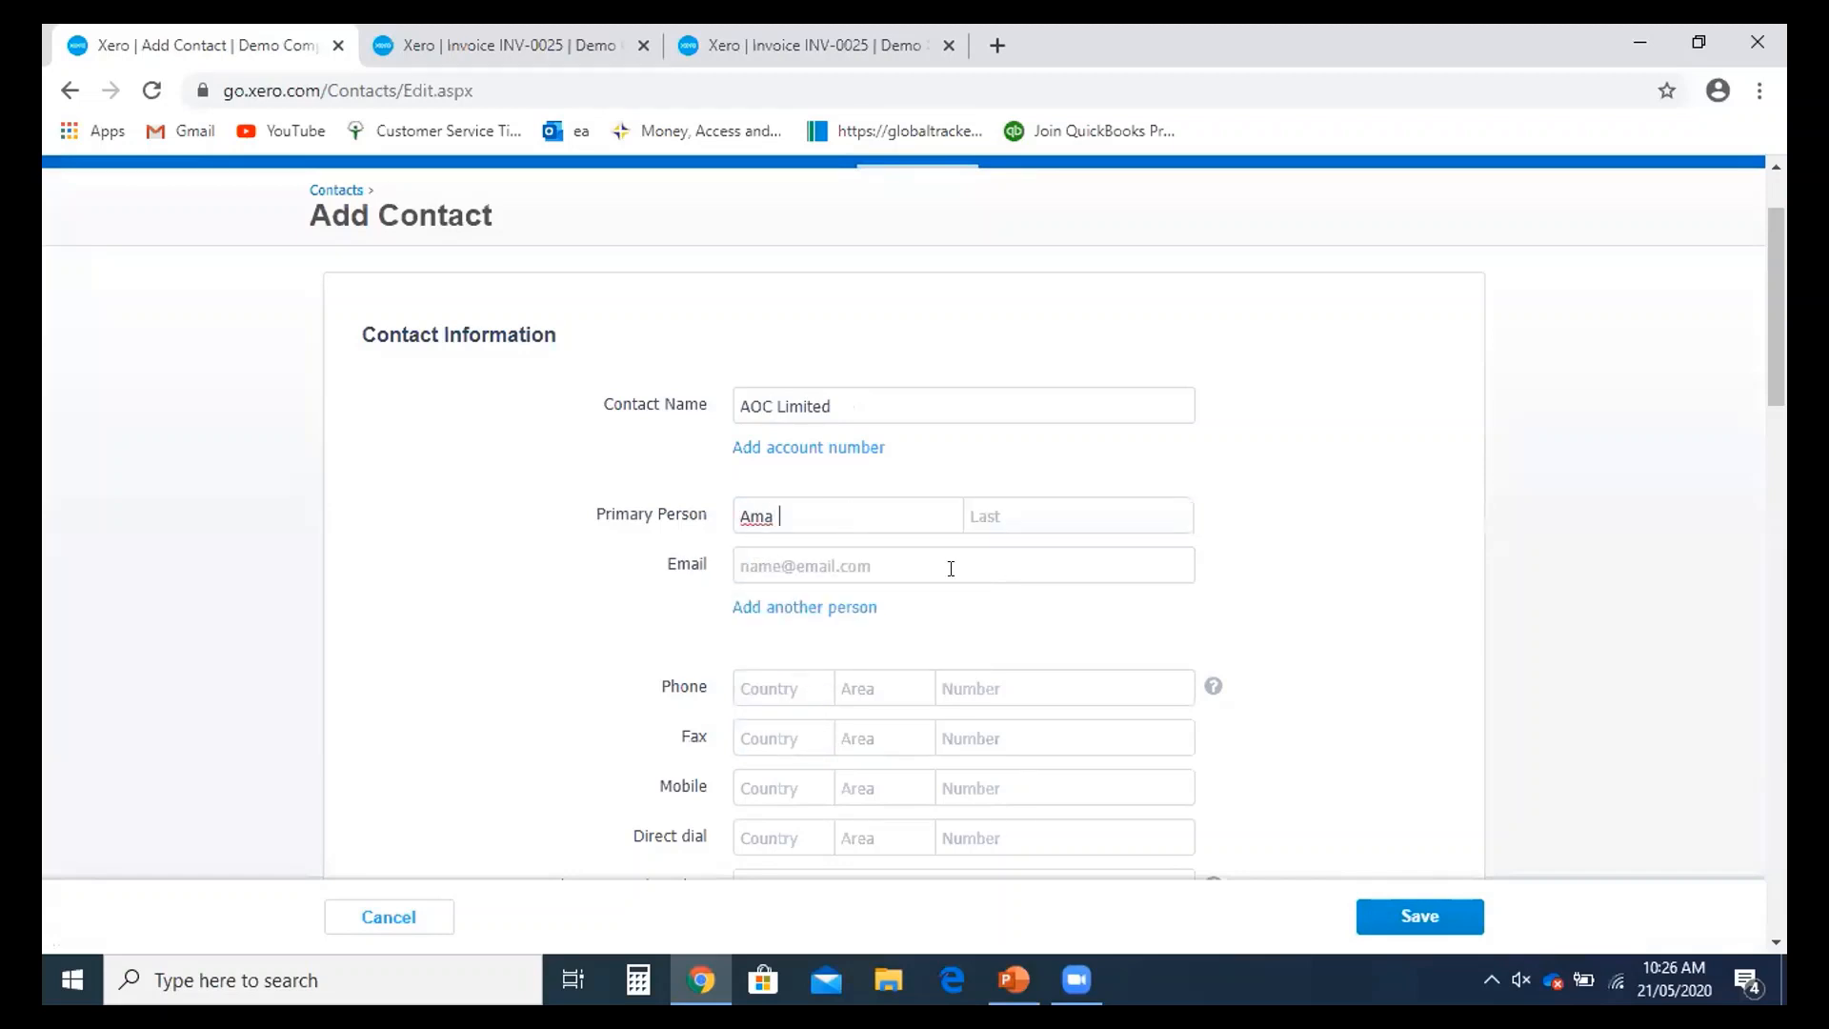
pyautogui.click(1035, 515)
# - Add the primary person's e-mail address and fill the phone number from the saved suggestion
pyautogui.scroll(-1, 1014, 546)
pyautogui.click(869, 445)
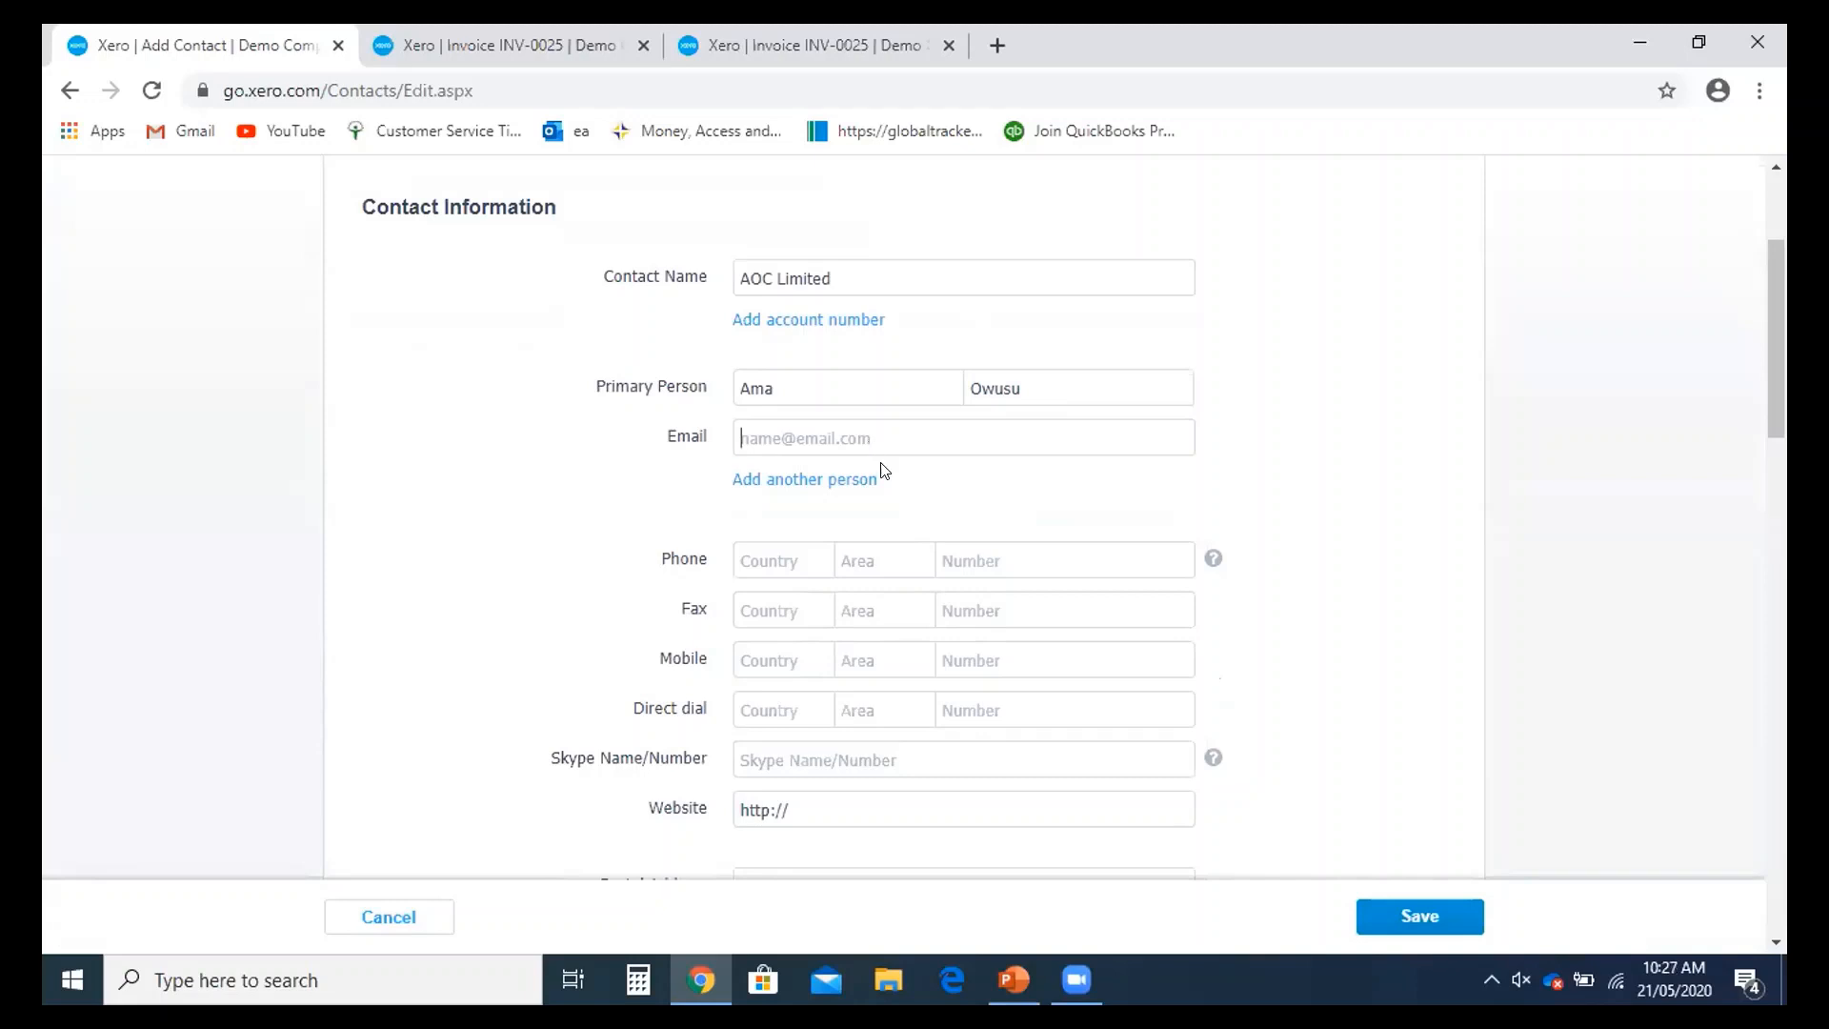
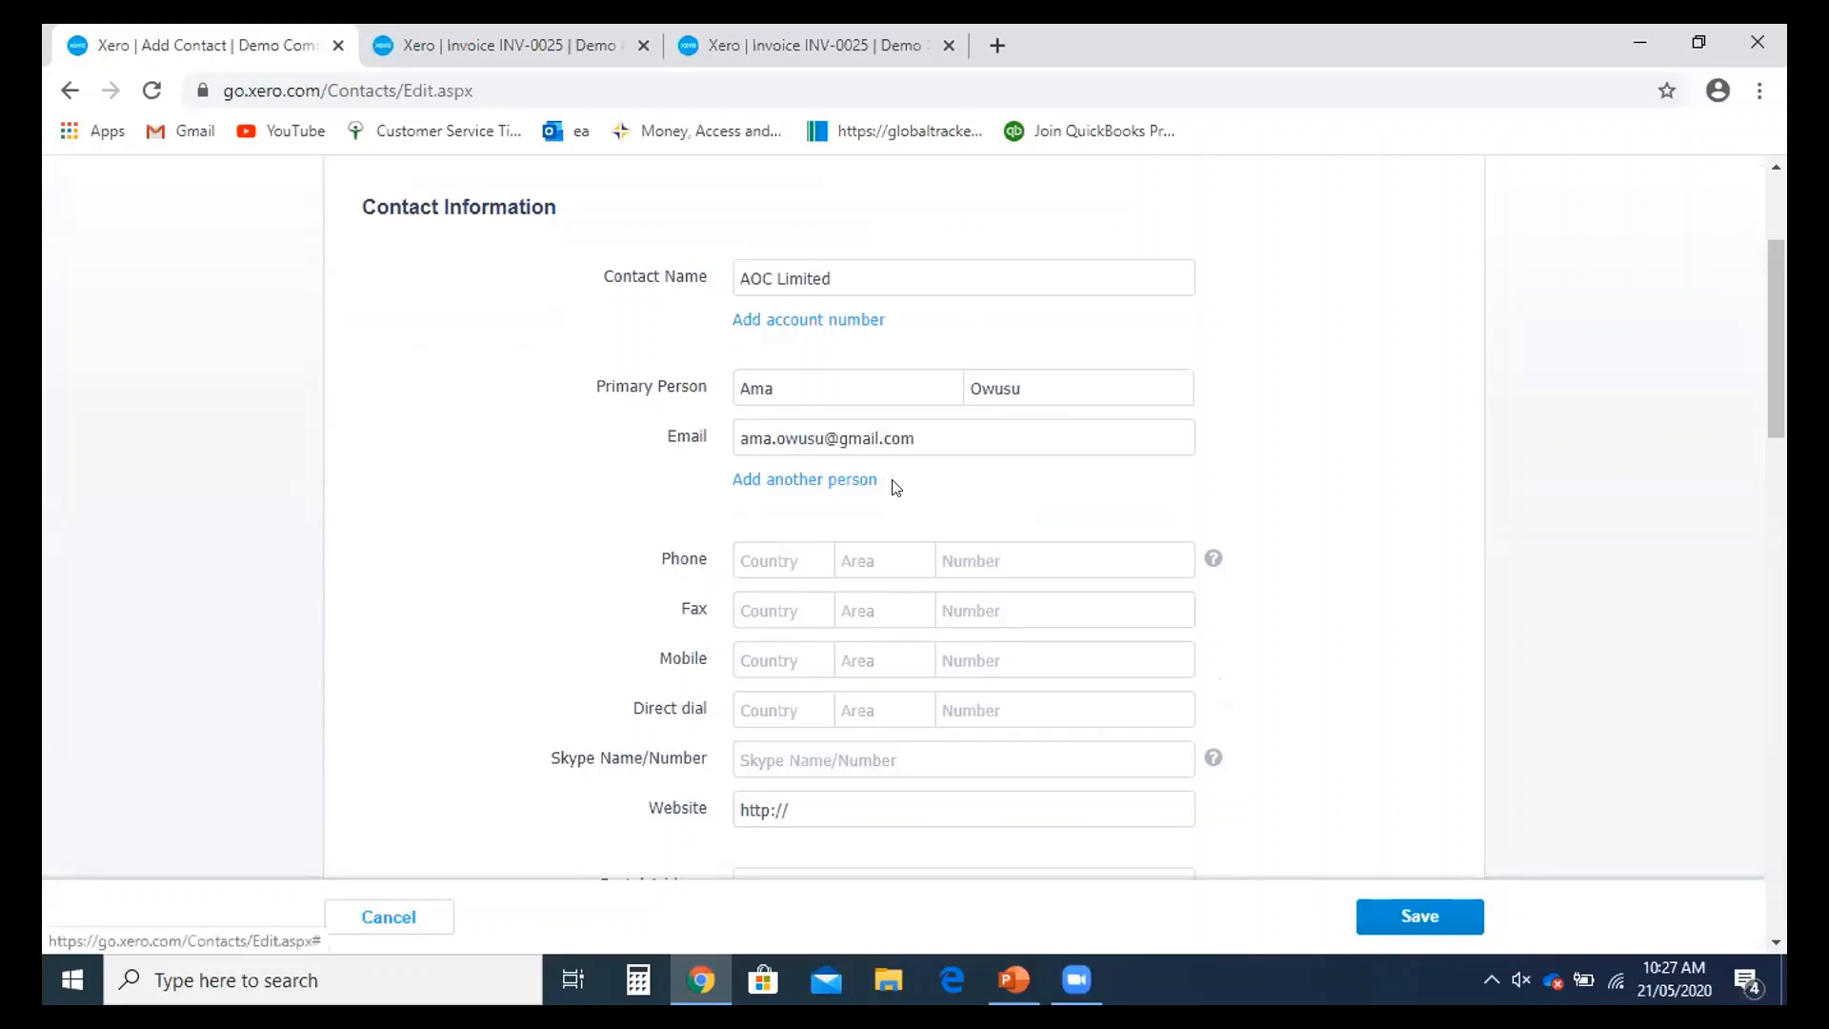
pyautogui.scroll(-1, 858, 467)
pyautogui.click(788, 436)
pyautogui.click(796, 500)
pyautogui.scroll(-2, 816, 571)
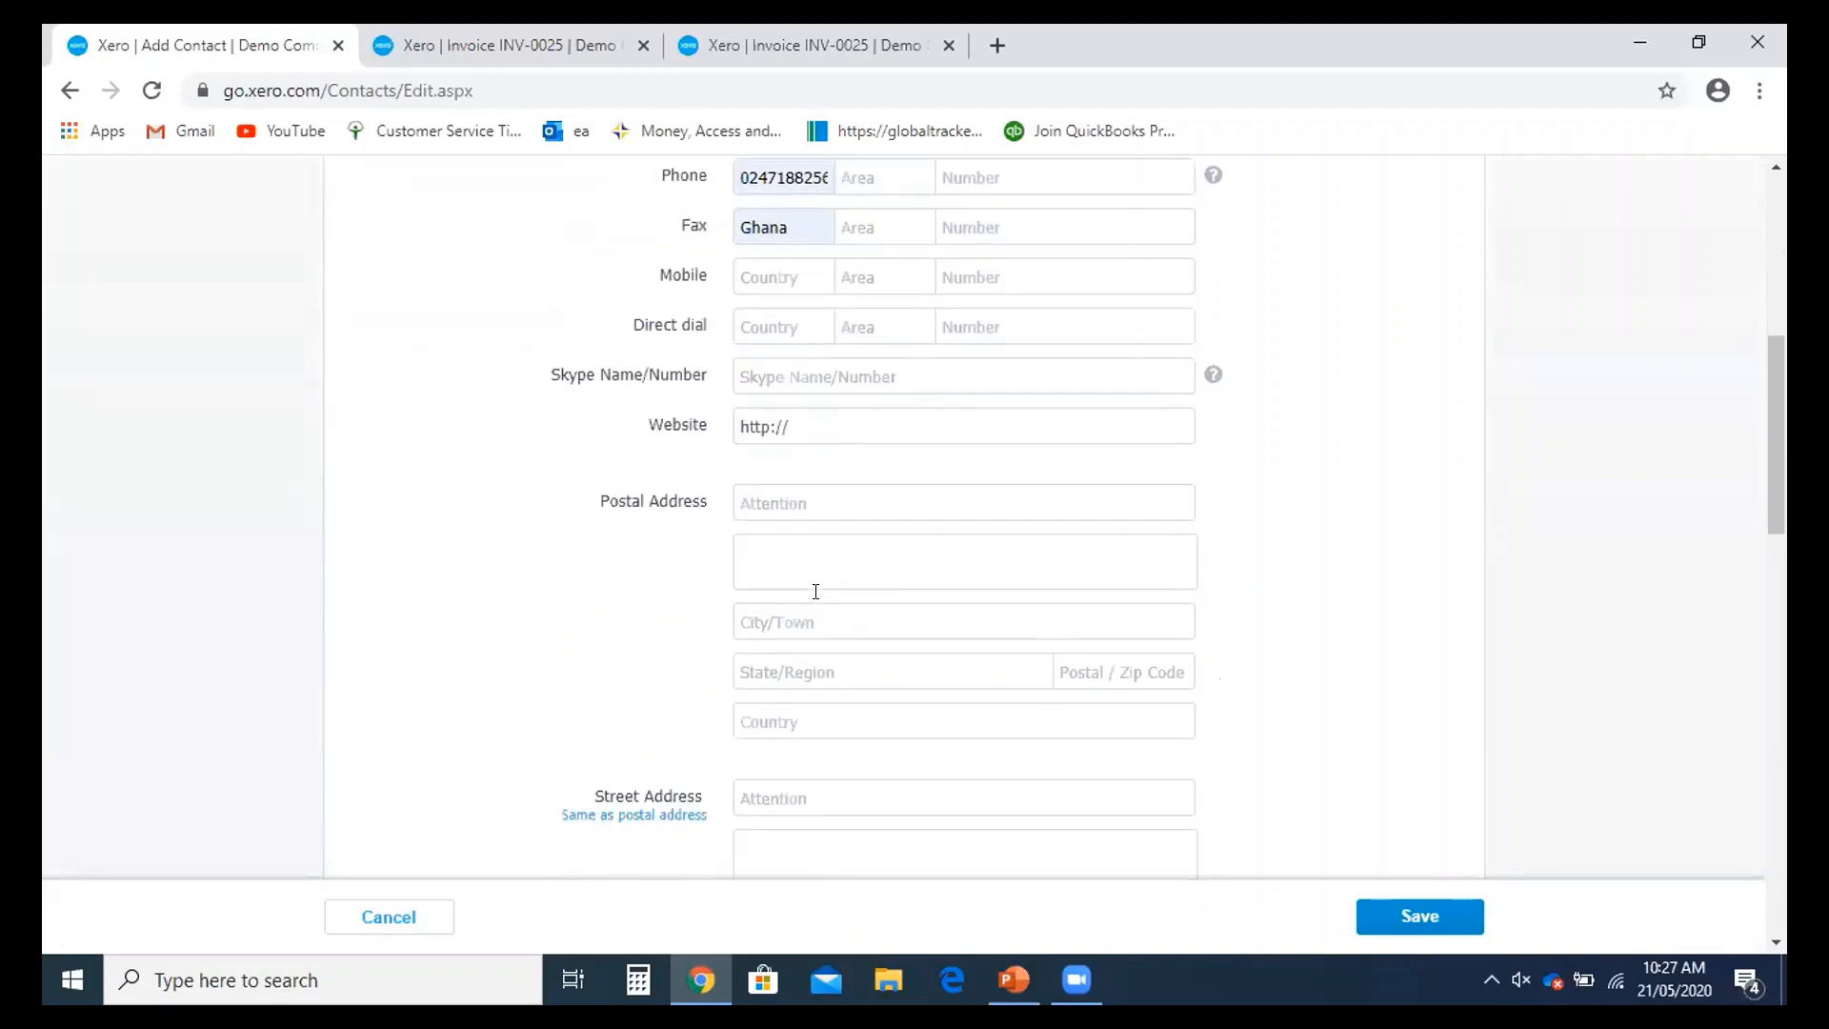
# - Set sales to default to Tax exclusive with the 200 - Sales account
pyautogui.scroll(-3, 816, 592)
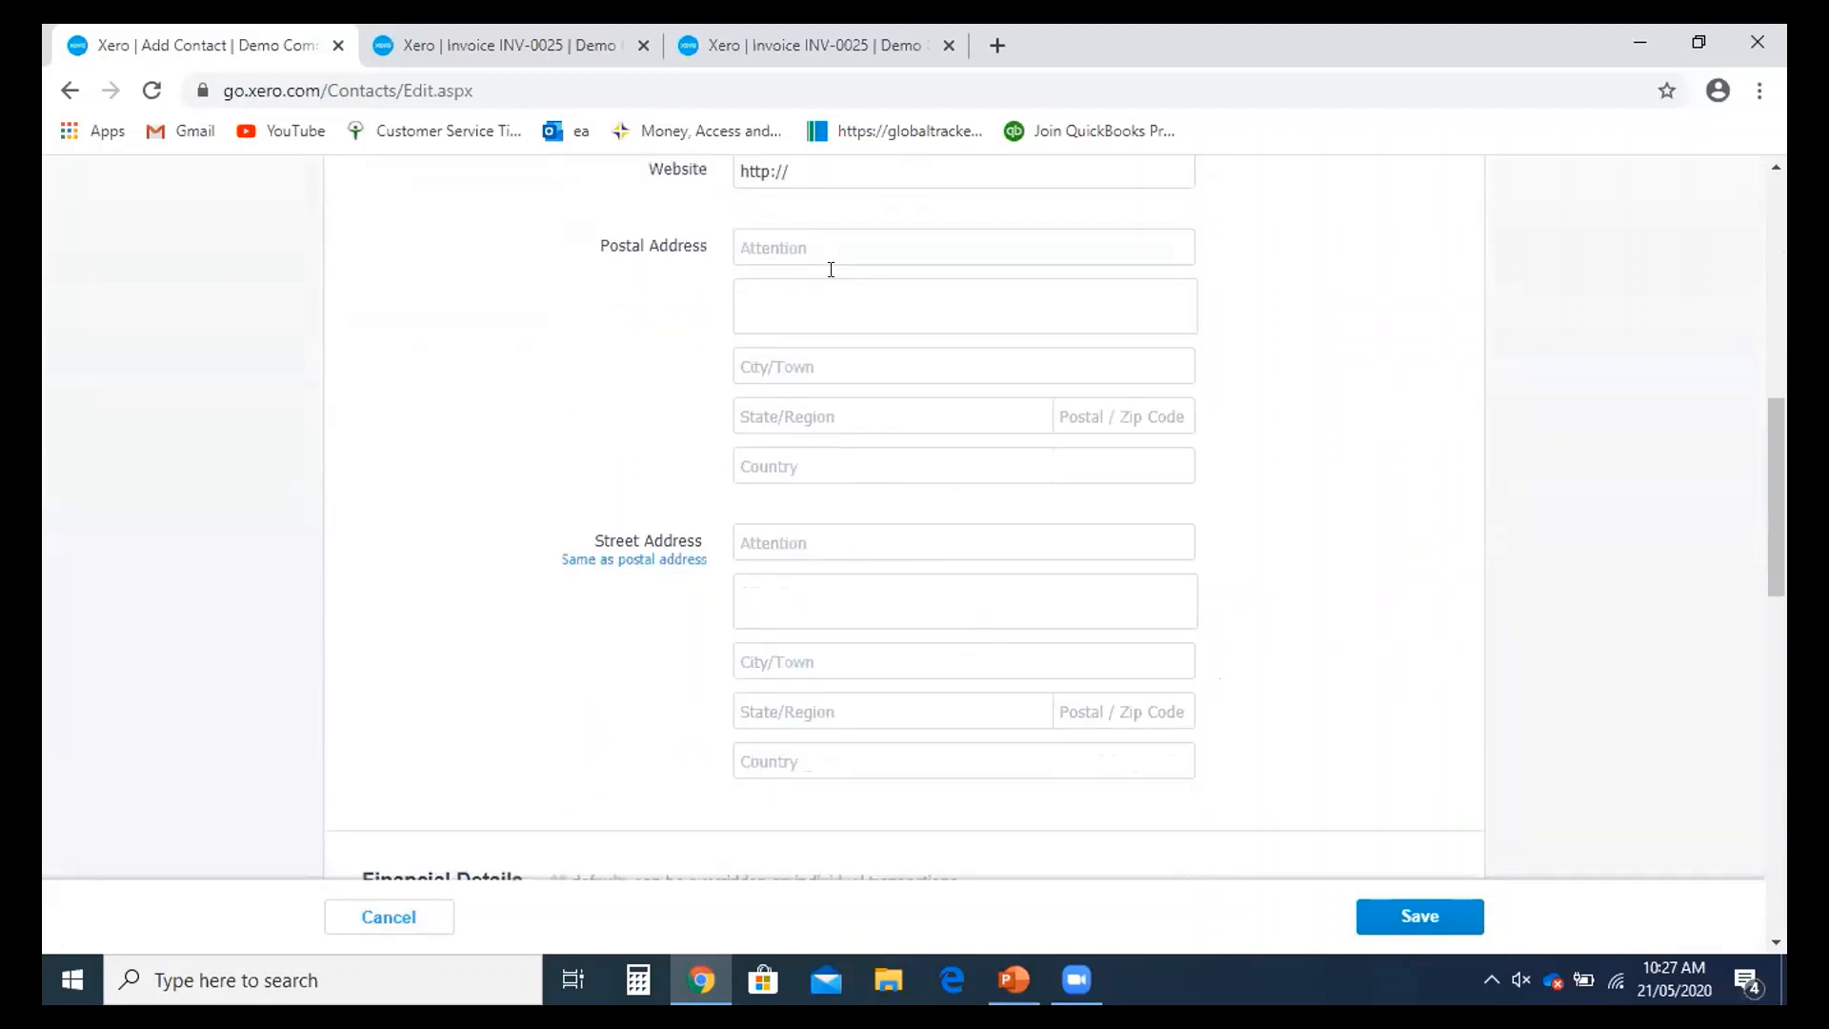
pyautogui.scroll(-5, 953, 666)
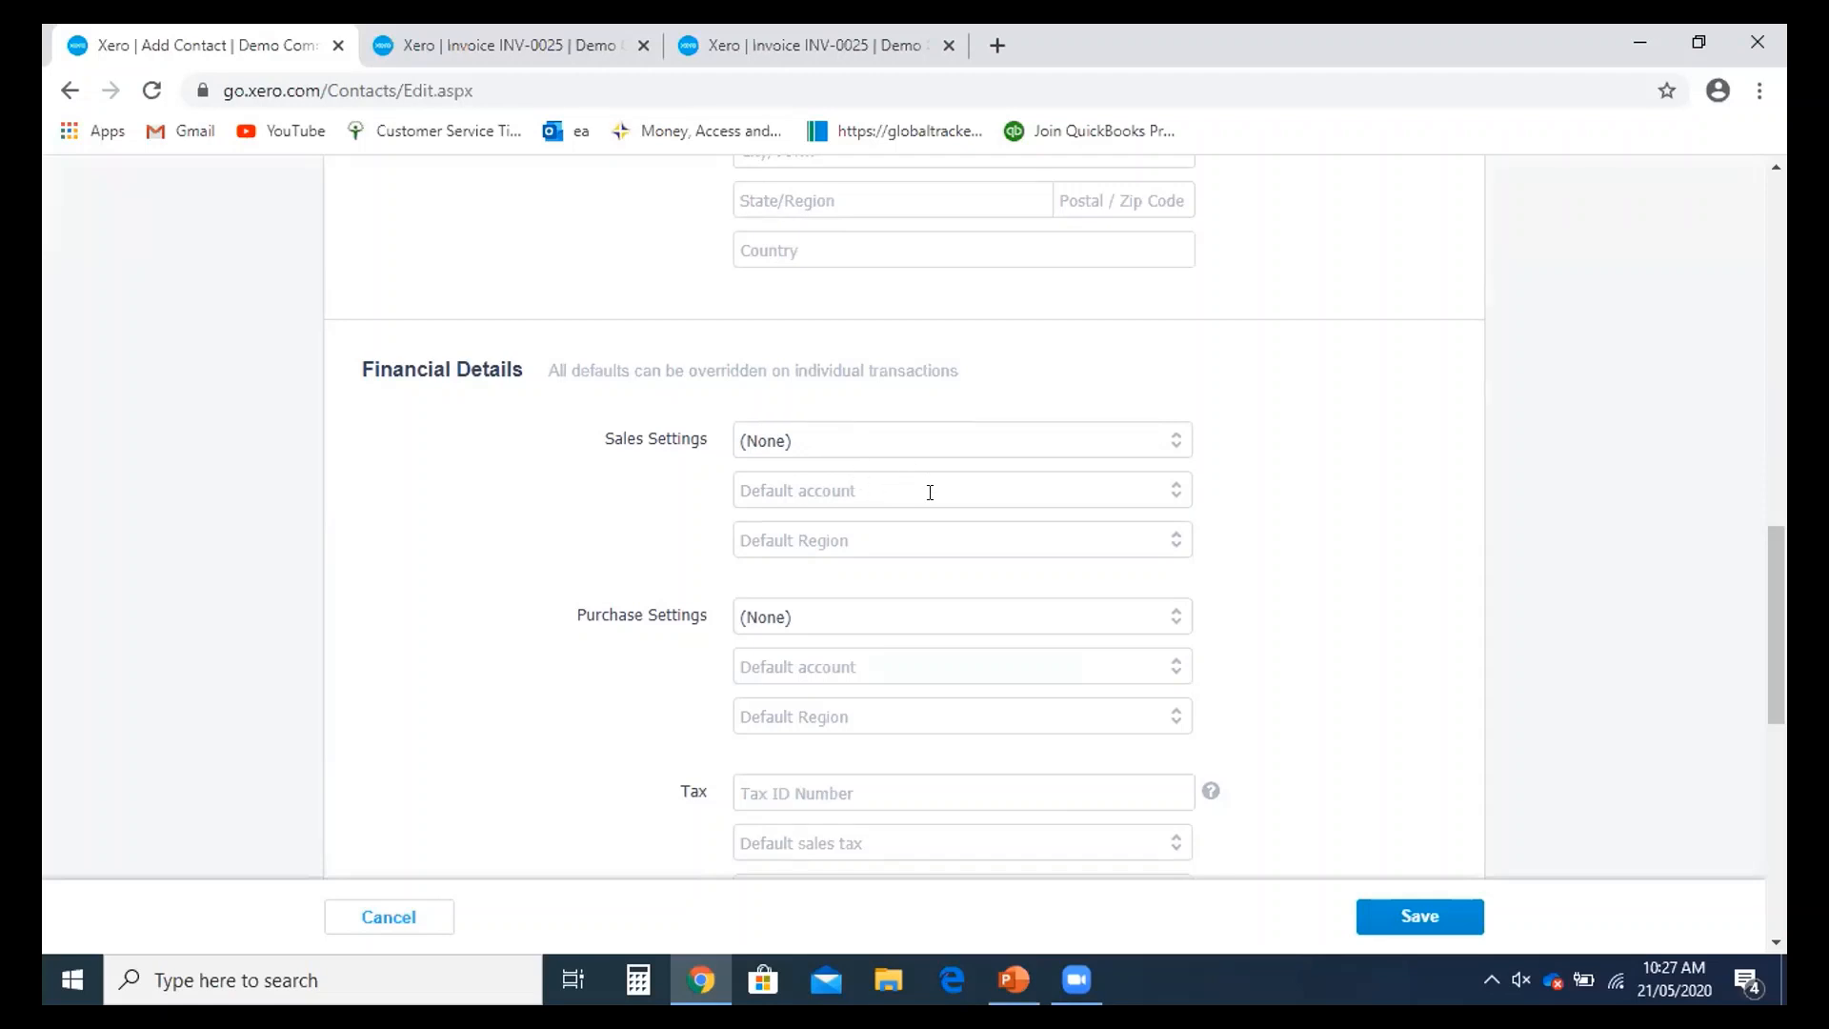
pyautogui.click(1172, 441)
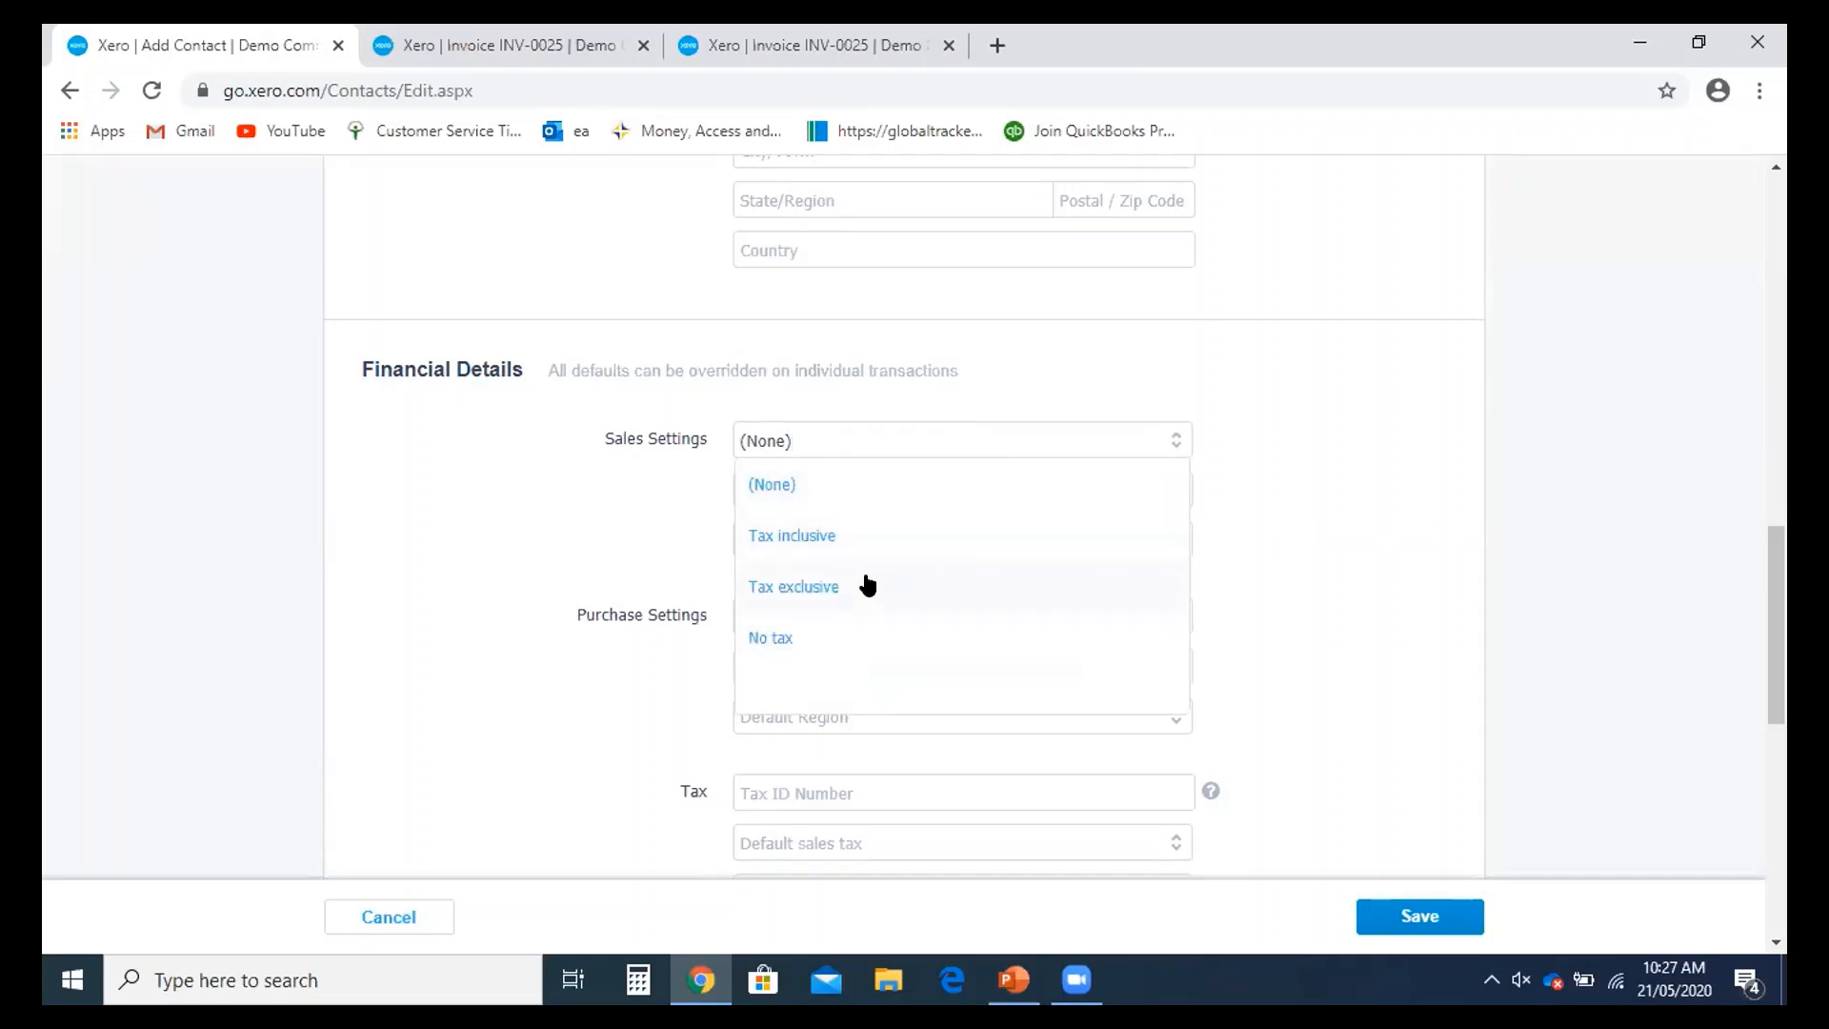
pyautogui.click(867, 586)
pyautogui.scroll(-2, 877, 551)
pyautogui.click(918, 361)
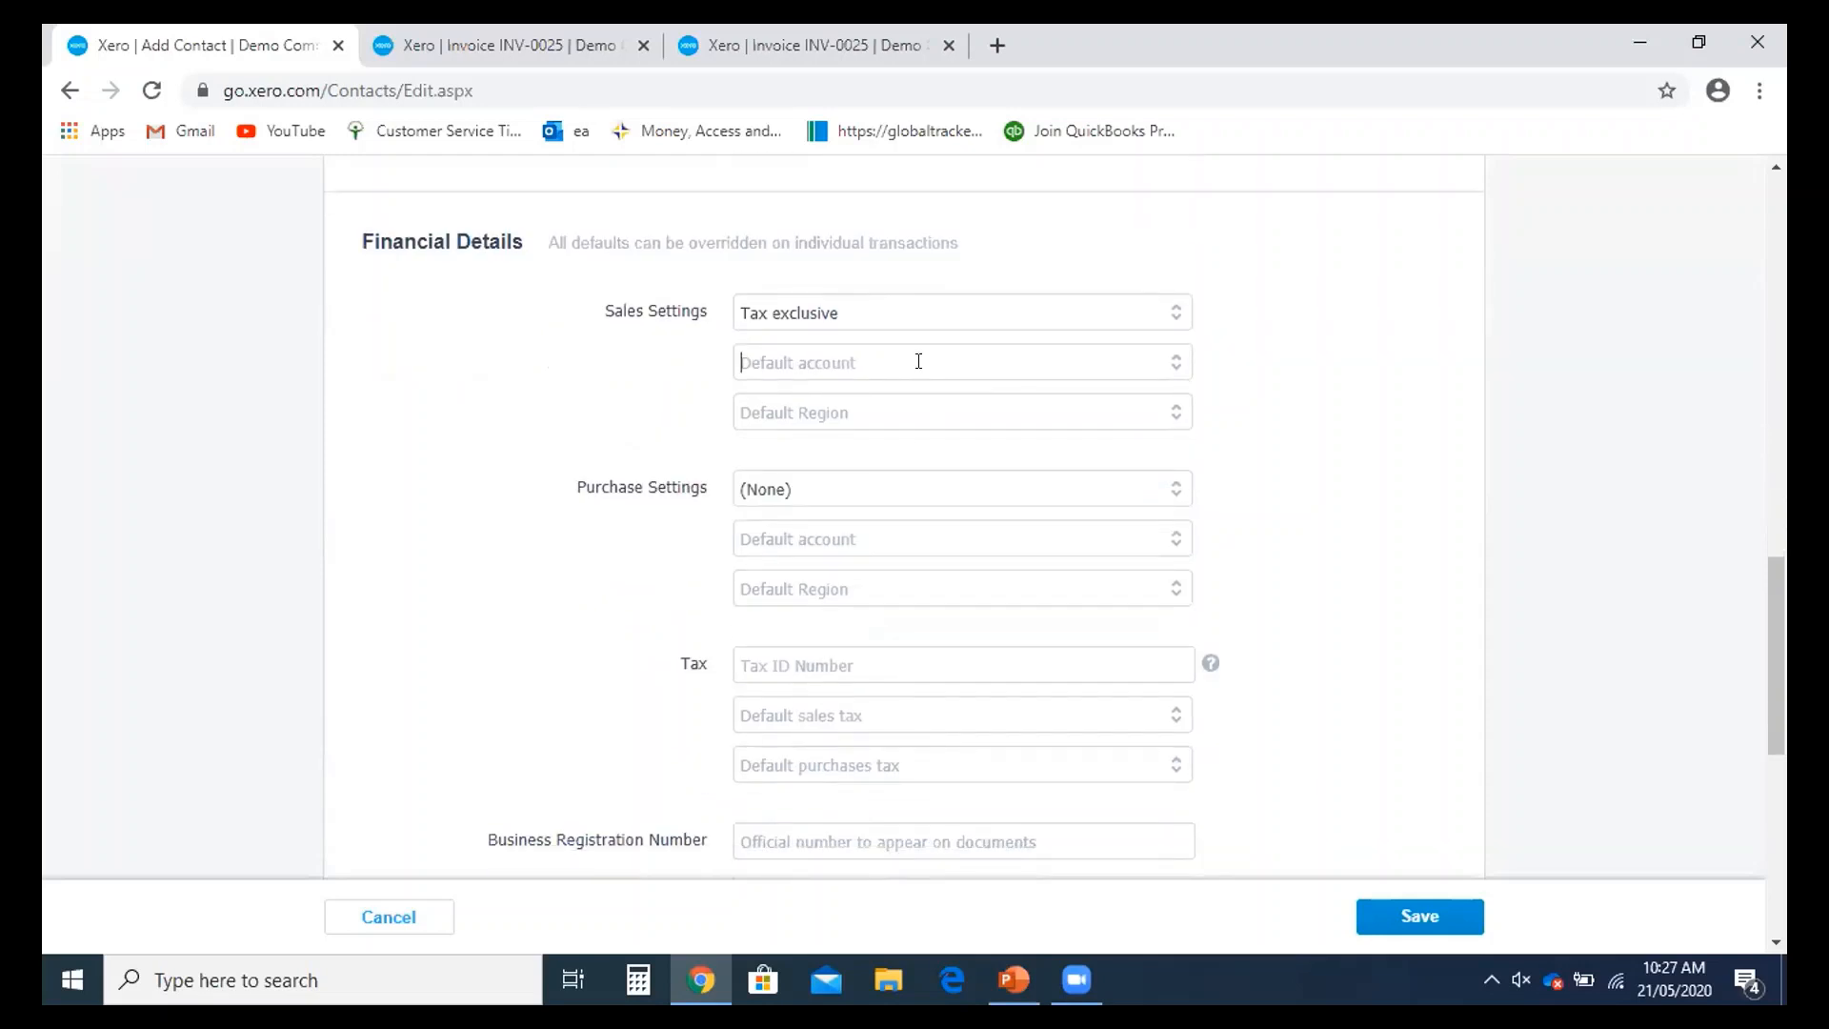
pyautogui.write('sa')
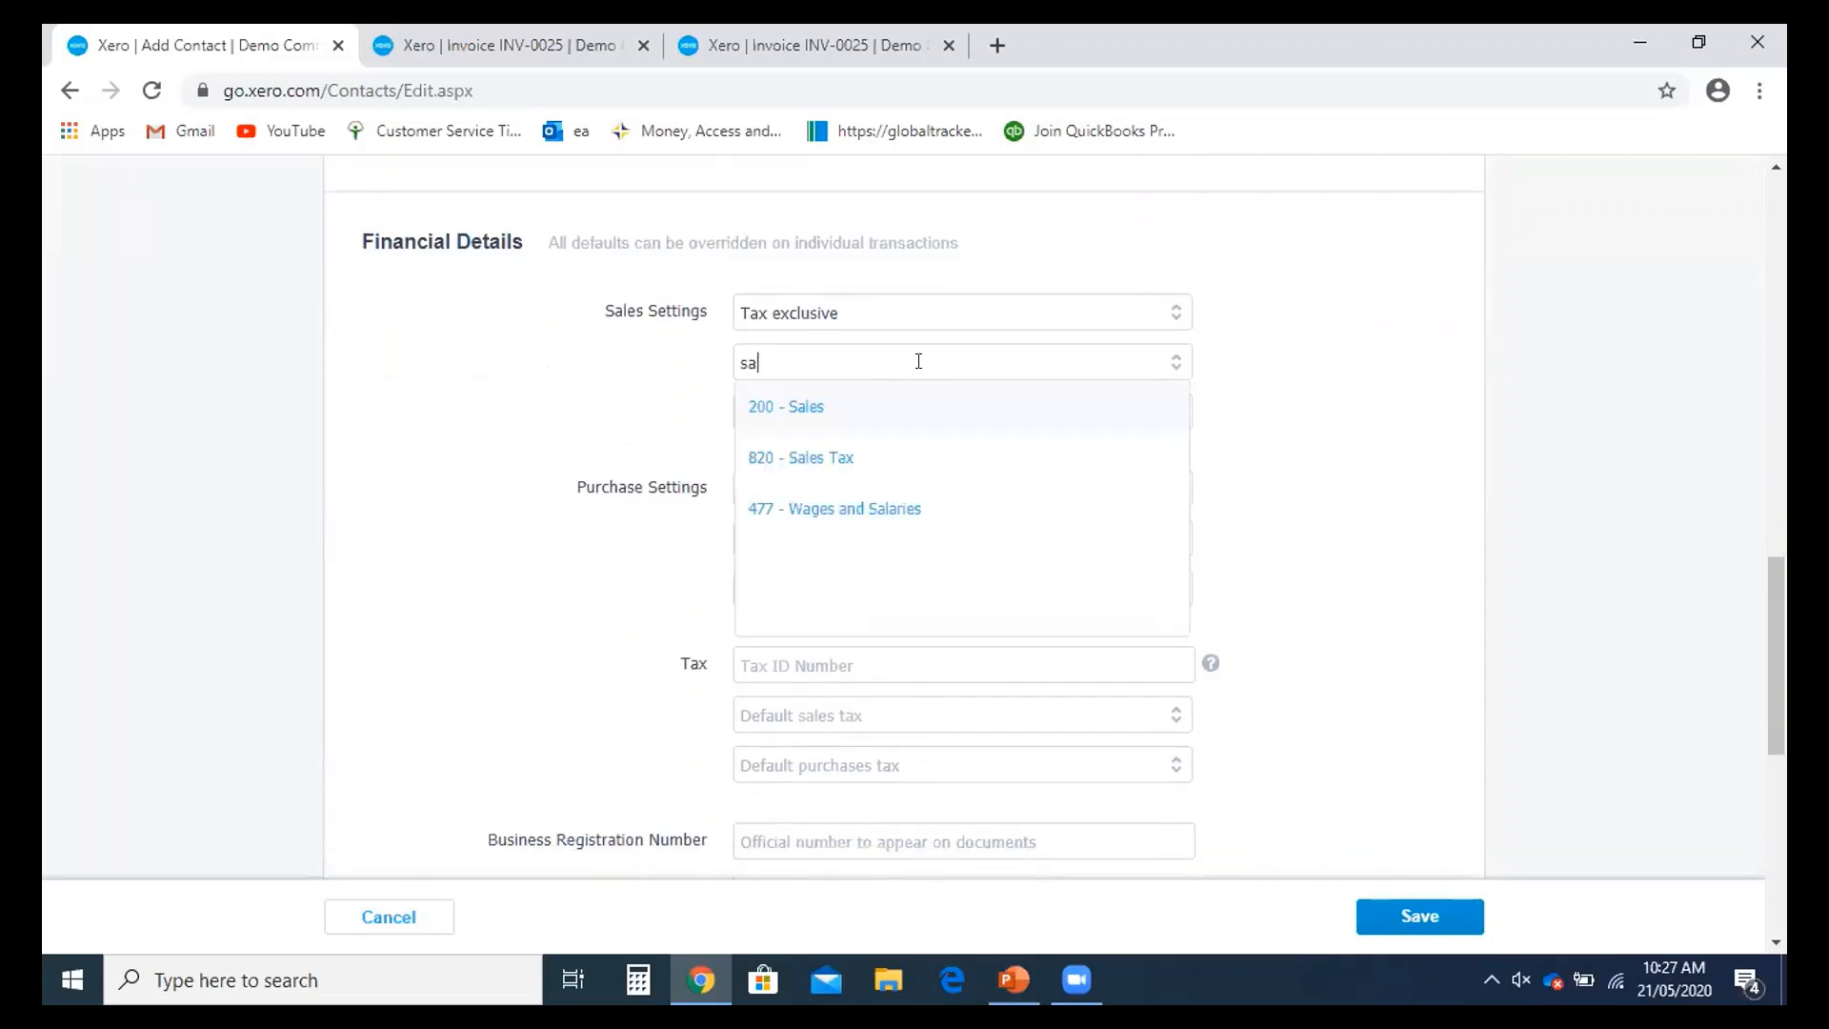
pyautogui.click(871, 424)
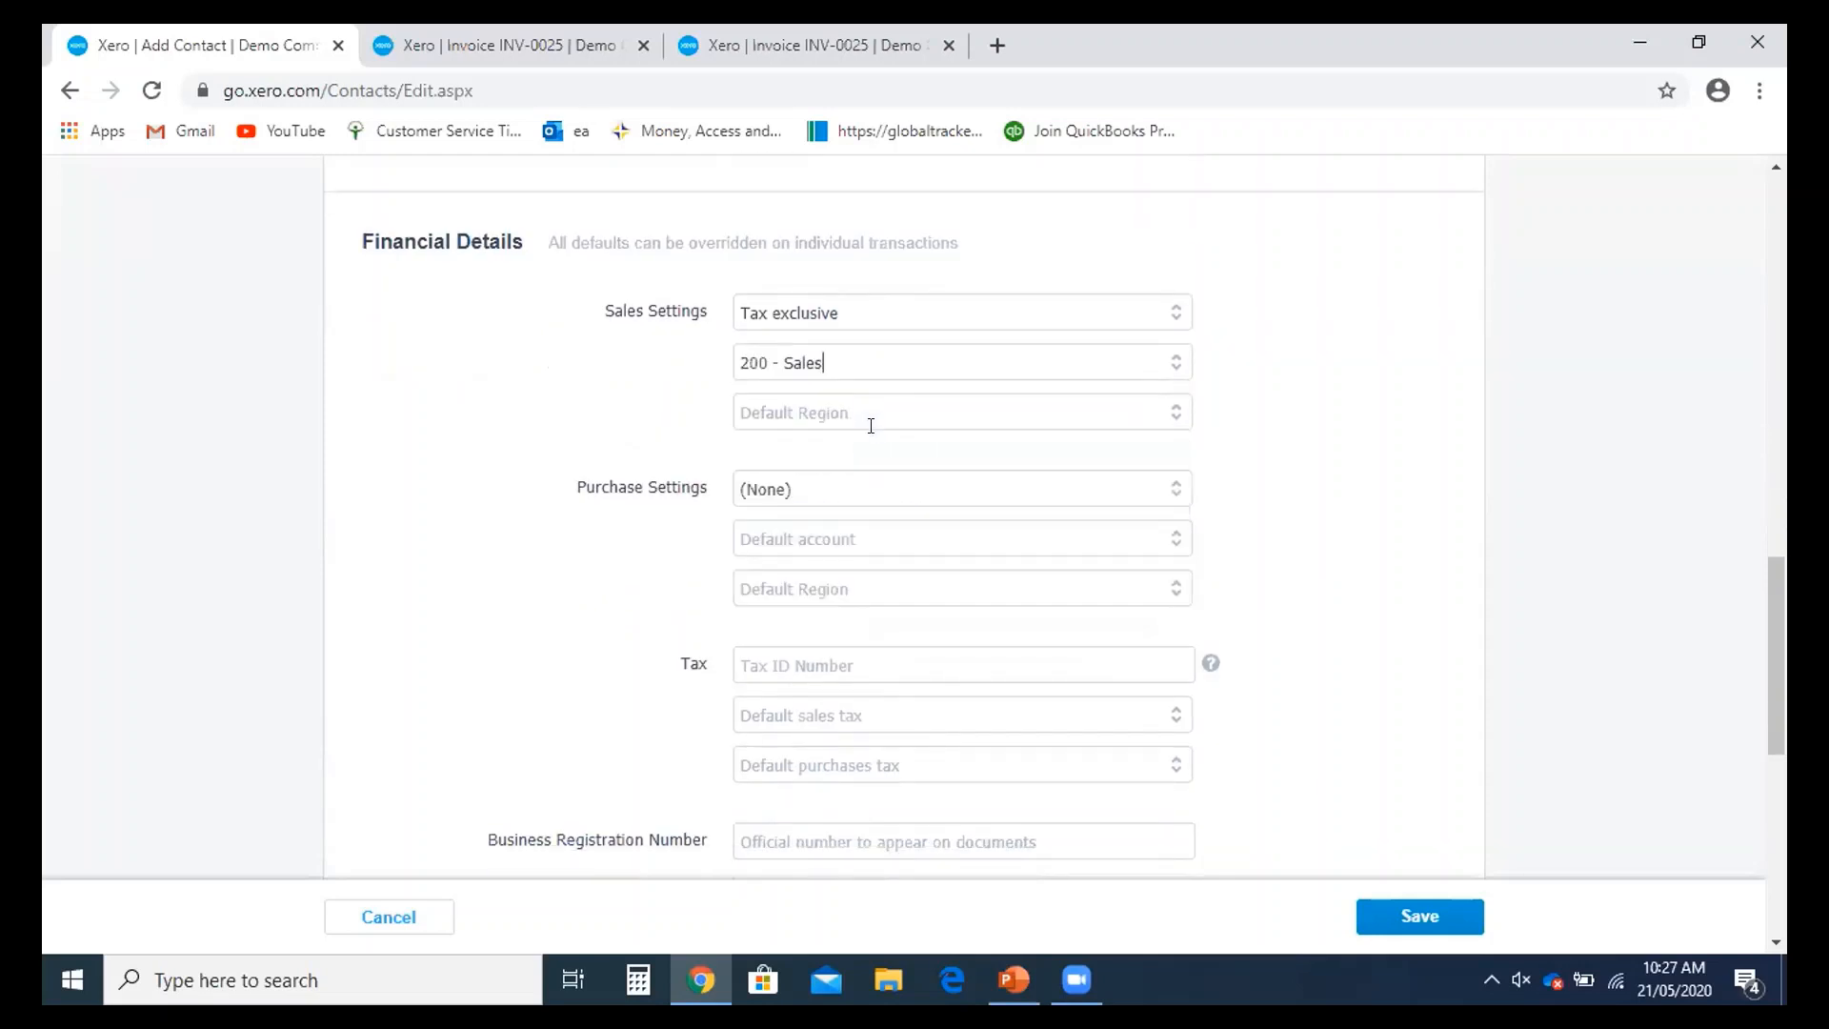
# - Set purchases to default to Tax exclusive with the 300 - Purchases account
pyautogui.click(1175, 490)
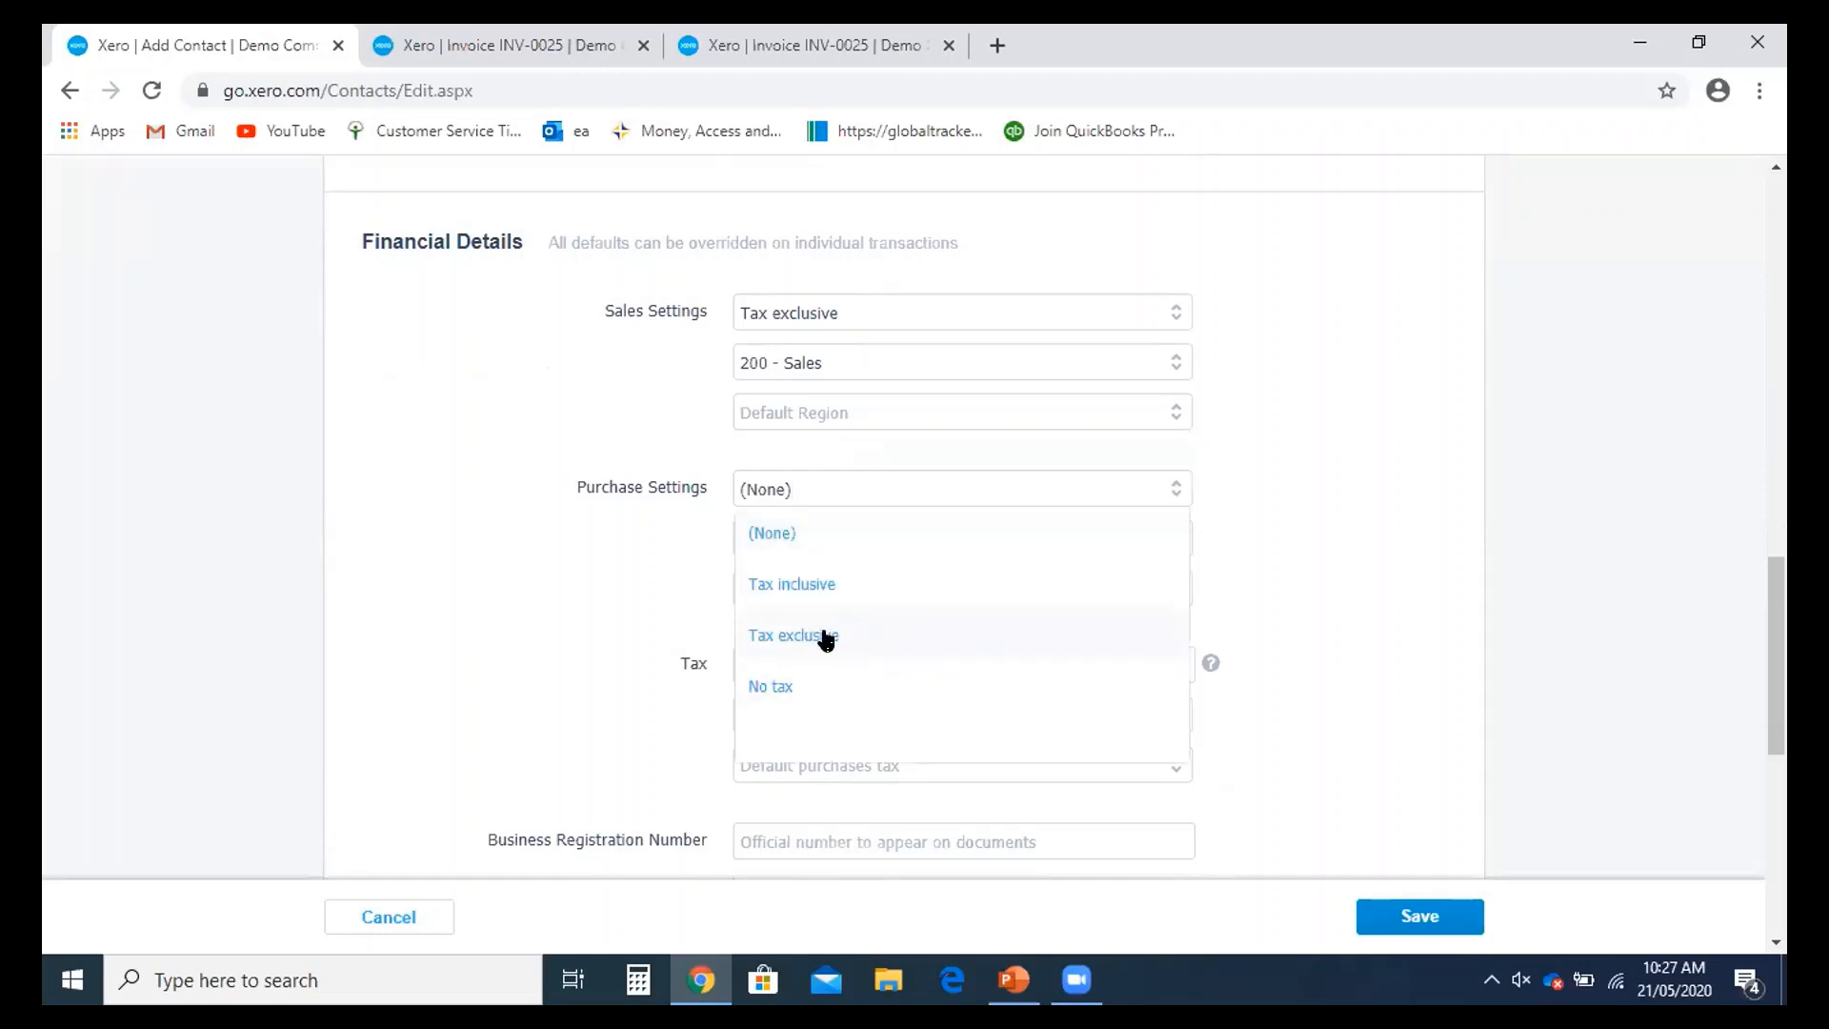
pyautogui.click(832, 636)
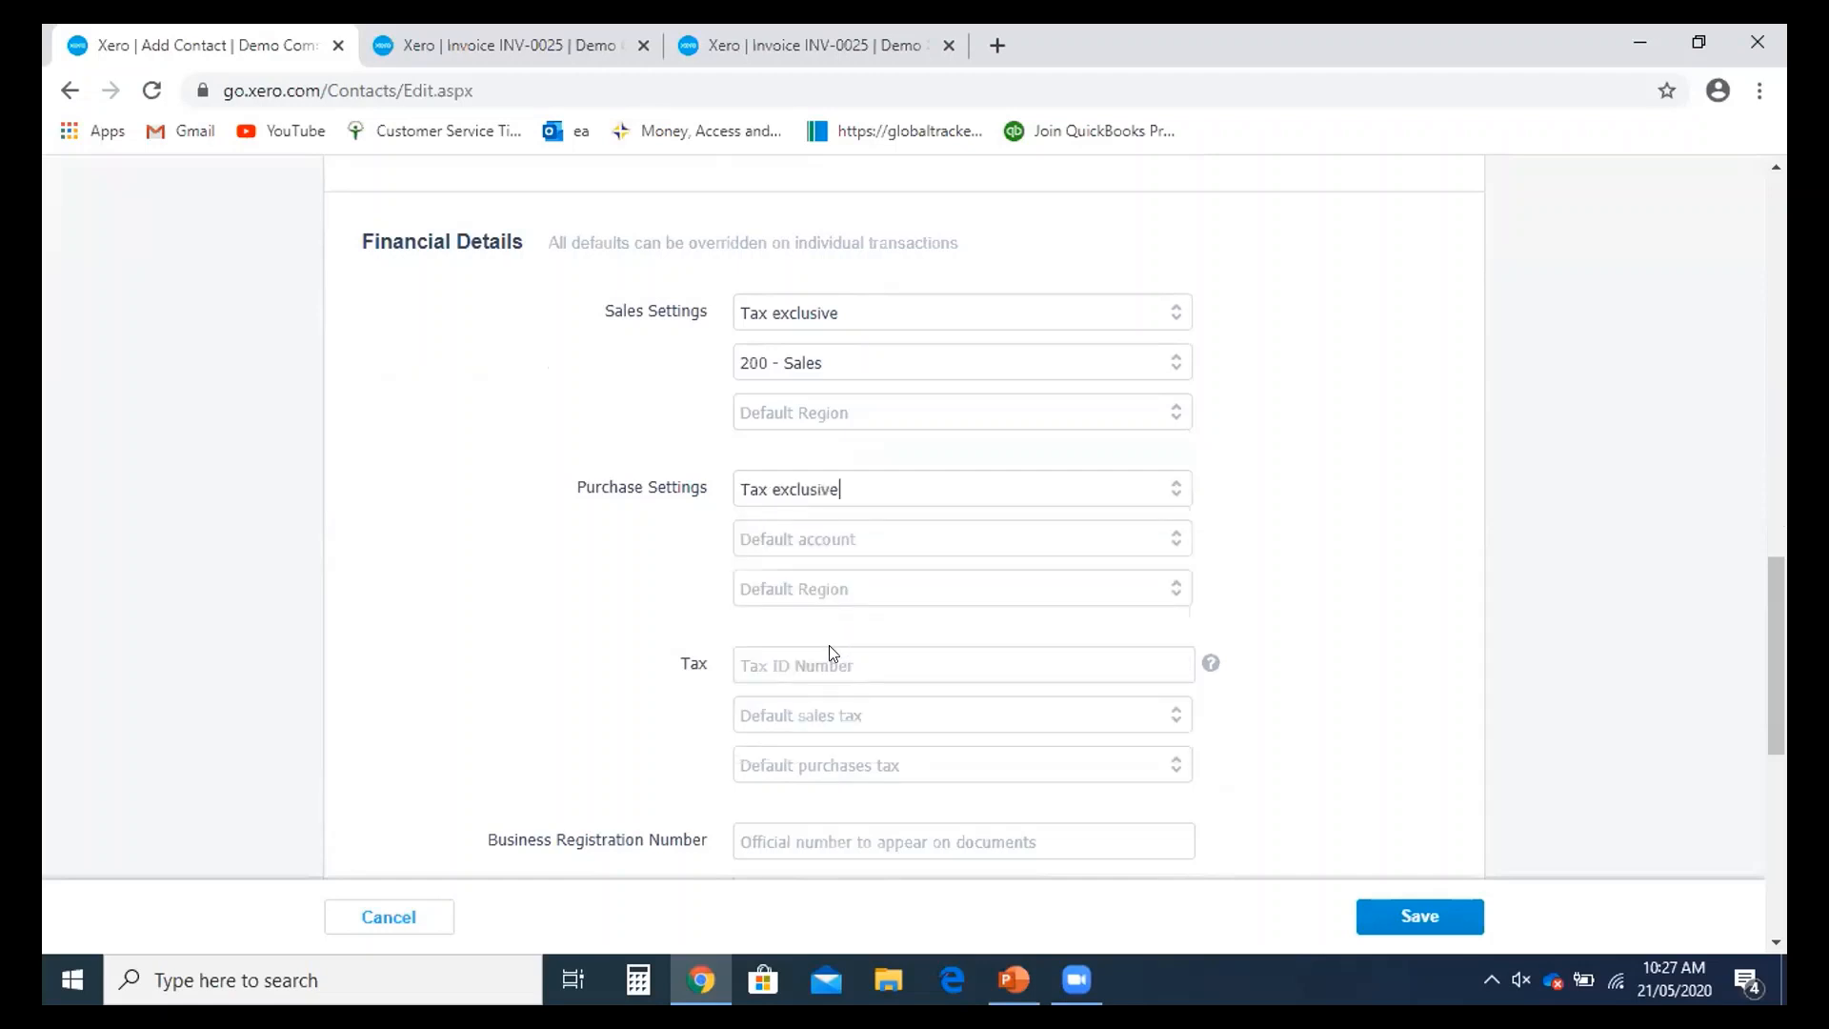
pyautogui.click(813, 589)
pyautogui.click(799, 541)
pyautogui.write('pur')
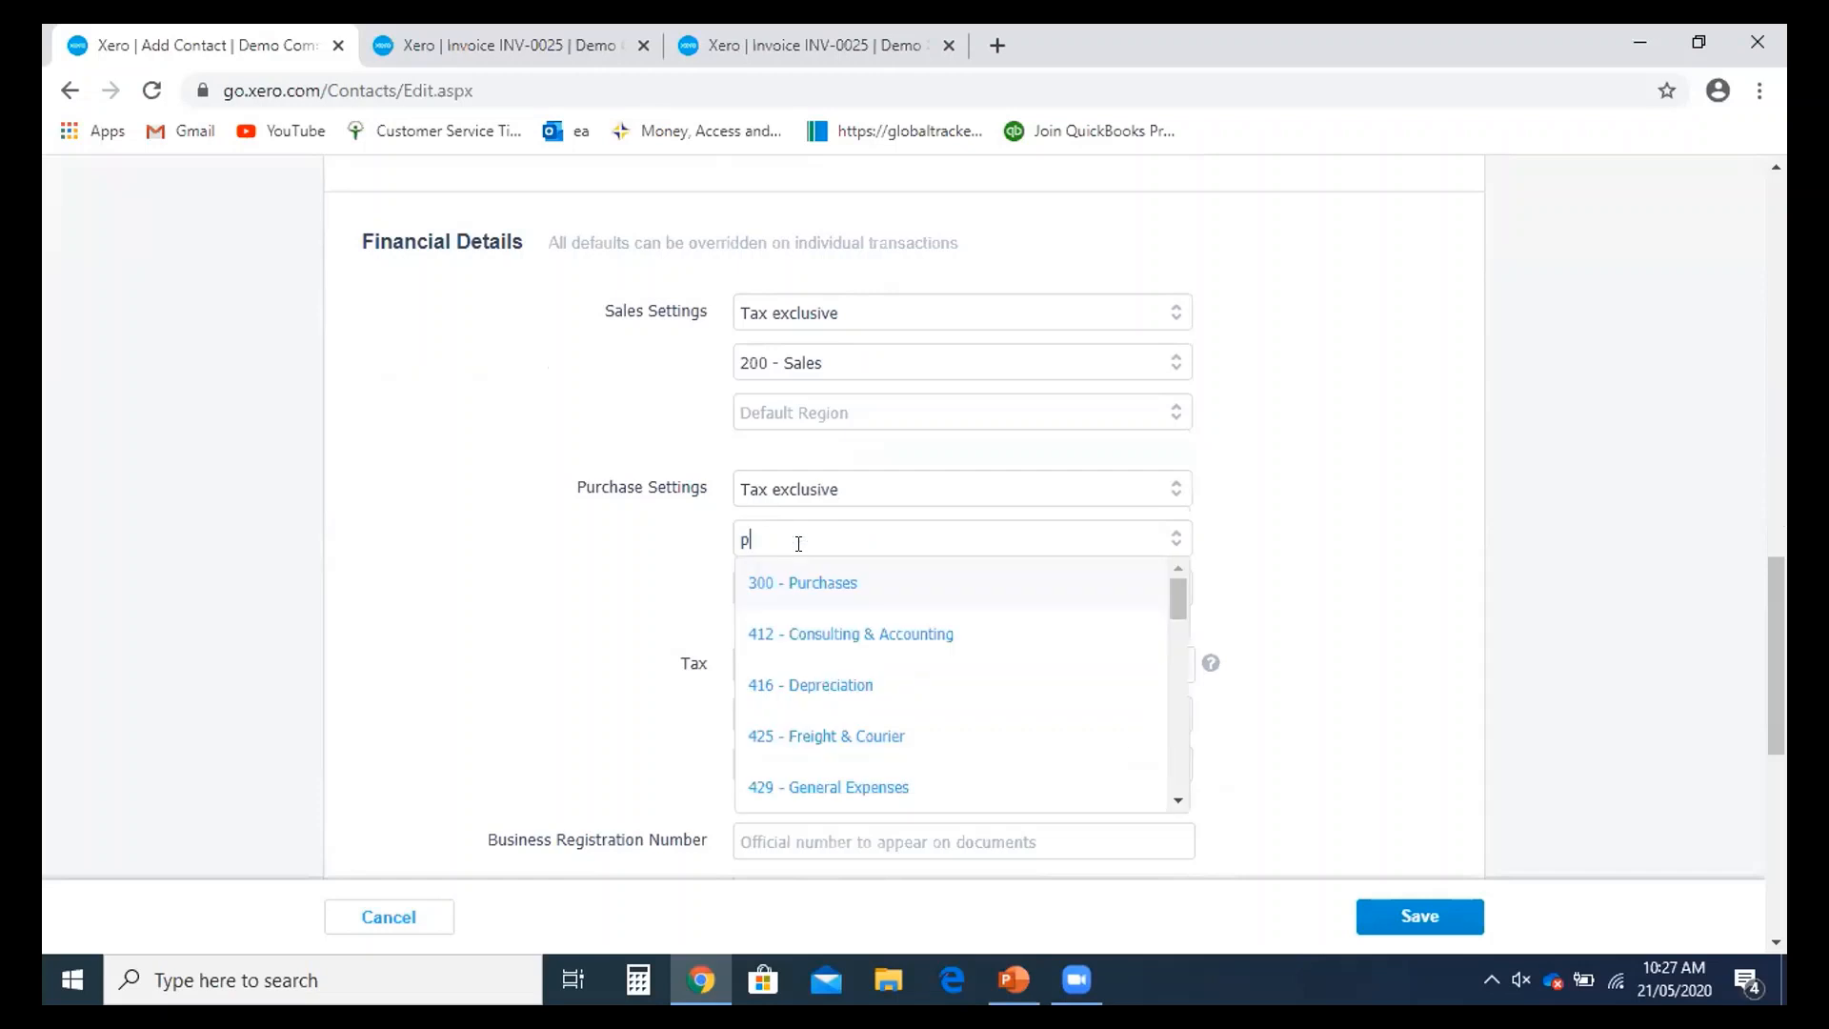
pyautogui.click(847, 576)
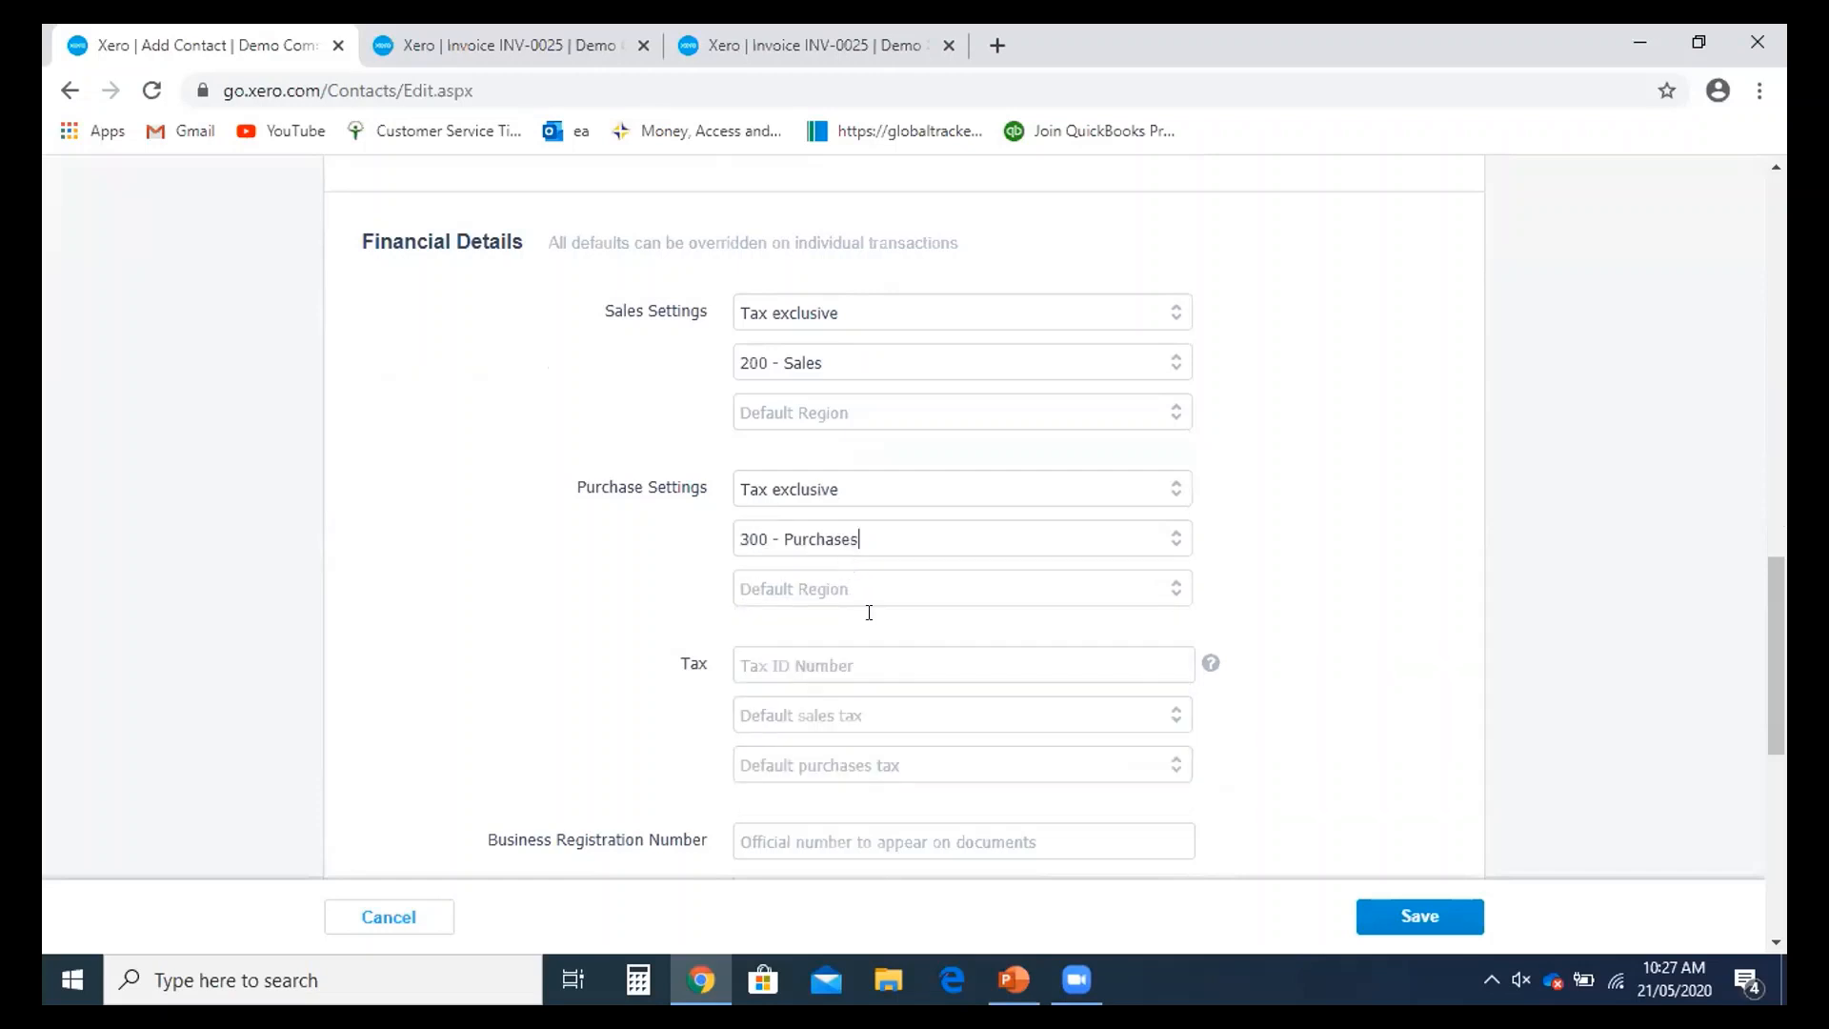
pyautogui.scroll(-4, 866, 613)
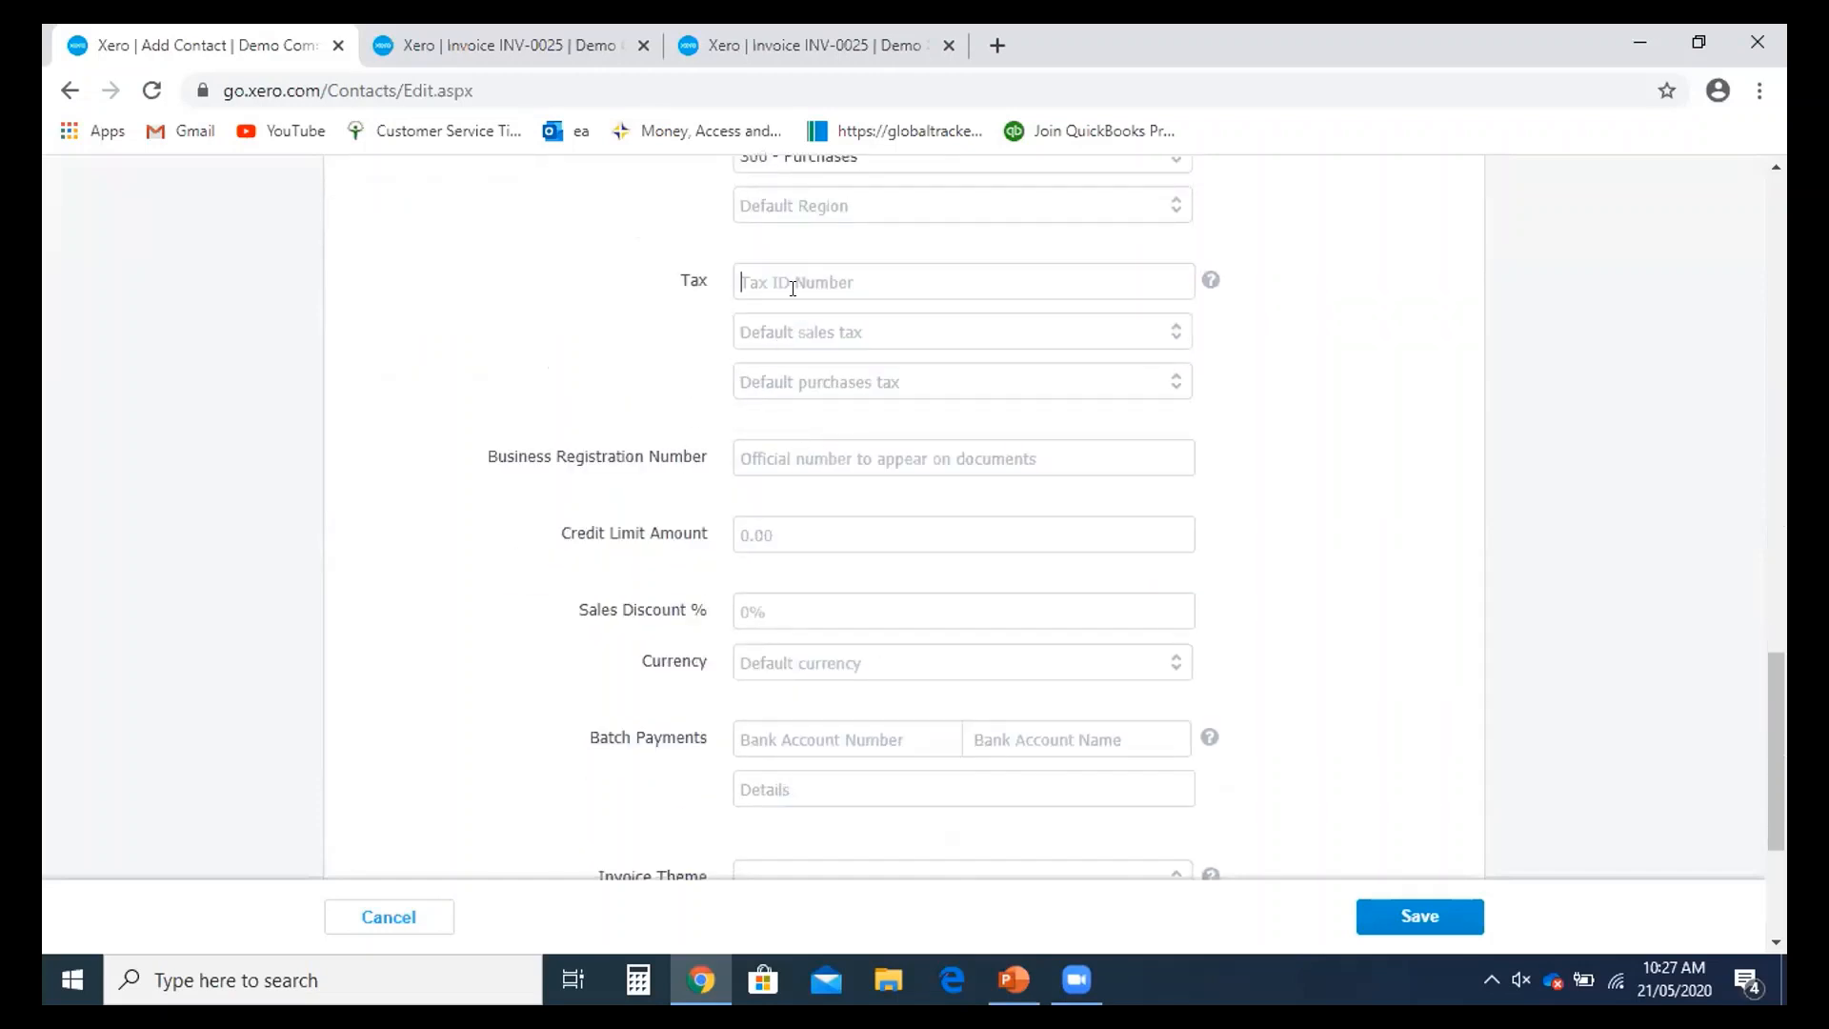
# - Enter the contact's tax ID number
pyautogui.scroll(-3, 672, 593)
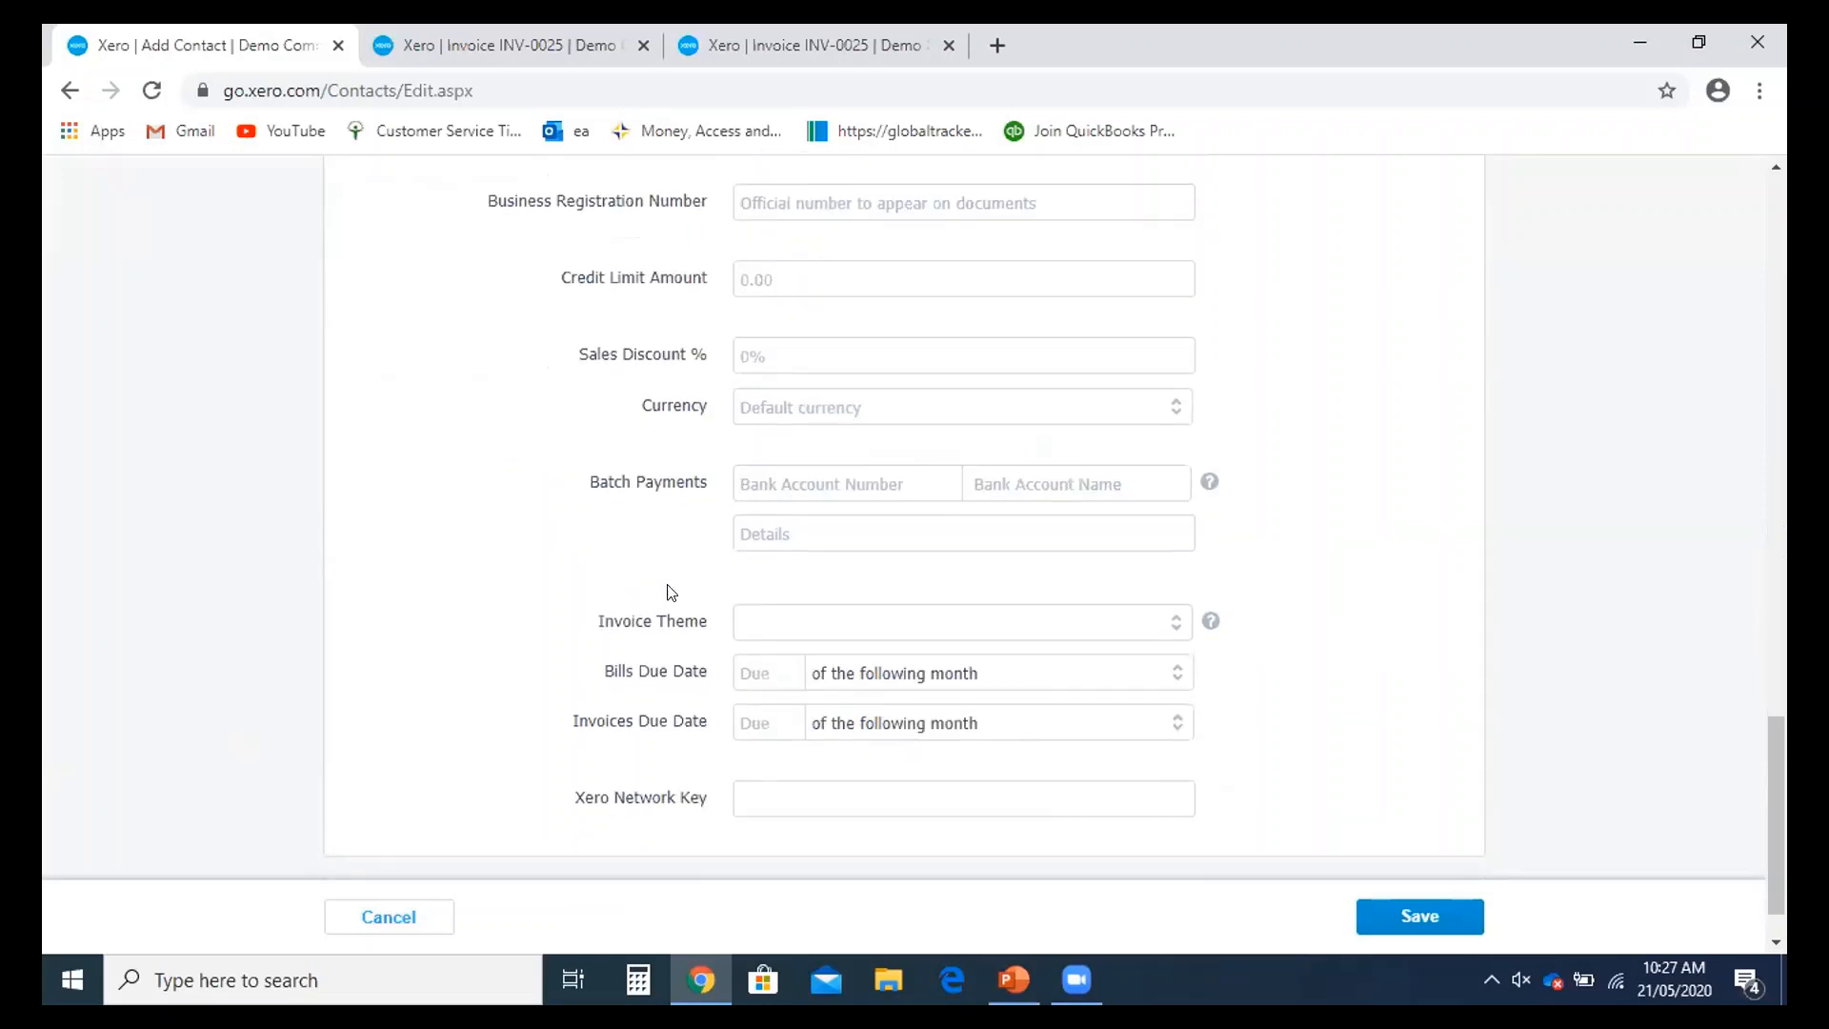
pyautogui.scroll(1, 895, 380)
pyautogui.scroll(-1, 907, 466)
pyautogui.click(838, 281)
pyautogui.scroll(-1, 828, 333)
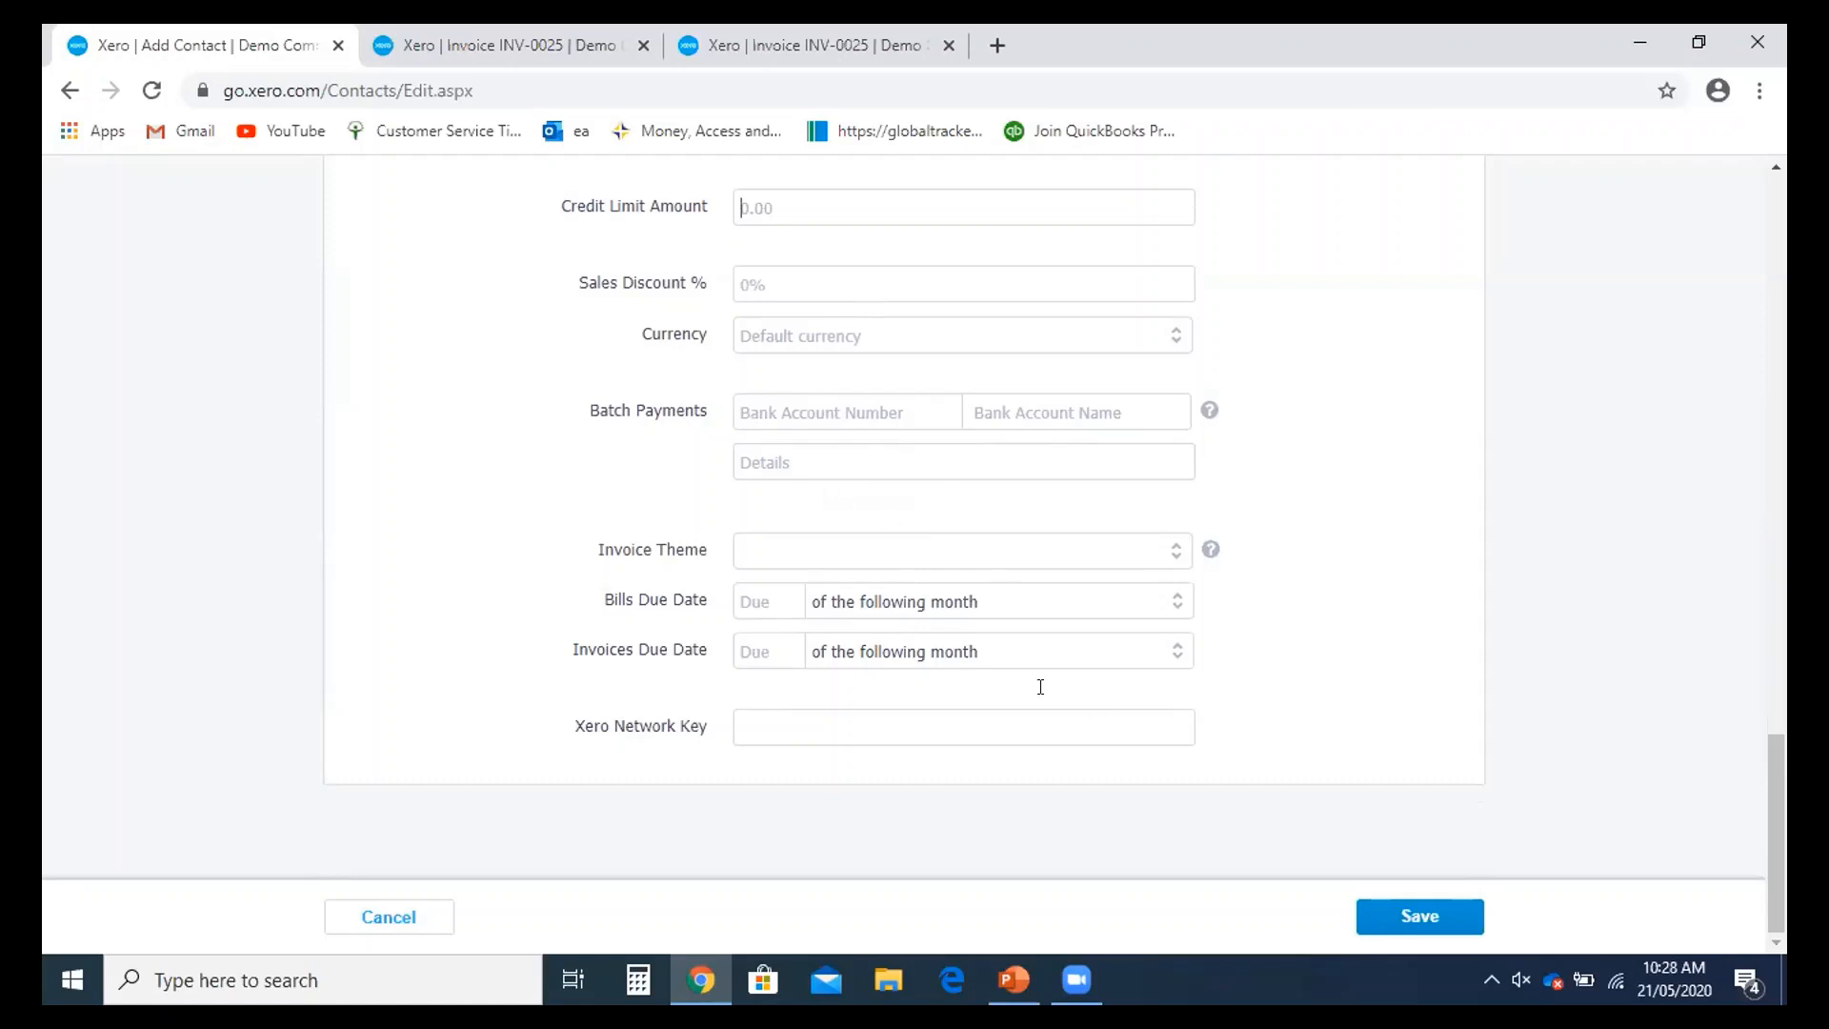
# - Make bills due 15 days after the bill date
pyautogui.click(774, 607)
pyautogui.write('15')
pyautogui.click(1158, 594)
pyautogui.doubleClick(1159, 593)
pyautogui.click(1173, 607)
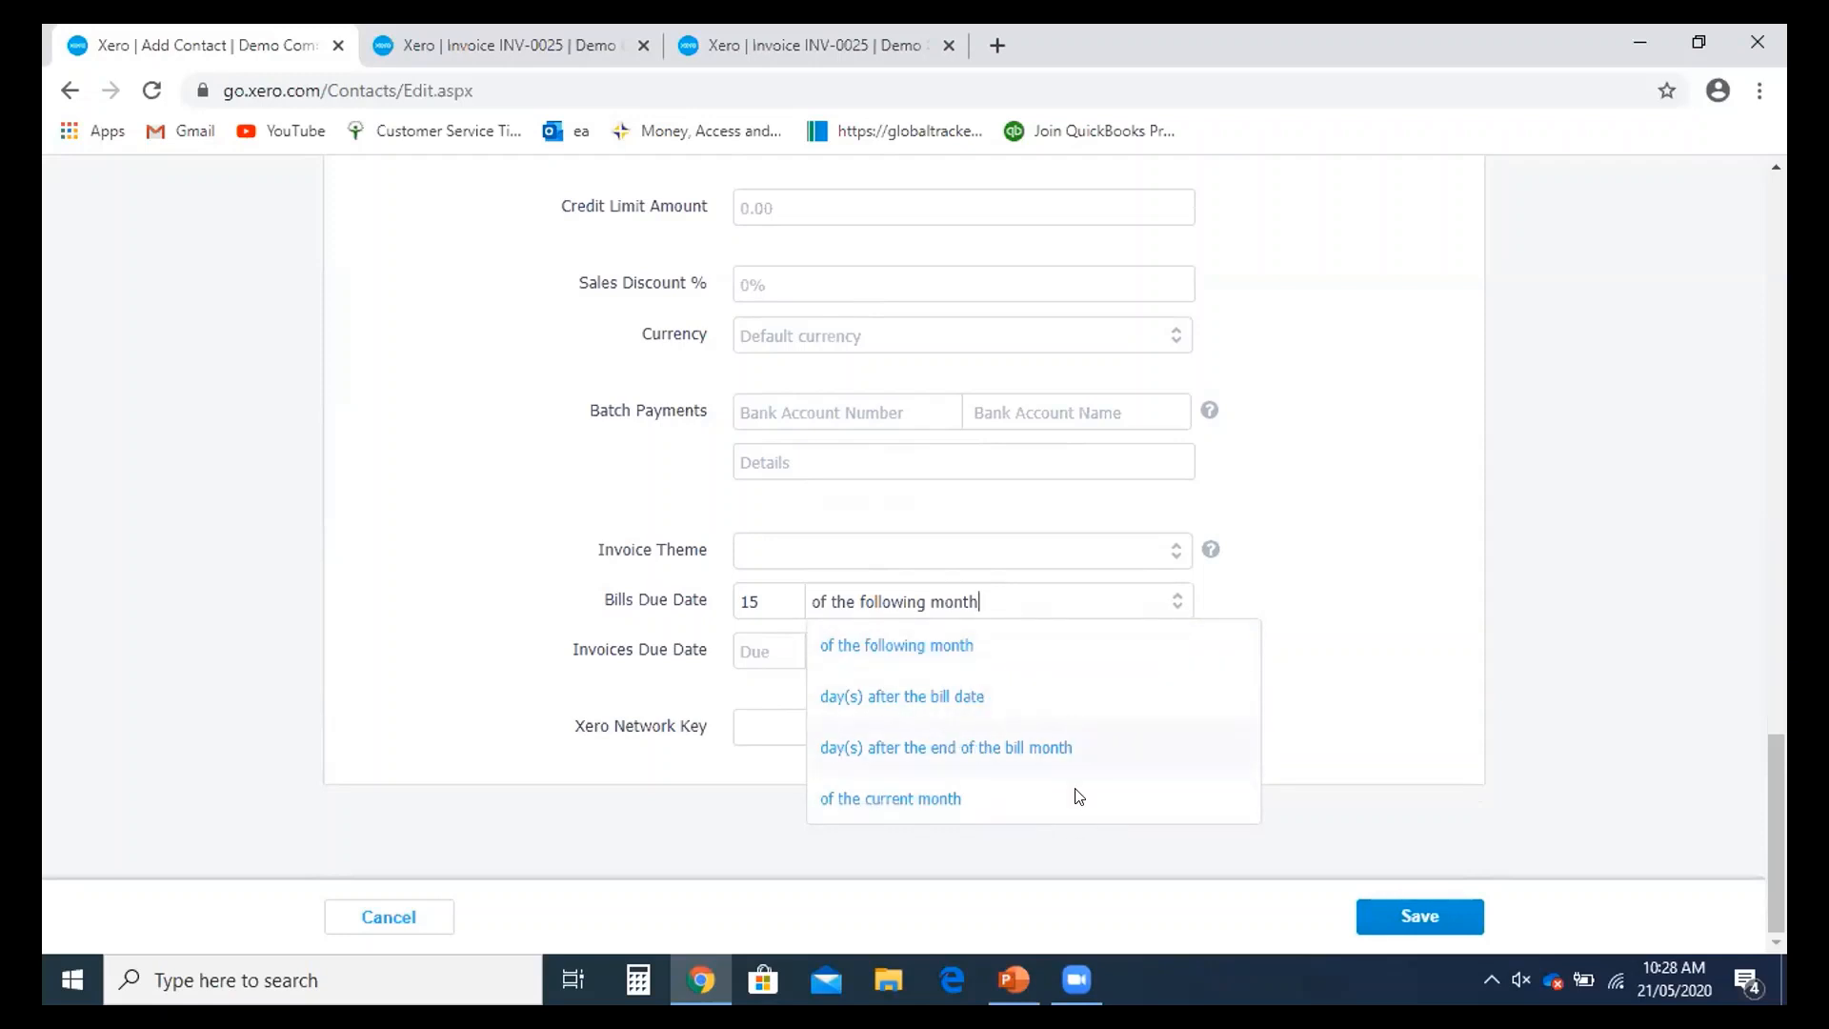
pyautogui.click(931, 705)
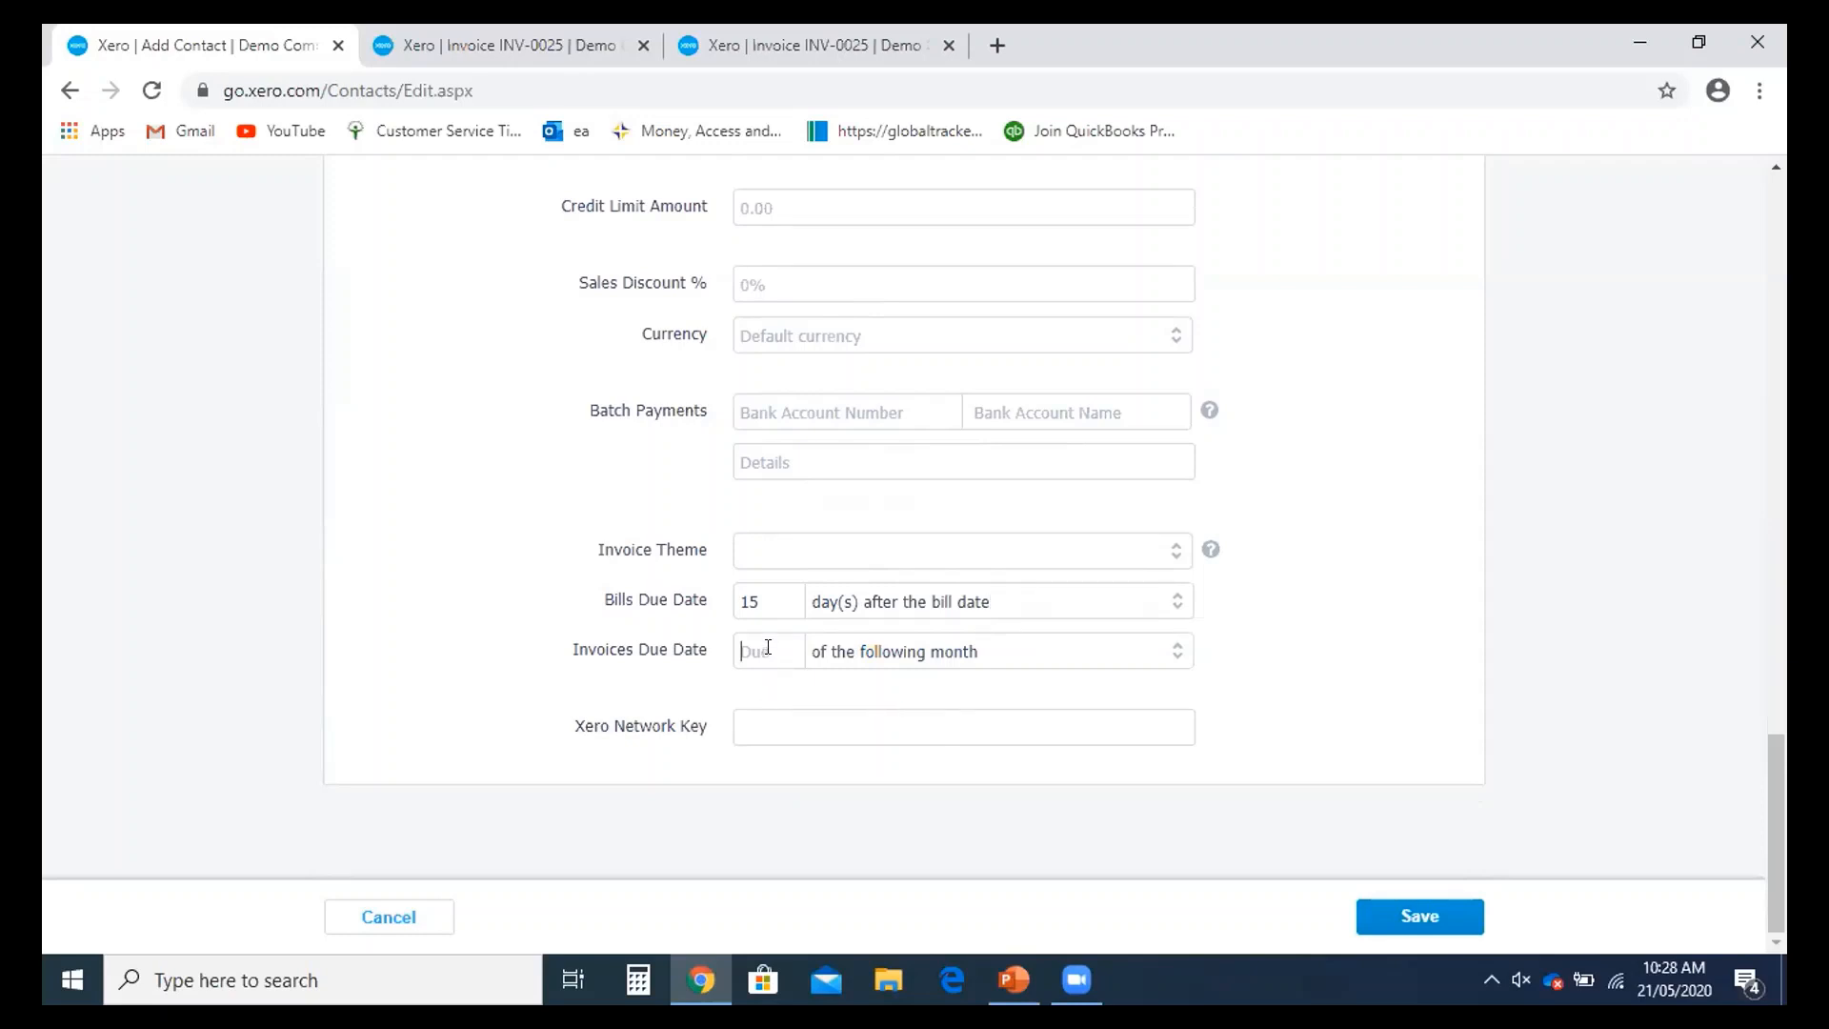
# - Make invoices due the 15th of the following month and save AOC Limited
pyautogui.write('15')
pyautogui.scroll(10, 770, 654)
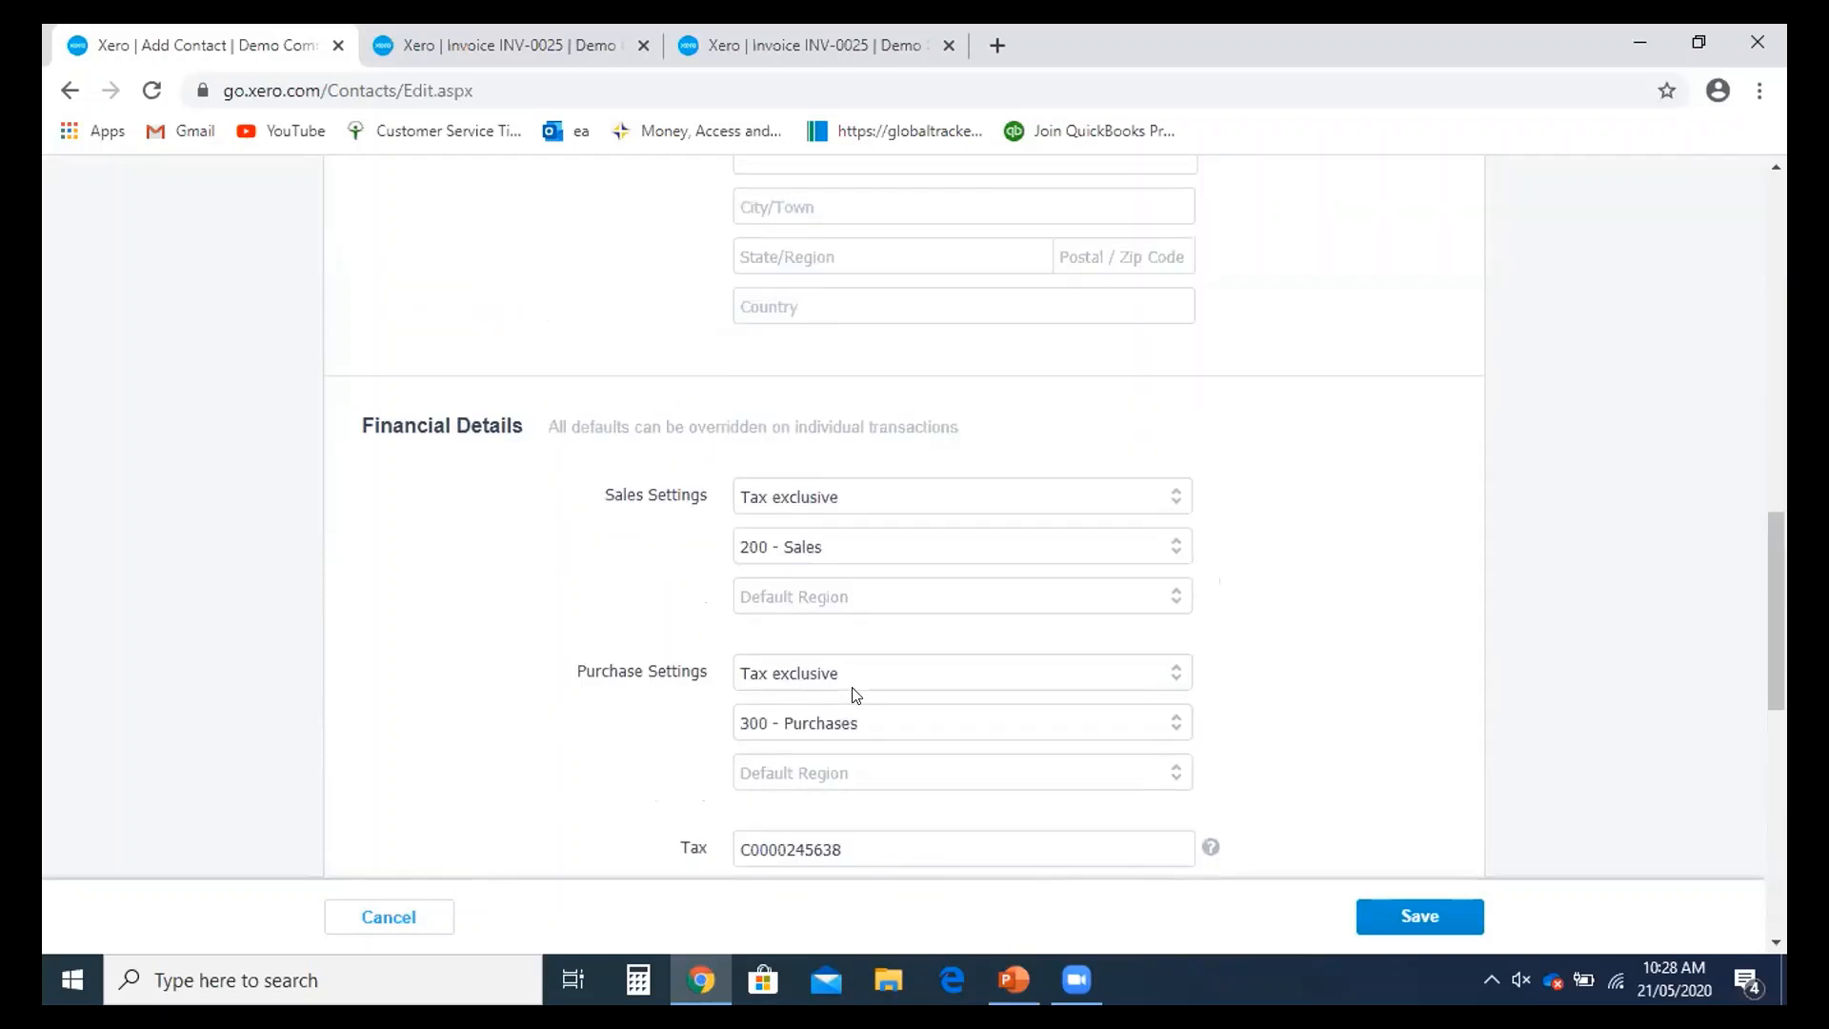
pyautogui.scroll(1, 855, 696)
pyautogui.scroll(-6, 862, 694)
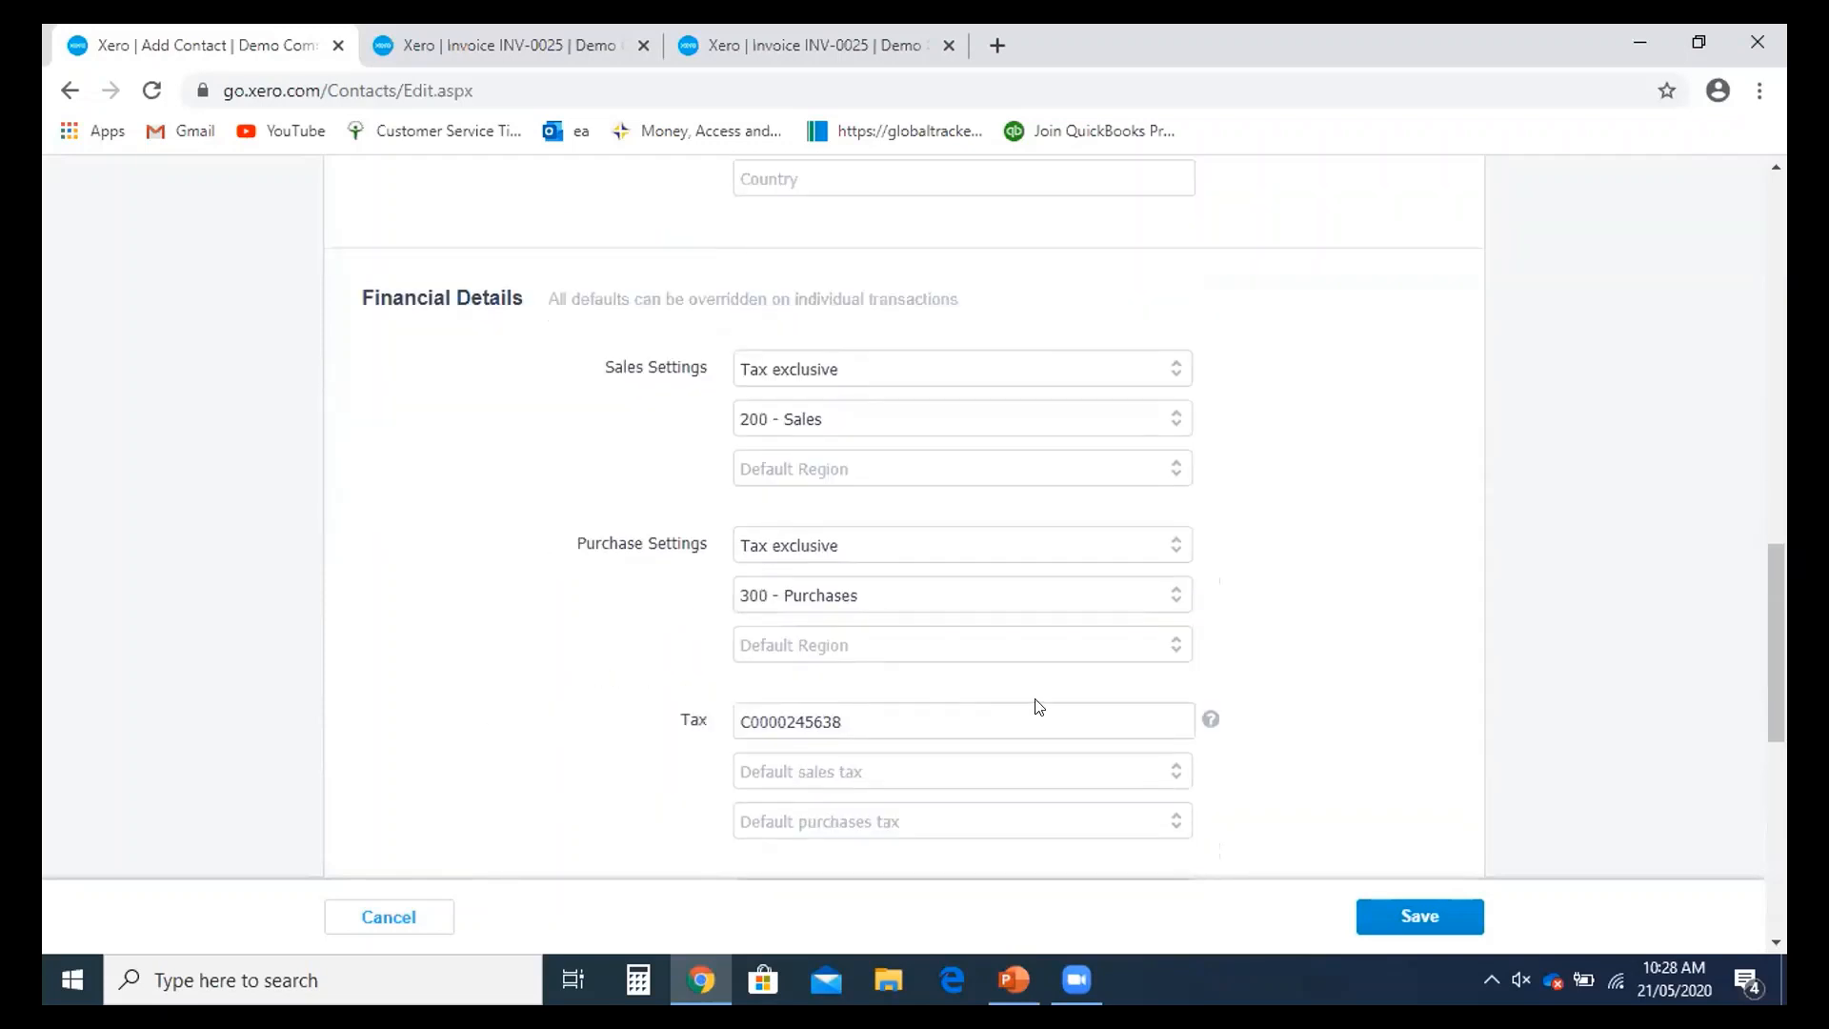
pyautogui.scroll(6, 1057, 696)
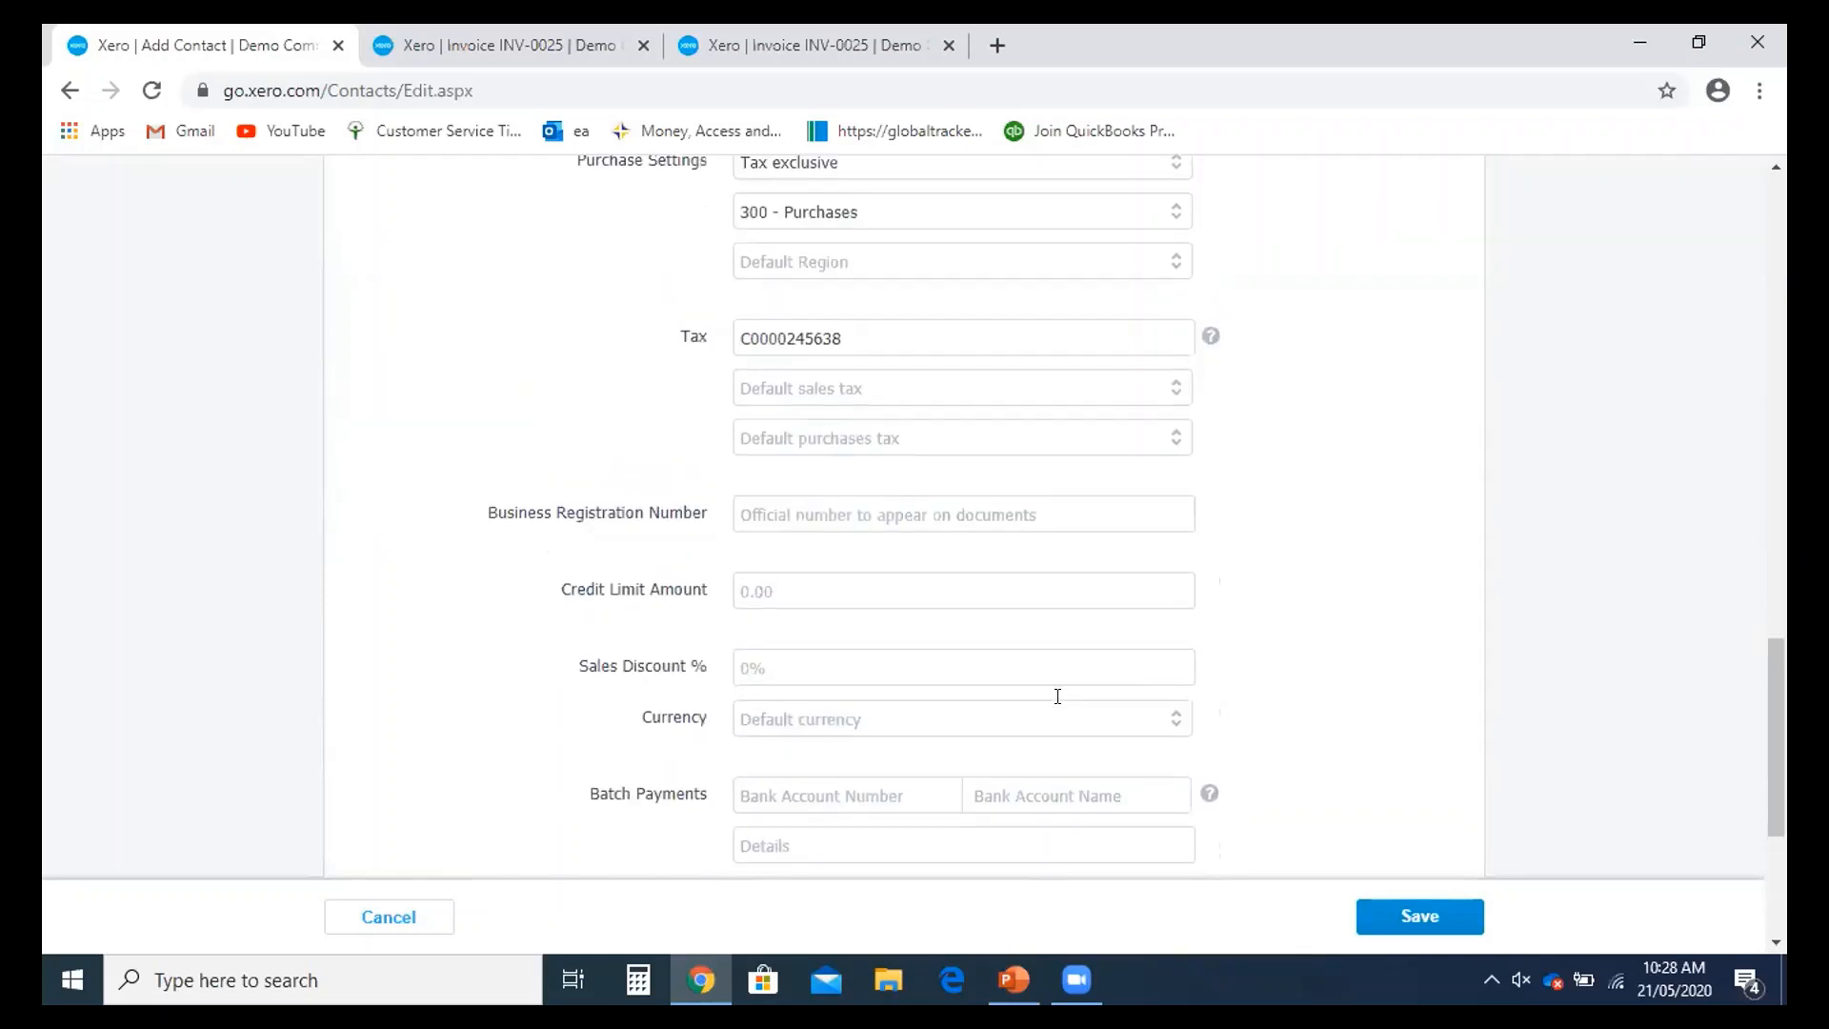
pyautogui.click(1377, 917)
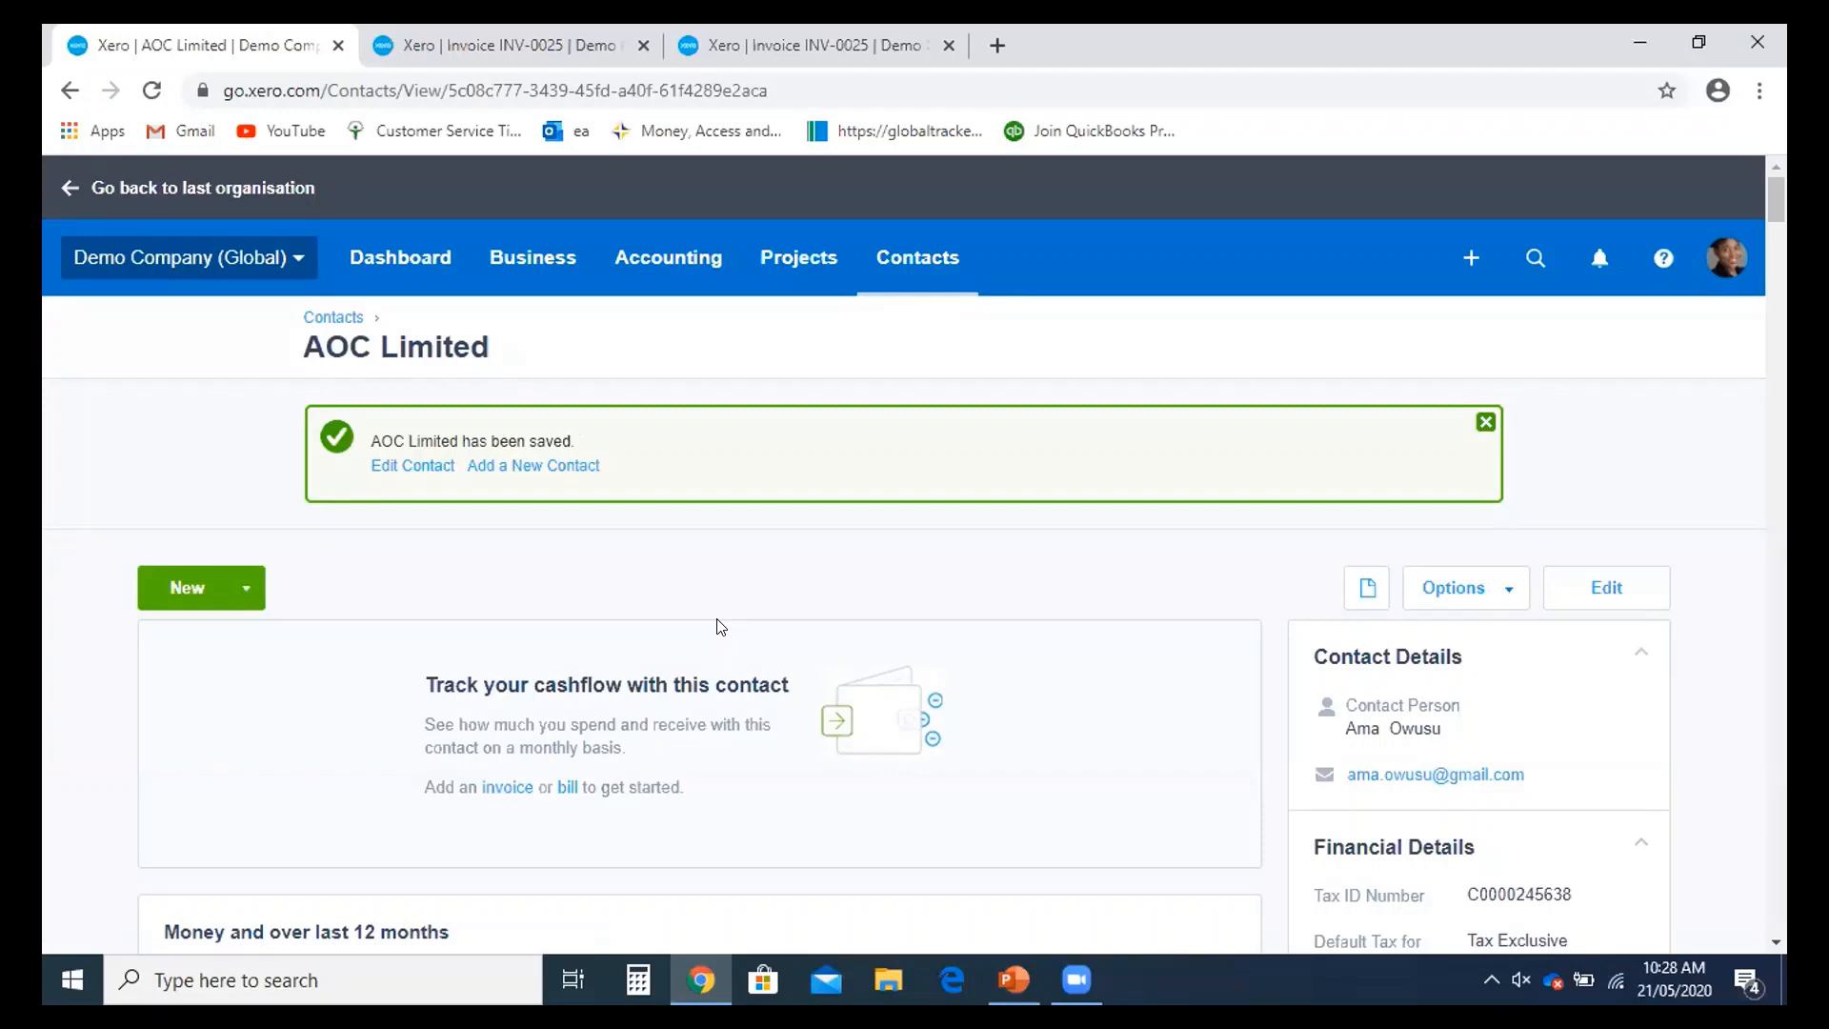
# - Check AOC Limited's saved financial details, then reopen the contact for editing
pyautogui.scroll(-2, 721, 626)
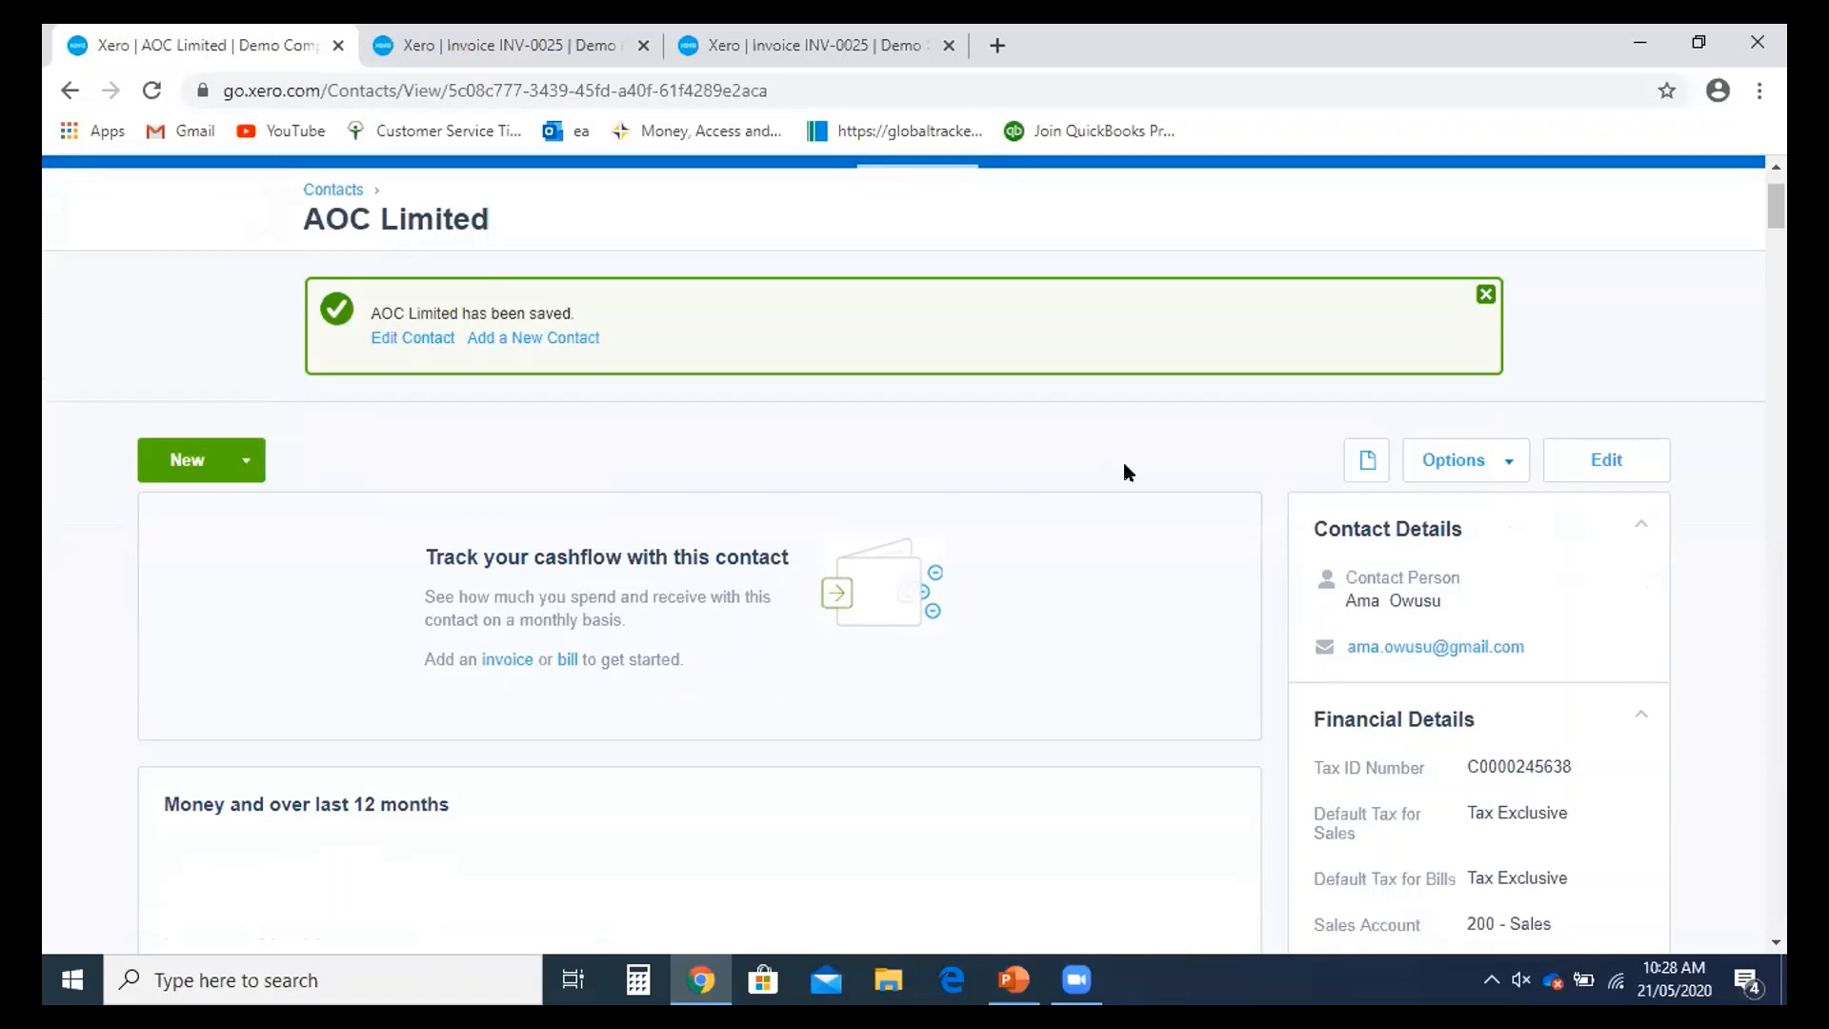
pyautogui.click(1607, 461)
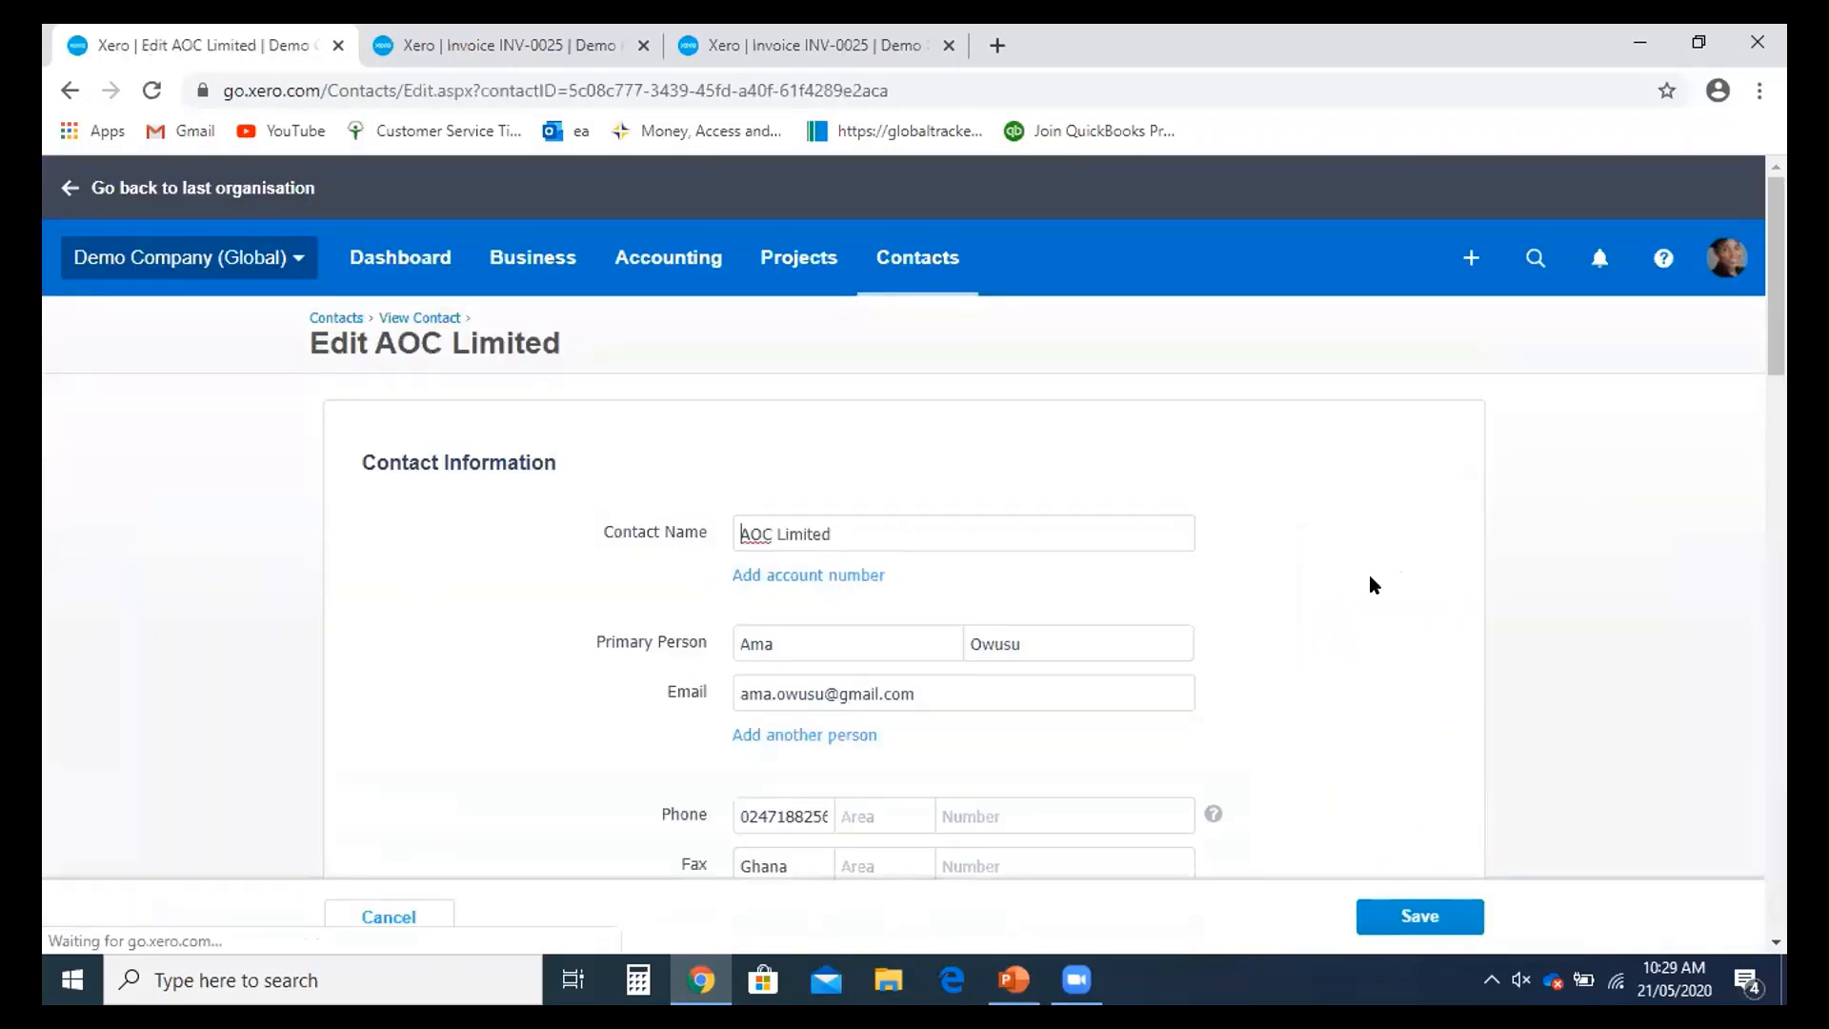
pyautogui.scroll(-4, 1152, 596)
pyautogui.scroll(2, 1218, 595)
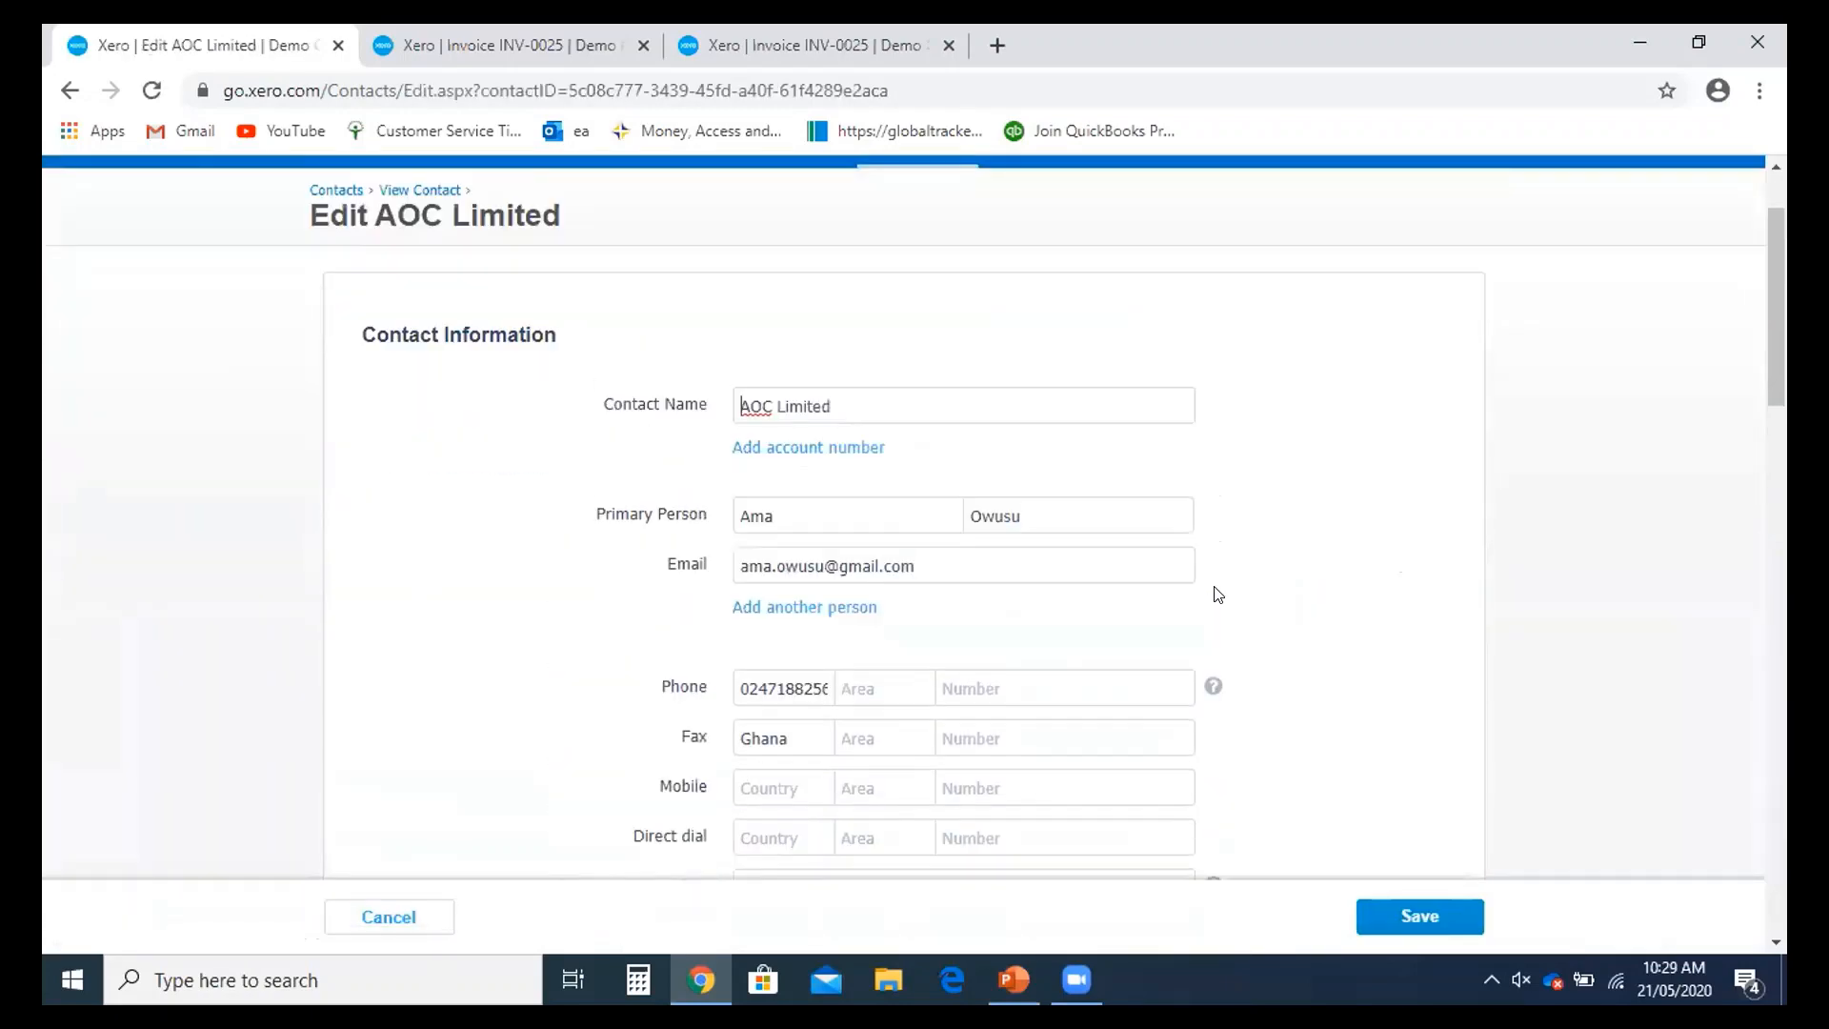
pyautogui.scroll(-2, 1203, 598)
pyautogui.scroll(-7, 1204, 608)
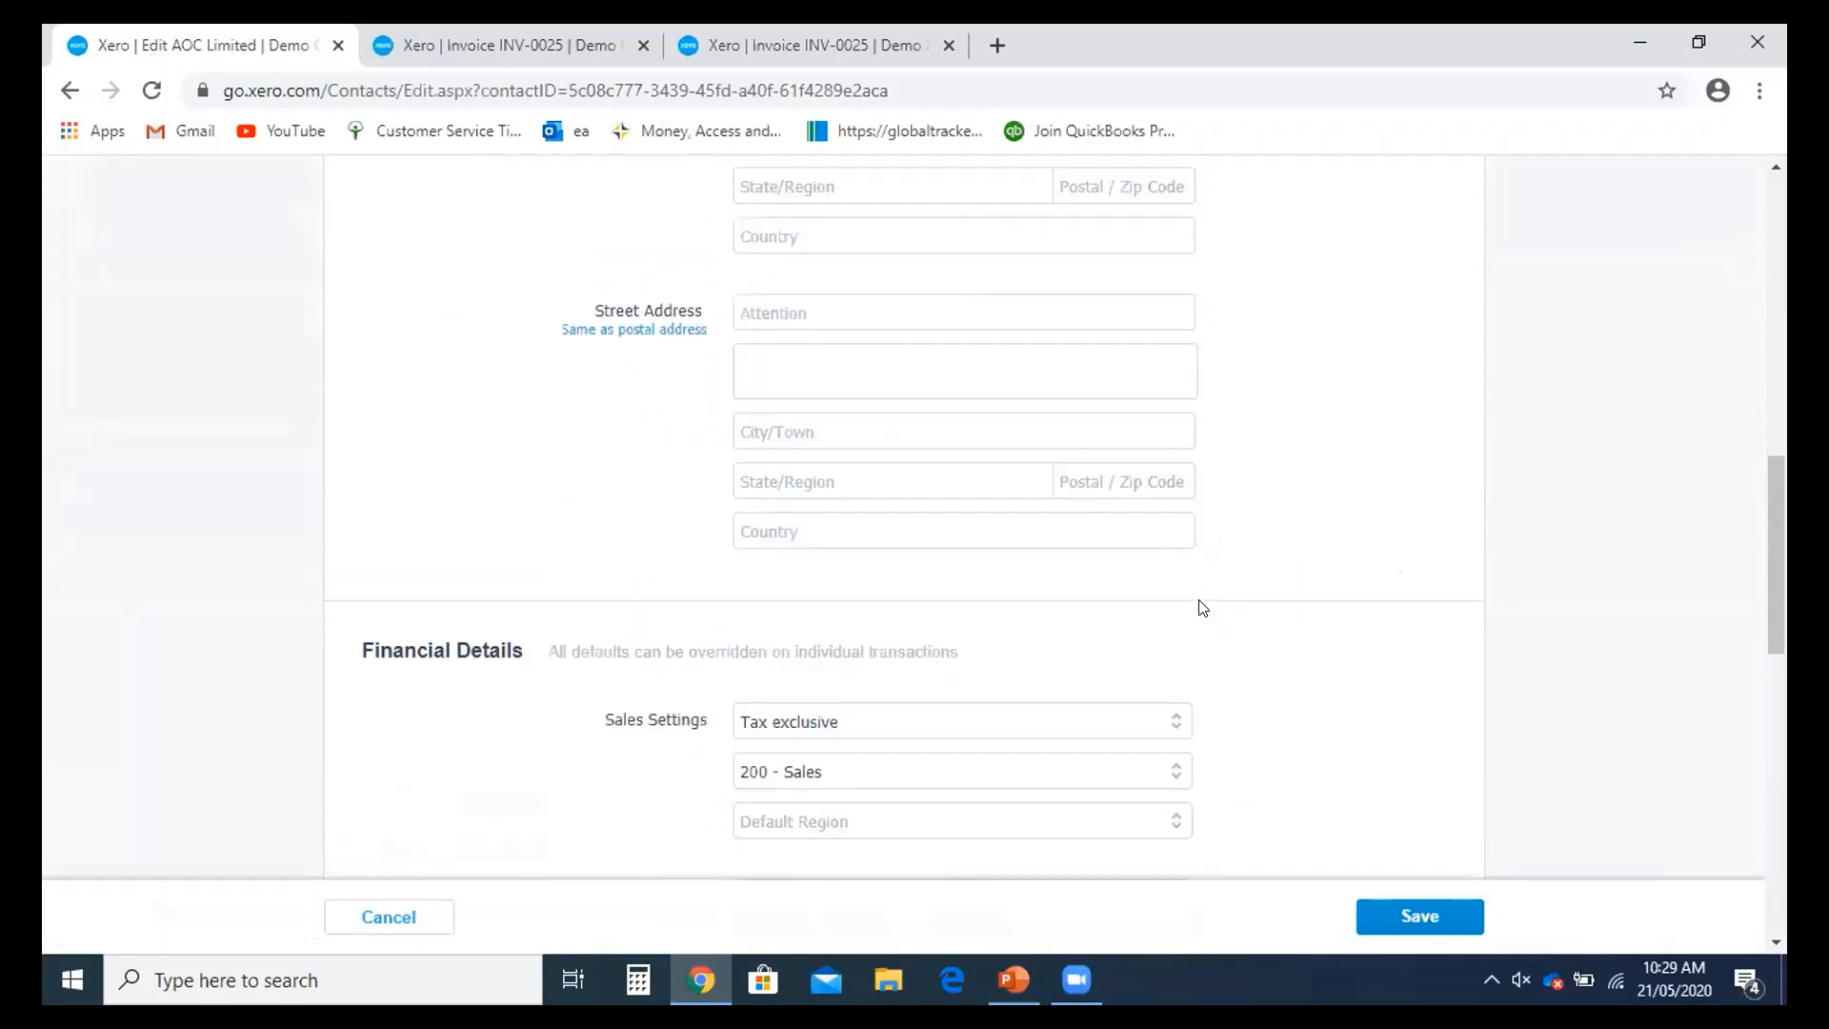
pyautogui.scroll(-3, 1124, 747)
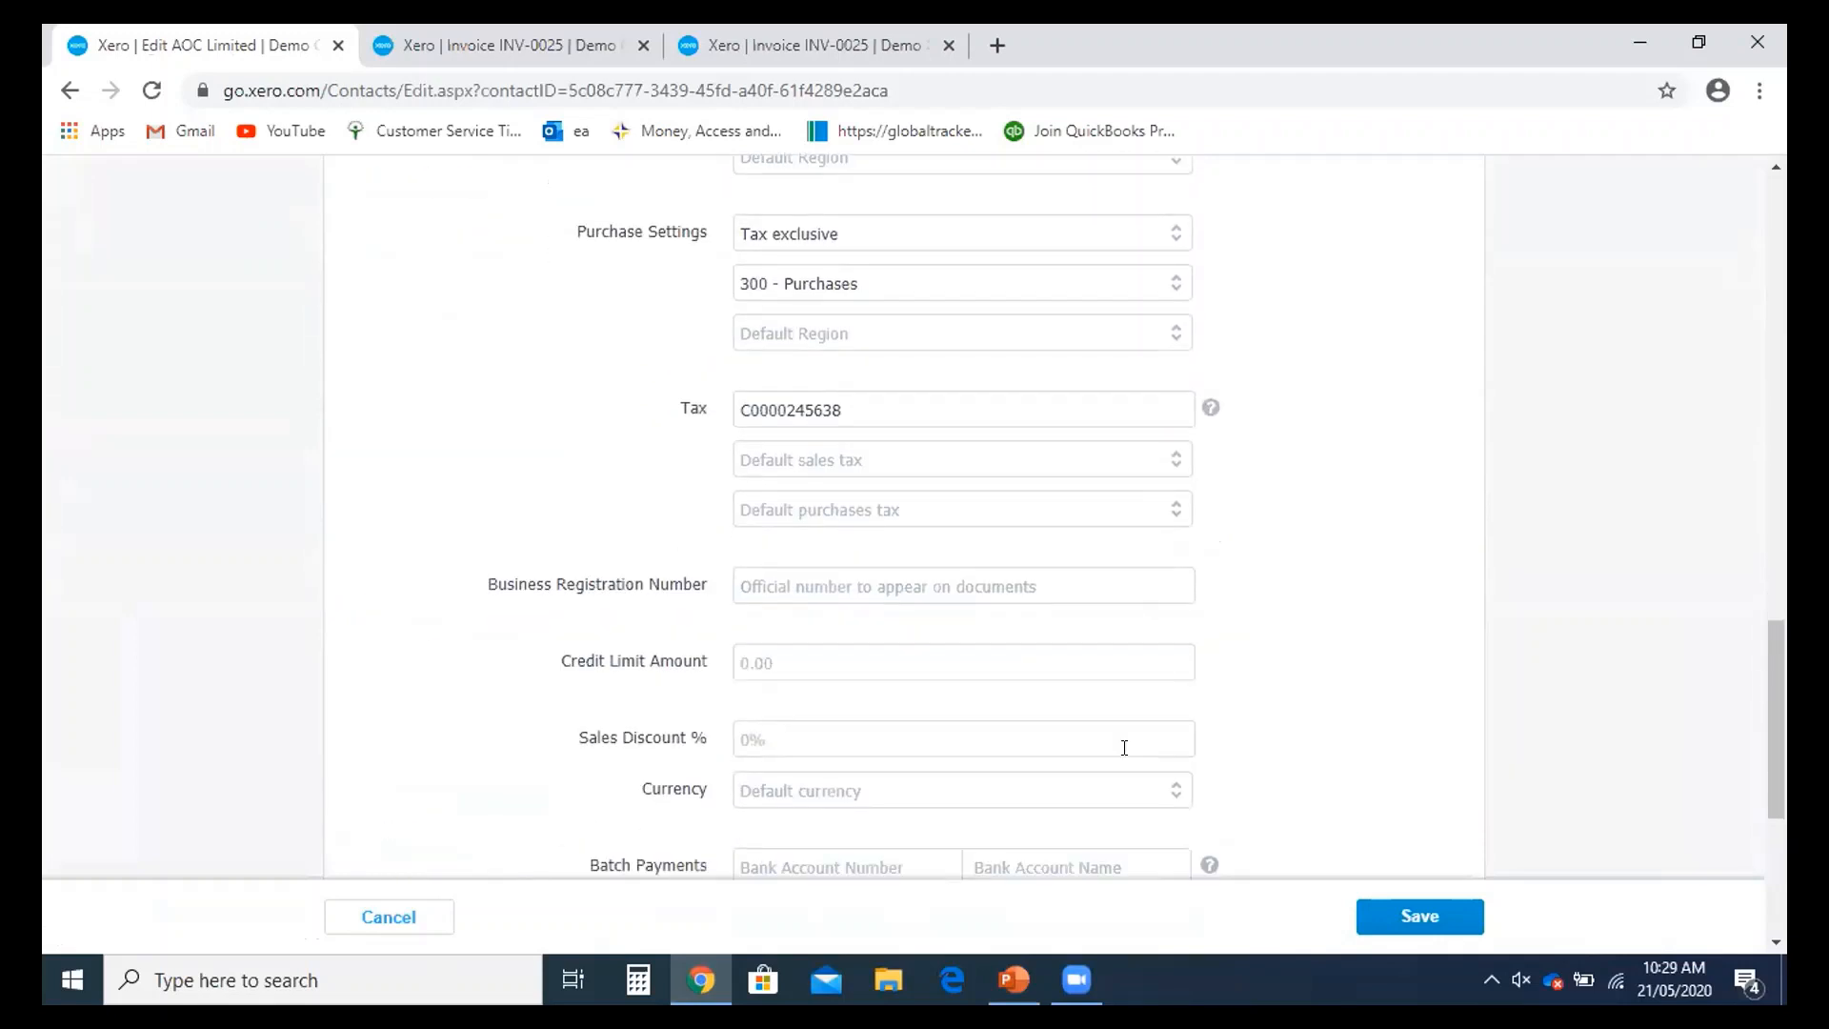
pyautogui.scroll(3, 1124, 747)
pyautogui.scroll(-5, 1124, 747)
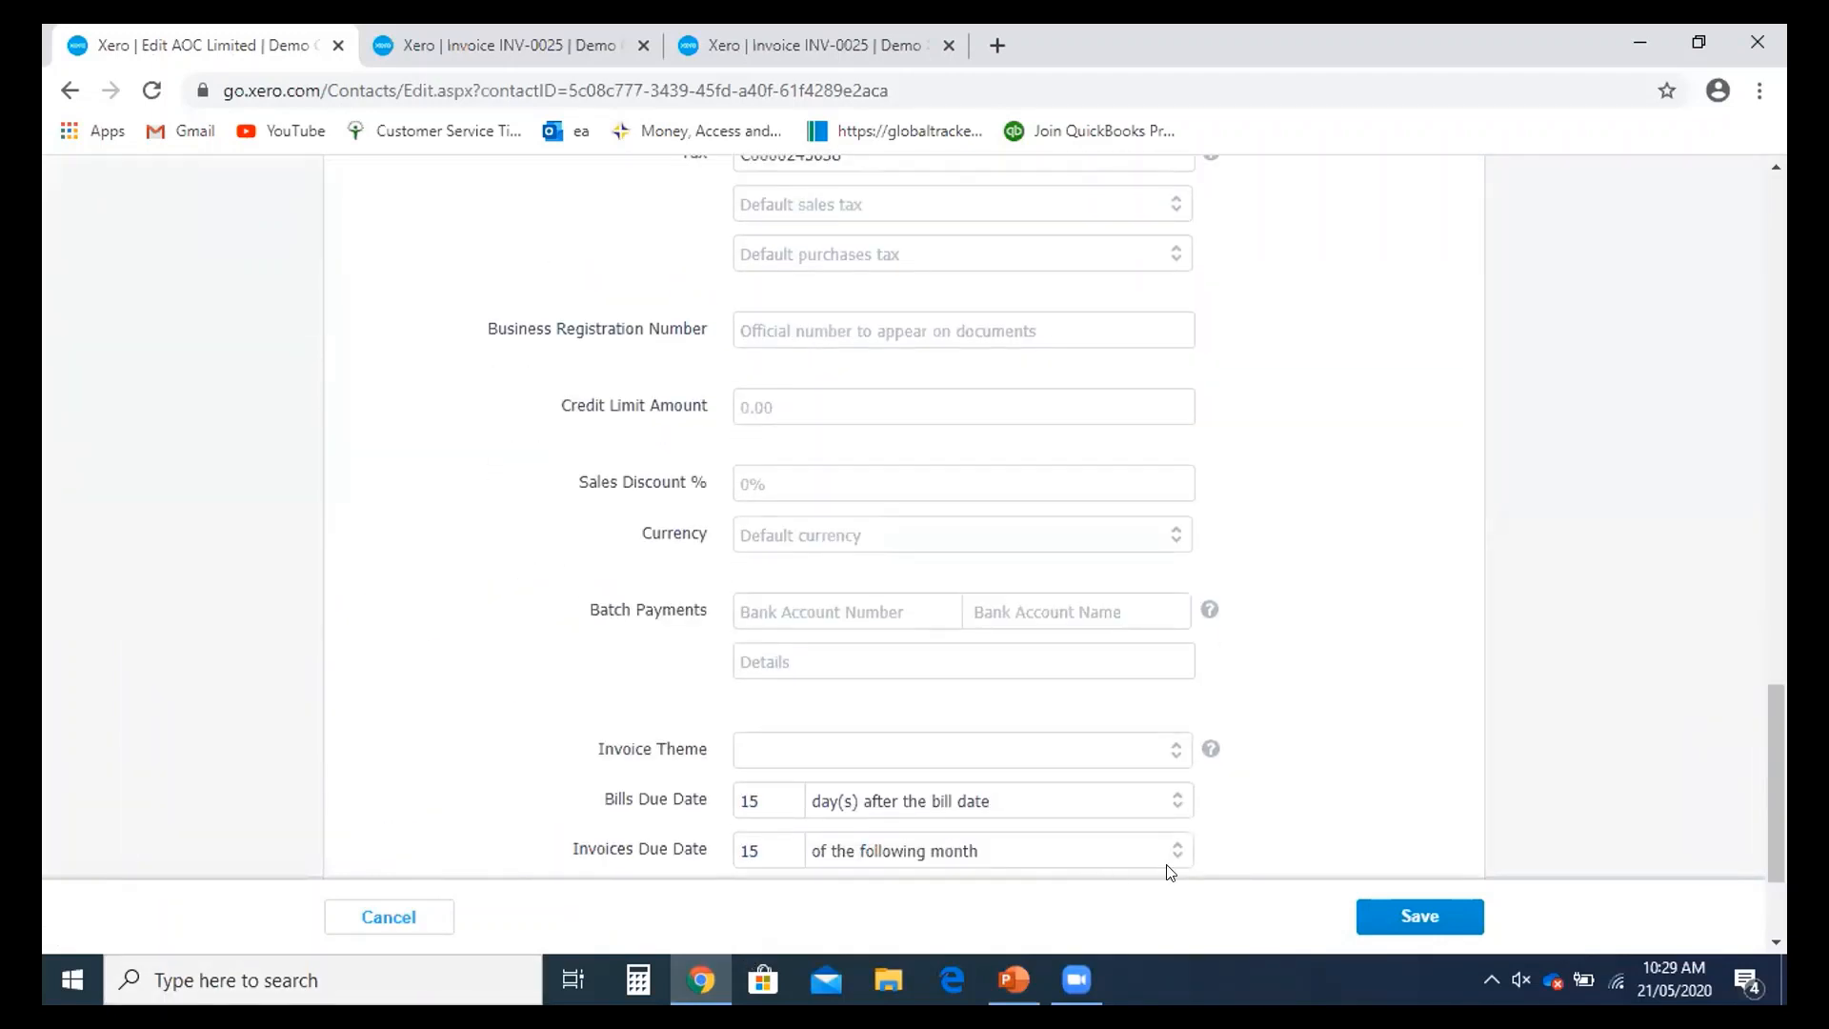
pyautogui.scroll(-2, 1172, 872)
pyautogui.click(429, 931)
pyautogui.scroll(12, 947, 833)
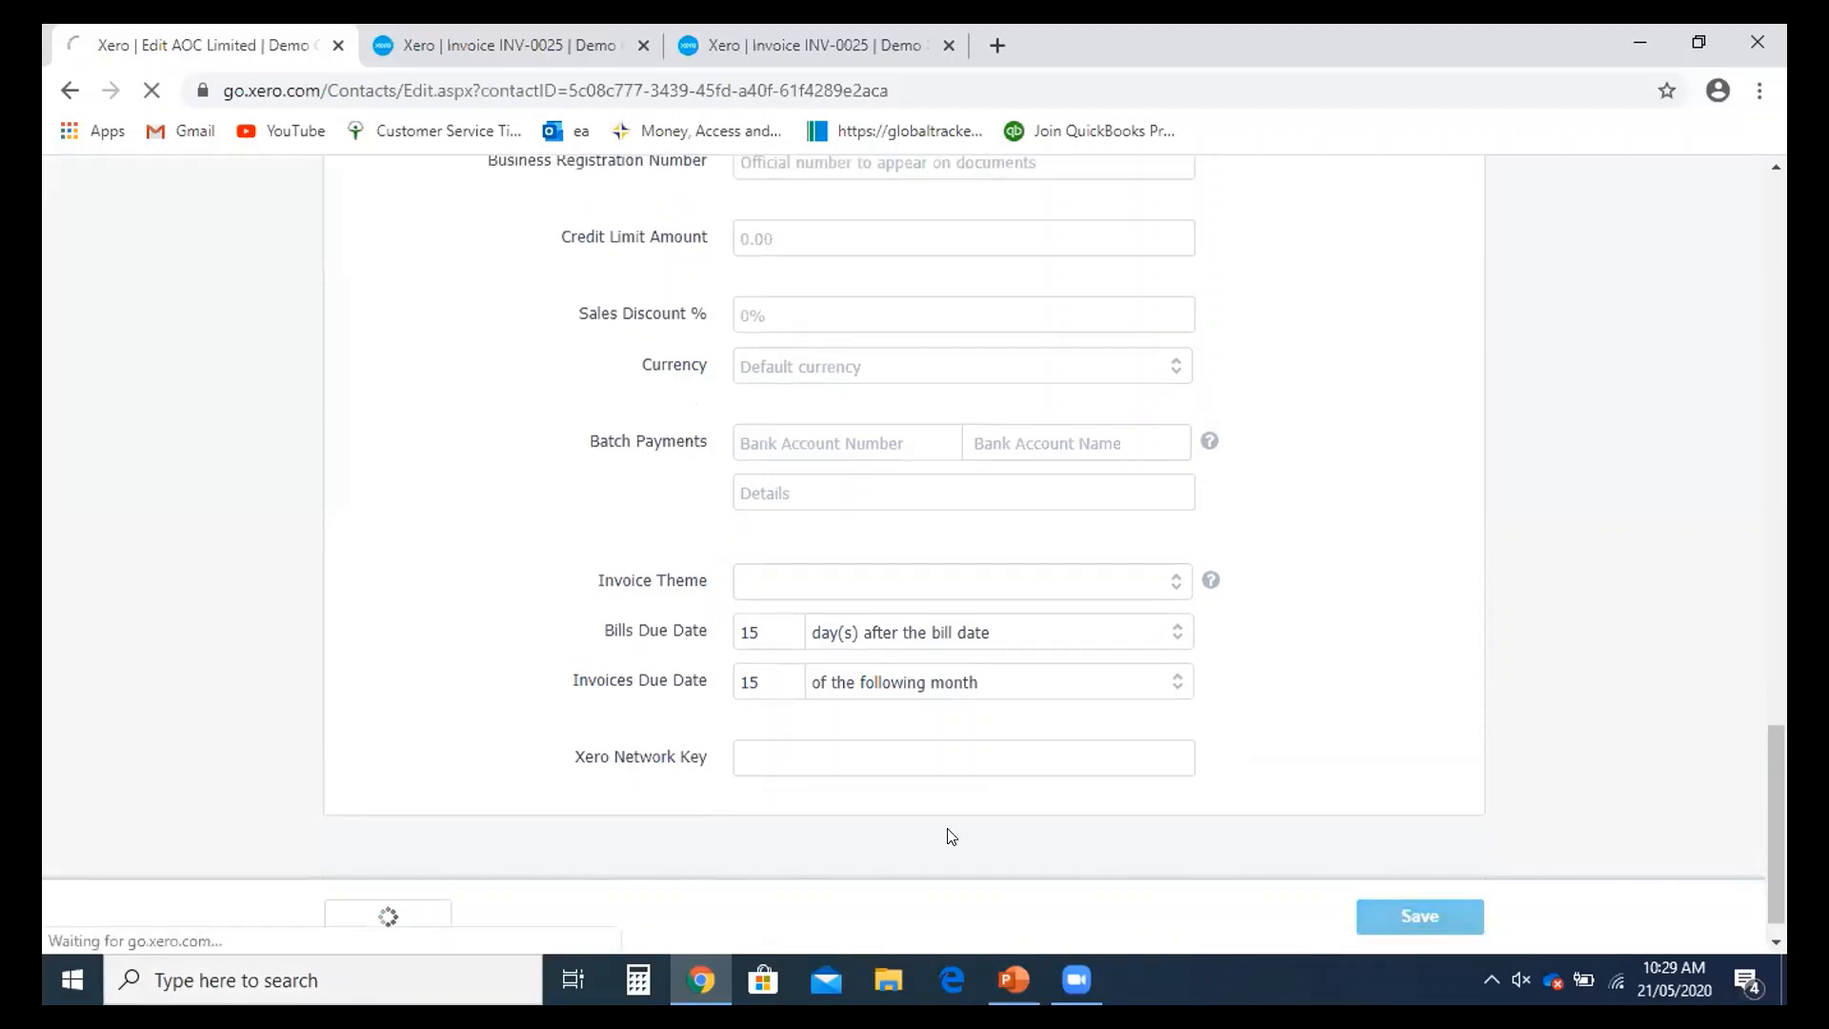
pyautogui.scroll(6, 1299, 743)
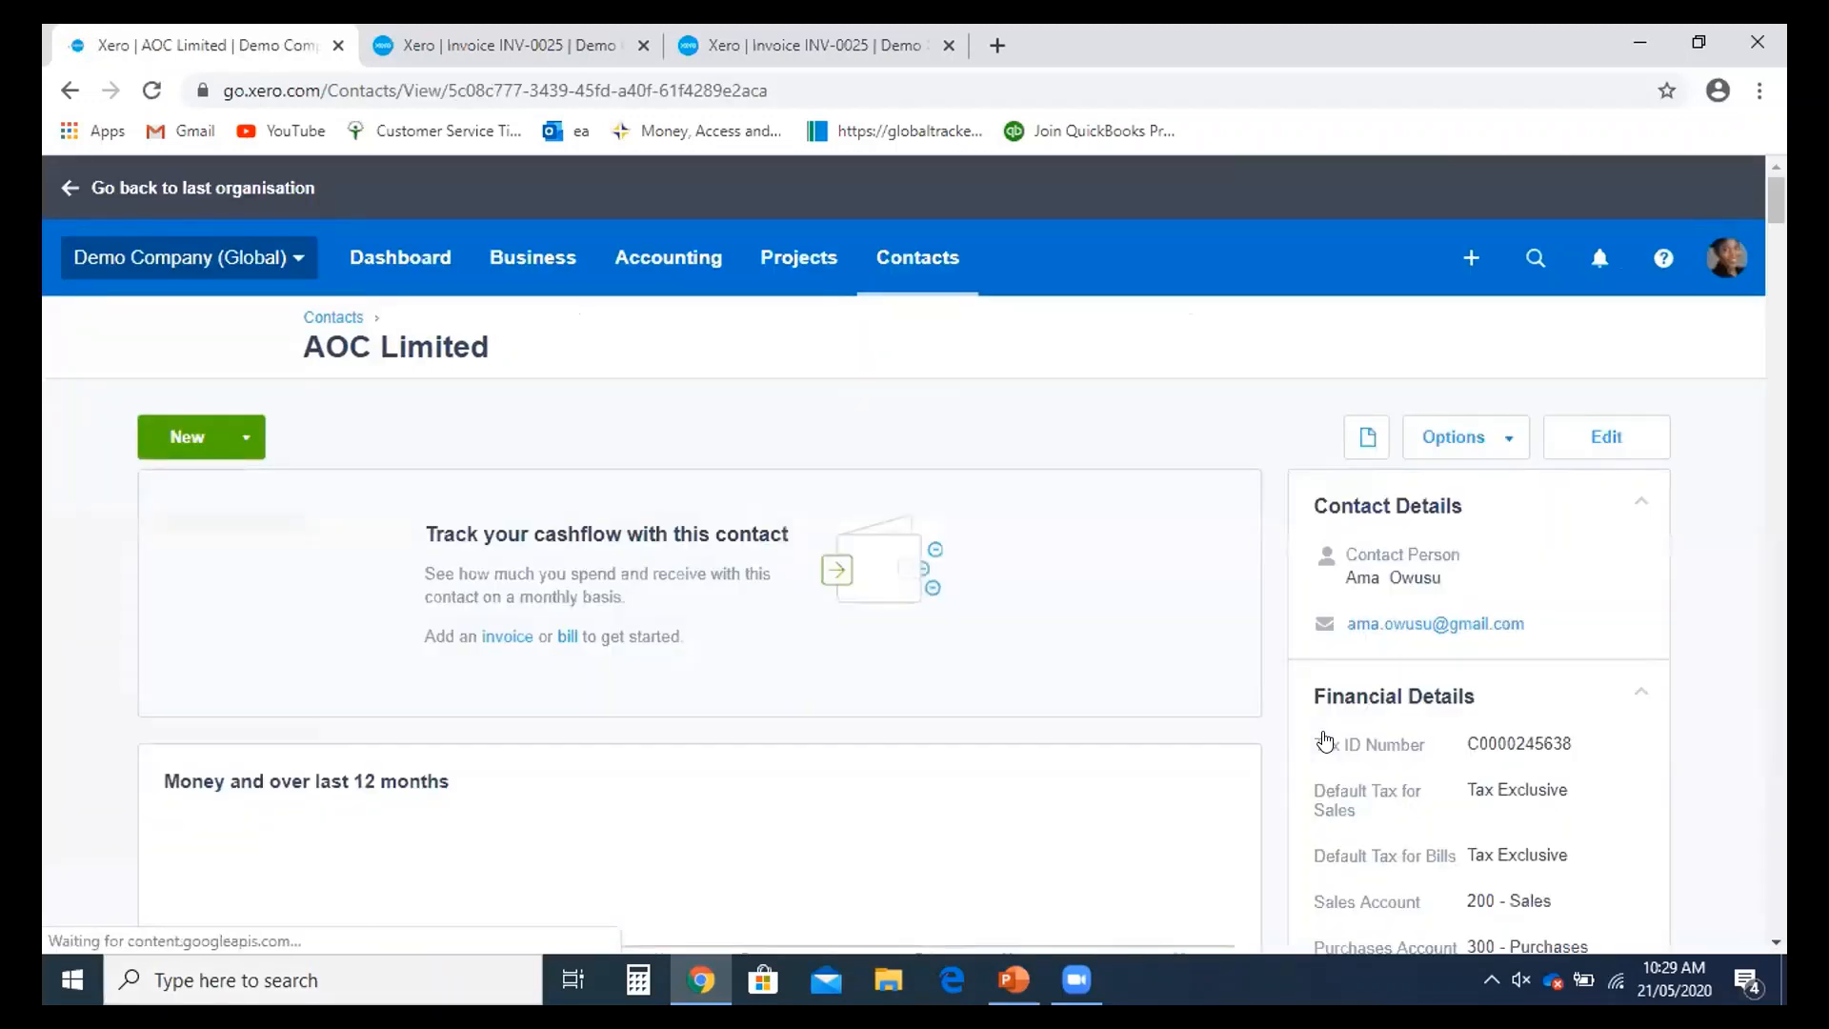
# - Check AOC Limited's options, activity and payment terms, then go to Accounting > Reports
pyautogui.click(1510, 443)
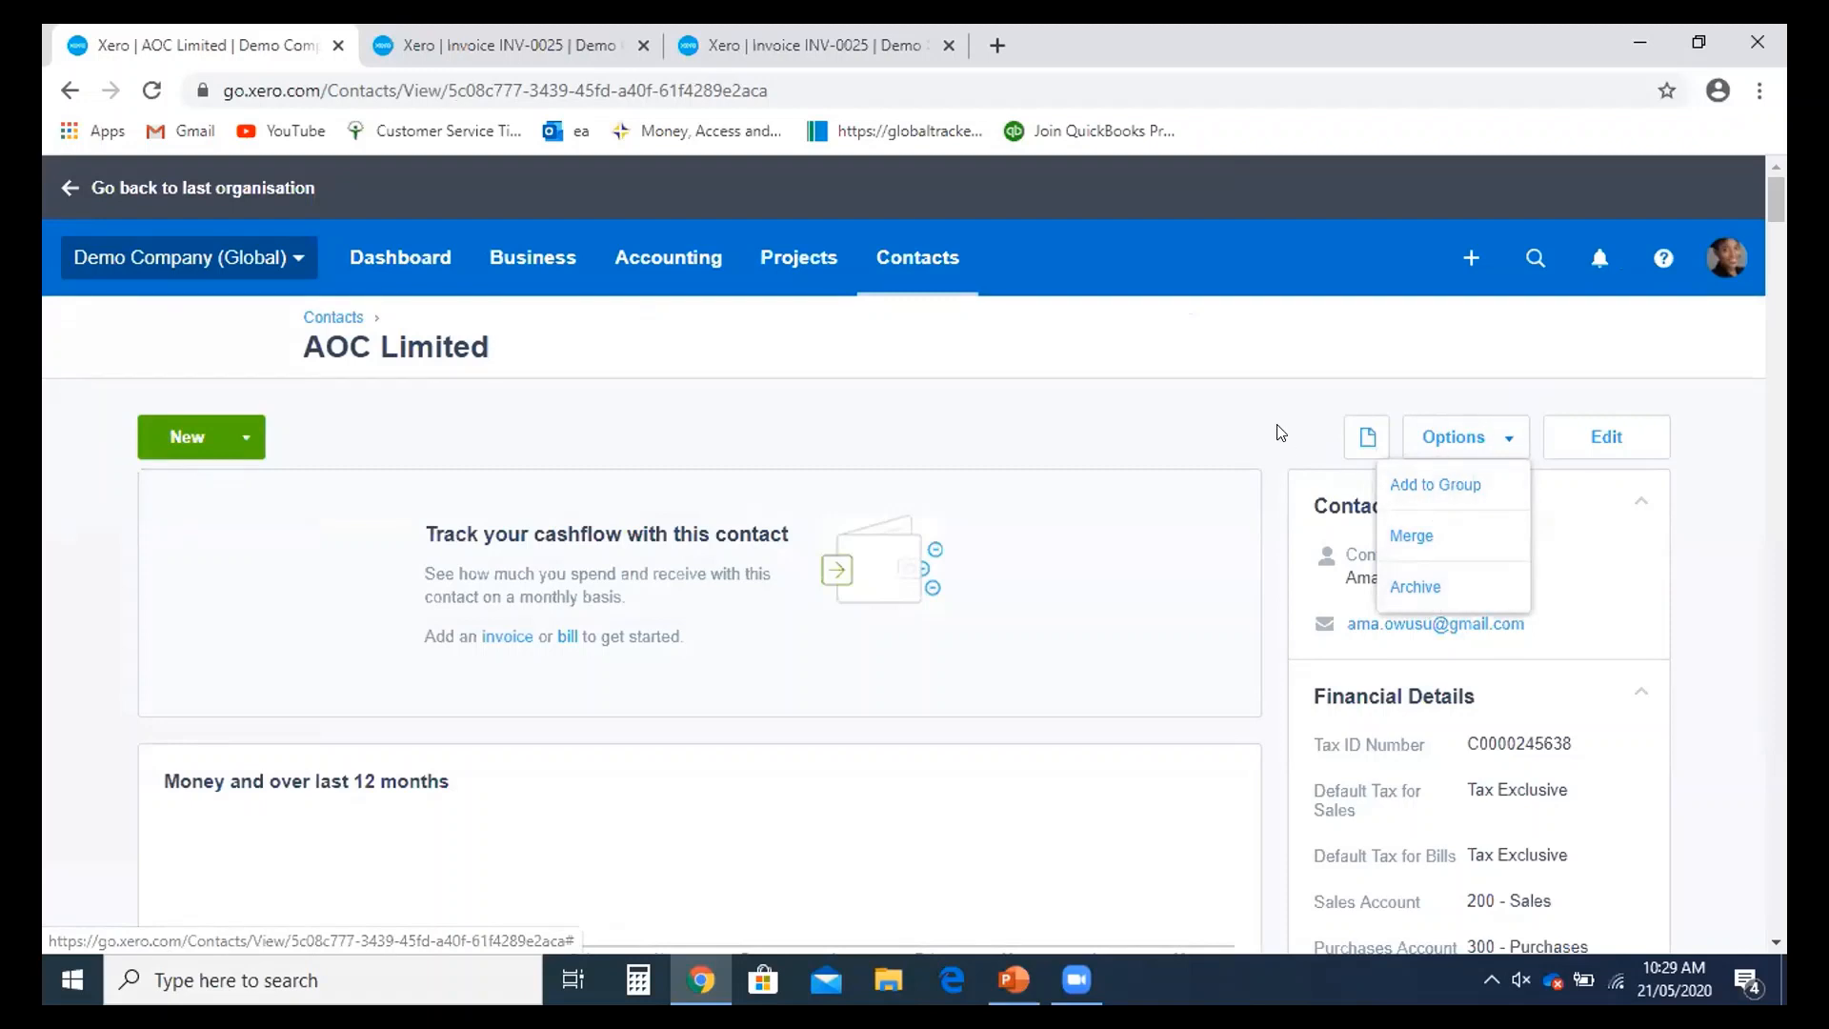
pyautogui.scroll(-10, 1280, 434)
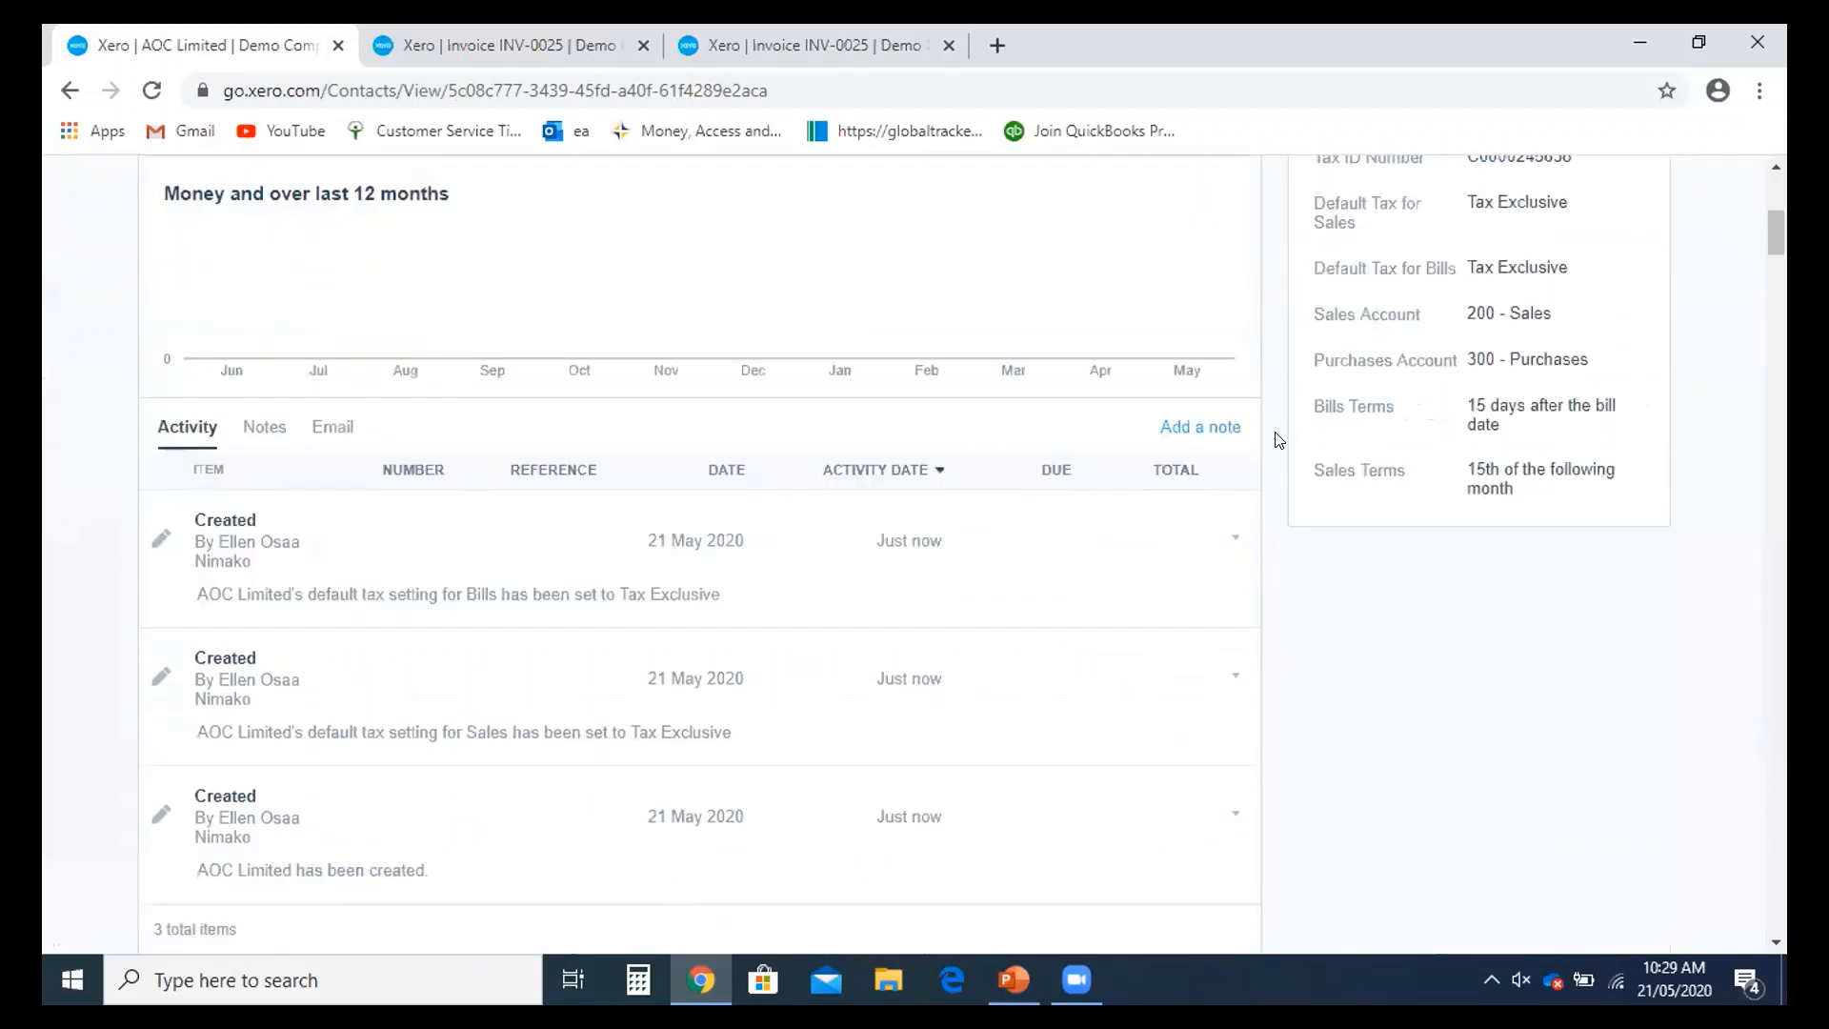
pyautogui.scroll(5, 1274, 467)
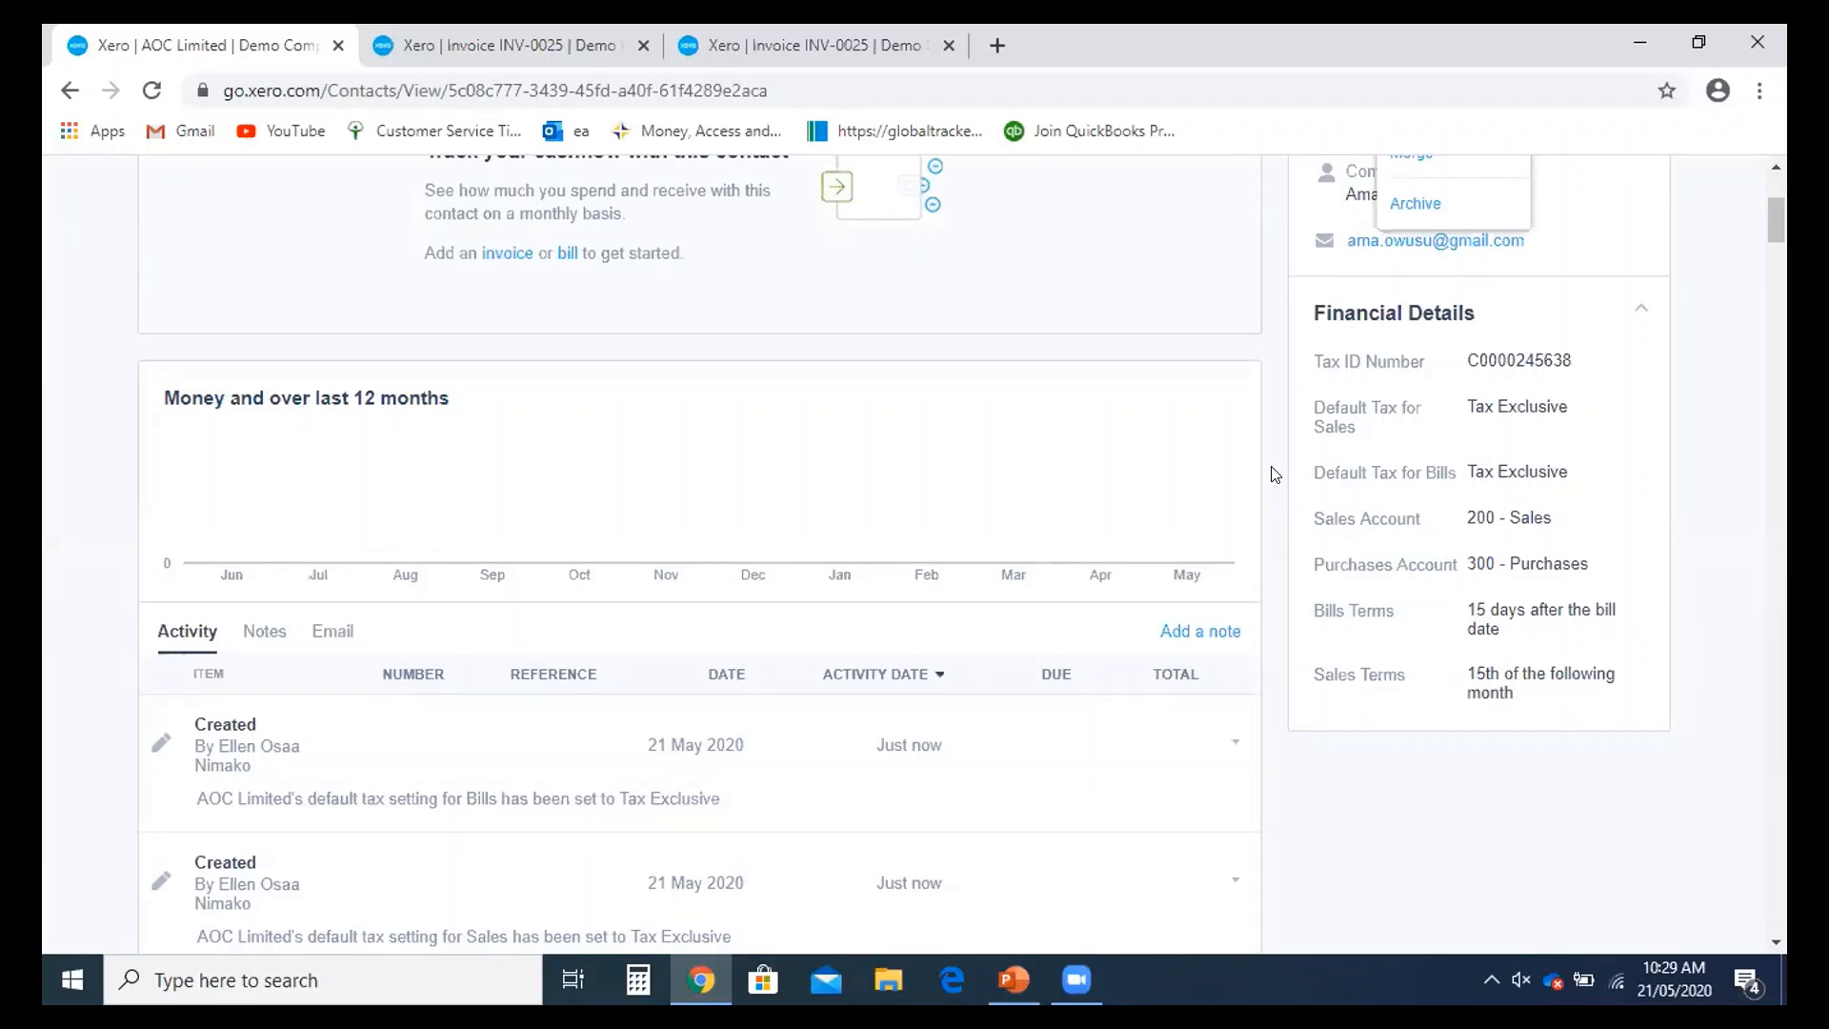
pyautogui.scroll(4, 1276, 473)
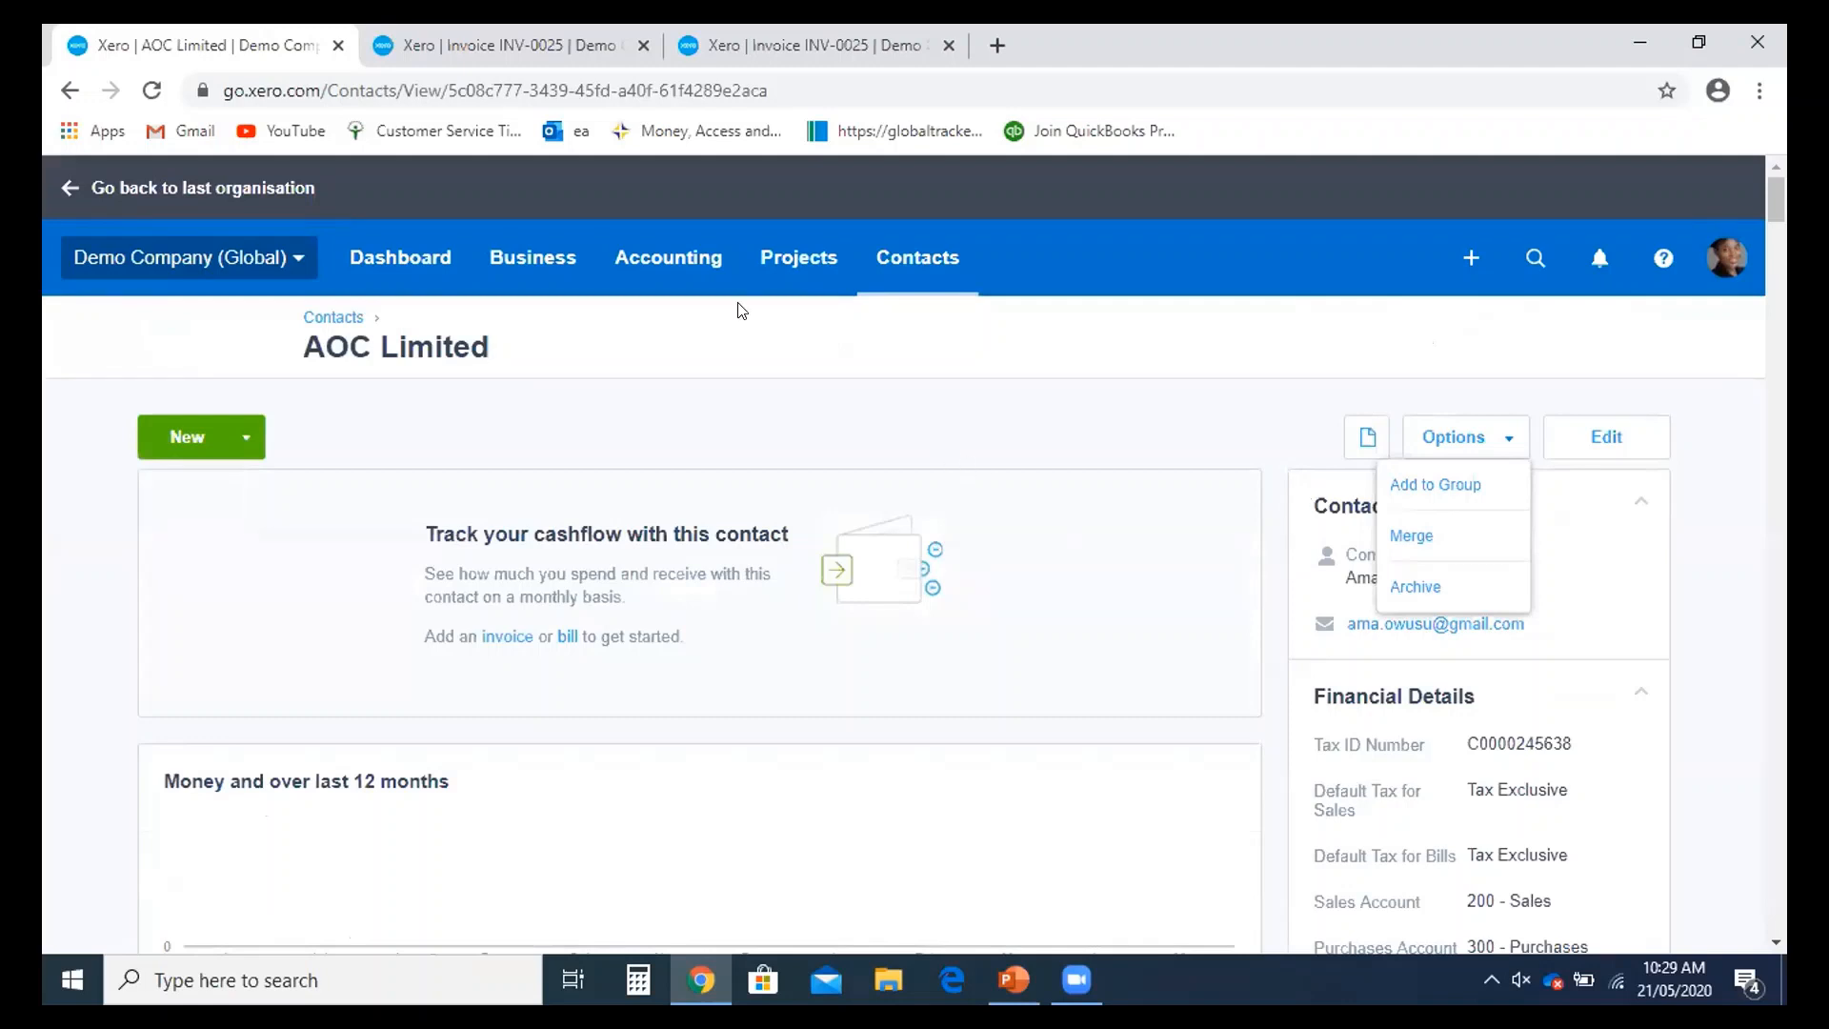
pyautogui.click(664, 285)
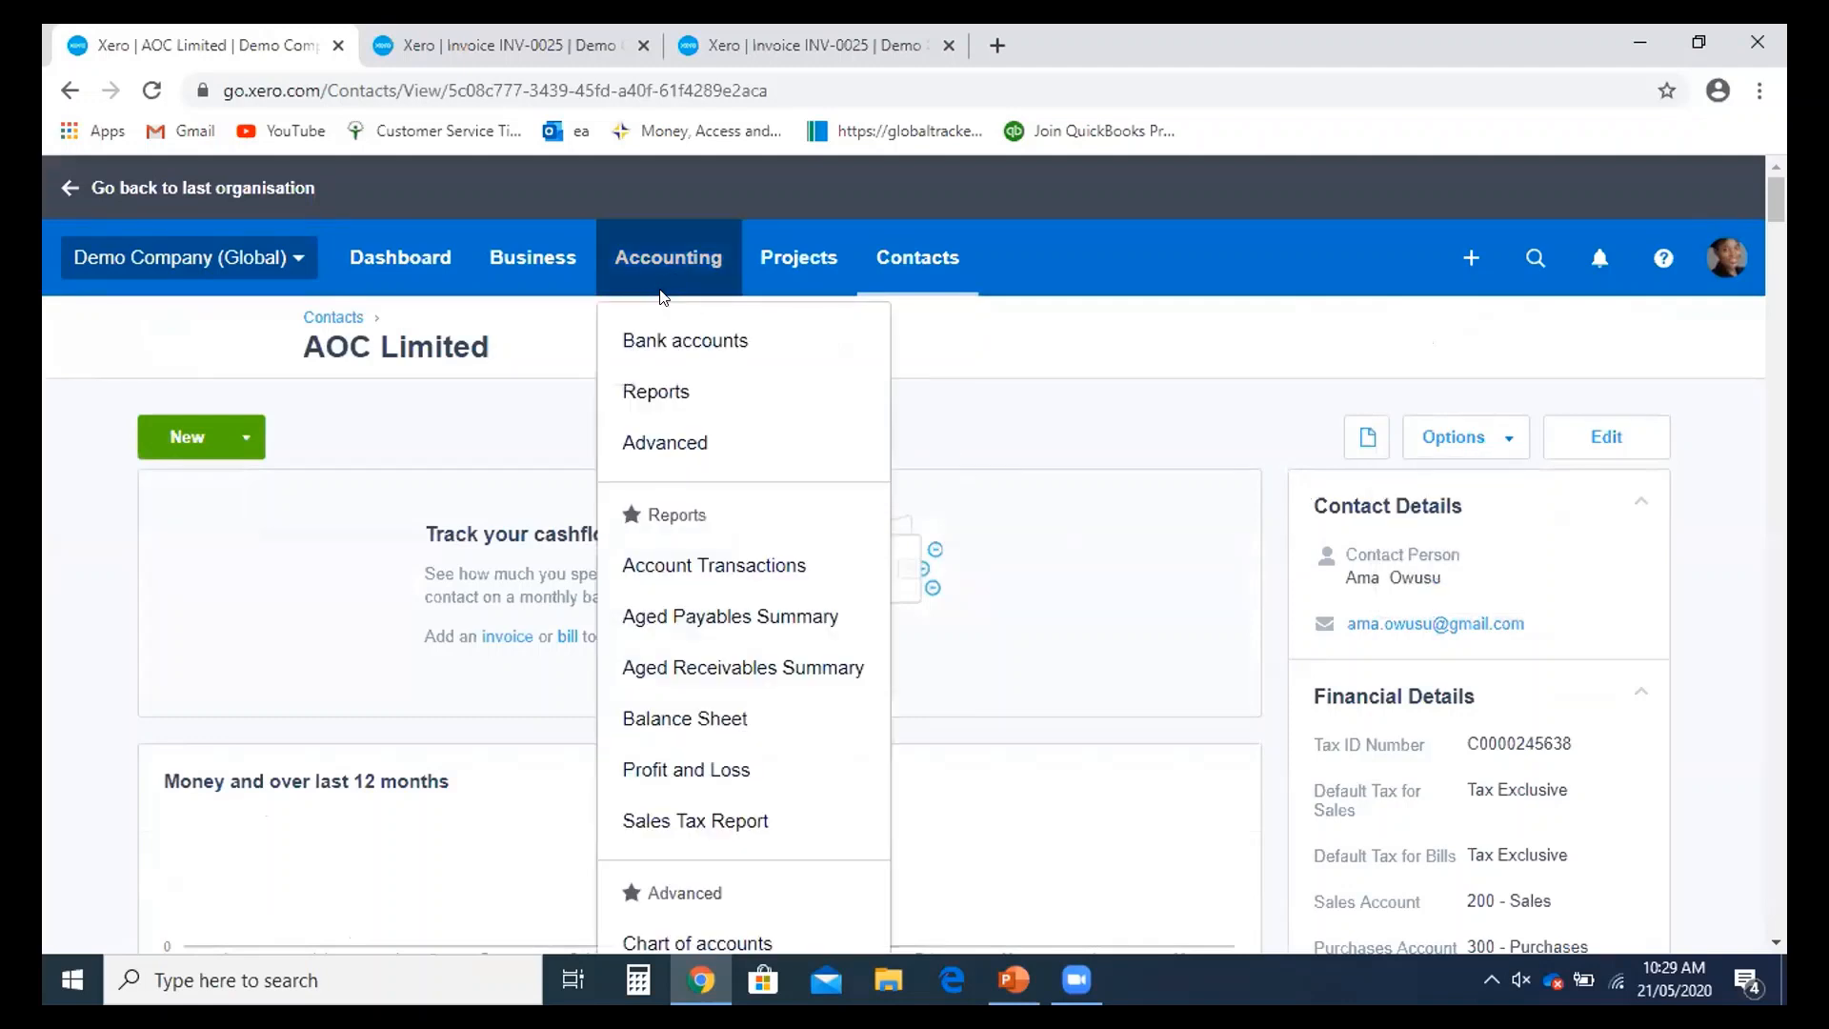
pyautogui.click(666, 410)
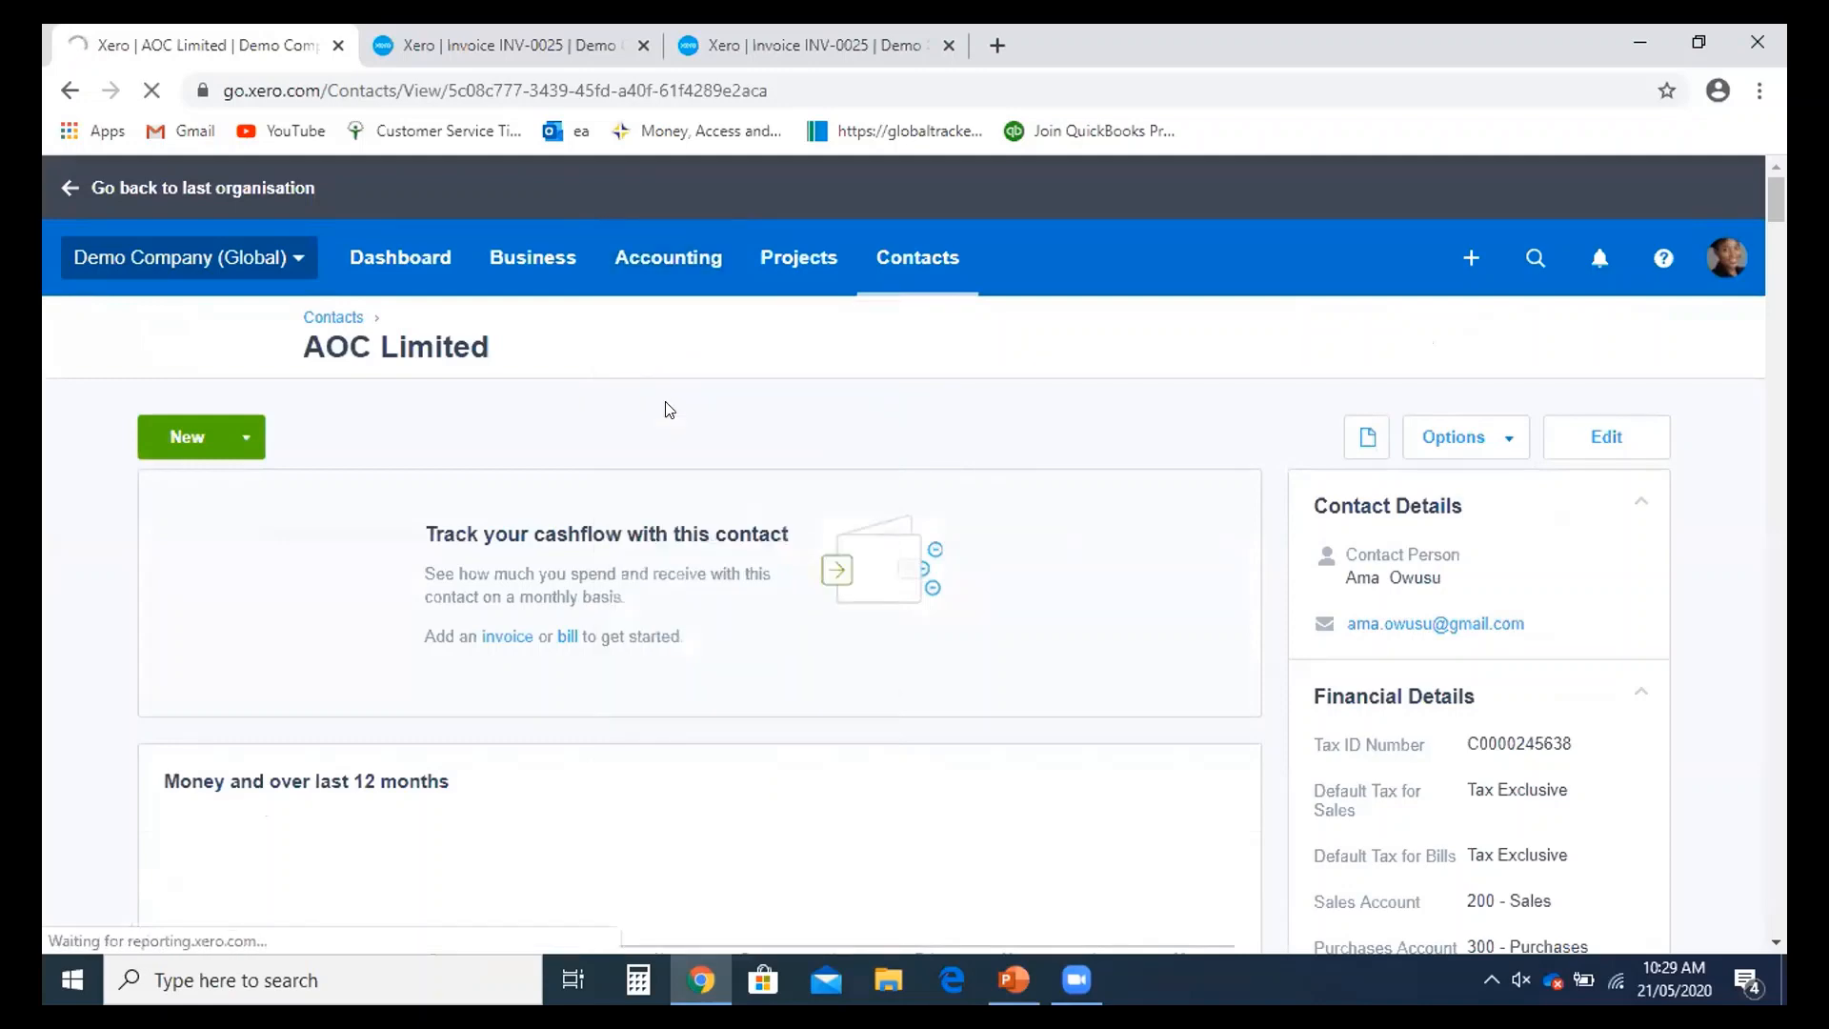
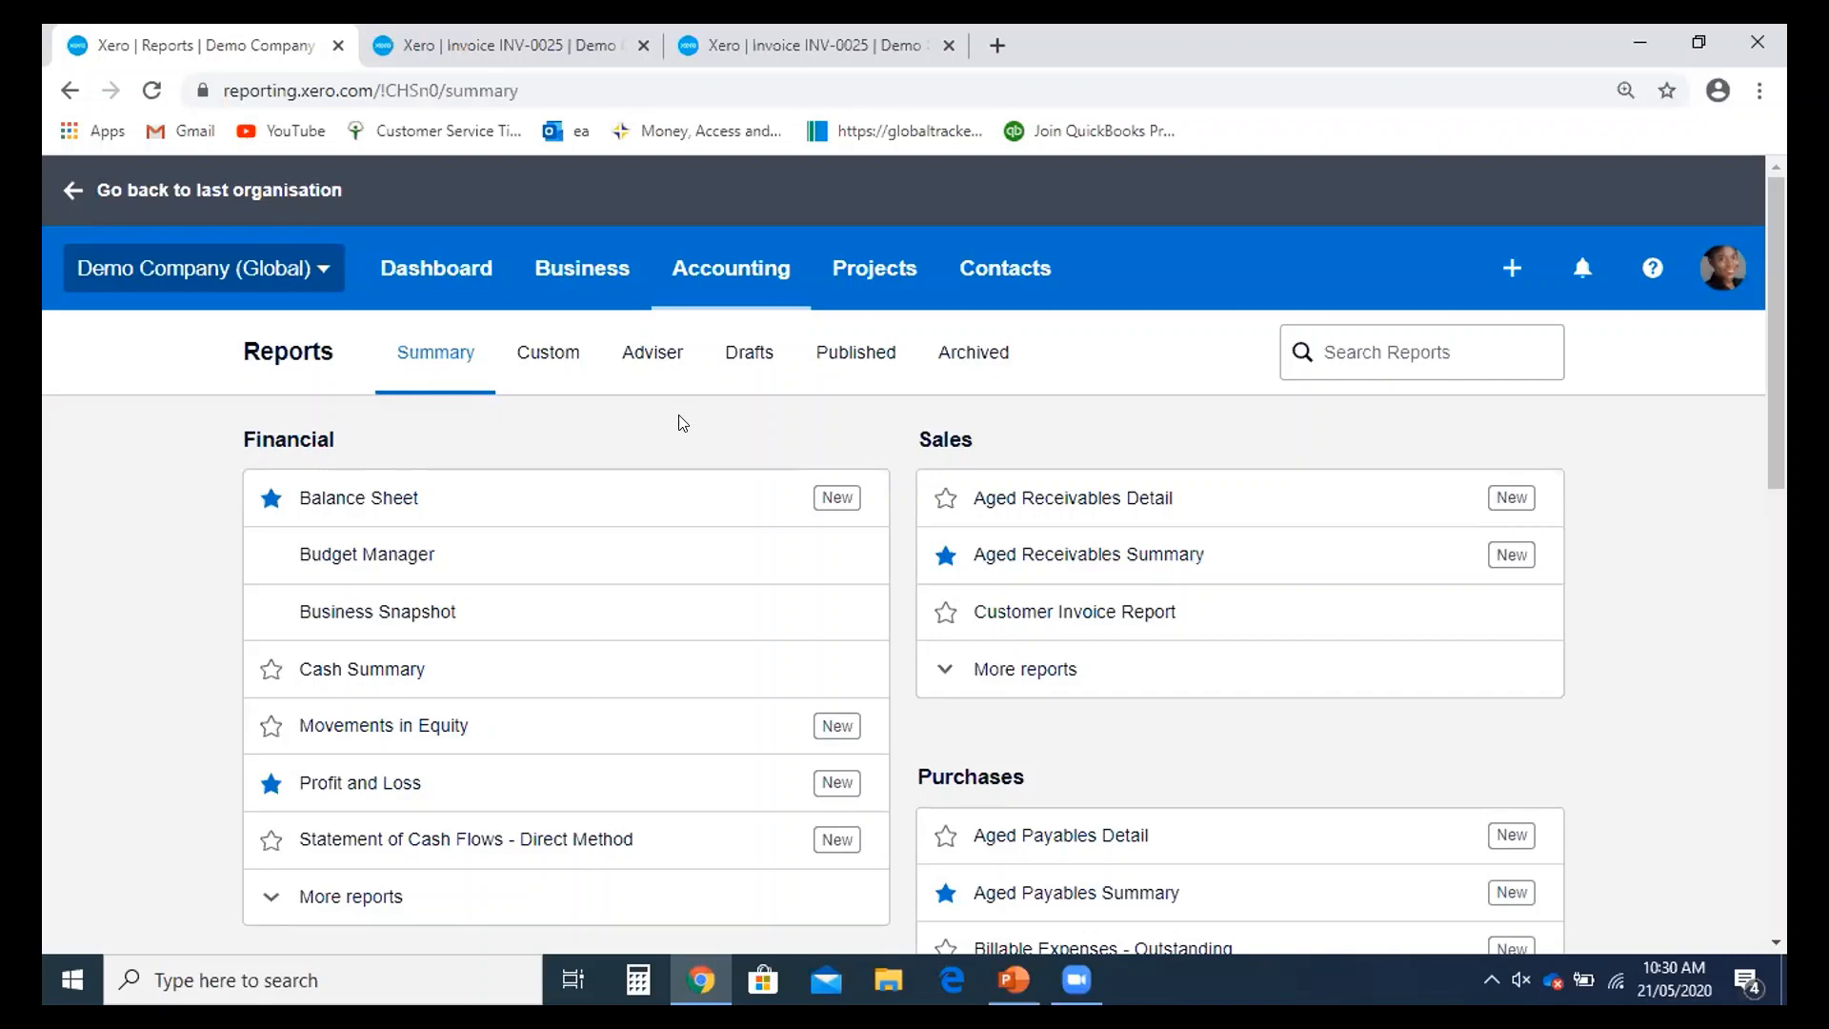
# - Open the Profit and Loss report in a new browser tab and switch to it
pyautogui.scroll(-1, 682, 423)
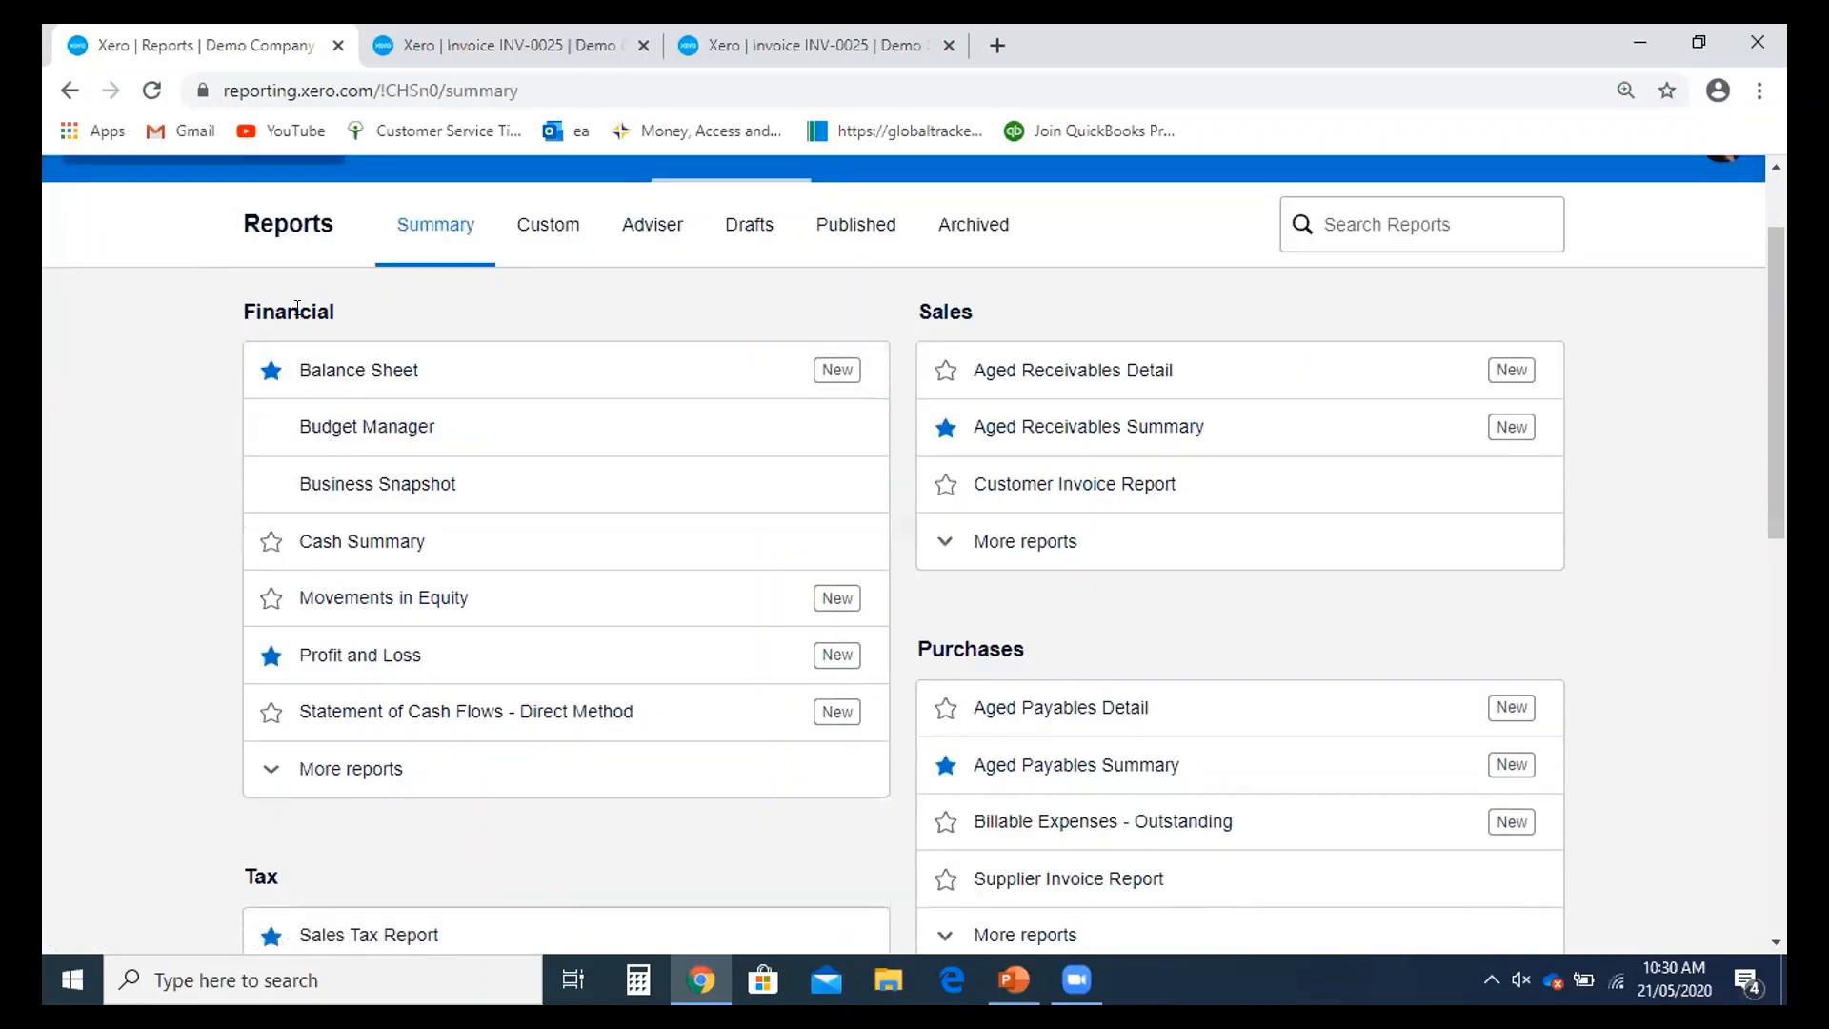
pyautogui.scroll(-3, 295, 310)
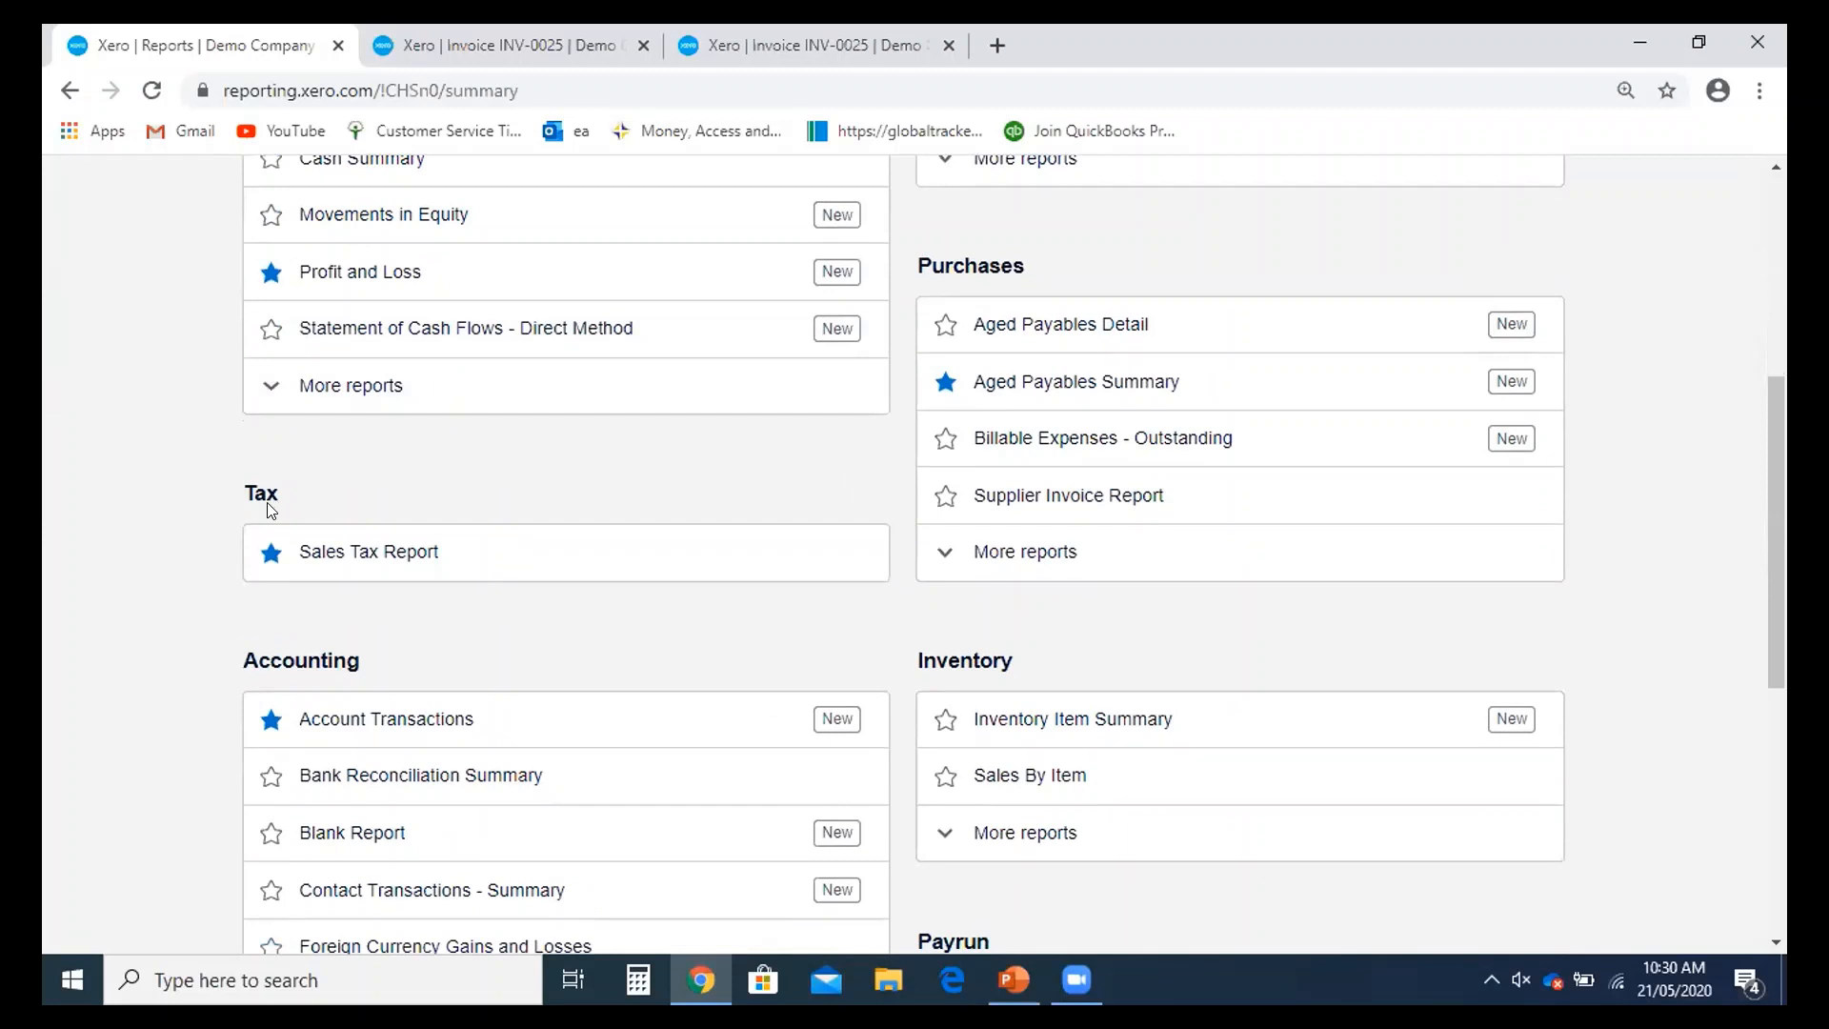
pyautogui.scroll(-1, 1115, 505)
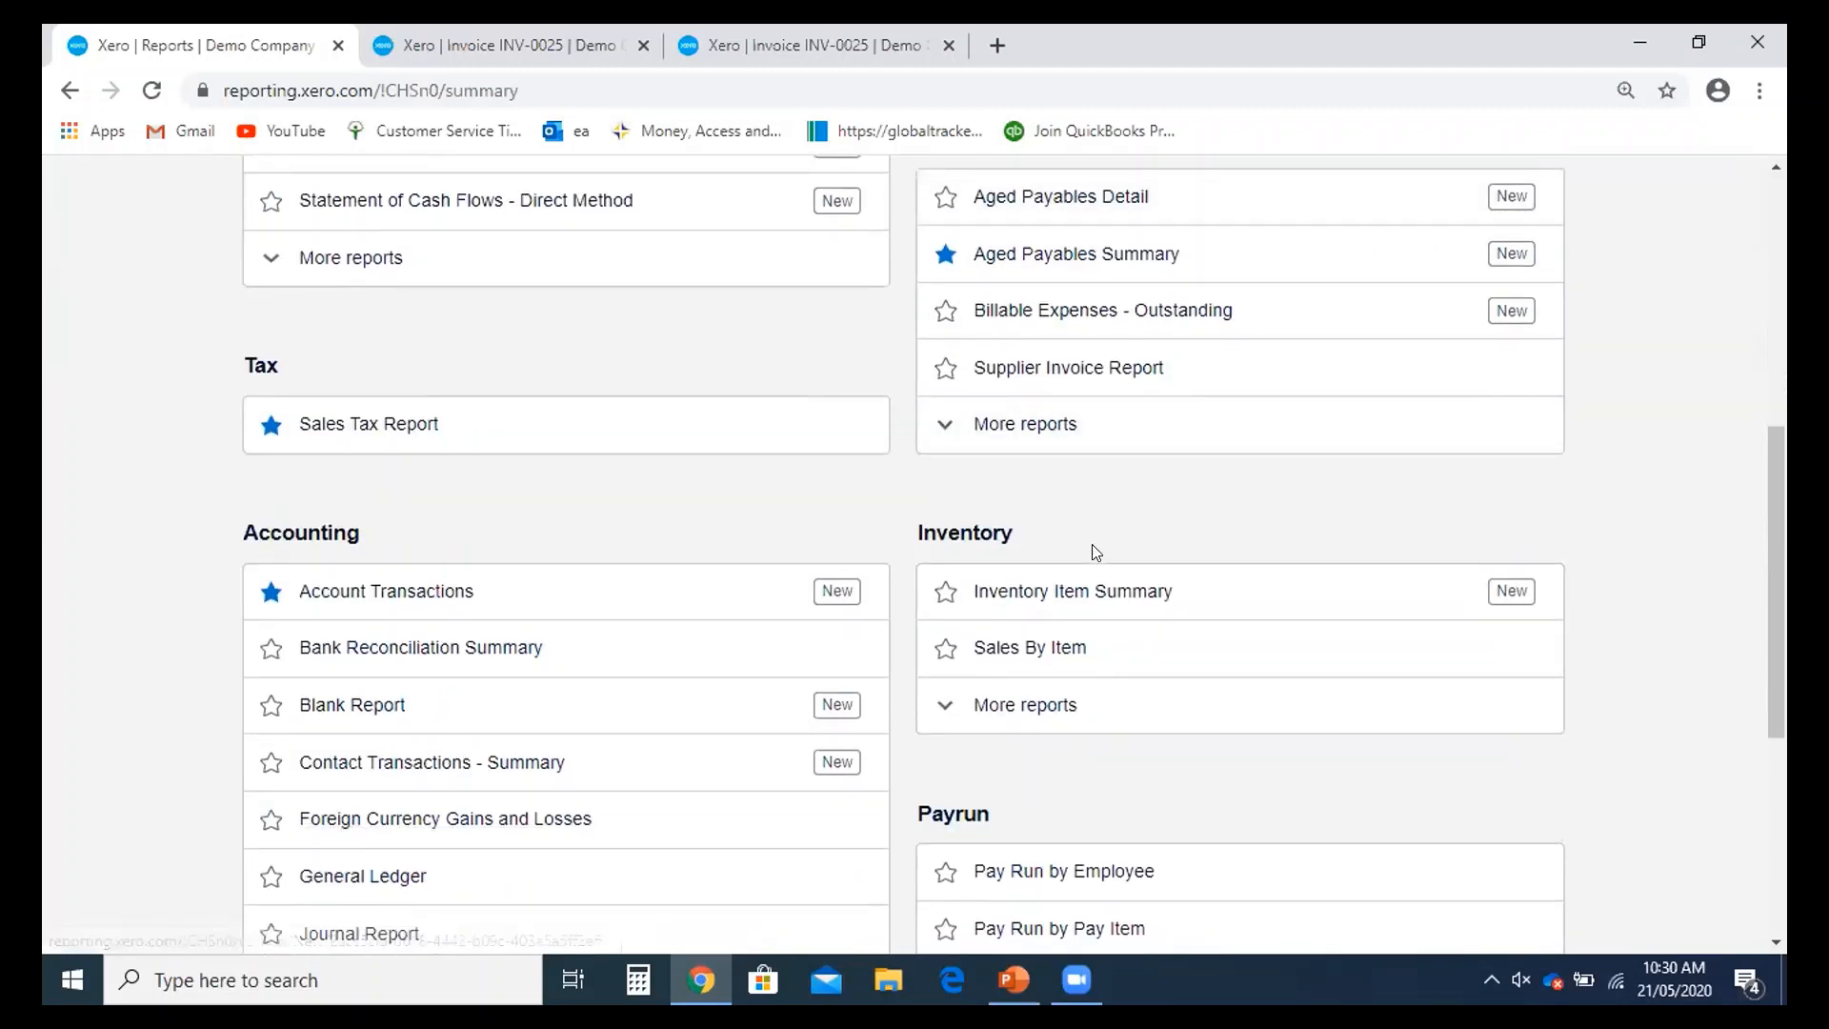
pyautogui.scroll(-1, 1096, 552)
pyautogui.scroll(-2, 423, 425)
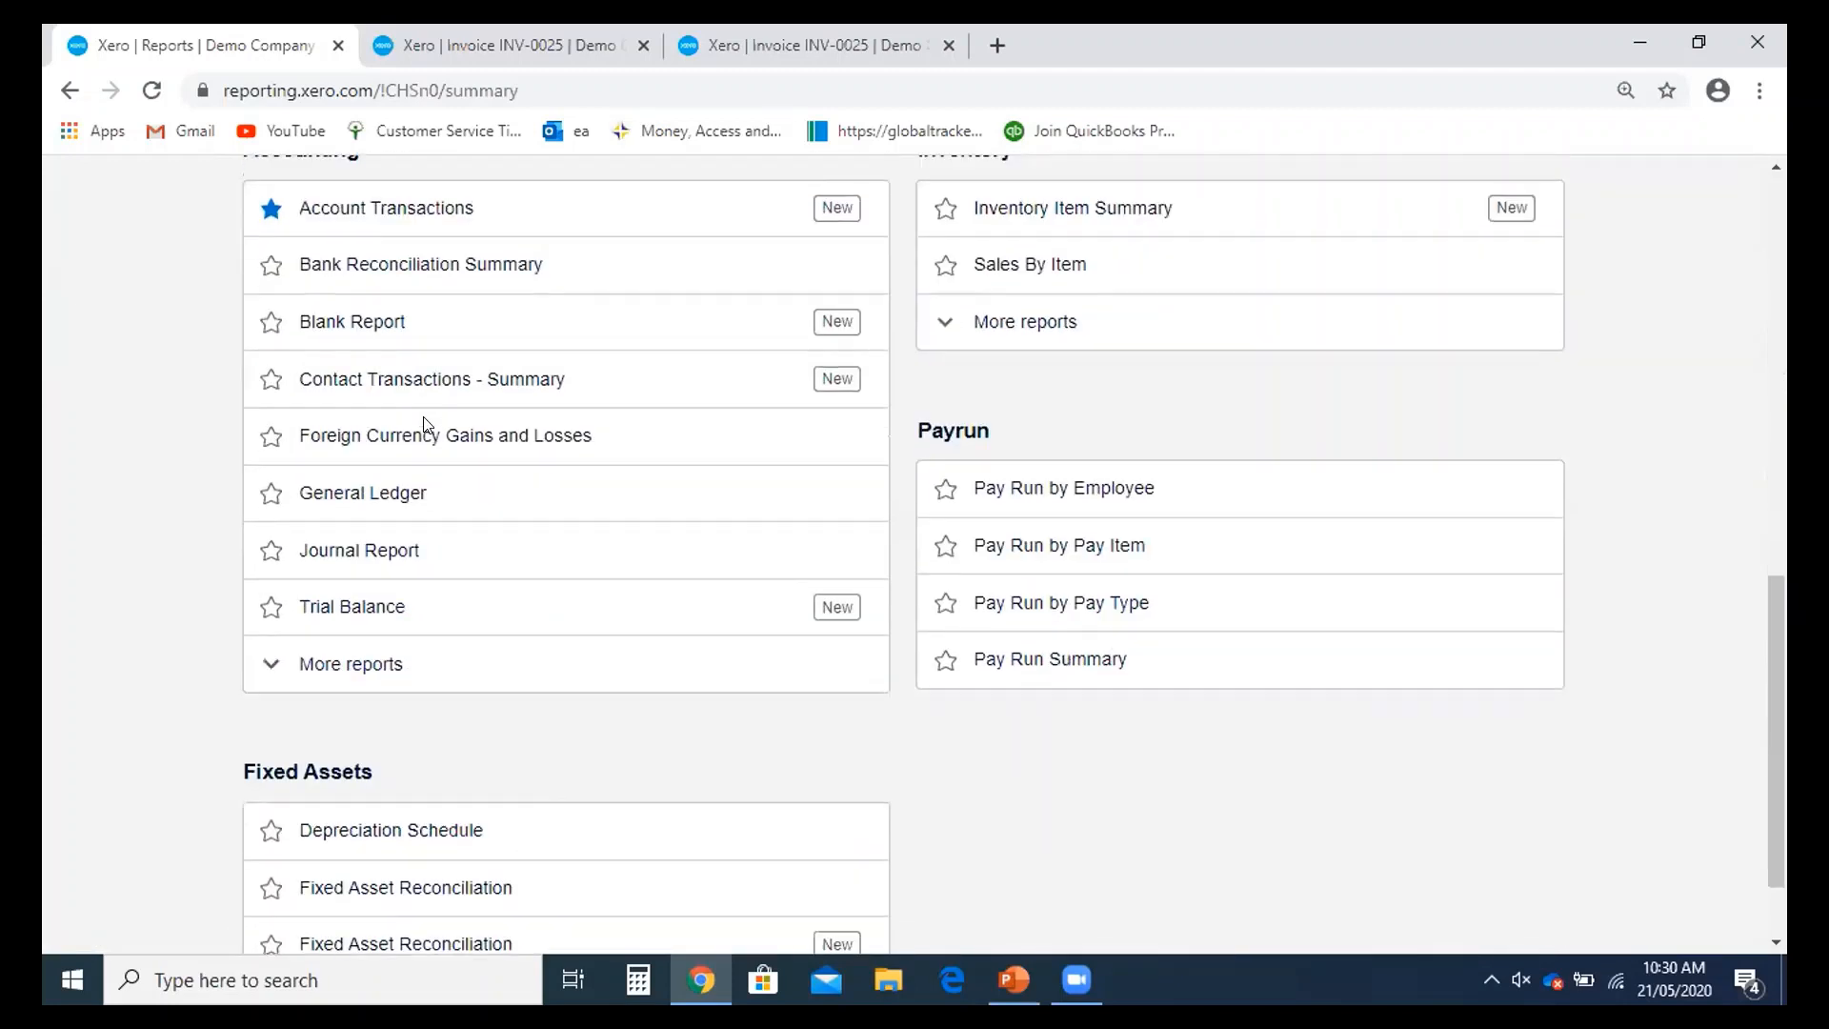
pyautogui.scroll(-1, 467, 495)
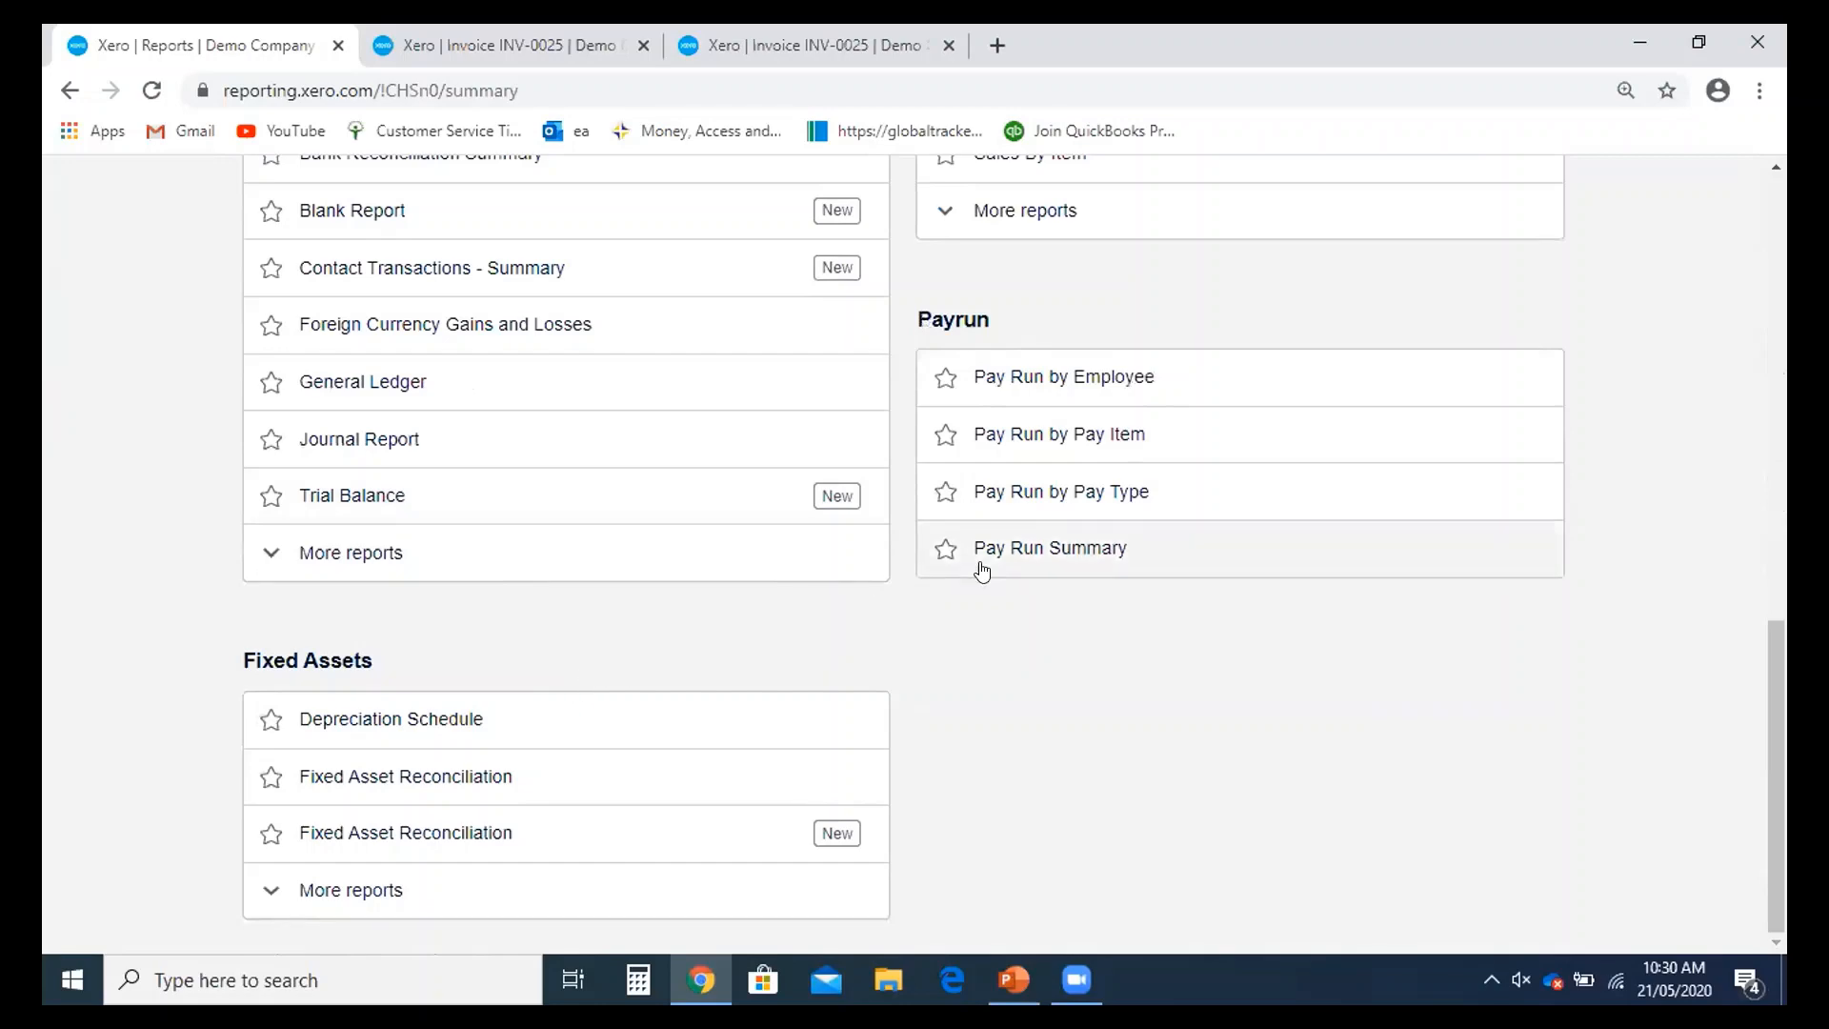
pyautogui.scroll(6, 1000, 571)
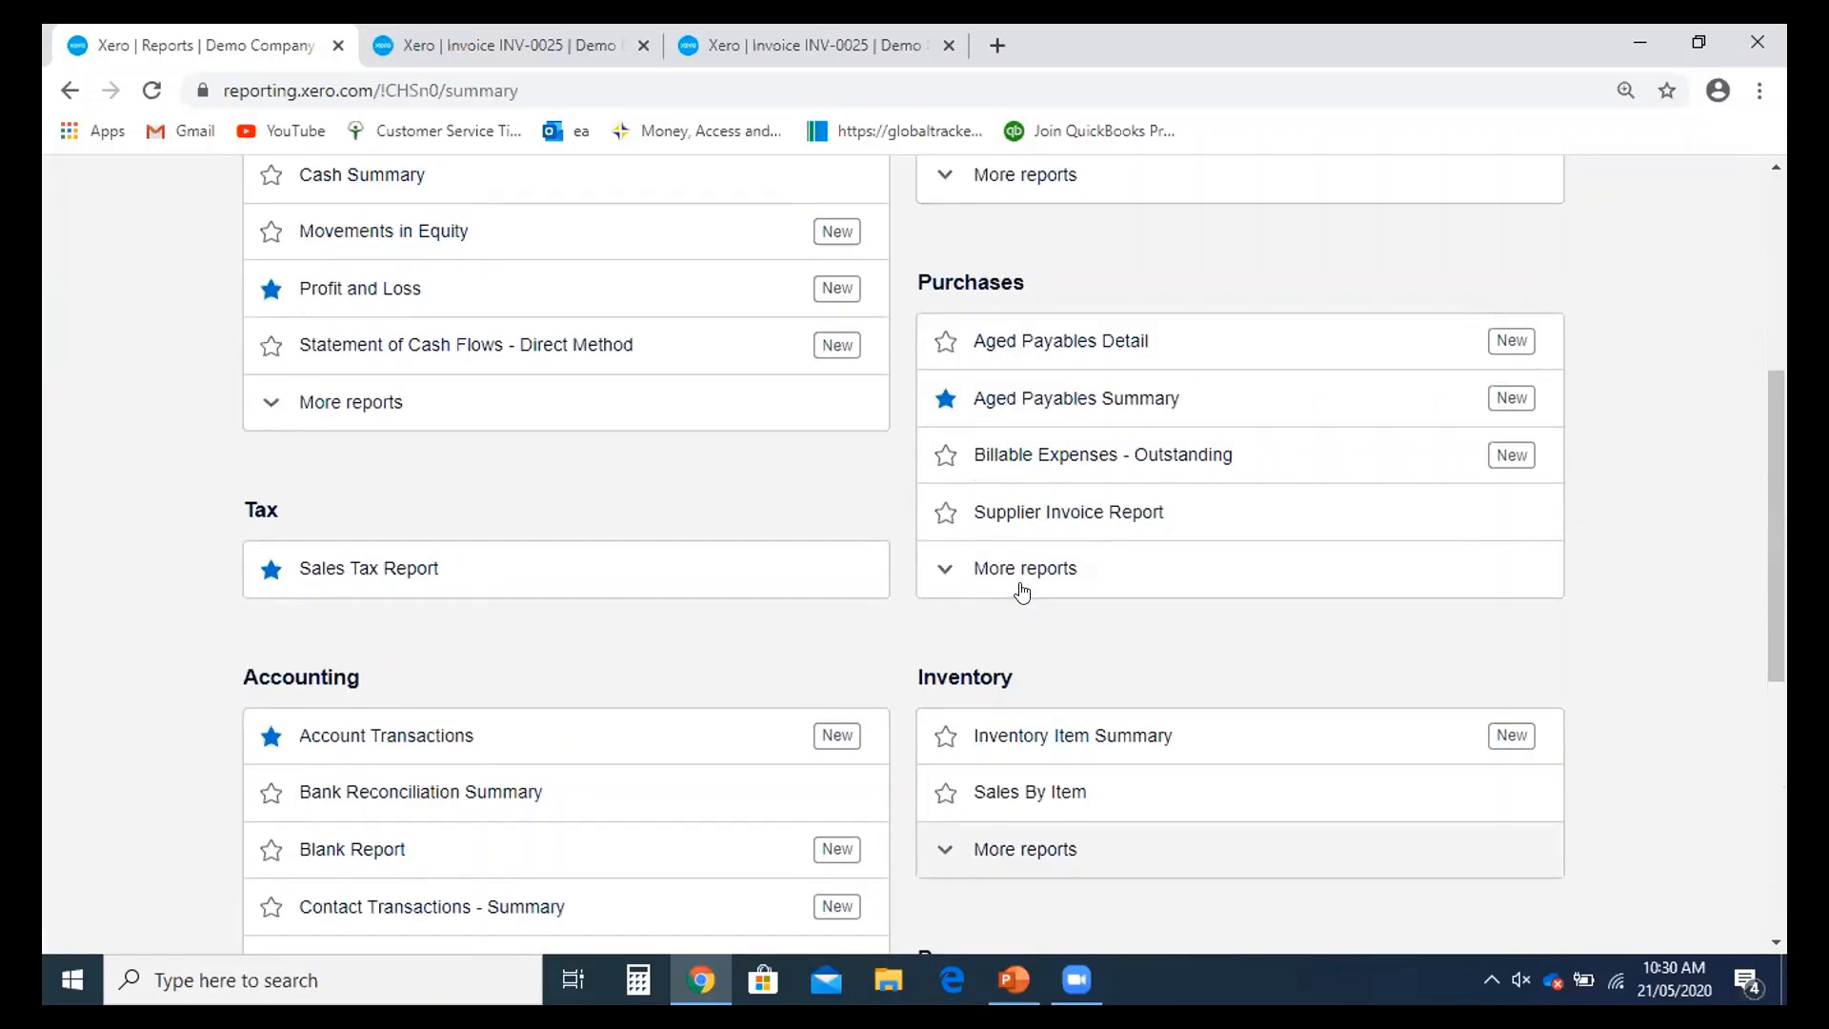
pyautogui.scroll(4, 1022, 592)
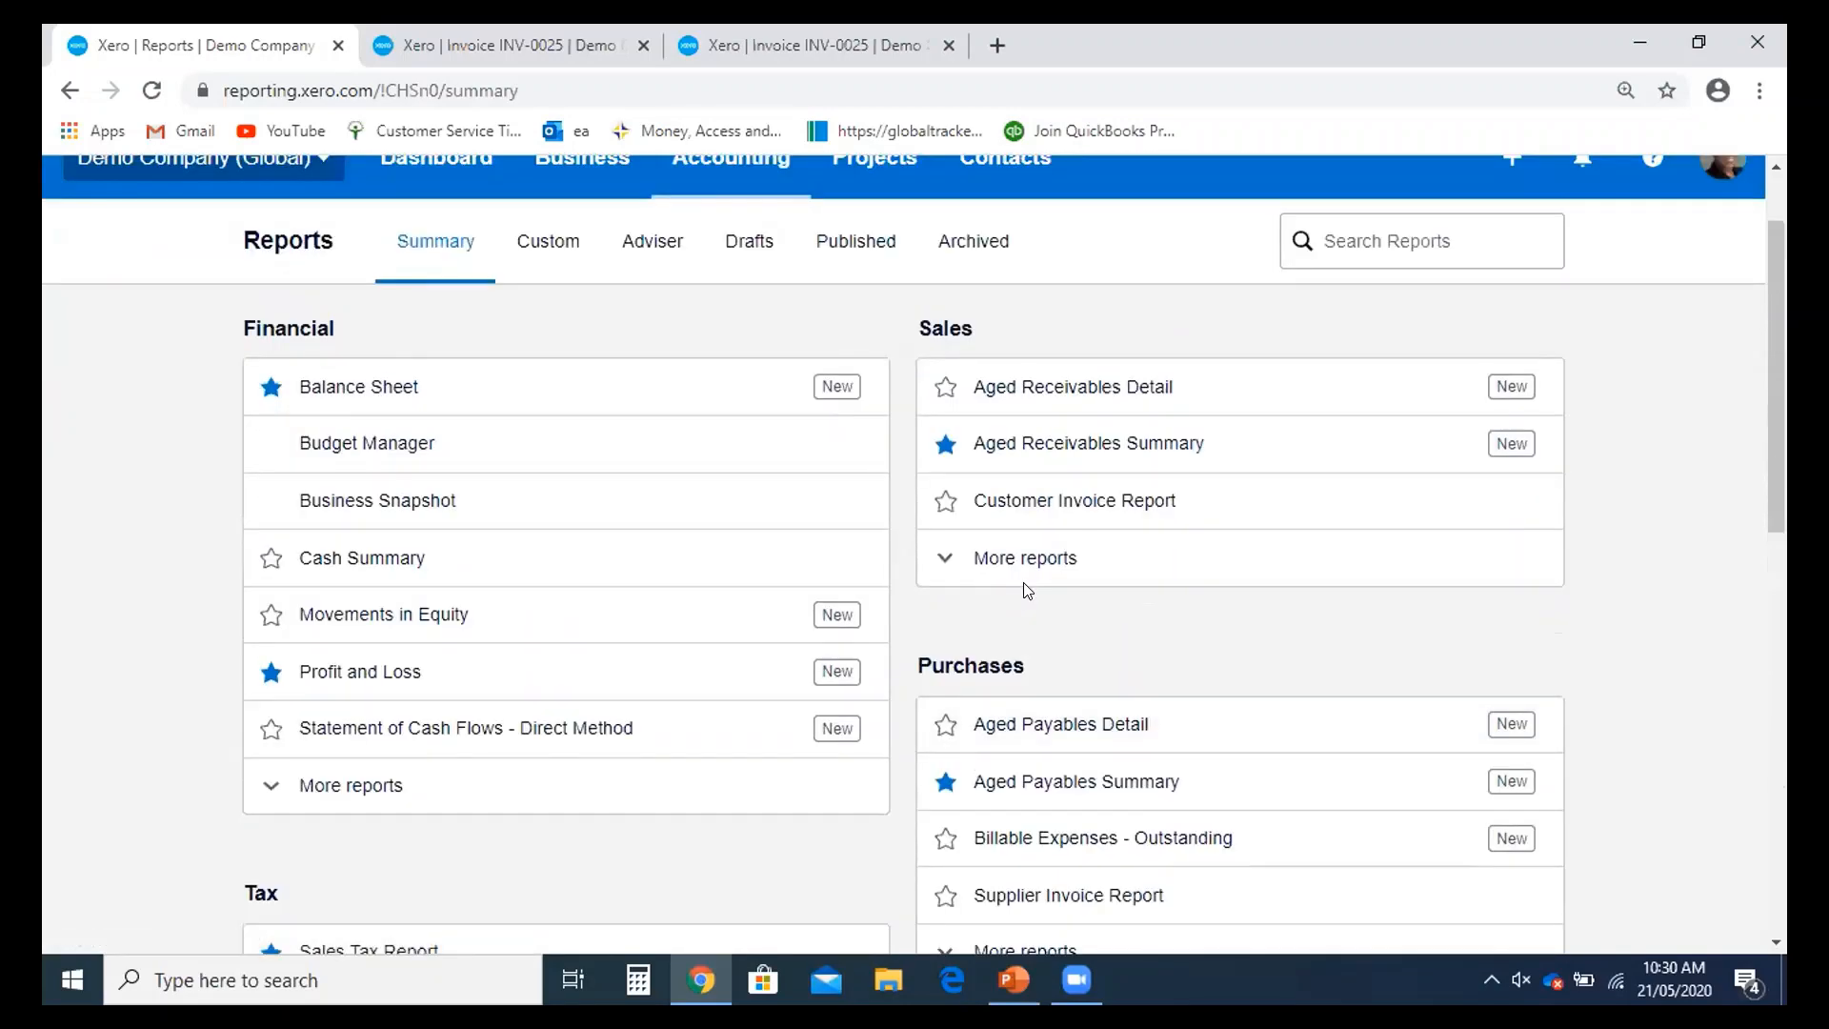
pyautogui.scroll(1, 1027, 590)
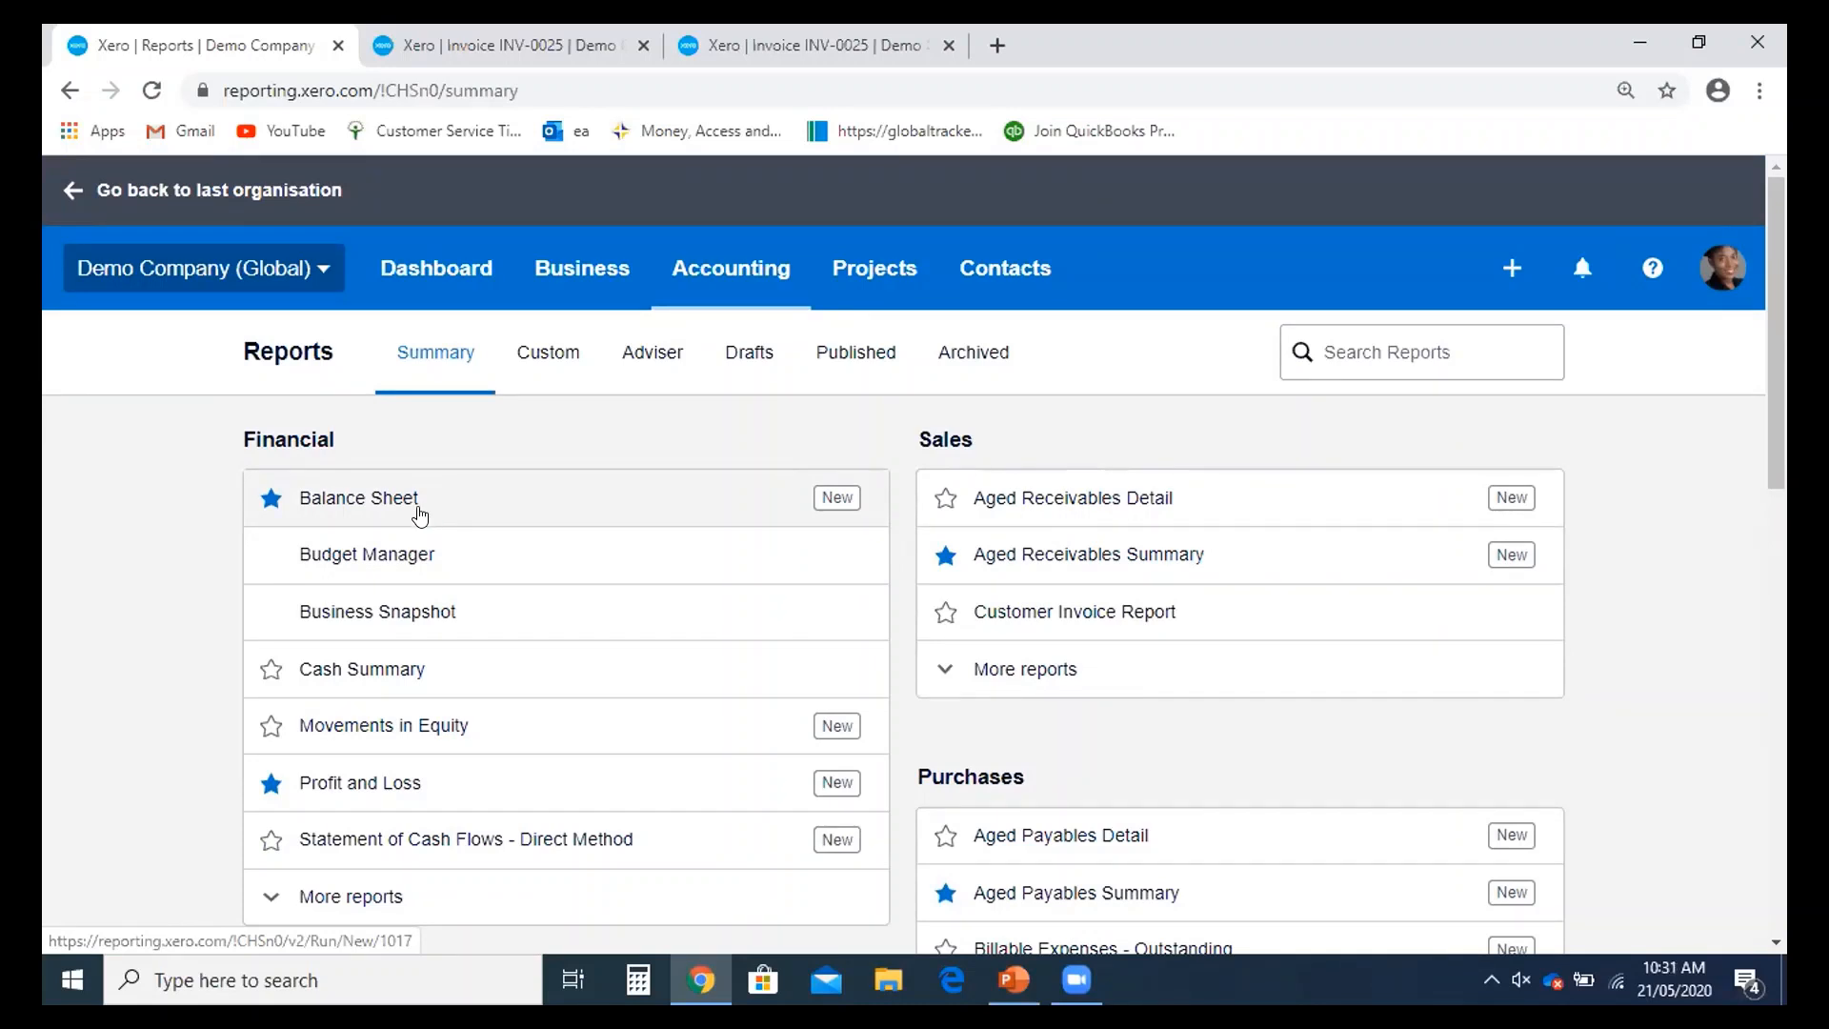
pyautogui.scroll(-1, 420, 520)
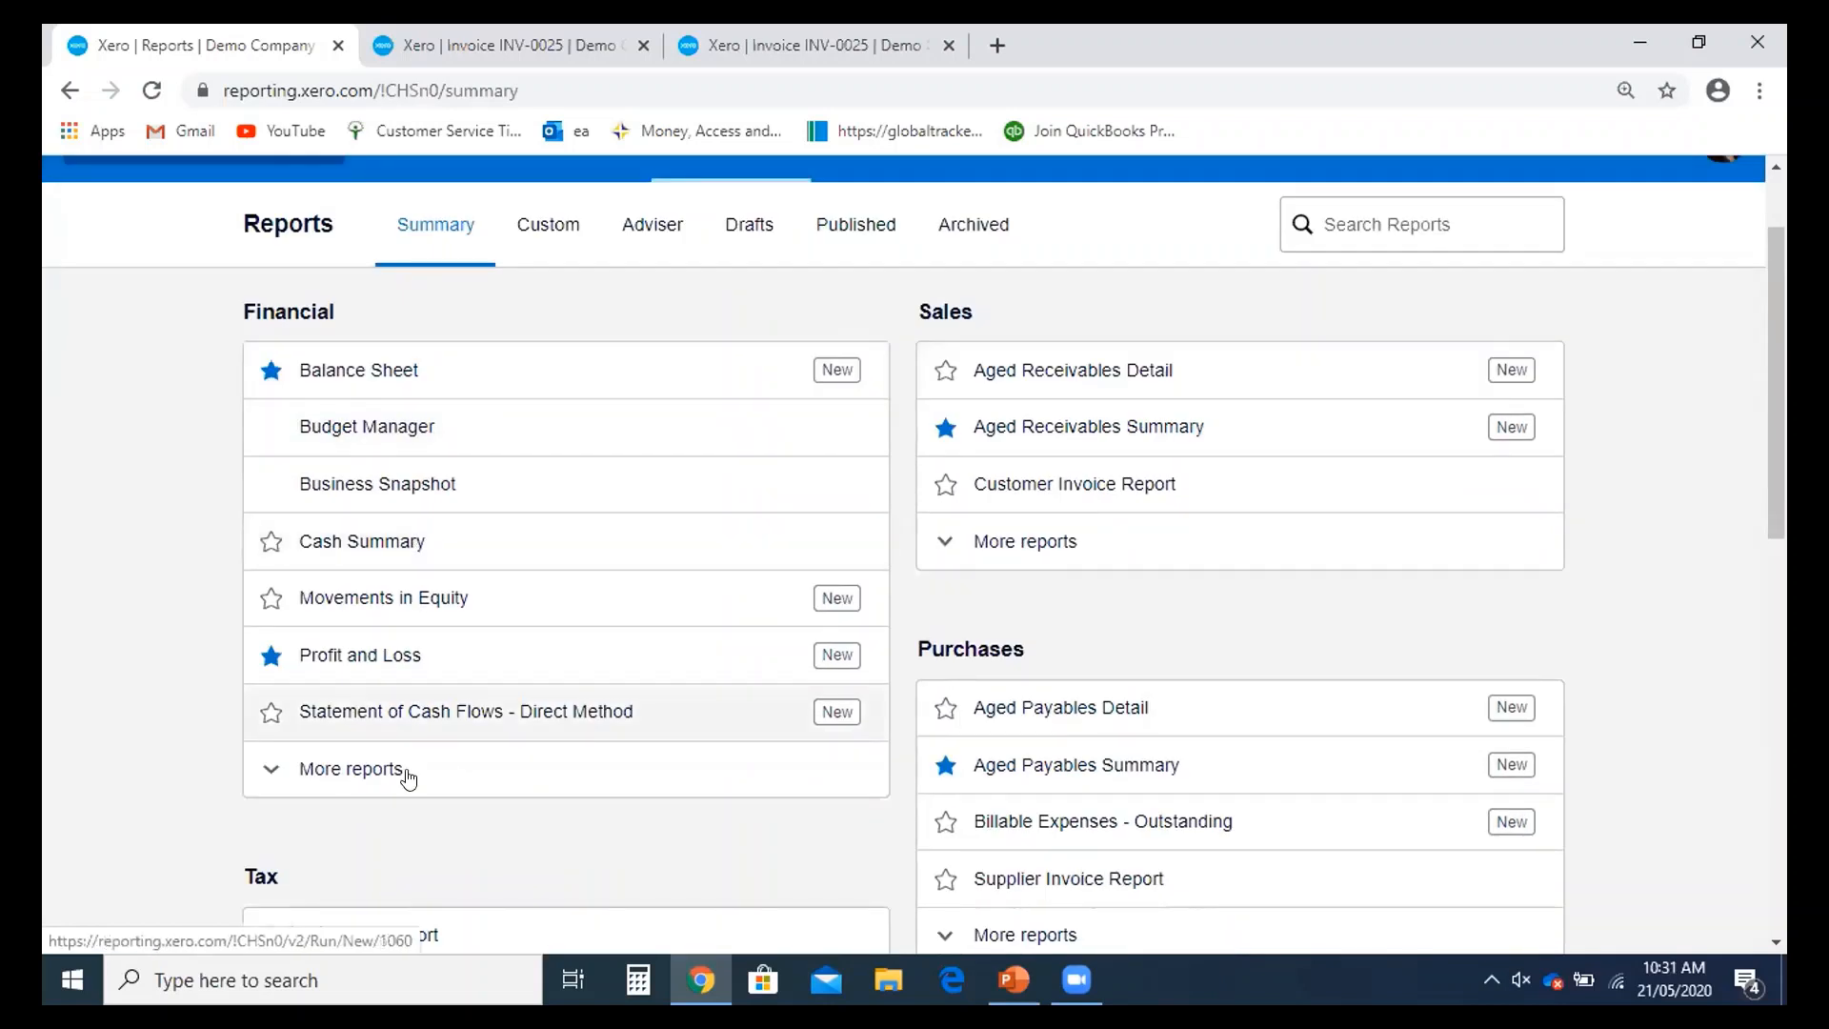
pyautogui.rightClick(376, 665)
pyautogui.click(460, 680)
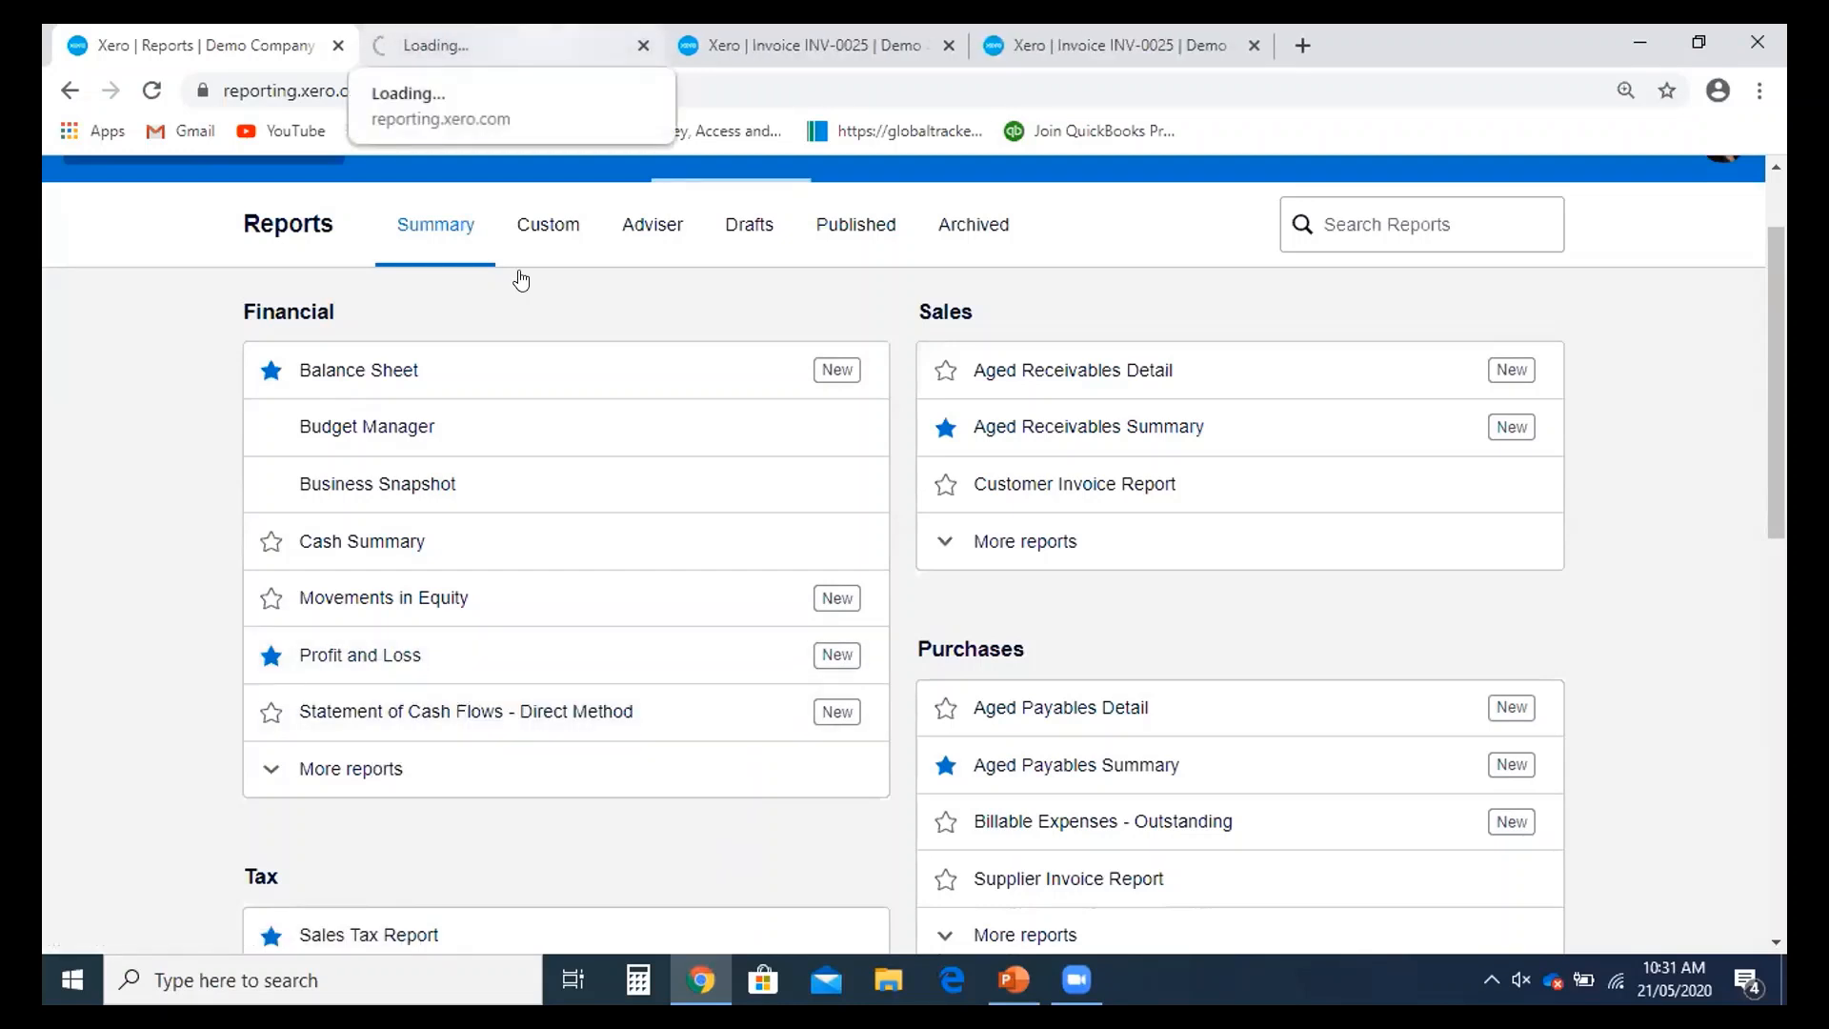
pyautogui.hotkey('ctrl', 'Tab')
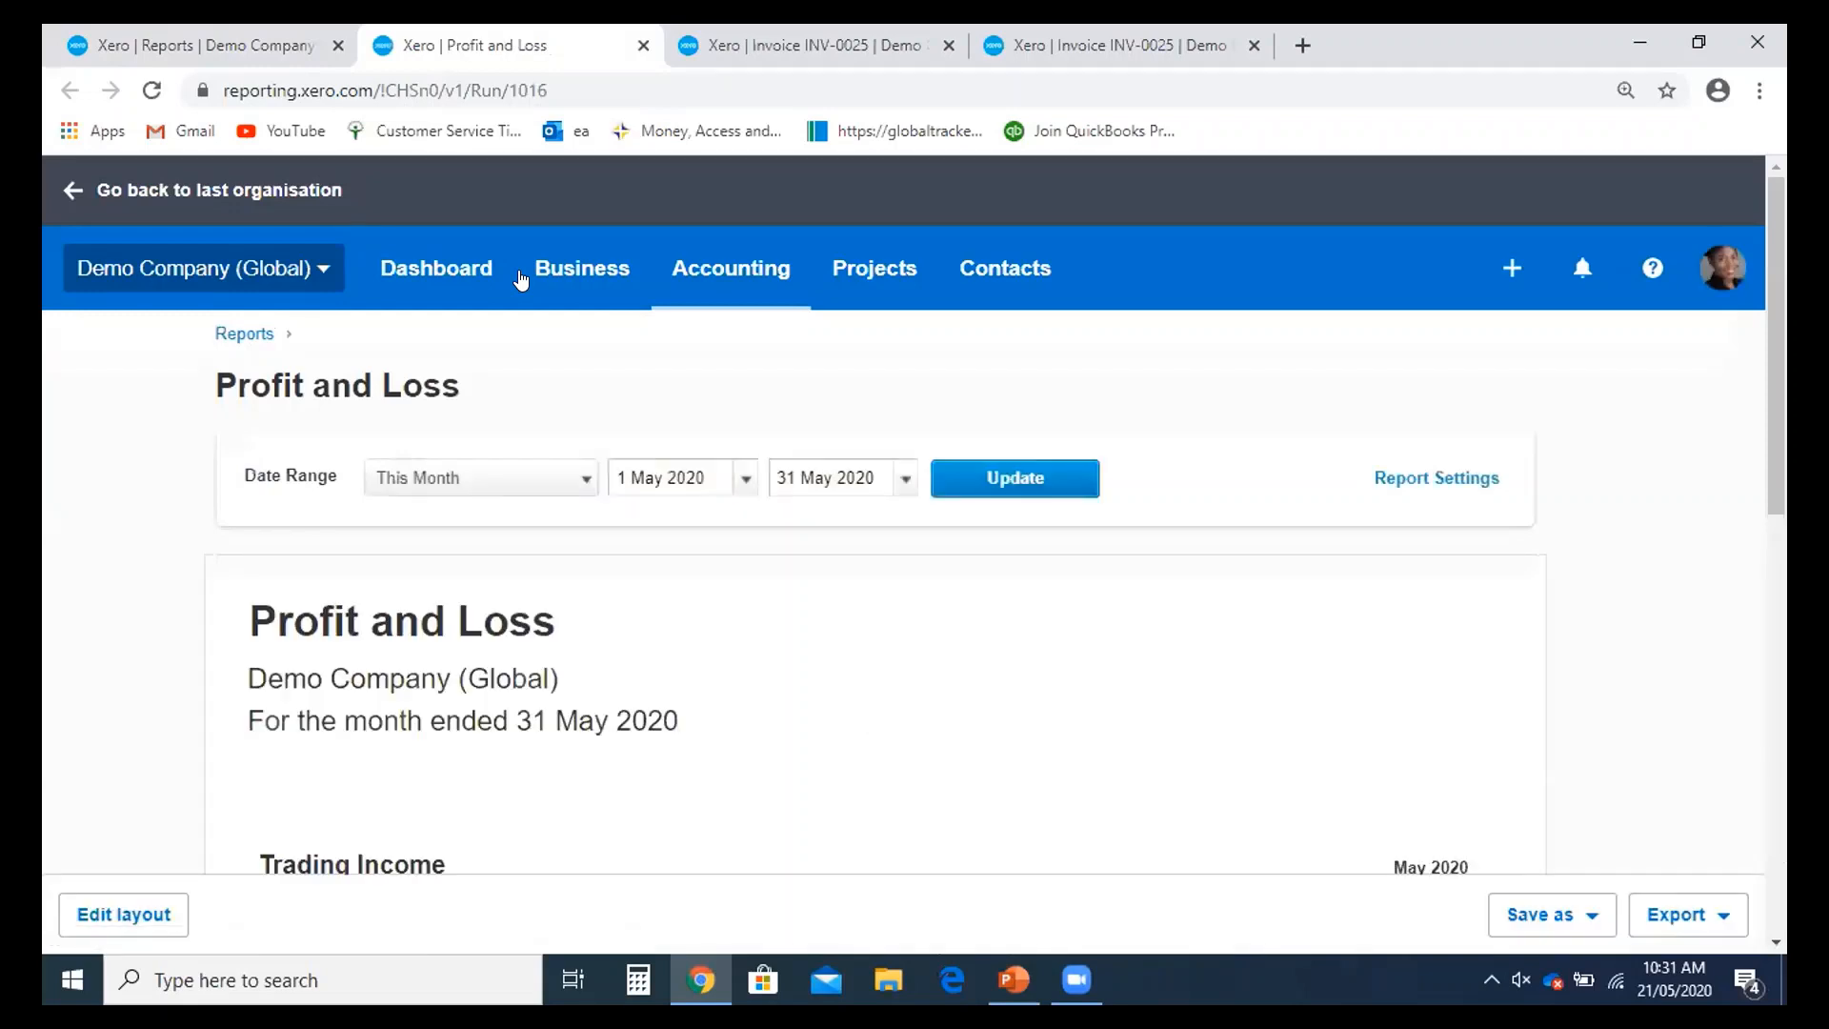
# - Set the report's date range to This Quarter, 1 Apr–30 Jun 2020
pyautogui.scroll(-1, 512, 324)
pyautogui.scroll(1, 506, 372)
pyautogui.click(563, 484)
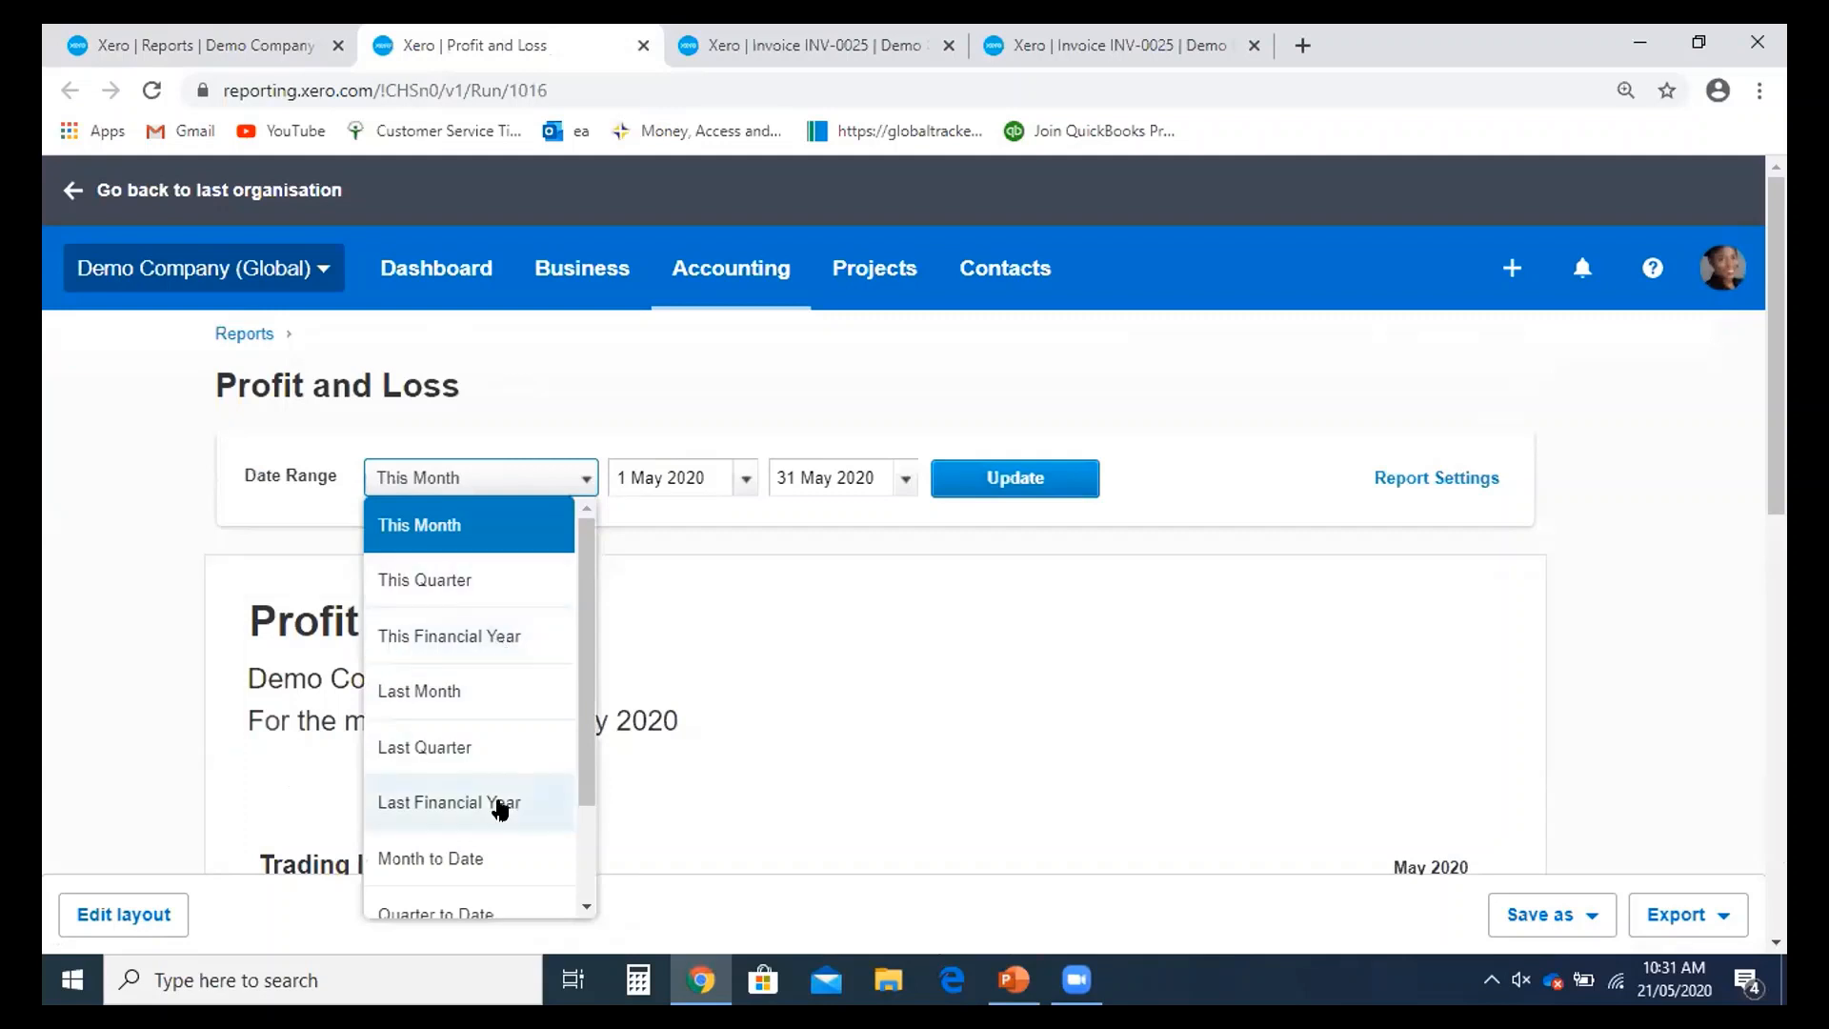
pyautogui.click(496, 643)
pyautogui.click(534, 479)
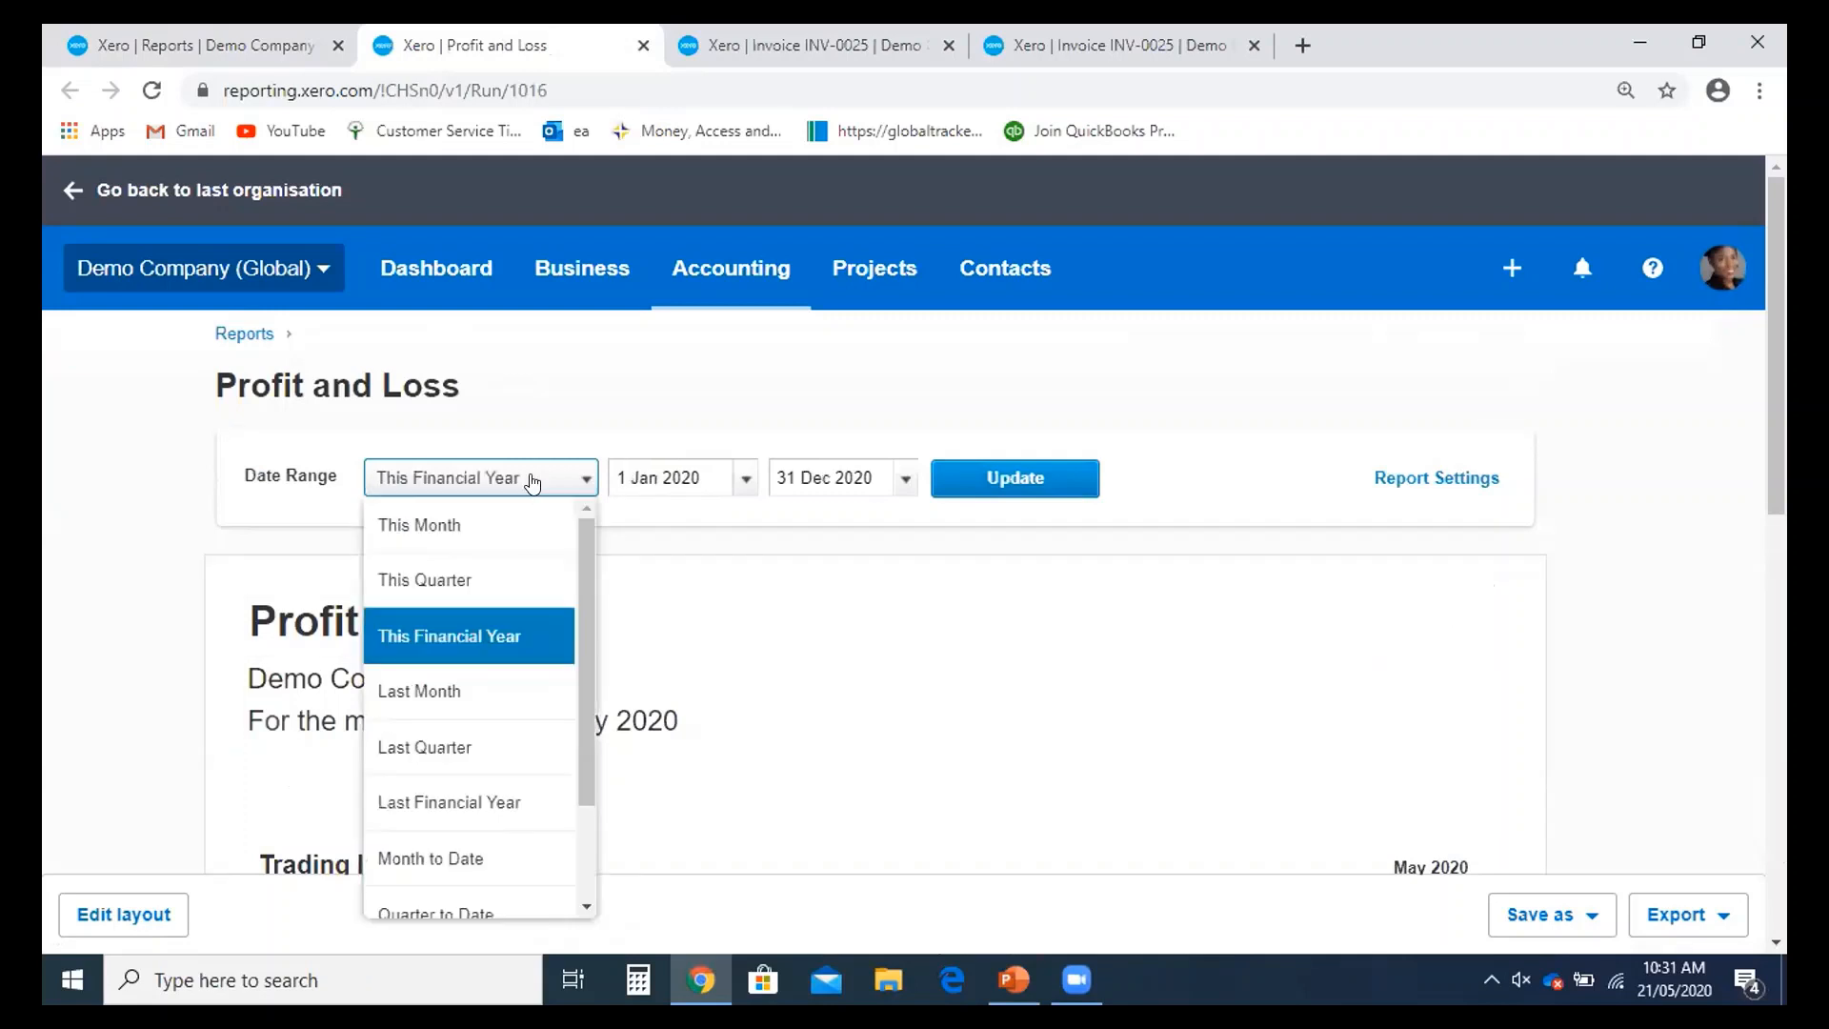
pyautogui.click(508, 710)
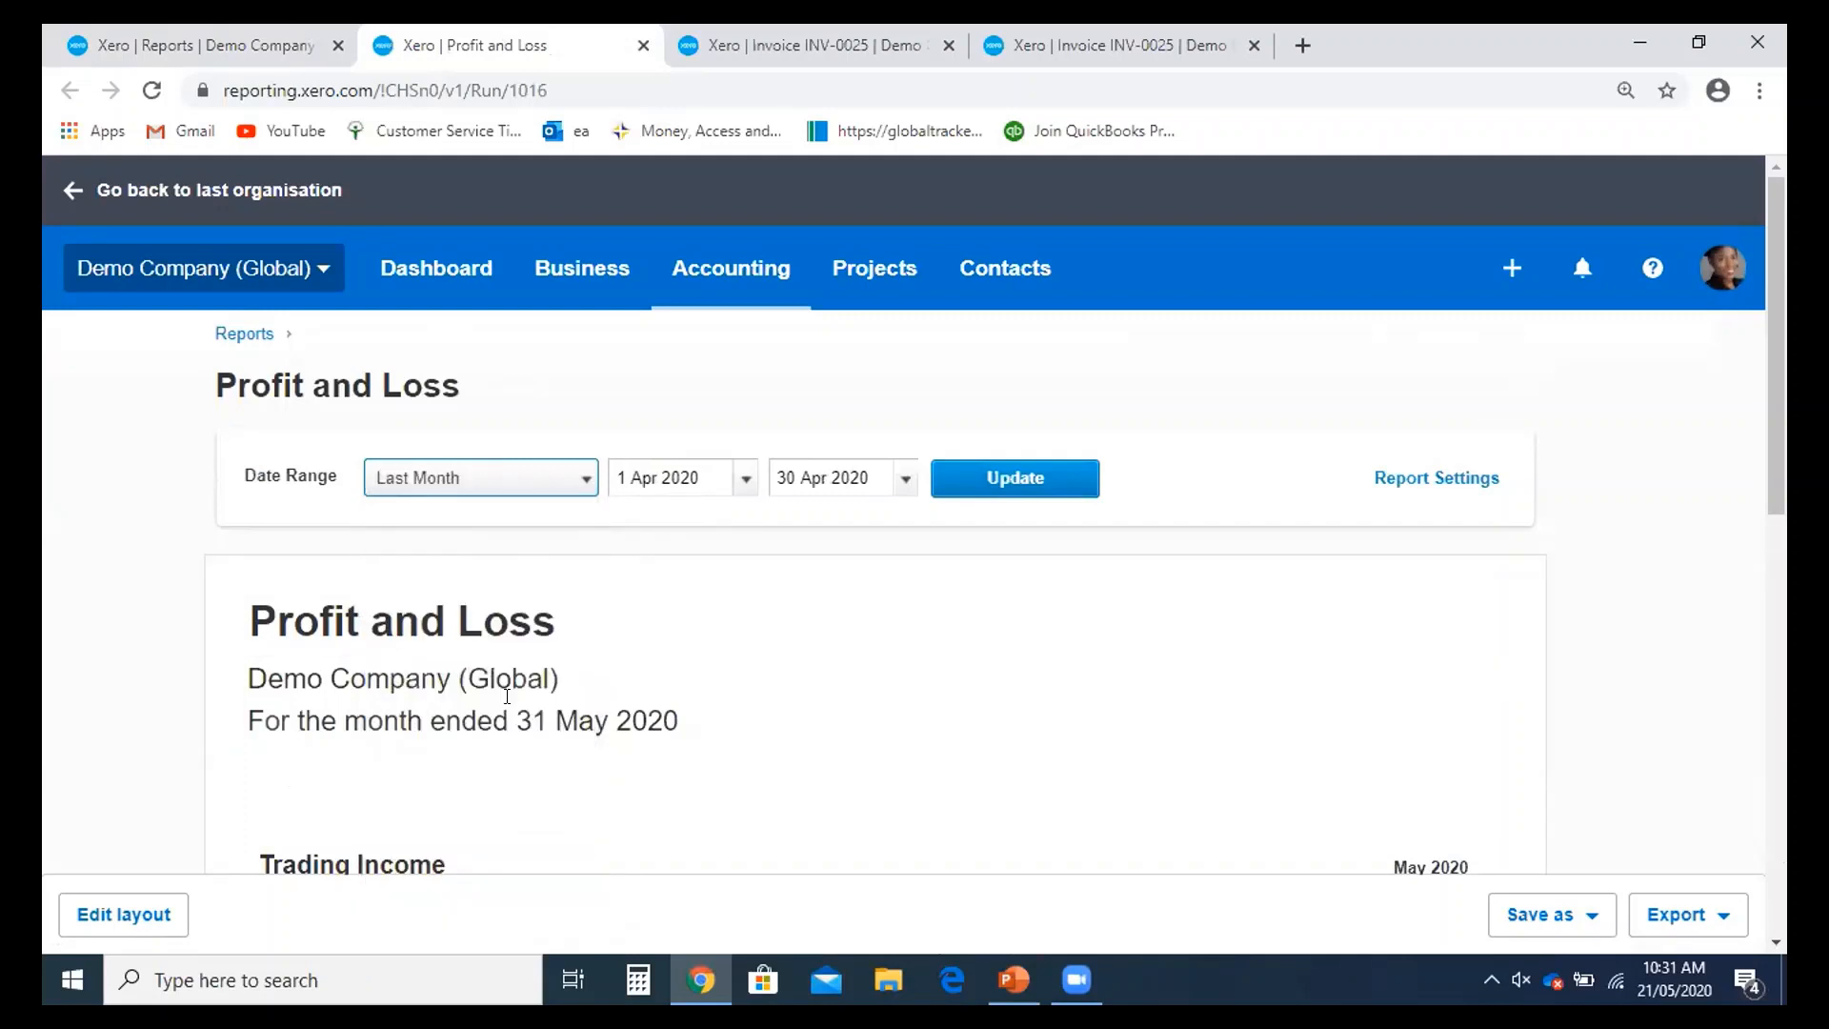
pyautogui.click(548, 473)
pyautogui.click(476, 583)
pyautogui.scroll(-1, 500, 166)
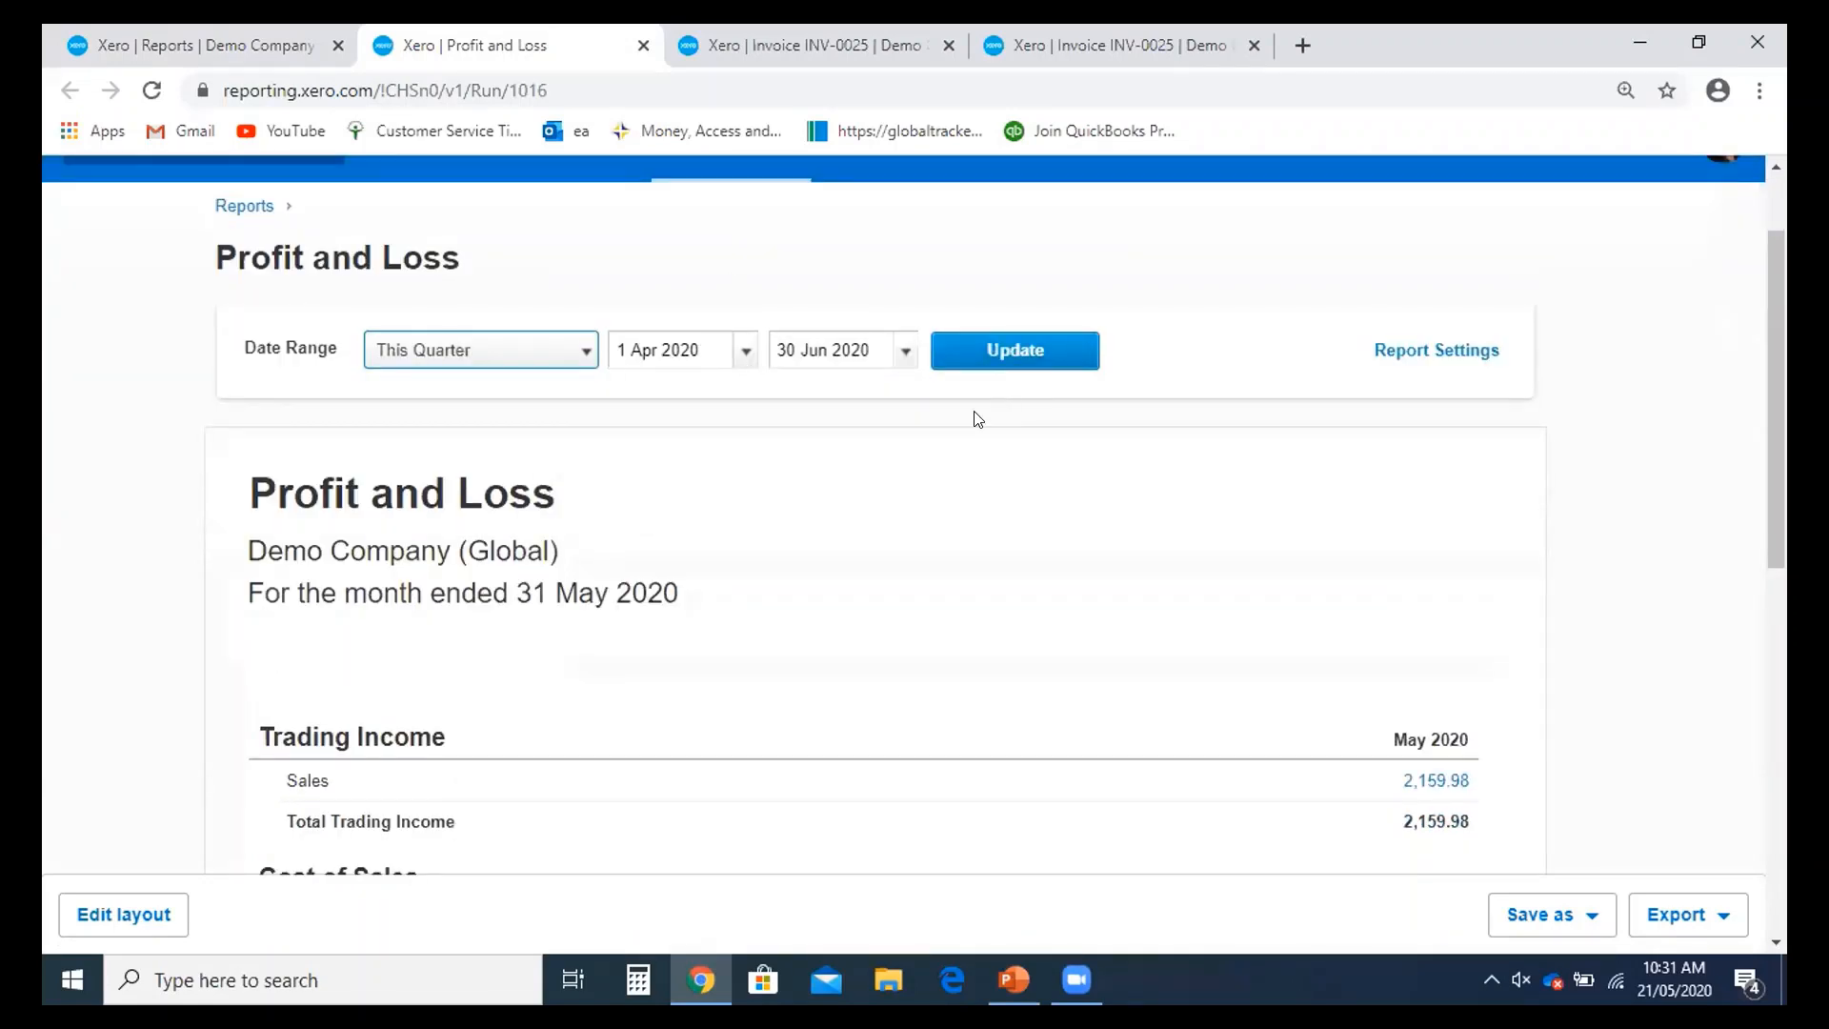
pyautogui.scroll(-1, 984, 427)
pyautogui.scroll(1, 984, 428)
# - Update the April–June 2020 Profit and Loss, review net profit of (2,926.68), then go back to Reports
pyautogui.click(1014, 349)
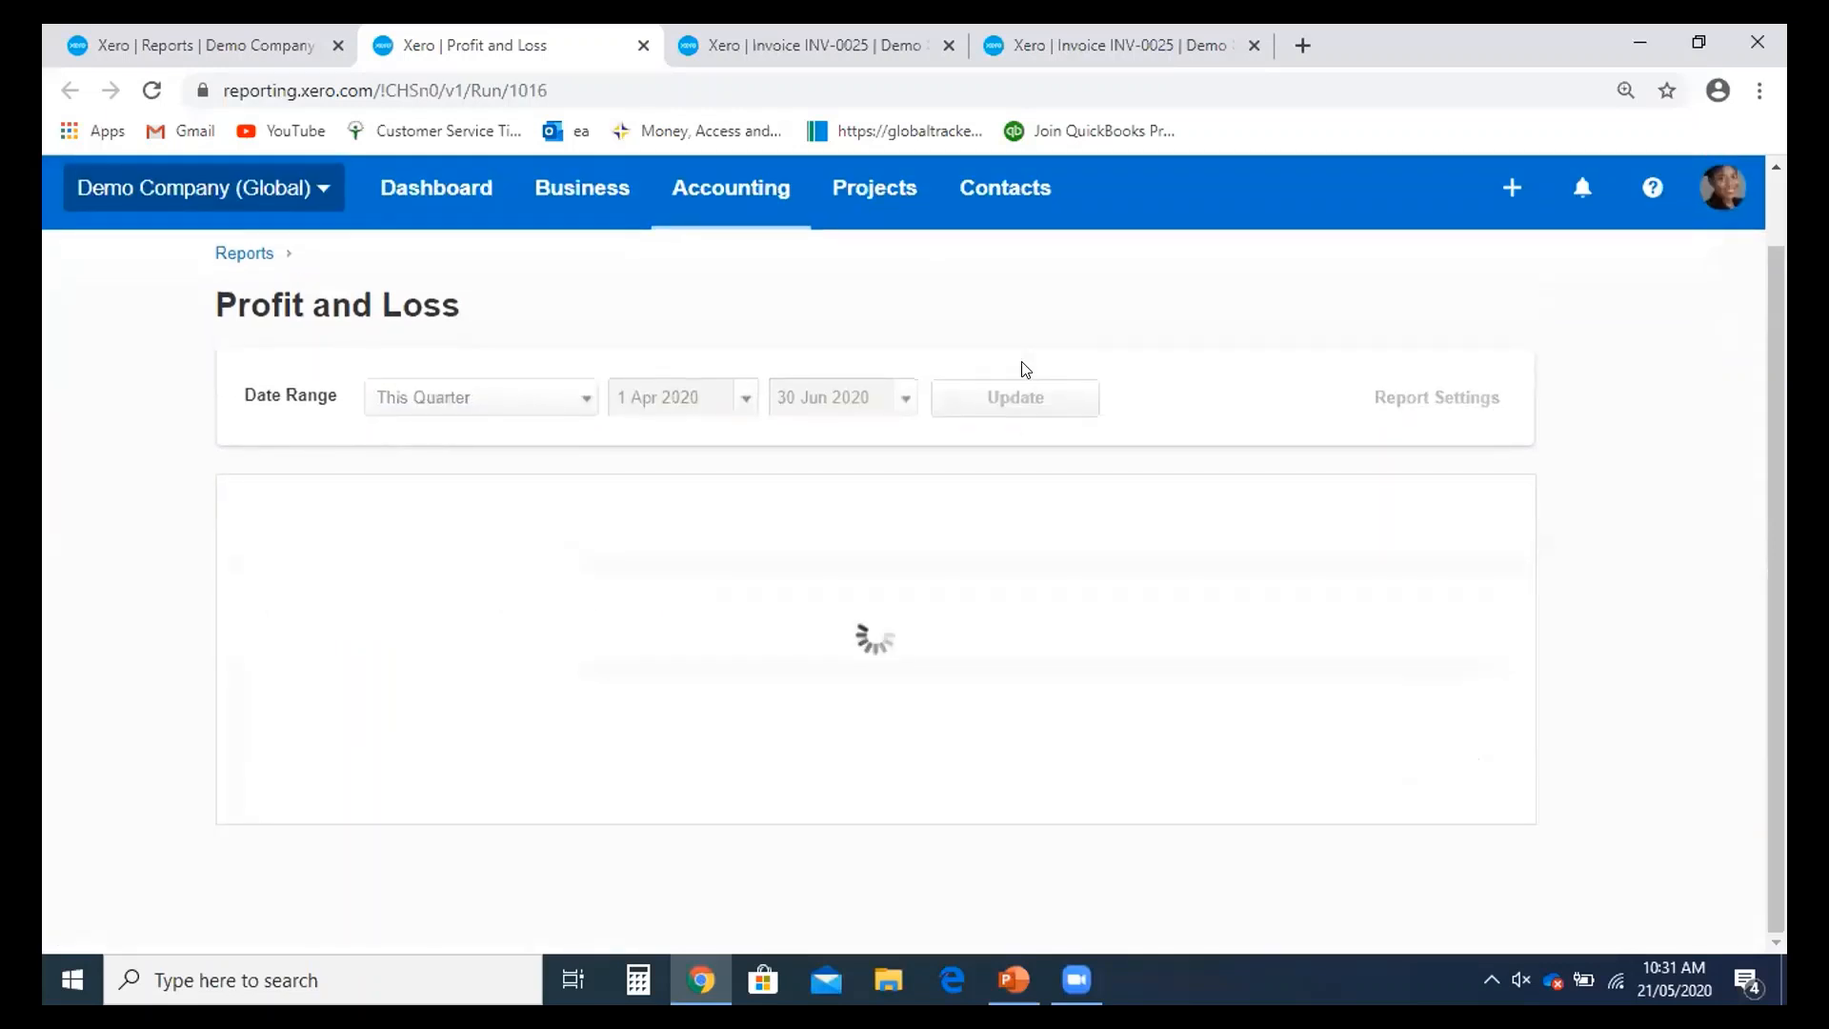
pyautogui.scroll(-4, 1029, 382)
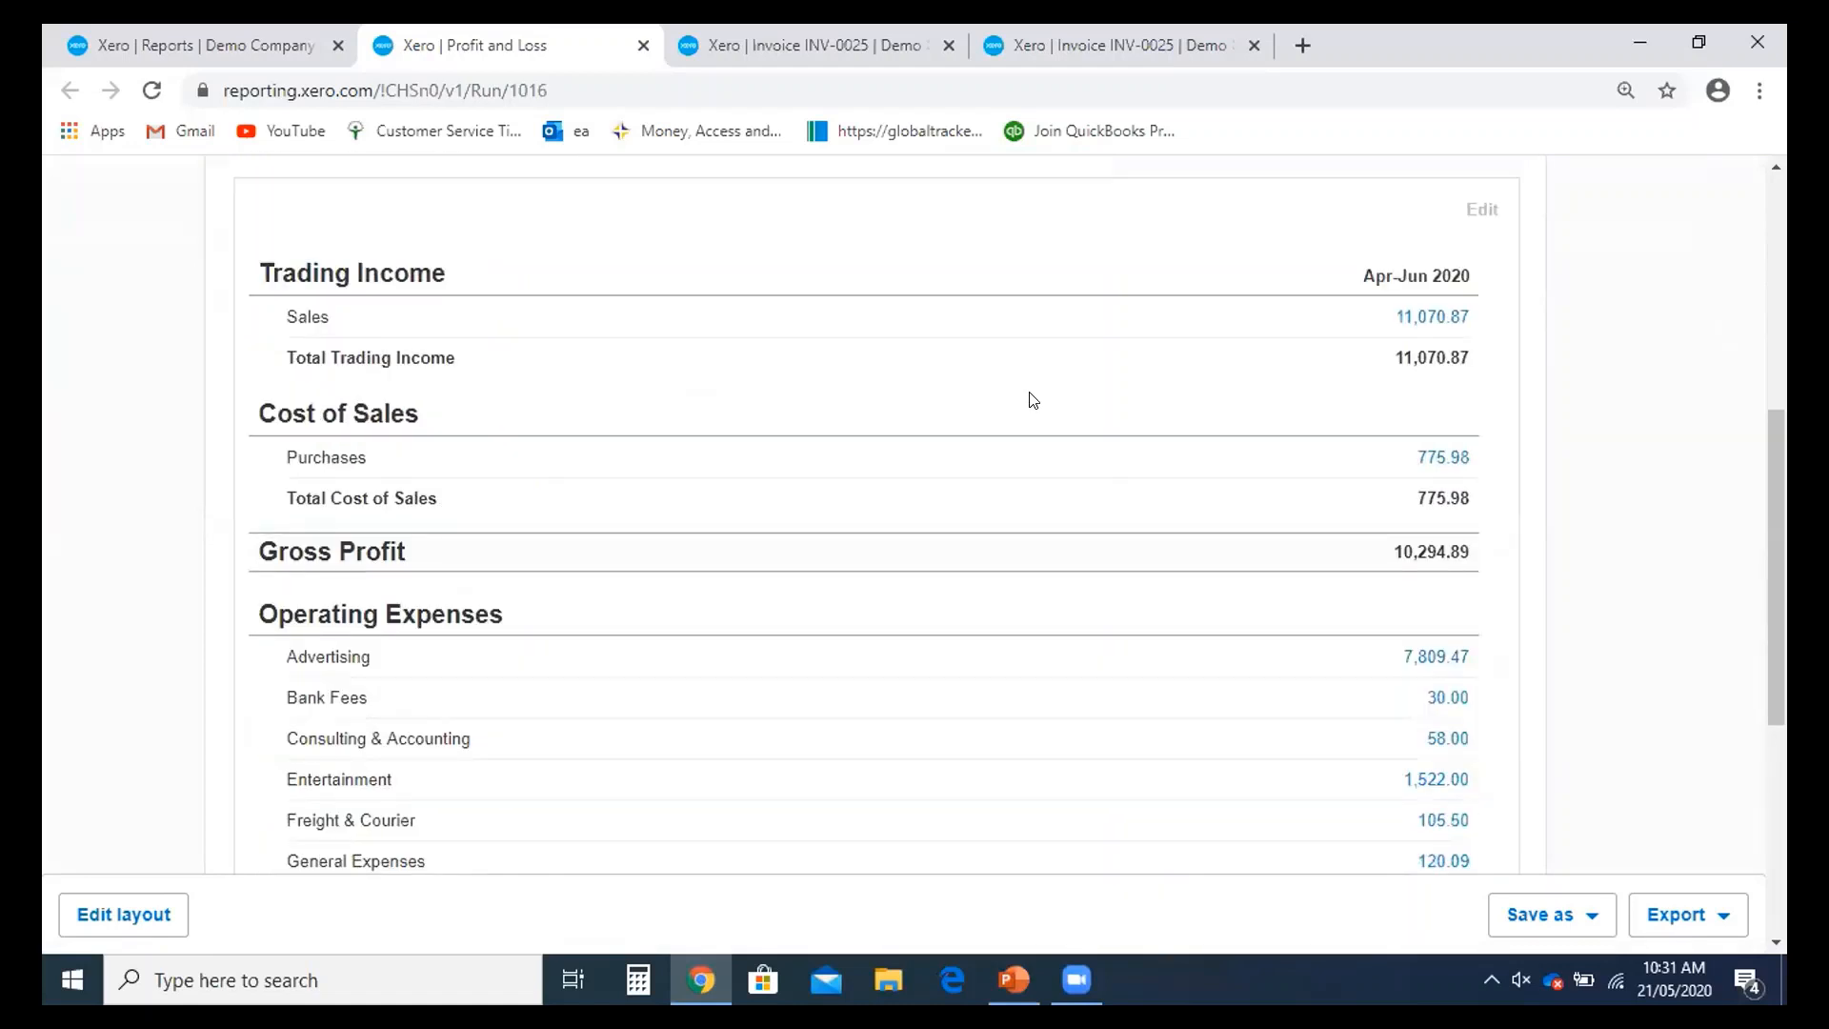
pyautogui.scroll(5, 1032, 400)
pyautogui.scroll(-4, 1032, 400)
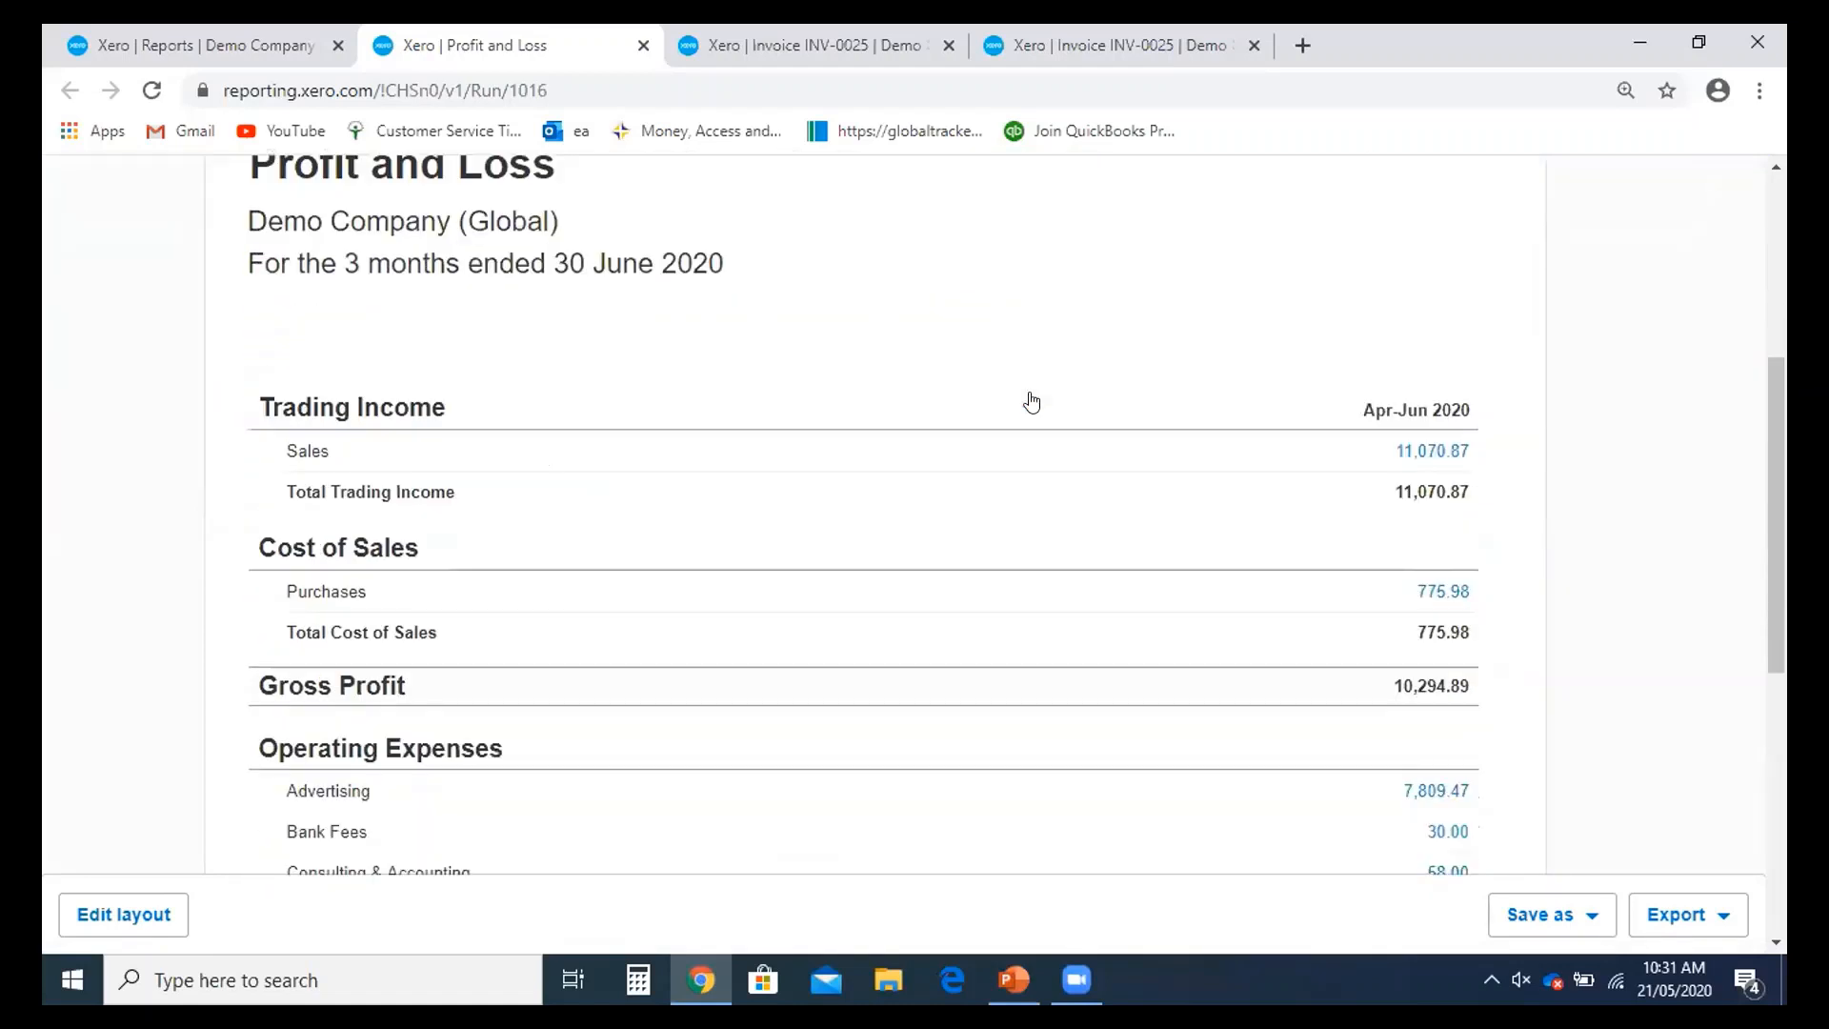
pyautogui.scroll(-2, 1254, 449)
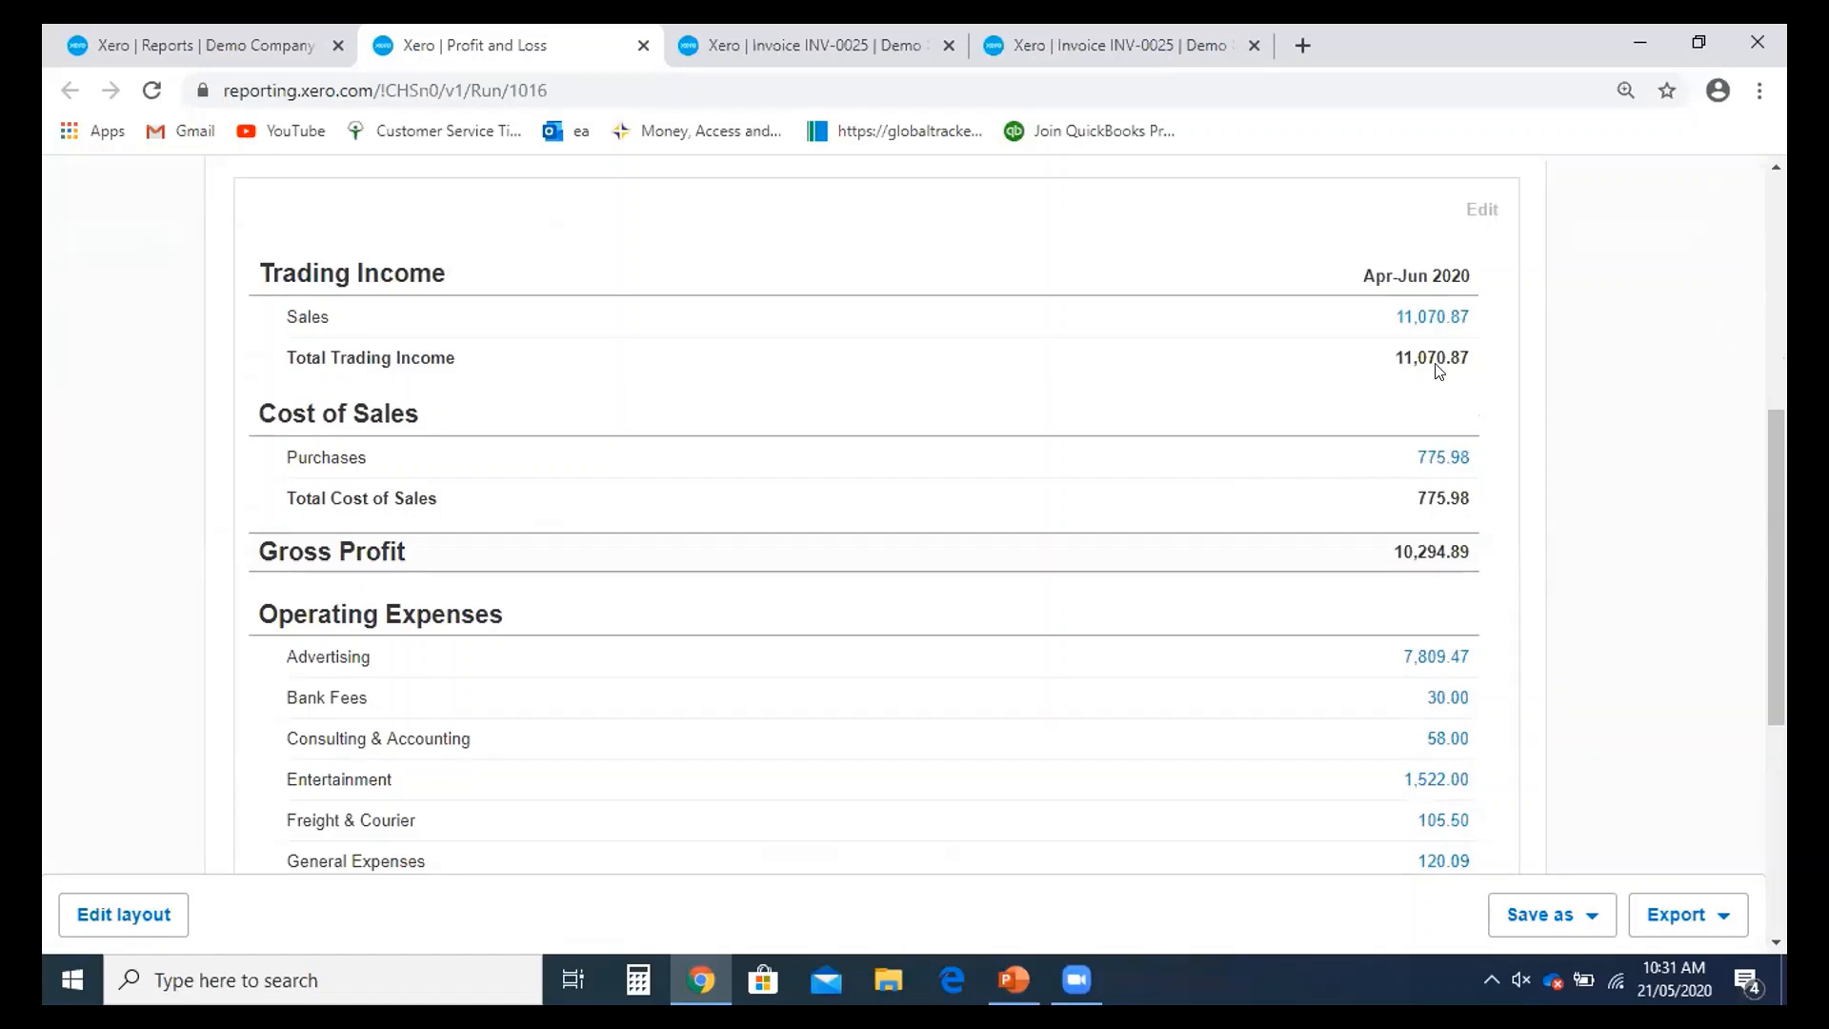
pyautogui.scroll(-2, 1439, 370)
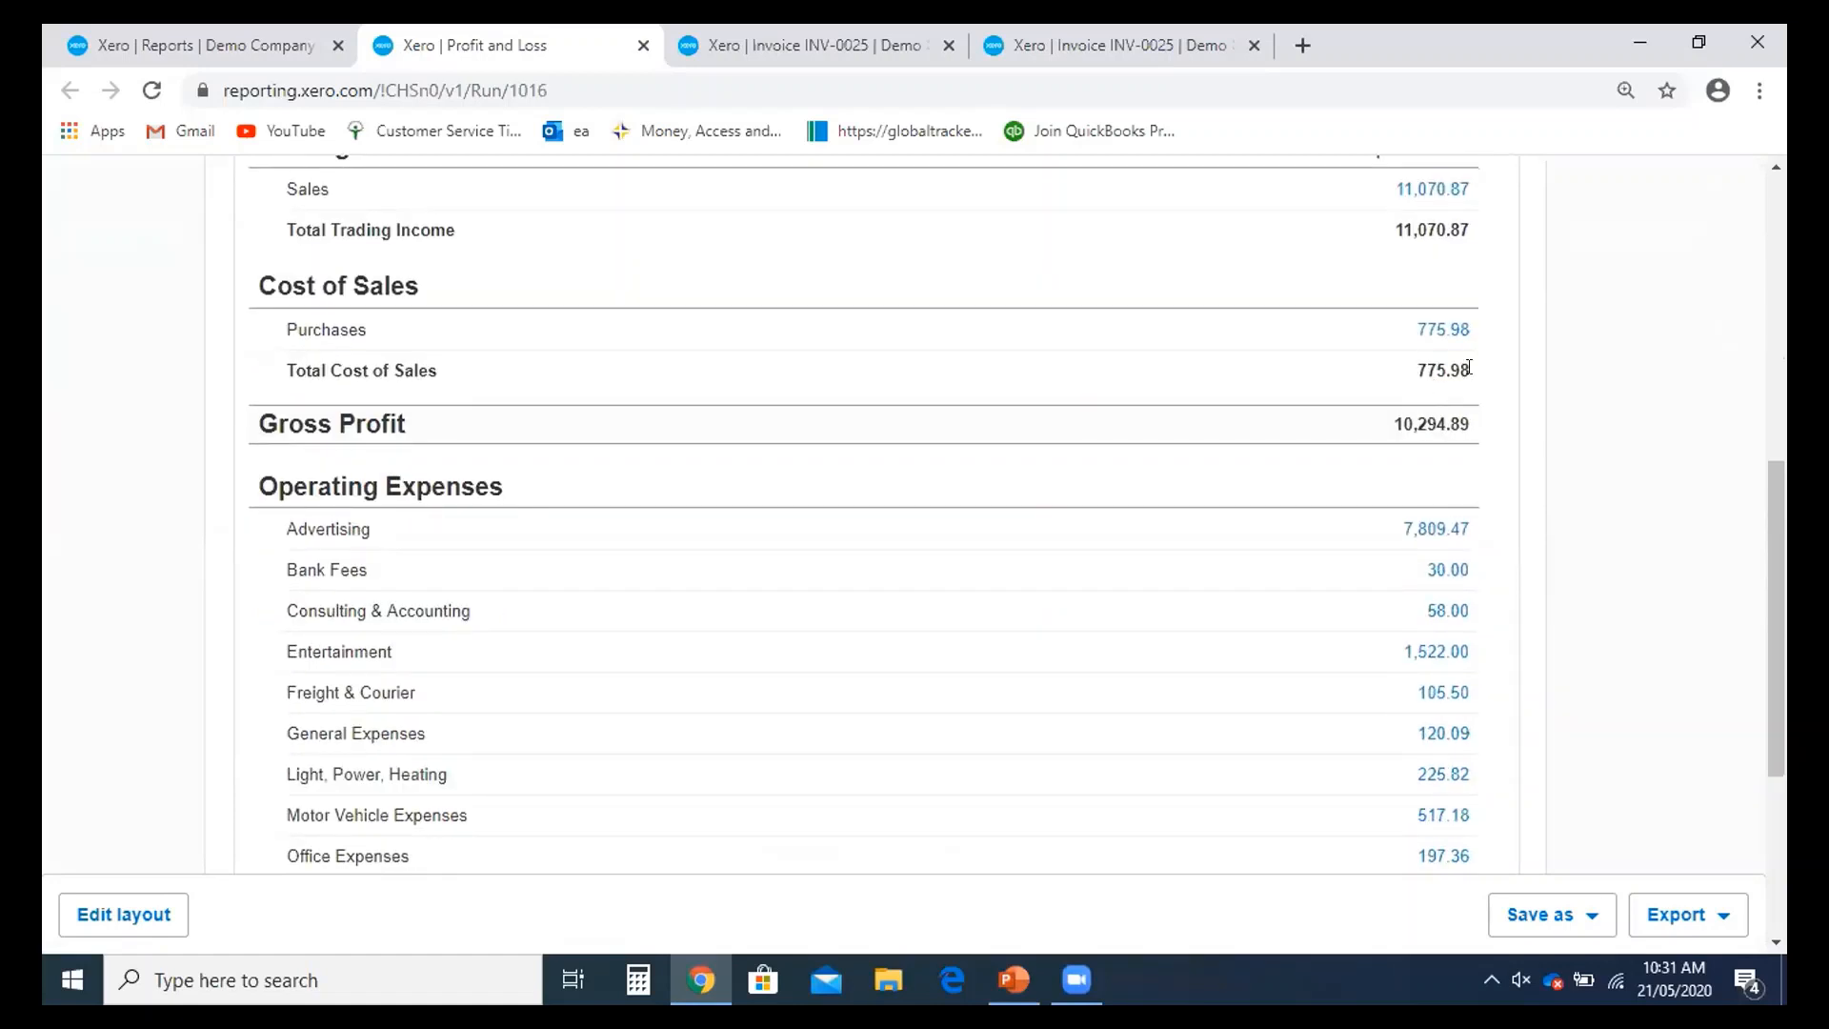
pyautogui.scroll(-2, 1458, 391)
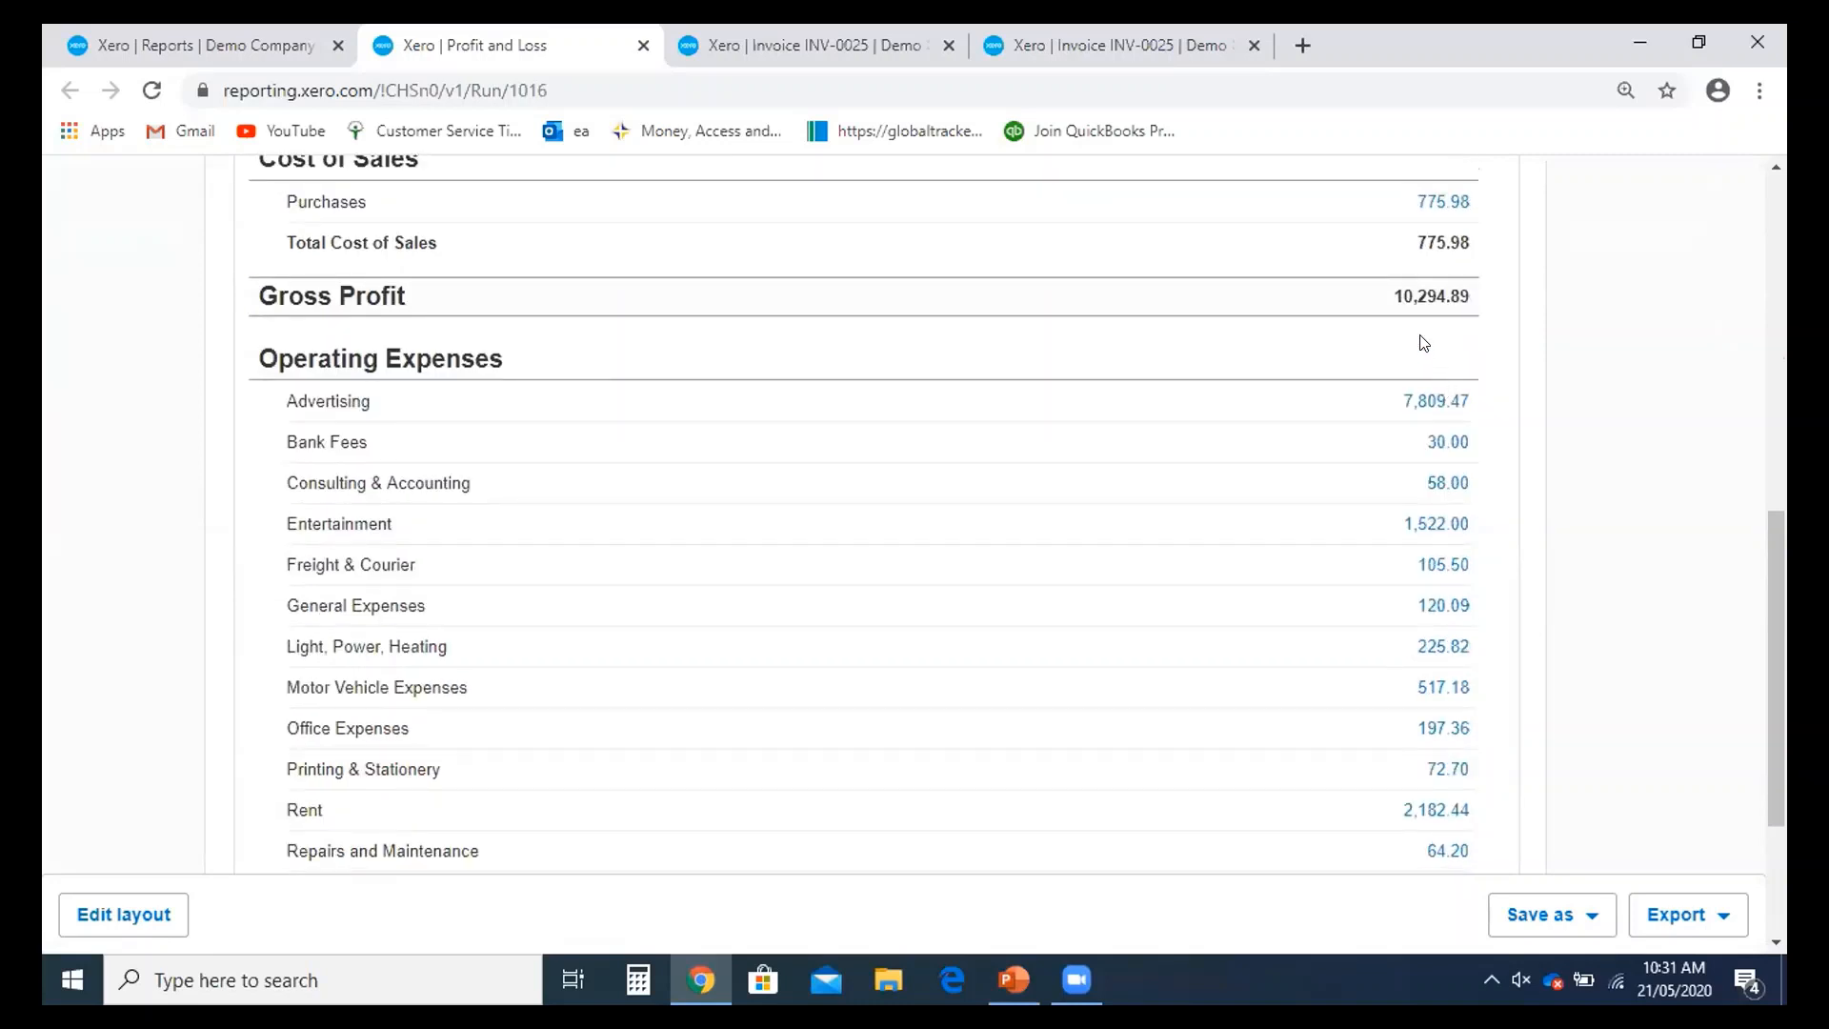
pyautogui.scroll(-4, 1424, 343)
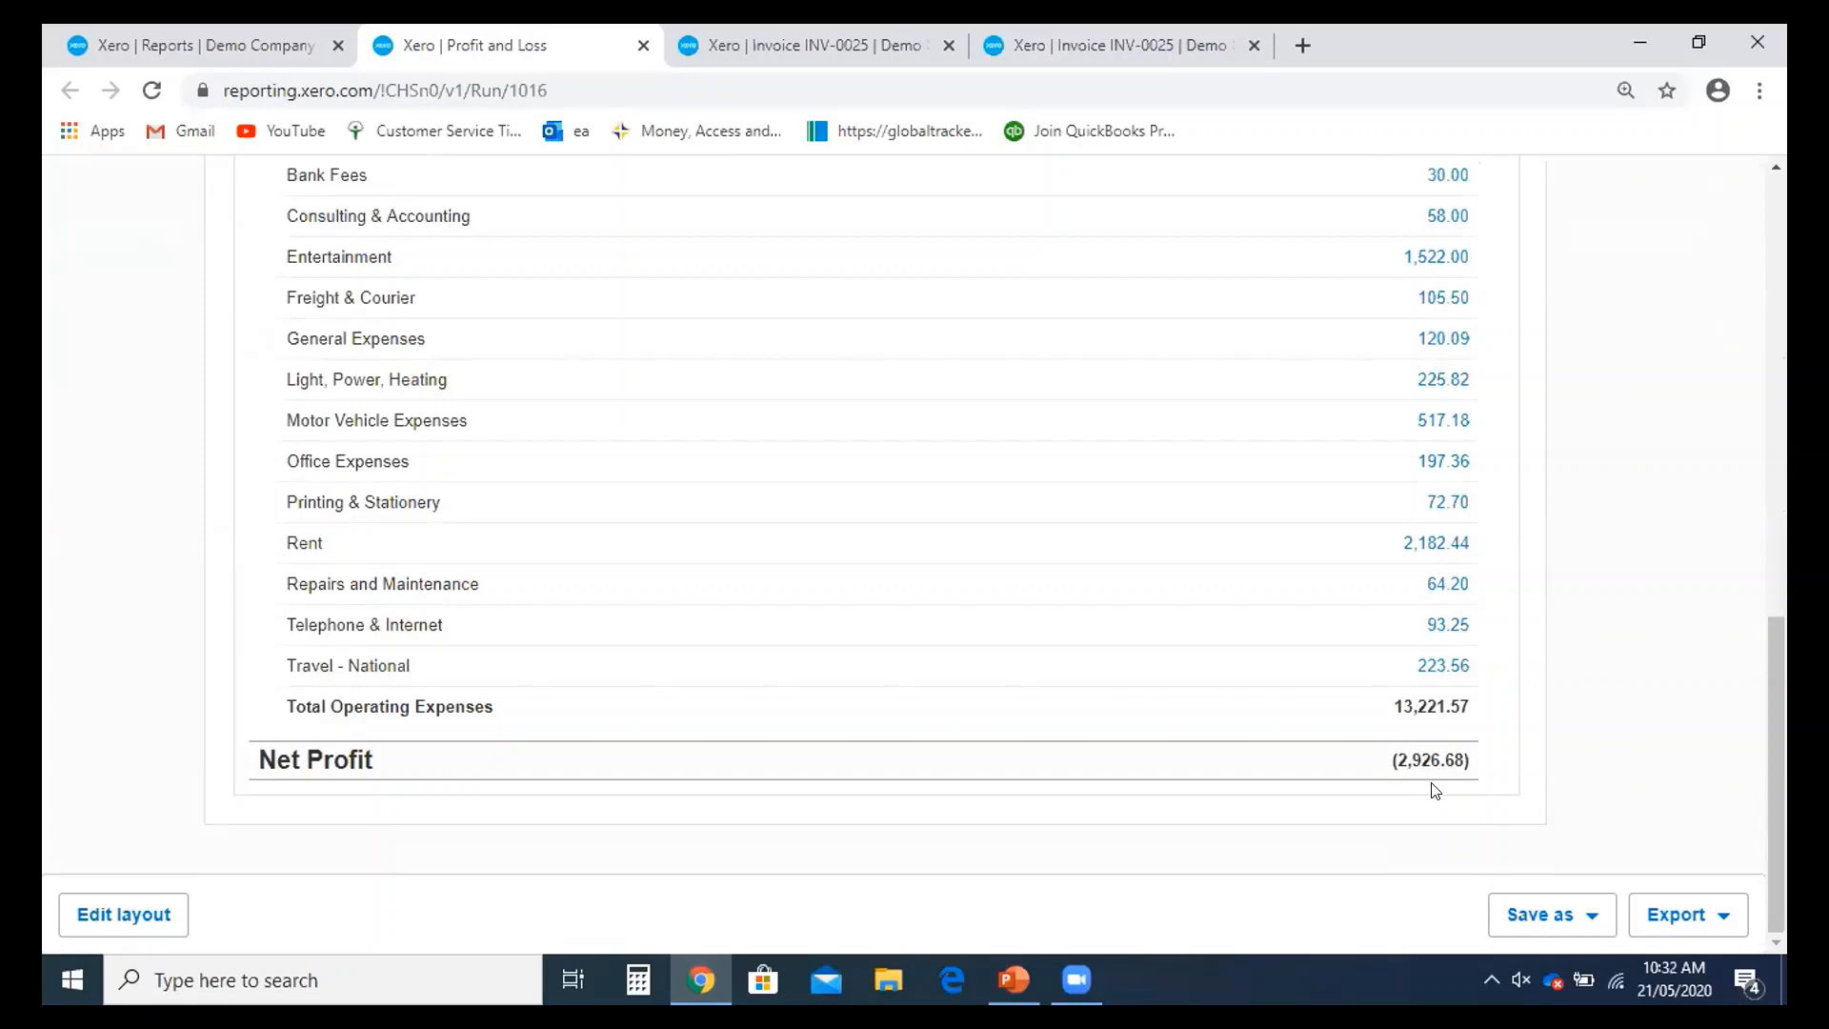
pyautogui.scroll(2, 1426, 851)
pyautogui.scroll(4, 1426, 851)
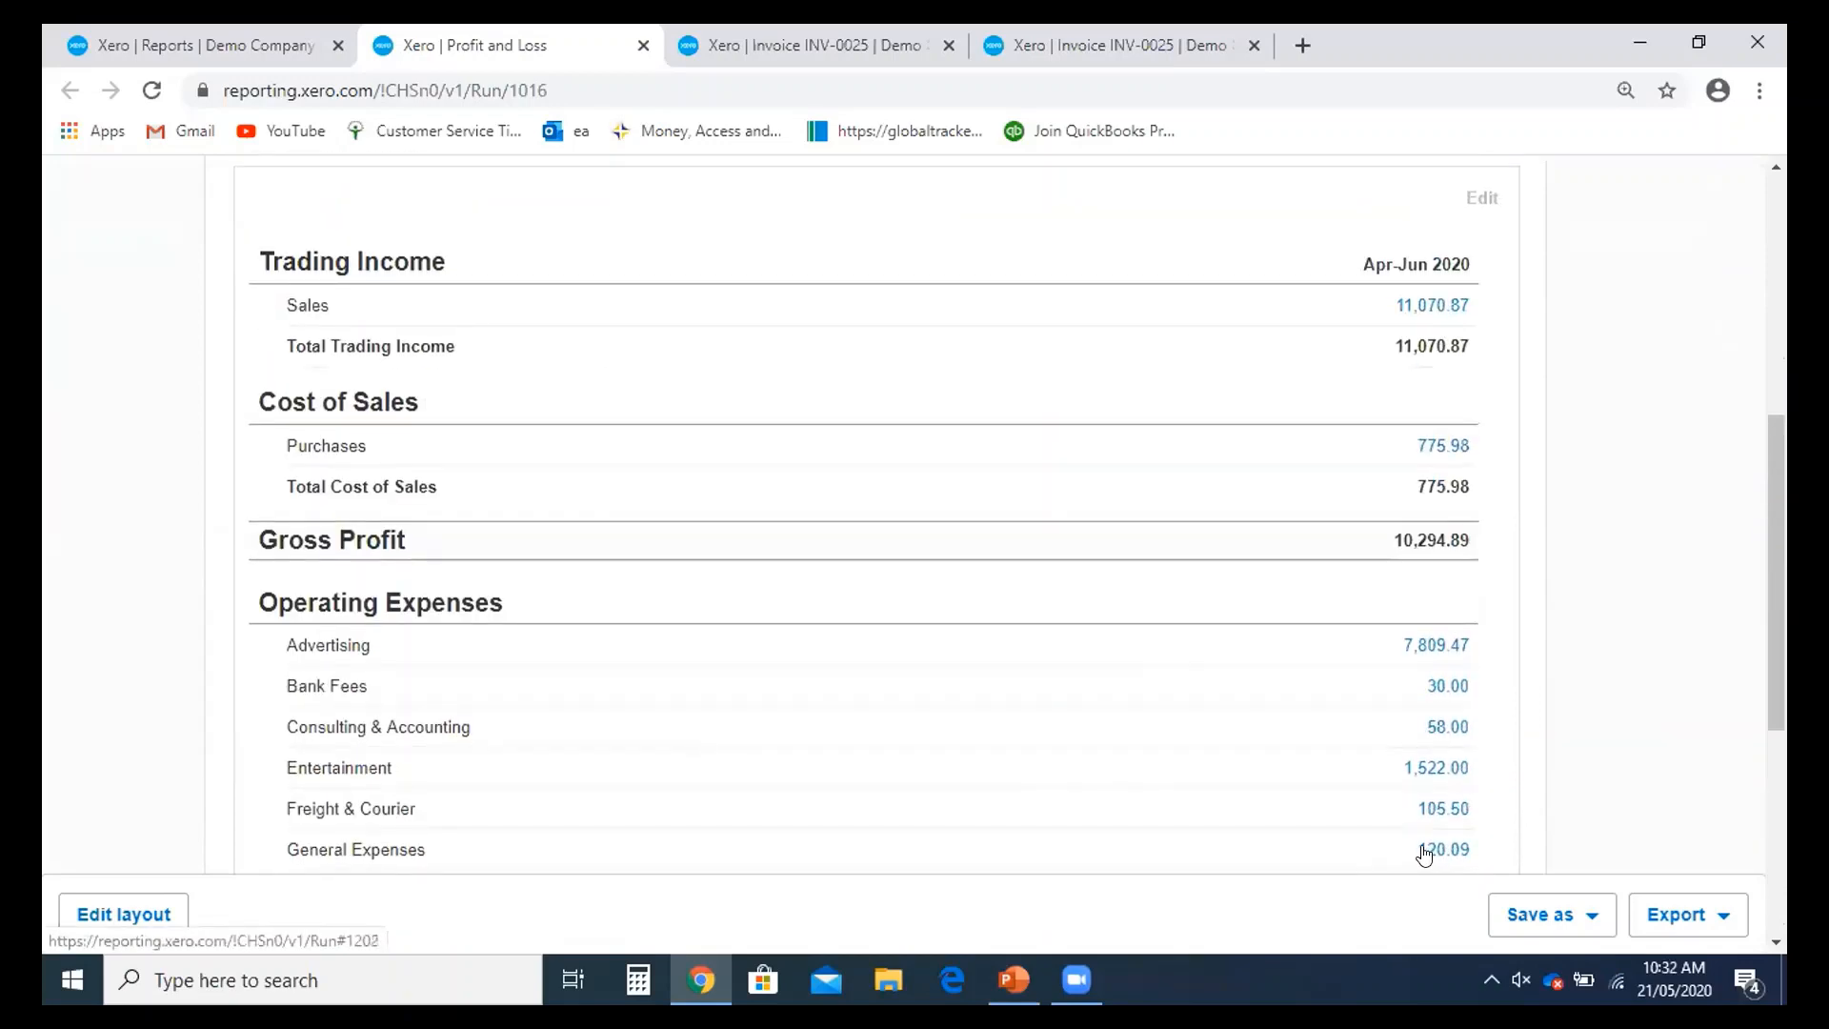
pyautogui.scroll(5, 877, 610)
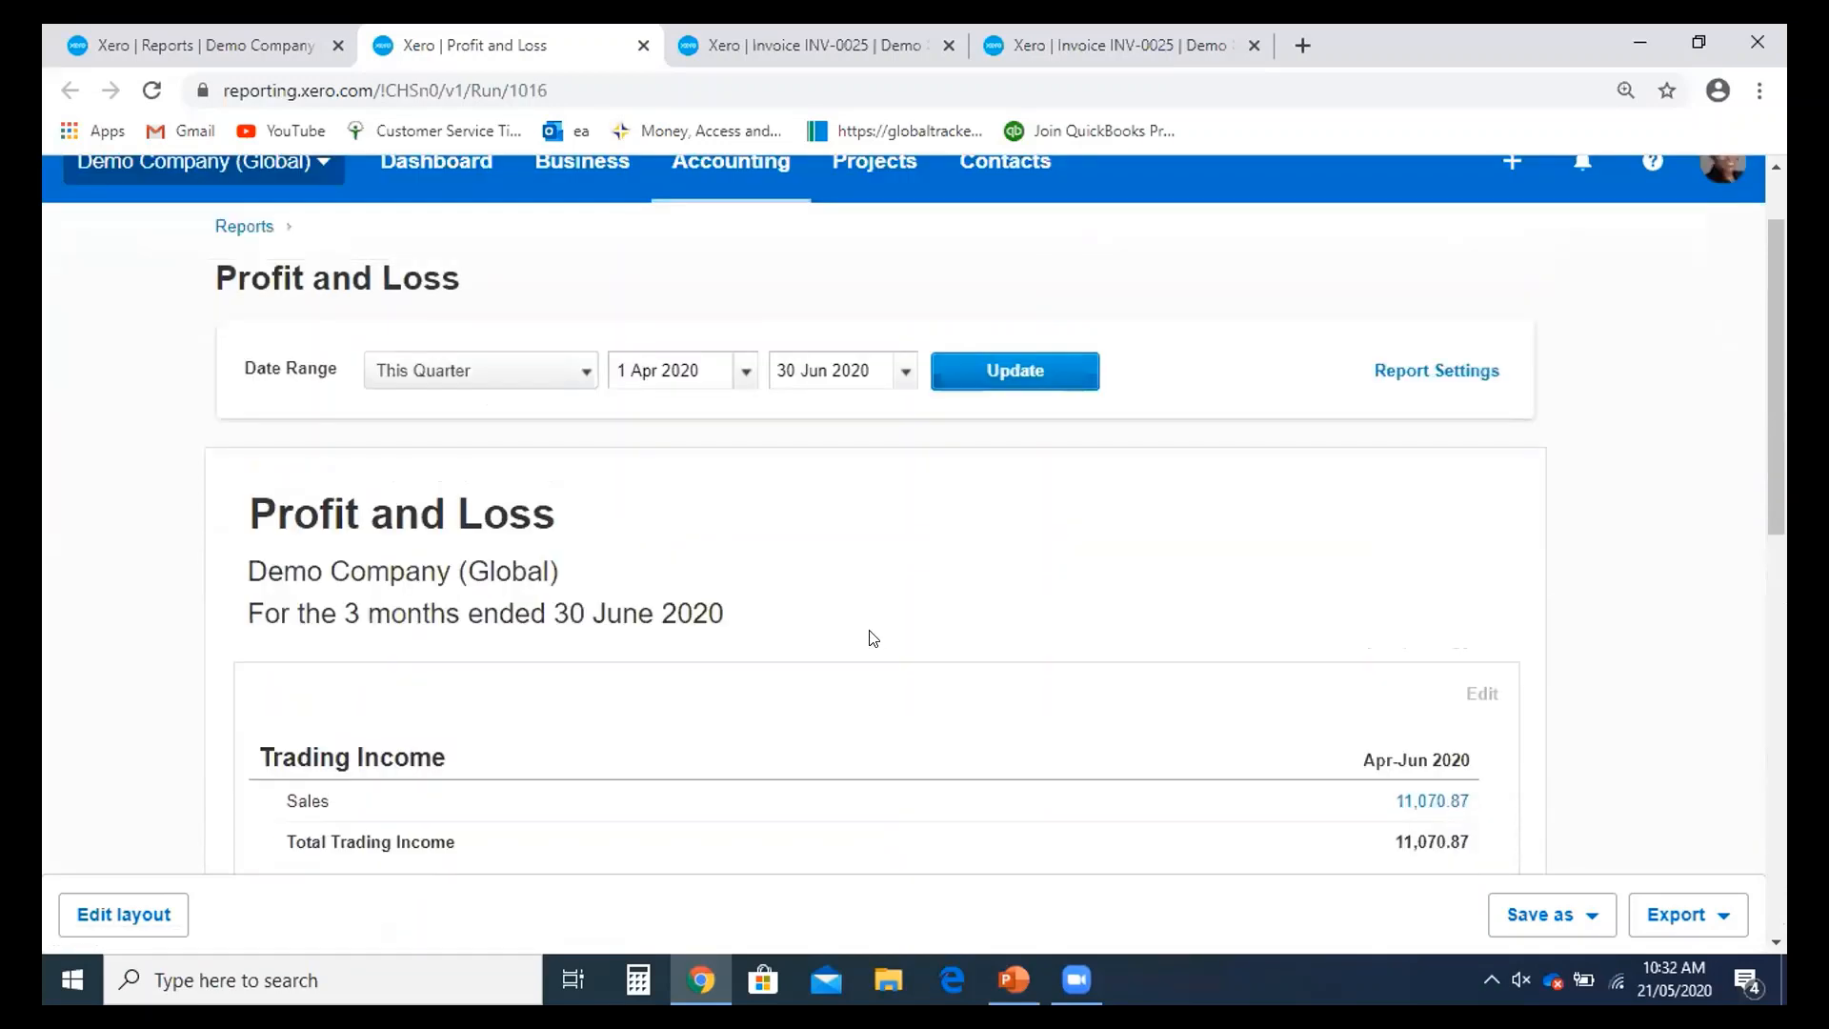
pyautogui.scroll(1, 874, 638)
pyautogui.click(244, 343)
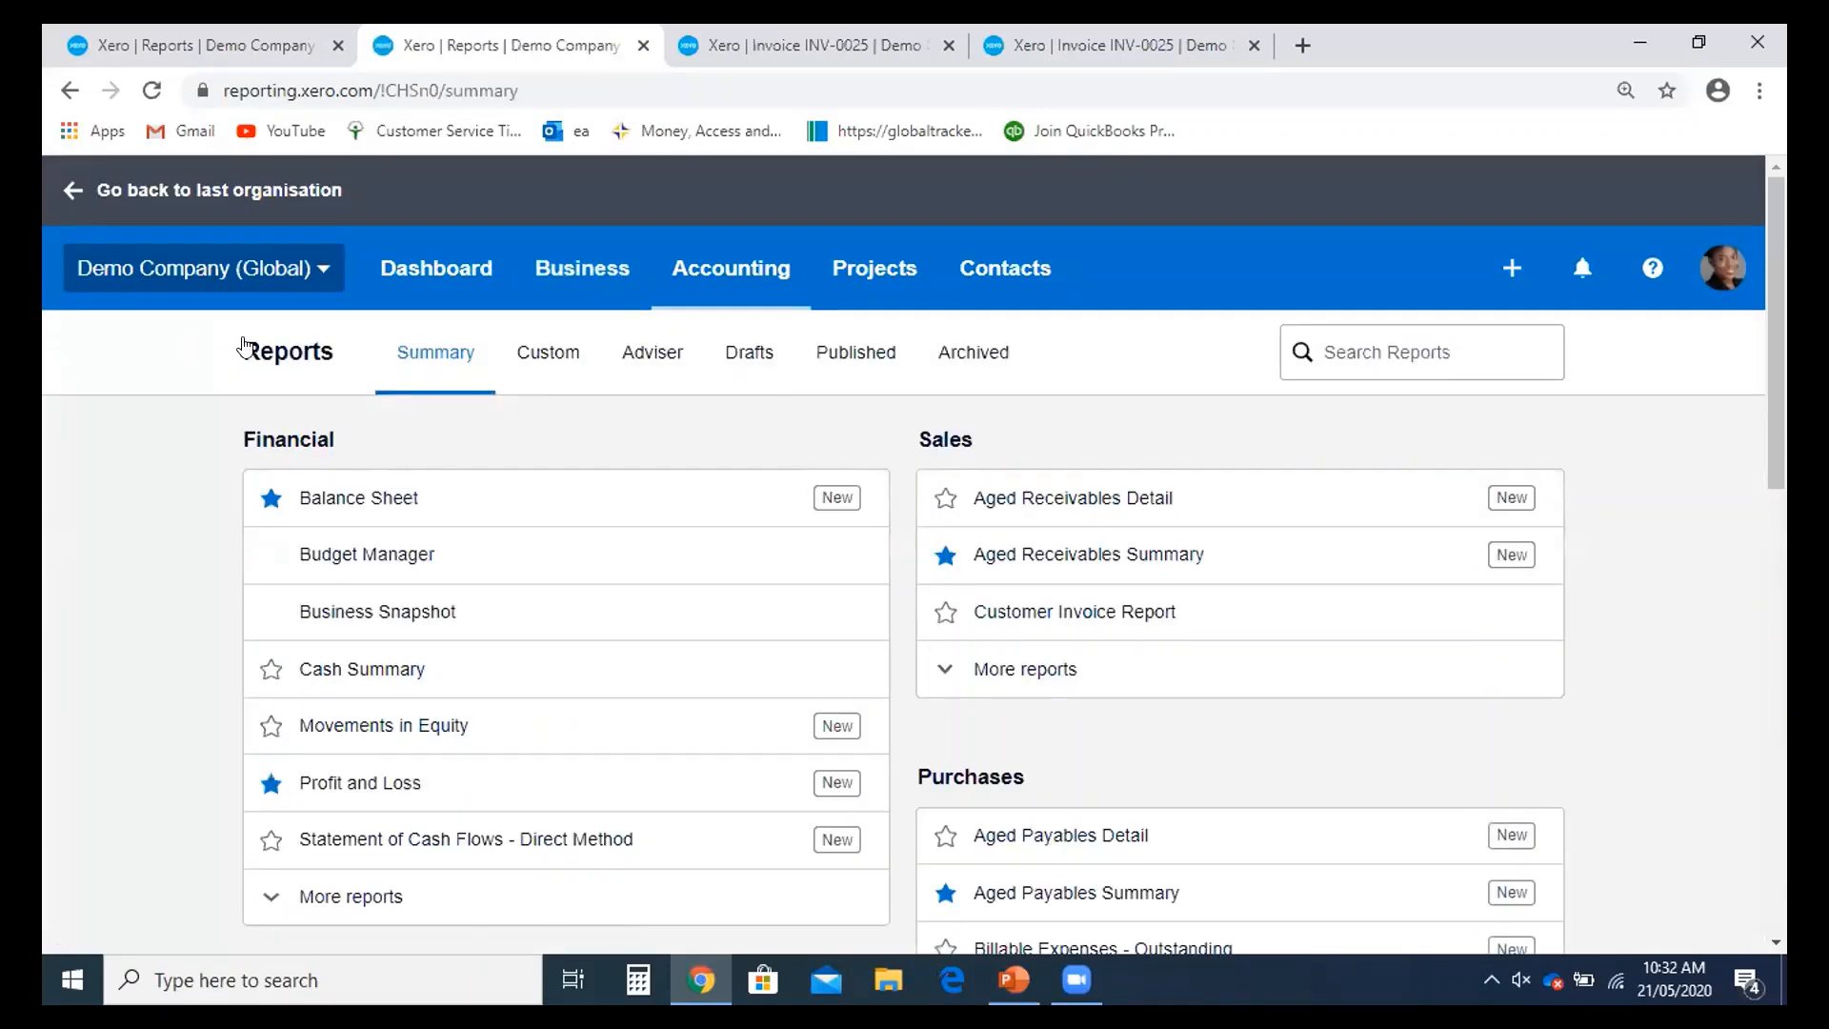
# - Open the Balance Sheet report in its own new tab and switch to it
pyautogui.scroll(-3, 253, 345)
pyautogui.scroll(-2, 397, 530)
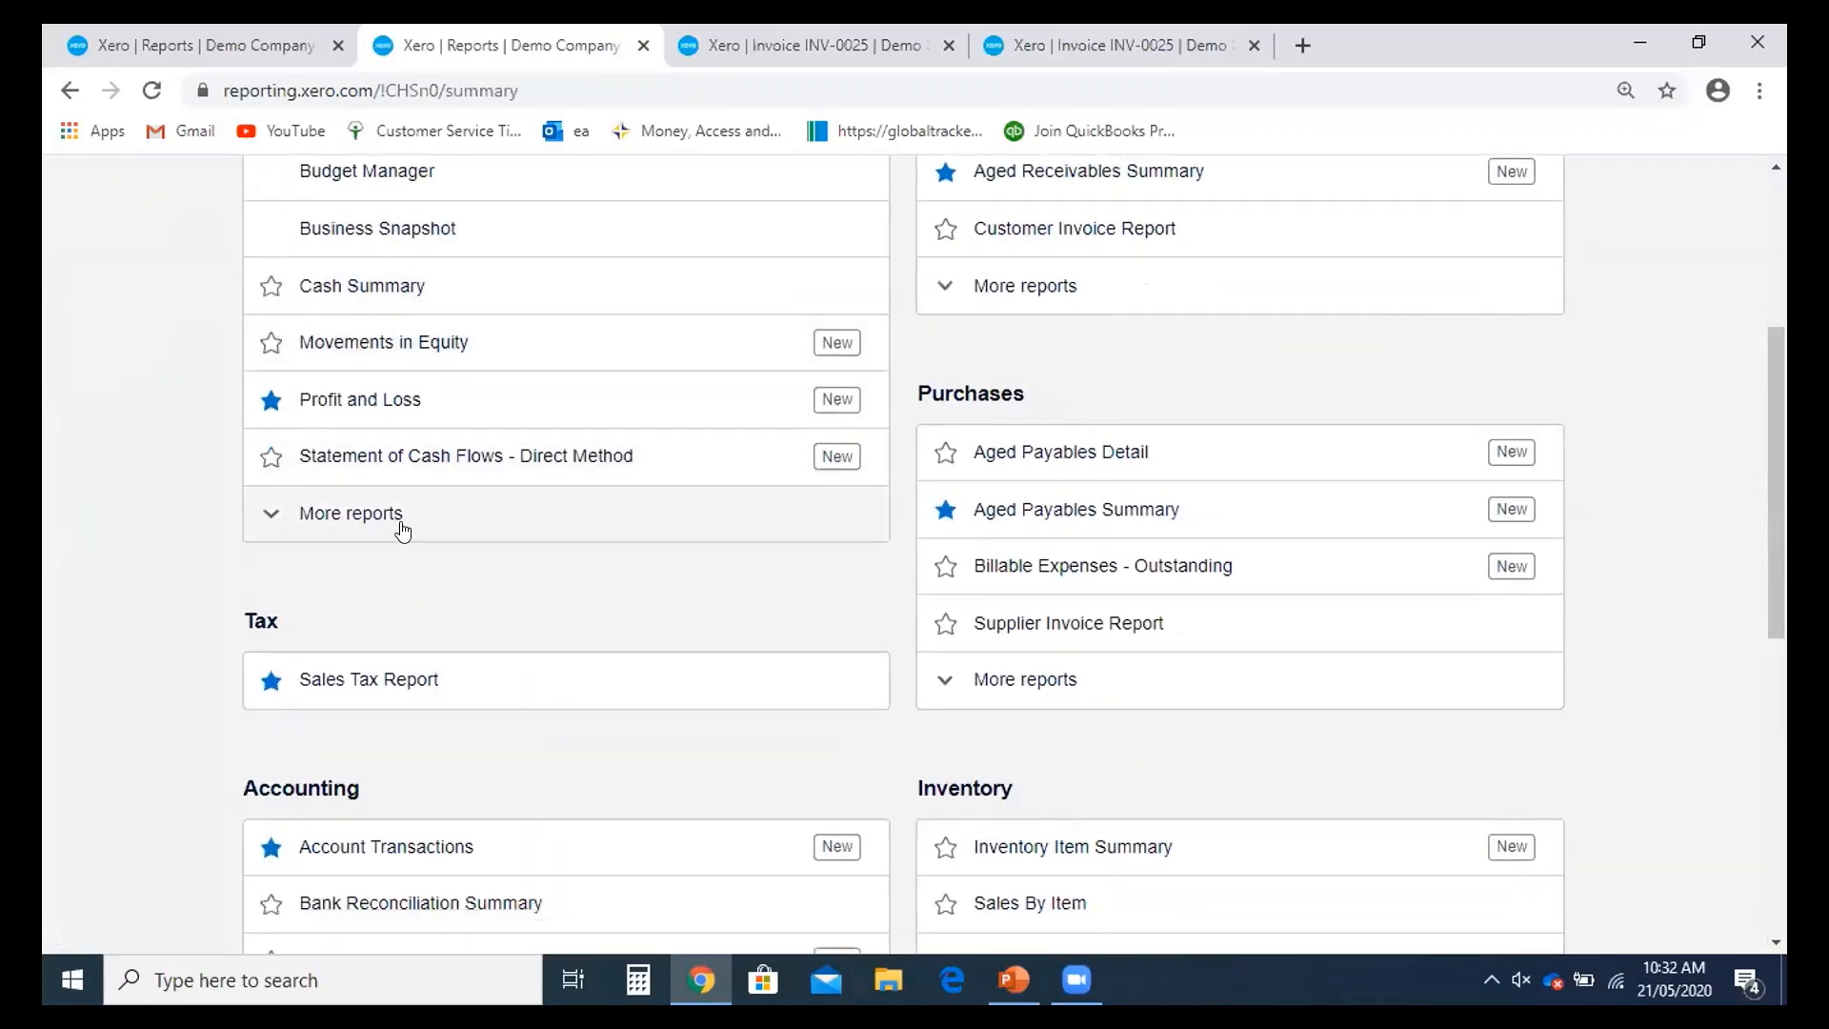
pyautogui.scroll(2, 402, 531)
pyautogui.rightClick(328, 265)
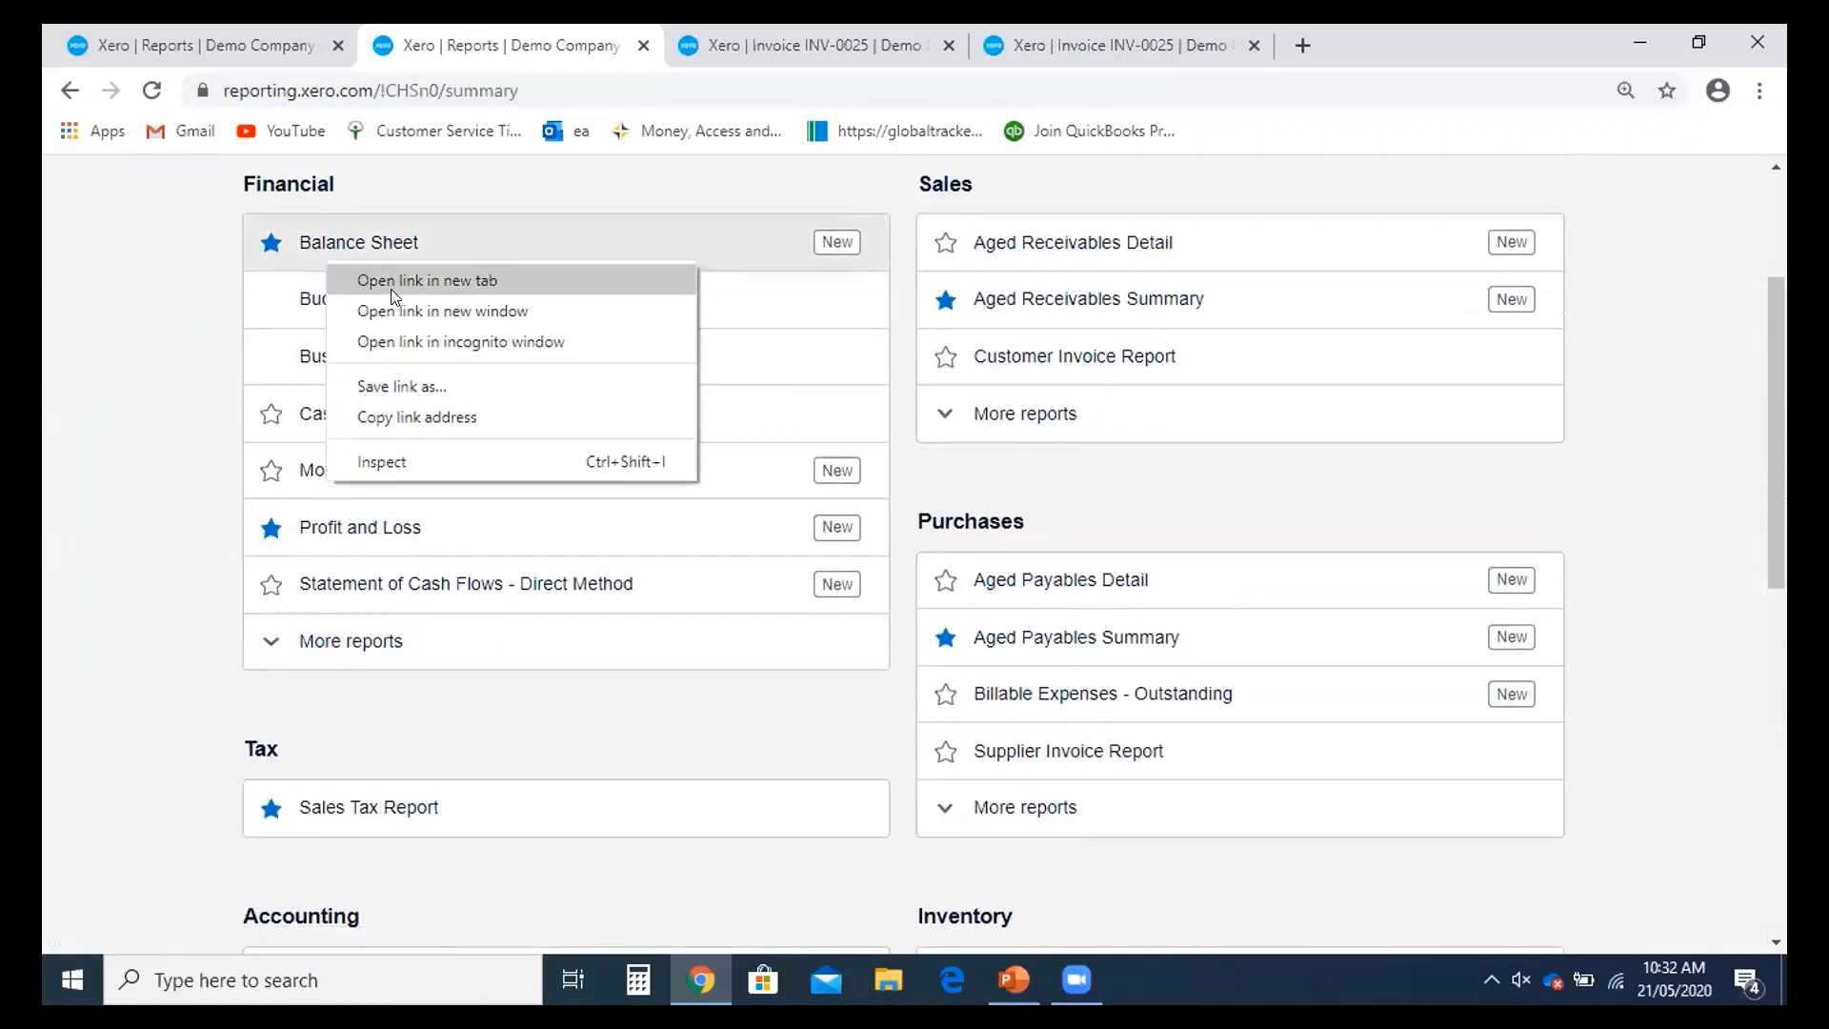
pyautogui.click(387, 282)
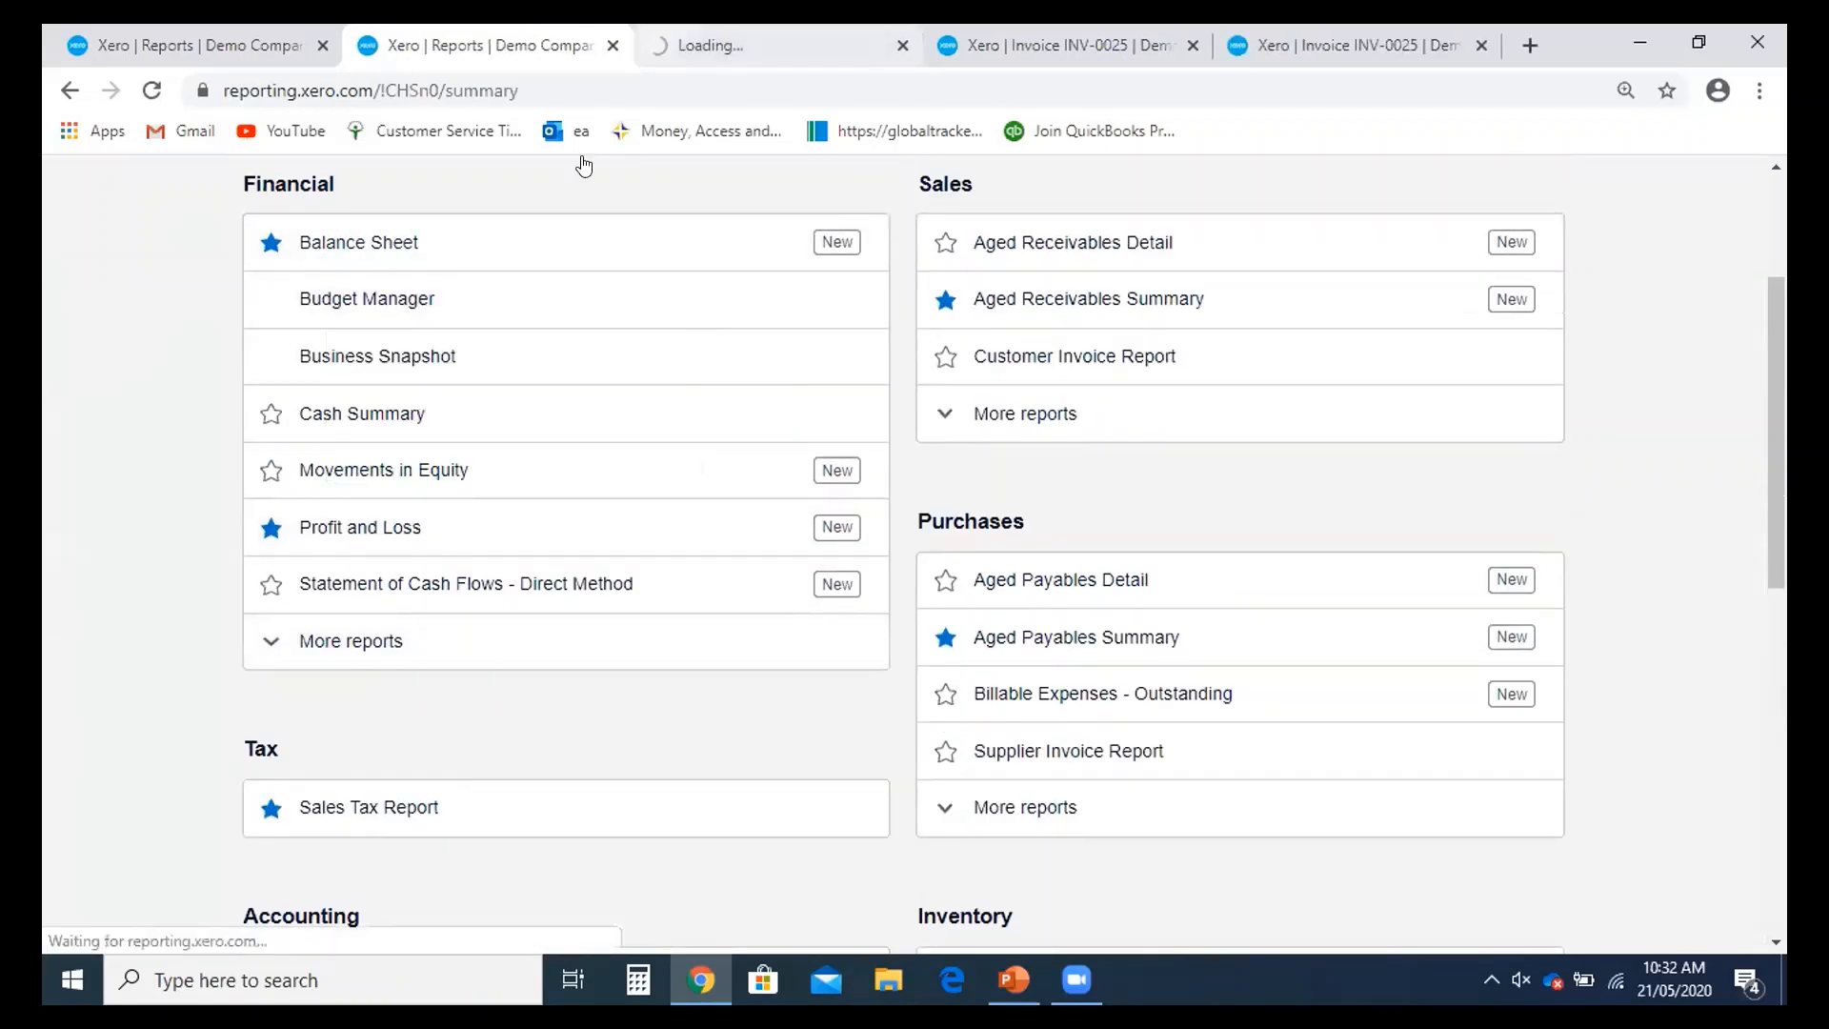
pyautogui.hotkey('ctrl', 'Tab')
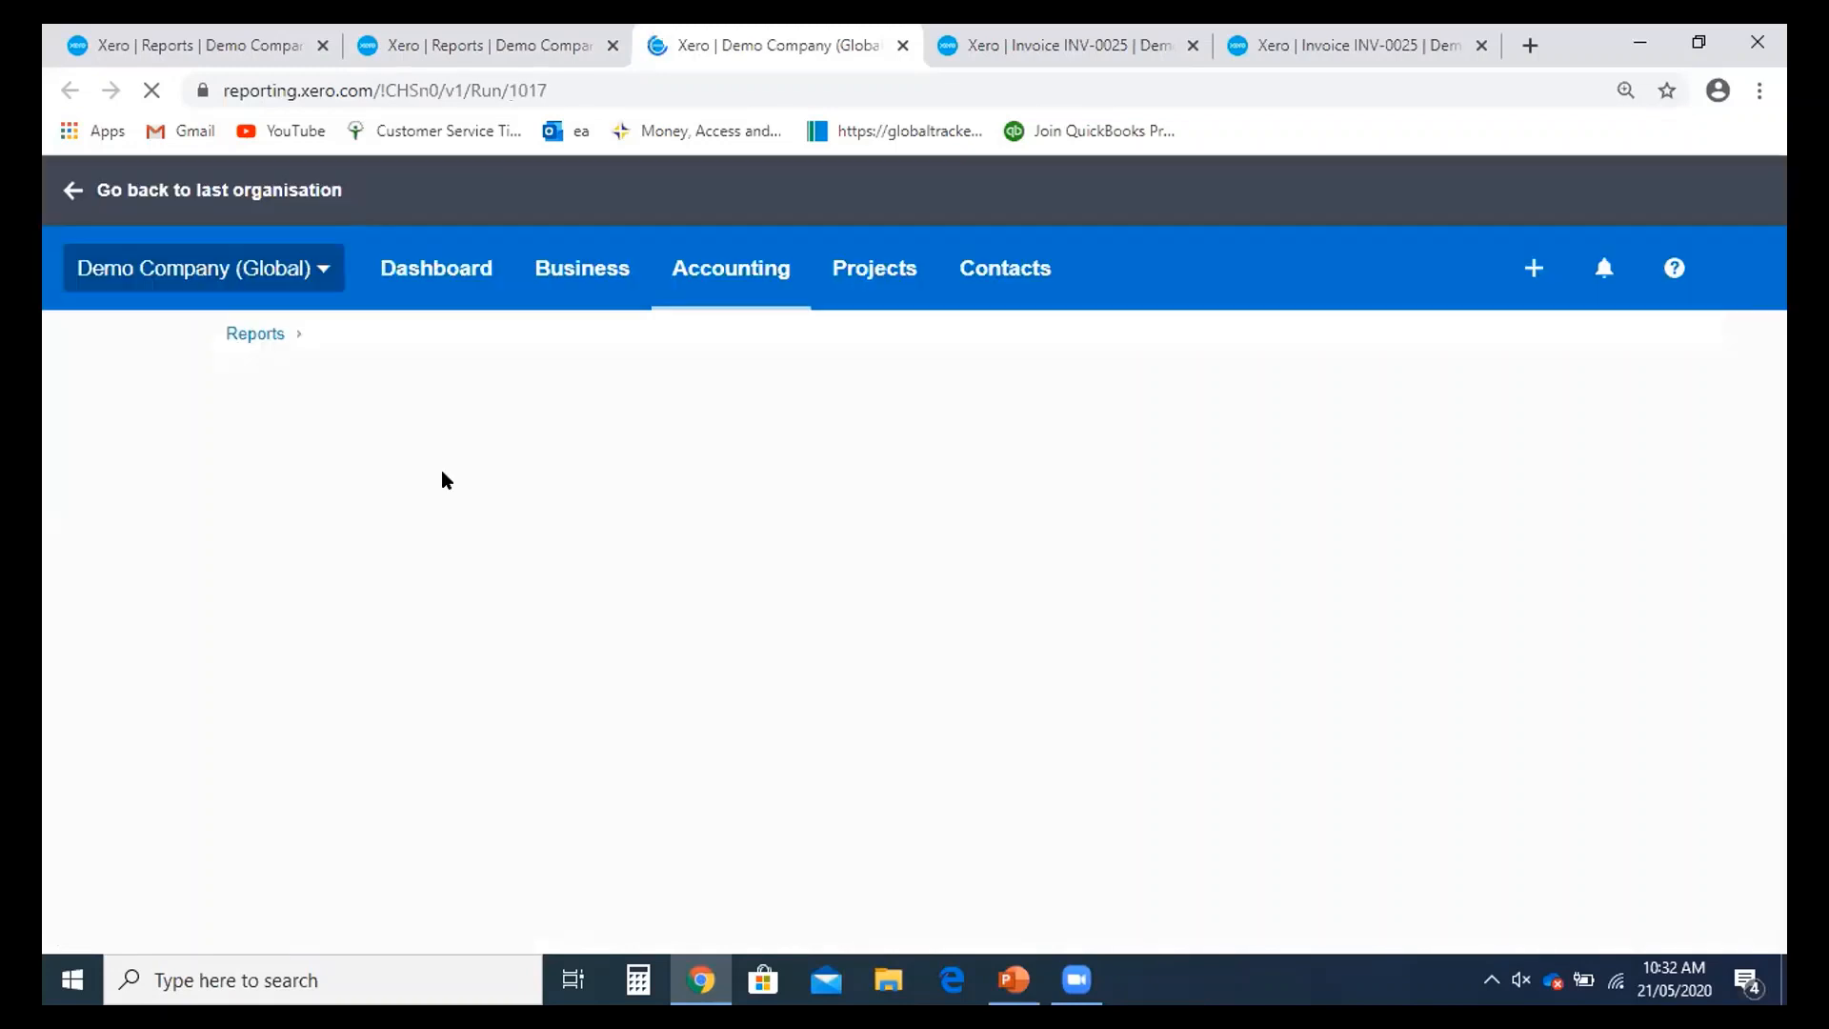
# - Run the Balance Sheet as at End of Last Month (30 April 2020), then return to Reports
pyautogui.click(434, 519)
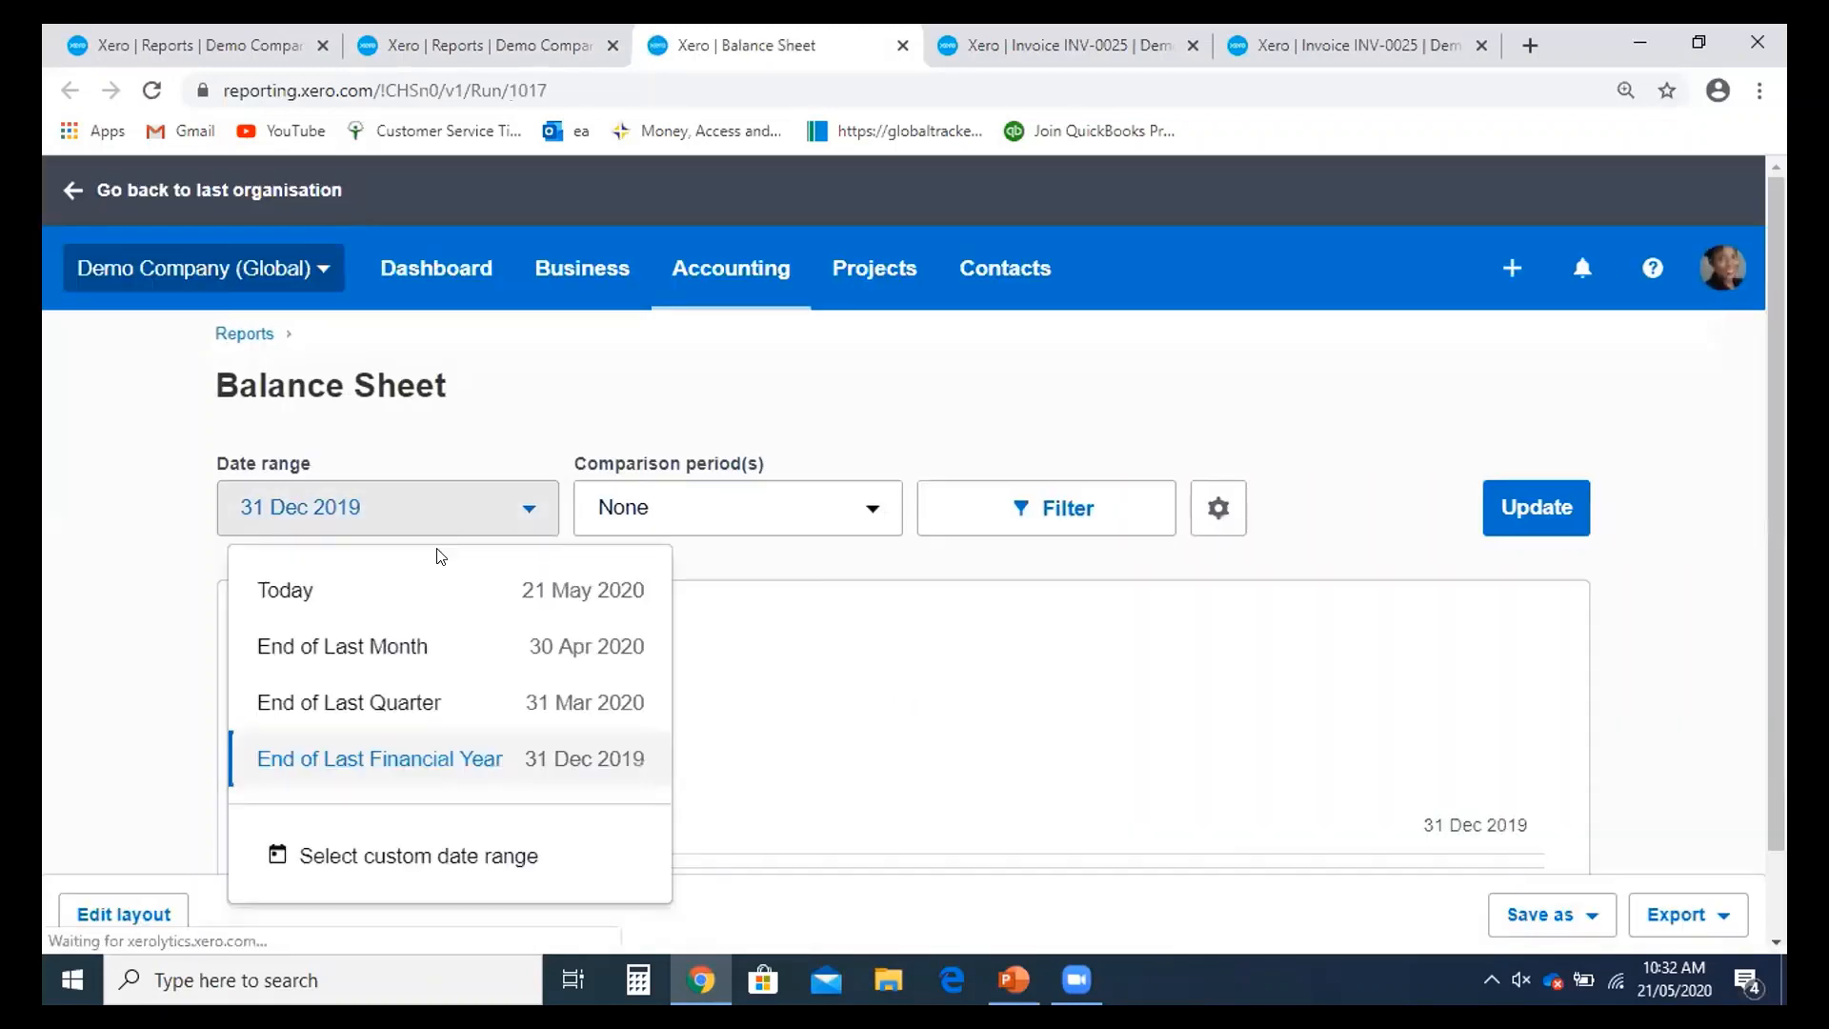
pyautogui.click(400, 648)
pyautogui.click(1525, 508)
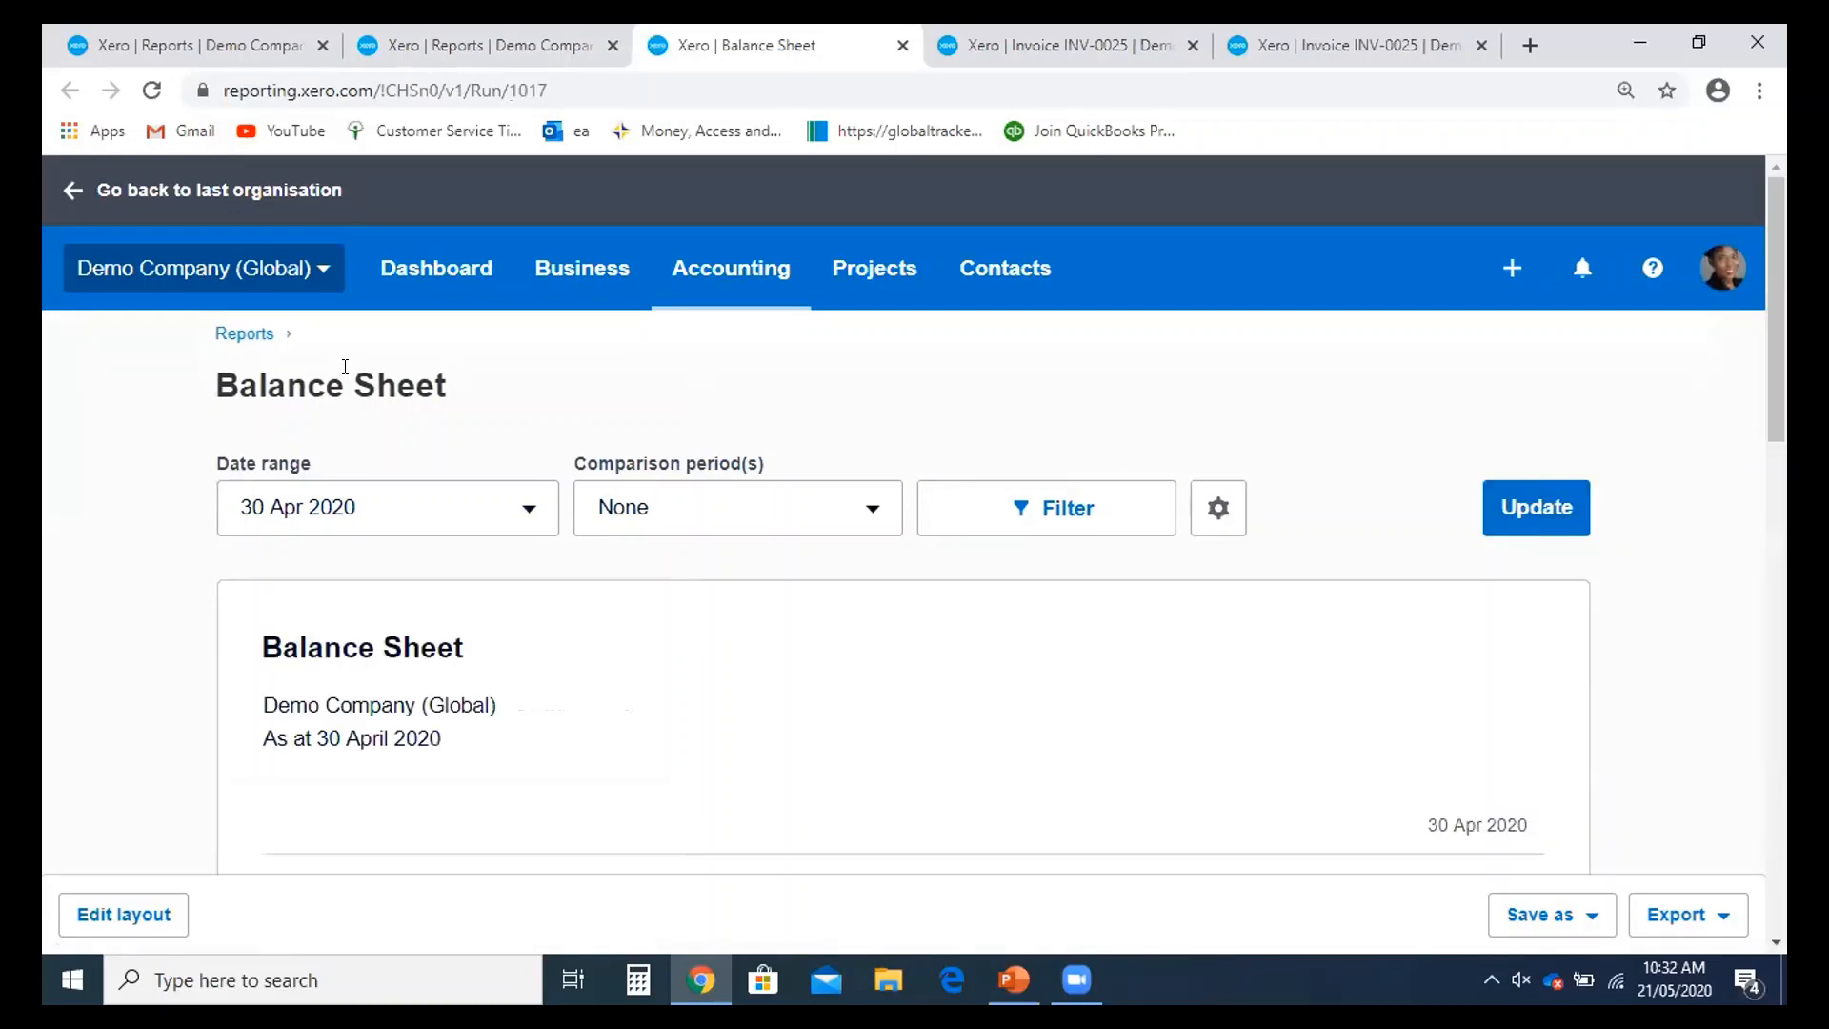
pyautogui.click(245, 335)
pyautogui.click(246, 334)
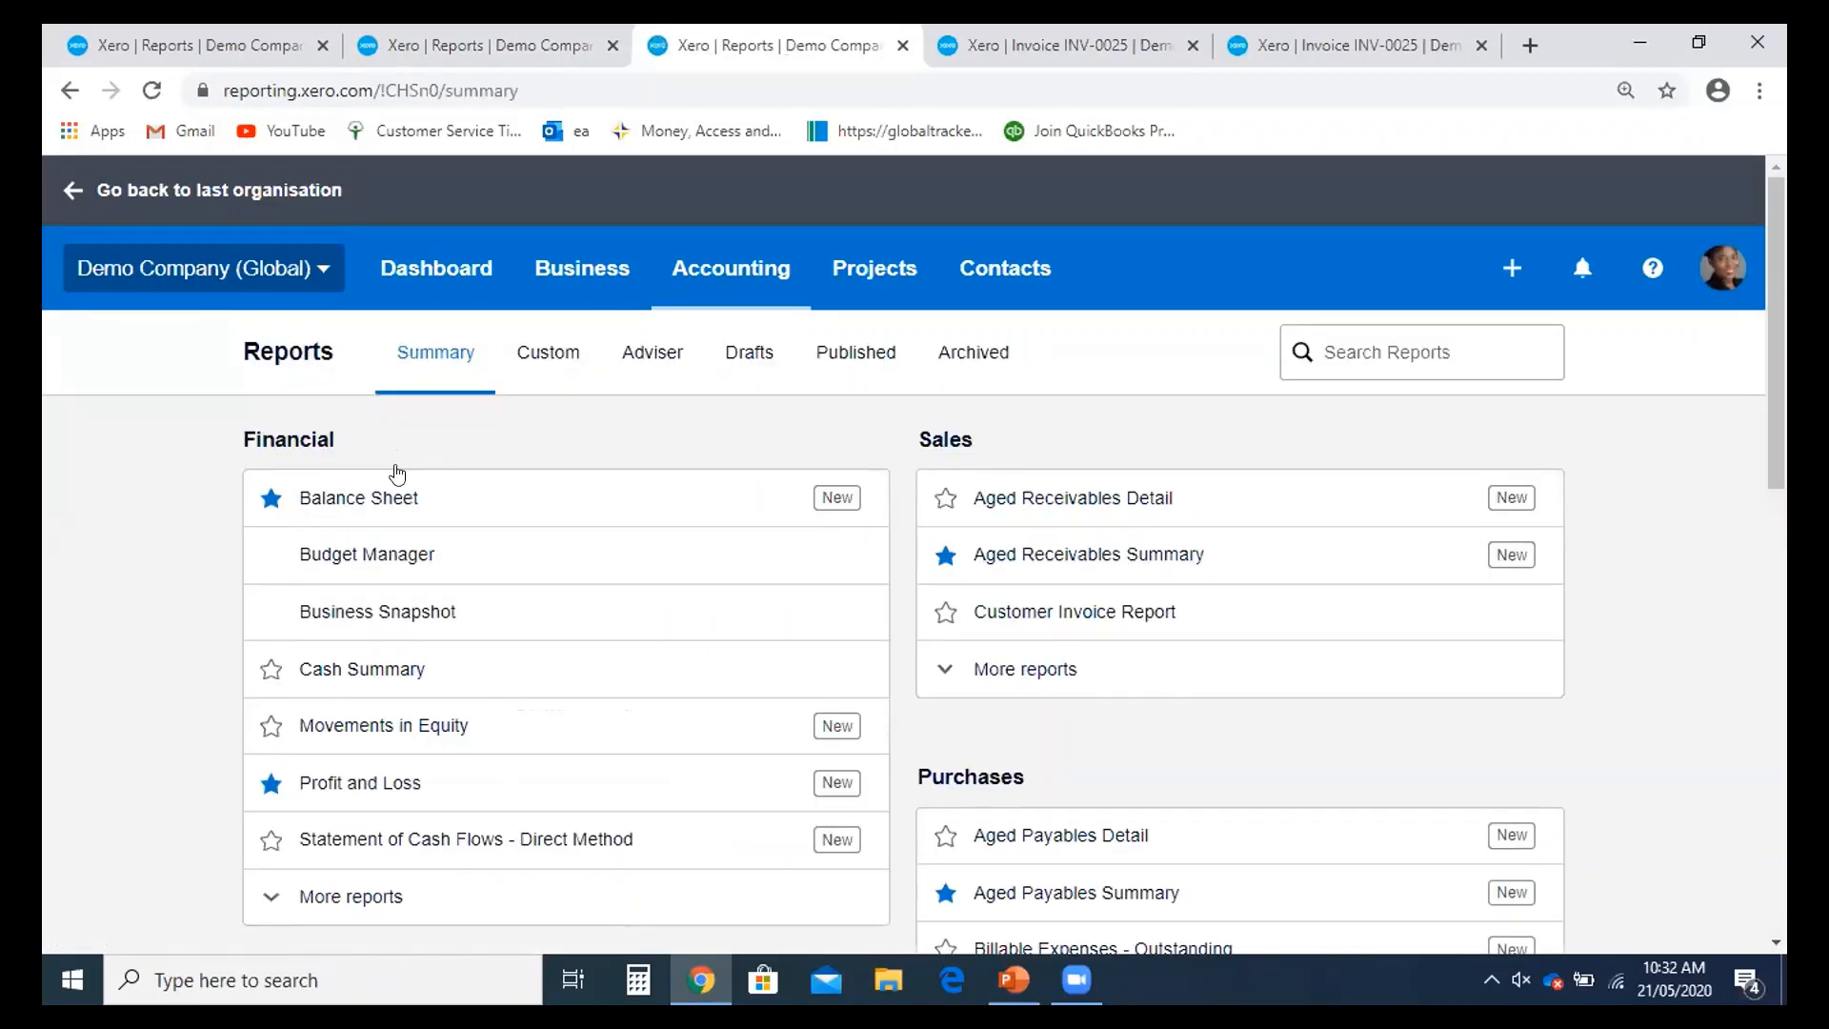
# - Open Bank Reconciliation Summary from the Accounting reports in a new background tab
pyautogui.scroll(-5, 396, 473)
pyautogui.scroll(-1, 425, 482)
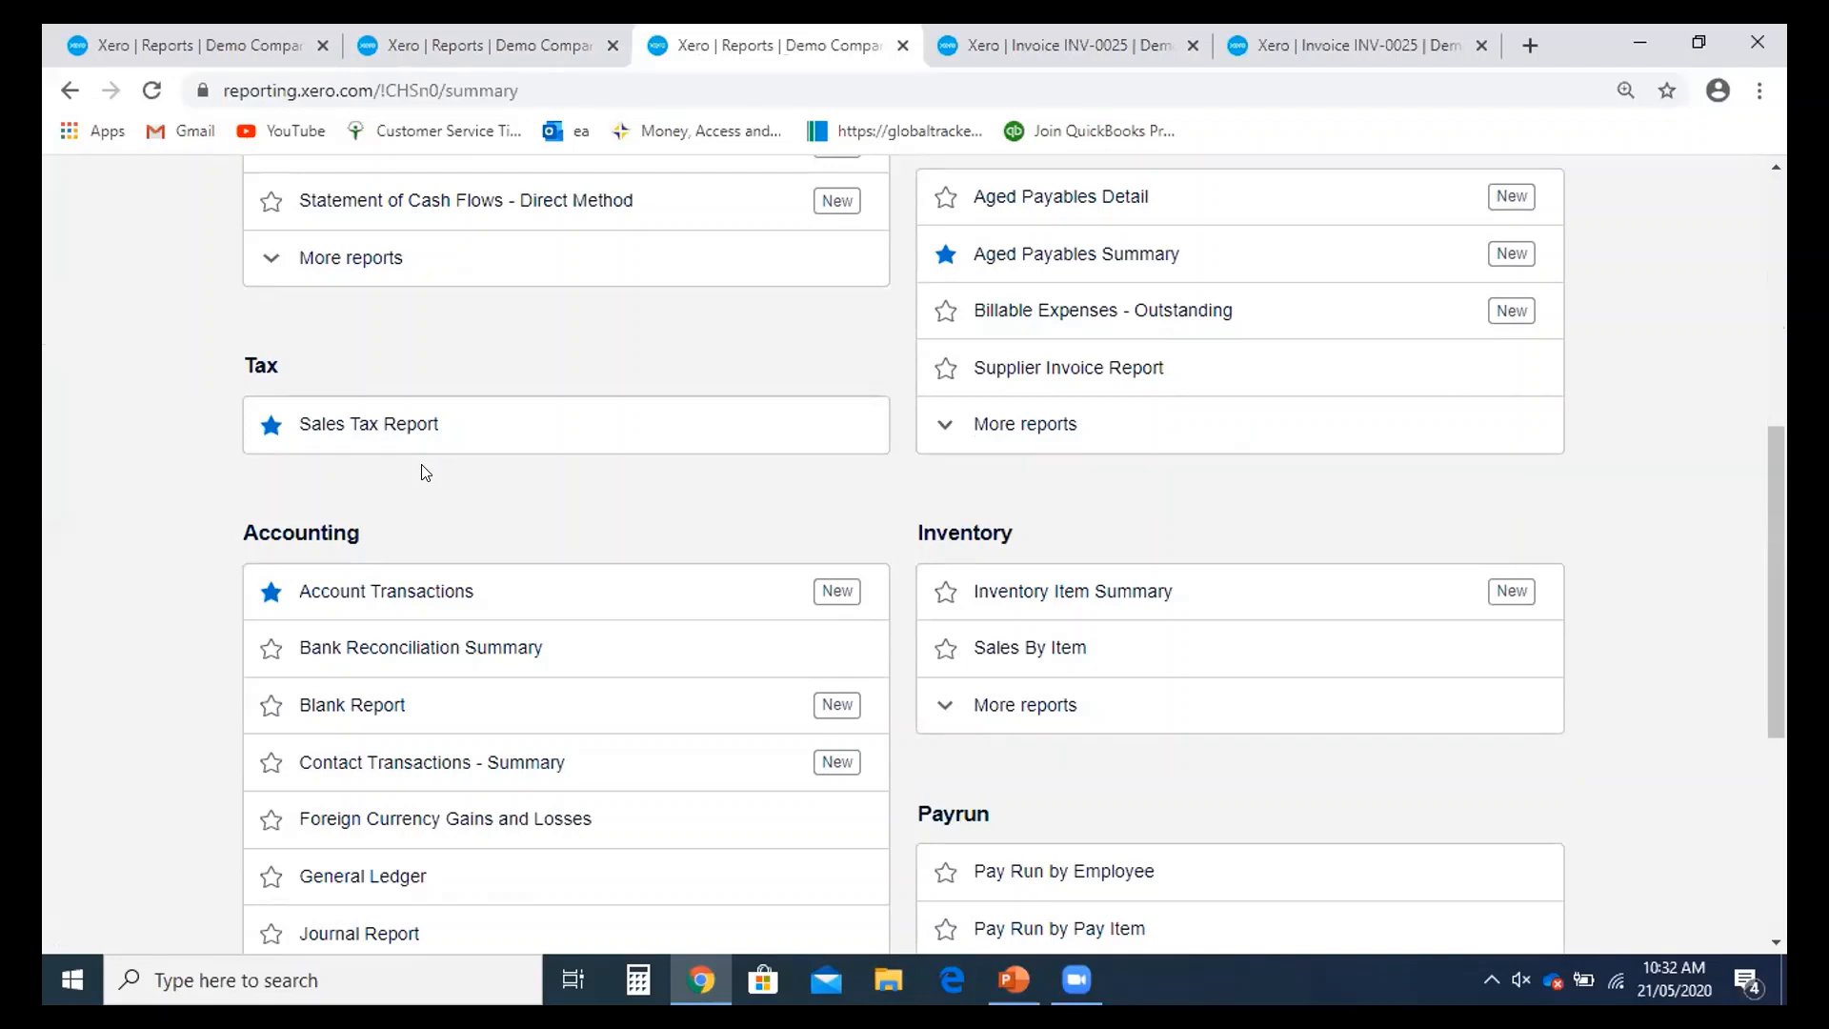
pyautogui.scroll(4, 425, 472)
pyautogui.scroll(-4, 428, 473)
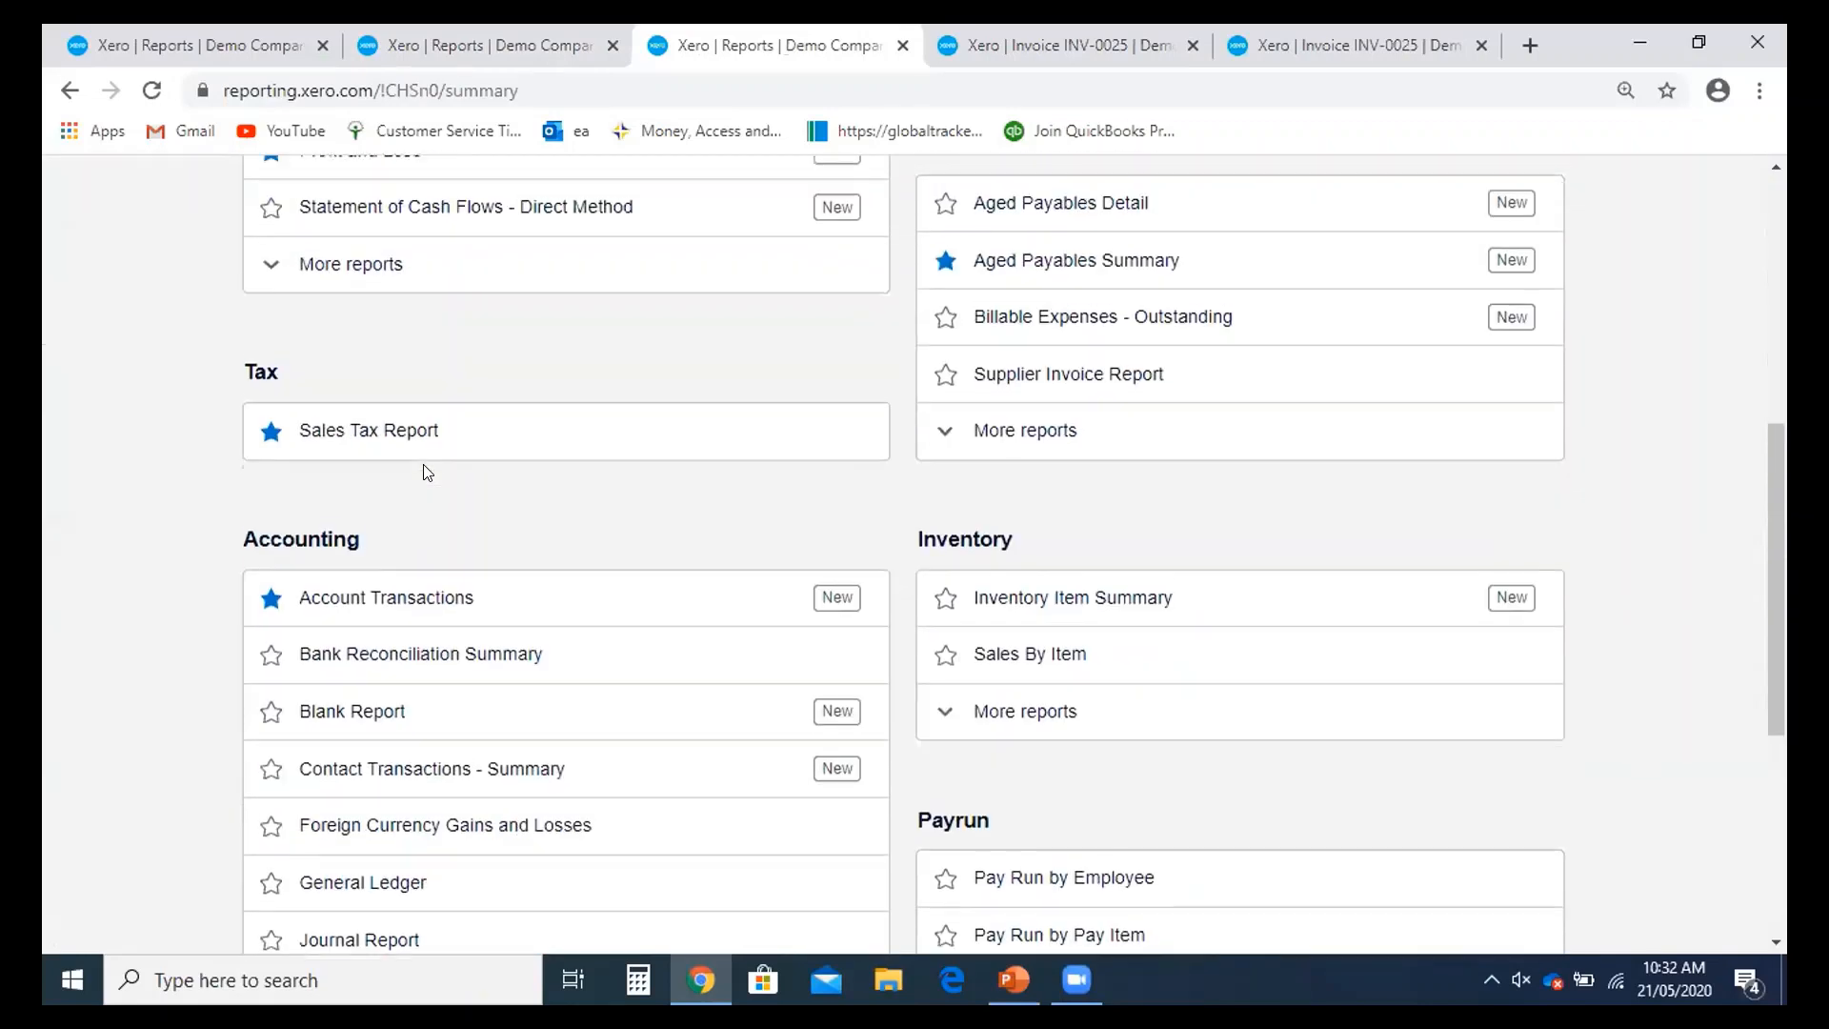
pyautogui.scroll(-2, 425, 473)
pyautogui.scroll(-2, 322, 422)
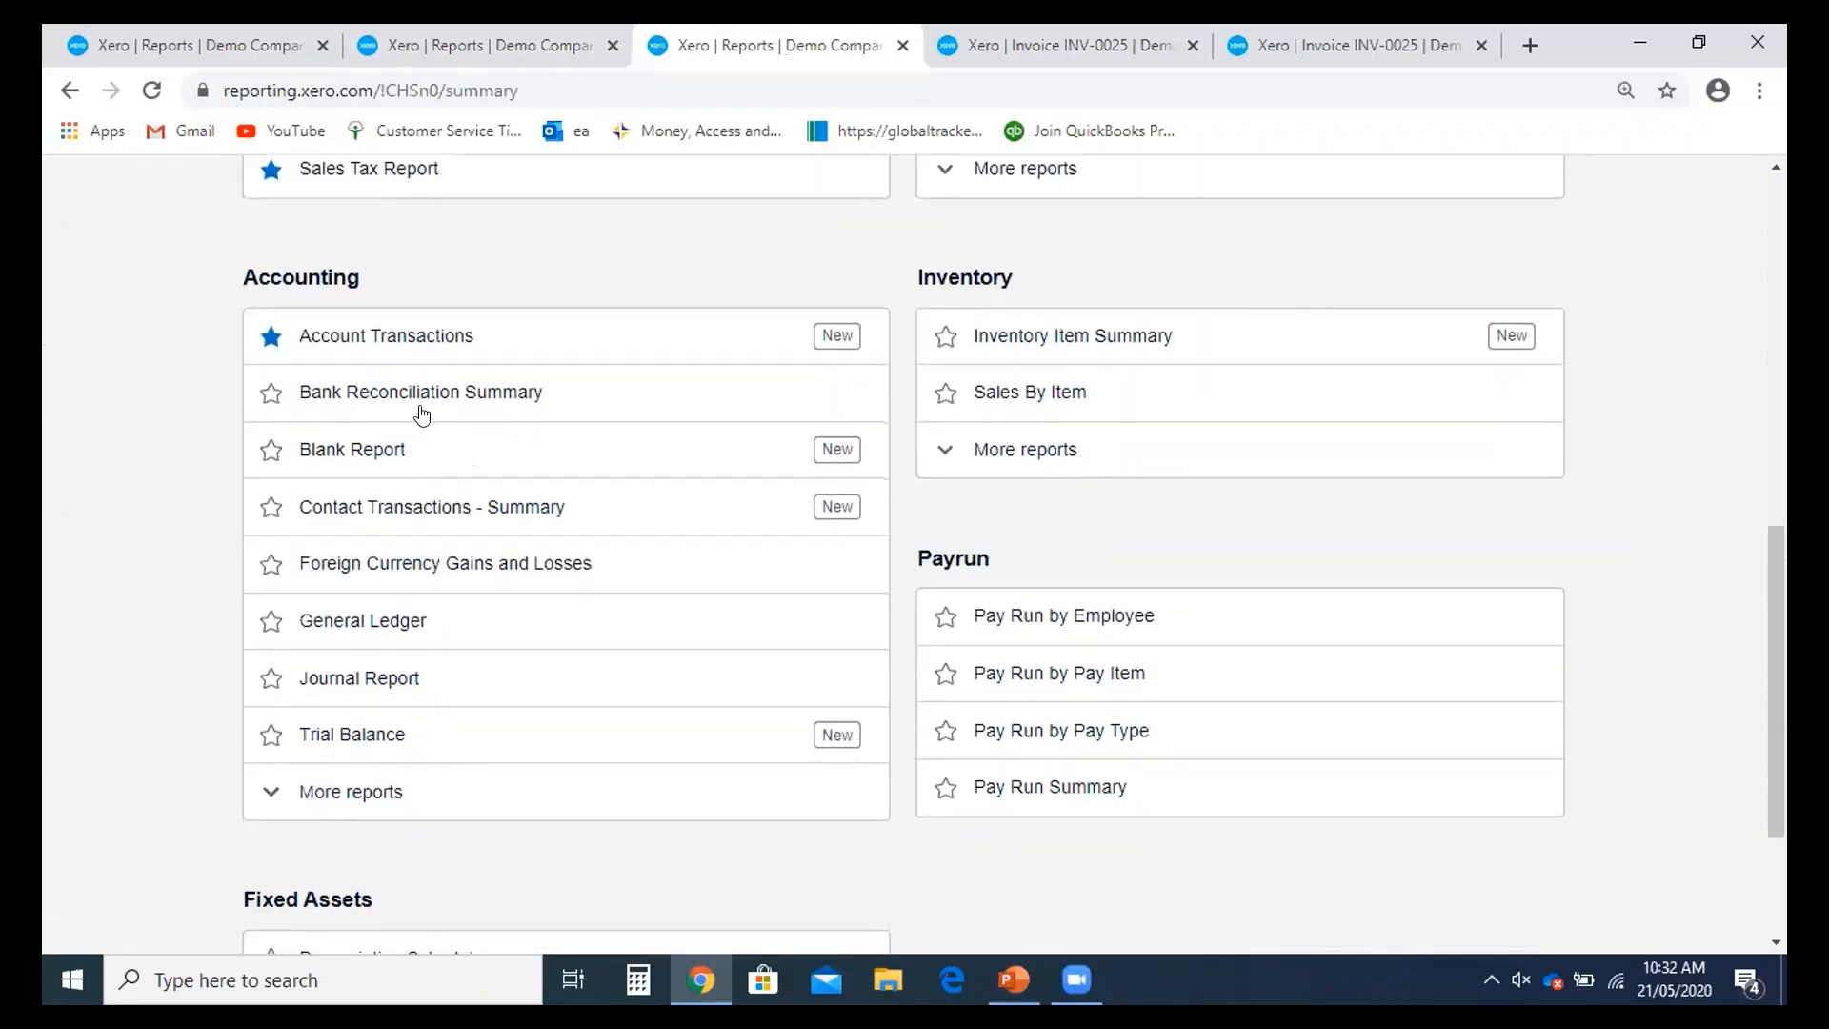
pyautogui.rightClick(367, 397)
pyautogui.click(480, 419)
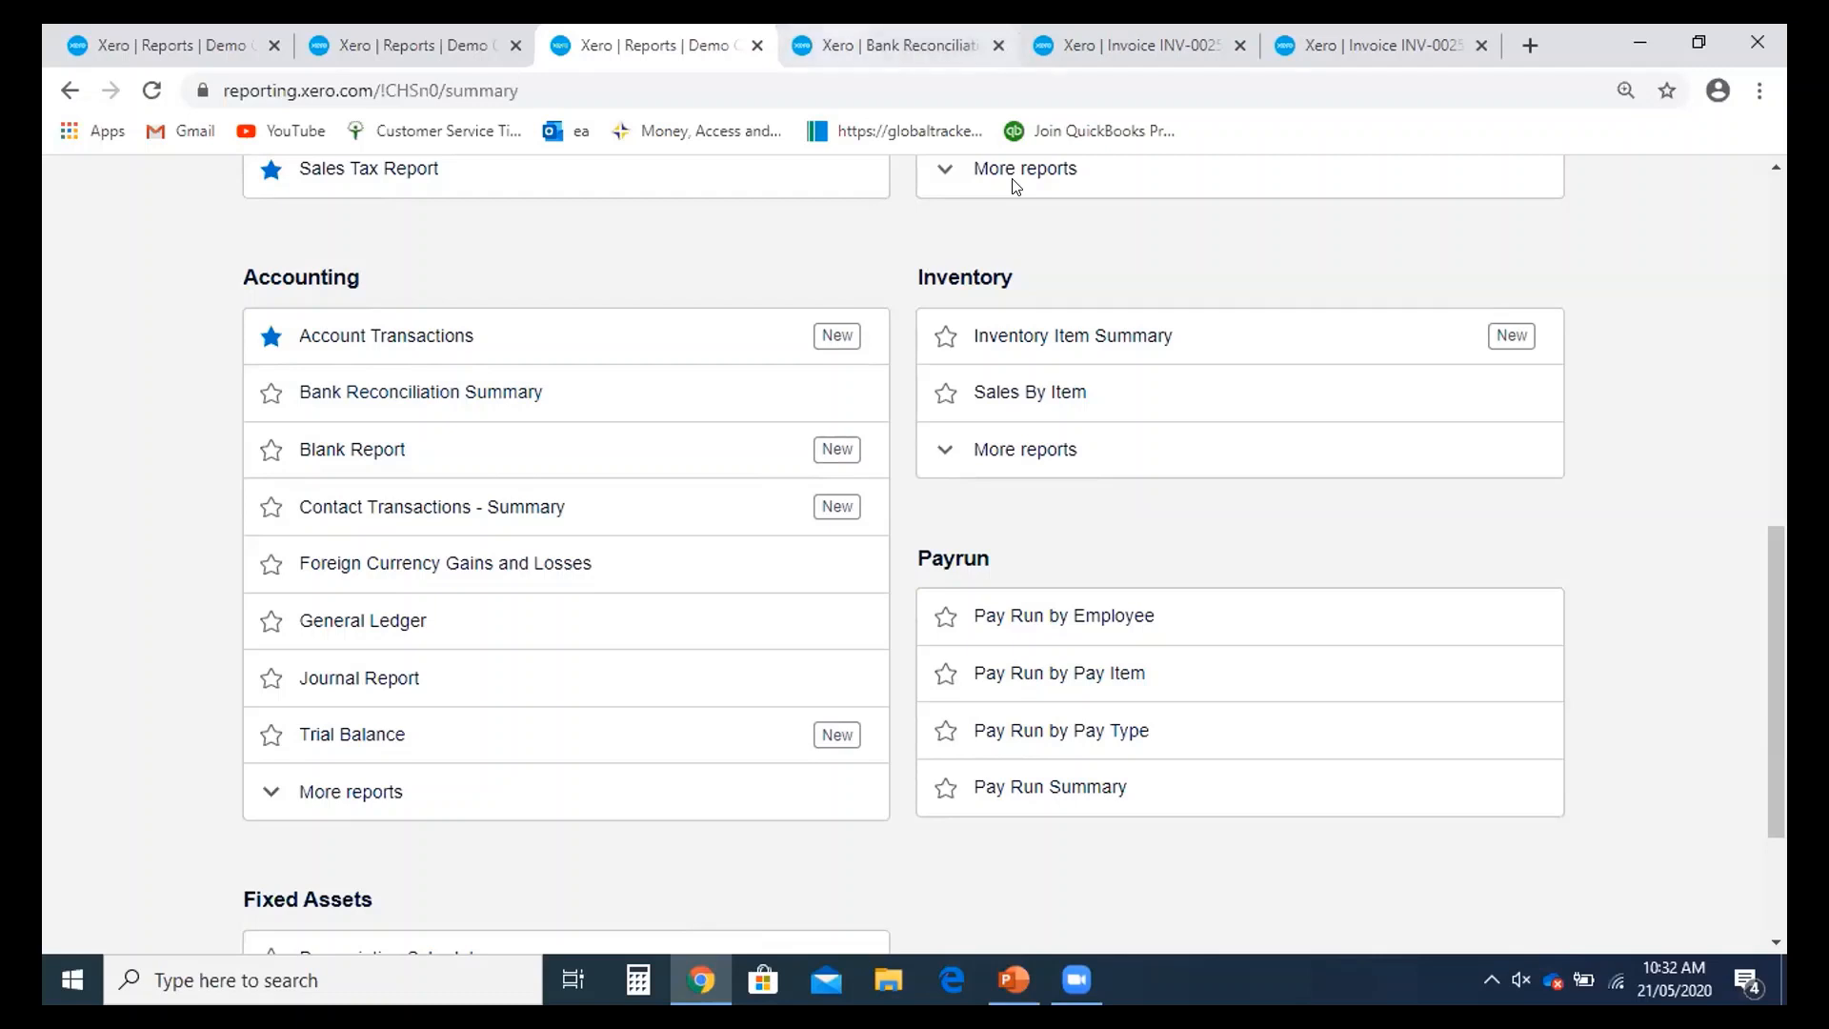
# - Run the reconciliation summary for 090 Business Bank Account as at 21 May 2020
pyautogui.click(878, 45)
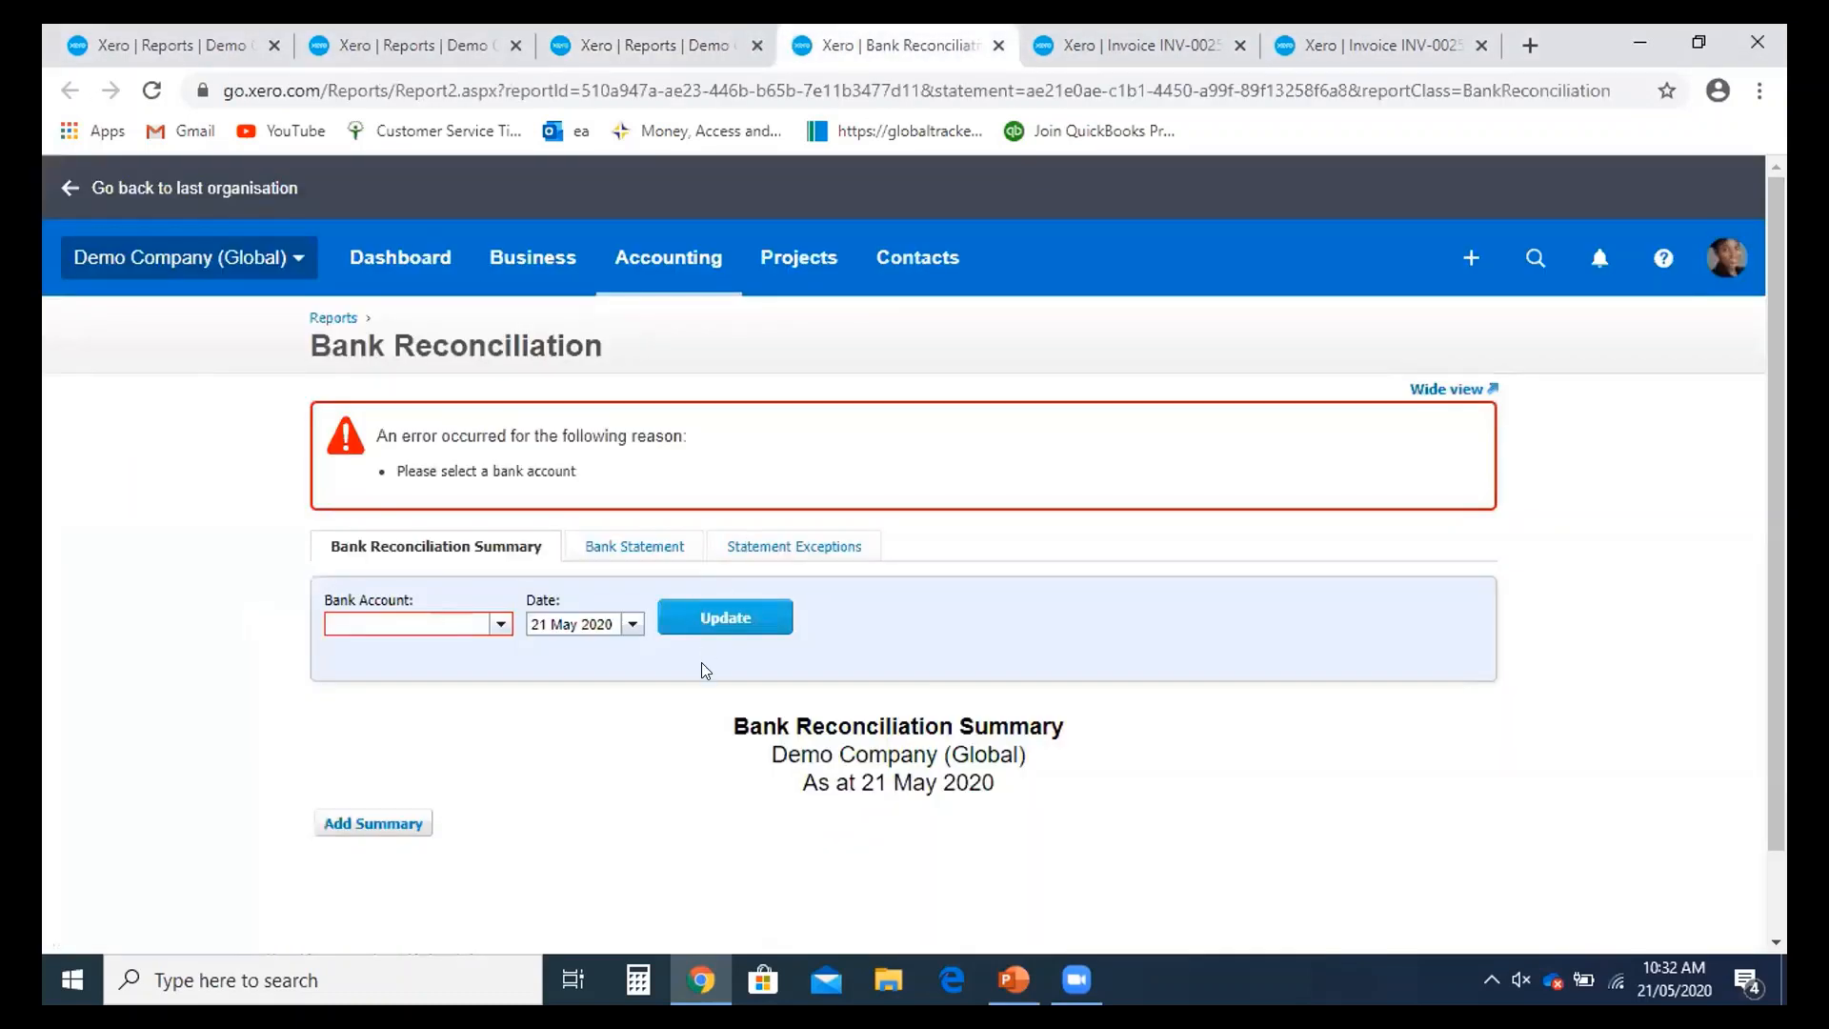
pyautogui.scroll(-1, 497, 490)
pyautogui.click(499, 524)
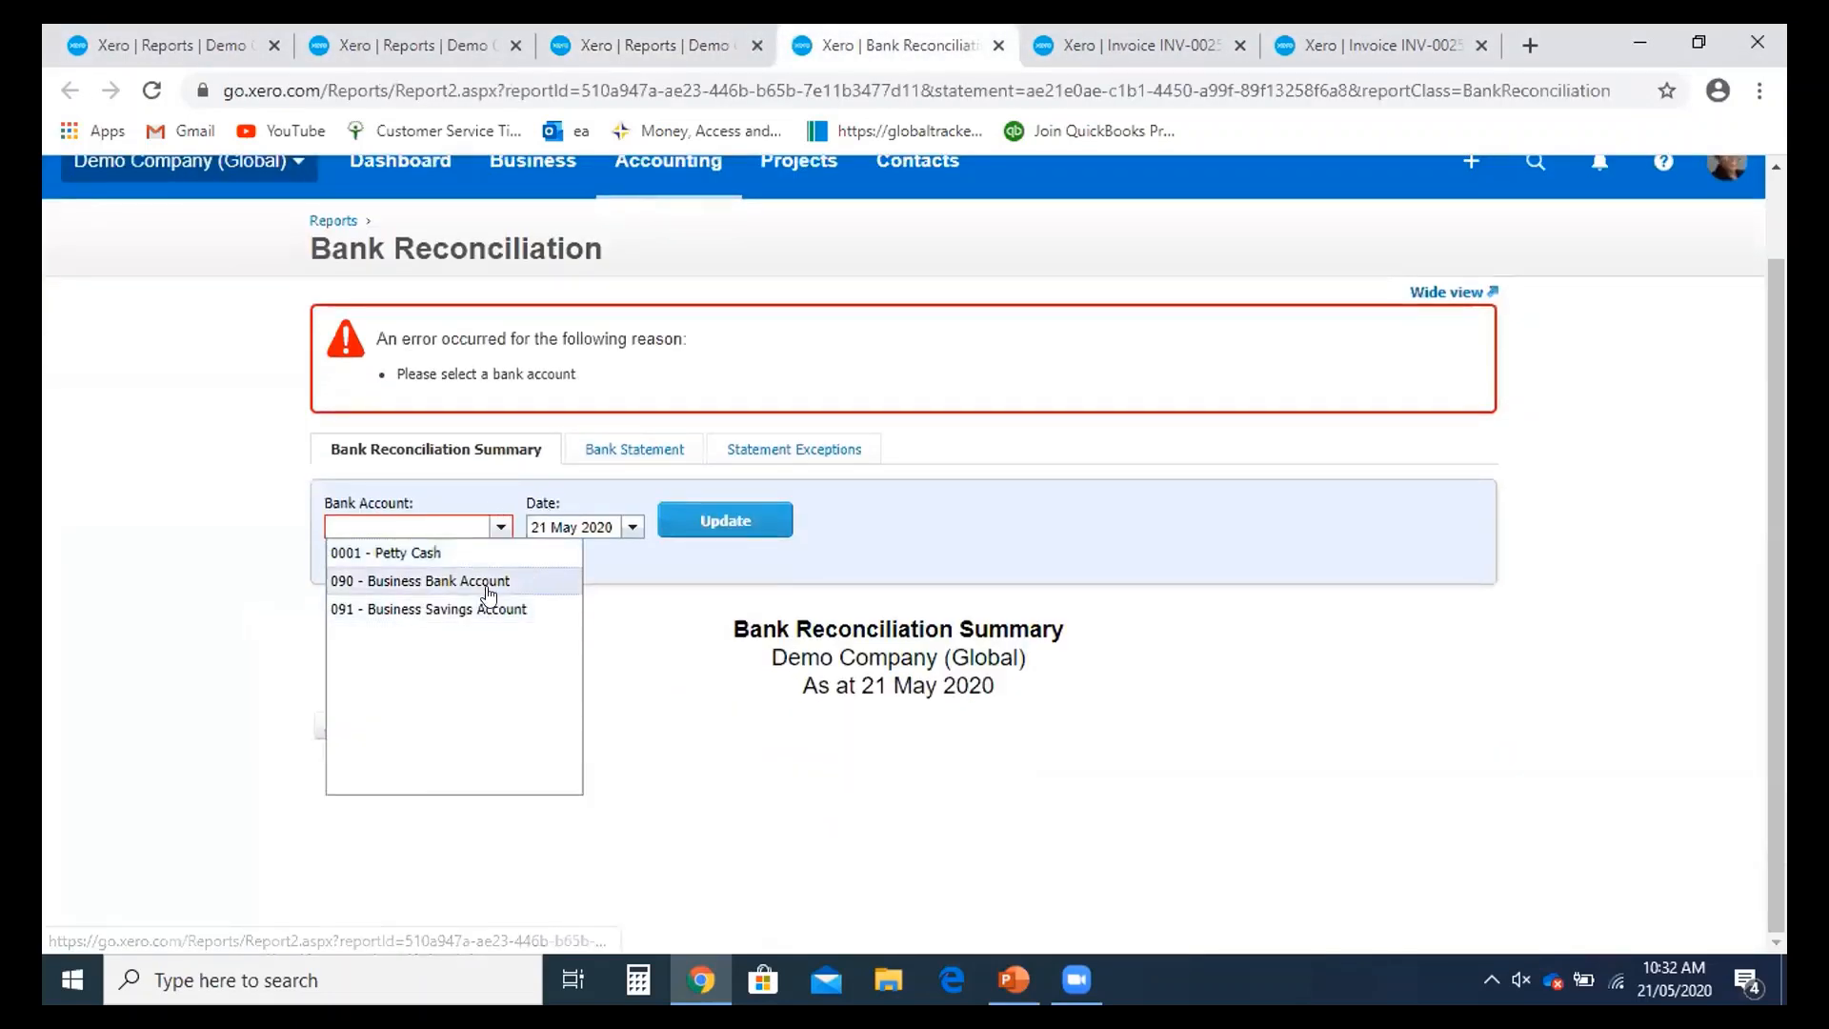
pyautogui.click(479, 583)
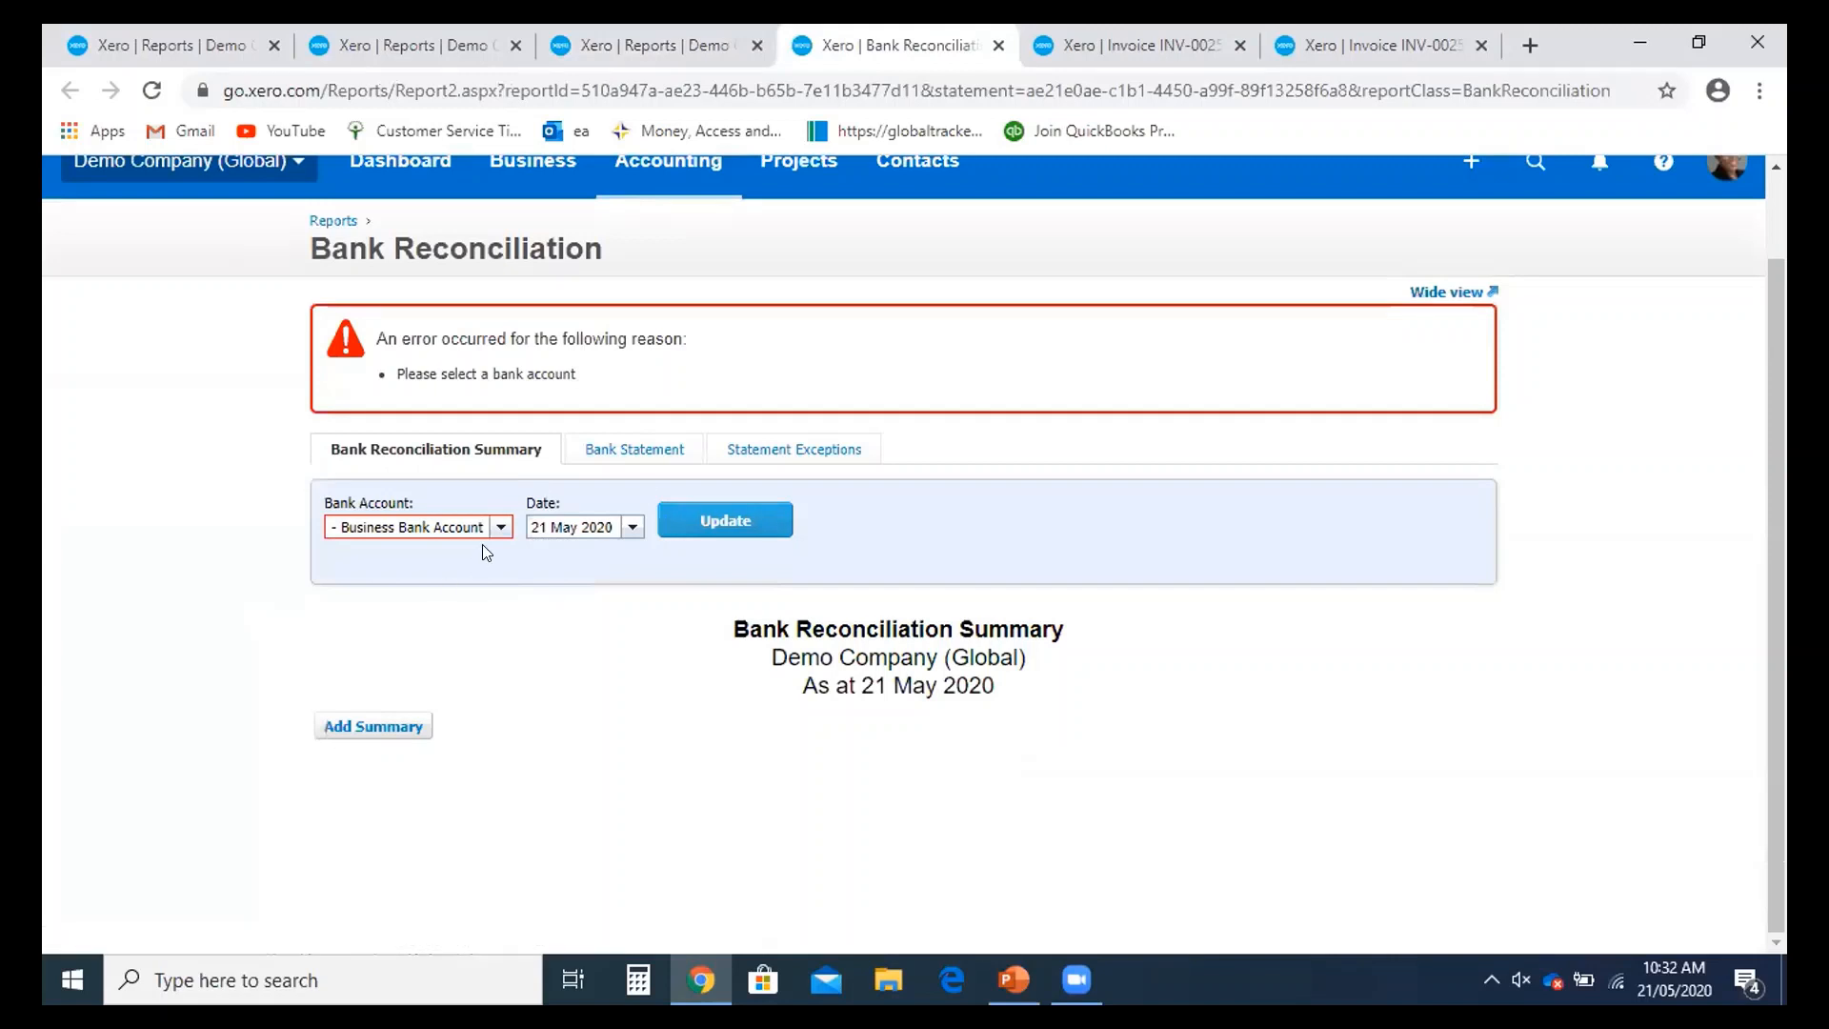
pyautogui.click(608, 526)
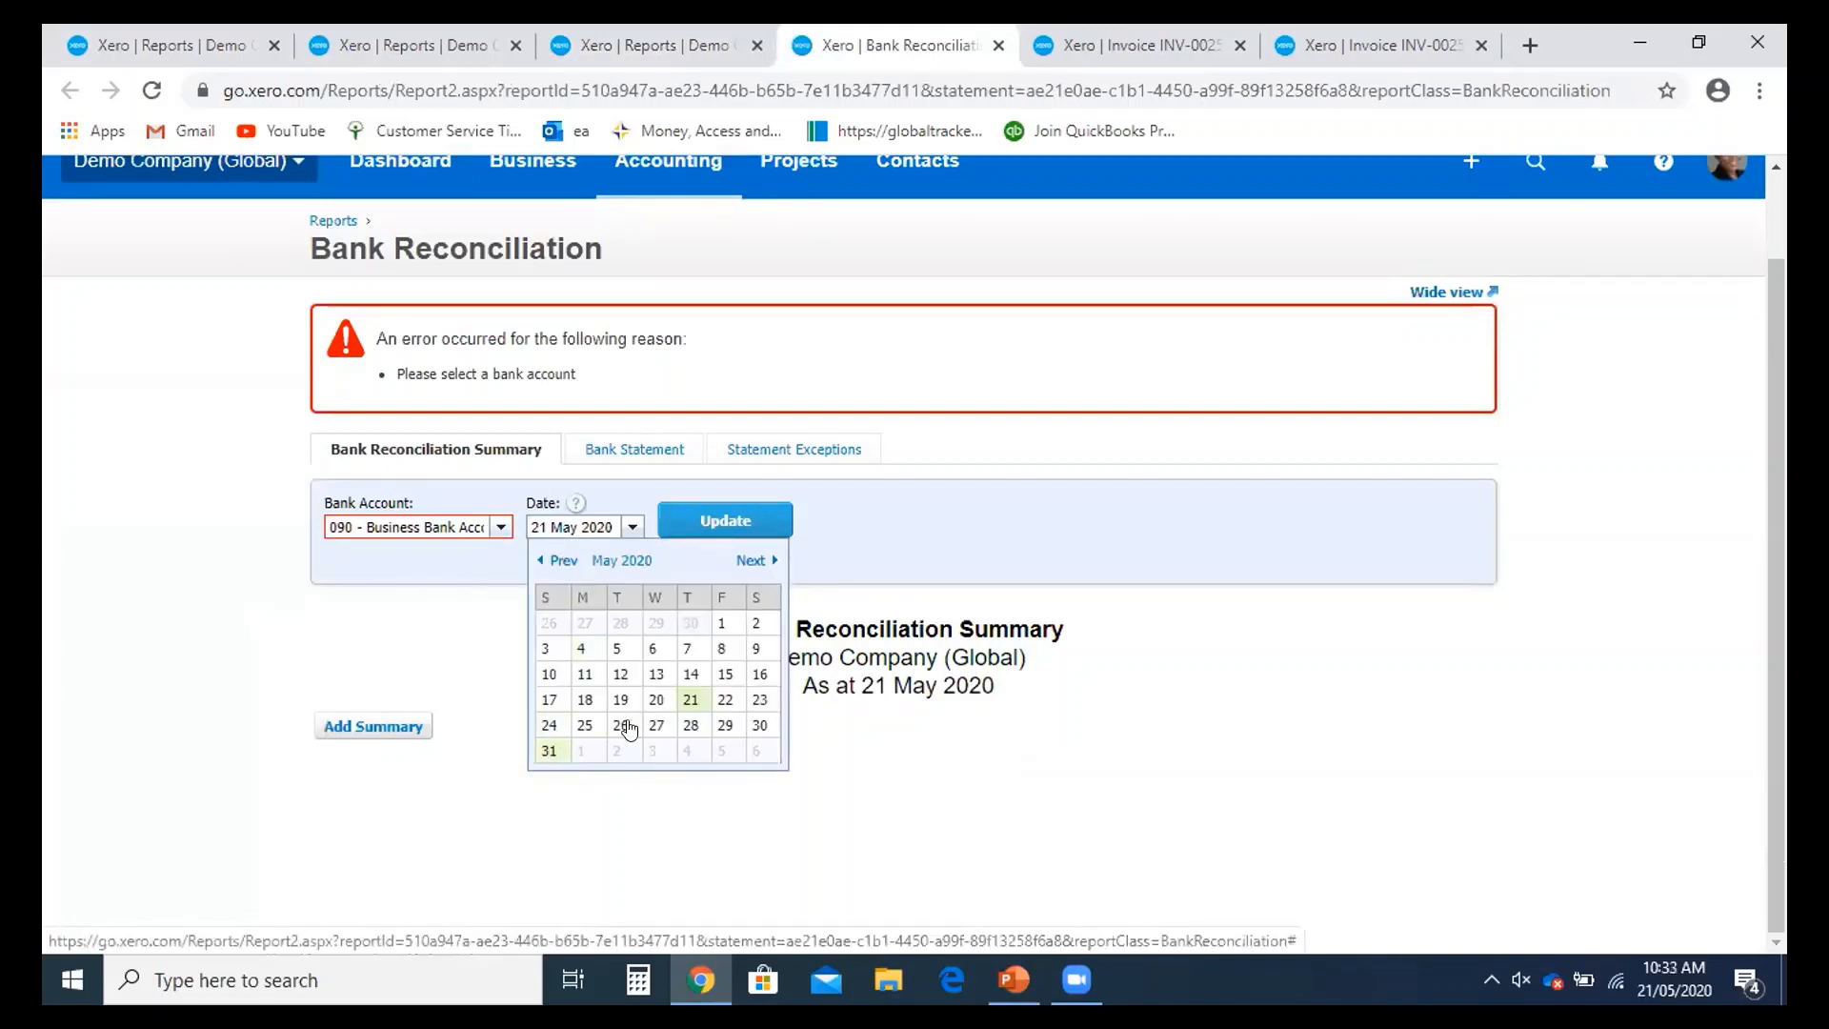
pyautogui.click(693, 699)
pyautogui.click(743, 527)
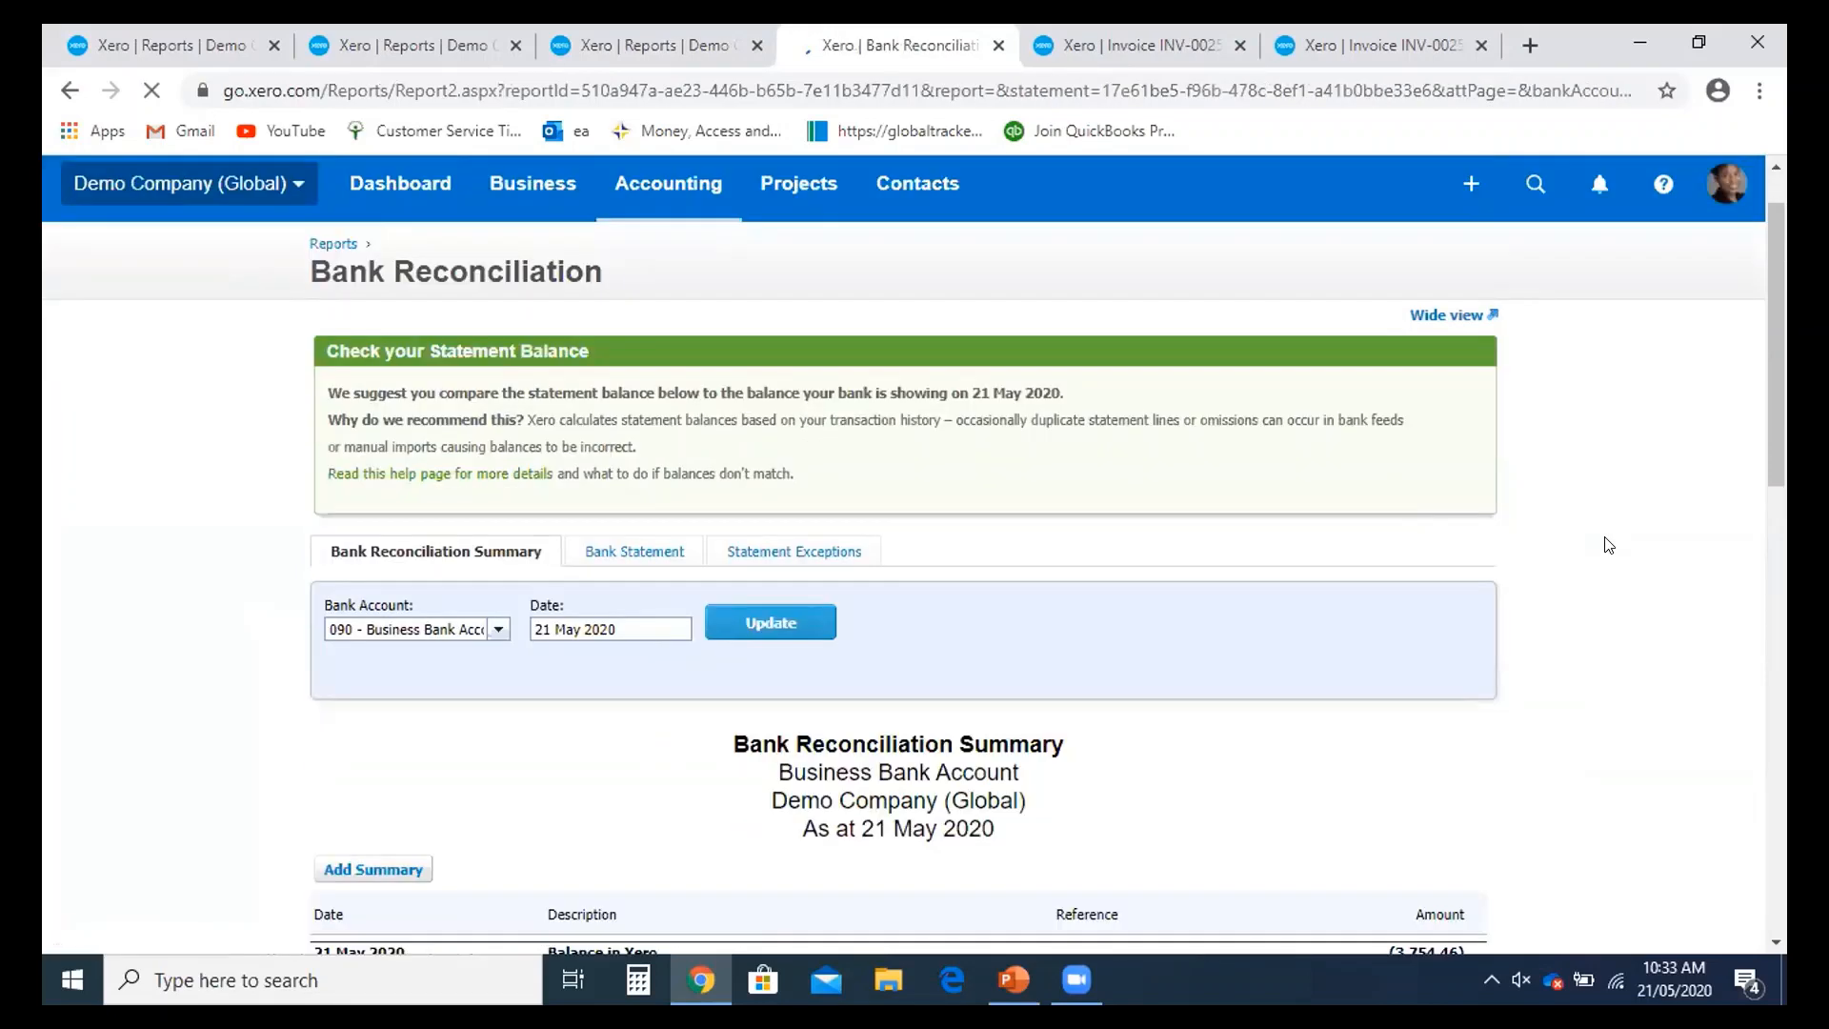
pyautogui.scroll(-12, 1603, 538)
pyautogui.scroll(-1, 1600, 553)
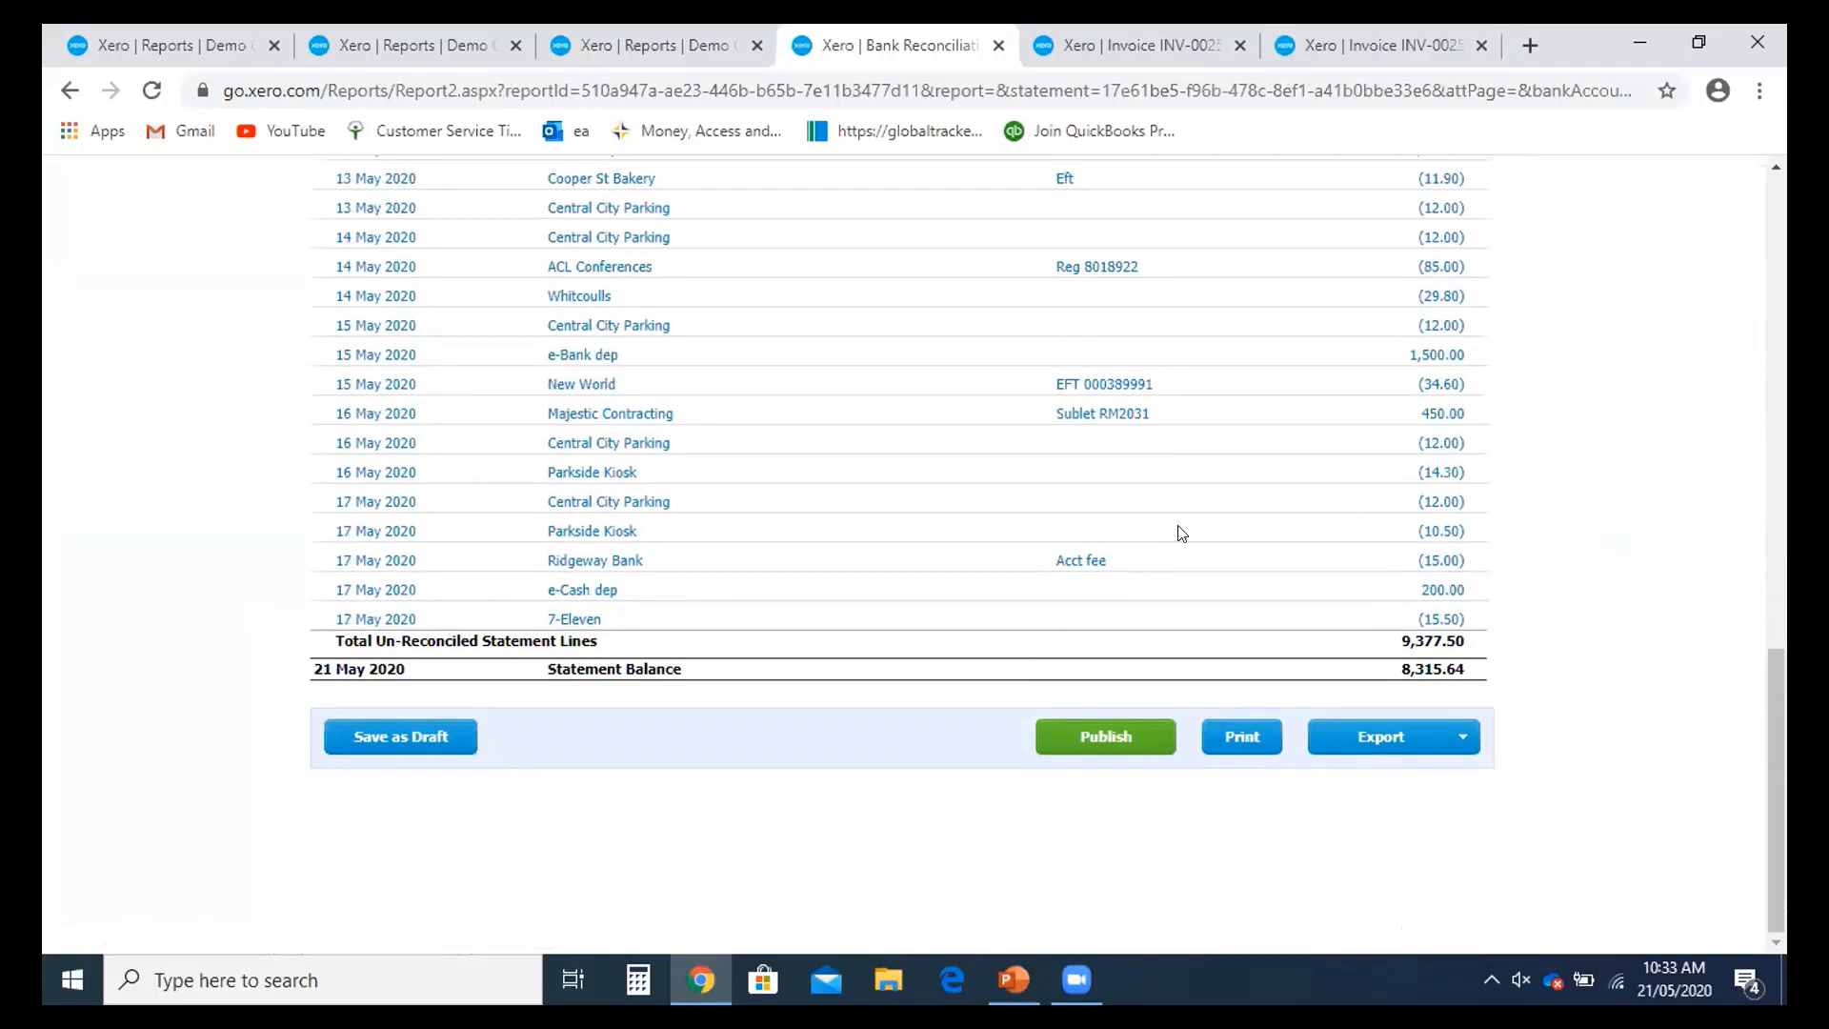
pyautogui.scroll(5, 1196, 527)
pyautogui.scroll(-5, 1197, 527)
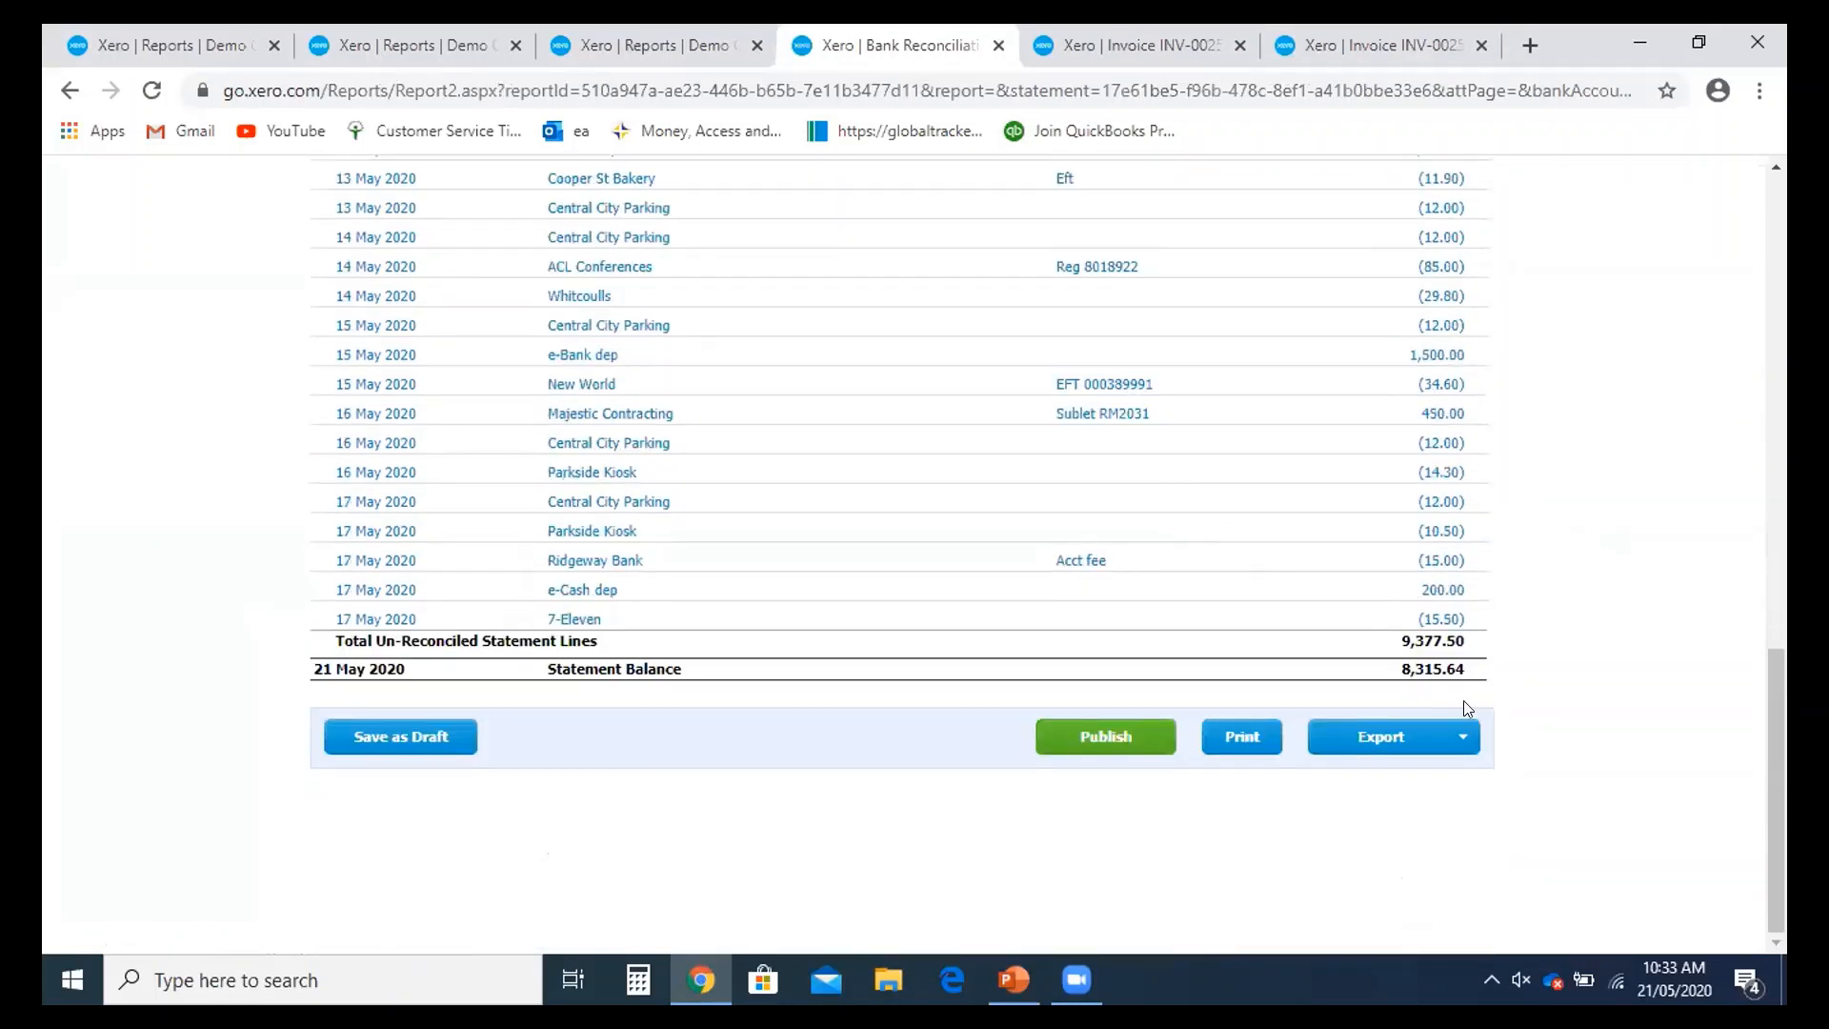
# - Review the report's Export format options, then close the list without exporting
pyautogui.click(1463, 751)
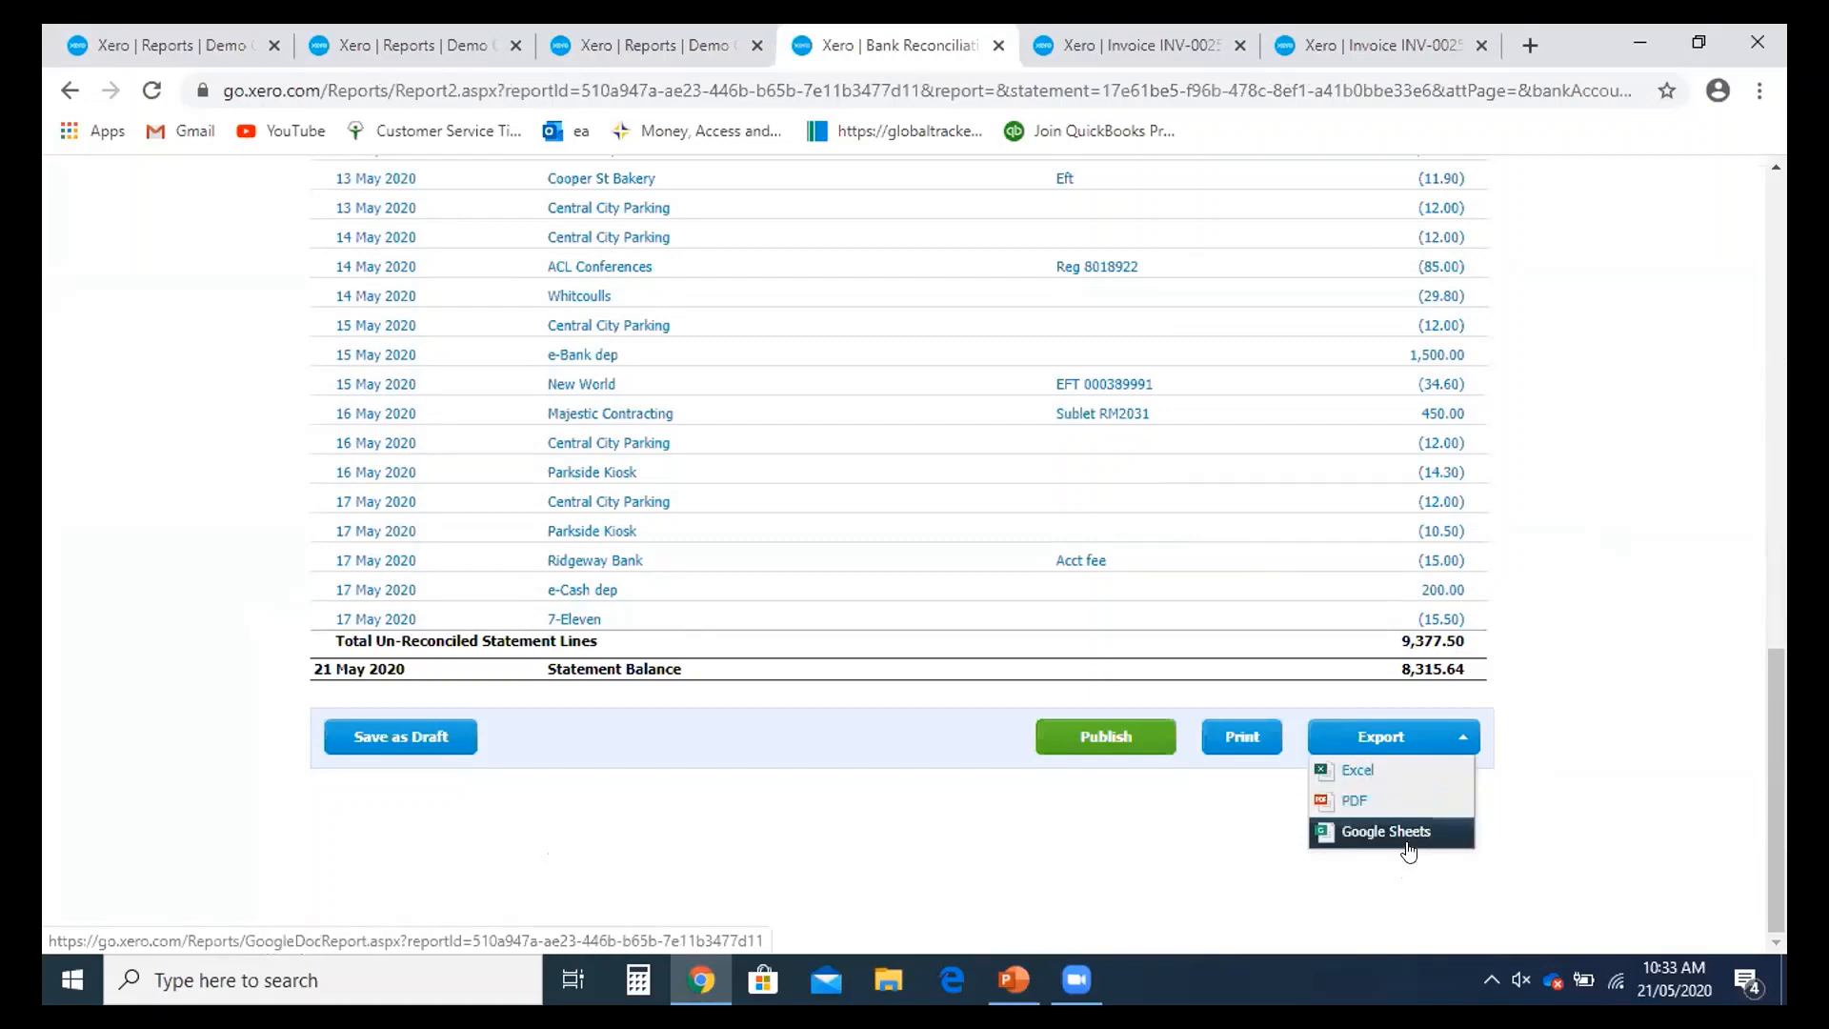
pyautogui.scroll(2, 1315, 730)
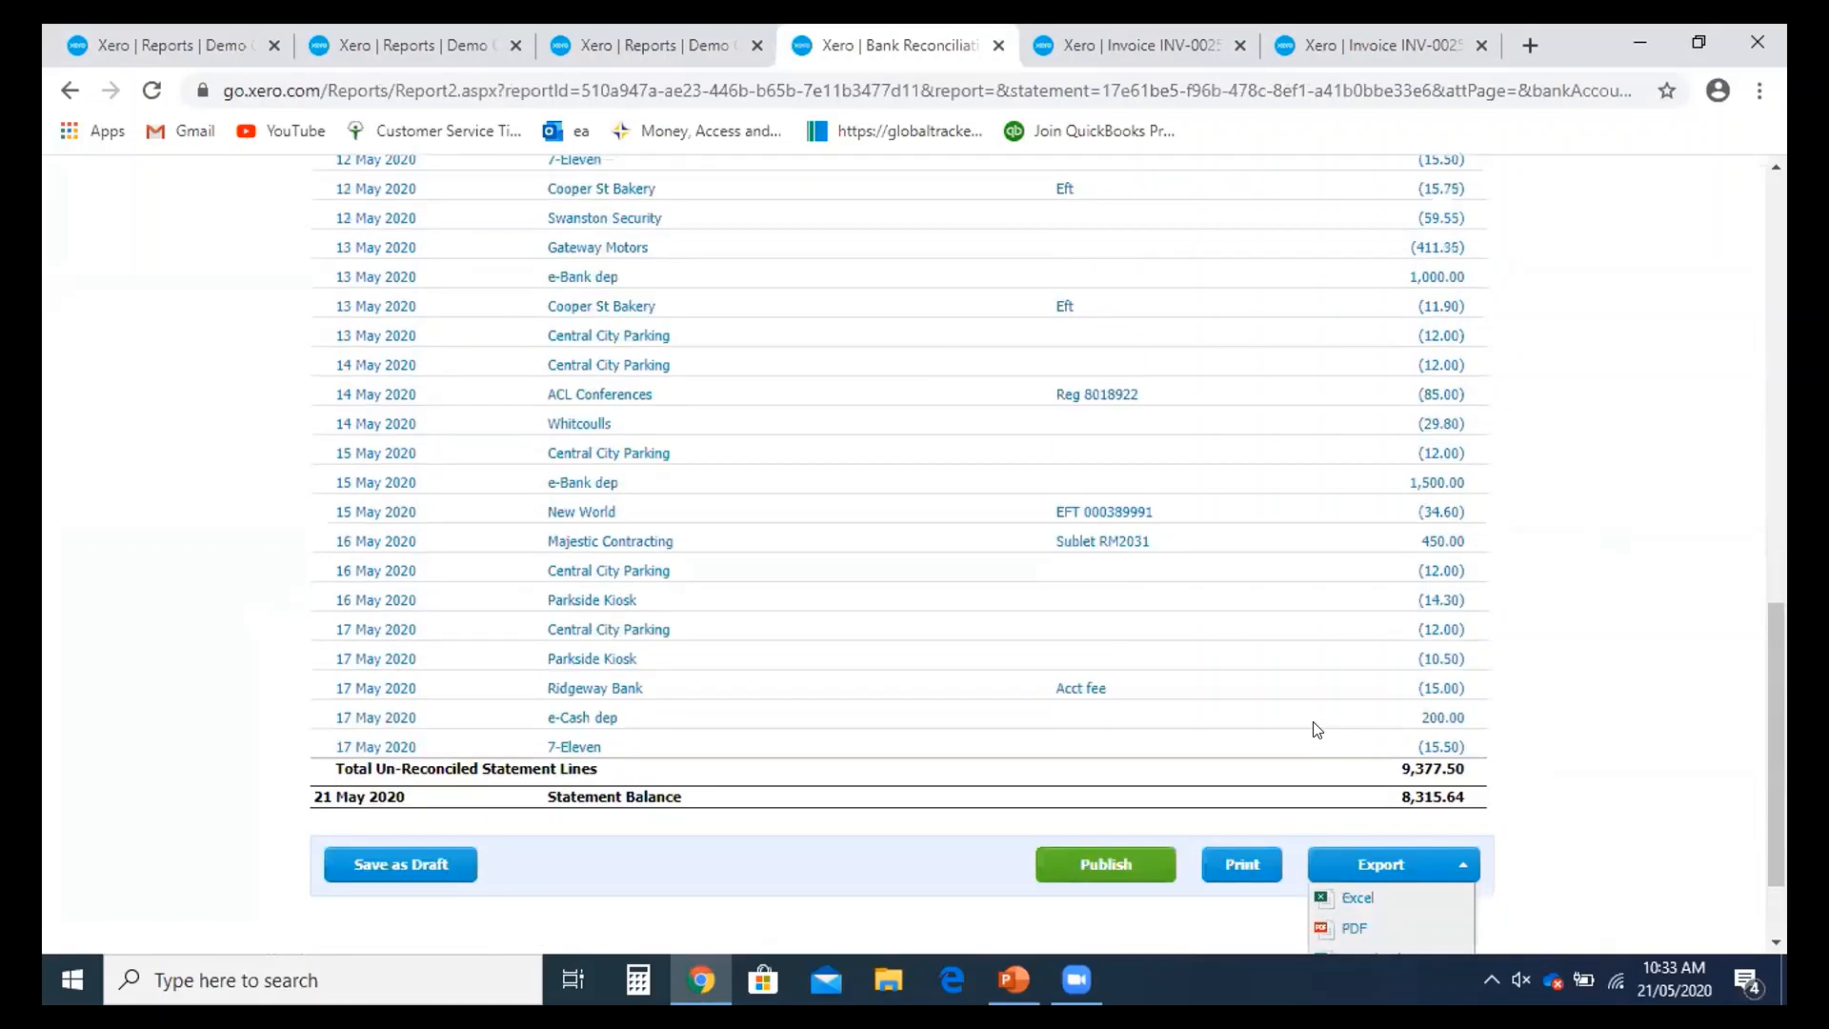
pyautogui.scroll(-1, 1314, 729)
pyautogui.scroll(2, 1314, 732)
pyautogui.scroll(-2, 1311, 745)
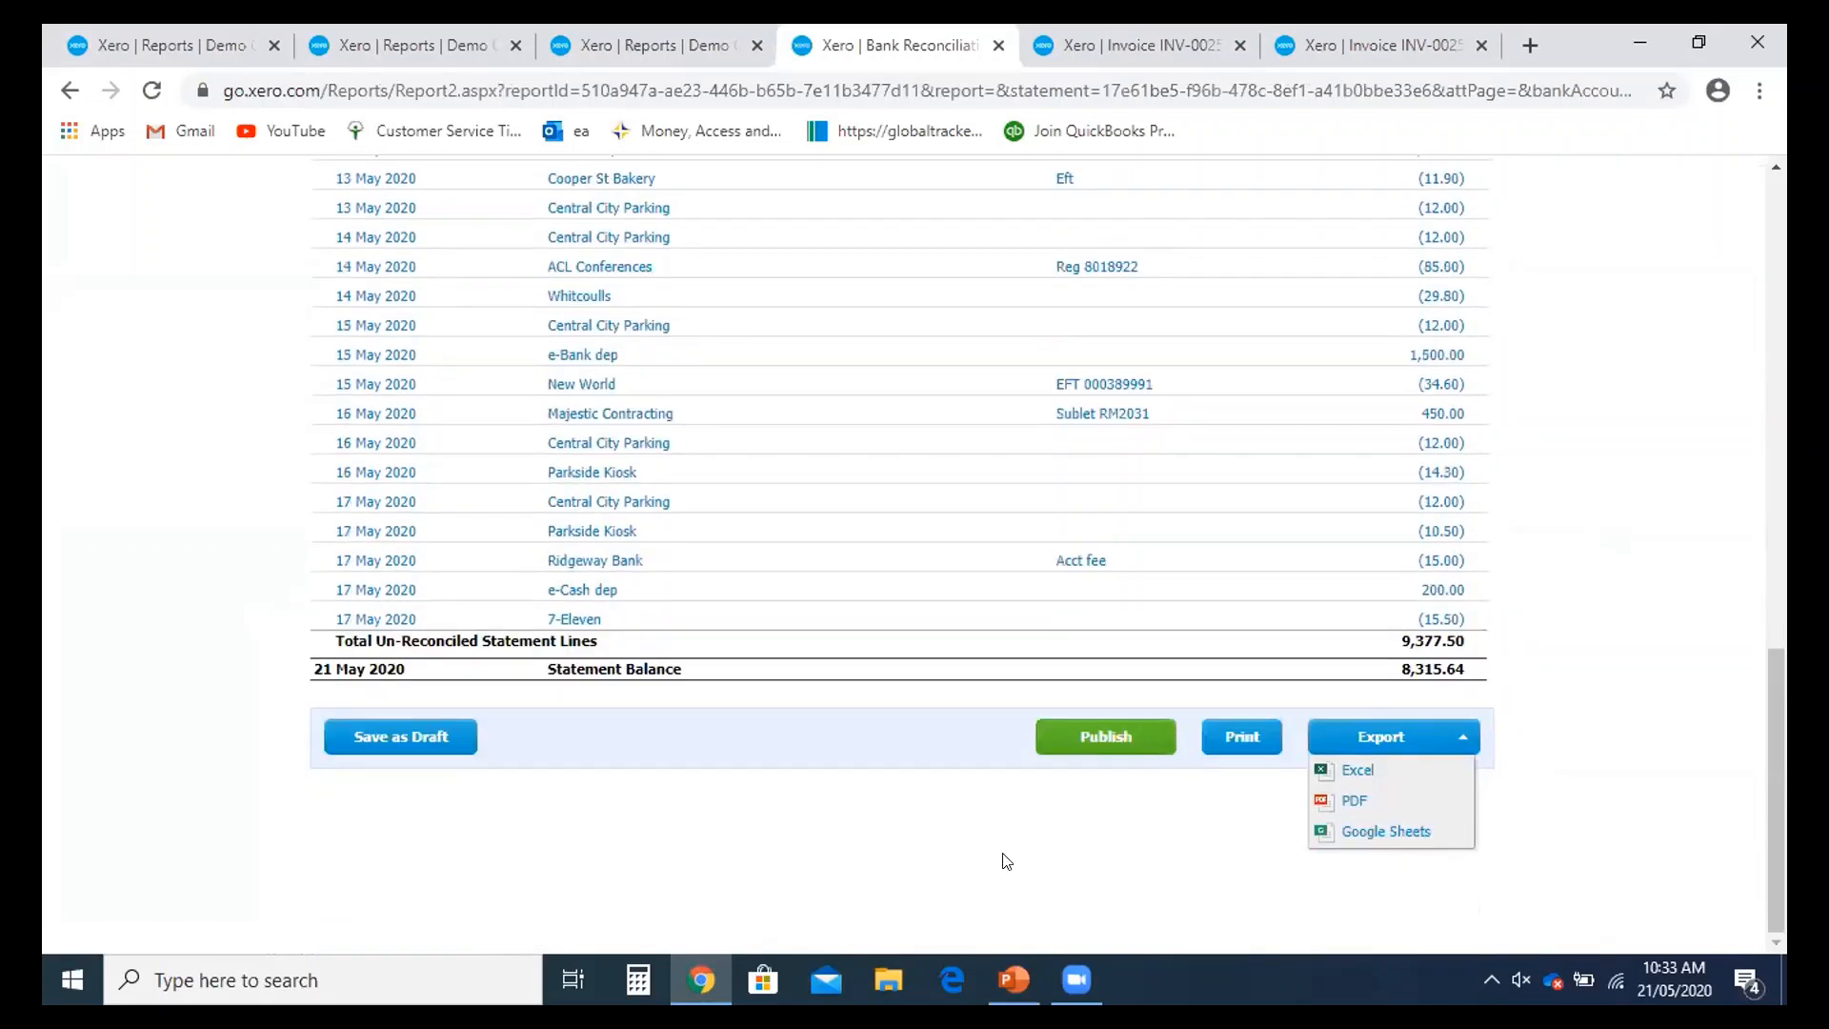
pyautogui.click(1079, 749)
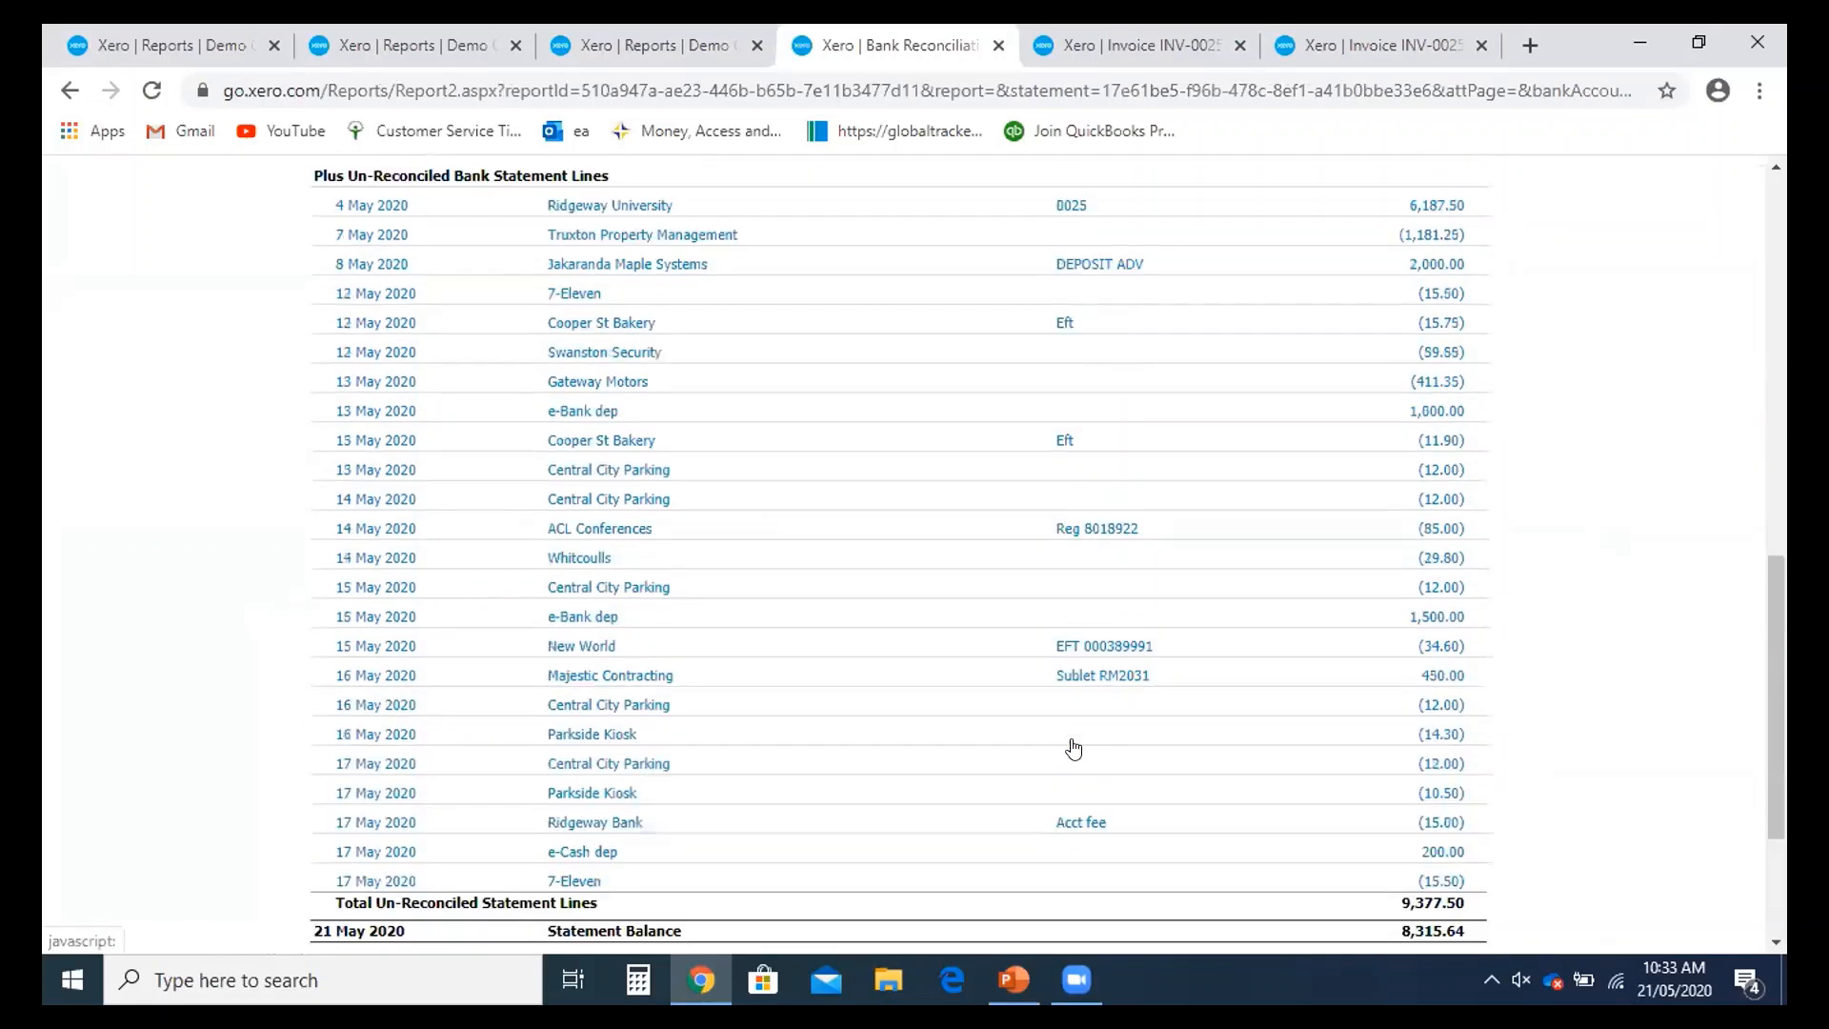
pyautogui.scroll(-15, 1075, 746)
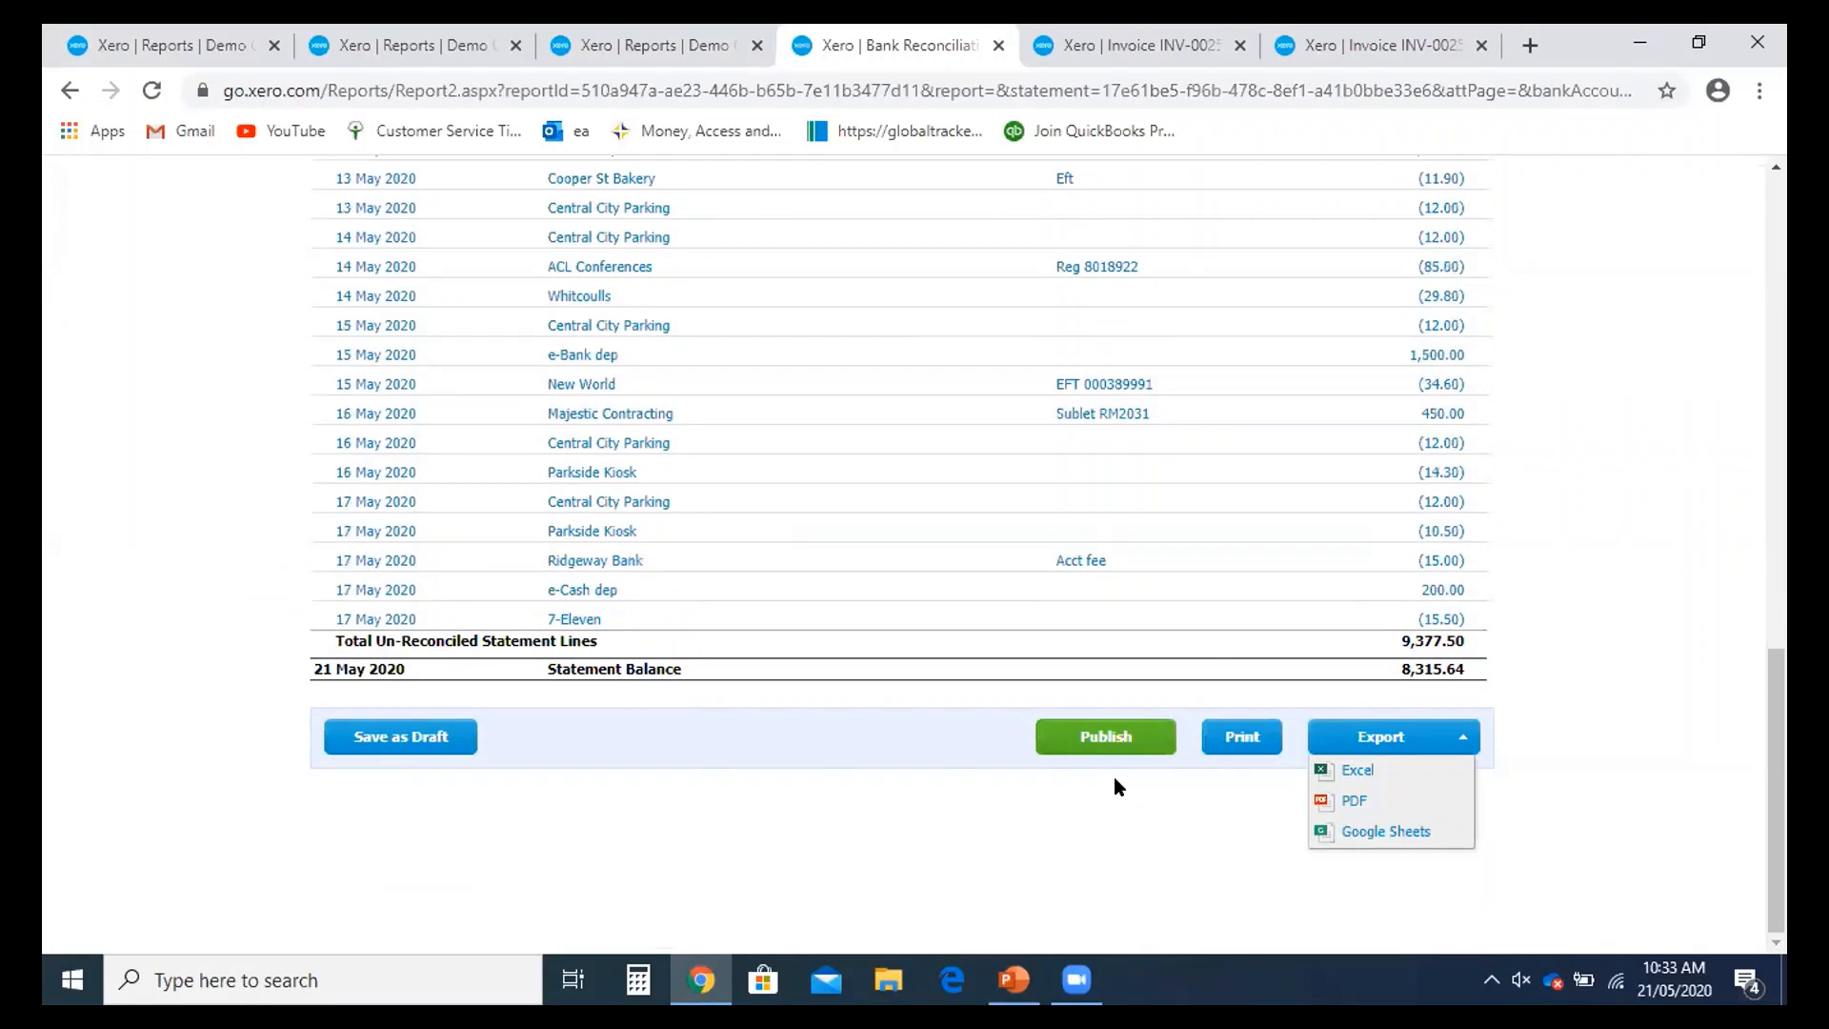
pyautogui.scroll(15, 1118, 786)
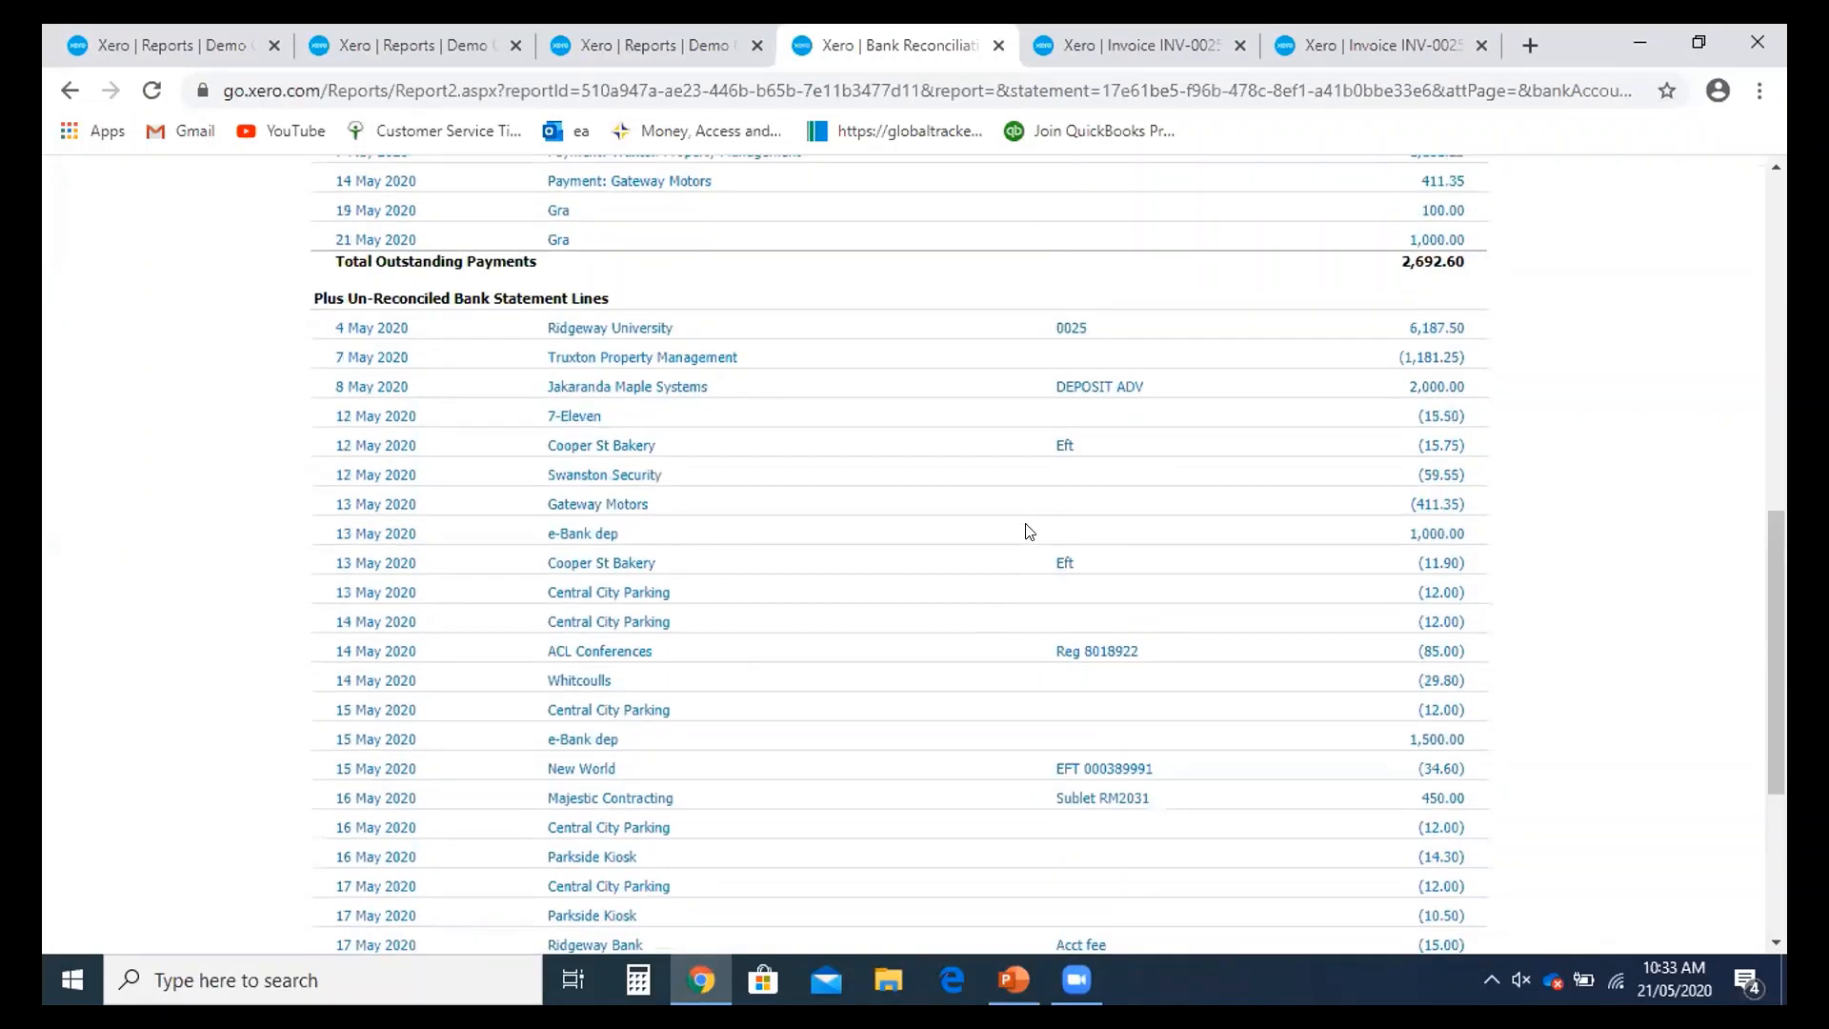
pyautogui.scroll(2, 907, 445)
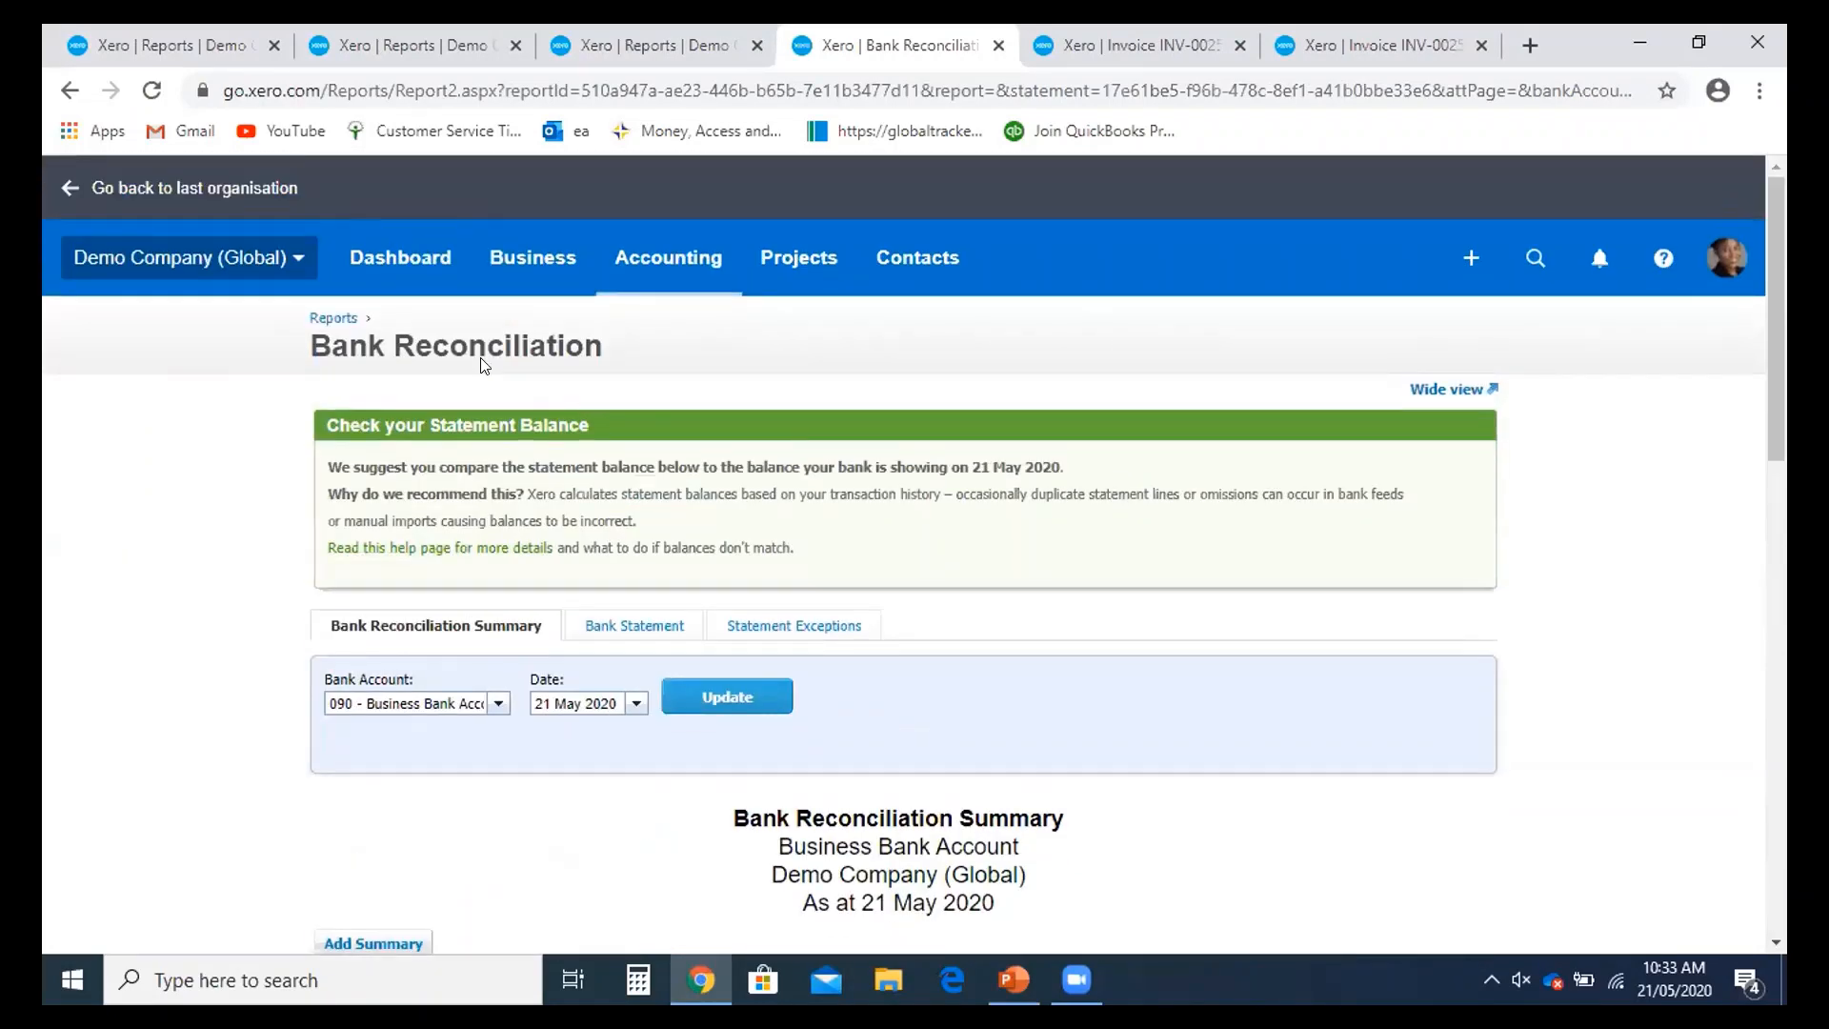
# - Return to the Reports page and expand More reports under Accounting
pyautogui.click(346, 322)
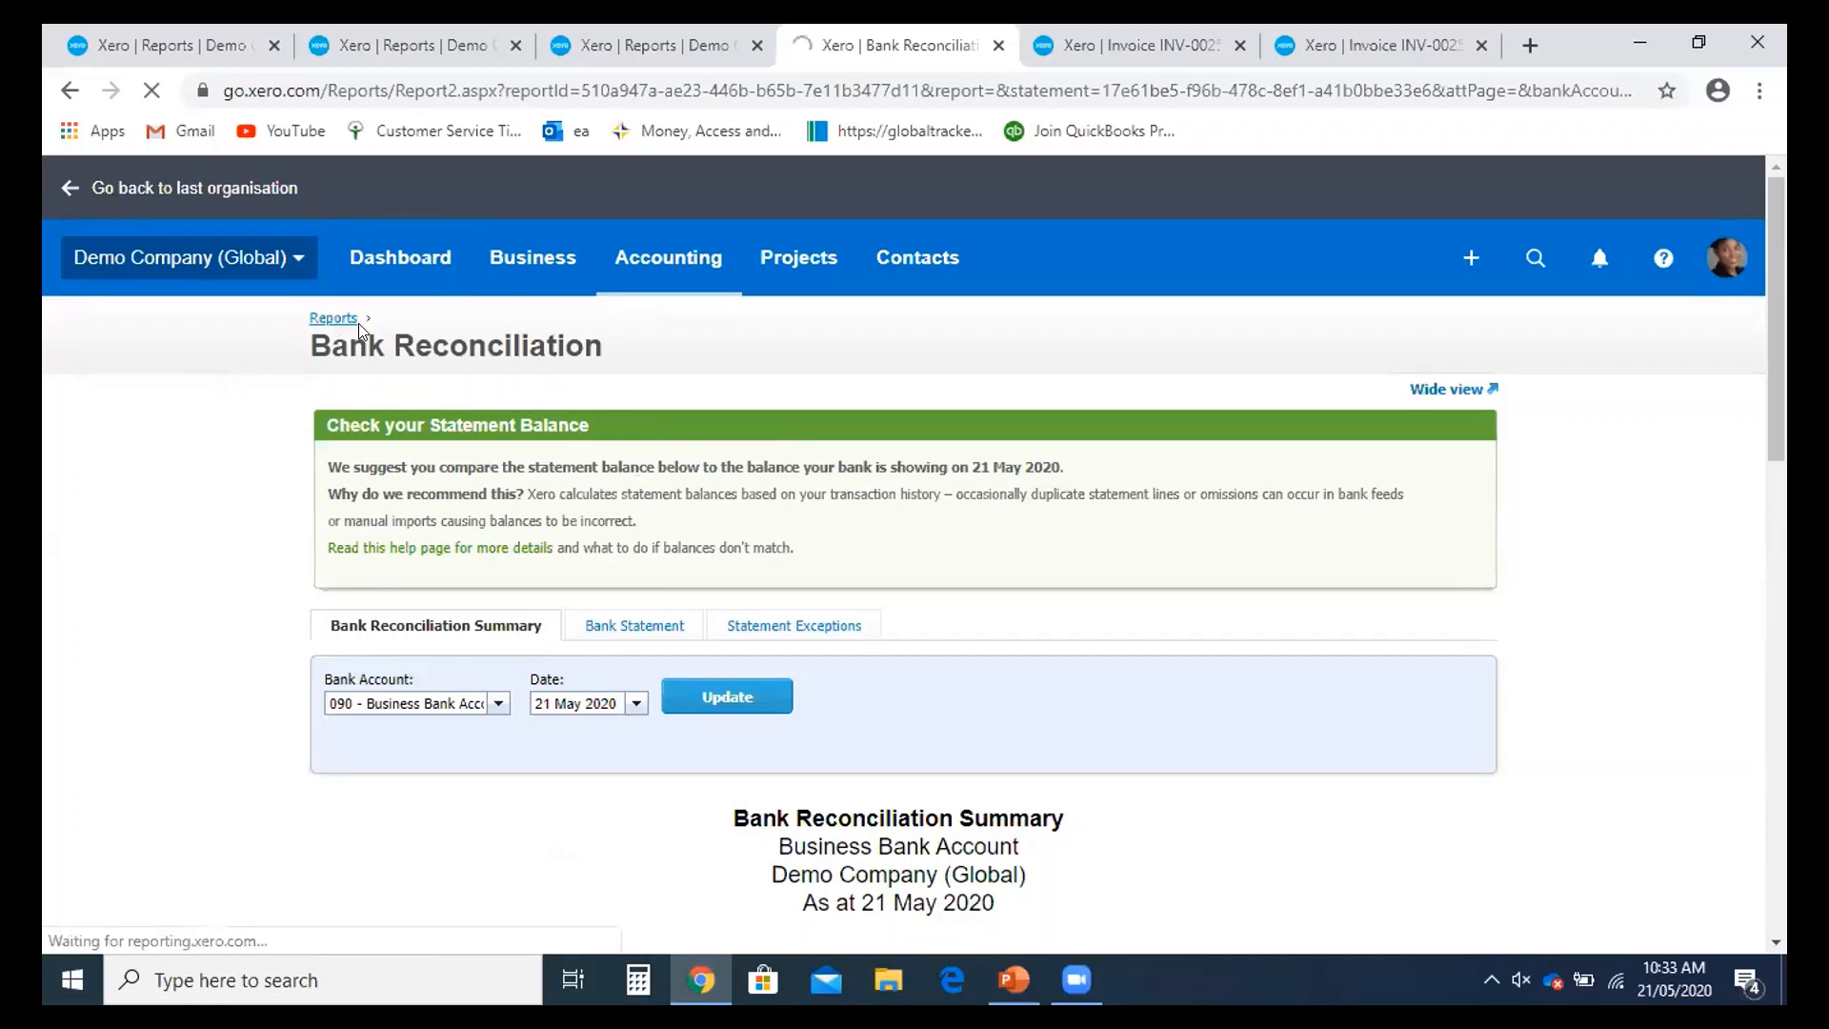
pyautogui.scroll(-8, 445, 523)
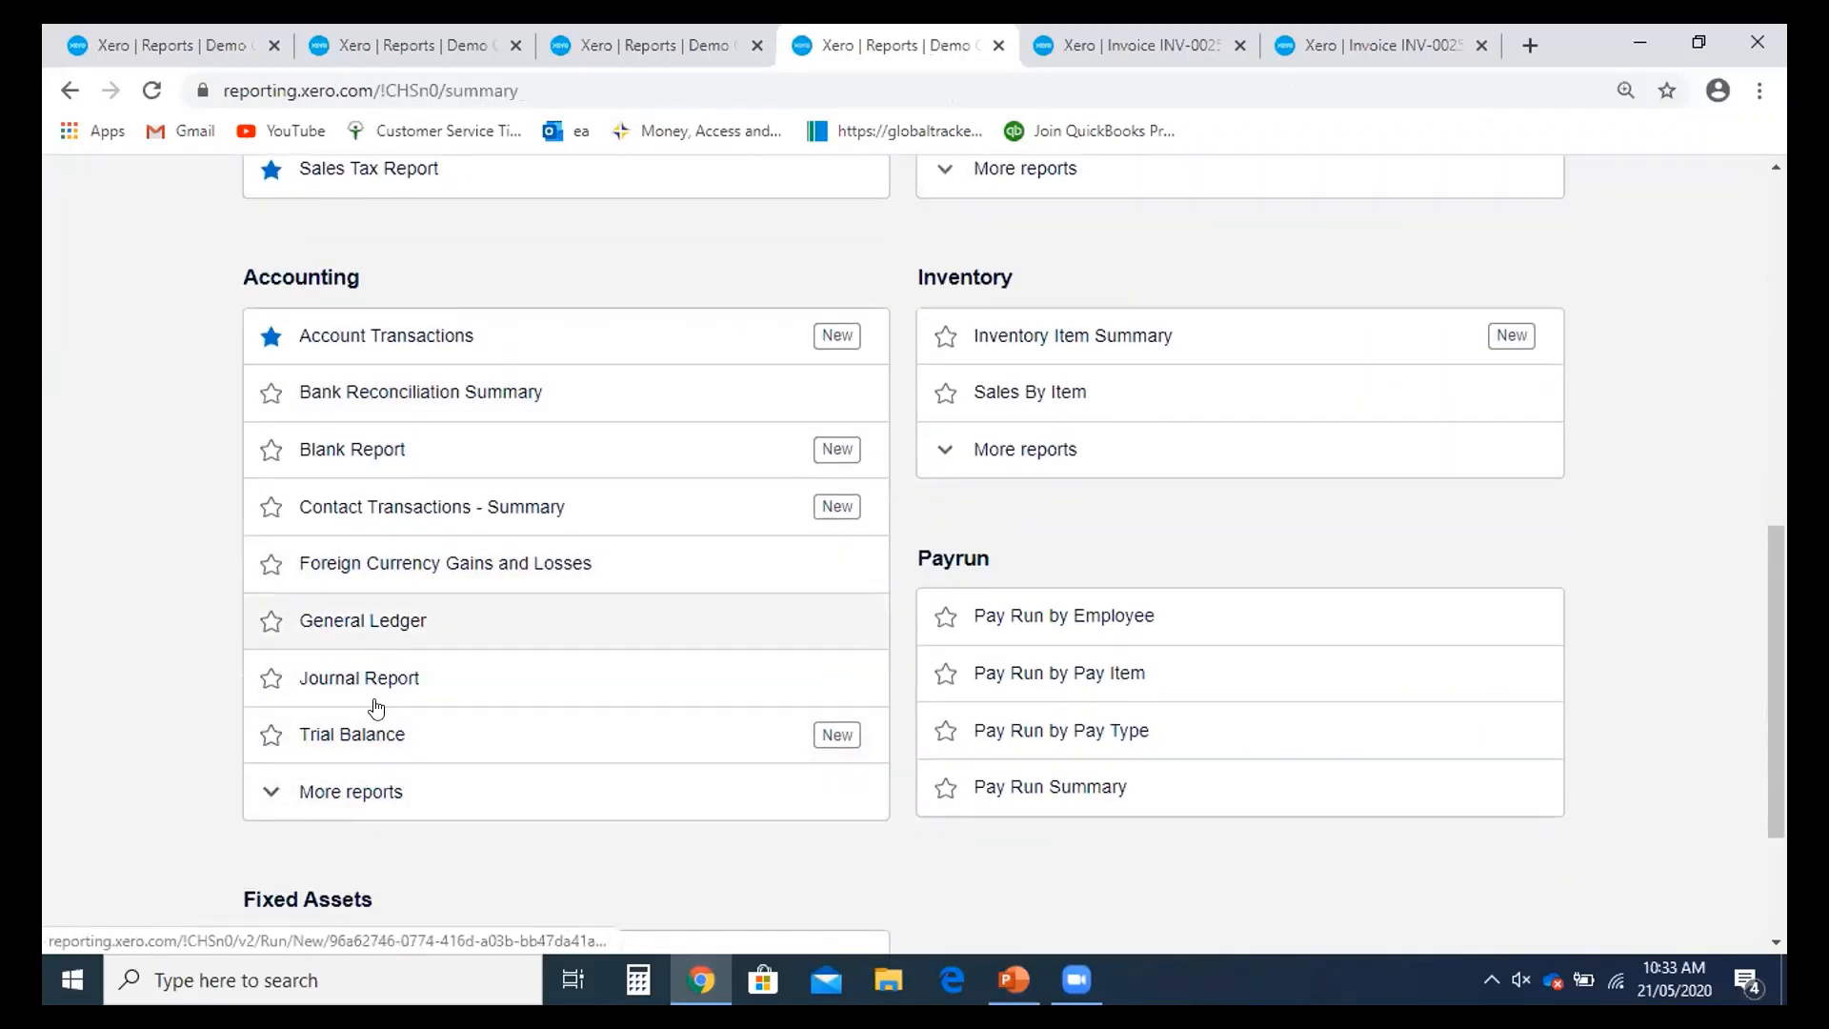
pyautogui.click(355, 779)
pyautogui.scroll(-2, 420, 723)
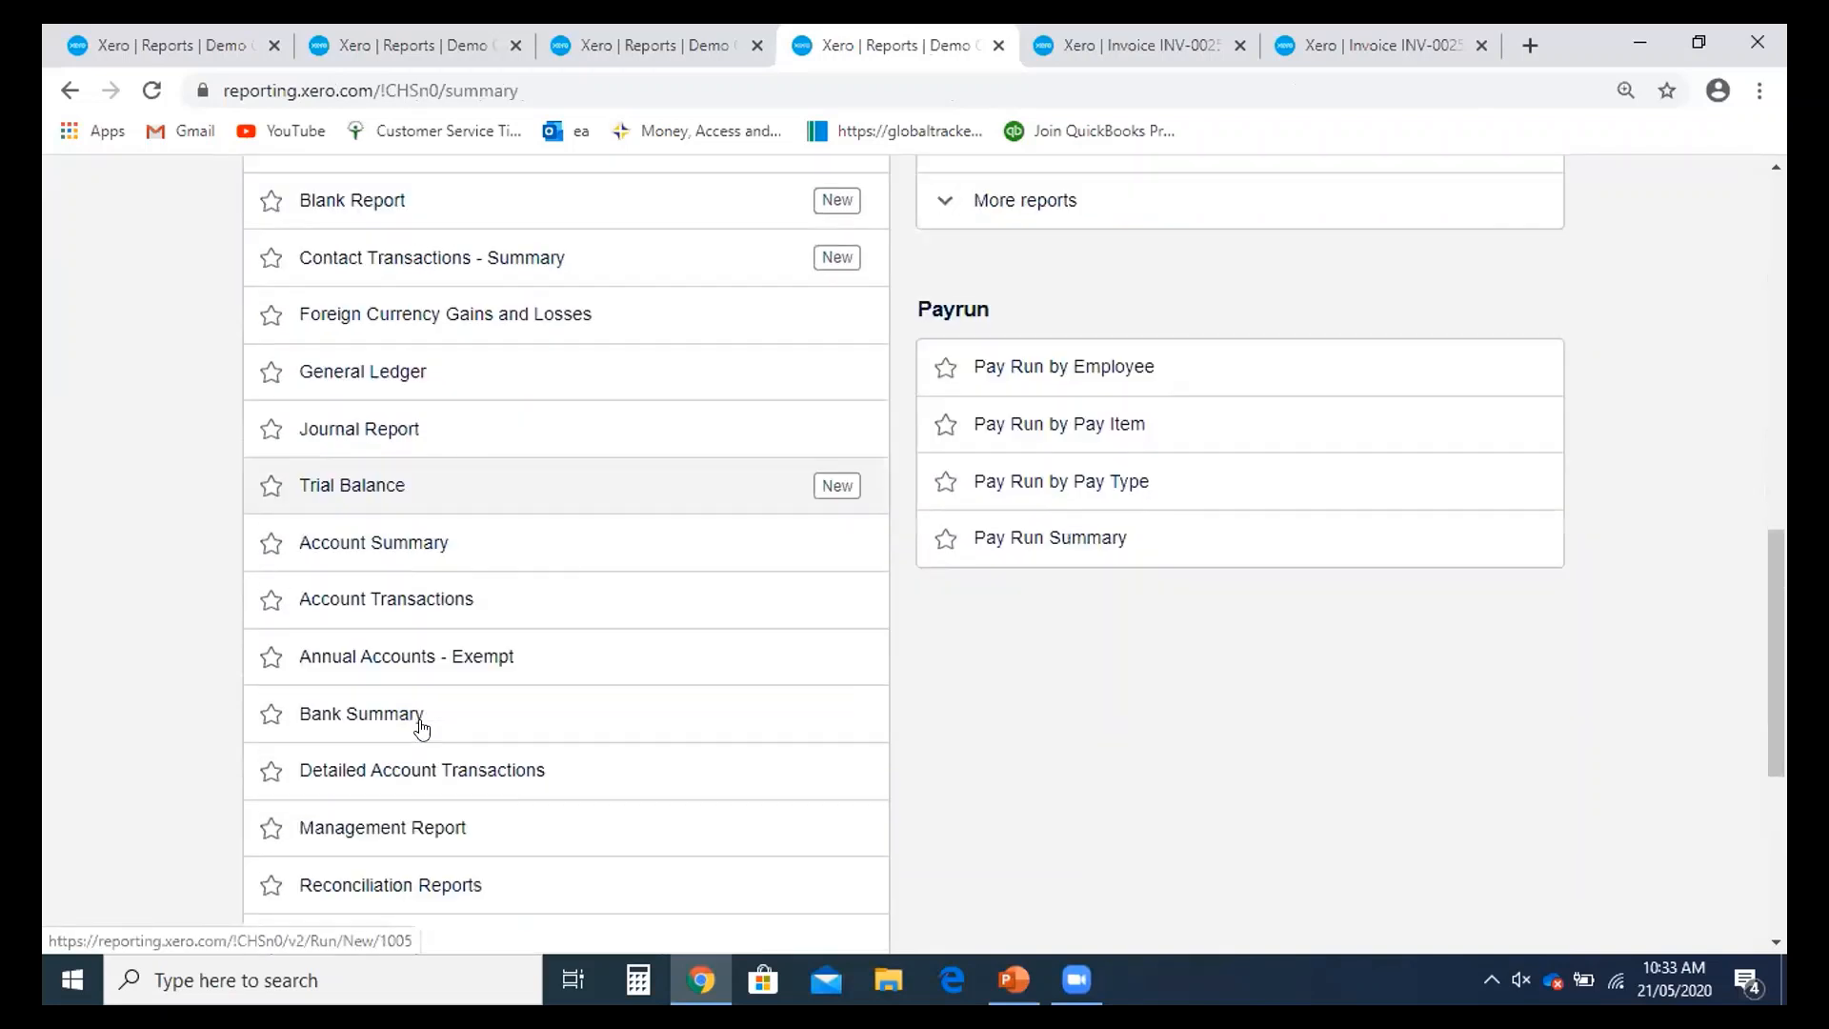
pyautogui.scroll(1, 478, 743)
pyautogui.scroll(1, 478, 727)
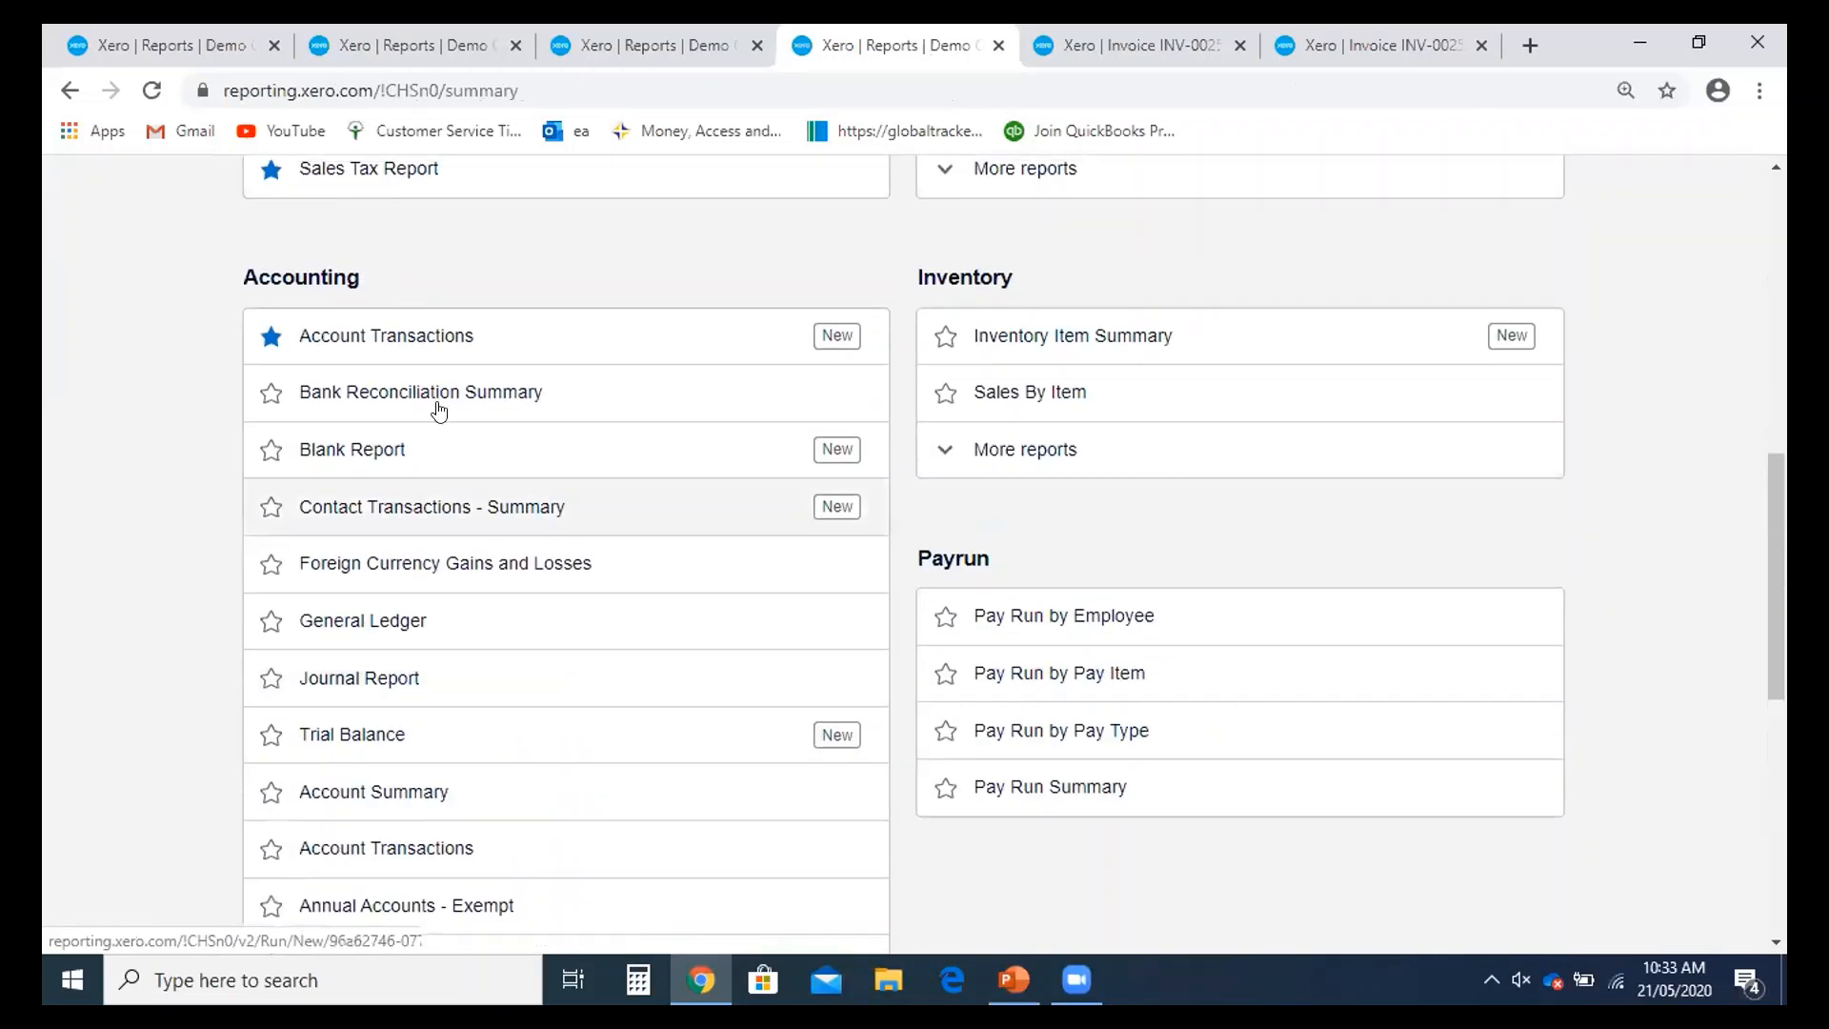
pyautogui.scroll(-1, 441, 474)
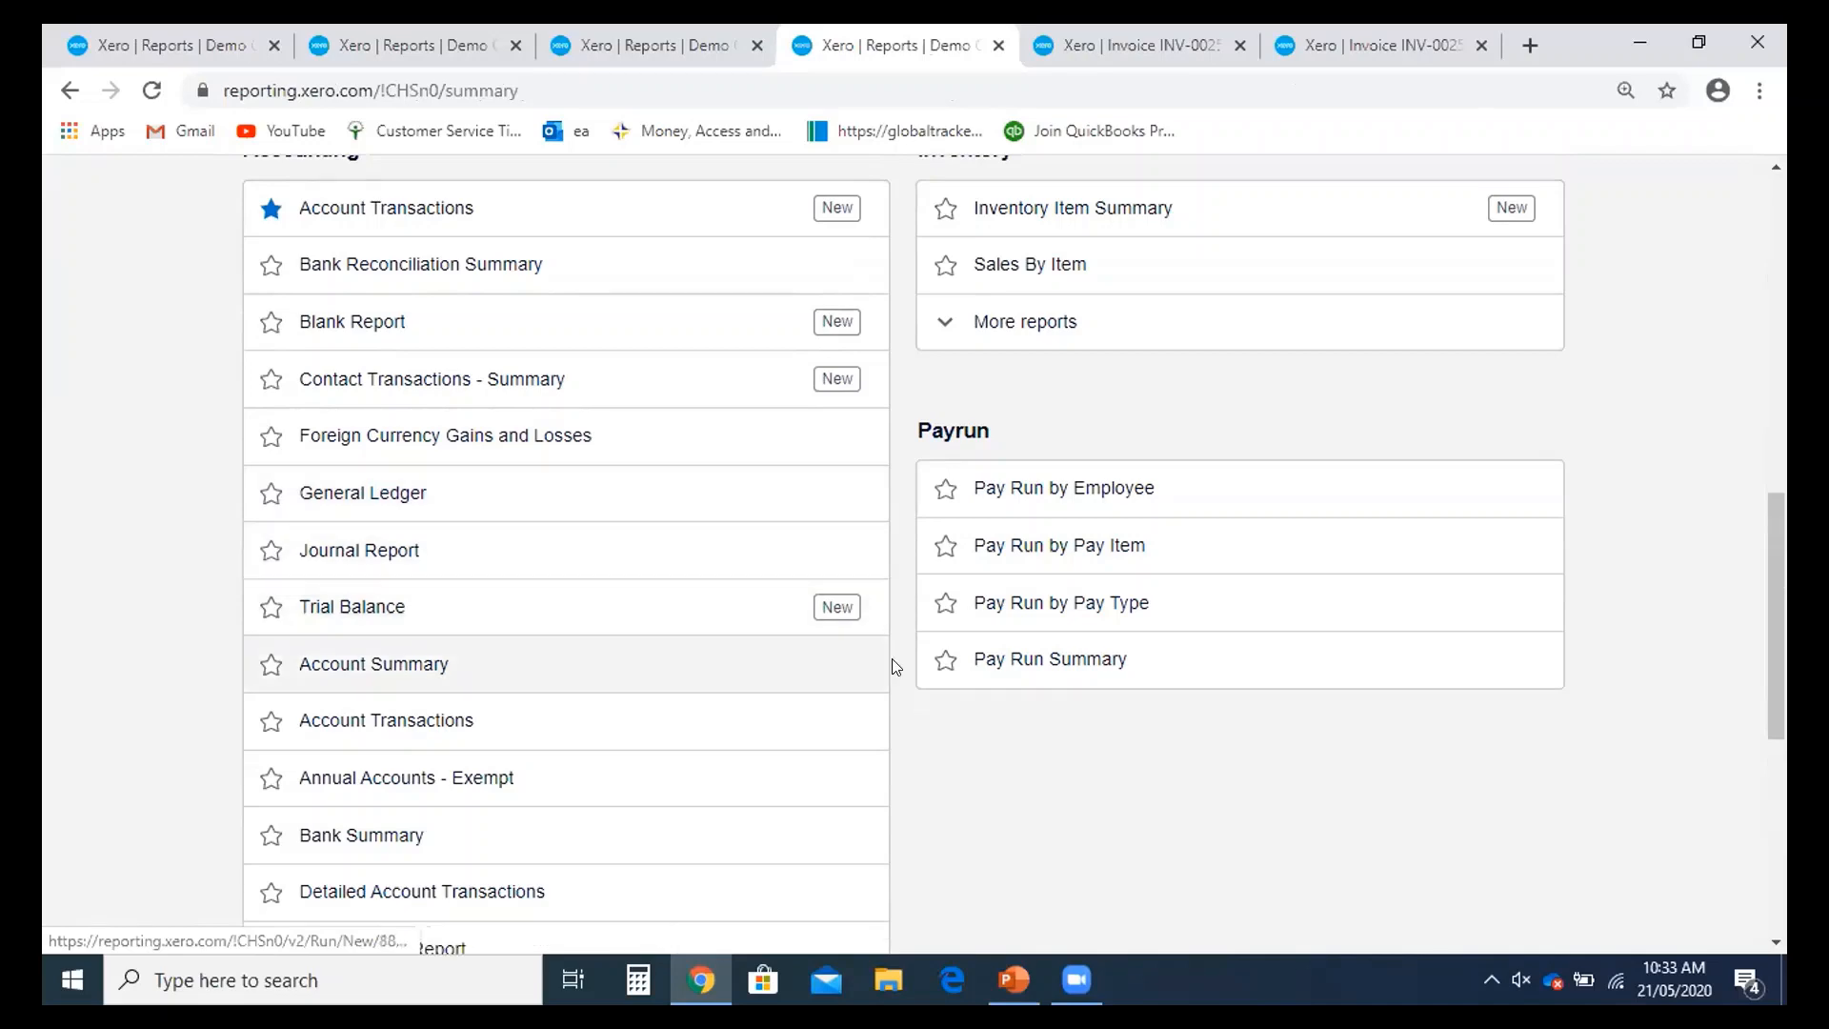
# - Expand More reports under Sales to list Aged Receivables and Income by Contact
pyautogui.scroll(8, 1263, 719)
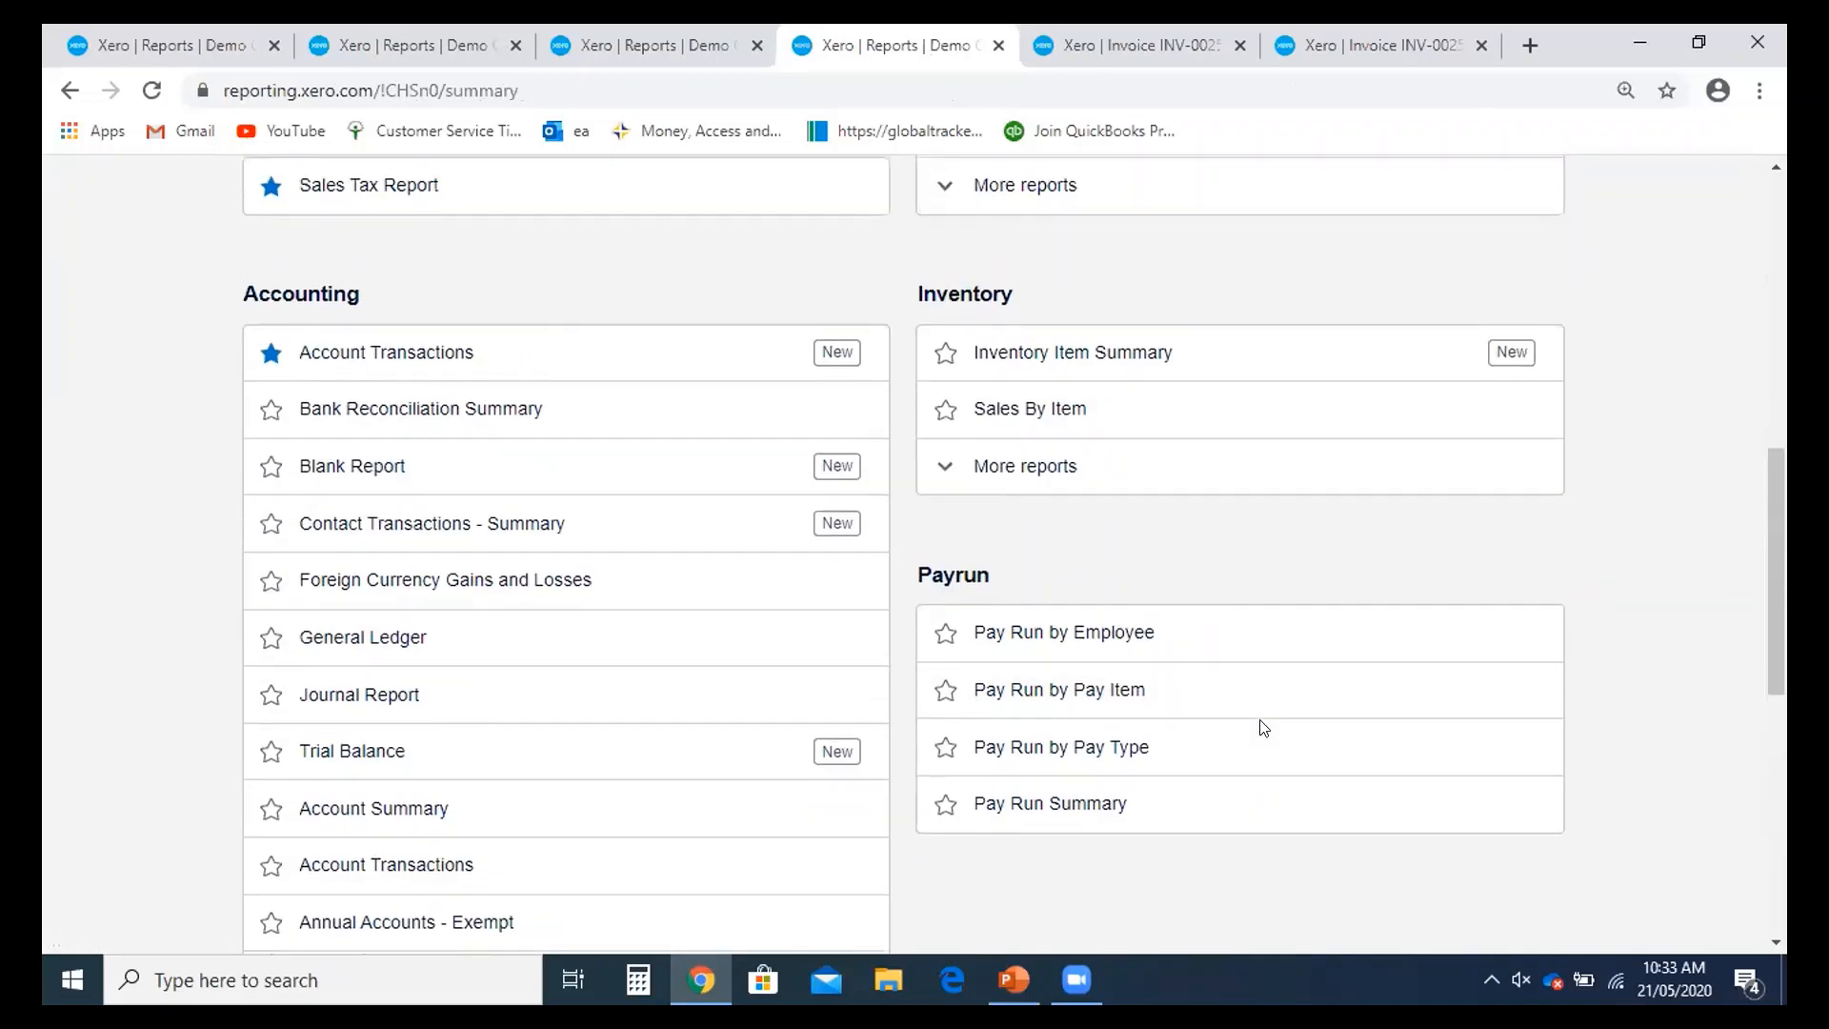
pyautogui.scroll(3, 1266, 724)
pyautogui.scroll(-1, 1254, 352)
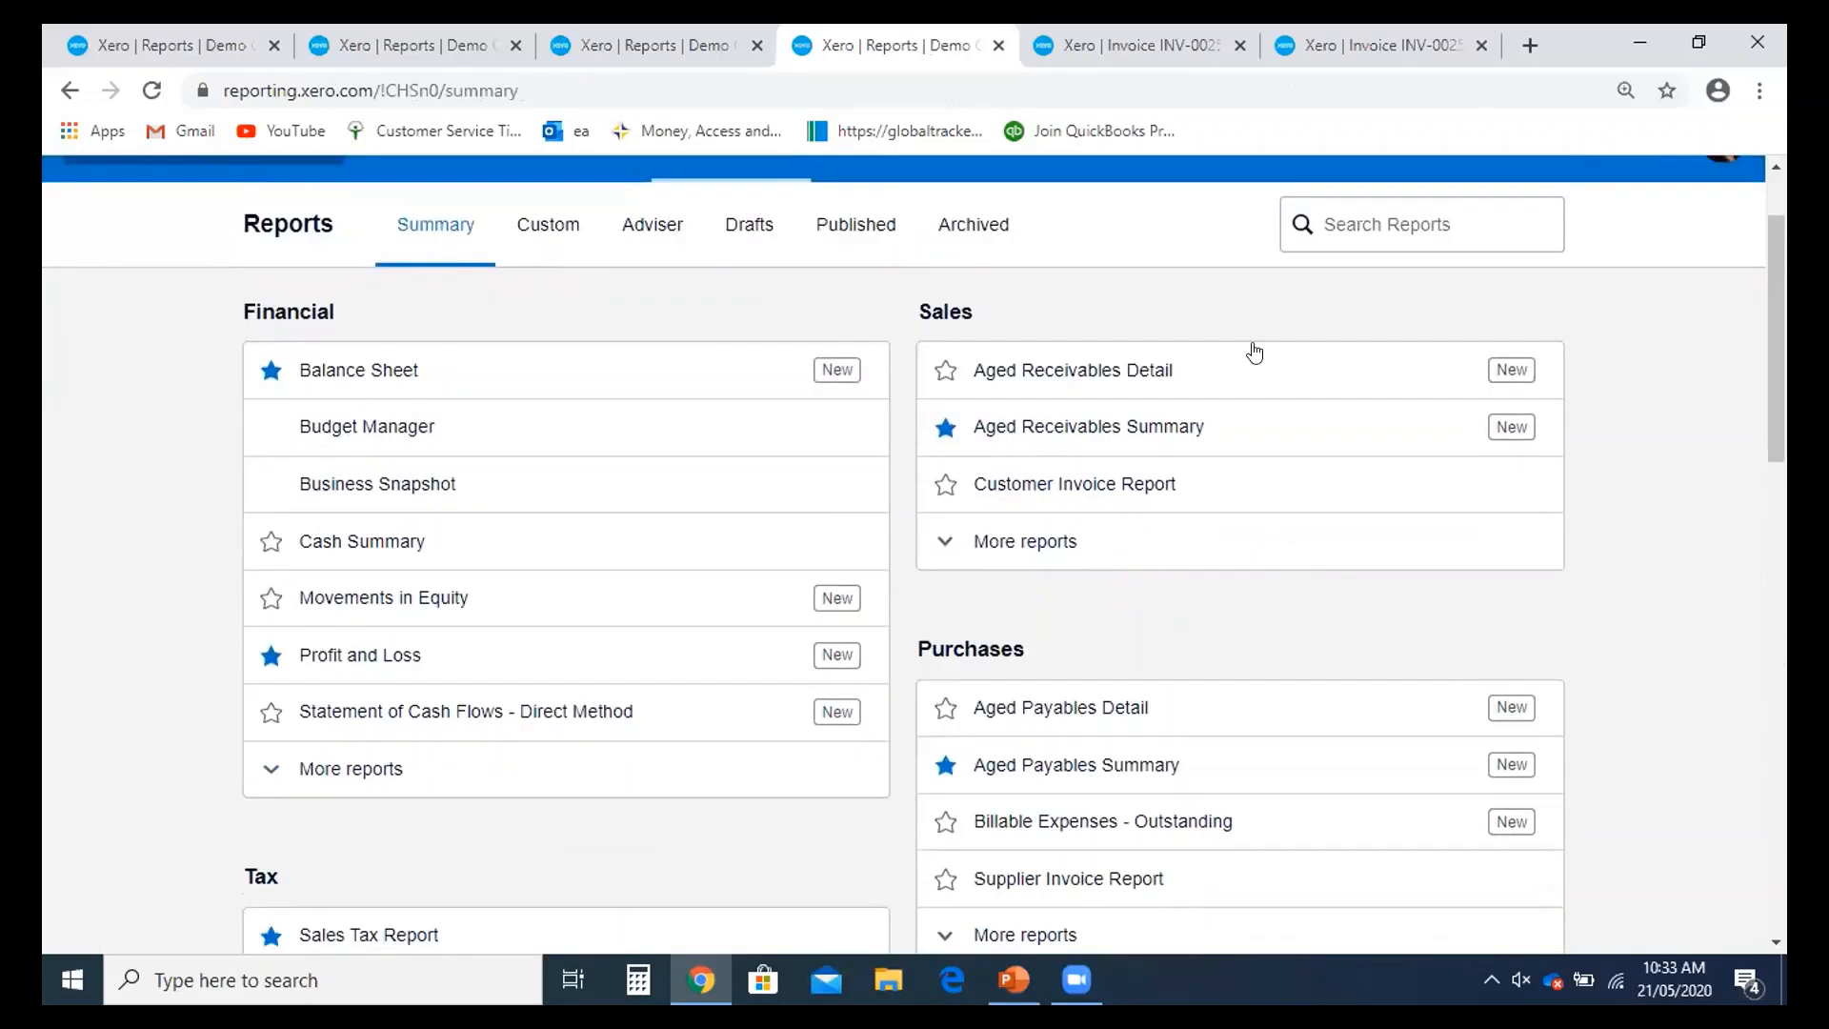
pyautogui.scroll(-1, 1037, 522)
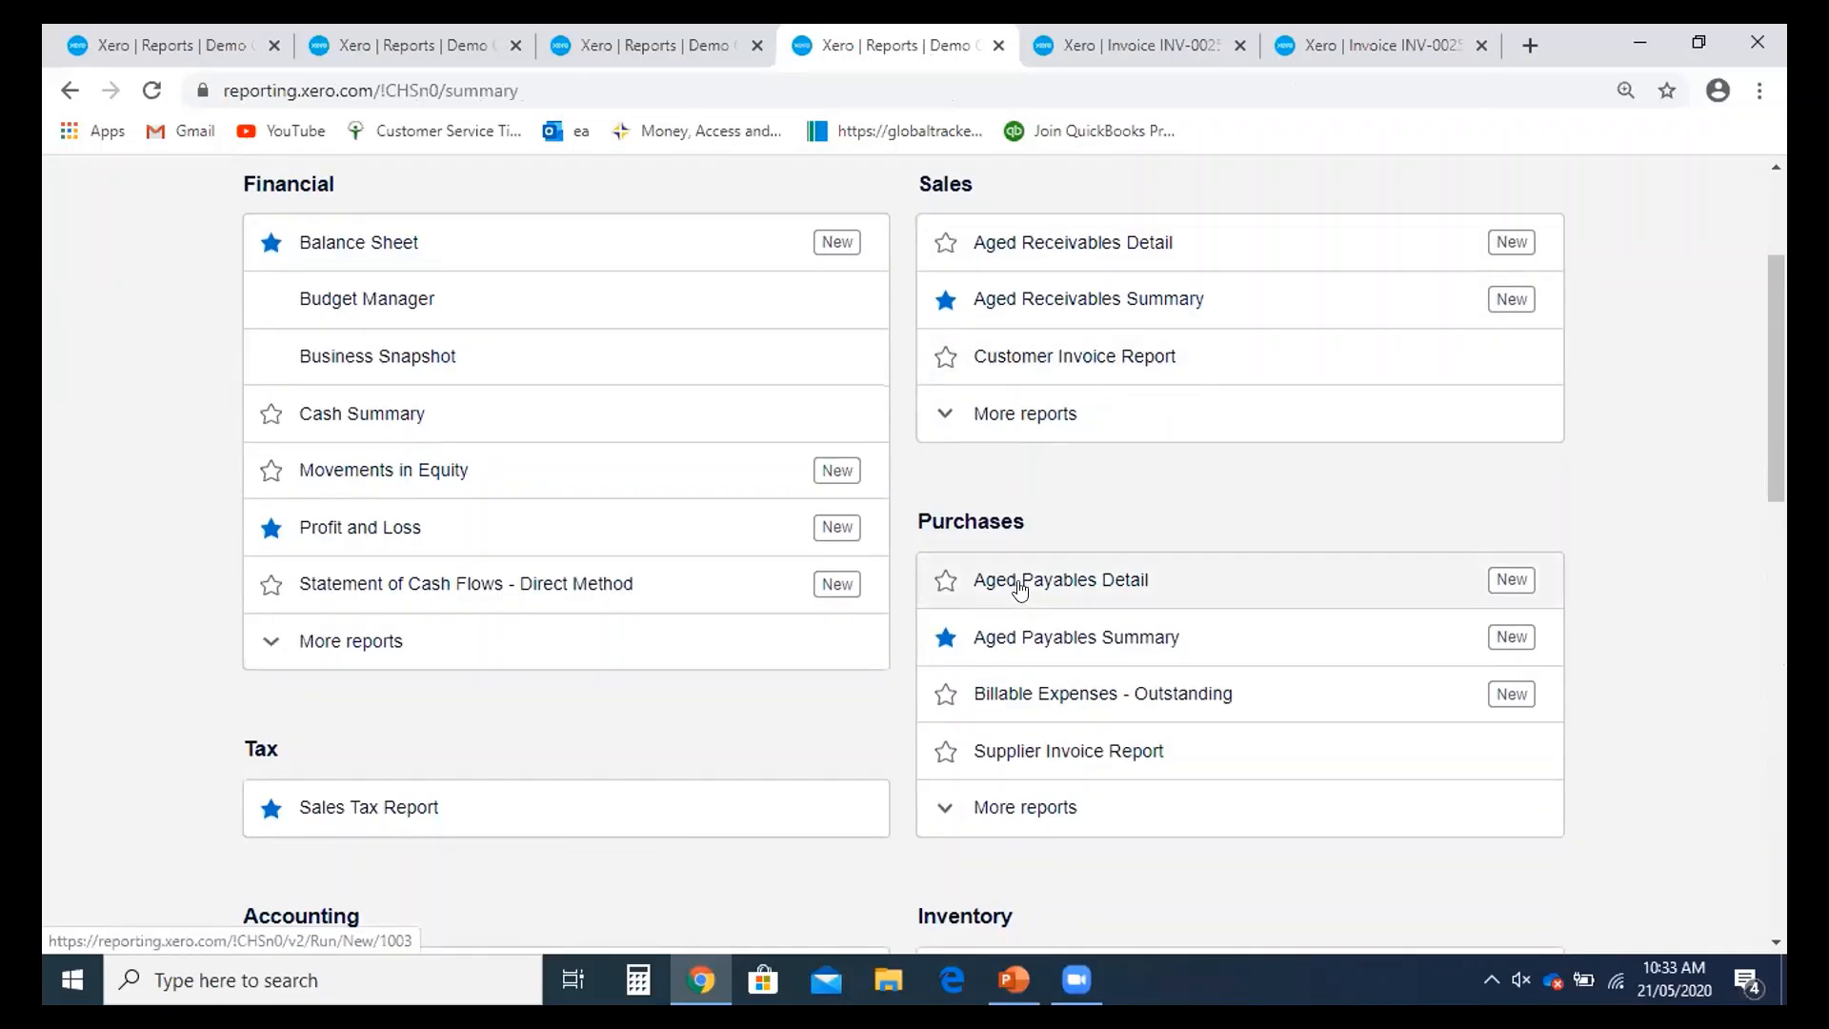
pyautogui.click(1025, 419)
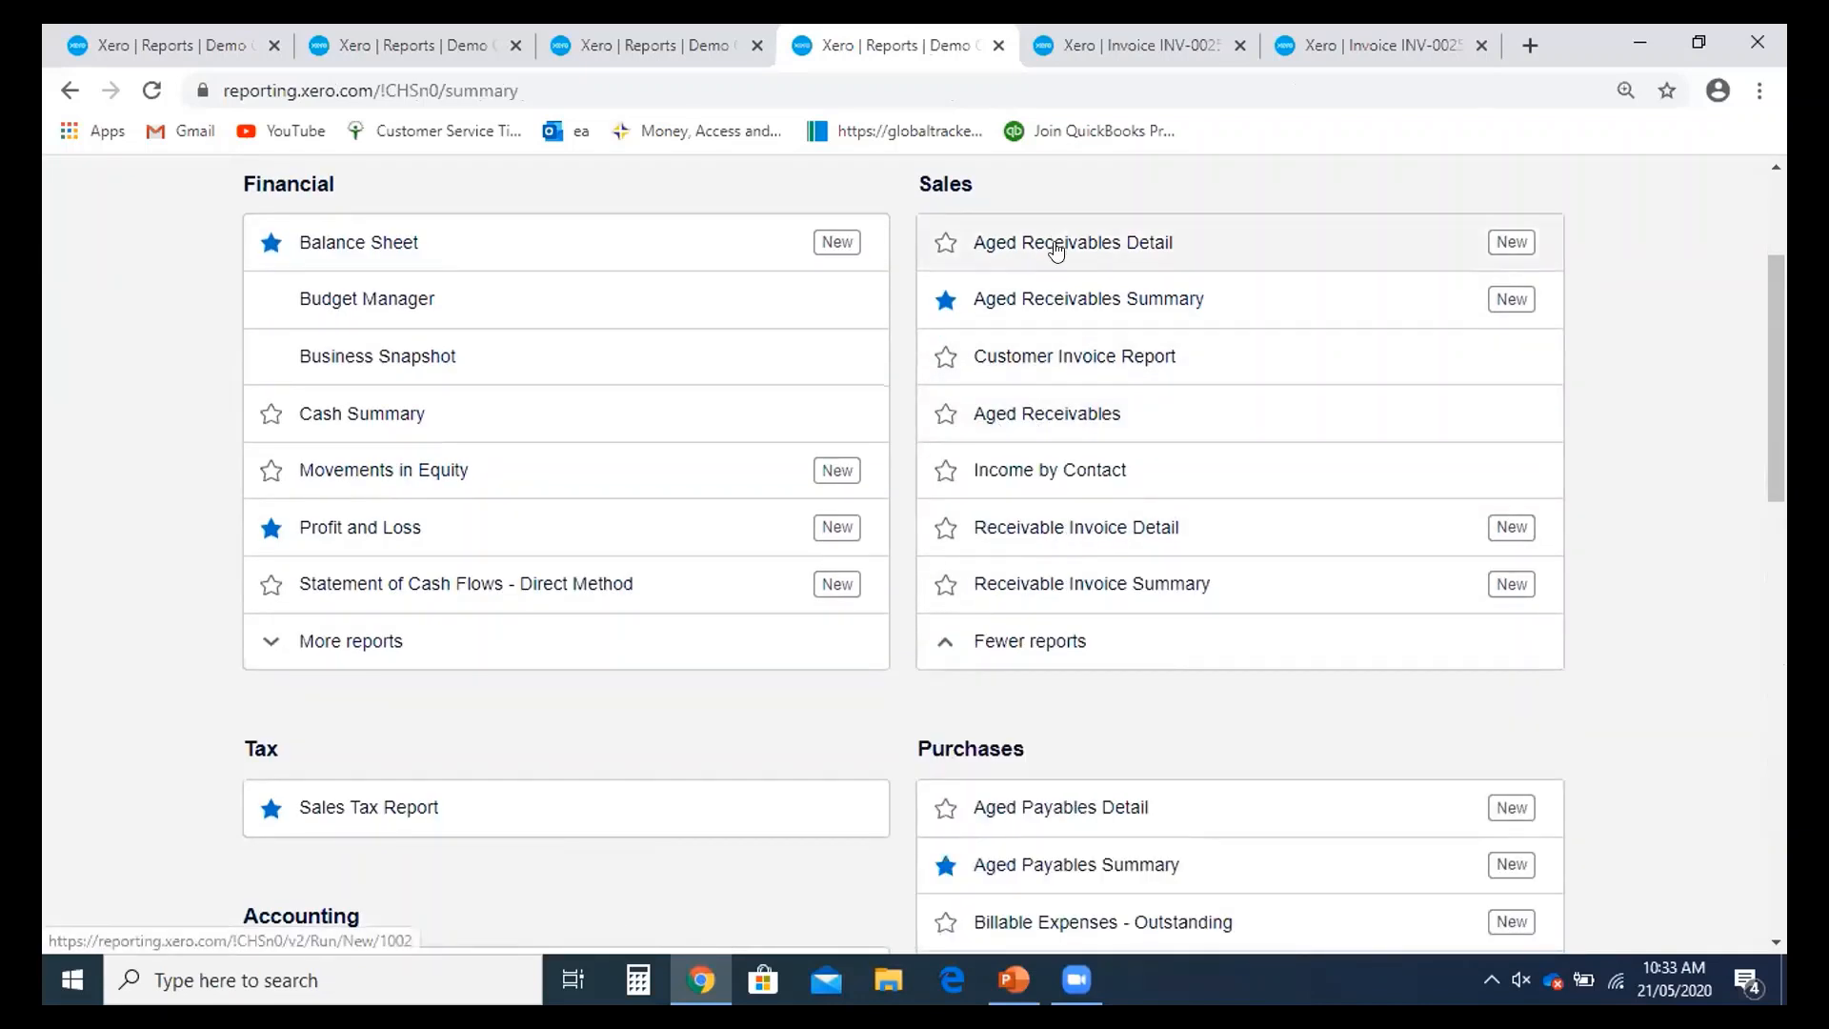
# - Run Aged Receivables for May 2020 with Show invoices ticked, then return to all reports
pyautogui.click(1064, 430)
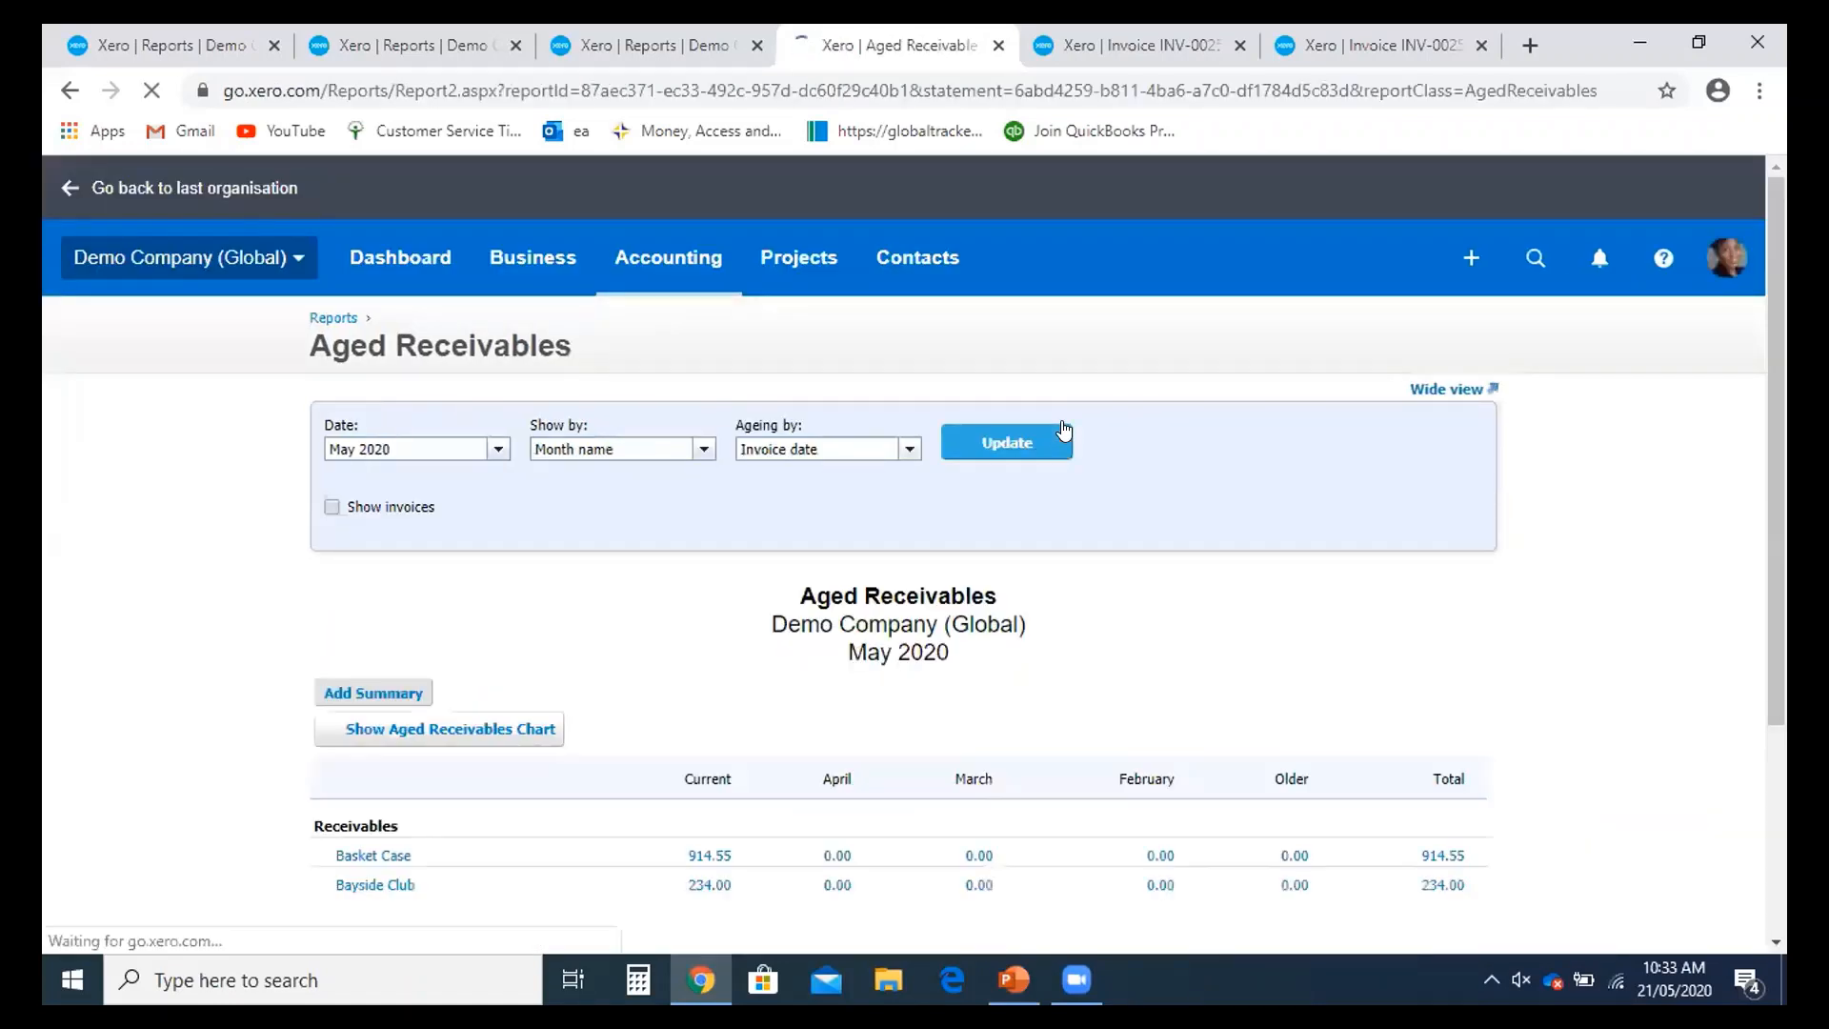
pyautogui.scroll(-2, 908, 445)
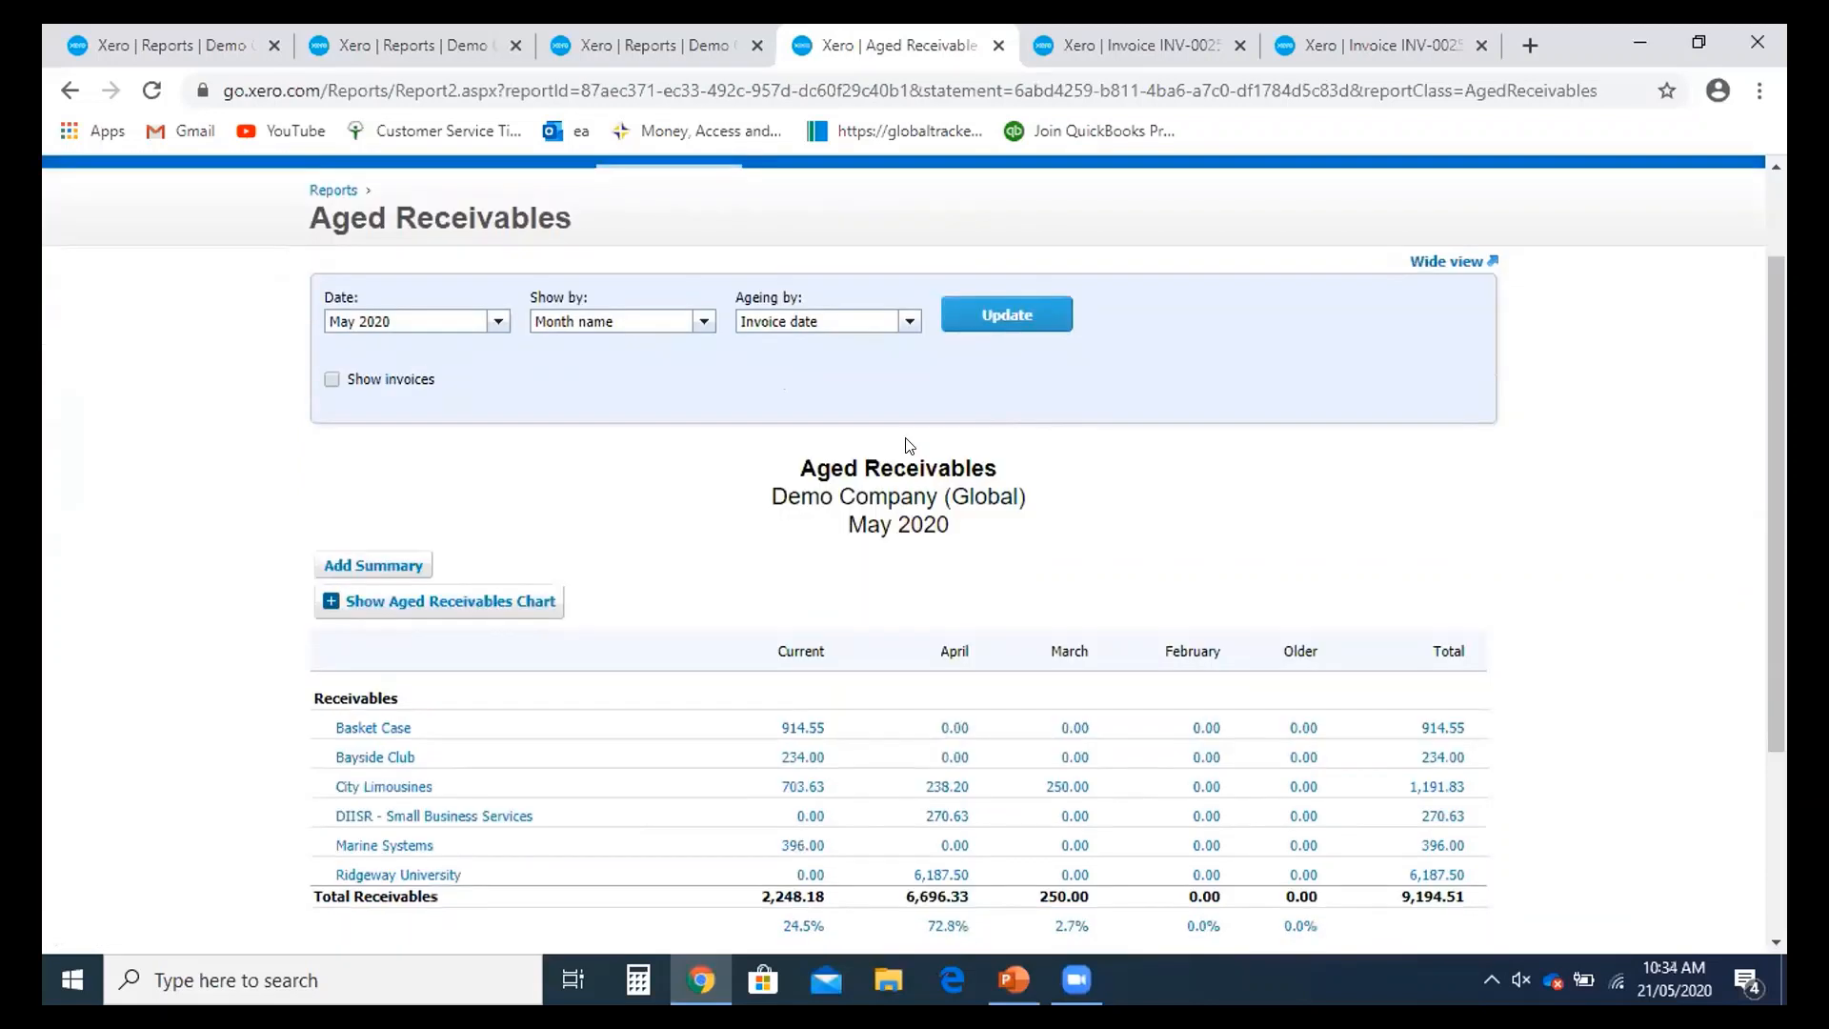
pyautogui.click(497, 322)
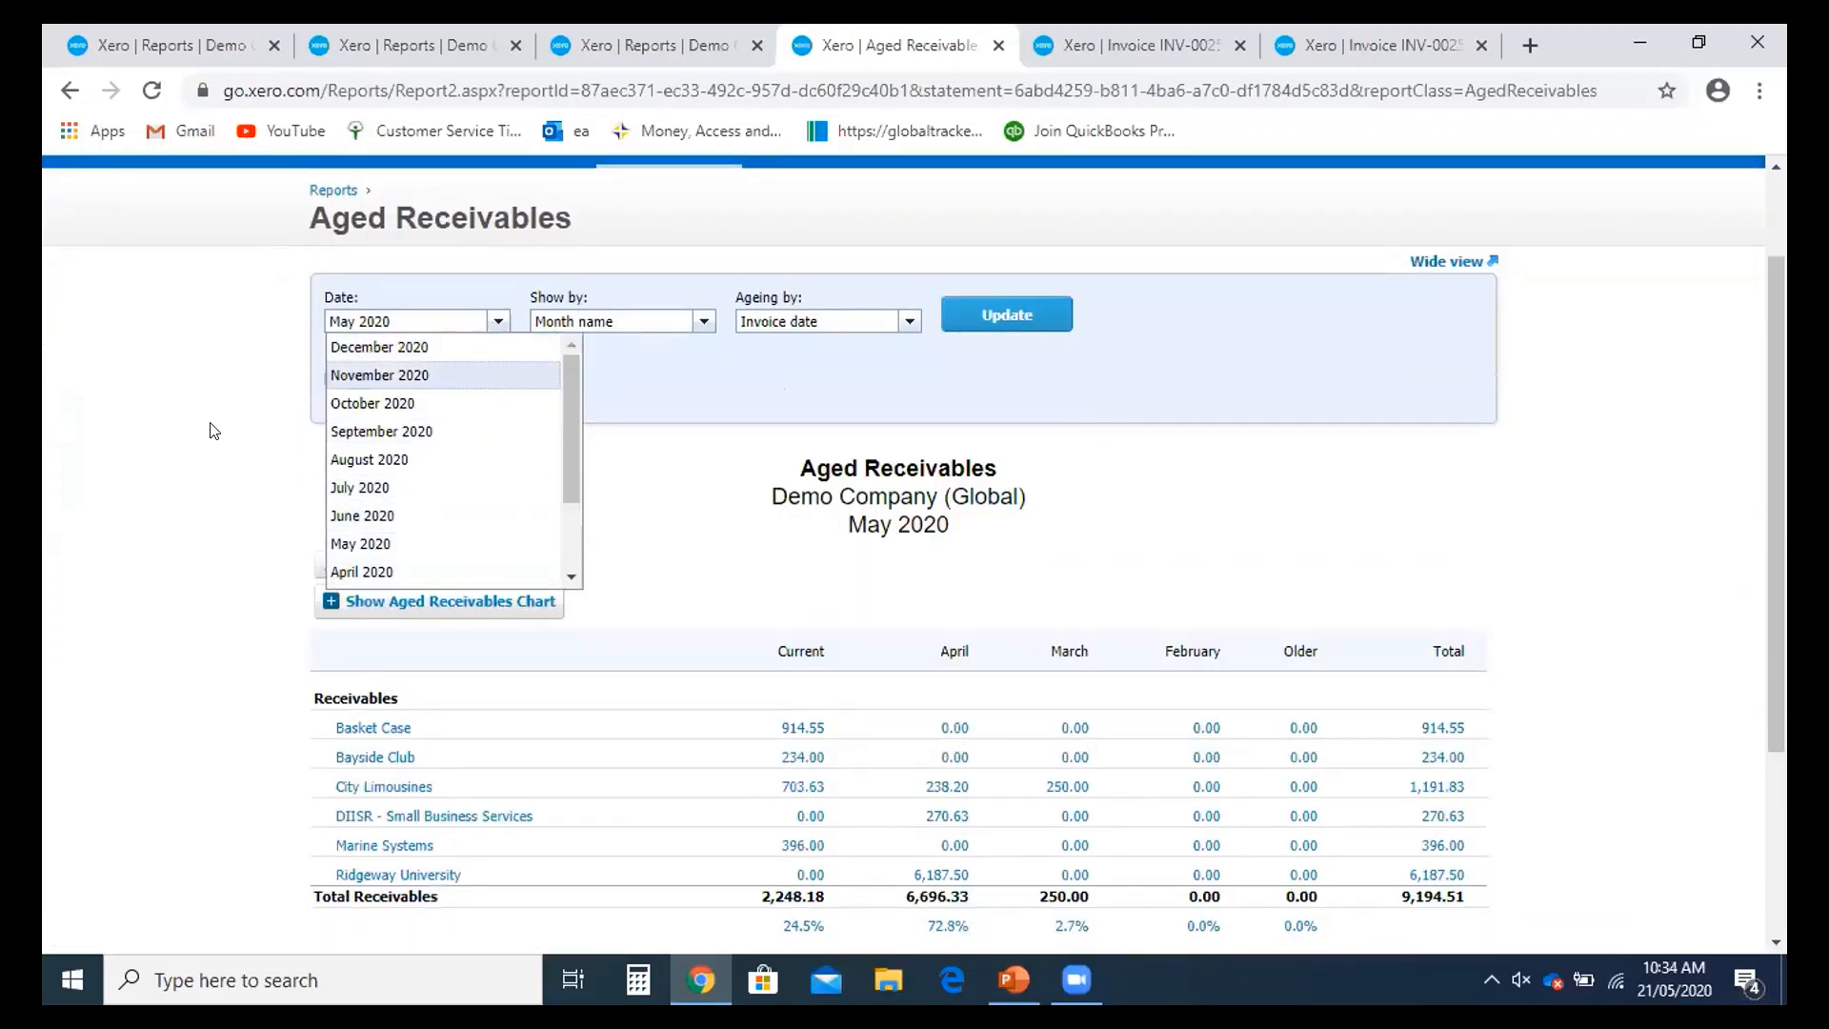
pyautogui.click(234, 409)
pyautogui.click(497, 322)
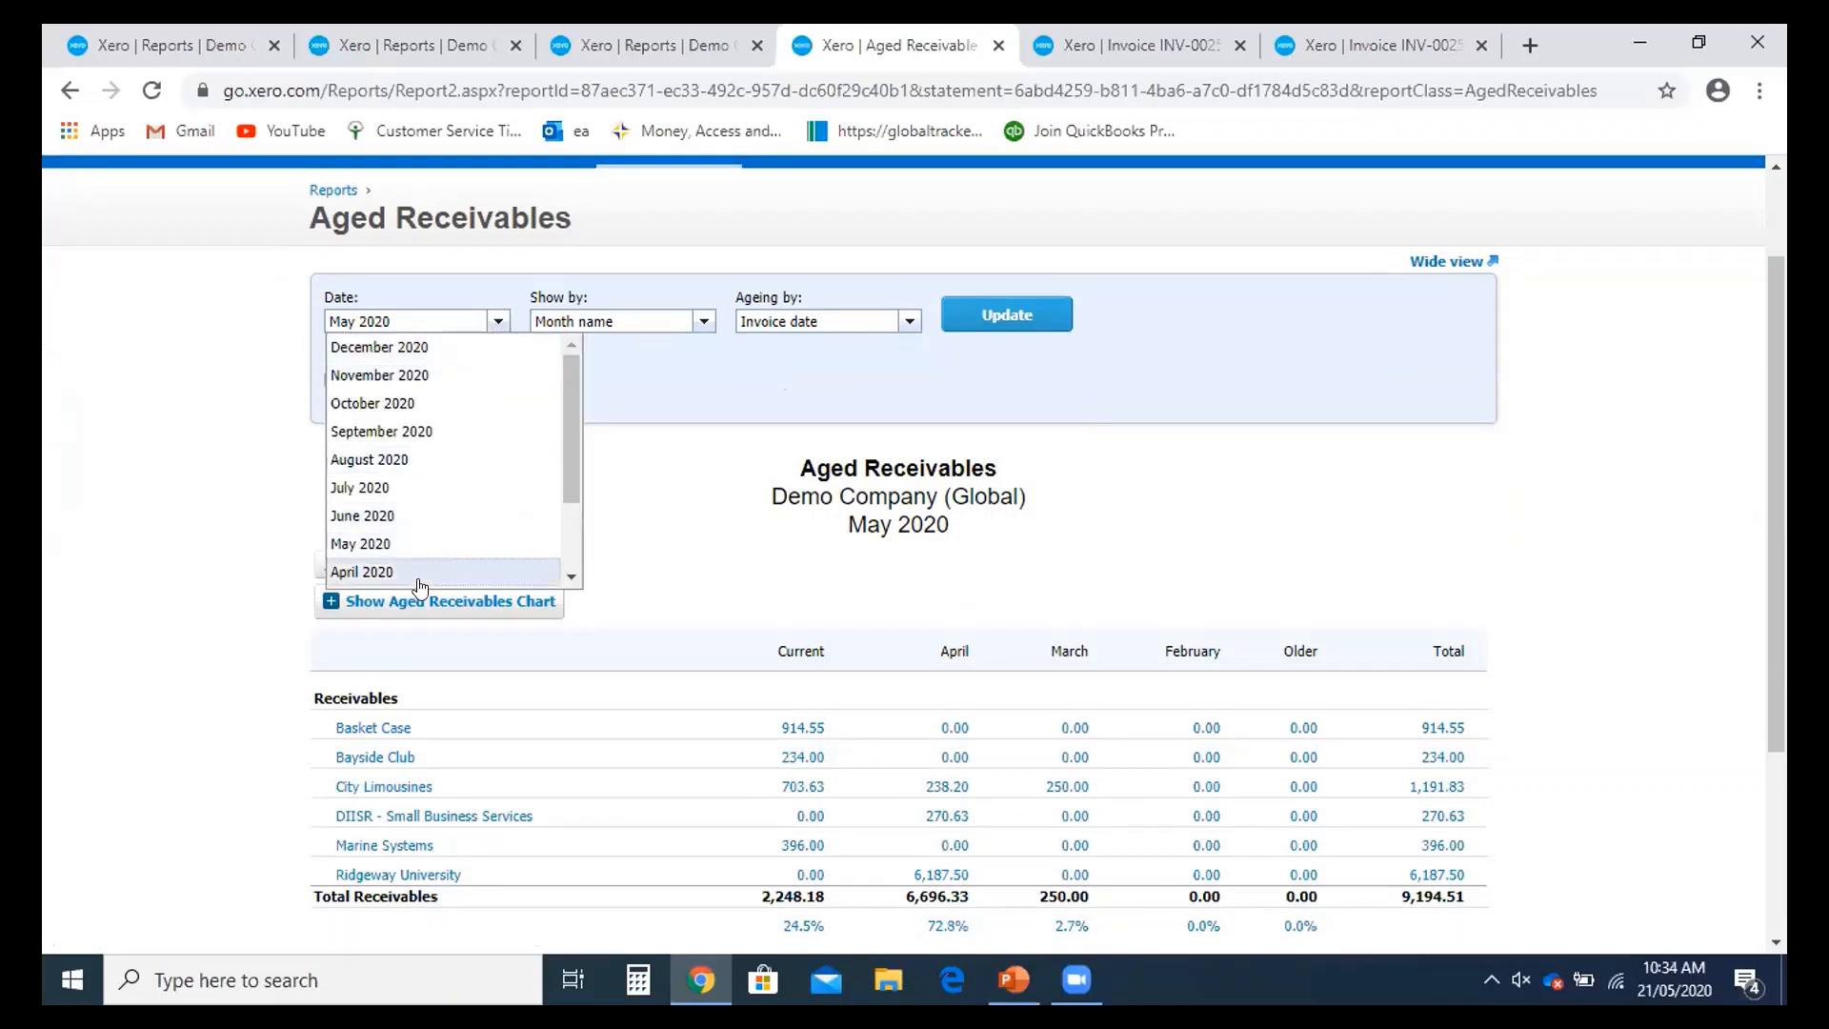
pyautogui.click(410, 545)
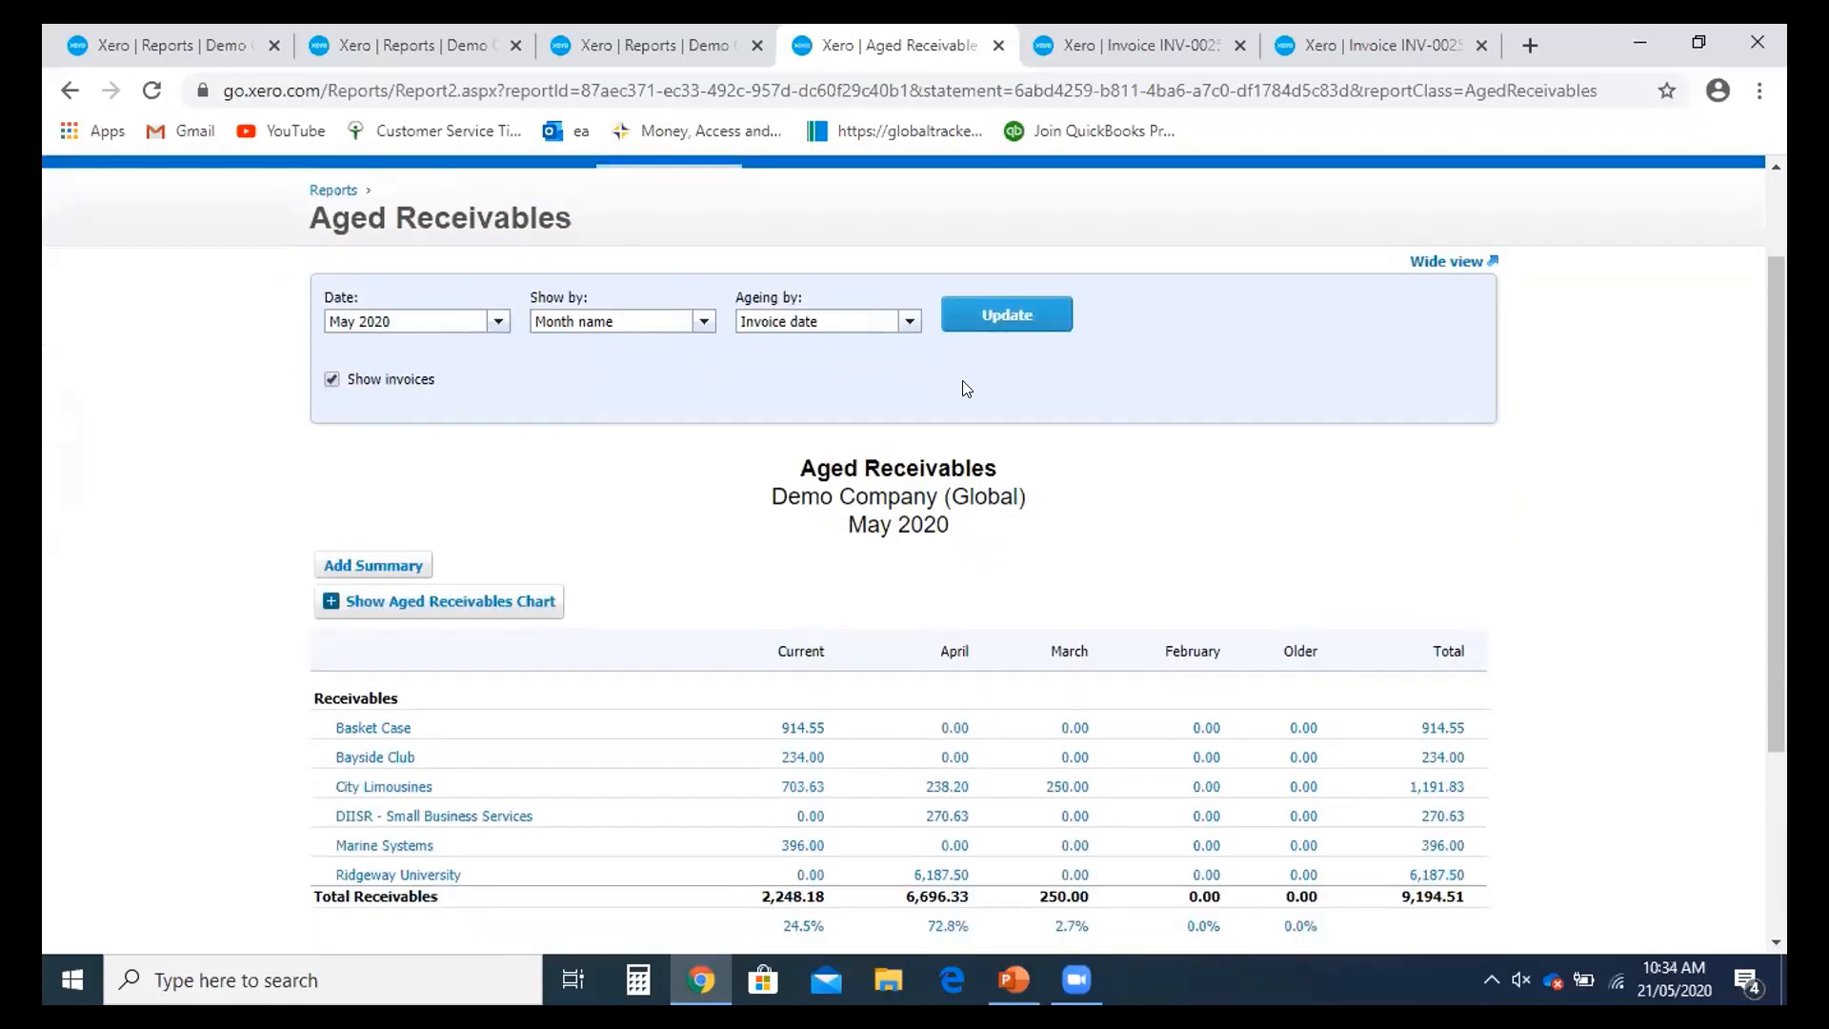
pyautogui.click(991, 324)
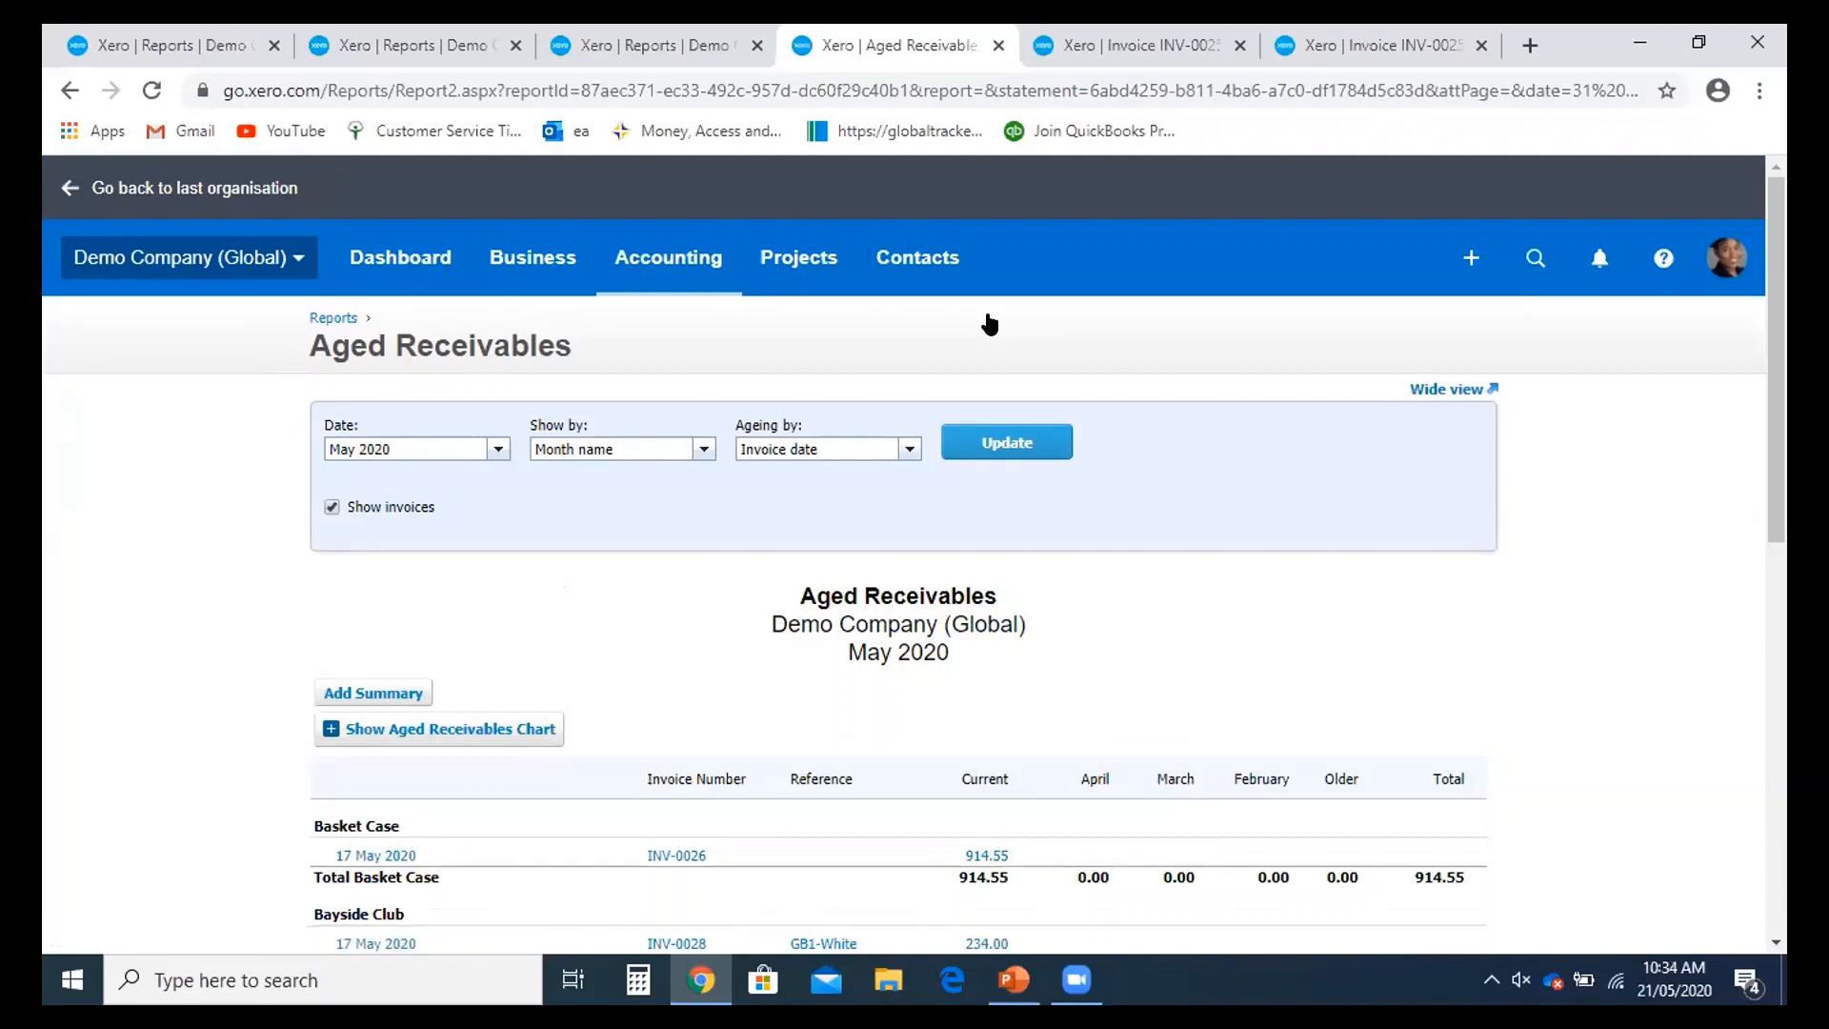
pyautogui.click(329, 320)
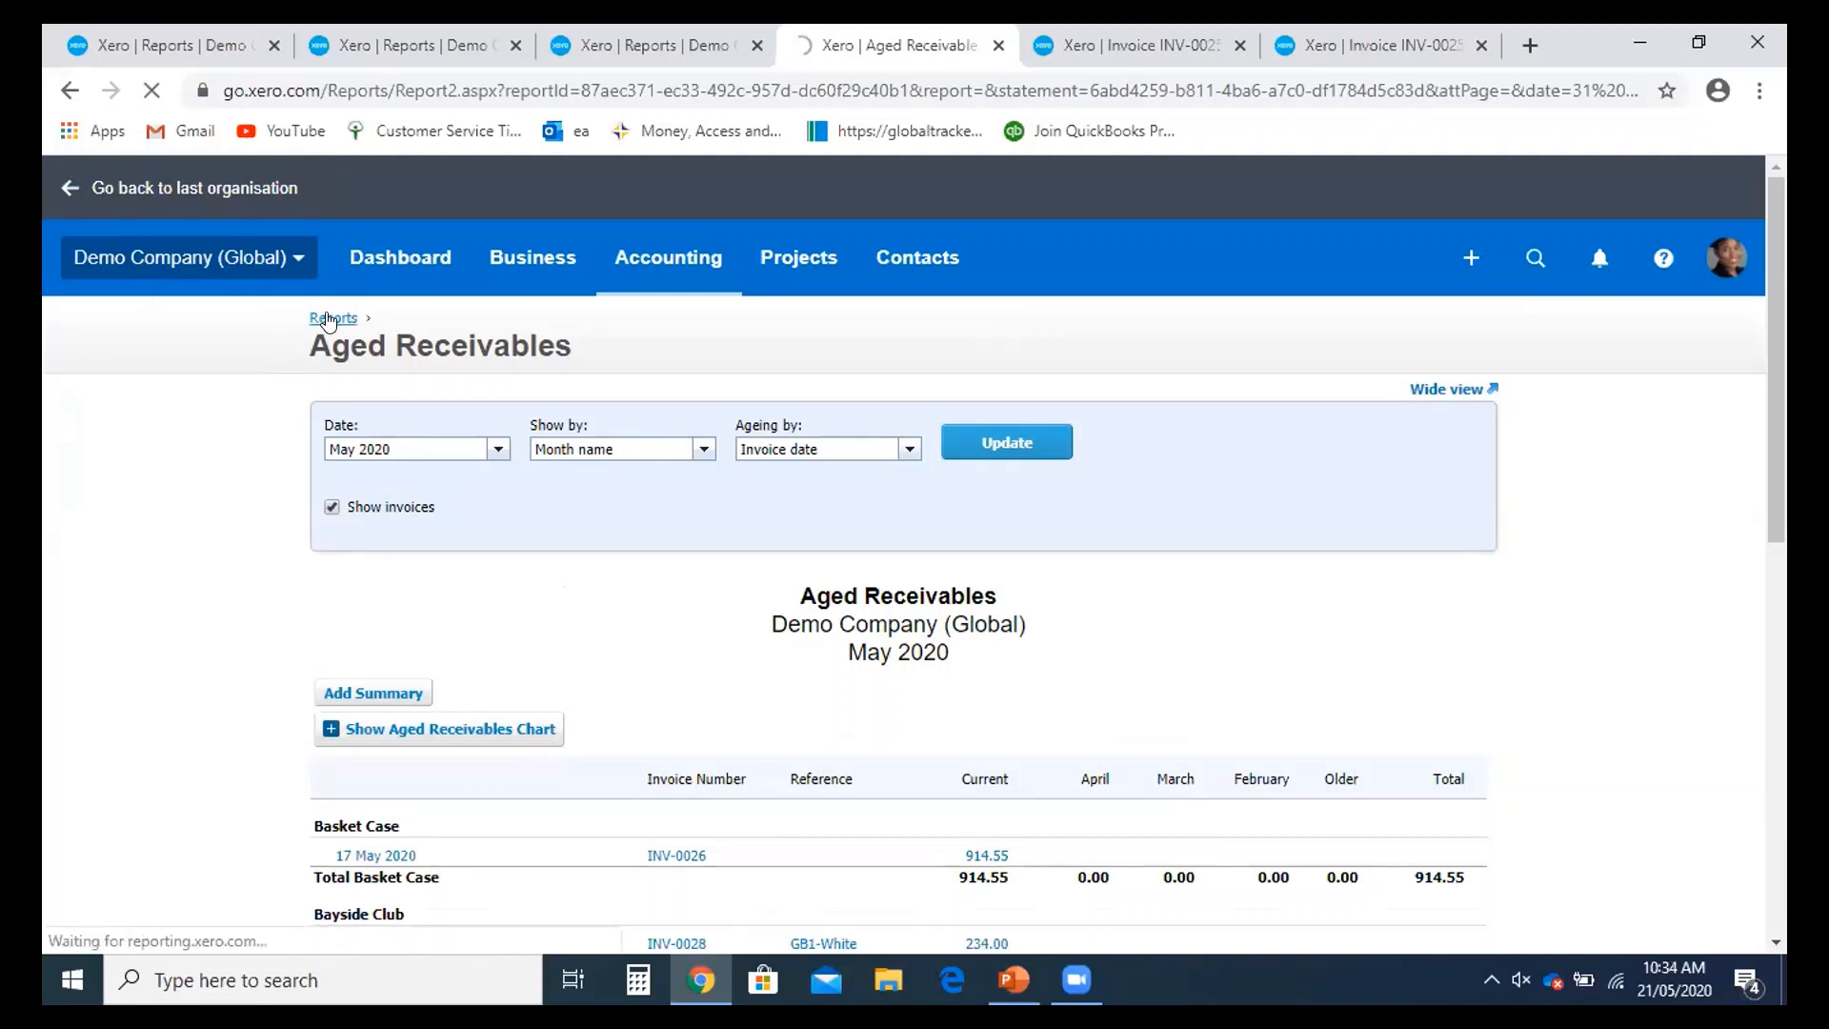
# - Run the Aged Payables Detail report as at End of Last Month, 30 April 2020
pyautogui.scroll(-4, 930, 579)
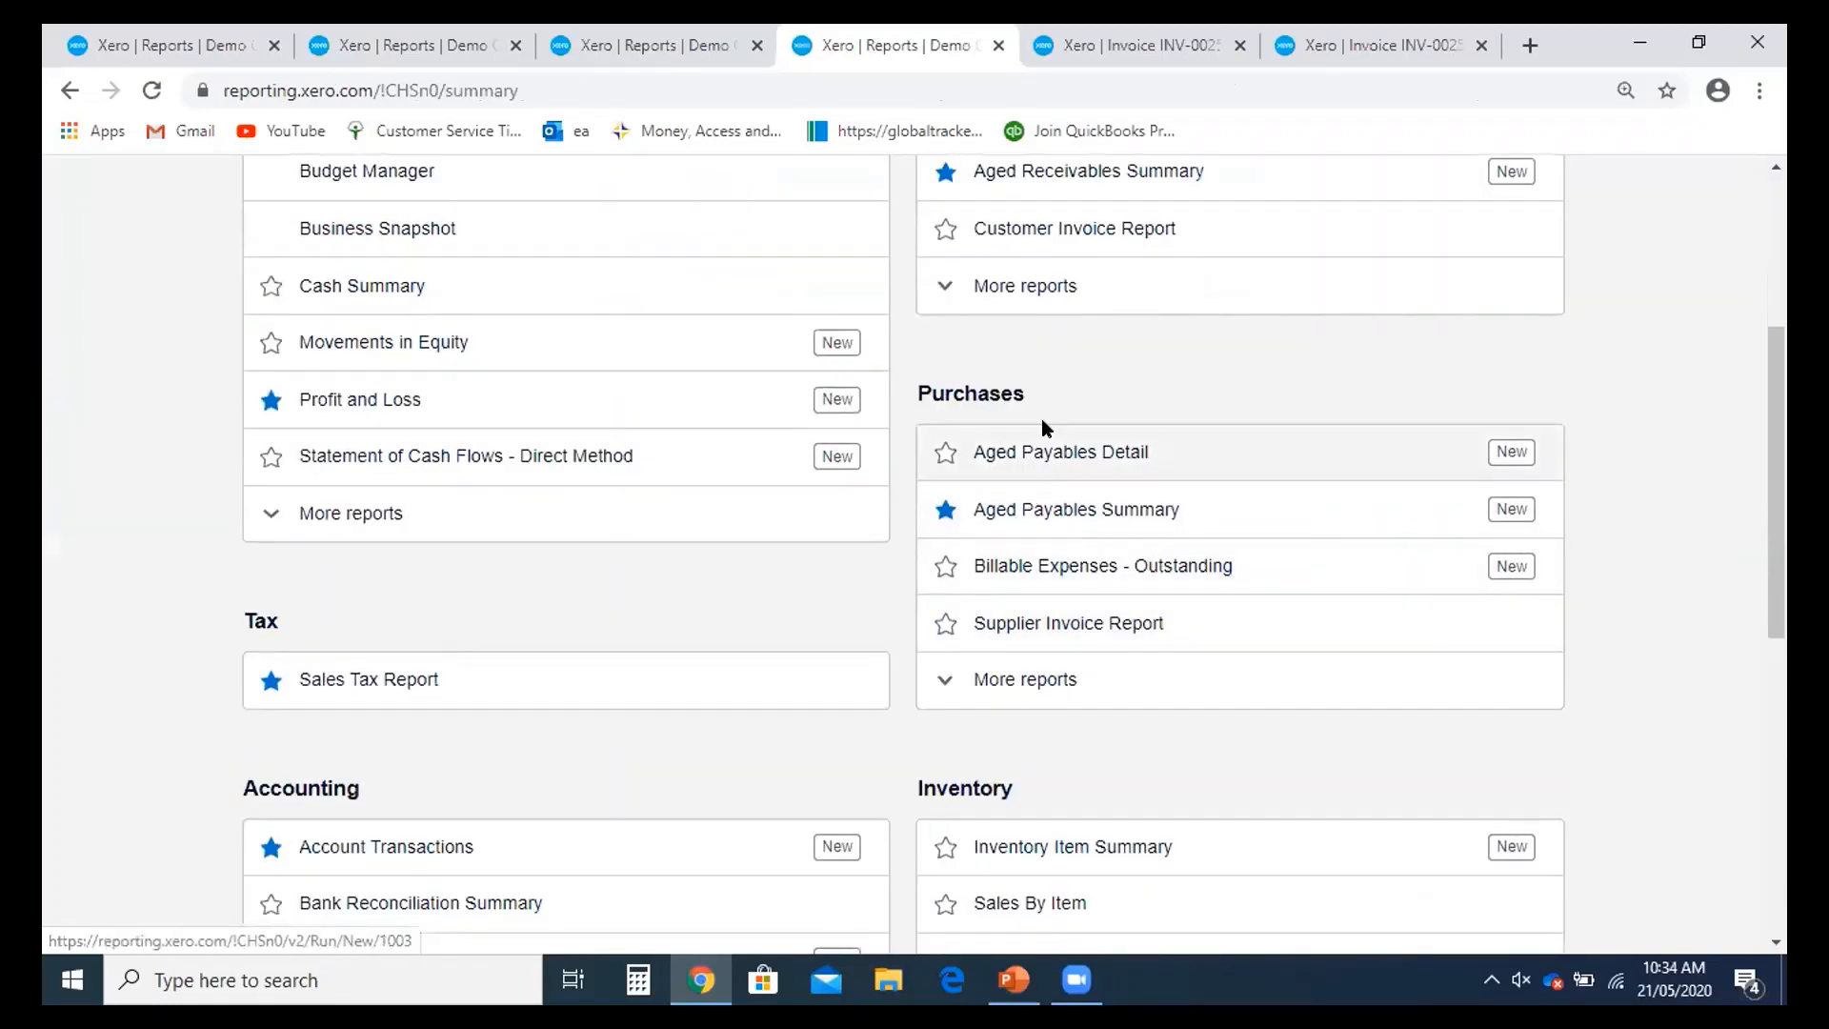
pyautogui.click(1060, 463)
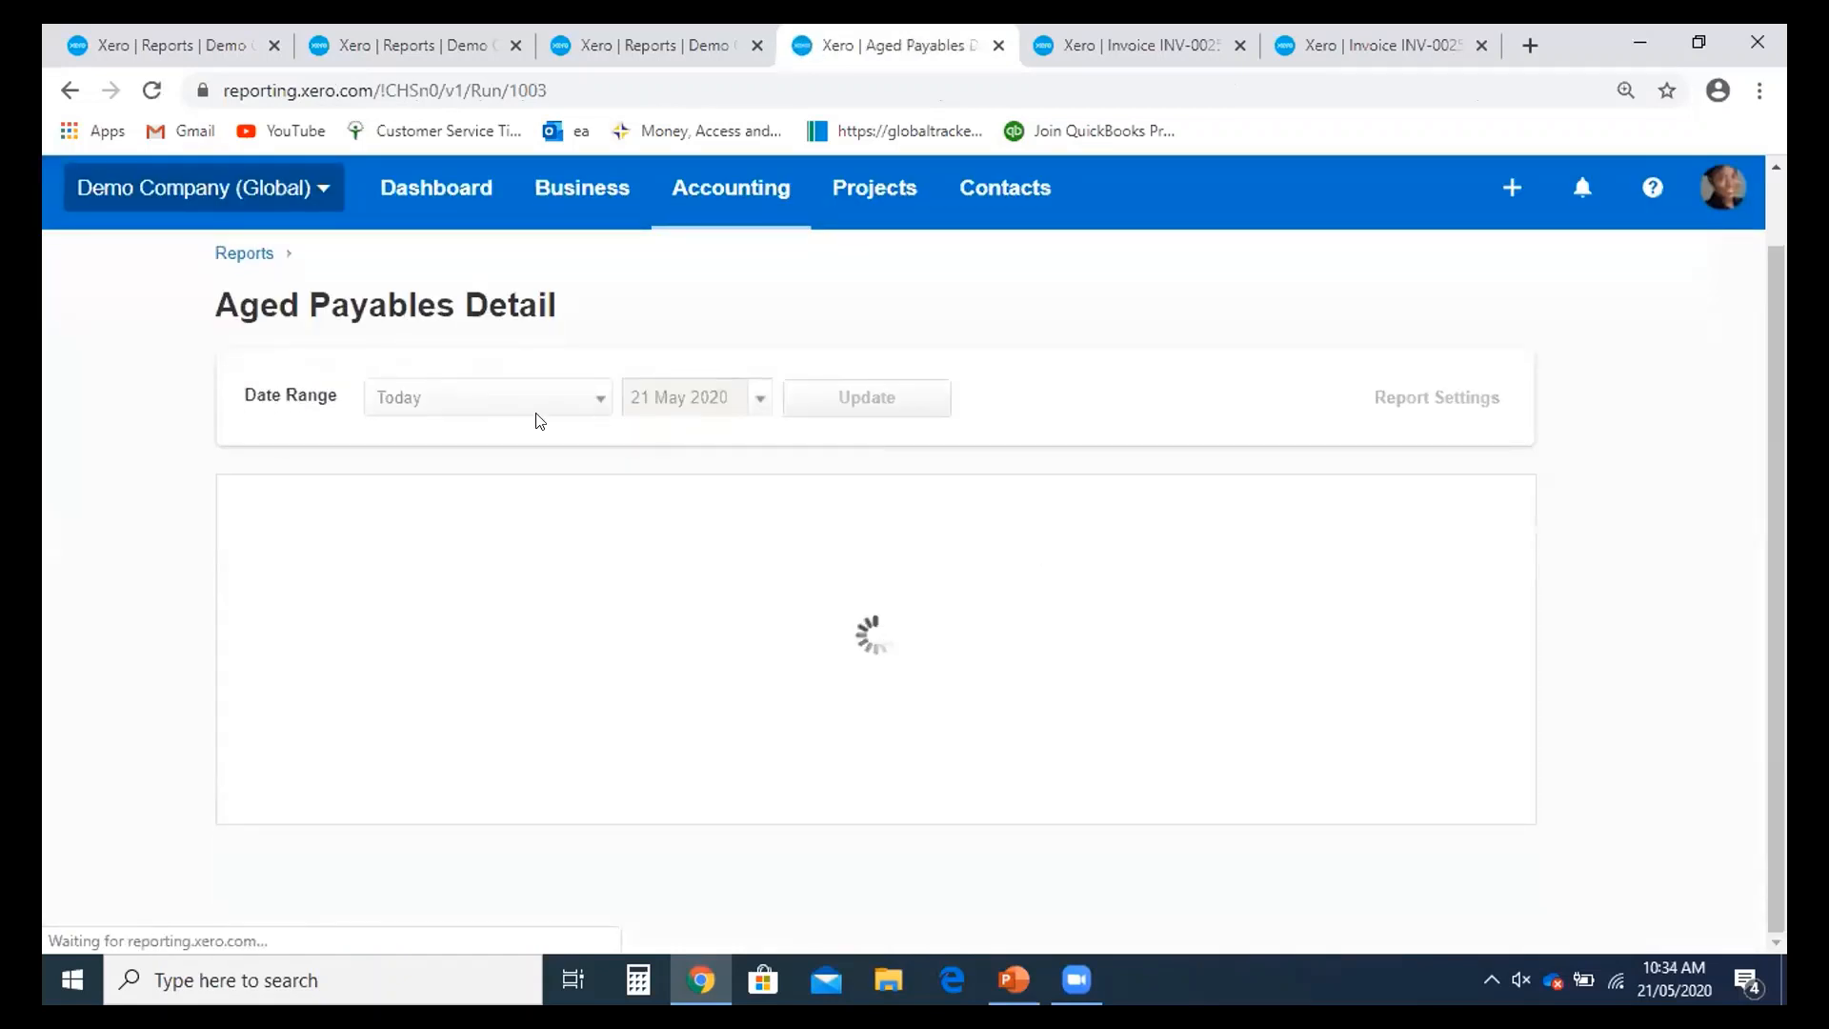
pyautogui.click(549, 410)
pyautogui.click(523, 514)
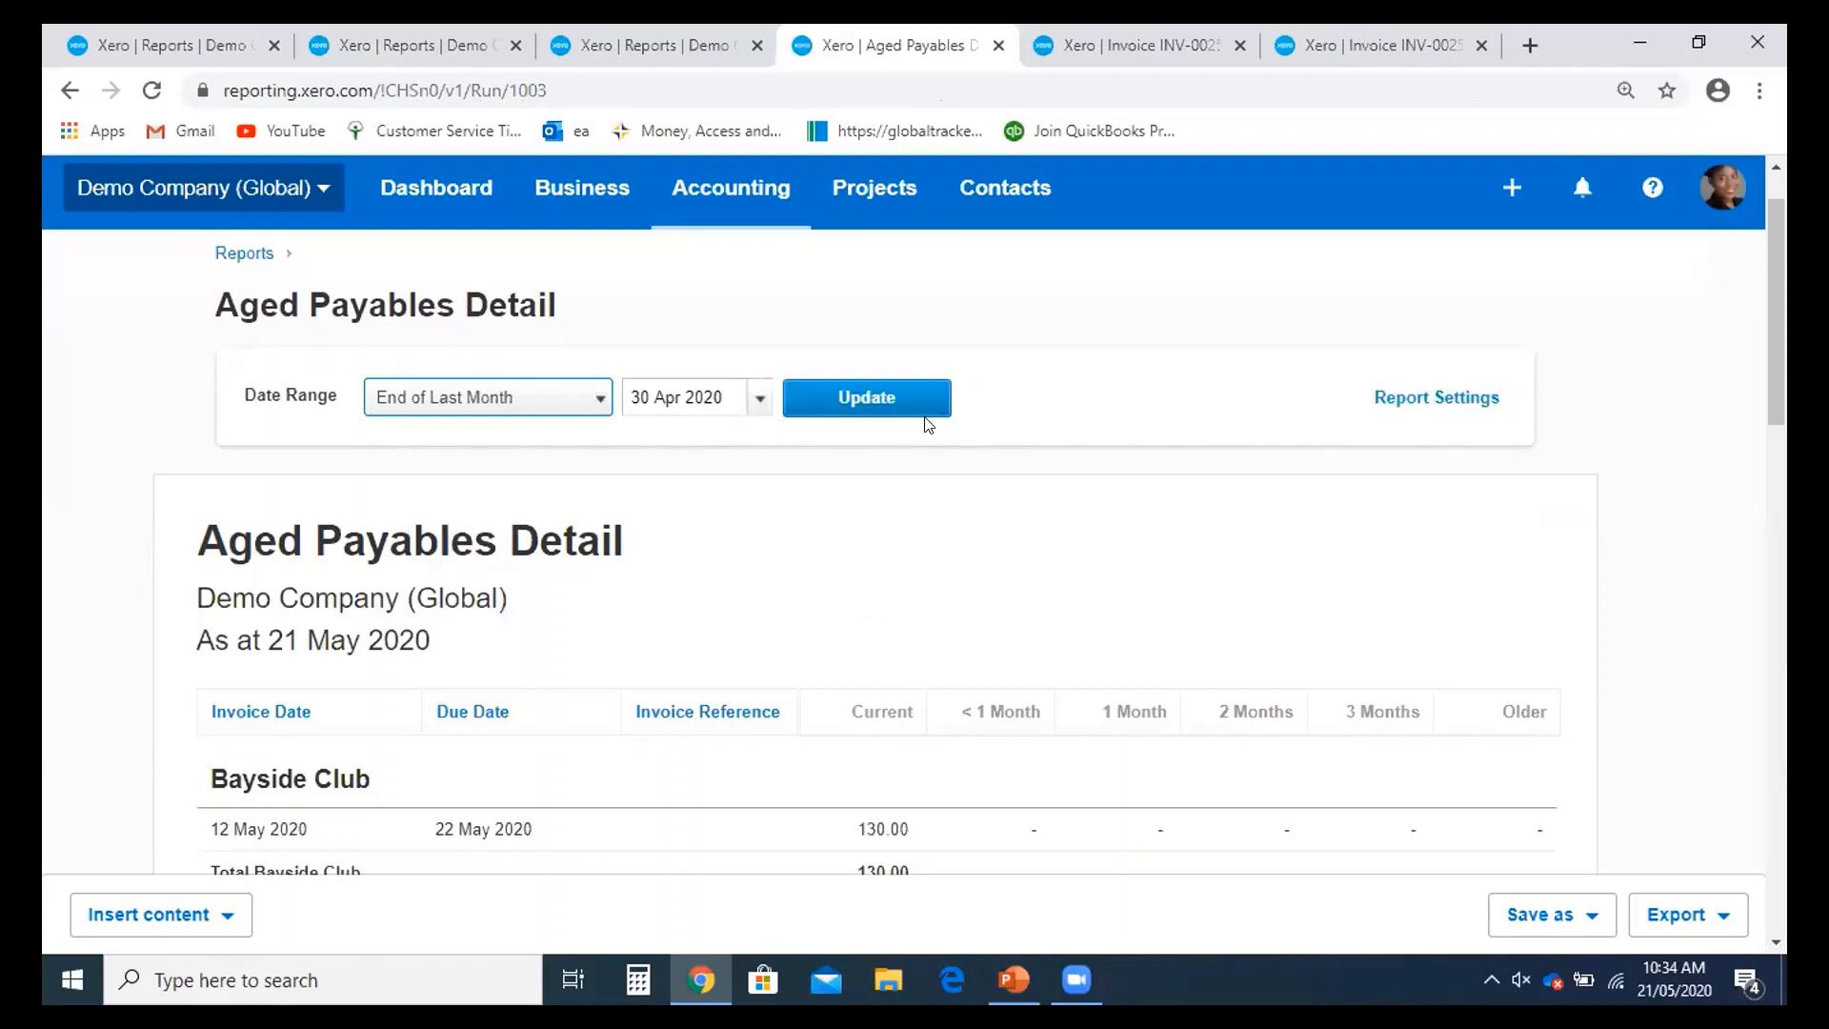
pyautogui.click(898, 407)
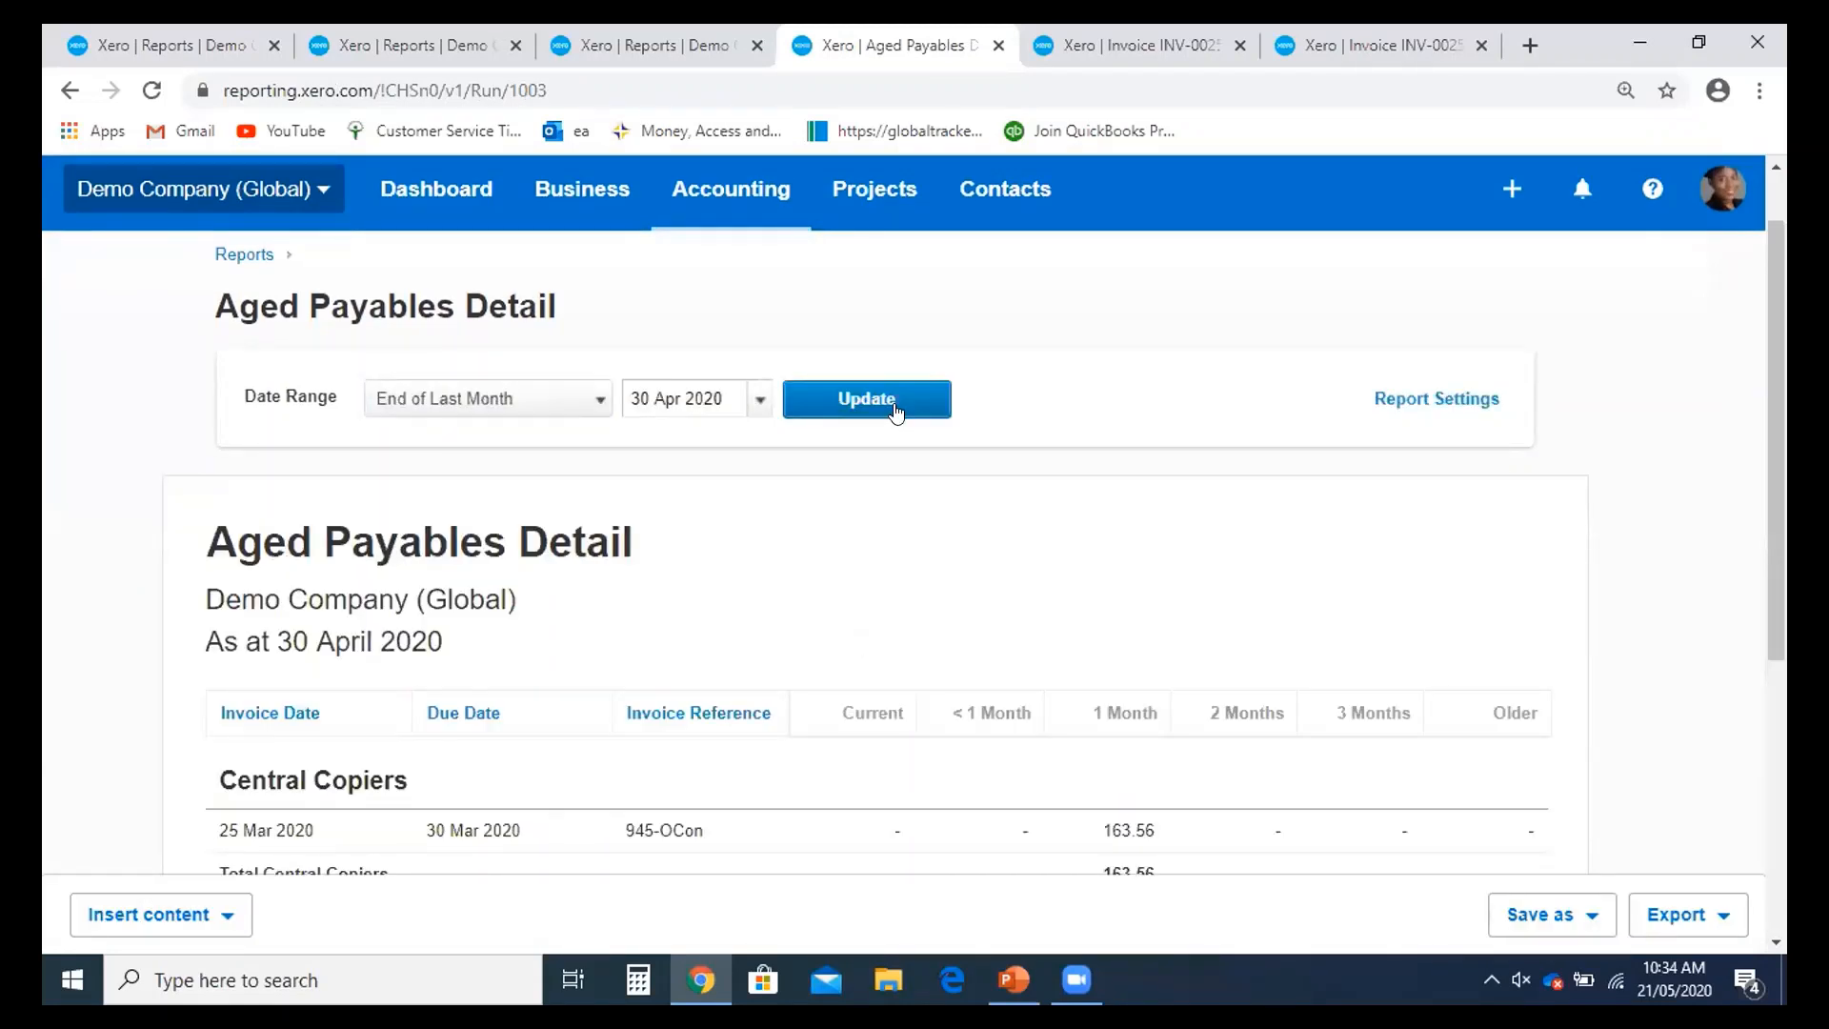
# - Review the Aged Payables Detail figures, then go back to the Reports summary
pyautogui.scroll(-1, 923, 498)
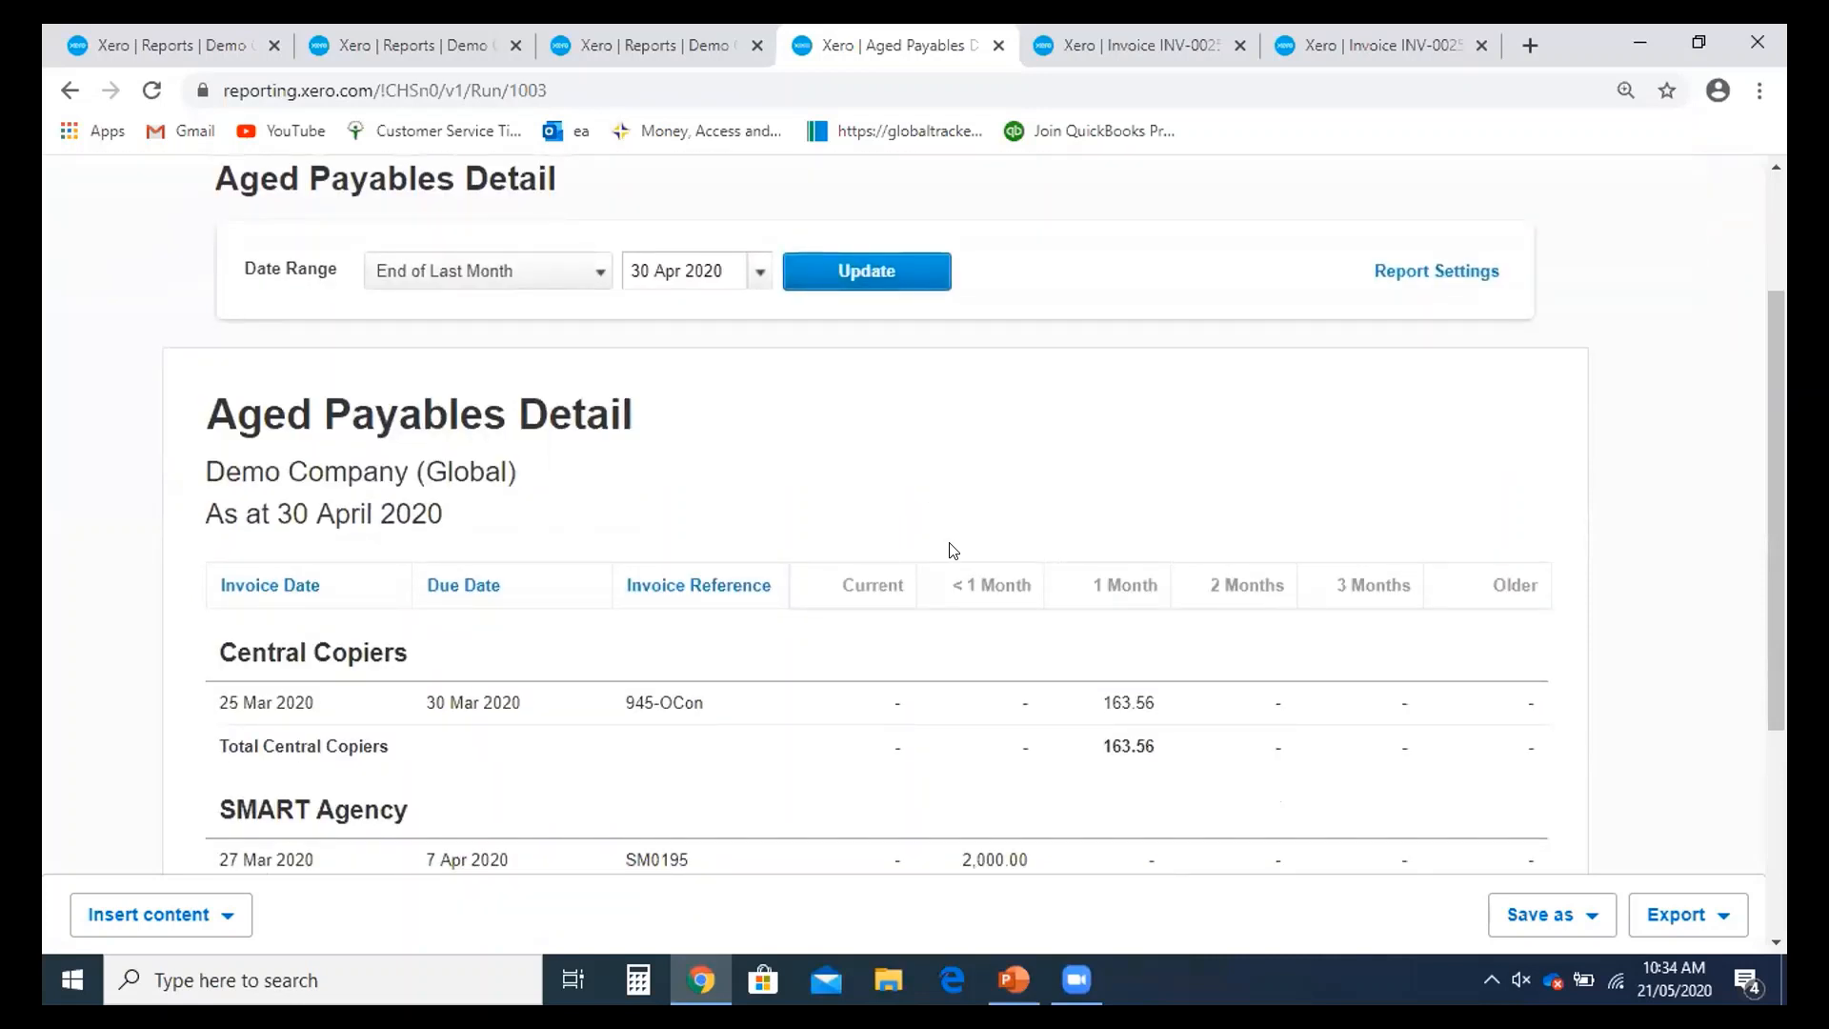
pyautogui.scroll(-1, 952, 550)
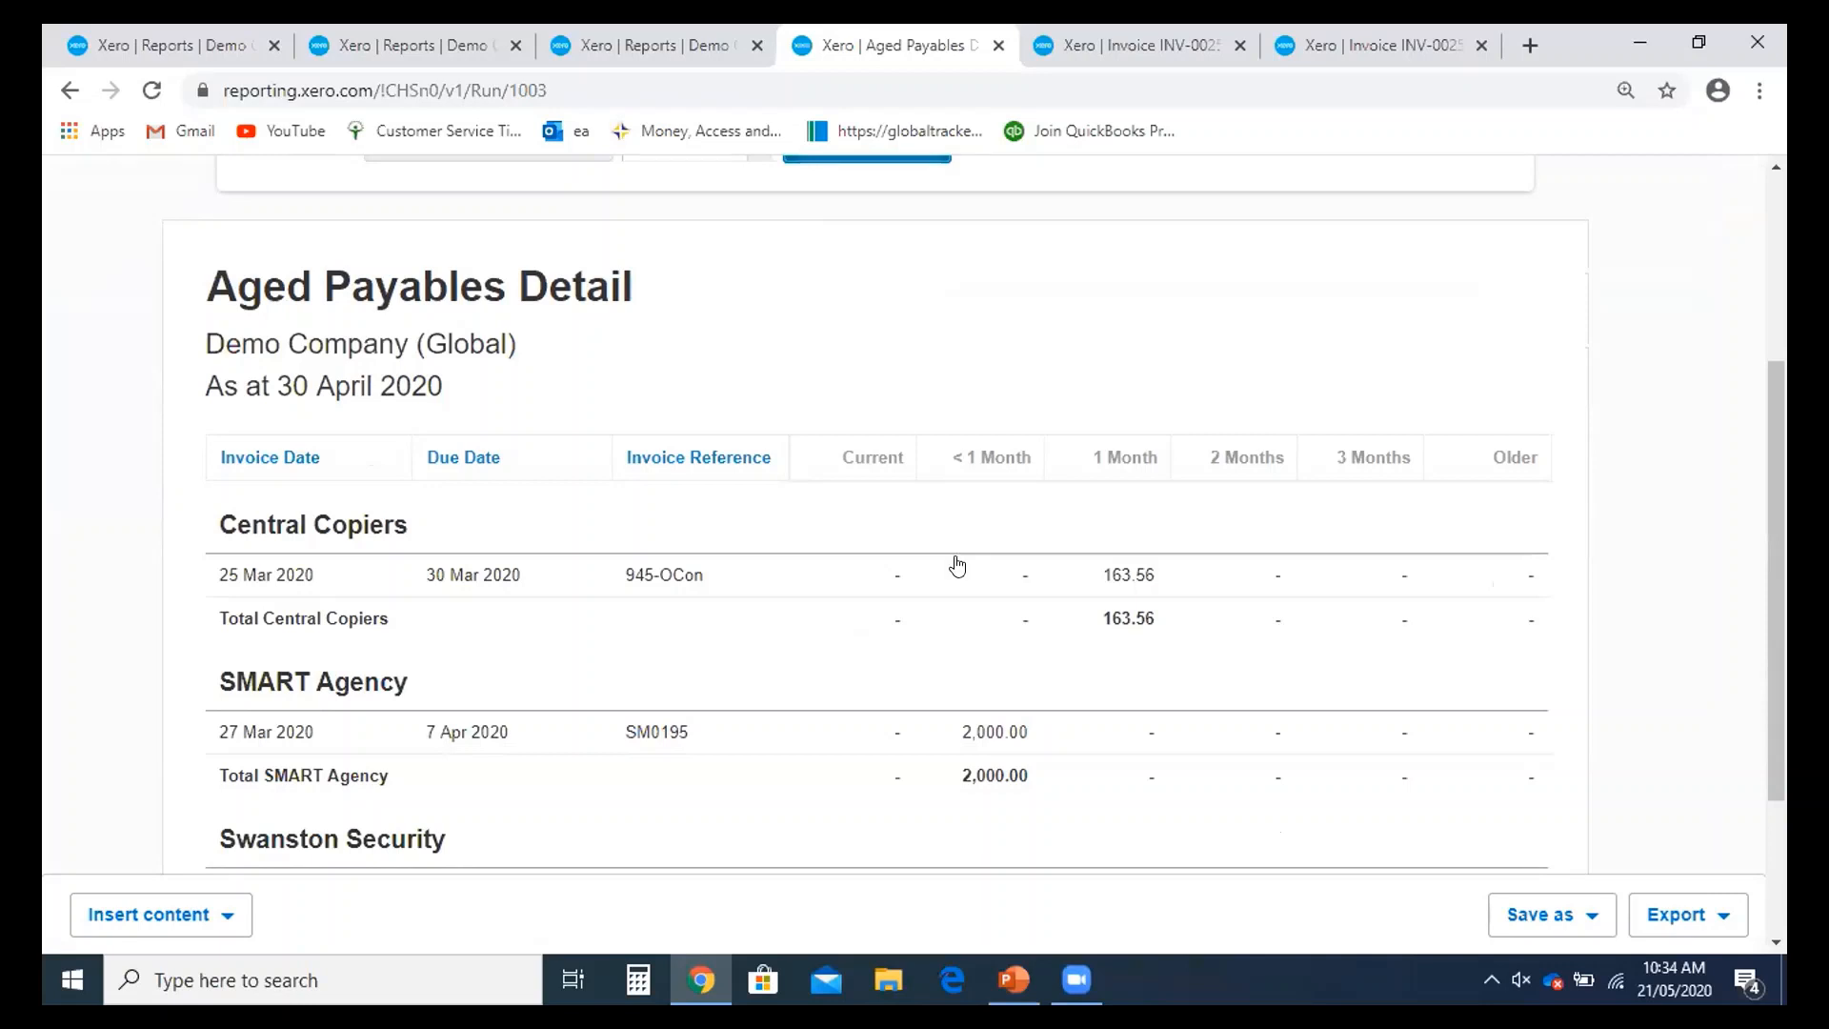
pyautogui.scroll(-2, 976, 600)
pyautogui.scroll(4, 974, 604)
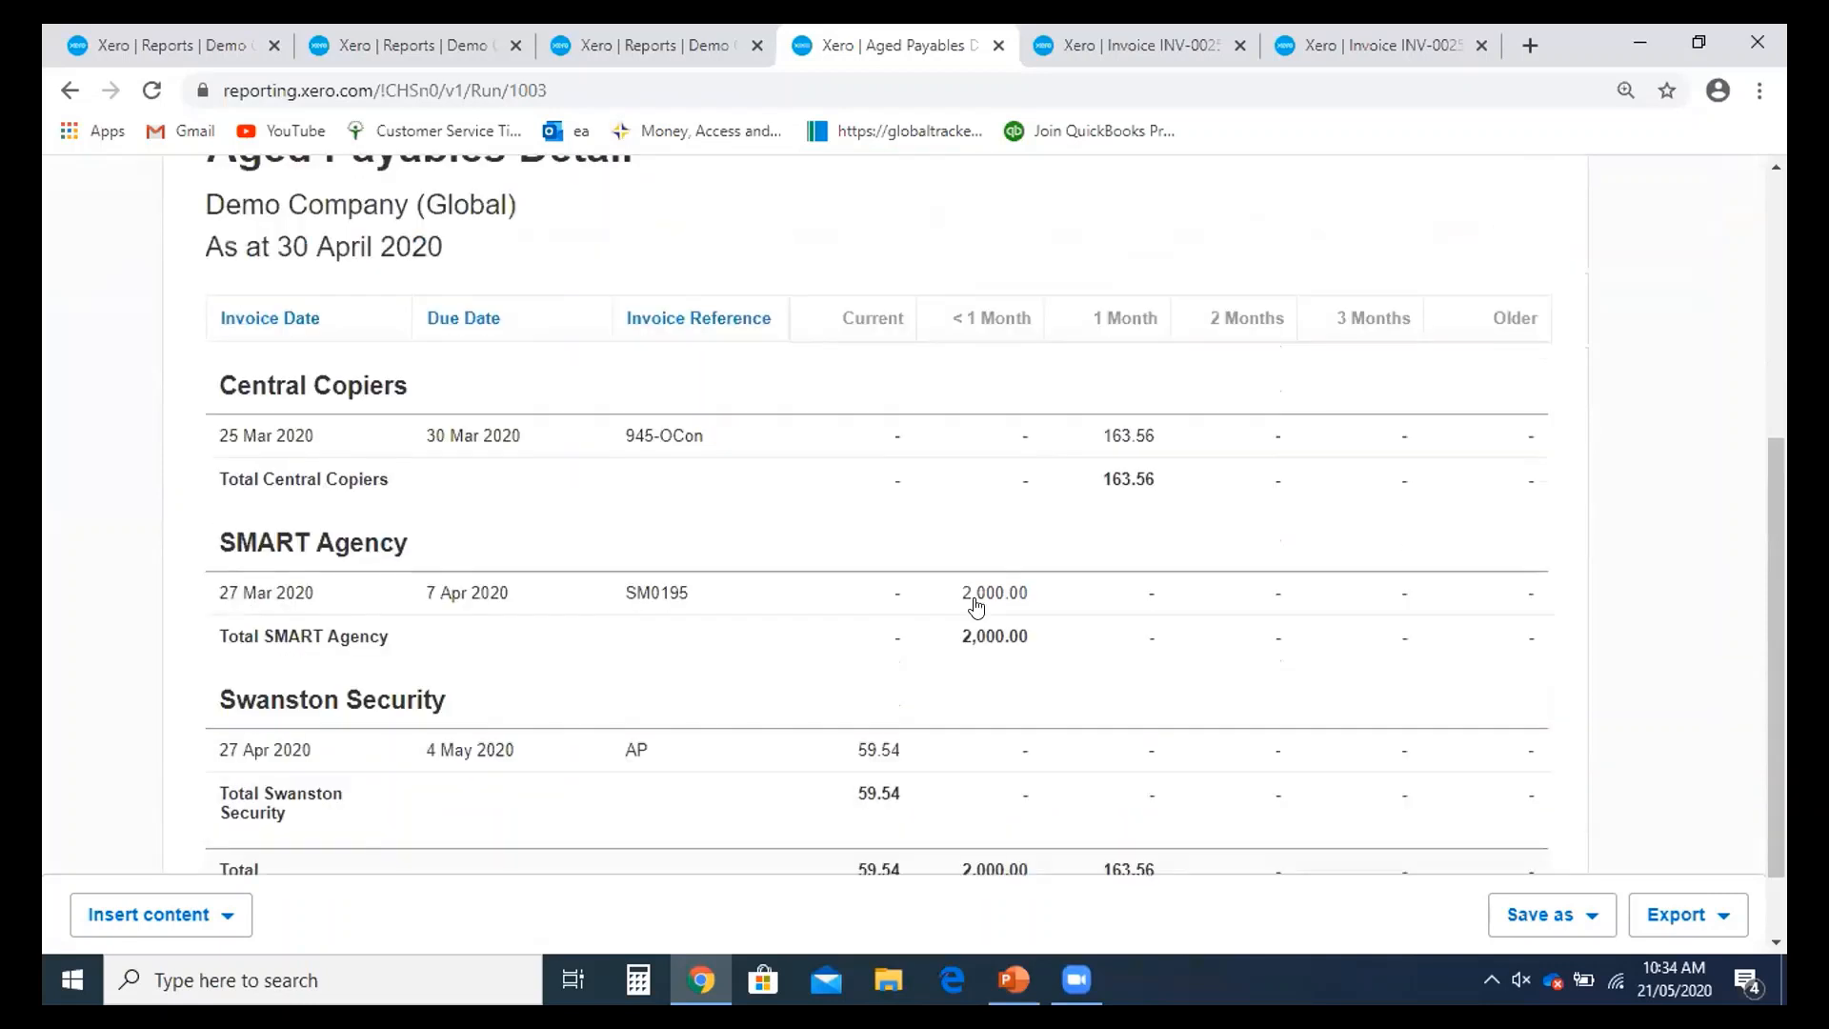
pyautogui.scroll(-2, 982, 604)
pyautogui.scroll(-2, 985, 606)
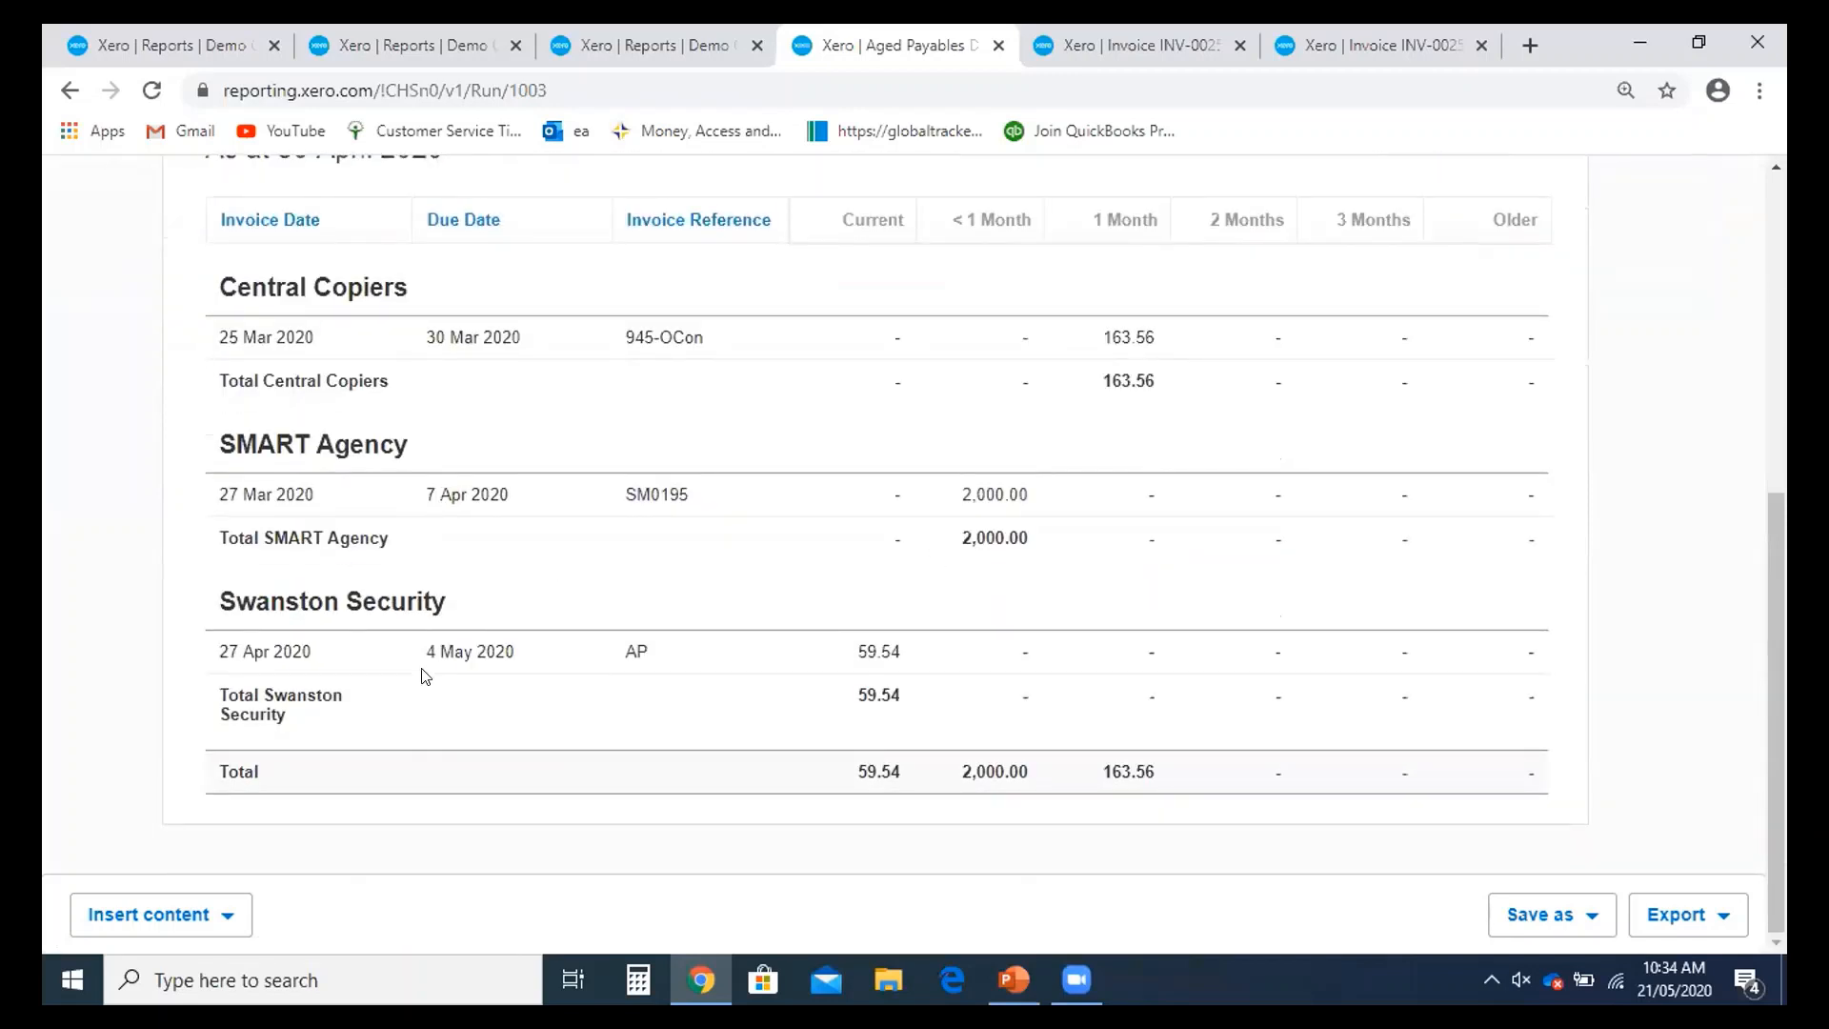
pyautogui.scroll(1, 453, 676)
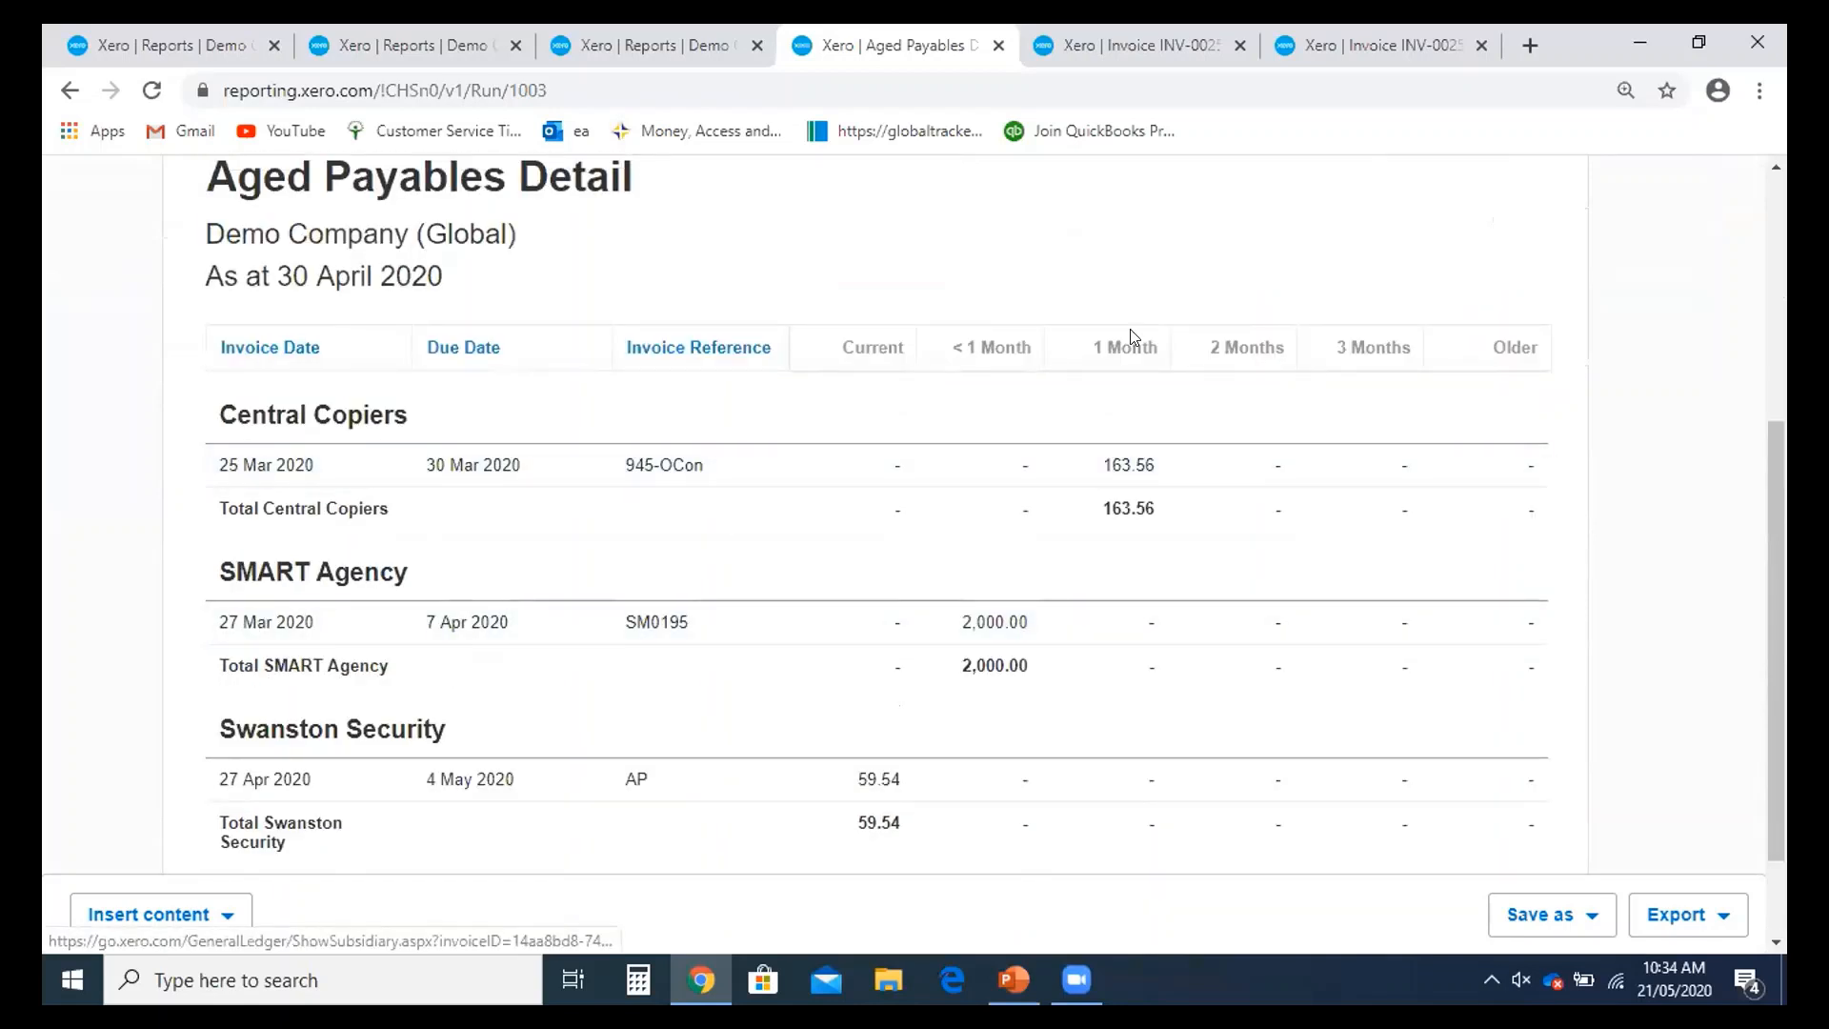
pyautogui.scroll(1, 1122, 391)
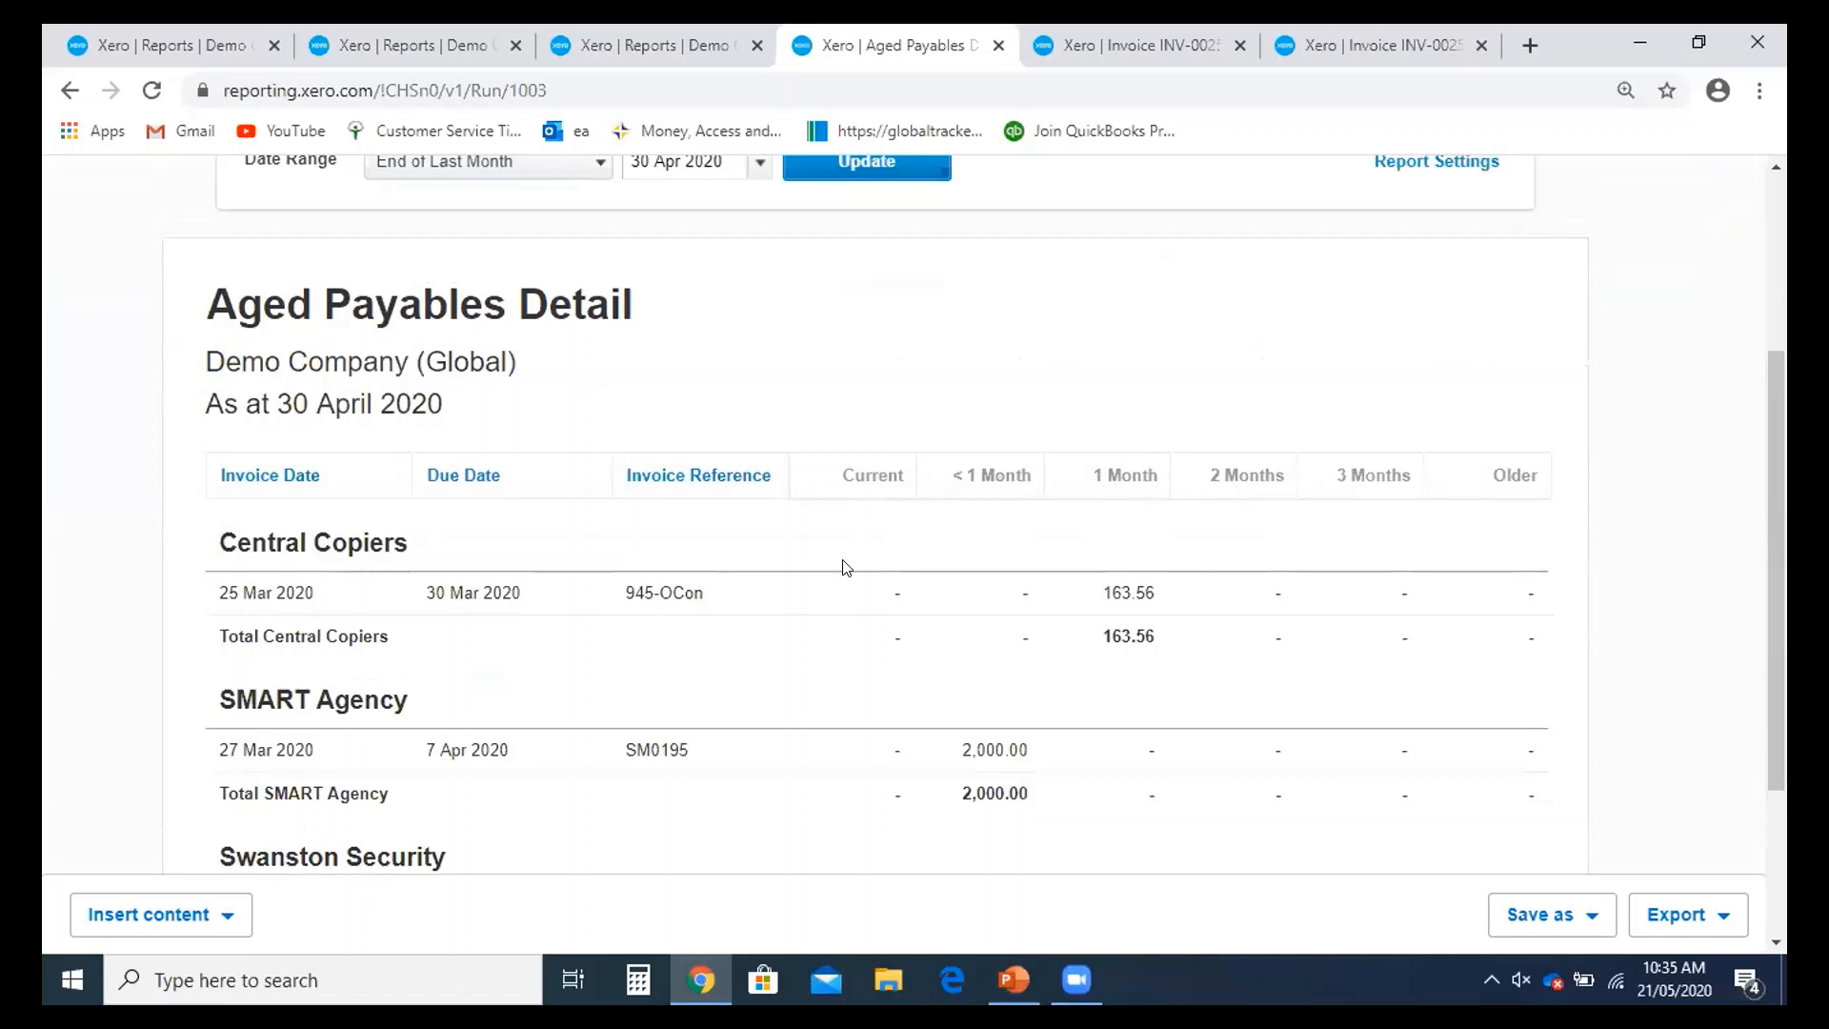
pyautogui.scroll(3, 842, 568)
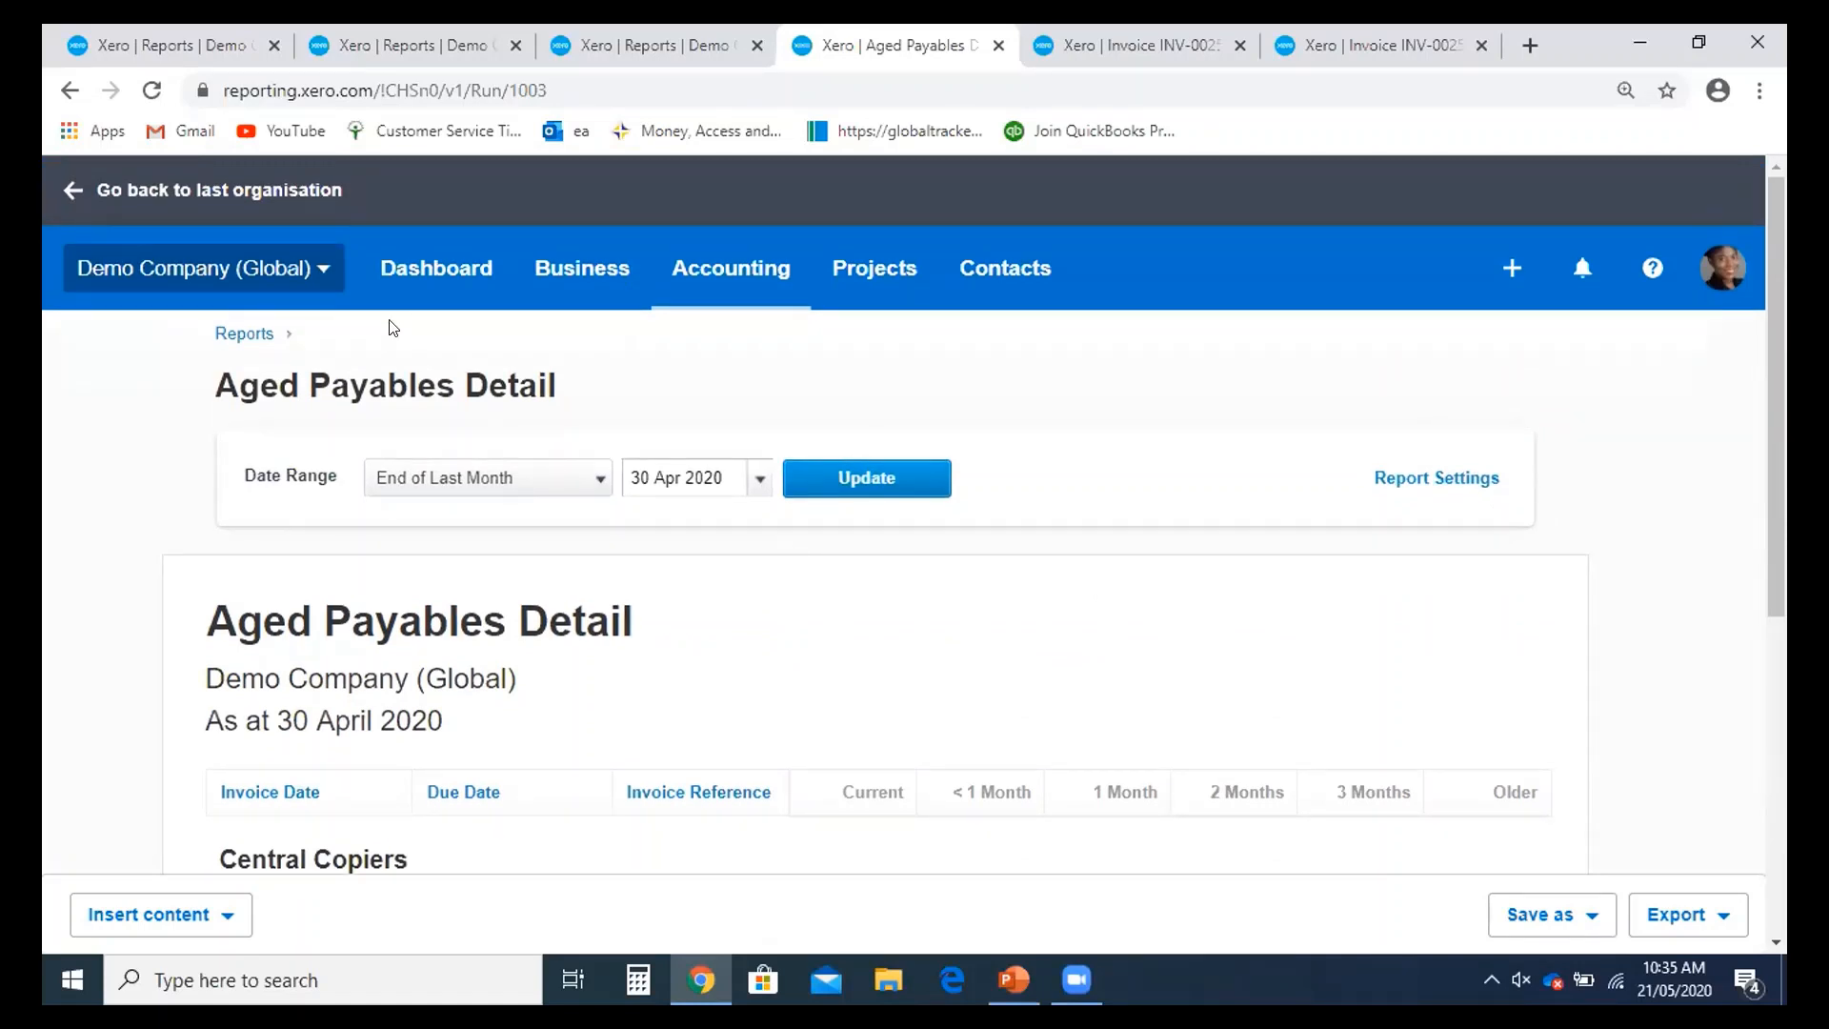
pyautogui.click(217, 331)
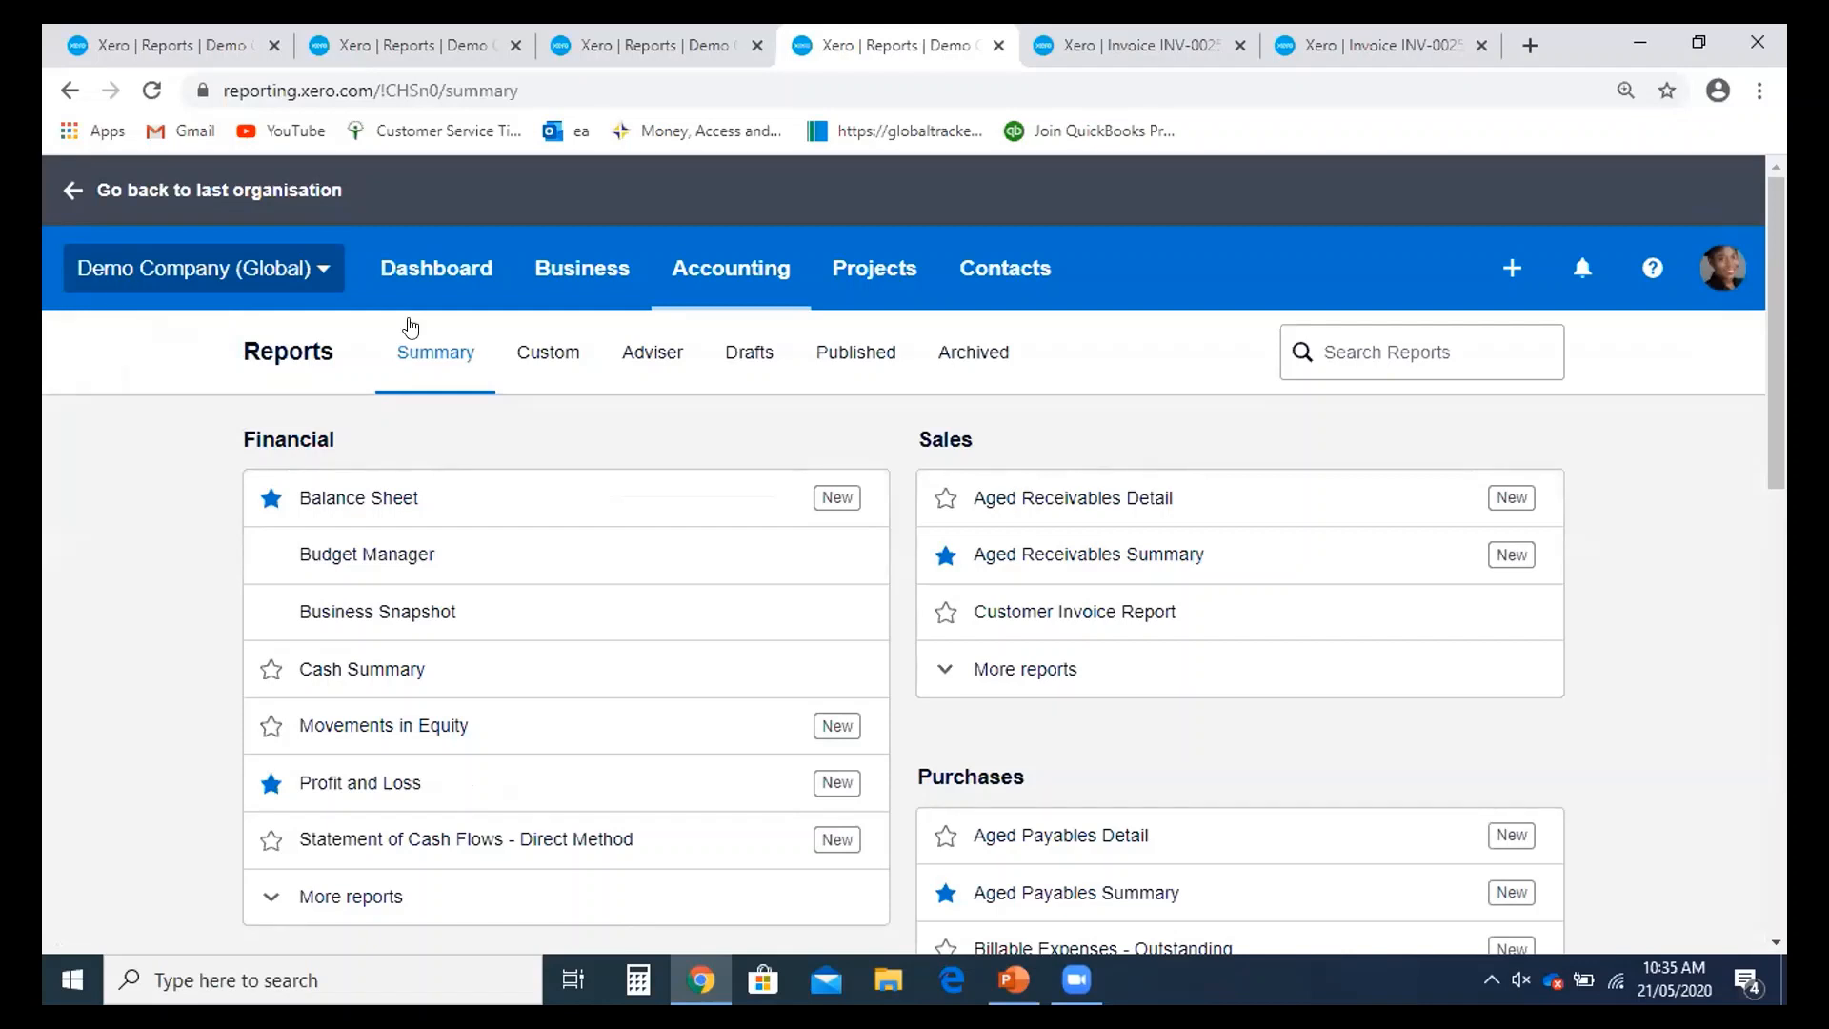
# - Open the Balance Sheet under Financial and close the third Xero Reports tab
pyautogui.click(382, 521)
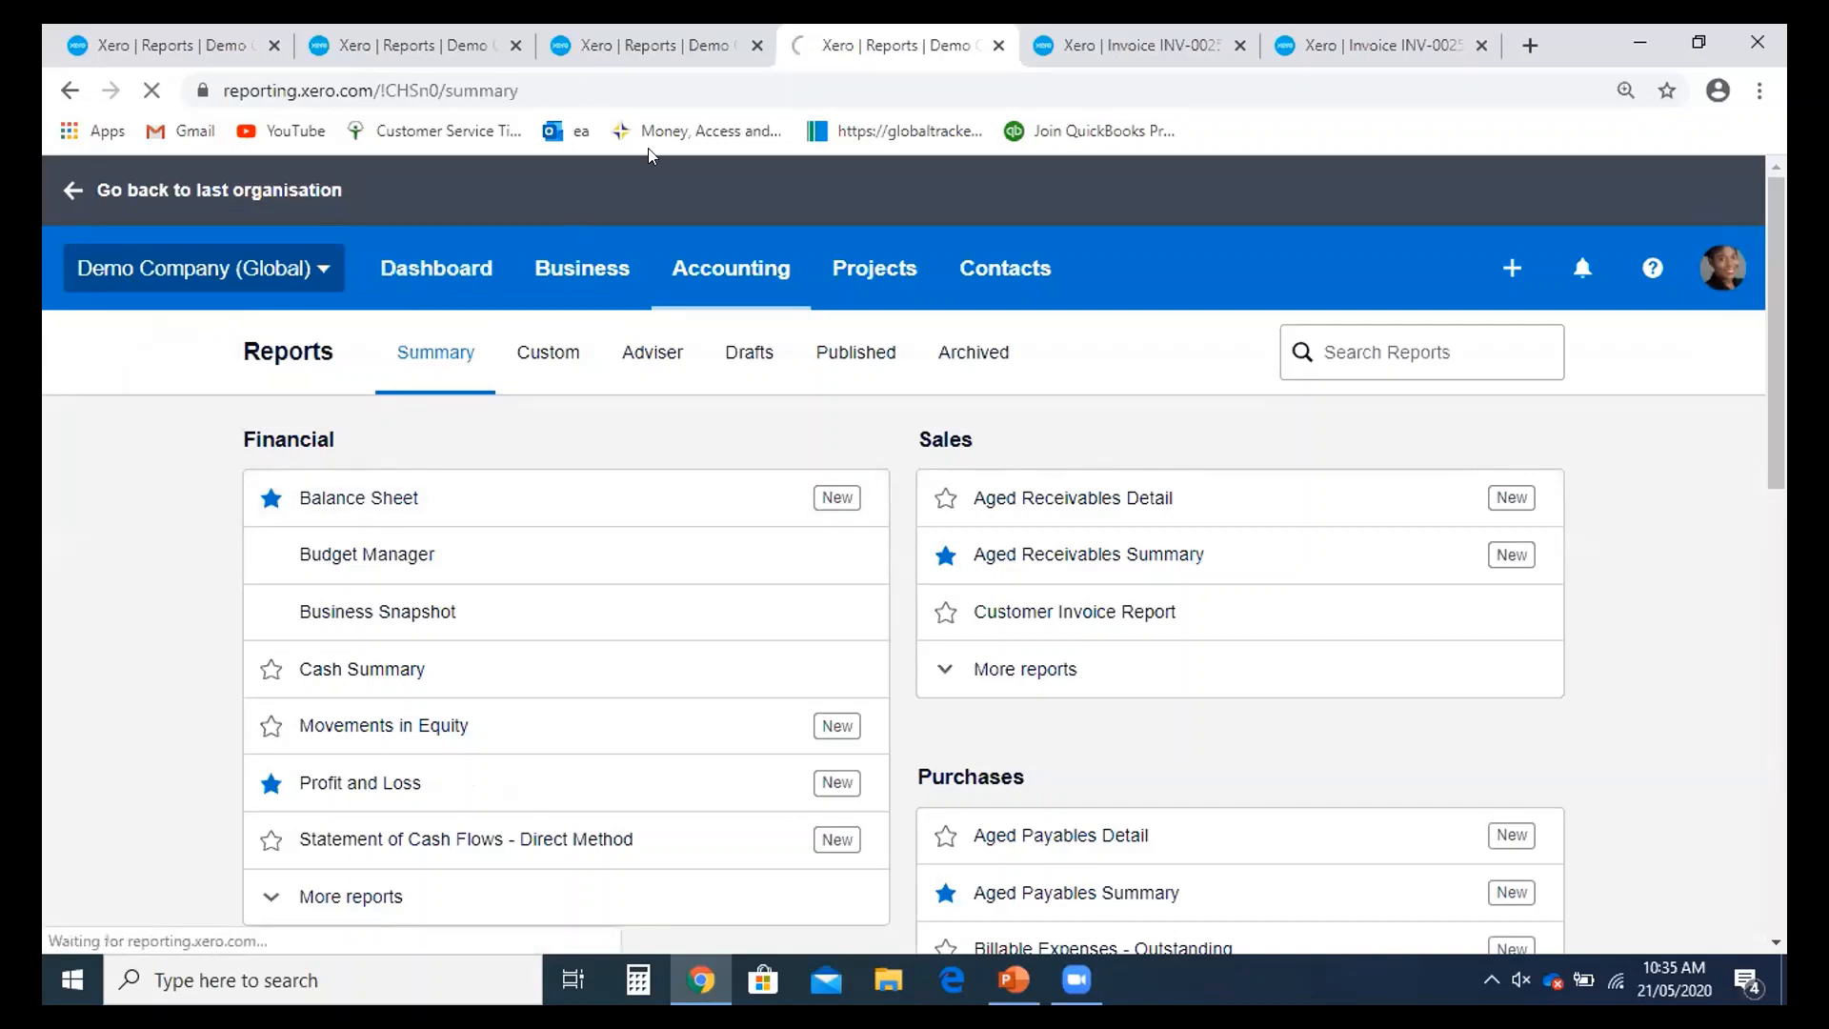
pyautogui.click(656, 45)
pyautogui.click(758, 46)
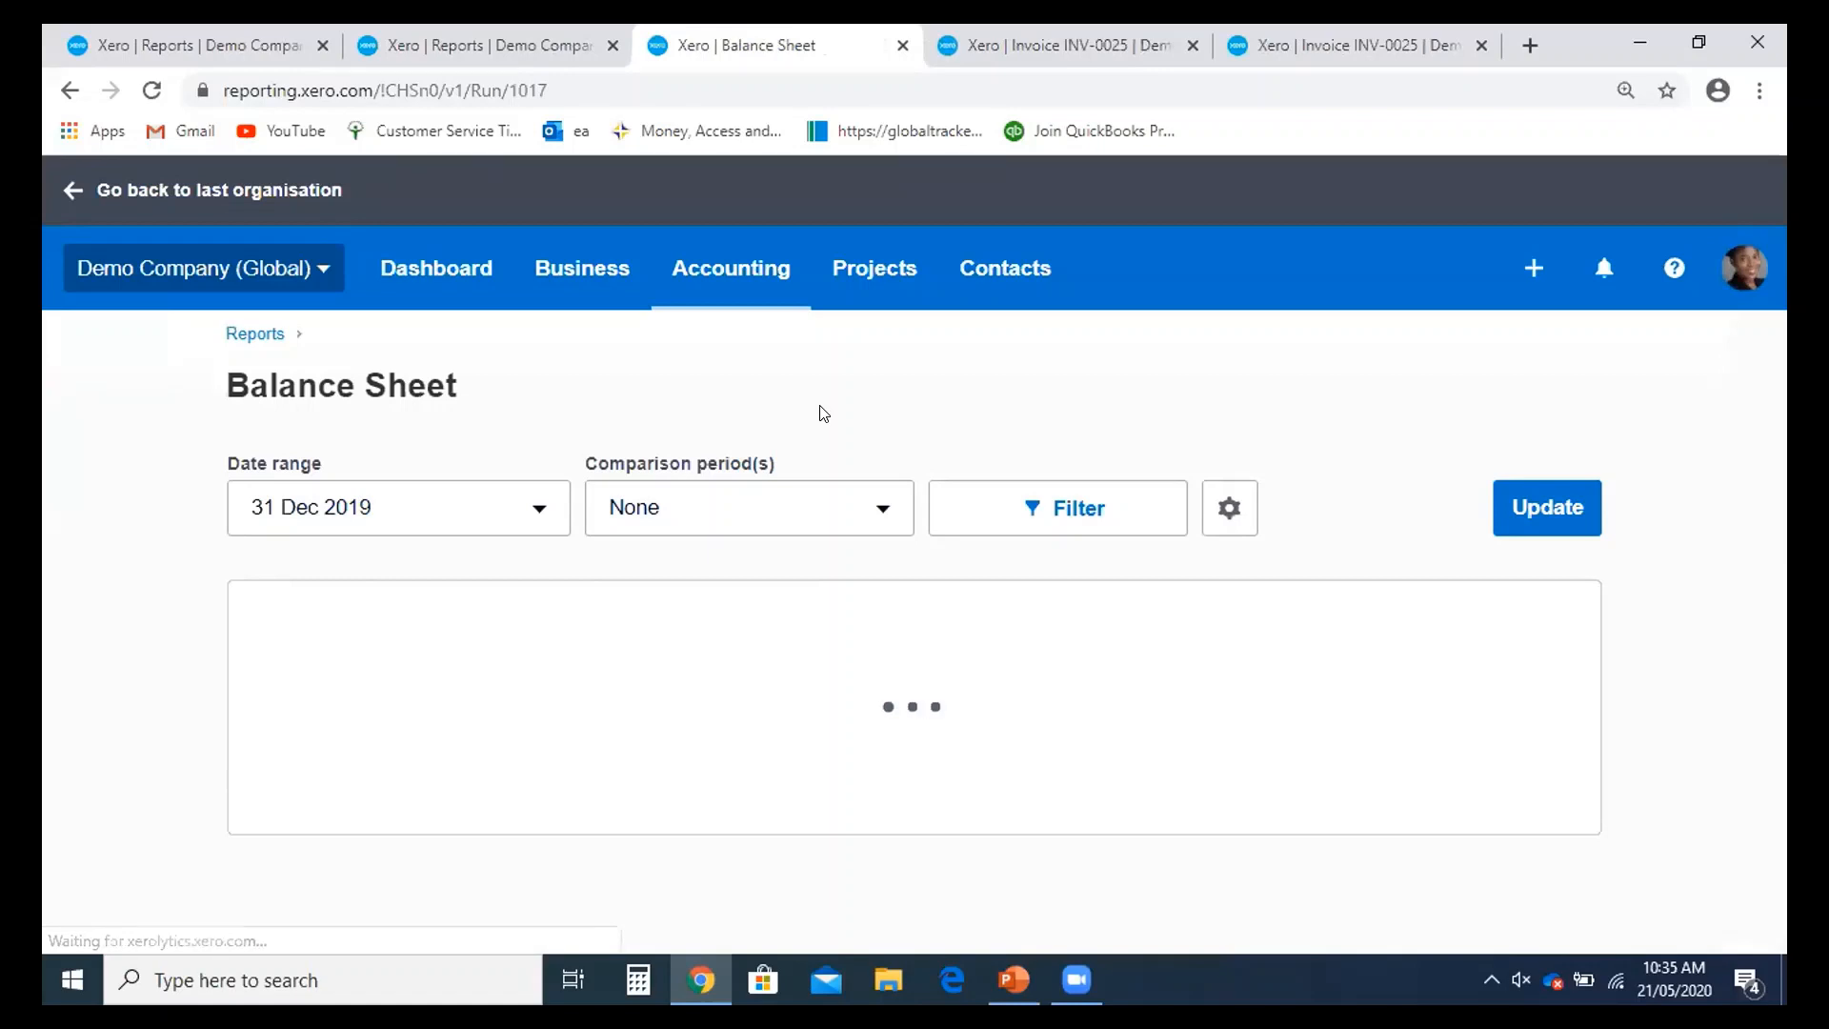
# - Update the Balance Sheet to End of Last Month (30 April 2020) and open Edit layout
pyautogui.scroll(-1, 848, 652)
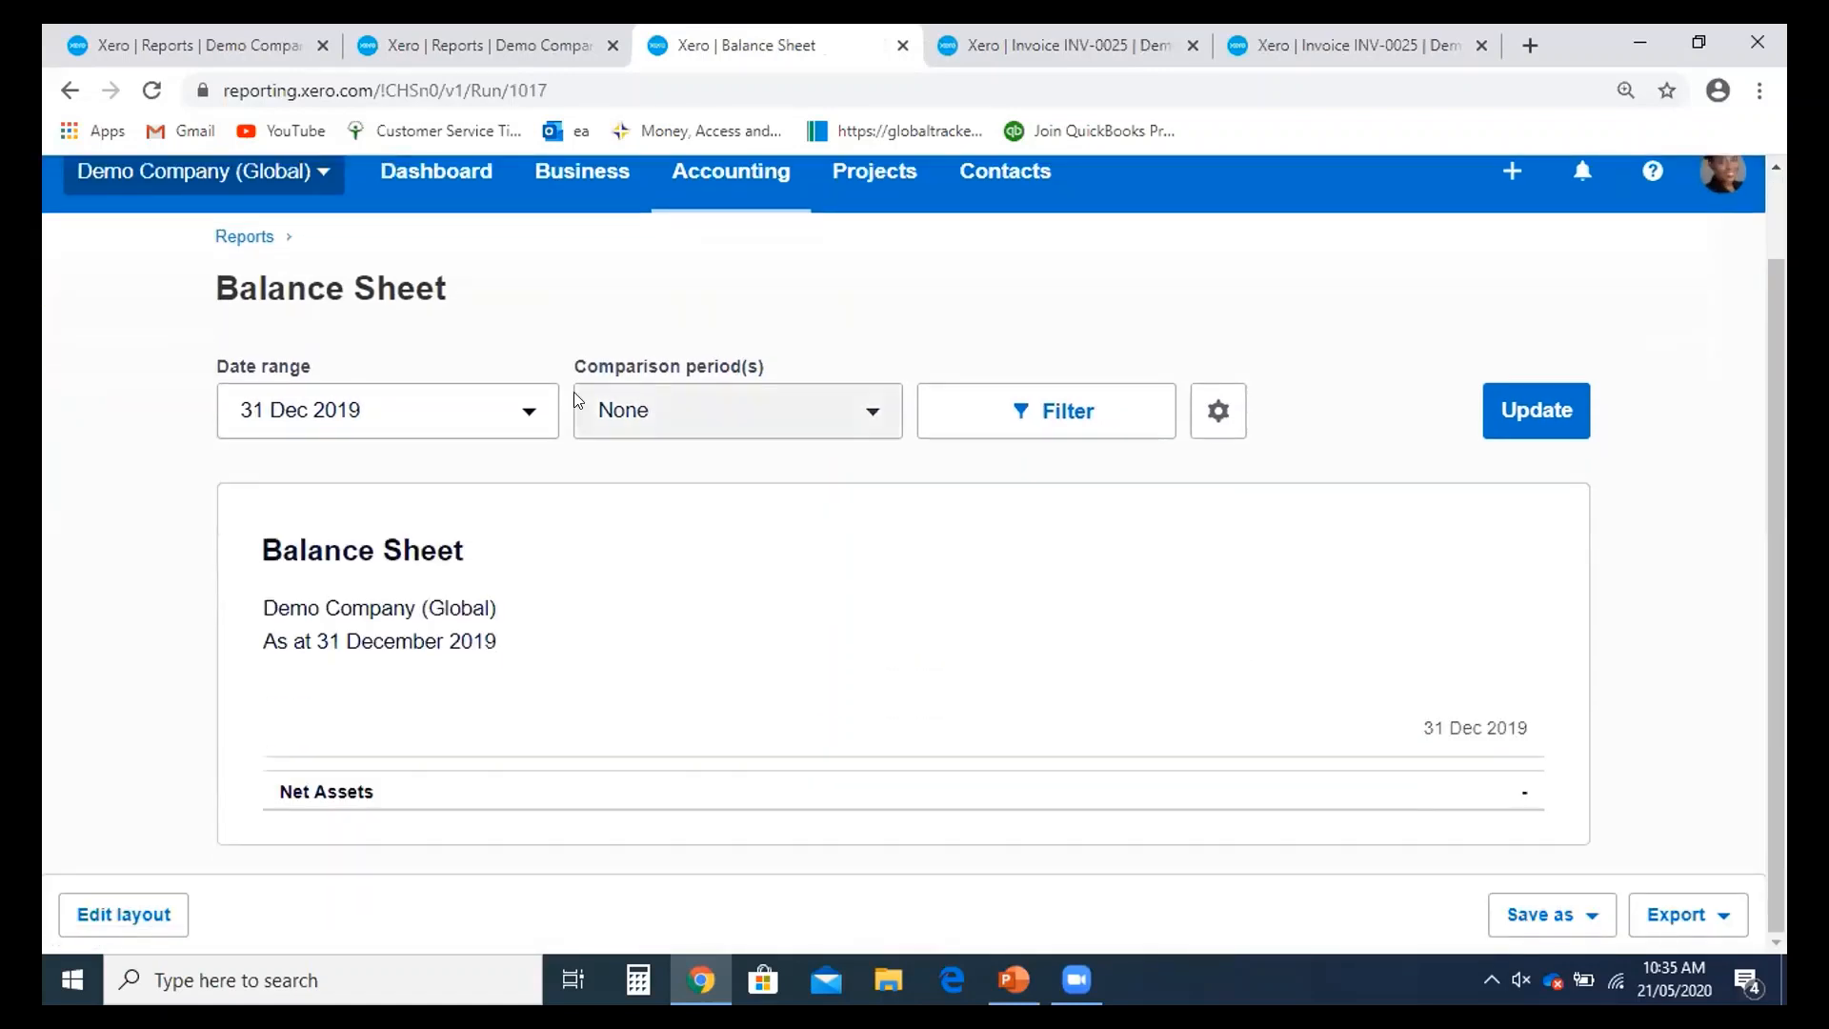
pyautogui.click(494, 410)
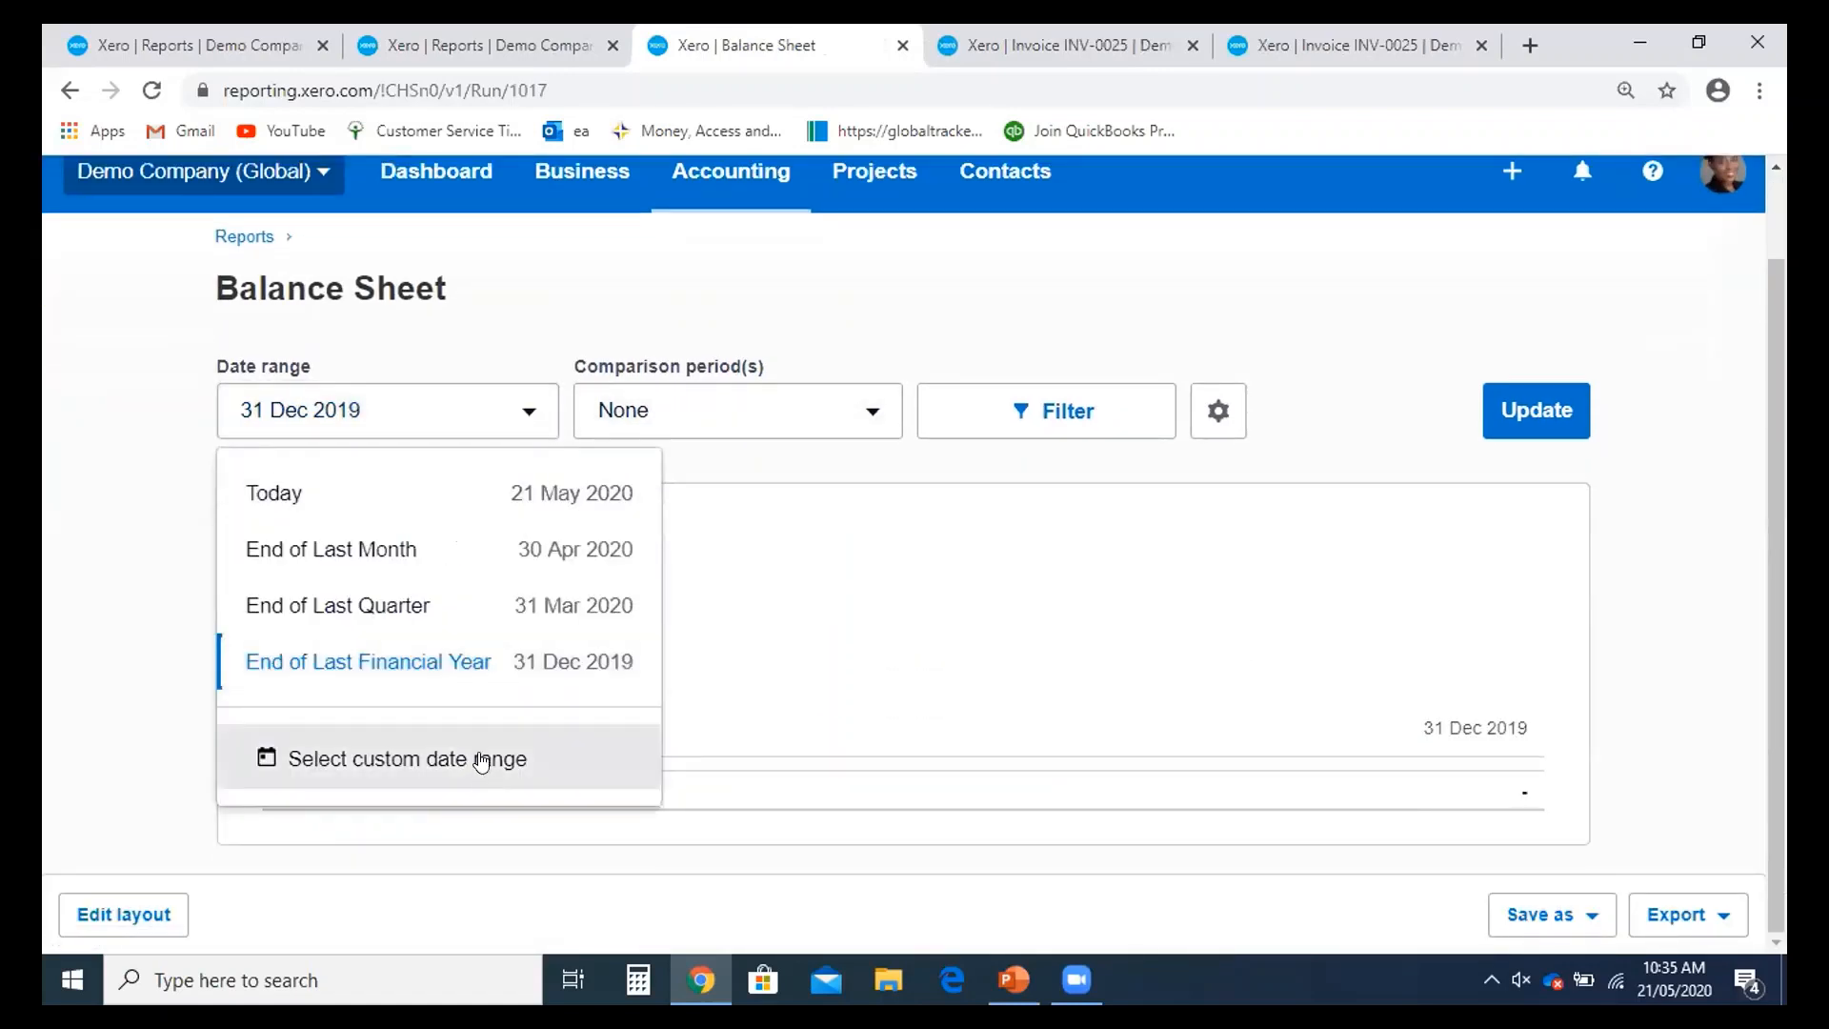
pyautogui.click(441, 564)
pyautogui.click(1535, 415)
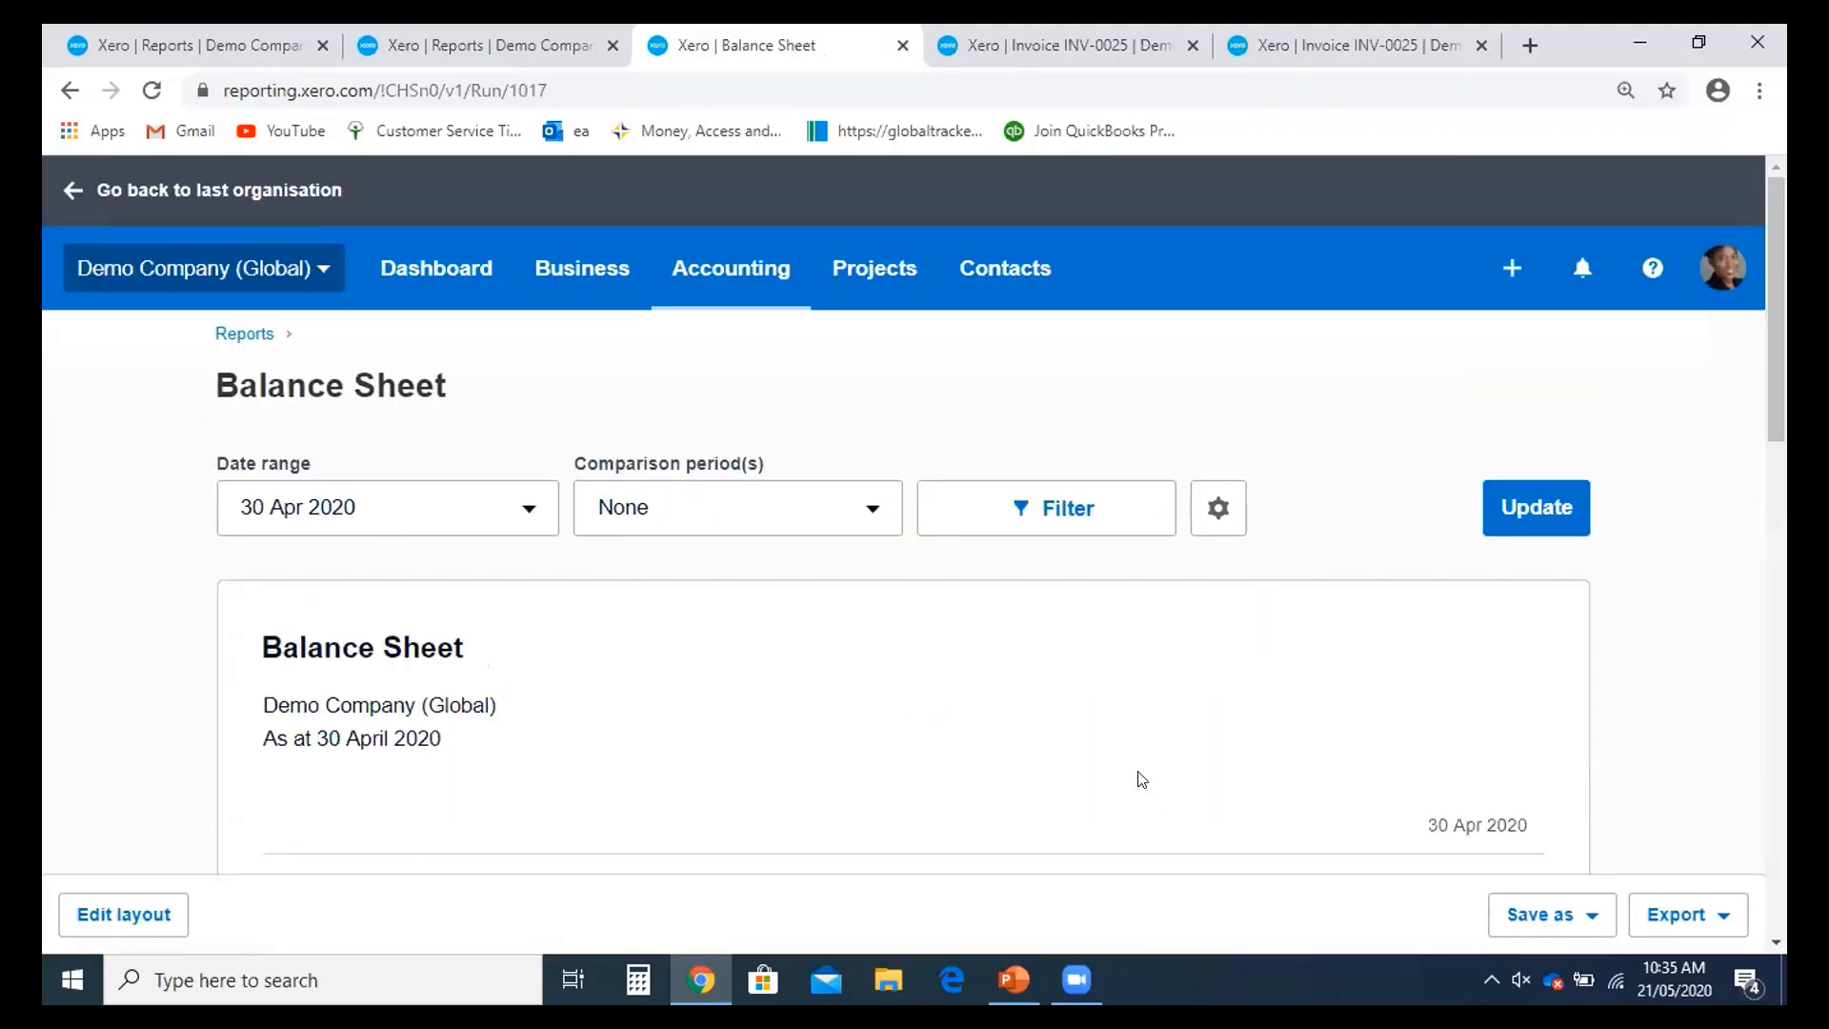
pyautogui.scroll(-13, 1439, 609)
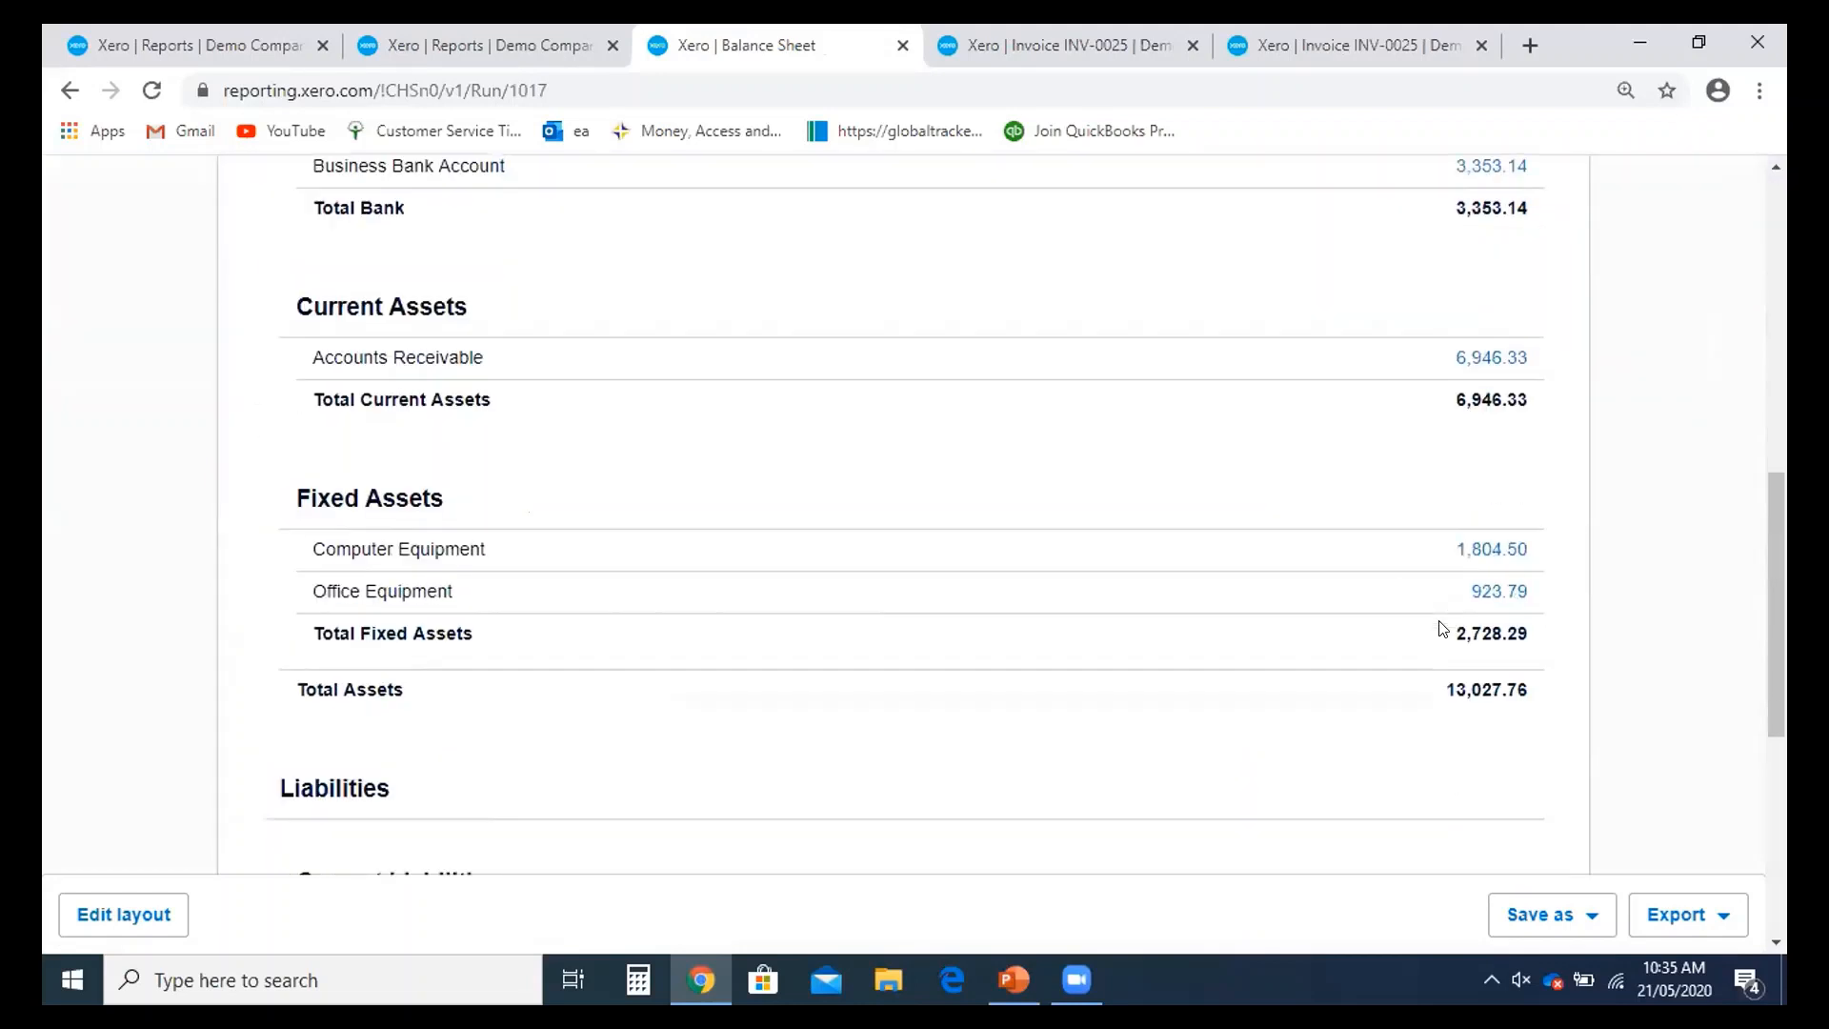
pyautogui.scroll(-4, 541, 757)
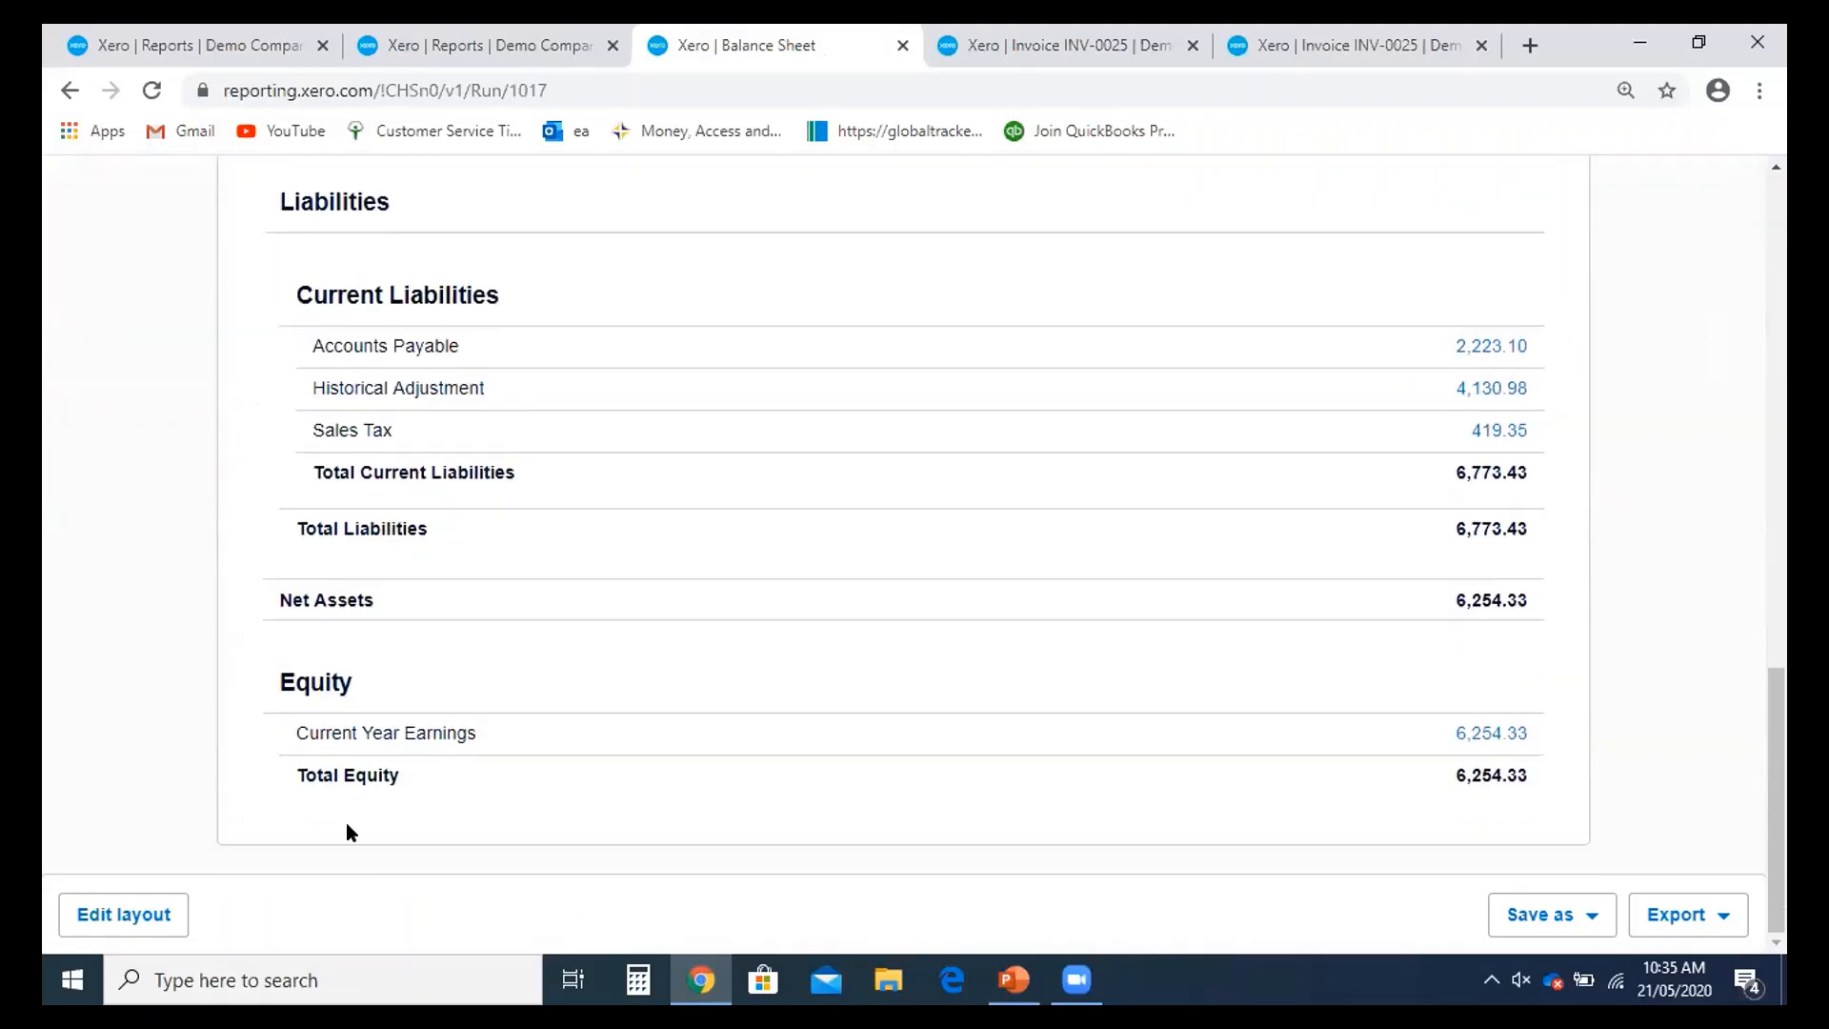
pyautogui.click(114, 905)
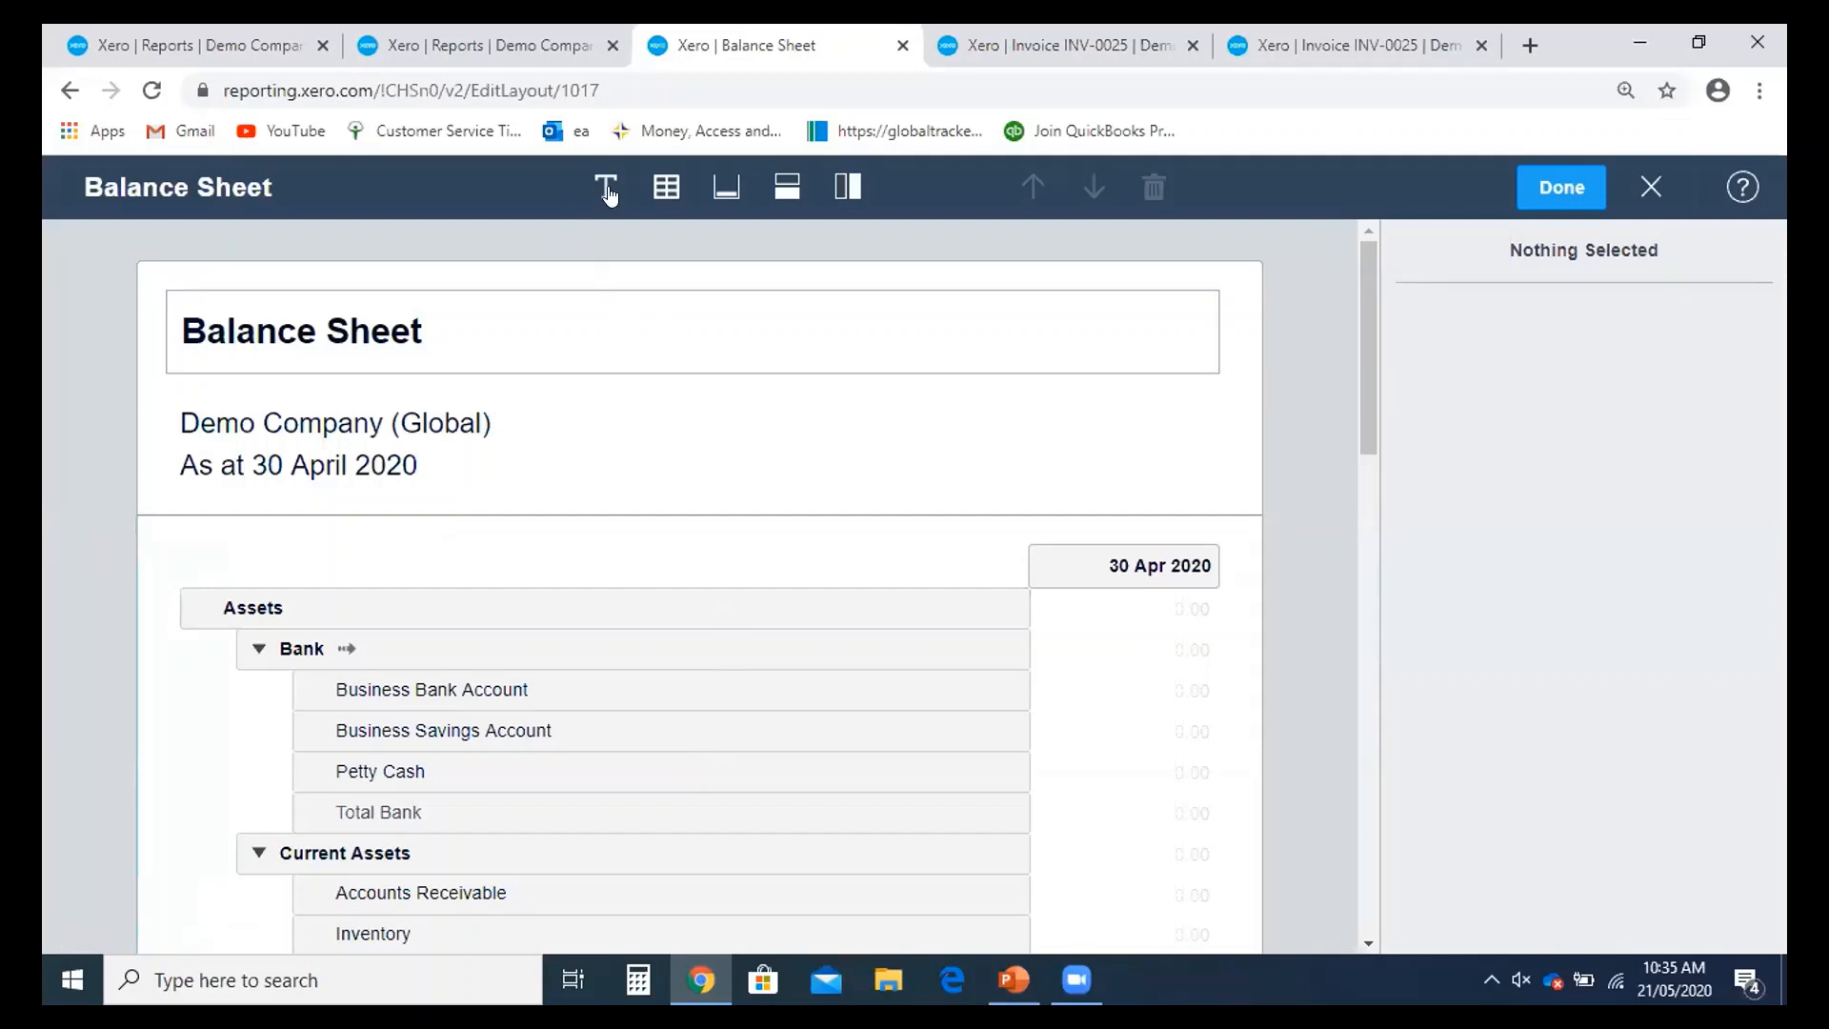
# - Add a 'Financial Performance' text block with body 'The performance the period.', then an empty schedule below
pyautogui.click(606, 188)
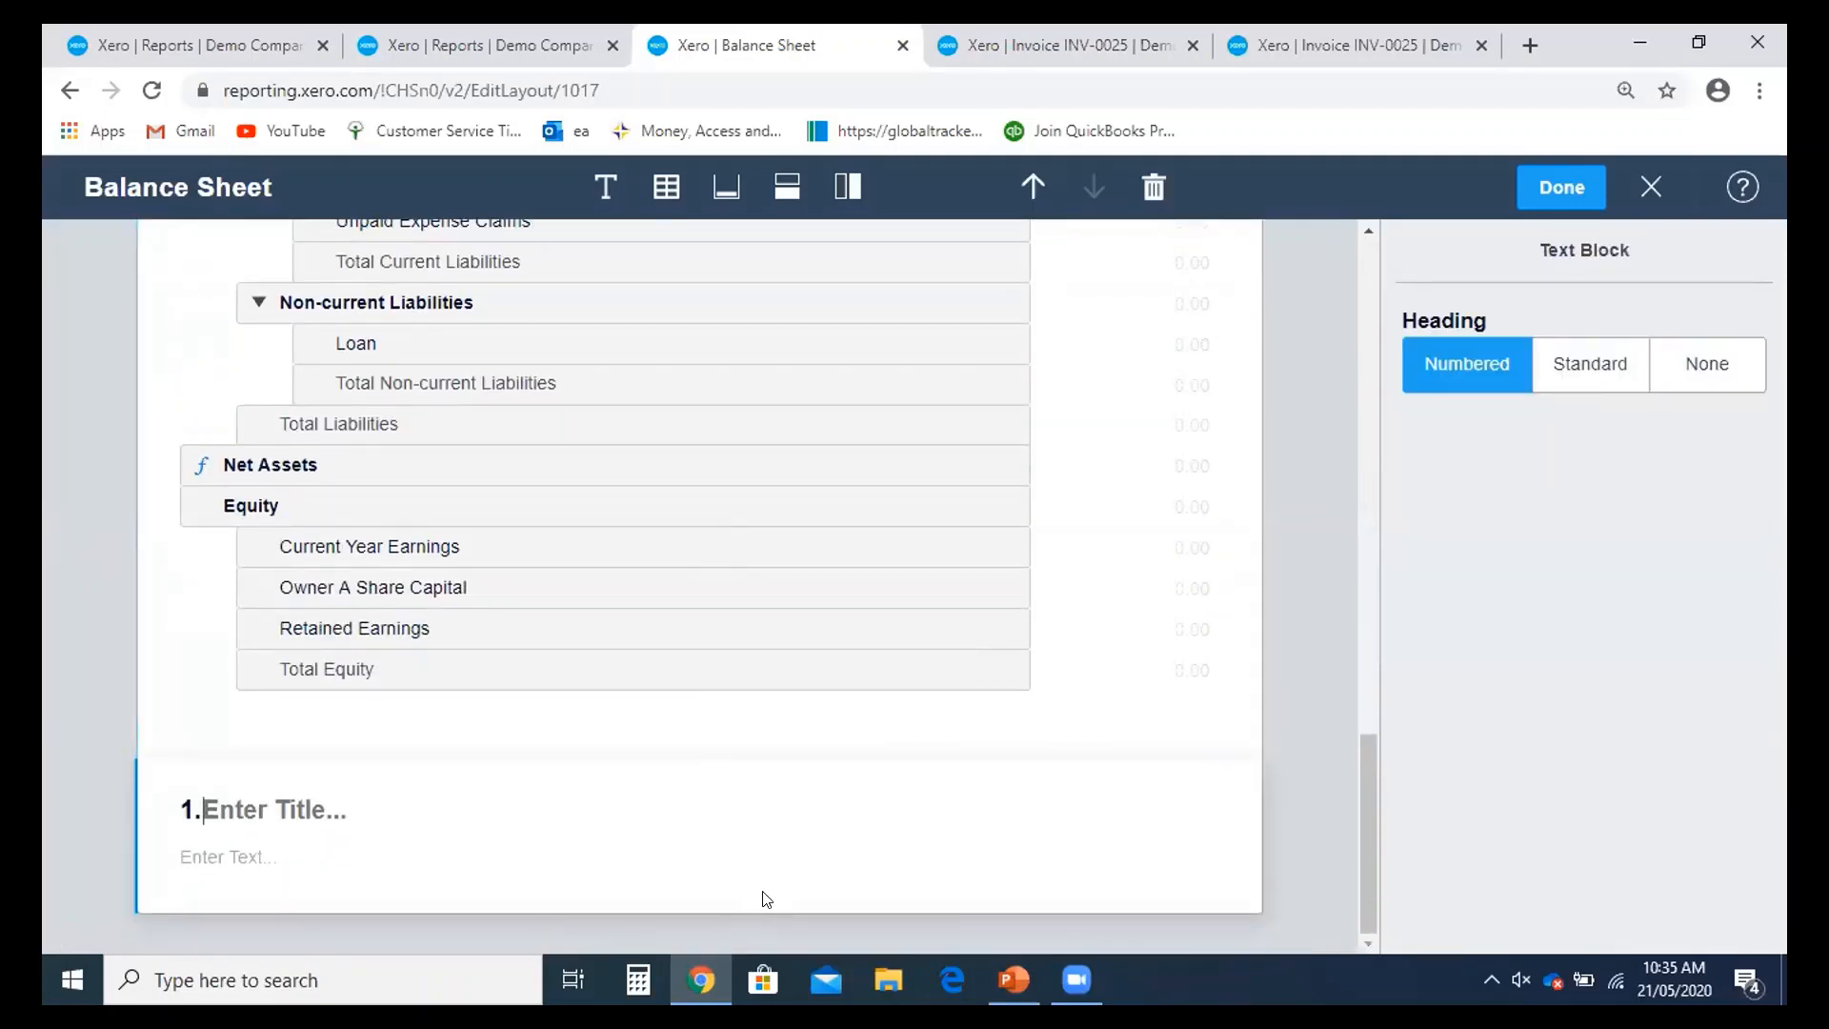
pyautogui.write('Fina')
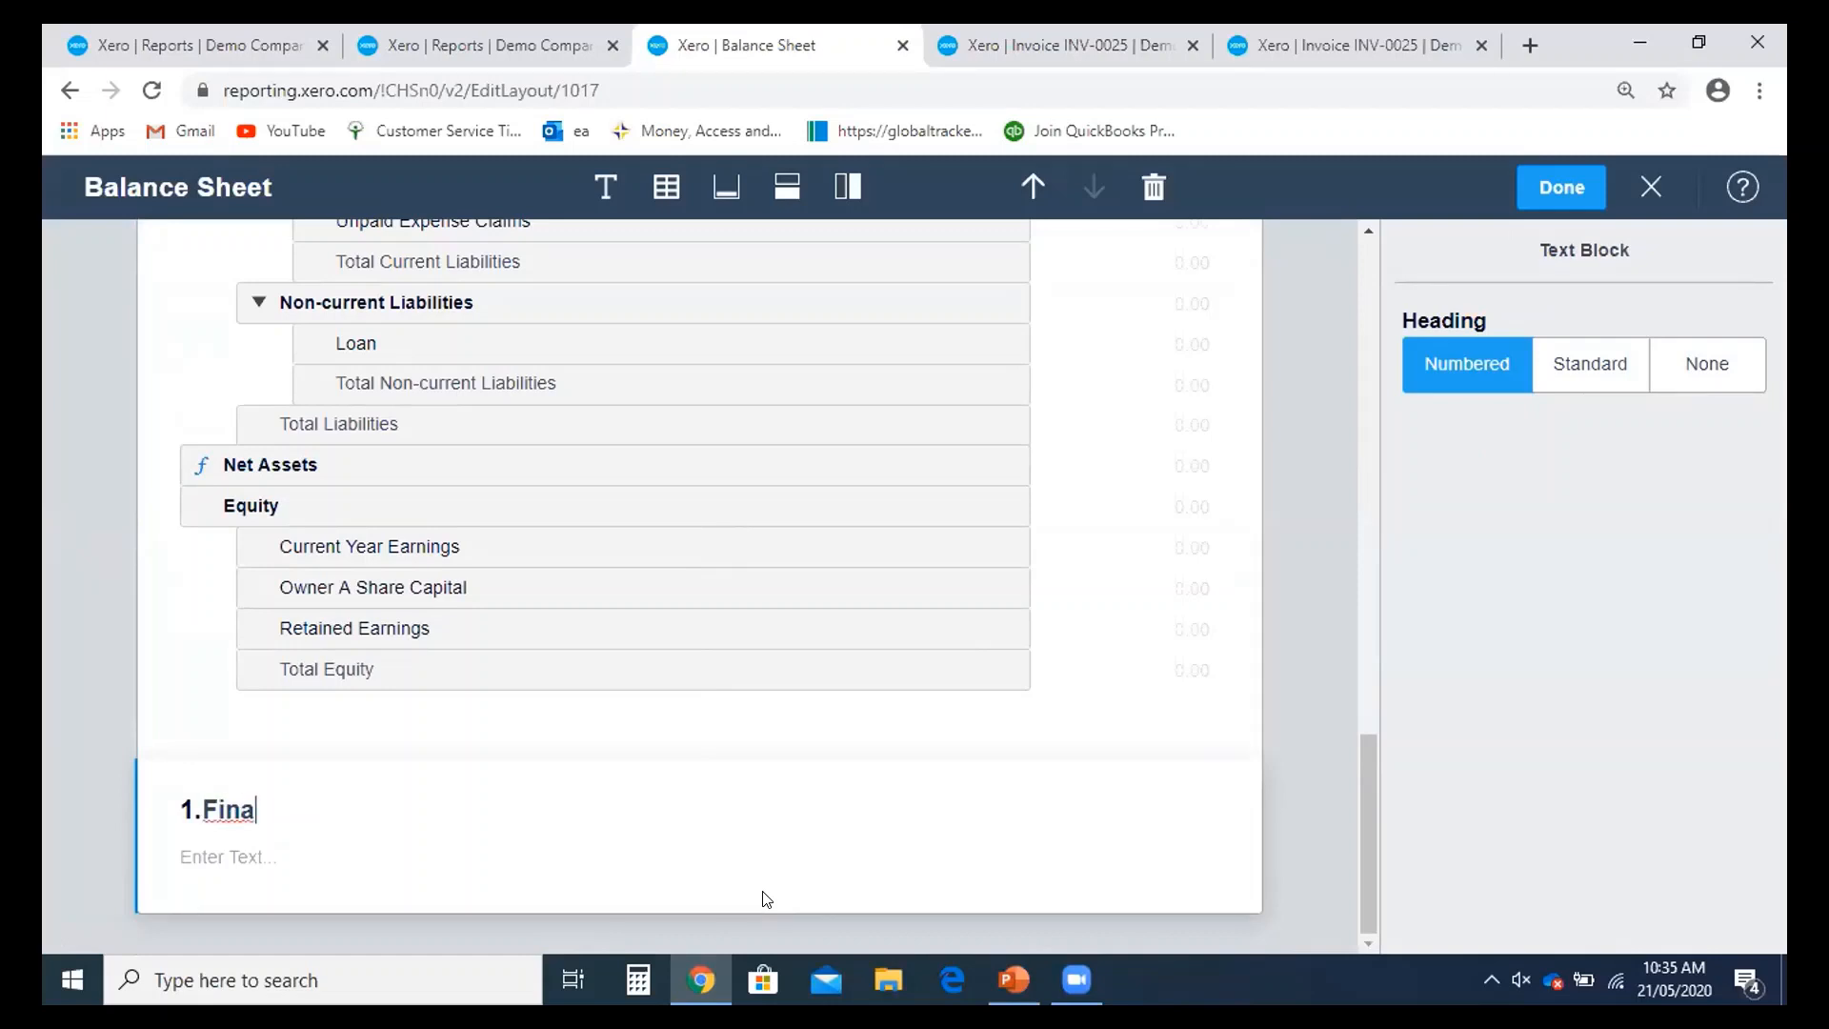
pyautogui.write('l ')
pyautogui.write('ancial')
pyautogui.write(' pe')
pyautogui.press('BackSpace')
pyautogui.press('BackSpace')
pyautogui.write('Perorm')
pyautogui.press('BackSpace')
pyautogui.press('BackSpace')
pyautogui.press('BackSpace')
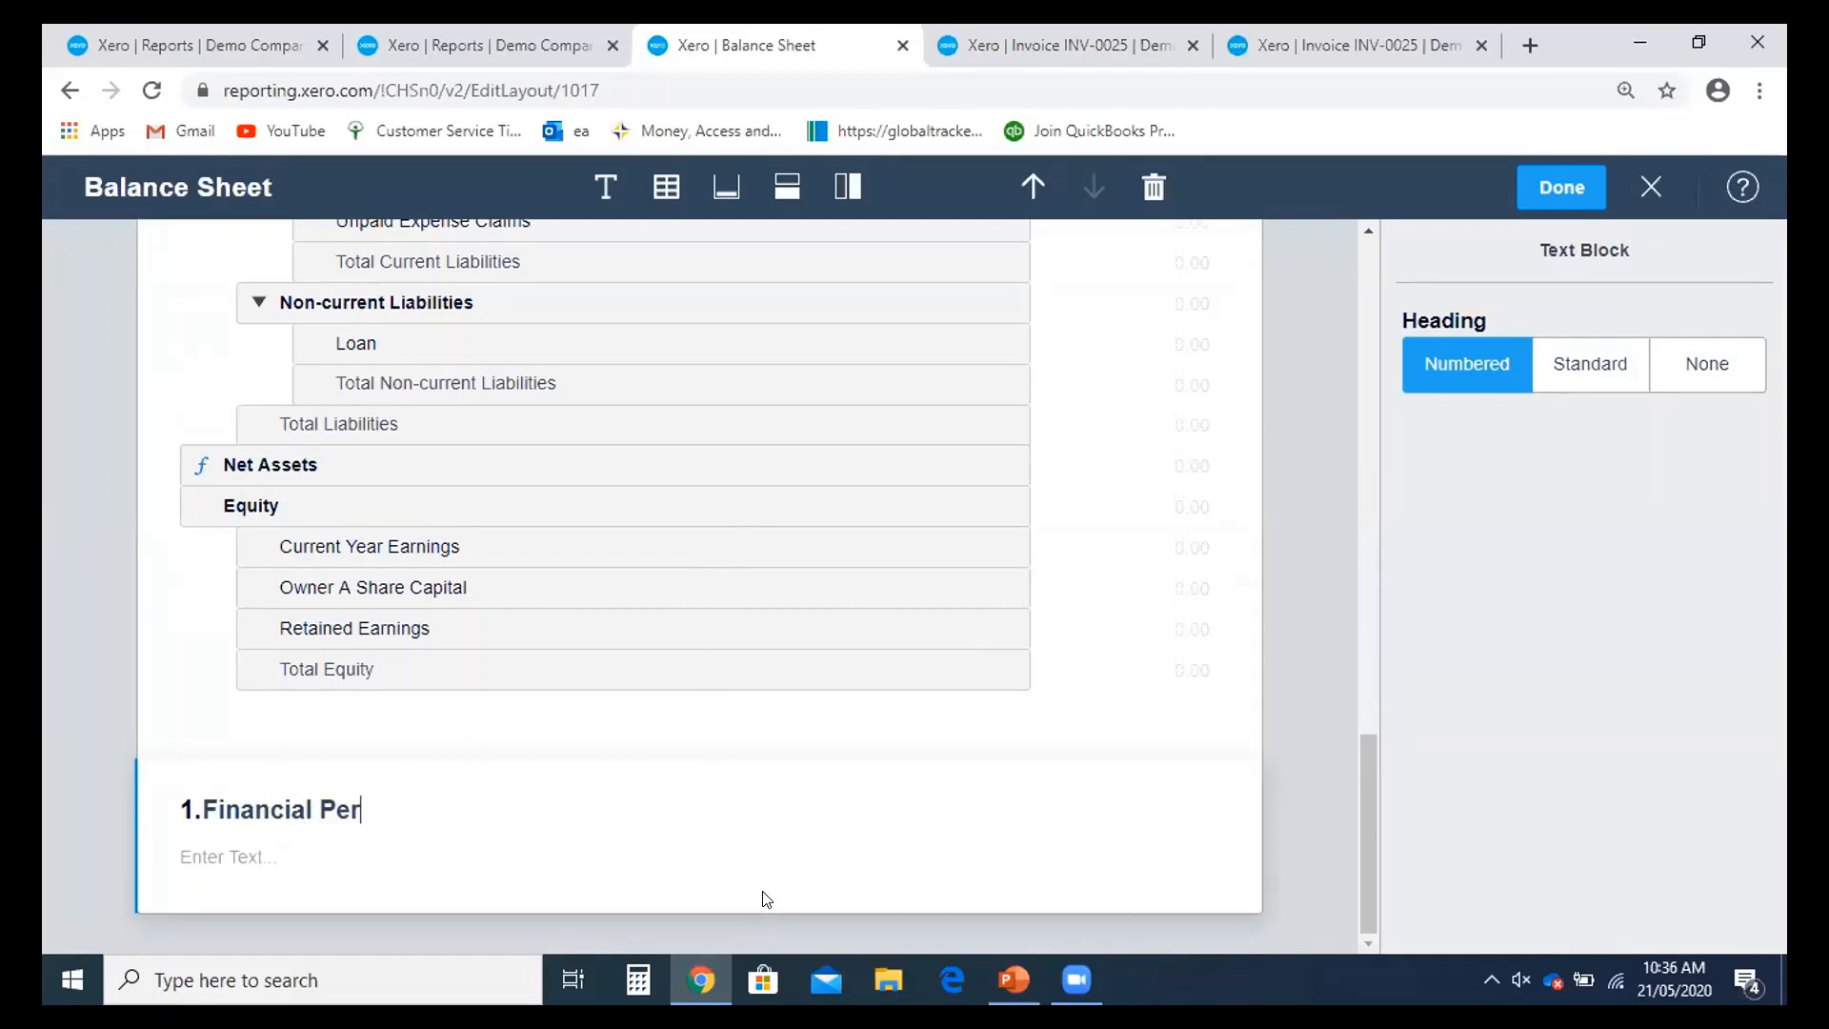
pyautogui.write('formance')
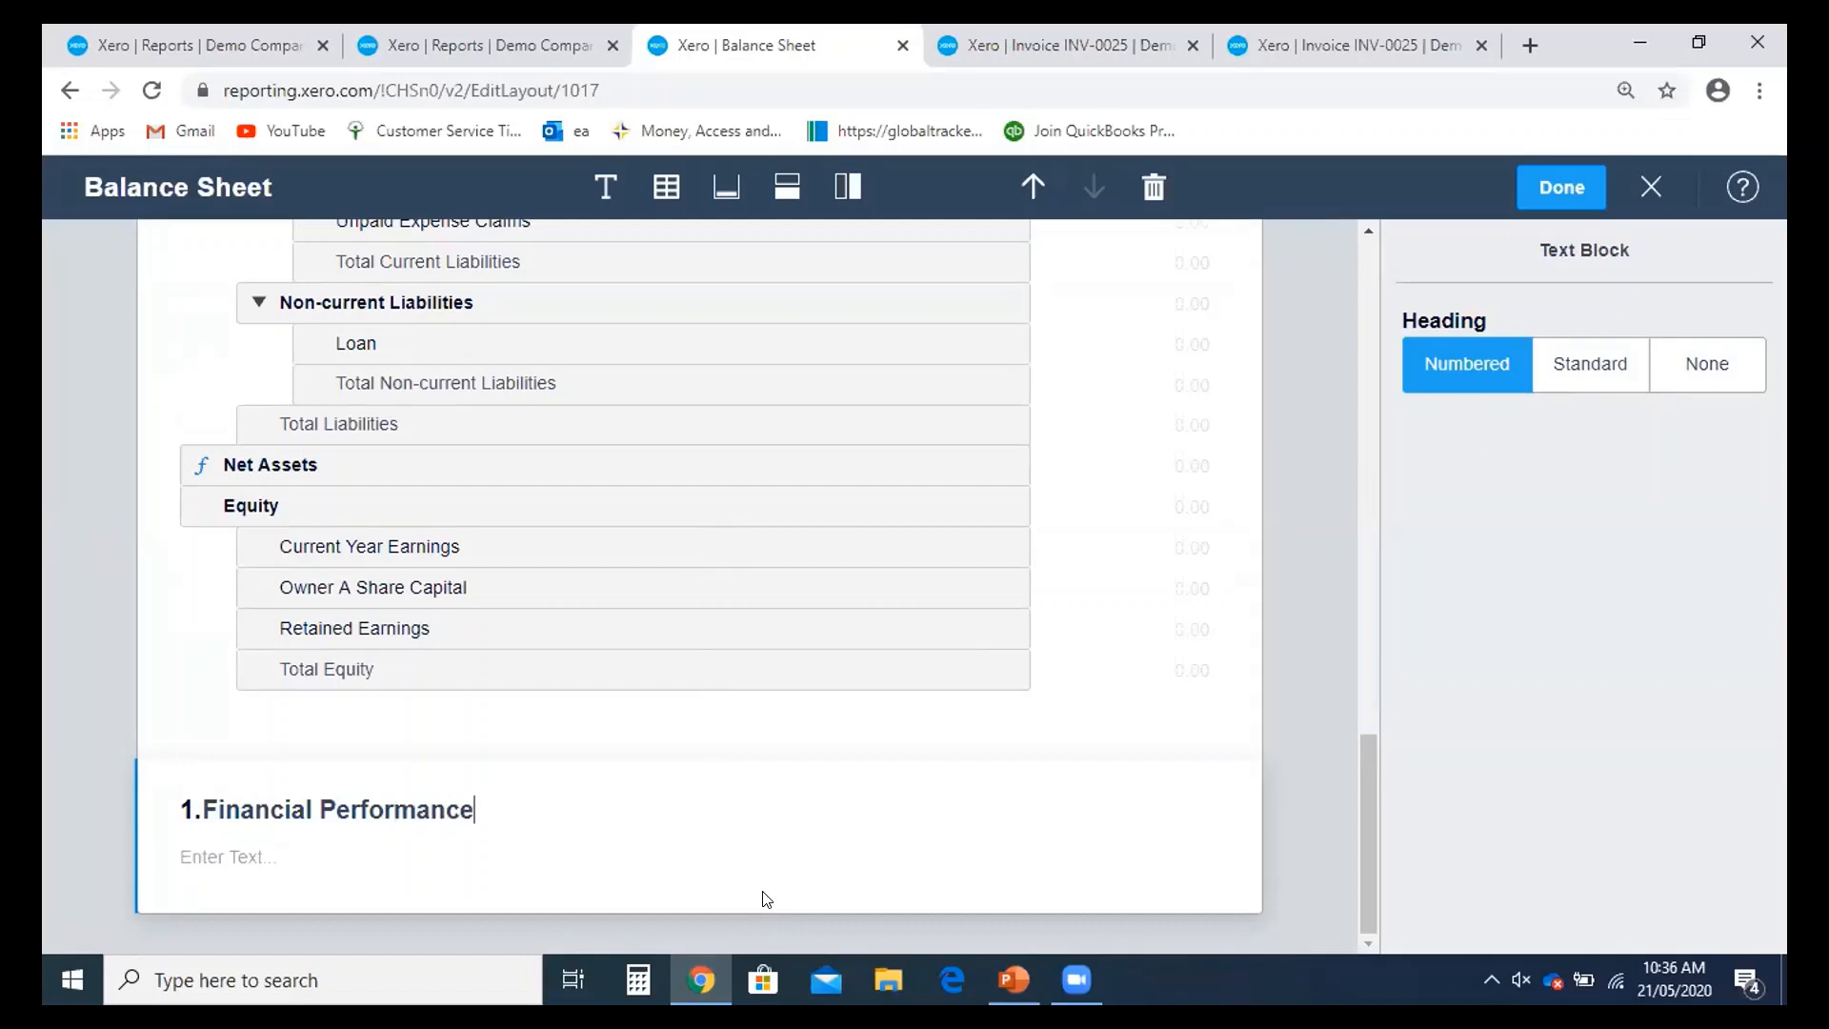
pyautogui.click(383, 869)
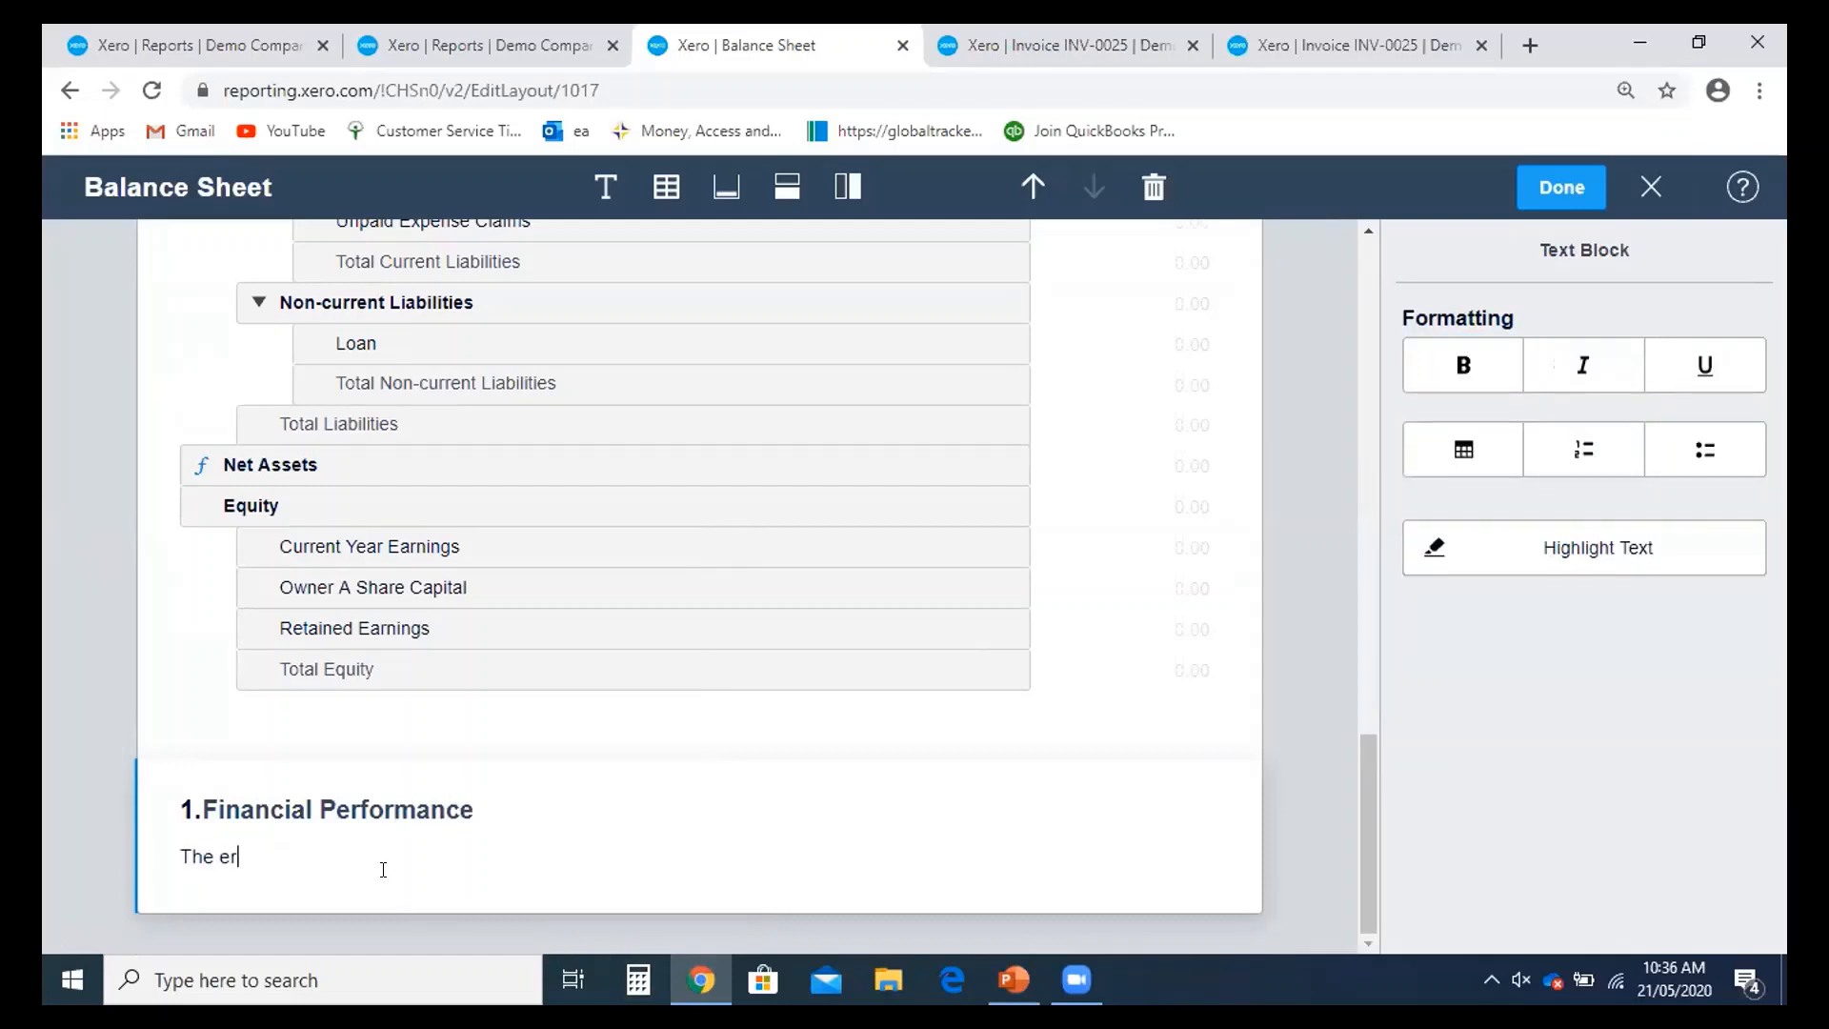
pyautogui.write('The performance the perio')
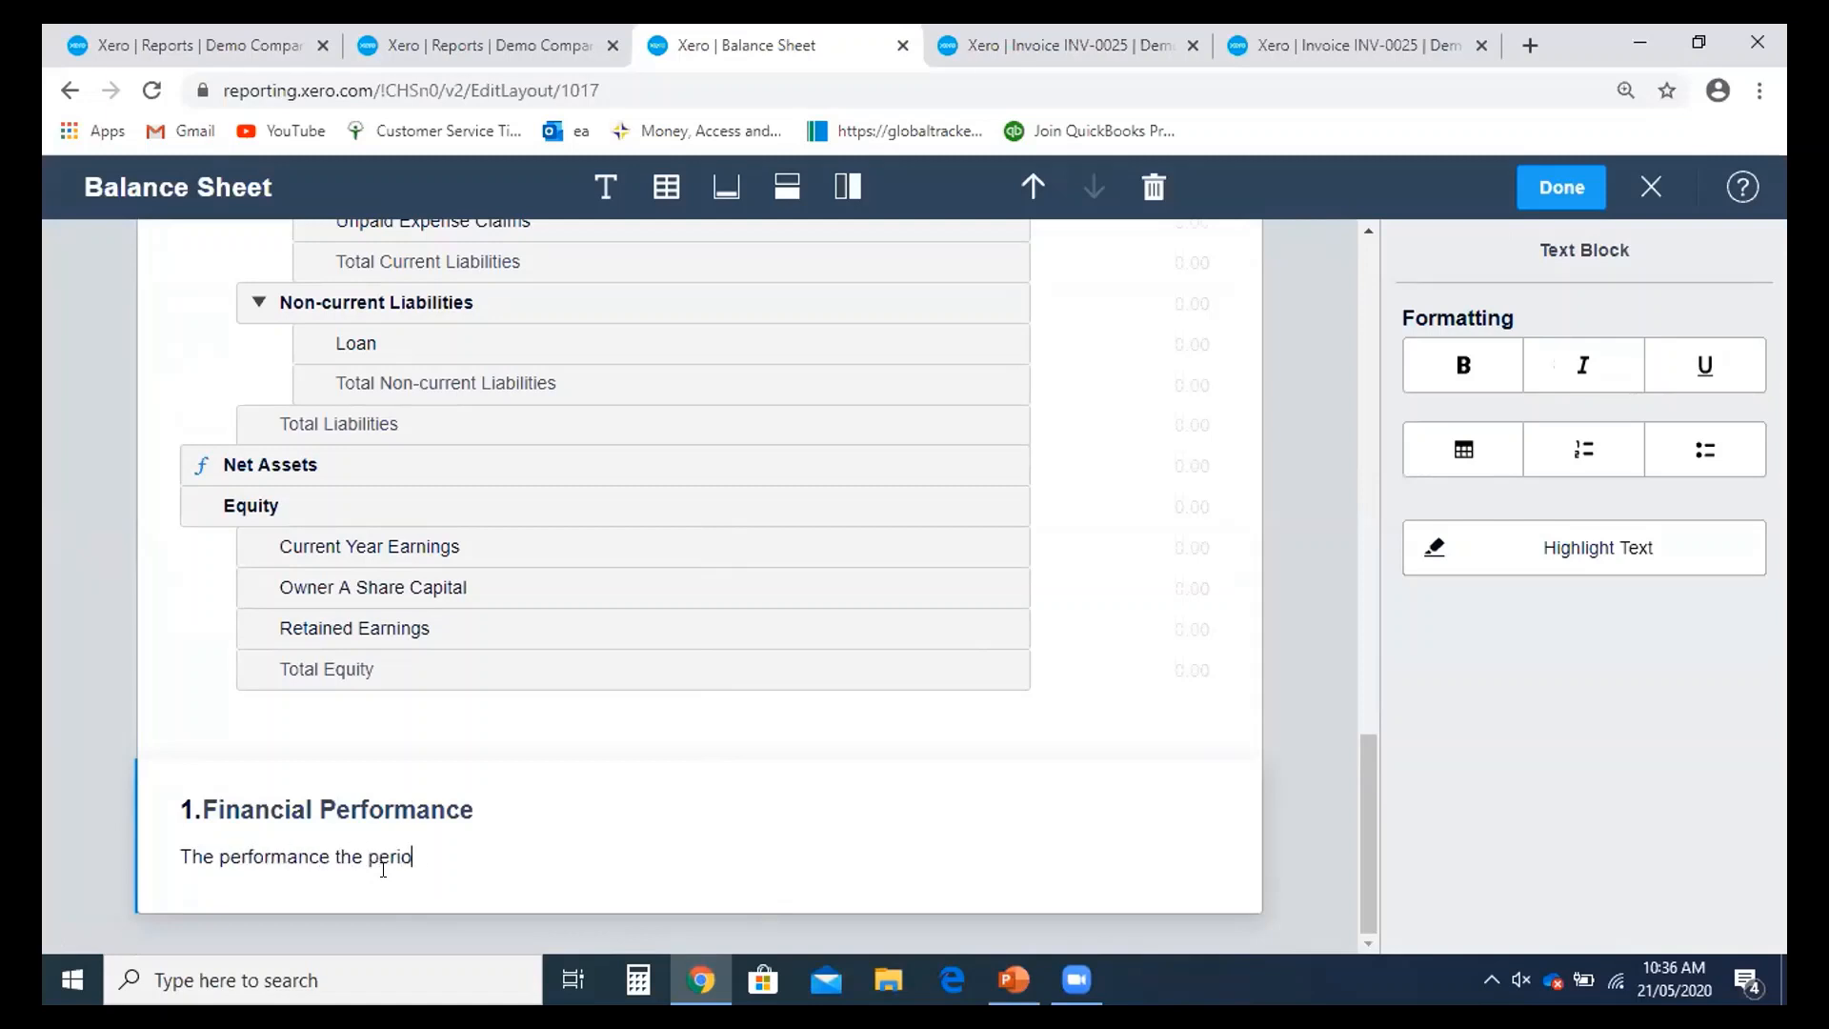
pyautogui.write('d........................')
pyautogui.click(668, 189)
pyautogui.scroll(-3, 566, 700)
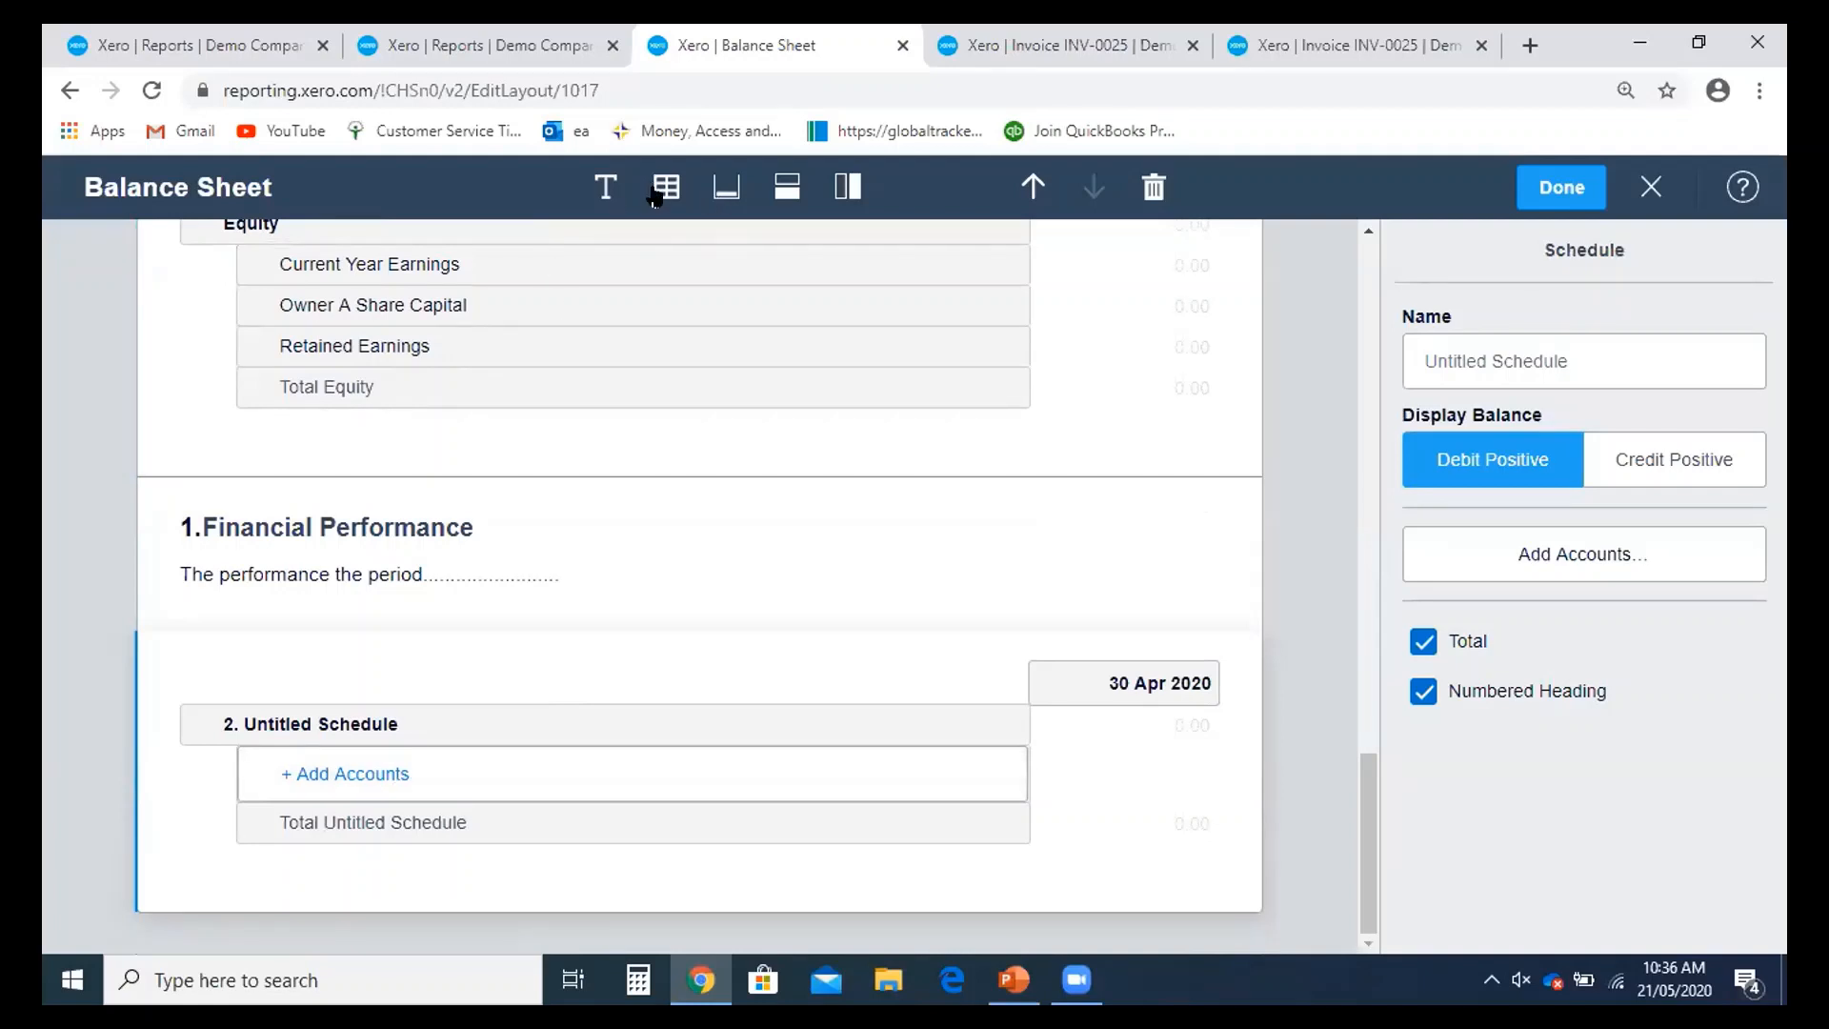
# - Add the Purchases, Cost of Goods Sold and Advertising accounts to the Untitled Schedule
pyautogui.click(356, 769)
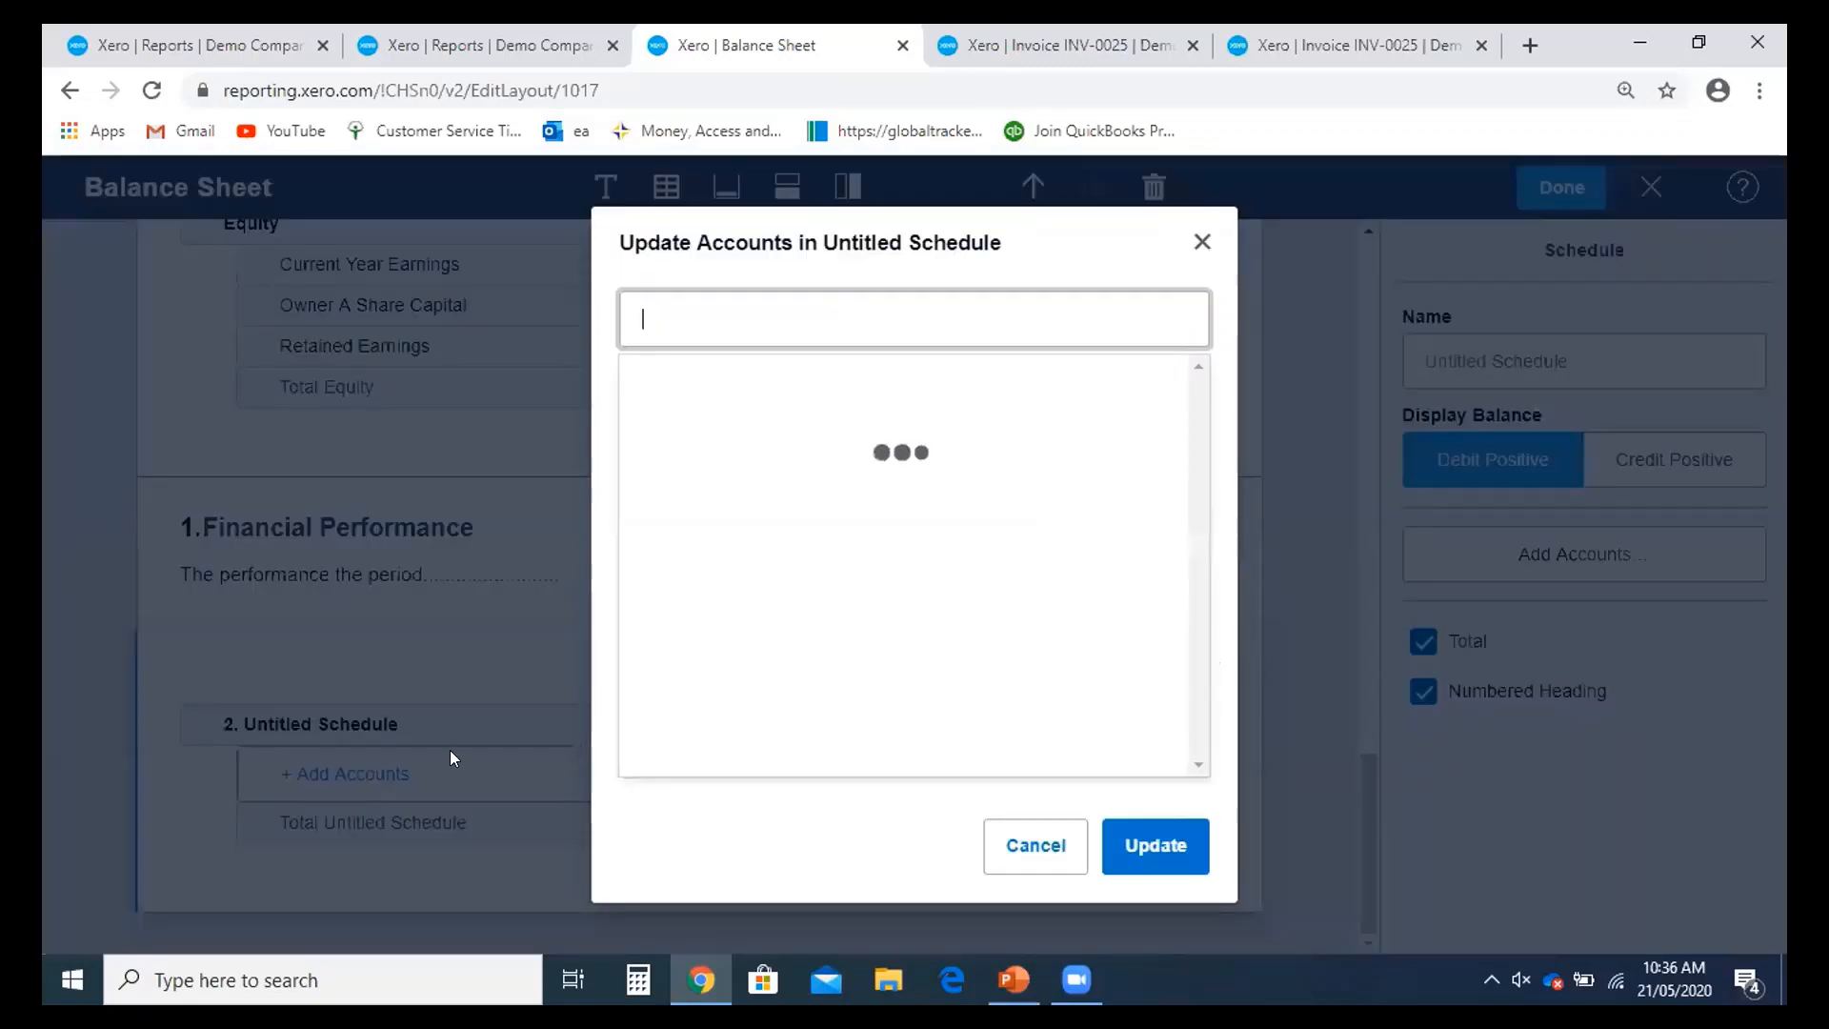
pyautogui.scroll(-5, 768, 498)
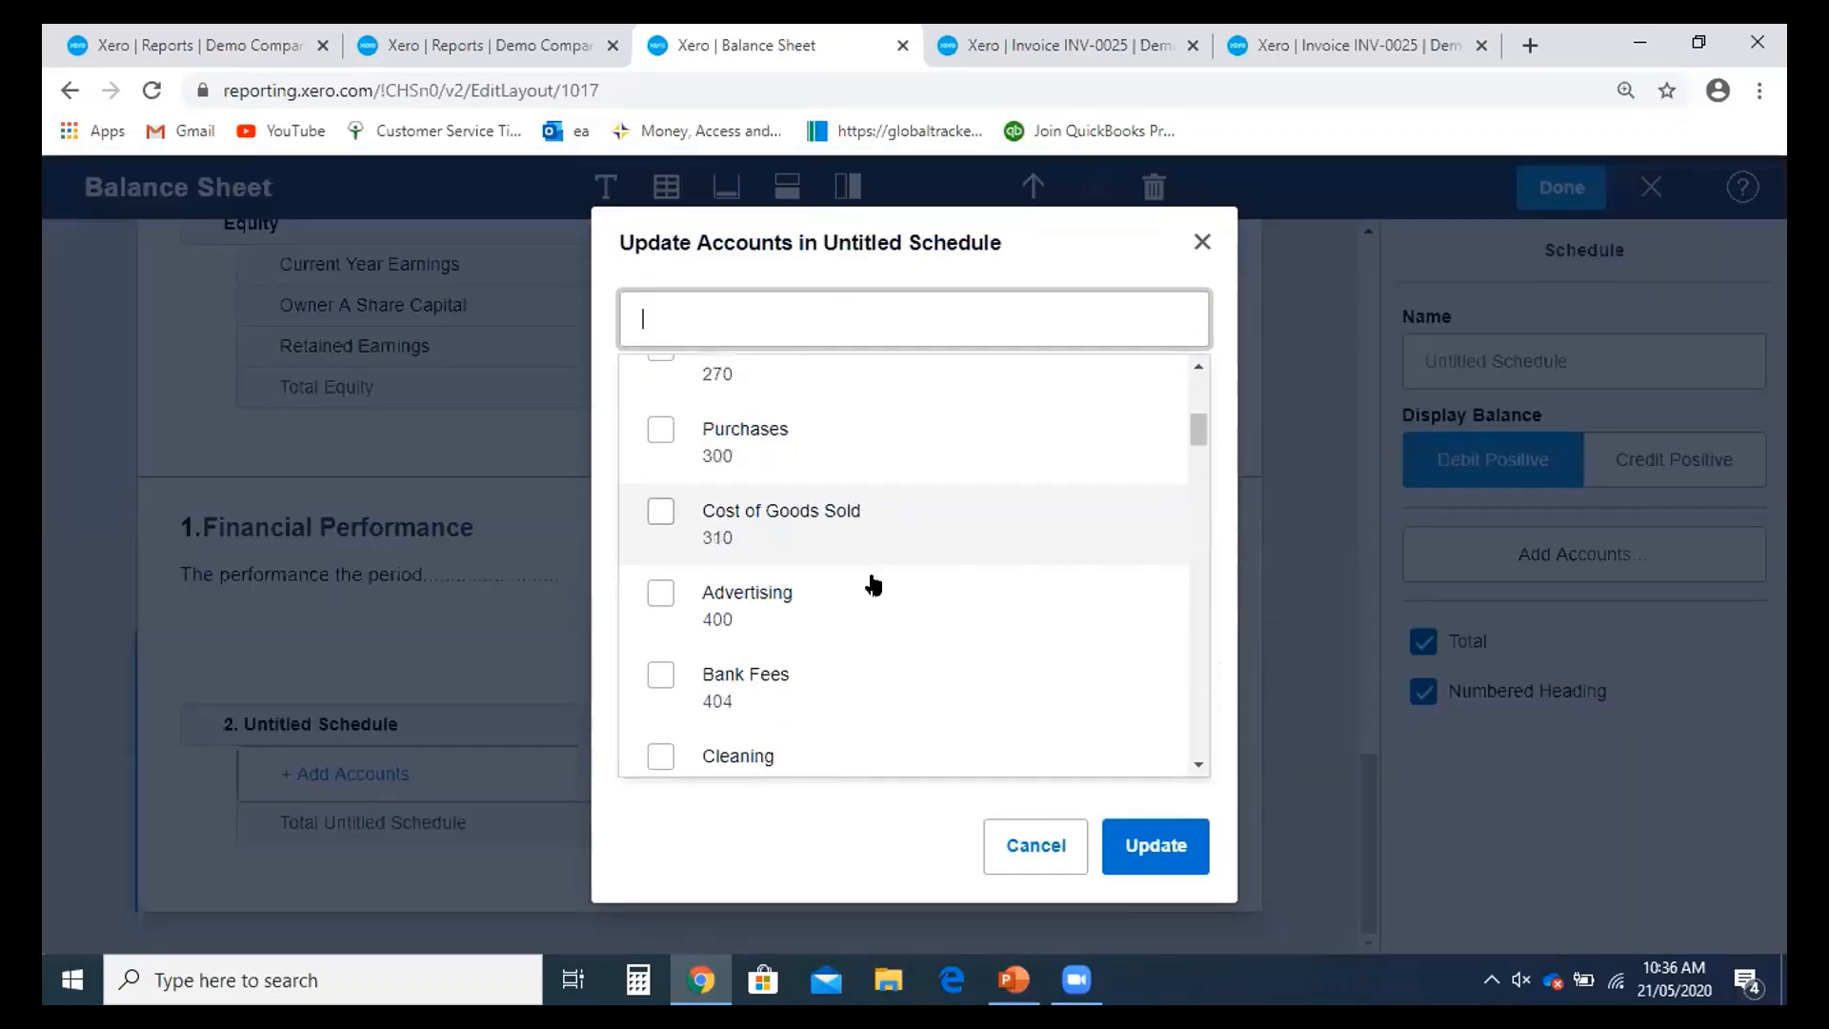
pyautogui.scroll(-2, 873, 584)
pyautogui.scroll(2, 632, 505)
pyautogui.scroll(1, 711, 514)
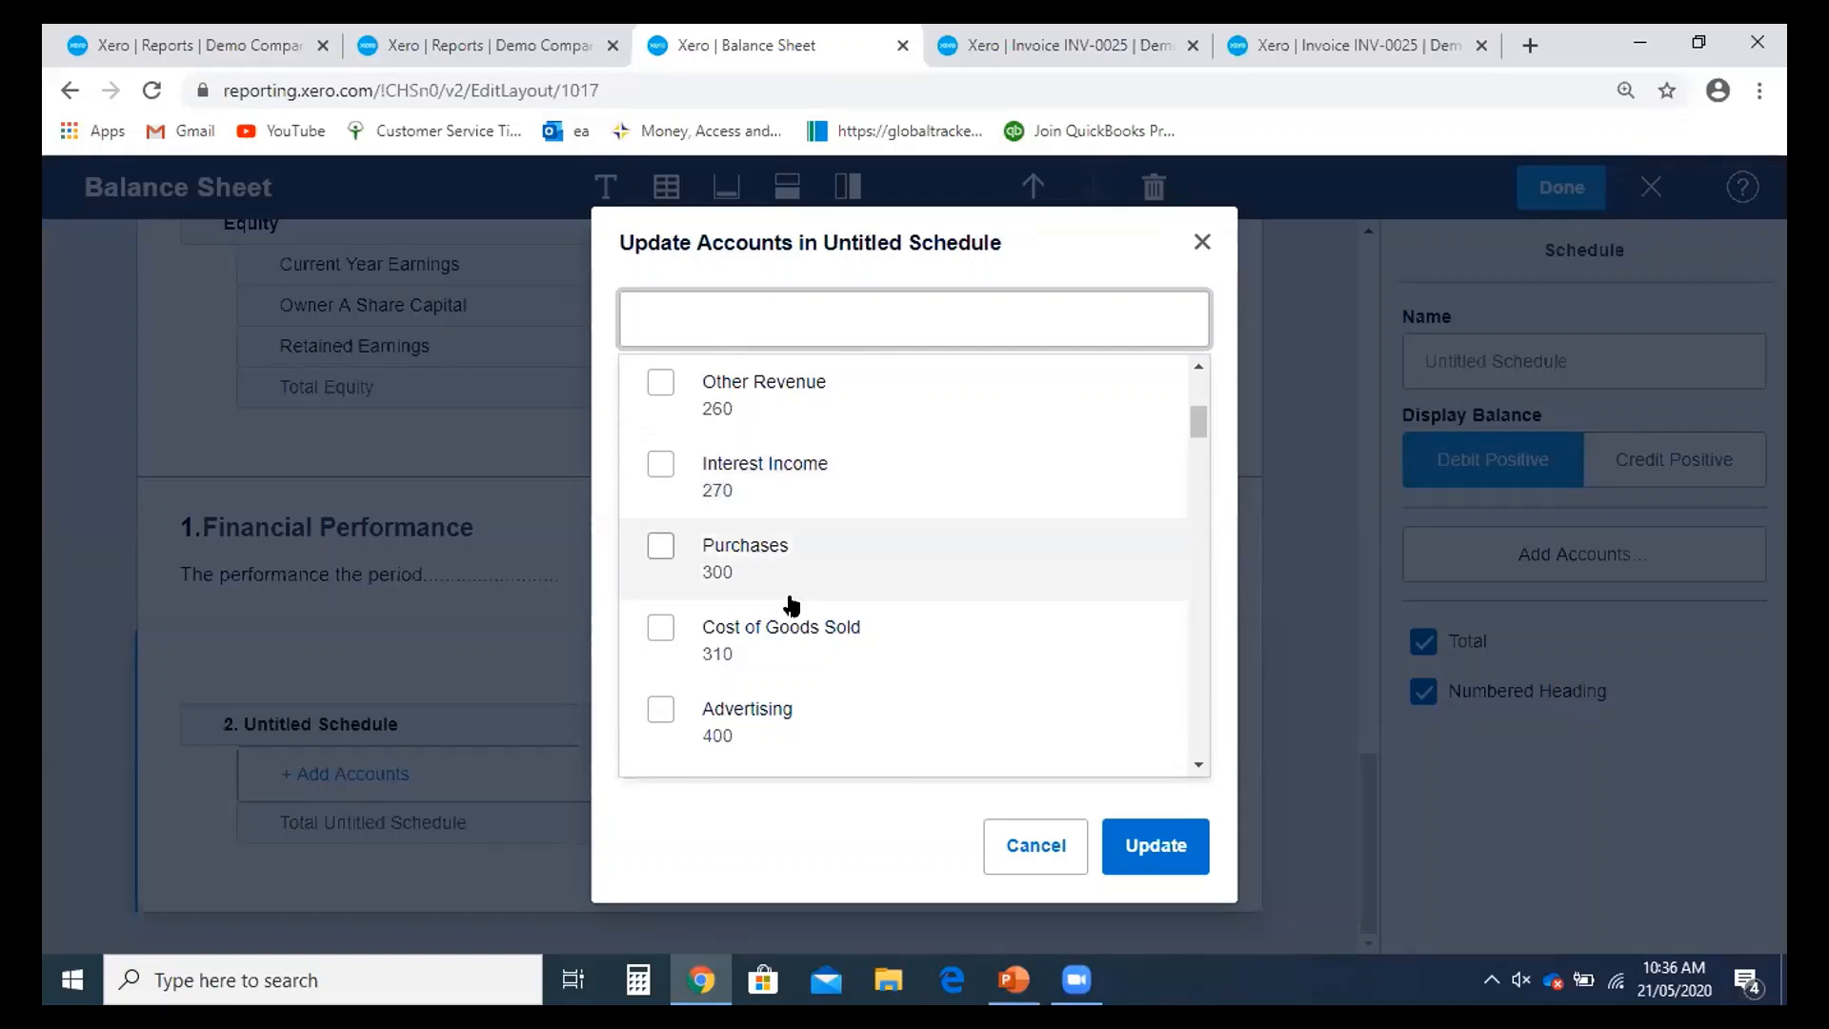
pyautogui.click(660, 545)
pyautogui.click(660, 629)
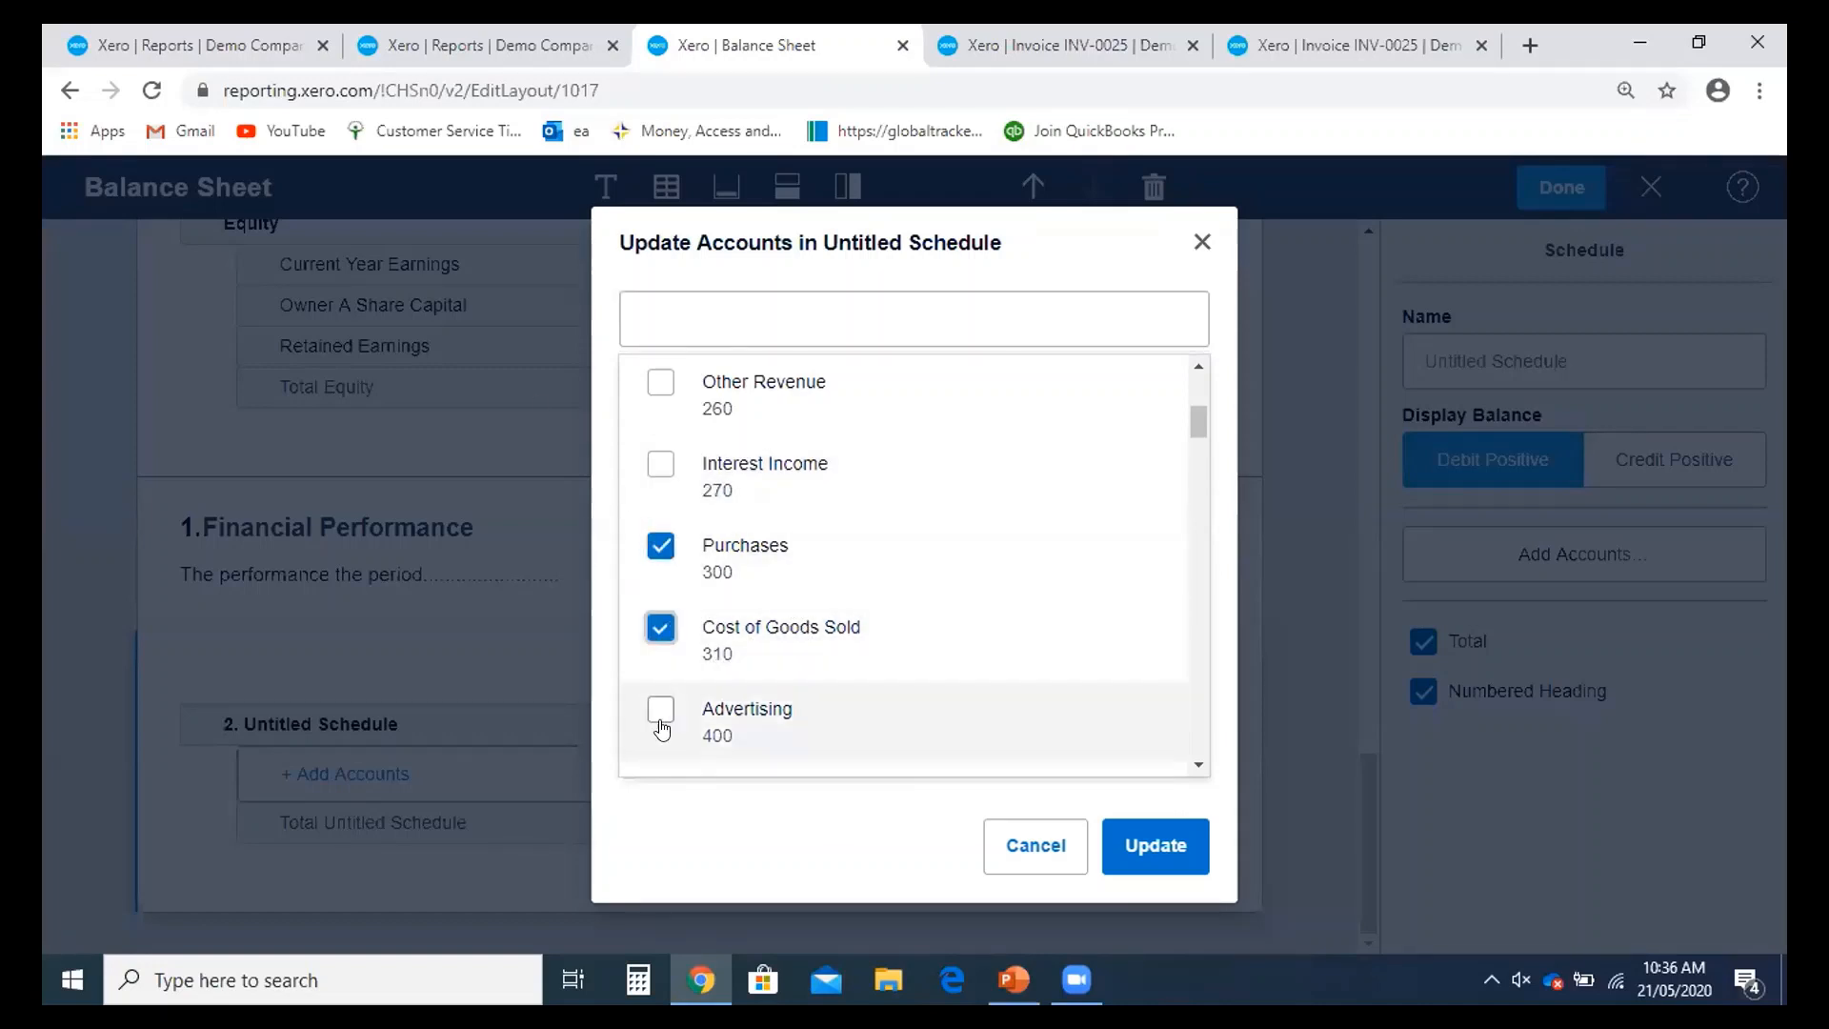
pyautogui.click(660, 709)
pyautogui.click(1153, 857)
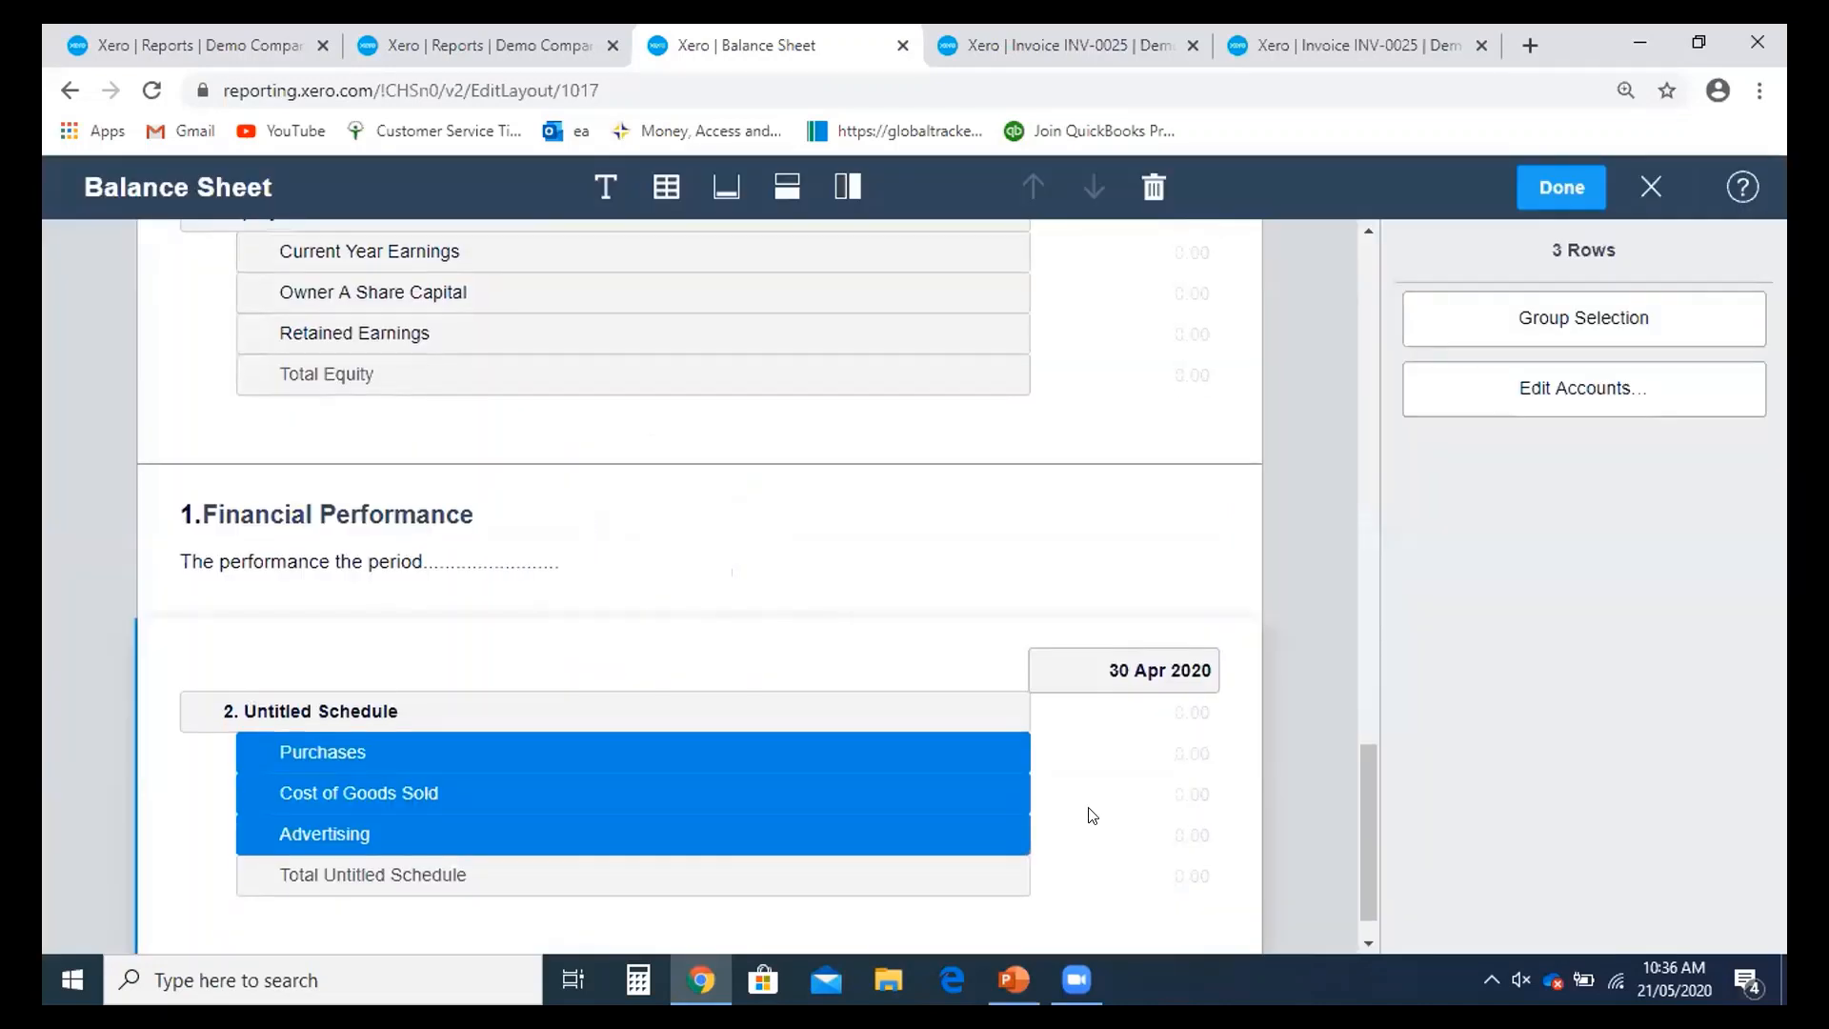
pyautogui.scroll(4, 901, 717)
pyautogui.scroll(3, 901, 717)
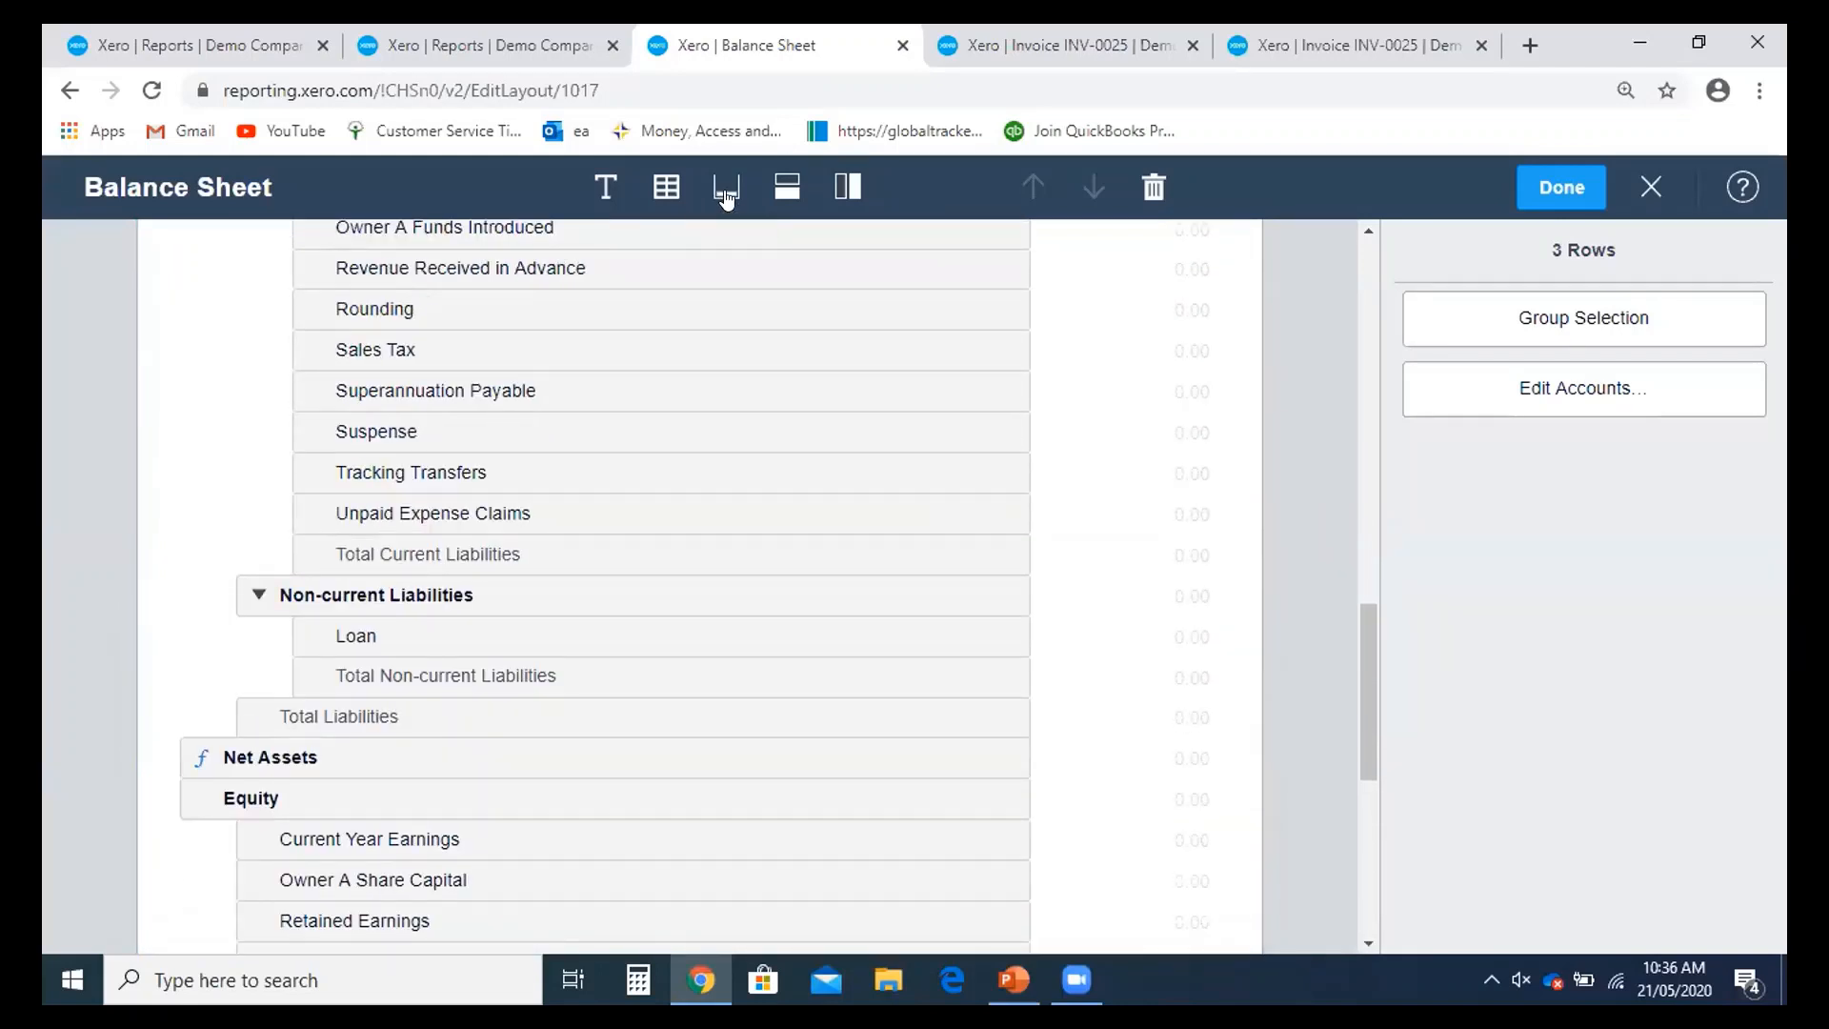
# - Add a report footer with the text 'For discussions only'
pyautogui.click(722, 195)
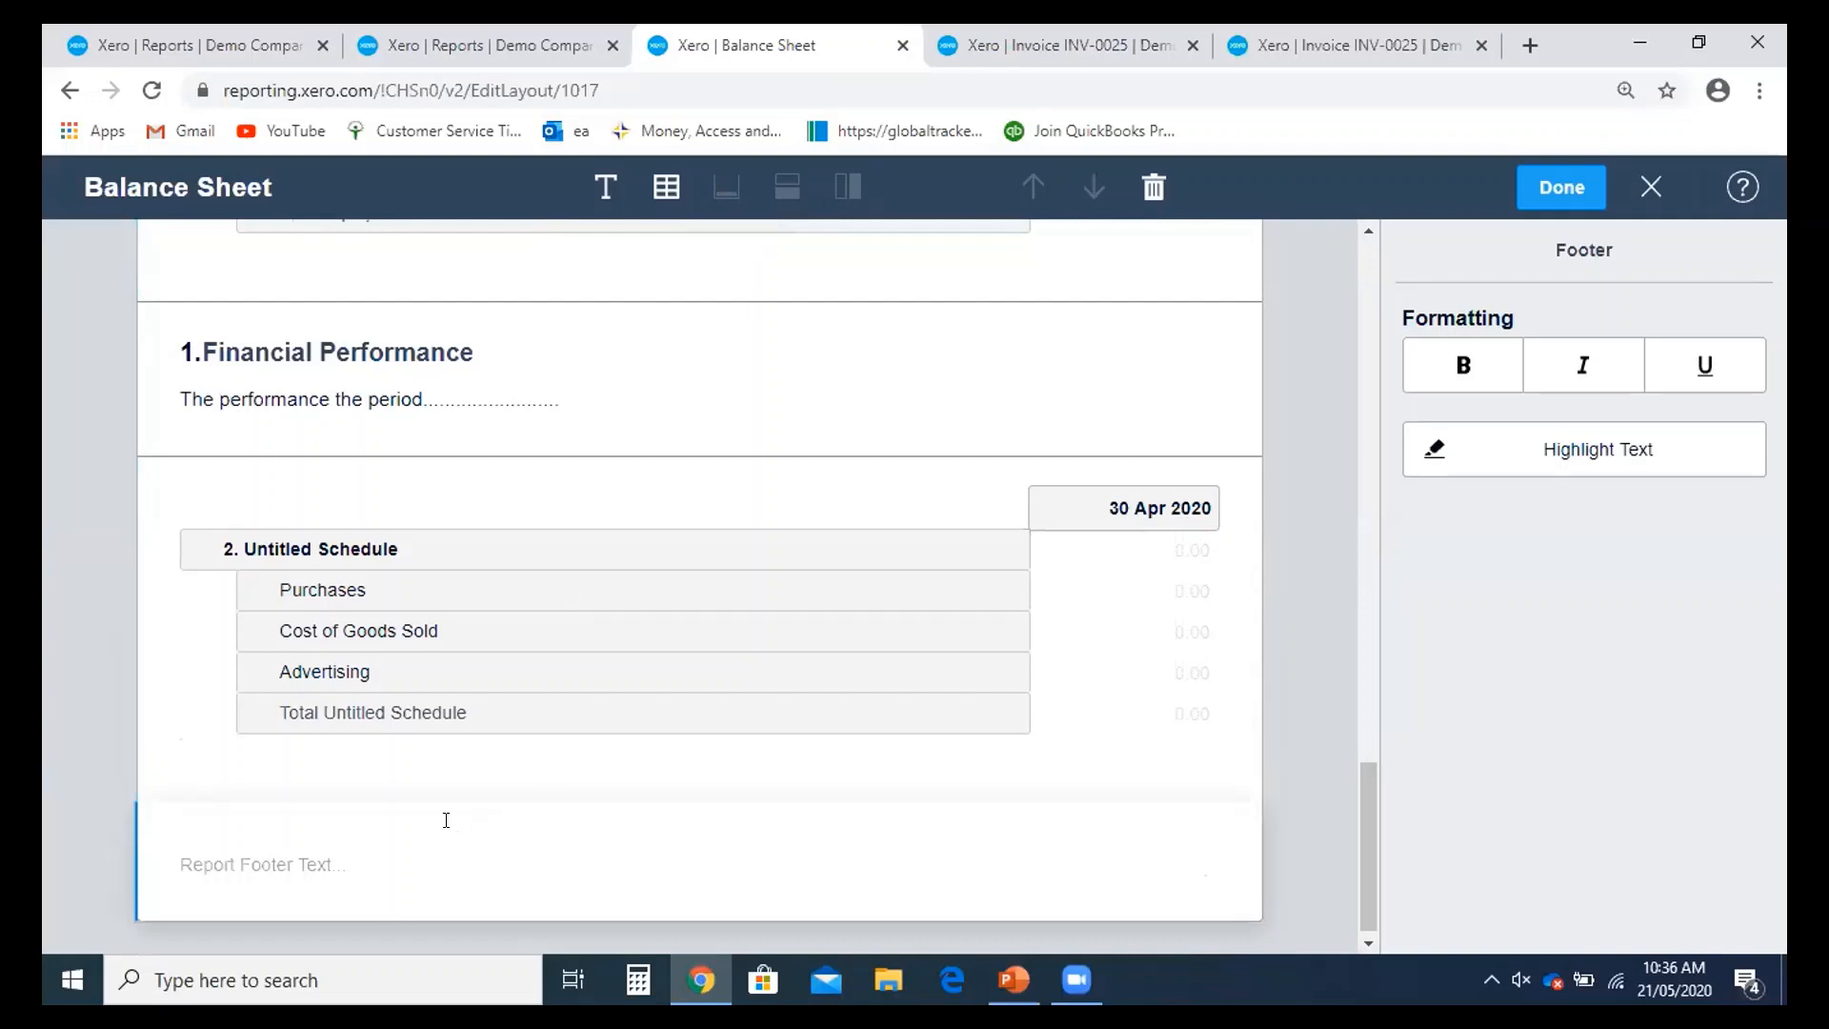
pyautogui.click(389, 853)
pyautogui.write('For ')
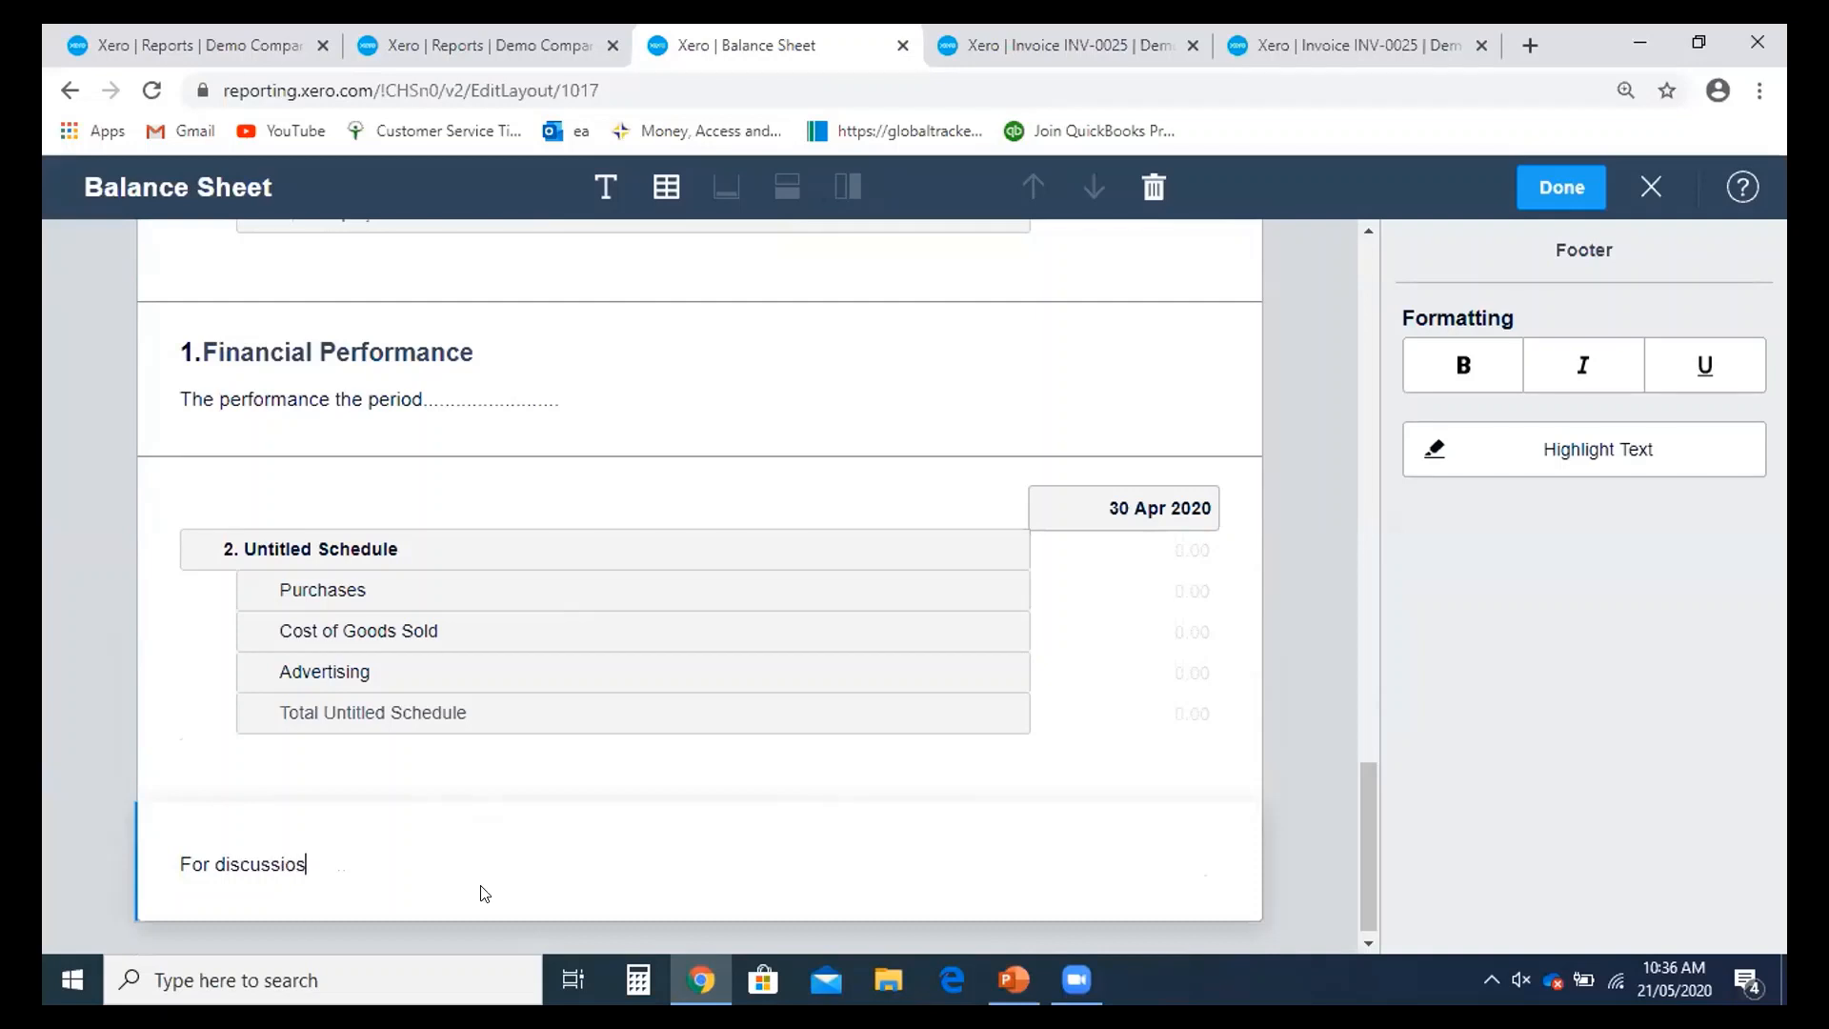
pyautogui.write('discussios')
pyautogui.press('BackSpace')
# - Make the footer text italic and bold
pyautogui.moveTo(406, 862); pyautogui.dragTo(126, 864)
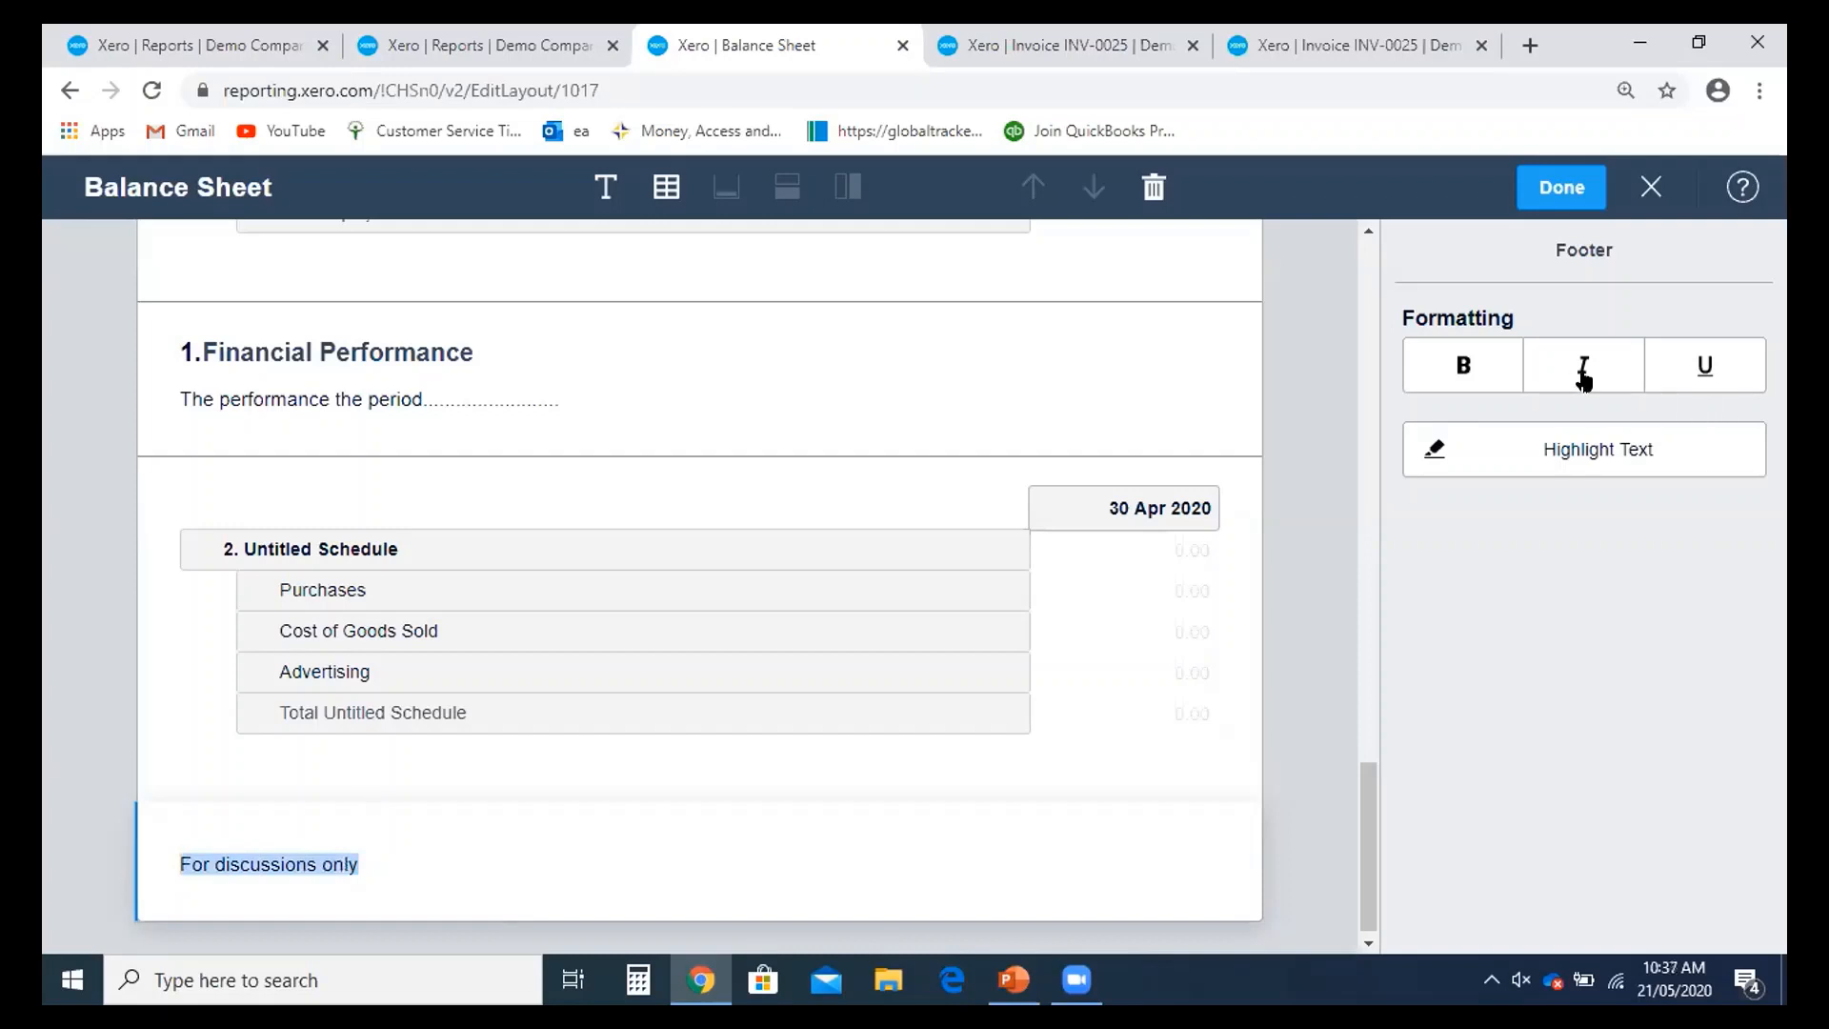
pyautogui.click(1583, 376)
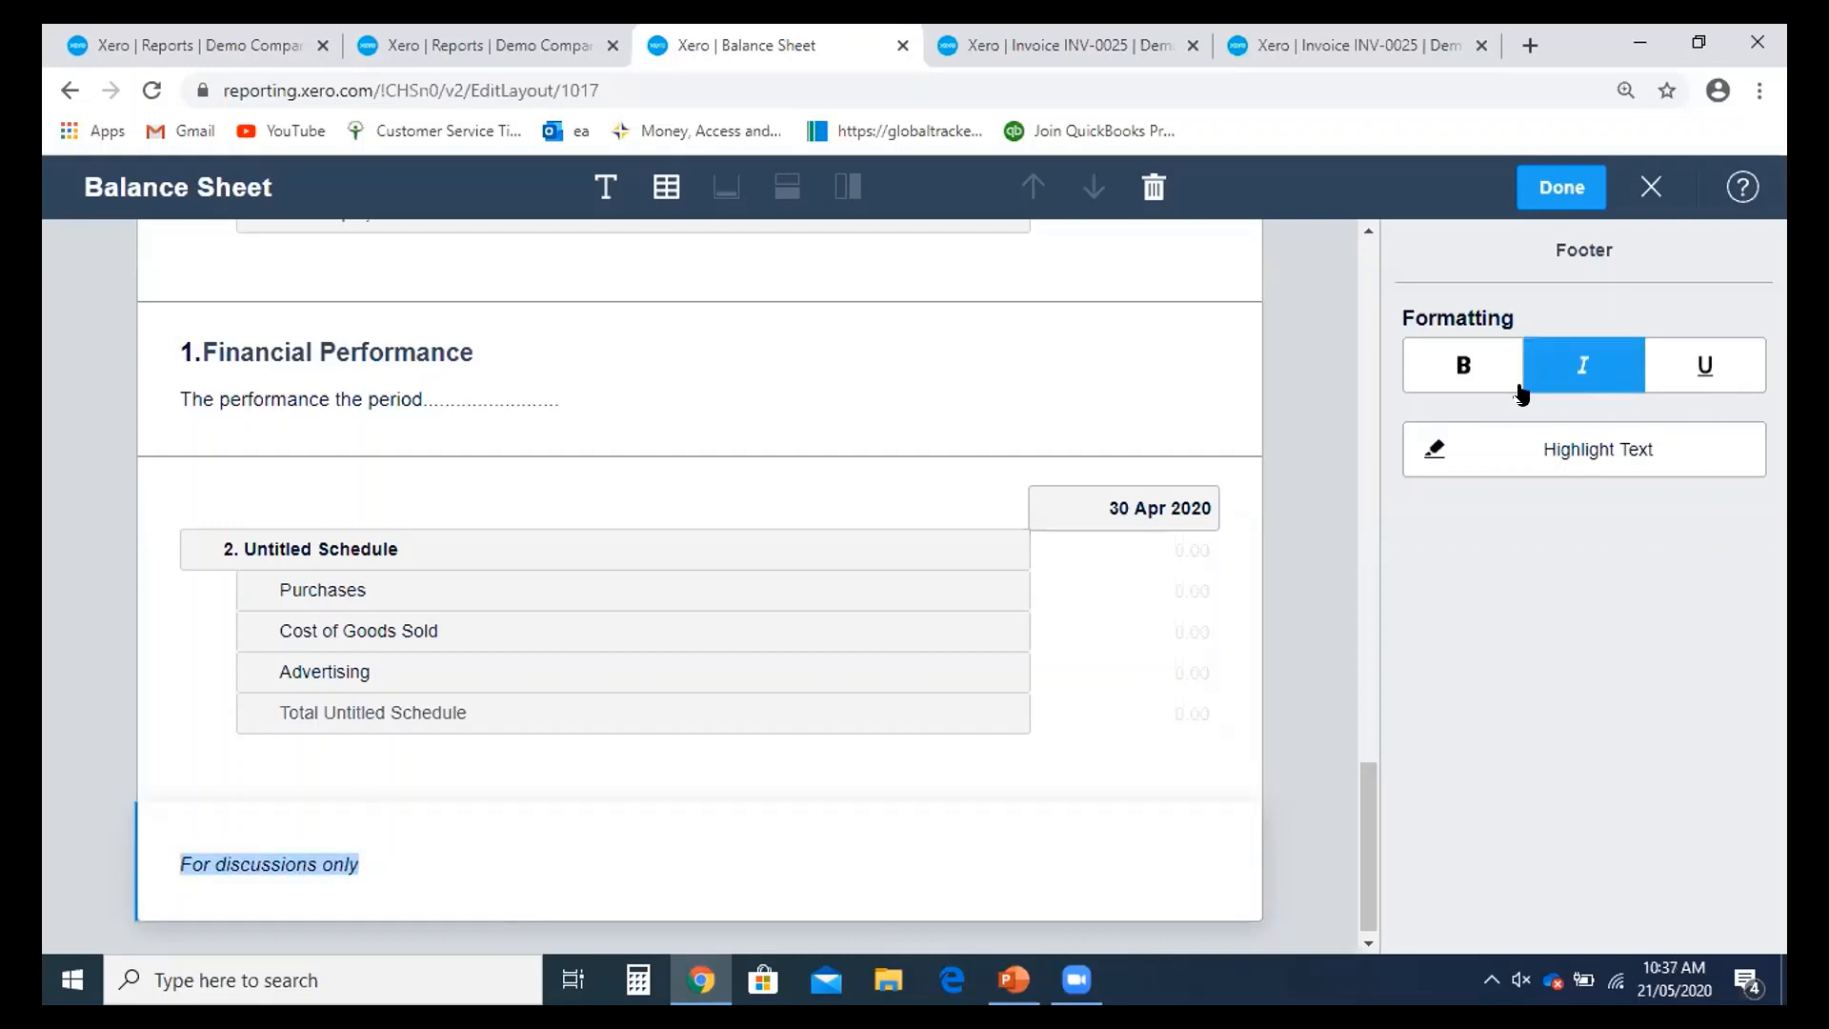
pyautogui.click(1472, 366)
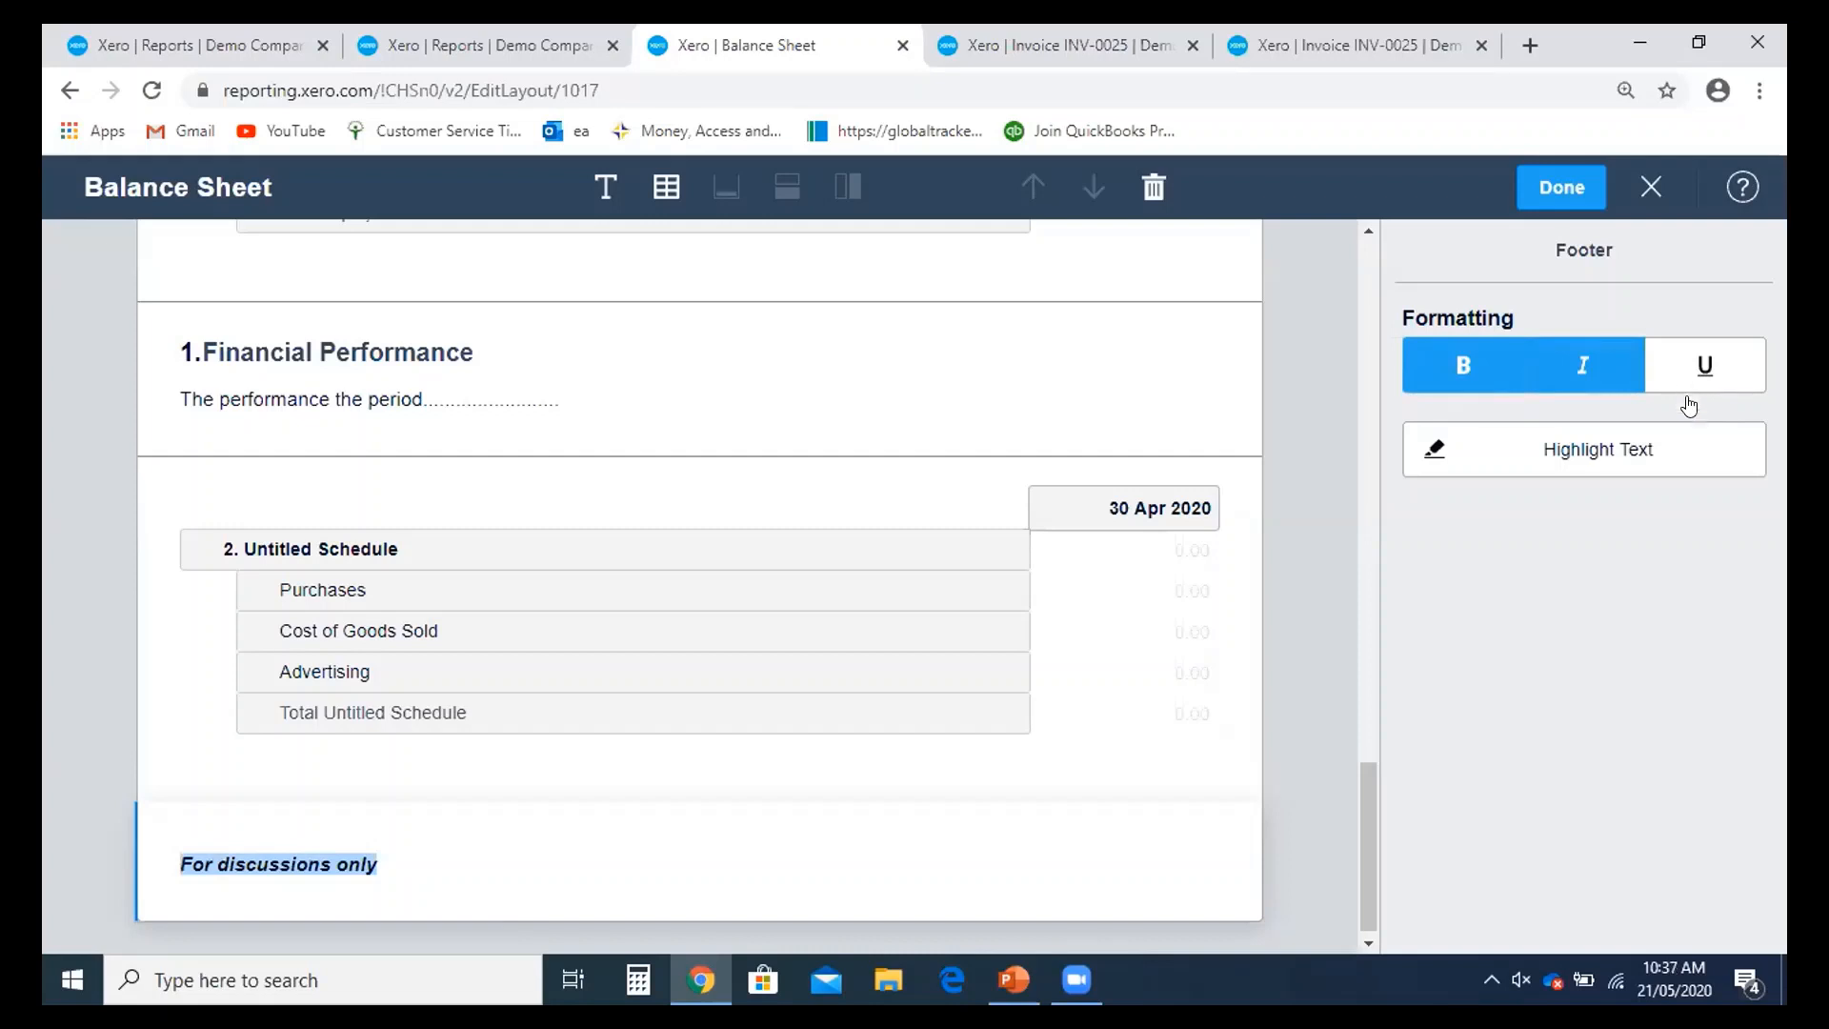
# - Give the 'For discussions only' footer a yellow highlight, then reselect the Financial Performance block
pyautogui.click(1594, 465)
pyautogui.click(465, 835)
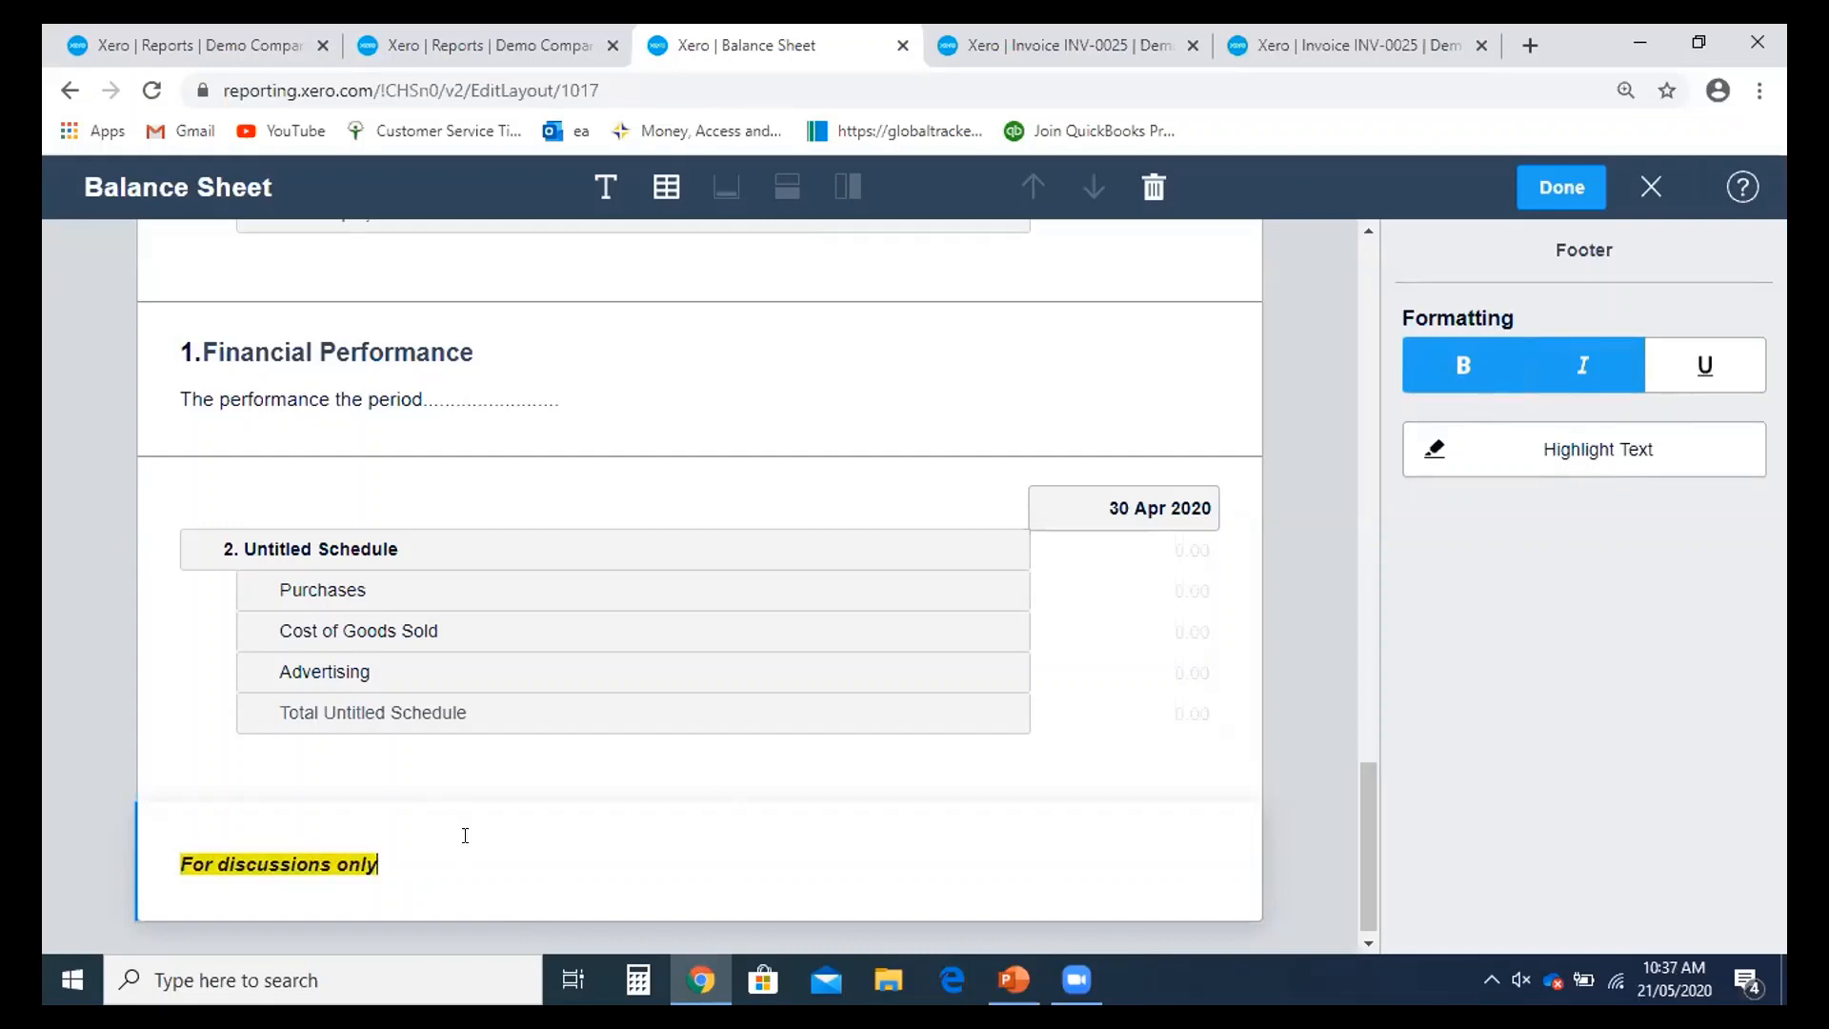
pyautogui.click(748, 322)
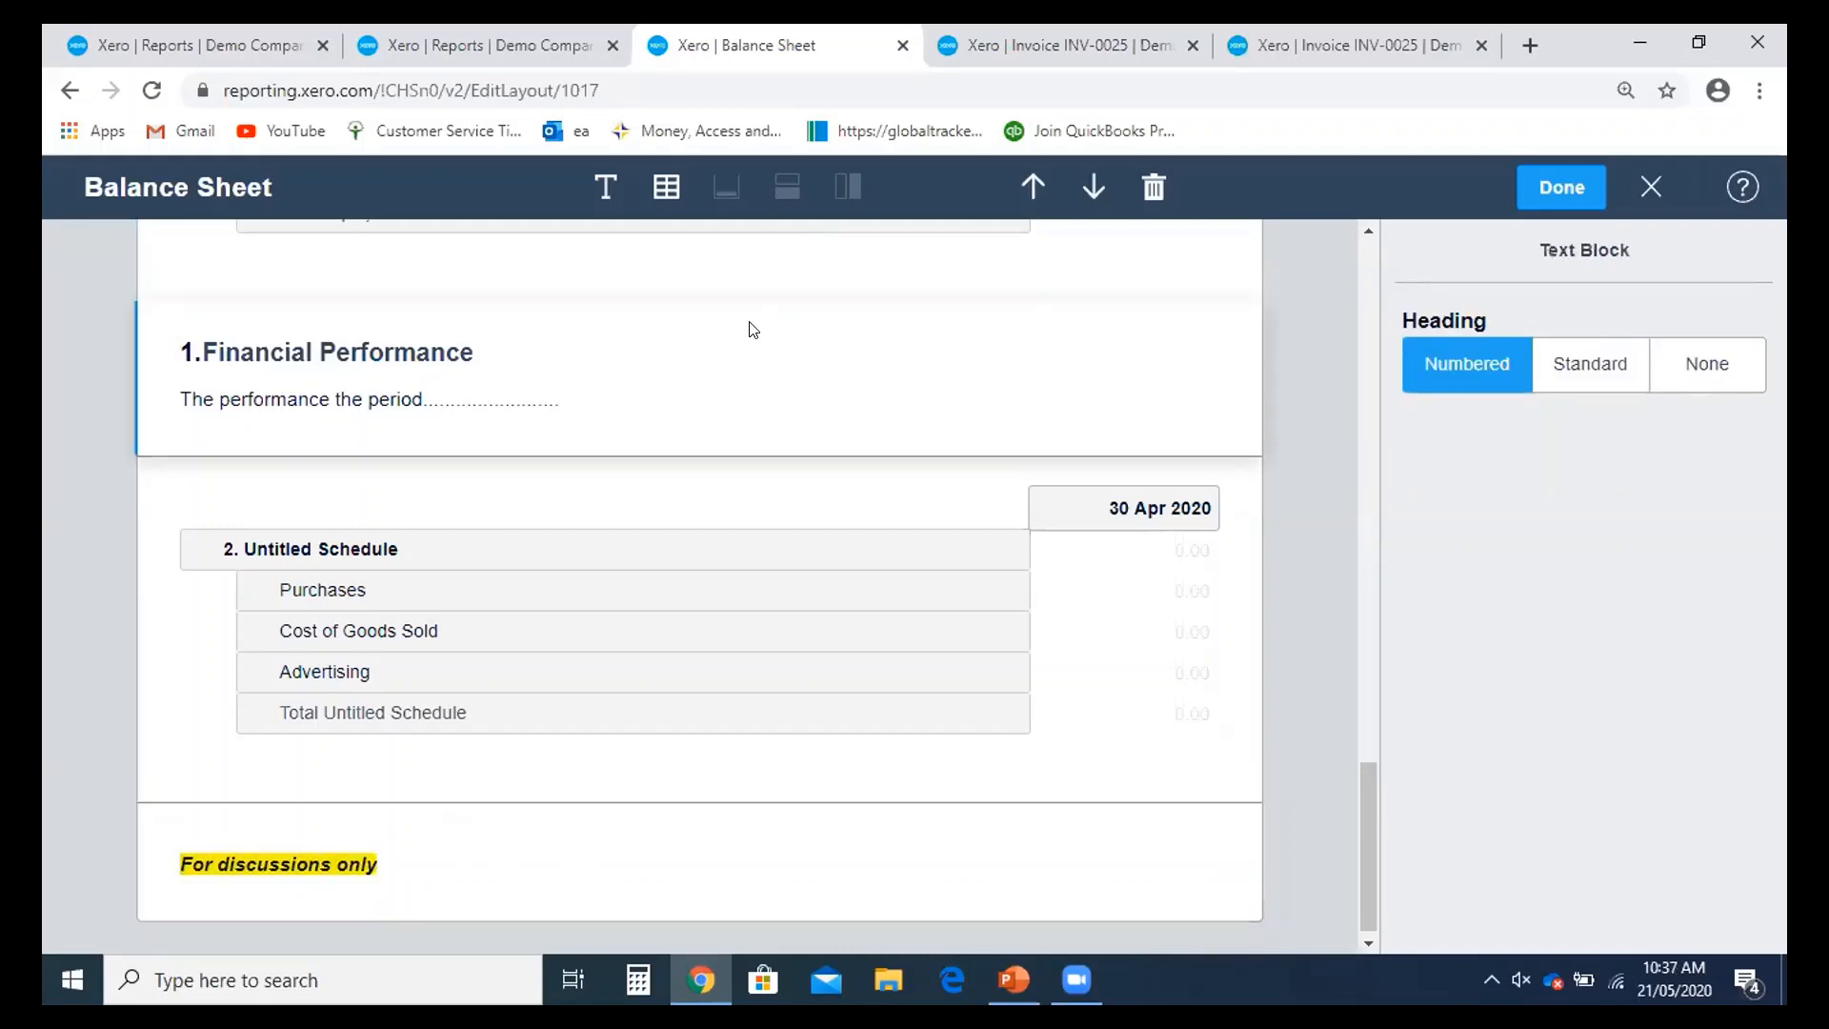
pyautogui.scroll(3, 771, 363)
pyautogui.scroll(6, 771, 363)
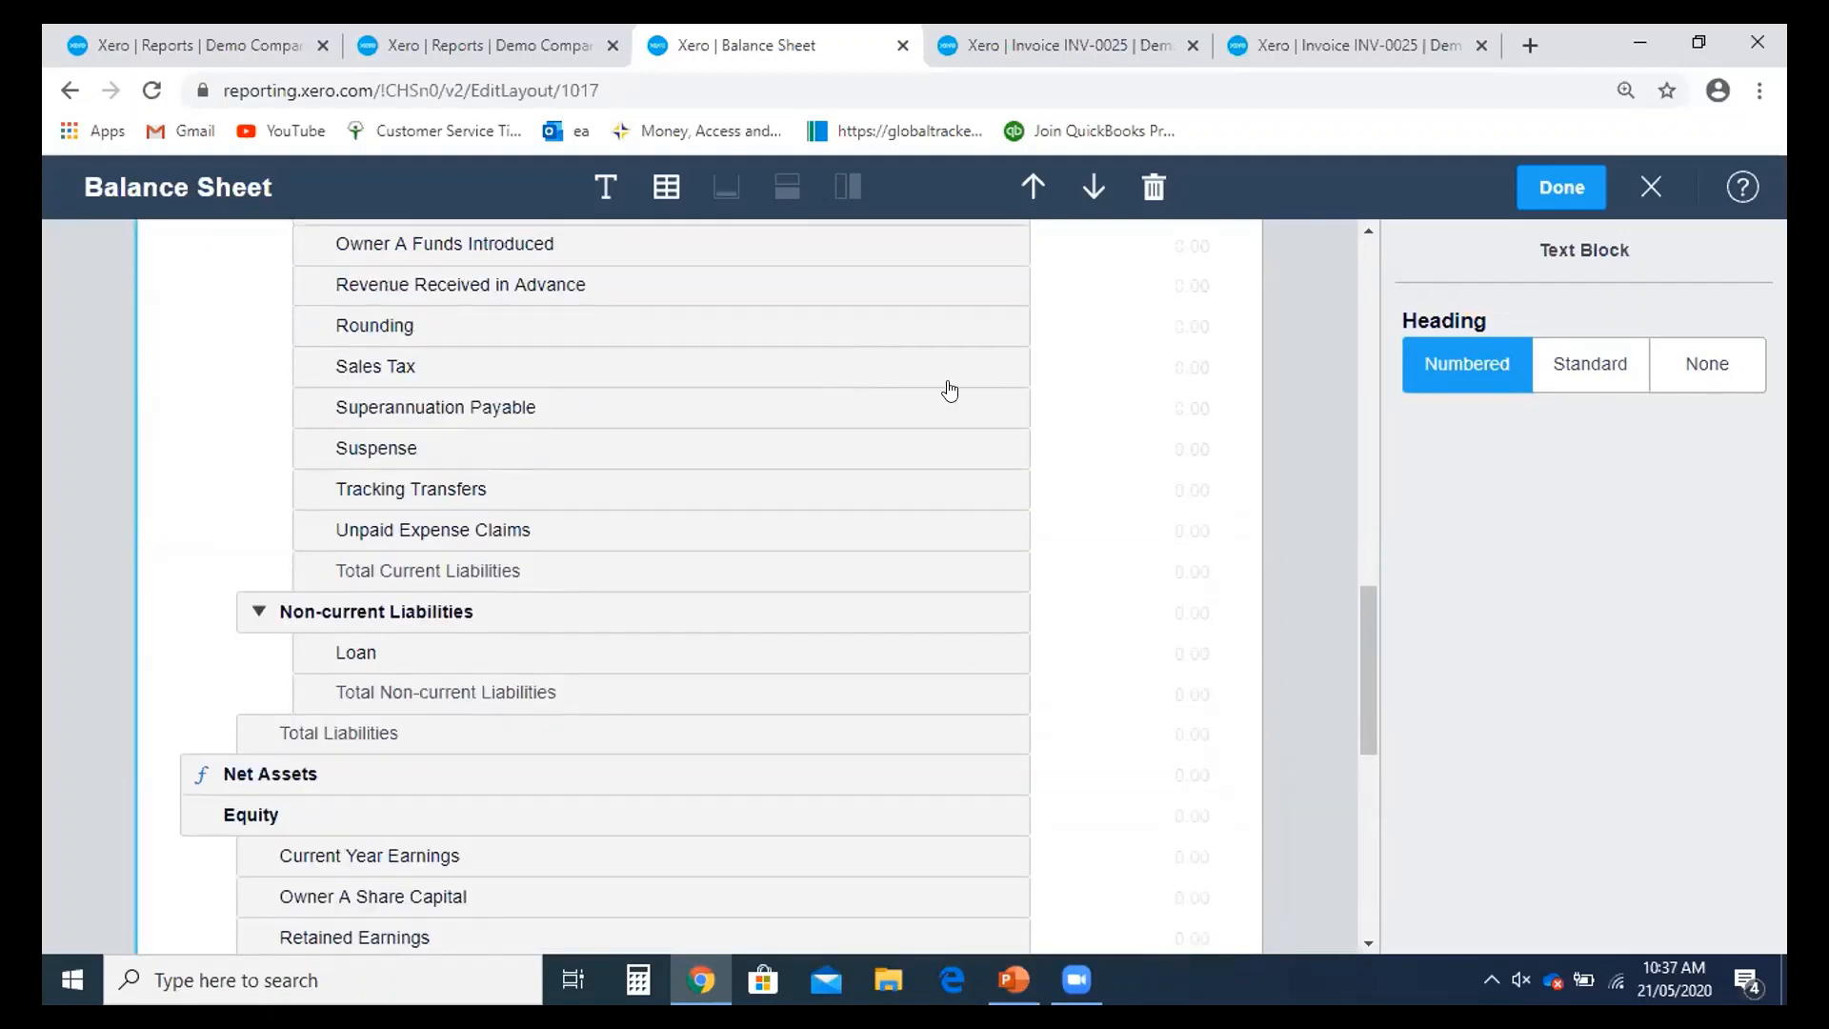
pyautogui.scroll(-6, 947, 392)
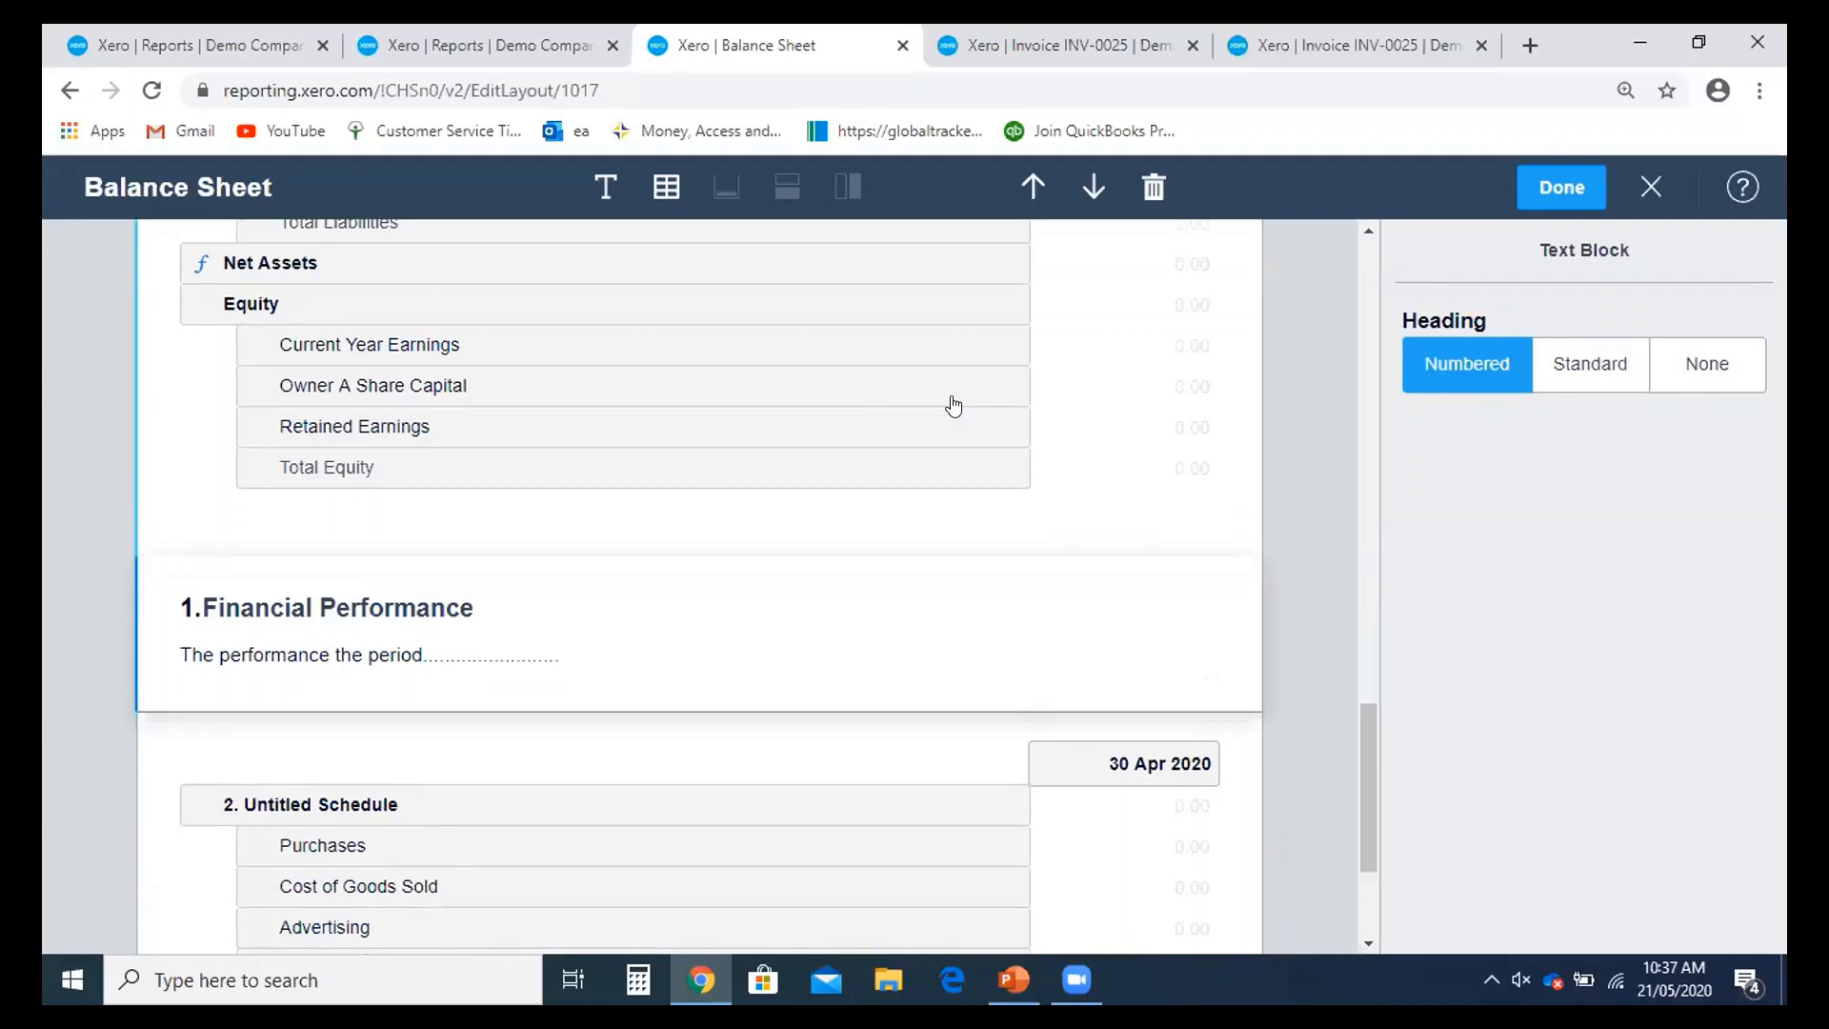
pyautogui.scroll(-3, 886, 613)
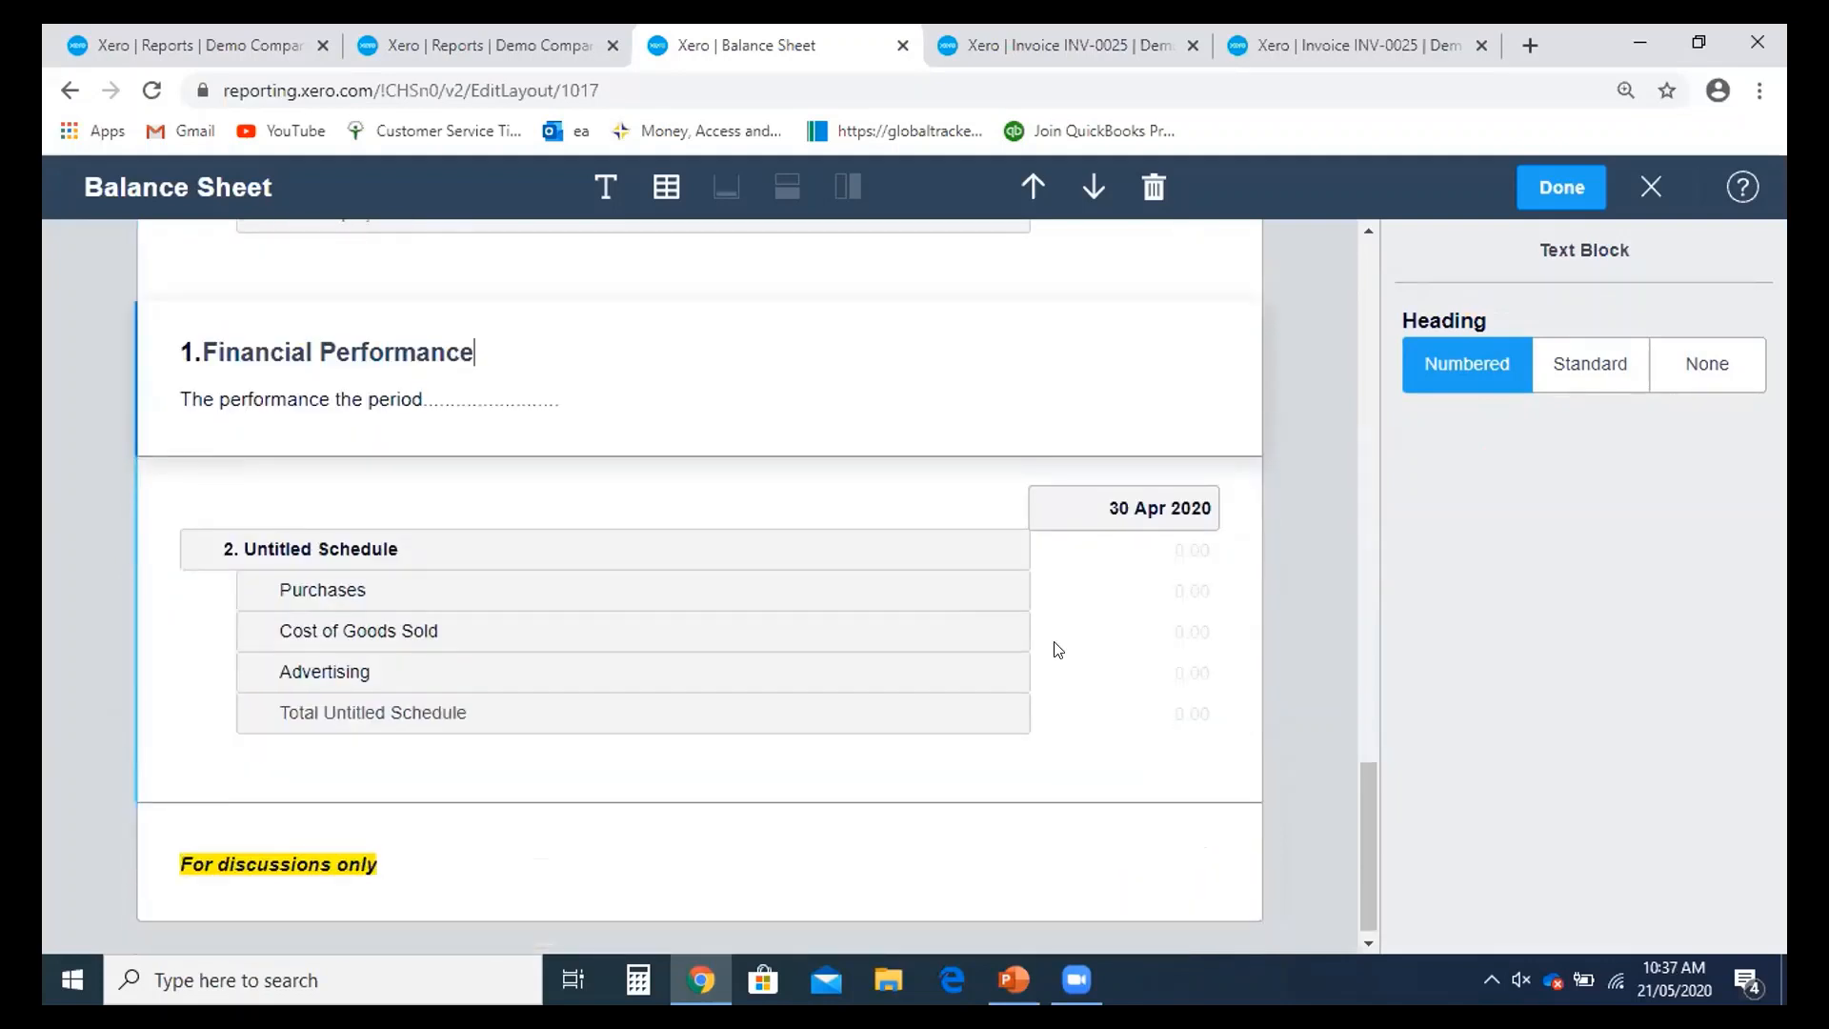
pyautogui.scroll(2, 959, 781)
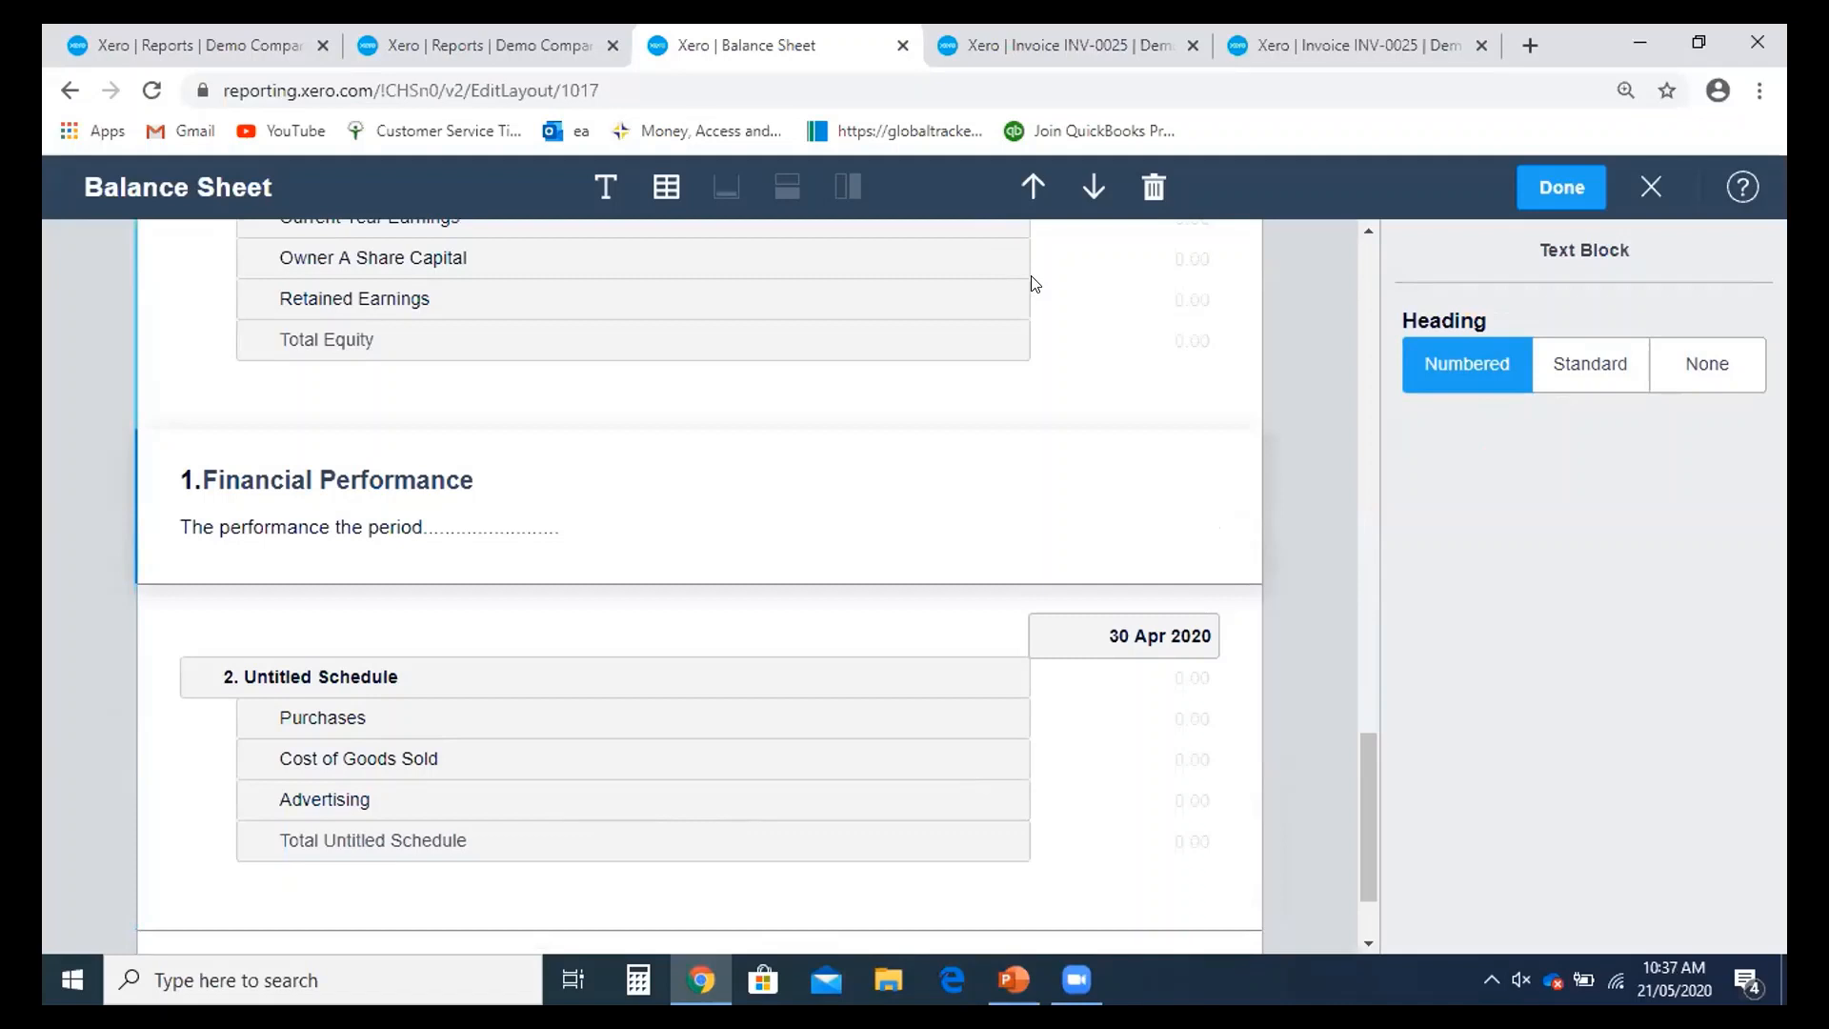
# - Move the Financial Performance block up and back down, leaving it in place
pyautogui.click(1033, 189)
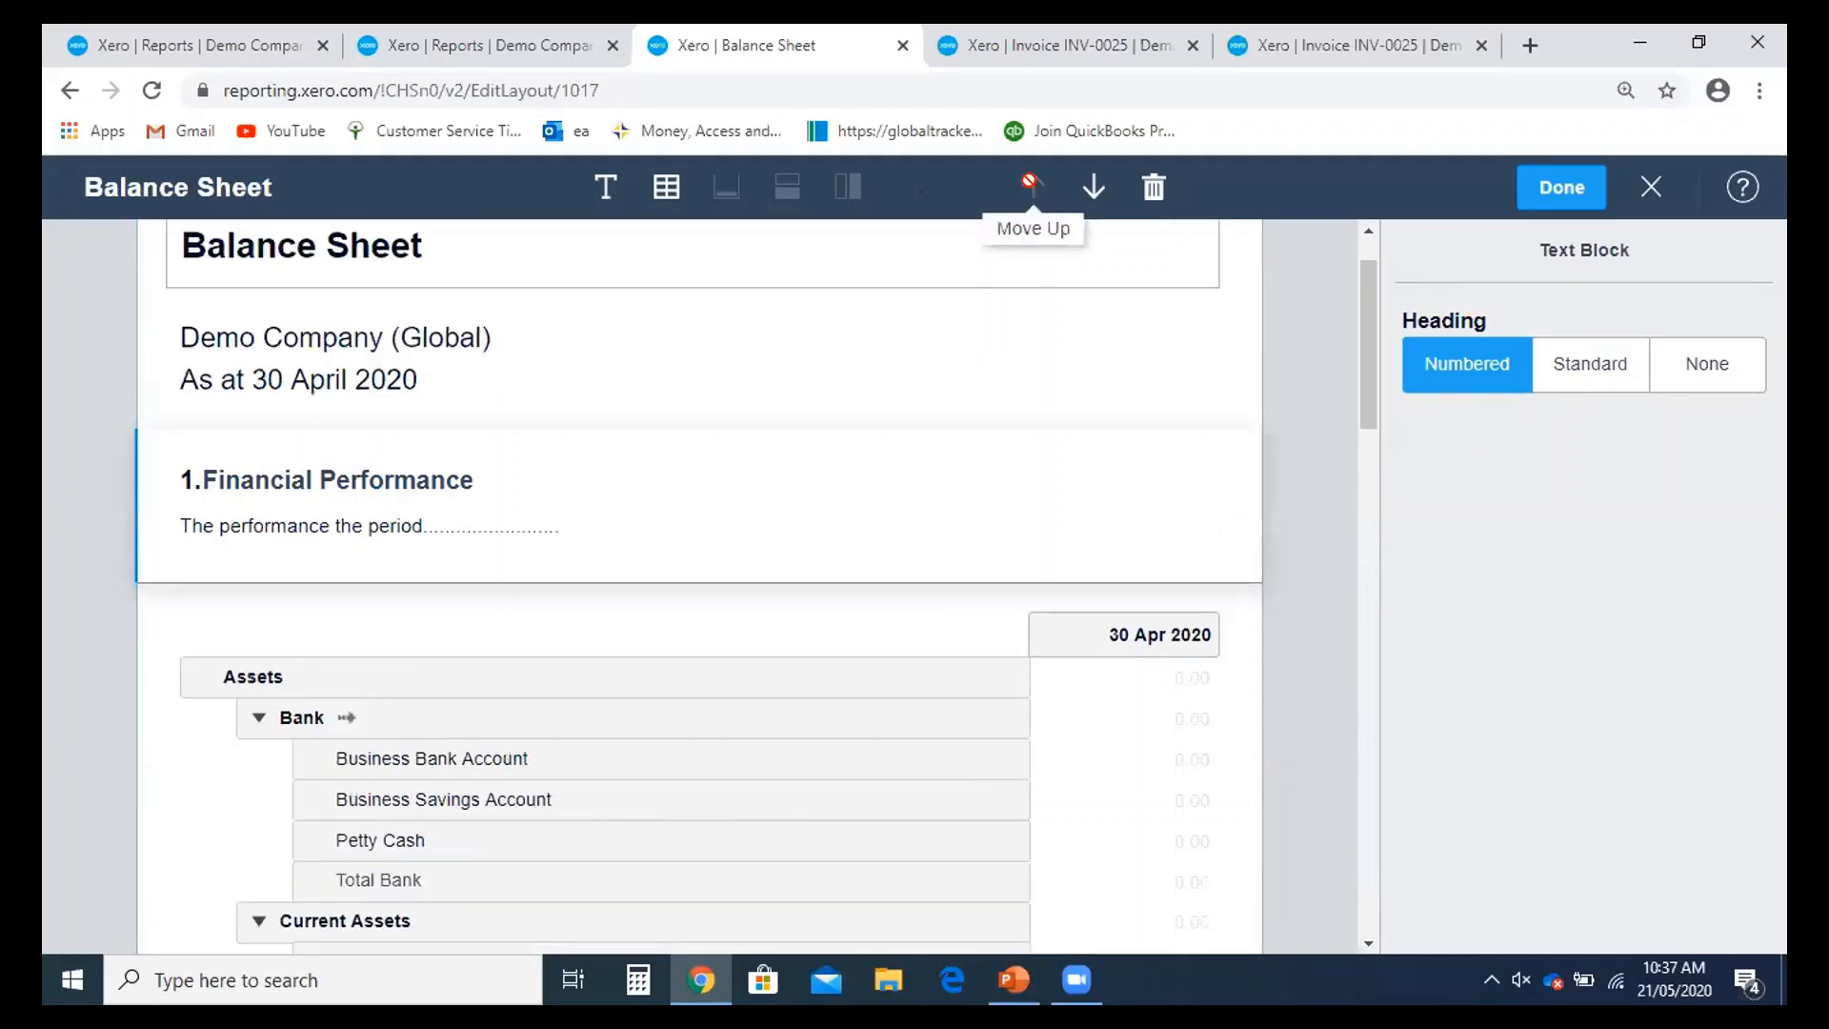
pyautogui.click(1092, 189)
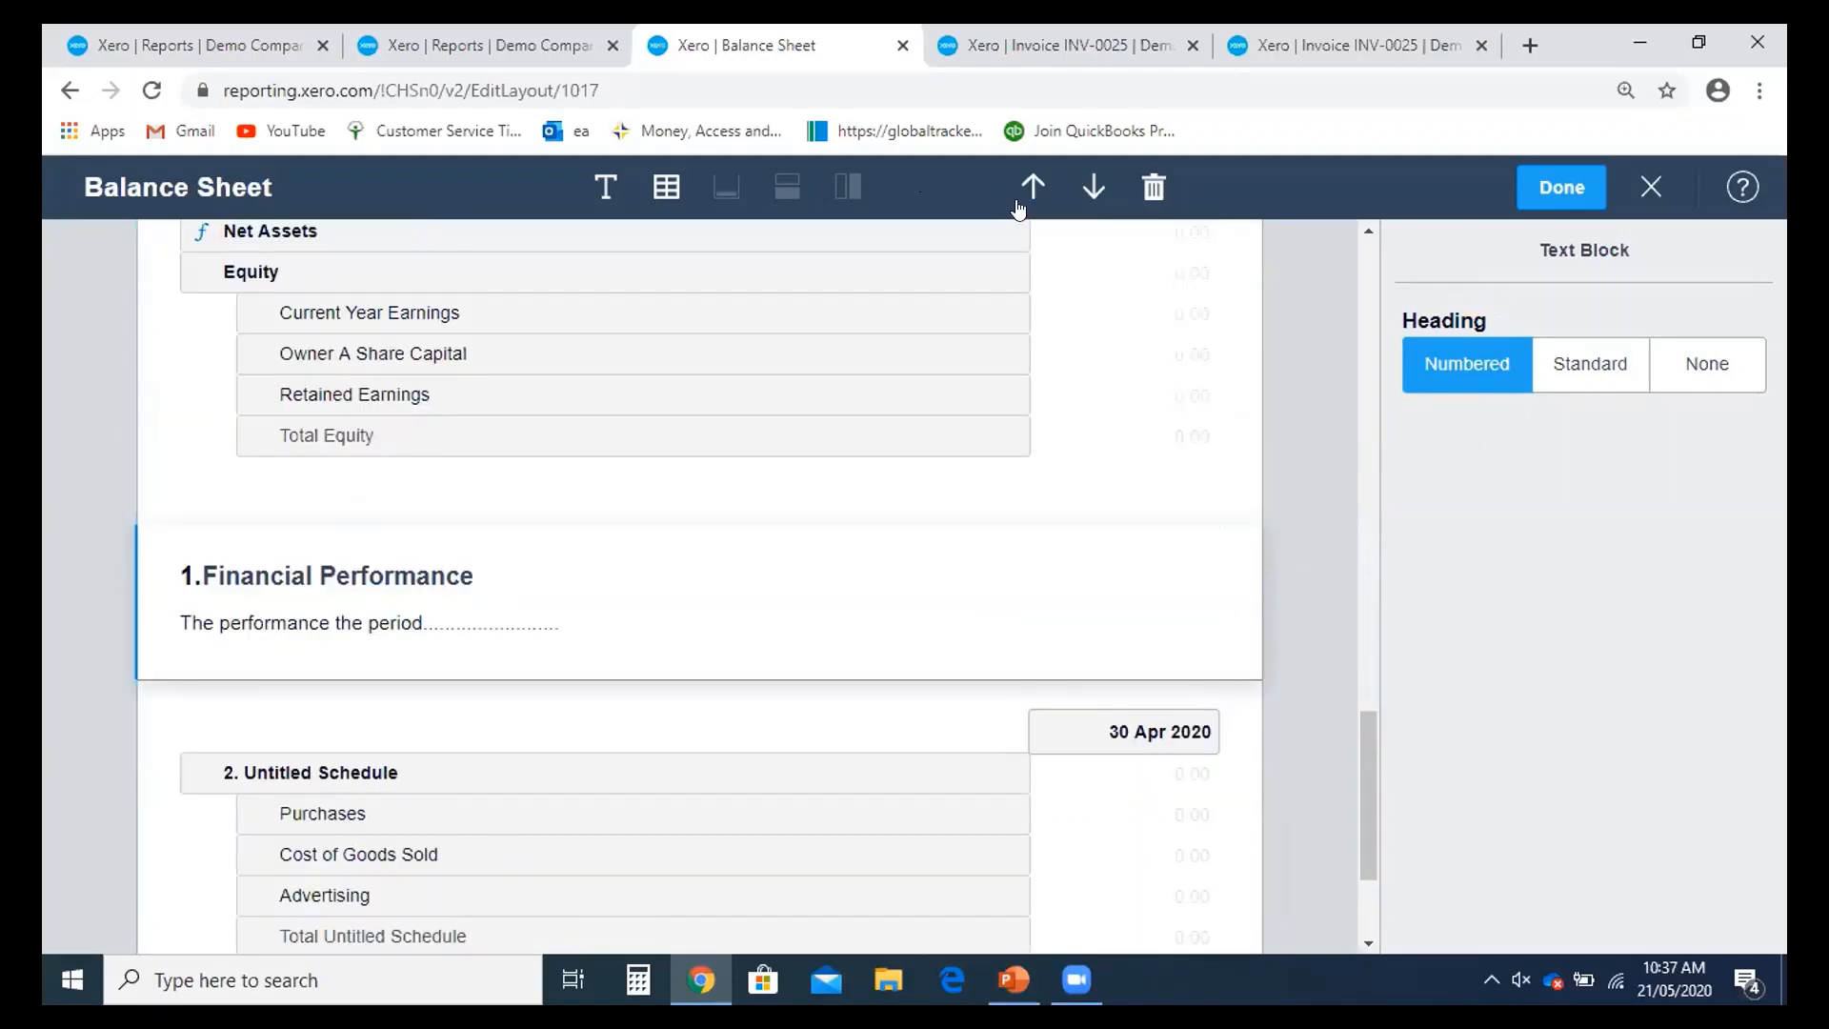
pyautogui.click(1021, 194)
pyautogui.click(1092, 191)
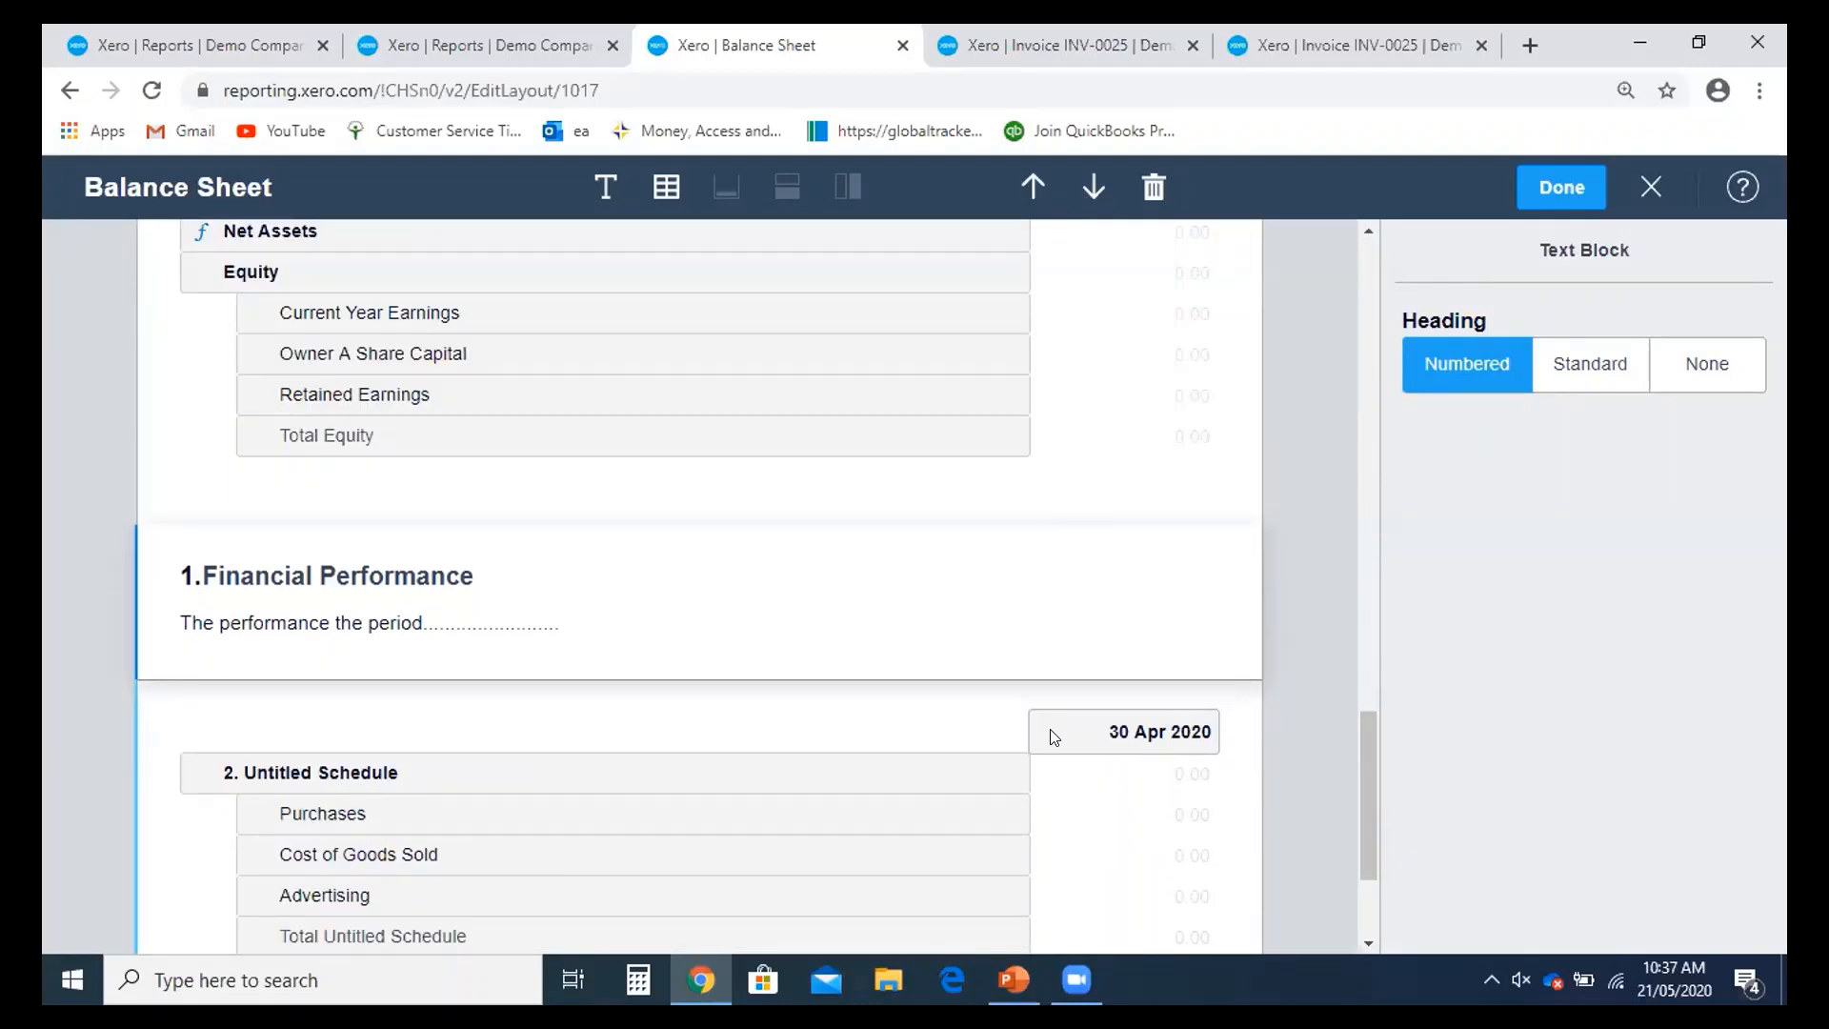
pyautogui.scroll(-1, 1067, 619)
pyautogui.click(1105, 440)
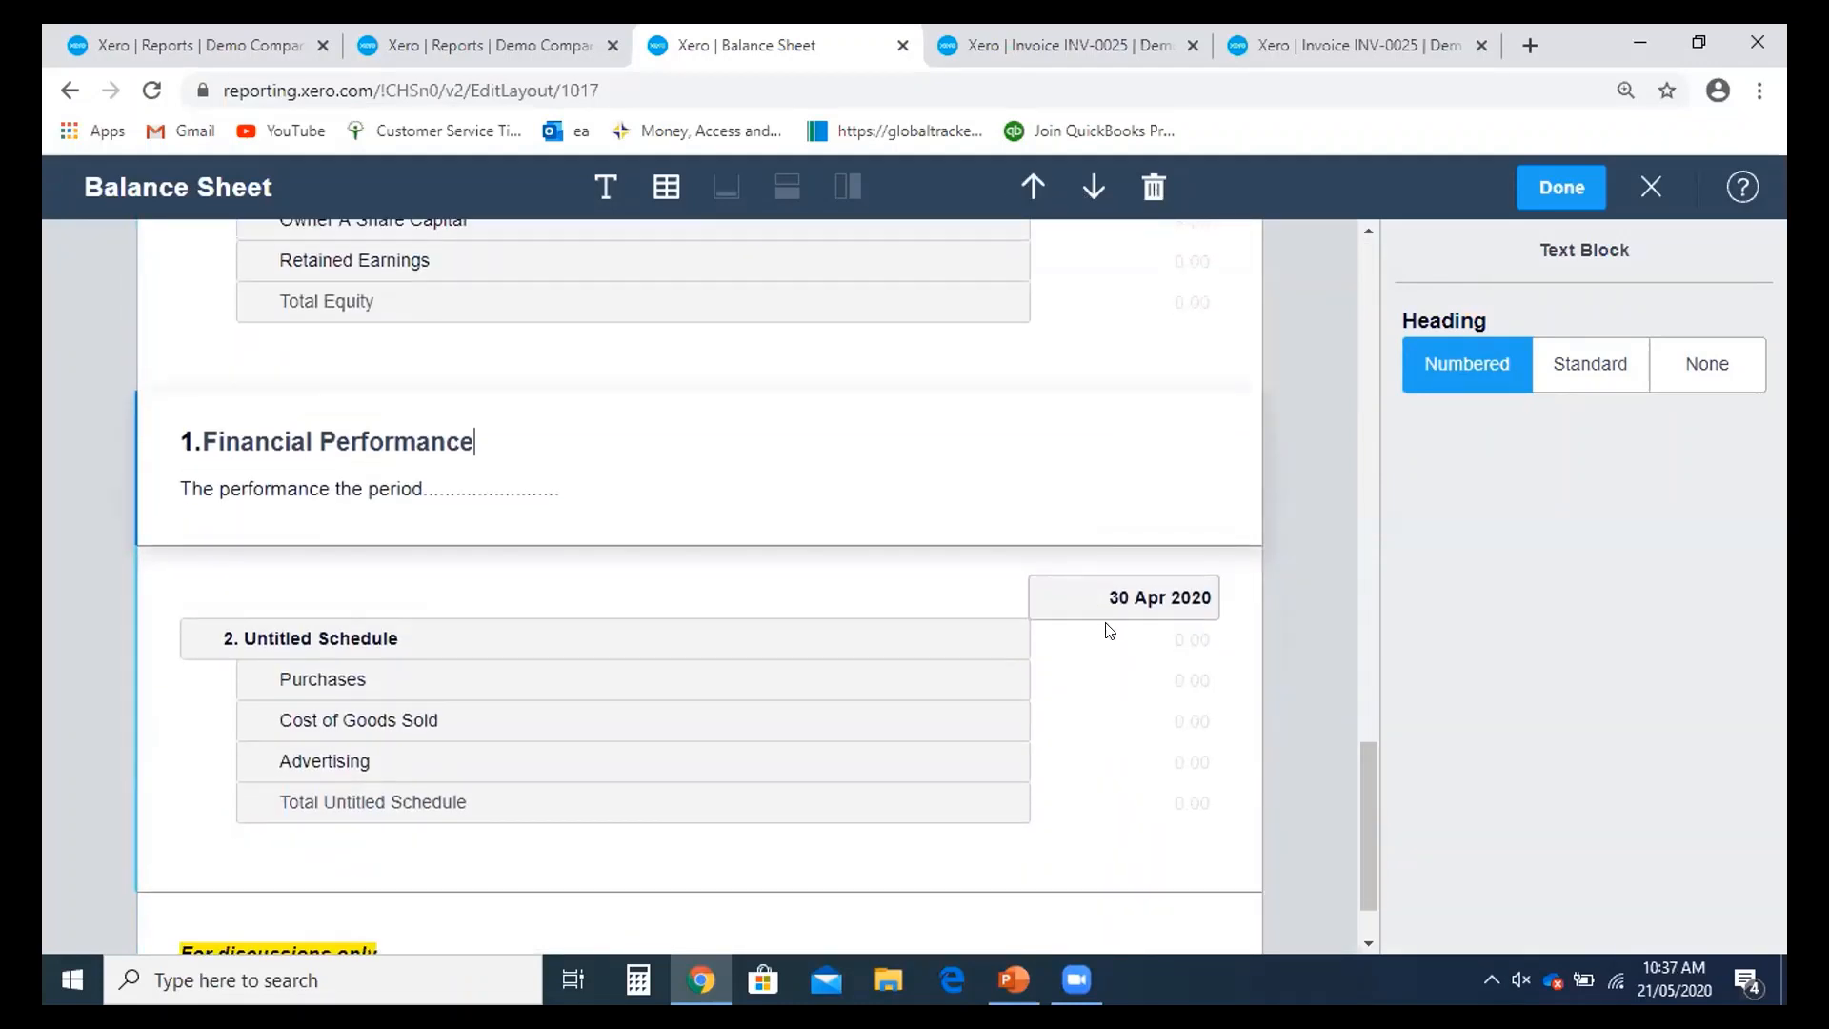
# - Delete the Untitled Schedule from the Balance Sheet layout
pyautogui.scroll(-1, 1048, 572)
pyautogui.click(981, 498)
pyautogui.click(1154, 187)
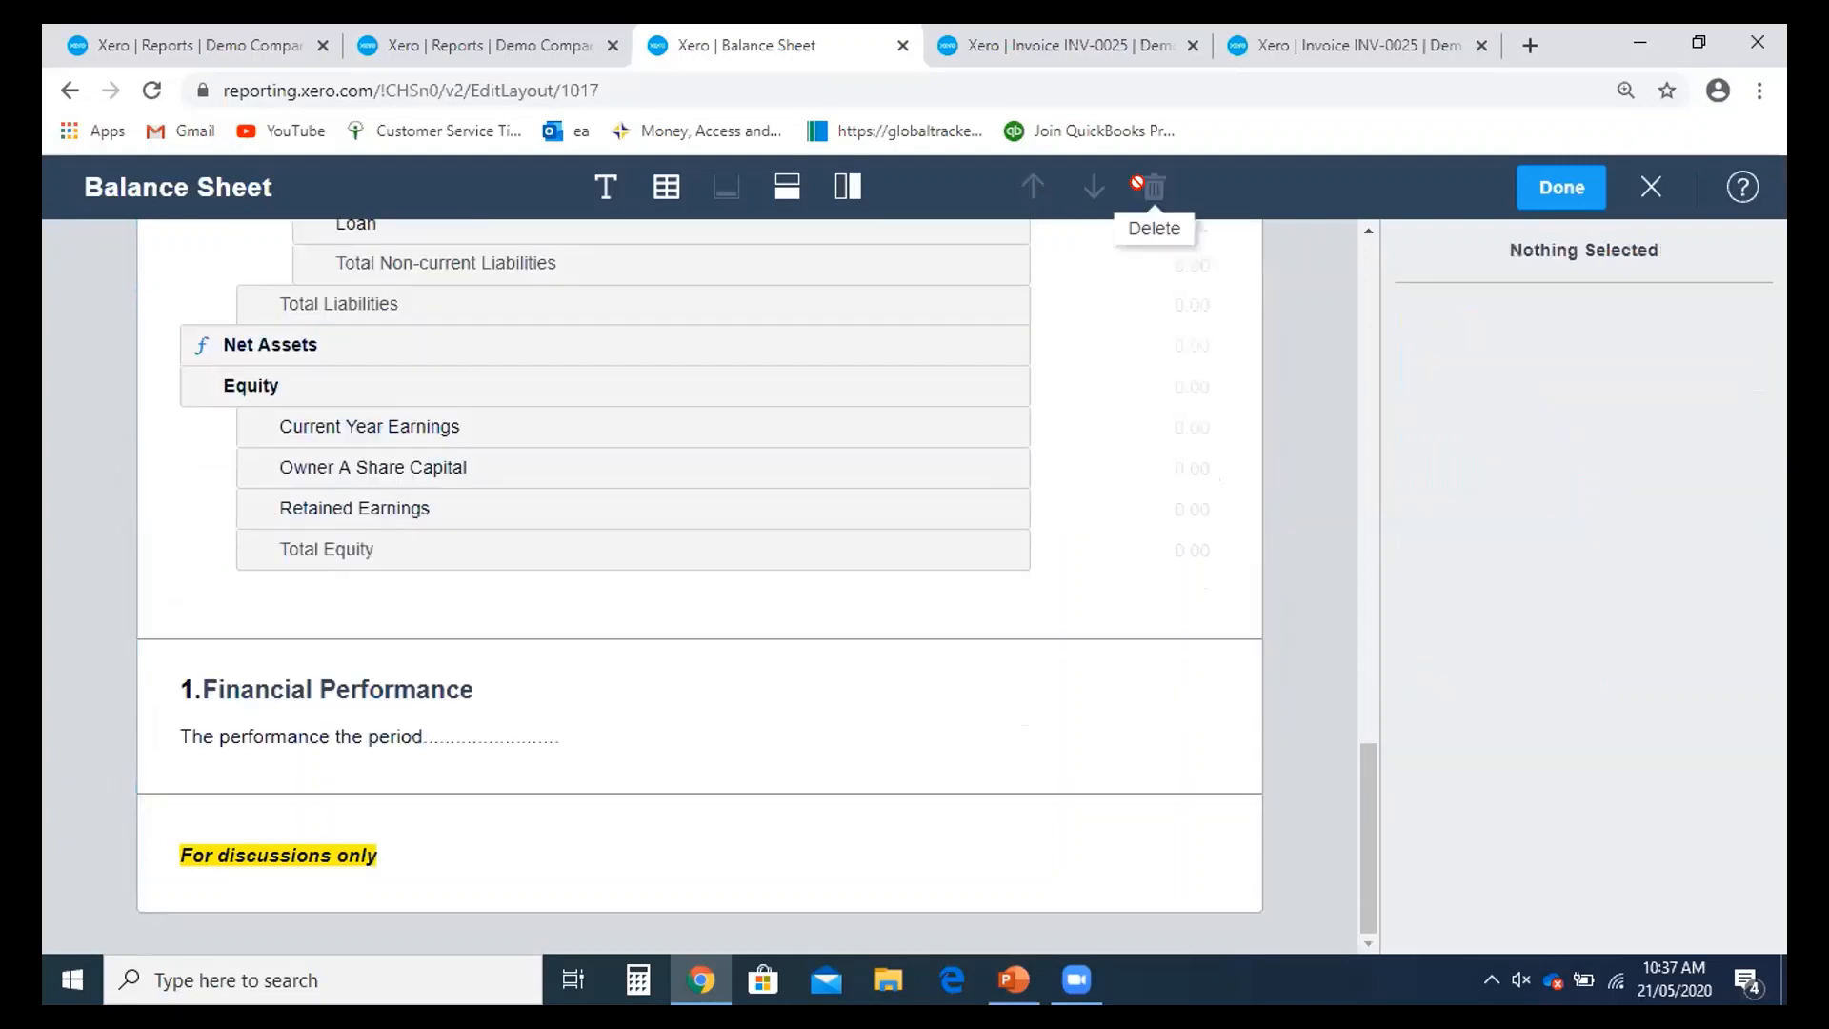
pyautogui.click(777, 194)
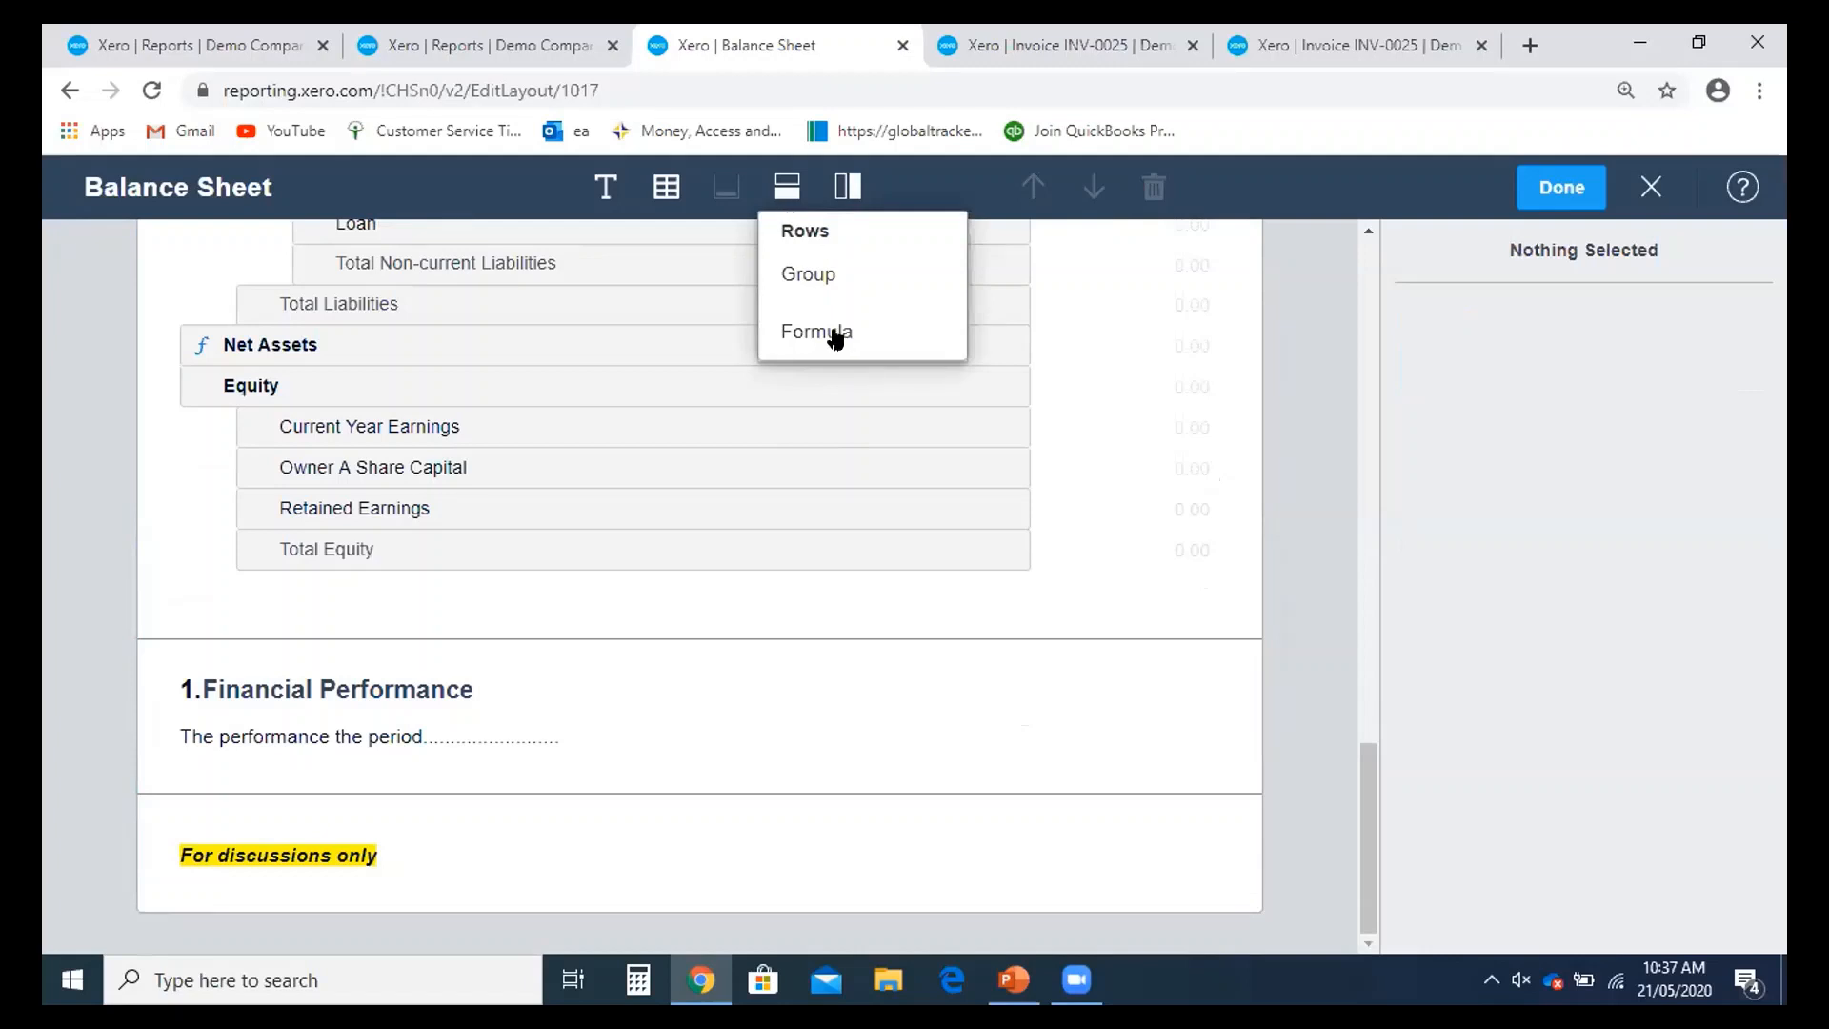
# - Add a group below Bank holding Accounts Receivable, Inventory and Prepayments
pyautogui.click(835, 278)
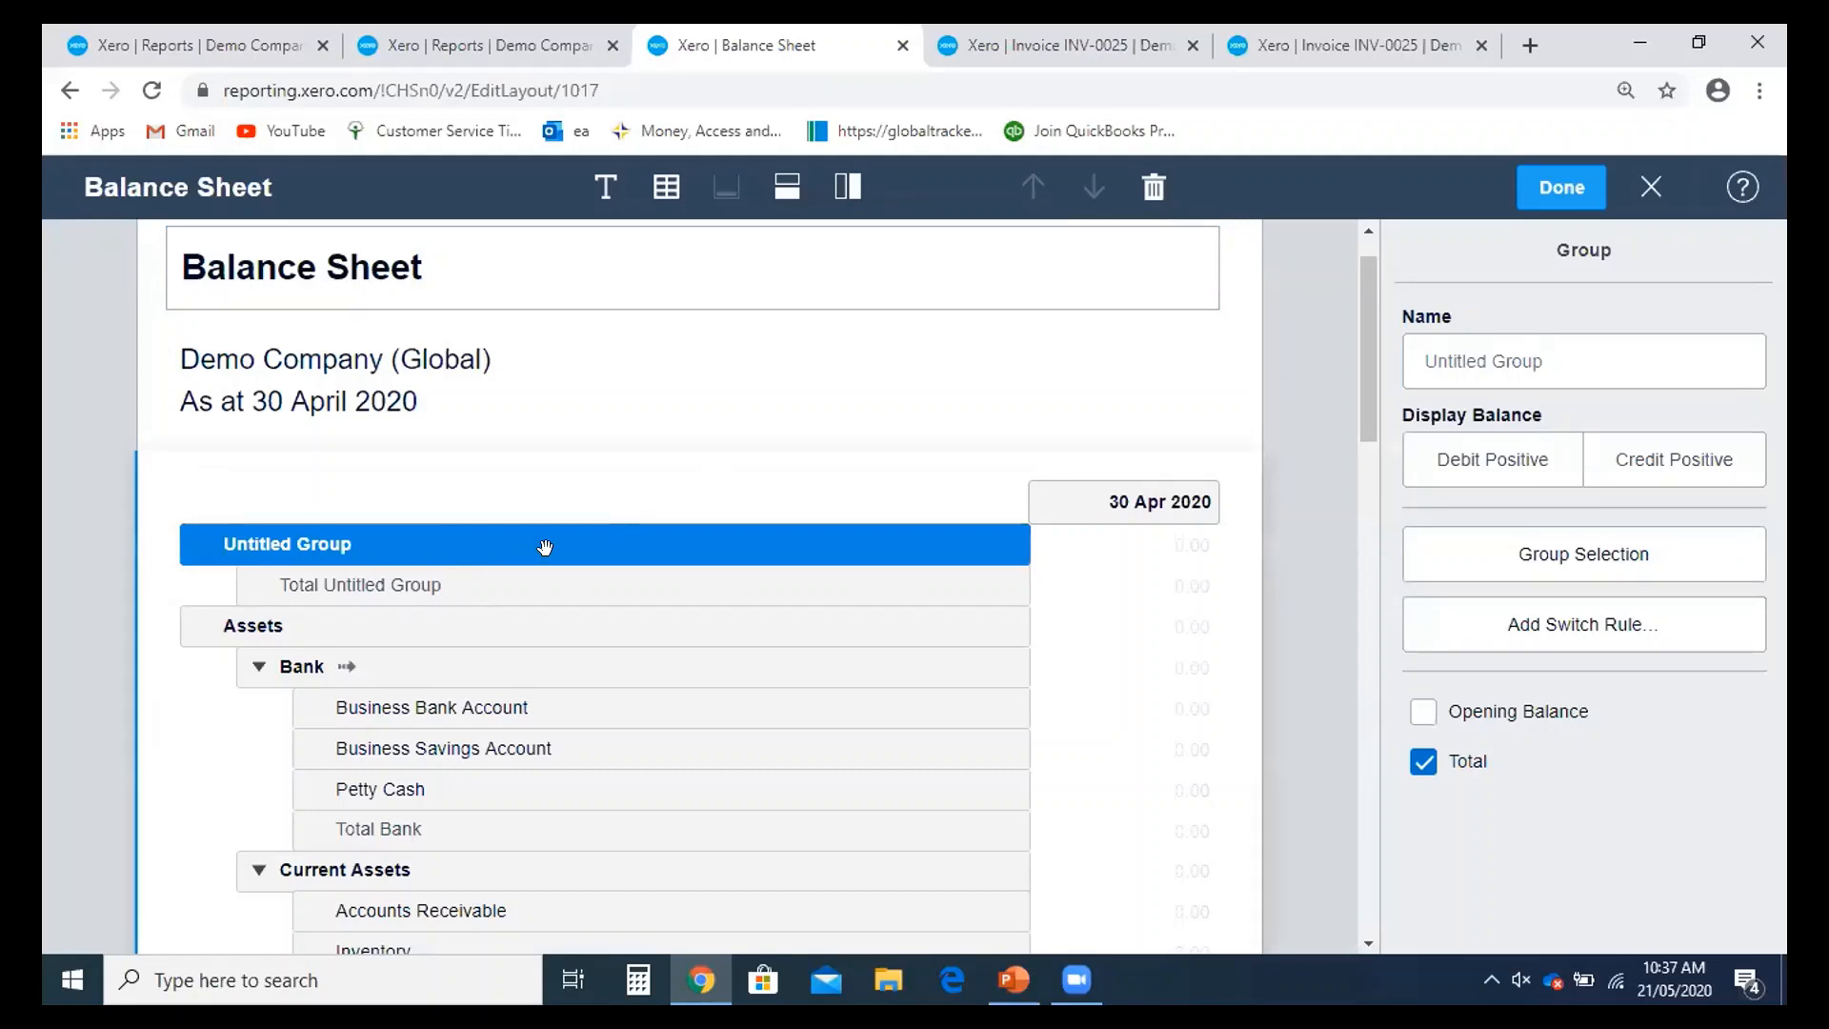
pyautogui.scroll(-3, 571, 571)
pyautogui.scroll(-2, 622, 576)
pyautogui.scroll(5, 625, 572)
pyautogui.moveTo(425, 541); pyautogui.dragTo(339, 711)
pyautogui.scroll(-1, 567, 608)
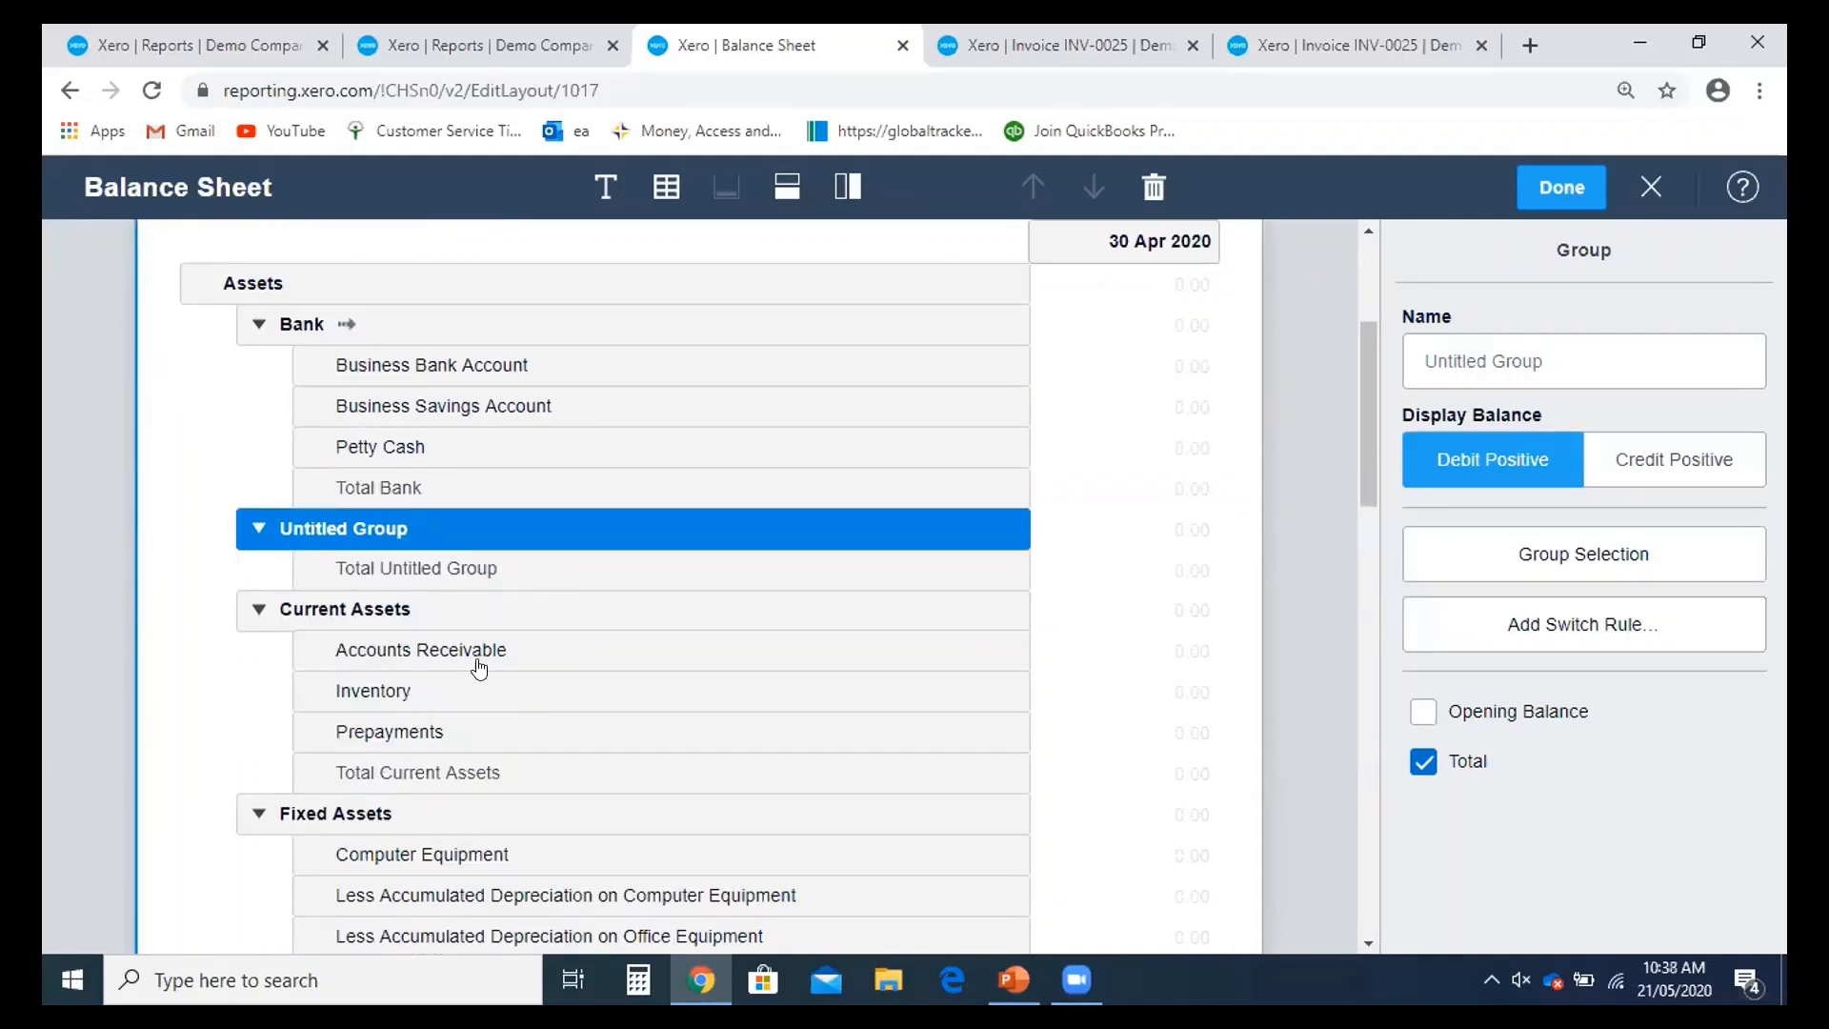
pyautogui.scroll(-1, 481, 693)
pyautogui.scroll(1, 490, 667)
pyautogui.moveTo(477, 641); pyautogui.dragTo(485, 481)
pyautogui.scroll(-1, 467, 615)
pyautogui.moveTo(470, 609); pyautogui.dragTo(495, 534)
pyautogui.moveTo(481, 651); pyautogui.dragTo(506, 543)
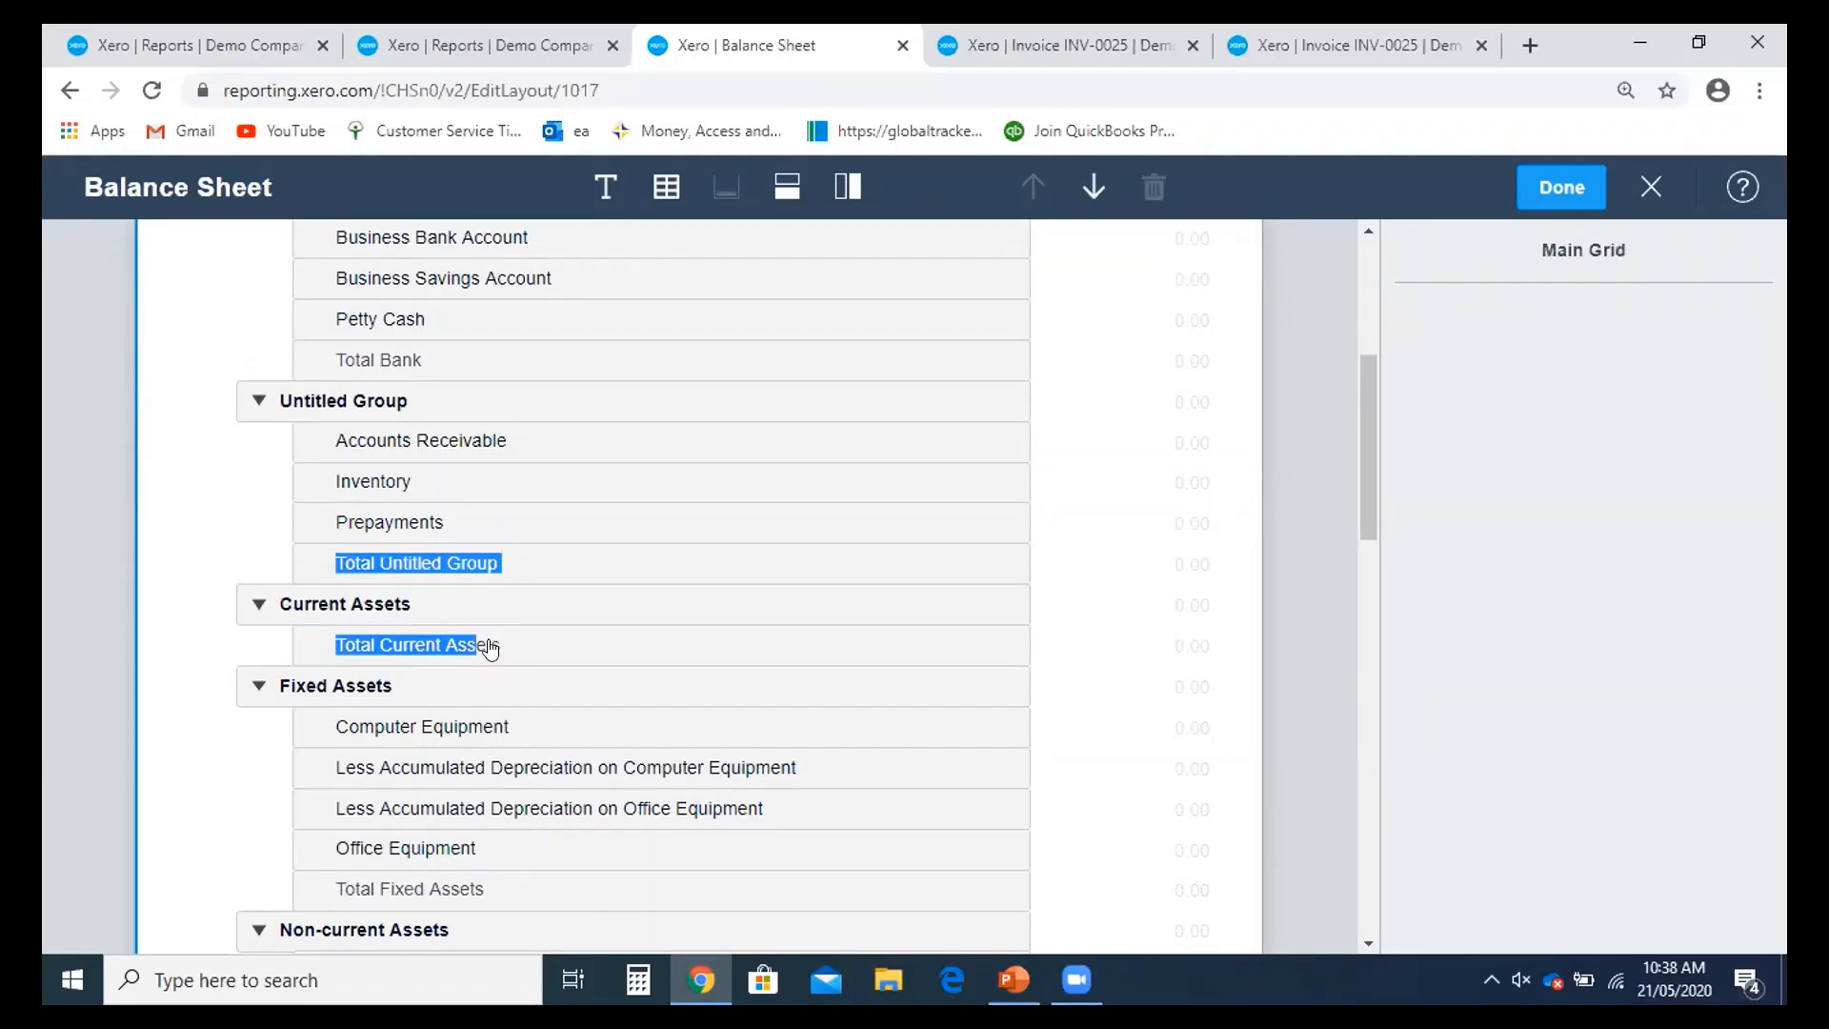
# - Rename the Untitled Group to 'Current Assets'
pyautogui.click(497, 649)
pyautogui.click(354, 402)
pyautogui.click(354, 400)
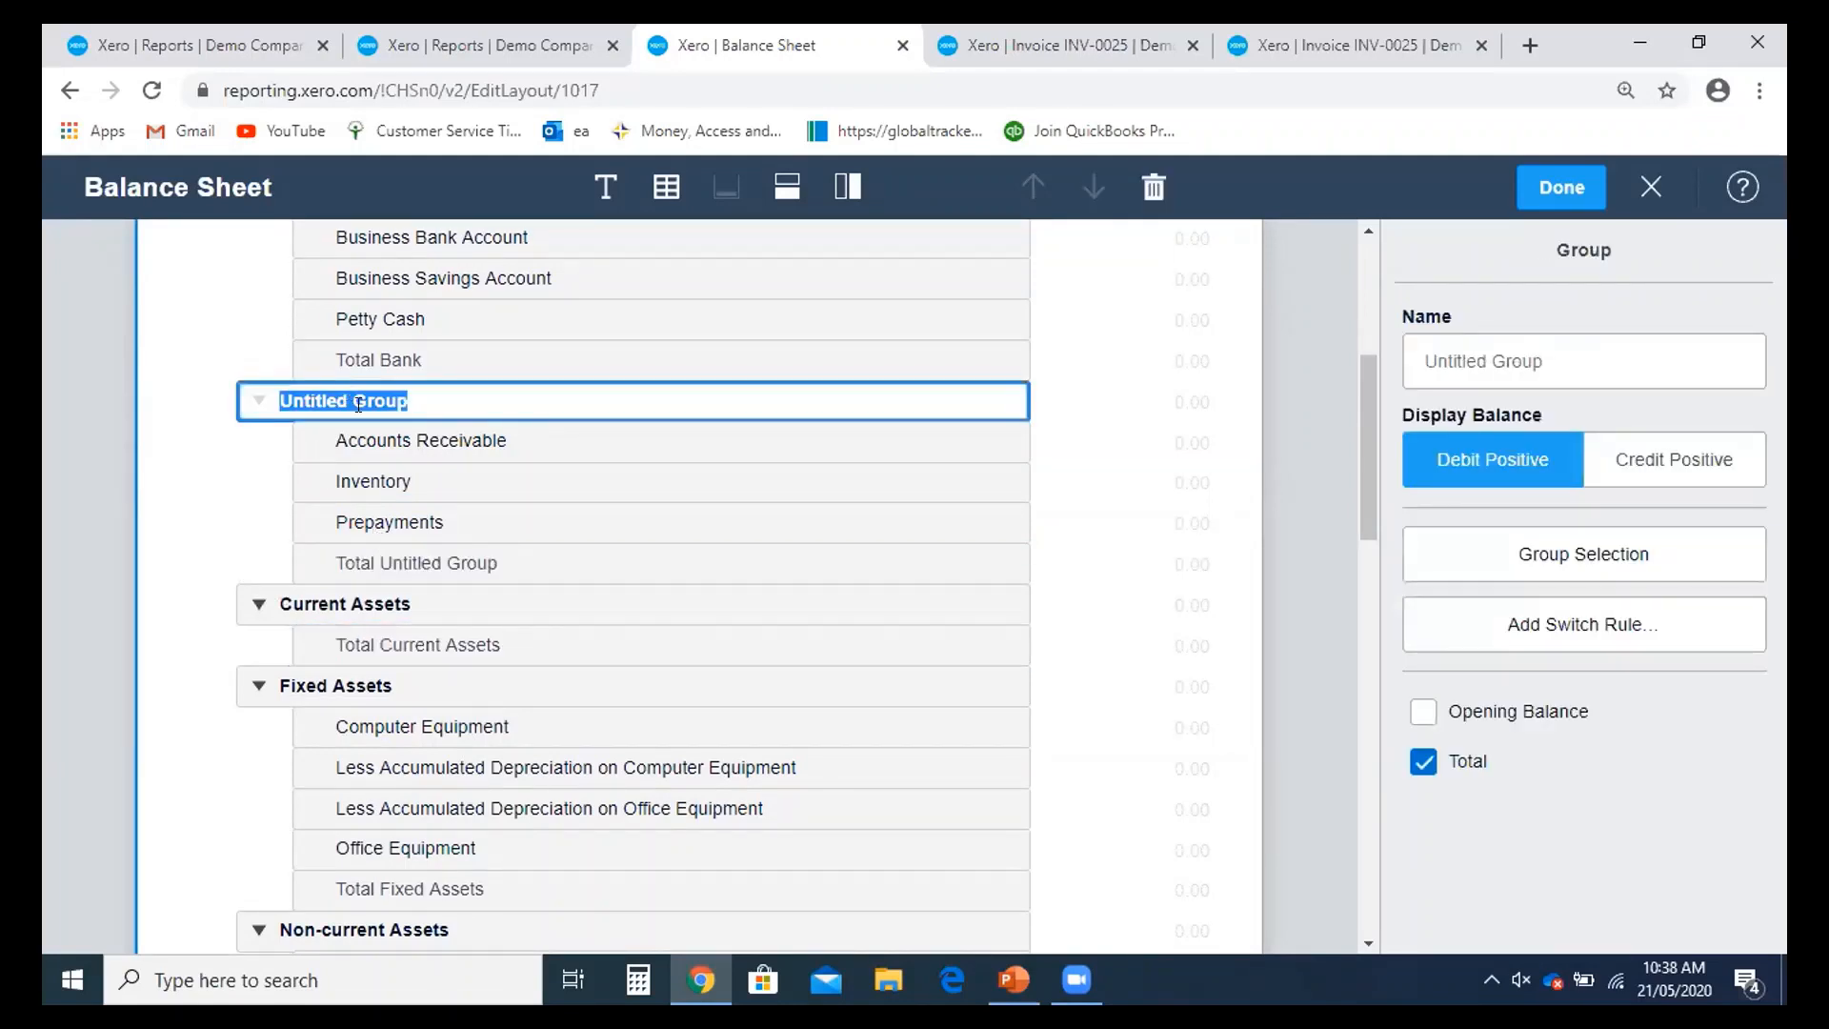
pyautogui.press('BackSpace')
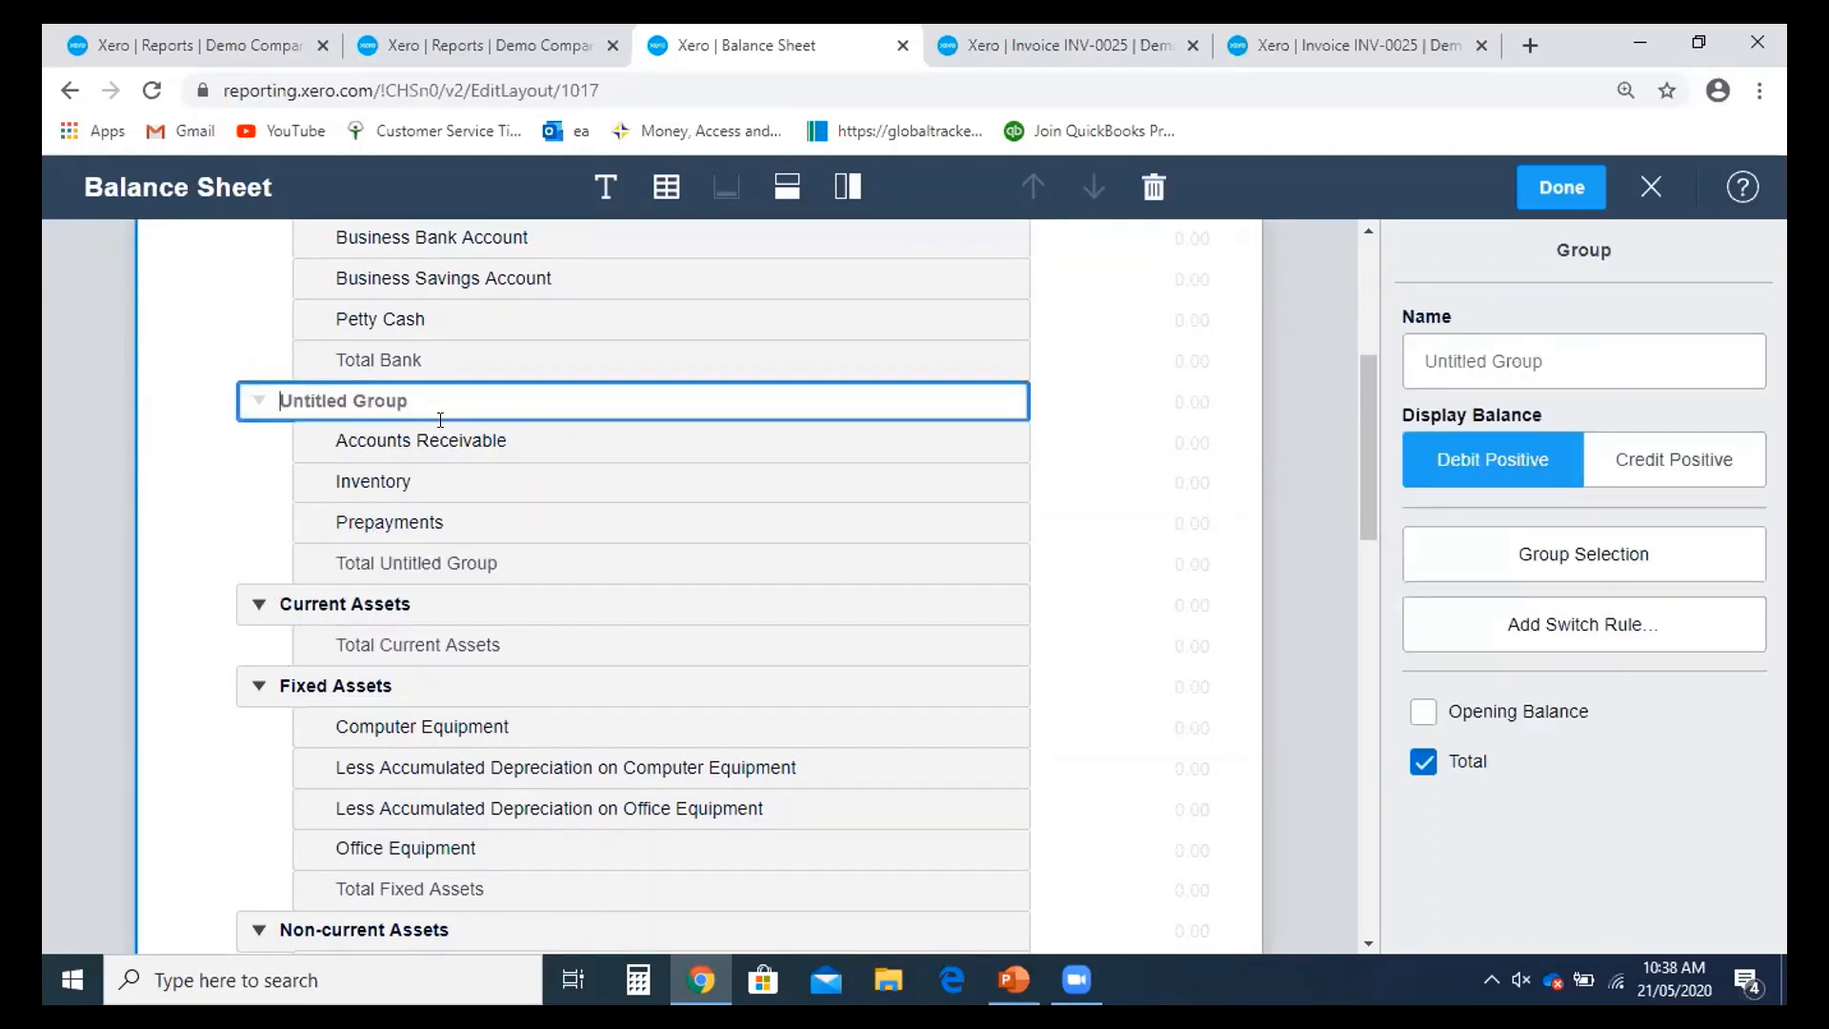
pyautogui.write('Current Assets')
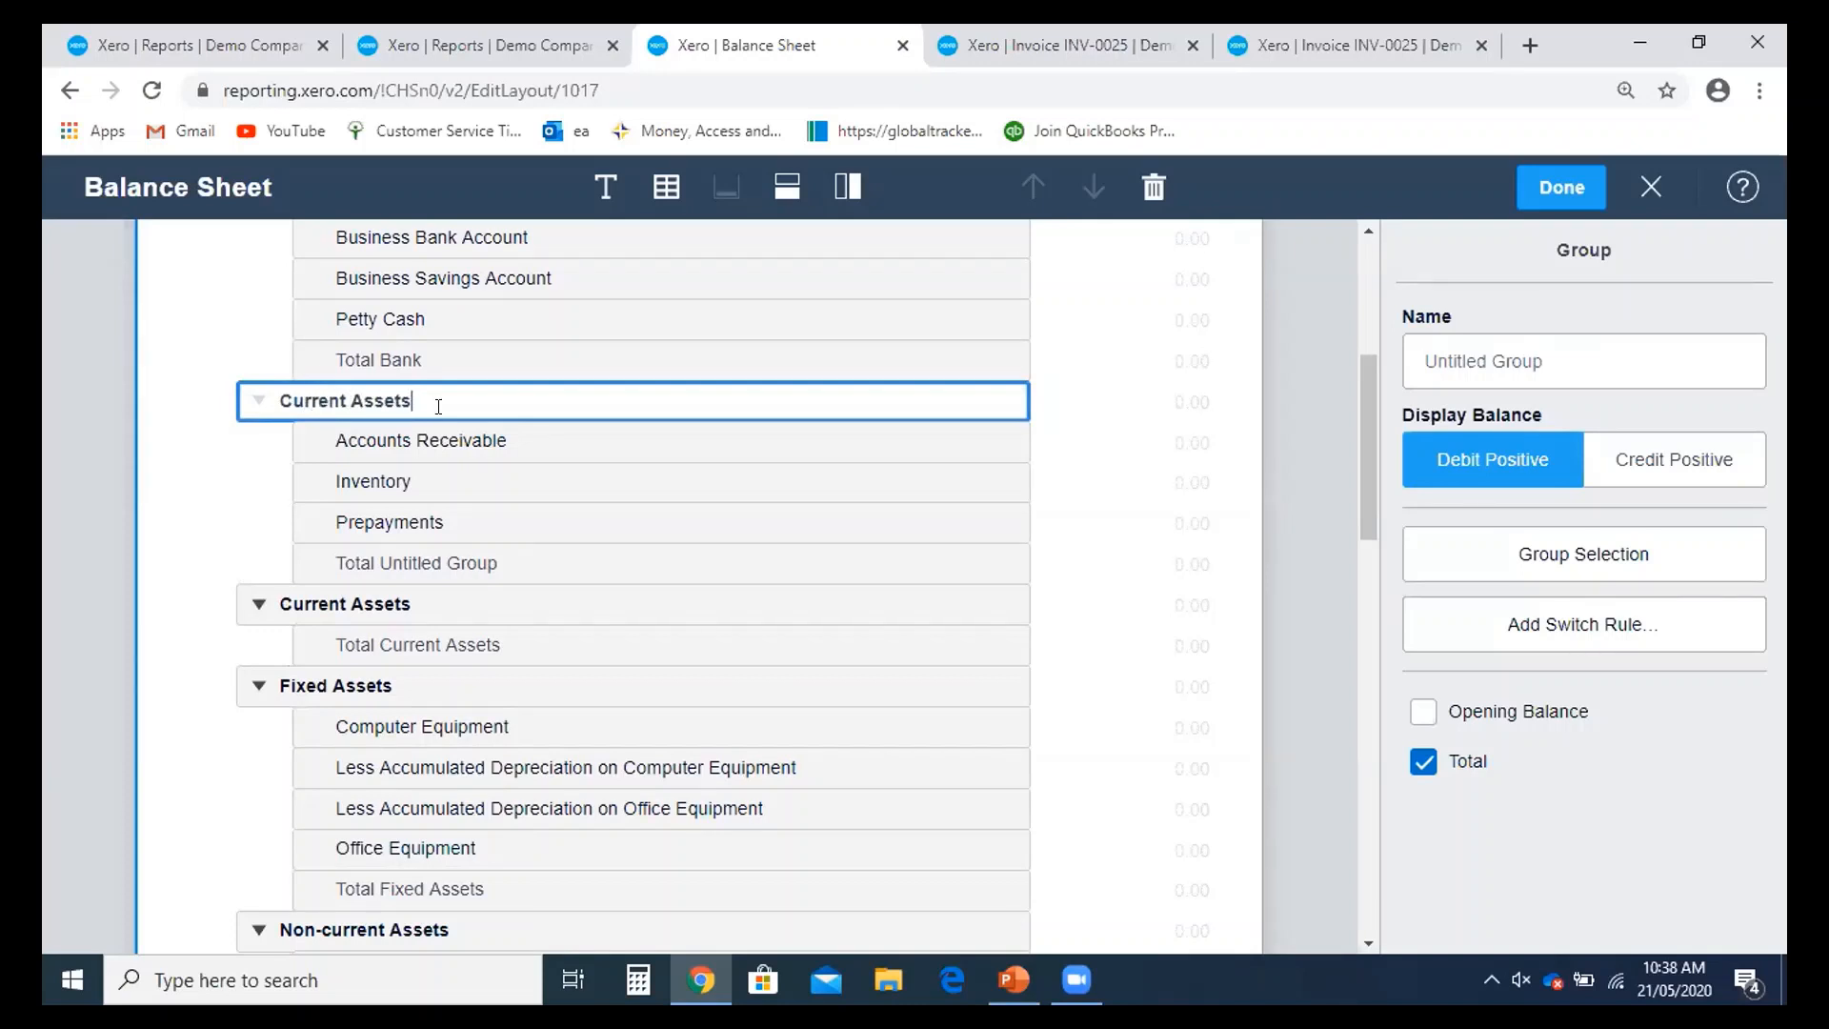
pyautogui.click(634, 467)
pyautogui.click(429, 395)
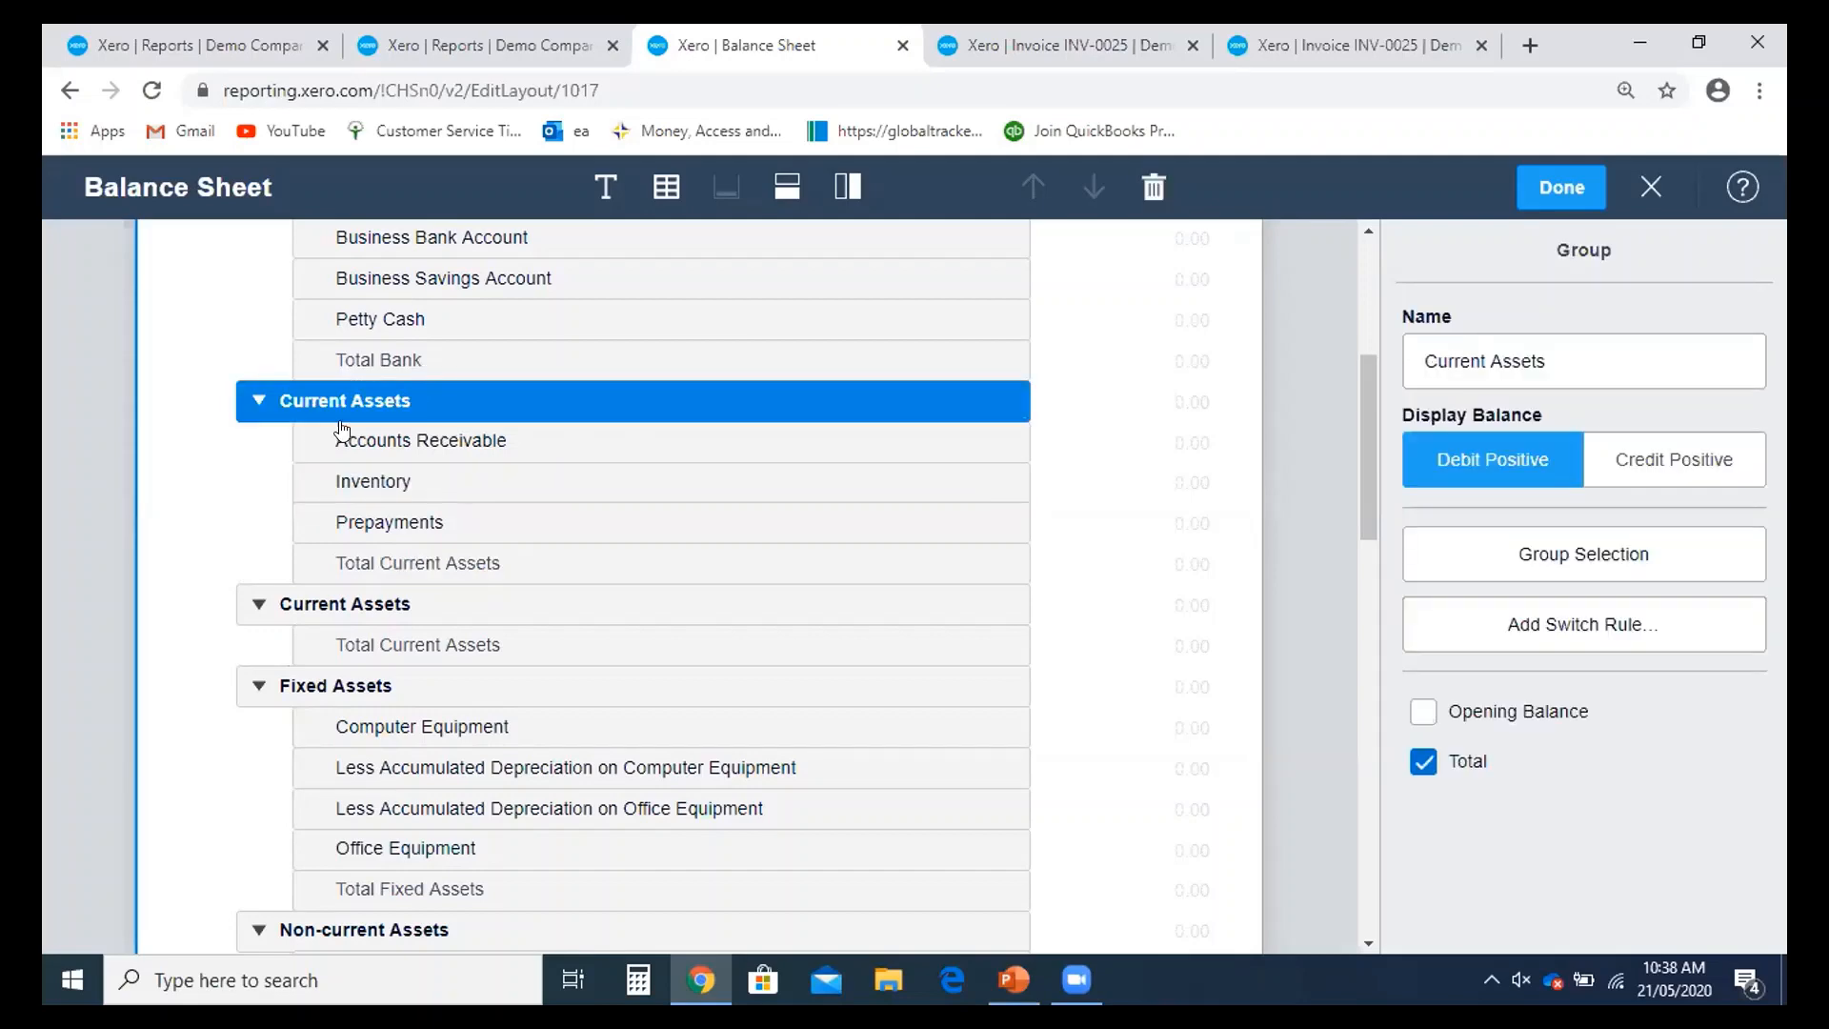
# - Collapse and expand the Current Assets group repeatedly to check its contents
pyautogui.click(254, 407)
pyautogui.click(255, 408)
pyautogui.click(255, 408)
pyautogui.click(255, 407)
pyautogui.click(255, 406)
pyautogui.click(255, 403)
pyautogui.click(259, 401)
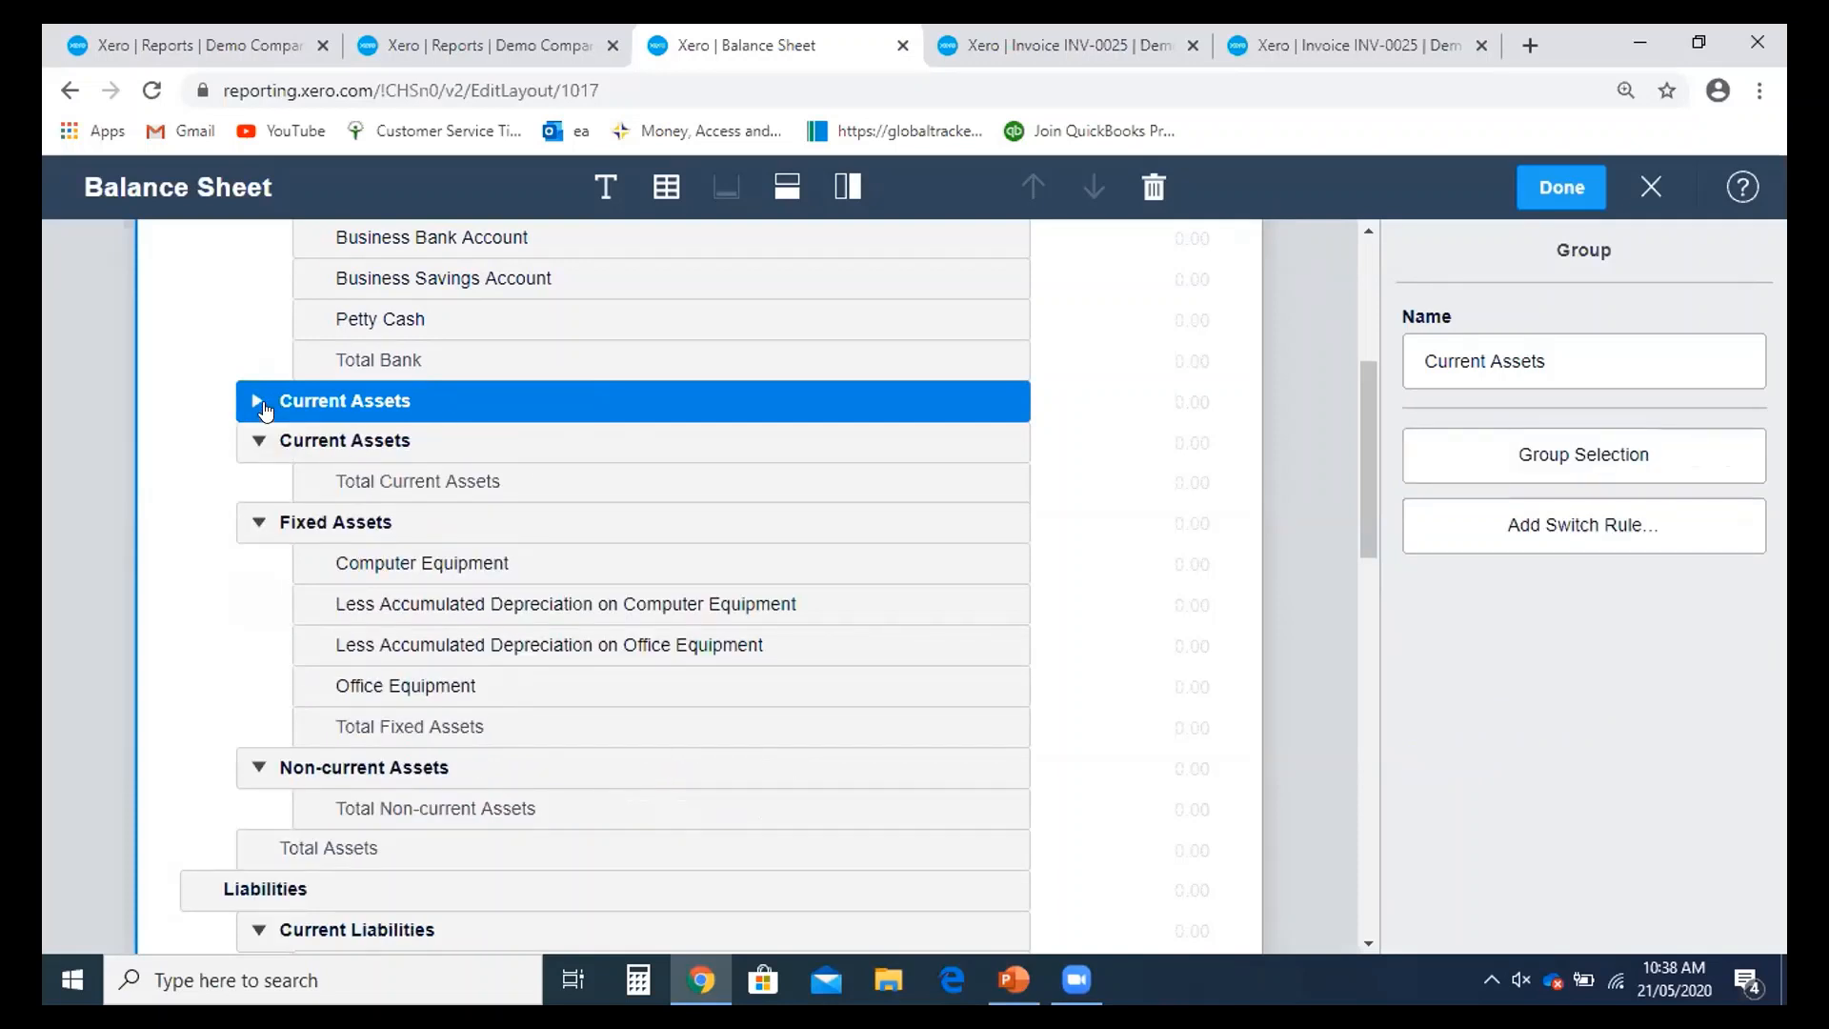
pyautogui.click(264, 405)
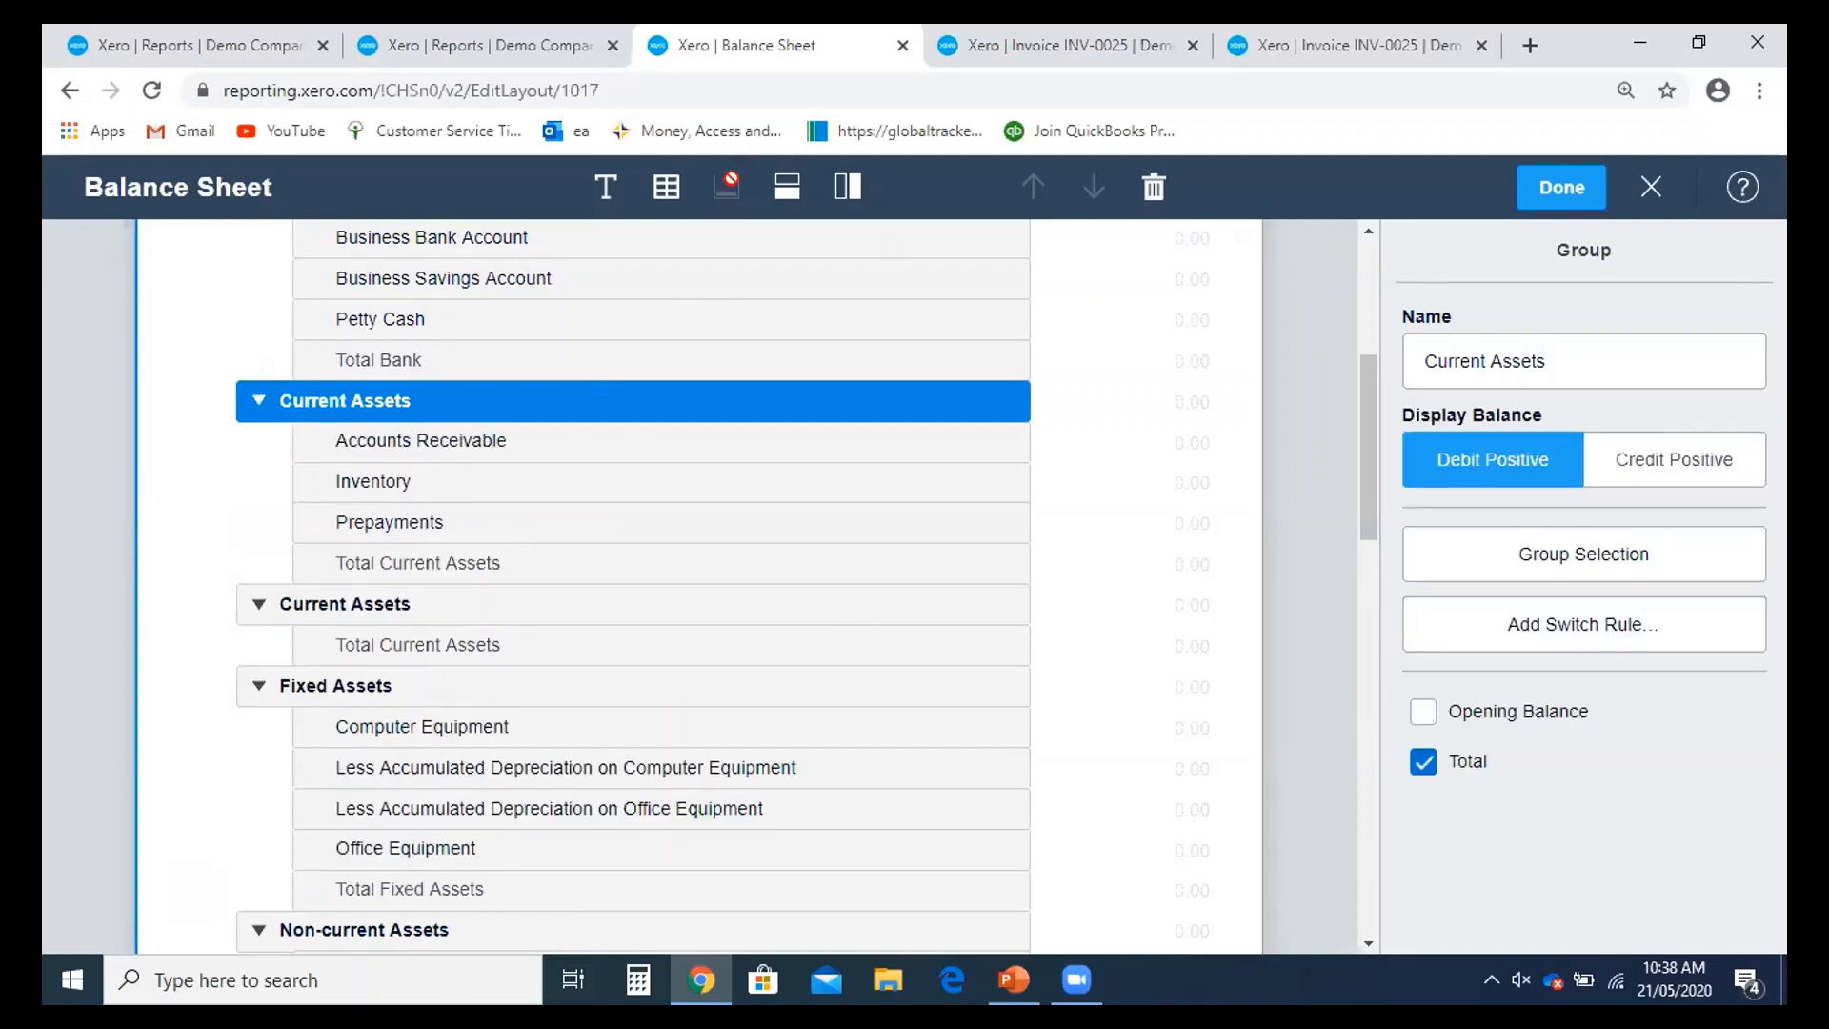
pyautogui.click(774, 199)
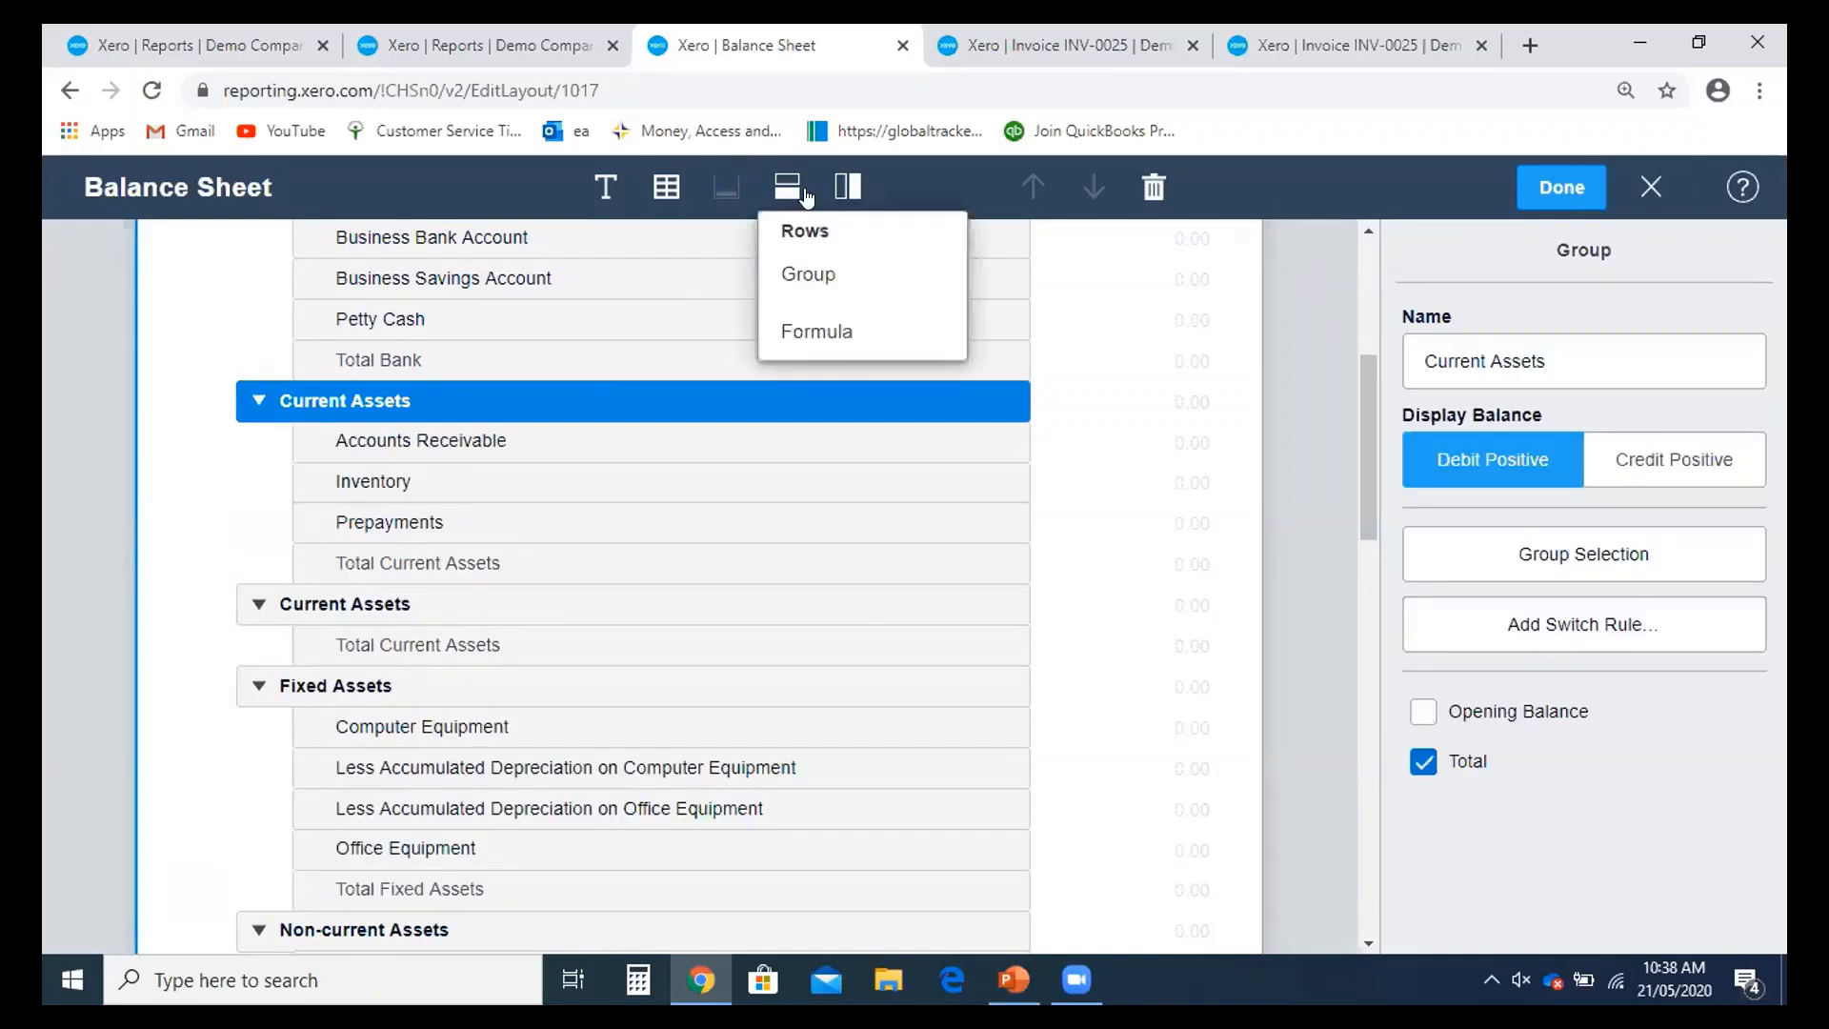
# - Add a formula row computing Current Assets ÷ Current Liabilities
pyautogui.click(834, 334)
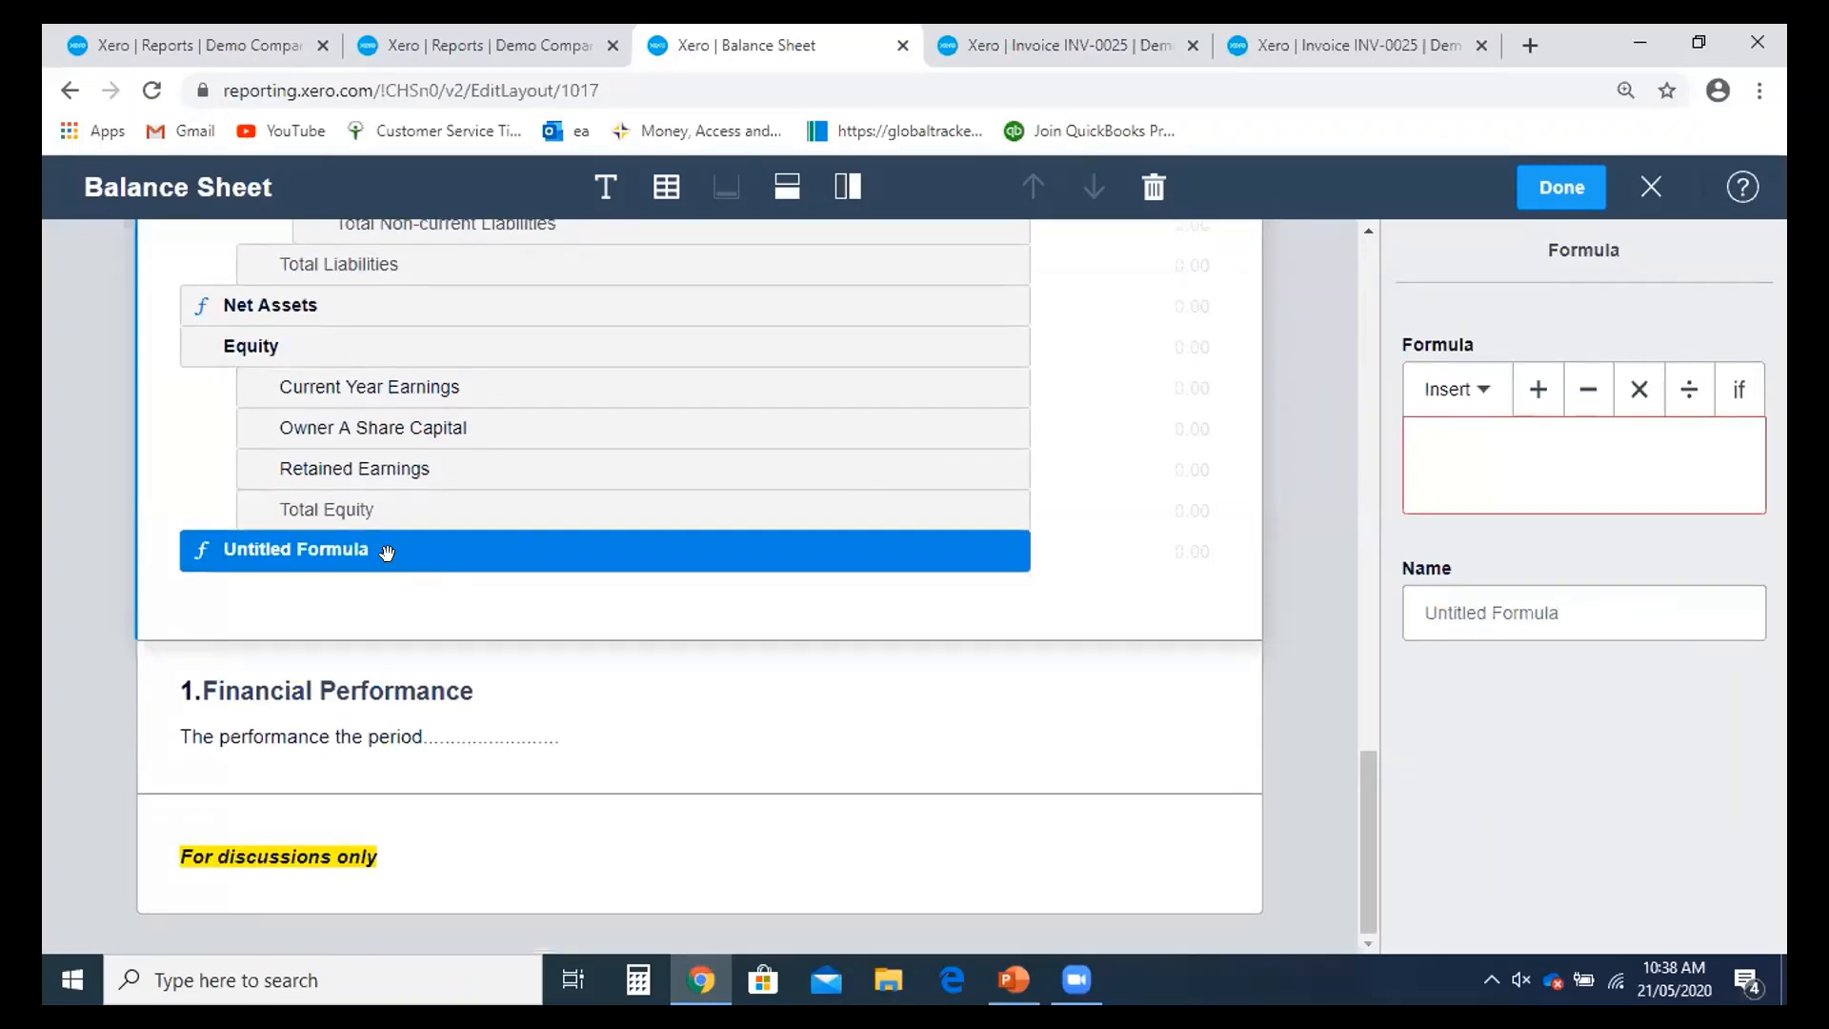
pyautogui.click(1456, 391)
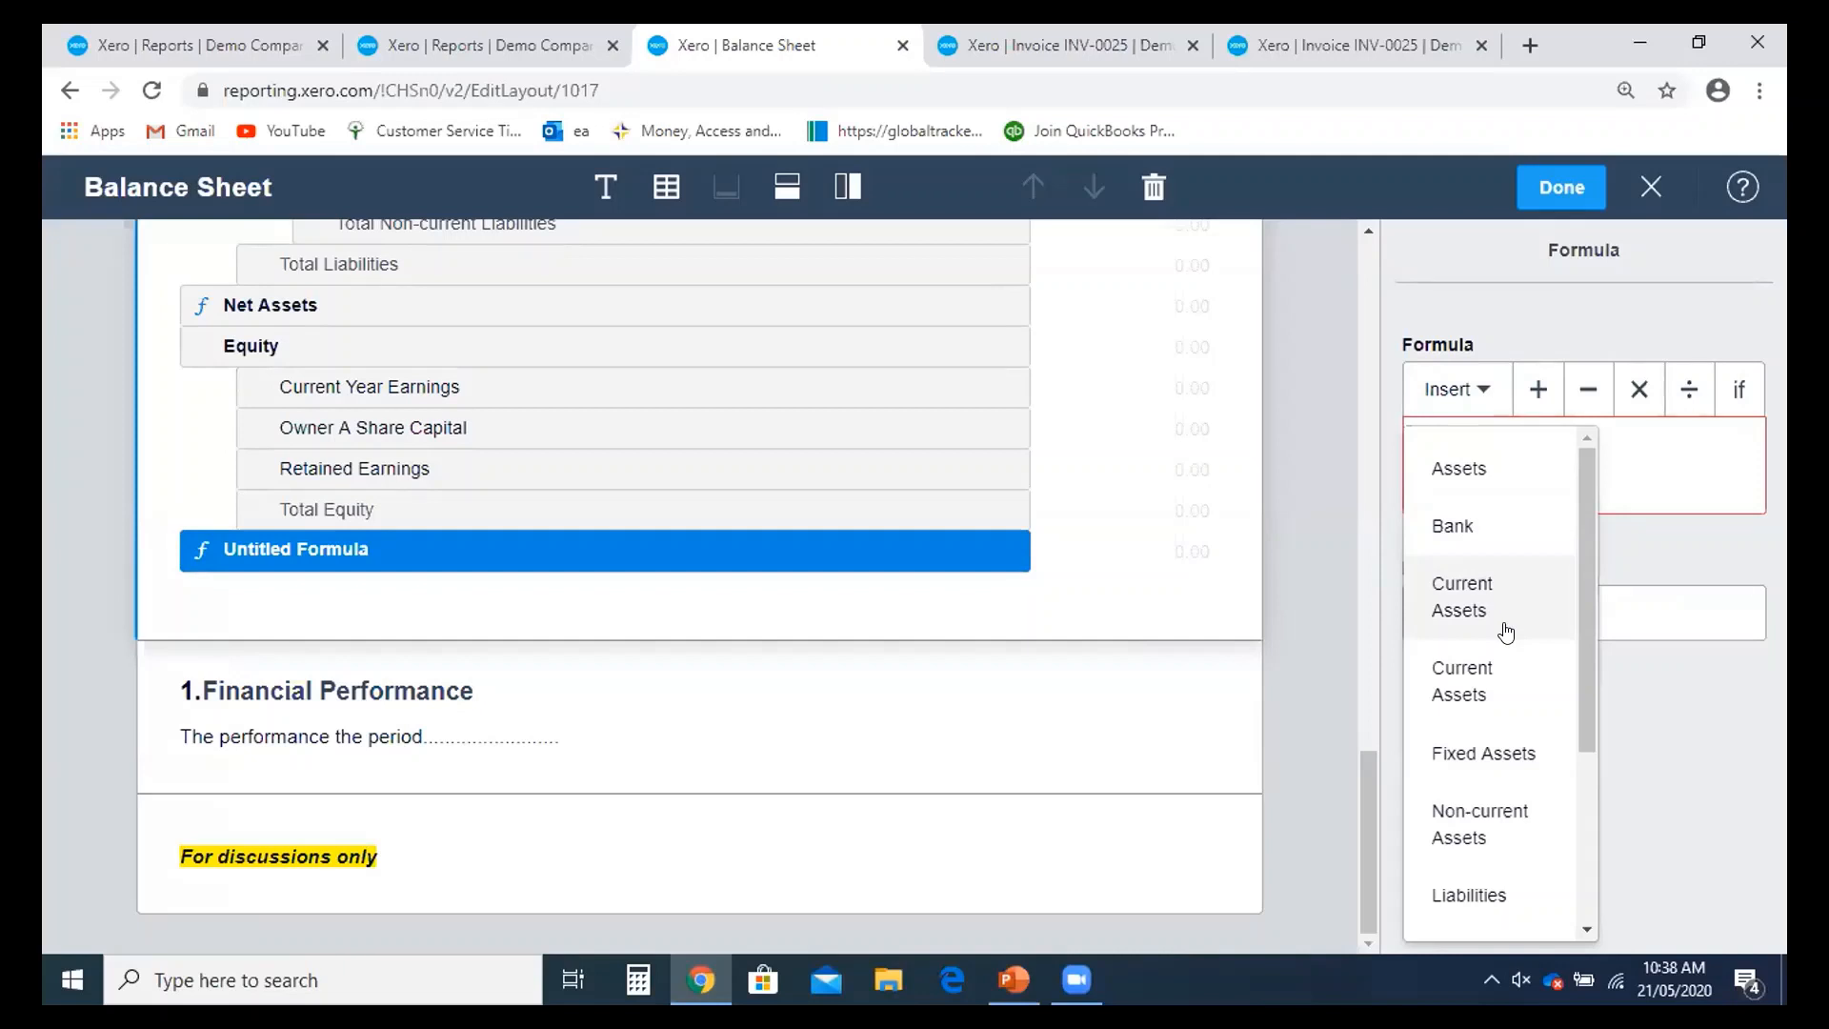
pyautogui.click(1499, 688)
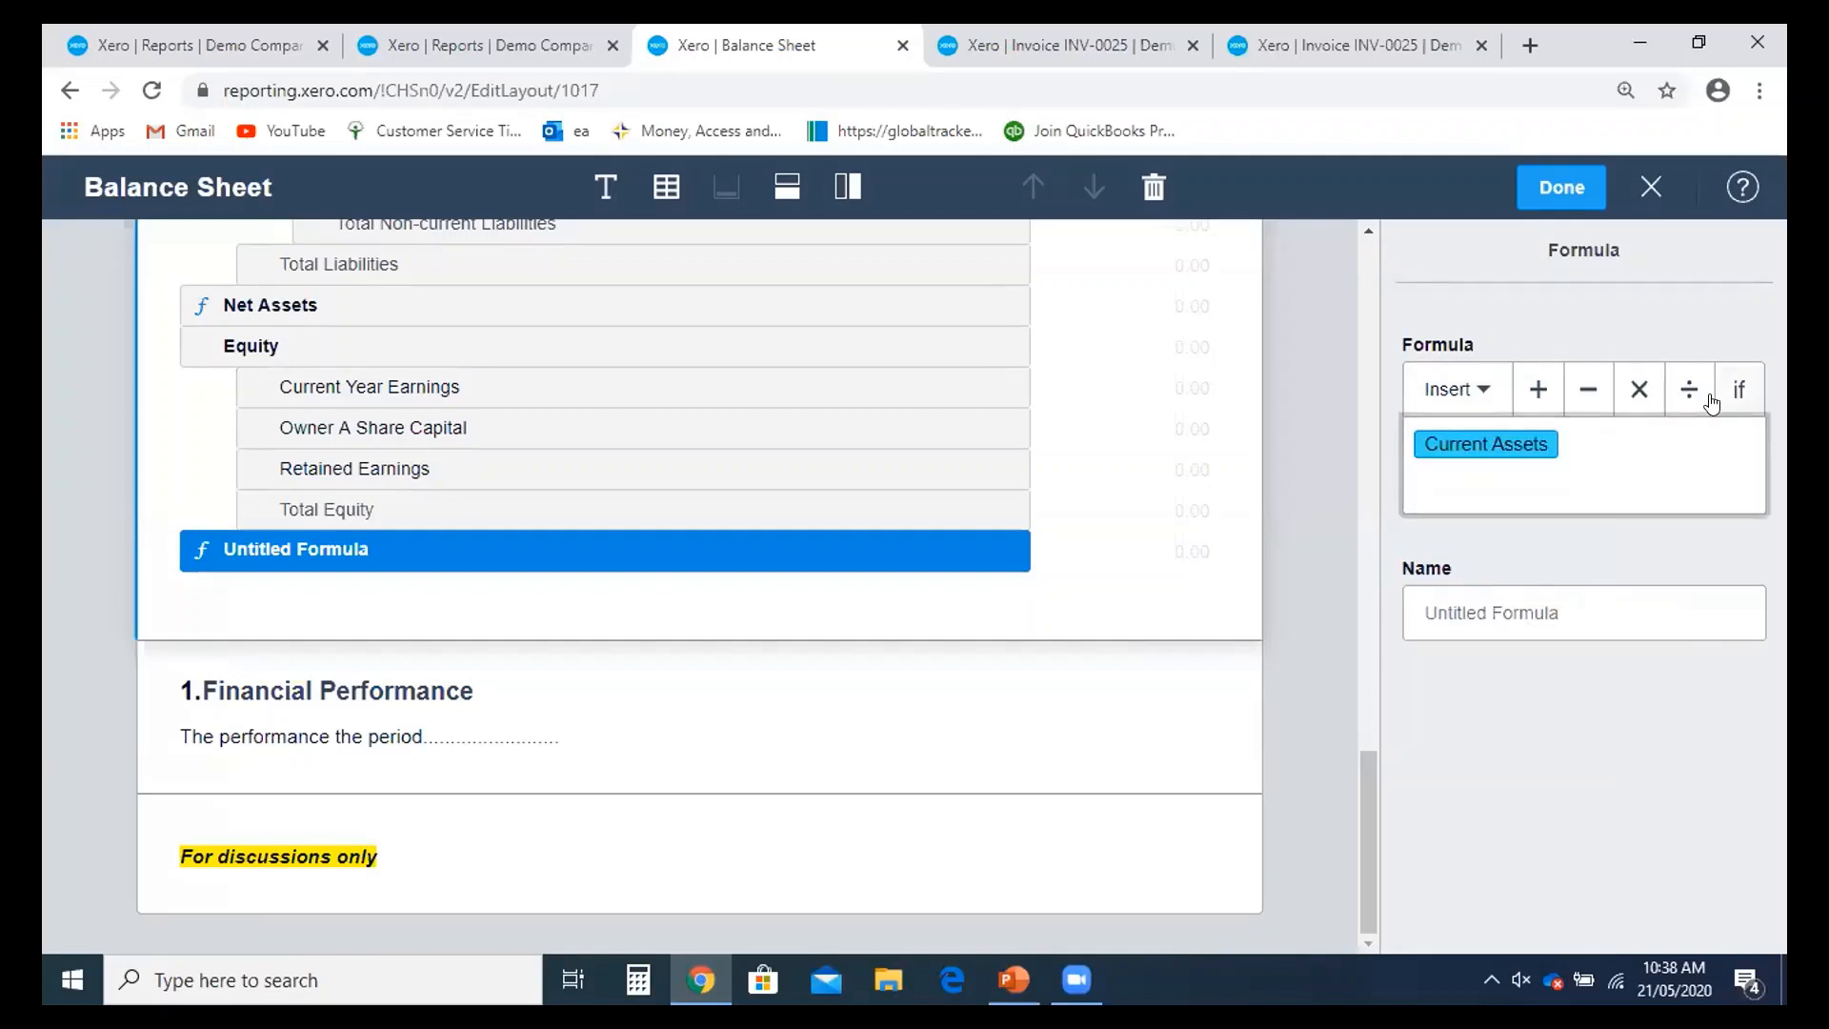
pyautogui.click(1687, 410)
pyautogui.click(1478, 391)
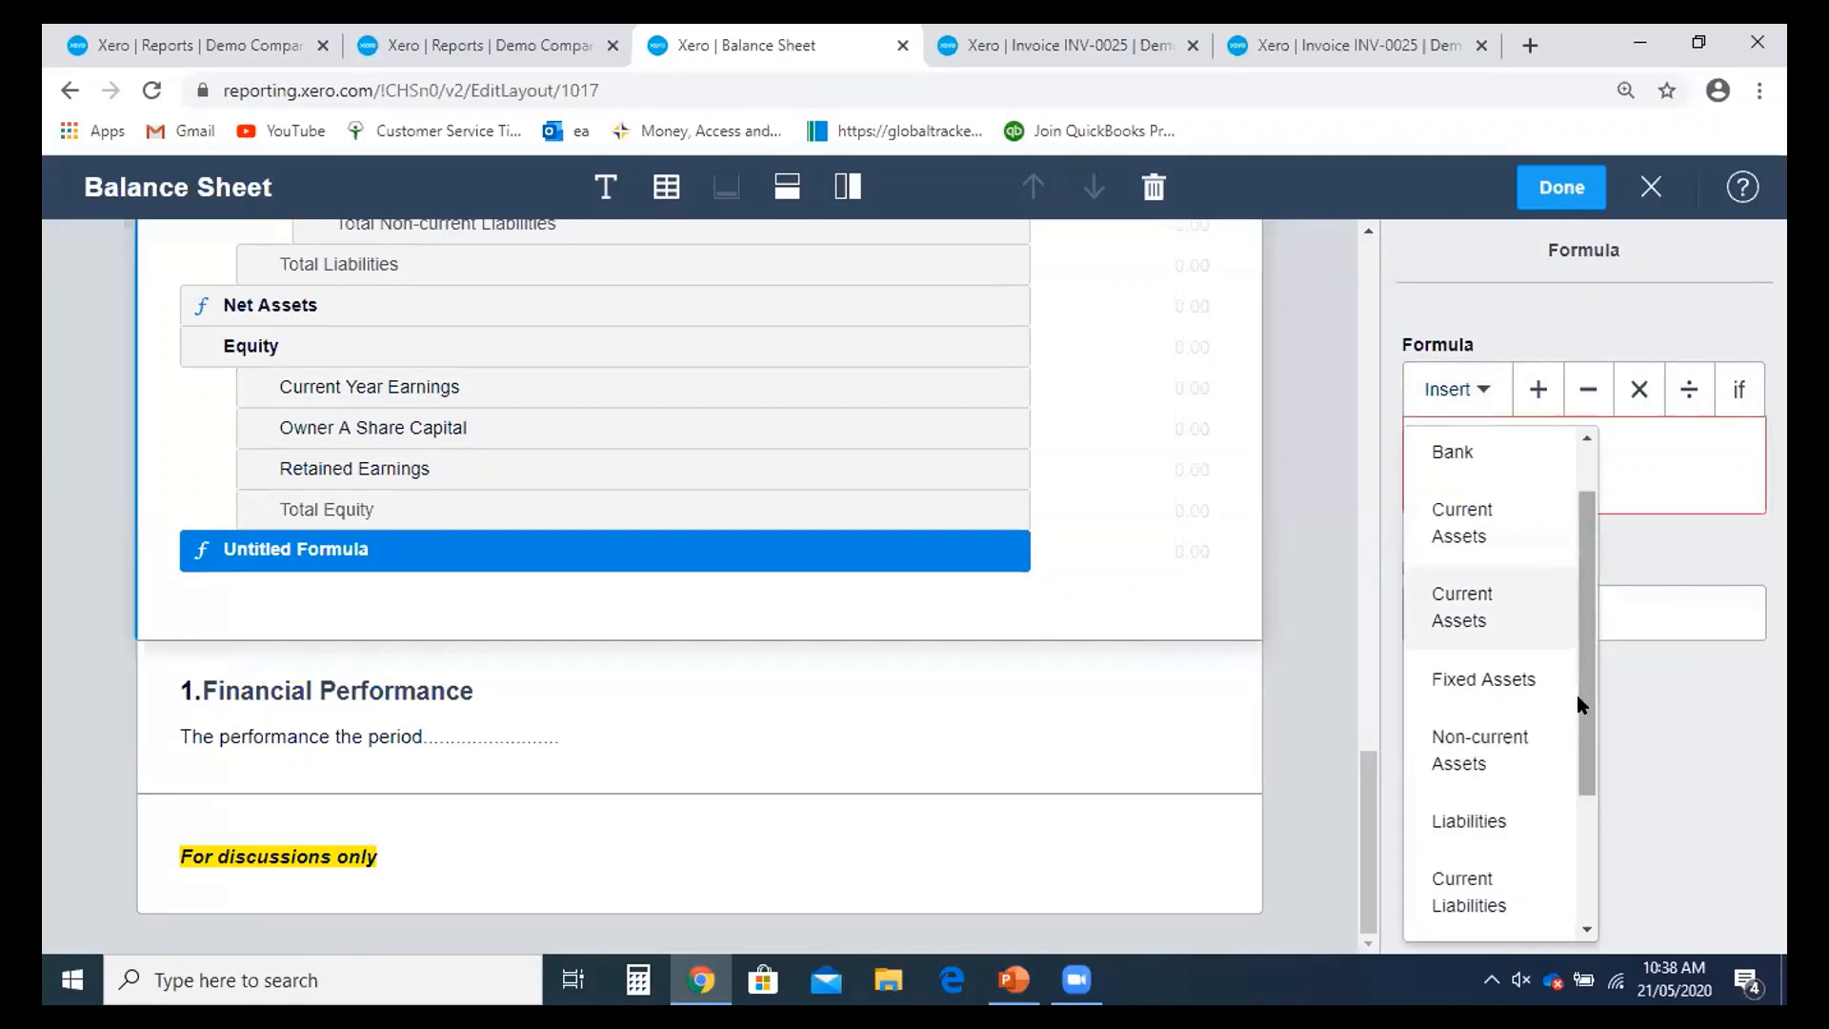
pyautogui.scroll(-2, 1493, 778)
pyautogui.click(1467, 709)
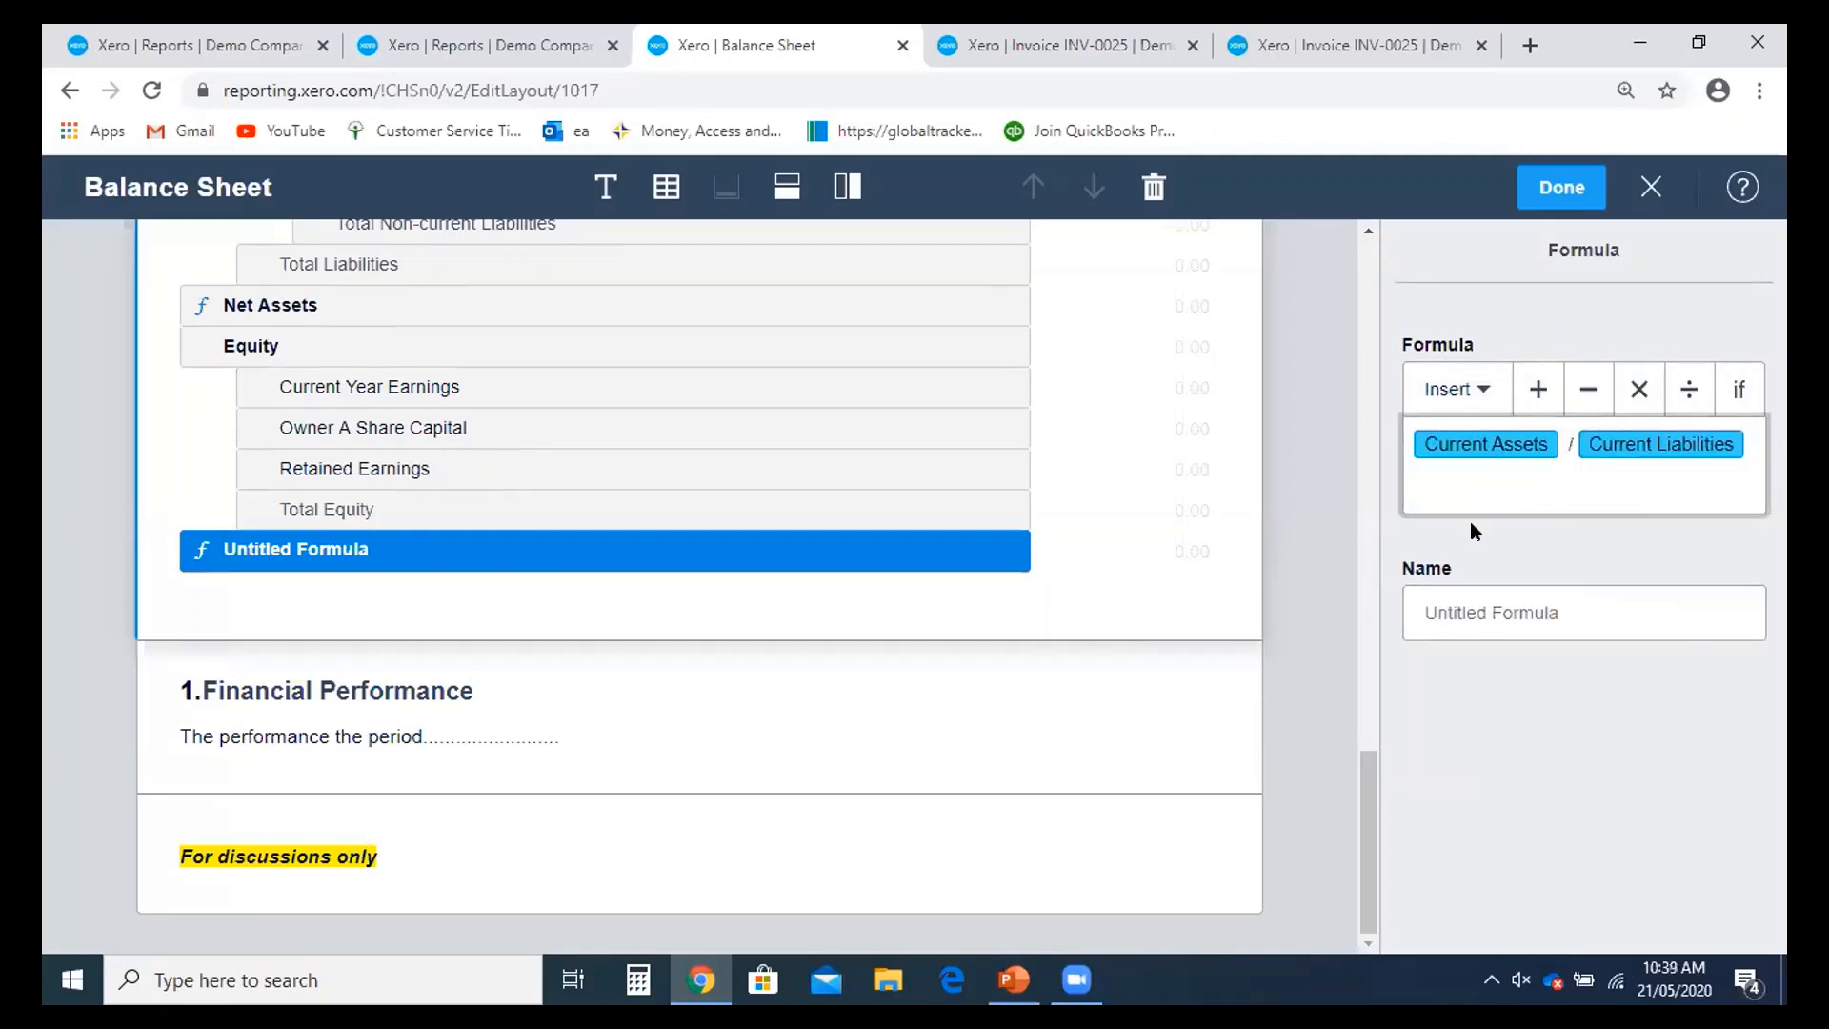
# - Name the formula row 'Current Ratio'
pyautogui.click(368, 551)
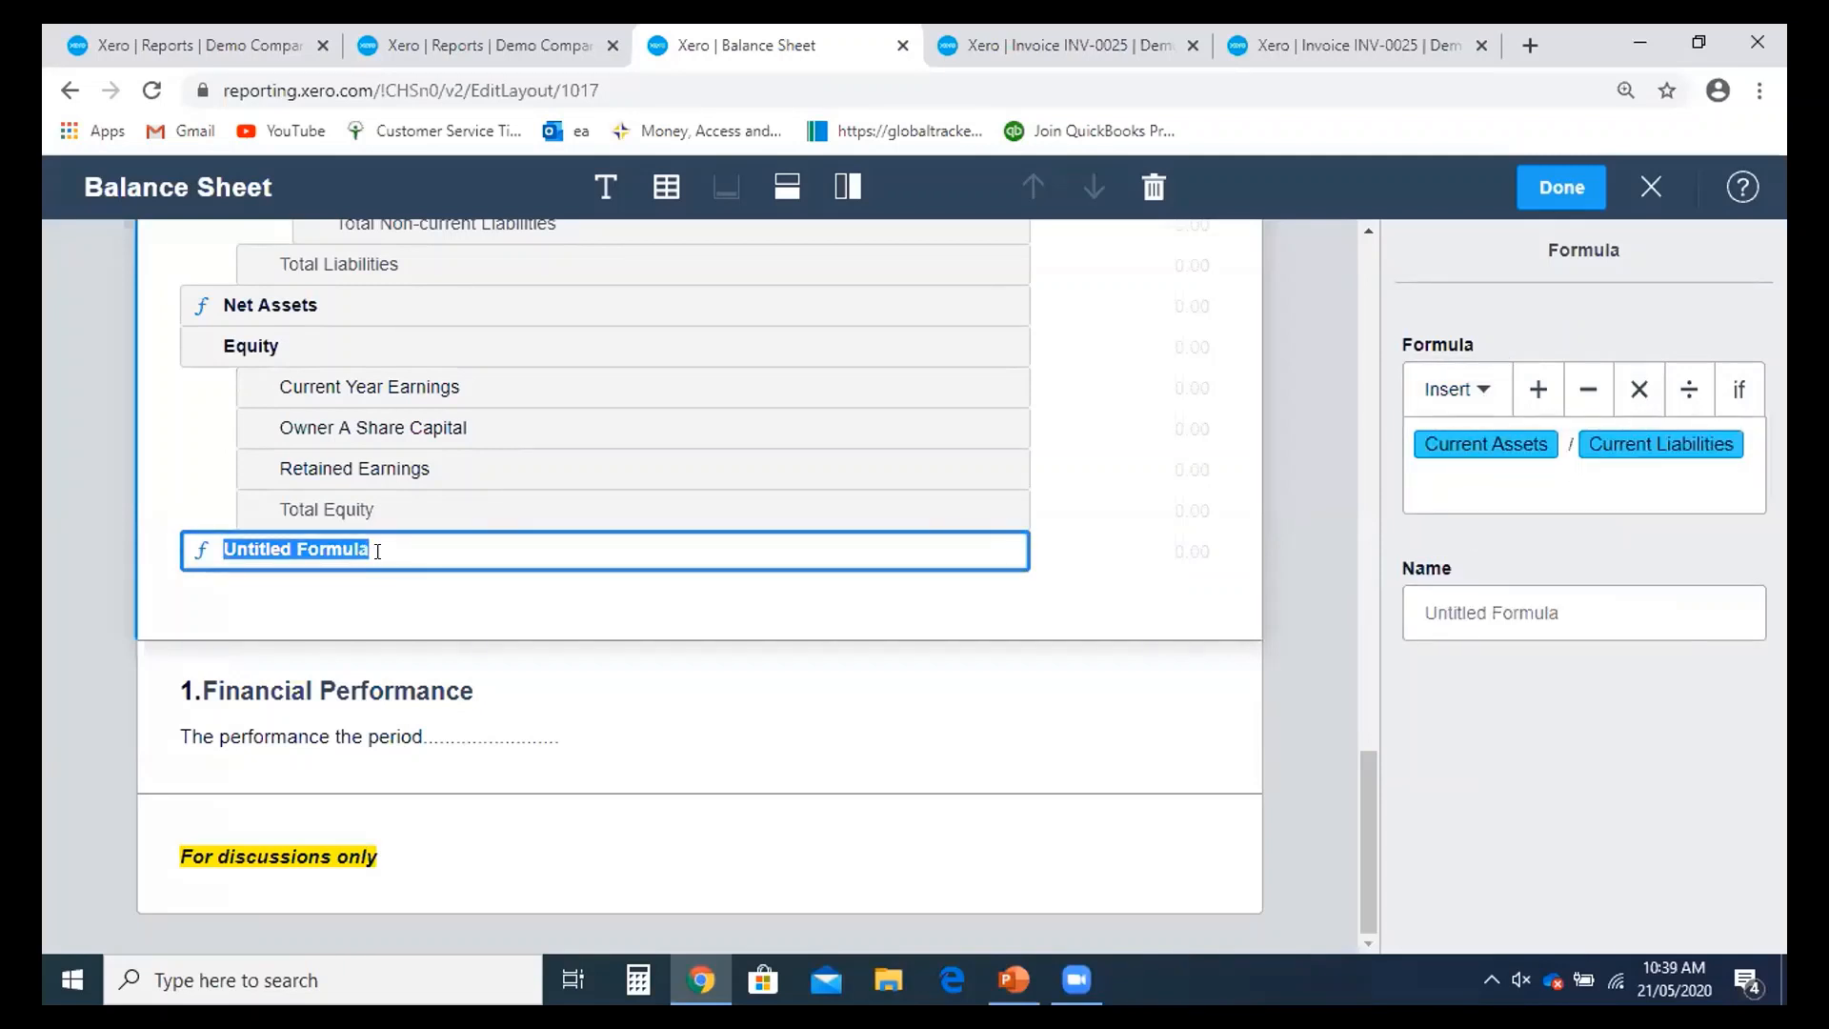
pyautogui.write('Curr')
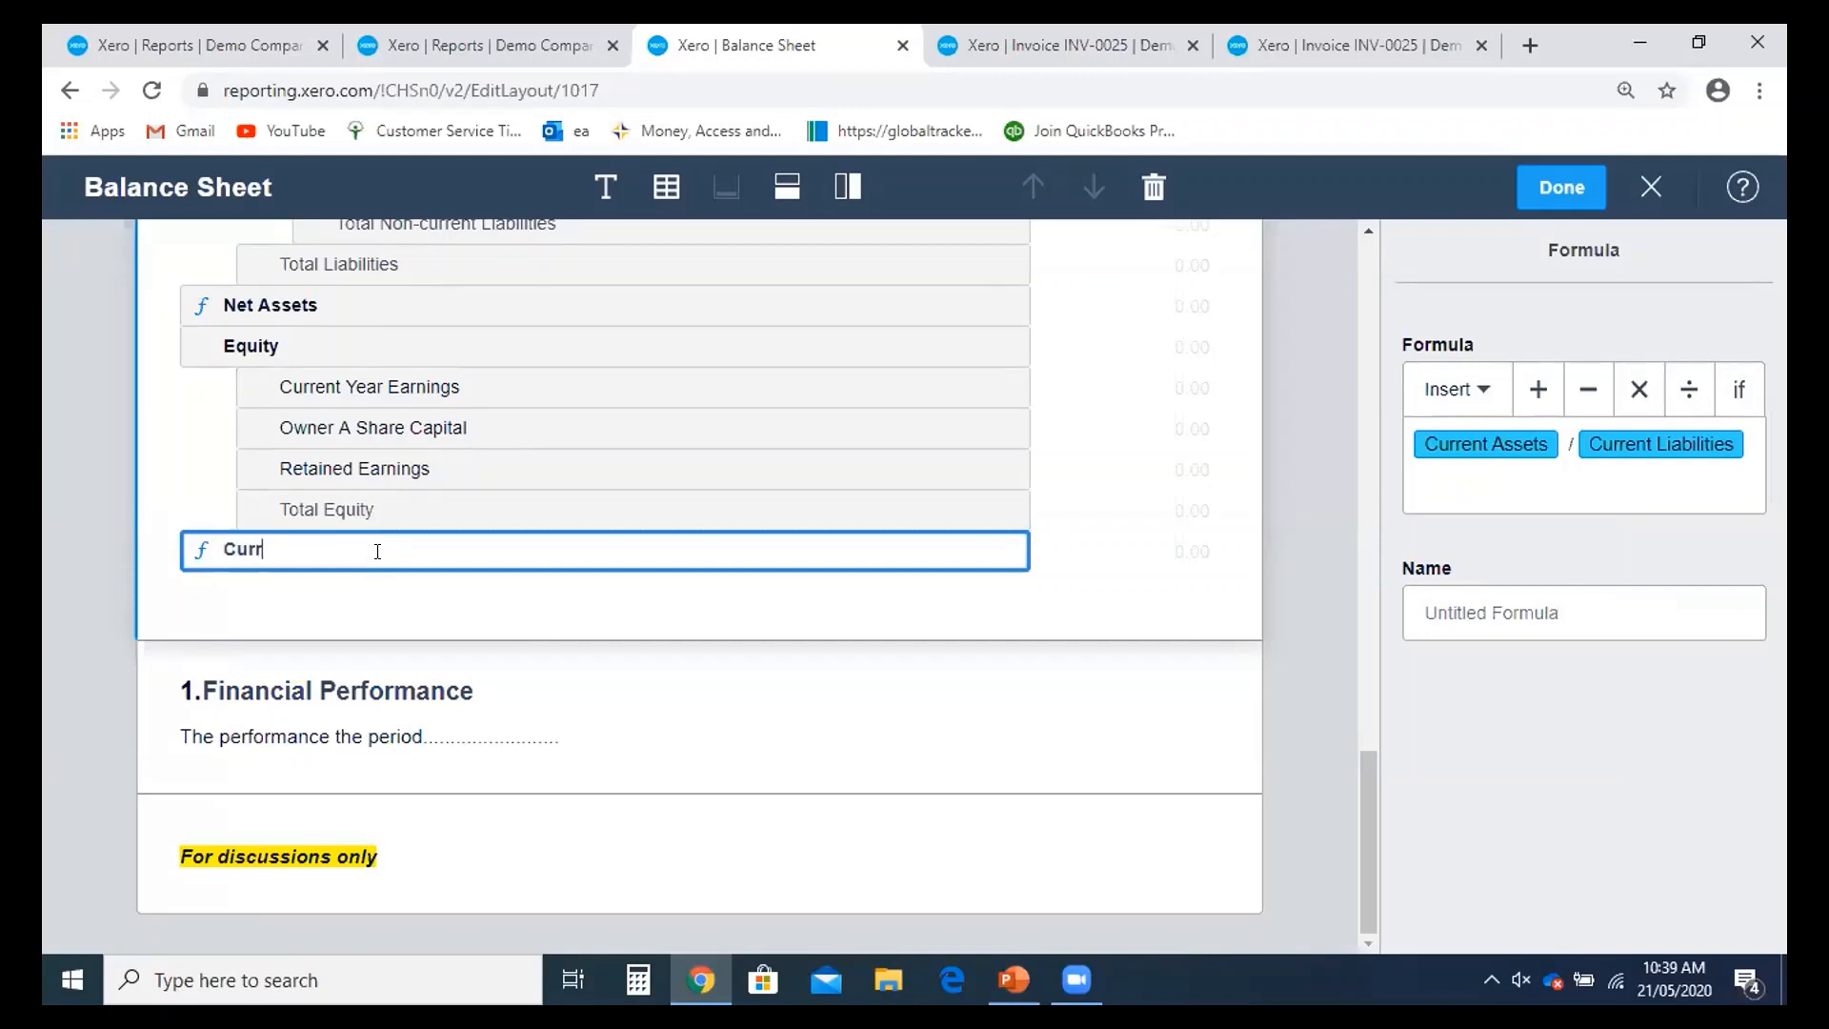
pyautogui.write('Rti')
pyautogui.click(988, 616)
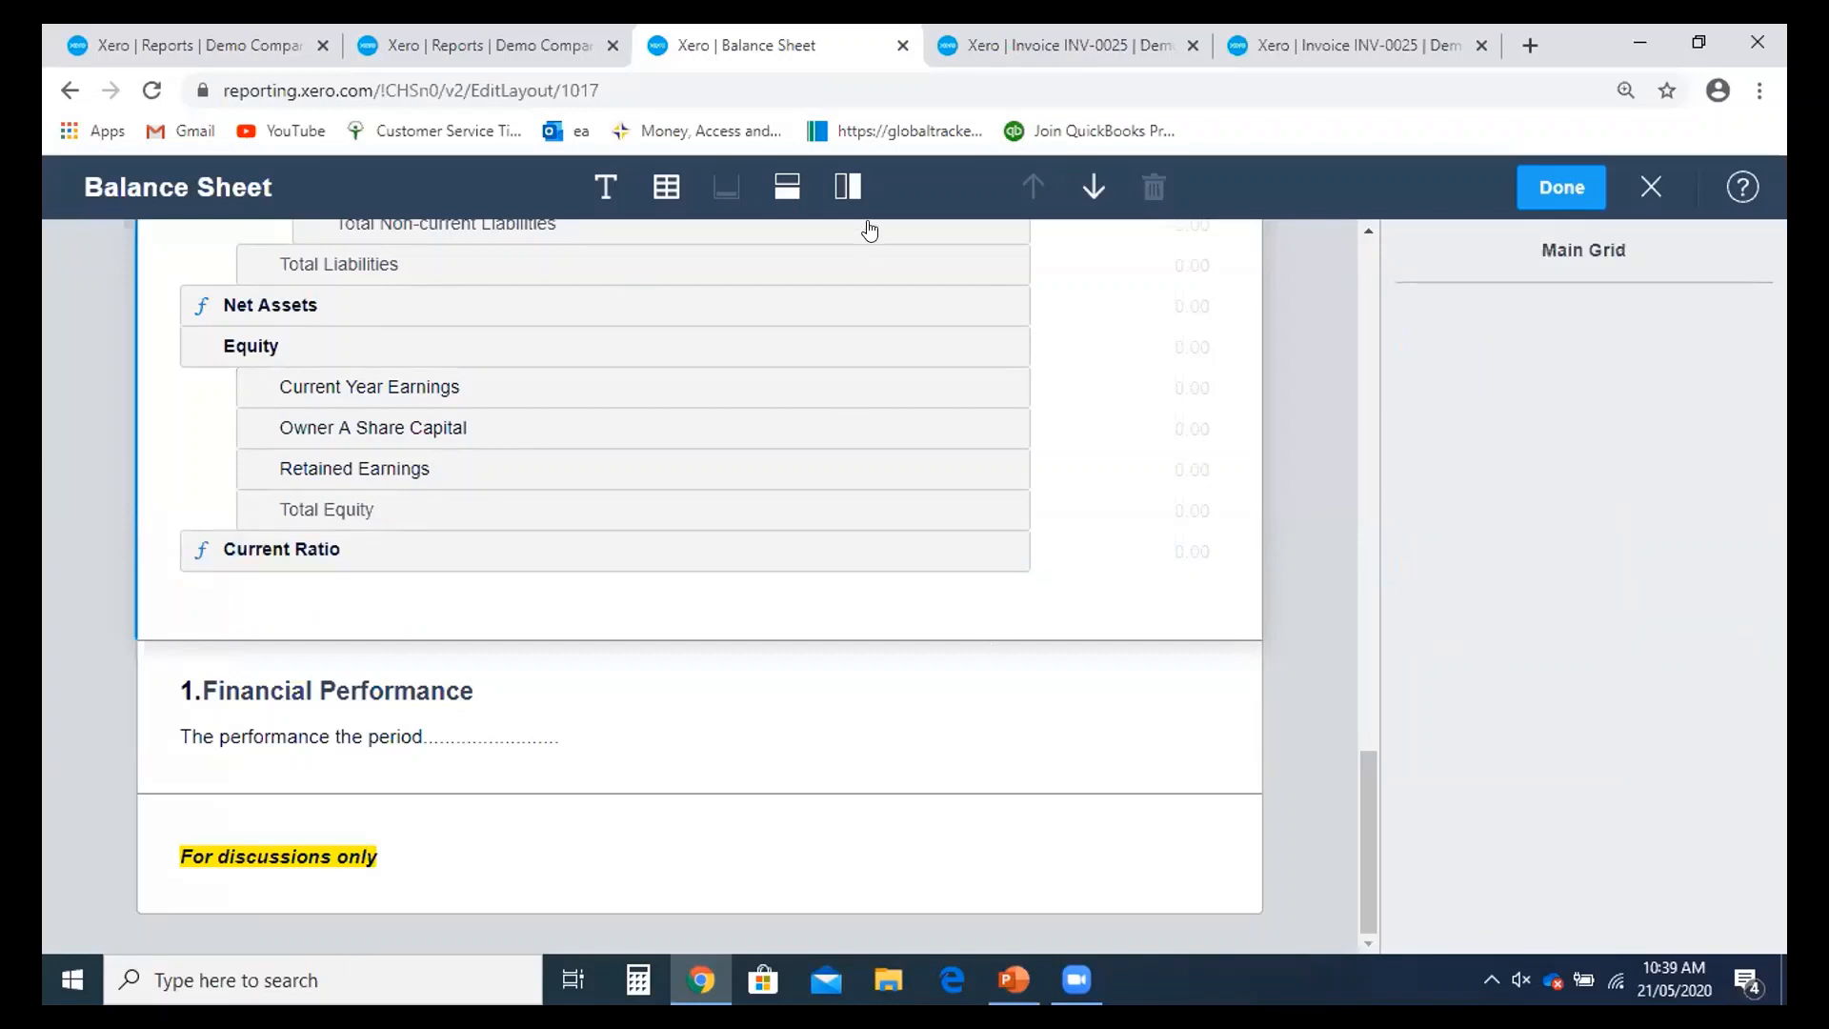
pyautogui.scroll(3, 588, 612)
pyautogui.scroll(-3, 588, 613)
pyautogui.scroll(10, 654, 706)
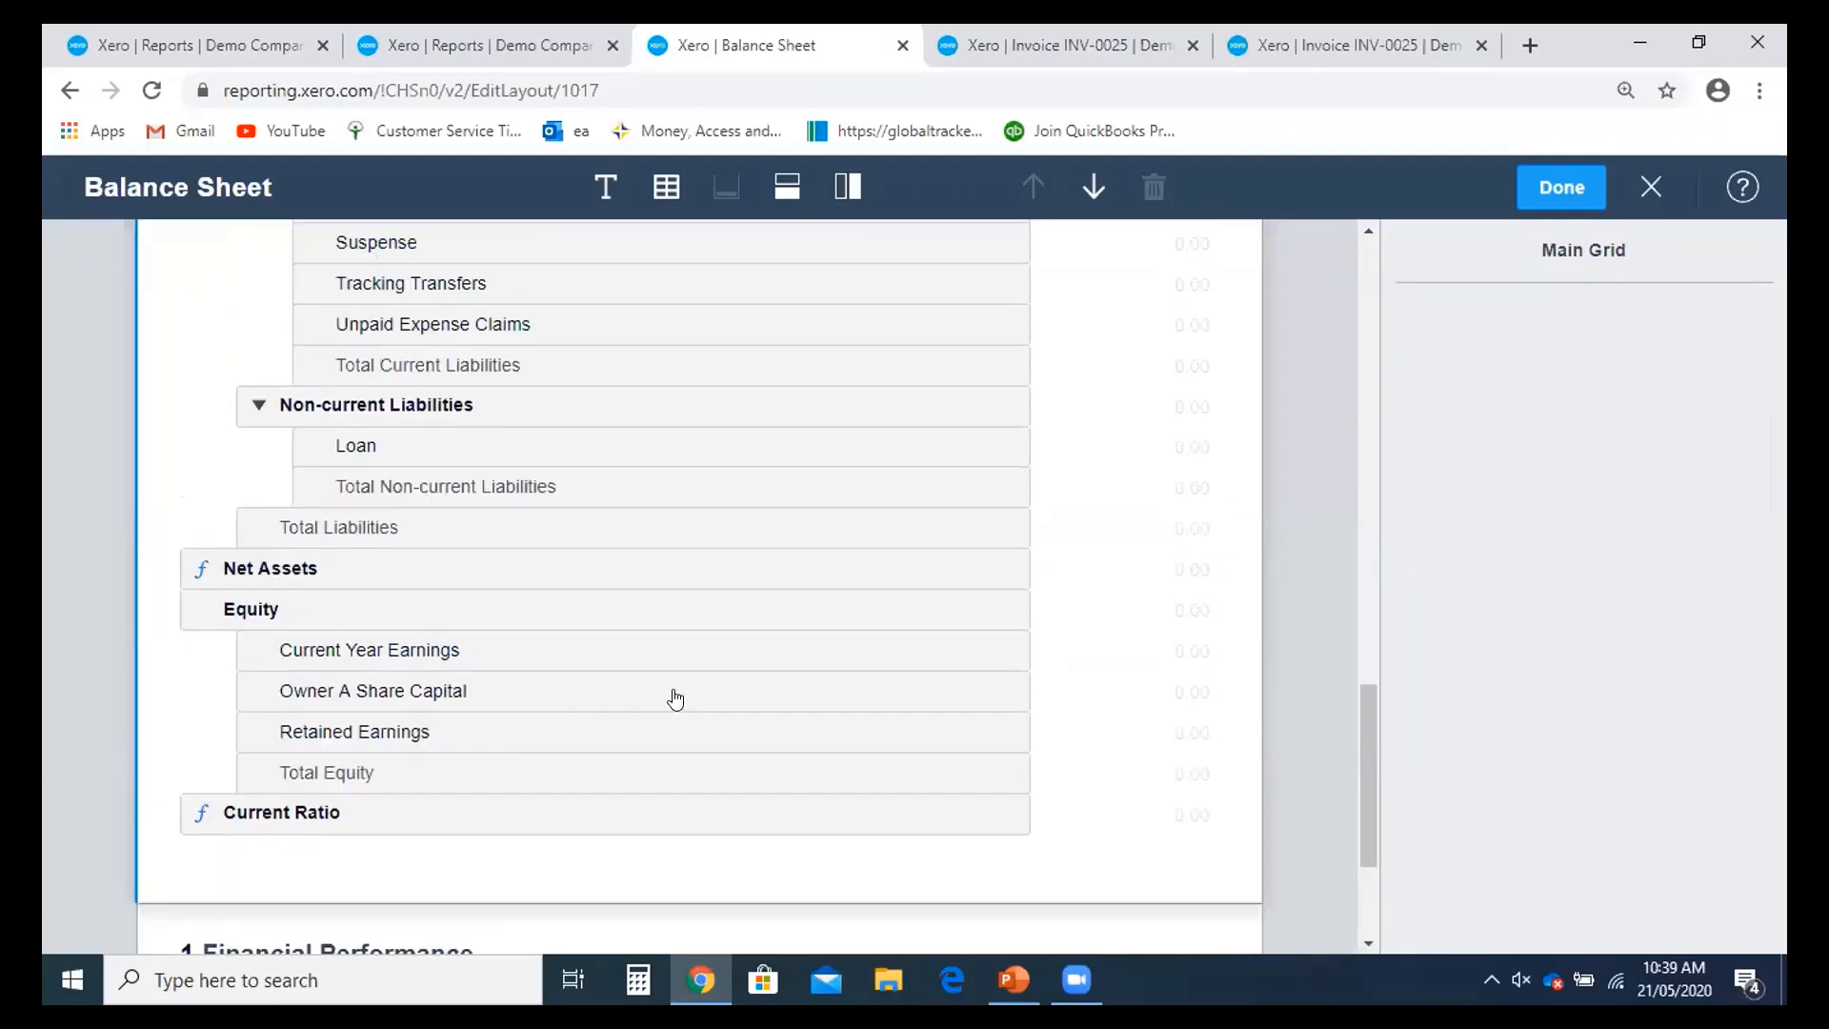
pyautogui.scroll(15, 714, 612)
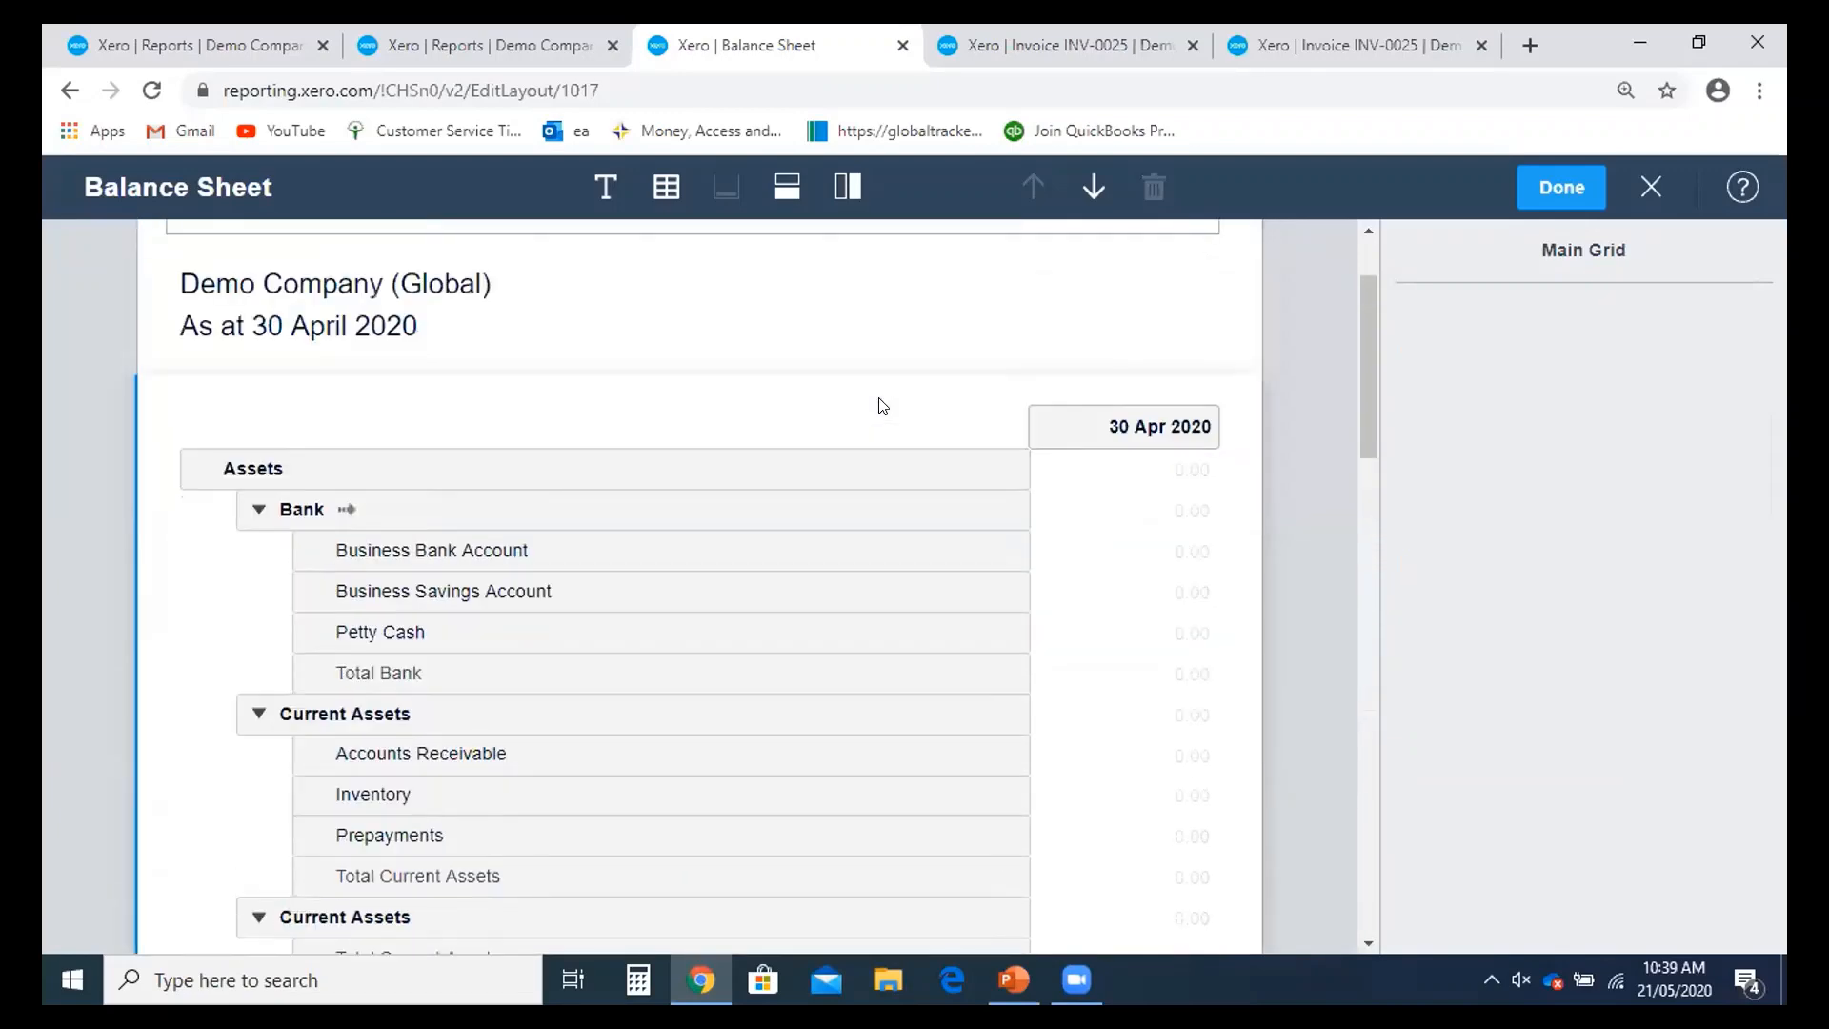
# - Add an End of Month date column for 31 Mar 2020 beside the 30 Apr 2020 column
pyautogui.click(849, 187)
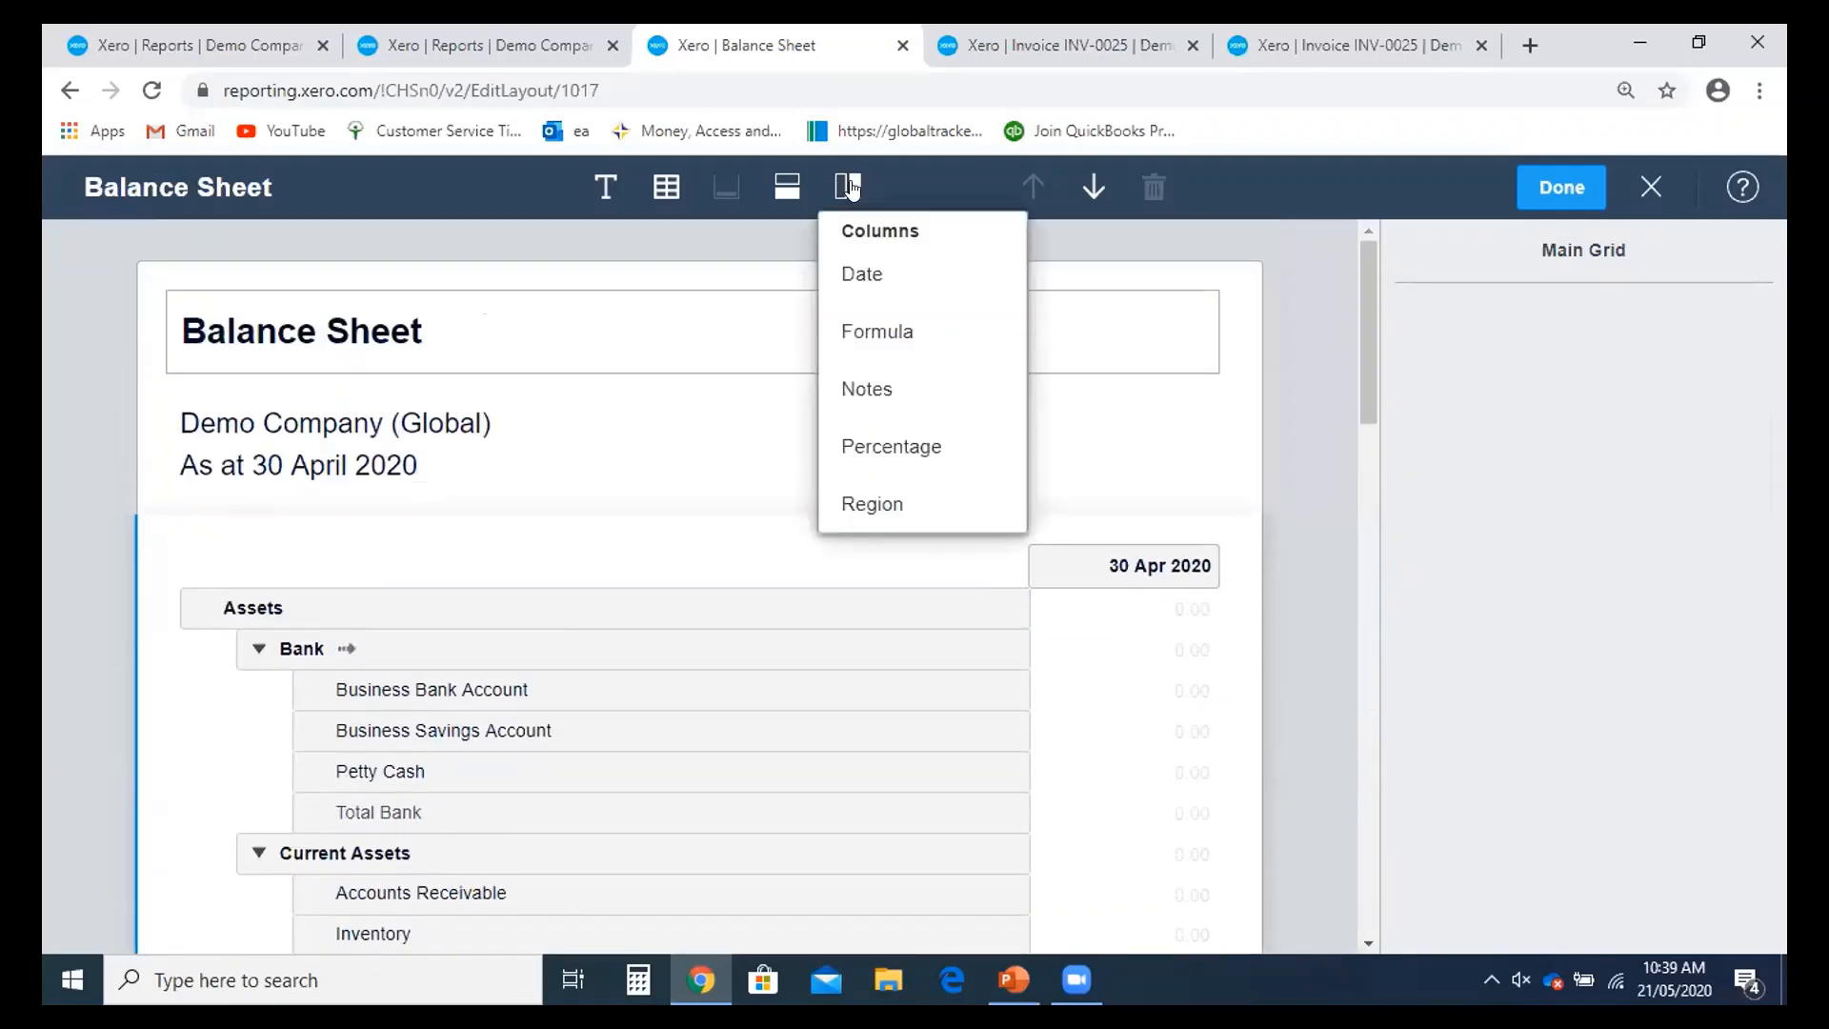
pyautogui.click(920, 281)
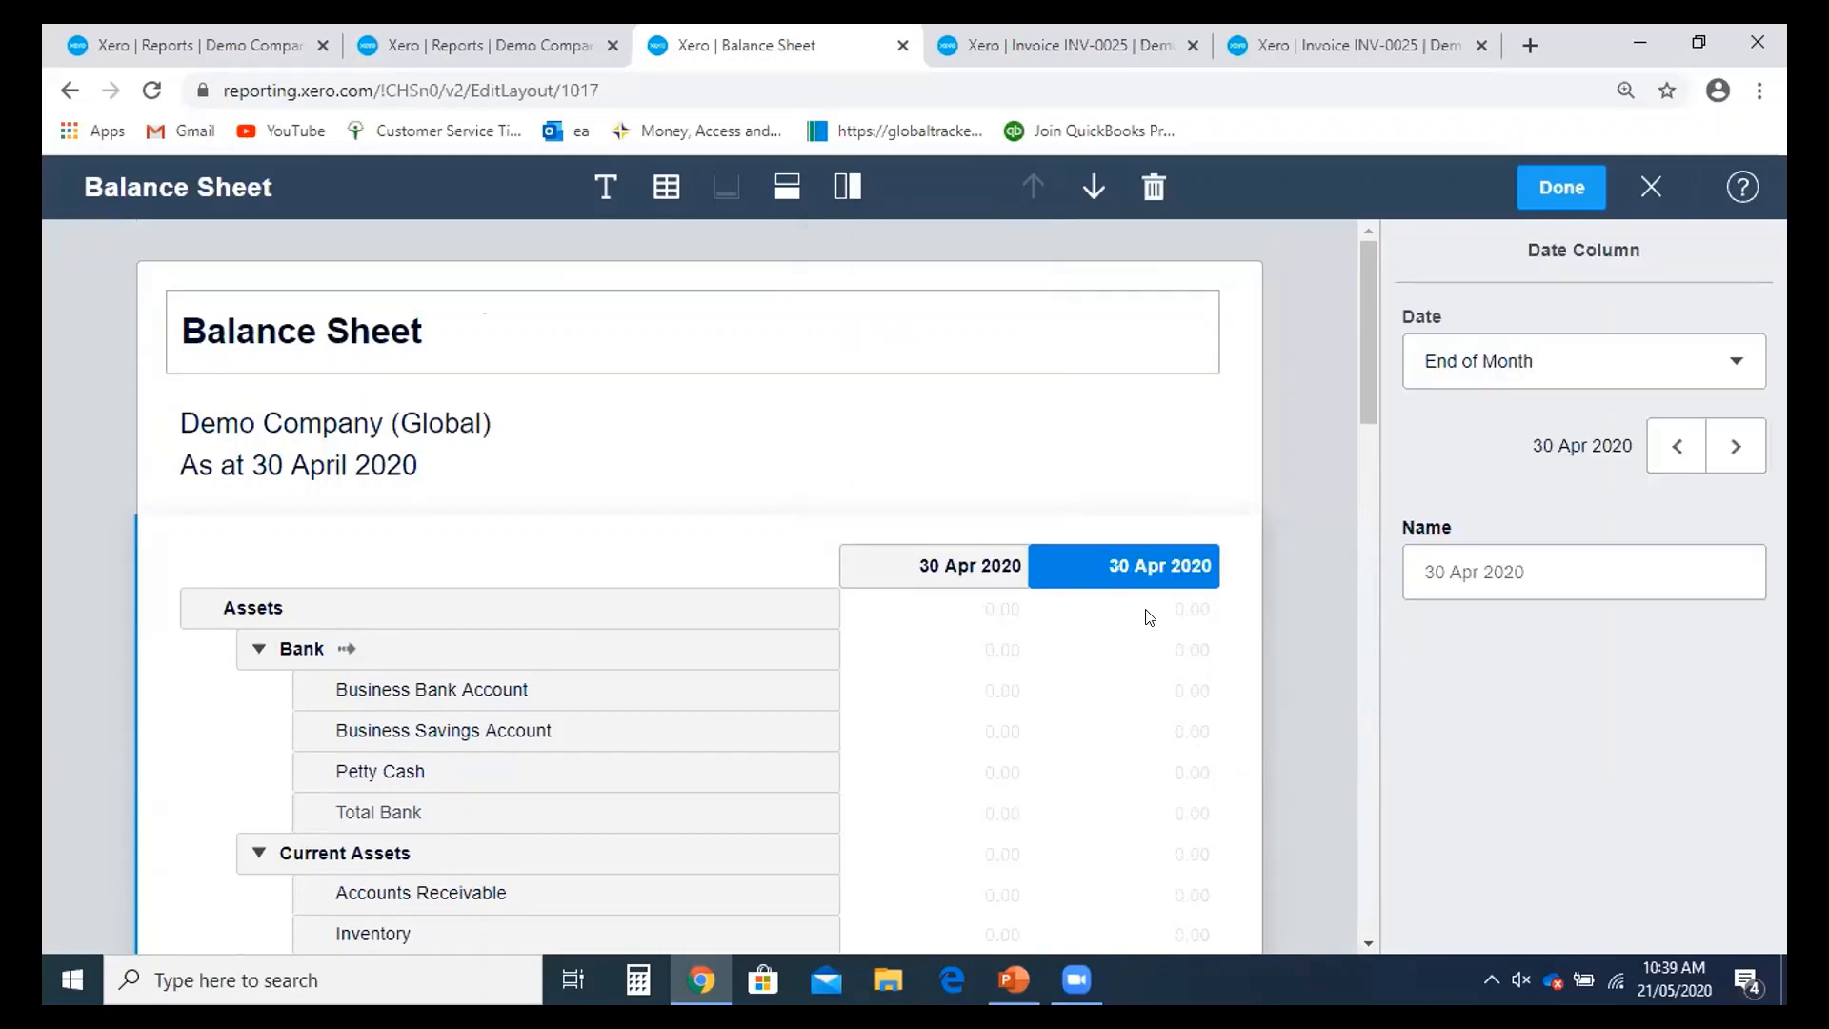
pyautogui.click(987, 583)
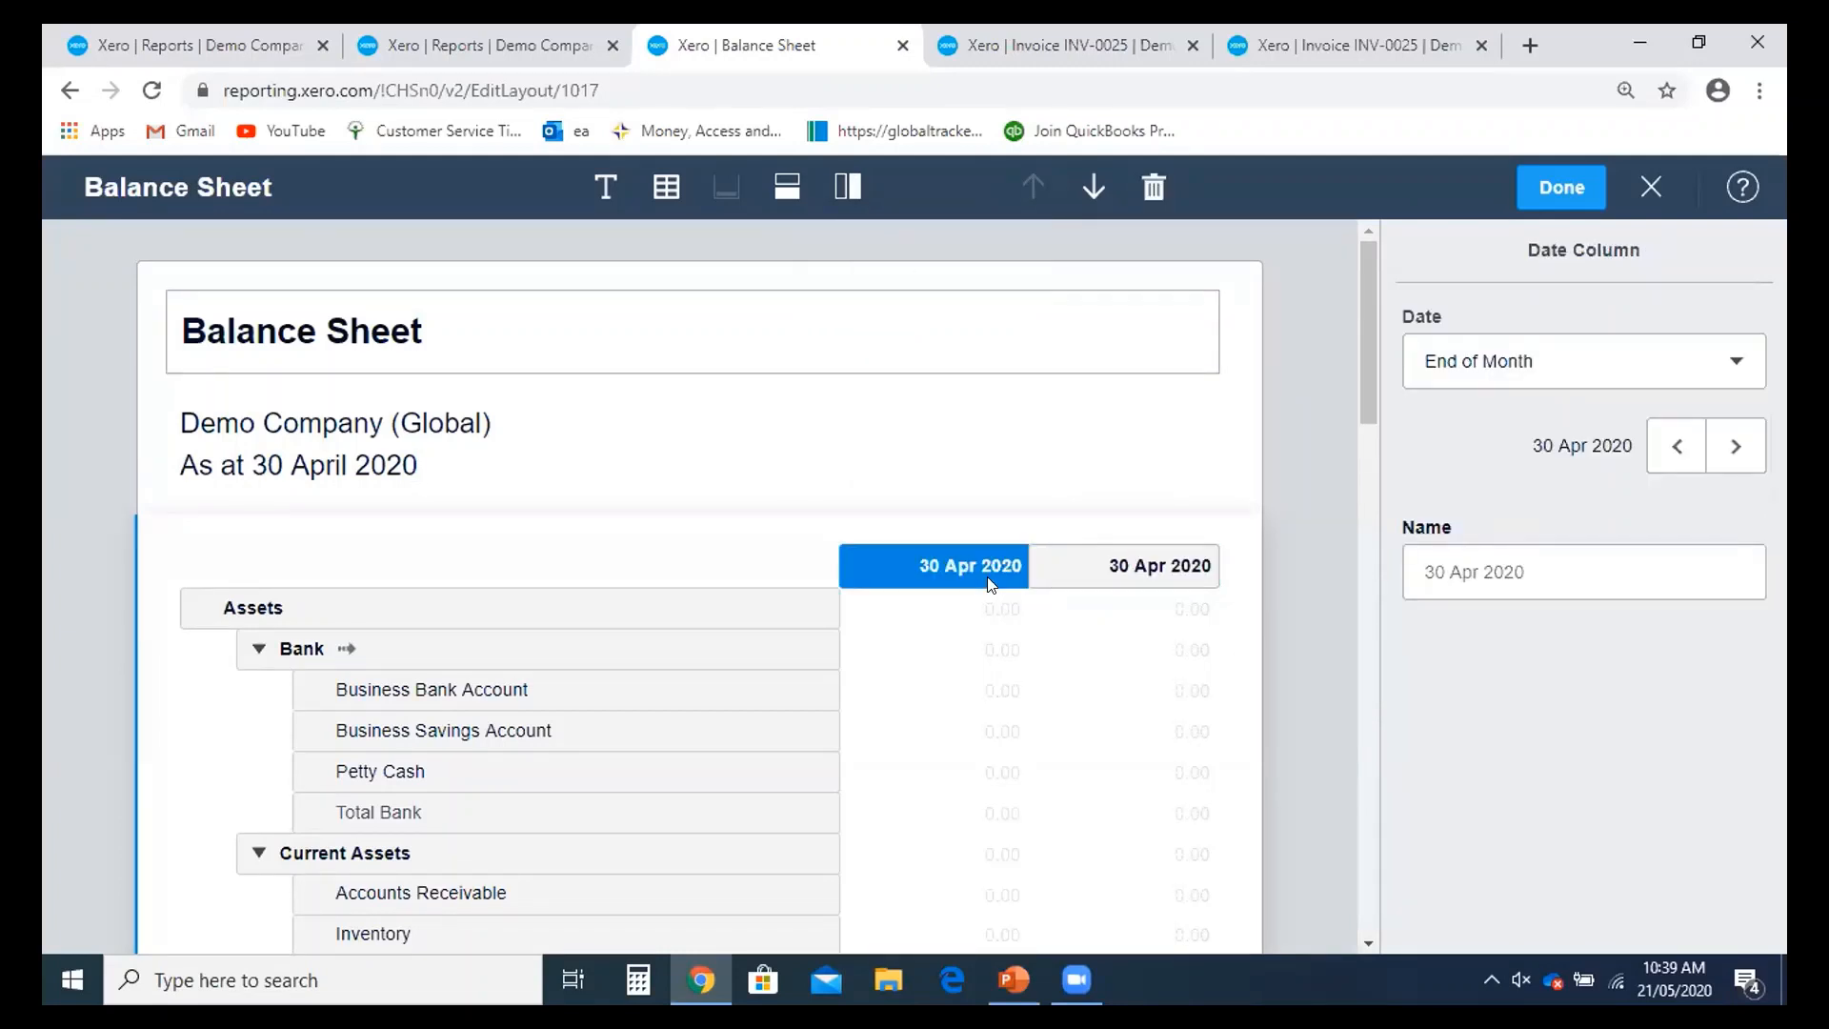
pyautogui.click(1152, 568)
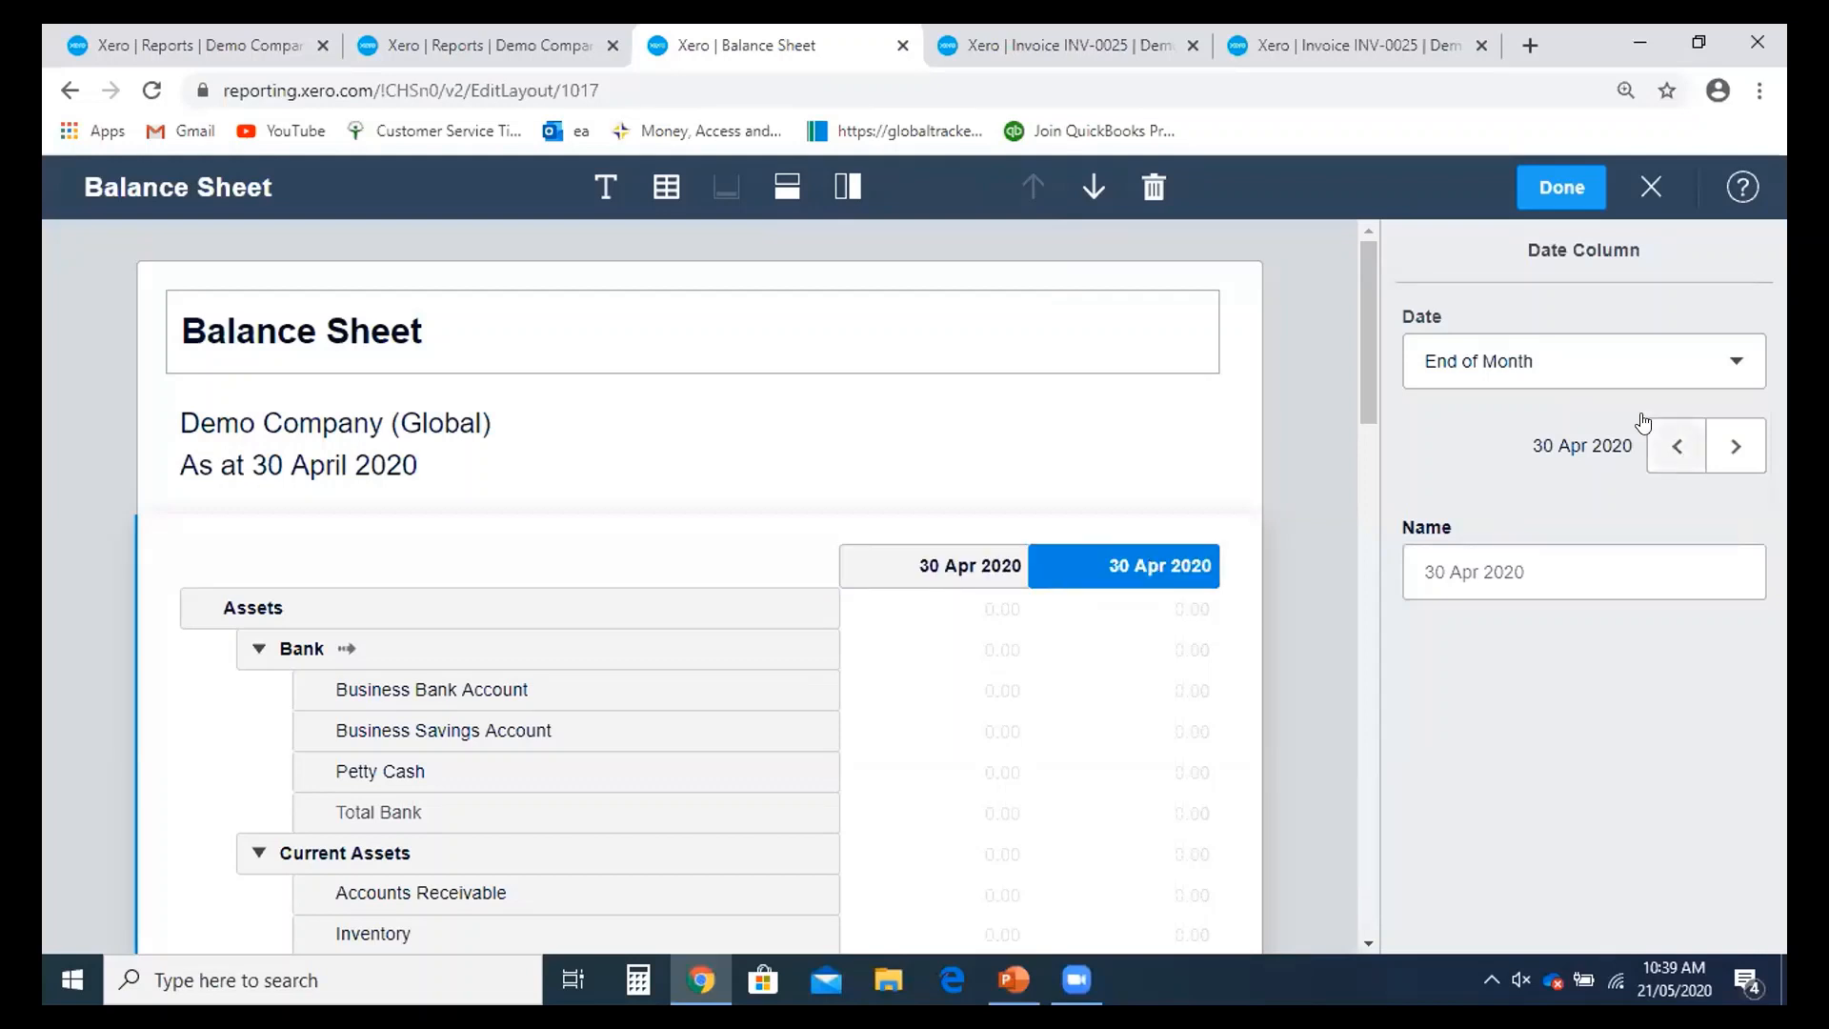
pyautogui.click(1607, 389)
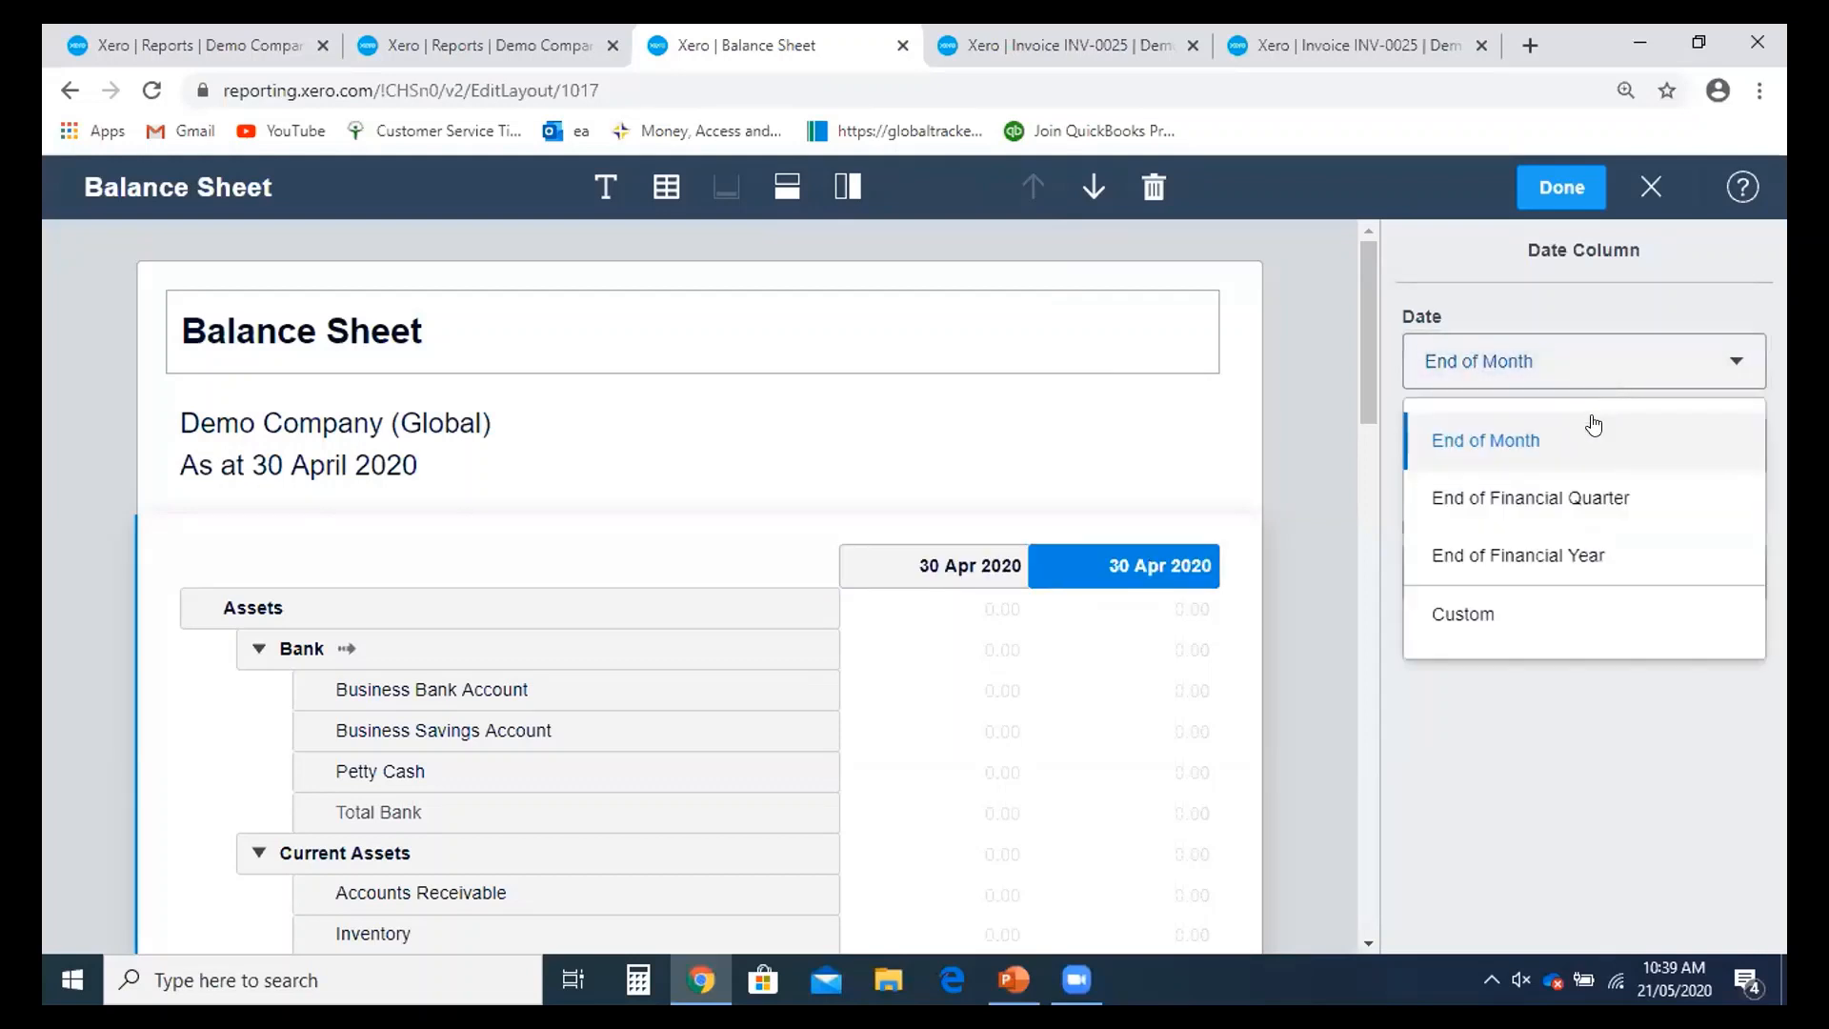
pyautogui.click(1505, 459)
pyautogui.click(1665, 451)
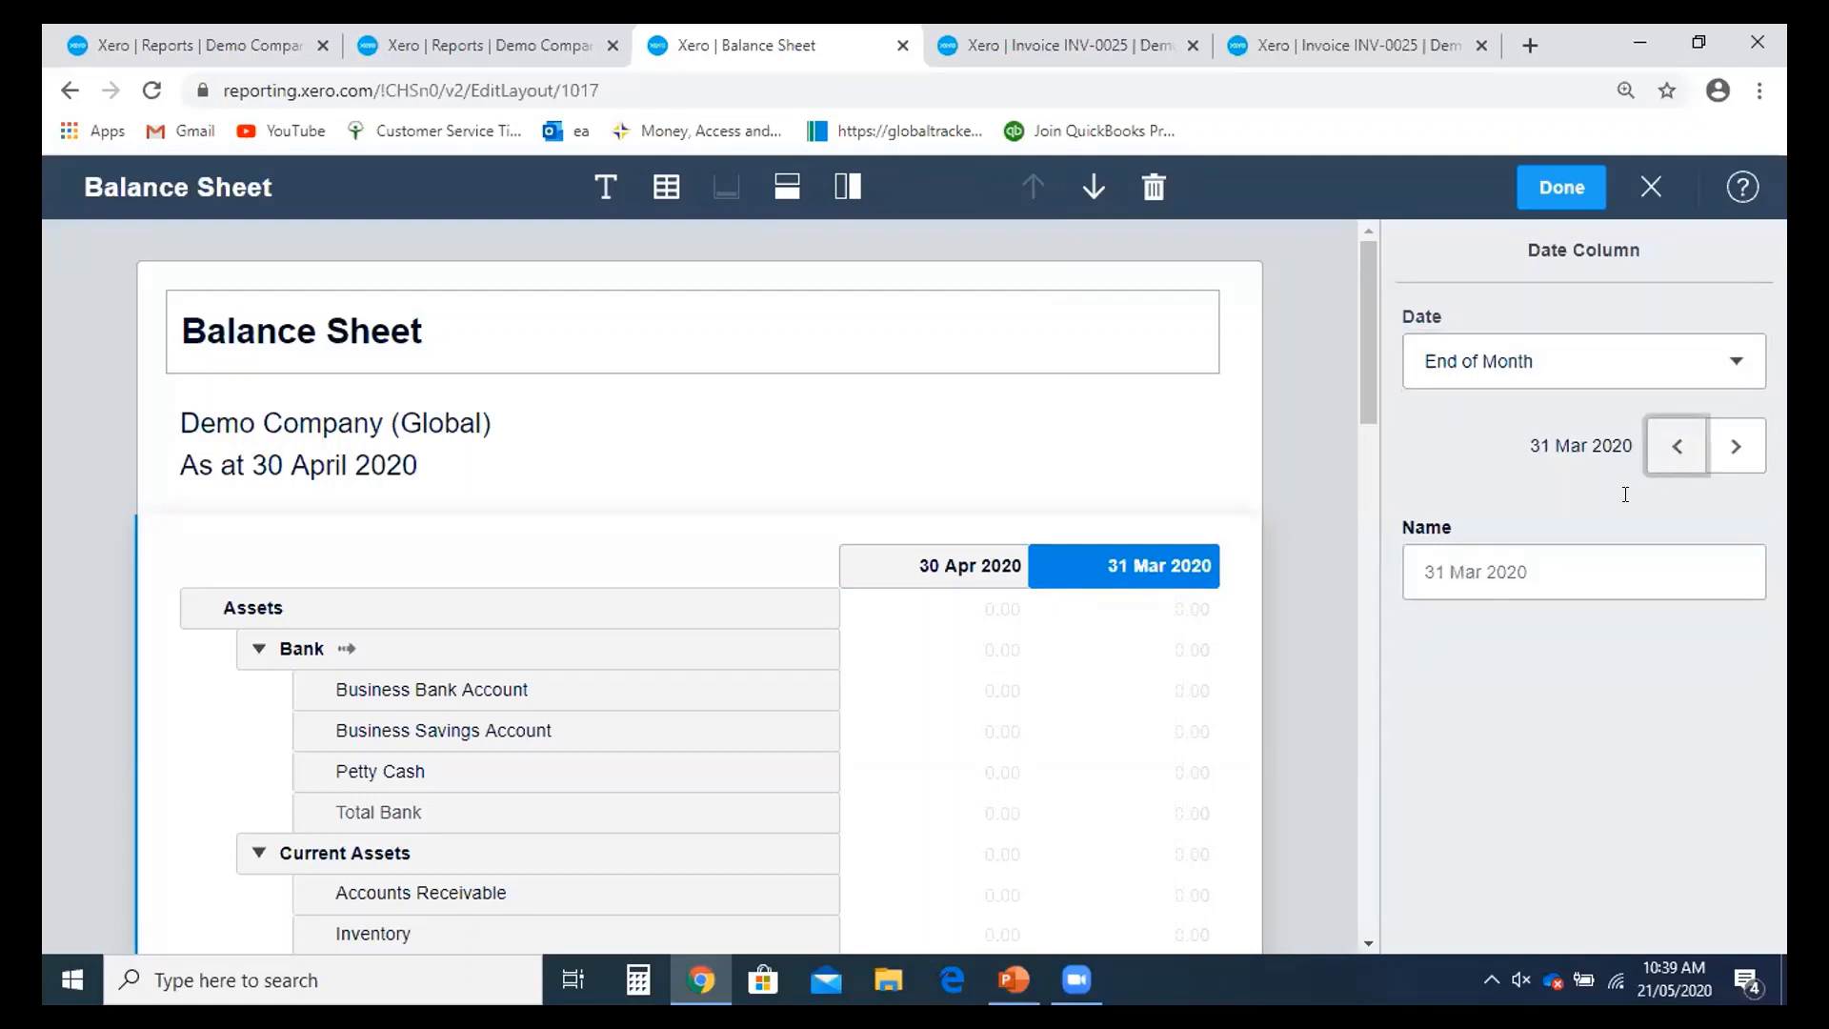
pyautogui.click(848, 191)
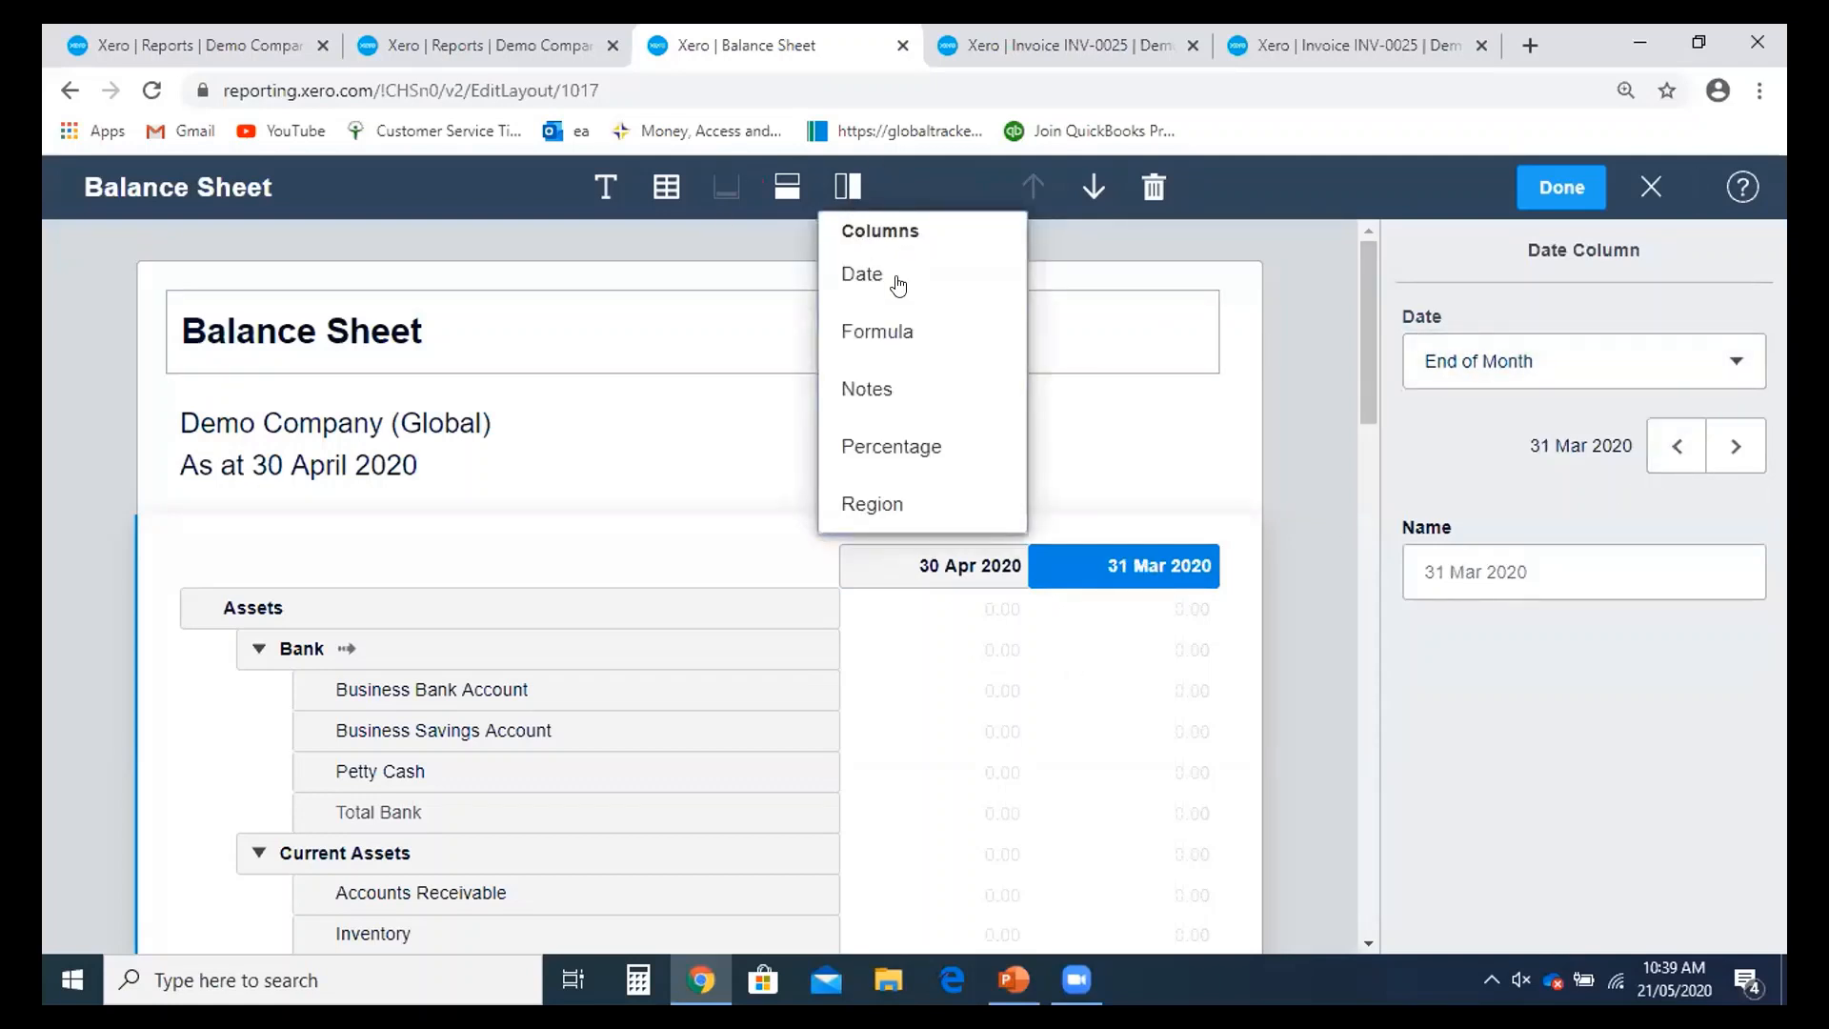
pyautogui.click(1518, 484)
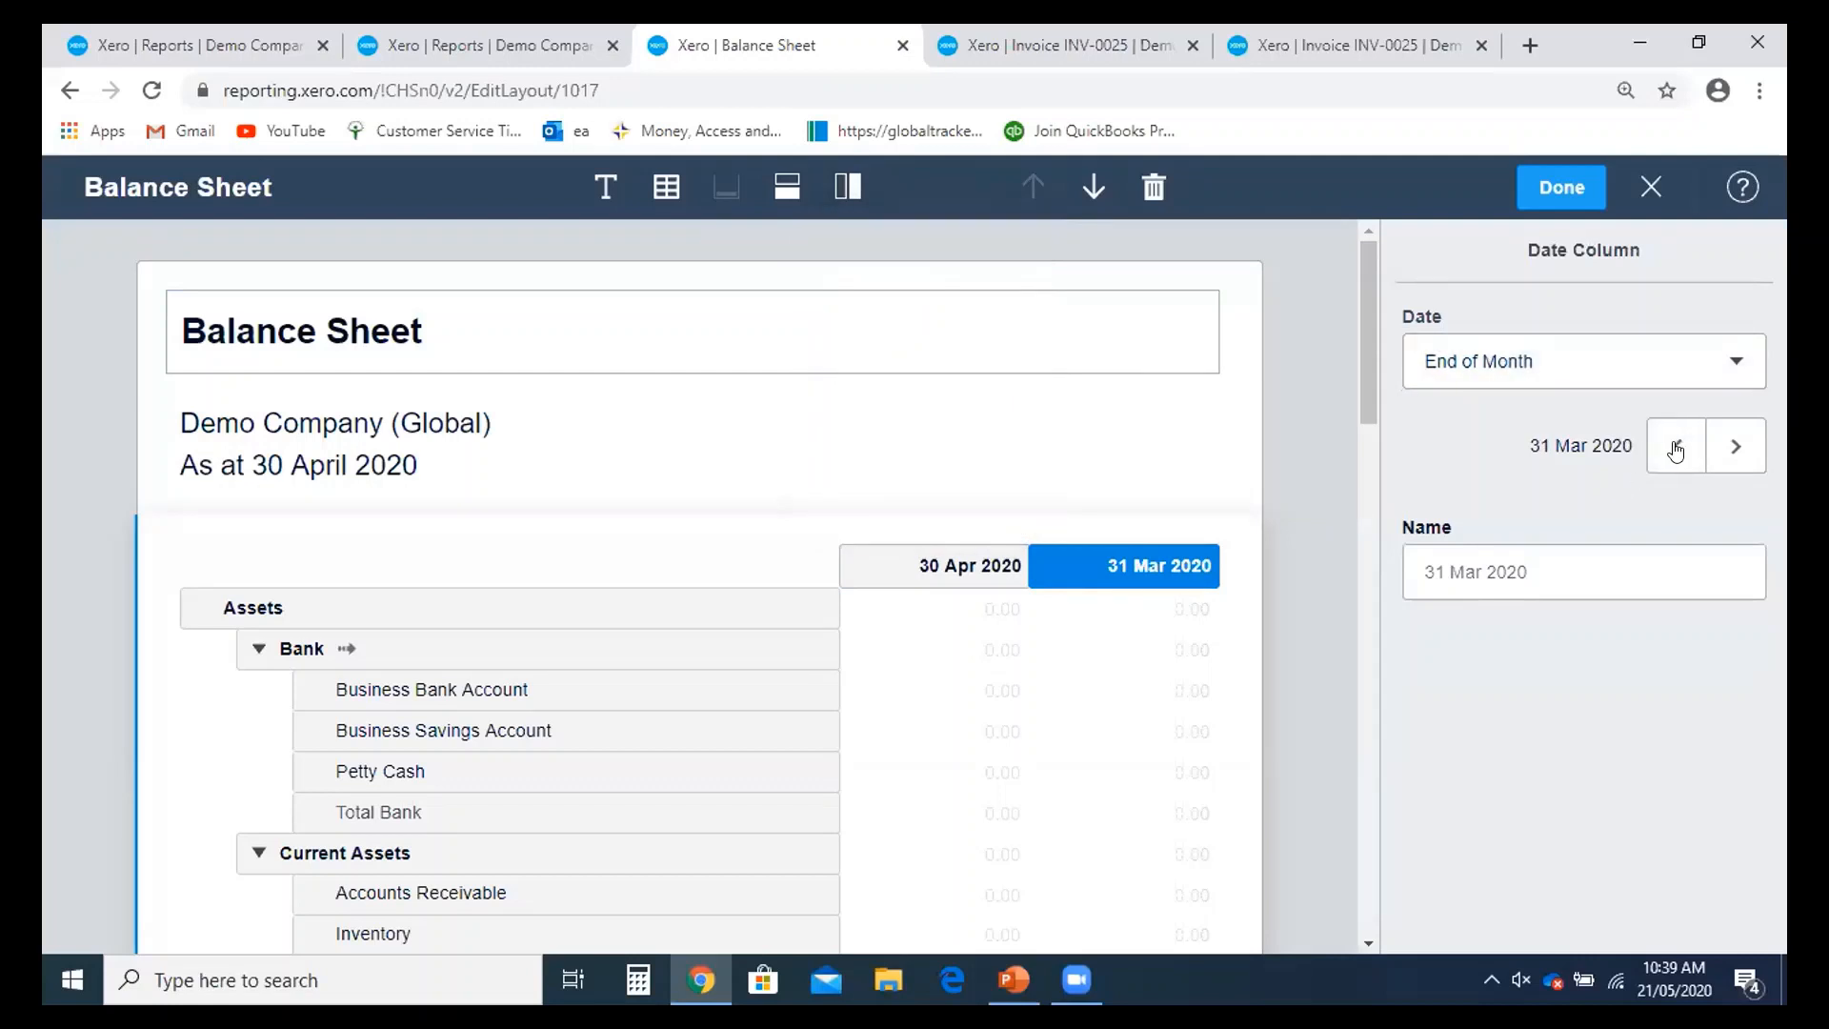
pyautogui.click(866, 204)
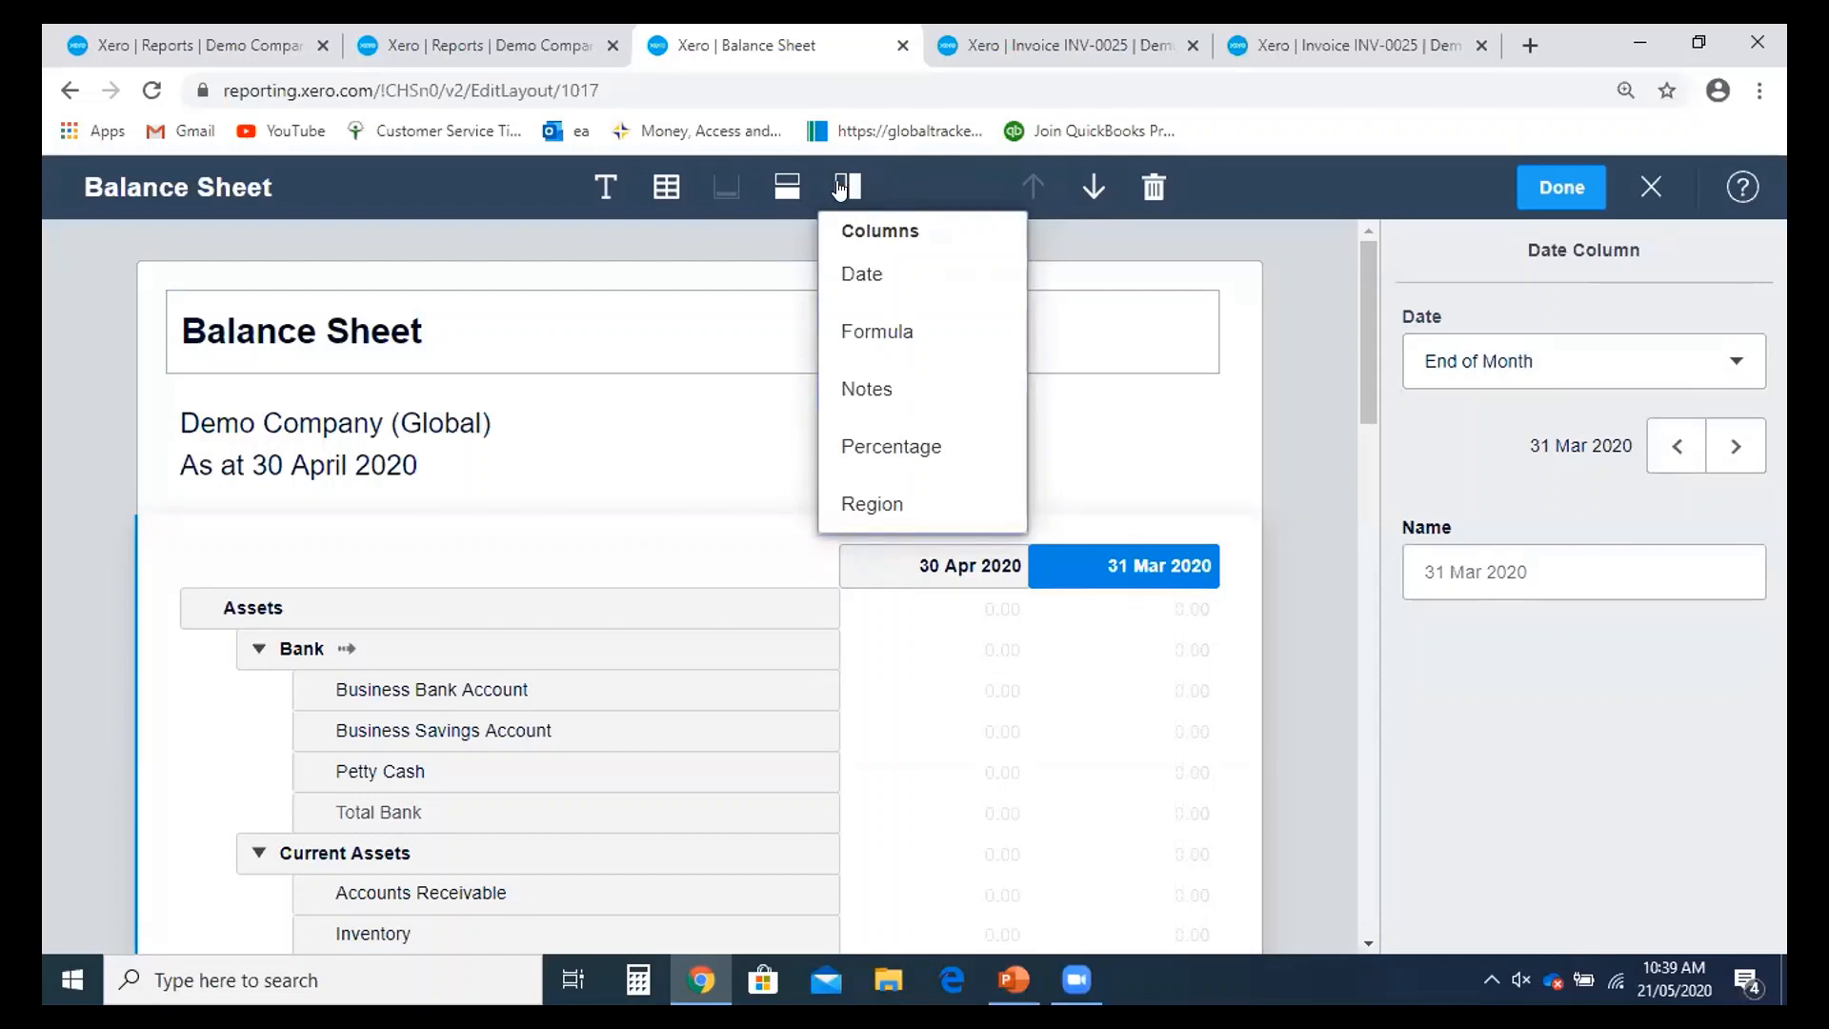
# - Add a Notes column to the Balance Sheet layout
pyautogui.click(910, 386)
pyautogui.scroll(-2, 1179, 585)
pyautogui.click(1458, 367)
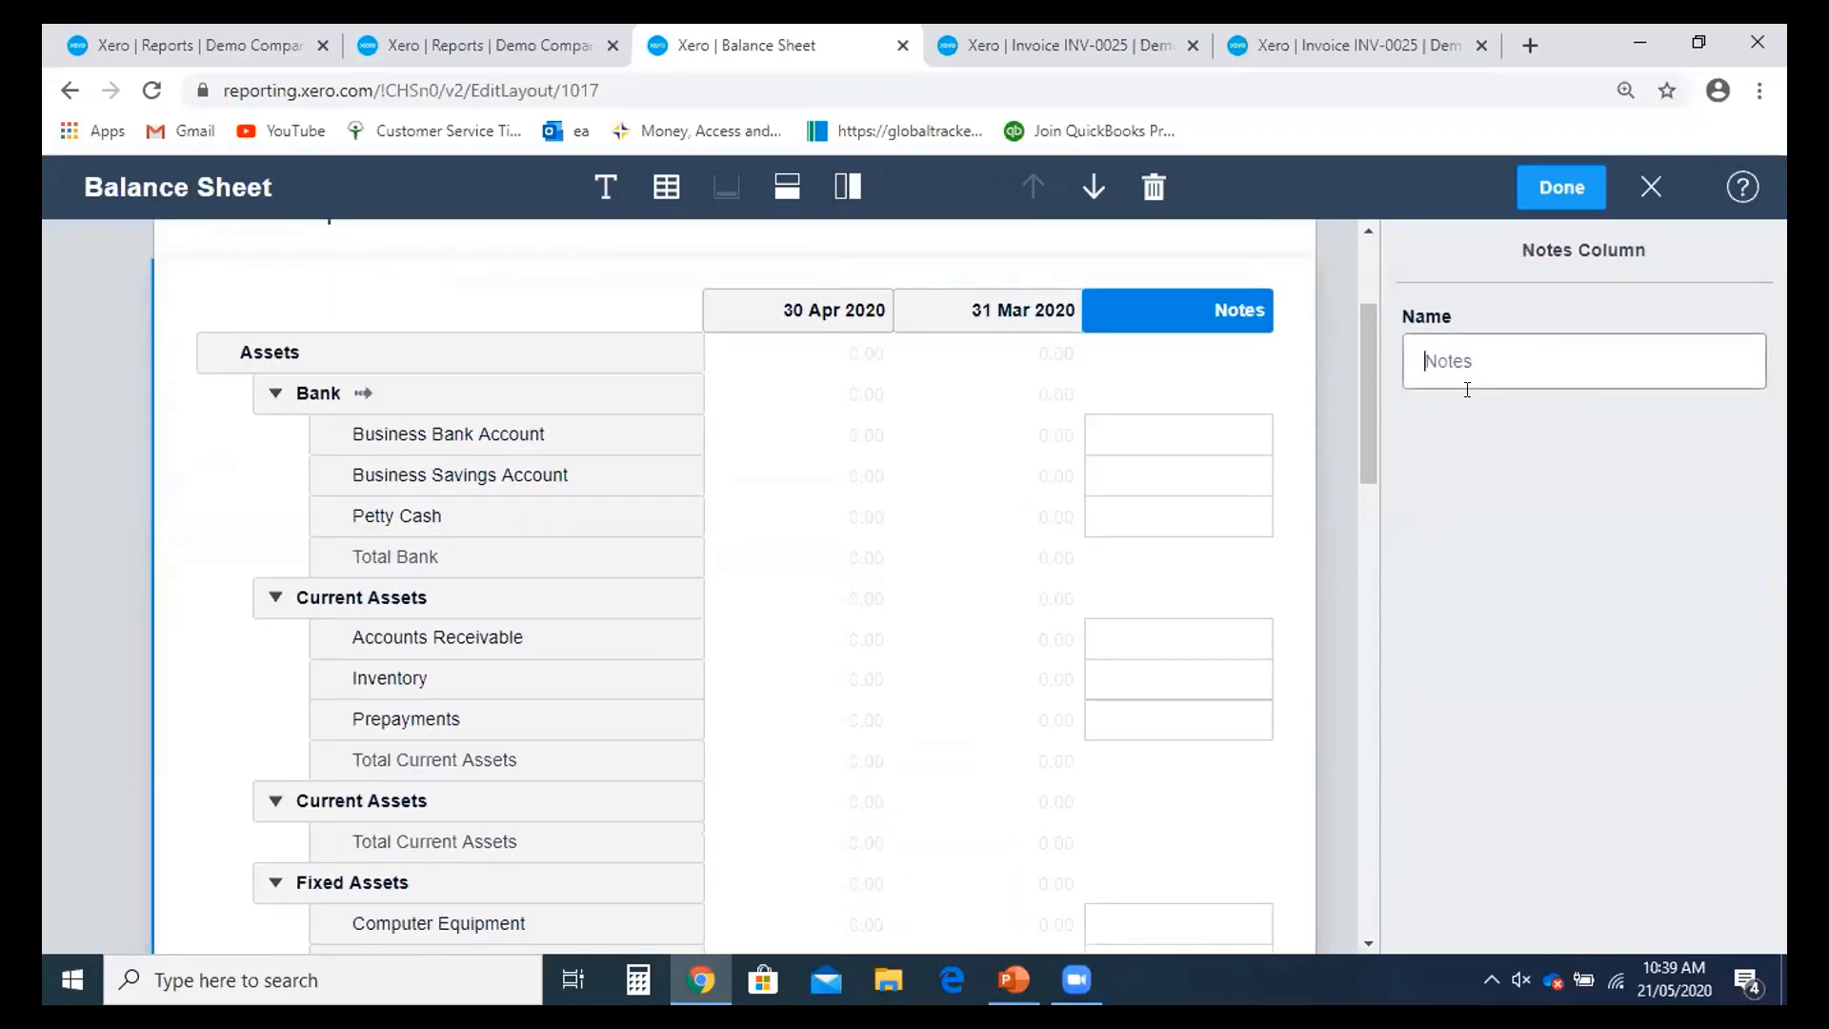
pyautogui.scroll(-7, 1325, 602)
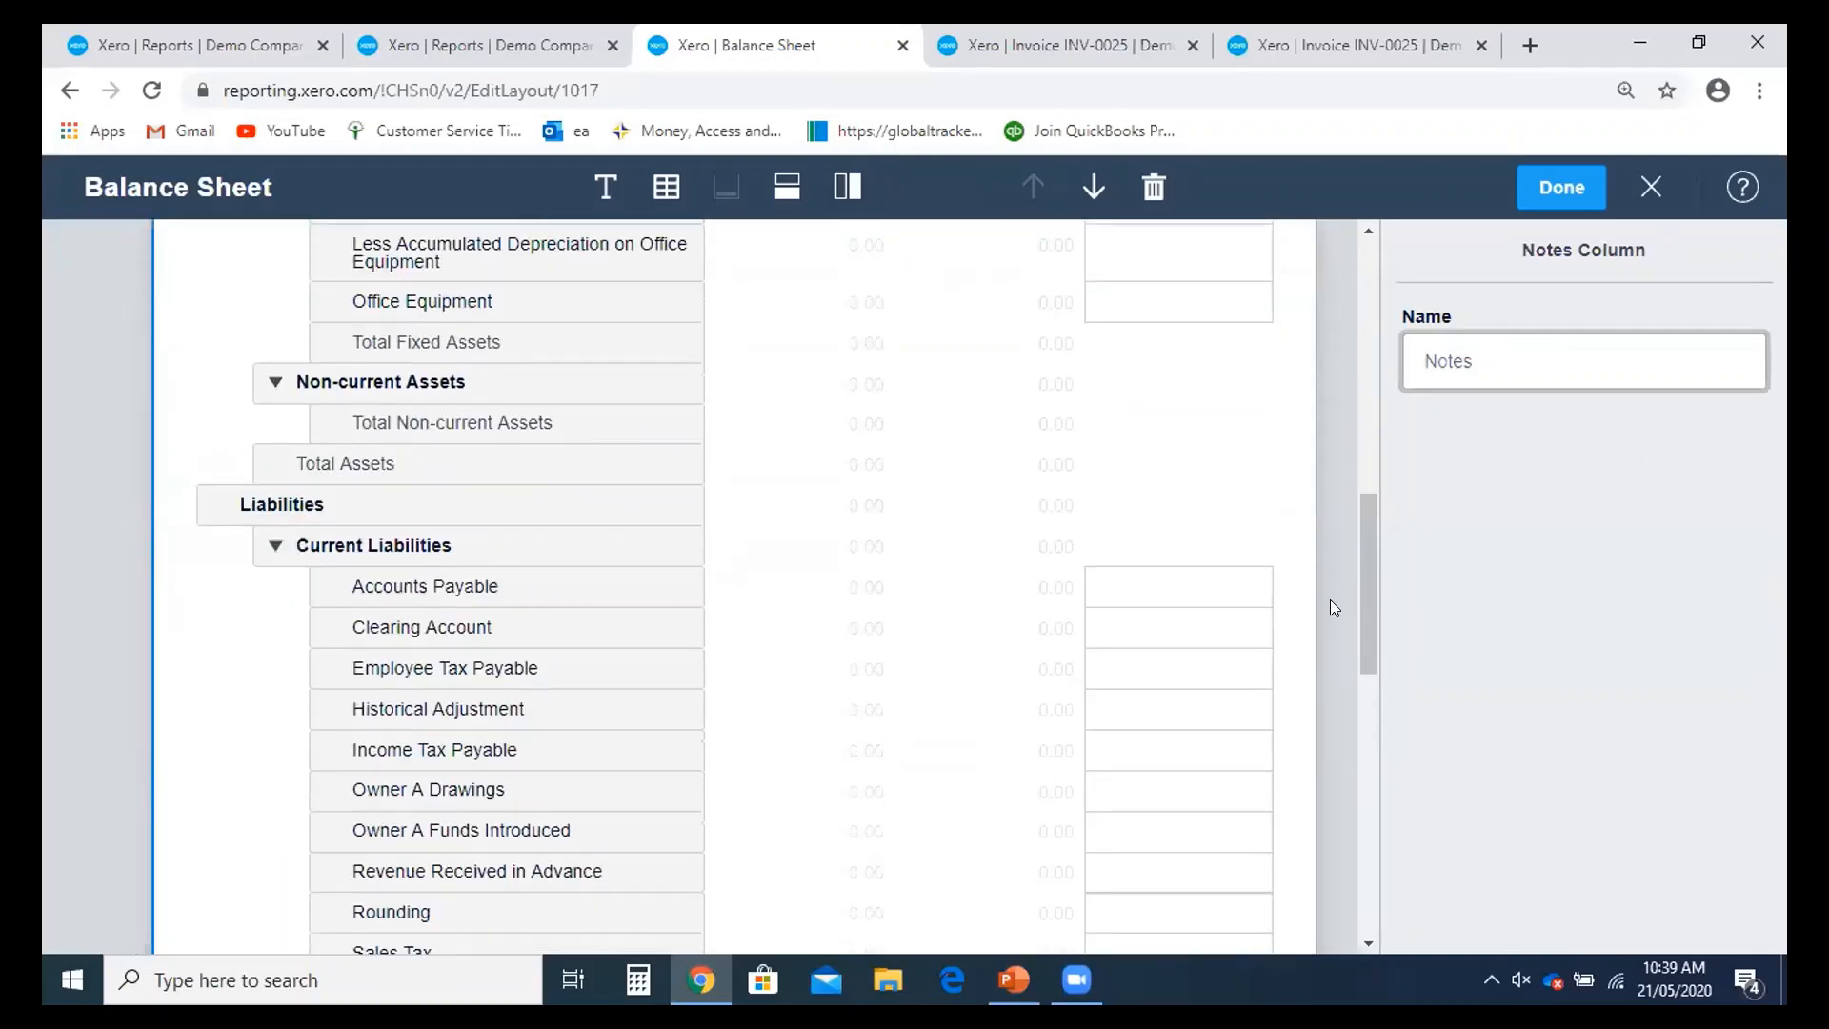
pyautogui.scroll(3, 1270, 384)
pyautogui.scroll(3, 1276, 501)
# - Link Business Bank Account's note to '1. Financial Performance' and save the layout
pyautogui.click(1176, 306)
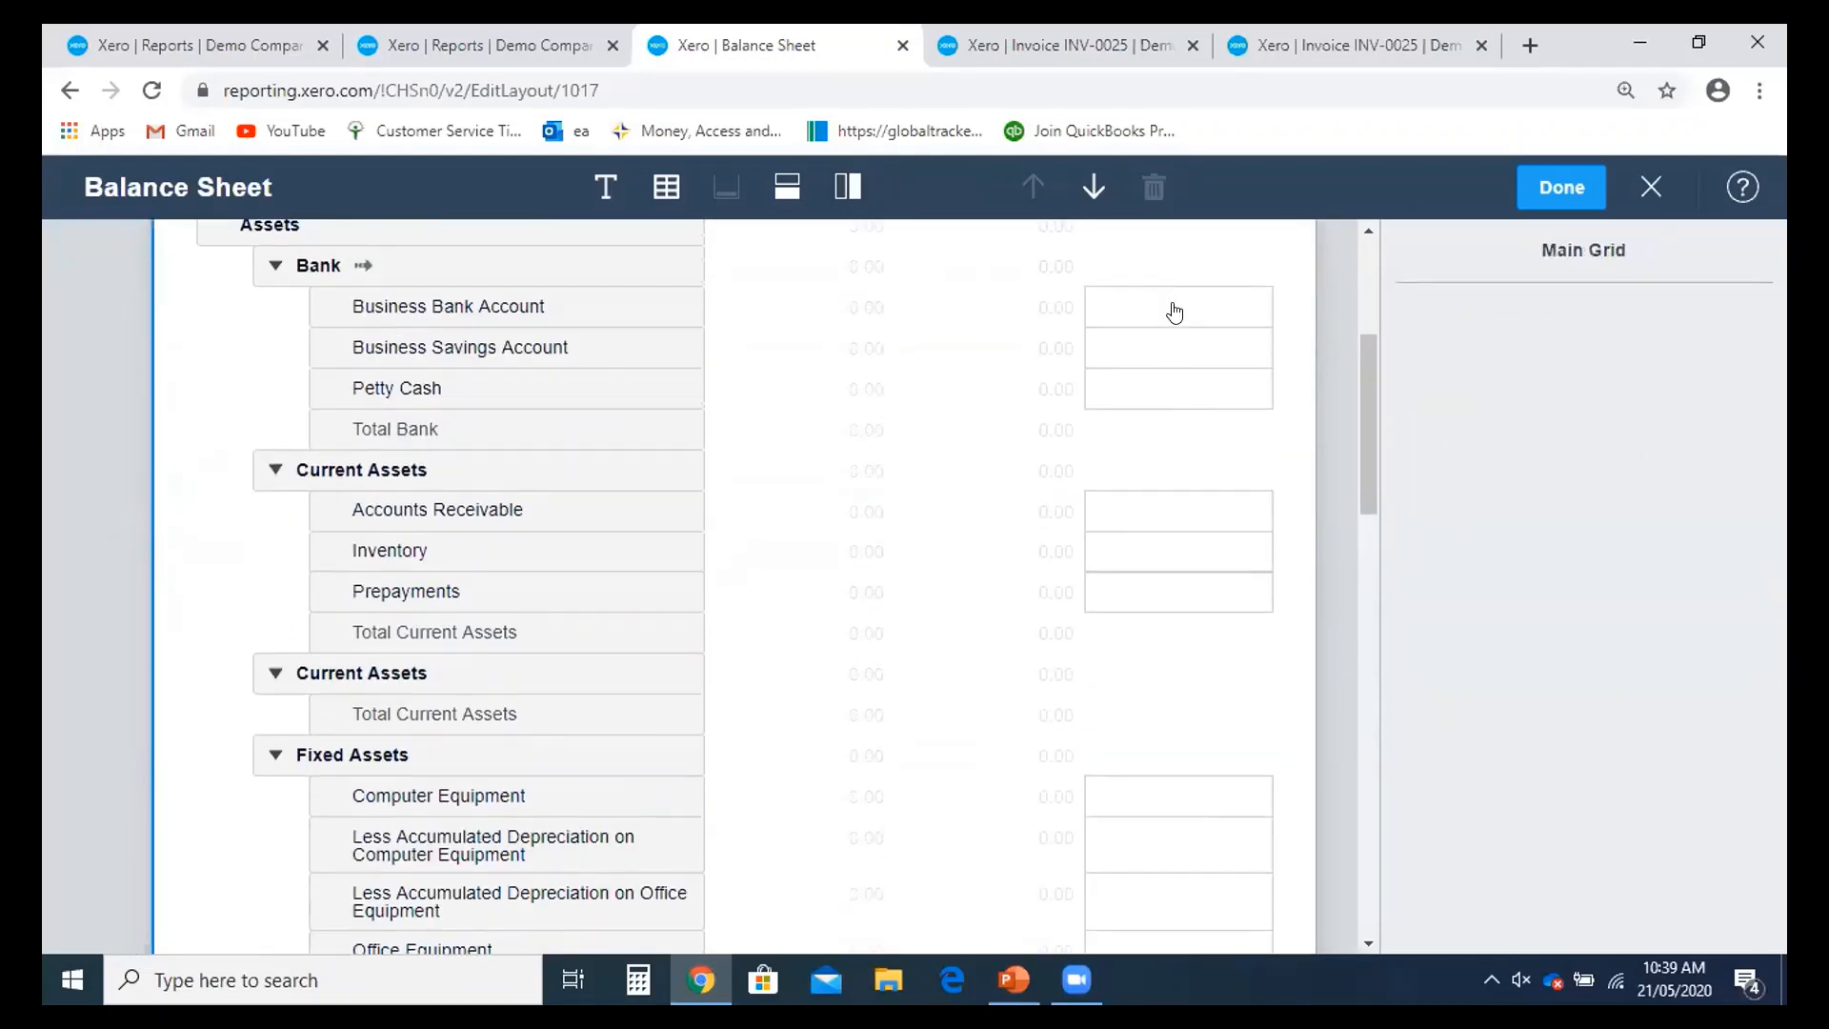
pyautogui.scroll(3, 1229, 476)
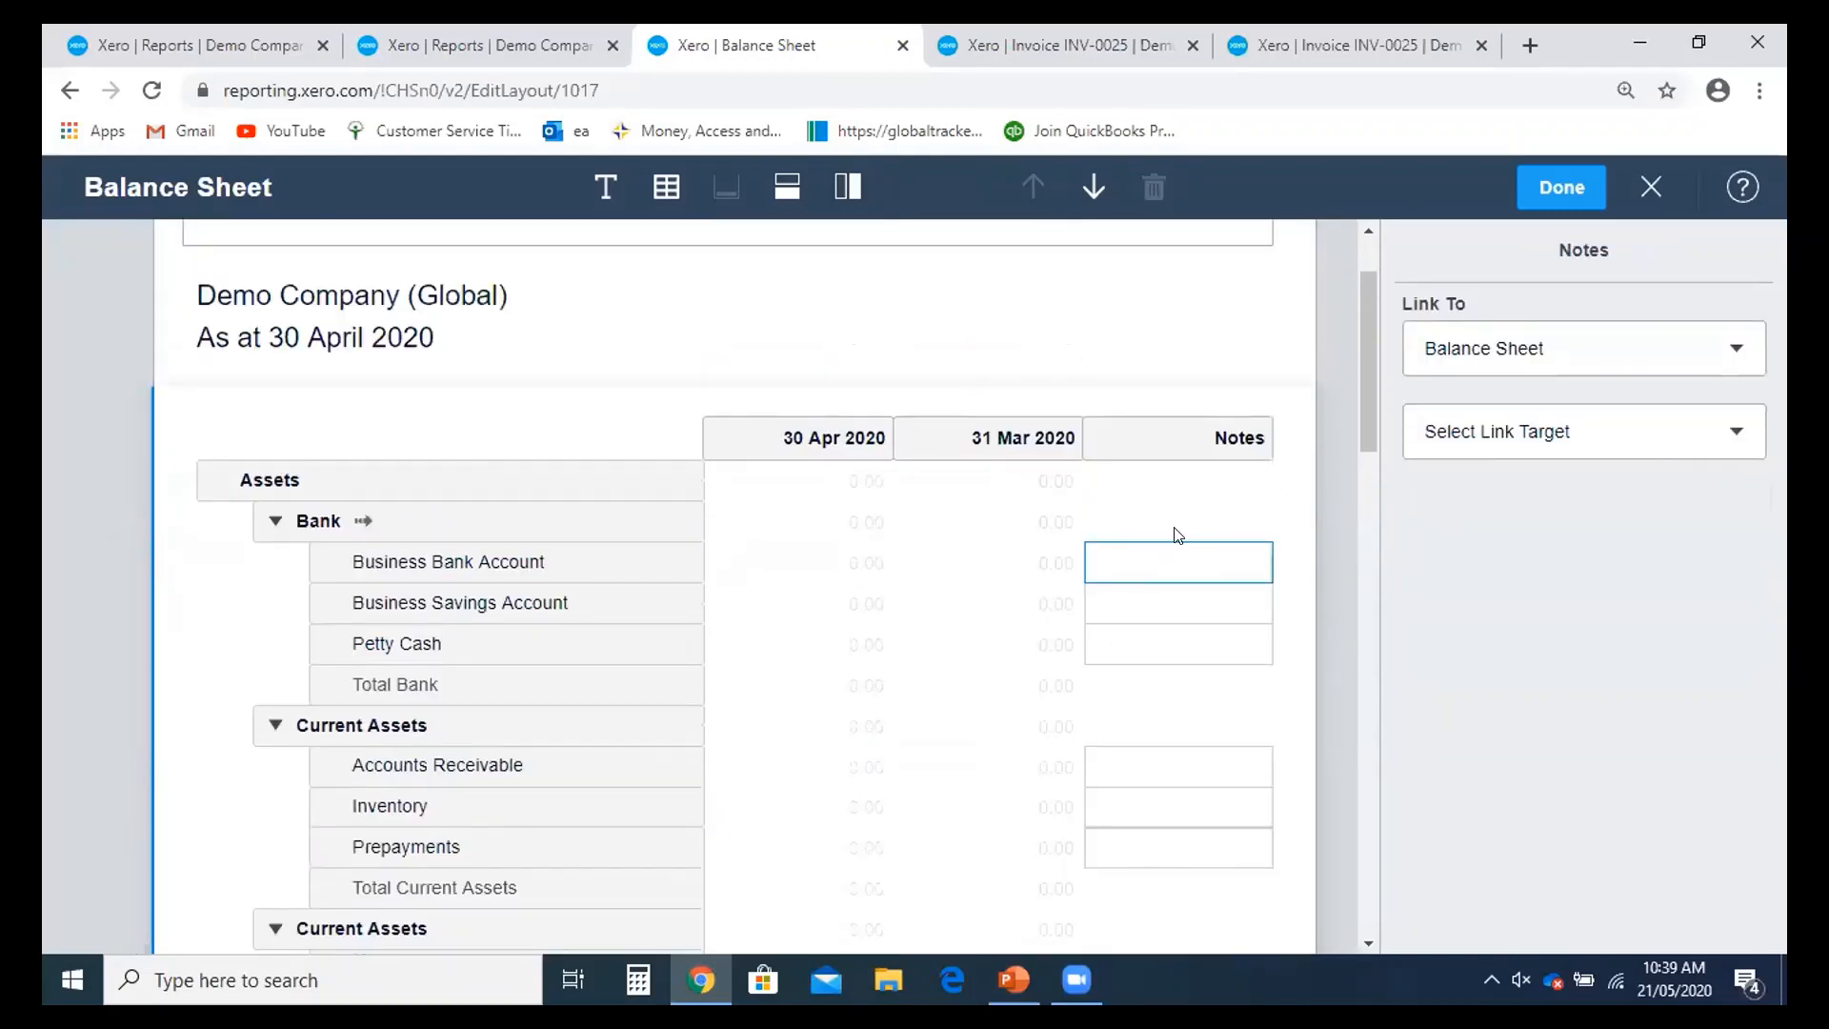
pyautogui.scroll(-2, 1175, 531)
pyautogui.click(1625, 448)
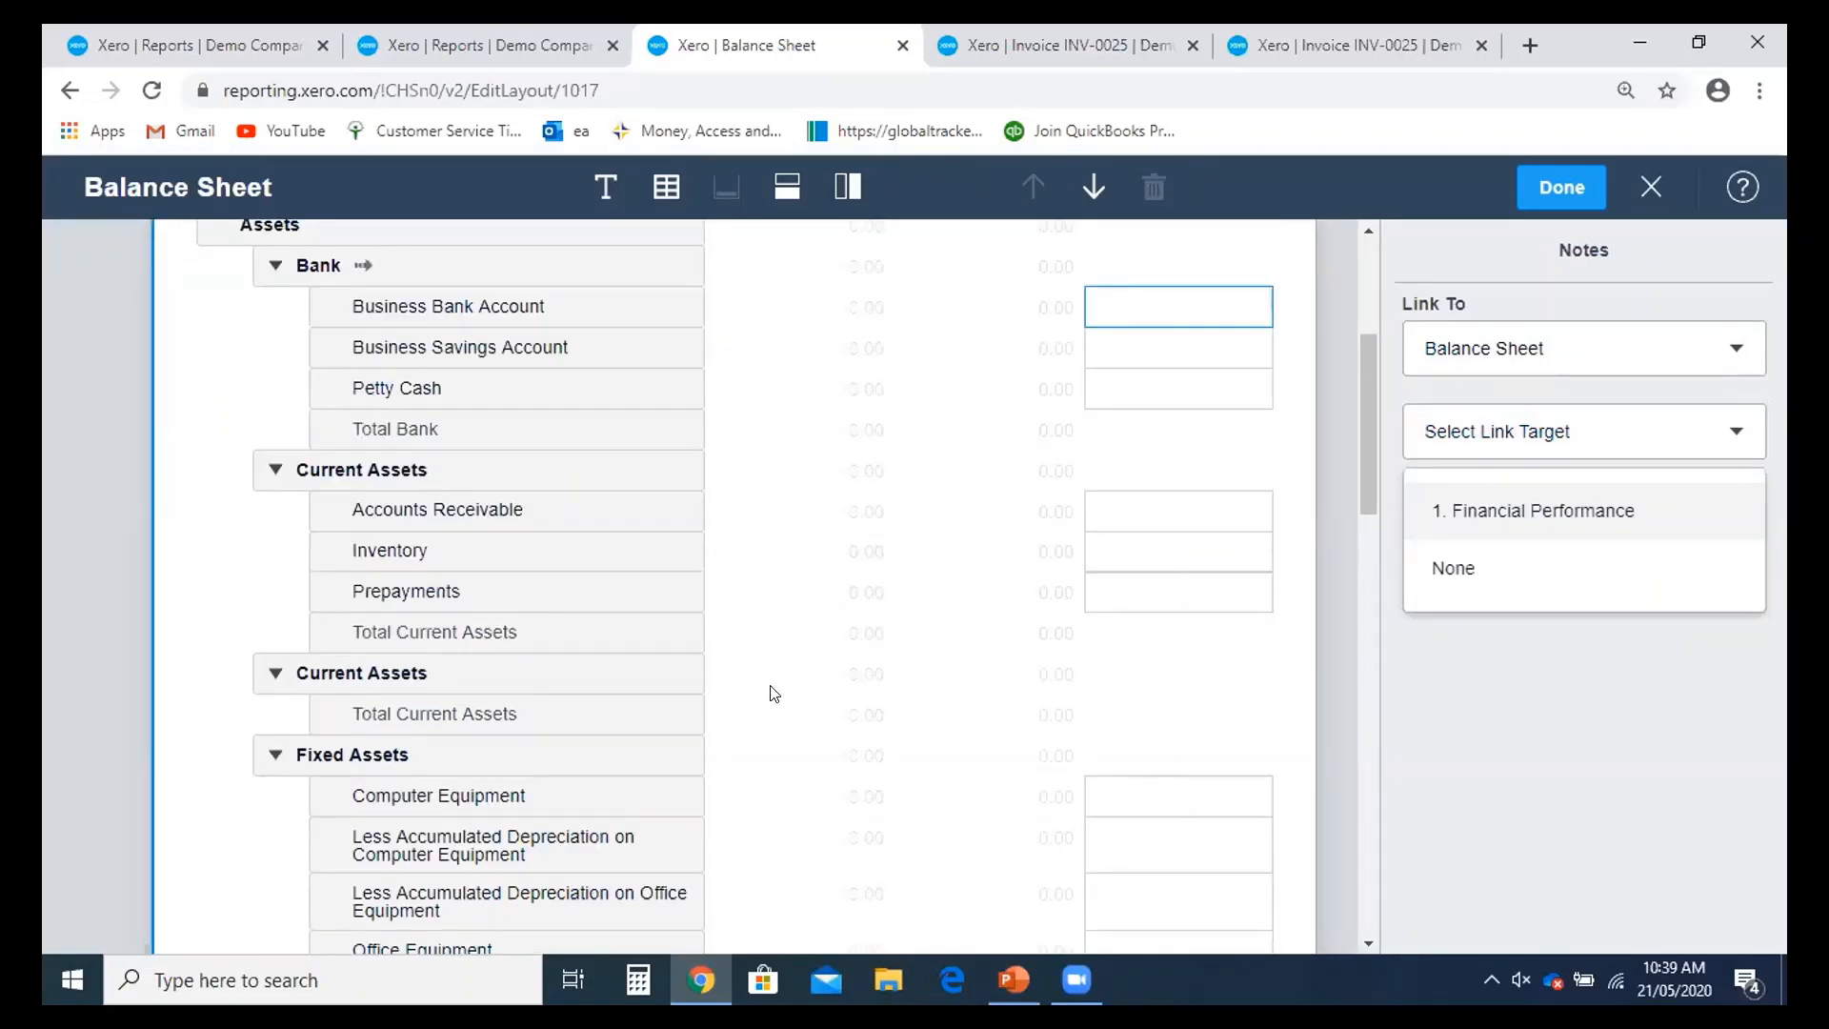
pyautogui.scroll(-3, 694, 672)
pyautogui.scroll(-8, 701, 672)
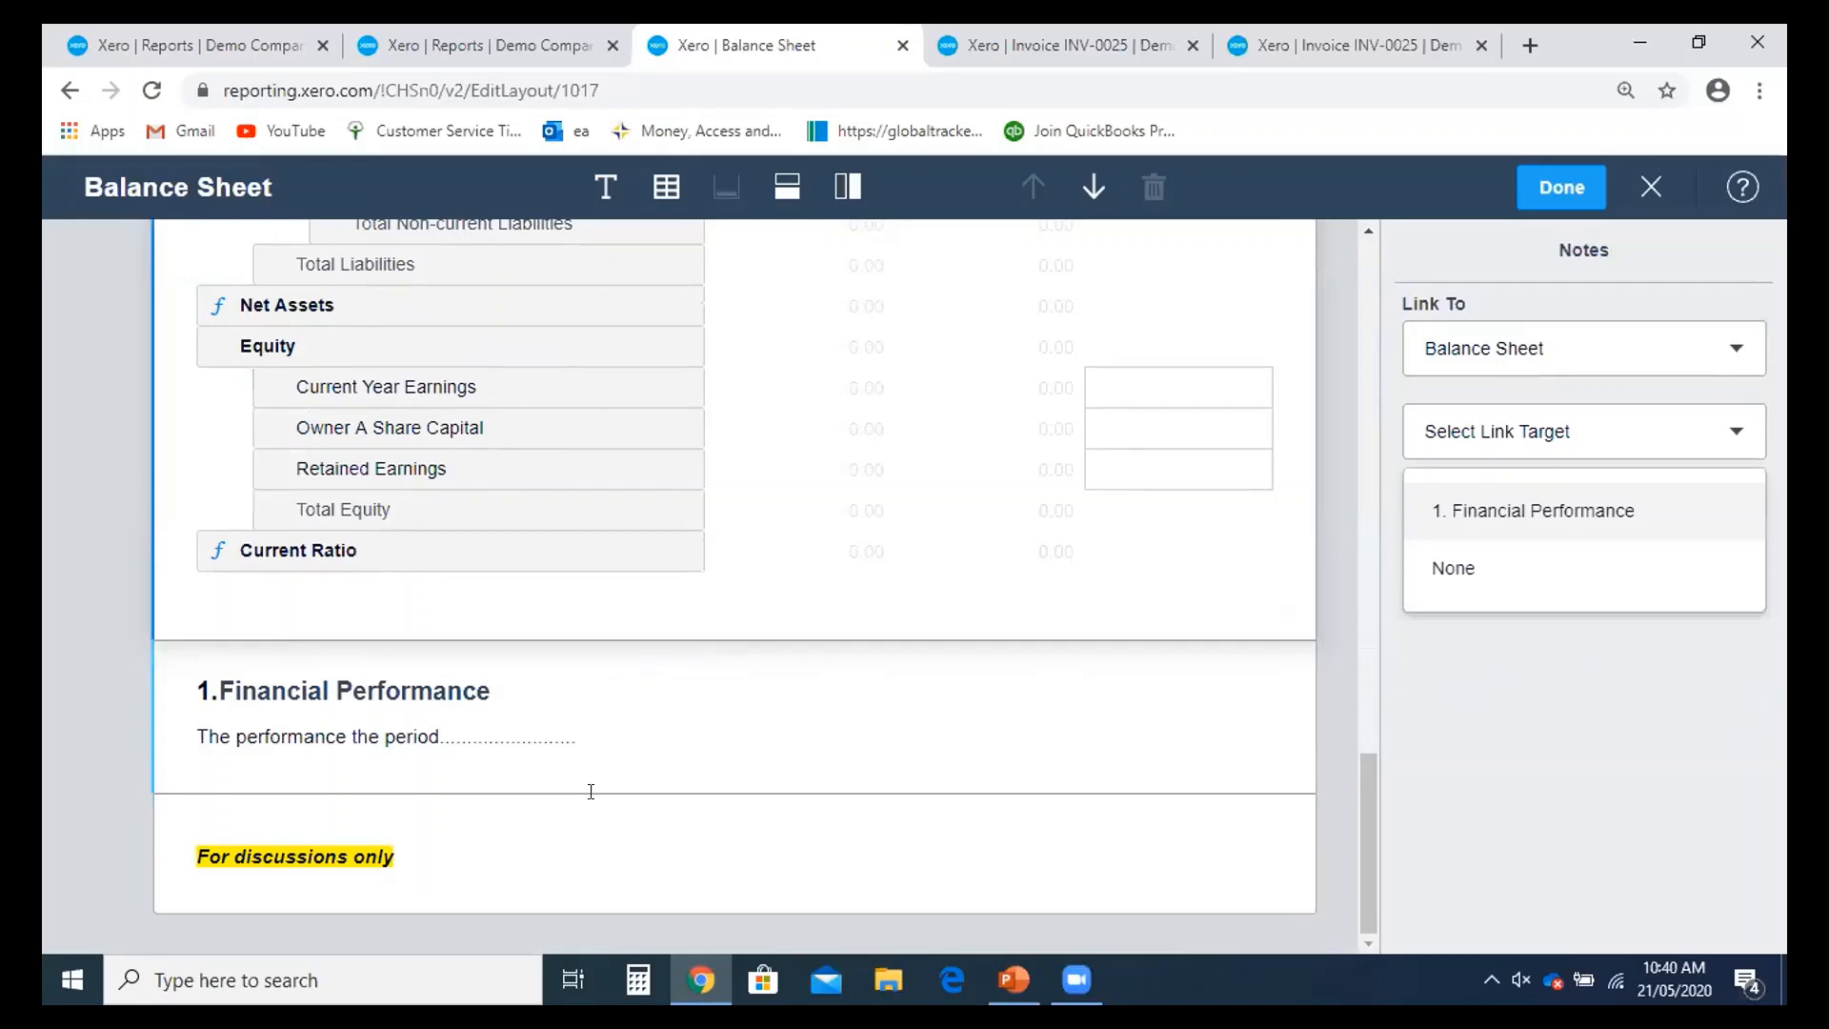
pyautogui.click(1529, 512)
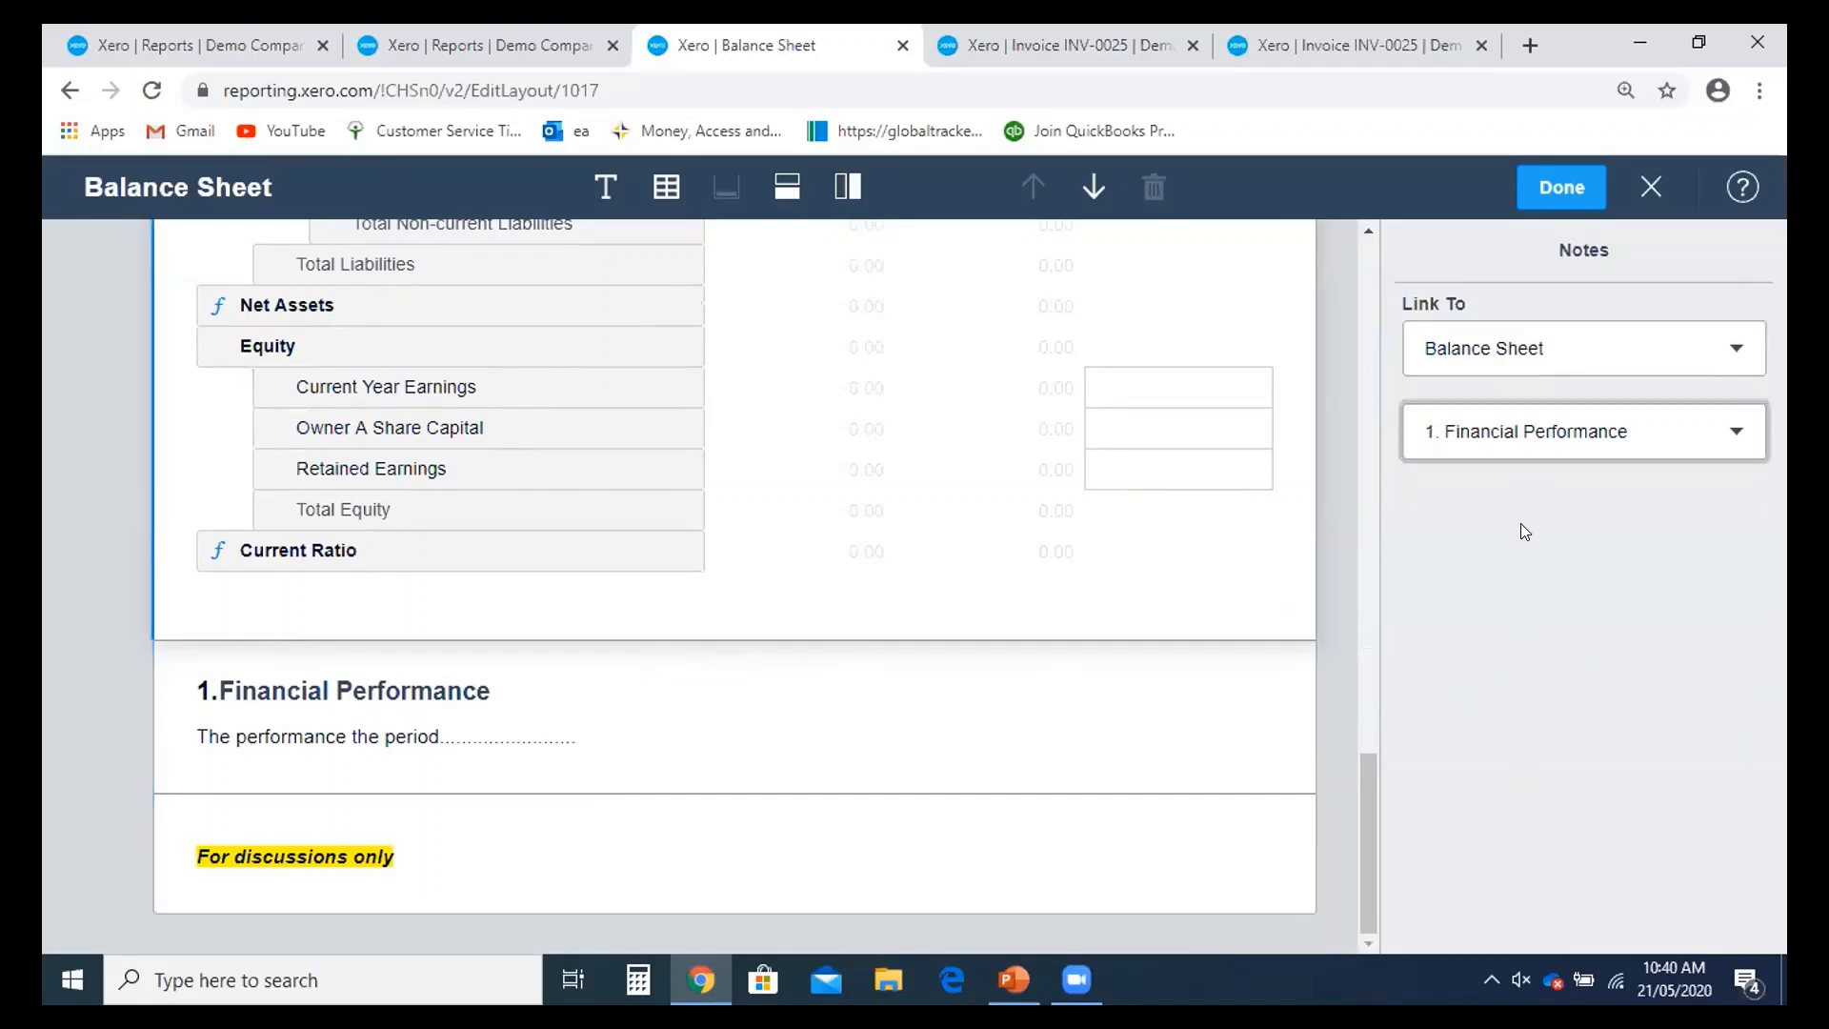
pyautogui.scroll(15, 1245, 510)
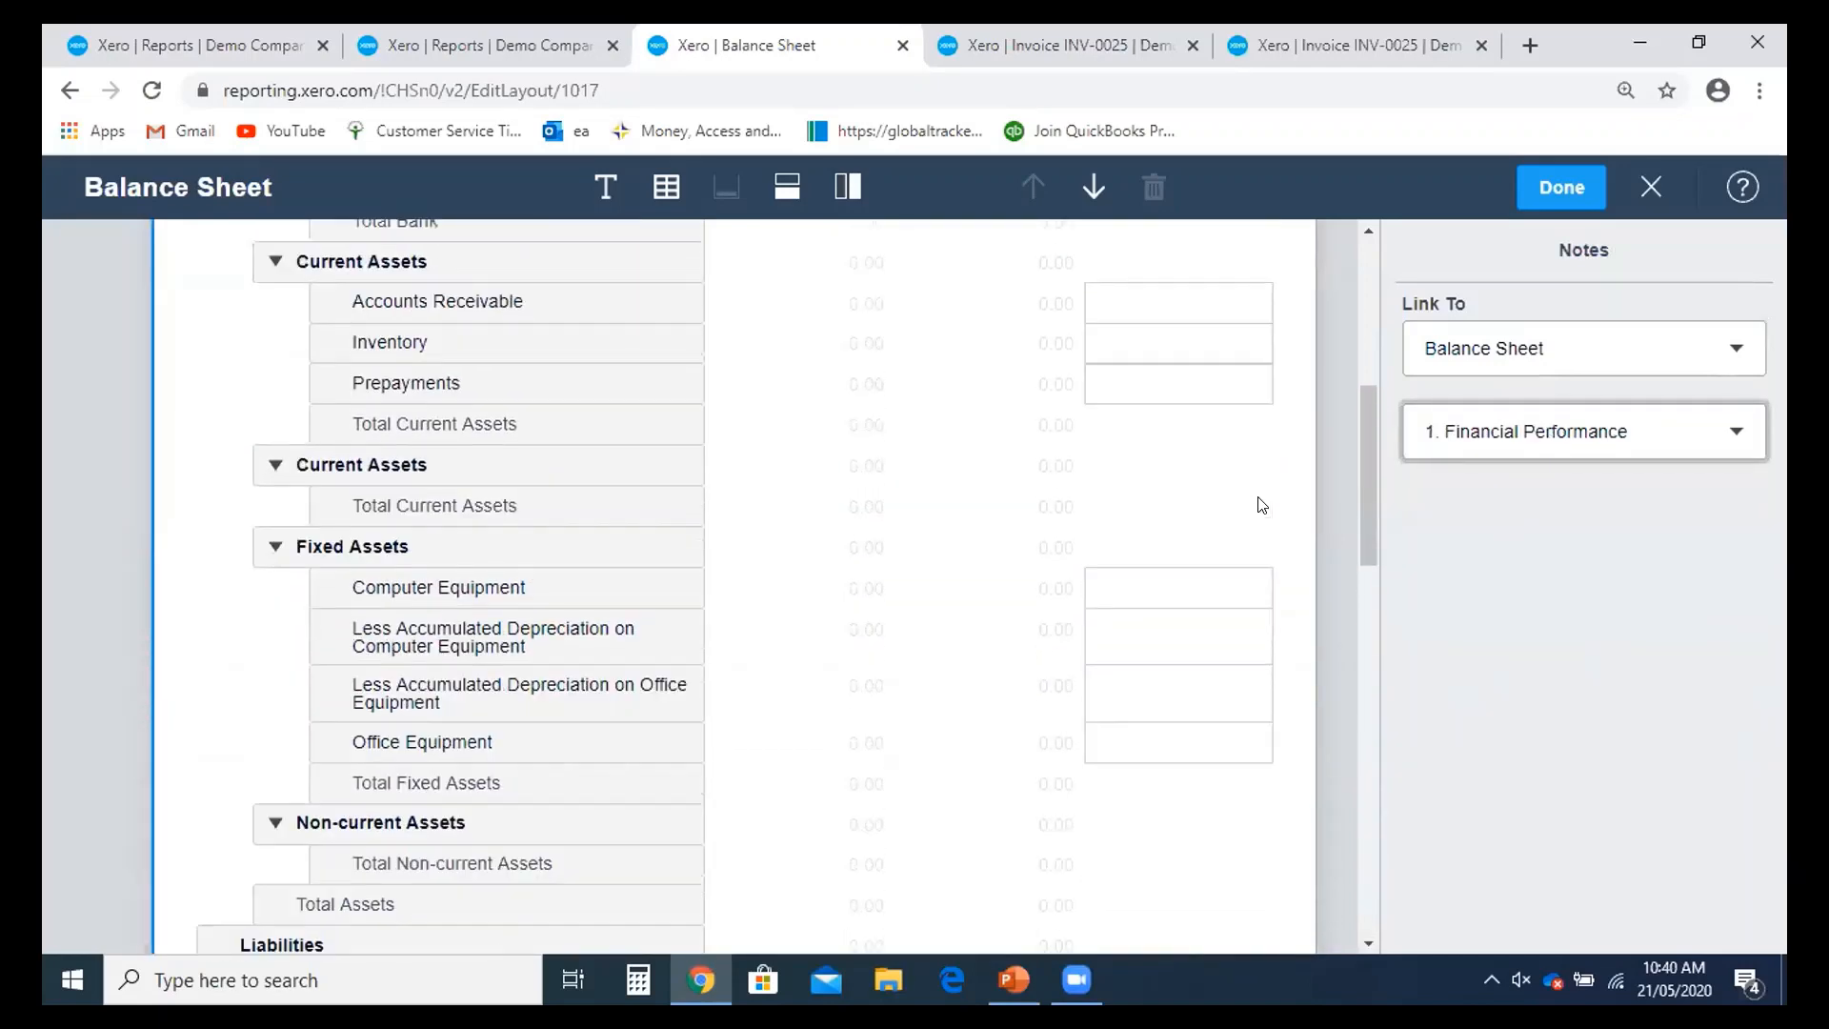
pyautogui.scroll(-2, 1257, 672)
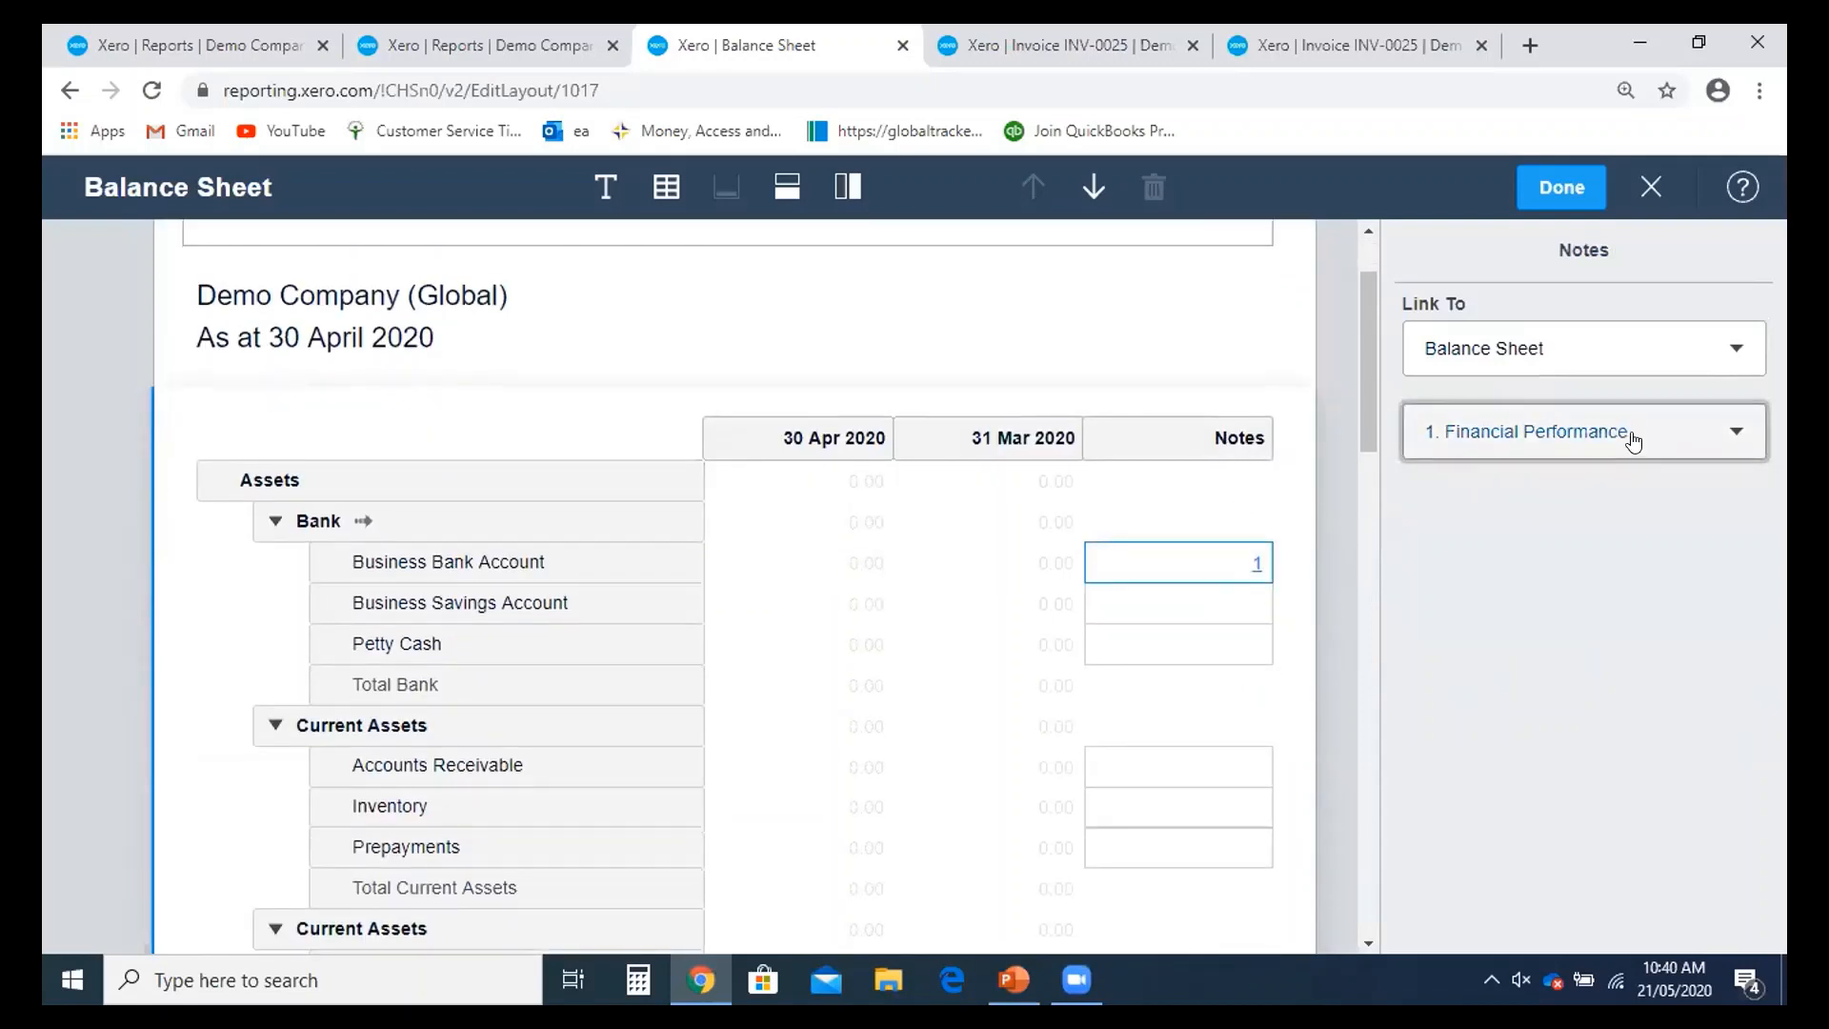
pyautogui.scroll(-4, 1277, 443)
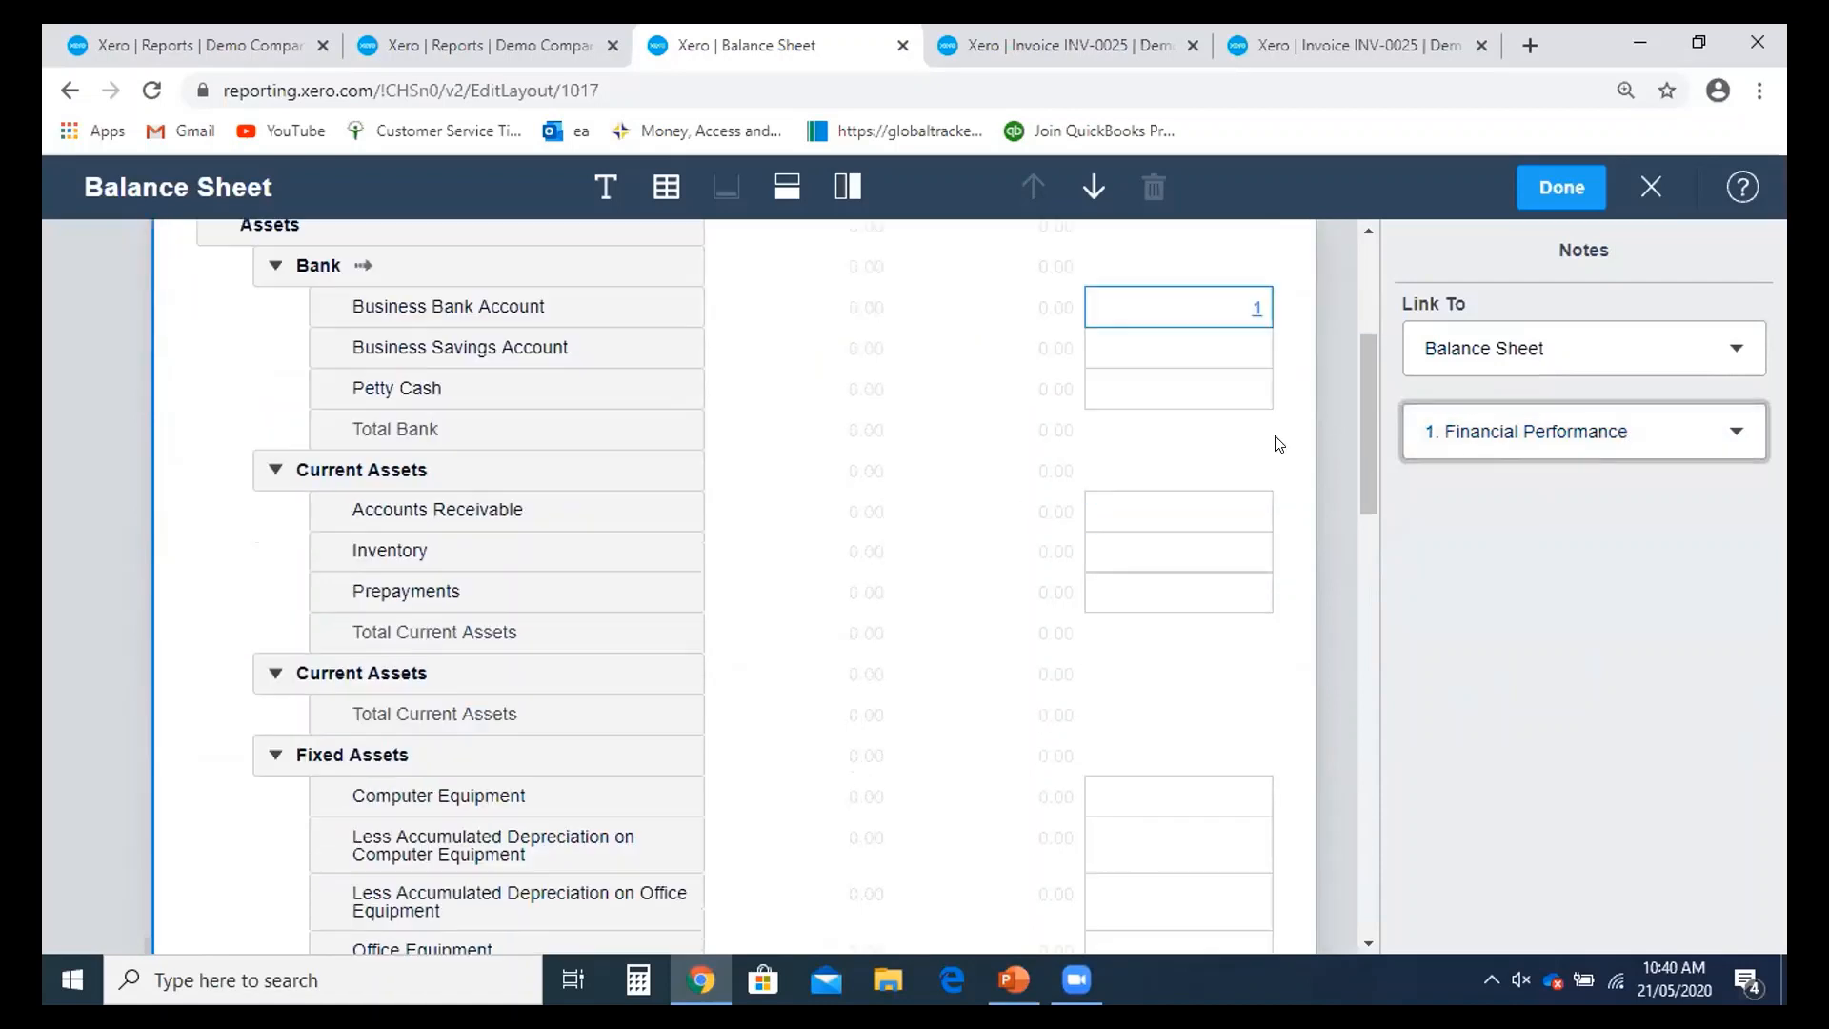
pyautogui.click(1549, 194)
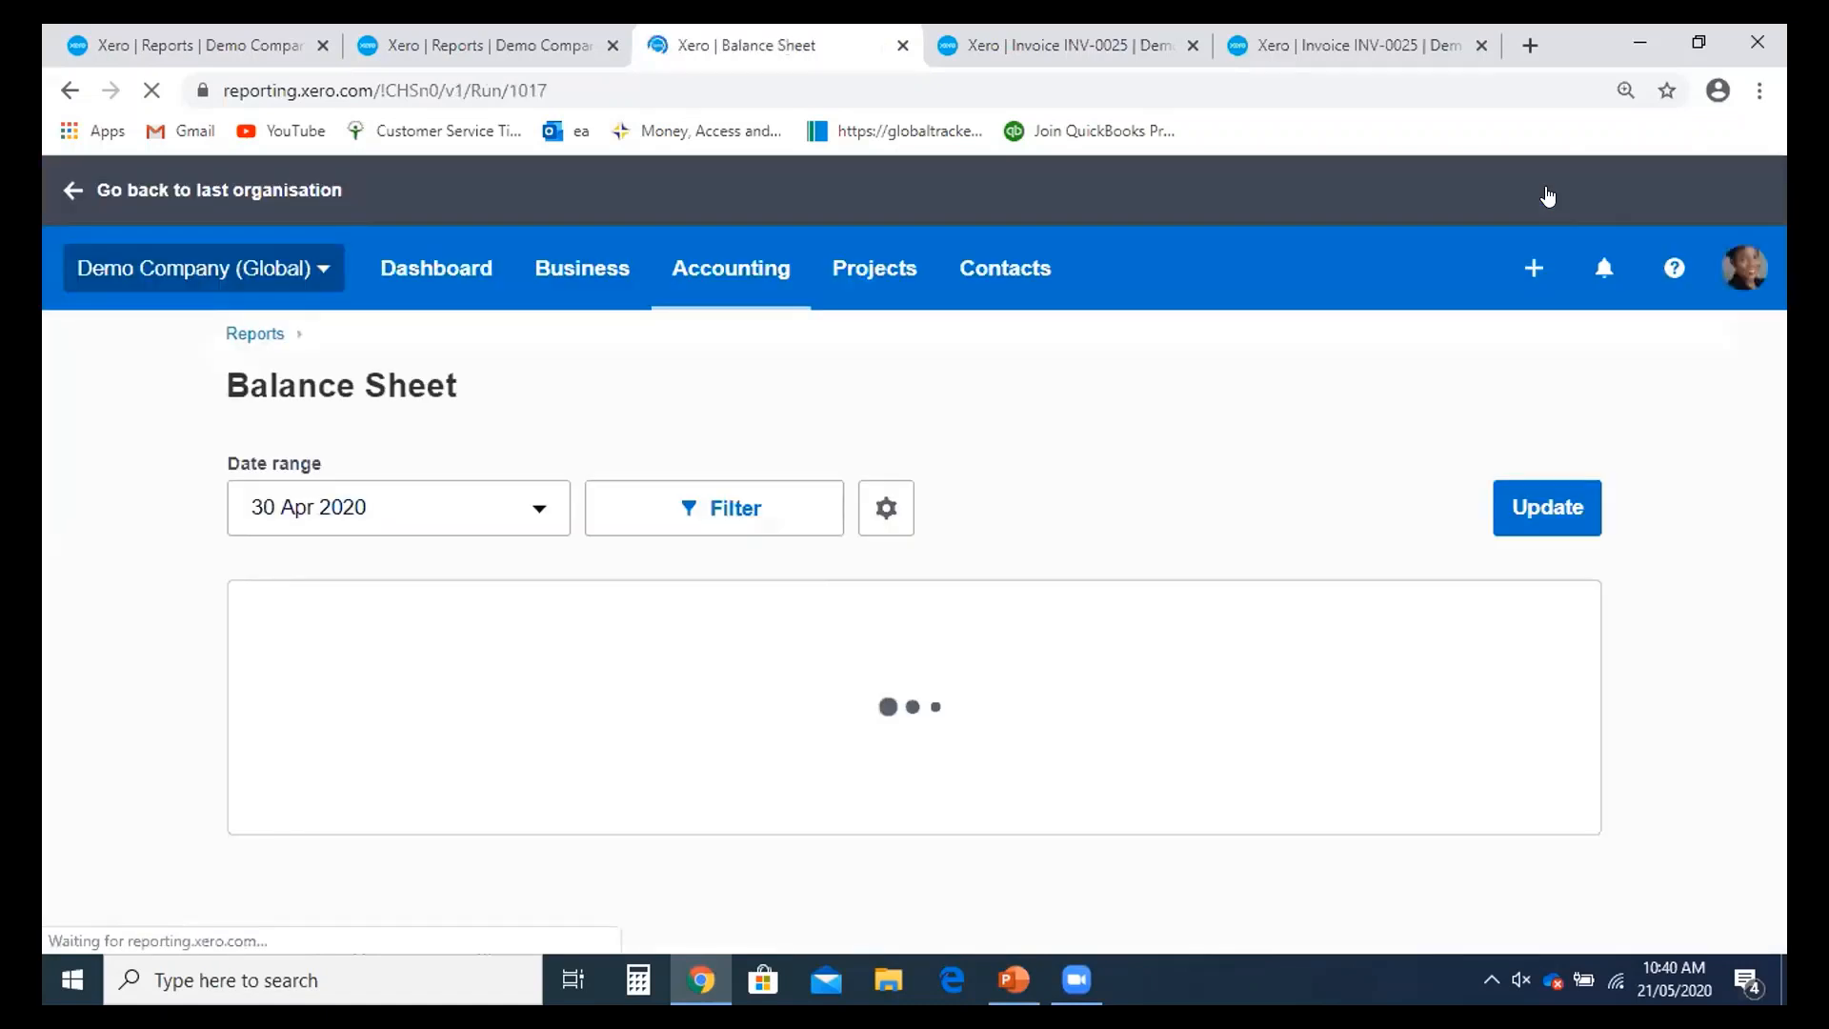
# - Look over the reloaded Balance Sheet from Assets down to Equity, then open the Export menu
pyautogui.scroll(-4, 1486, 440)
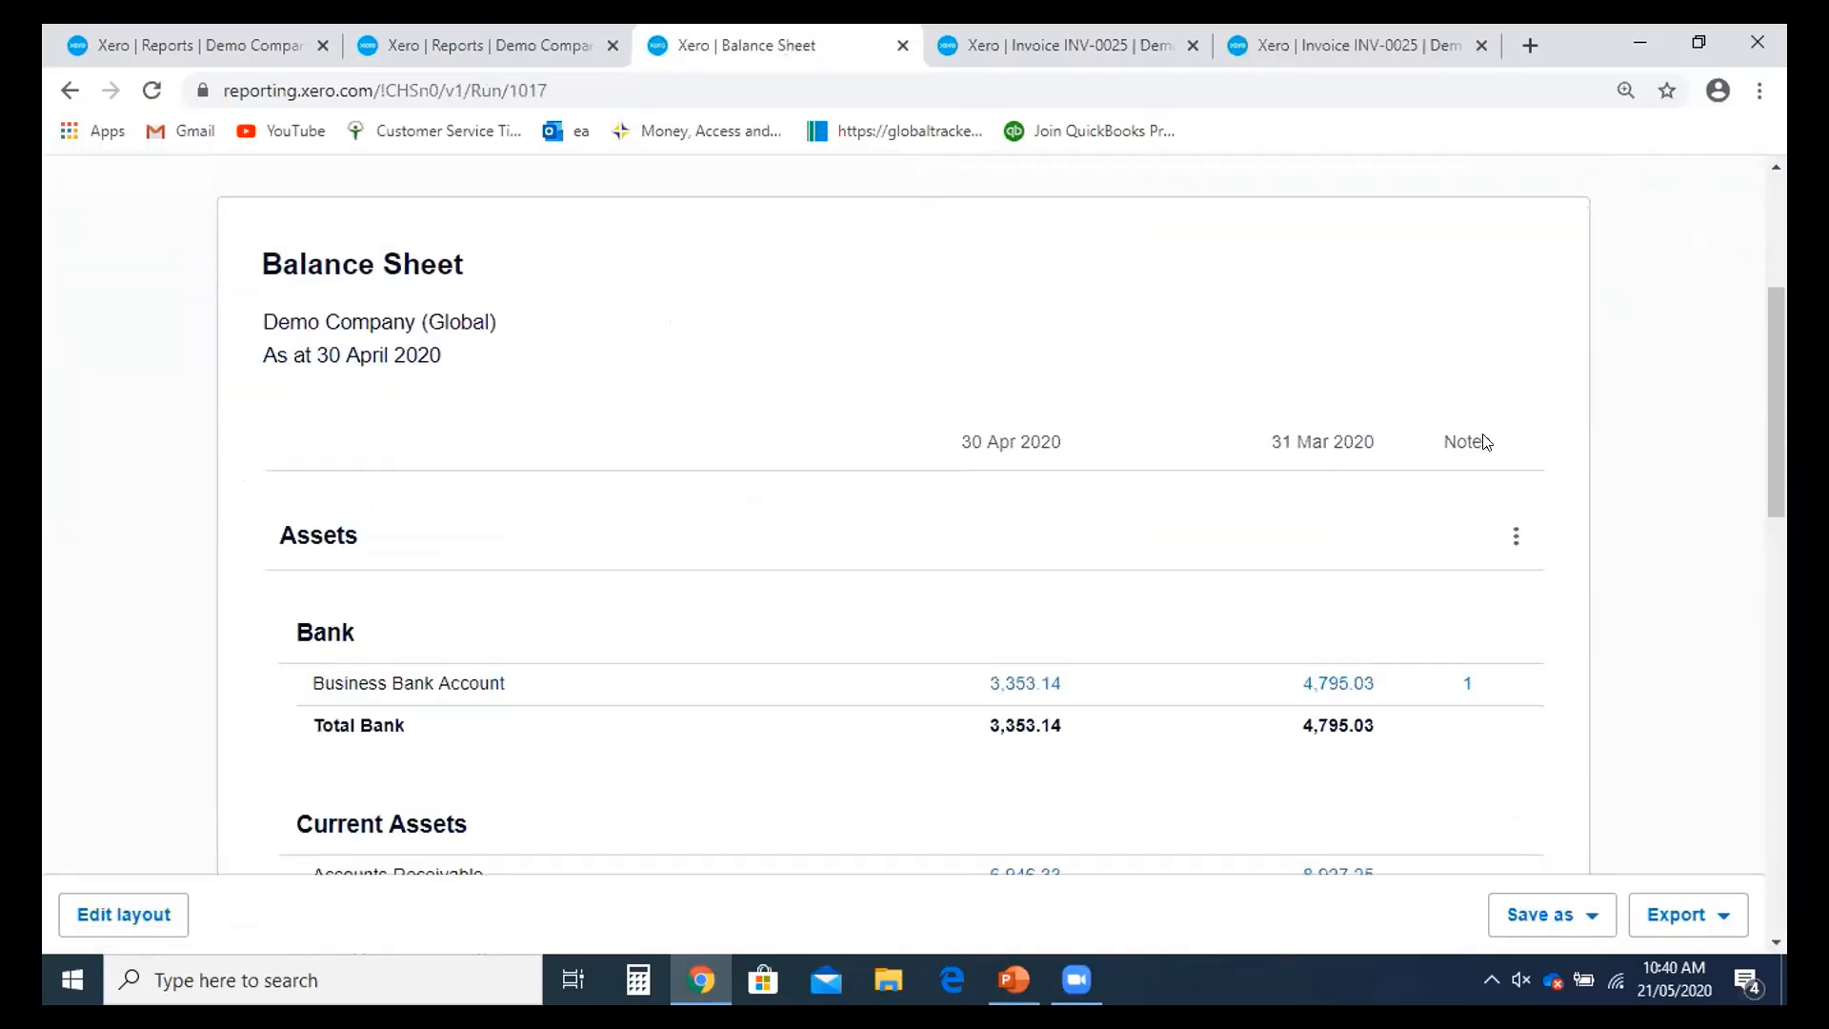
pyautogui.scroll(-10, 1477, 505)
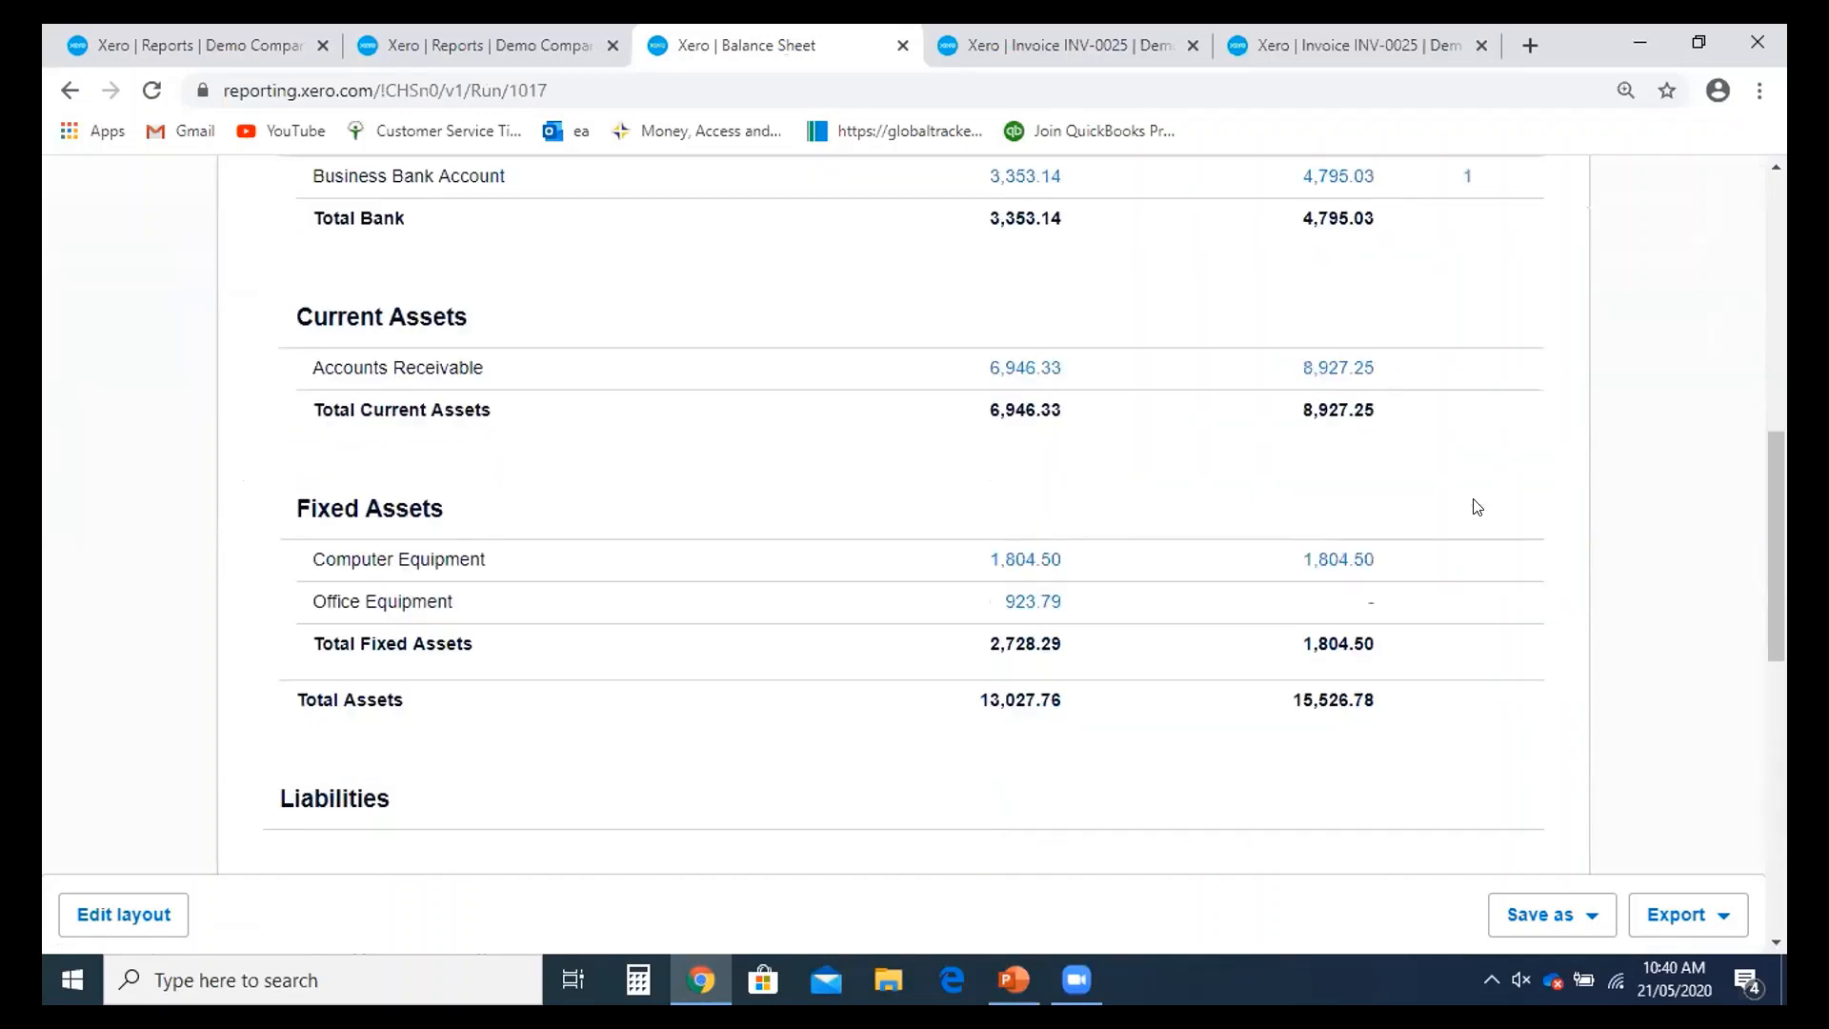
pyautogui.scroll(-4, 1477, 507)
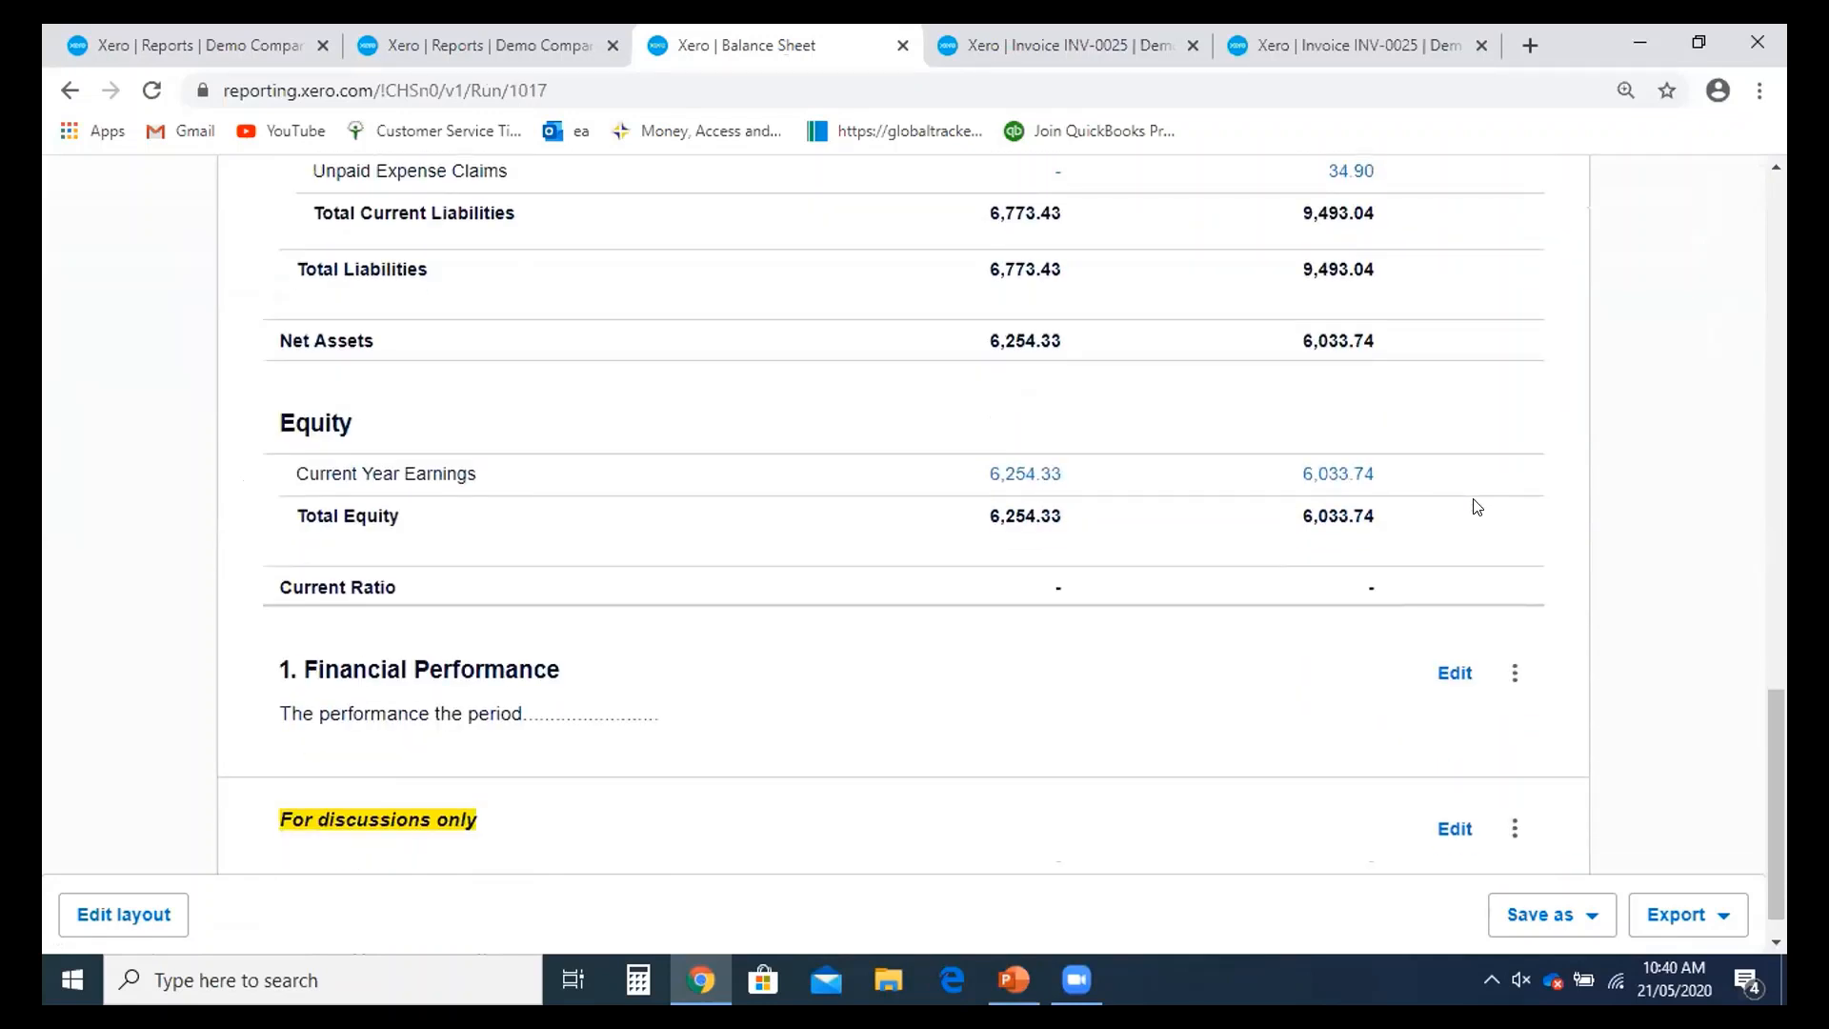
pyautogui.scroll(12, 1476, 507)
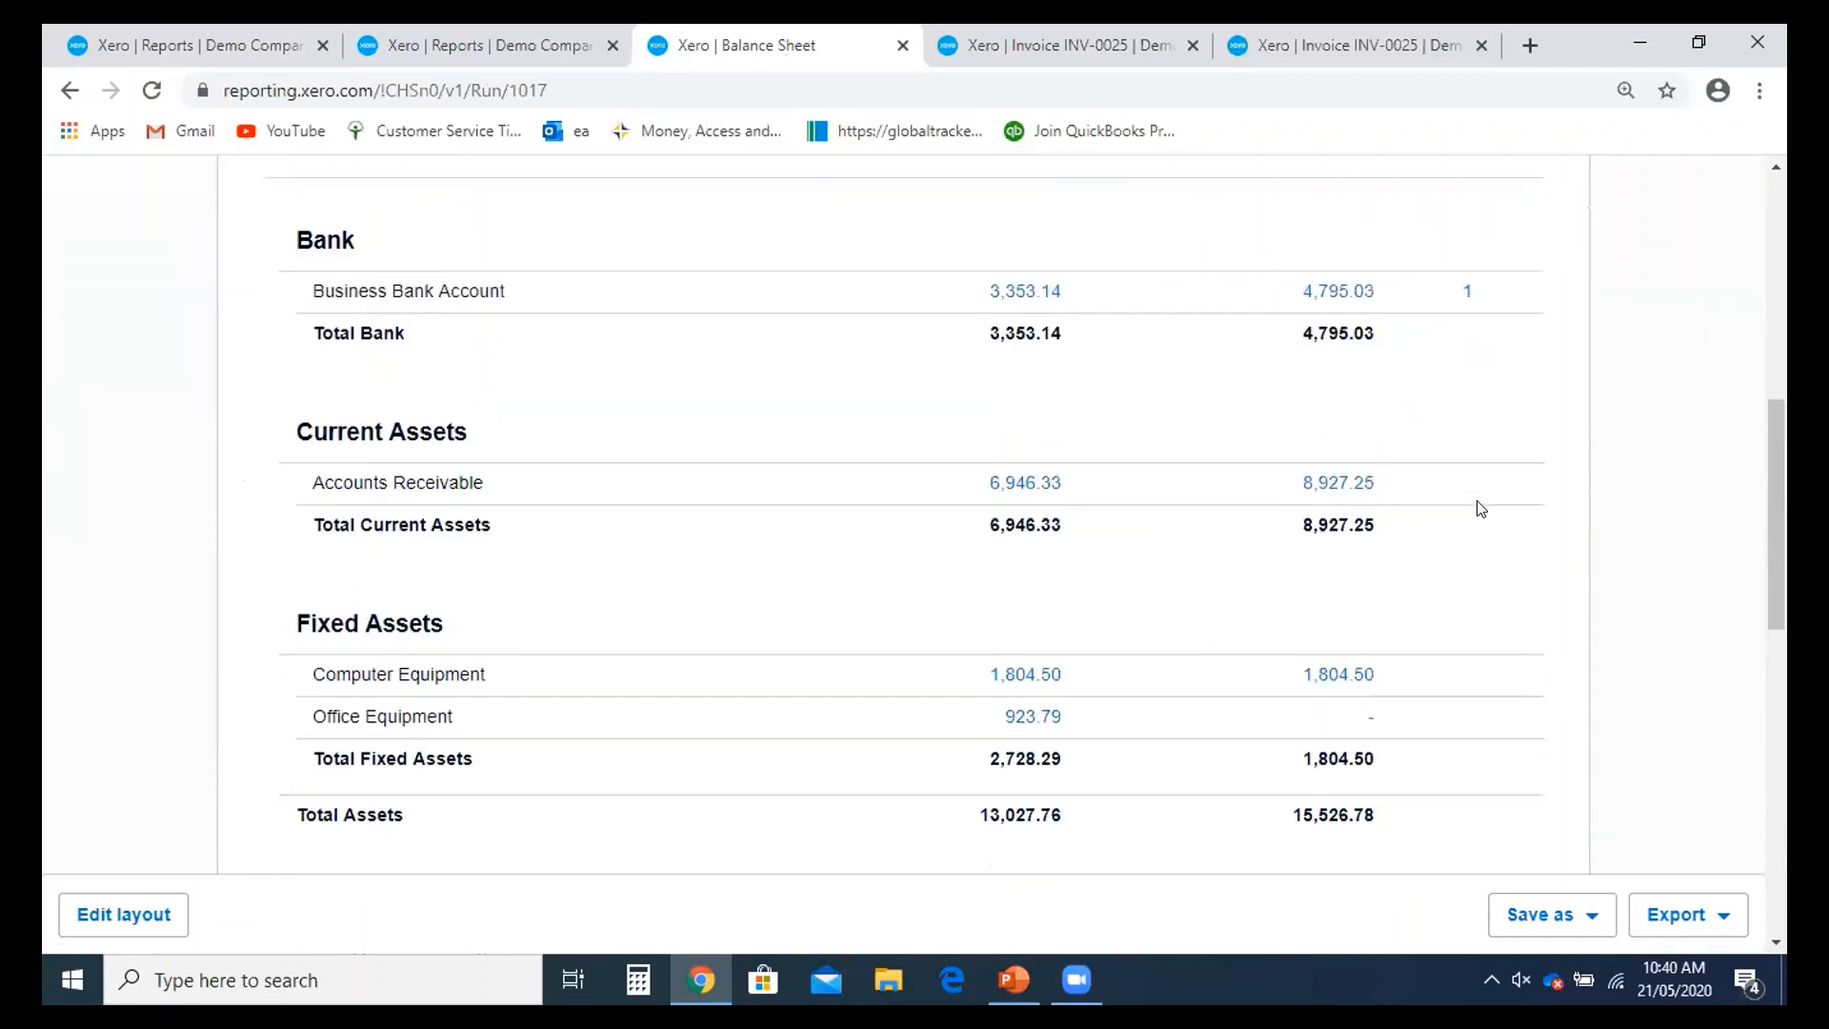
pyautogui.scroll(2, 1482, 508)
pyautogui.scroll(-3, 1481, 508)
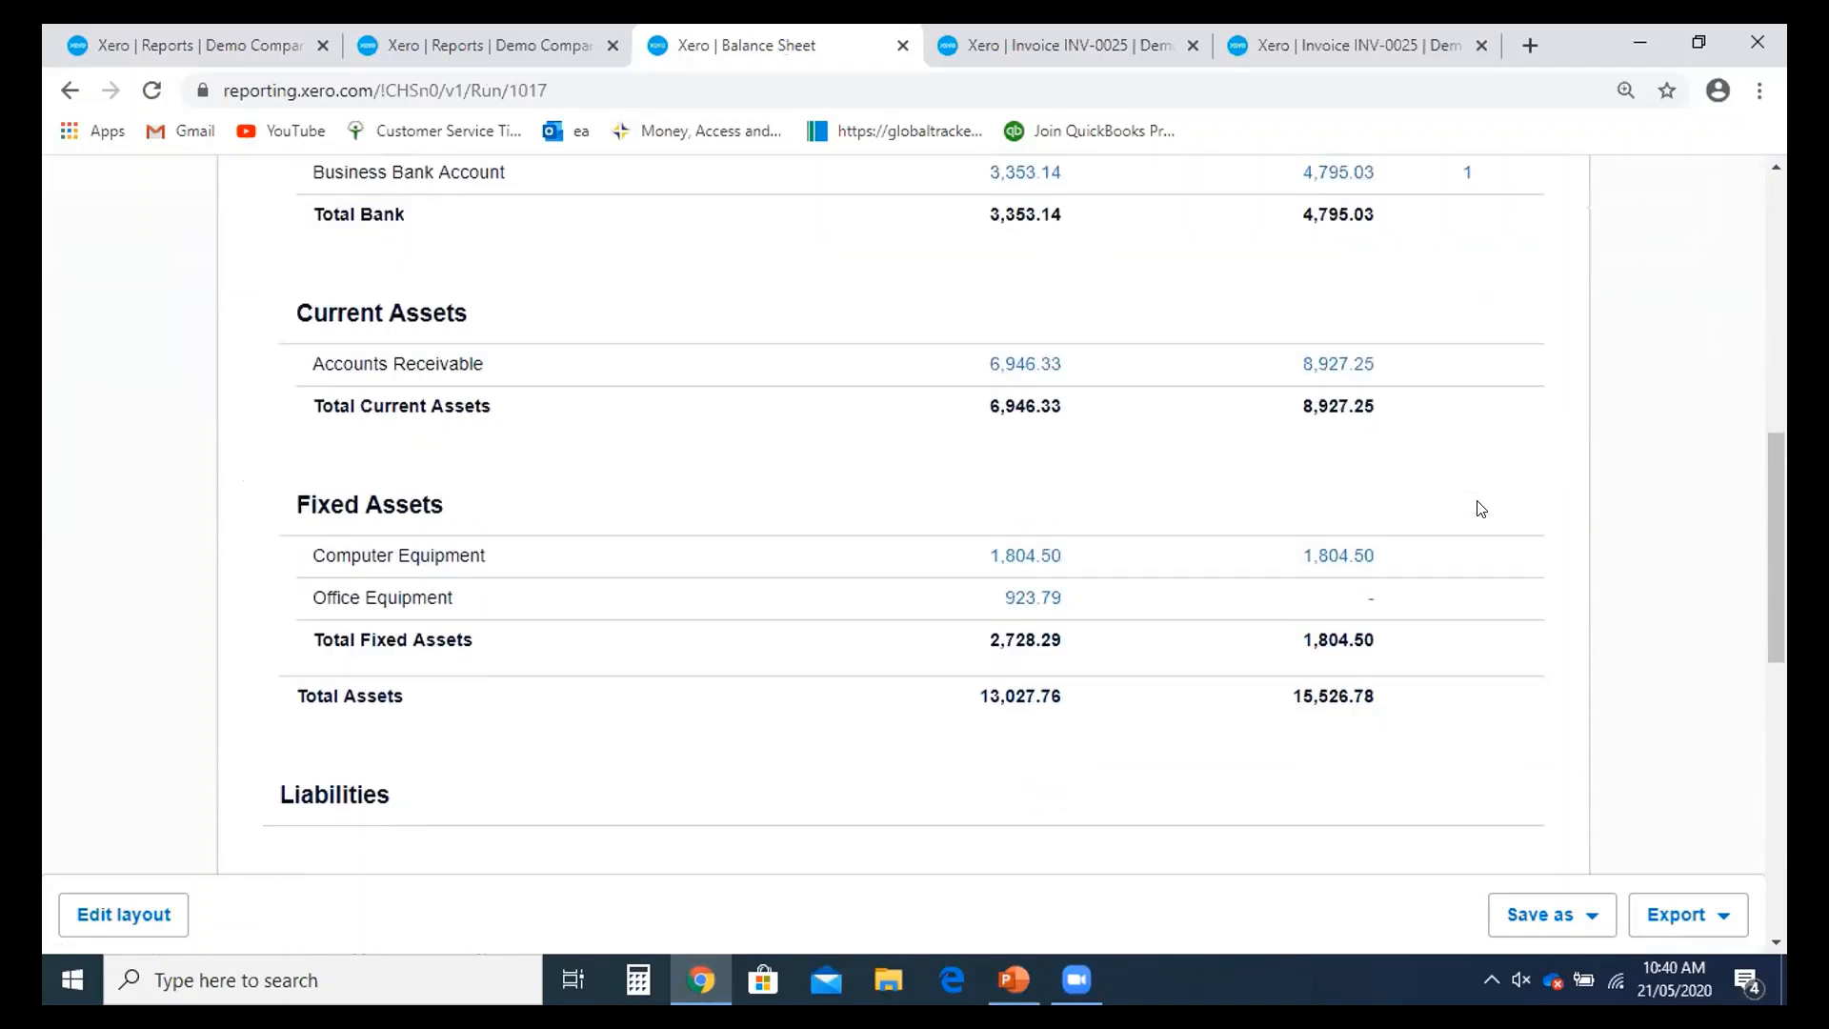
pyautogui.scroll(5, 1482, 508)
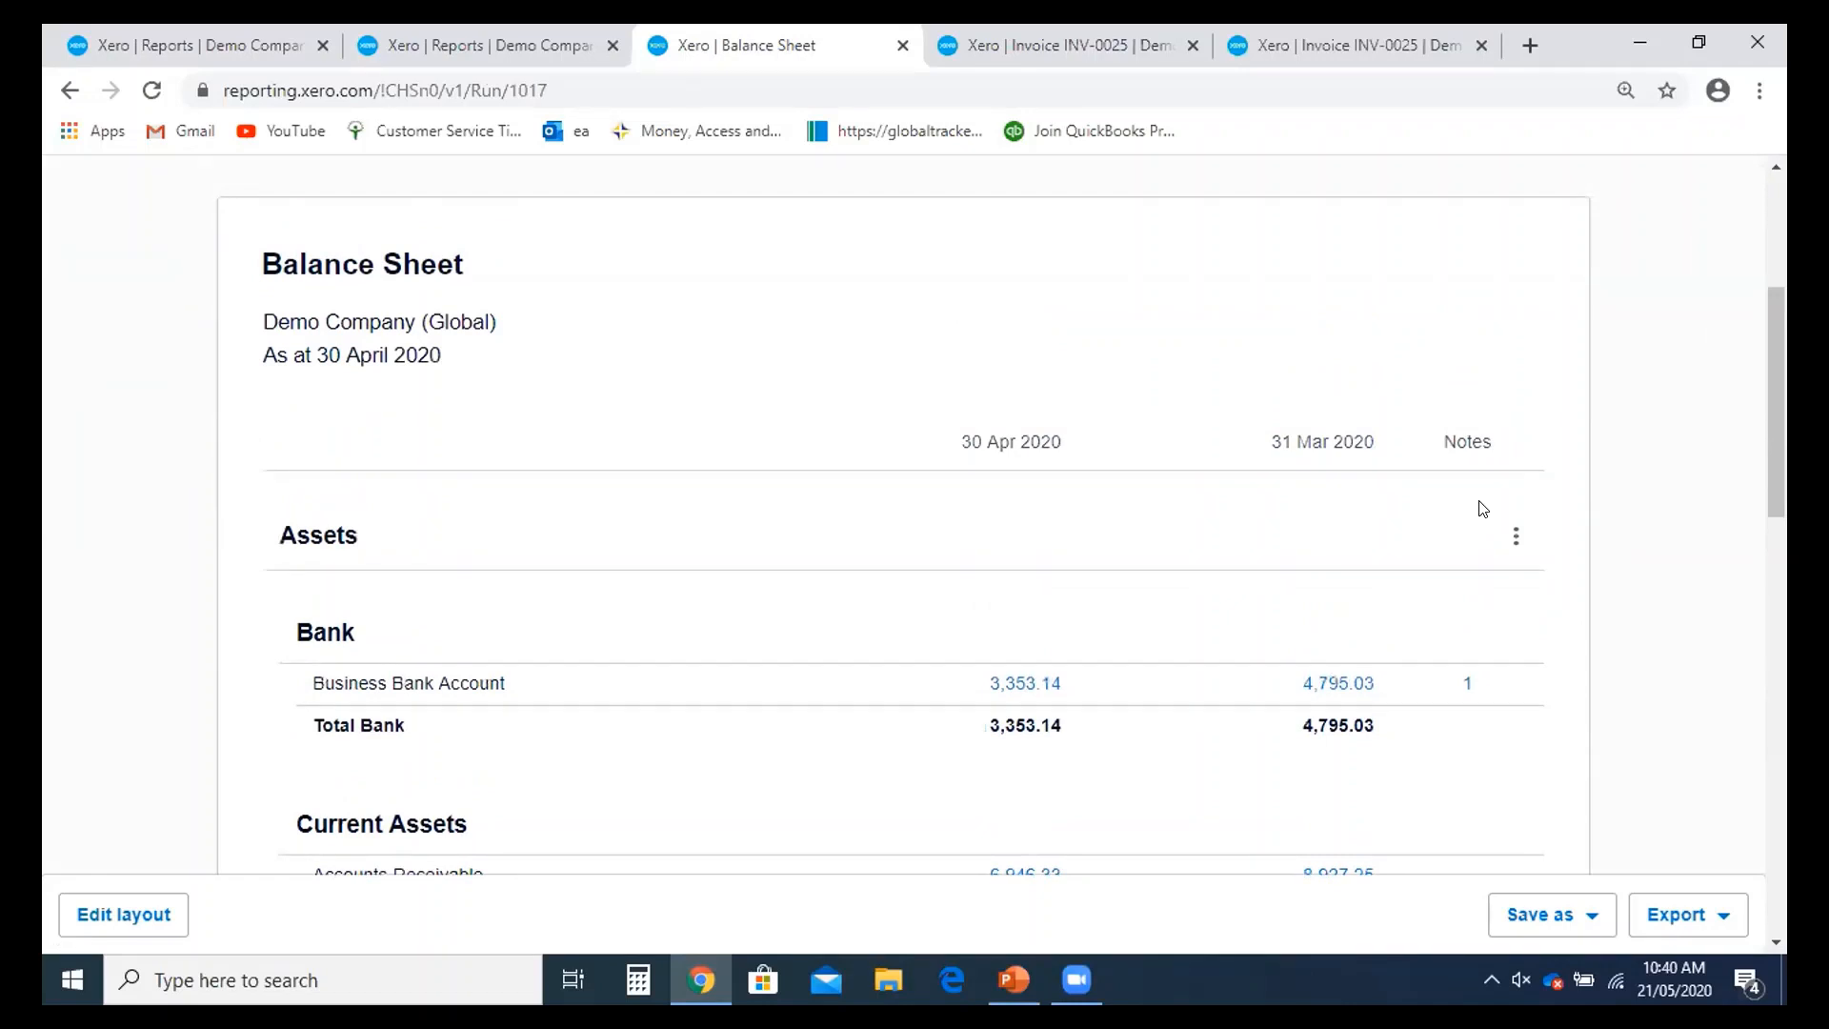
pyautogui.scroll(3, 1483, 507)
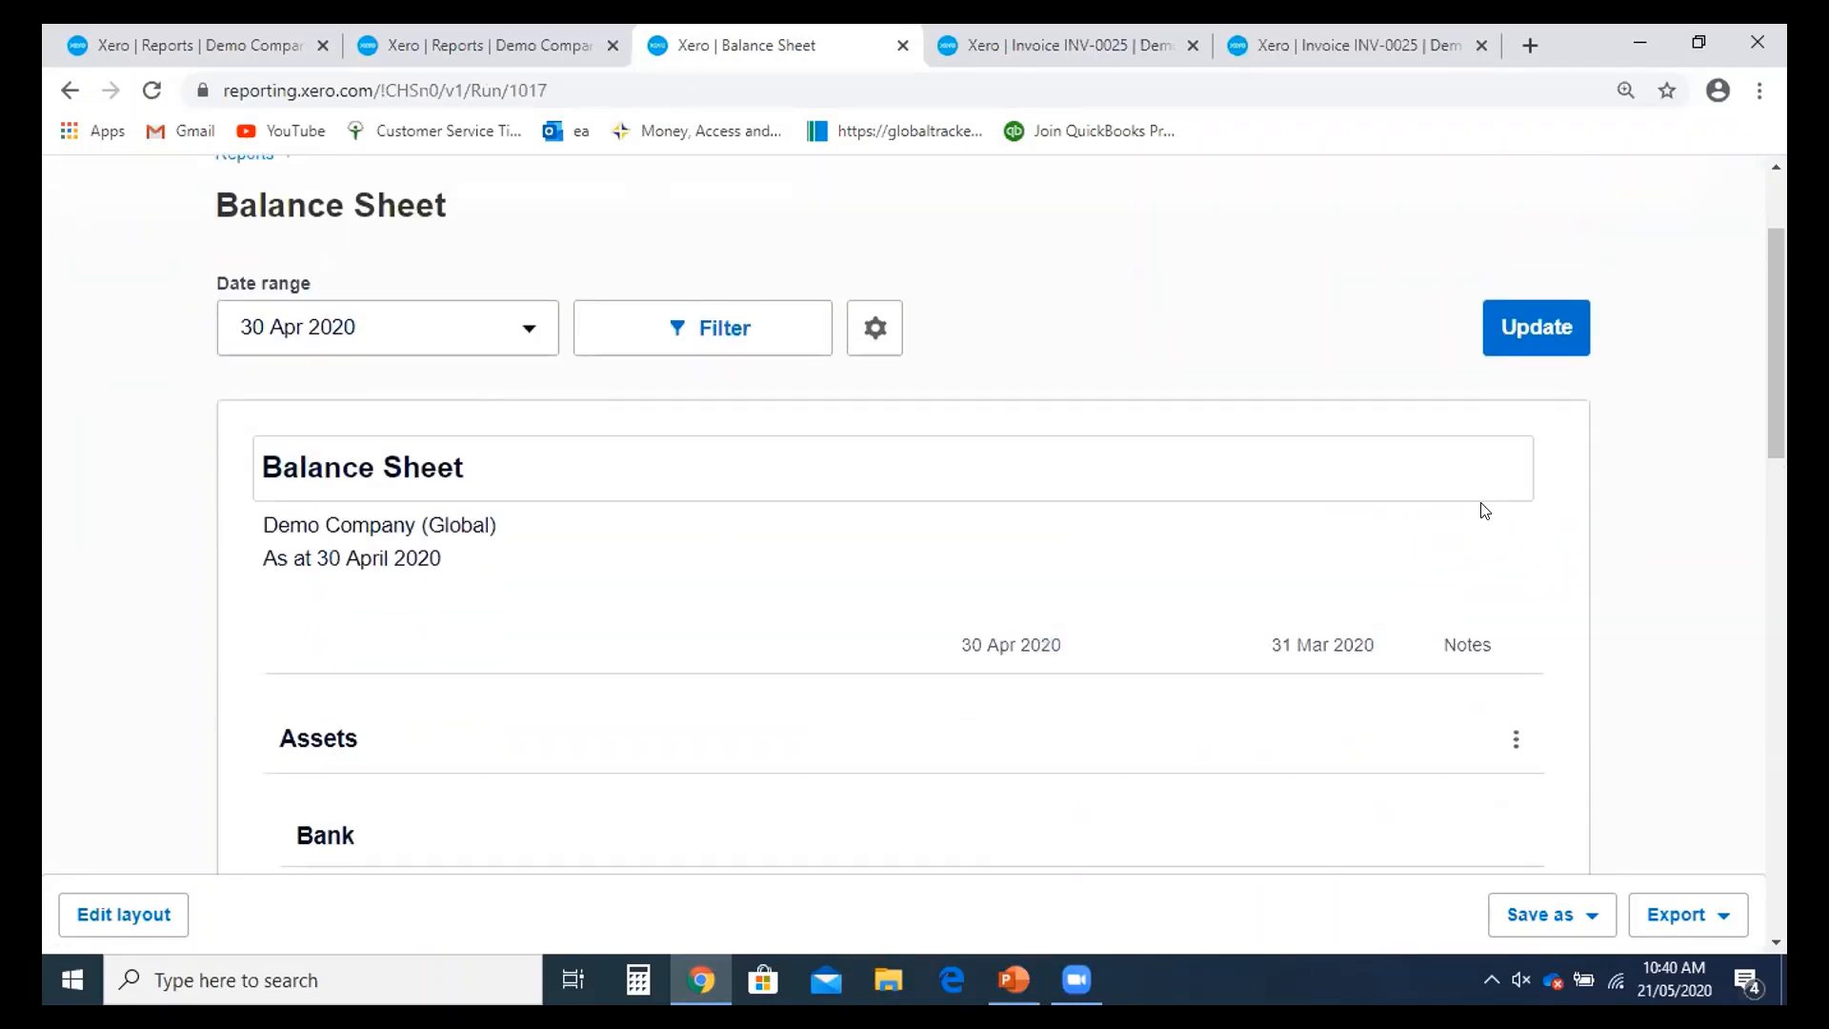
pyautogui.scroll(-11, 1484, 512)
pyautogui.scroll(-5, 1482, 513)
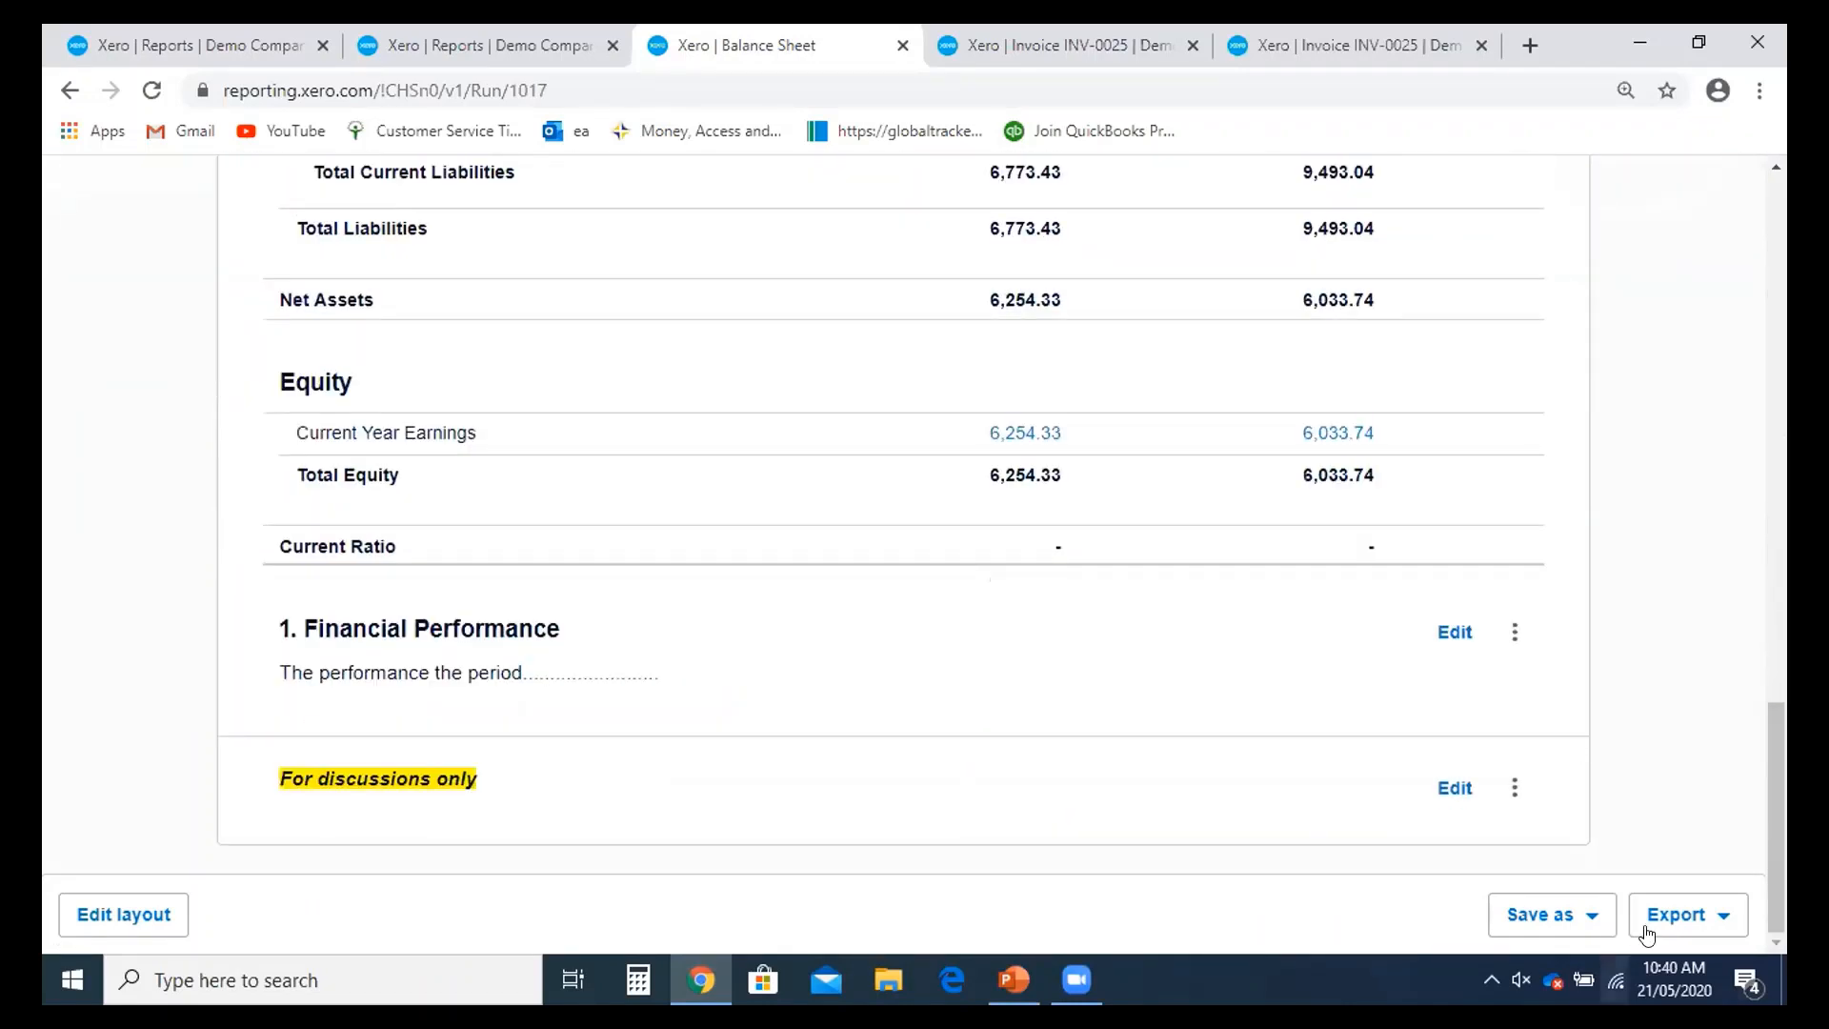
pyautogui.click(1731, 916)
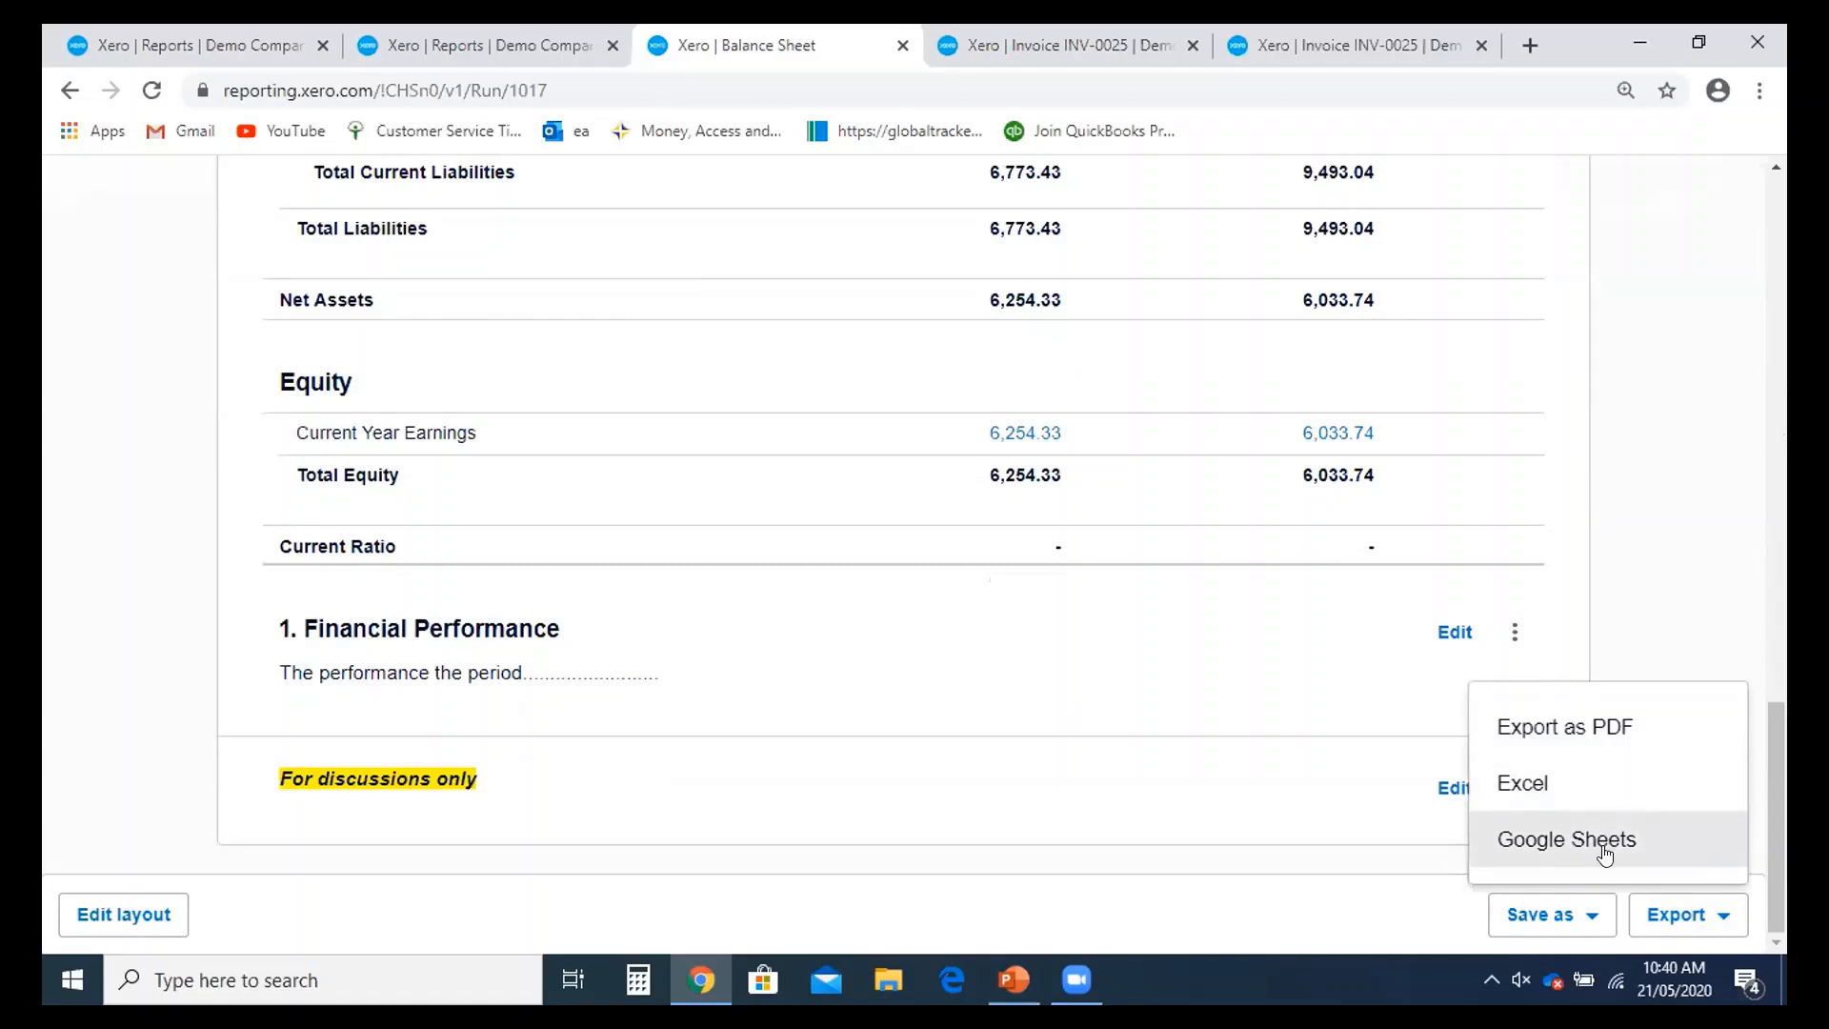
# - Save the edited Balance Sheet as the default custom report named 'Balance Sheet'
pyautogui.click(1593, 920)
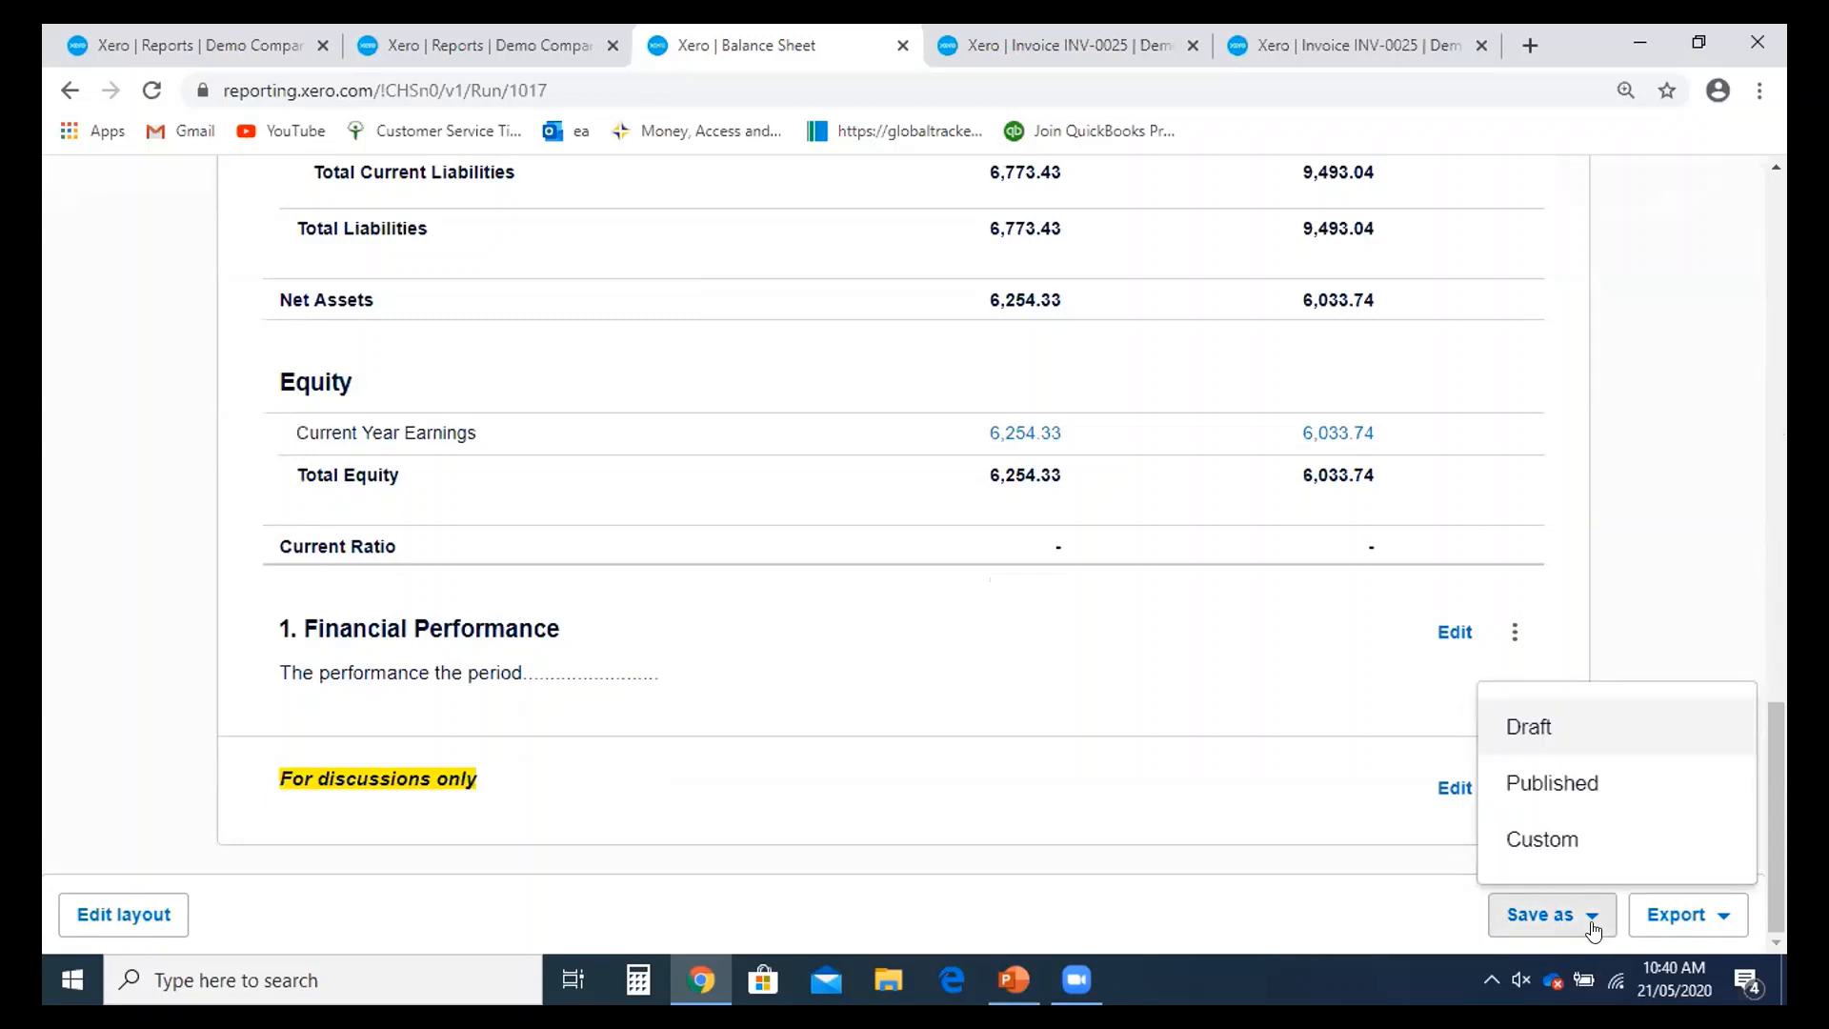
pyautogui.click(1583, 851)
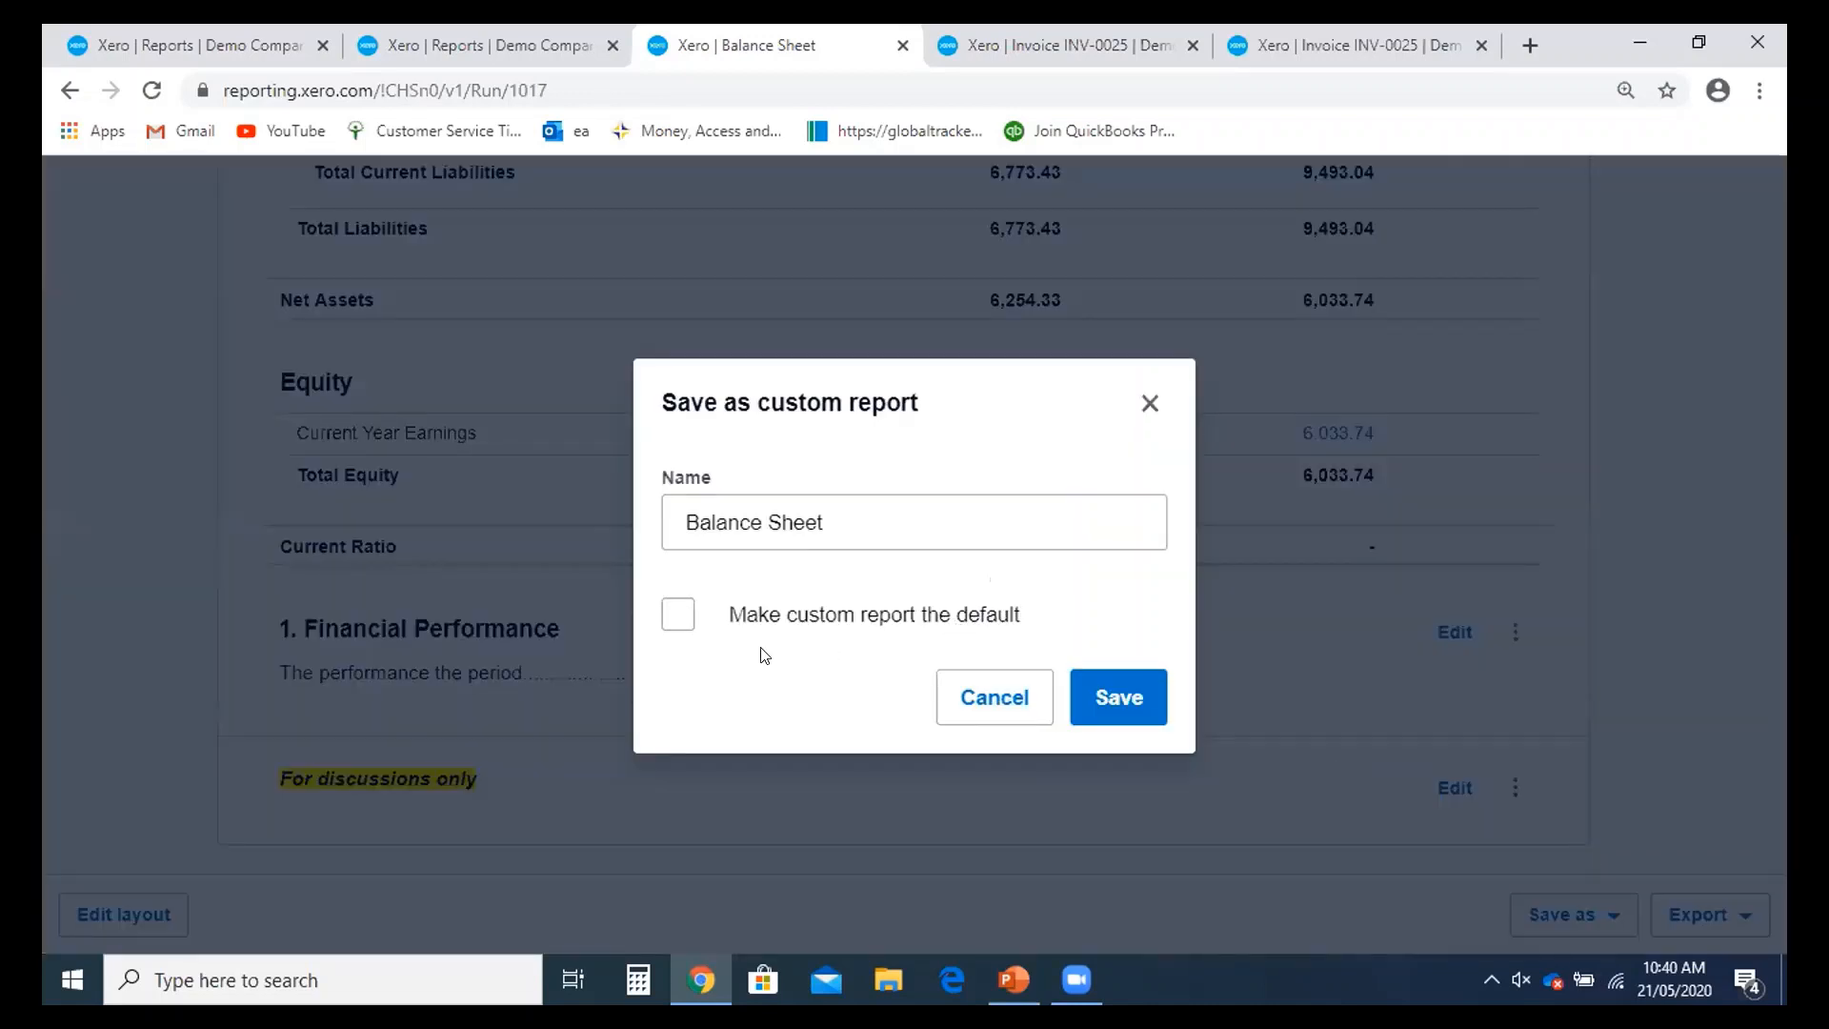
pyautogui.click(680, 624)
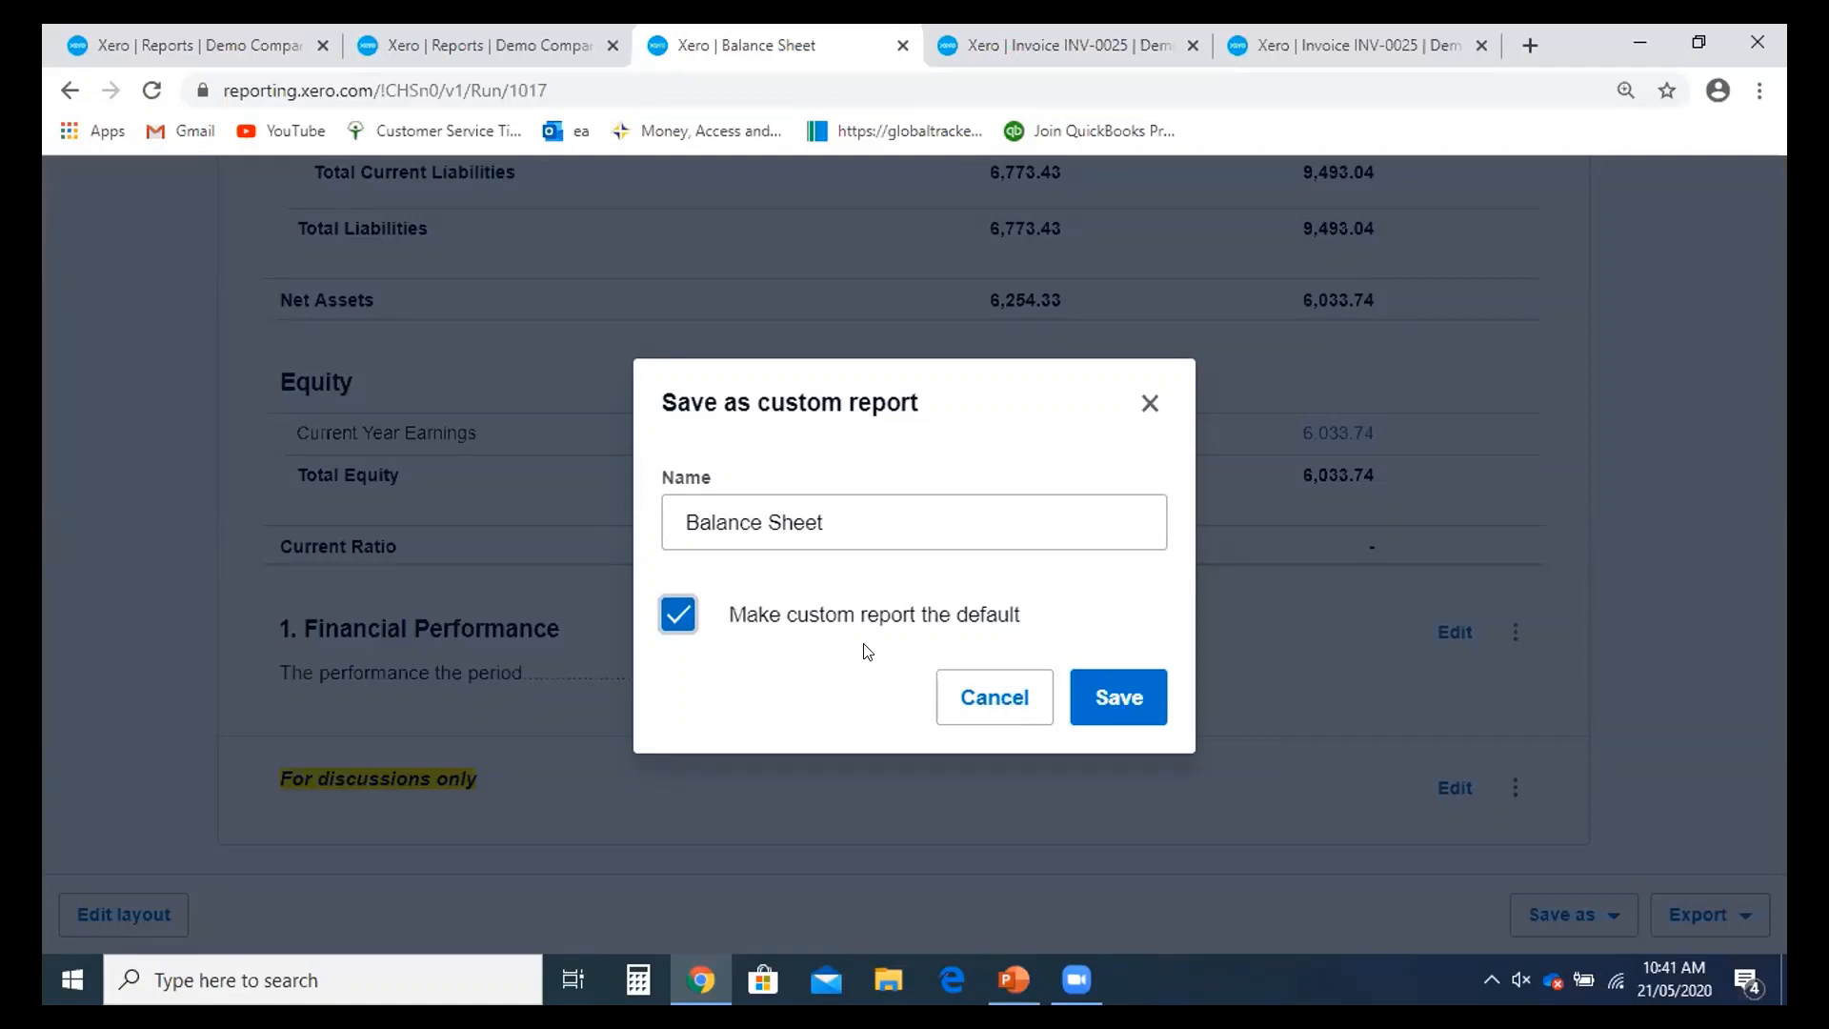
pyautogui.click(1079, 698)
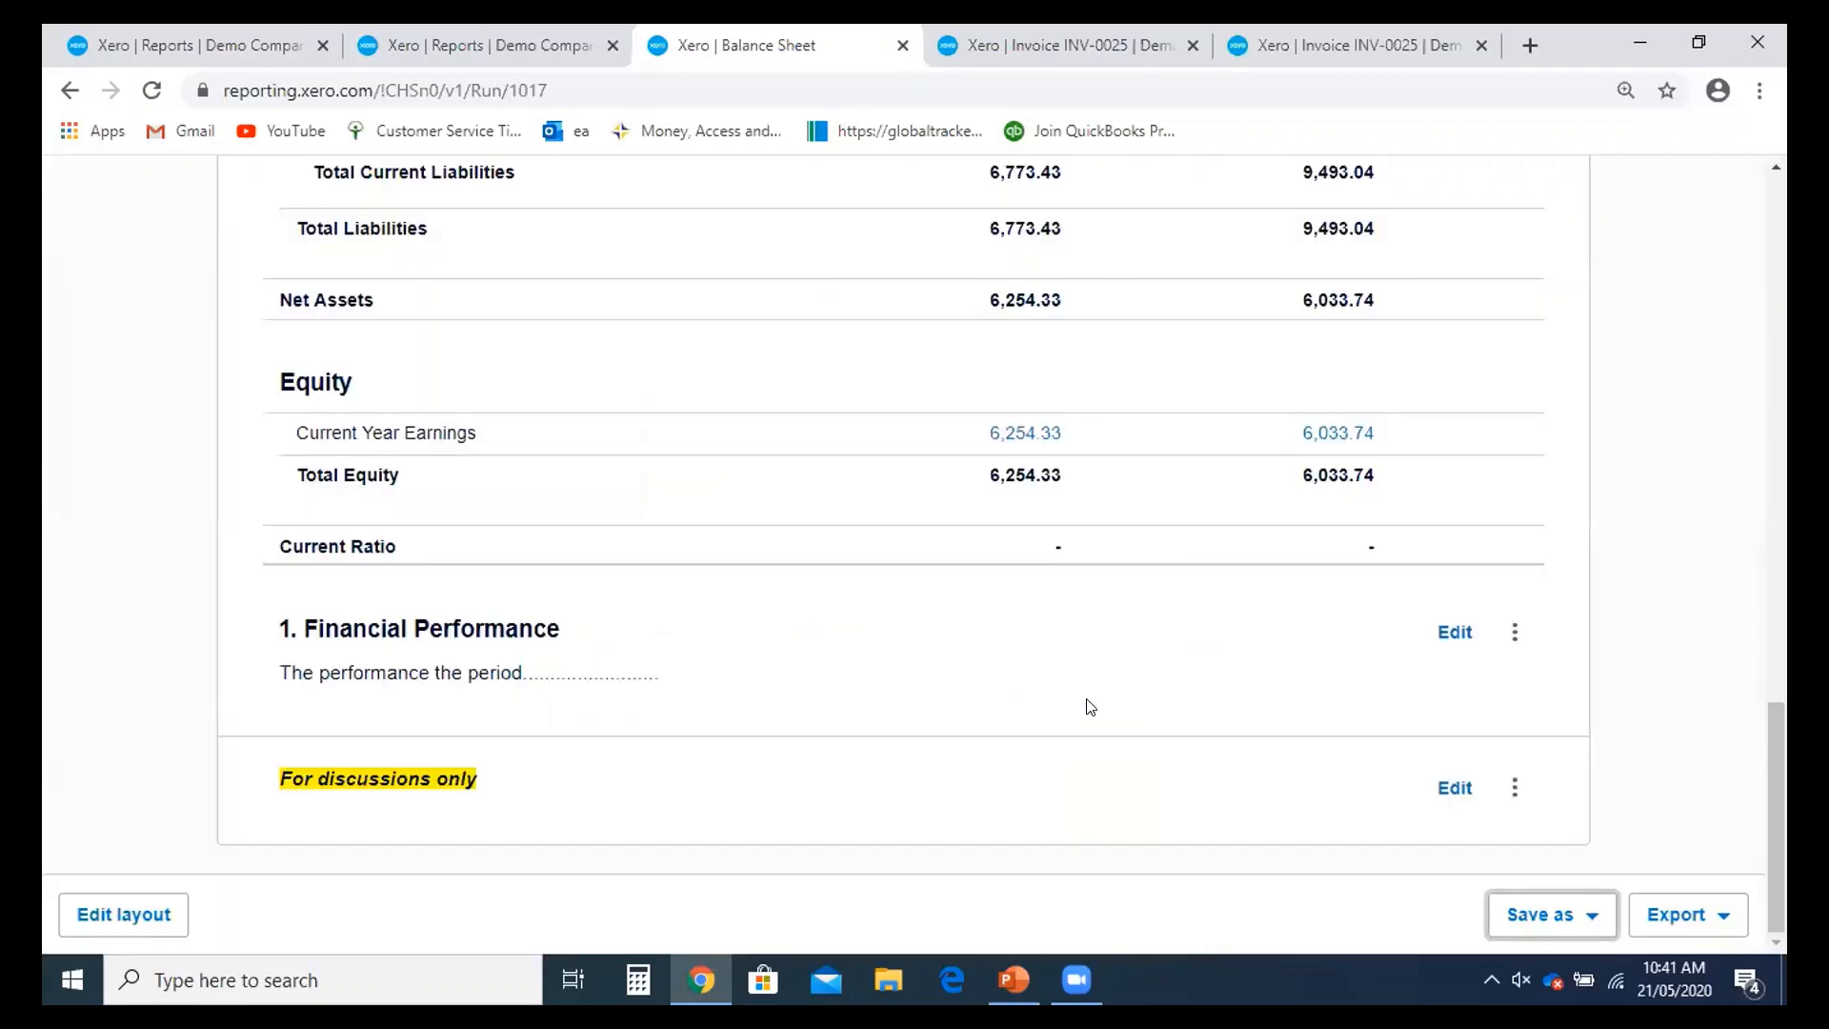
pyautogui.scroll(15, 1090, 706)
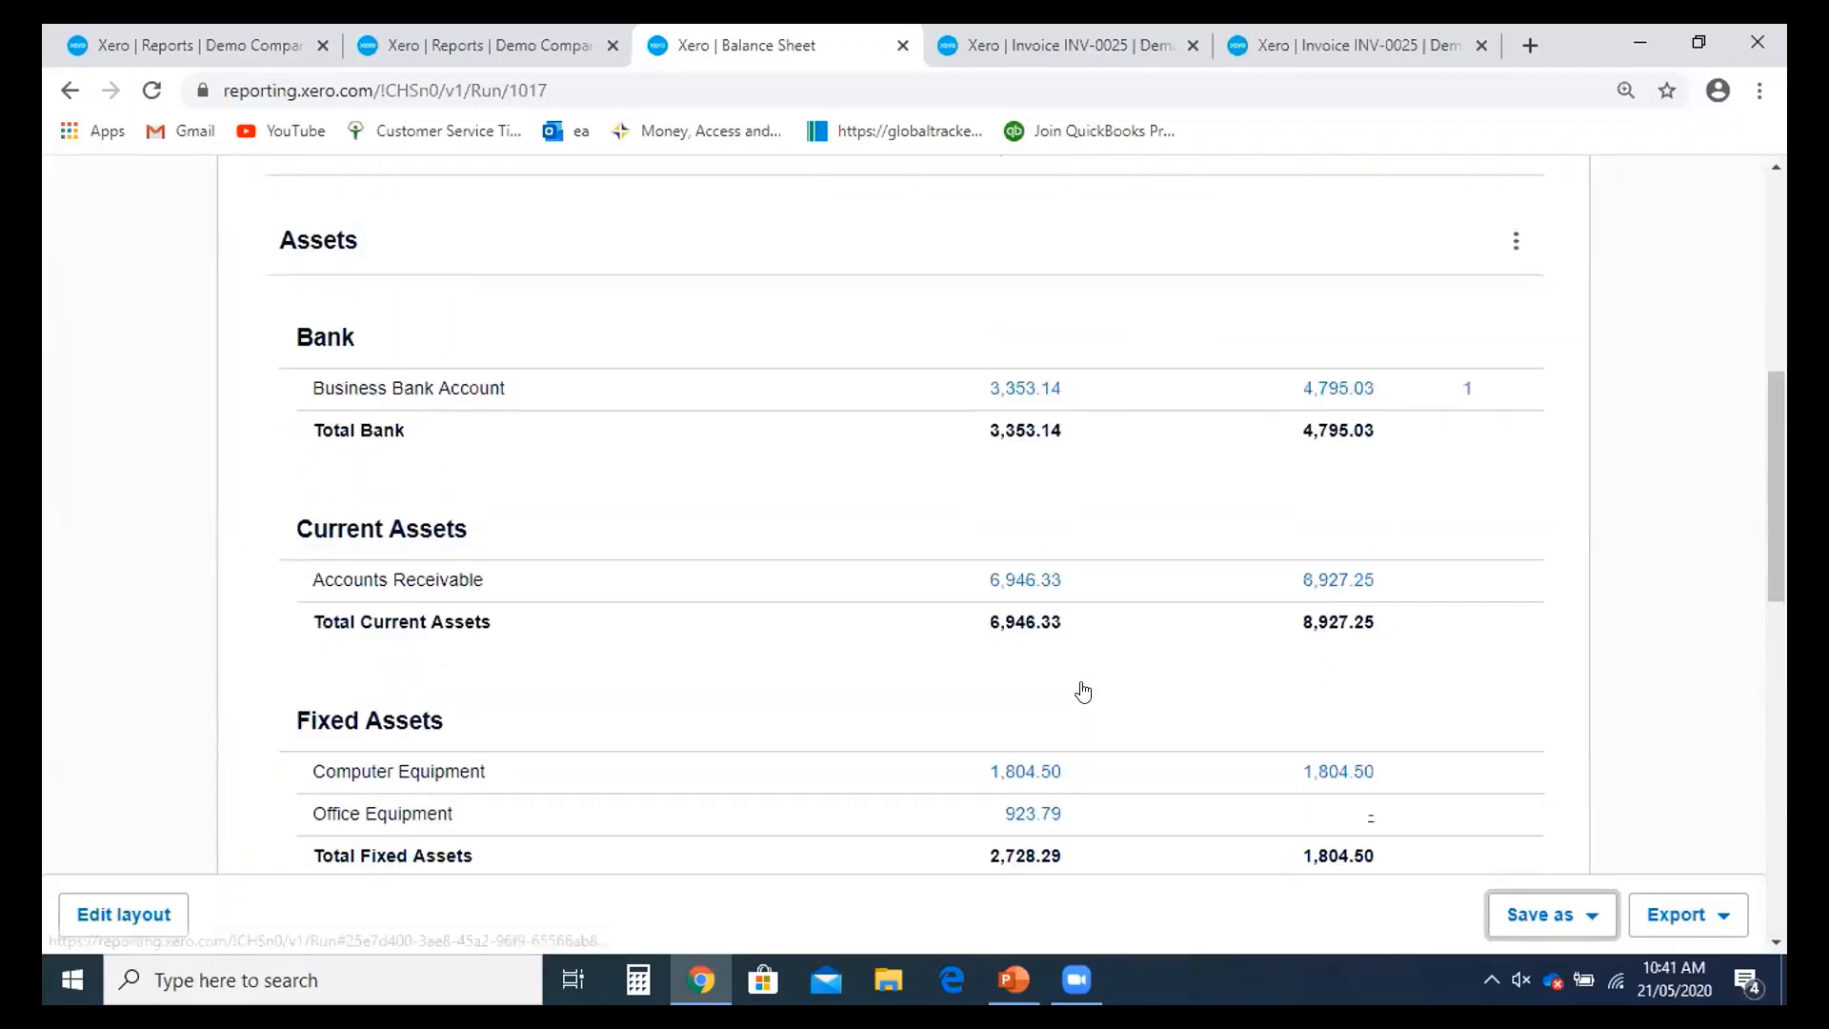
pyautogui.scroll(2, 1083, 693)
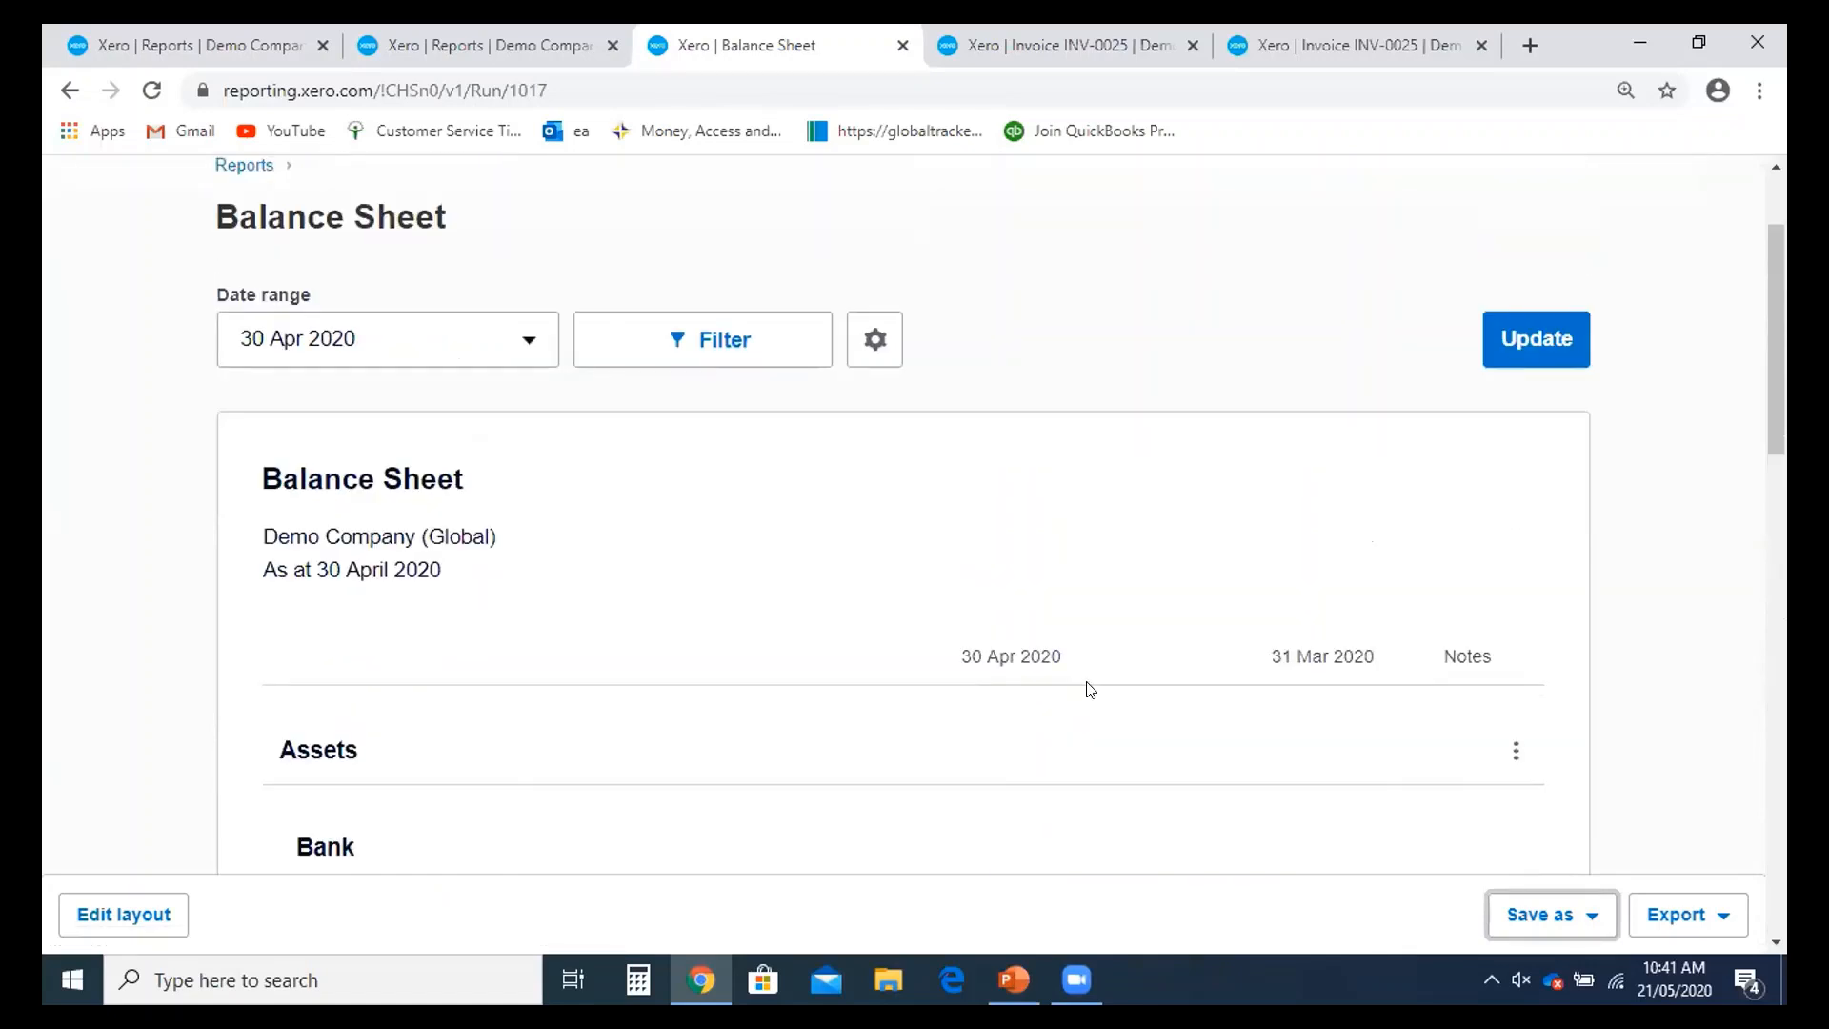
pyautogui.scroll(-3, 1090, 689)
pyautogui.click(1591, 916)
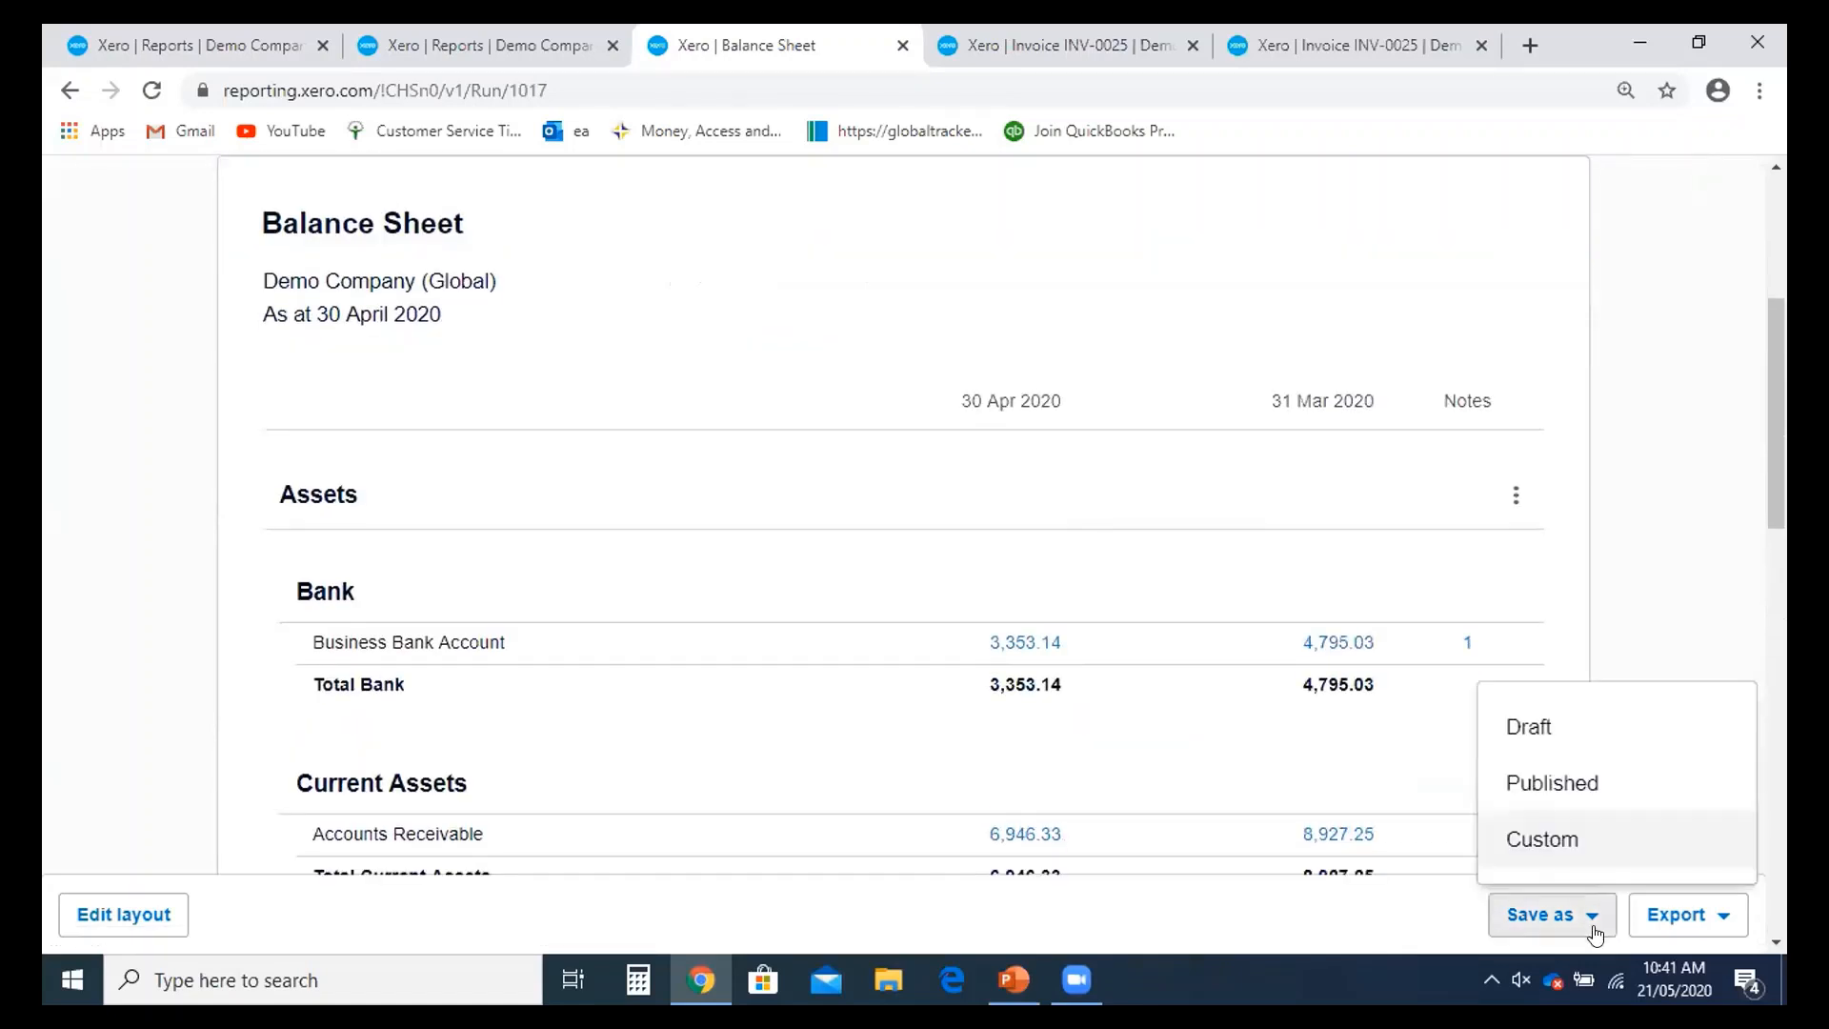
# - Publish the 30 April 2020 Balance Sheet with a cover page and contents page
pyautogui.click(1571, 791)
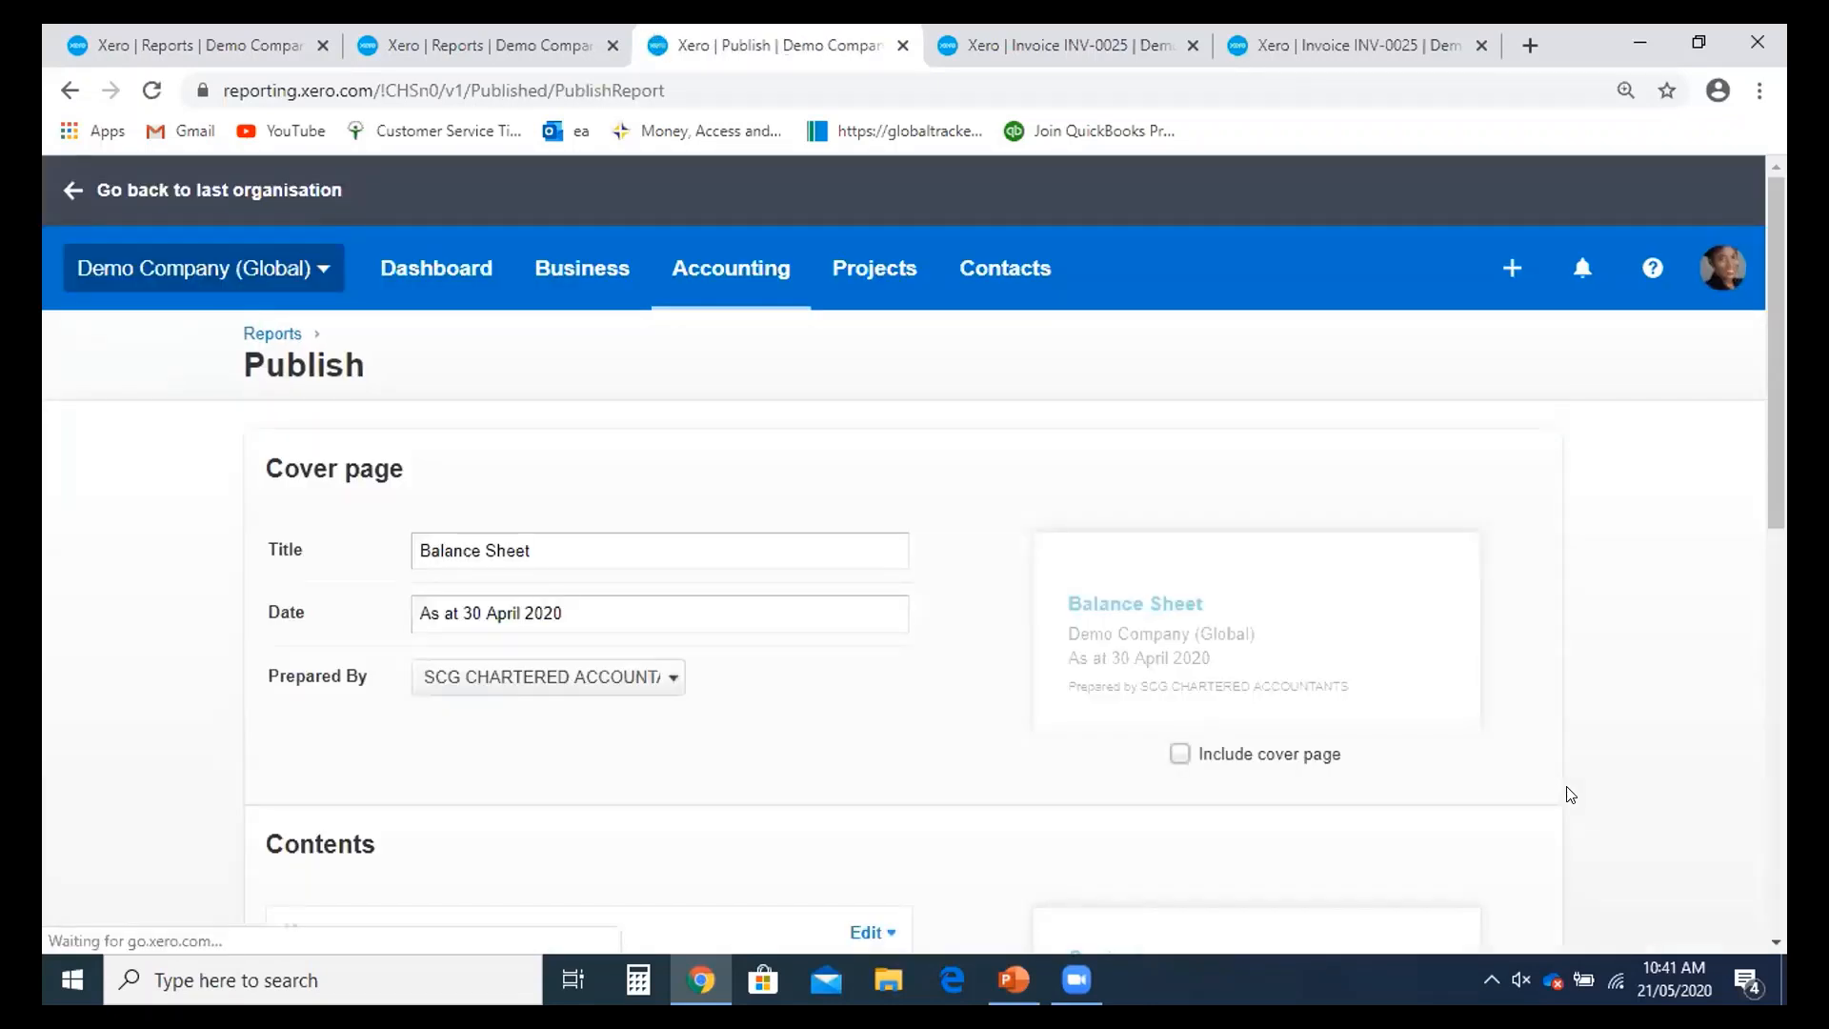
pyautogui.scroll(-2, 794, 529)
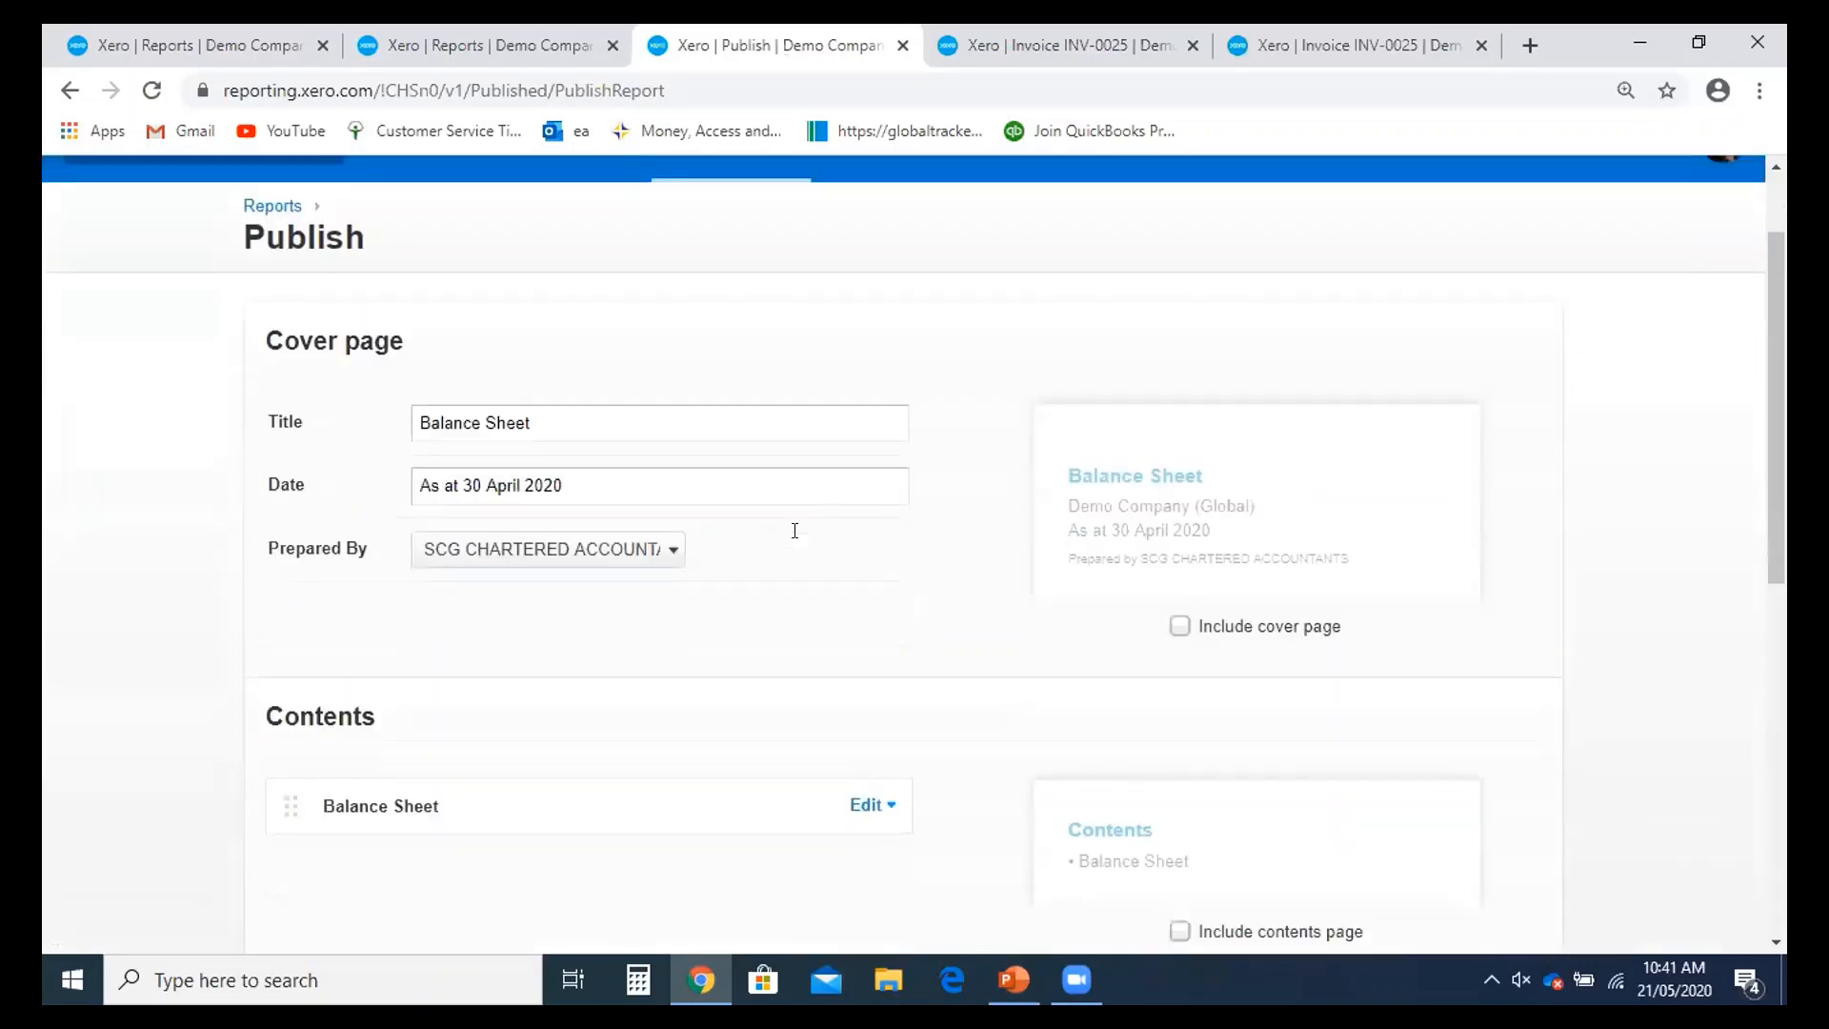
pyautogui.scroll(-2, 890, 613)
pyautogui.scroll(2, 890, 613)
pyautogui.click(1180, 626)
pyautogui.scroll(-6, 872, 607)
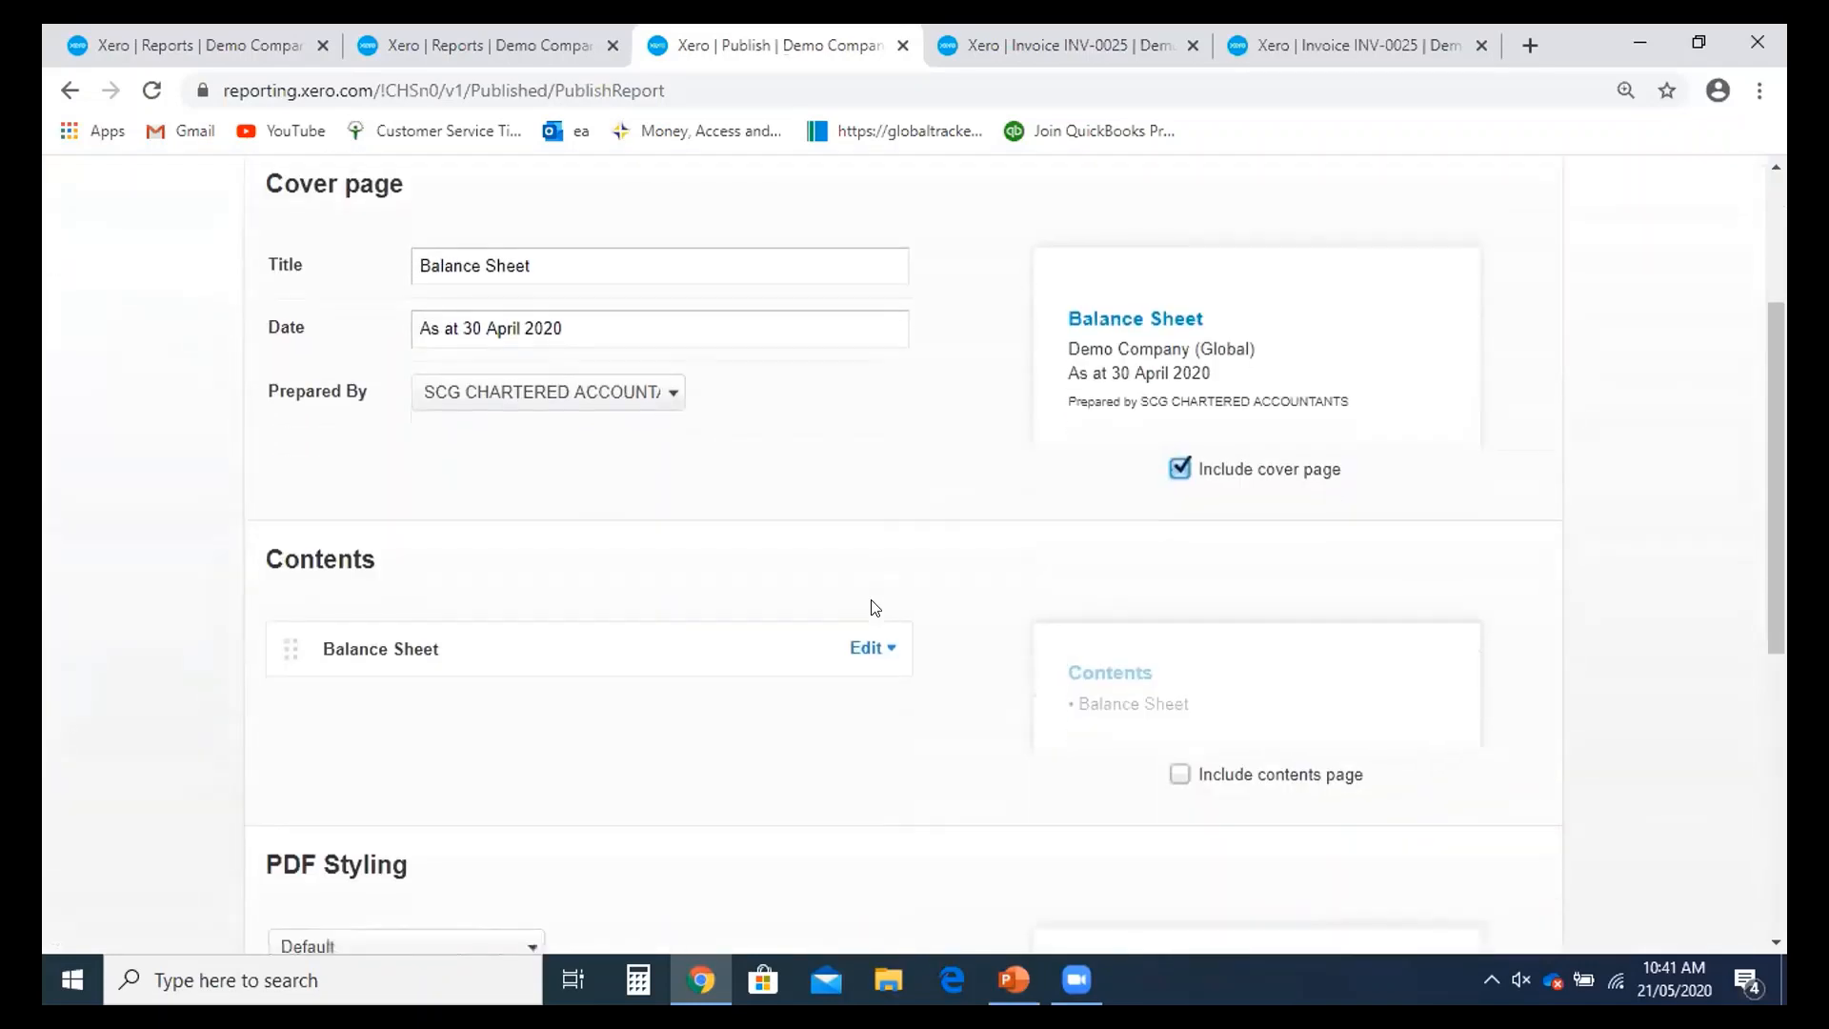
pyautogui.click(1179, 293)
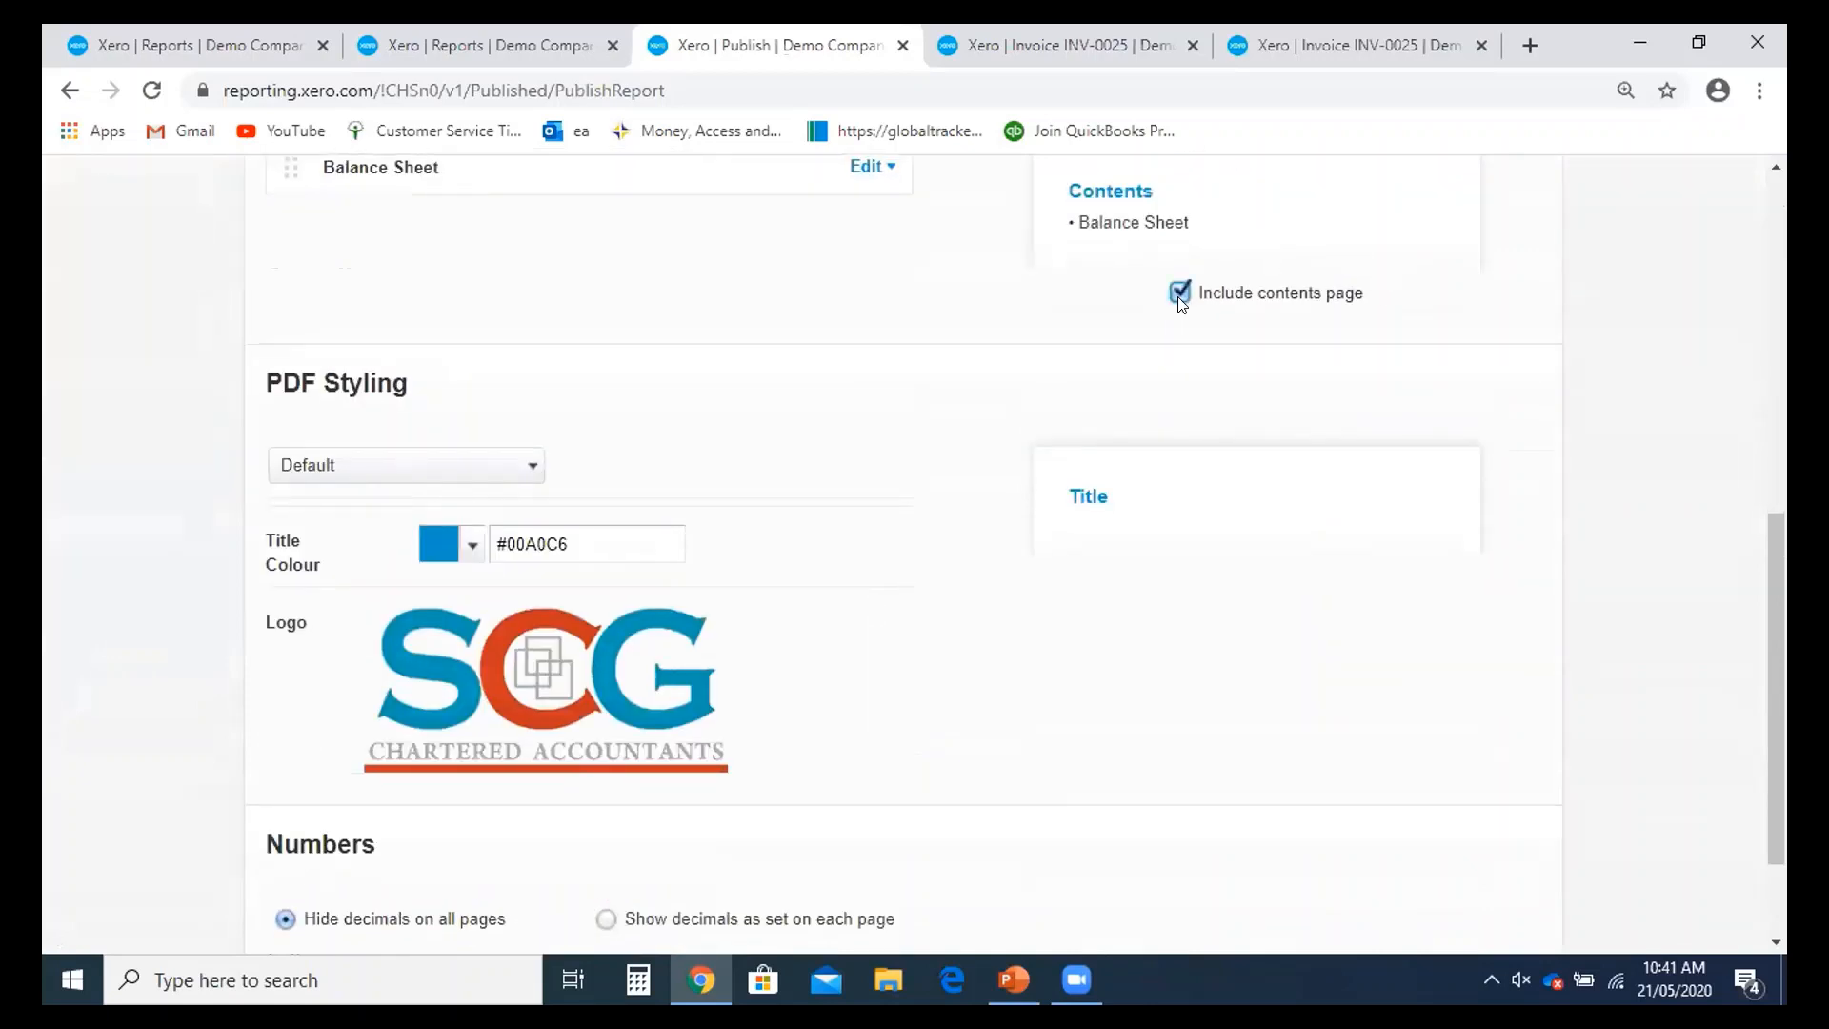
pyautogui.scroll(-2, 1160, 407)
pyautogui.scroll(1, 1377, 902)
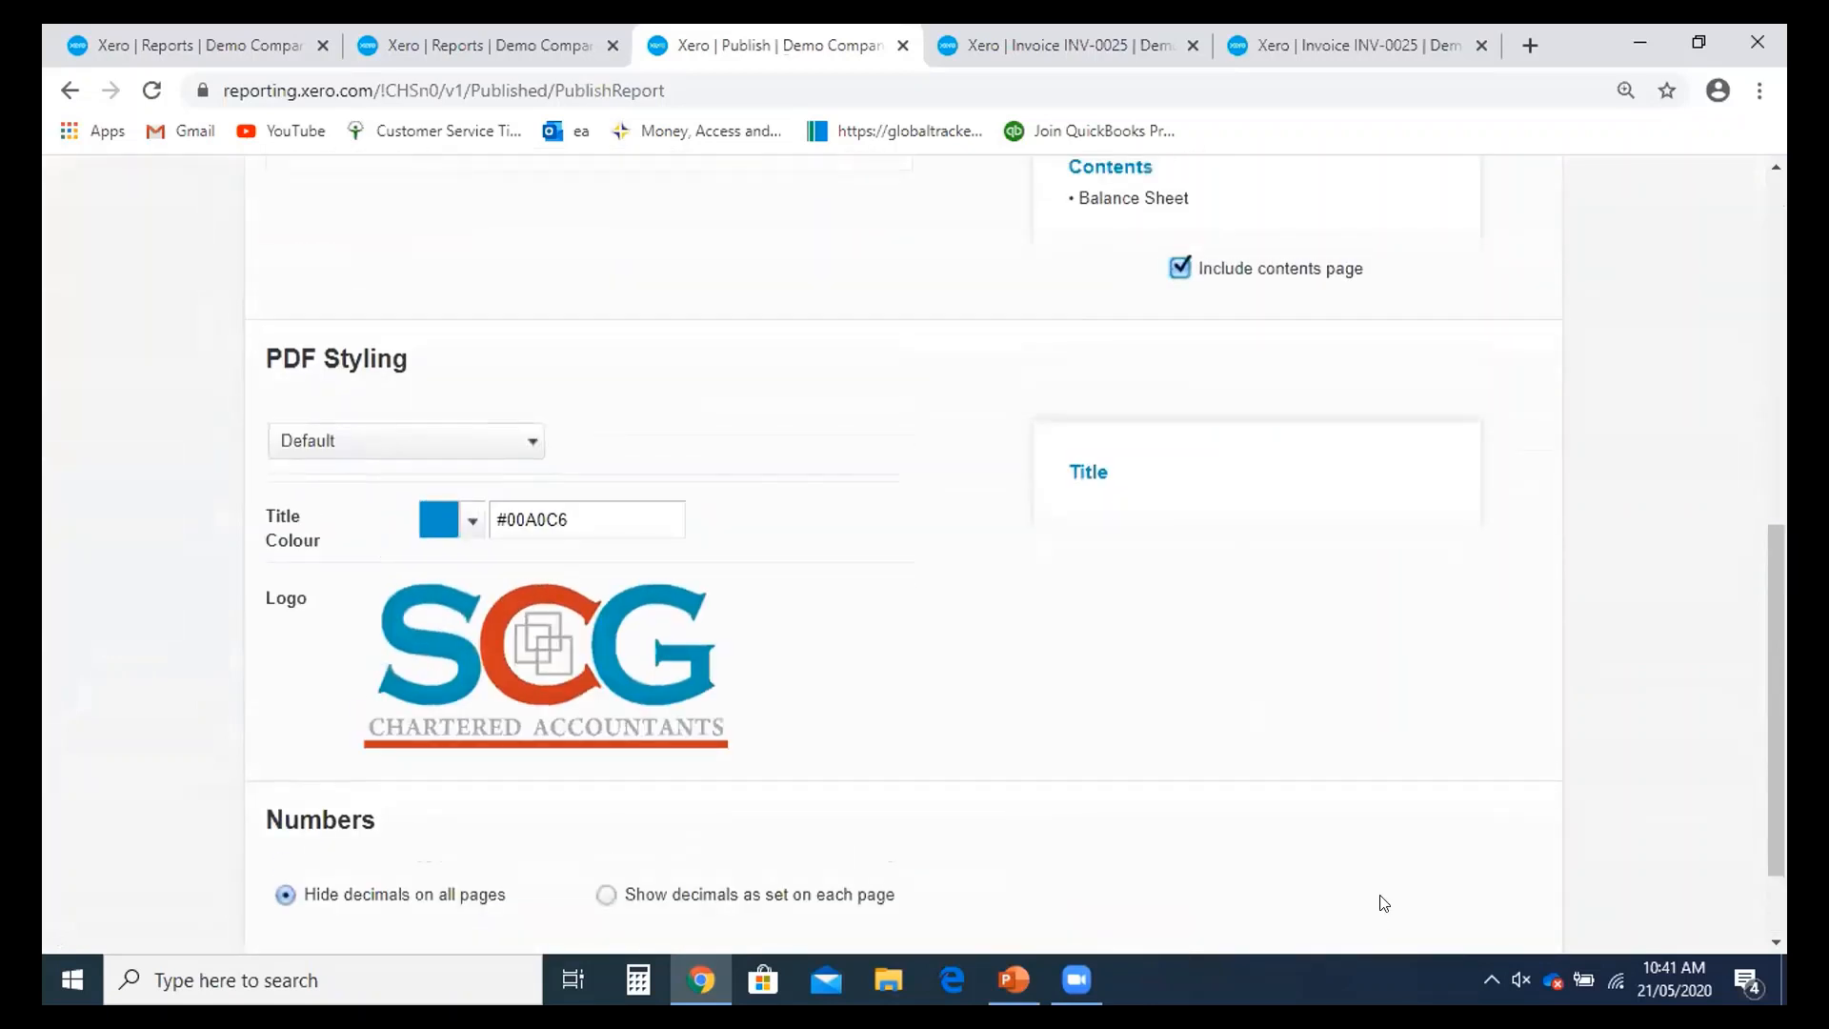
pyautogui.scroll(-2, 1372, 877)
pyautogui.click(1362, 865)
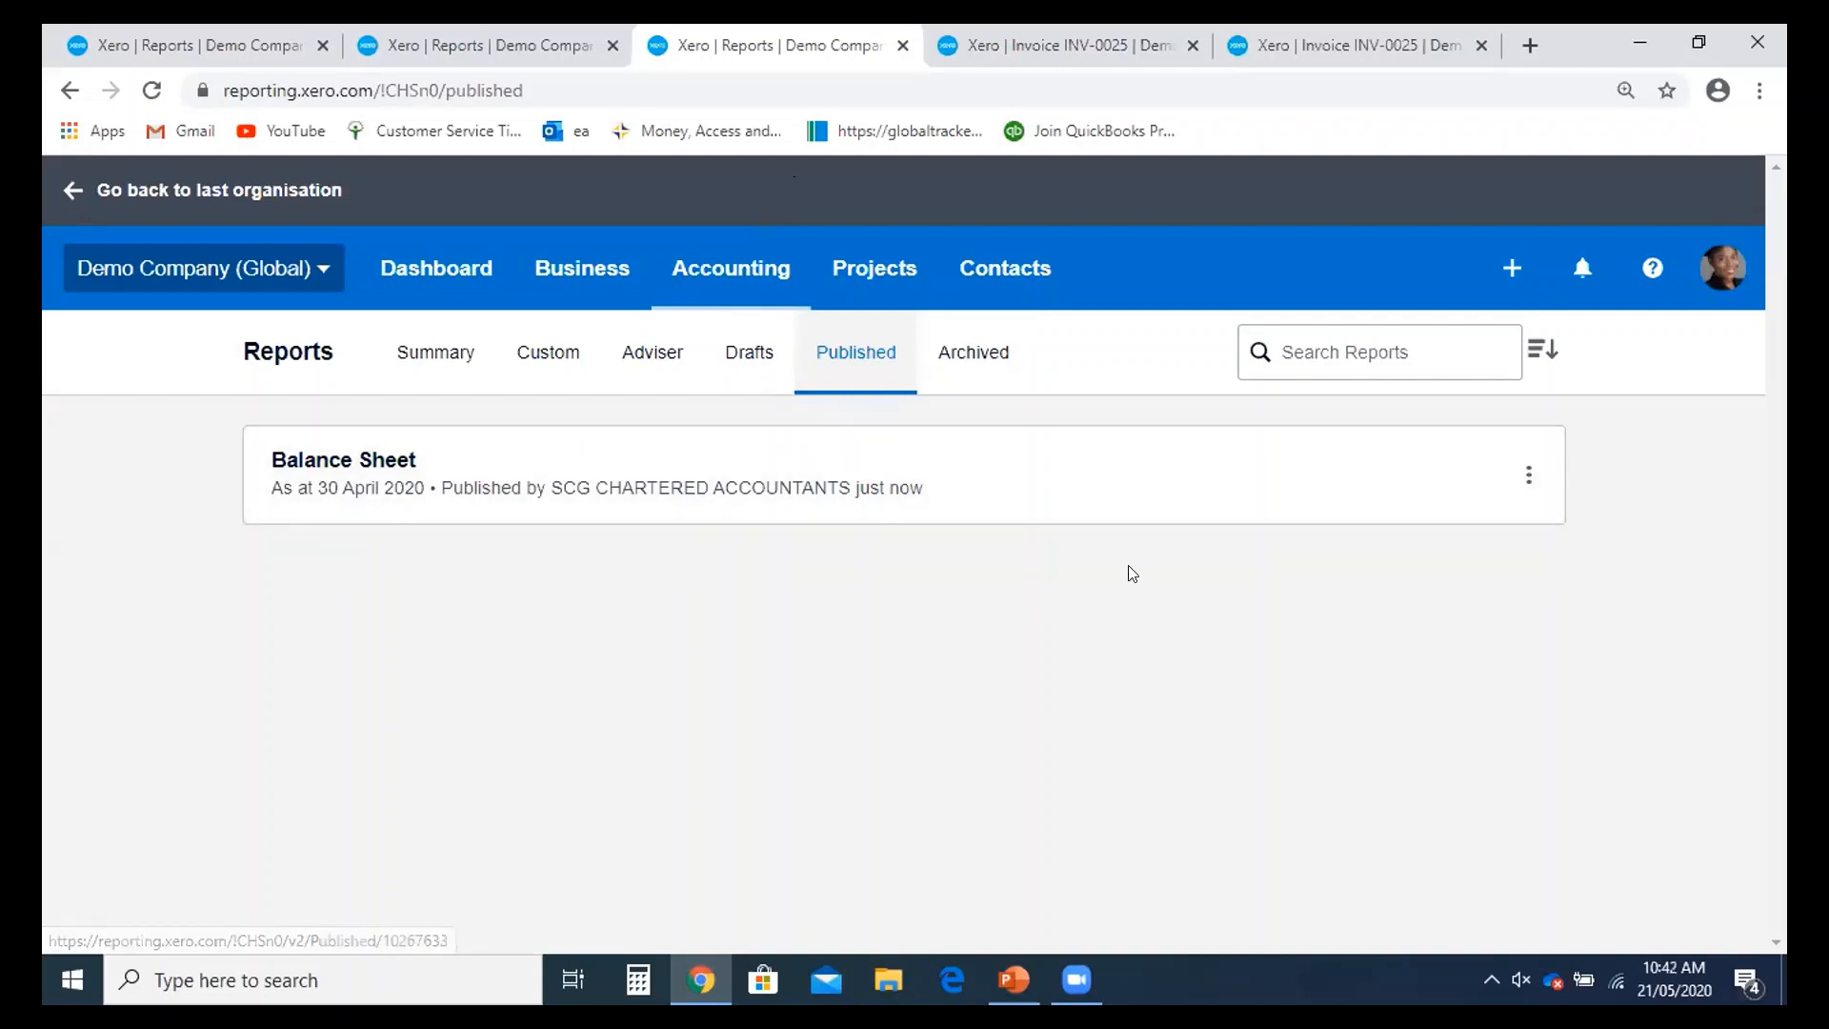
pyautogui.click(1531, 476)
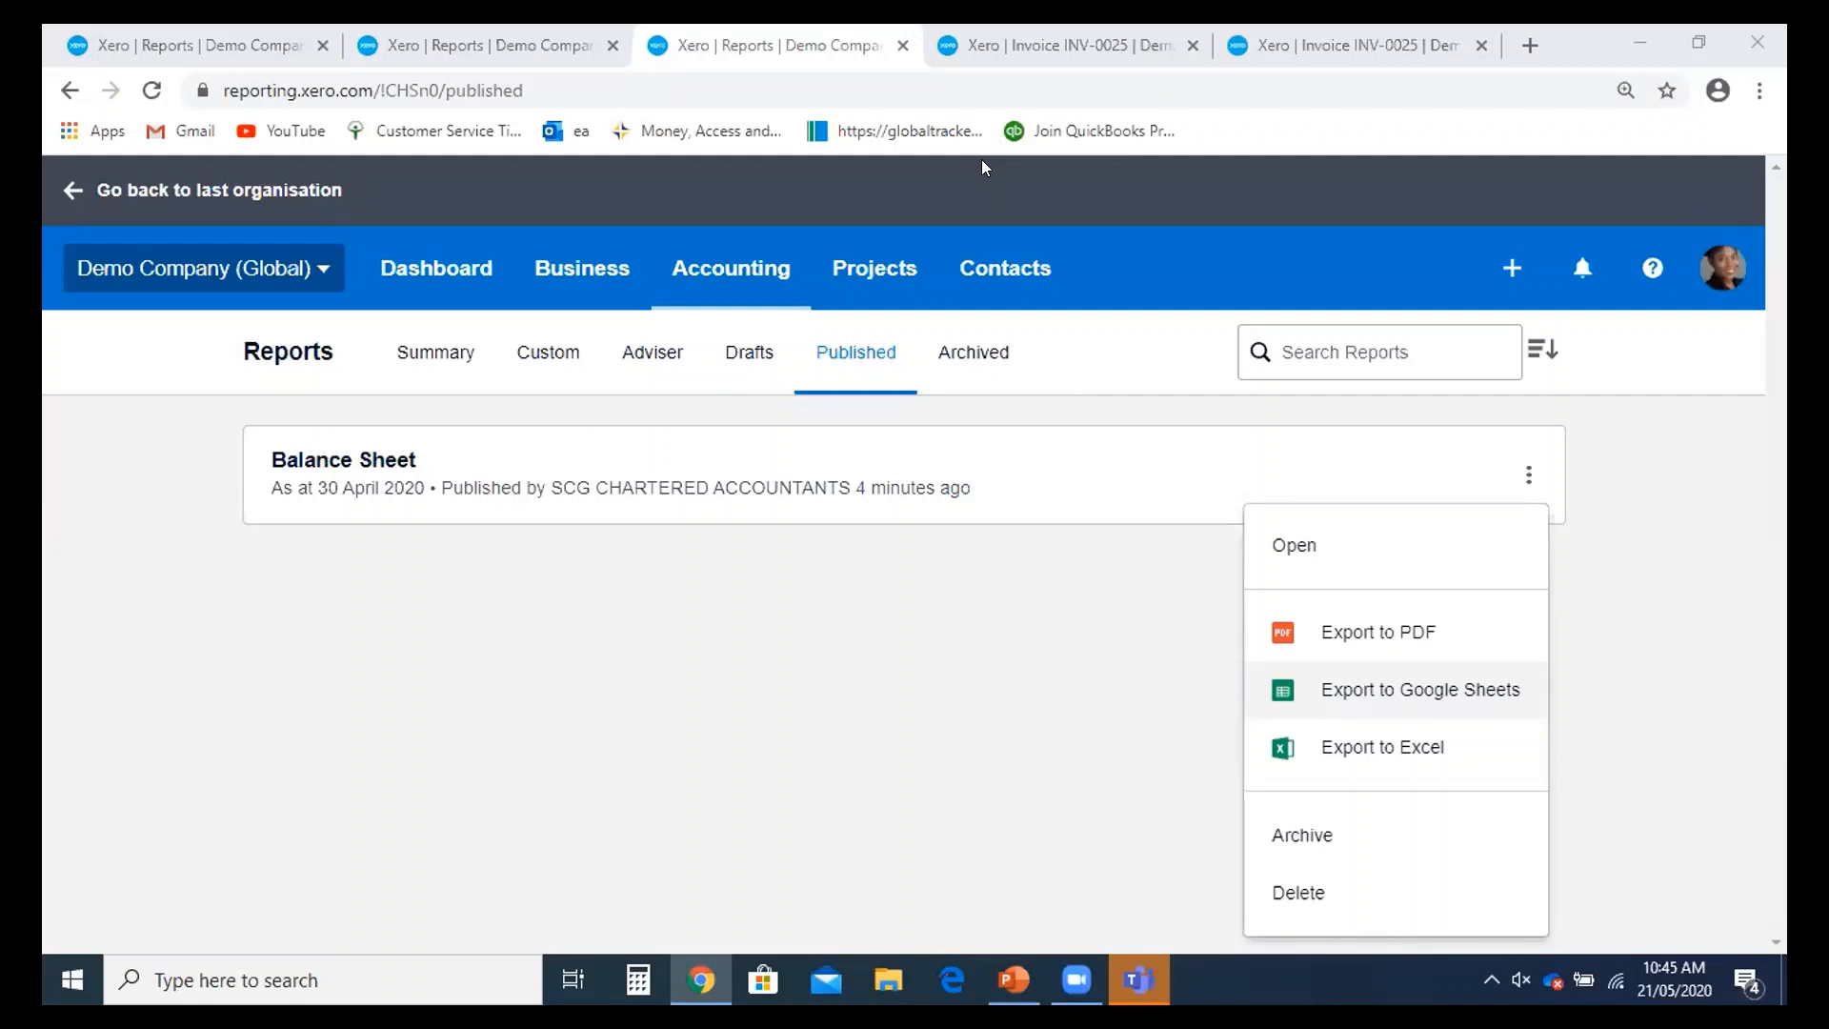
# - Move between Xero tabs to view the dashboard and the published Balance Sheet
pyautogui.hotkey('ctrl', 'shift', 'Tab')
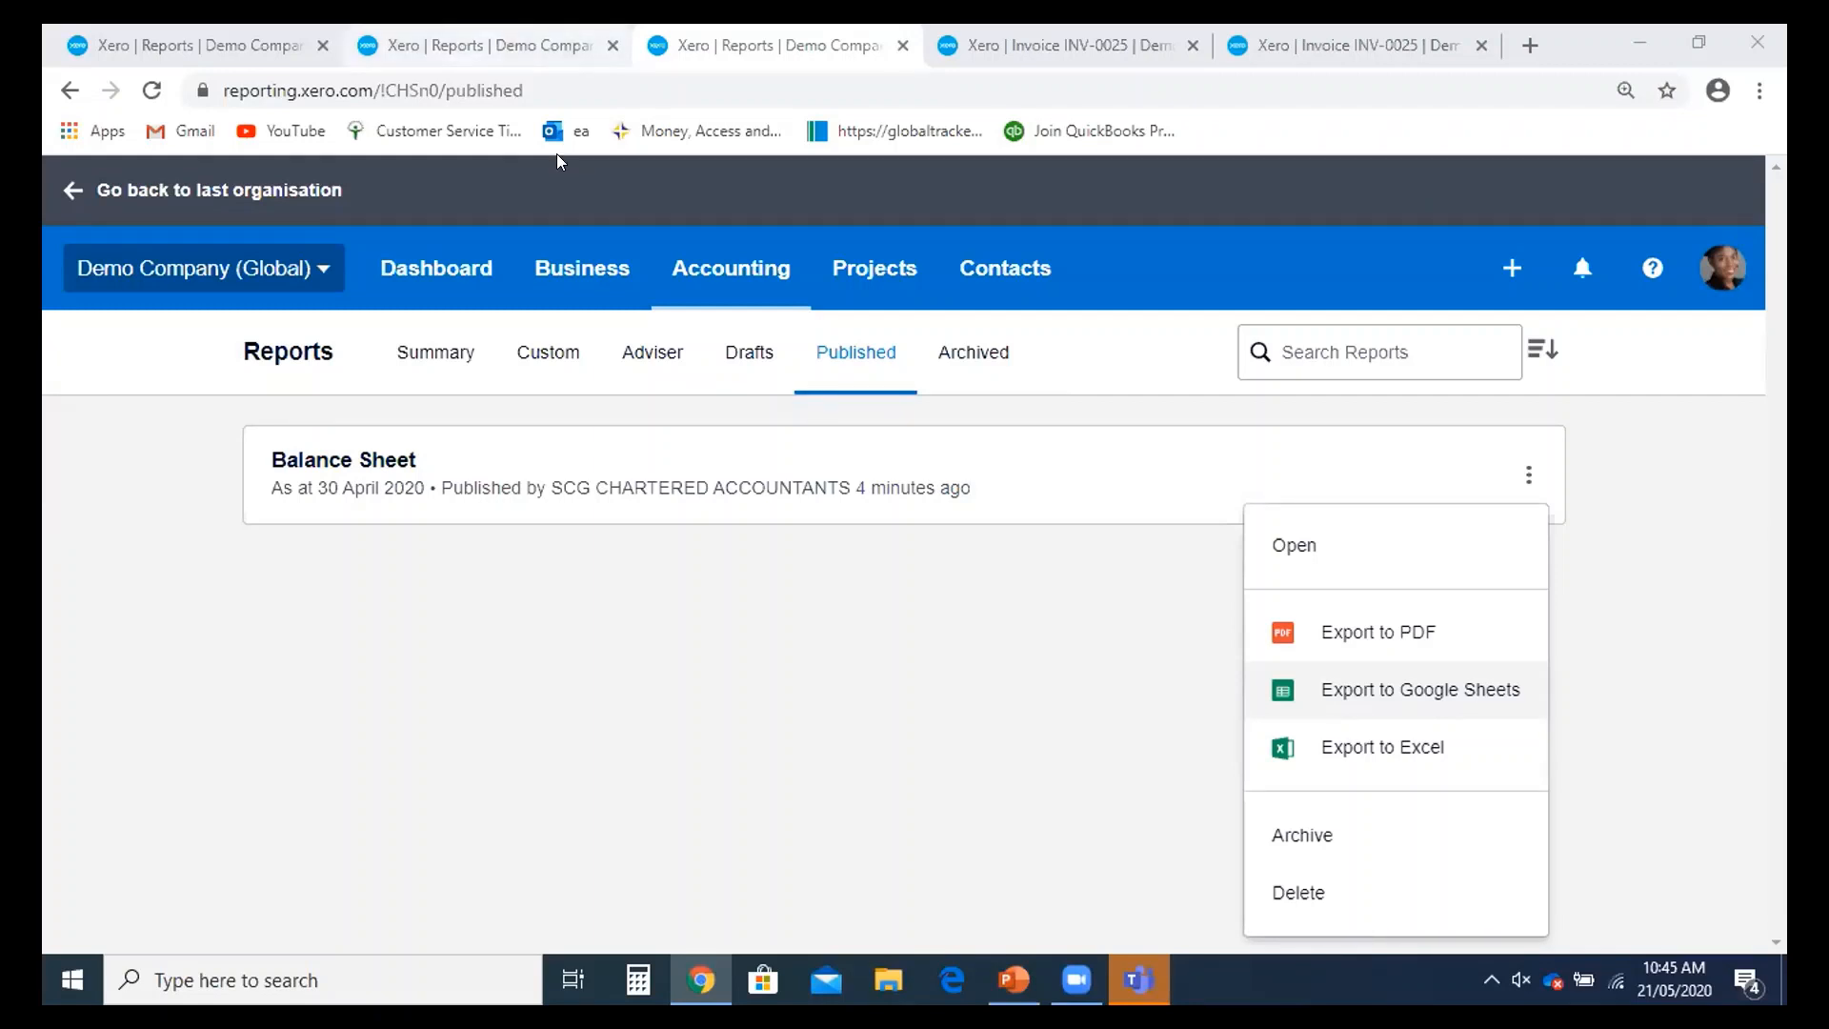
pyautogui.scroll(3, 514, 381)
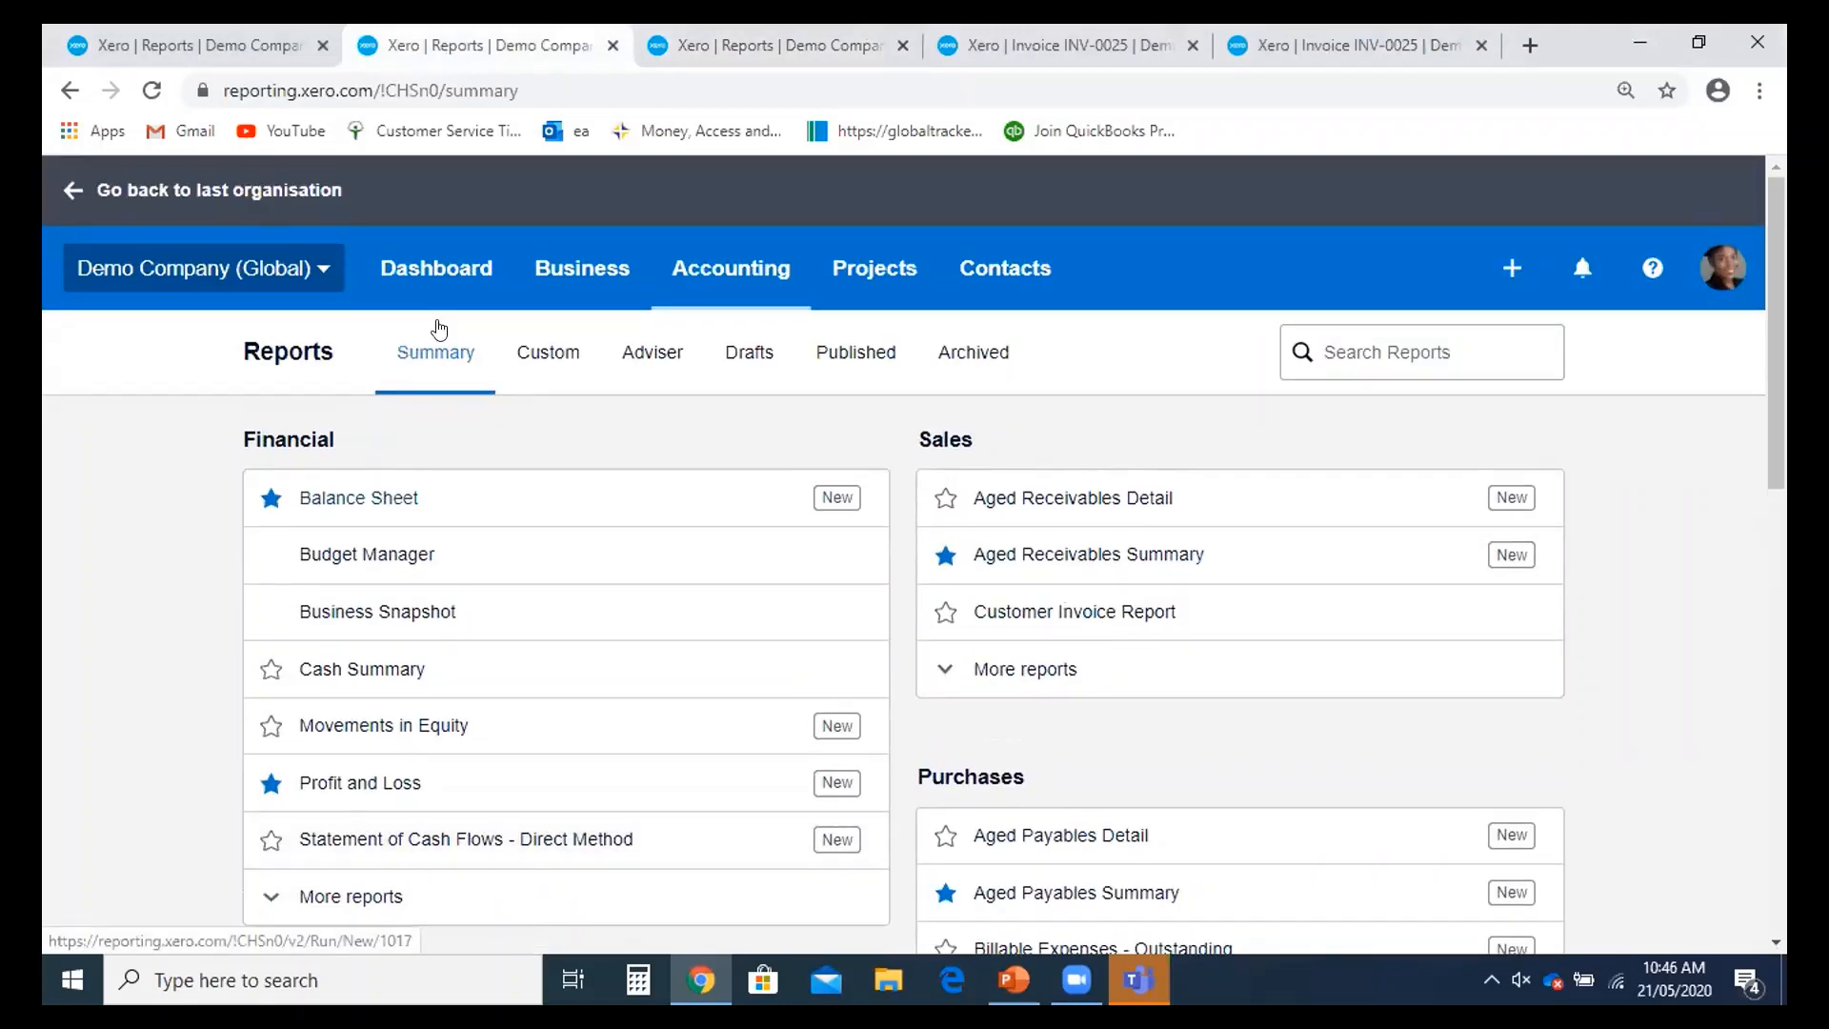
pyautogui.click(425, 266)
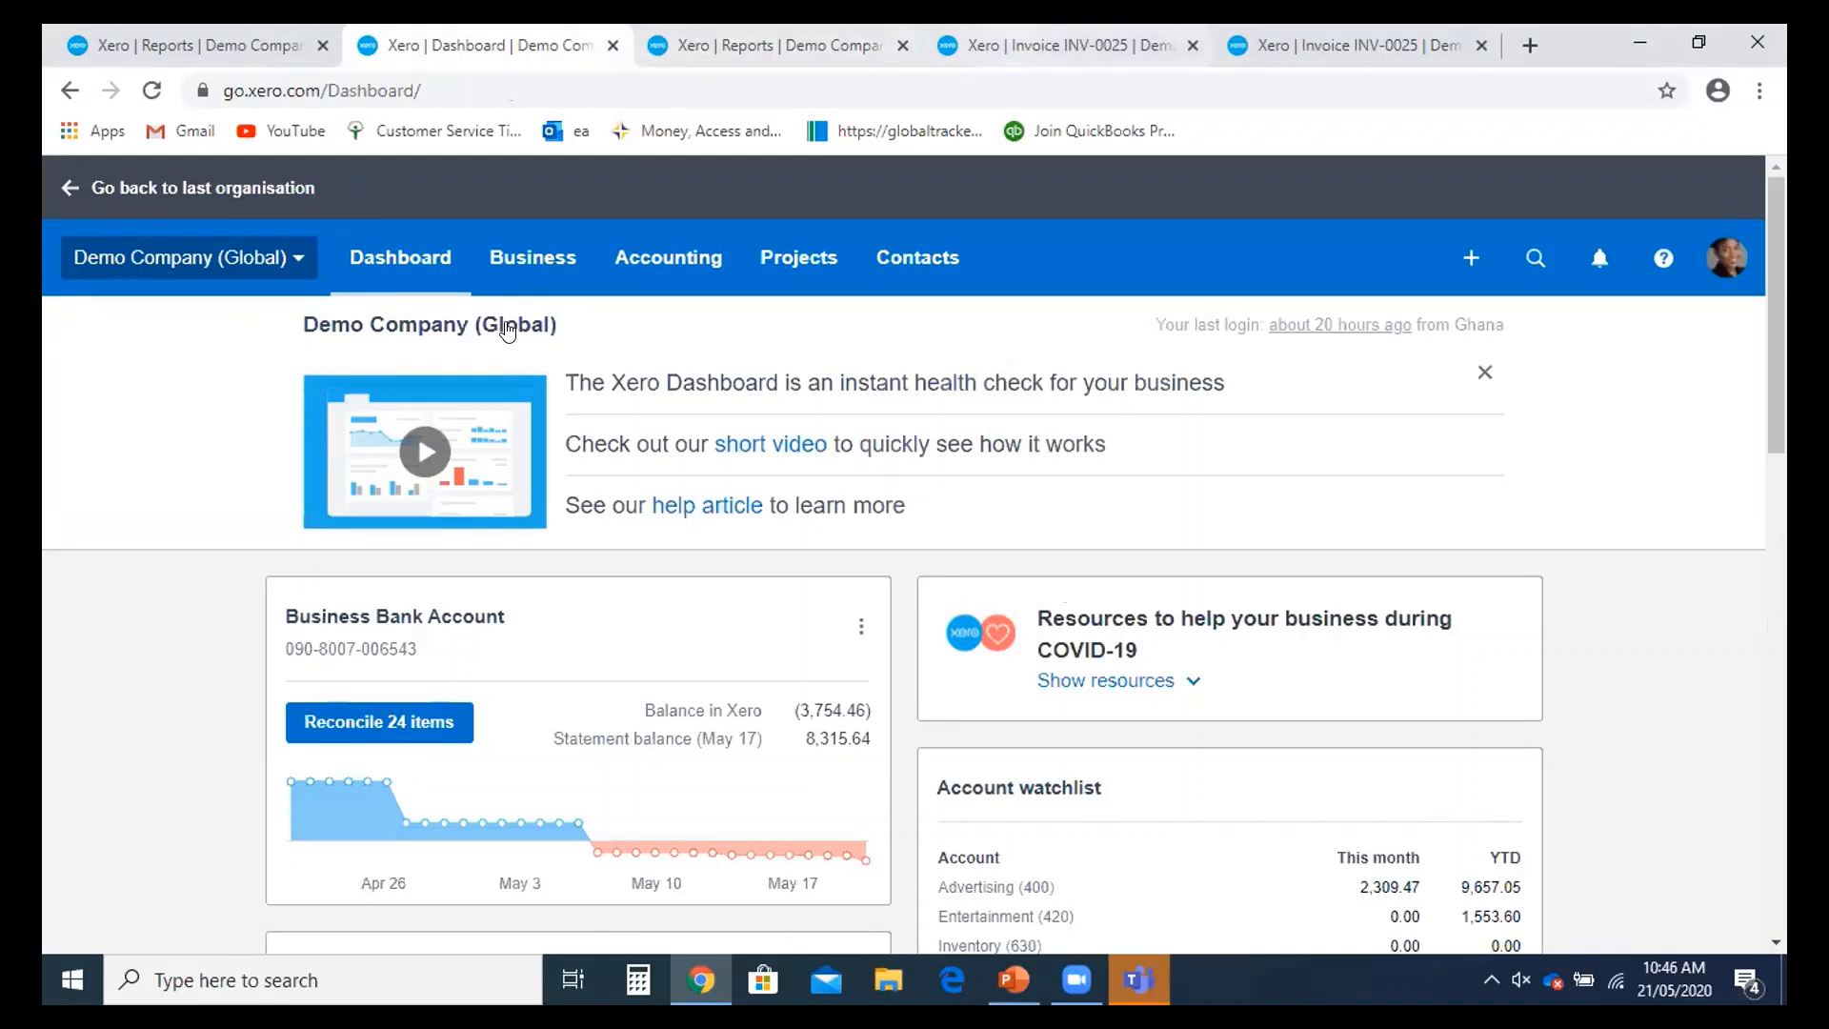
pyautogui.click(1082, 45)
pyautogui.click(808, 45)
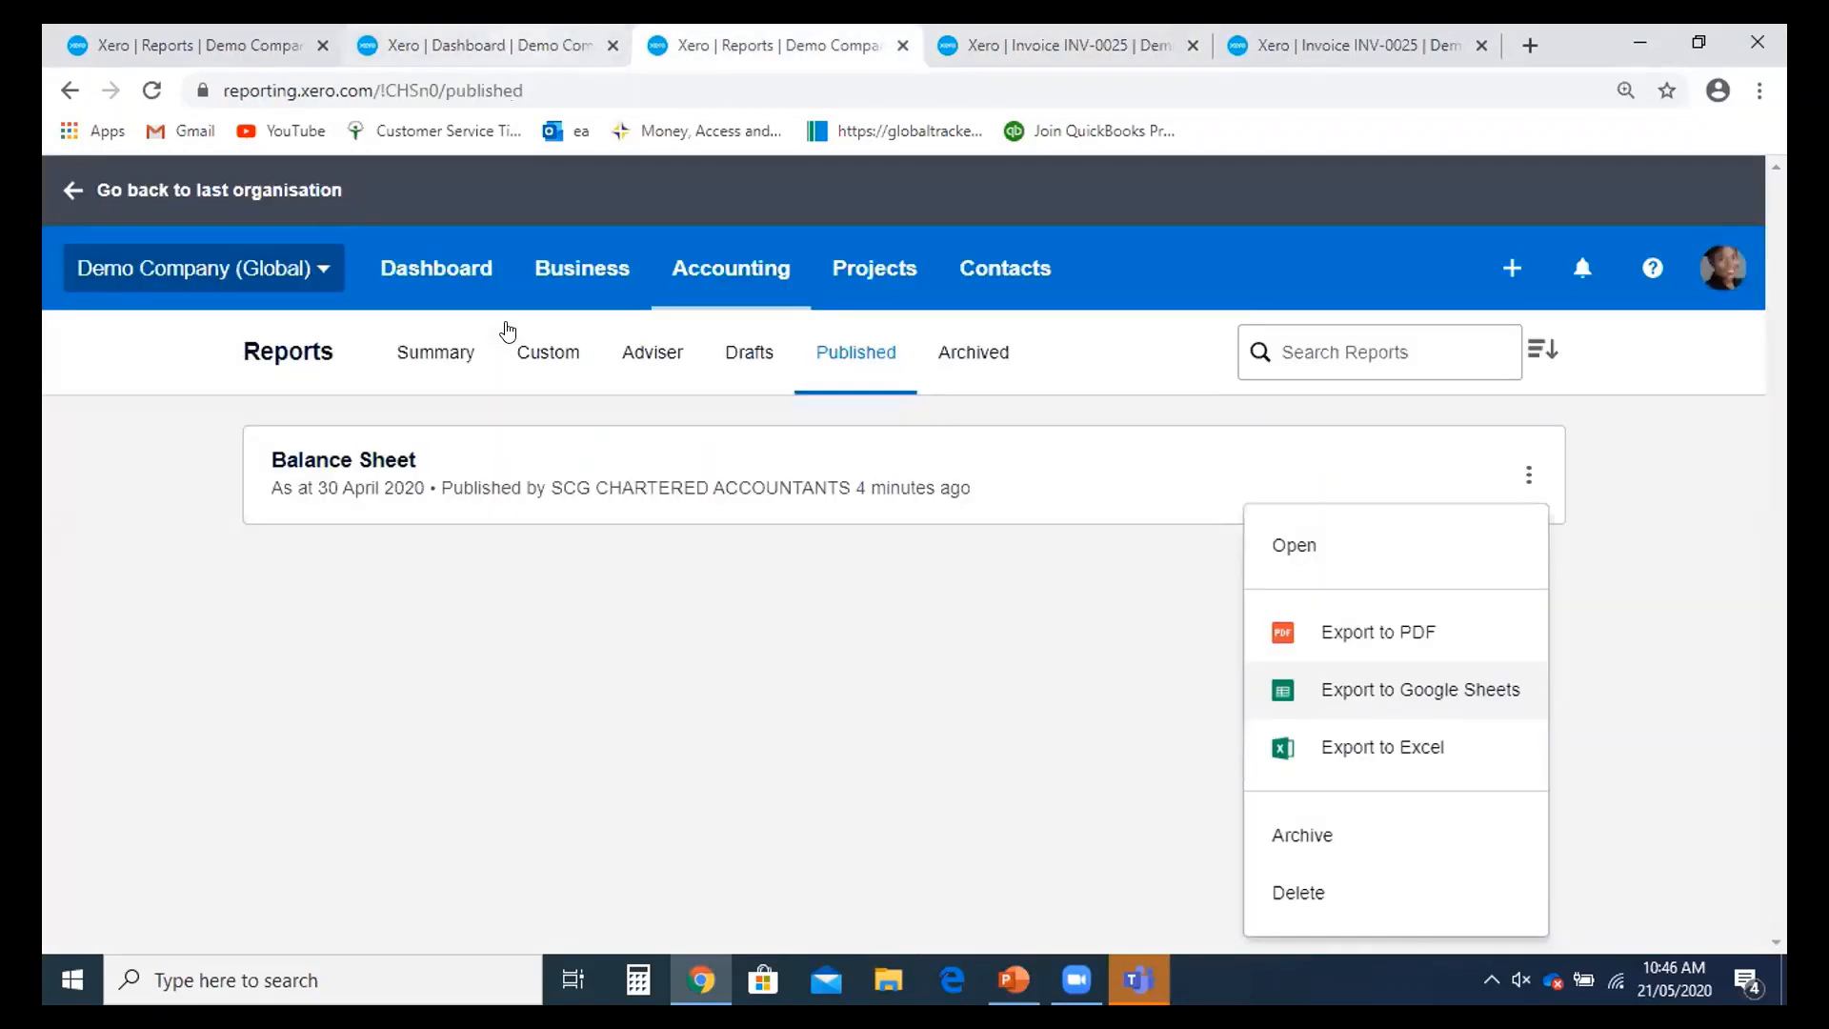
pyautogui.moveTo(1138, 979)
pyautogui.click(514, 45)
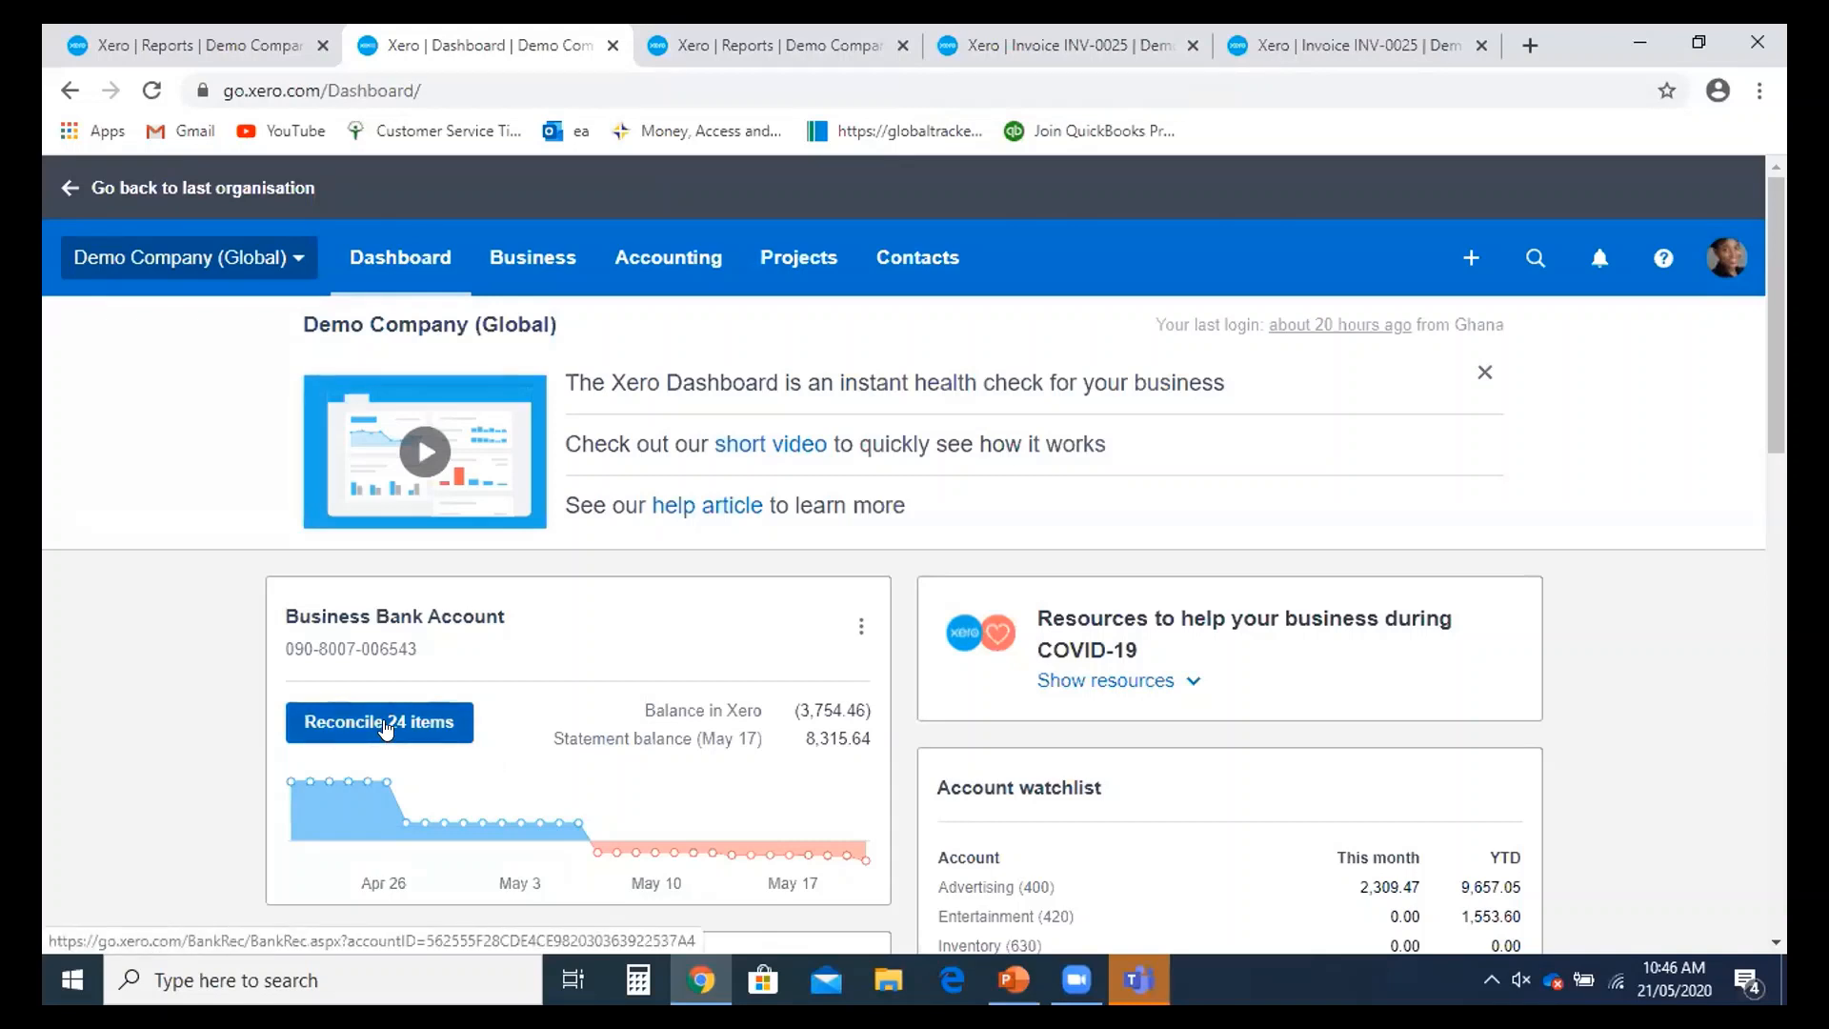
# - Close the Balance Sheet's actions menu and go to the sales invoices list
pyautogui.hotkey('ctrl', 'Tab')
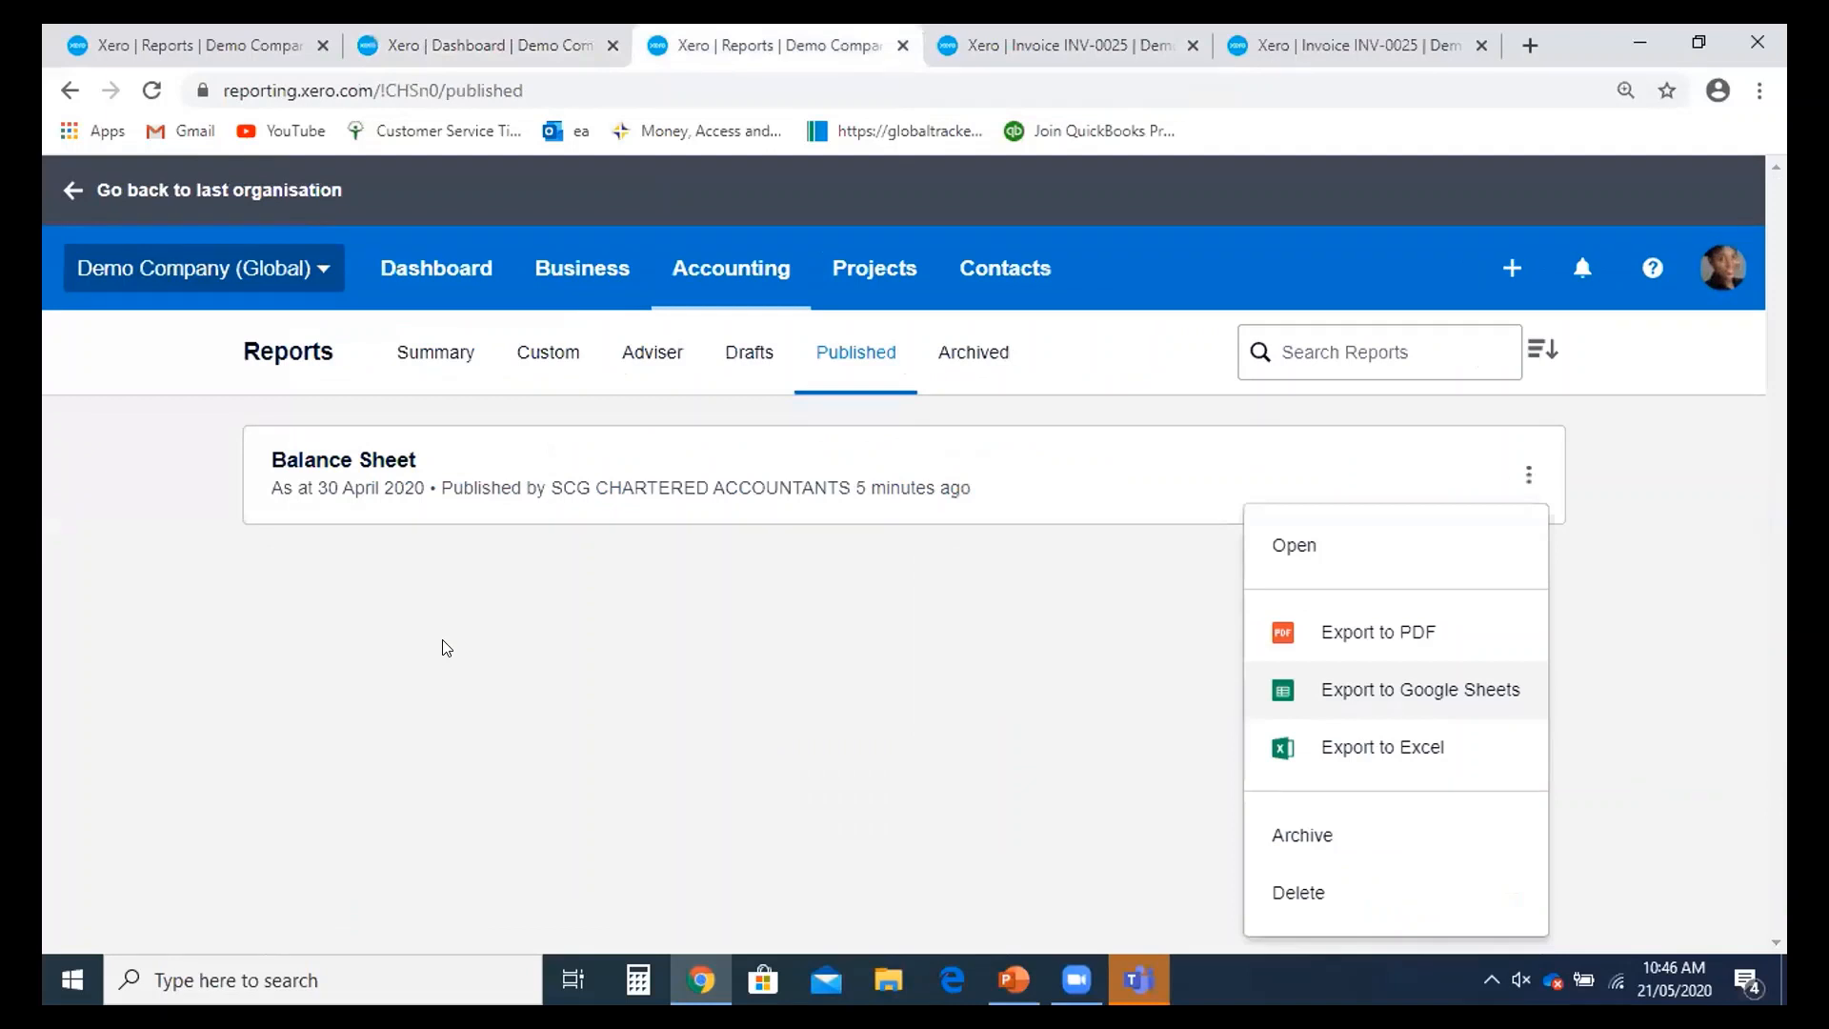
pyautogui.click(582, 268)
pyautogui.click(569, 469)
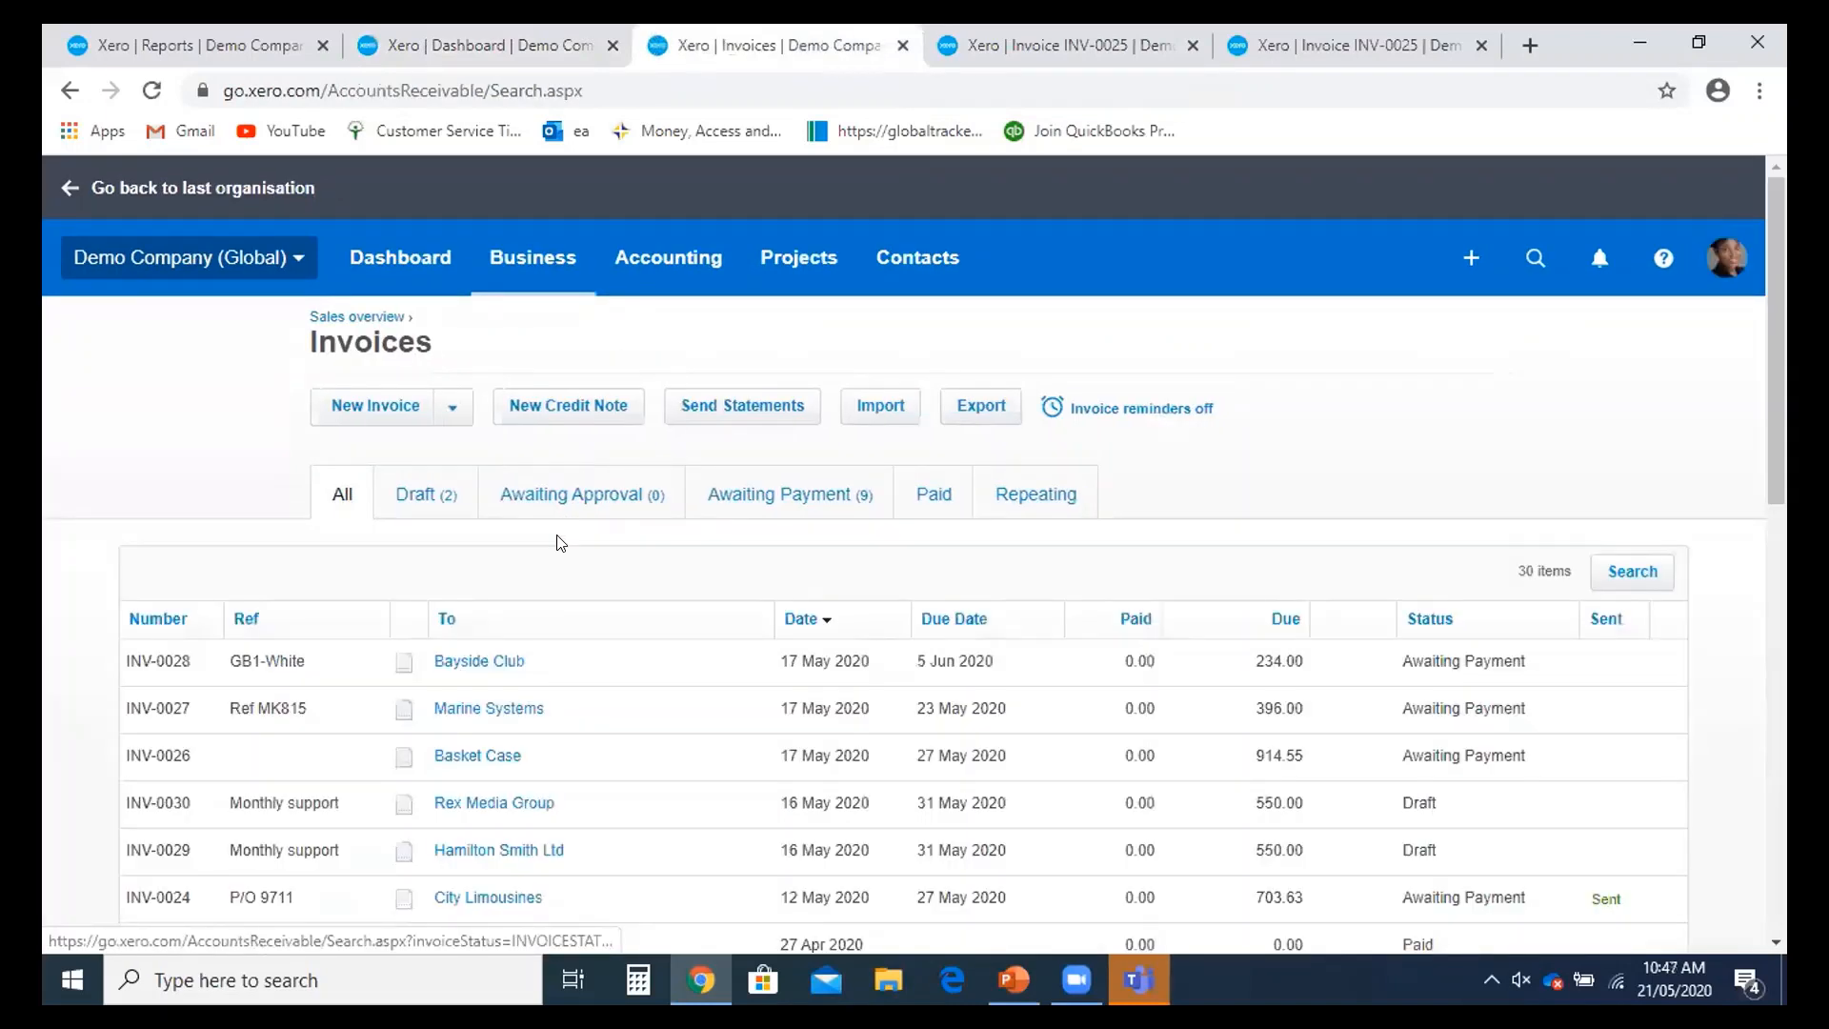
# - Filter invoices to Paid (19 items) and open Ridgeway University's INV-0009
pyautogui.scroll(-3, 561, 543)
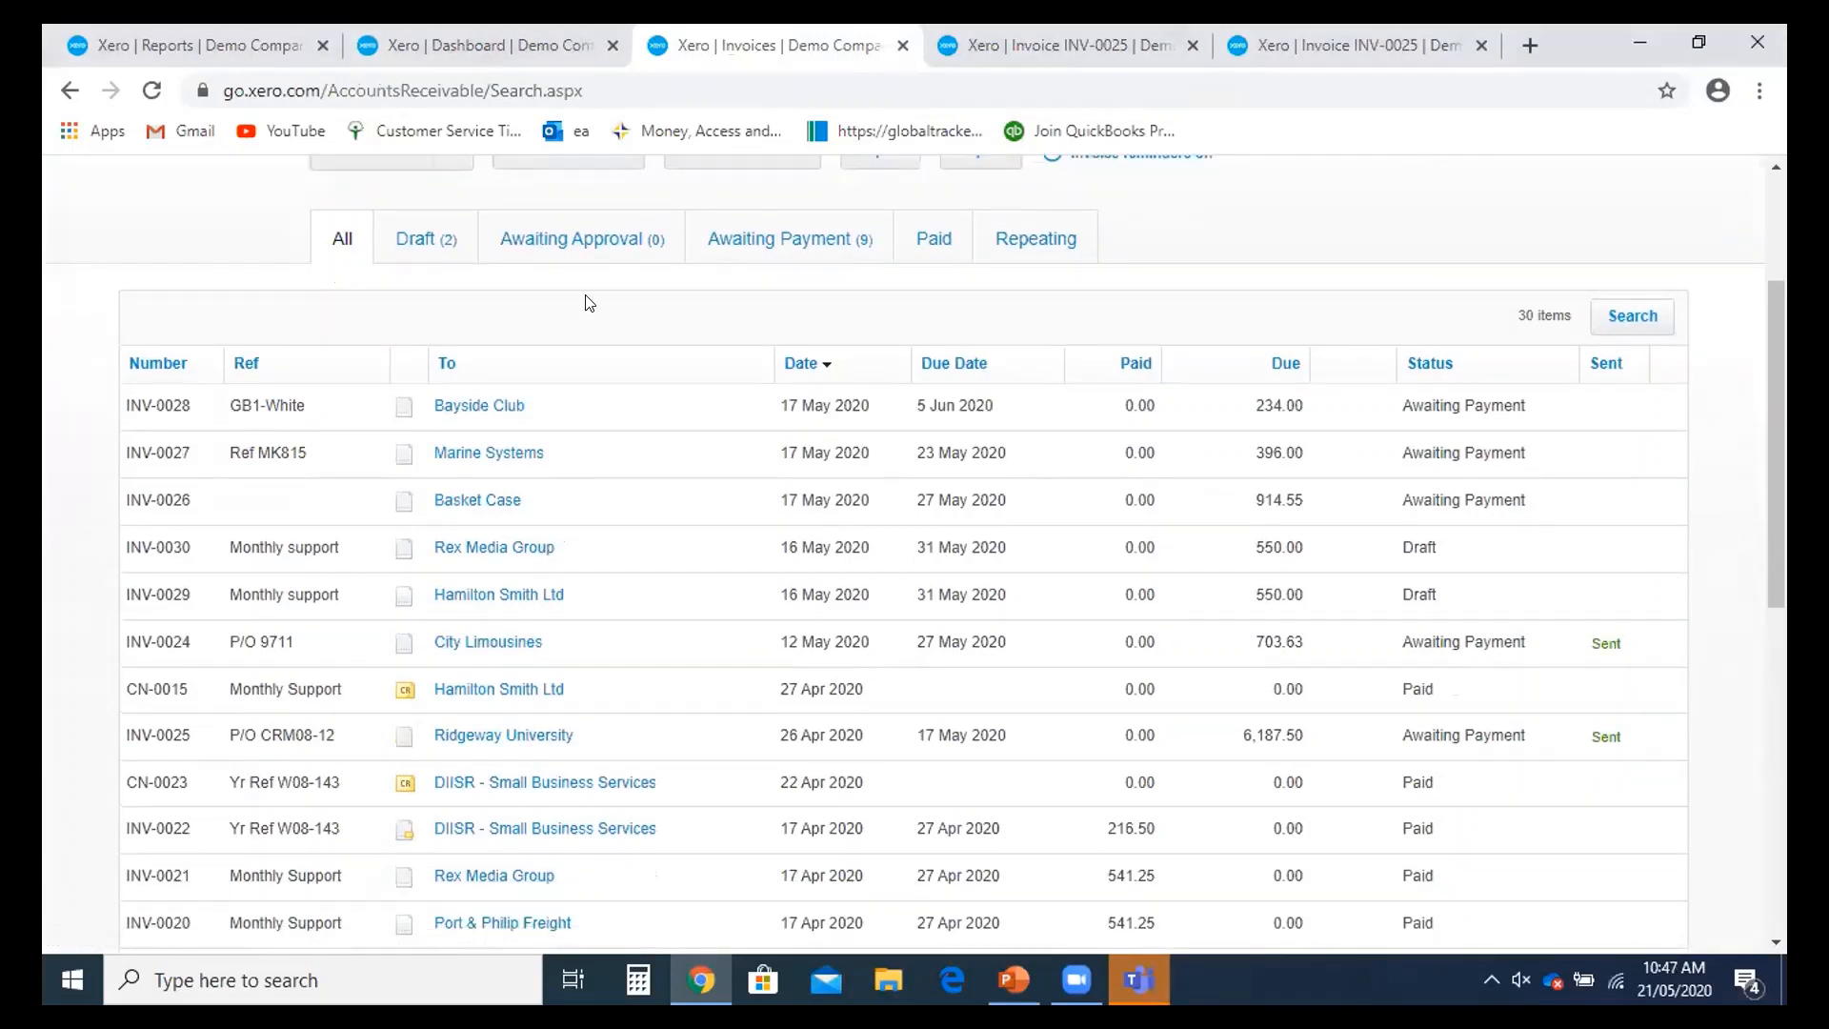
pyautogui.click(930, 241)
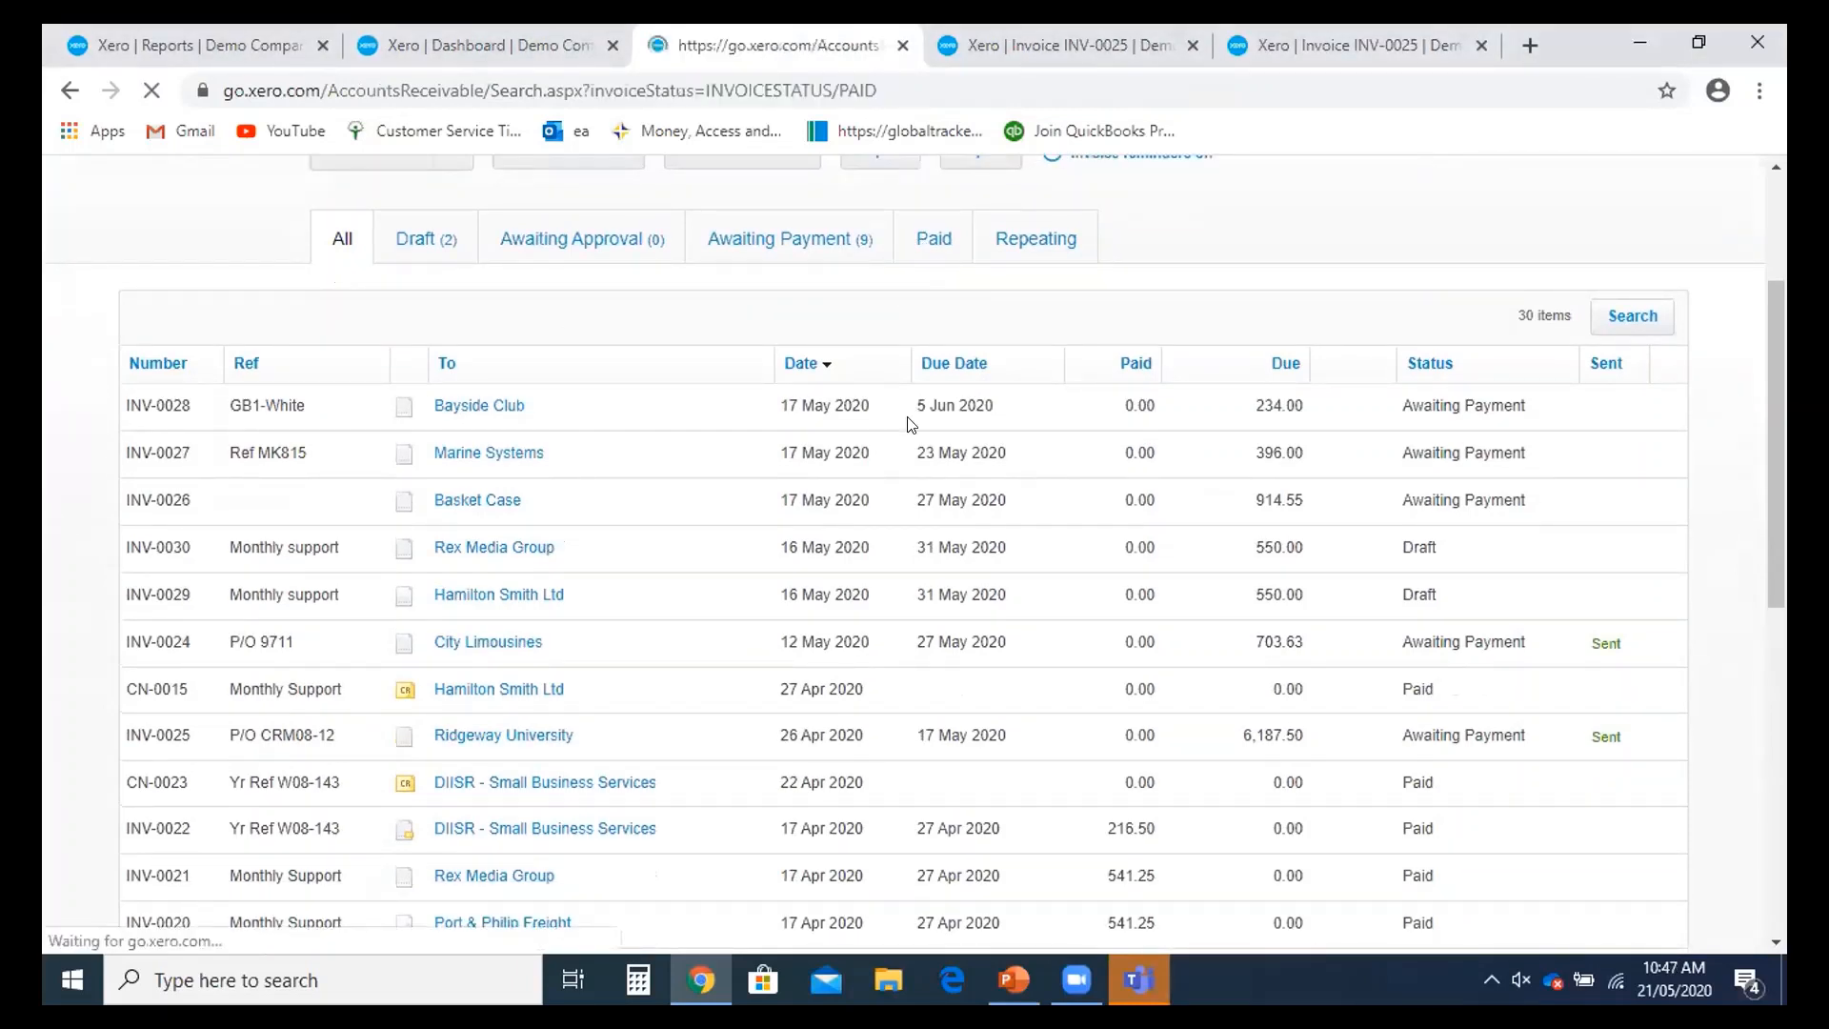
pyautogui.scroll(-2, 838, 450)
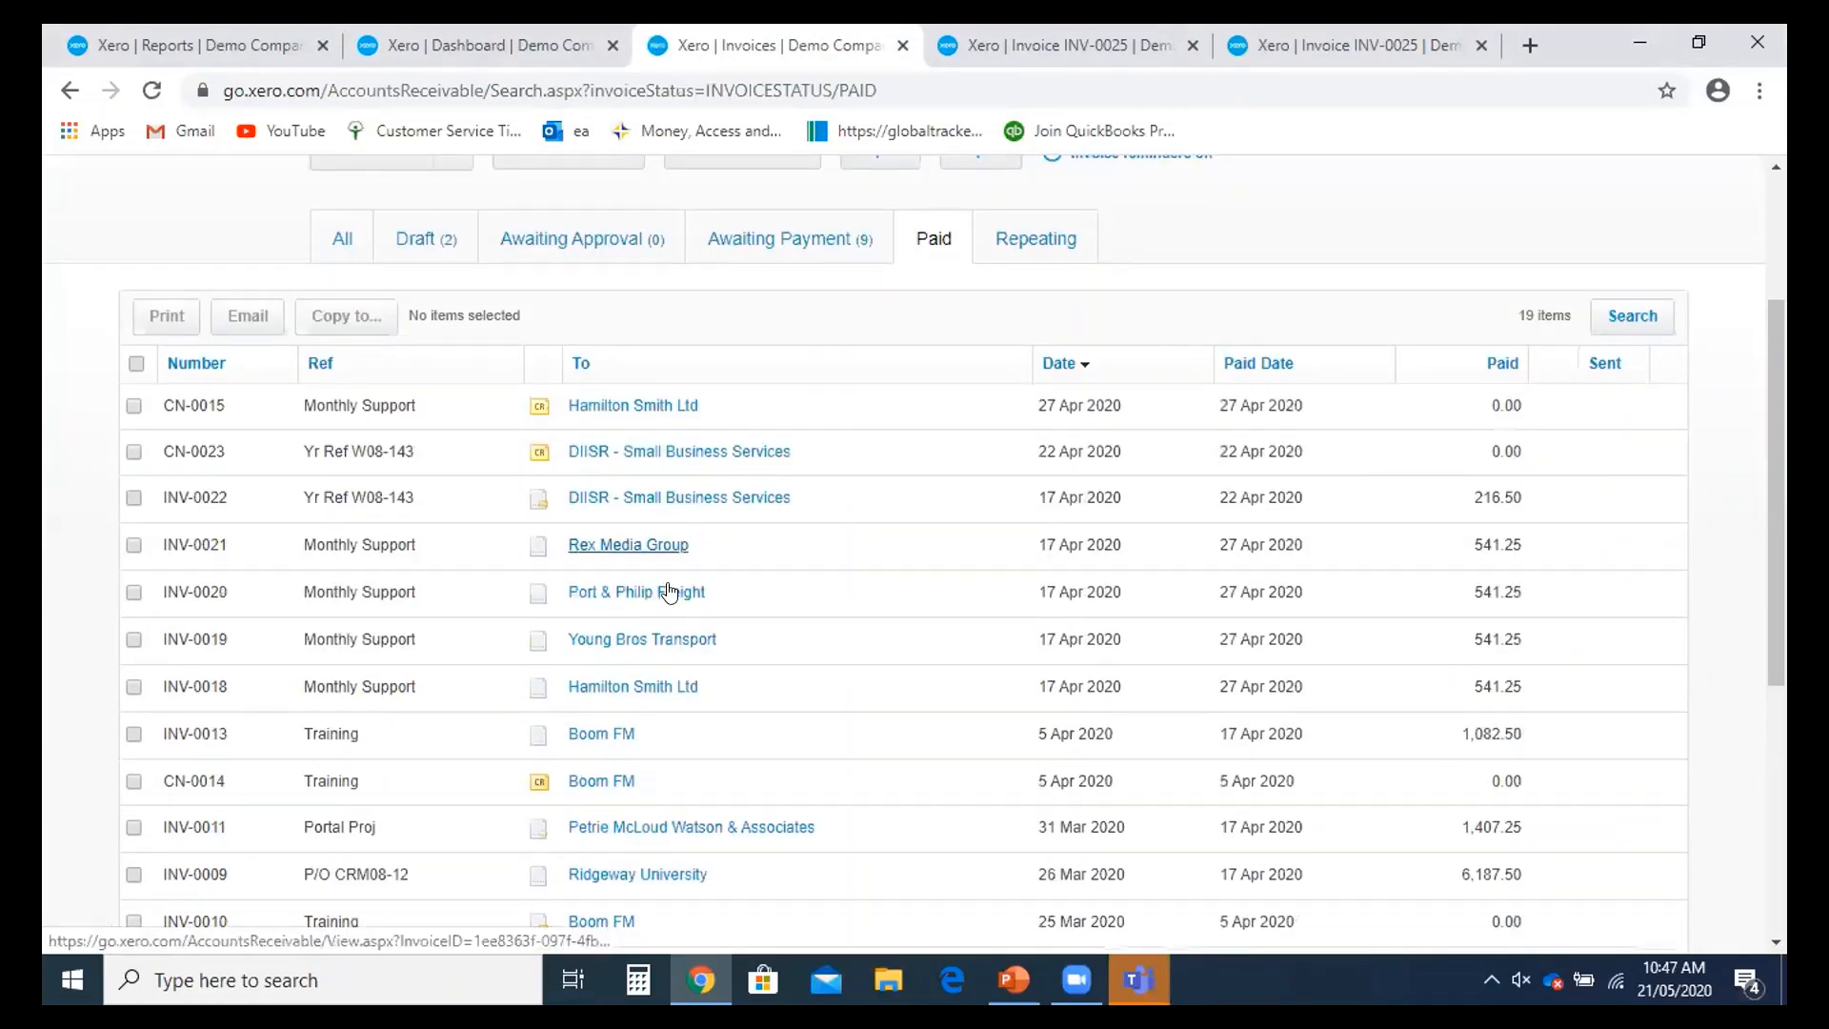
pyautogui.scroll(-1, 671, 596)
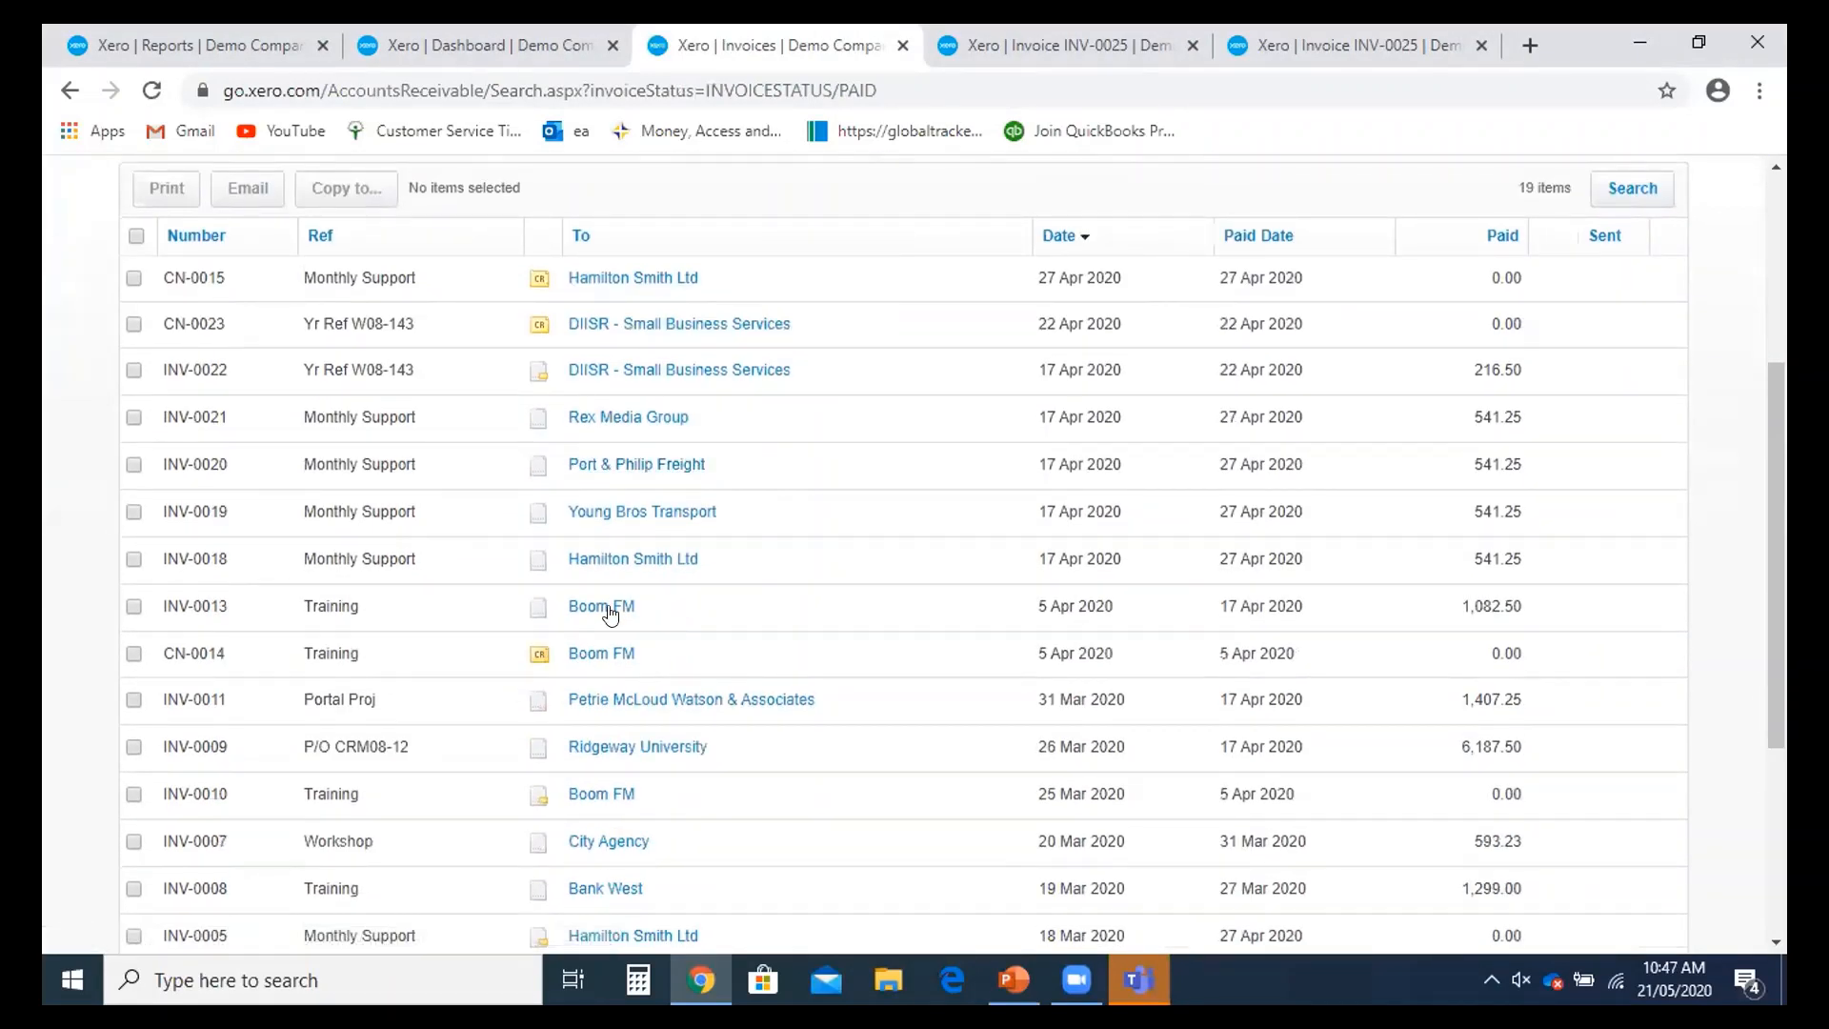
pyautogui.scroll(-1, 669, 667)
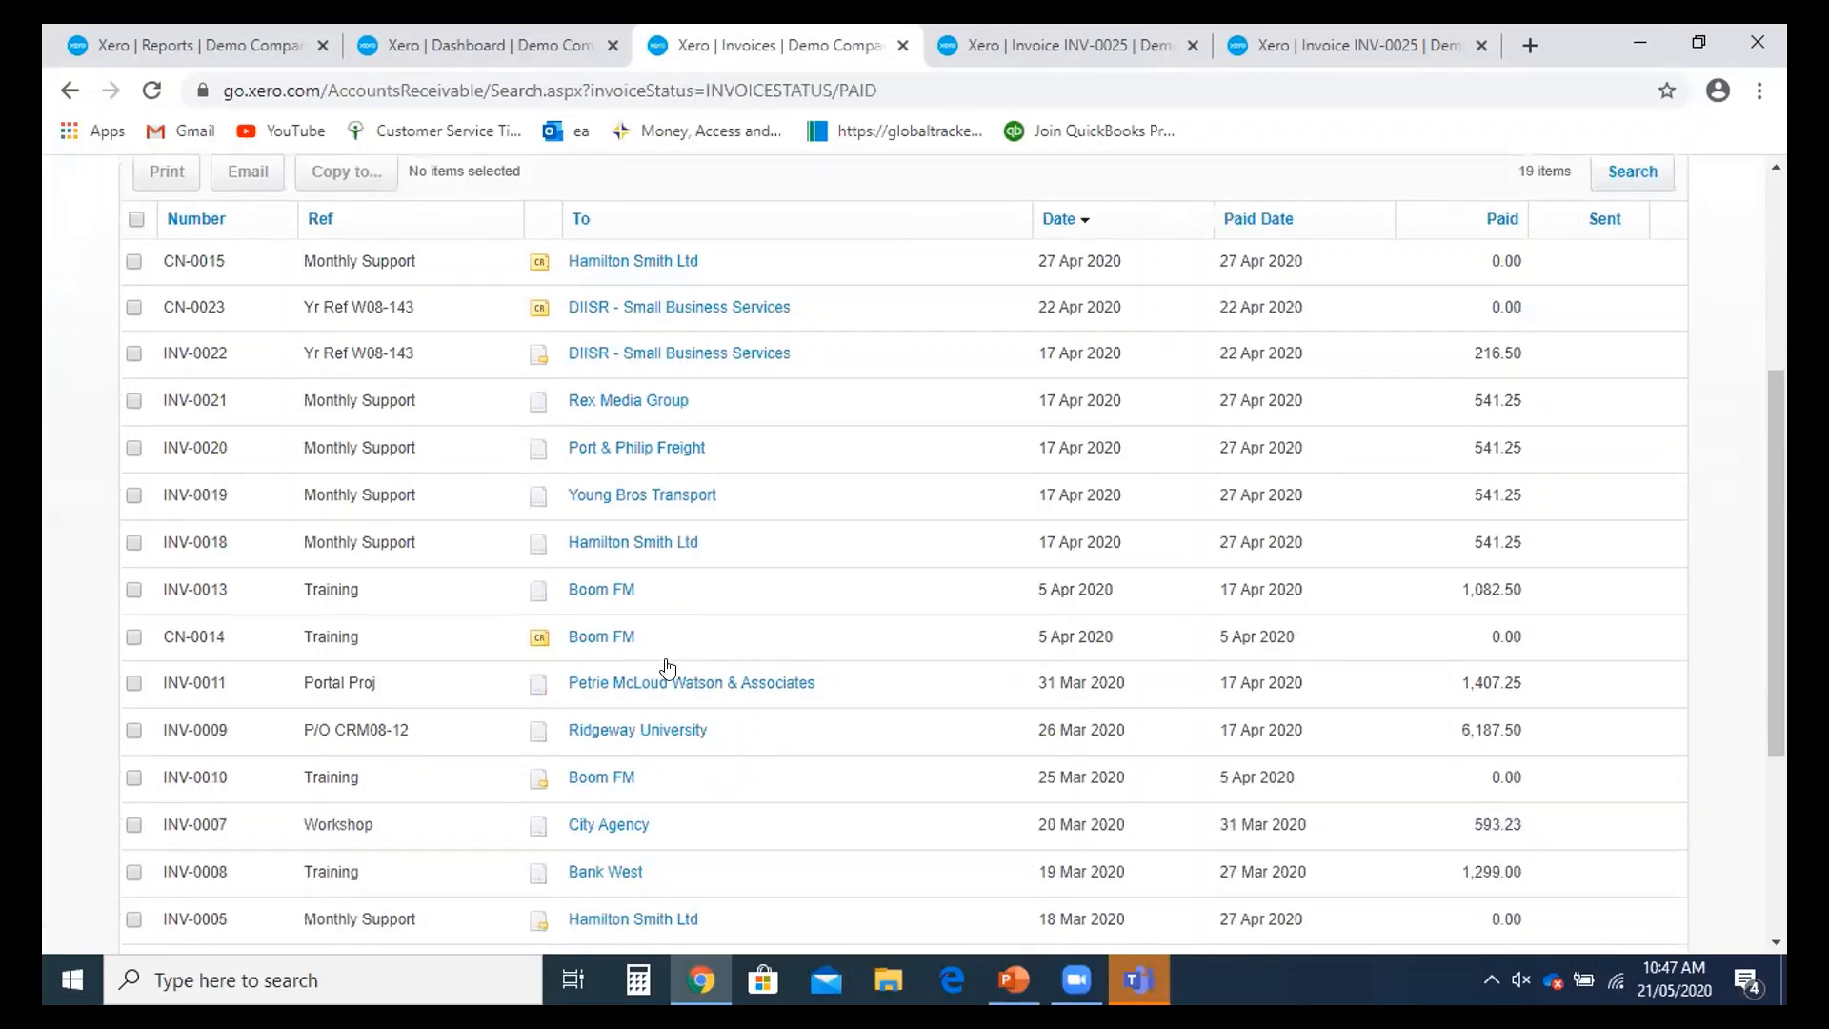
pyautogui.scroll(-1, 667, 667)
pyautogui.click(624, 621)
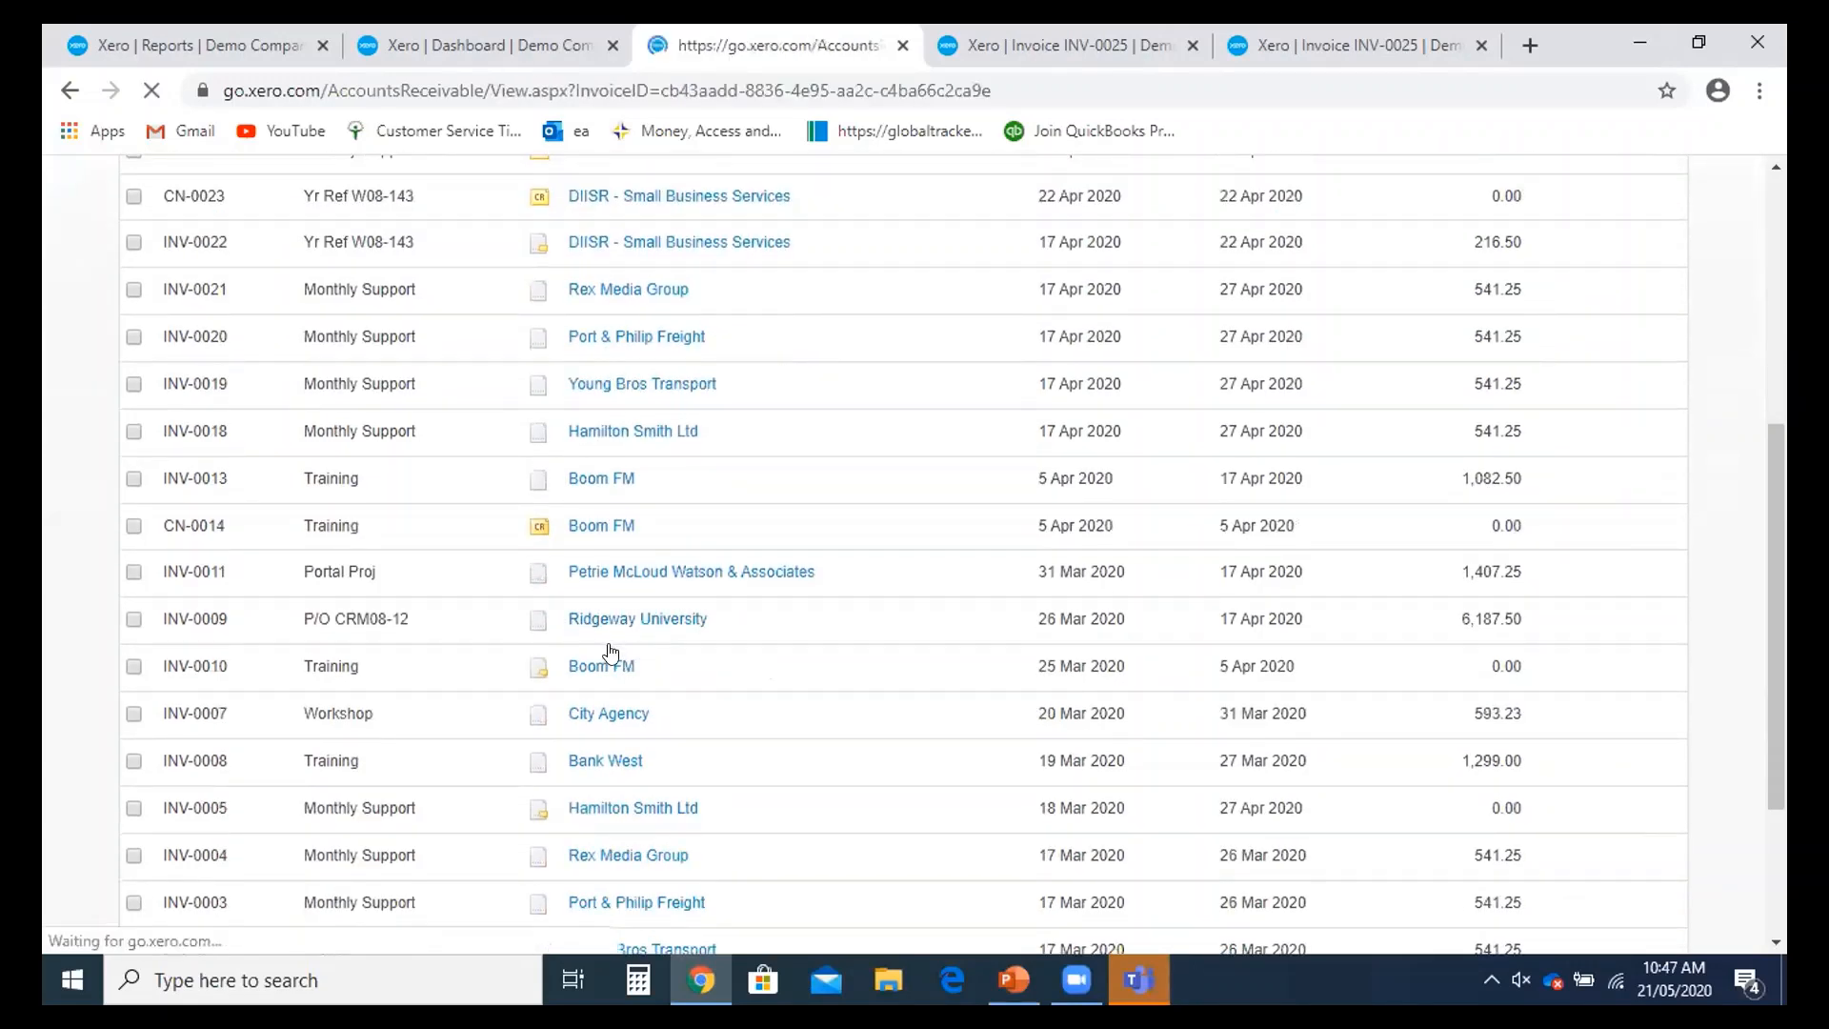
# - Open INV-0009's 6,187.50 Business Bank Account payment and show its Options menu
pyautogui.scroll(-2, 1482, 733)
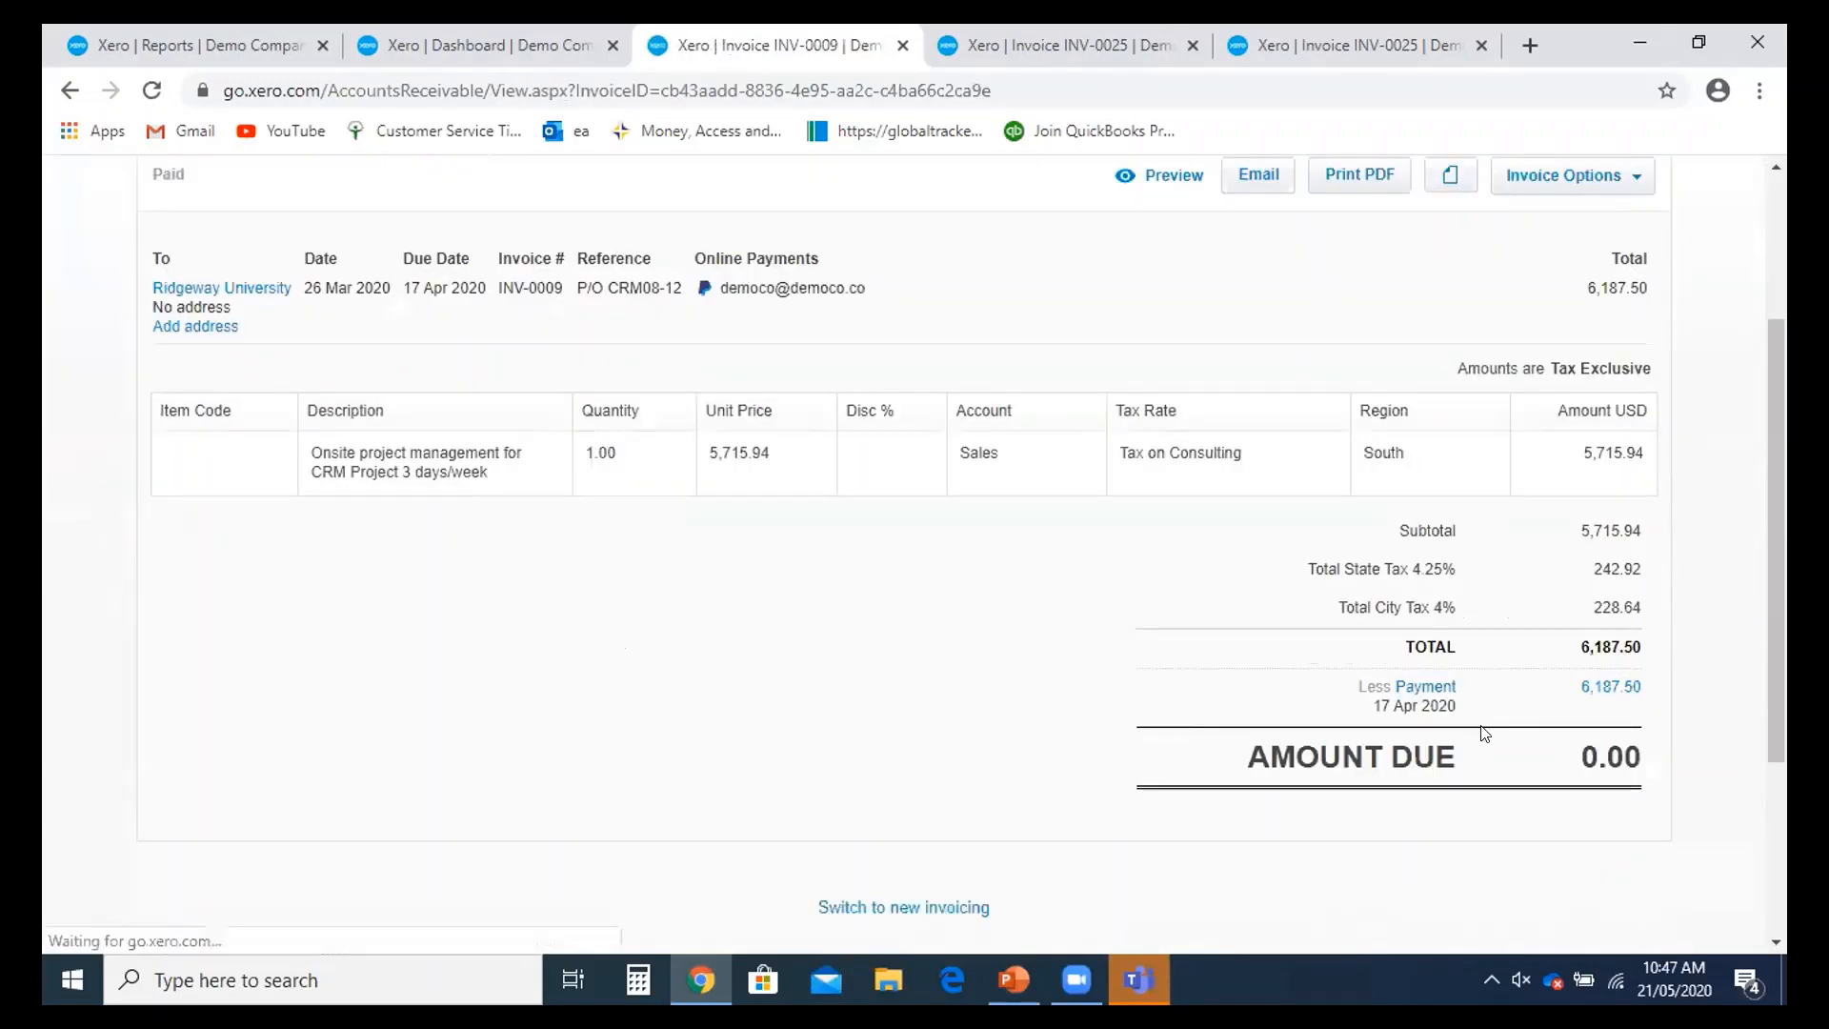
pyautogui.scroll(1, 1481, 734)
pyautogui.scroll(1, 987, 632)
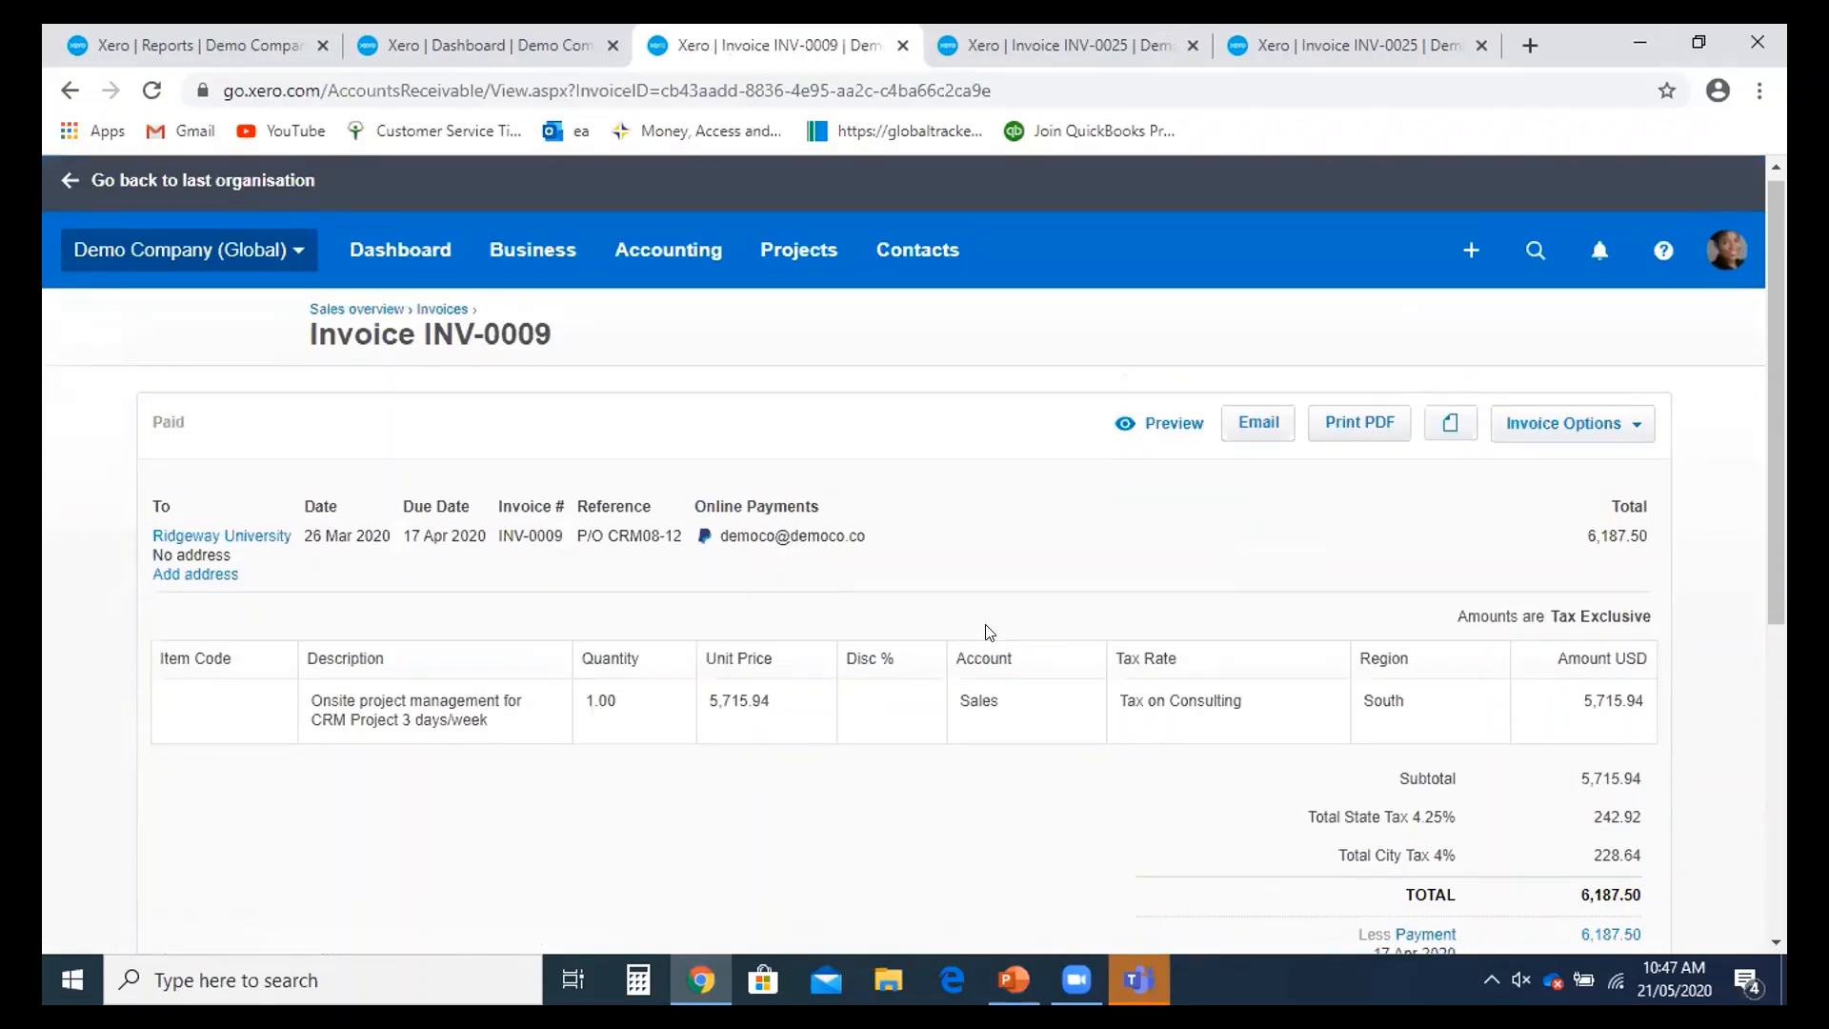
pyautogui.scroll(-2, 989, 632)
pyautogui.scroll(2, 1420, 767)
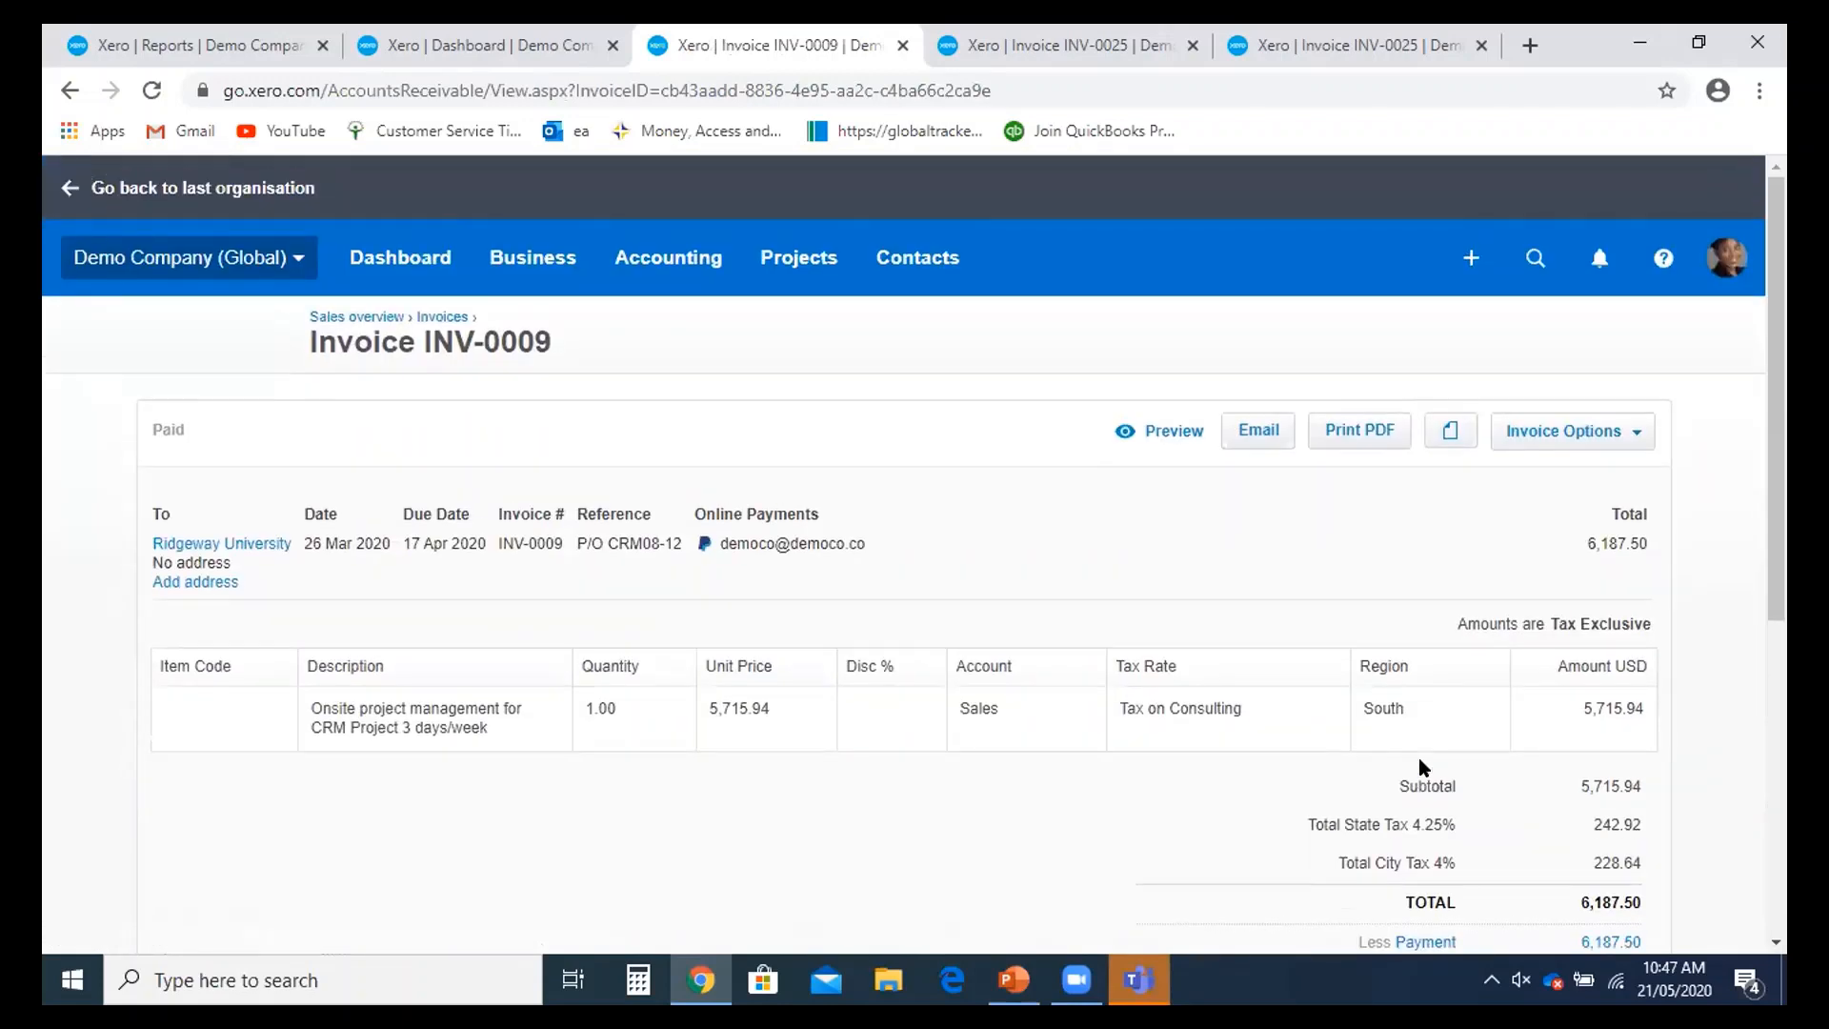
pyautogui.scroll(-3, 1419, 757)
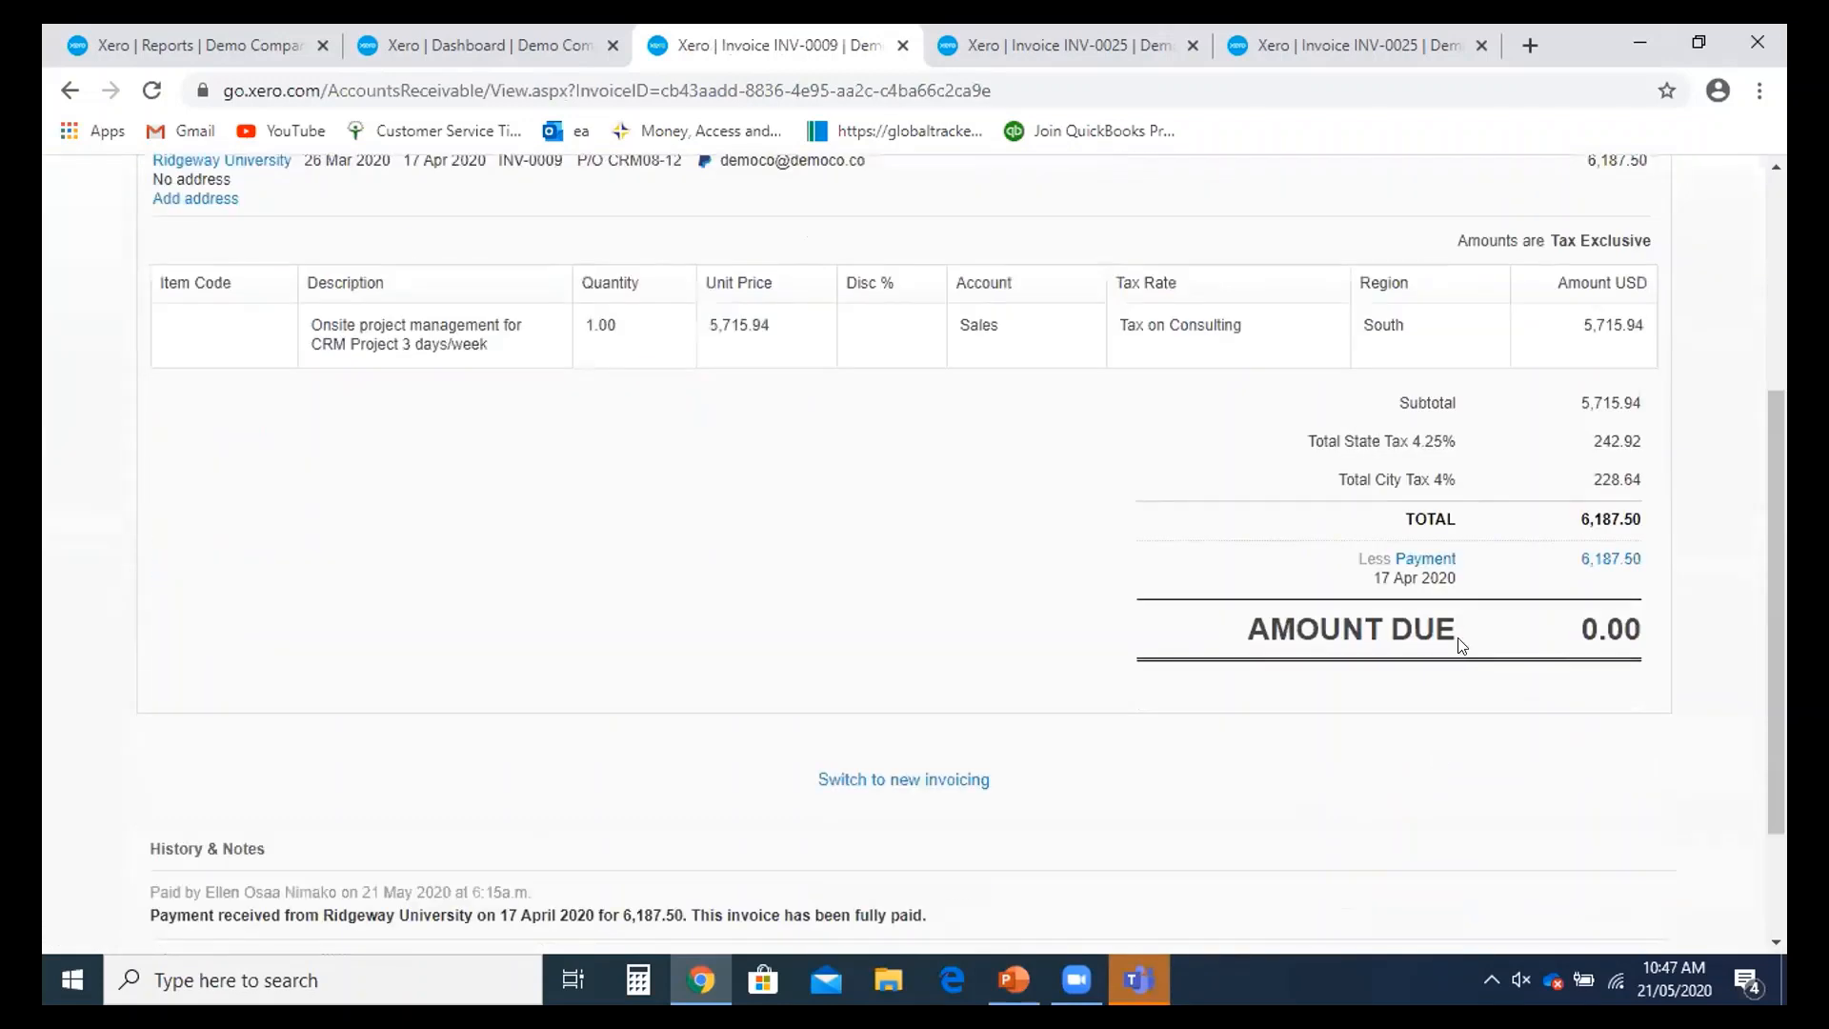
pyautogui.click(1423, 566)
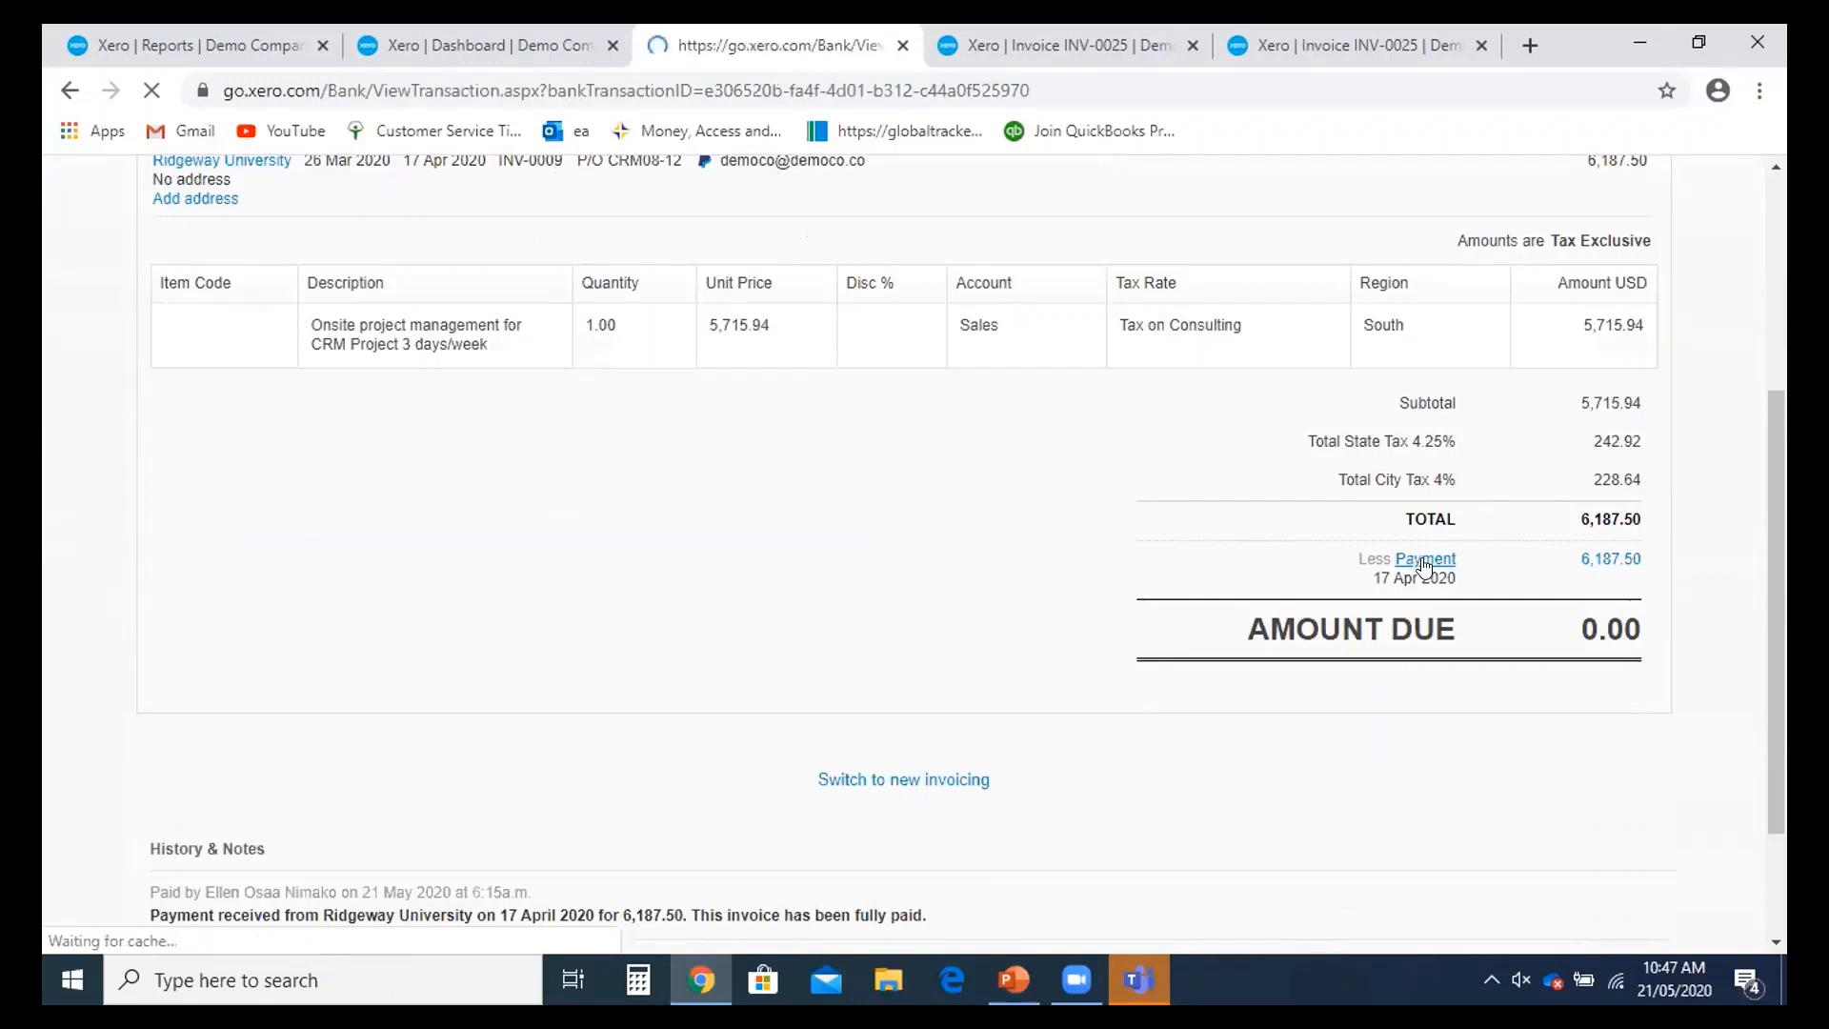
pyautogui.click(1447, 431)
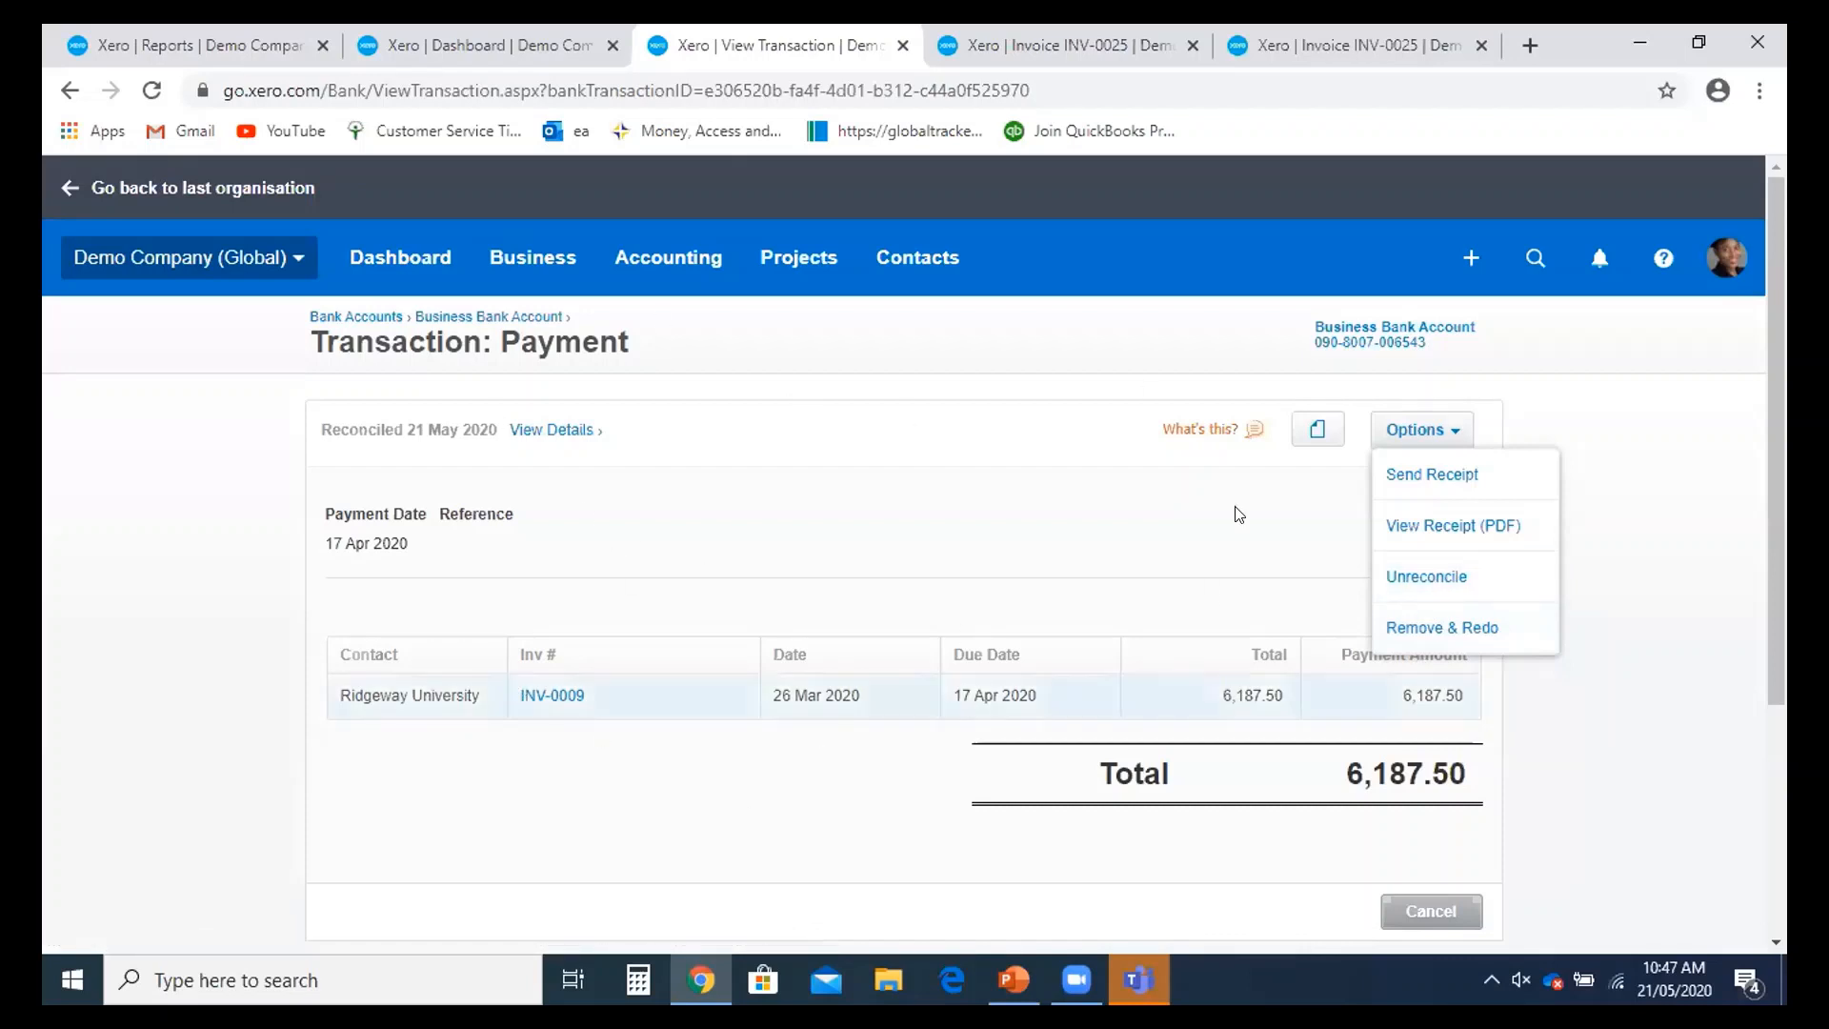
# - Remove & Redo INV-0009's 6,187.50 payment so the invoice returns to Awaiting Payment
pyautogui.click(1424, 636)
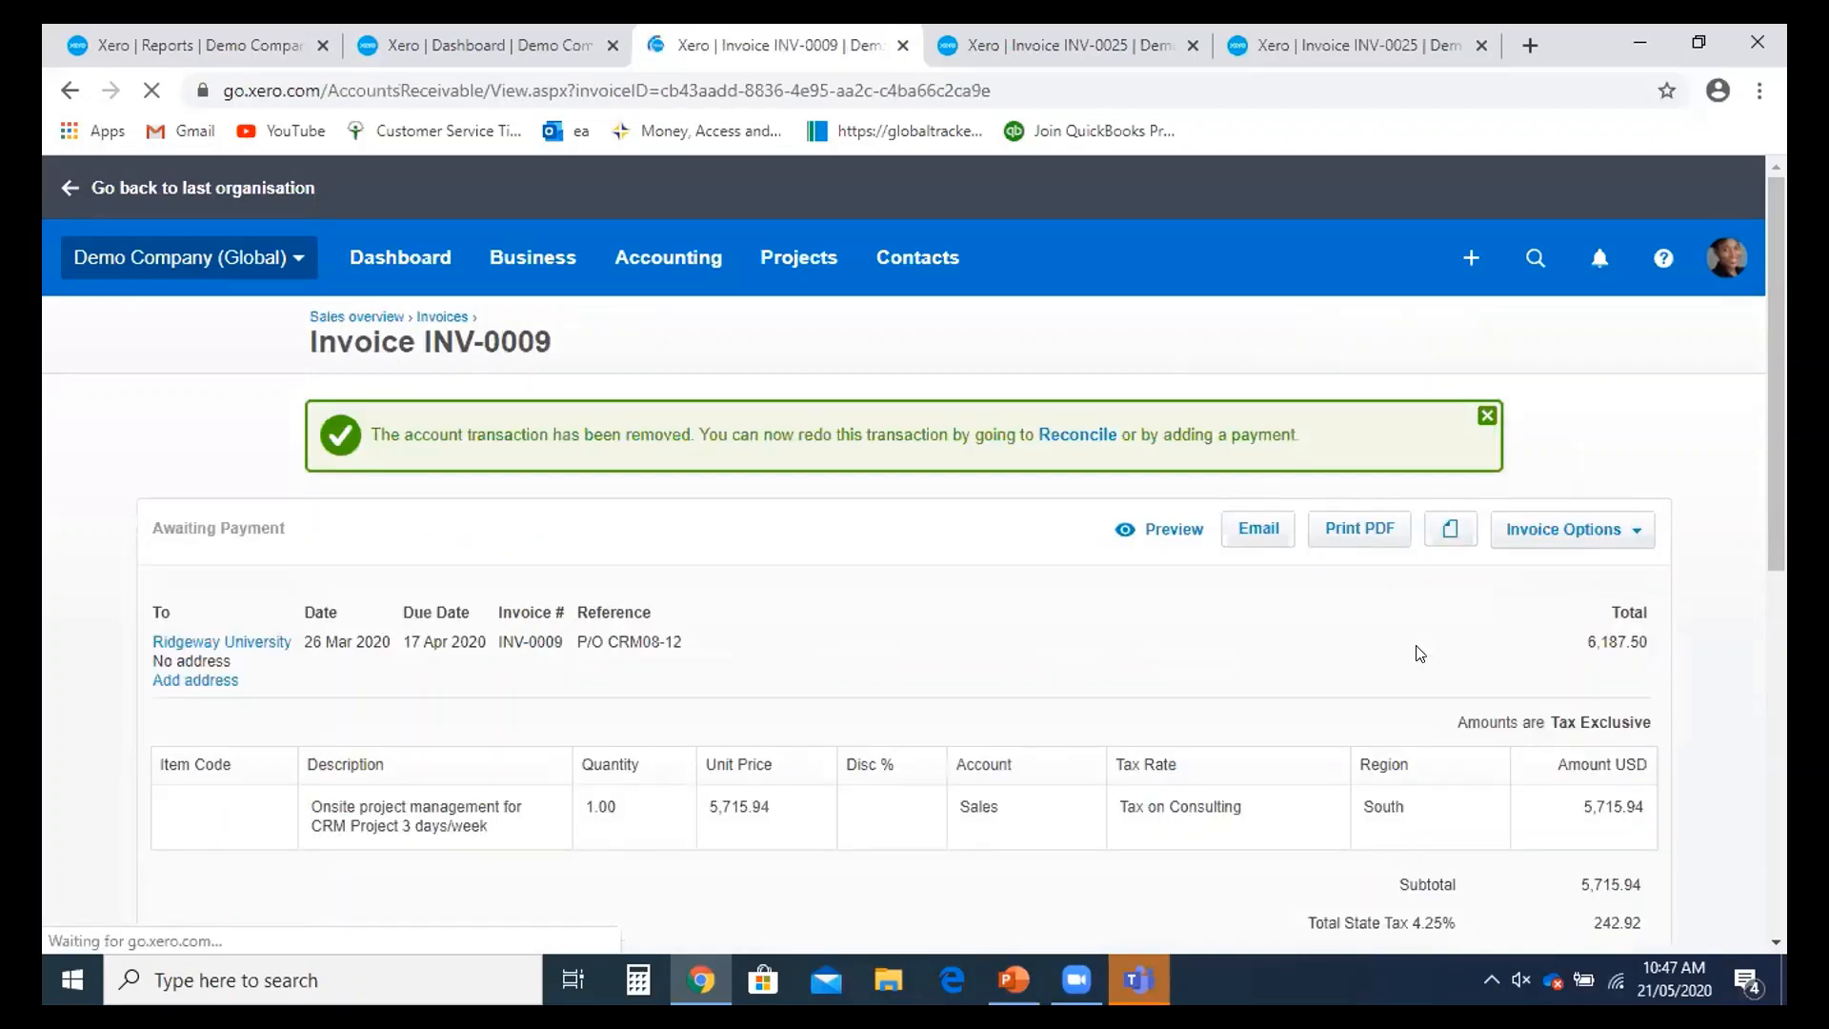
pyautogui.scroll(-5, 1420, 654)
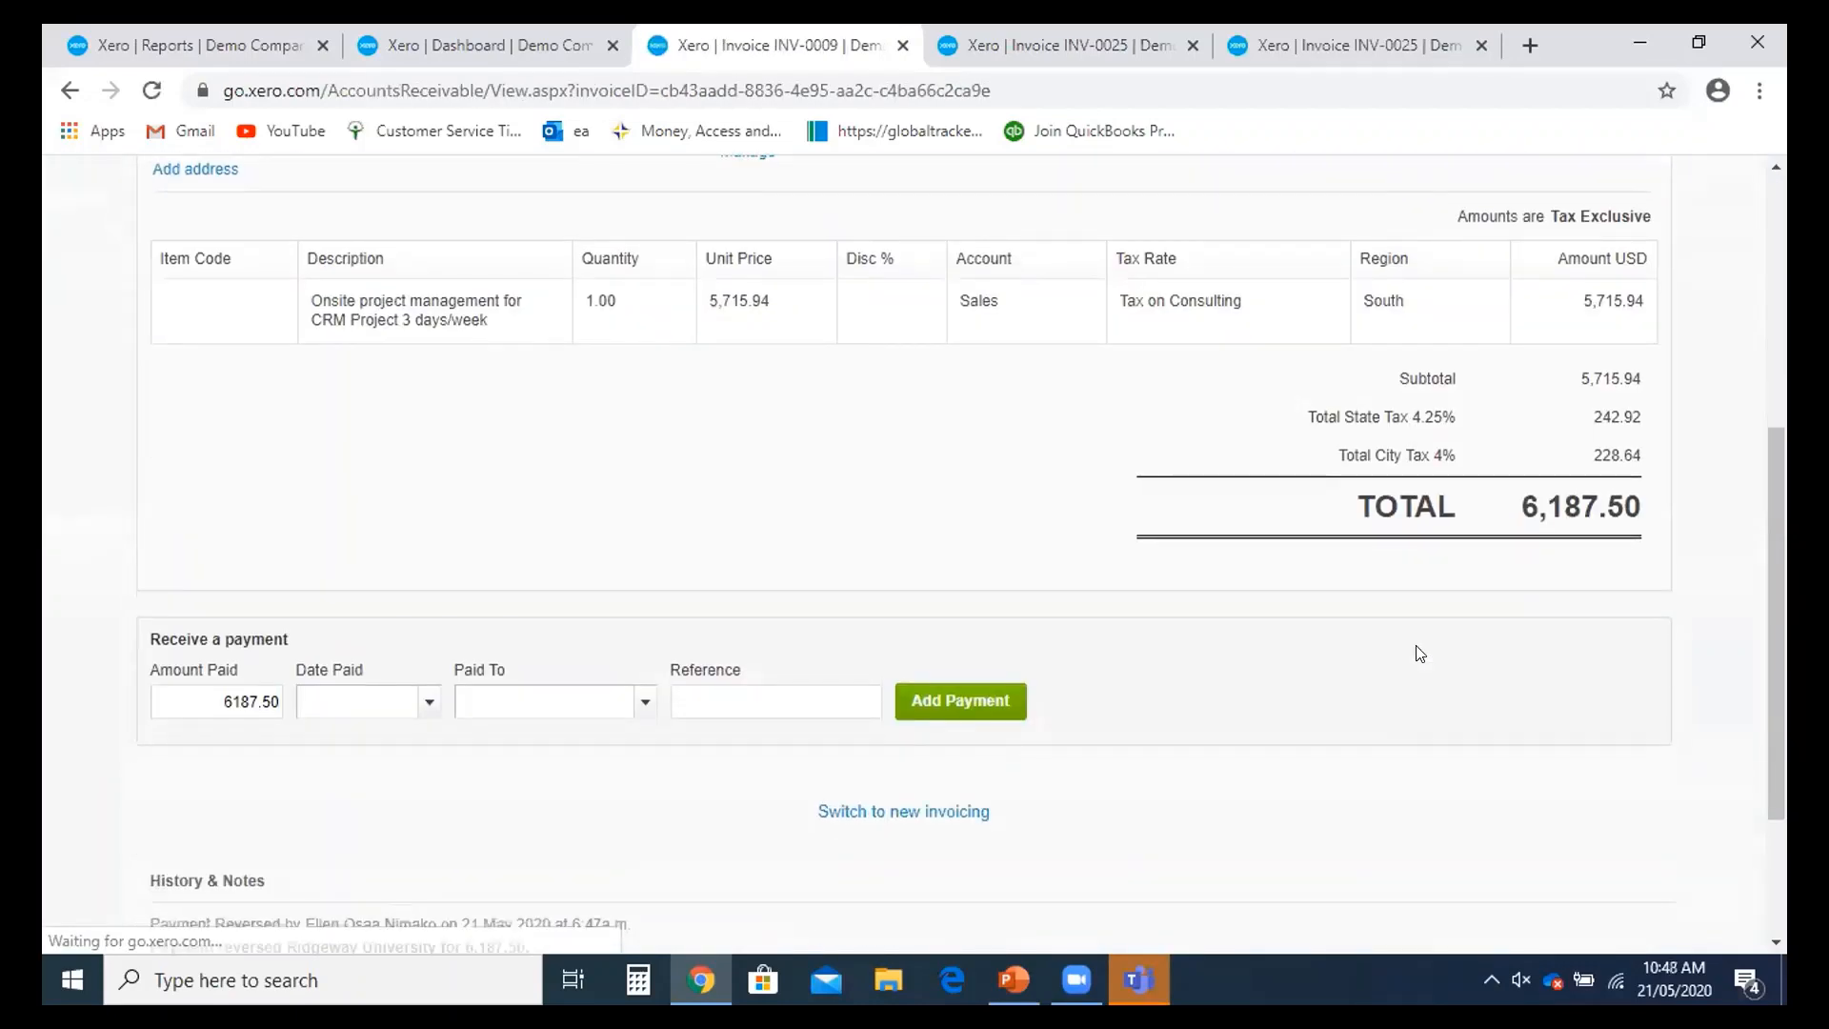
pyautogui.scroll(-1, 1294, 694)
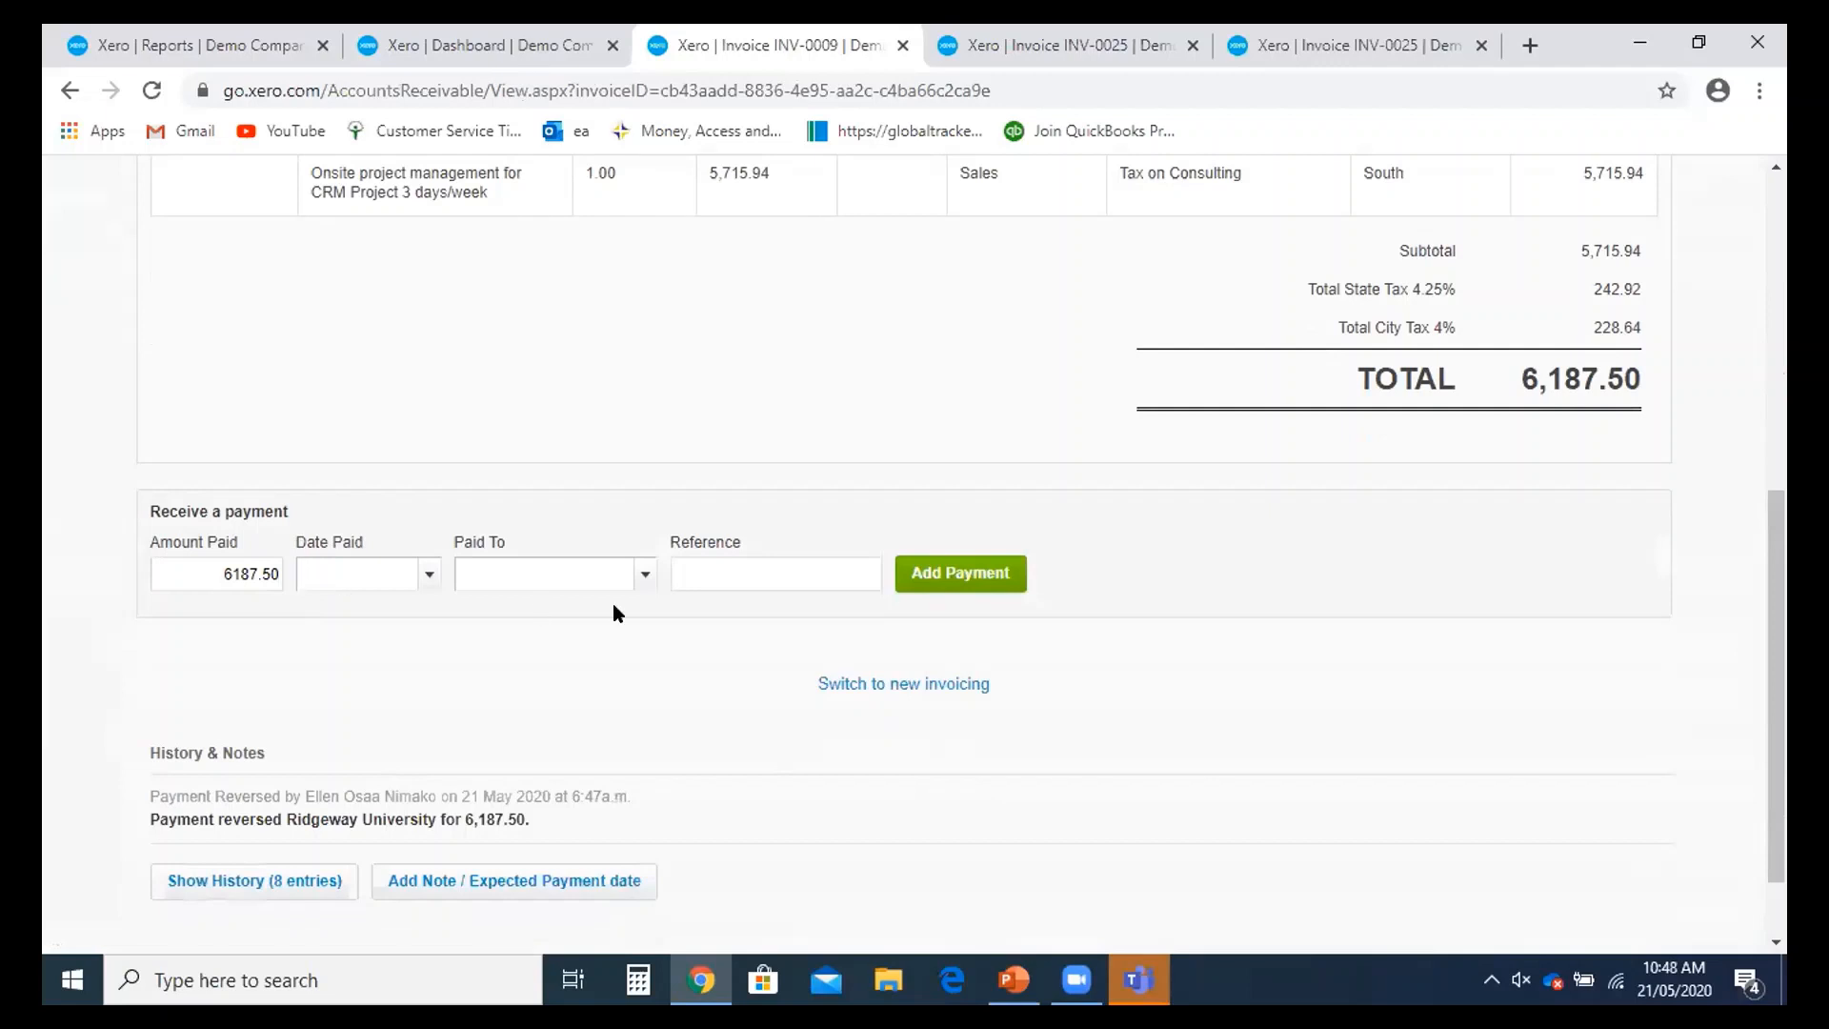
# - Set the new payment's Paid To account to 090 - Business Bank Account
pyautogui.click(571, 583)
pyautogui.write('09')
pyautogui.click(567, 617)
pyautogui.click(710, 571)
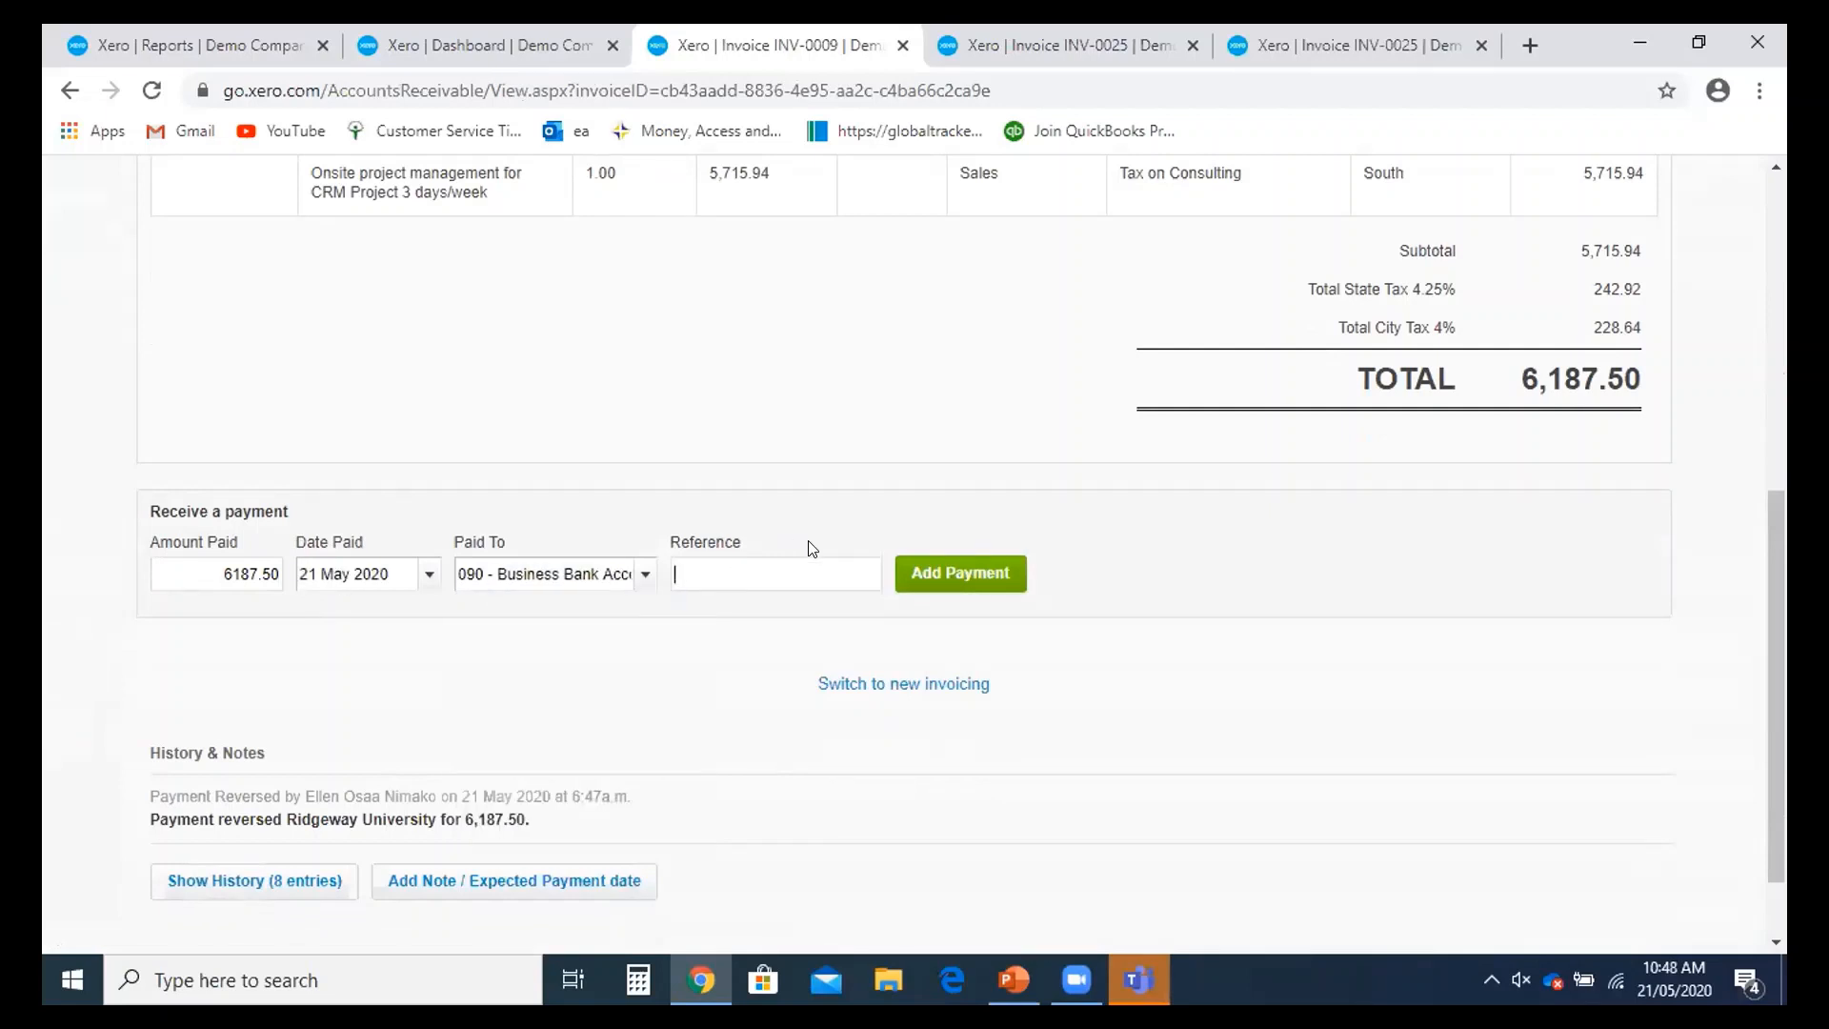
pyautogui.scroll(5, 812, 548)
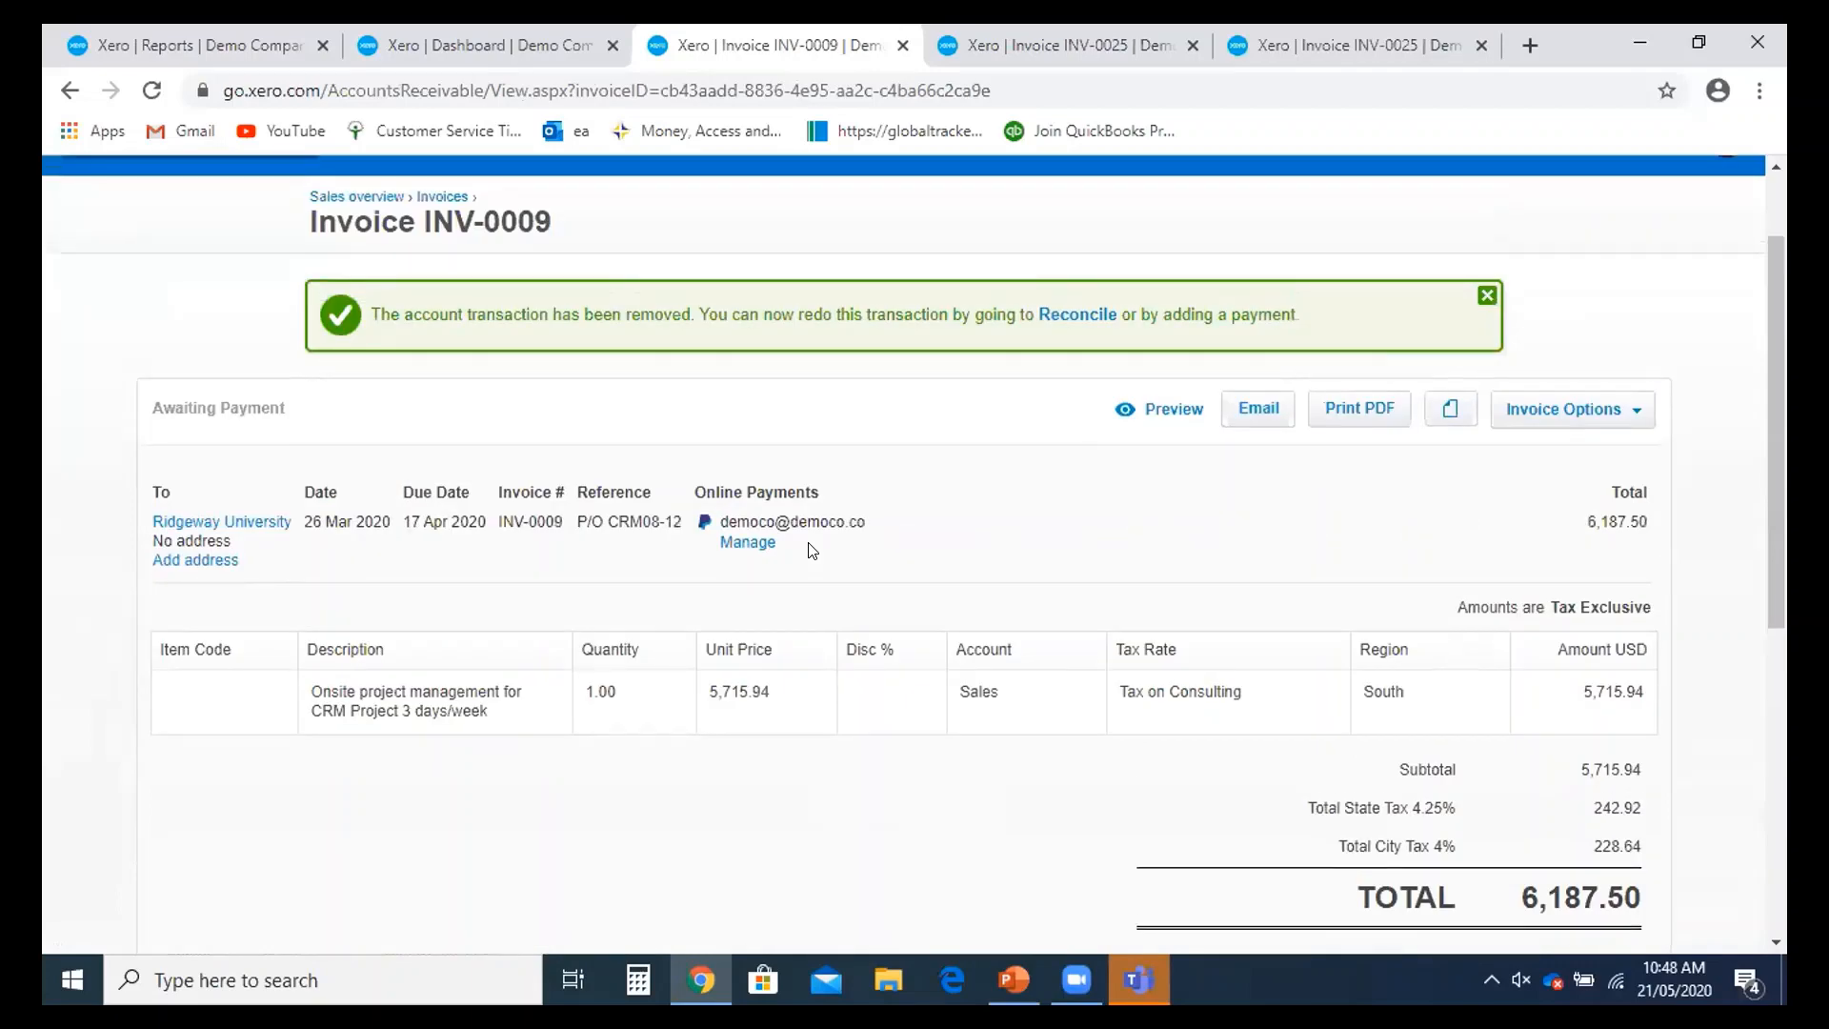
pyautogui.scroll(2, 812, 549)
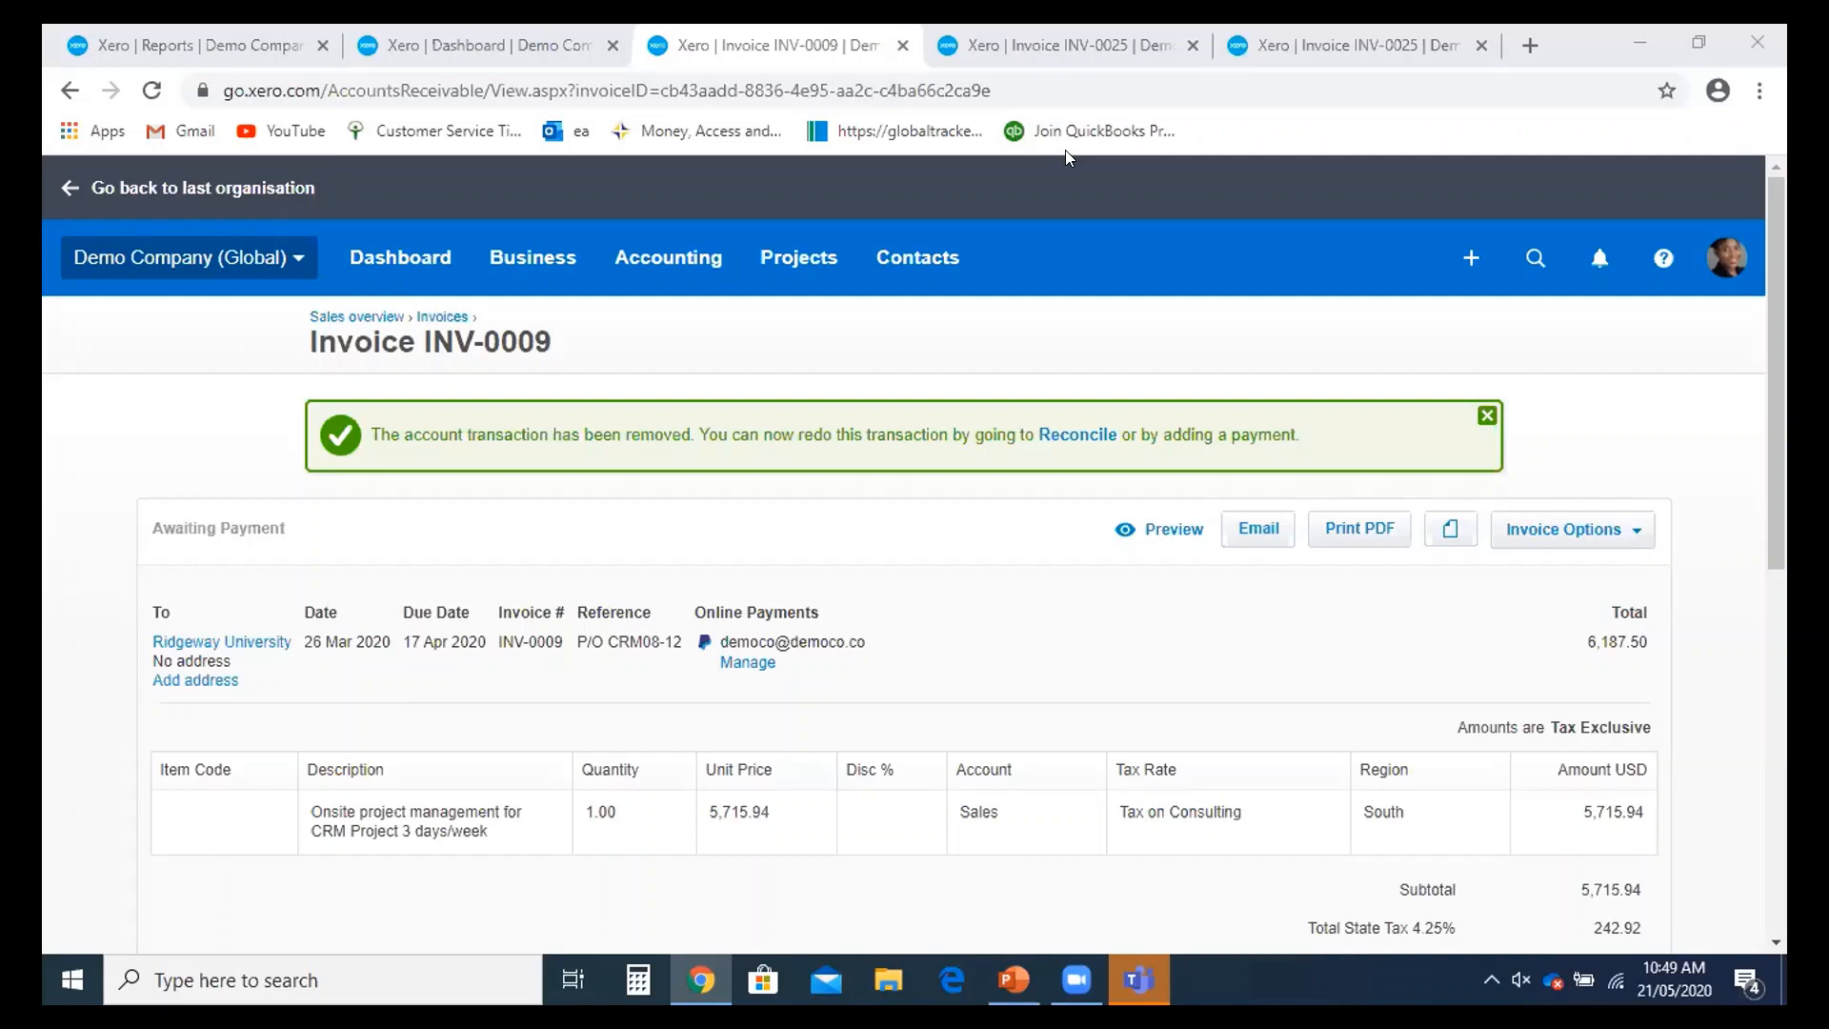
# - Switch from the browser to PowerPoint showing slide 6, the Conclusion
pyautogui.click(1300, 179)
pyautogui.hotkey('alt', 'Tab')
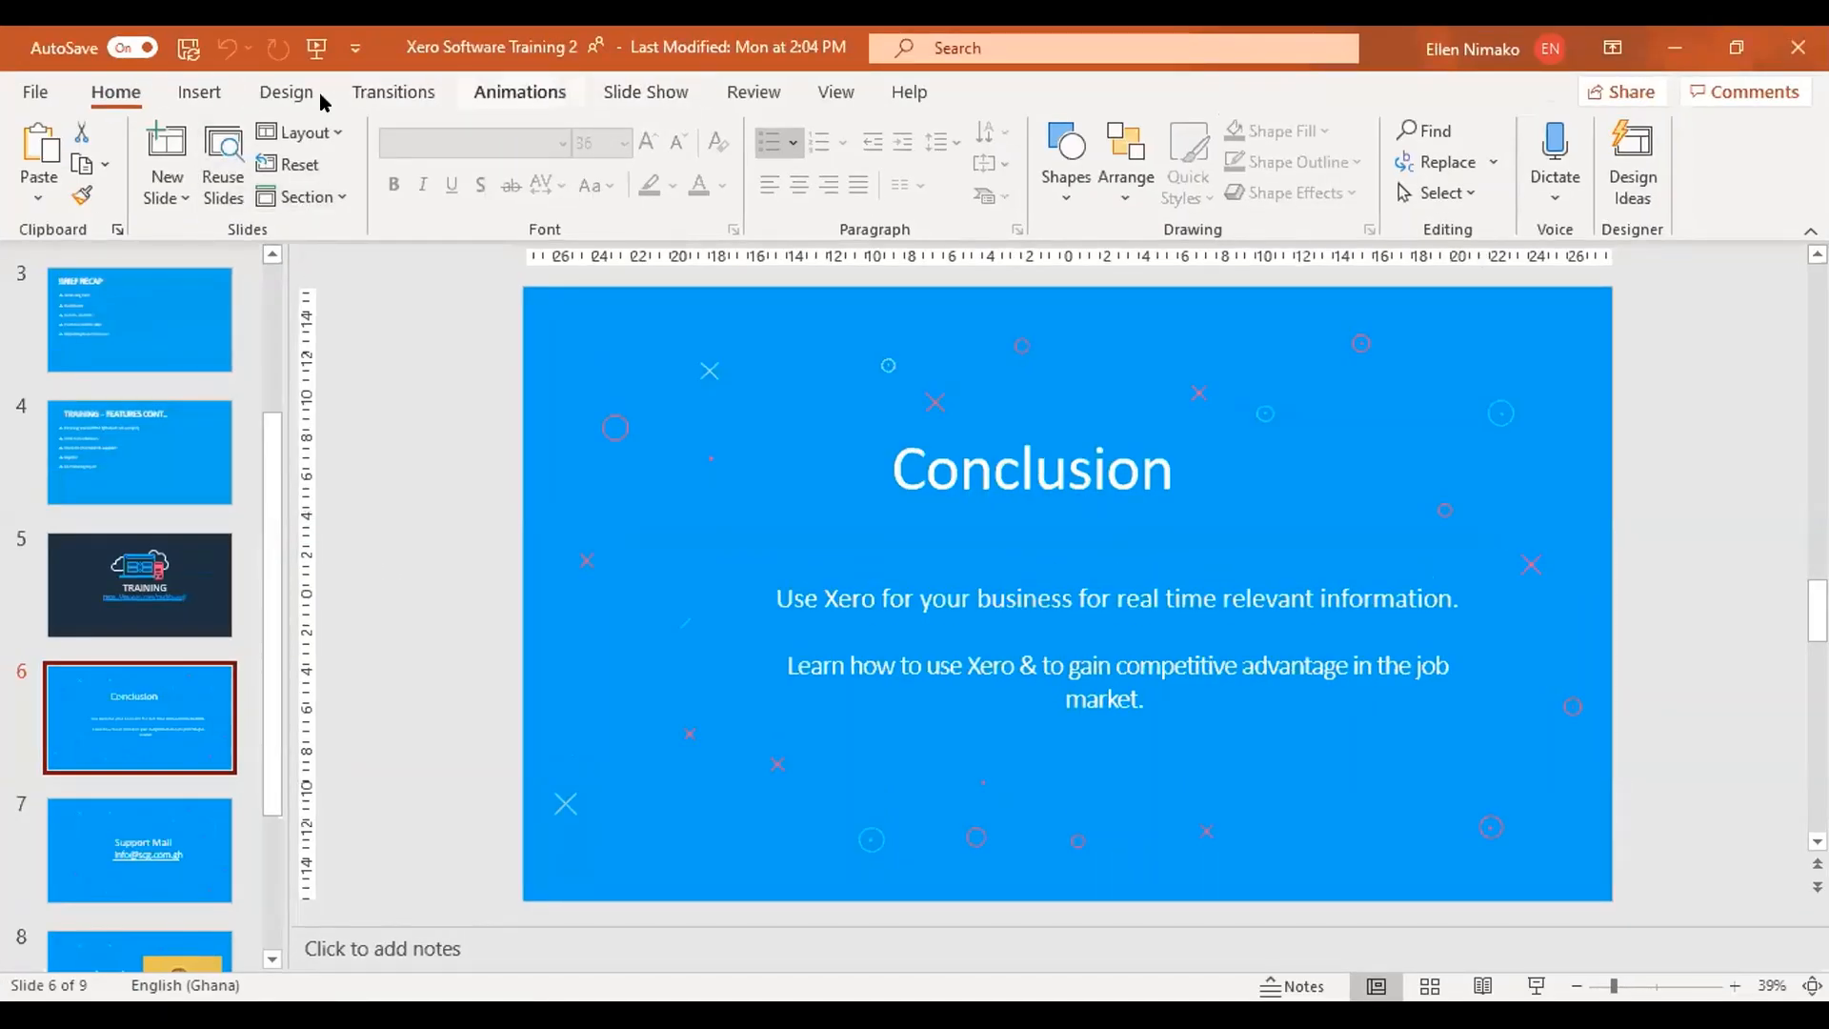
# - Run the slideshow full screen from slide 6, the Conclusion slide
pyautogui.click(645, 92)
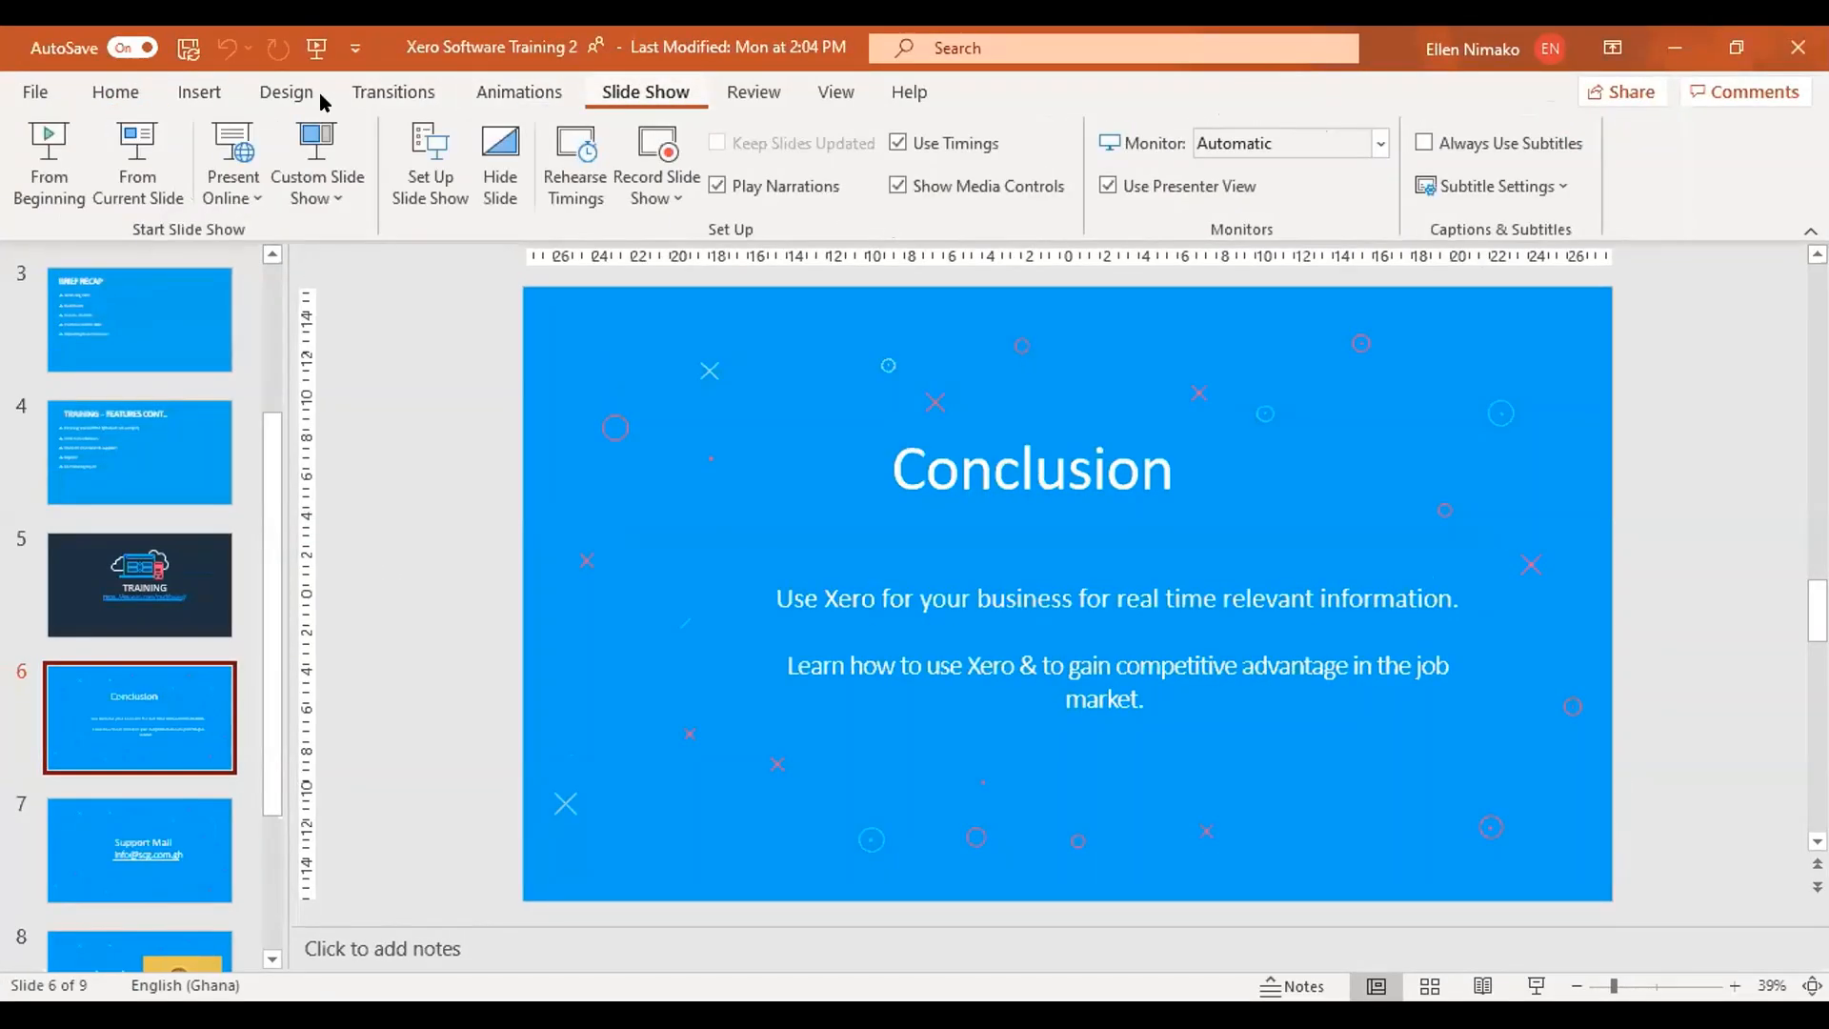
pyautogui.click(118, 188)
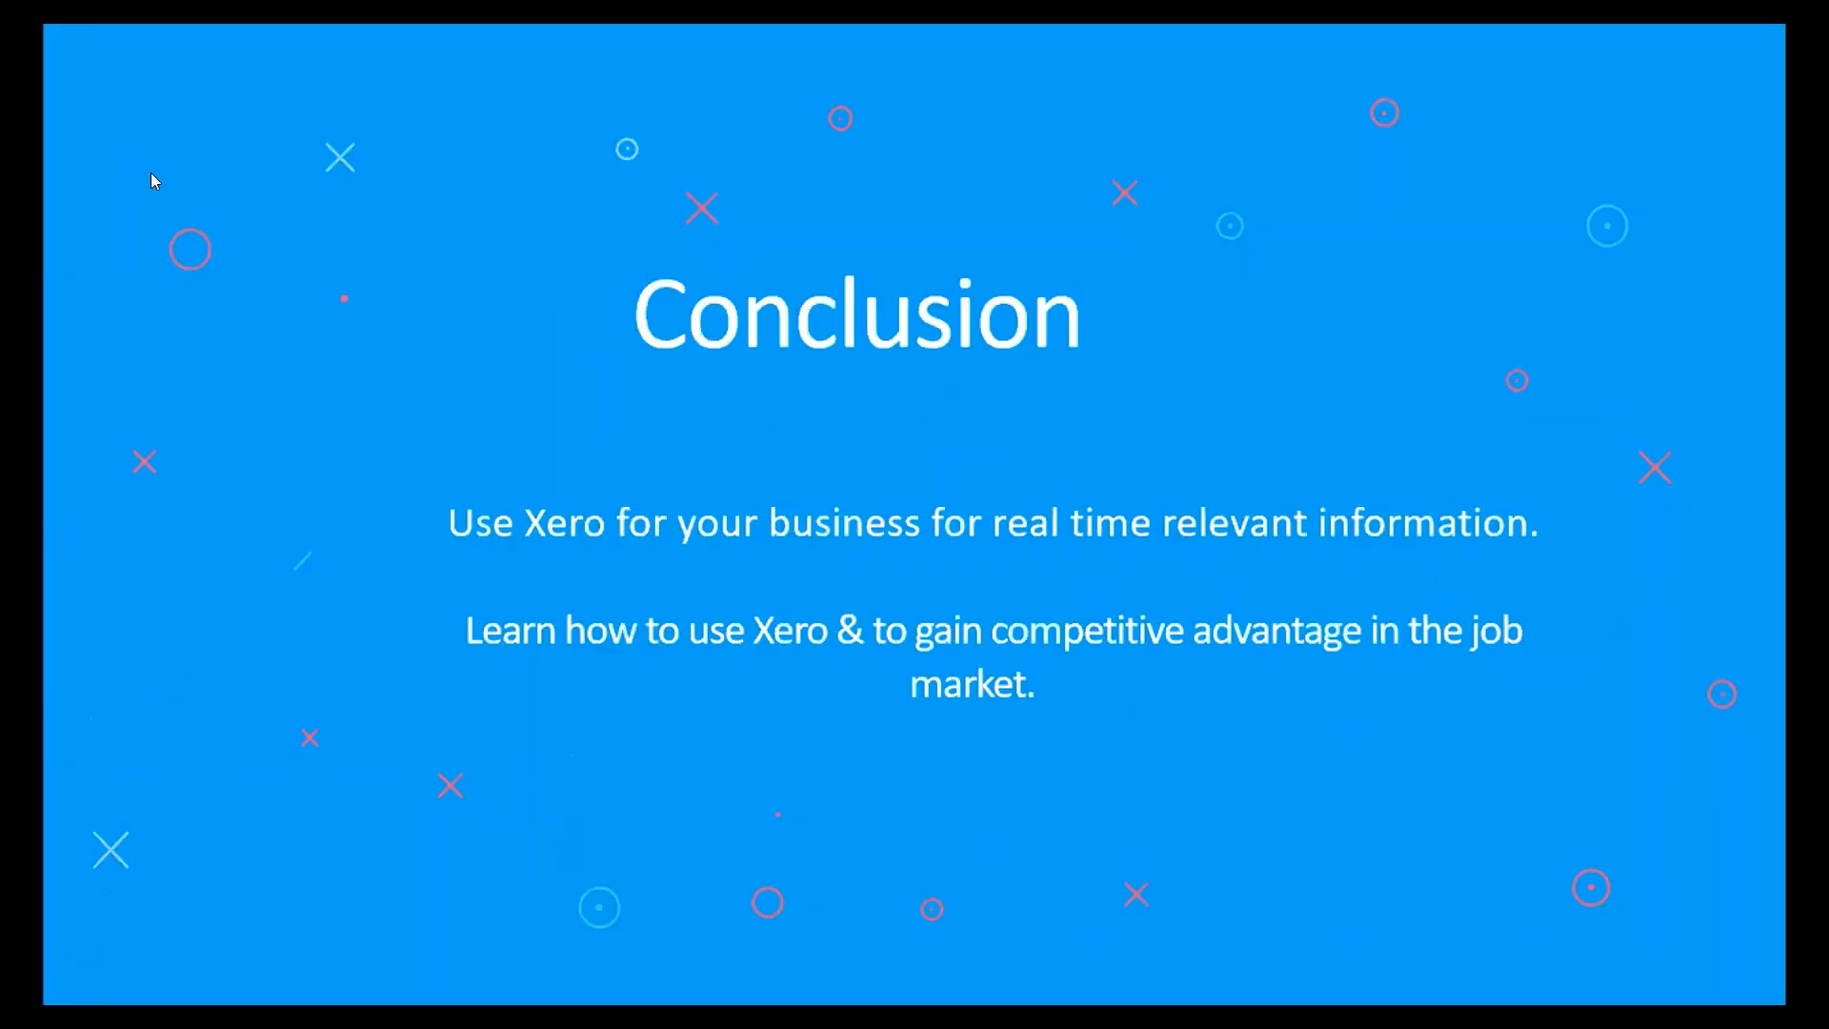